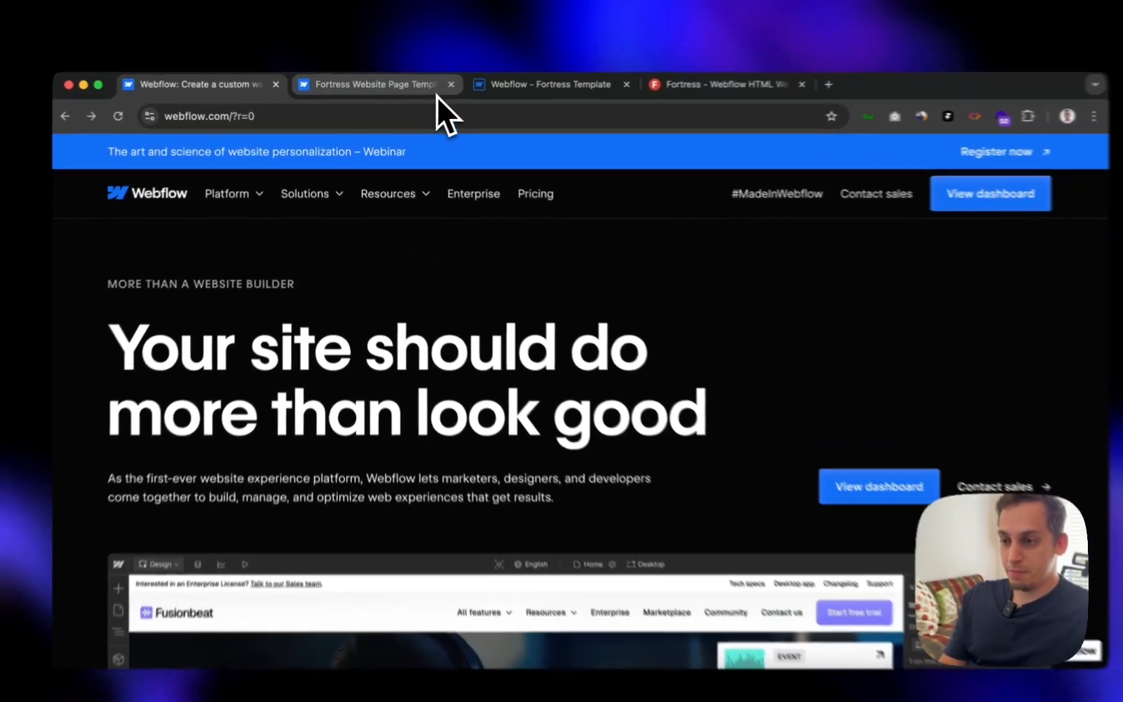
- Open the Fortress template's marketplace page and advance its preview to the Projects and News slides
click(422, 88)
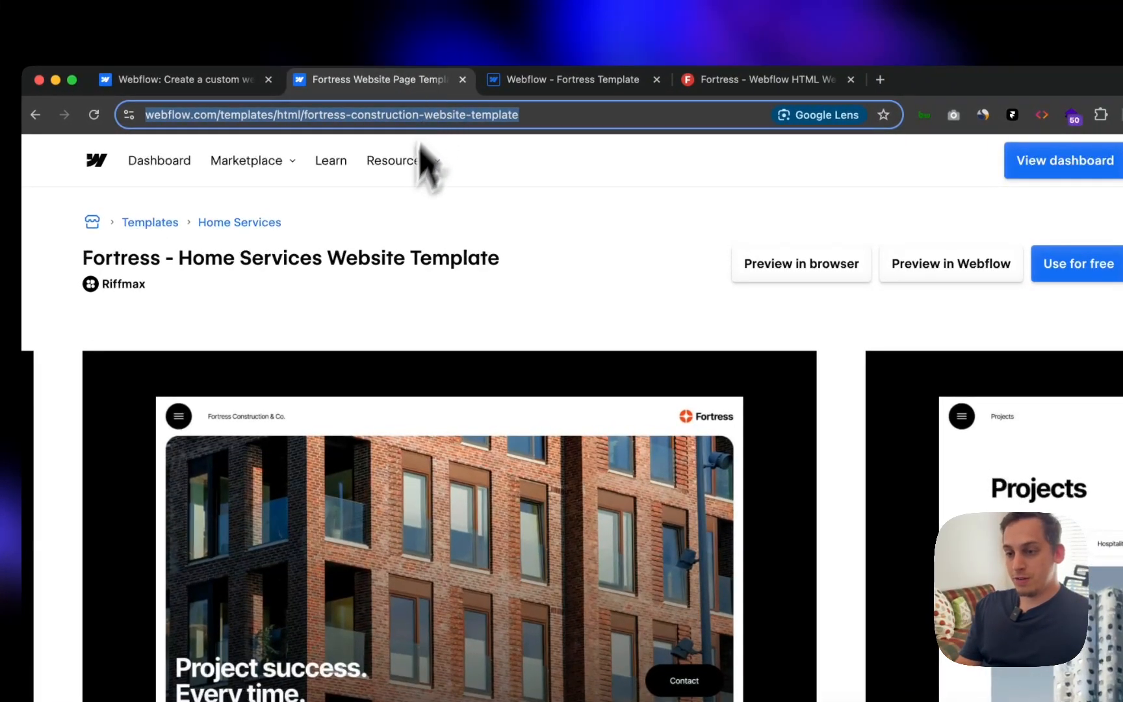
scroll(411, 318, down, 5)
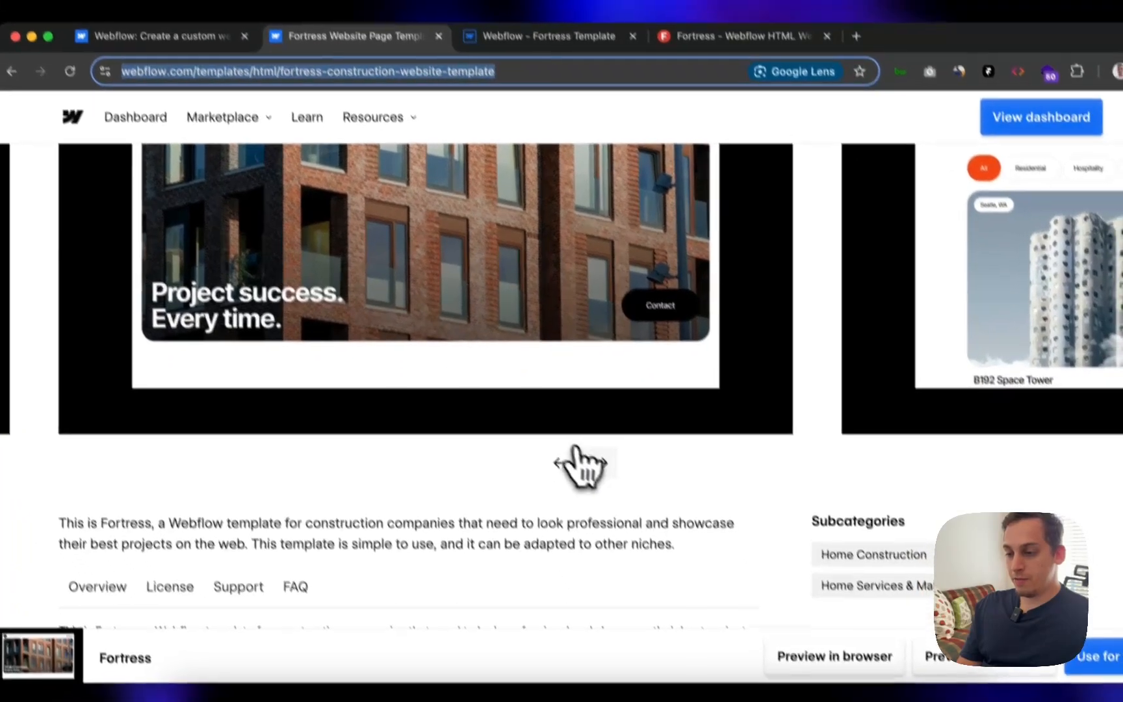
click(622, 508)
click(583, 433)
- Scroll through the template's description, Features and Pages lists
scroll(582, 448, up, 4)
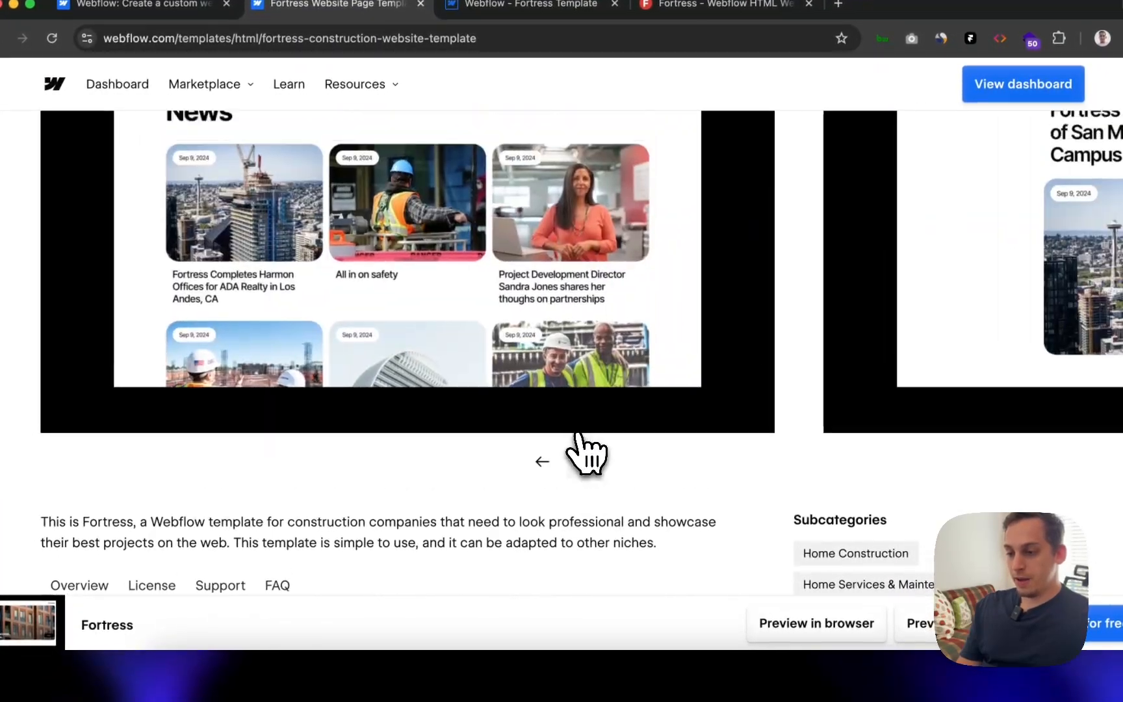
scroll(589, 452, down, 5)
scroll(580, 449, down, 6)
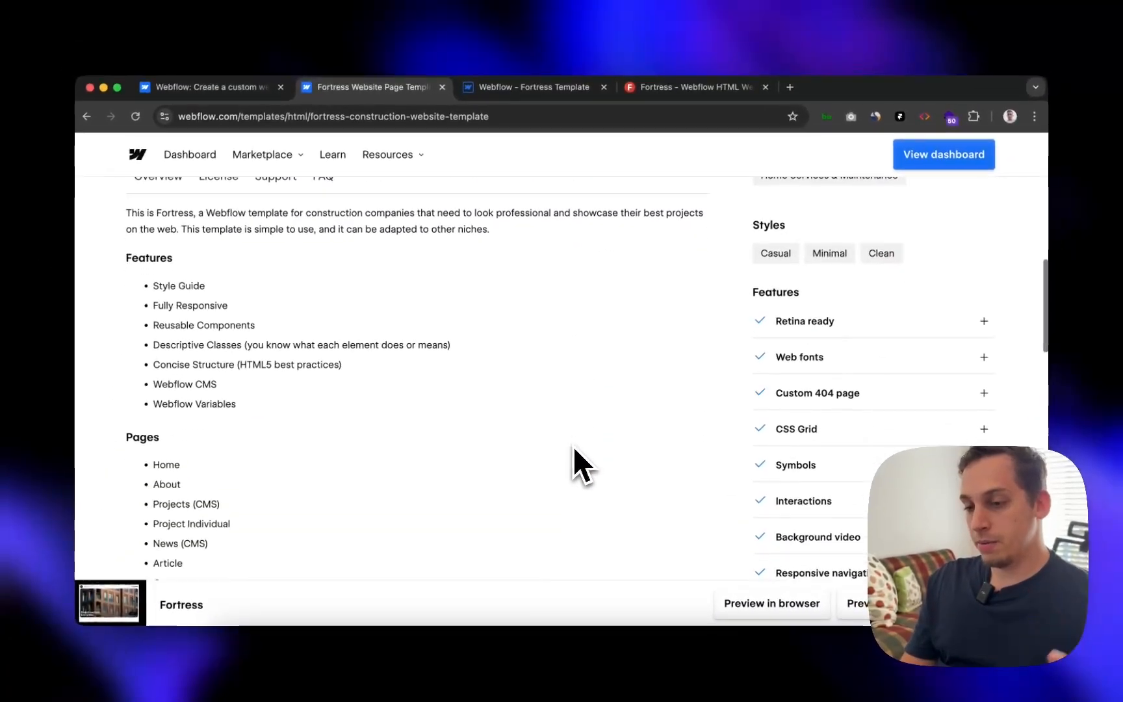
scroll(575, 449, down, 2)
scroll(575, 449, up, 8)
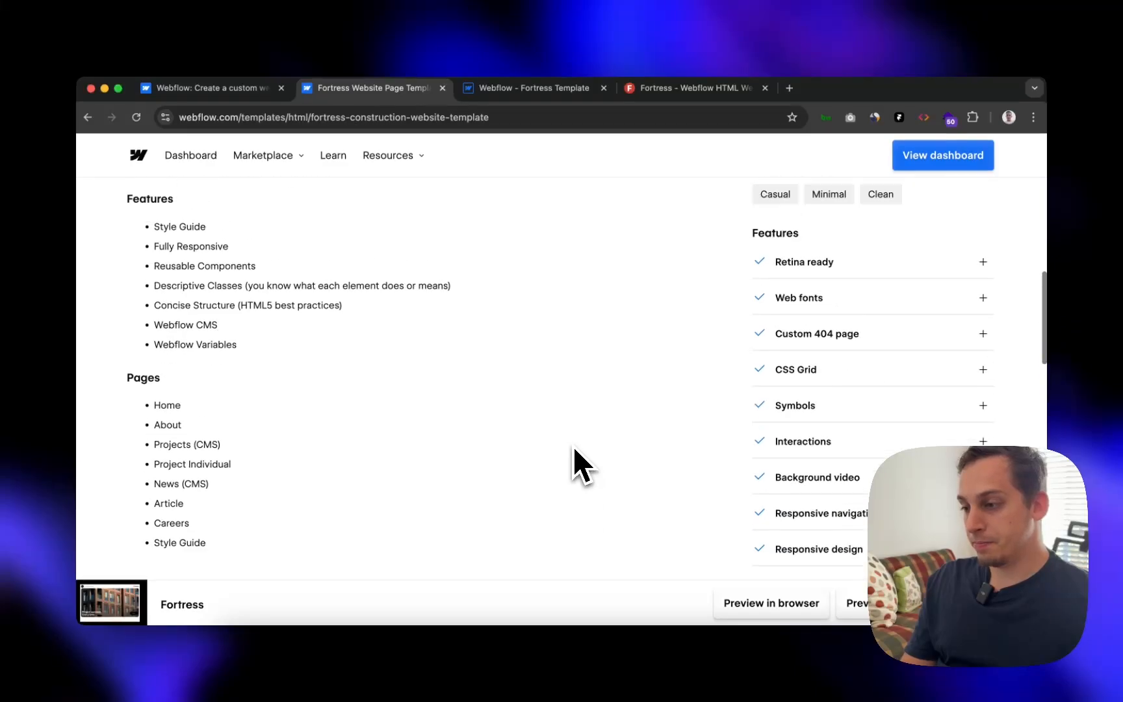
scroll(574, 449, down, 4)
scroll(576, 455, down, 5)
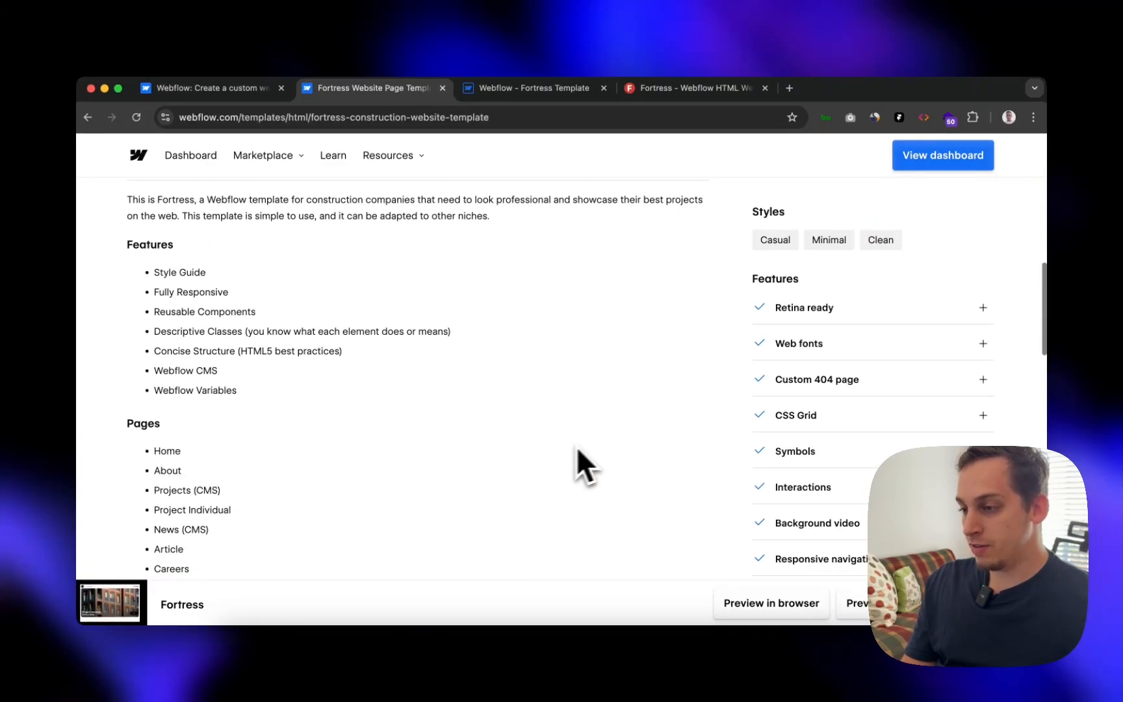
scroll(585, 462, up, 3)
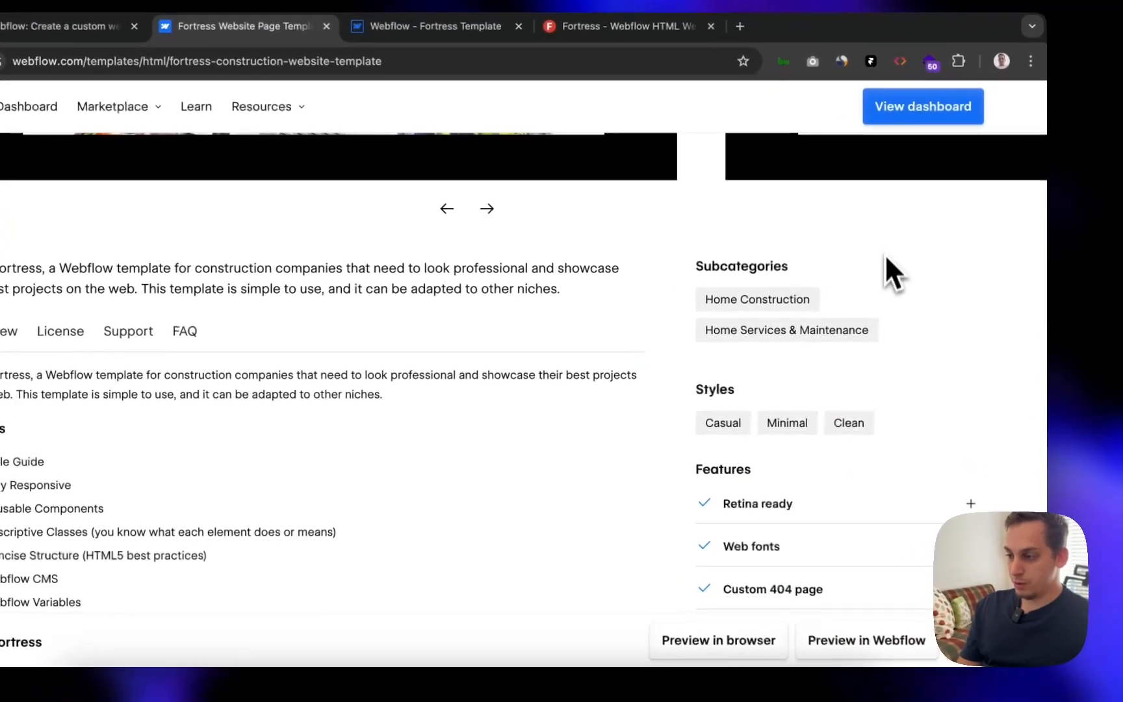
scroll(778, 499, down, 5)
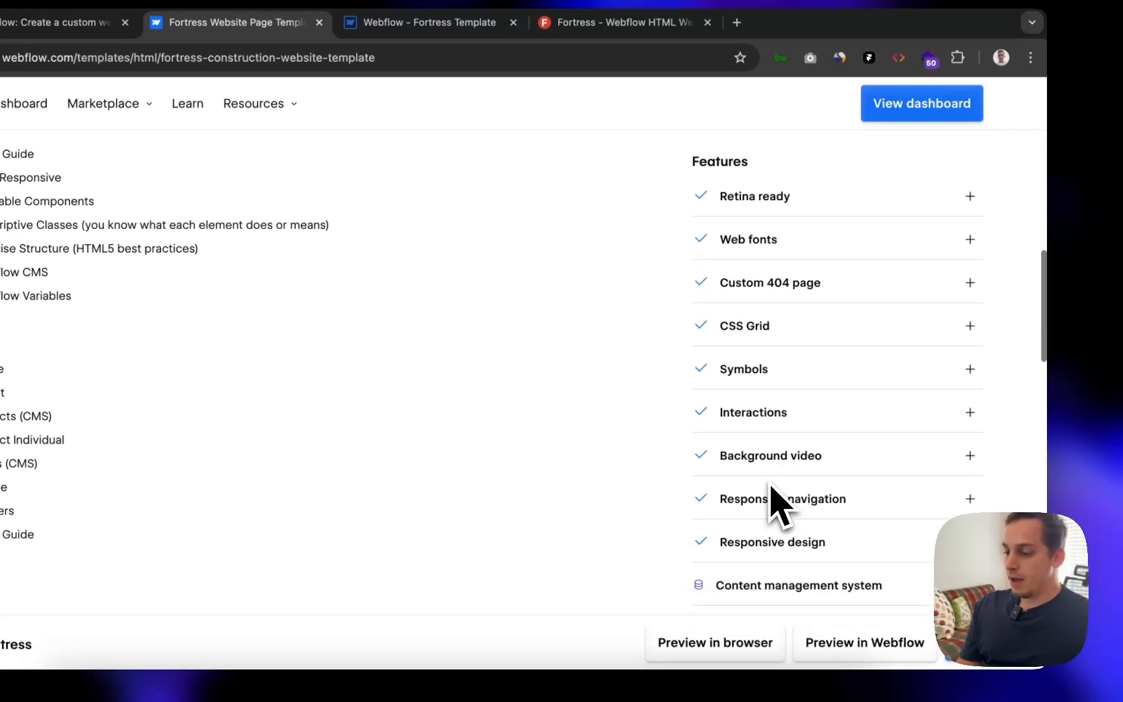
scroll(778, 500, down, 1)
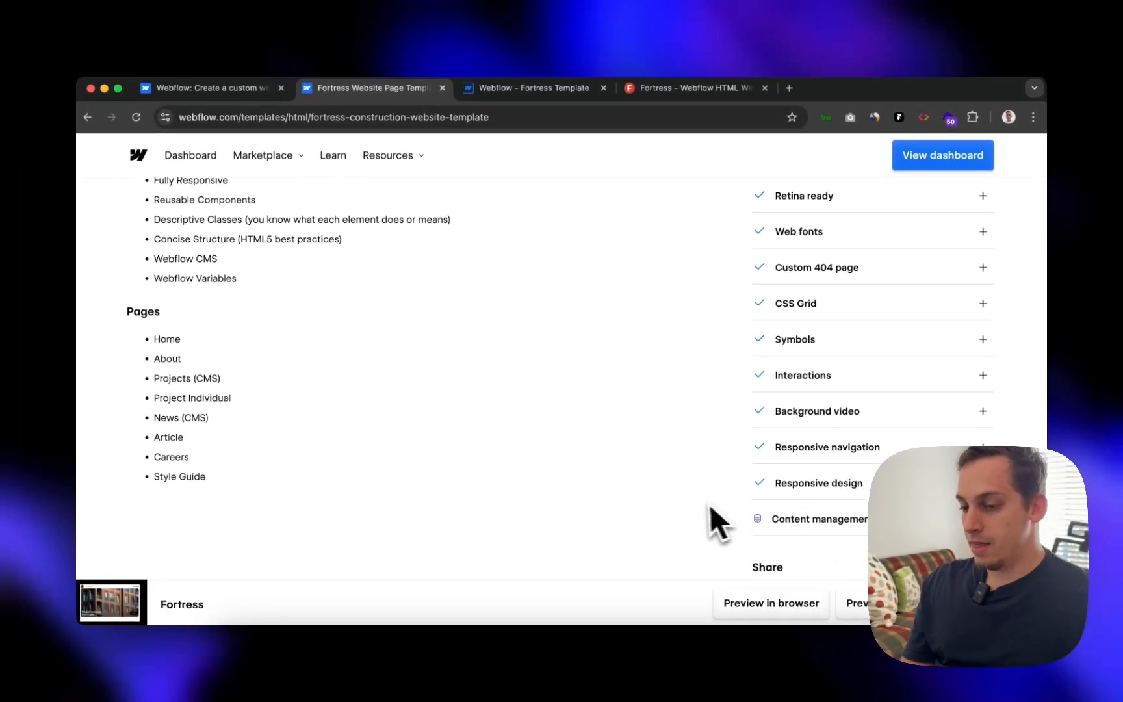
scroll(695, 506, up, 5)
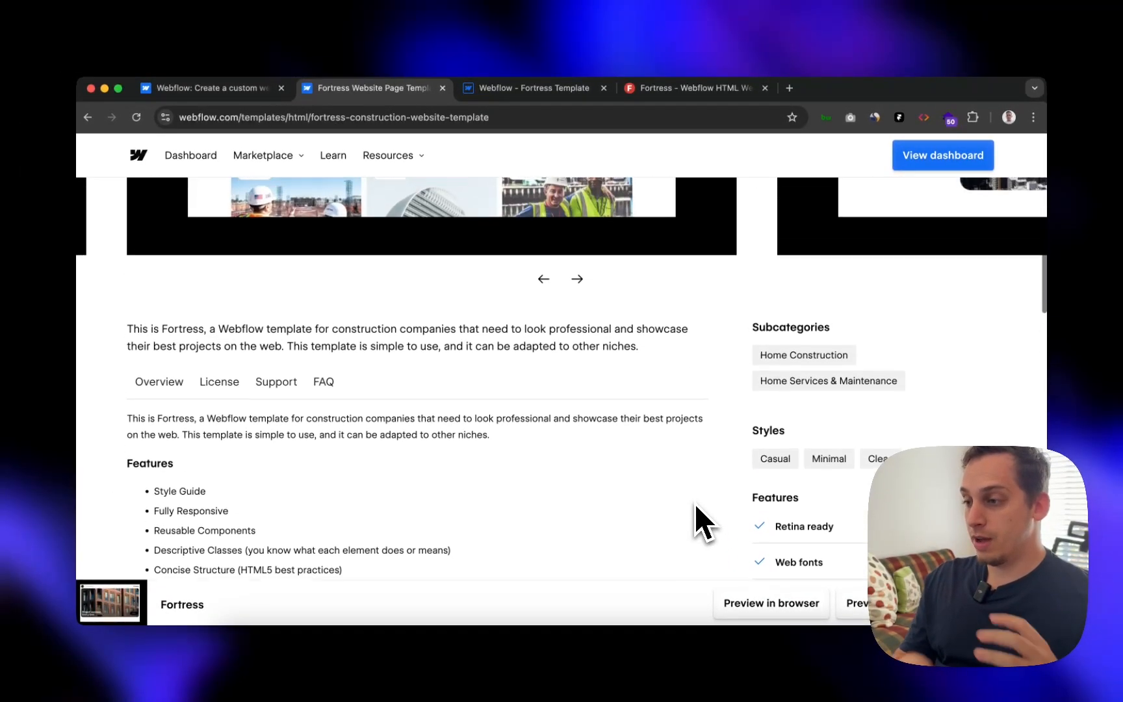
scroll(694, 503, up, 1)
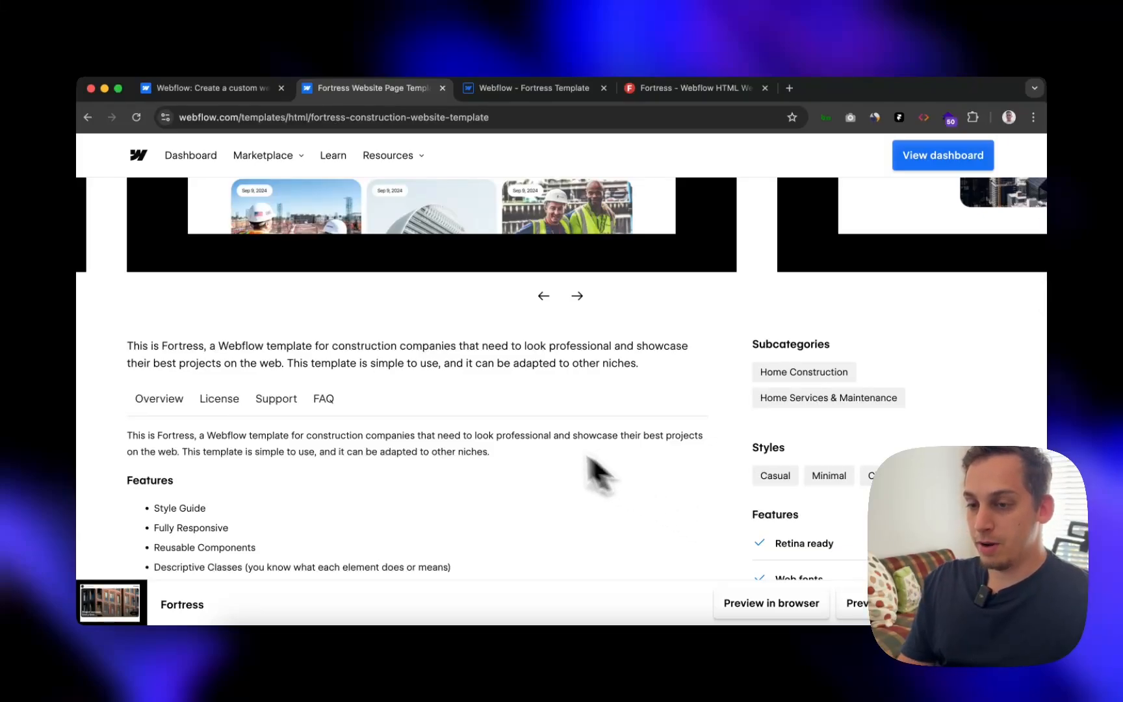
scroll(520, 427, up, 8)
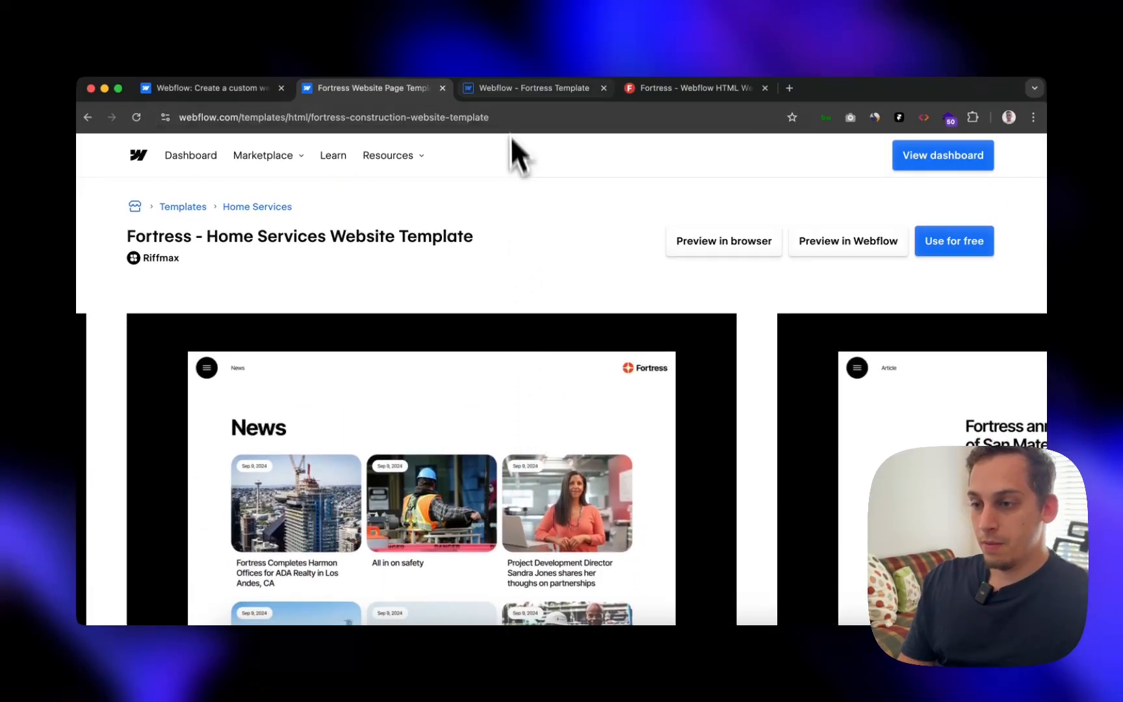
- Confirm the Fortress project is published to staging, then scroll the live webflow.io site to Featured projects
click(494, 91)
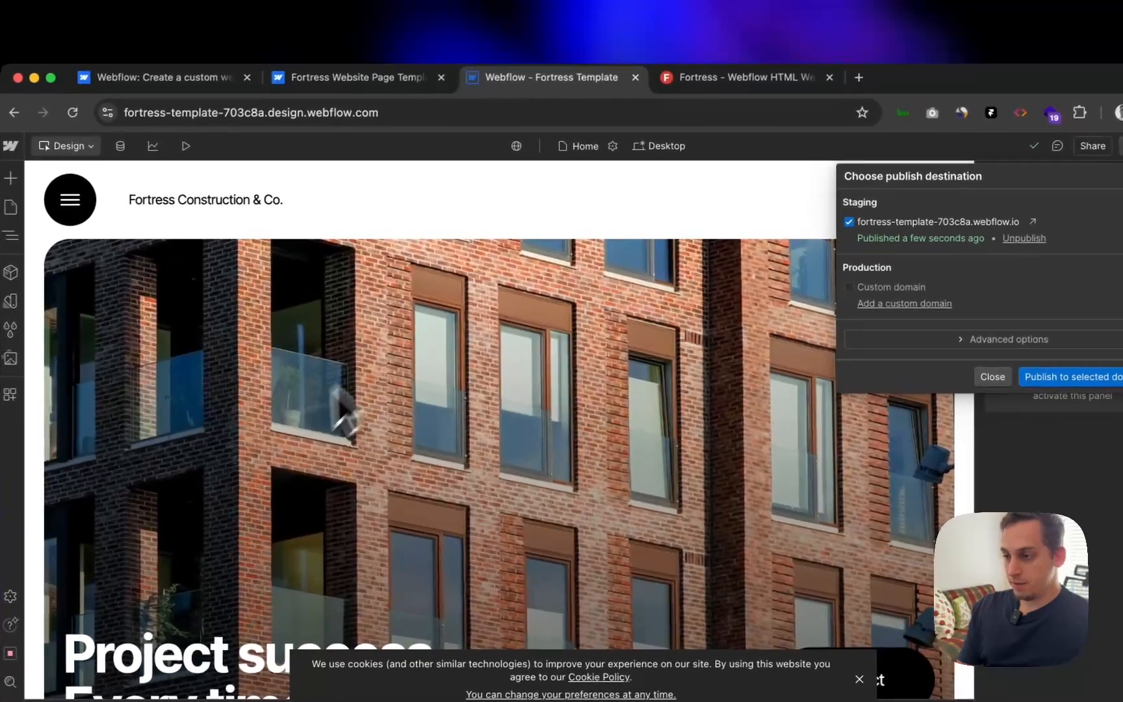
click(715, 70)
click(613, 70)
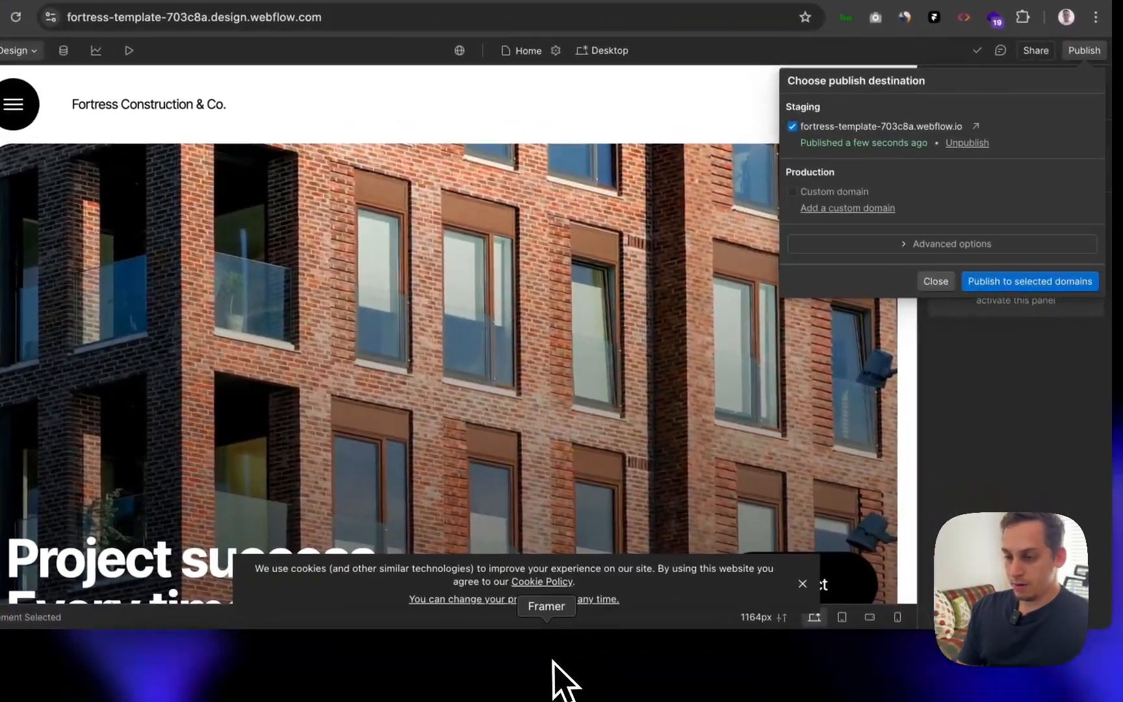
click(553, 661)
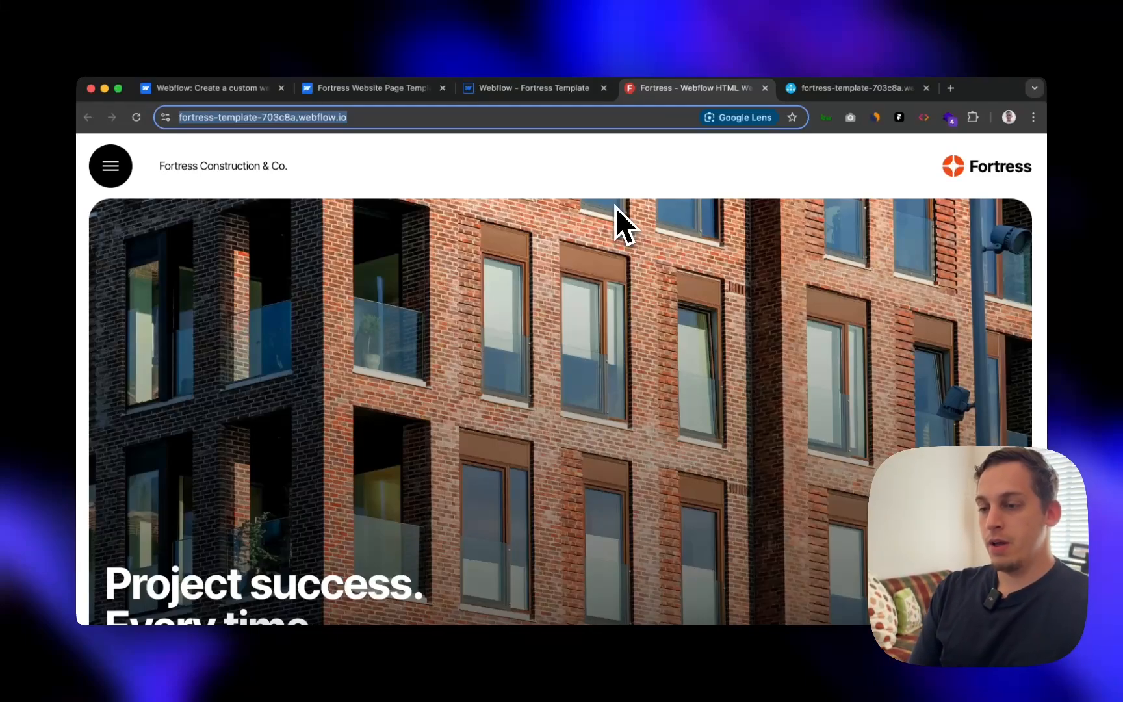
scroll(476, 332, down, 10)
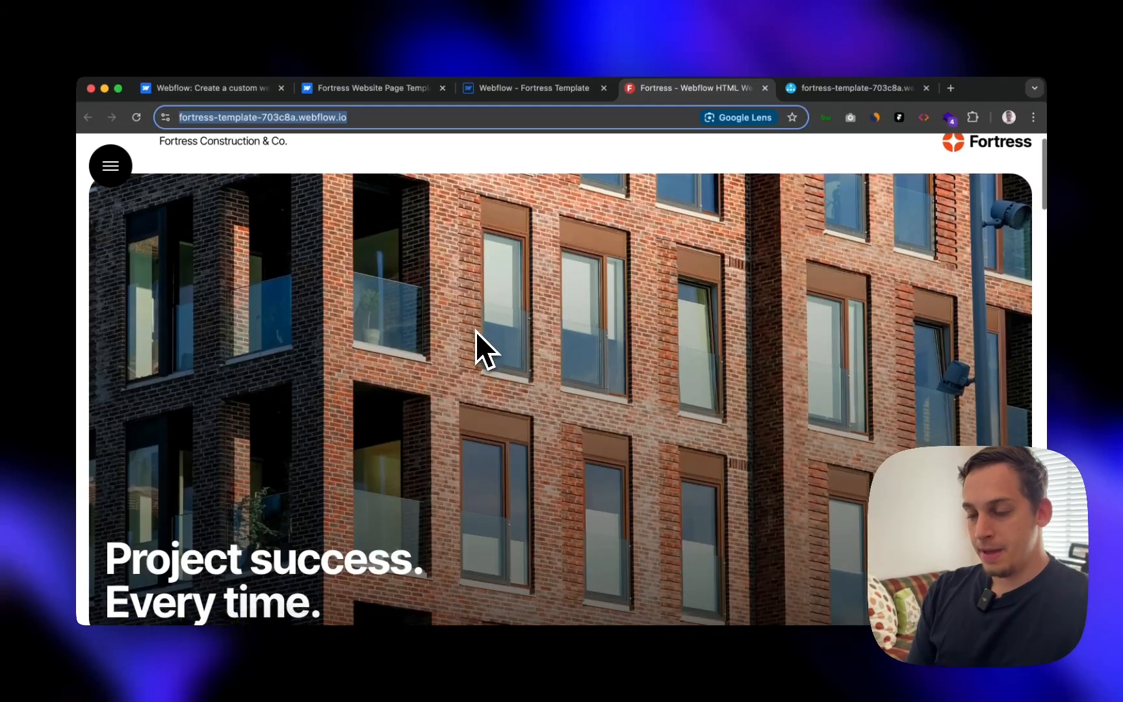
scroll(476, 331, down, 1)
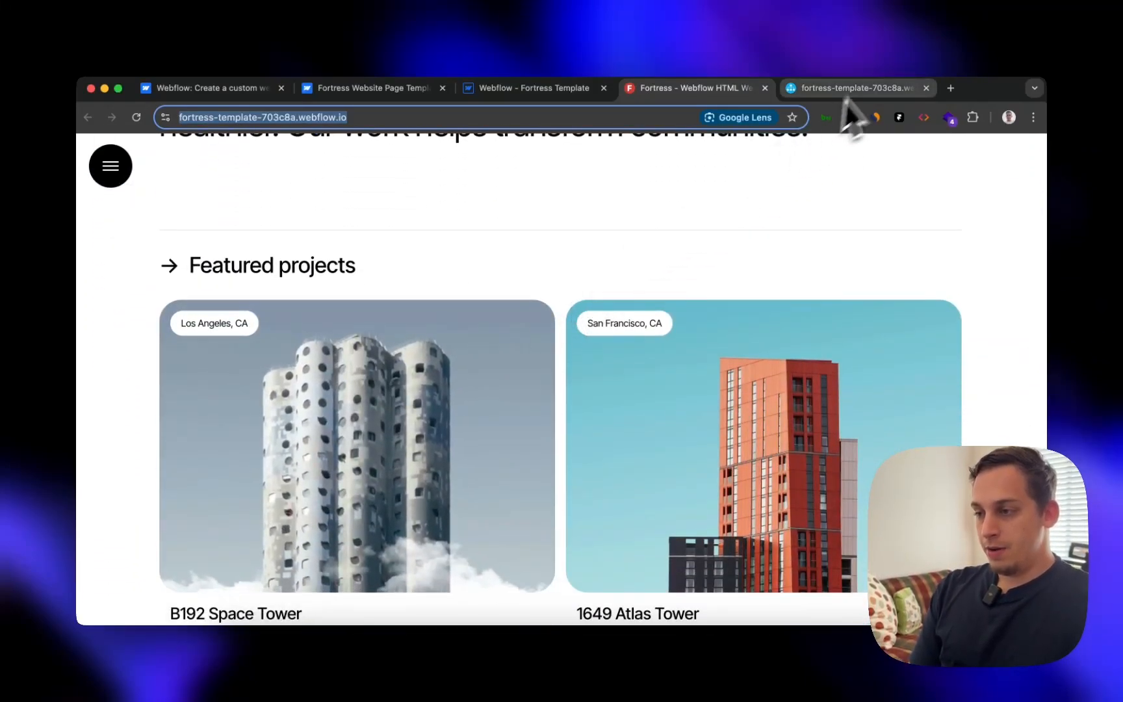
- Scroll the sitemap's page URLs for fortress-template-703c8a.webflow.io, then return to the live Fortress homepage
click(864, 88)
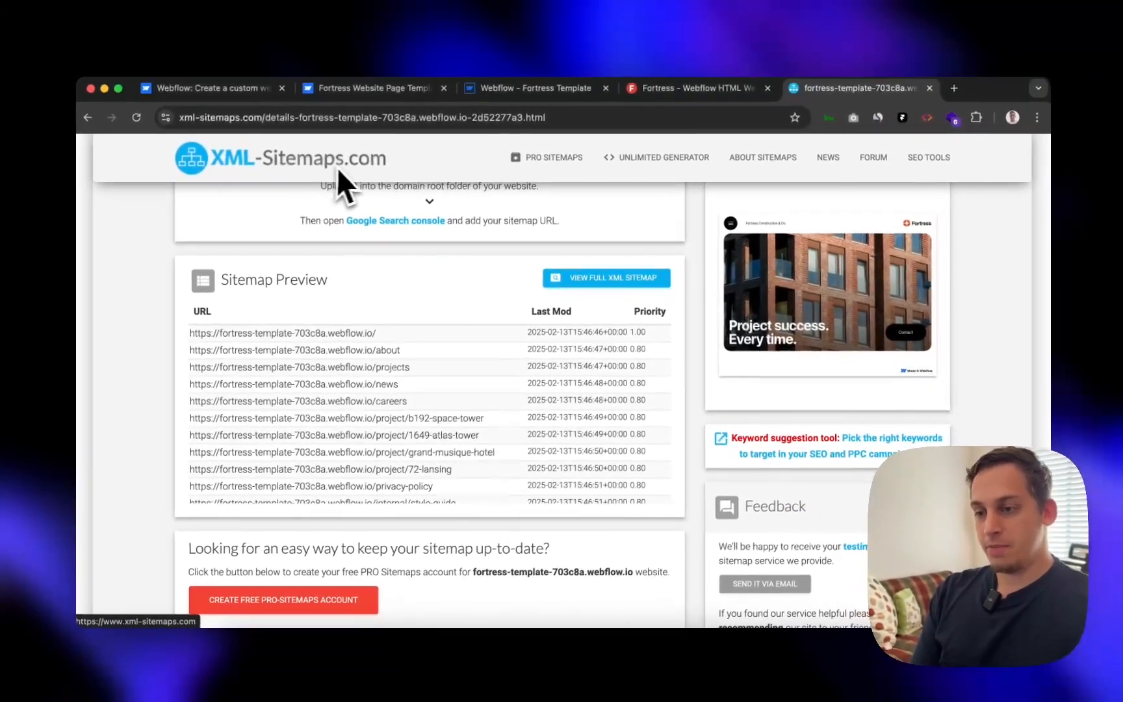
scroll(393, 429, up, 3)
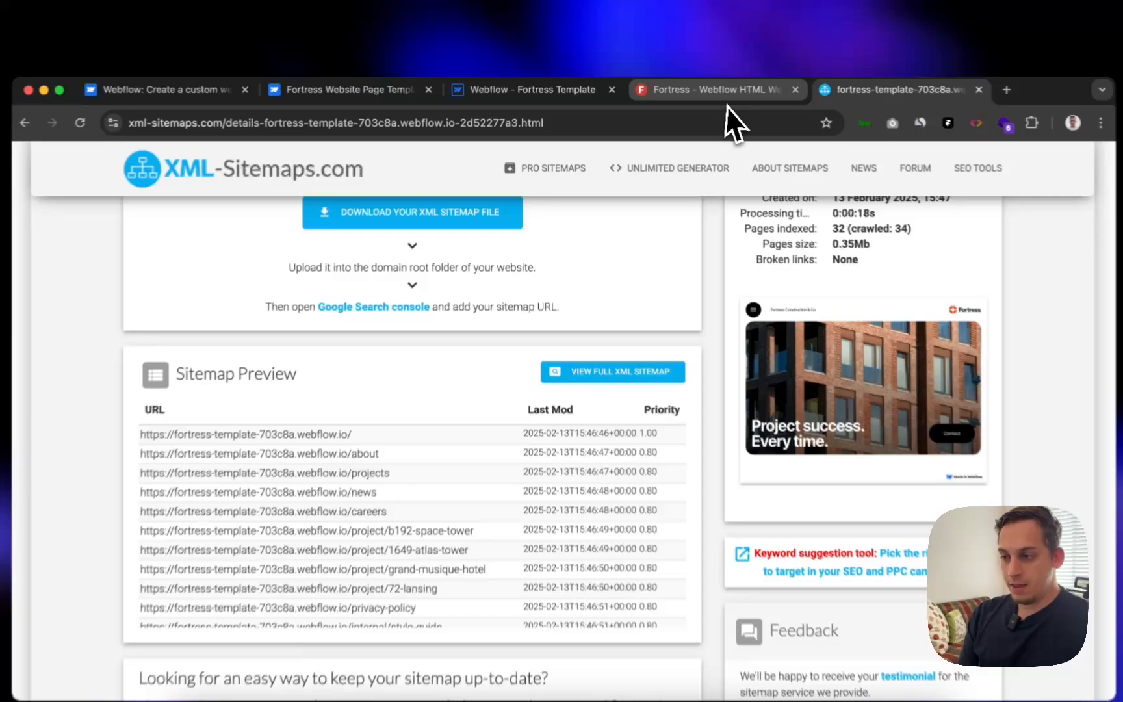
click(727, 106)
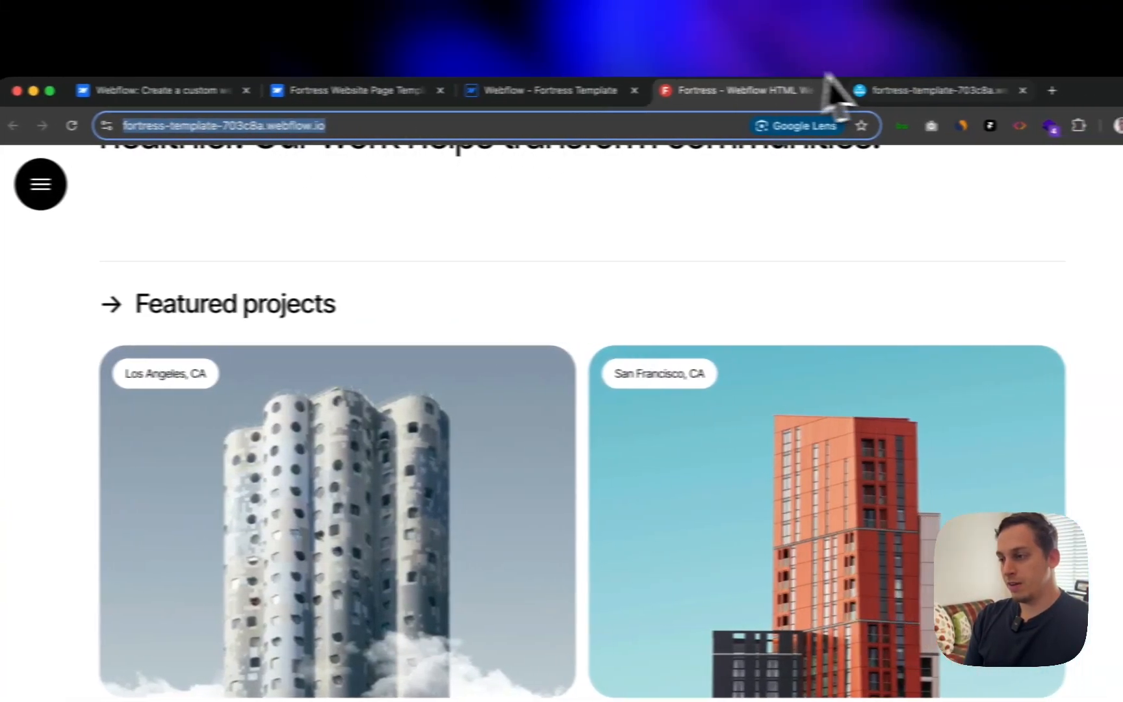
click(951, 95)
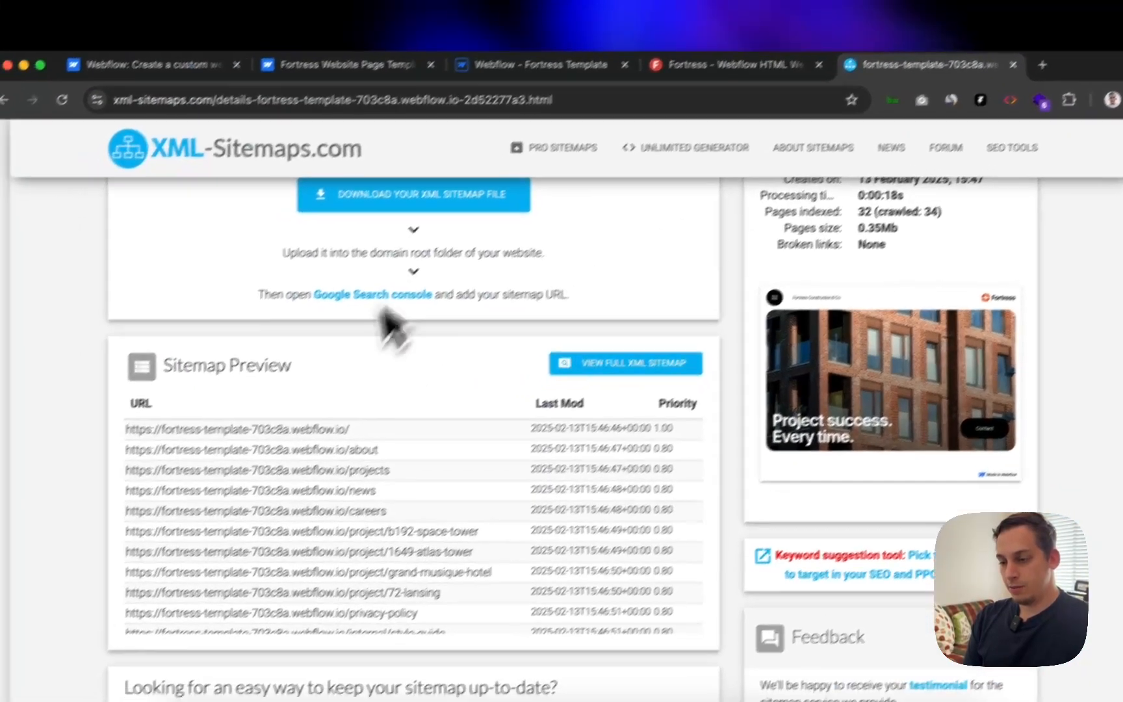
scroll(332, 565, down, 2)
scroll(400, 511, down, 10)
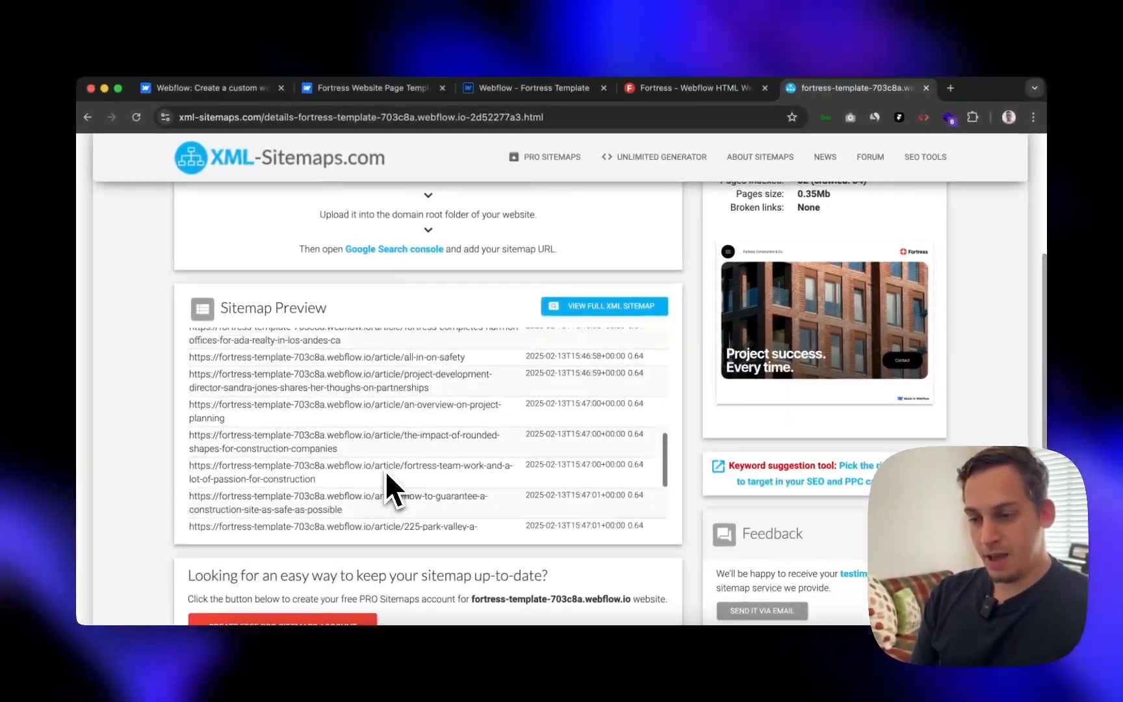
scroll(386, 476, up, 15)
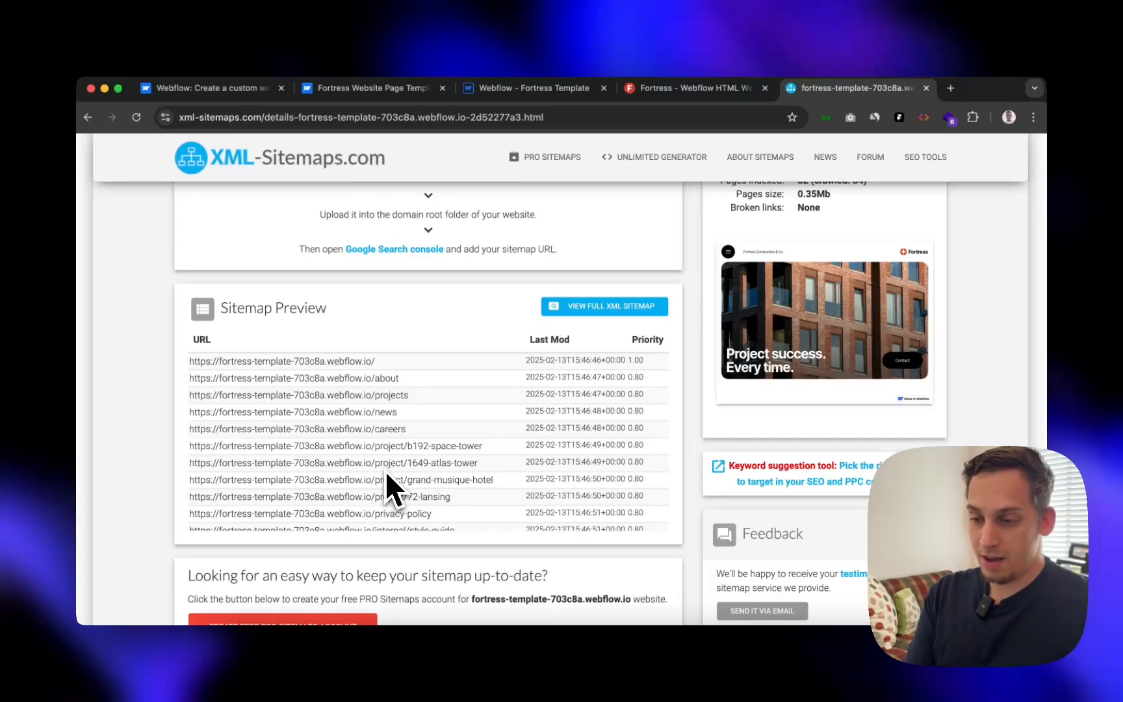
scroll(387, 474, down, 5)
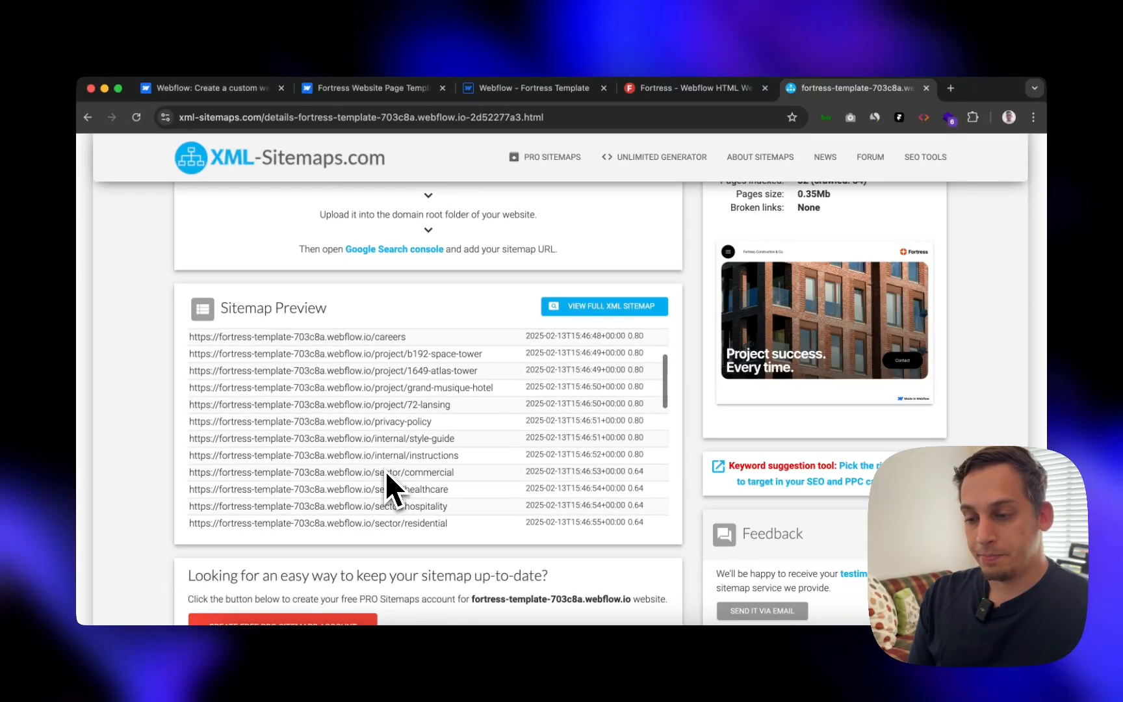
scroll(386, 475, down, 5)
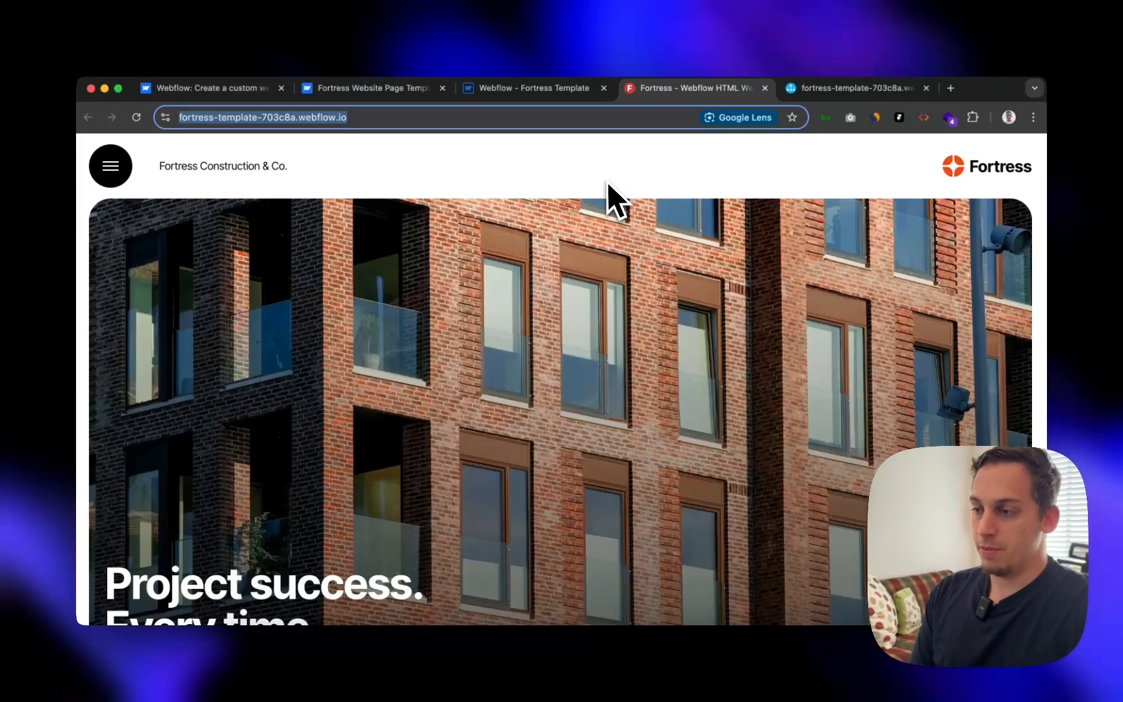
- Scroll the live Fortress homepage and activate the HTML to Framer extension on it
scroll(671, 371, down, 10)
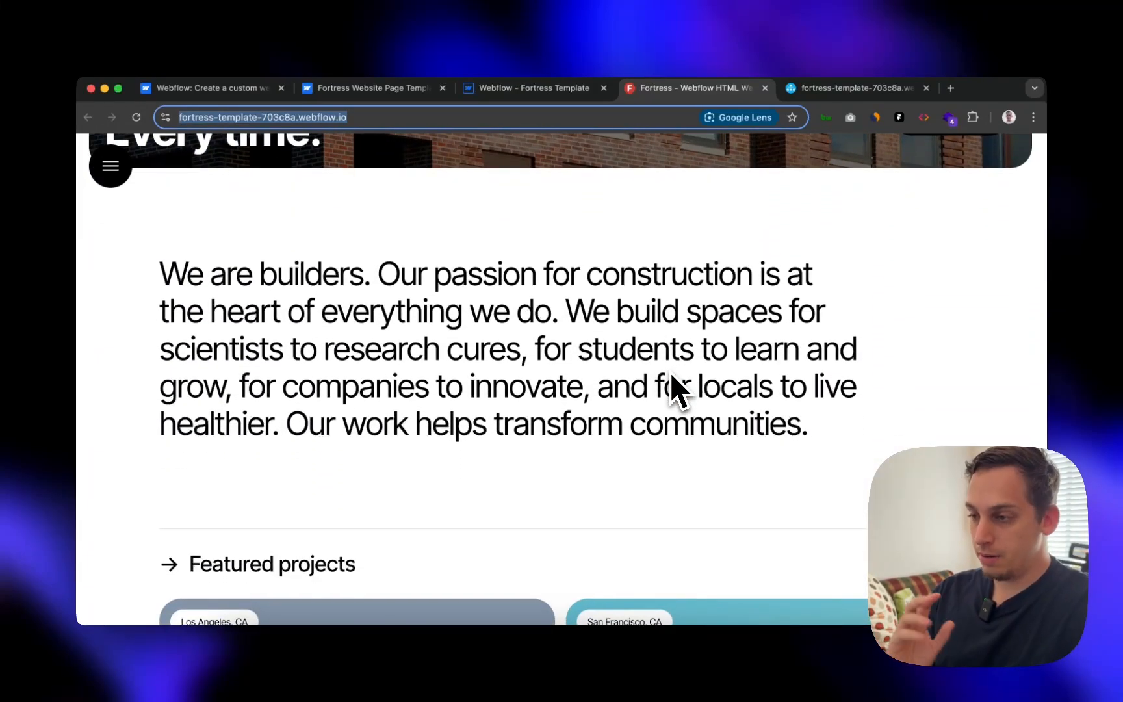
scroll(720, 351, up, 10)
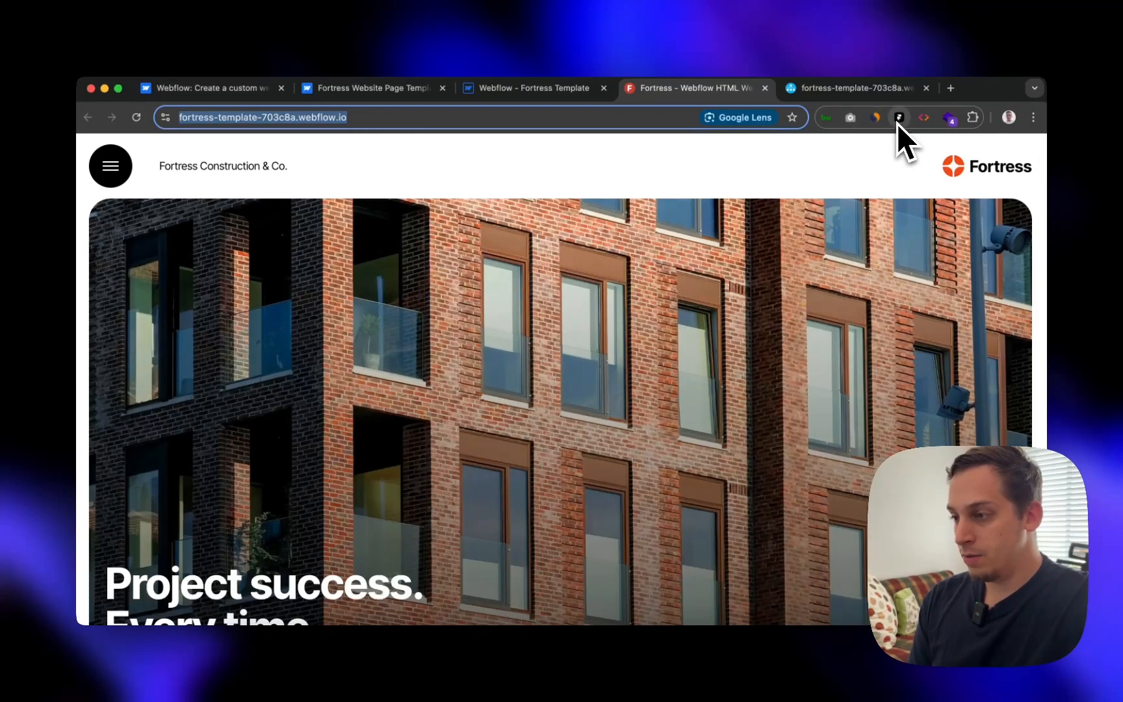
click(898, 119)
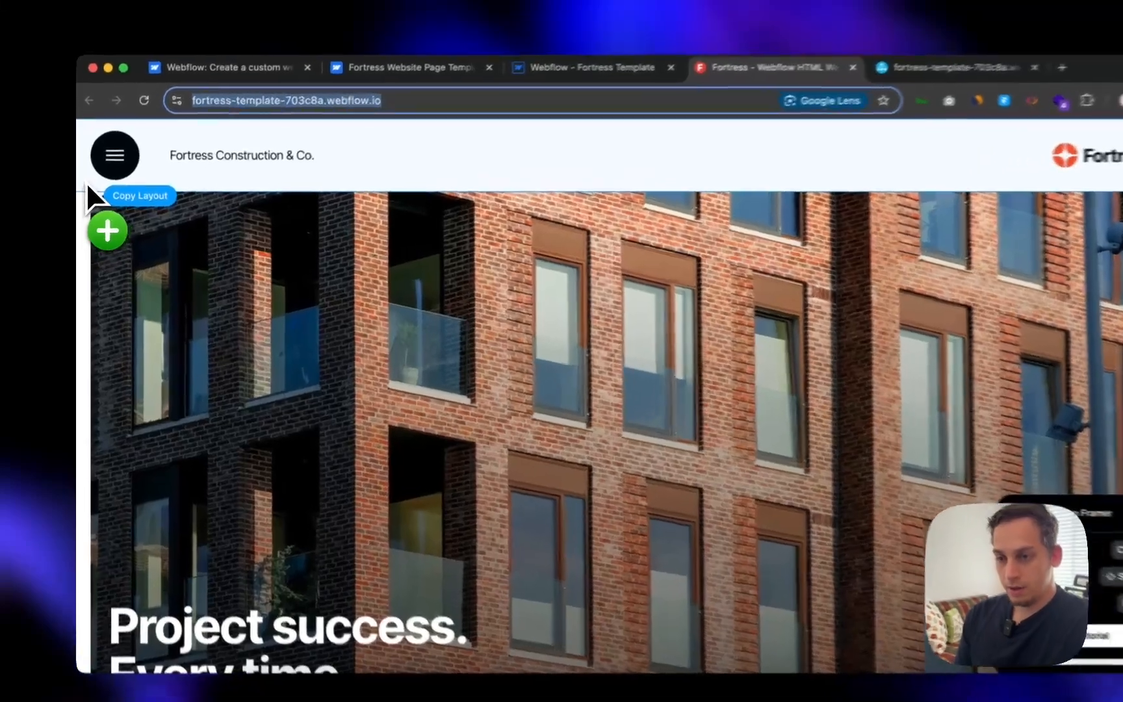
- Copy the layouts of the top section, intro paragraph and hero image sections
click(85, 190)
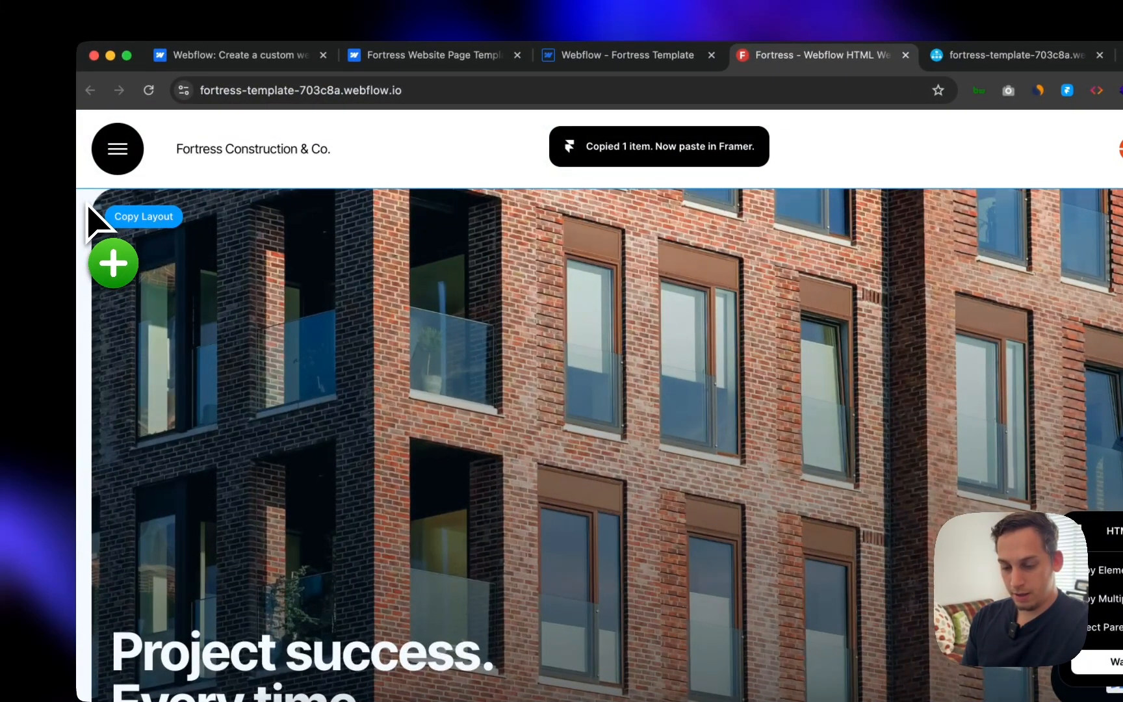
scroll(98, 221, down, 10)
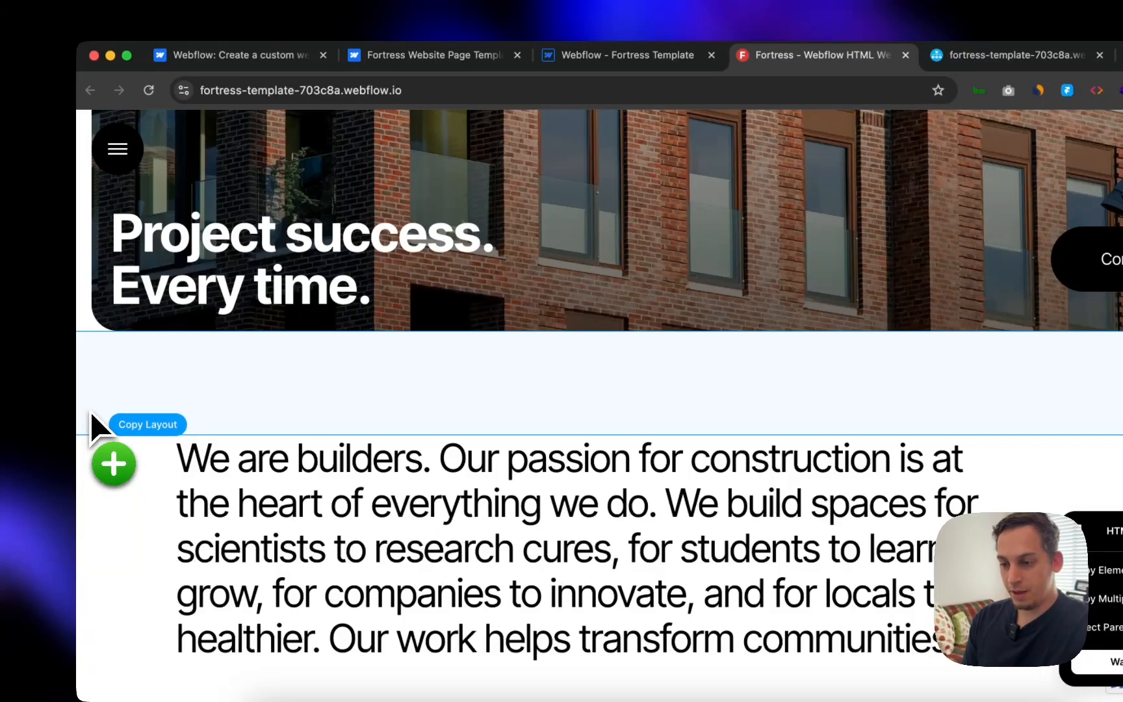
scroll(95, 416, down, 4)
click(98, 370)
scroll(97, 370, down, 5)
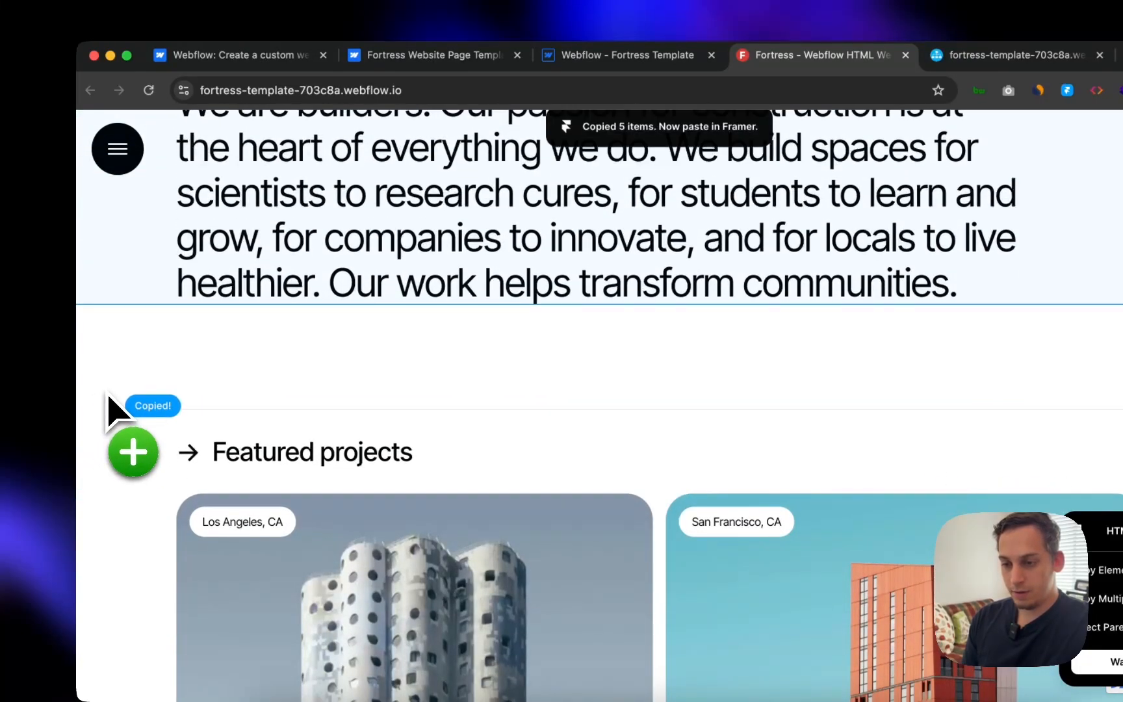
scroll(143, 390, down, 12)
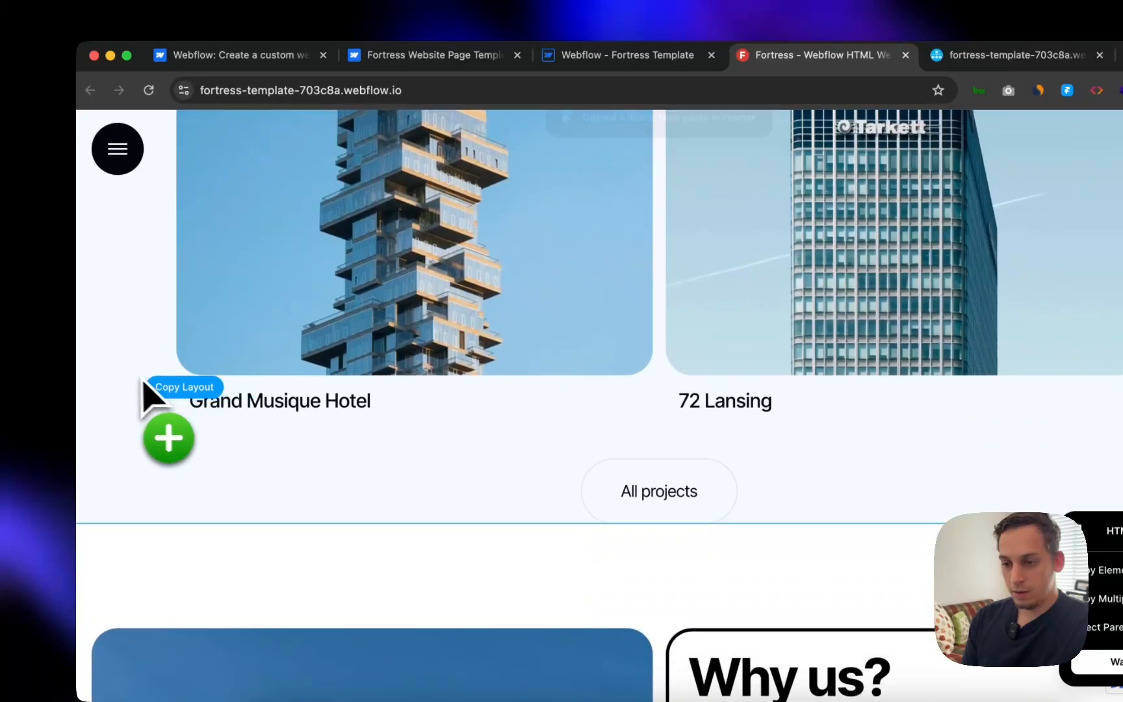
scroll(133, 378, down, 4)
scroll(130, 398, up, 20)
click(670, 284)
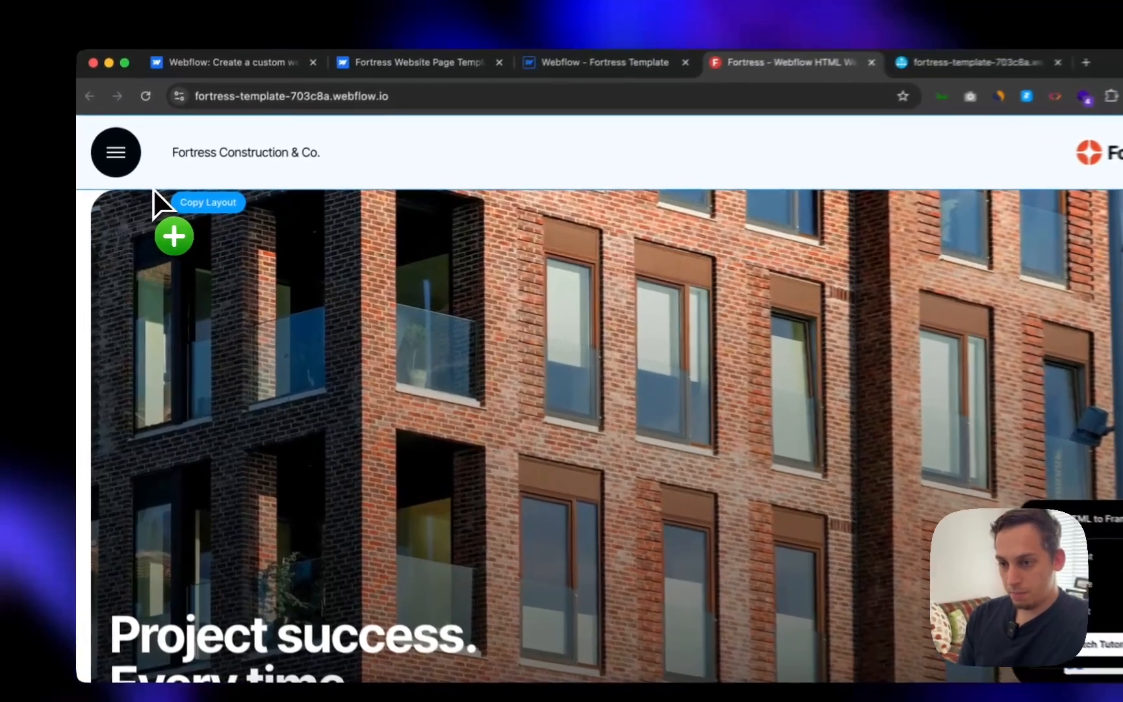
- Copy the hero, Why us, and navigation/footer sections, reaching 10 copied items
click(143, 198)
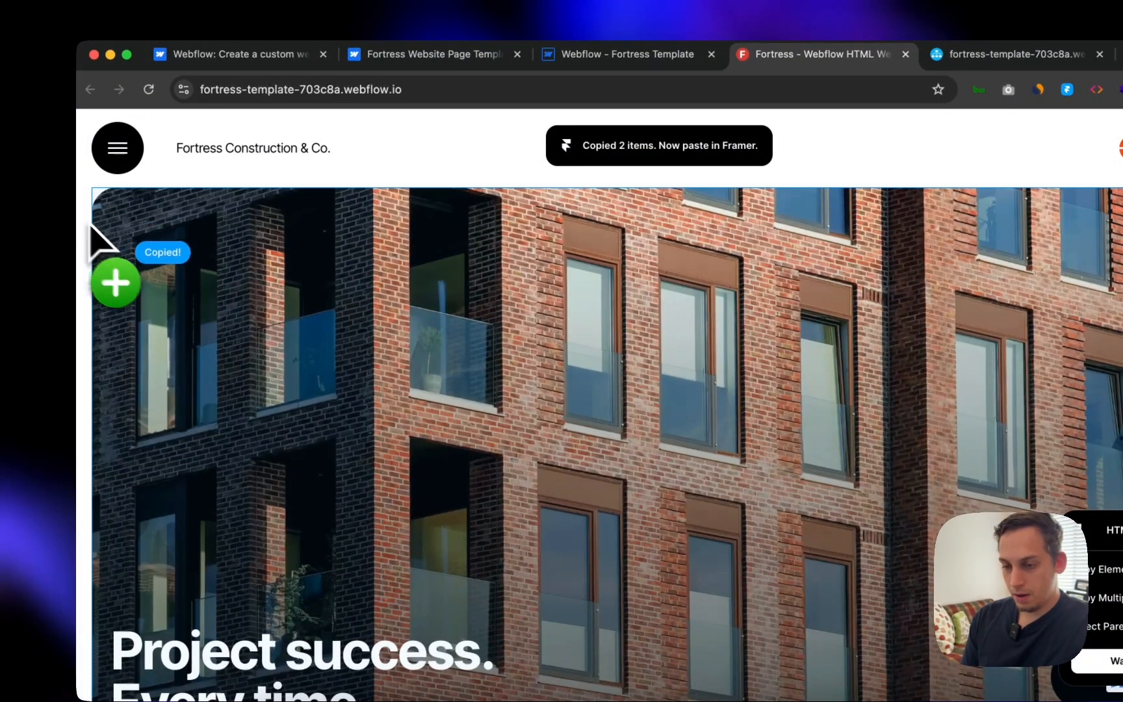
scroll(104, 240, down, 8)
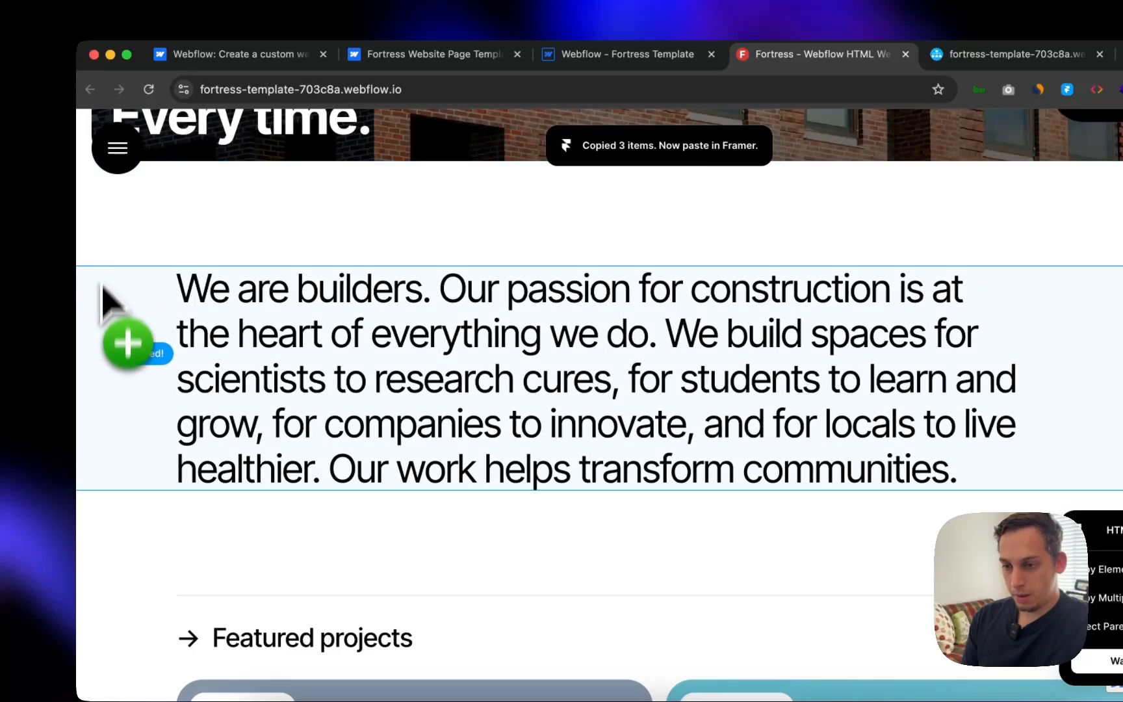
scroll(306, 459, down, 4)
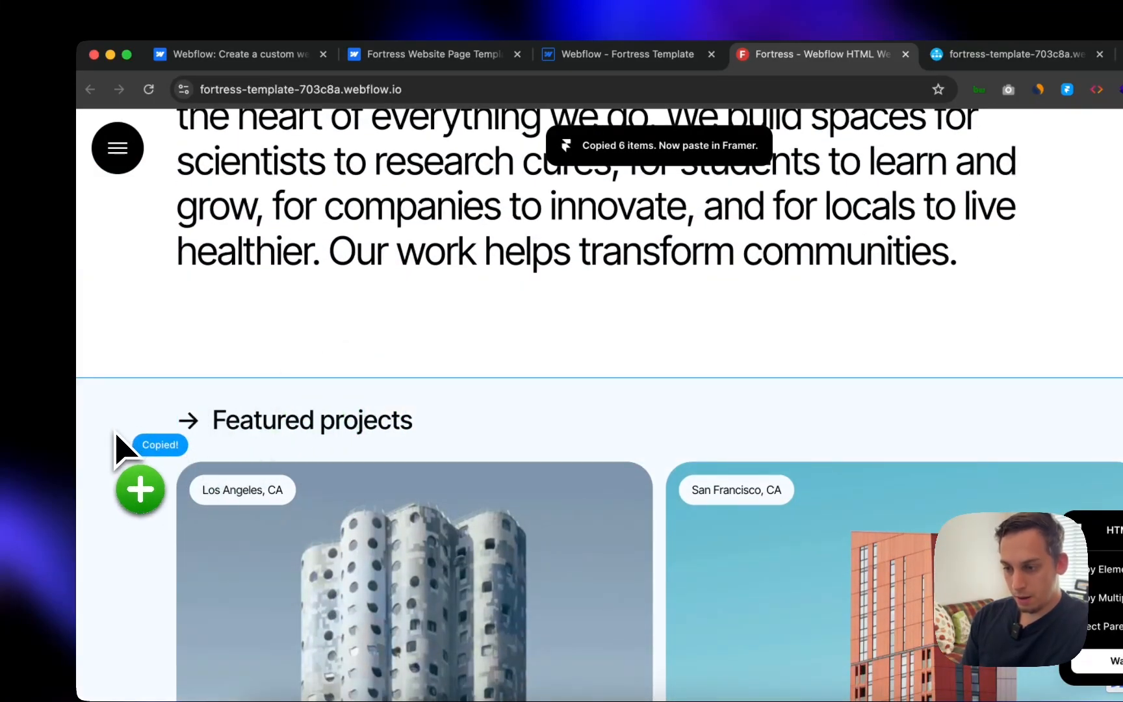
scroll(116, 434, down, 18)
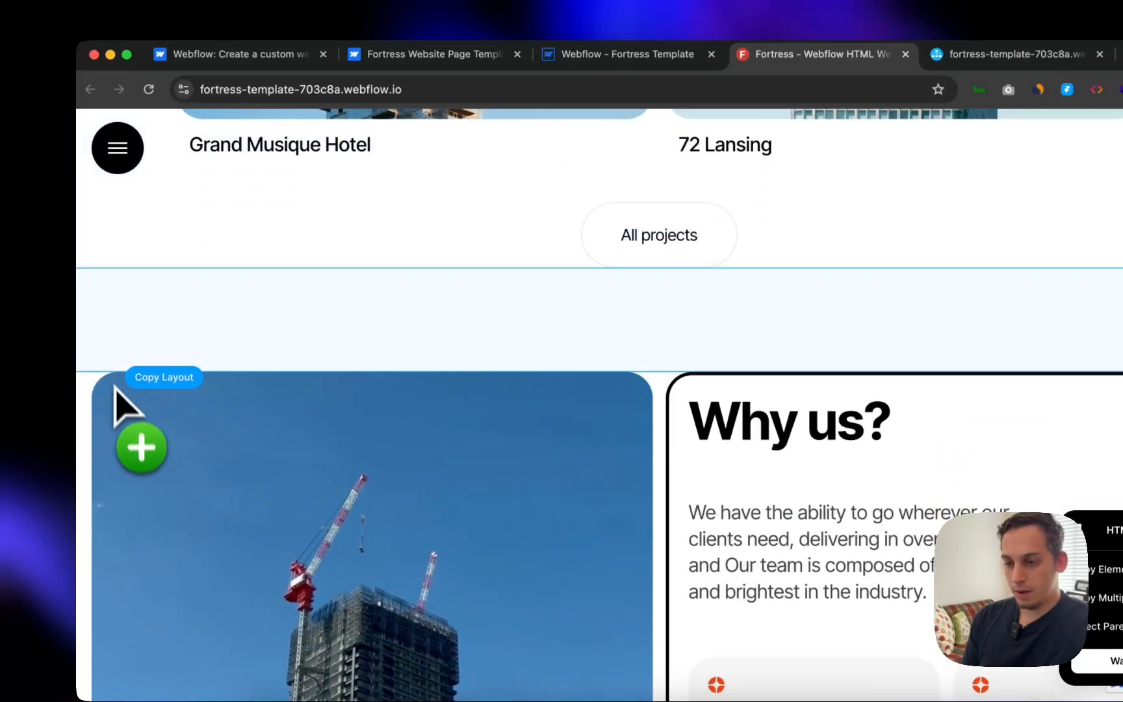
click(98, 384)
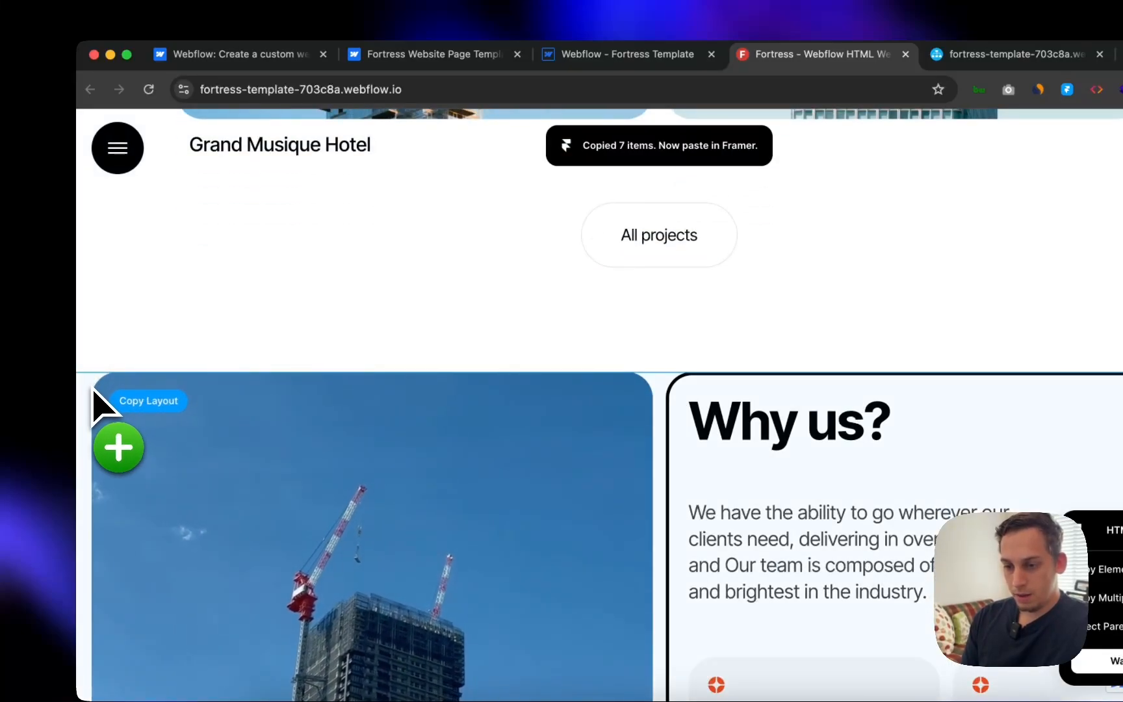
scroll(96, 397, down, 10)
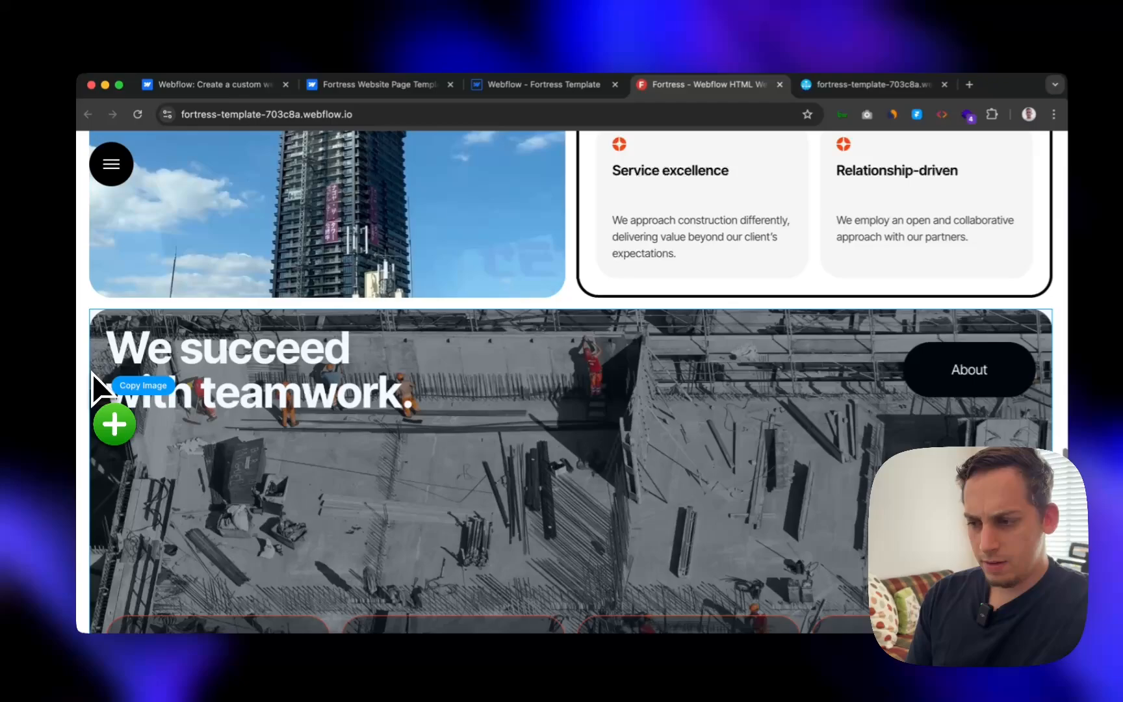
scroll(97, 390, down, 6)
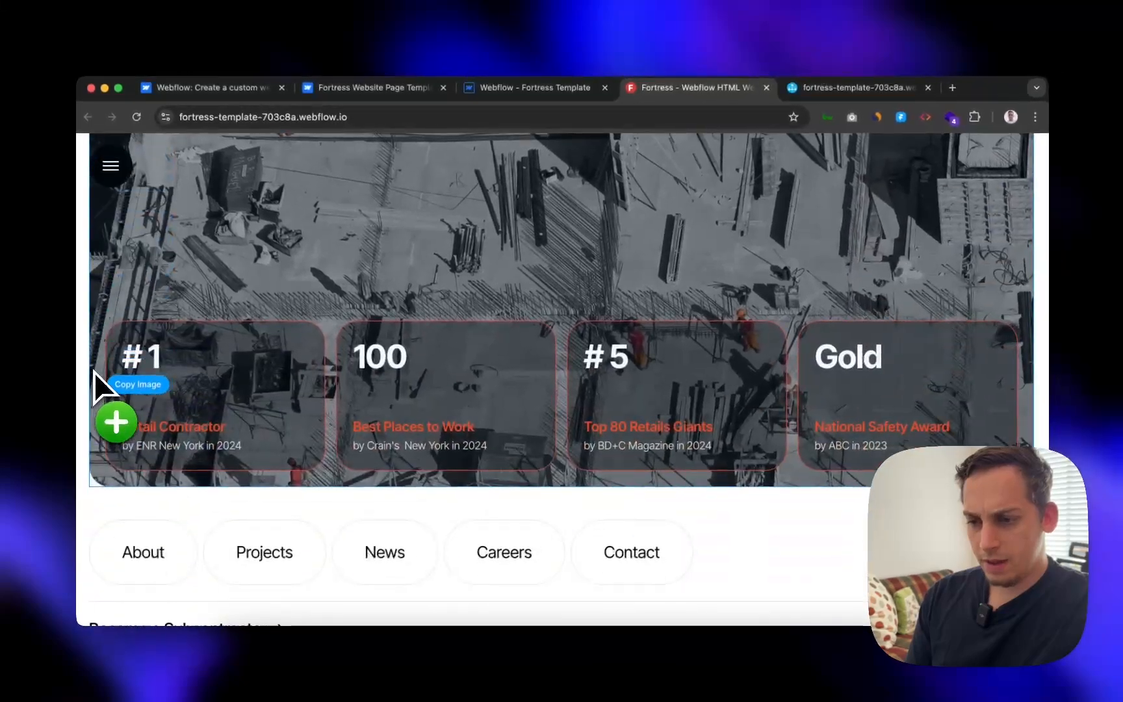
scroll(87, 379, down, 2)
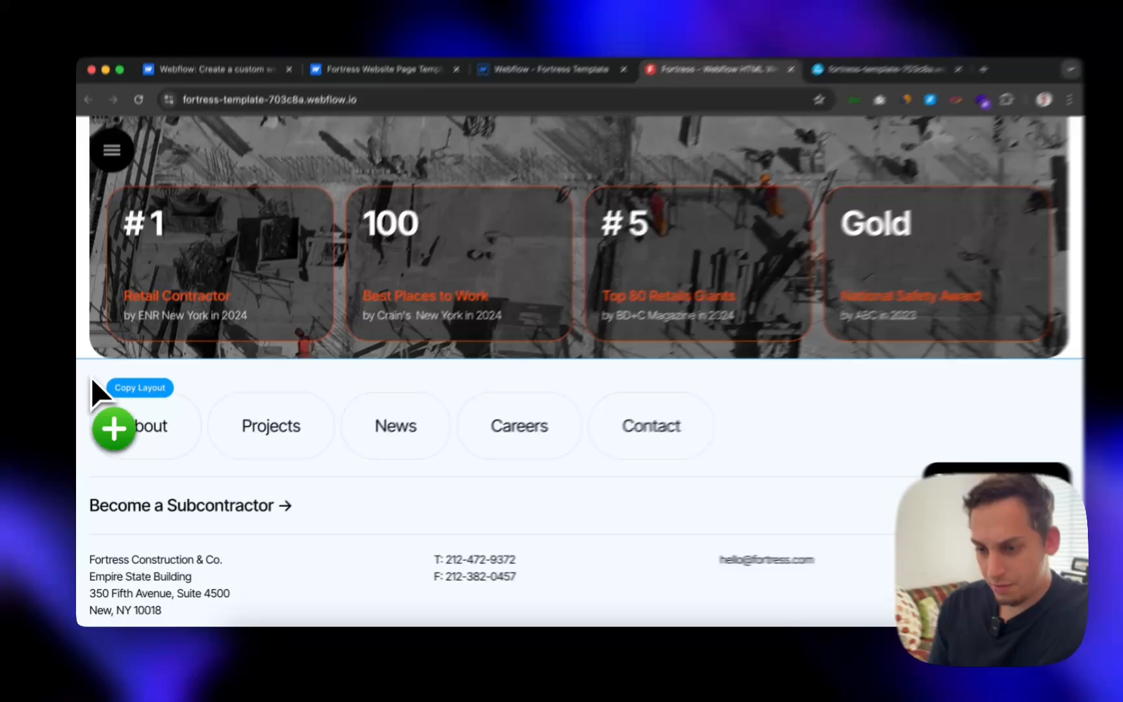
click(90, 384)
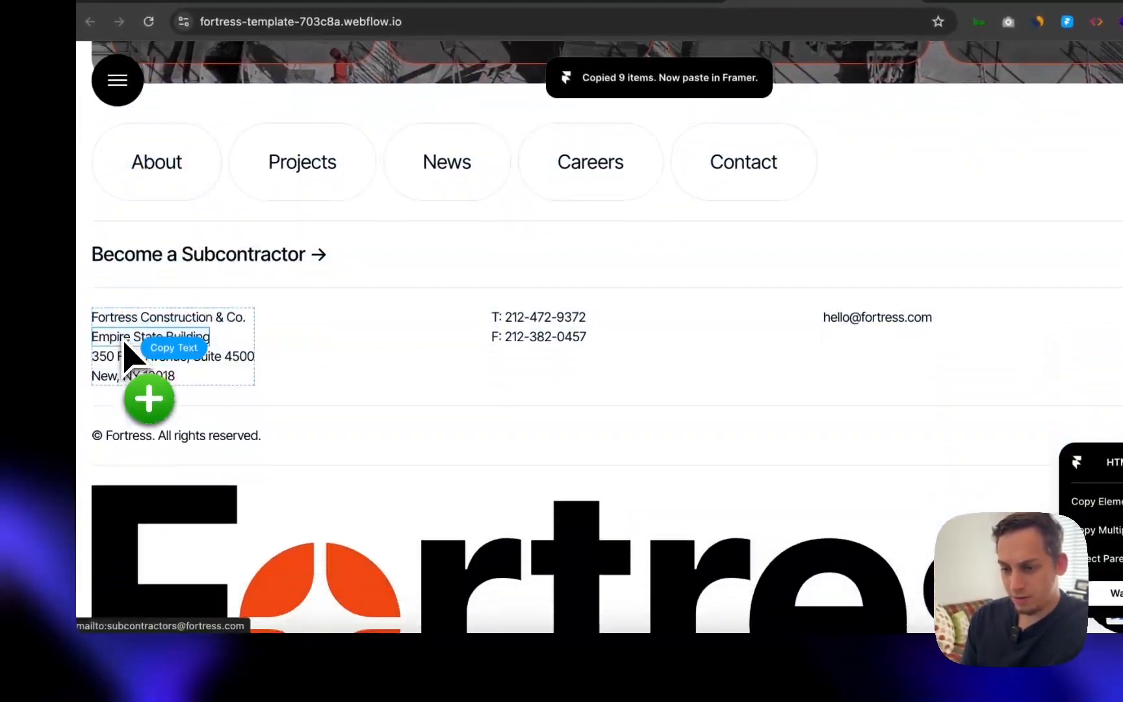
scroll(117, 344, down, 1)
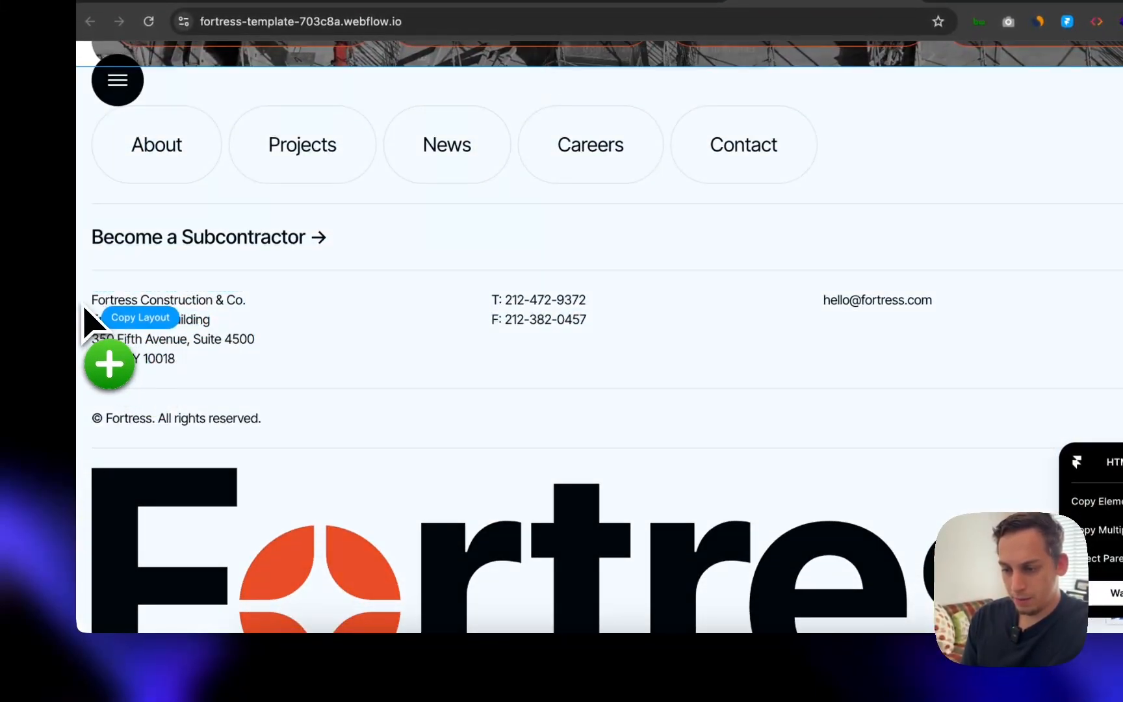
scroll(85, 309, down, 2)
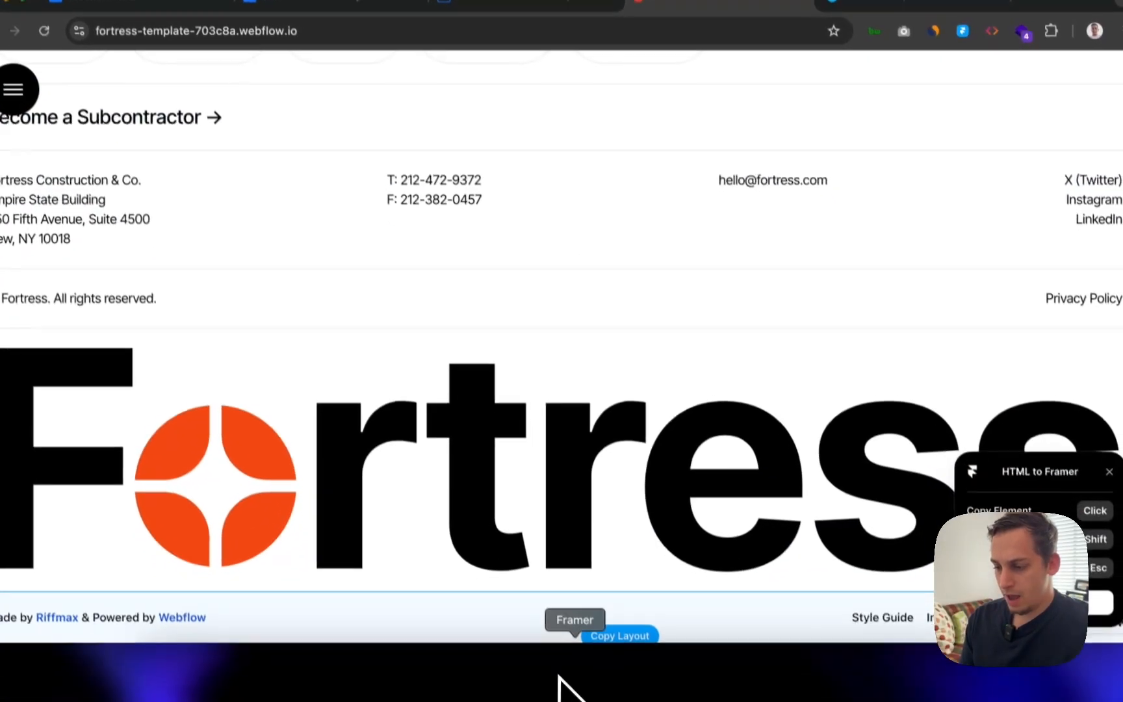
- In Framer, add Tablet and 390-wide Phone breakpoints to the Home page
click(569, 677)
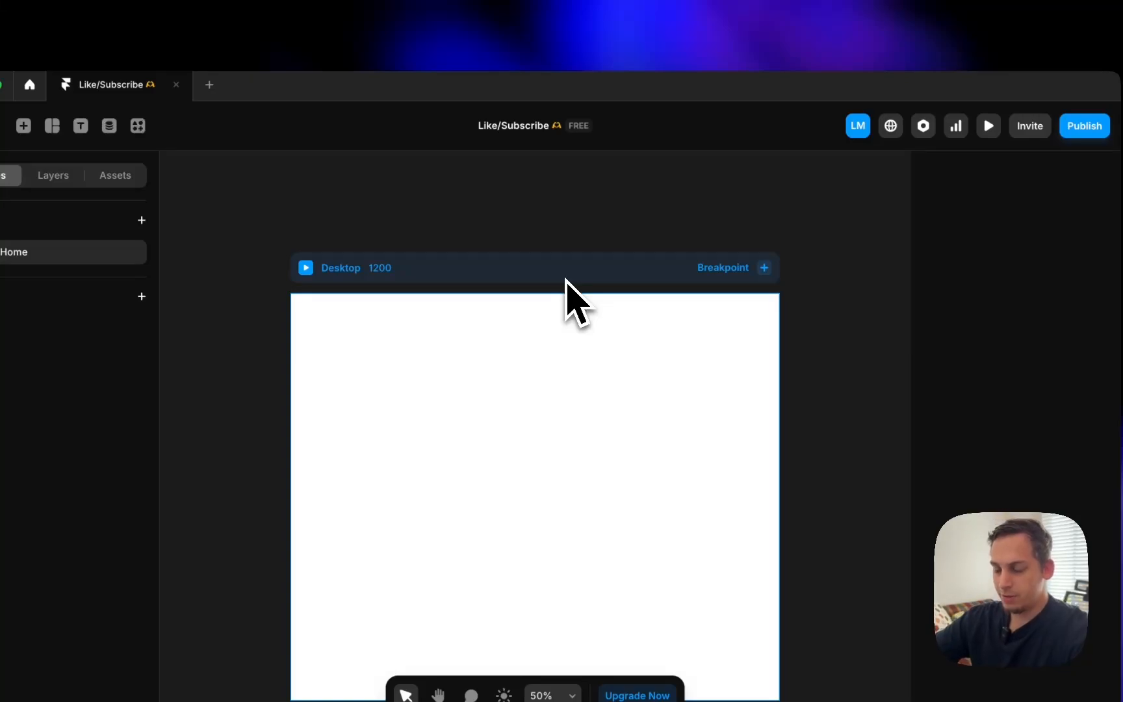
click(773, 274)
click(757, 299)
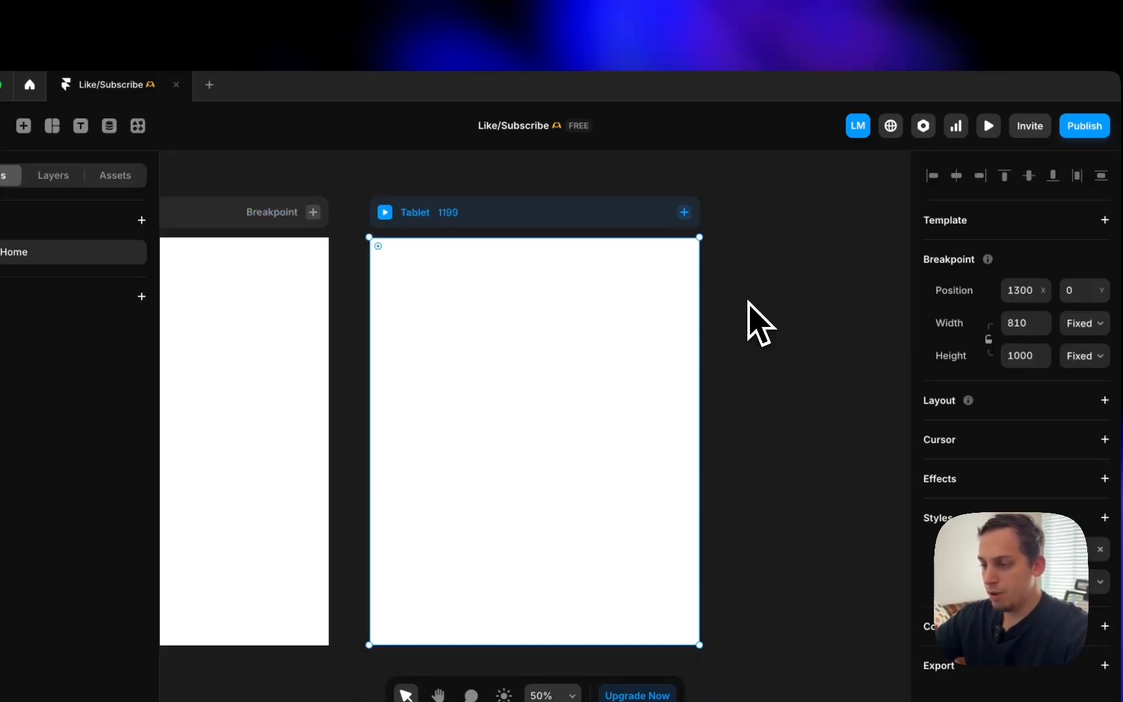
click(690, 245)
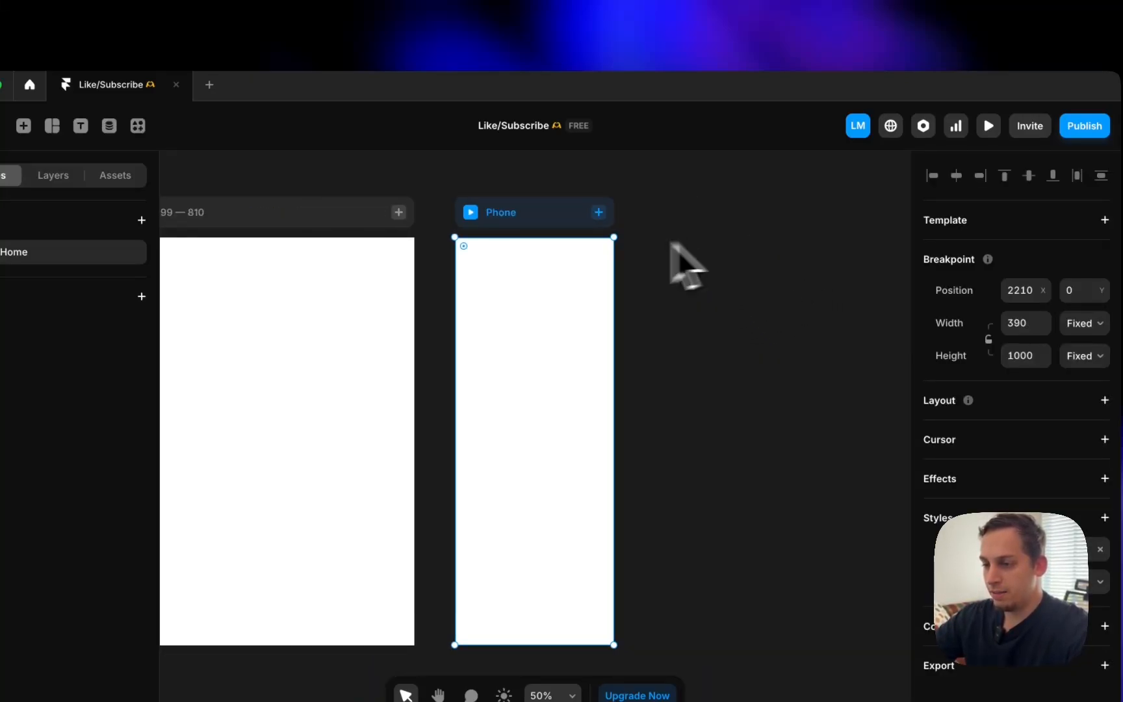
- Zoom out and paste the copied Fortress layers into the Desktop breakpoint
scroll(436, 257, down, 5)
scroll(436, 258, left, 5)
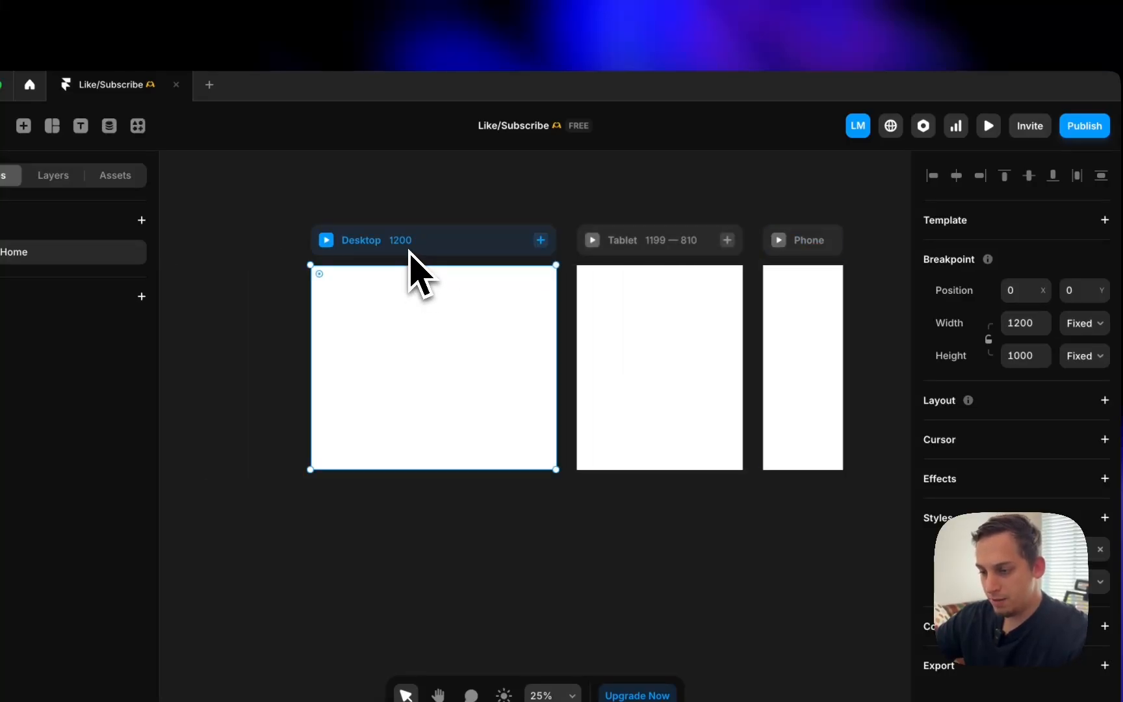
key(super+v)
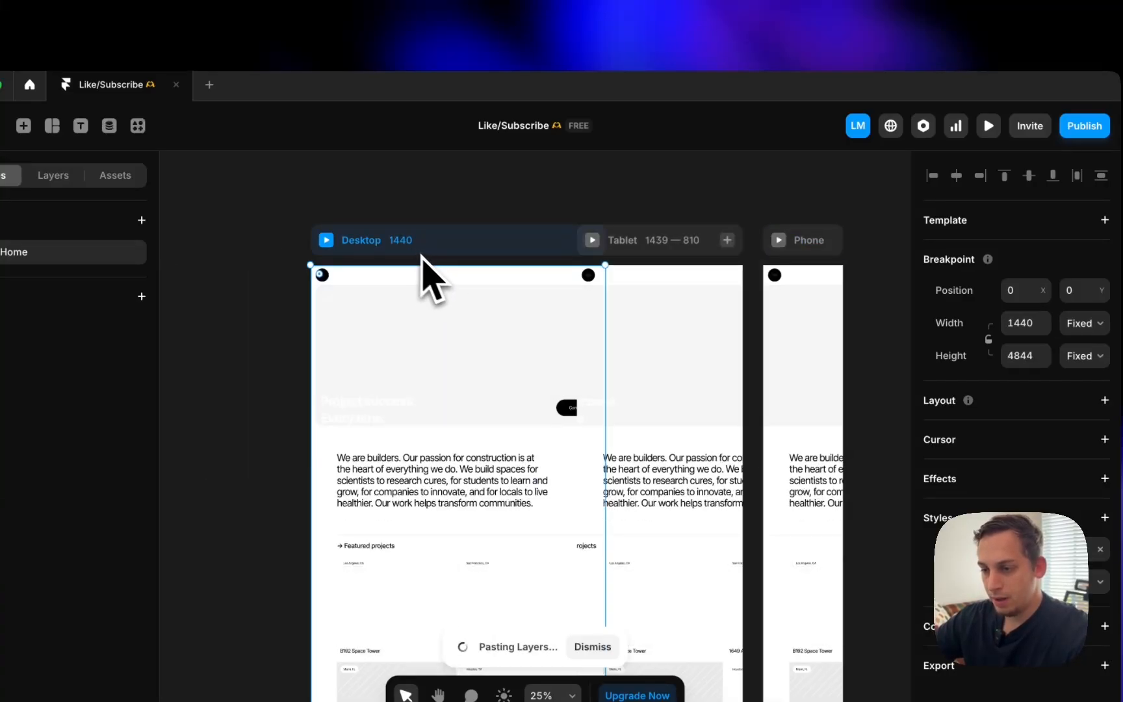
- Move the Desktop frame beside the Tablet frame, lined up with the other breakpoints
drag(420, 252, 356, 246)
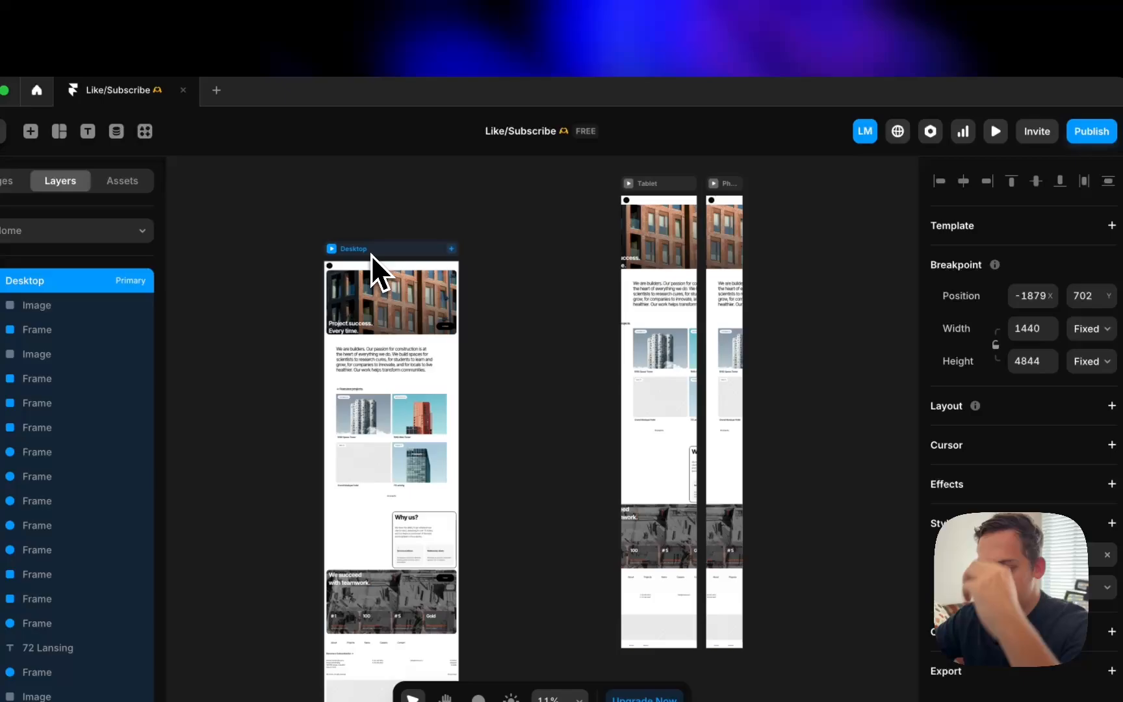
drag(371, 255, 527, 205)
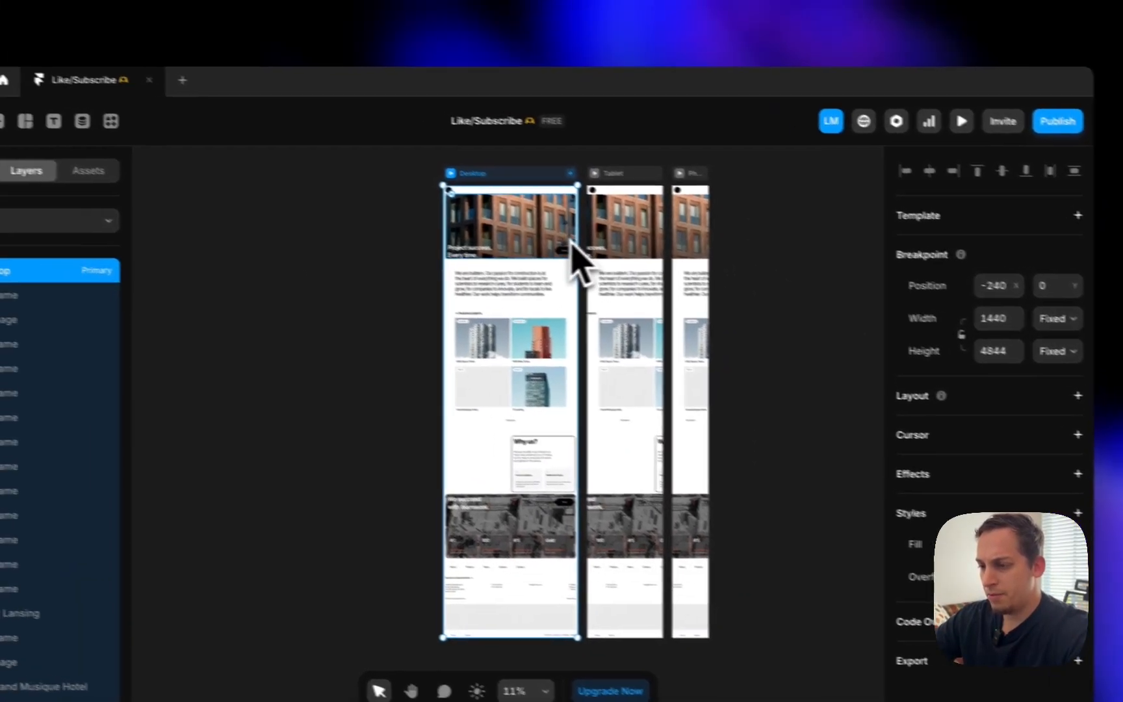
scroll(471, 175, up, 8)
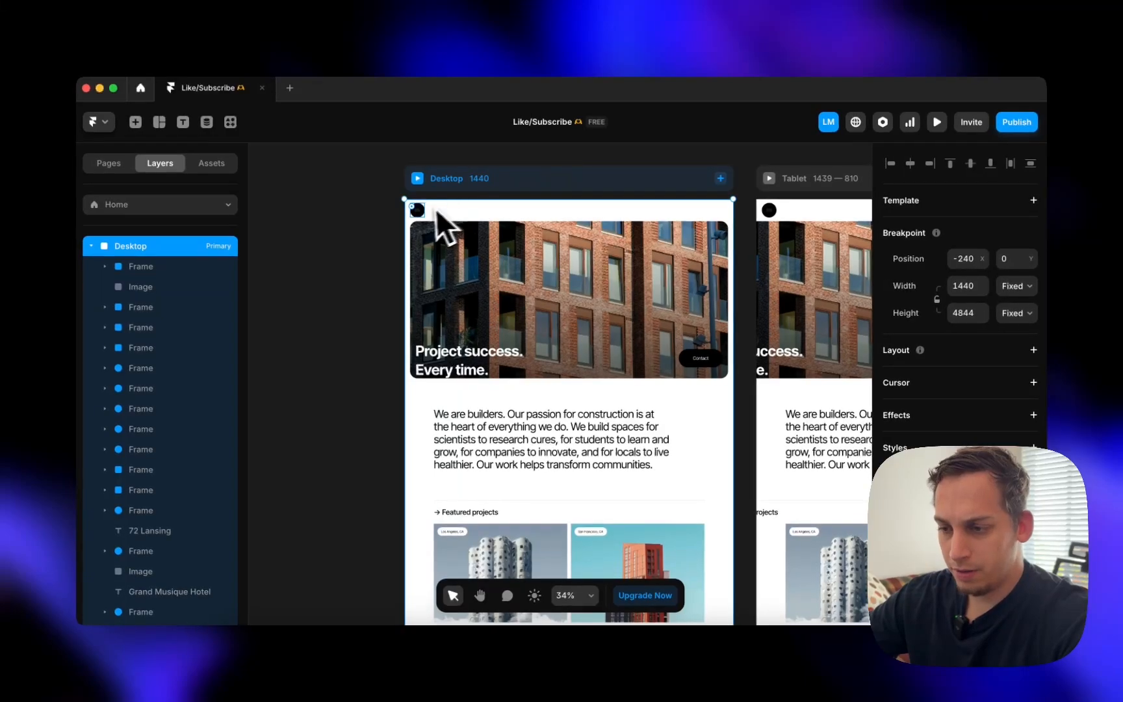
scroll(623, 219, up, 5)
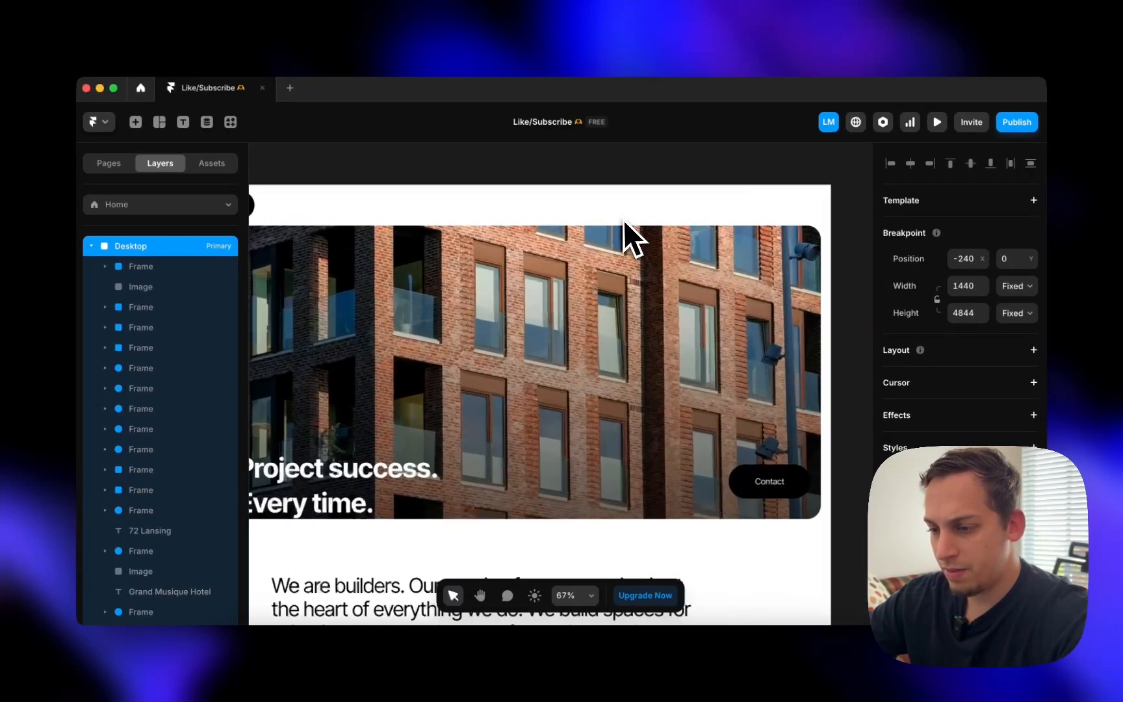
scroll(620, 224, down, 5)
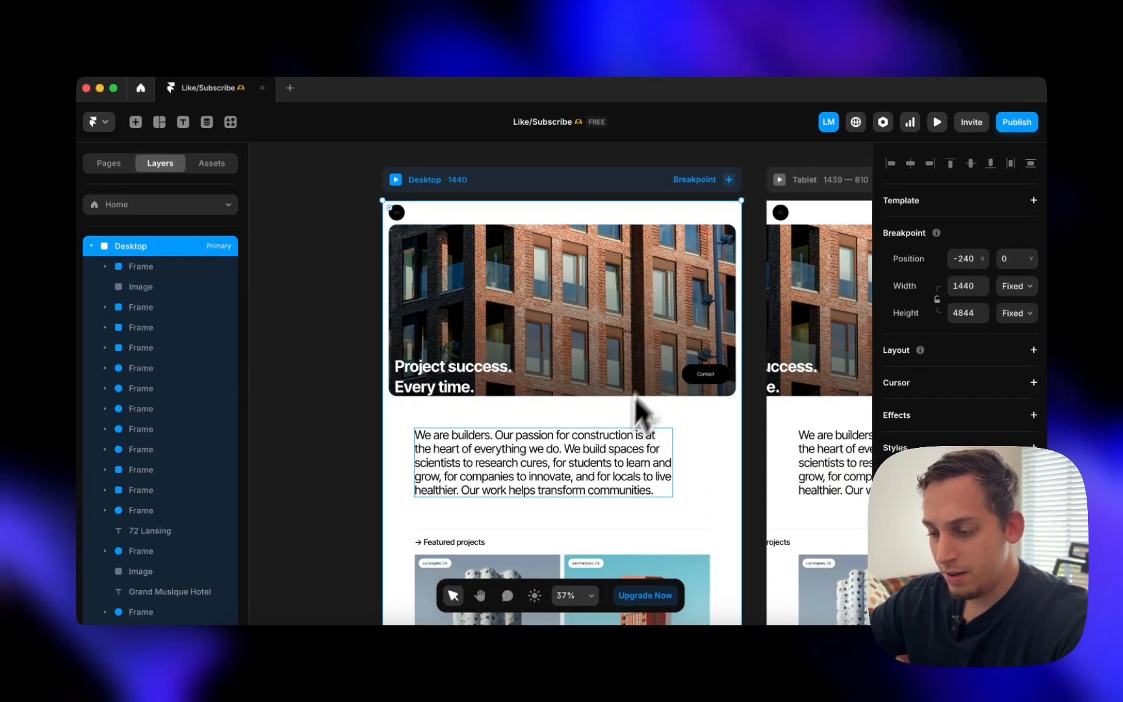
scroll(622, 416, down, 2)
scroll(622, 416, left, 2)
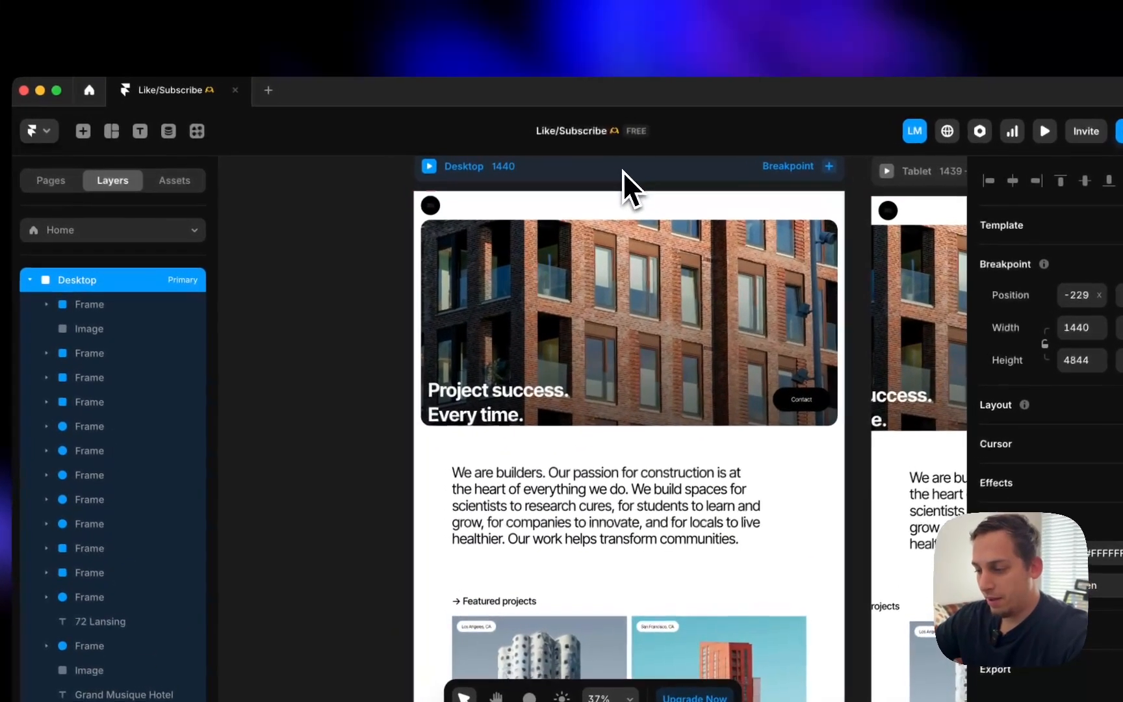
drag(624, 171, 629, 183)
- Undo the paste, leaving the Desktop breakpoint empty at 1200 × 1000
scroll(630, 184, right, 8)
scroll(630, 184, left, 5)
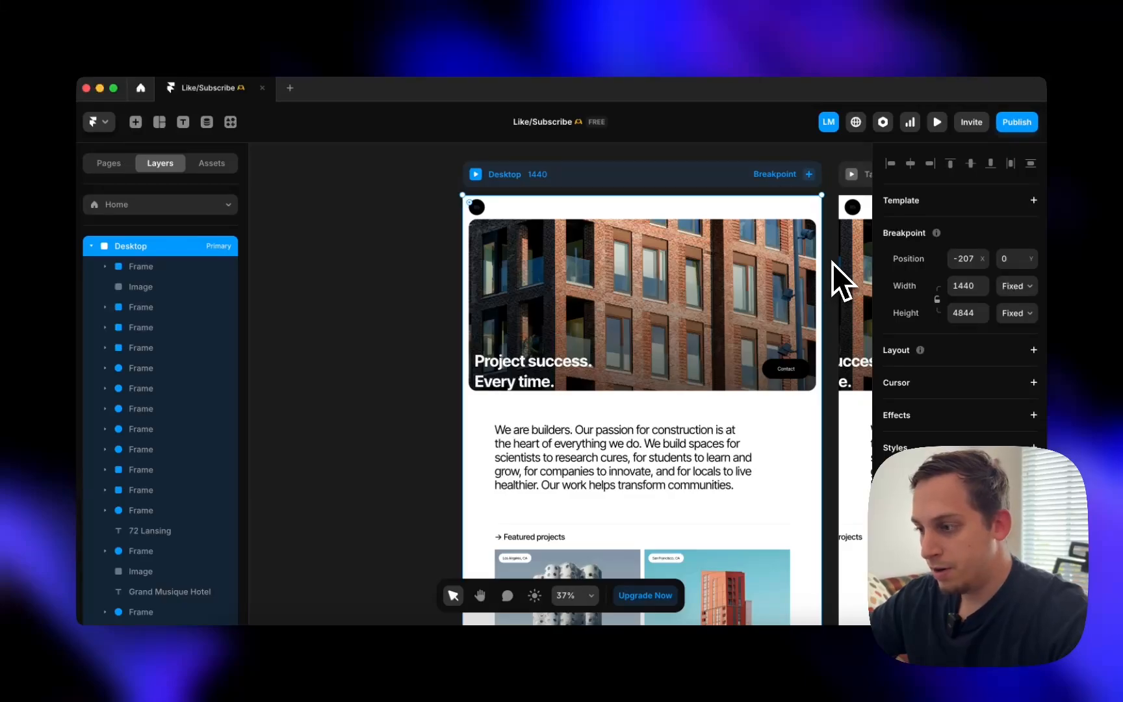
key(super+z)
key(super+z)
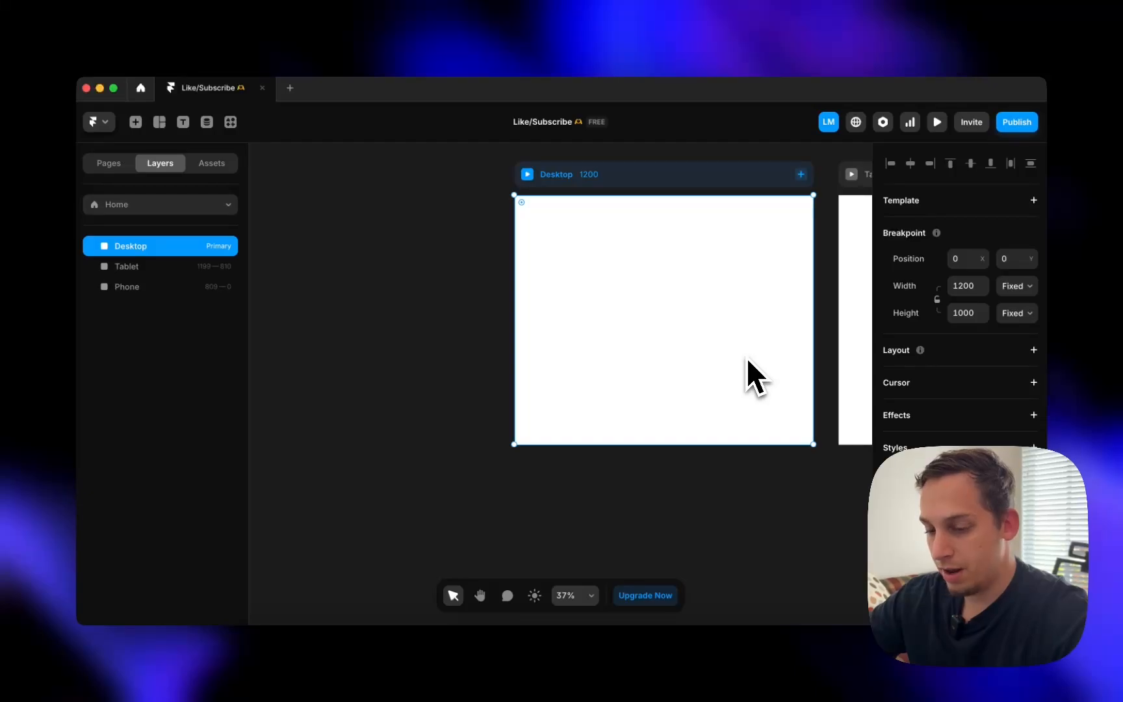
- Redo the pasted Fortress layout and set the Desktop breakpoint width to 1200
key(super+shift+z)
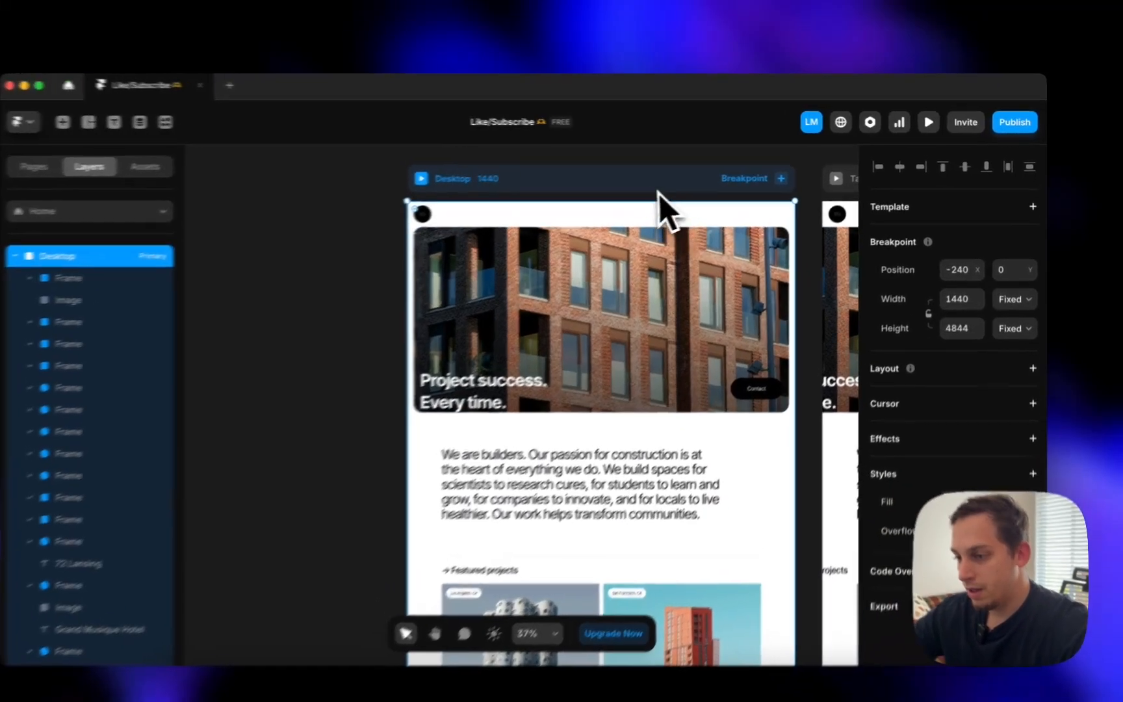
mouse_move(671, 172)
mouse_down()
mouse_move(650, 171)
mouse_move(663, 170)
mouse_up()
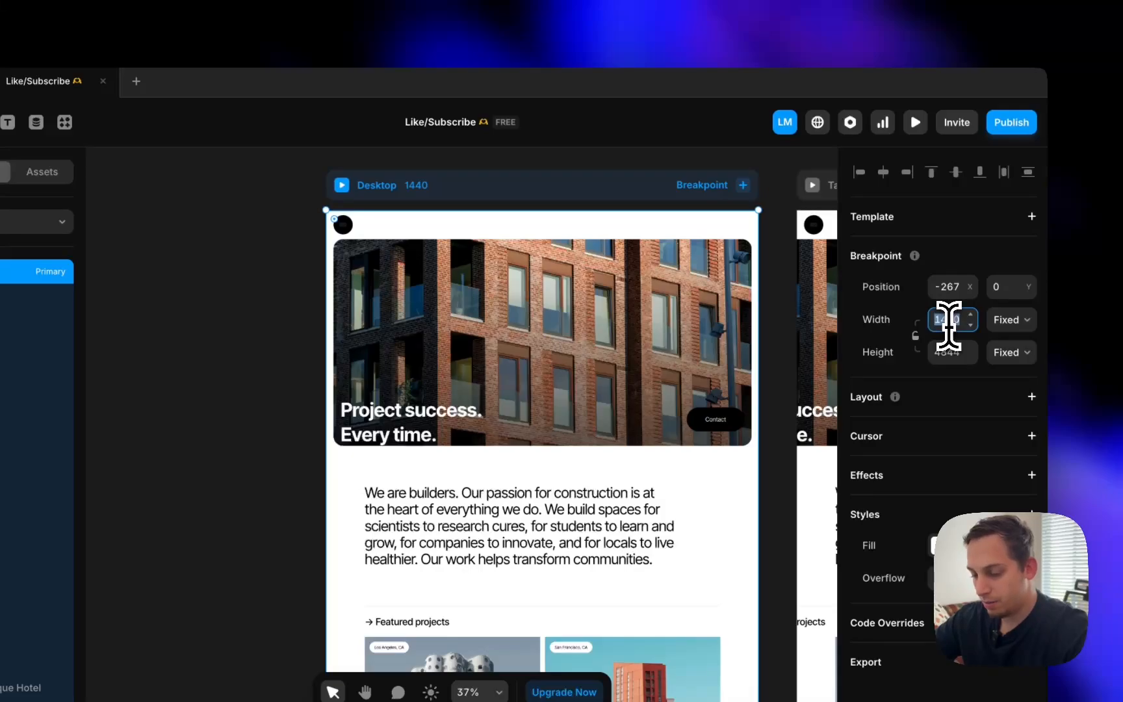
key(Return)
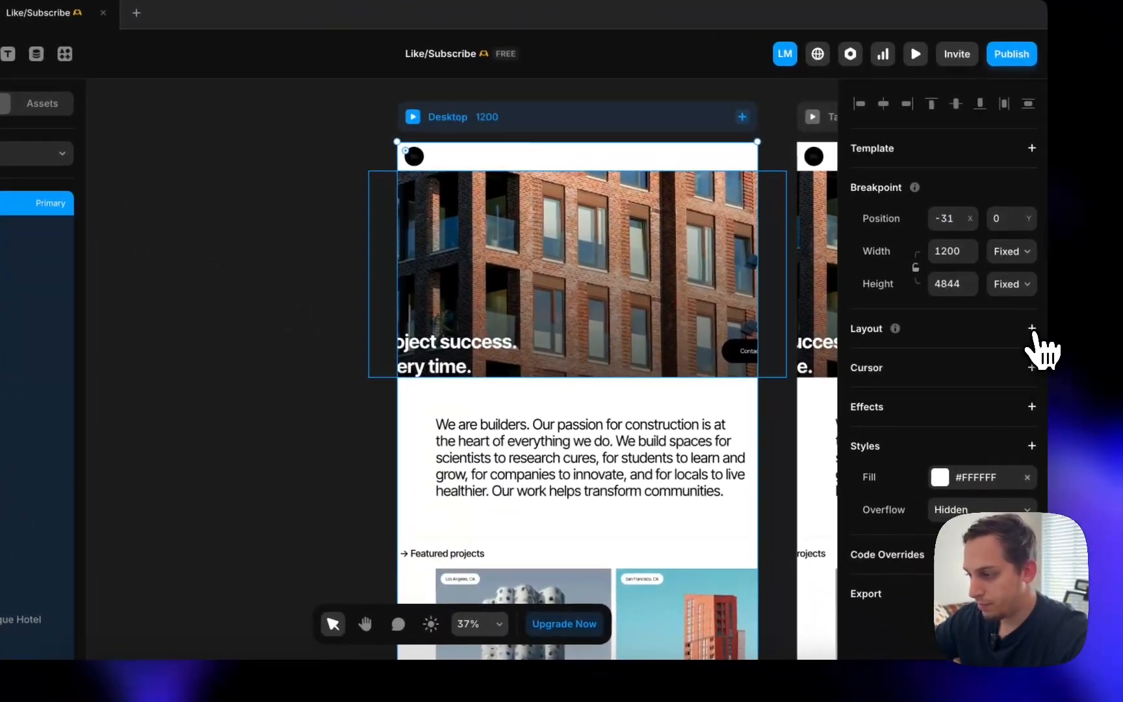
- Try a Stack layout on the Desktop content, then undo it
click(1032, 329)
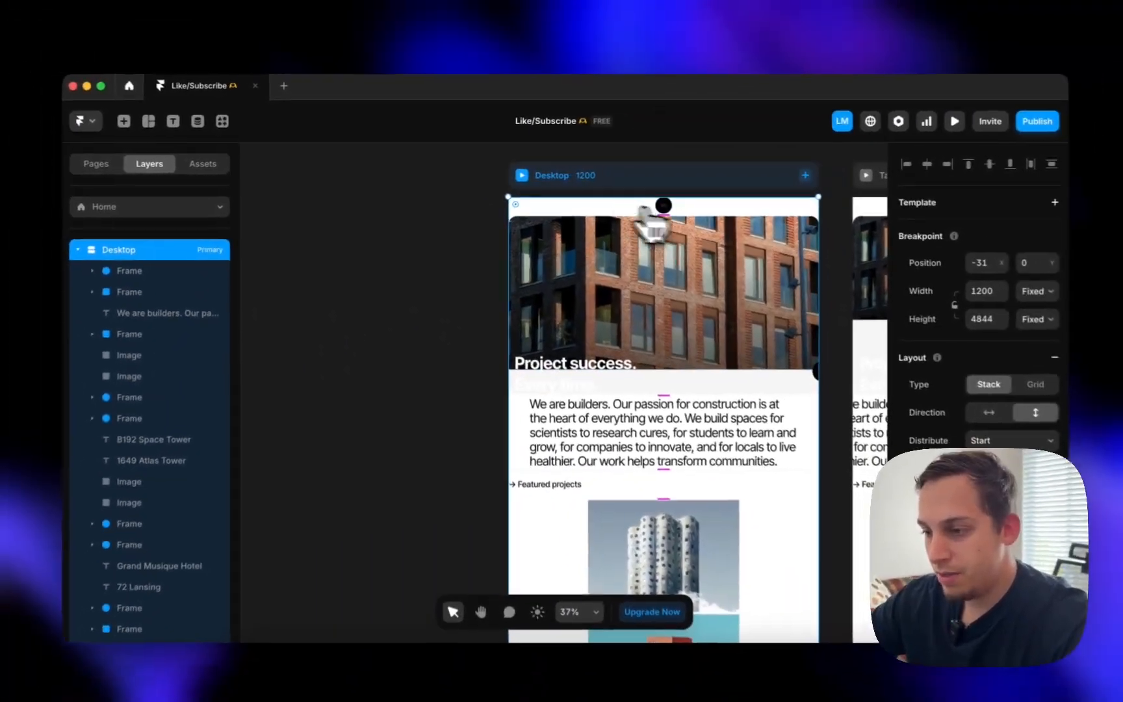
scroll(494, 471, down, 2)
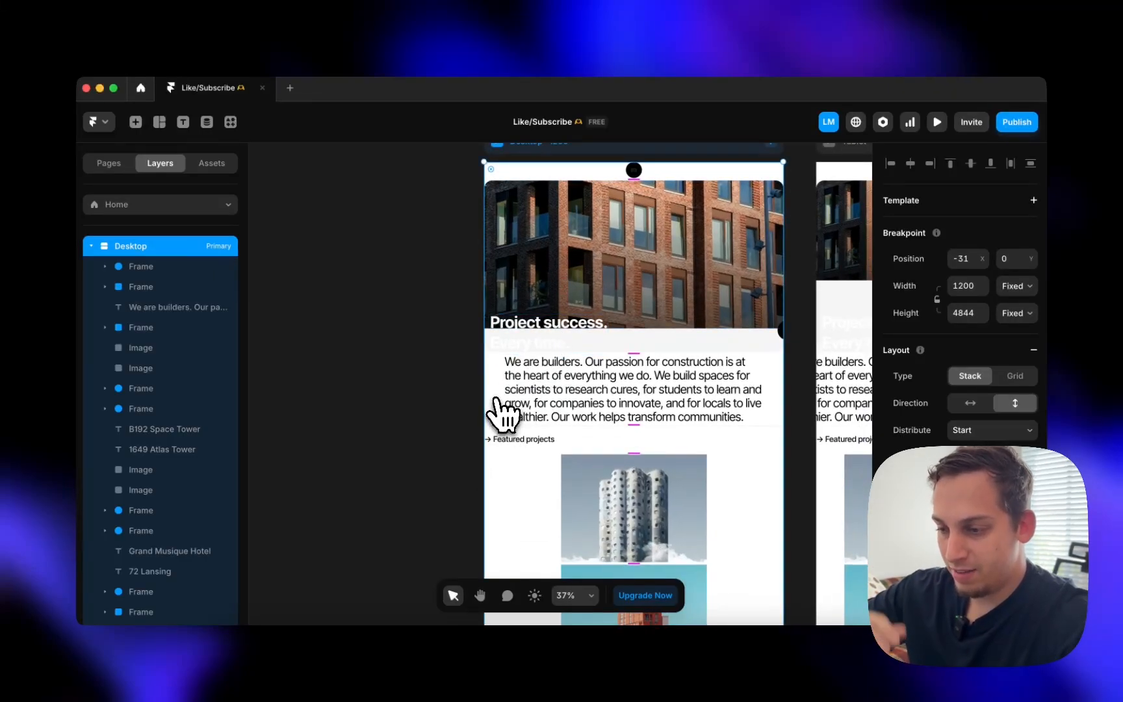
scroll(500, 416, down, 10)
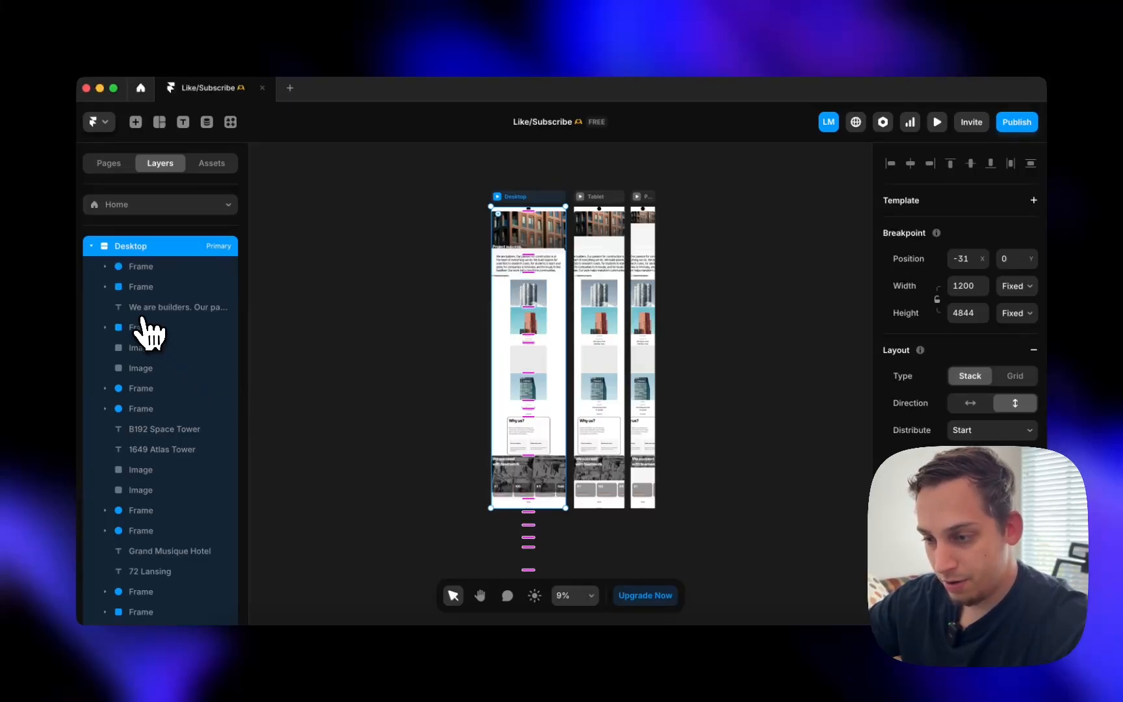
key(super+z)
scroll(524, 325, up, 5)
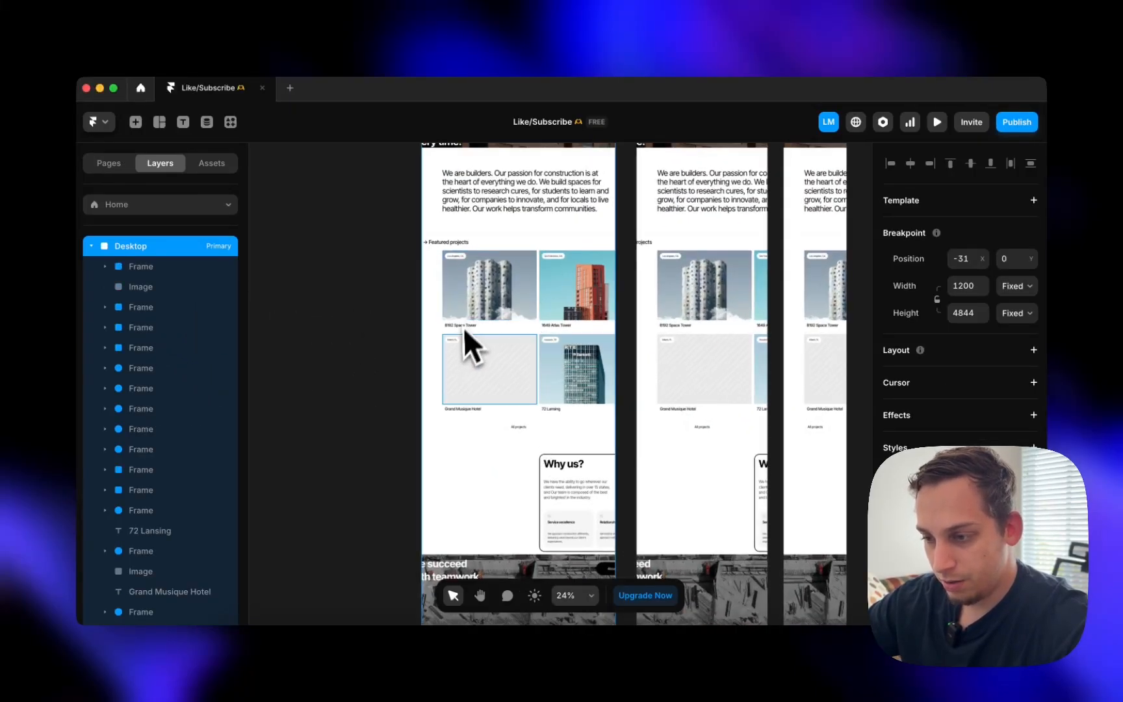
scroll(484, 334, up, 5)
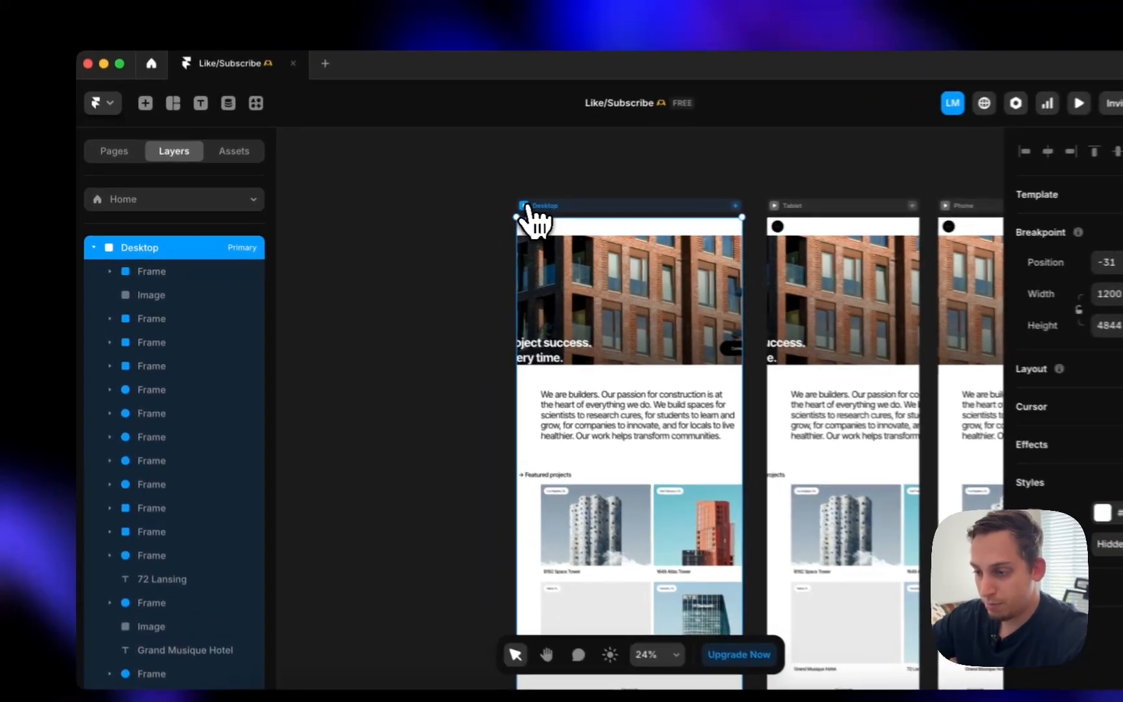
- Preview the site and resize it between phone, tablet and desktop widths to check reflow
click(461, 209)
drag(146, 372, 364, 360)
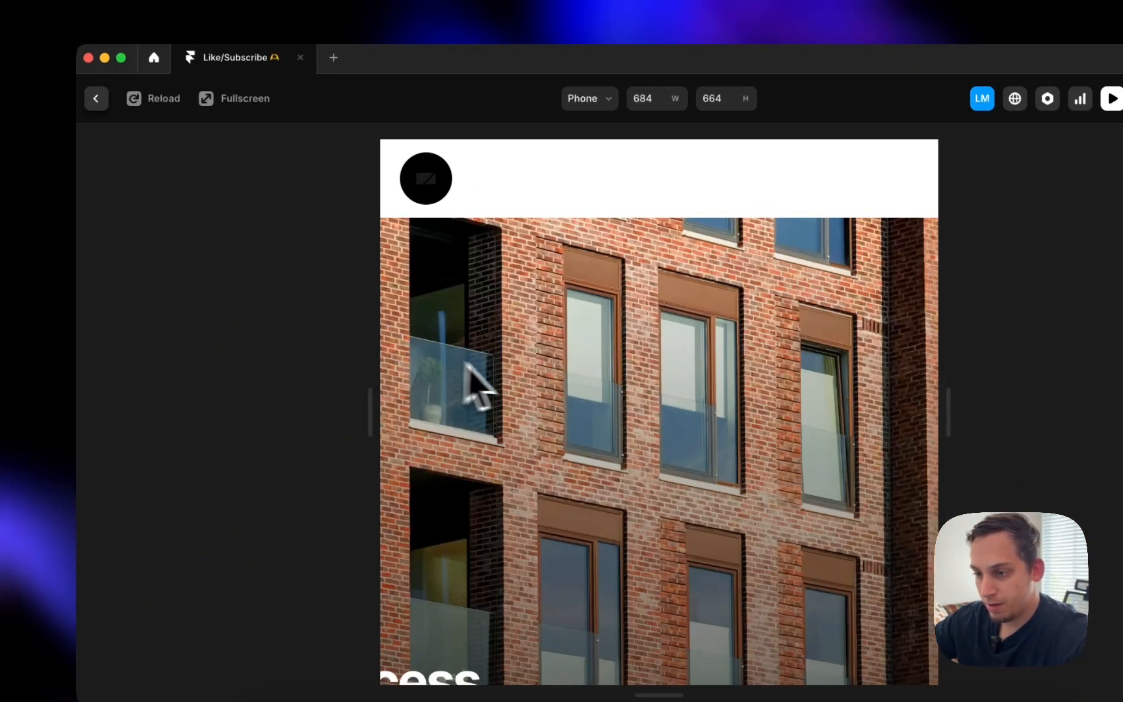
scroll(478, 383, down, 10)
drag(382, 410, 233, 326)
scroll(394, 380, down, 5)
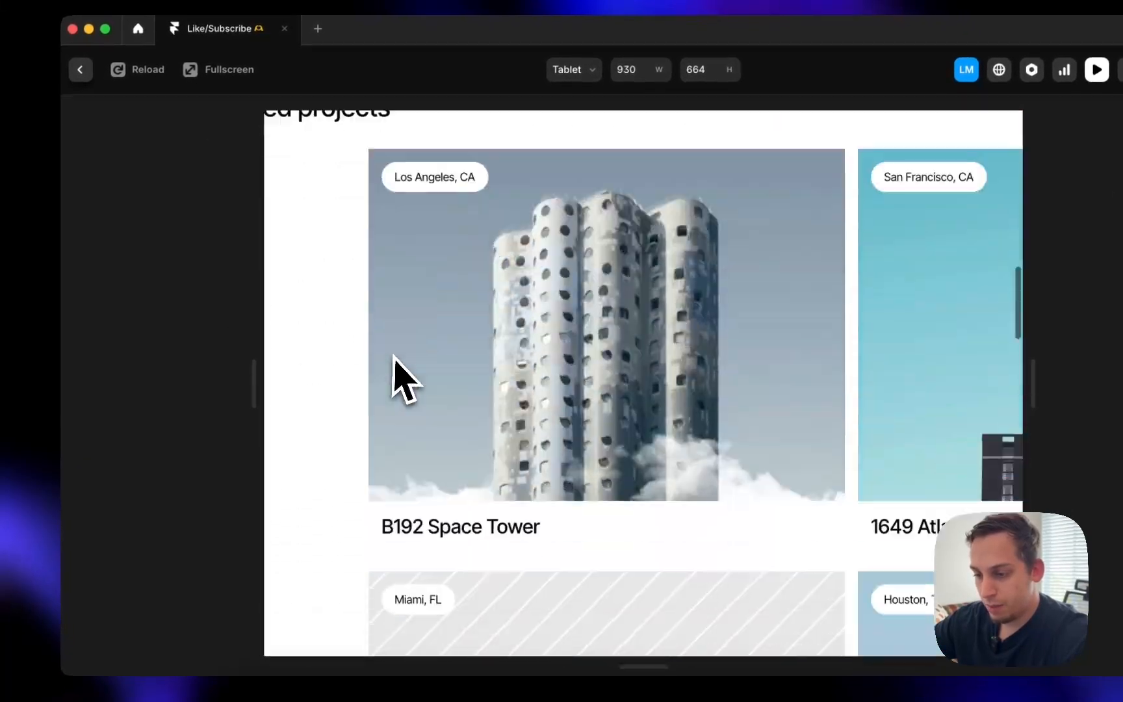
scroll(393, 357, down, 2)
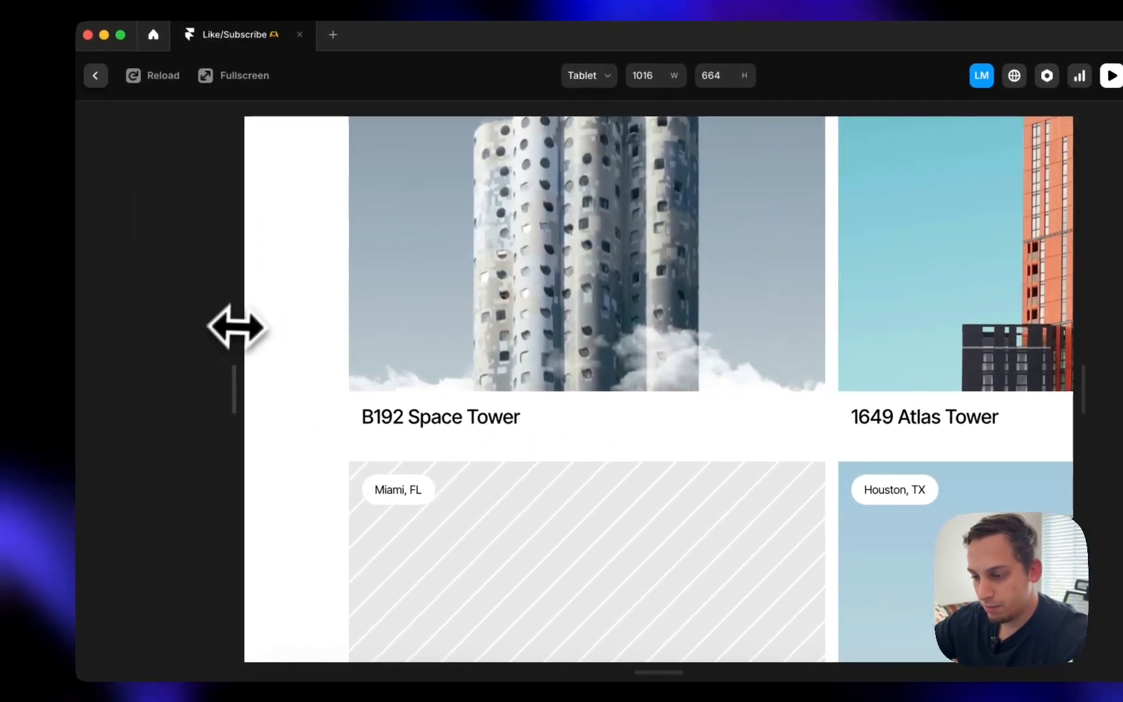
scroll(418, 447, down, 10)
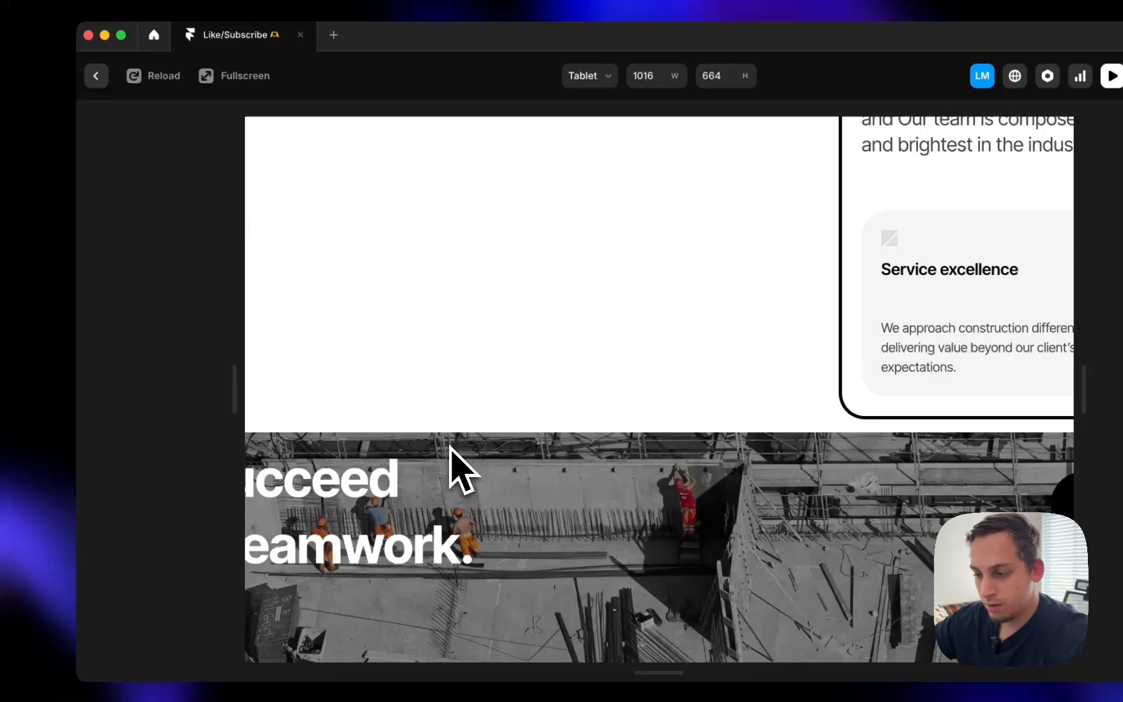
scroll(453, 449, down, 10)
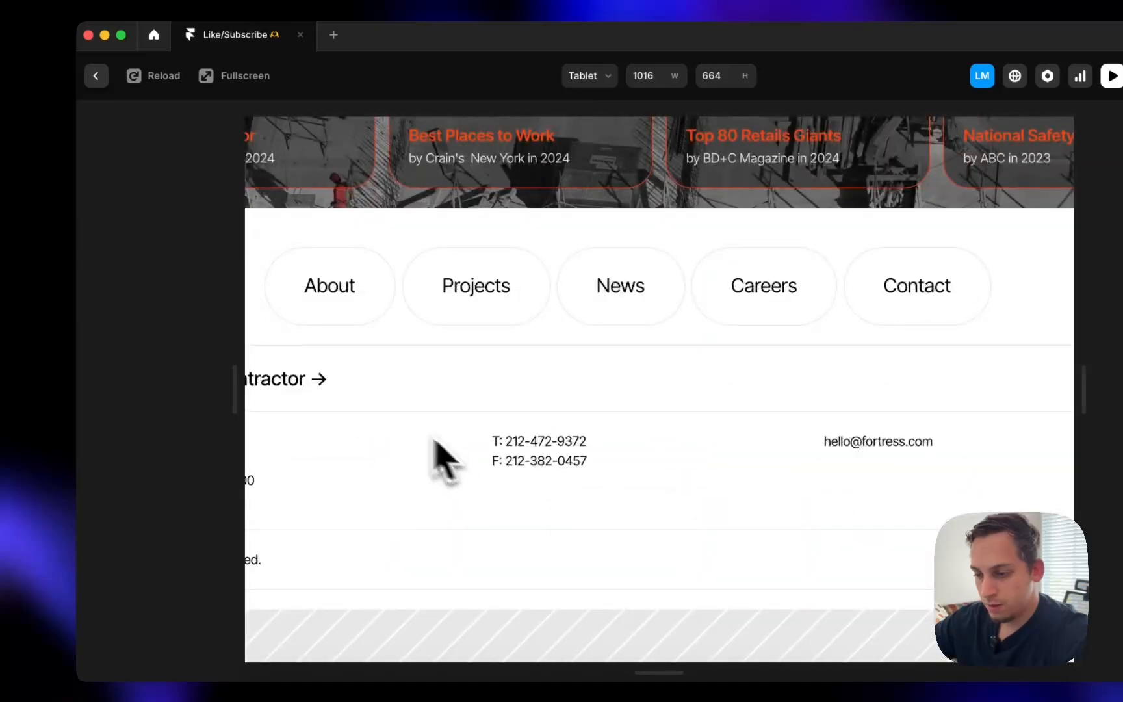
drag(252, 377, 150, 361)
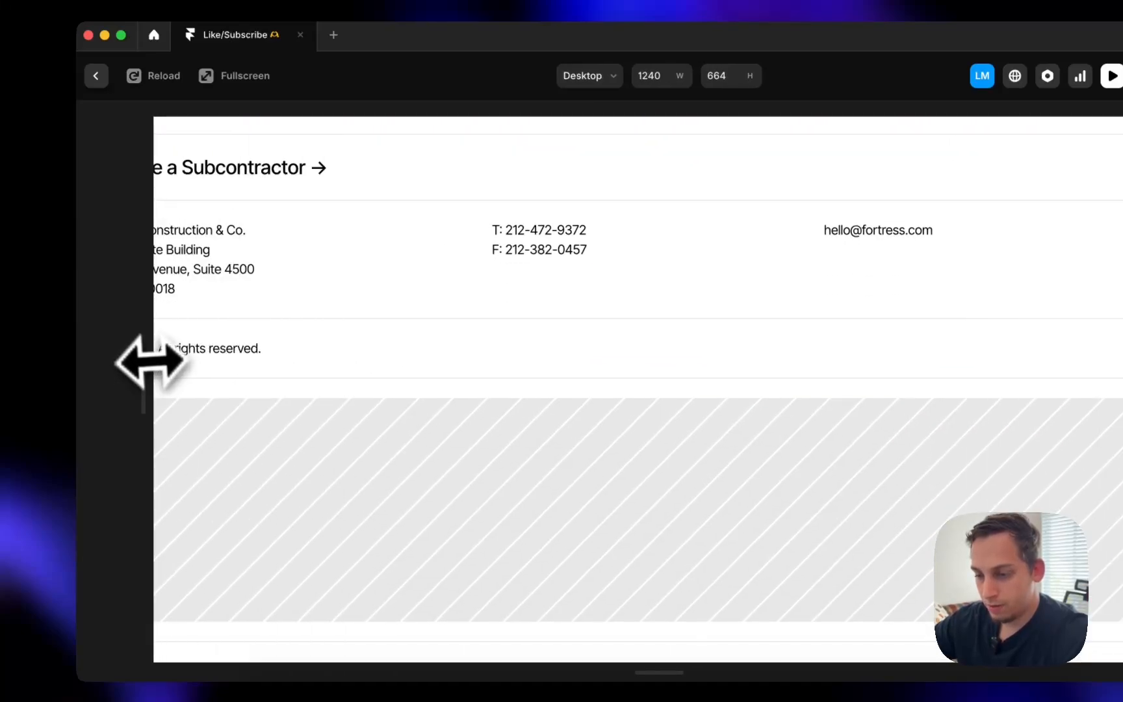
drag(152, 411, 180, 404)
- Back in the editor, give the Desktop breakpoint frame a stack layout
click(99, 104)
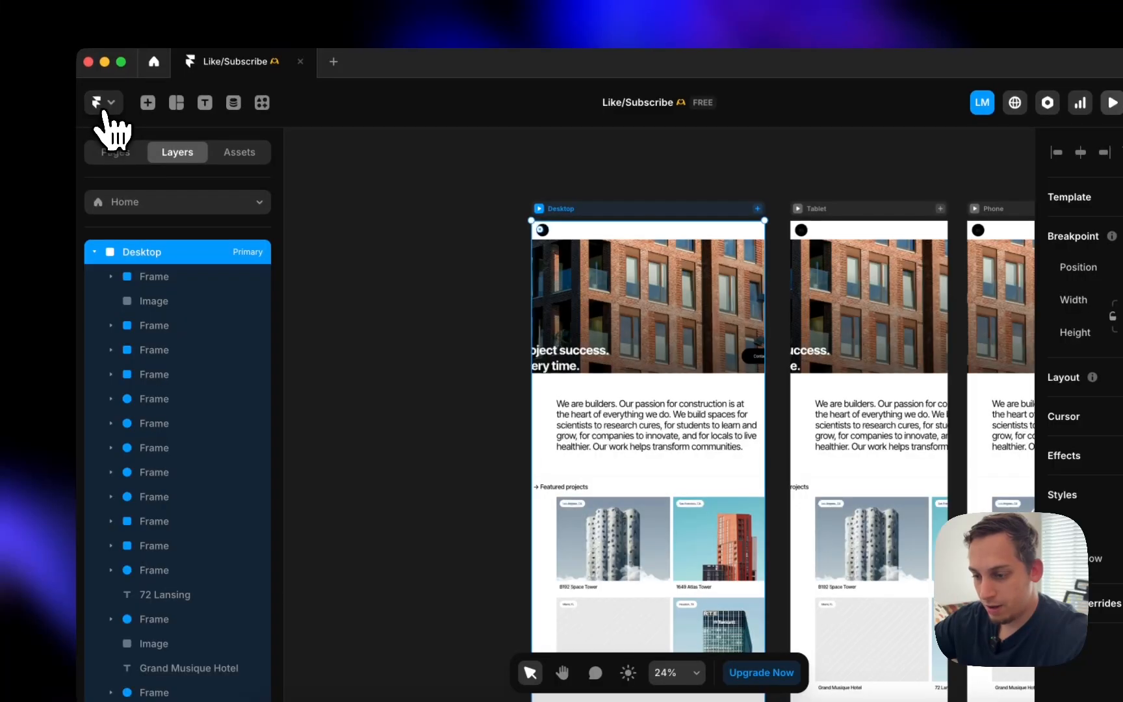
scroll(390, 338, down, 10)
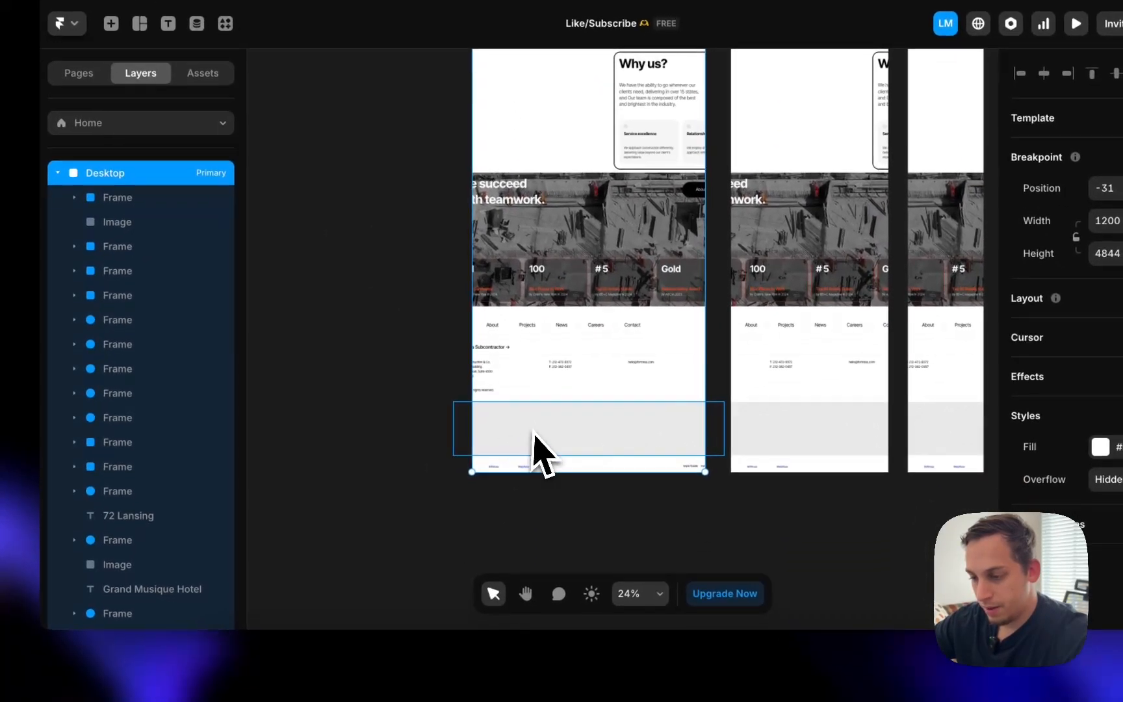
click(533, 431)
click(446, 408)
scroll(544, 321, up, 10)
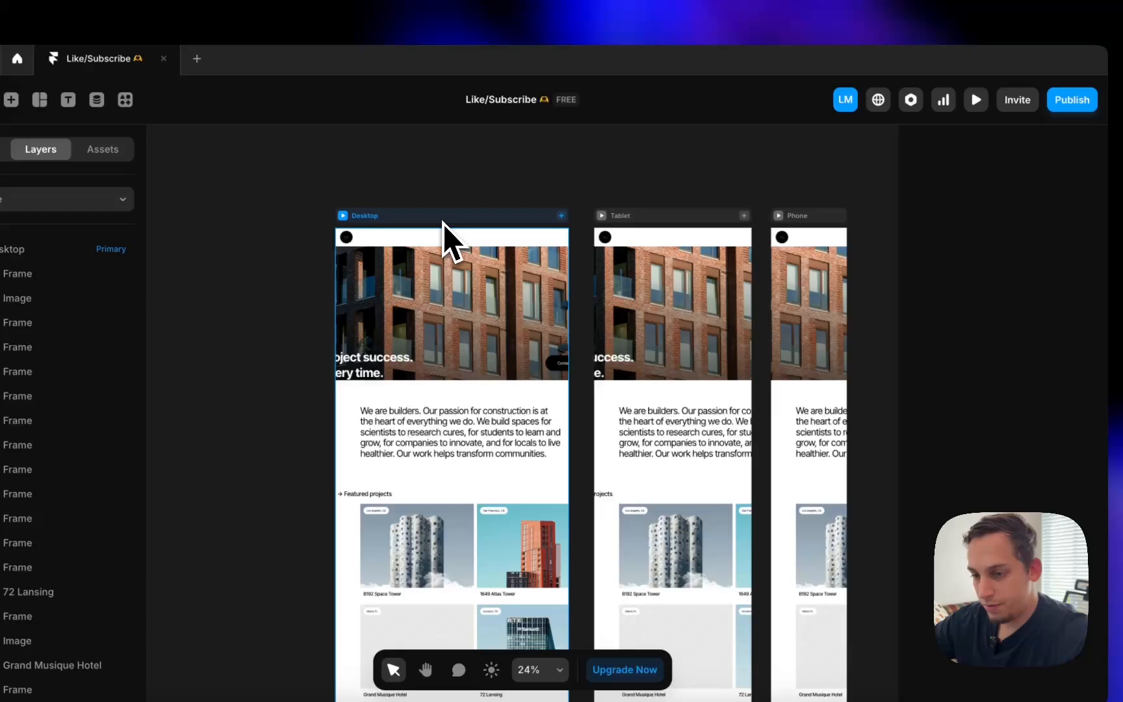
click(558, 108)
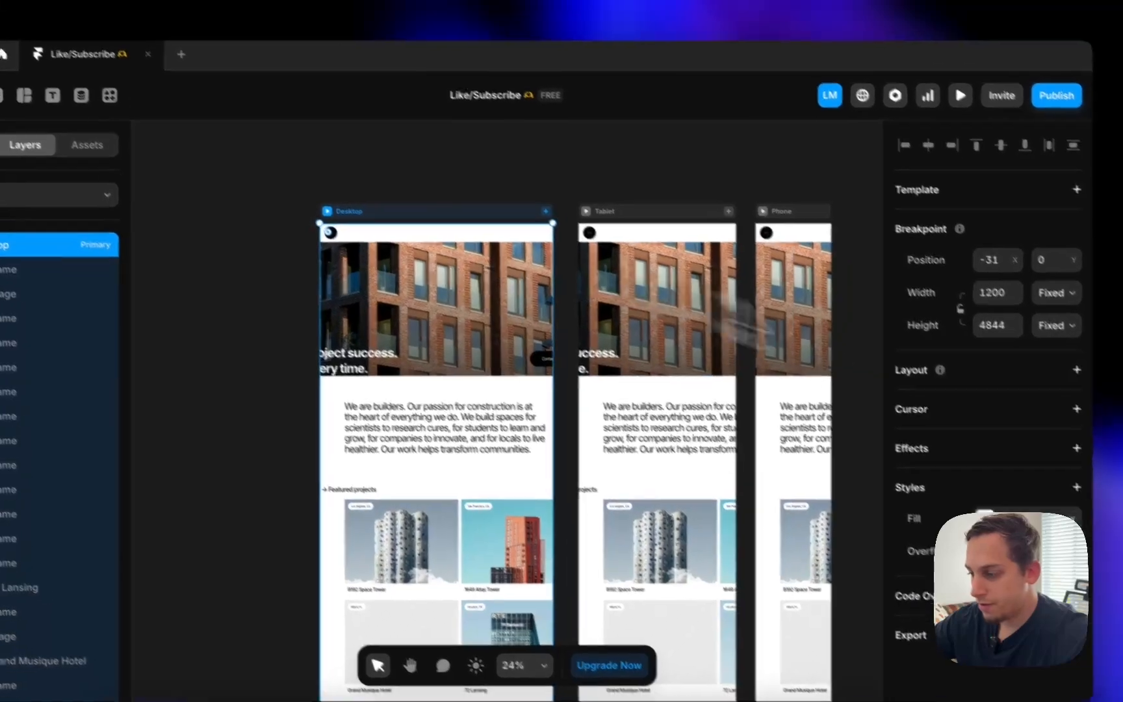
click(1036, 338)
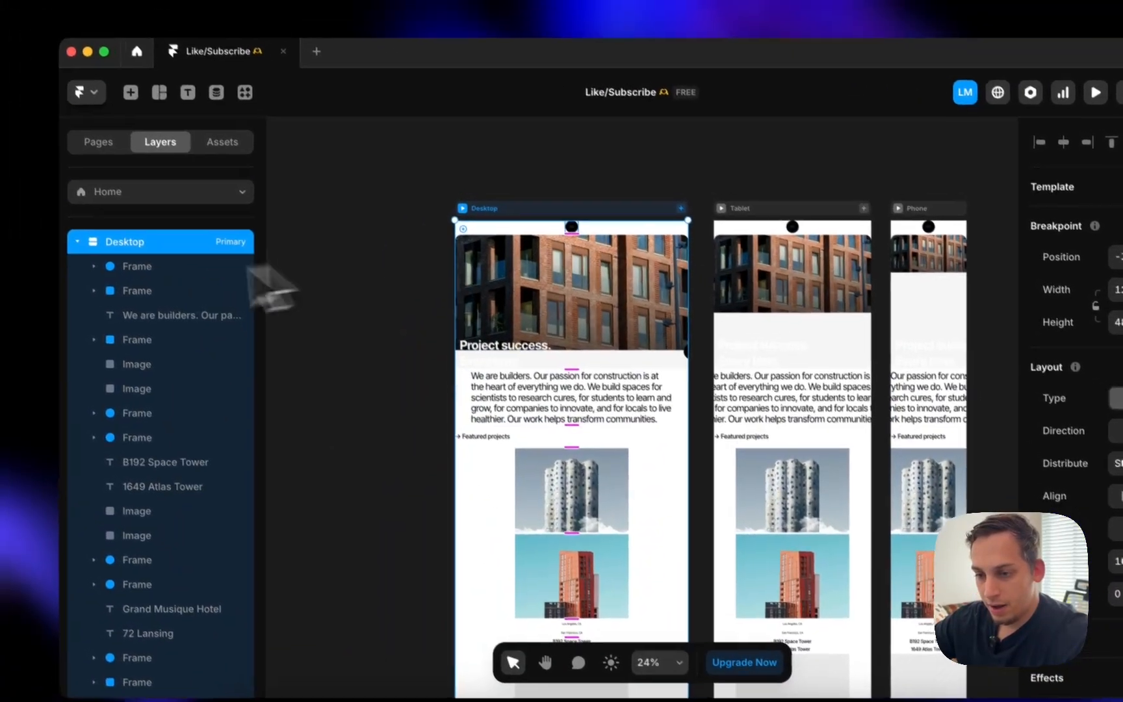
- Move the 64 × 64 round frame out of Desktop onto the canvas
click(127, 256)
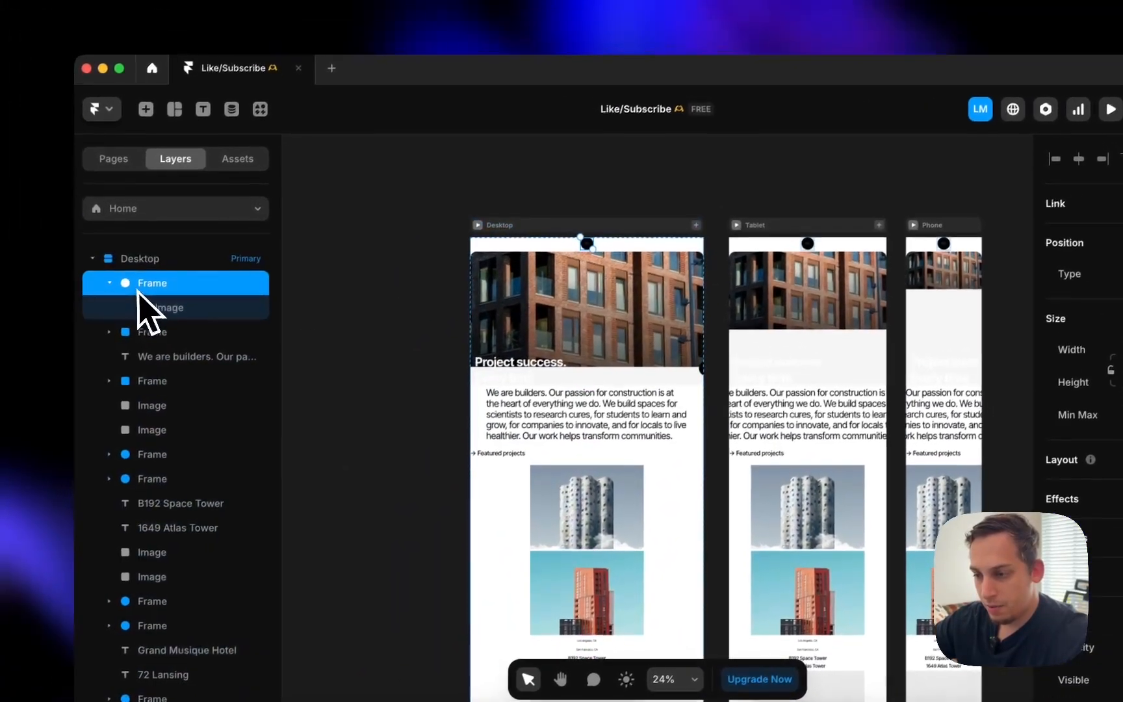
click(155, 311)
click(162, 335)
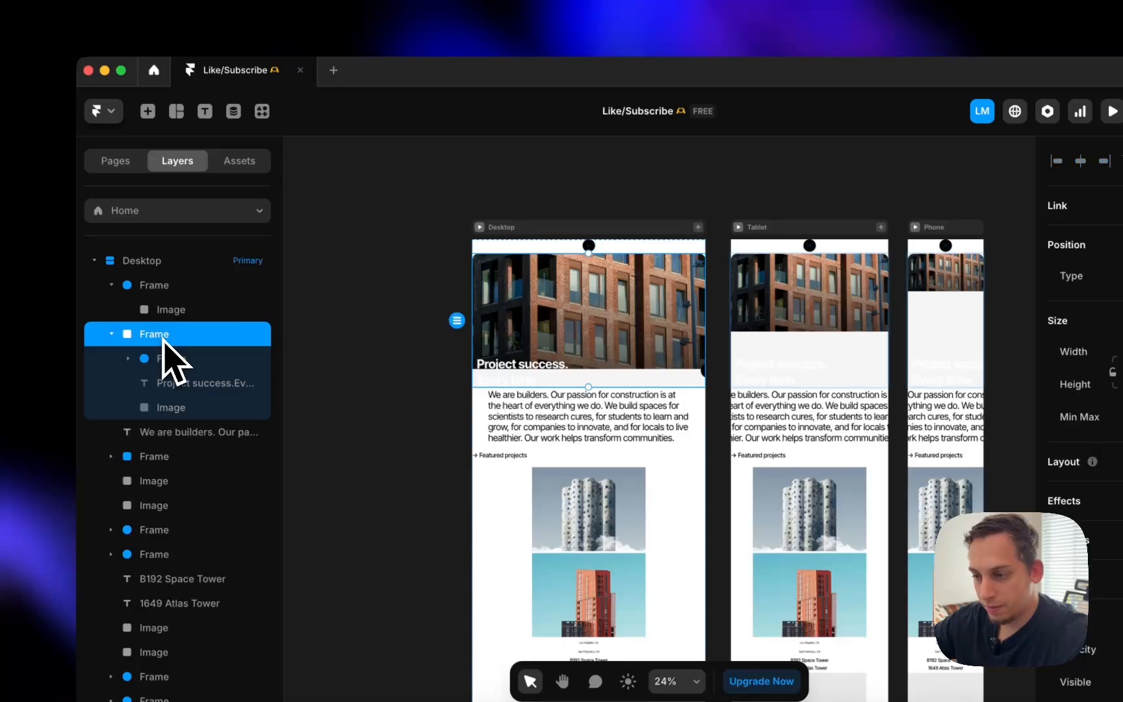
click(177, 309)
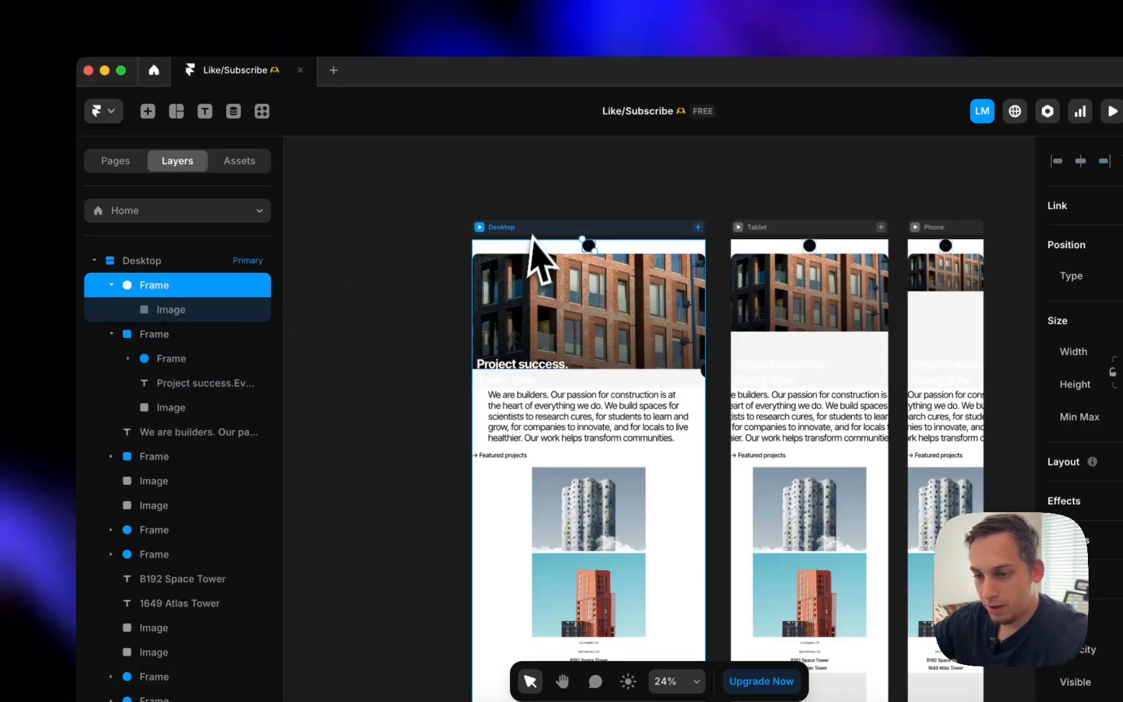
scroll(581, 247, up, 10)
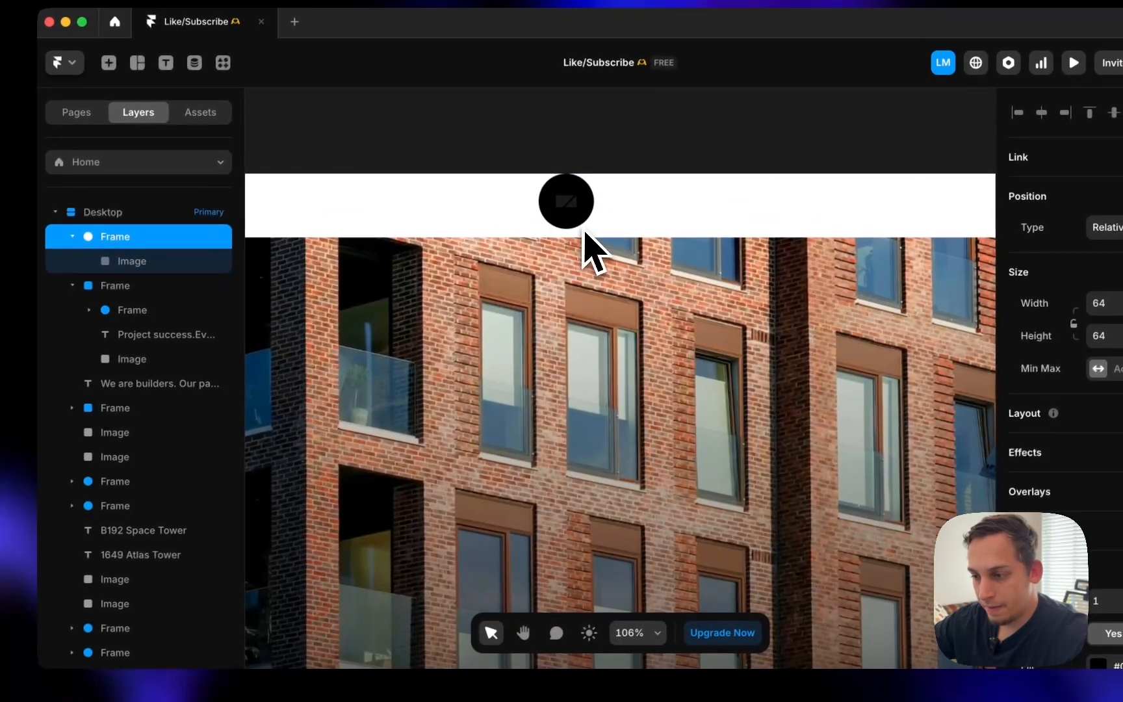
scroll(576, 221, down, 5)
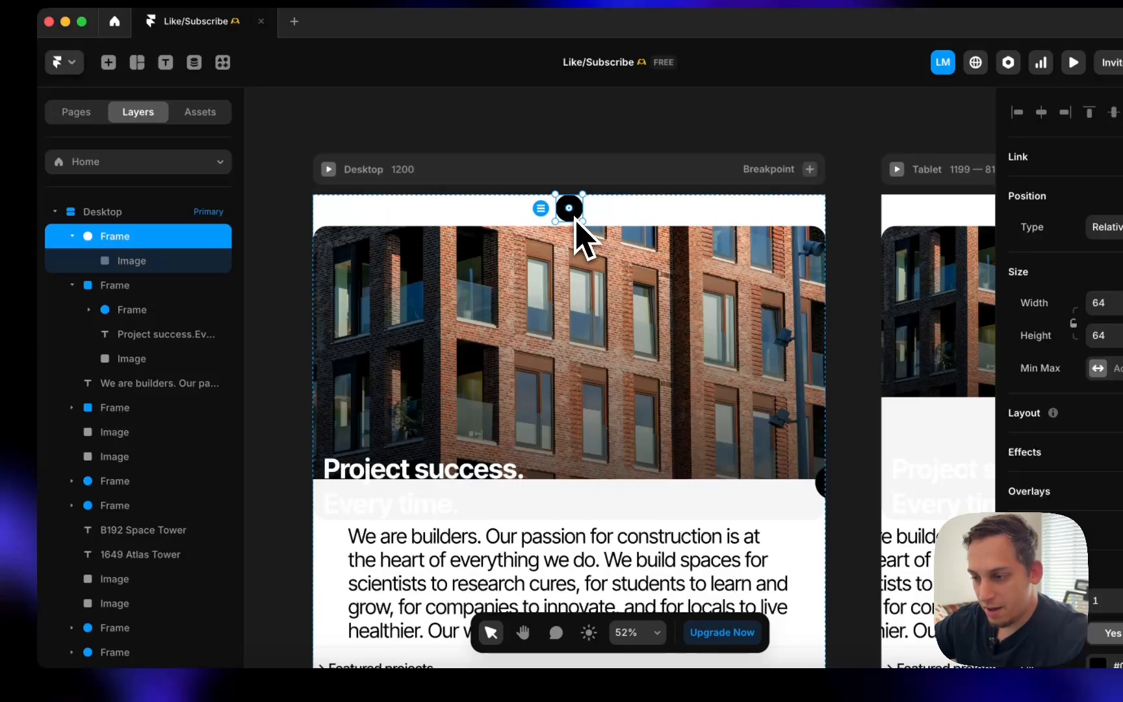
drag(576, 224, 282, 219)
scroll(284, 220, left, 4)
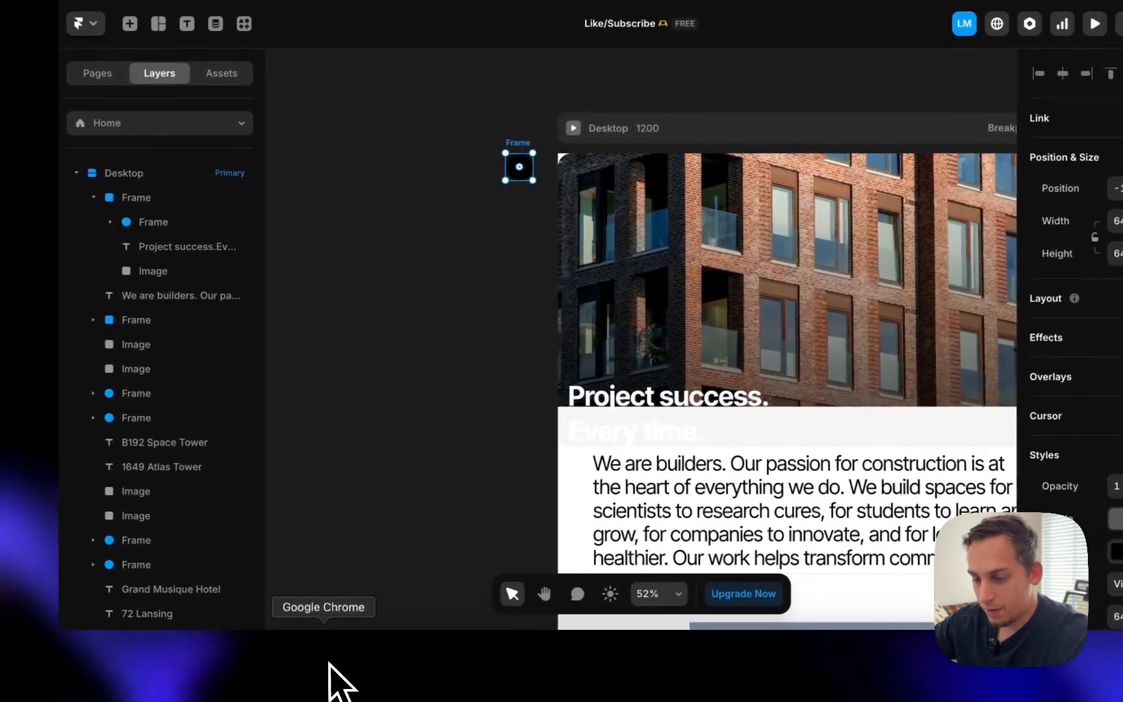
- Copy the live site's header layout with HTML to Framer
click(329, 666)
scroll(494, 373, up, 15)
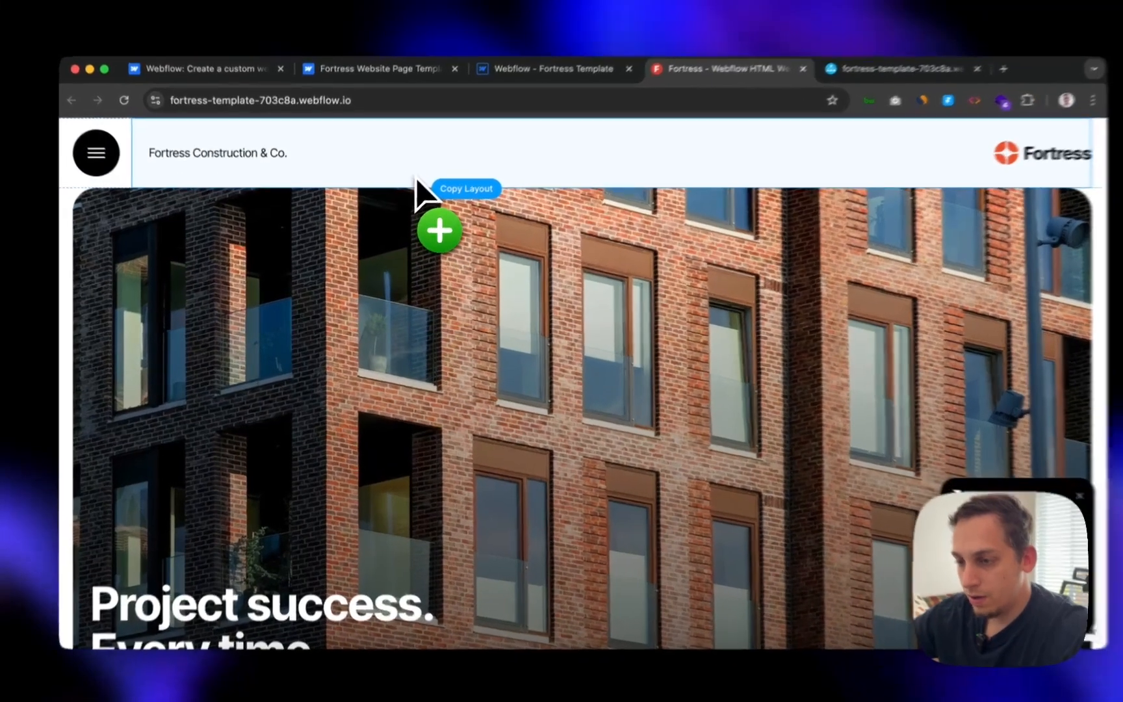
click(403, 193)
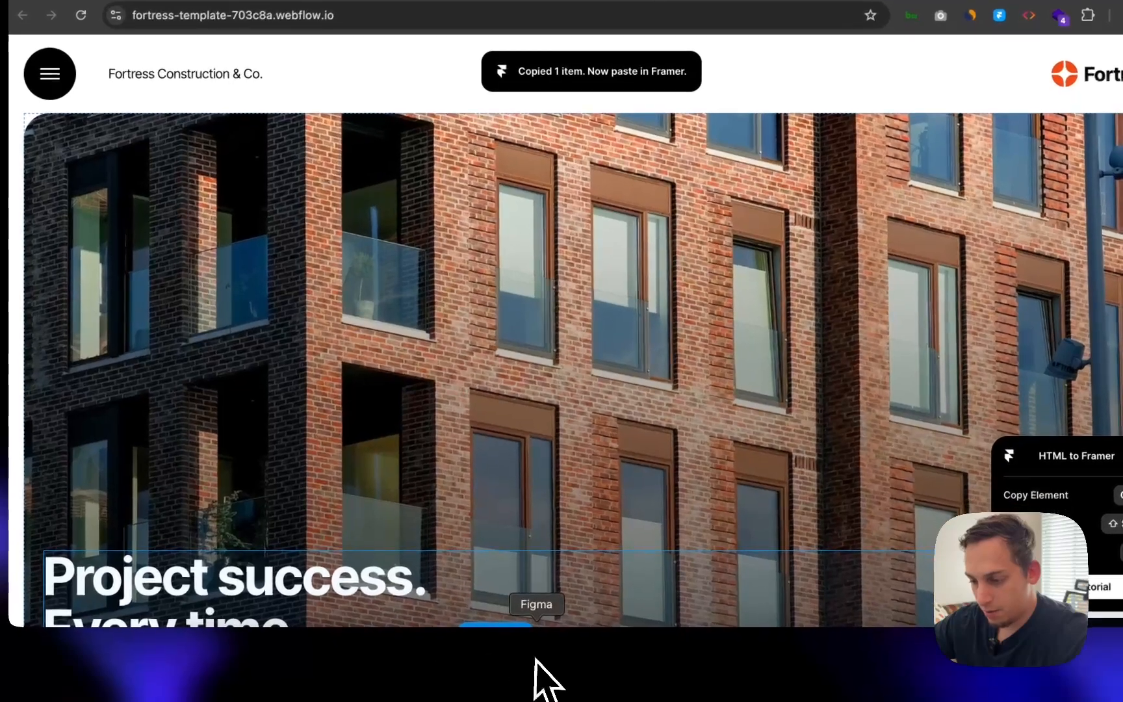
click(605, 655)
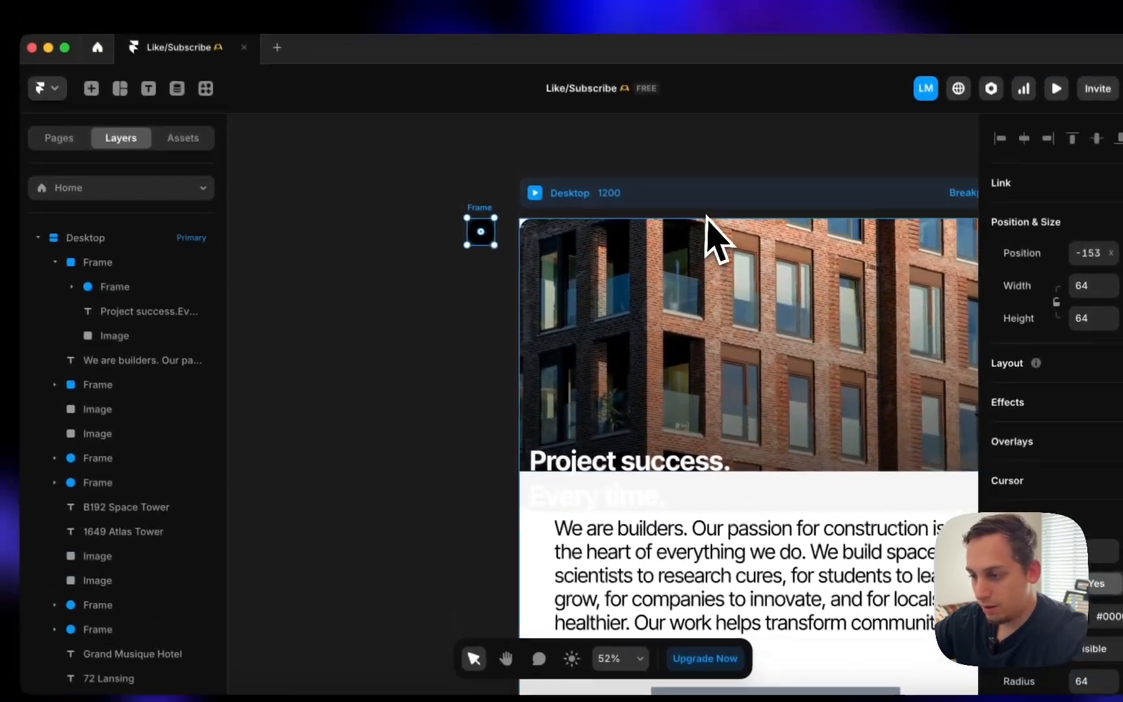
- Paste the copied Fortress Construction text and logo into Desktop and move them to its top
click(715, 239)
key(super+v)
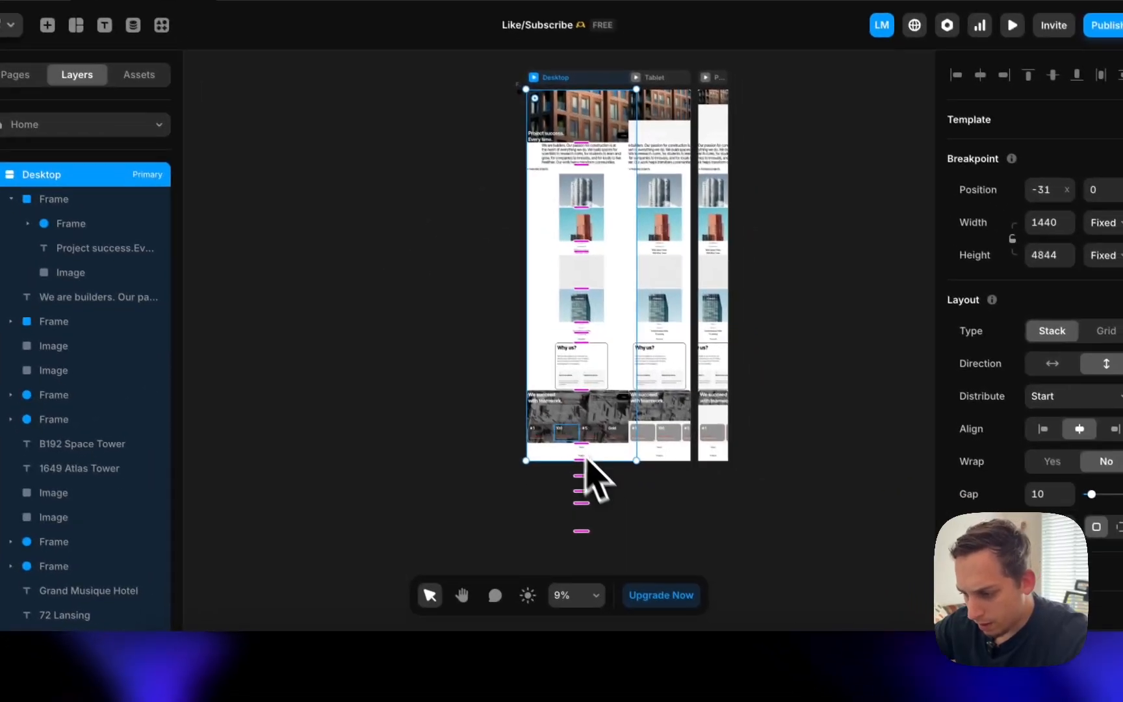
scroll(650, 486, up, 5)
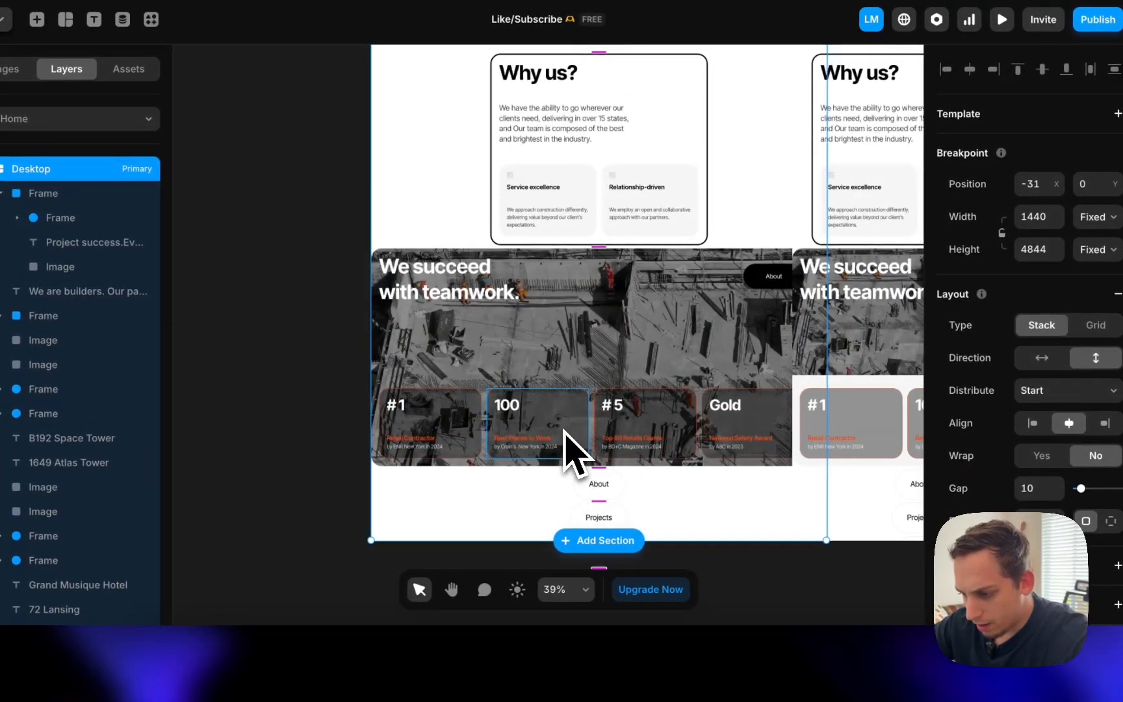
scroll(562, 431, down, 8)
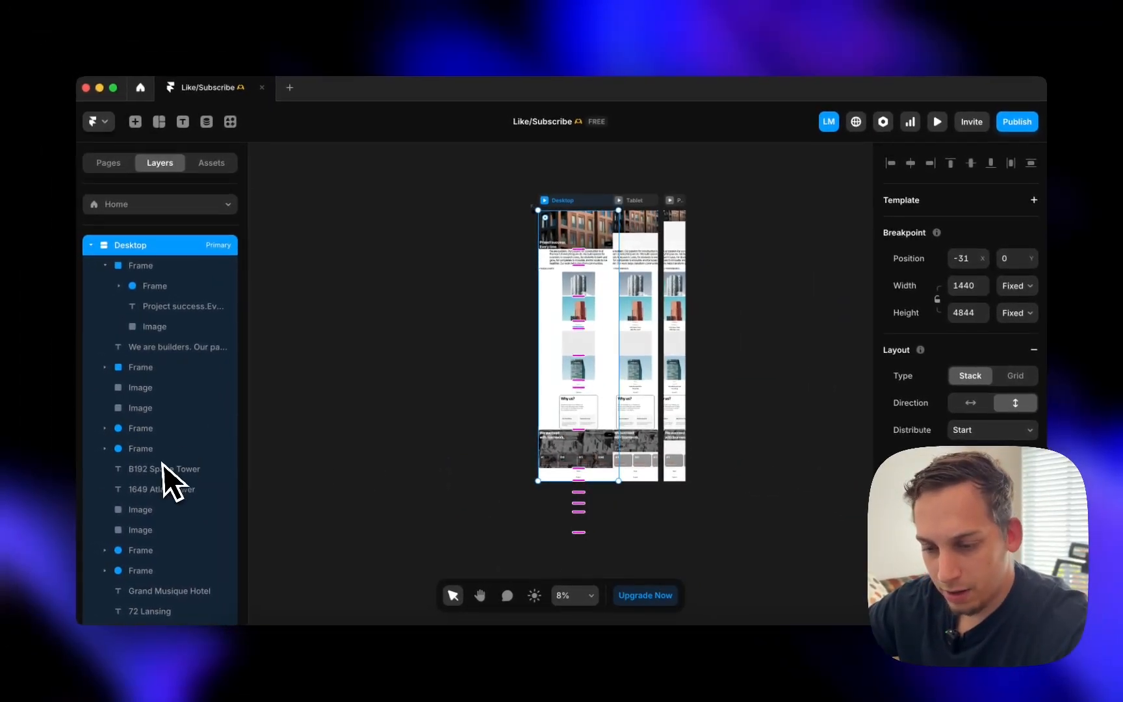
scroll(160, 467, down, 5)
click(159, 501)
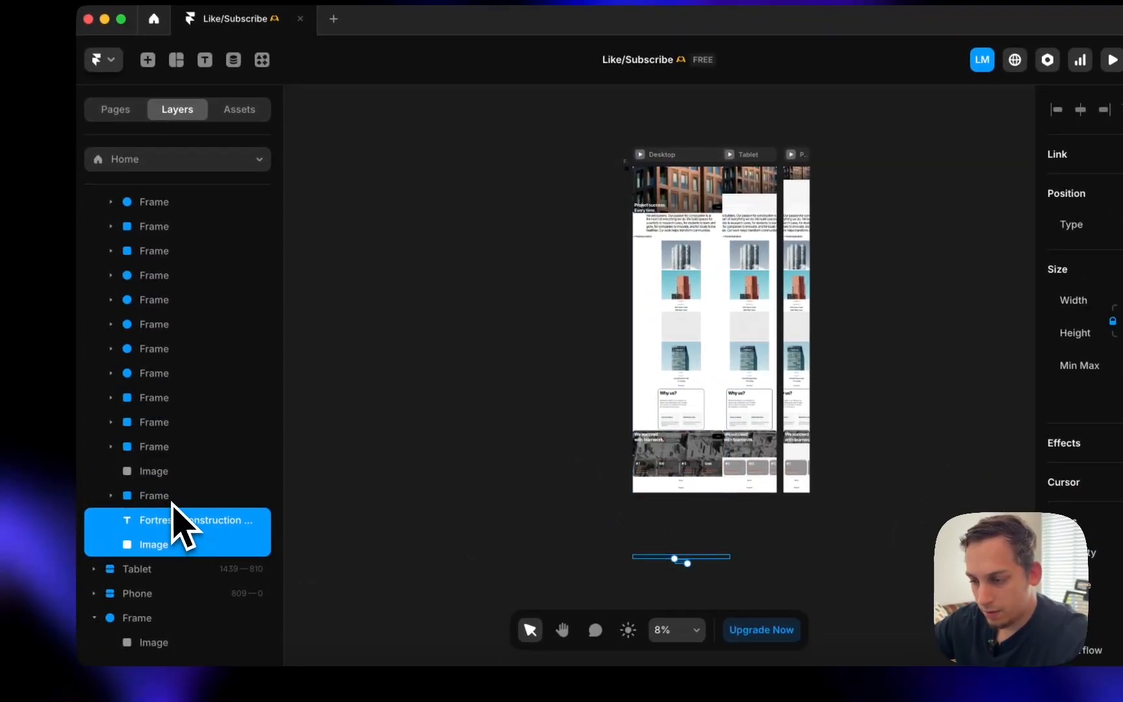
drag(174, 530, 174, 53)
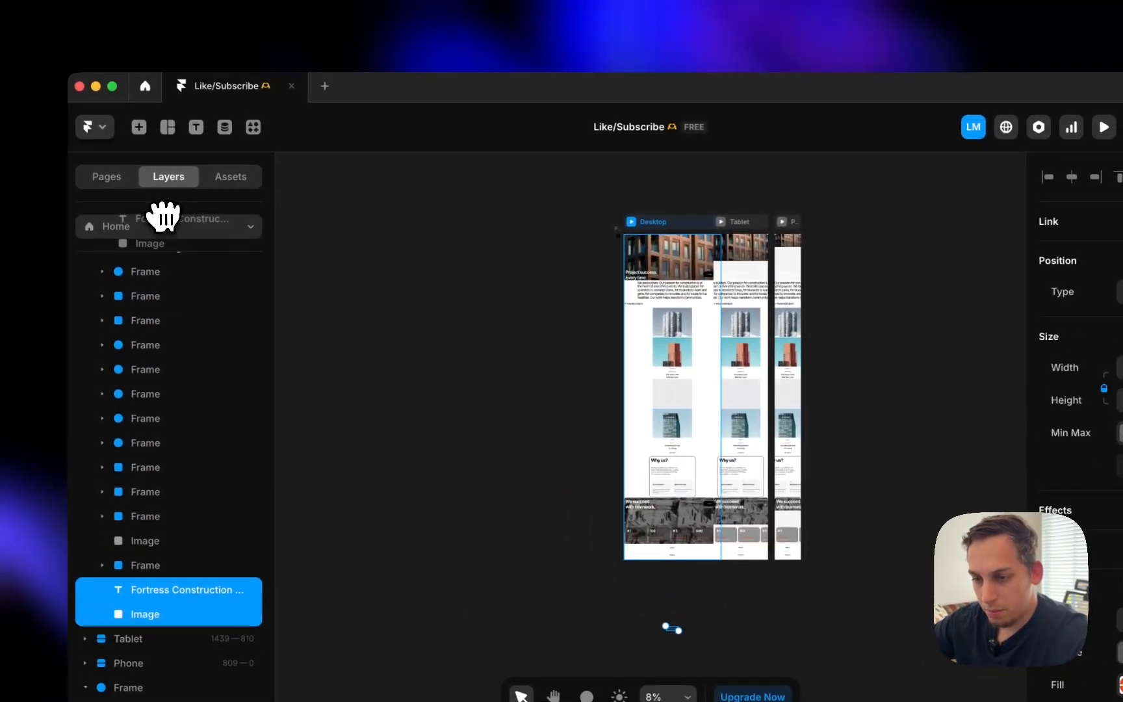
drag(163, 216, 154, 293)
scroll(676, 325, up, 5)
scroll(678, 340, down, 10)
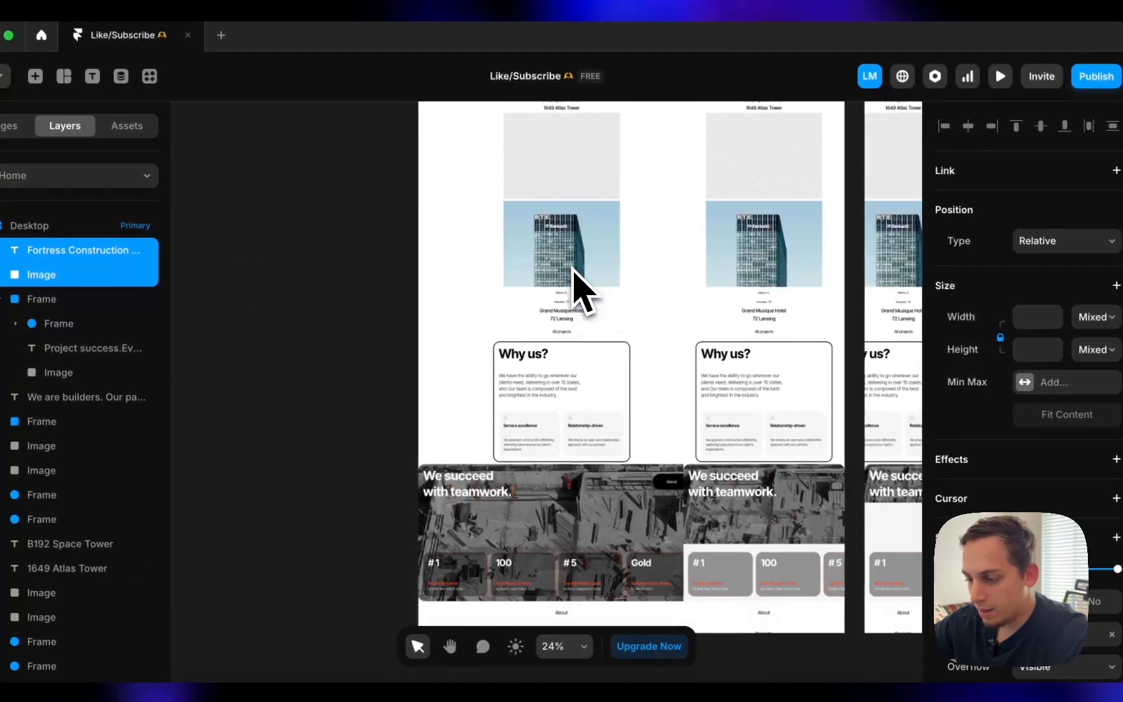
scroll(634, 451, down, 5)
scroll(634, 451, up, 5)
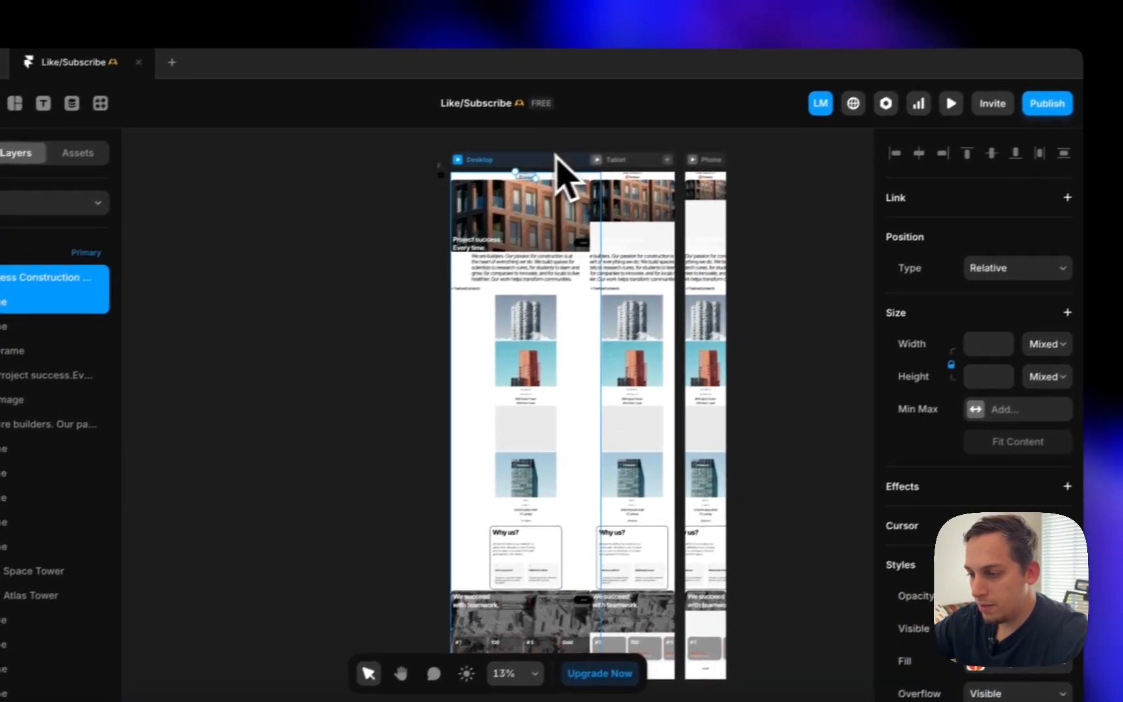
- Set the Desktop frame back to 1200 wide and move the small round frame out of it
click(569, 136)
drag(499, 172, 494, 173)
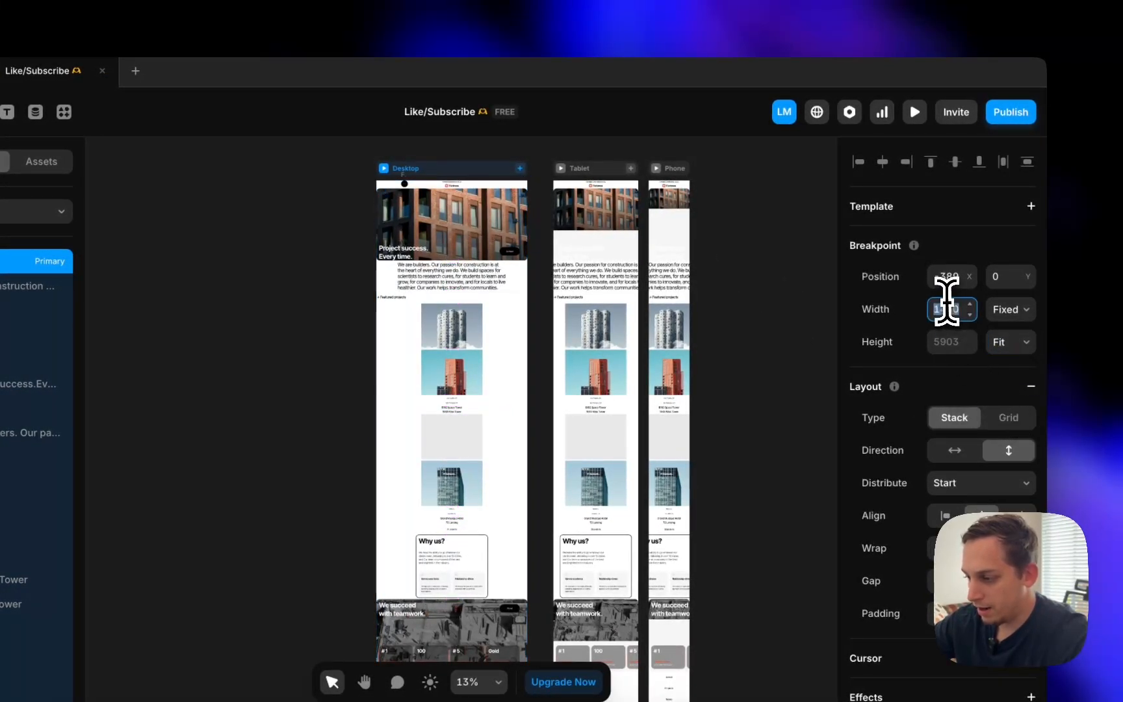
key(Return)
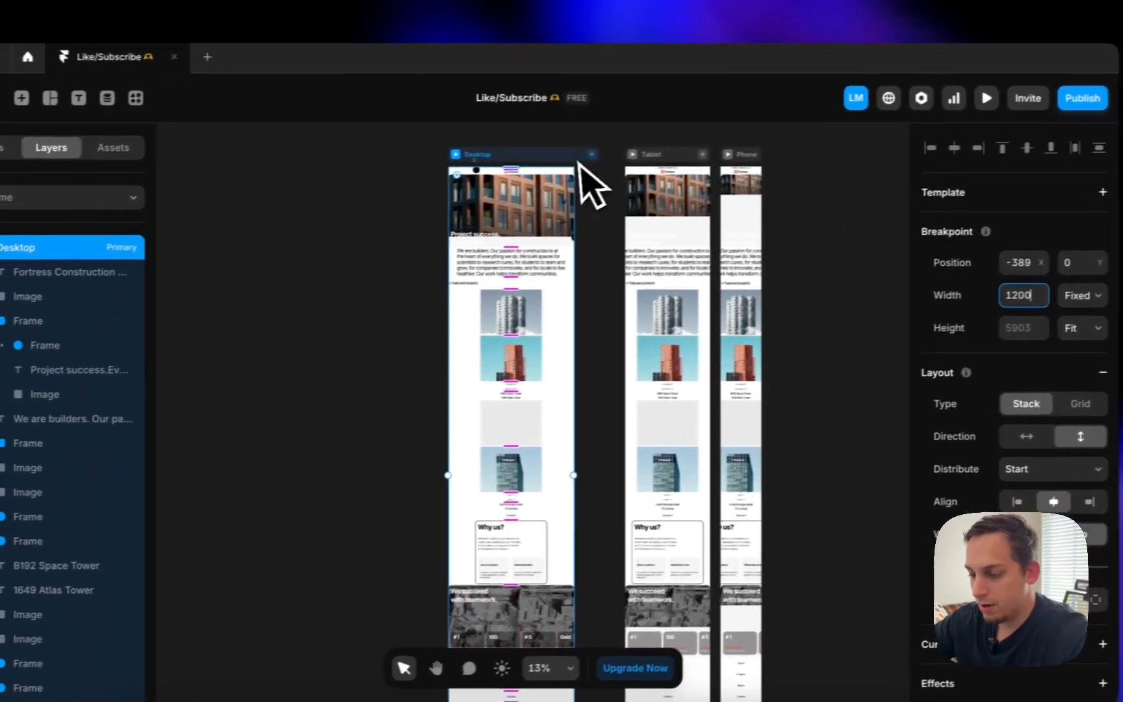
scroll(505, 178, up, 5)
scroll(507, 192, left, 5)
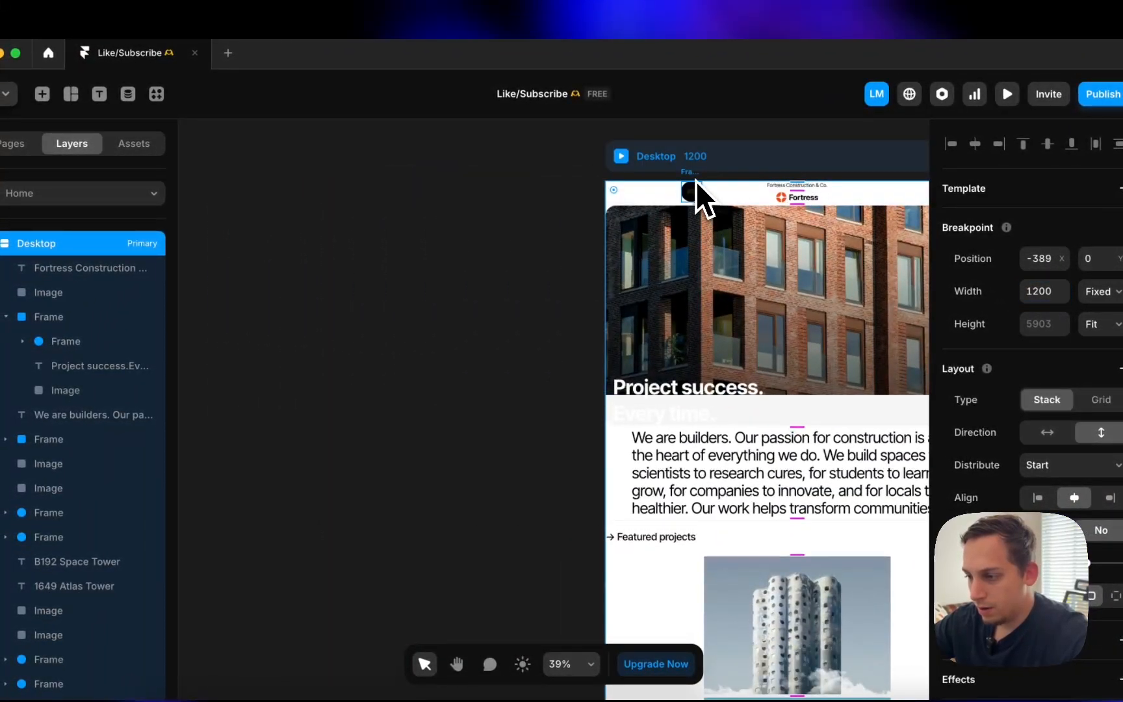
drag(696, 182, 477, 172)
scroll(550, 201, right, 2)
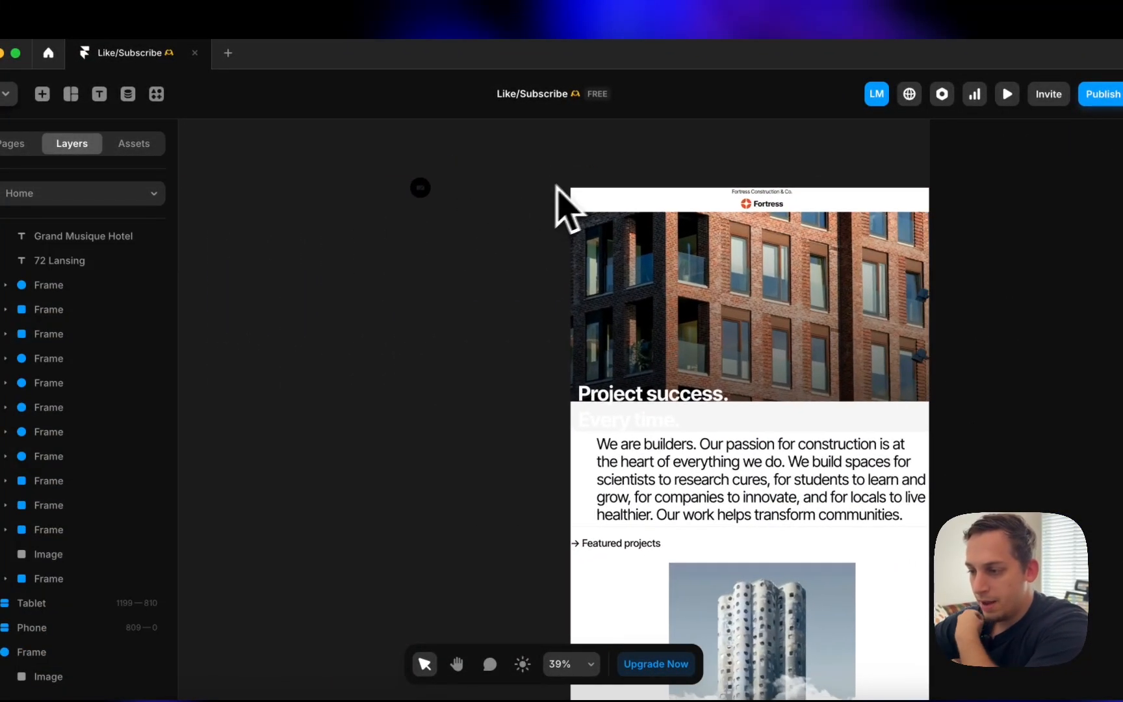
drag(648, 168, 694, 168)
scroll(694, 167, right, 4)
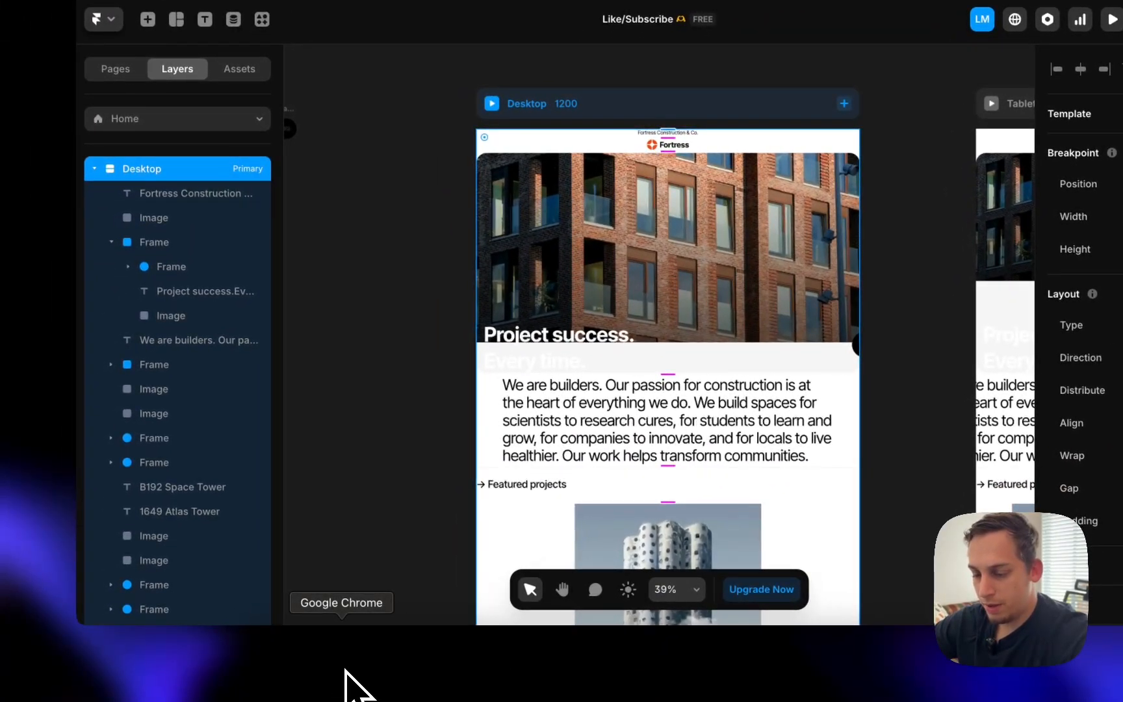
- Switch to the live Fortress site in Chrome and scroll to the award stats cards
click(345, 669)
scroll(150, 387, down, 20)
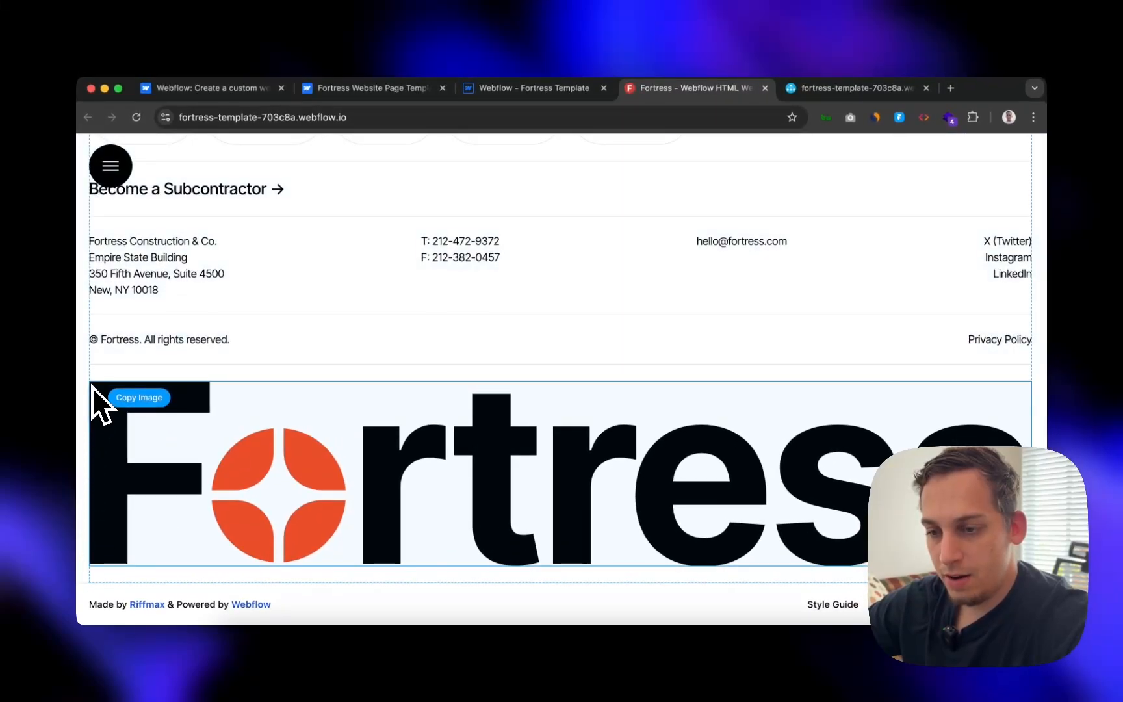
scroll(91, 388, up, 5)
scroll(86, 387, up, 15)
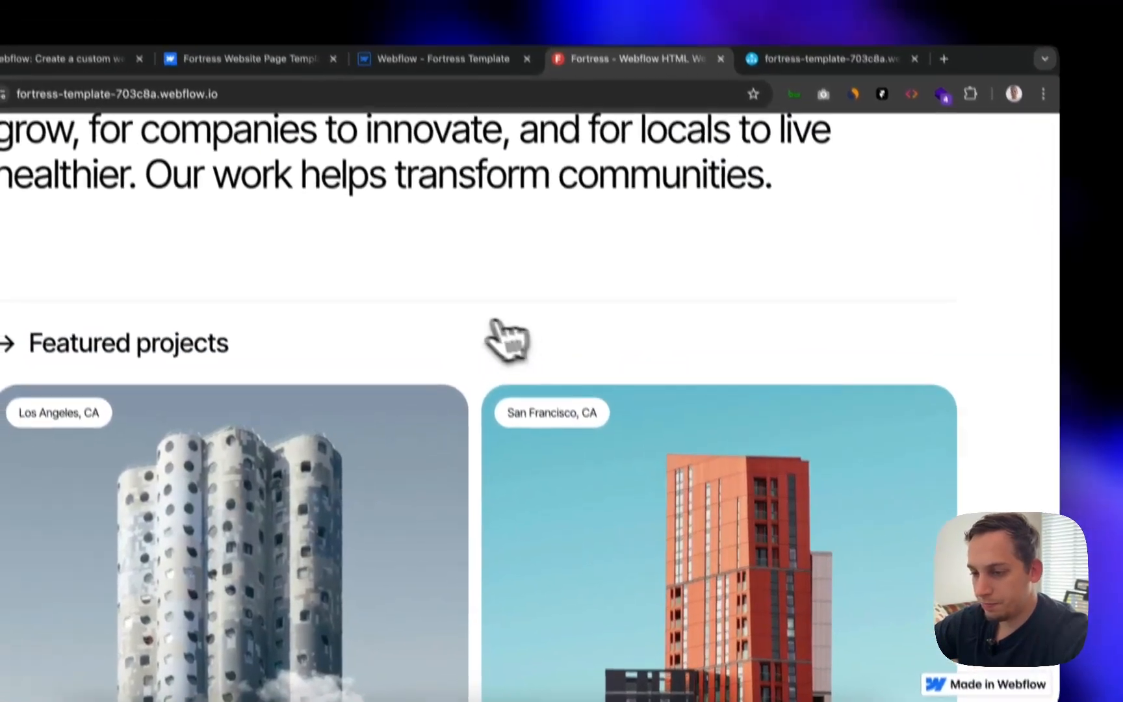
scroll(637, 318, up, 10)
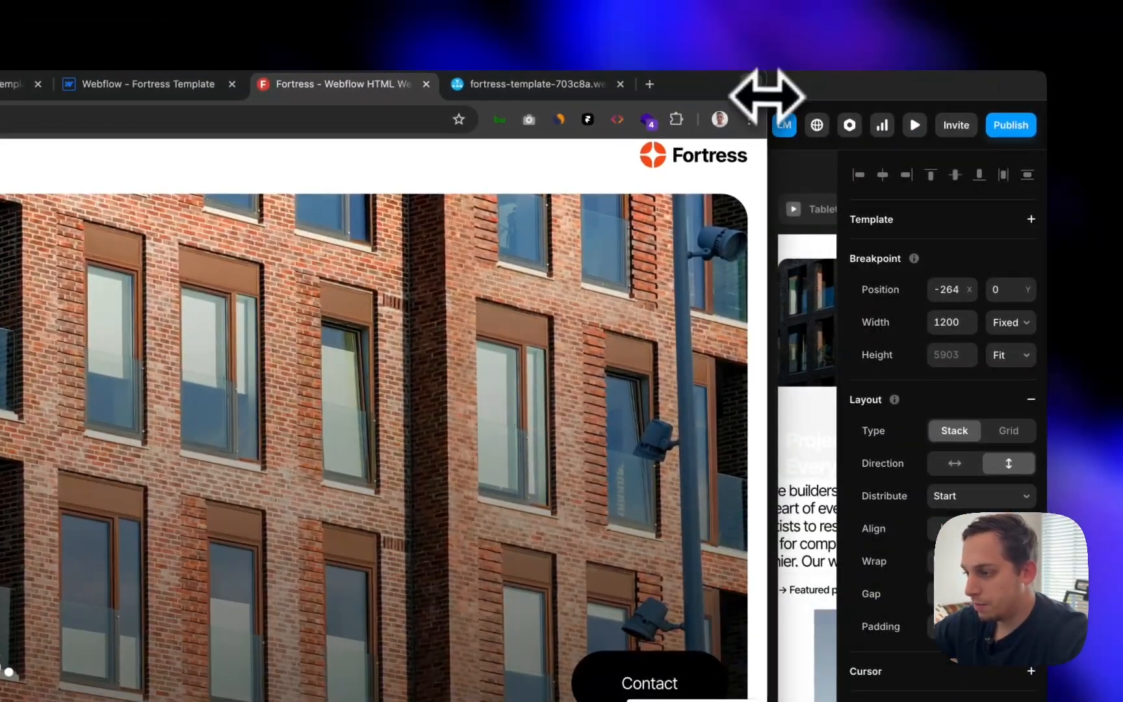
- Resize and reposition the Chrome window beside the designer to check how the site reflows
drag(767, 96, 1045, 91)
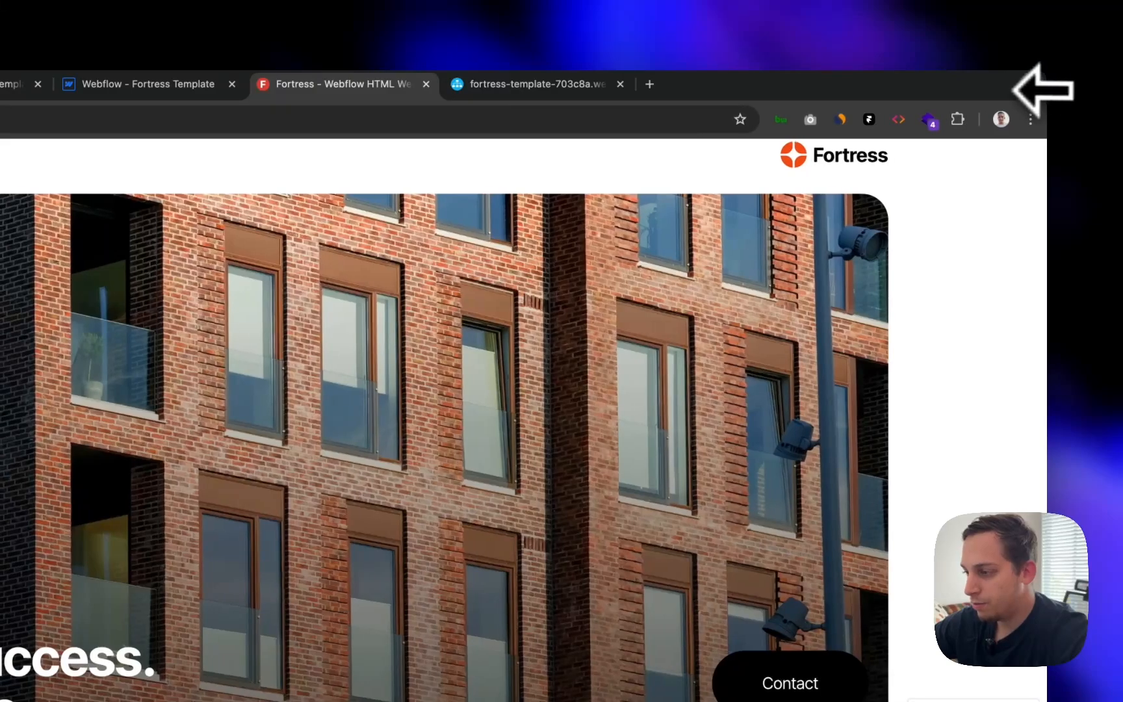
drag(783, 78, 971, 100)
scroll(588, 415, down, 5)
scroll(588, 423, down, 20)
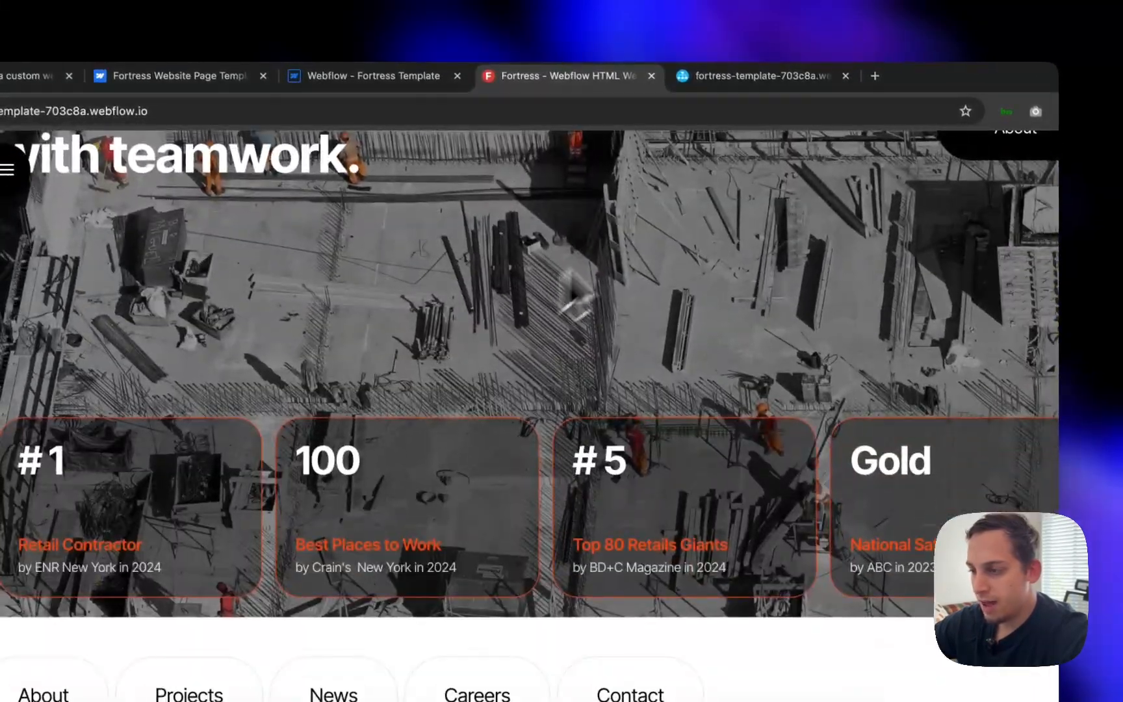
drag(945, 78, 569, 60)
drag(898, 325, 1048, 326)
scroll(920, 400, down, 3)
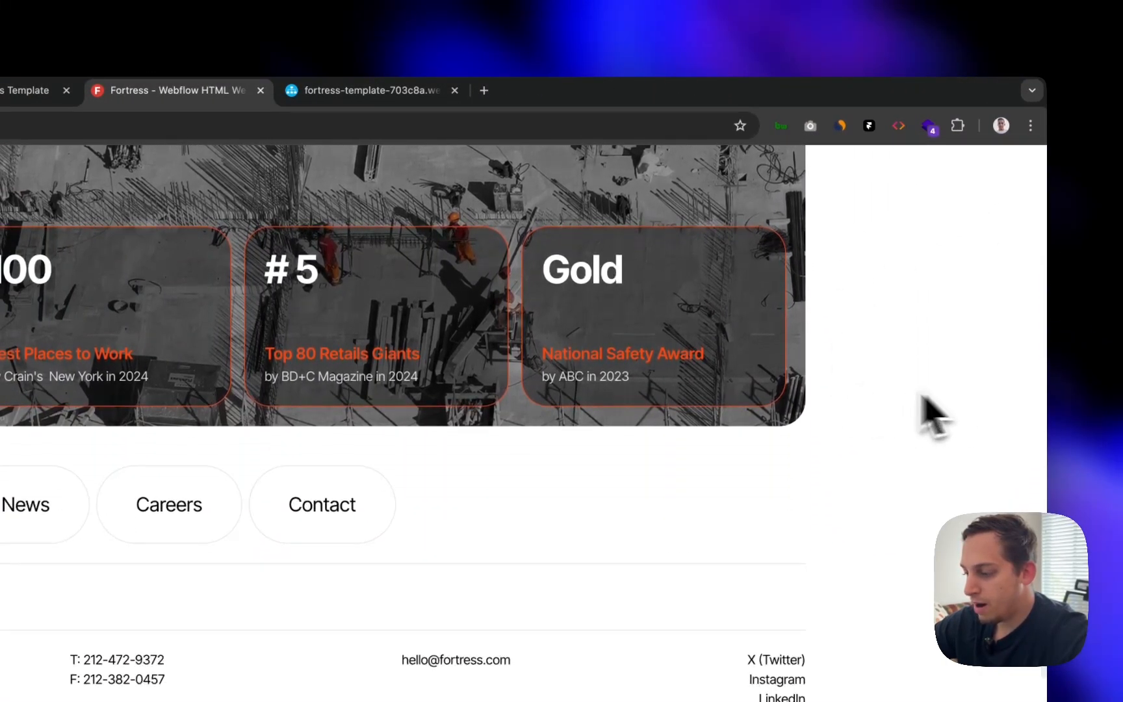
drag(922, 112, 766, 97)
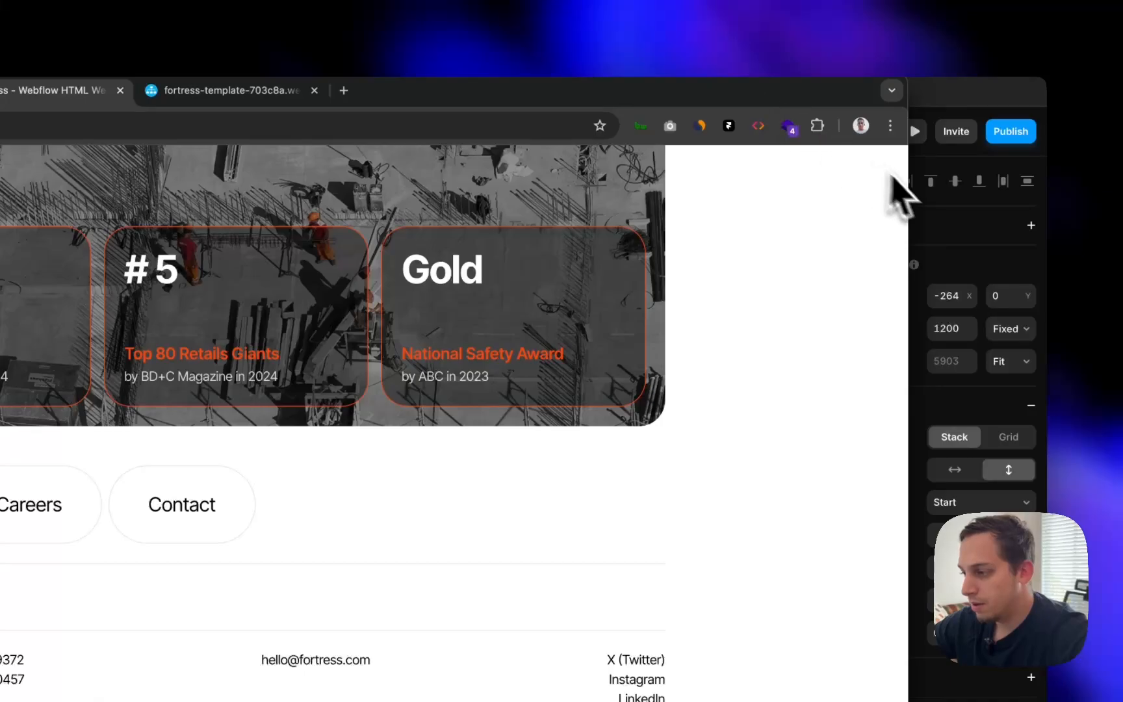
drag(913, 185, 519, 176)
drag(596, 176, 556, 180)
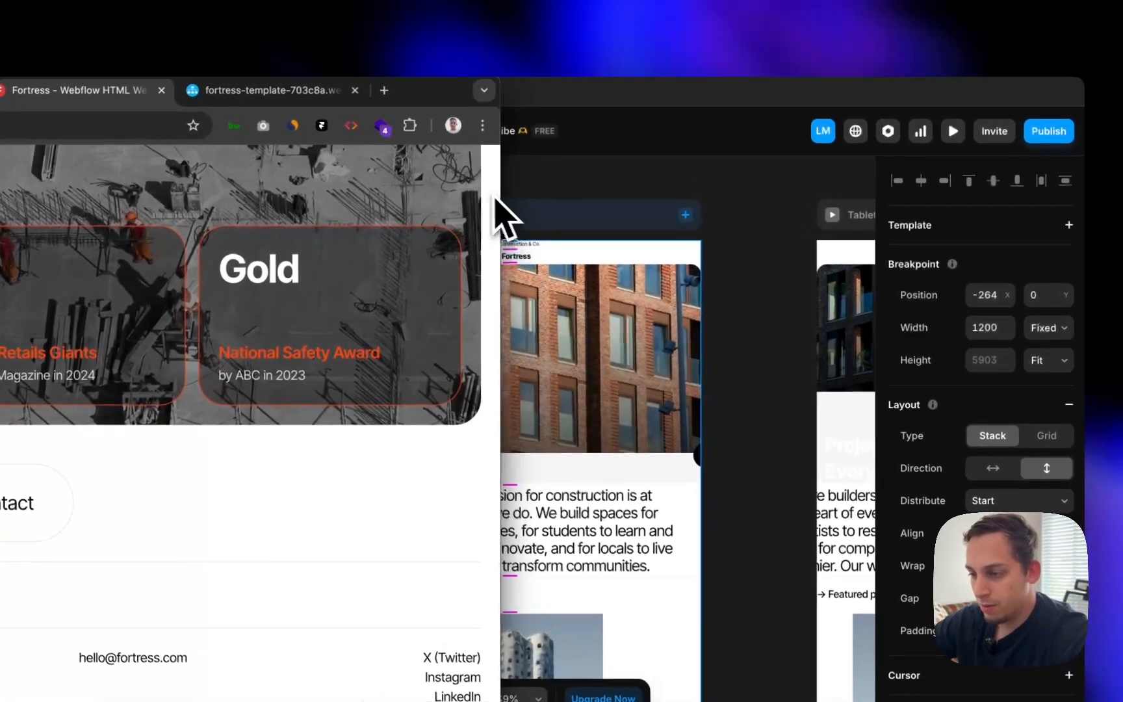
drag(441, 96, 992, 68)
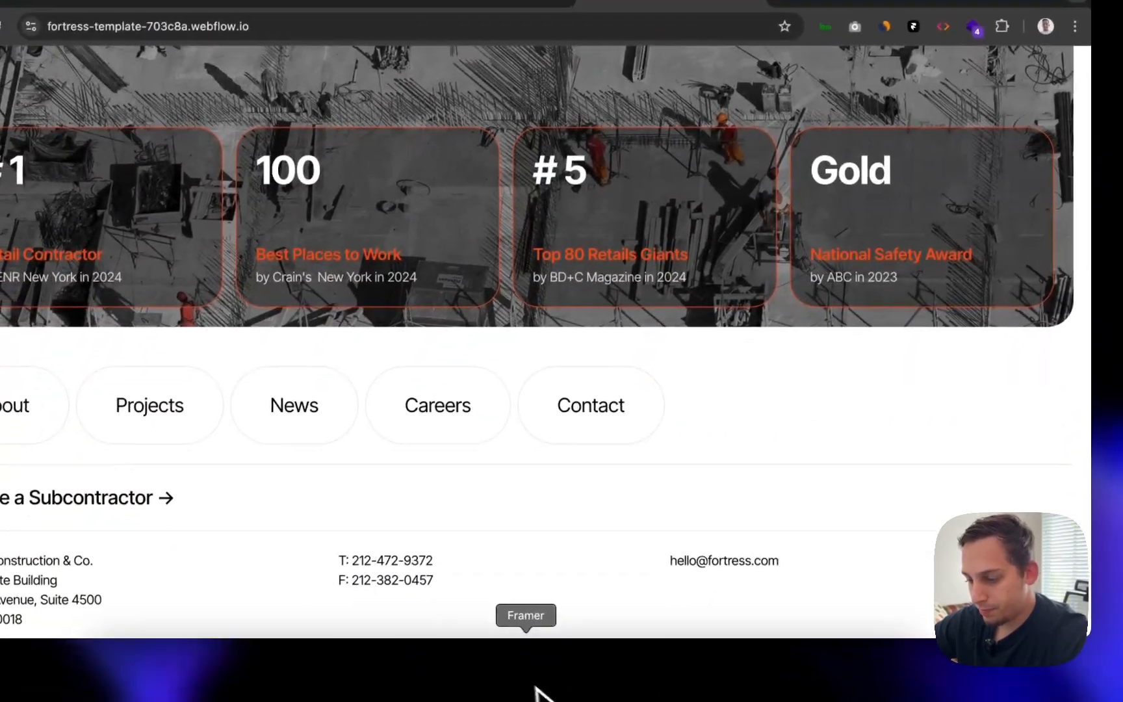
- Wrap the Fortress Construction text and logo in a new stack named 'Top Bar'
click(534, 689)
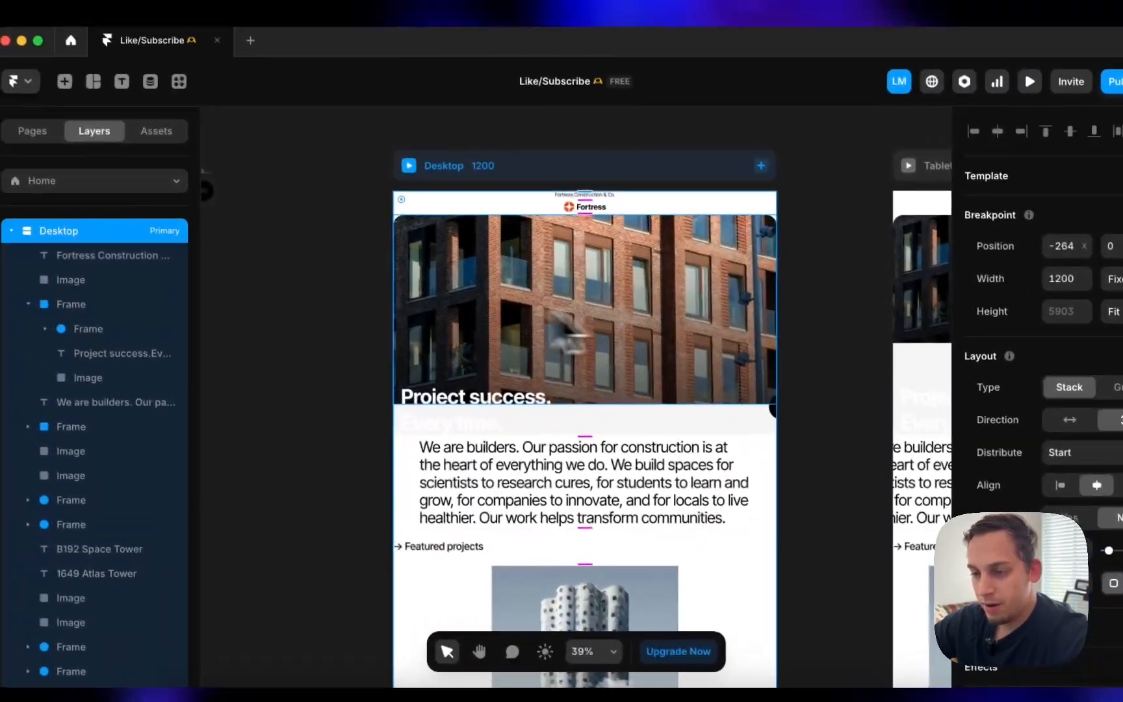
click(26, 198)
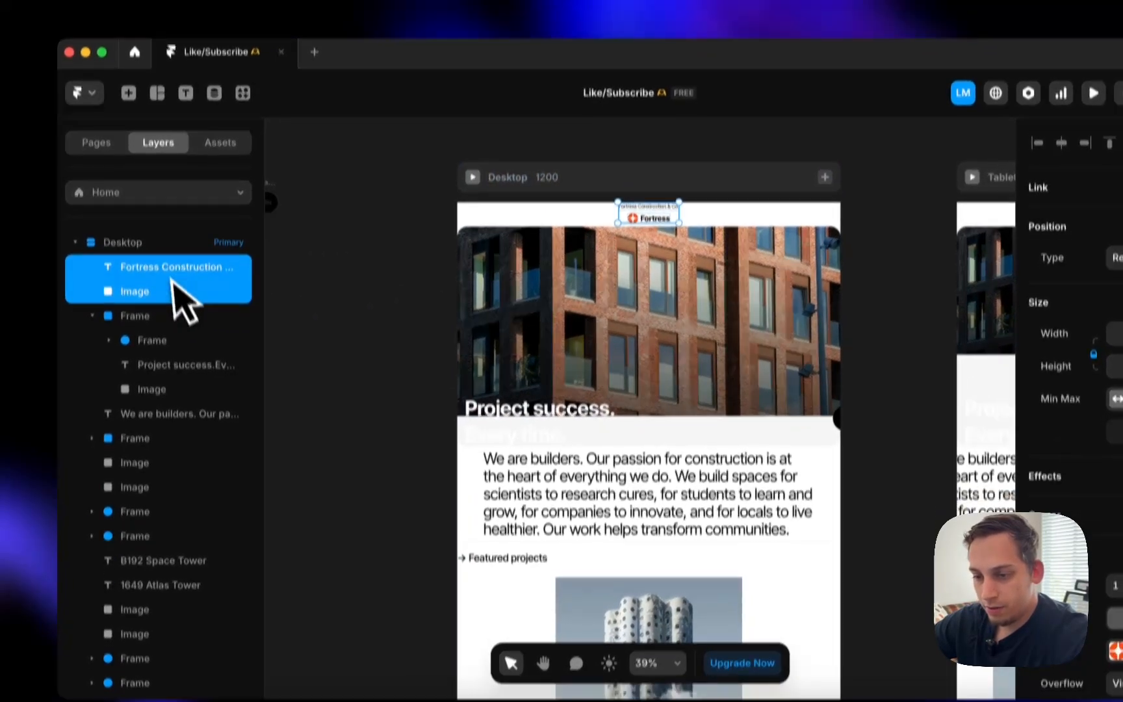
right_click(176, 320)
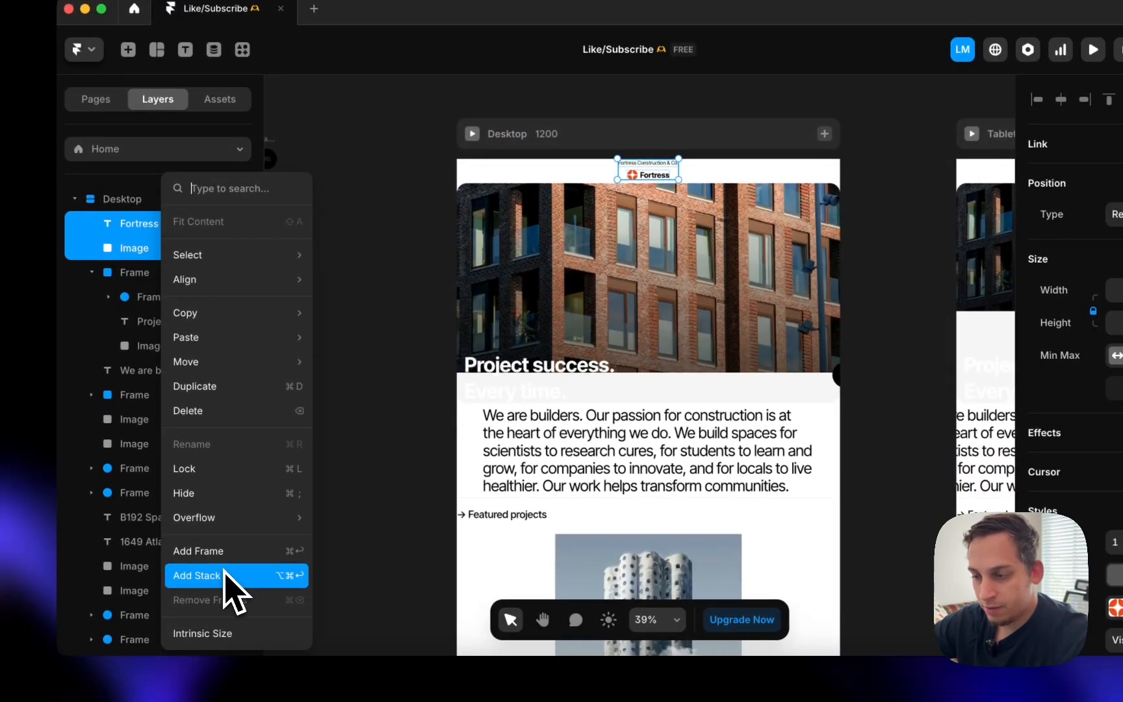
click(224, 572)
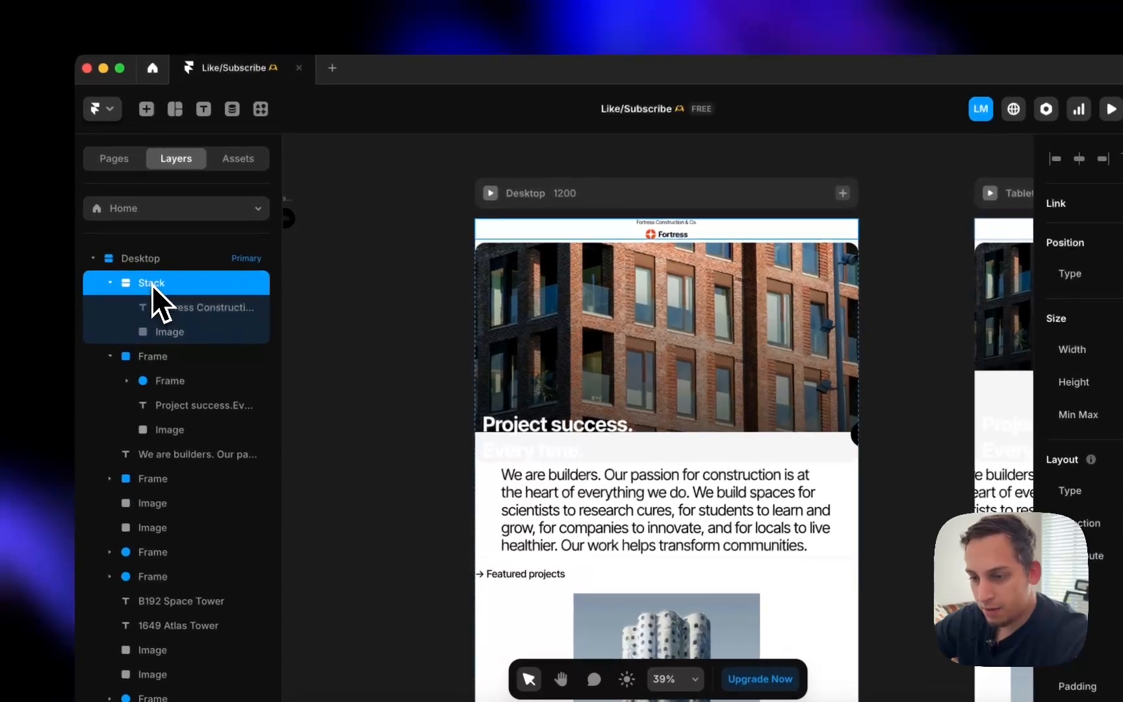
double_click(152, 284)
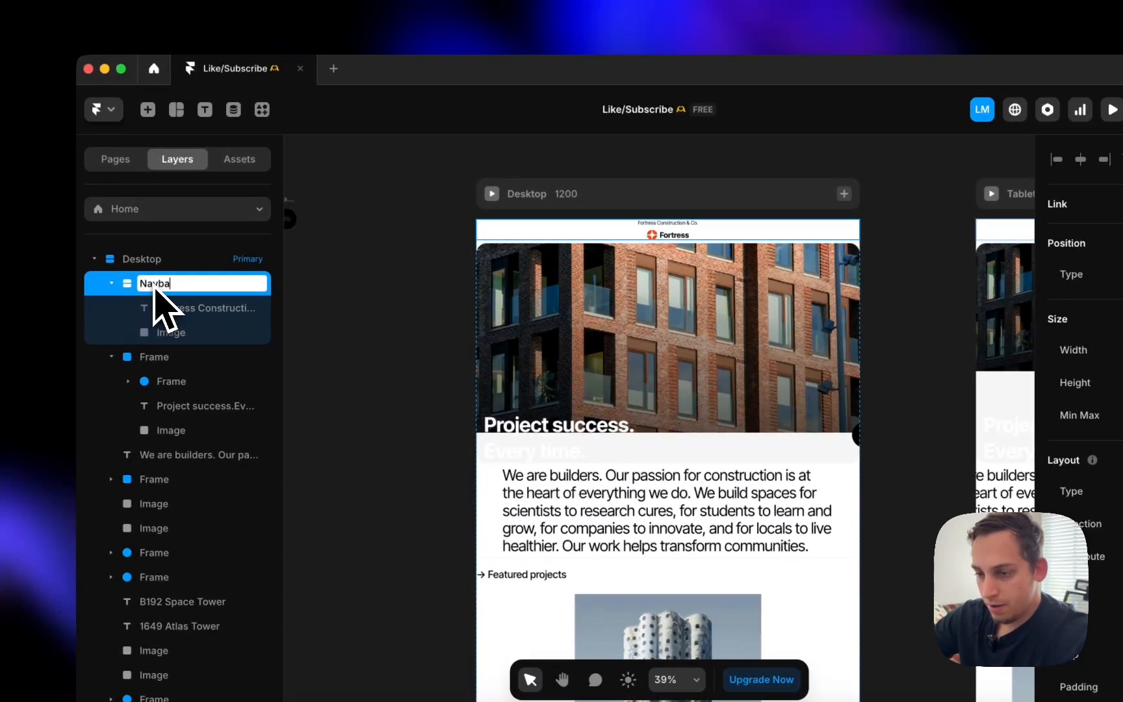
text(Nav)
key(BackSpace)
key(BackSpace)
key(BackSpace)
text(Top Ba)
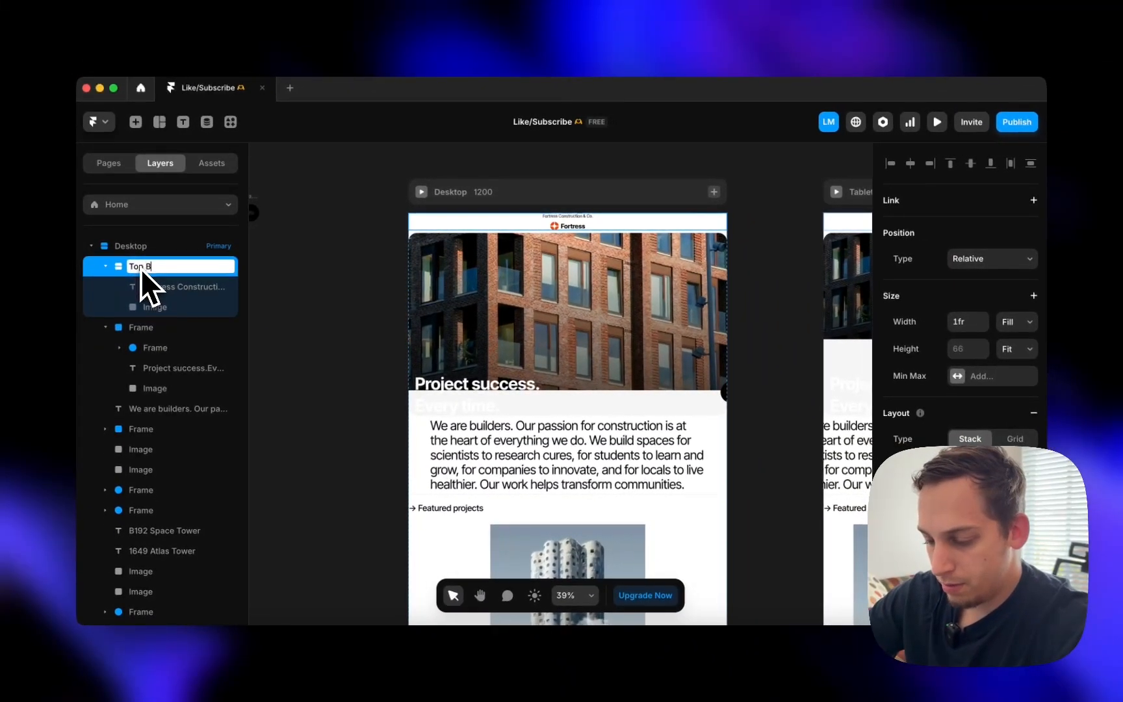
text(r)
key(Return)
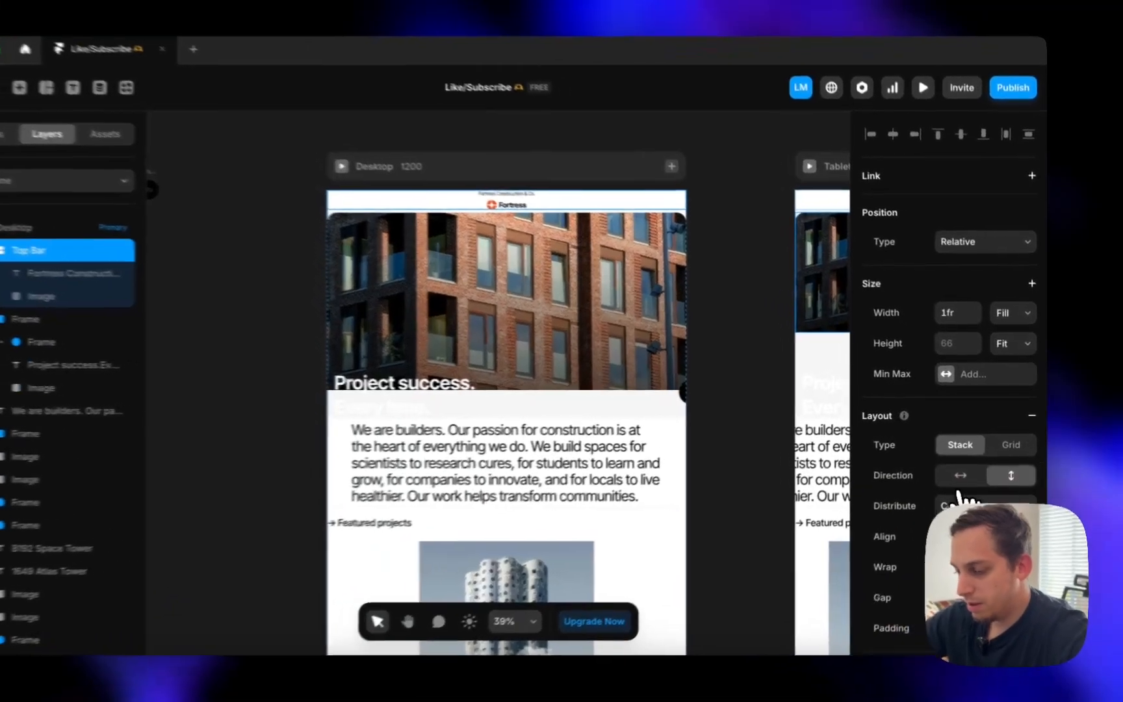
- Set the Top Bar stack's direction to horizontal
click(967, 477)
scroll(615, 258, right, 5)
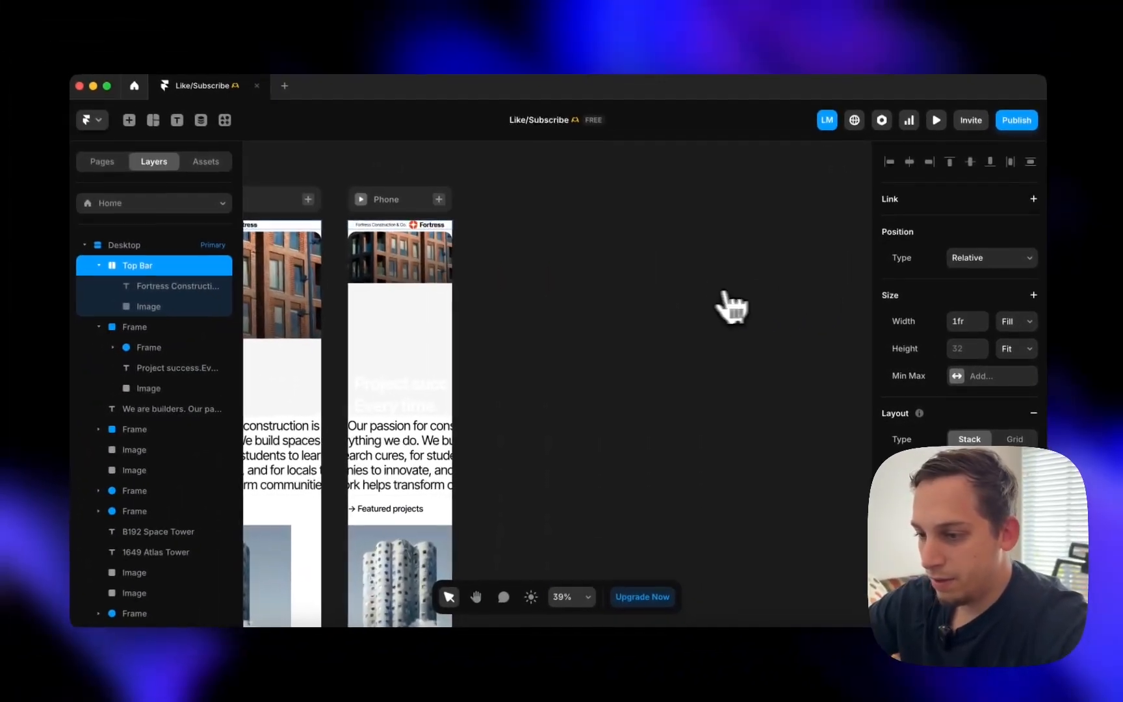
scroll(662, 288, right, 5)
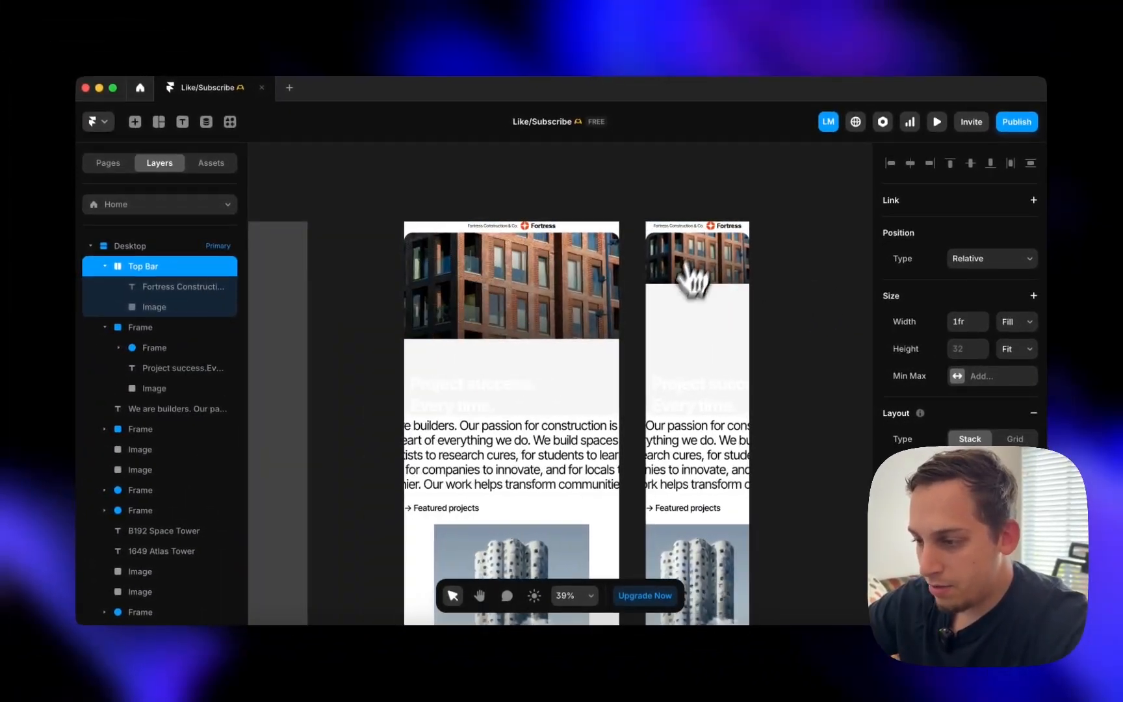
scroll(679, 236, left, 10)
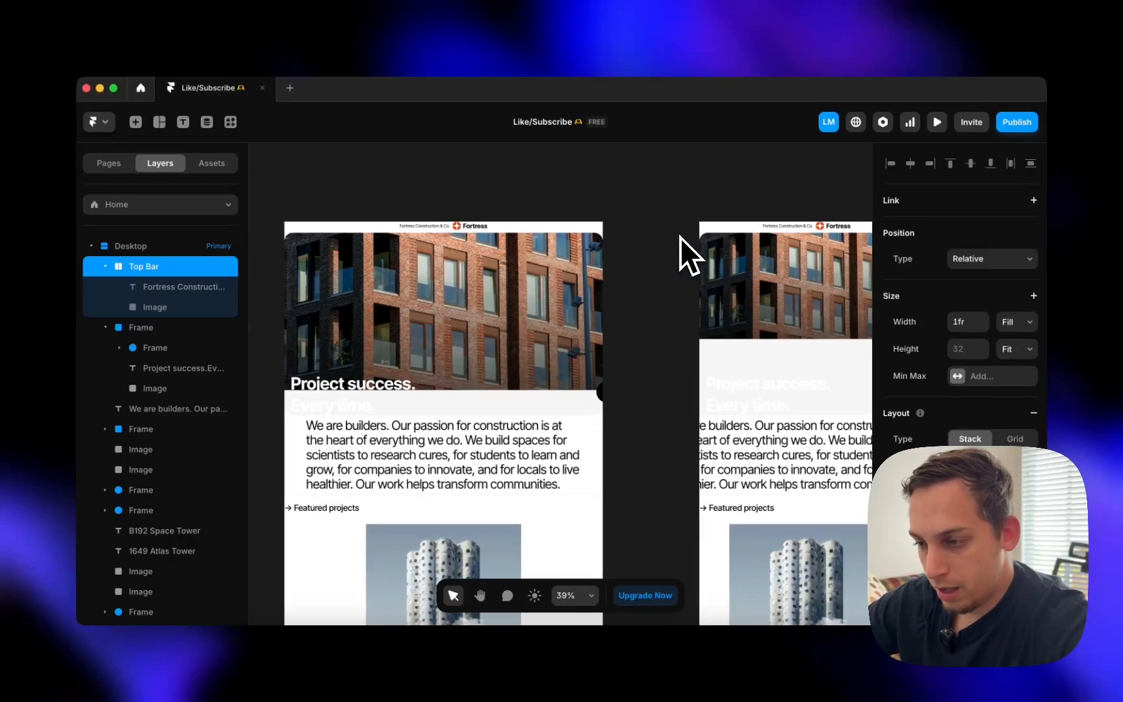
scroll(771, 240, right, 8)
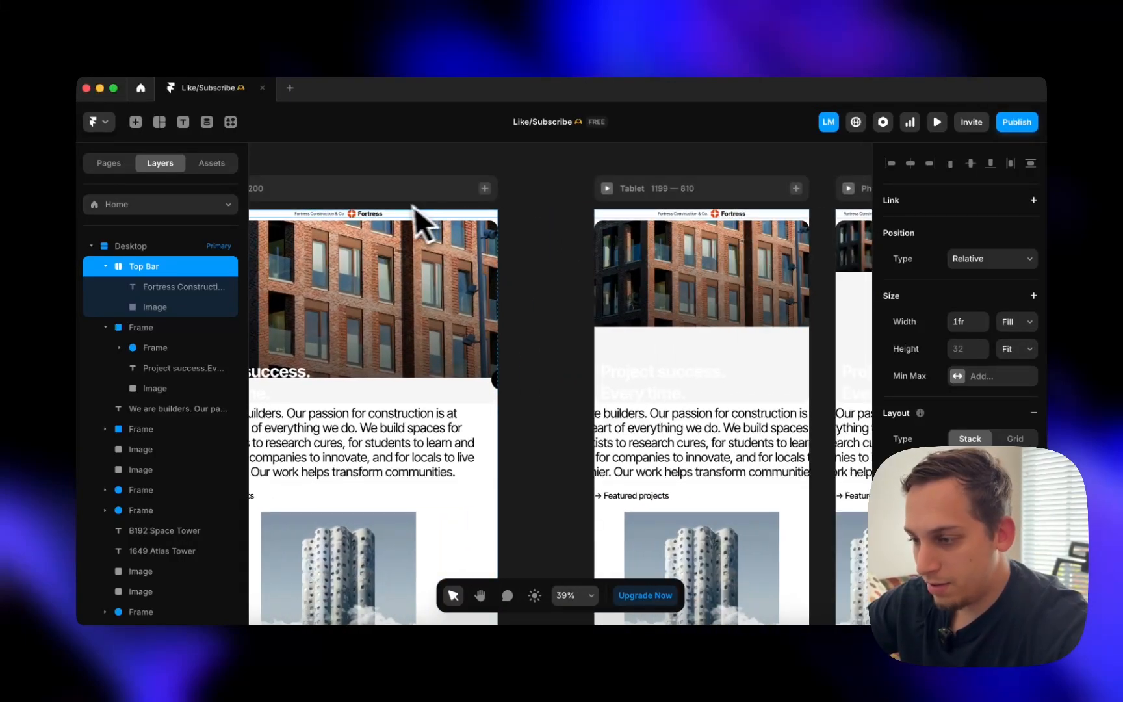
scroll(762, 286, right, 8)
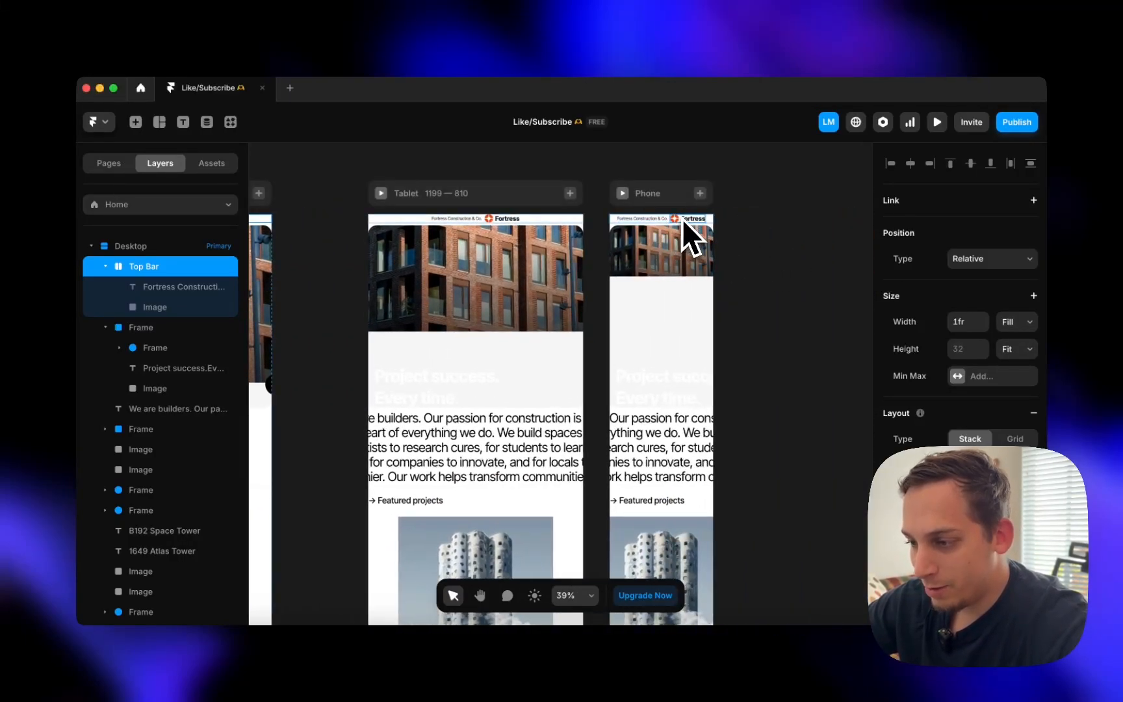
scroll(625, 229, left, 15)
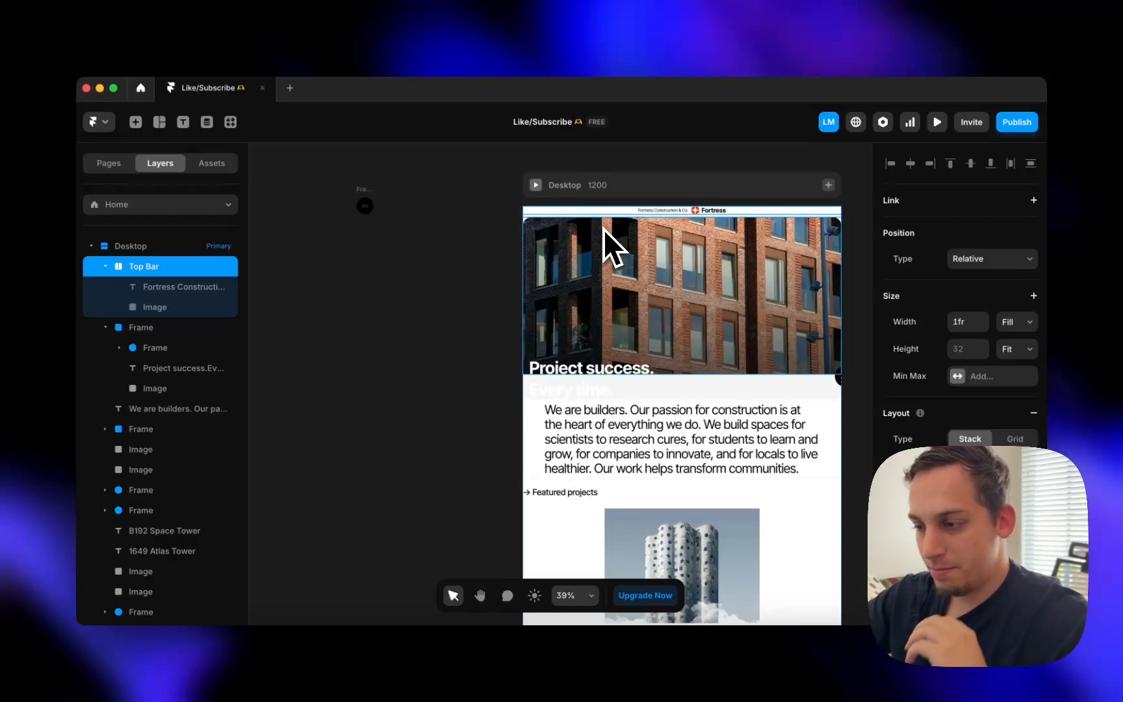
- Nudge the Contact frame left, make it a stack, and move it into the hero frame
click(605, 292)
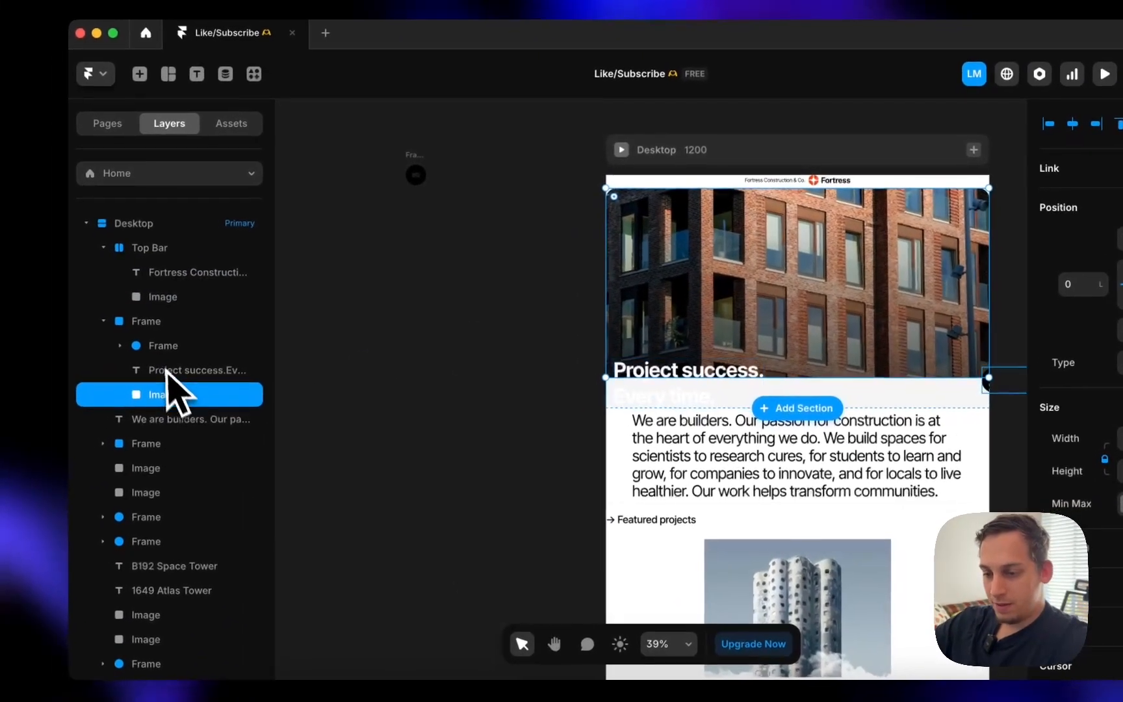
click(121, 334)
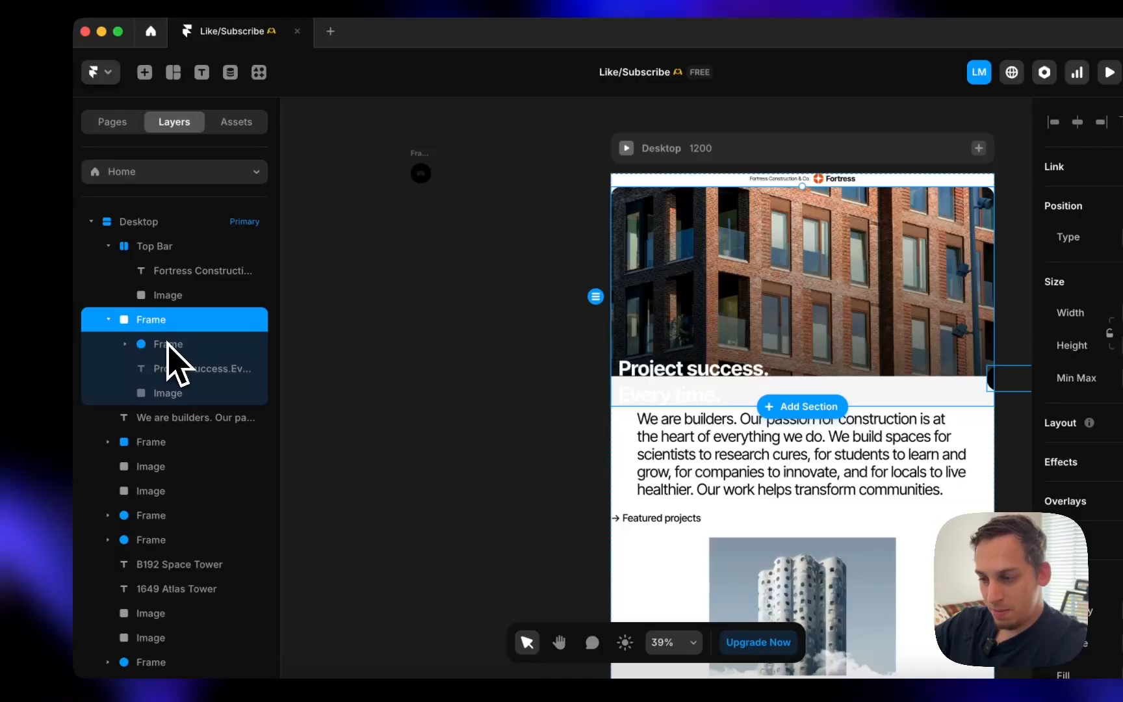
click(168, 344)
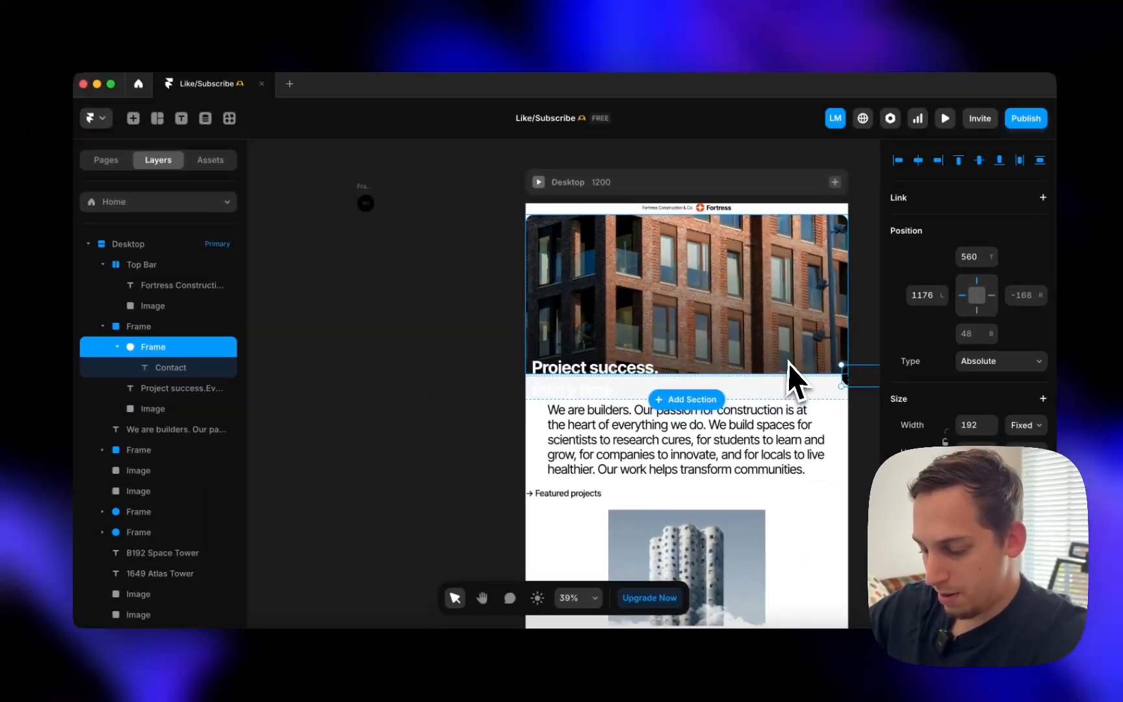
key(shift+Left)
key(shift+Left)
key(shift+Left)
key(shift+Left)
key(shift+Left)
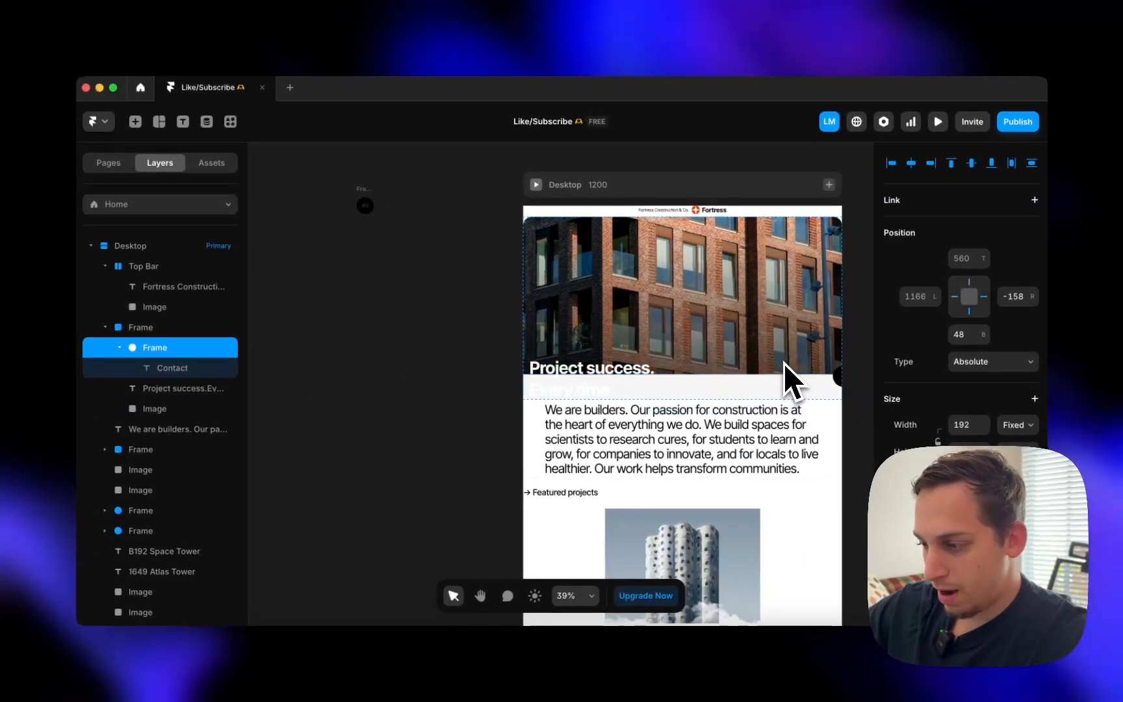
key(shift+Left)
key(shift+Left)
key(shift+Left)
key(shift+Left)
key(shift+Left)
key(shift+Left)
key(shift+Left)
key(shift+Left)
key(shift+Left)
key(shift+Left)
key(shift+Left)
key(shift+Left)
key(shift+Left)
key(shift+Left)
key(shift+Left)
key(shift+Left)
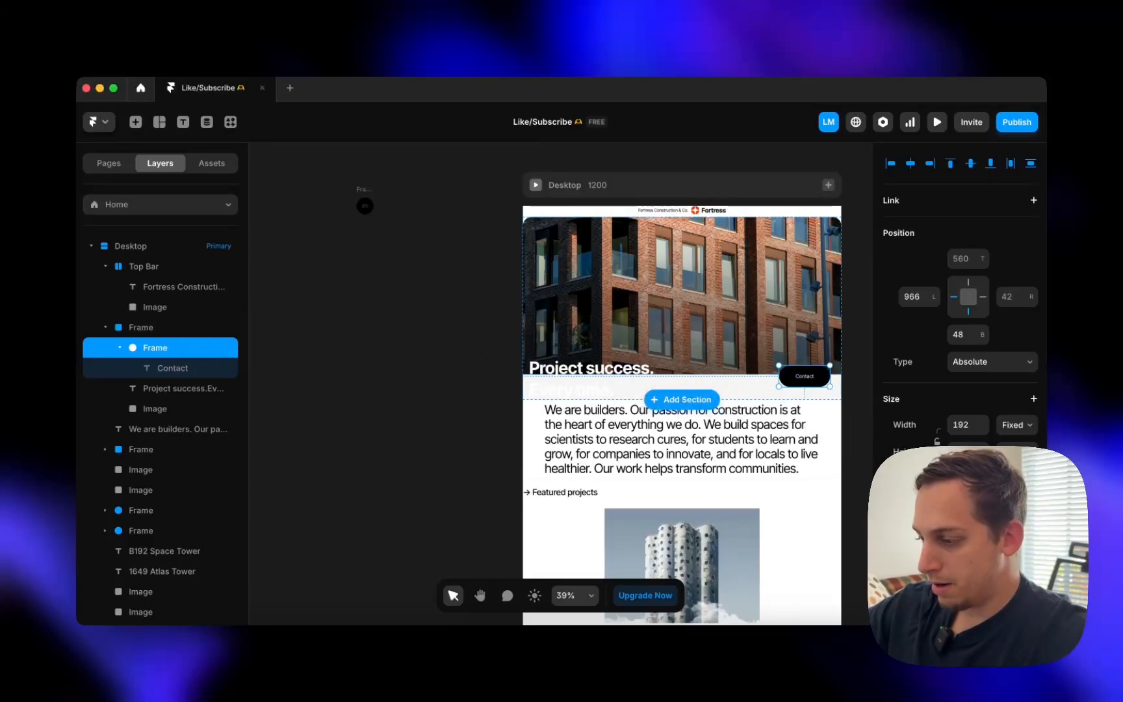
scroll(958, 292, down, 5)
scroll(1016, 339, up, 2)
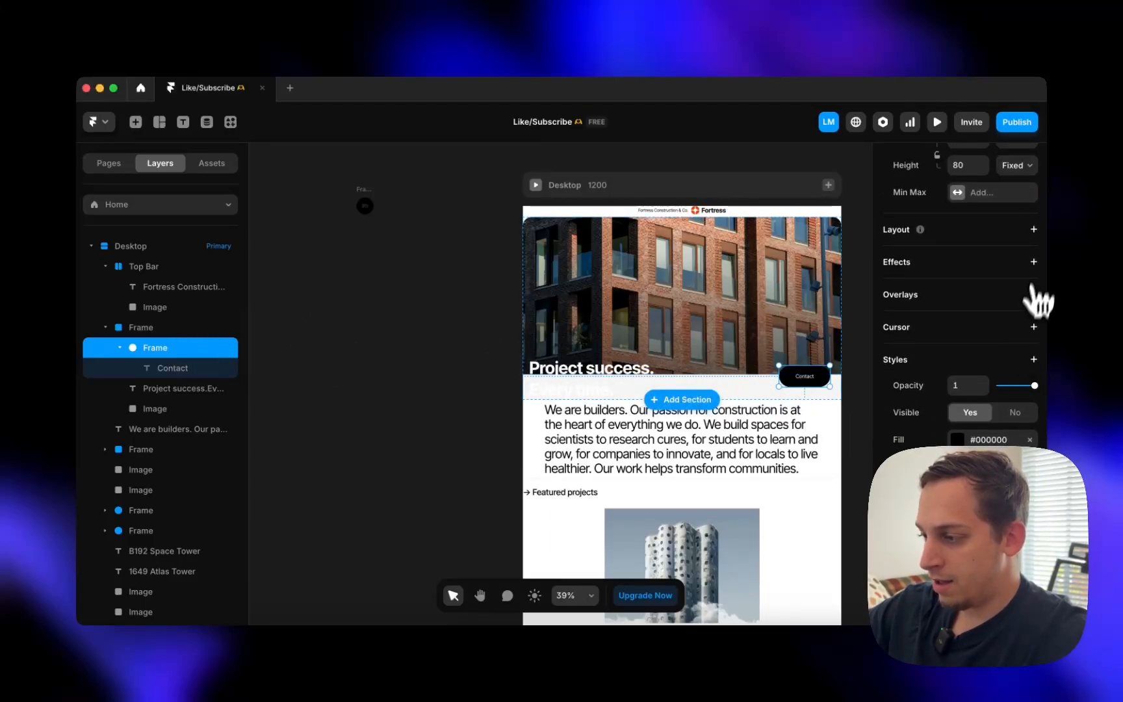
click(1033, 229)
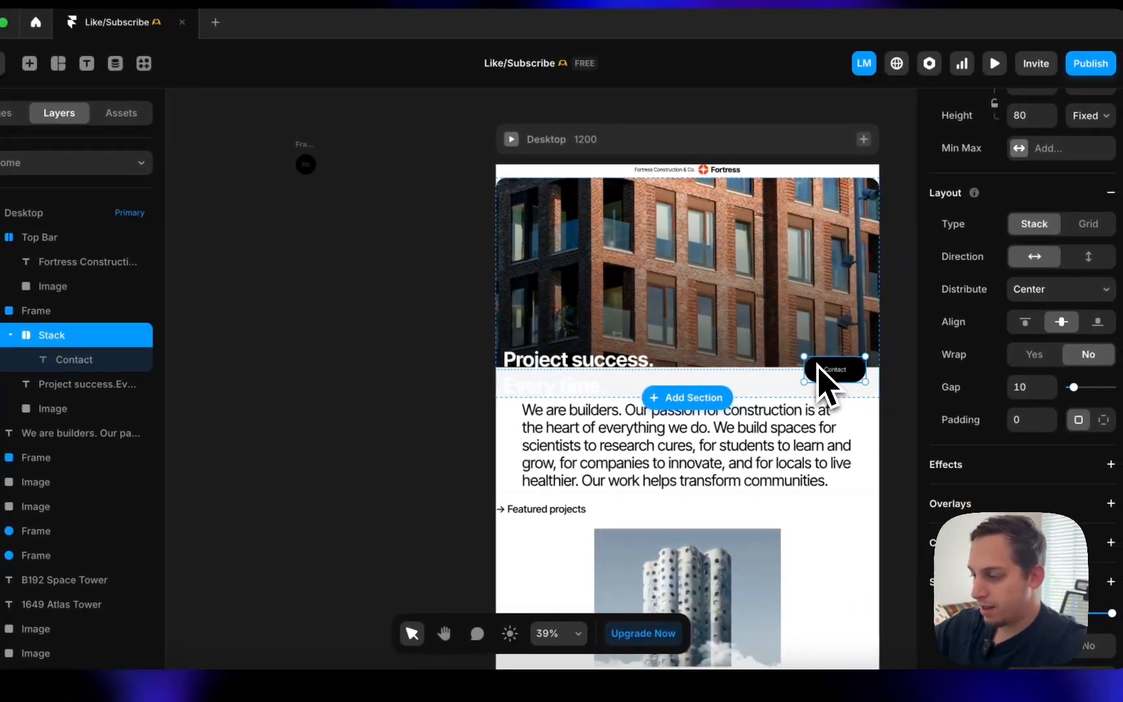
drag(817, 365, 812, 330)
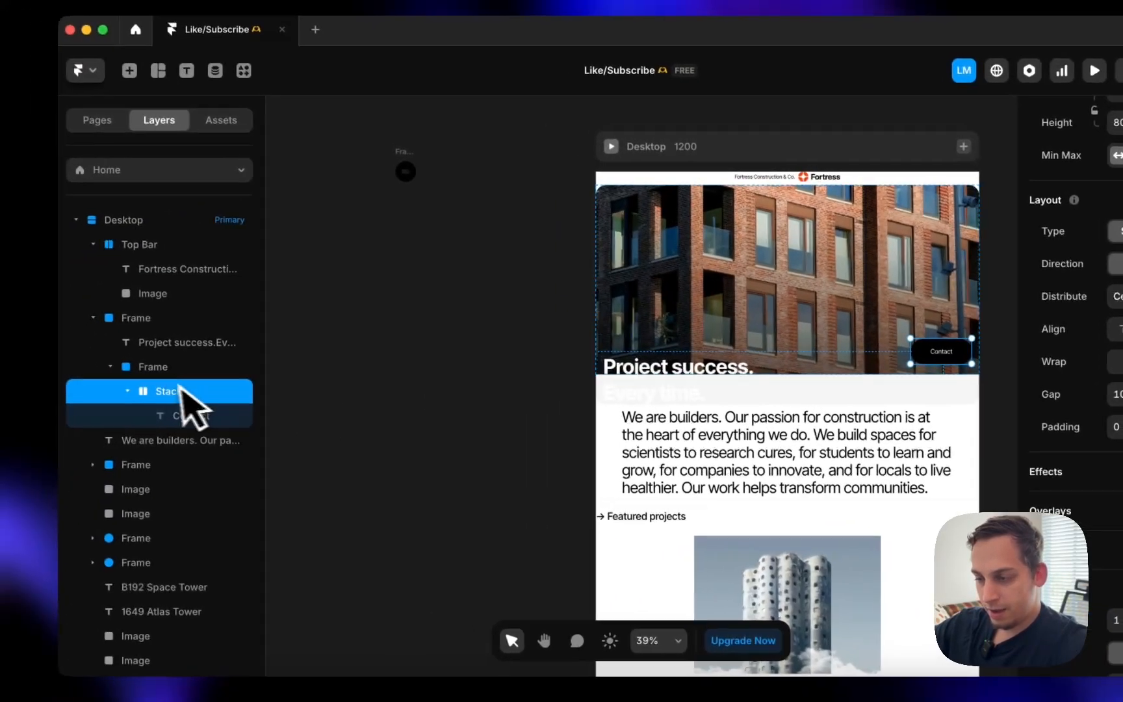
- Make the hero frame a stack under Top Bar and delete the leftover empty frame
click(52, 359)
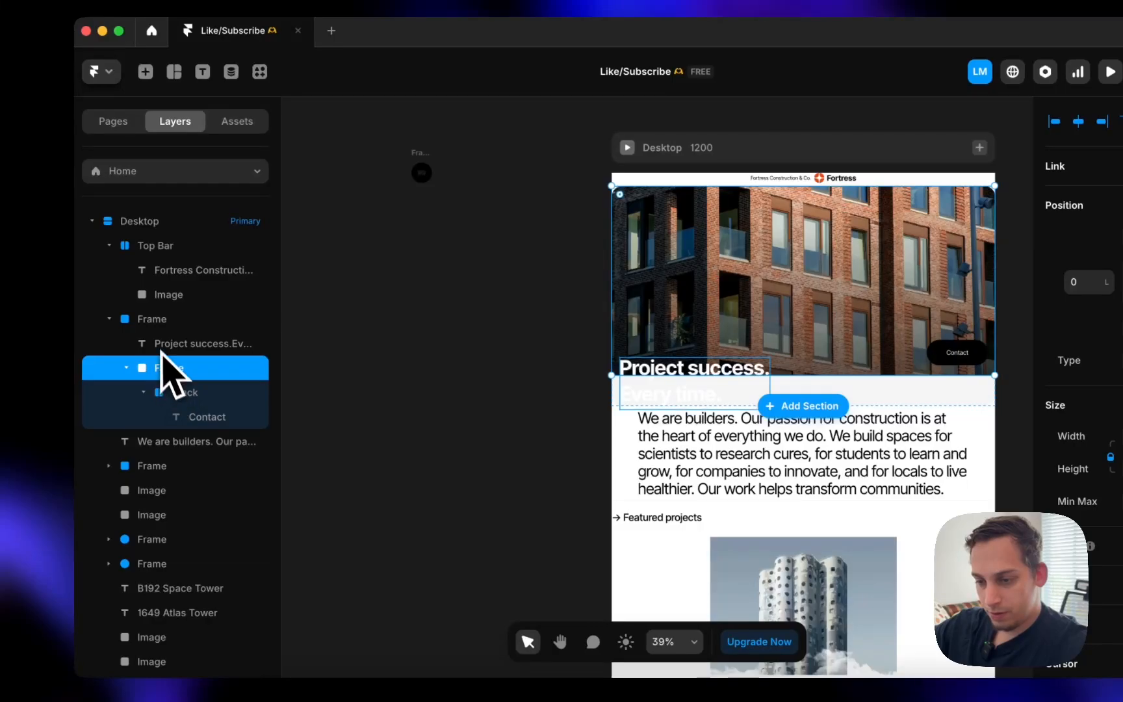
click(157, 343)
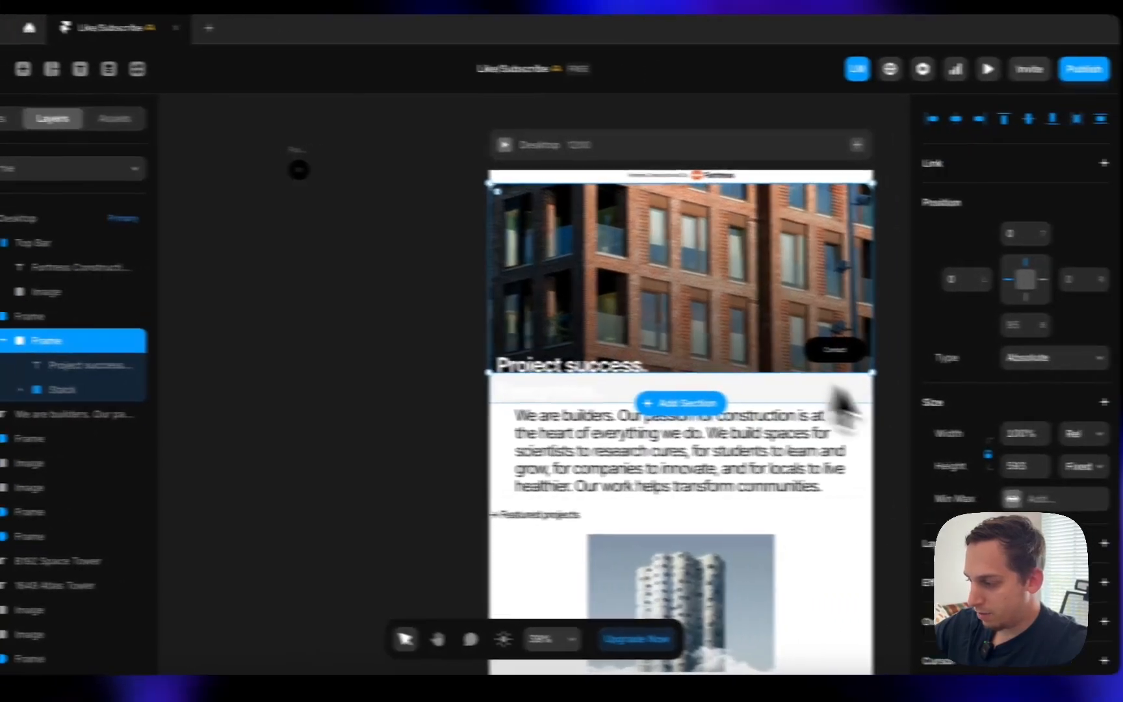
scroll(1115, 448, down, 8)
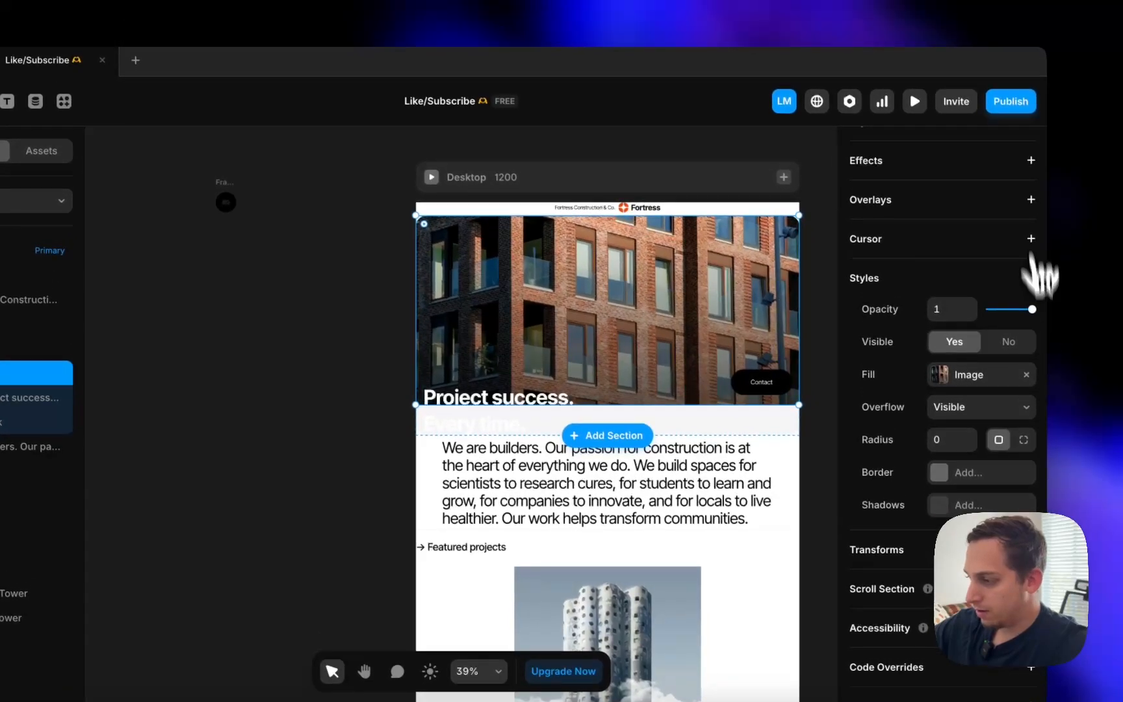
scroll(1033, 266, up, 2)
click(1031, 184)
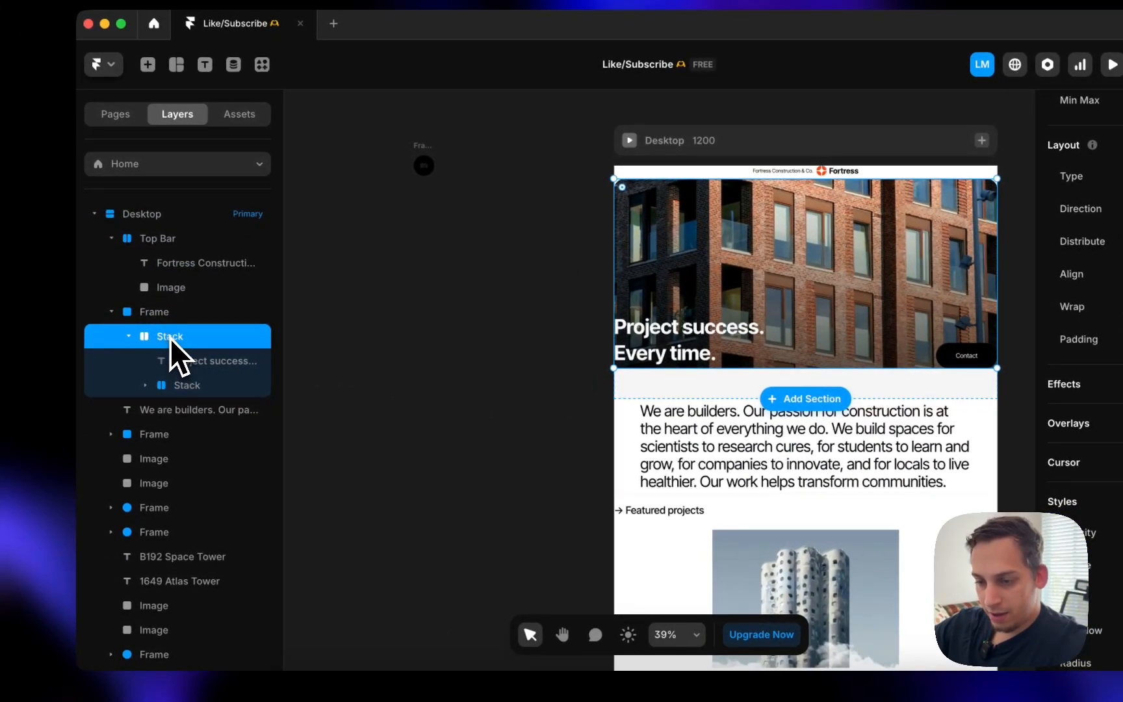
drag(168, 301, 168, 303)
click(171, 390)
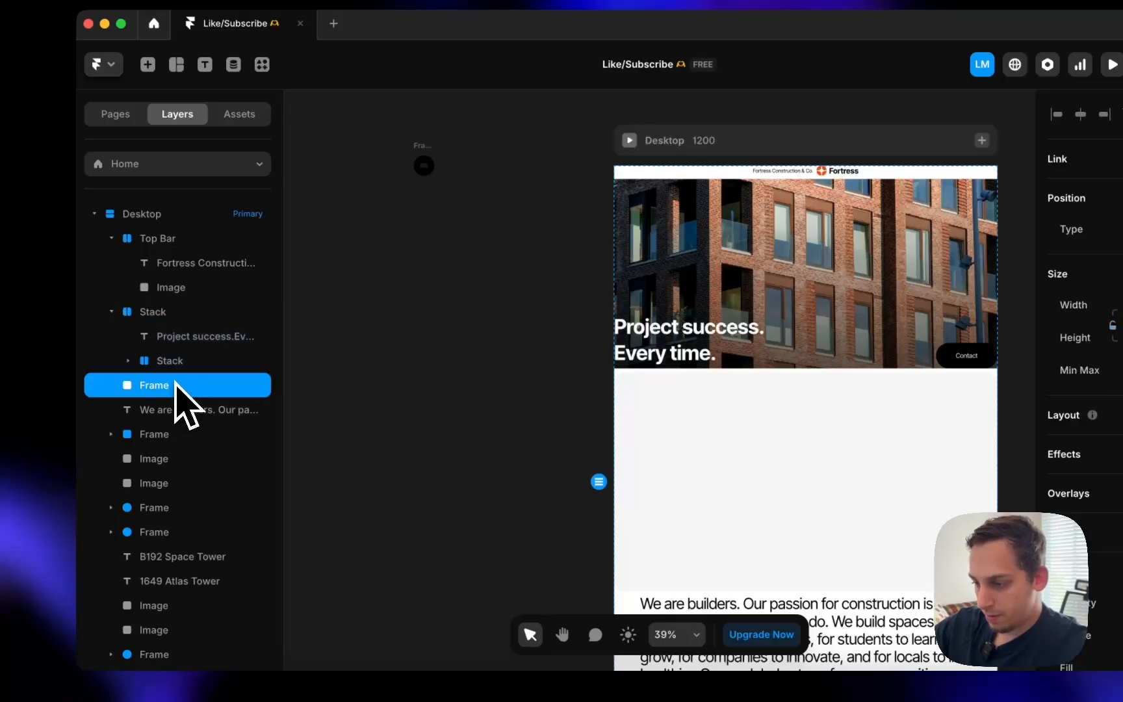
key(Delete)
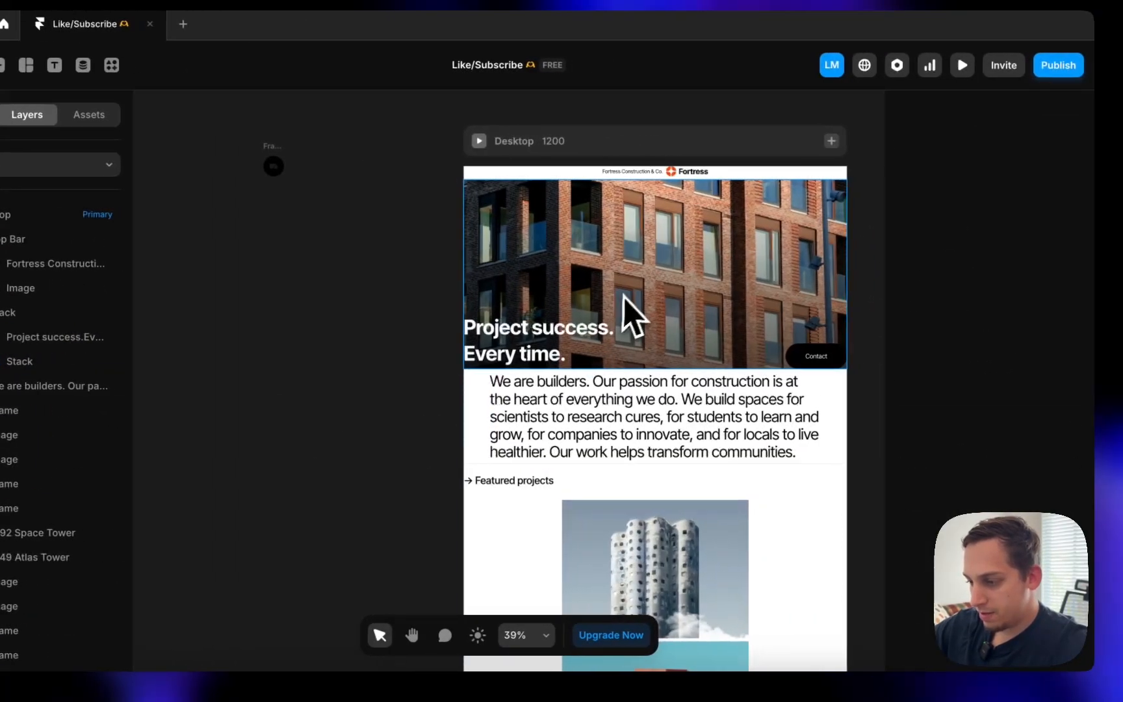
click(631, 315)
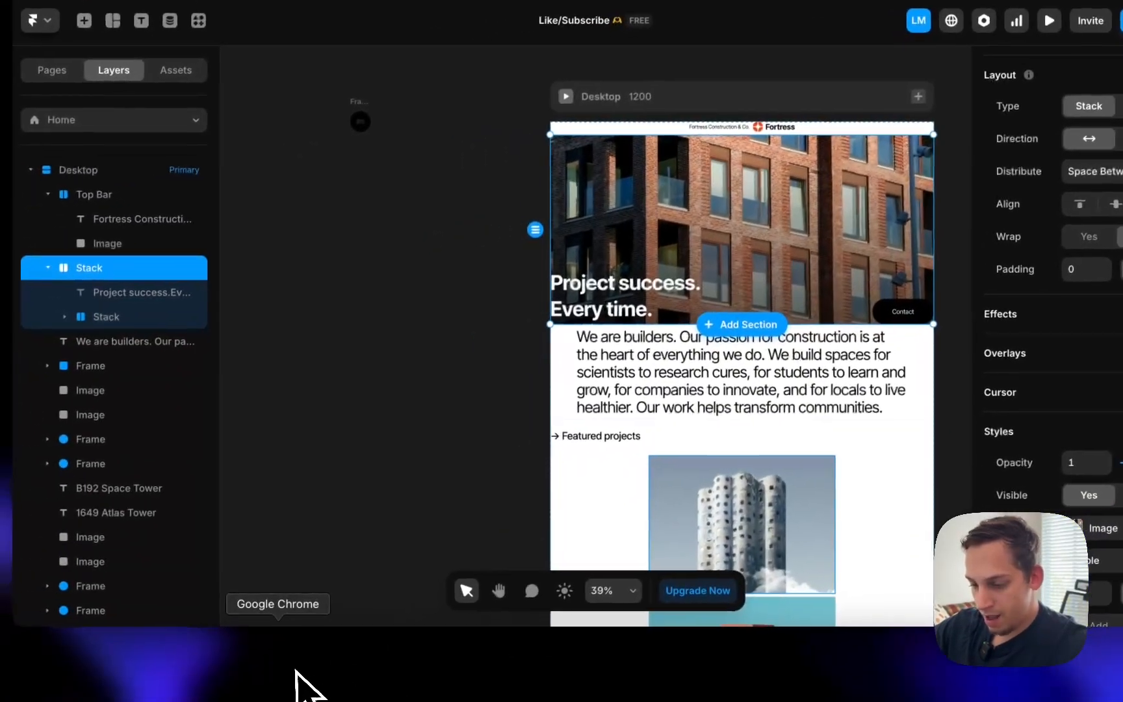
click(223, 687)
scroll(289, 422, up, 20)
scroll(337, 274, up, 5)
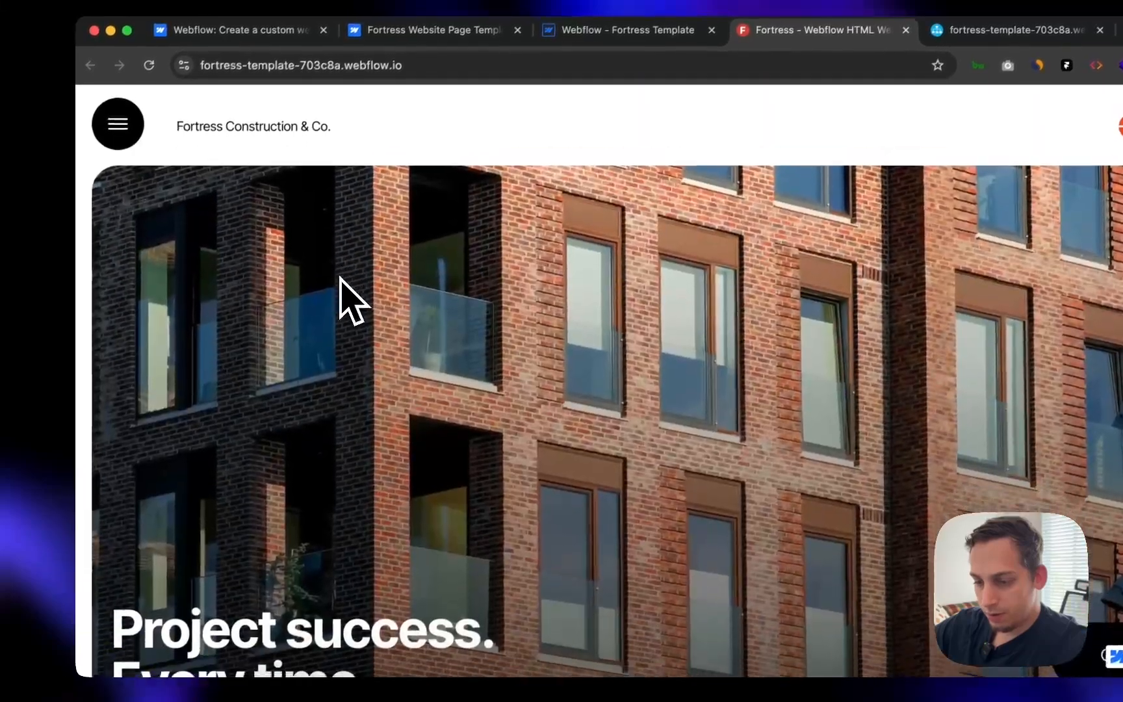
scroll(337, 274, down, 4)
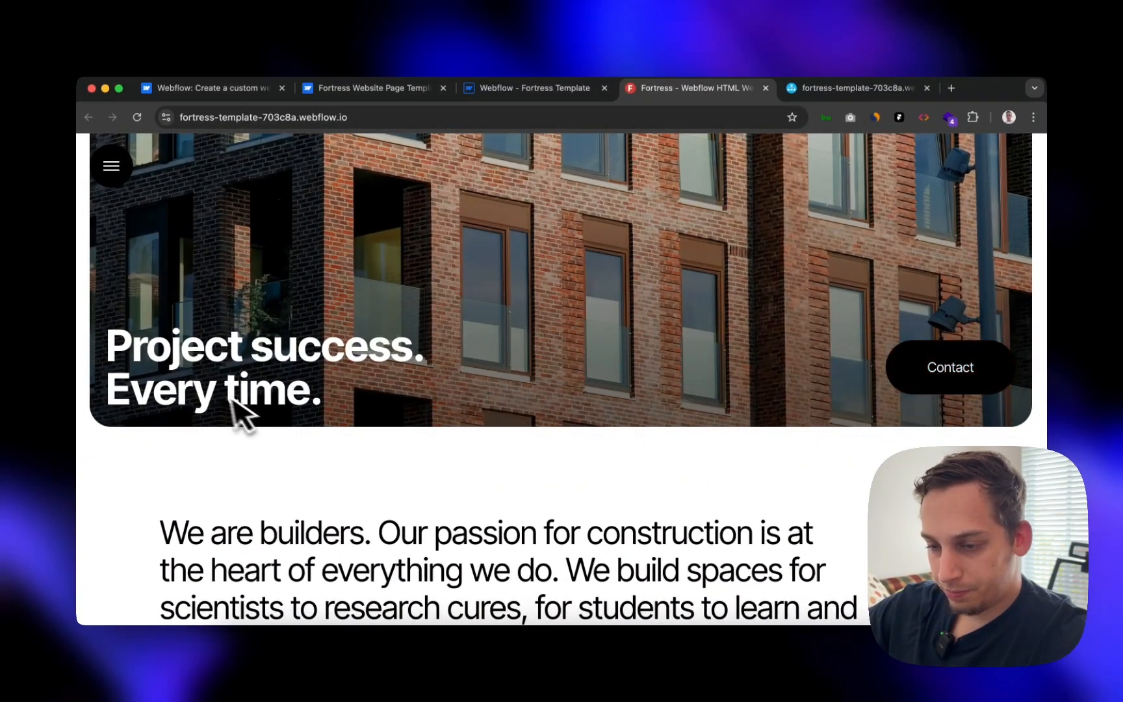
scroll(793, 342, up, 4)
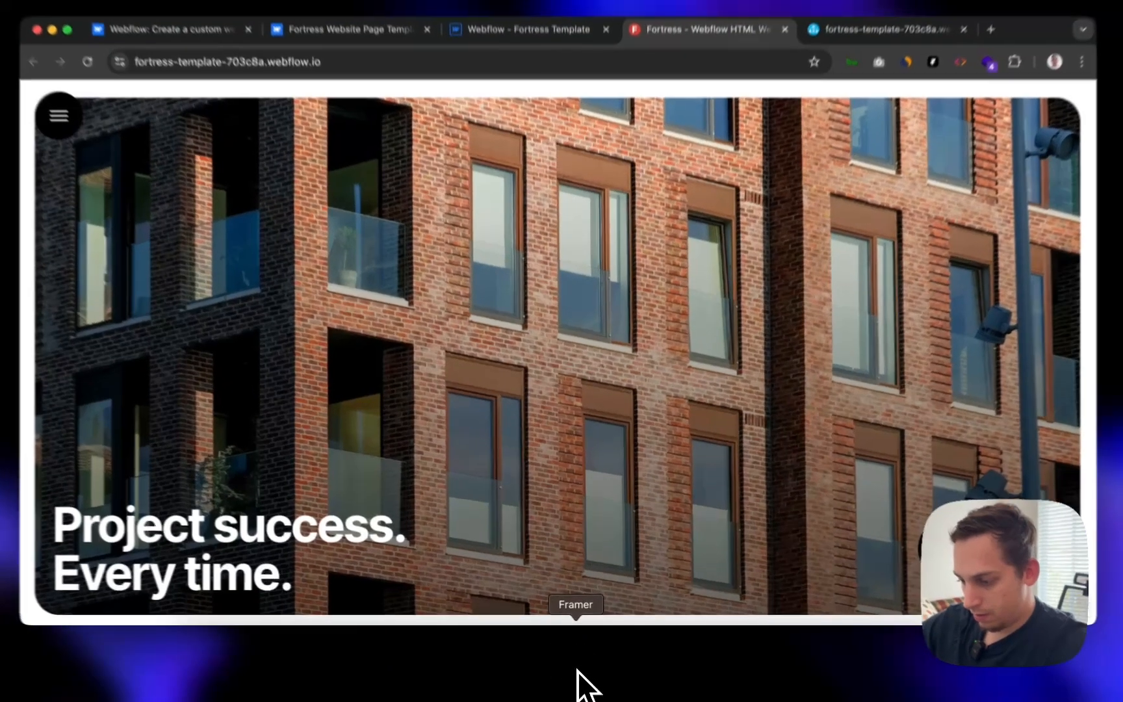
- Check the hero stack's padding, collapse its child layers, and compare with the live site
click(577, 644)
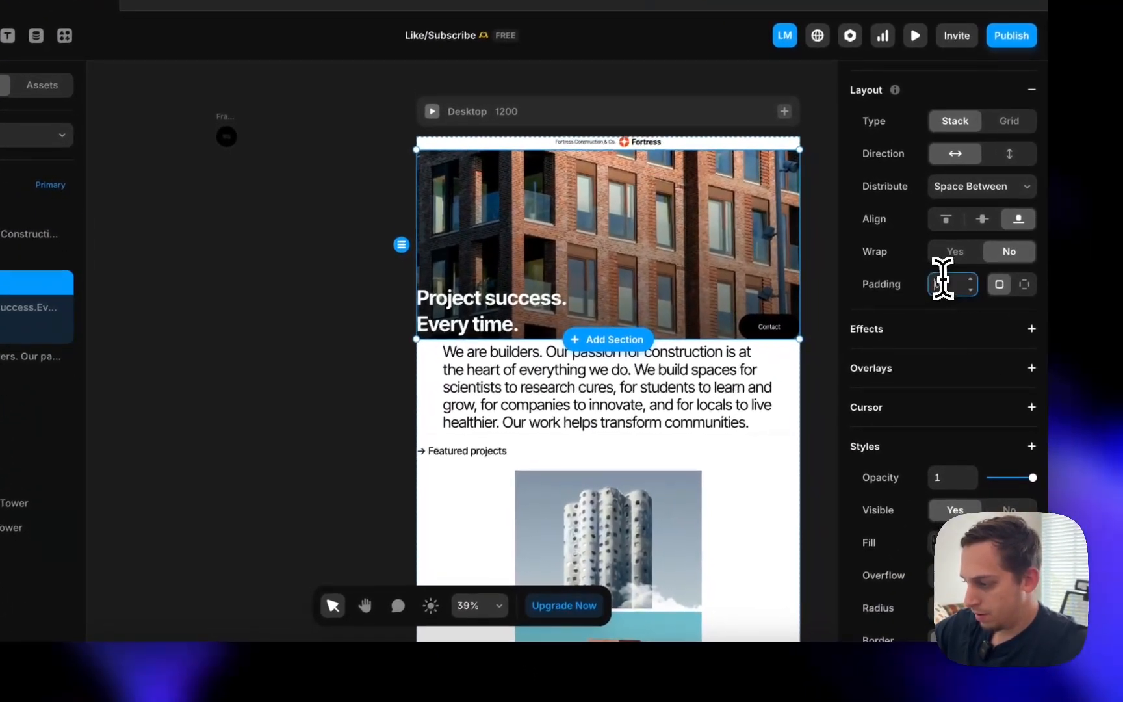
click(985, 313)
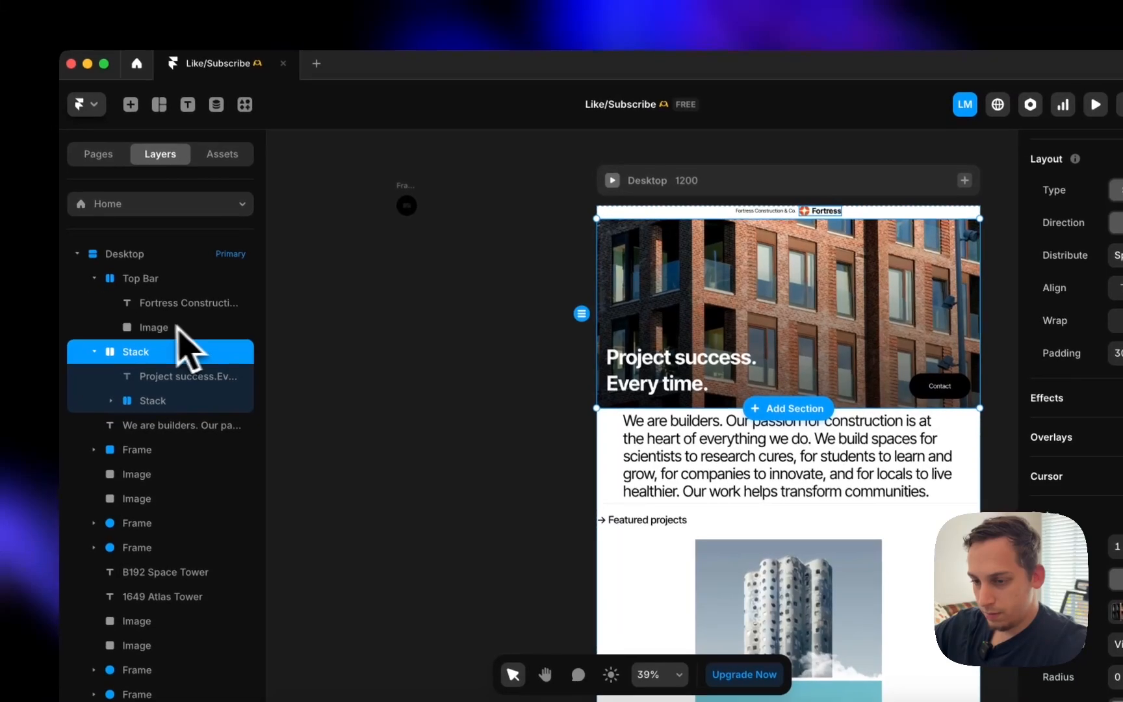
click(94, 352)
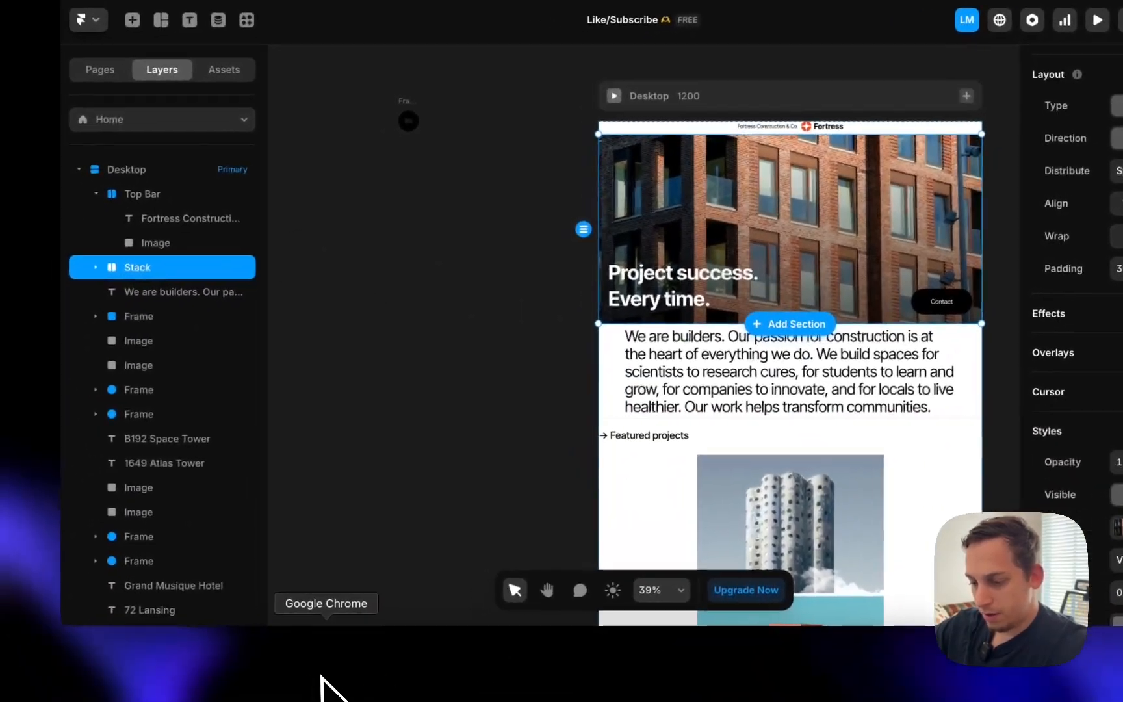
click(330, 688)
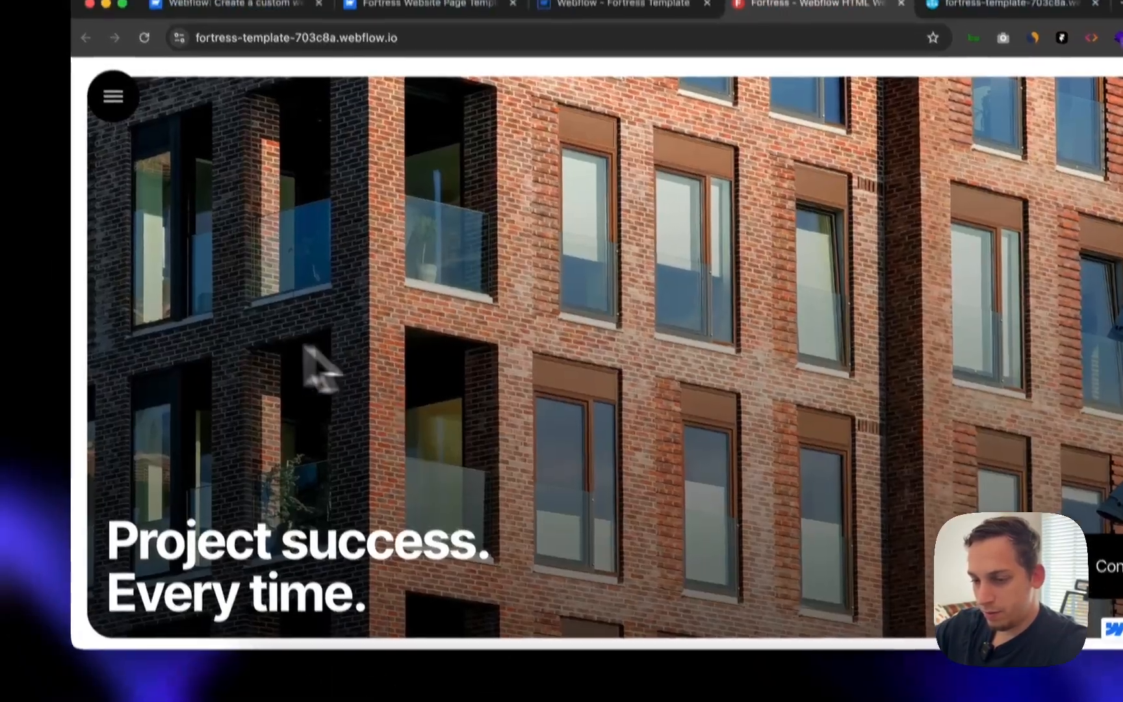
scroll(223, 314, up, 2)
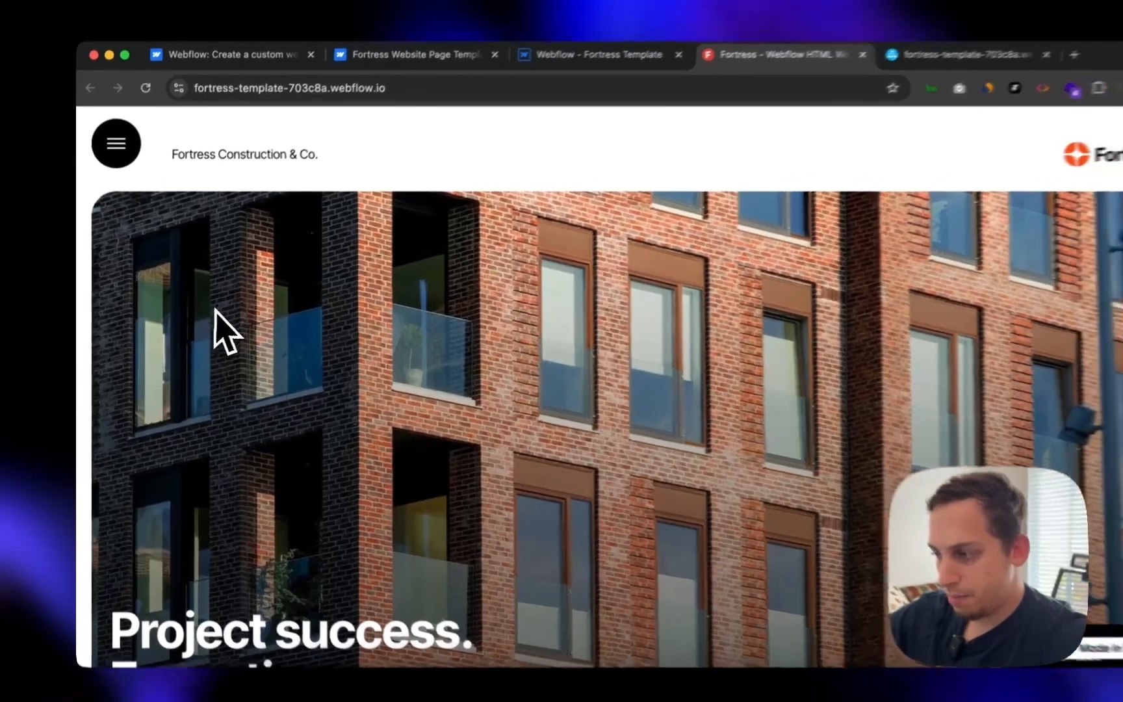
scroll(224, 313, down, 3)
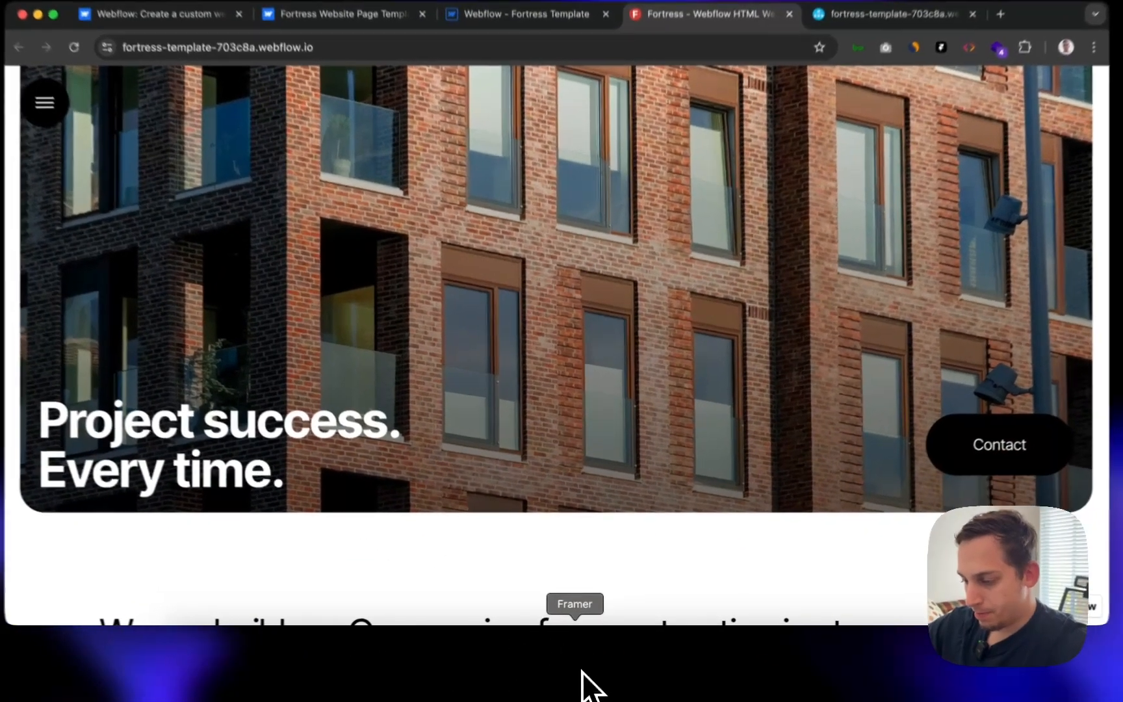
click(583, 683)
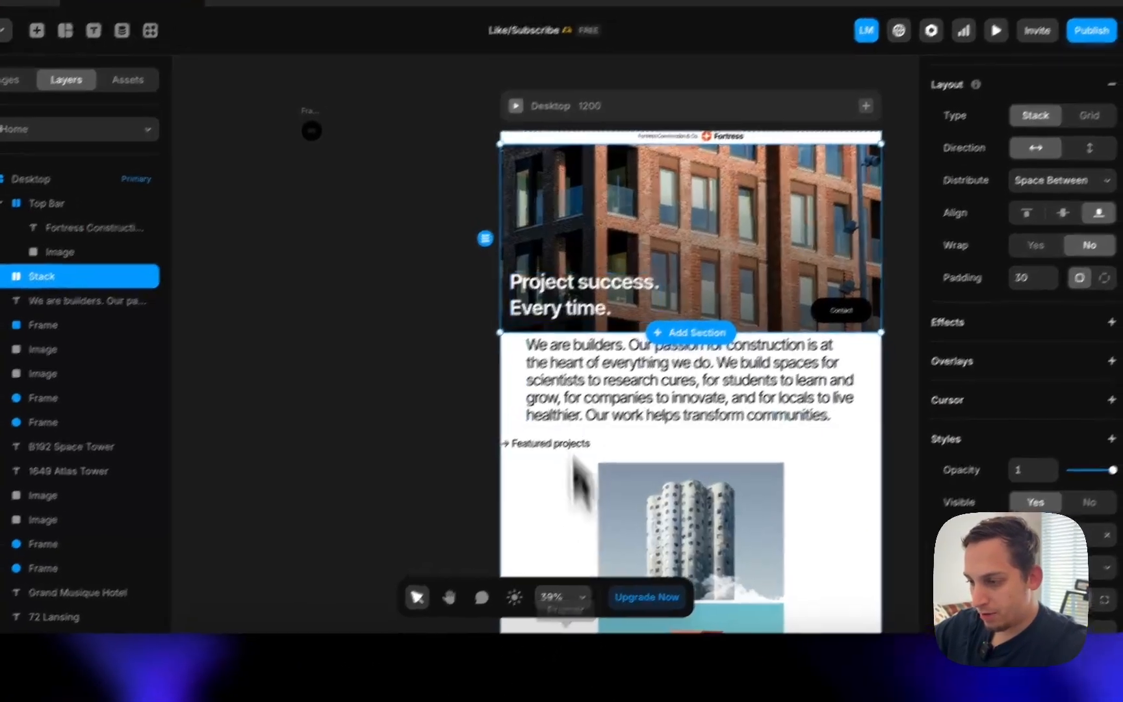
scroll(955, 376, up, 5)
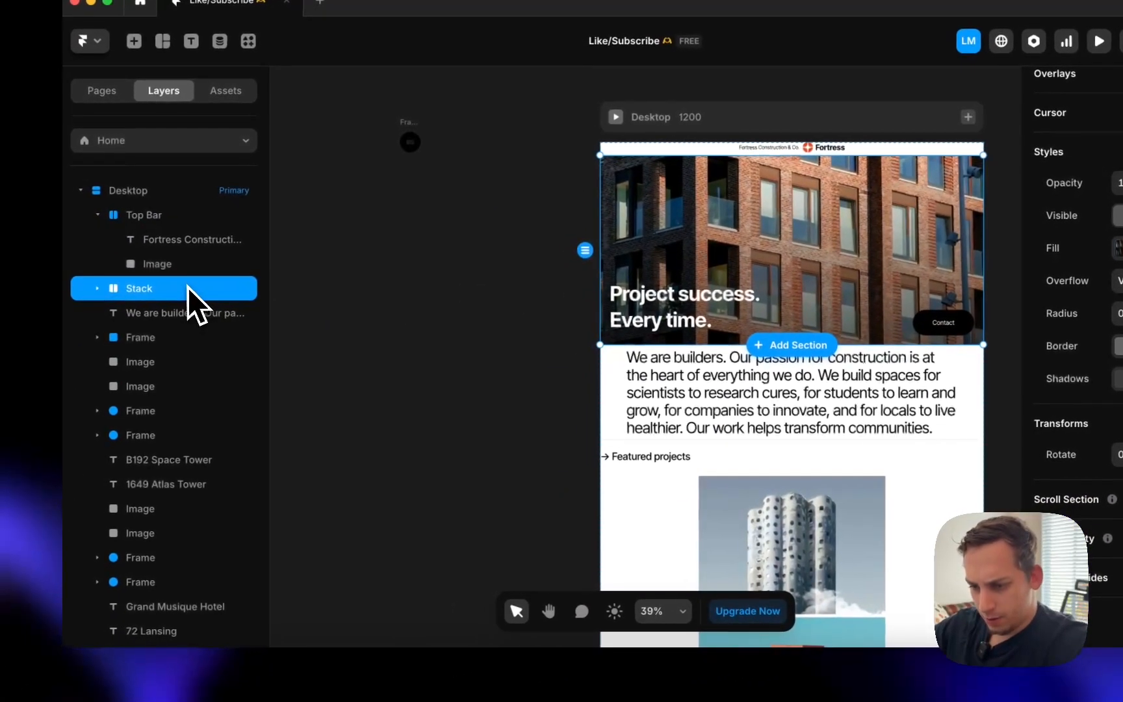
- Wrap the hero in a new stack named 'Hero' and give the image container 20 corner radius
right_click(16, 337)
click(236, 566)
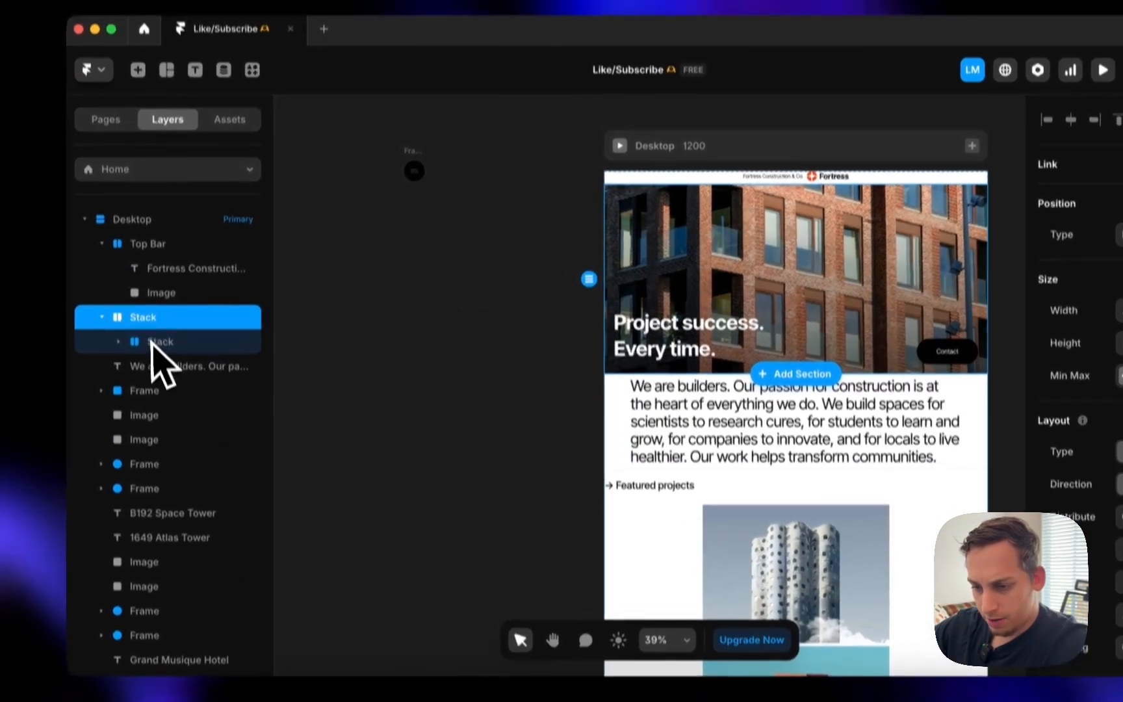
double_click(143, 293)
text(H)
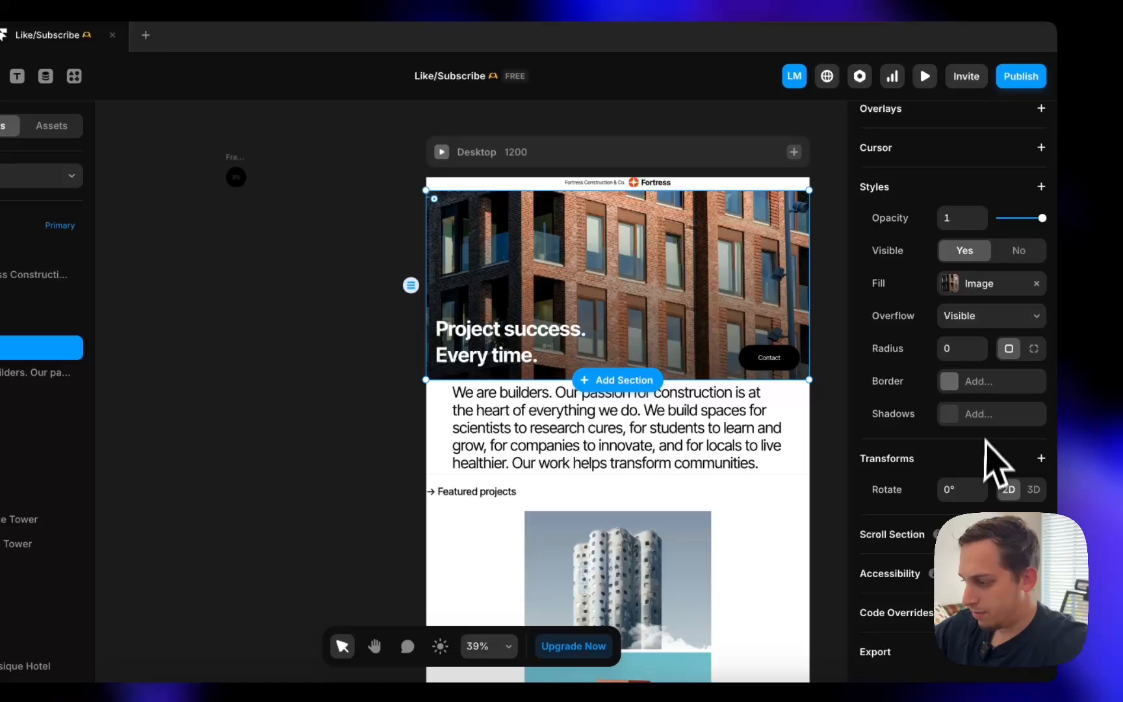
click(959, 354)
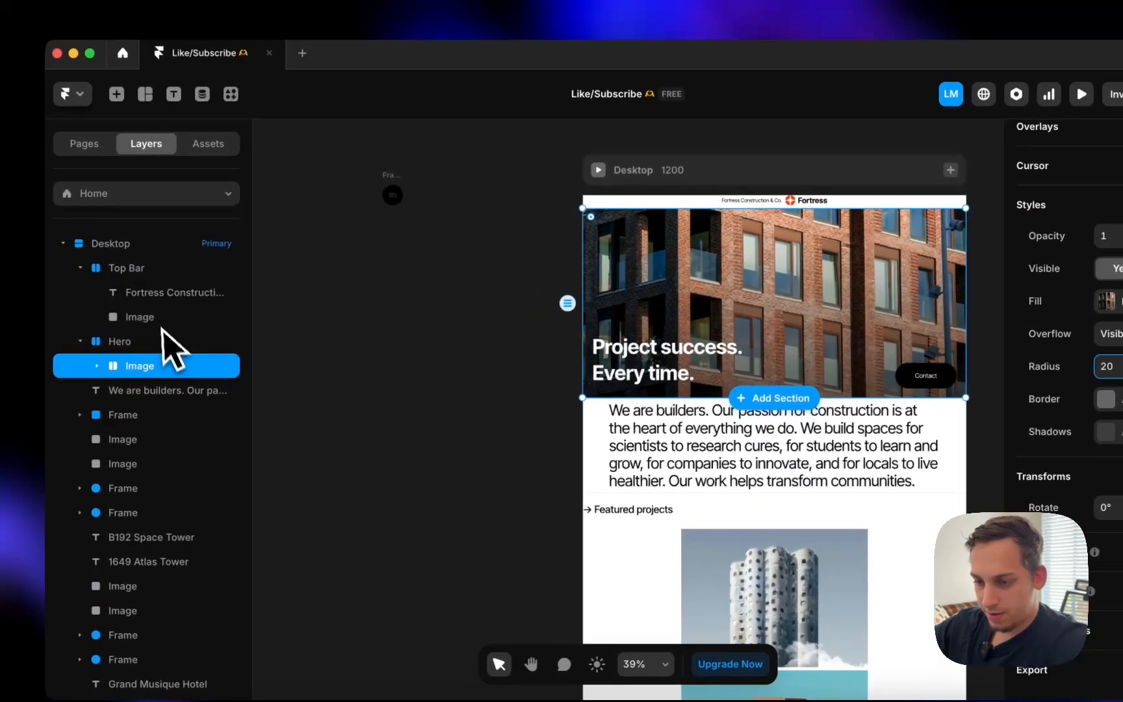
- Set the Hero stack's padding to 20
click(164, 340)
scroll(973, 423, down, 2)
scroll(1004, 455, down, 3)
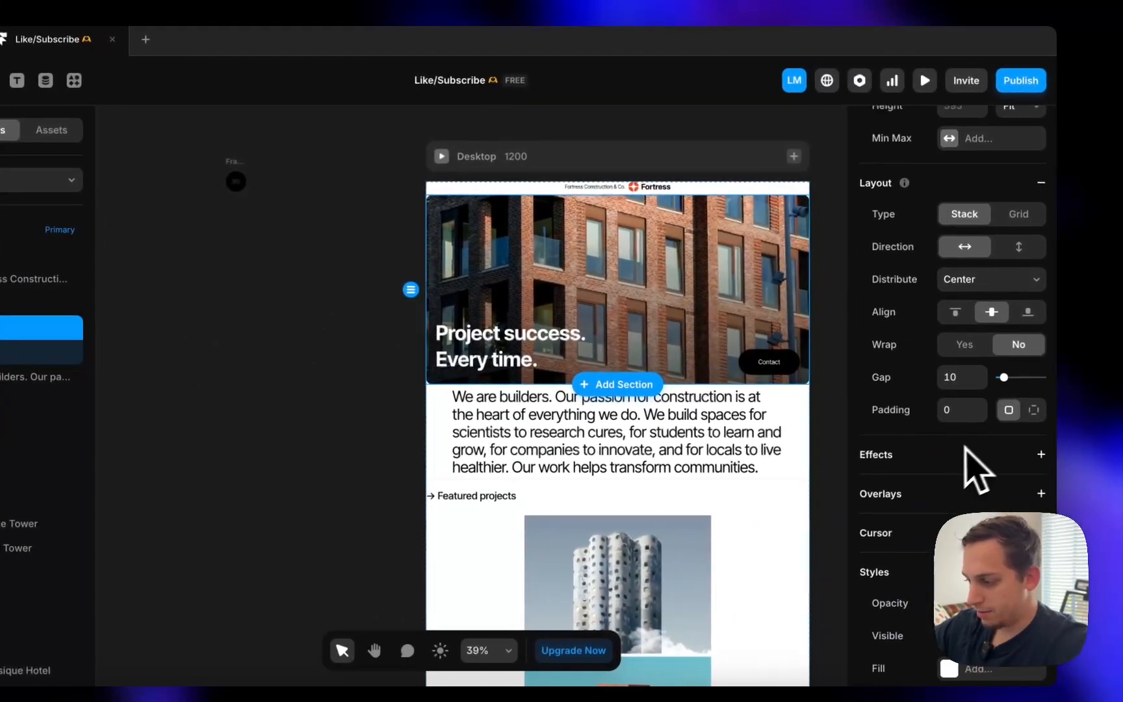
click(964, 416)
text(20)
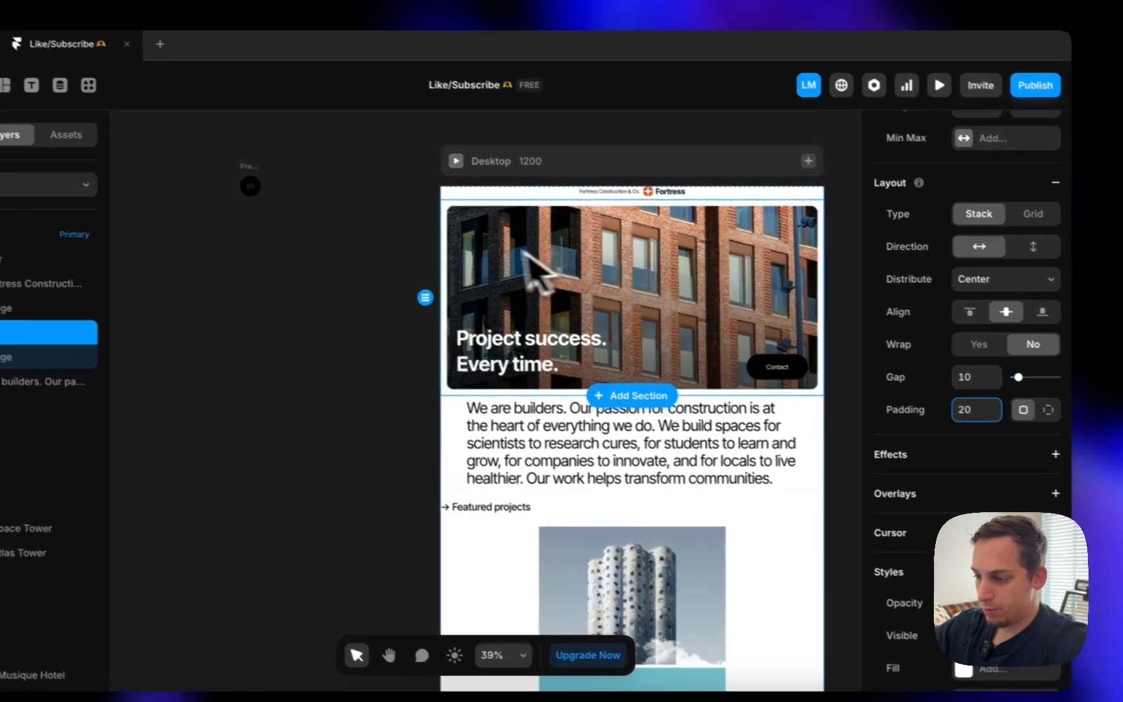
click(389, 212)
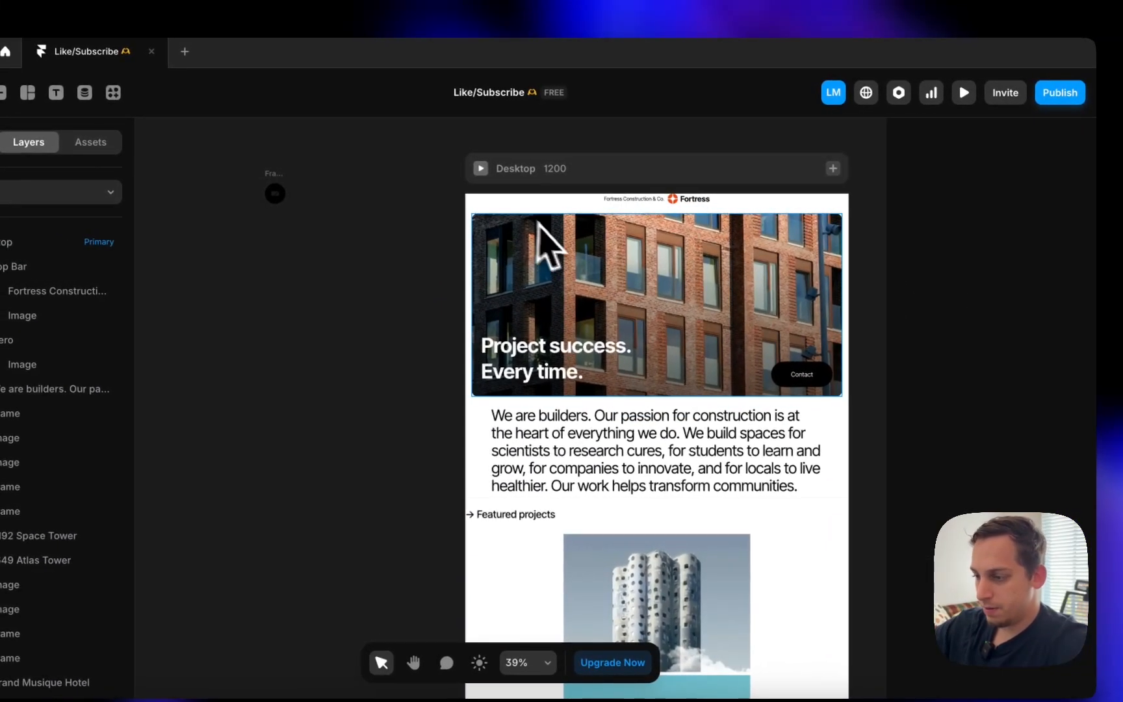
scroll(486, 223, right, 5)
scroll(513, 266, right, 4)
scroll(529, 309, right, 5)
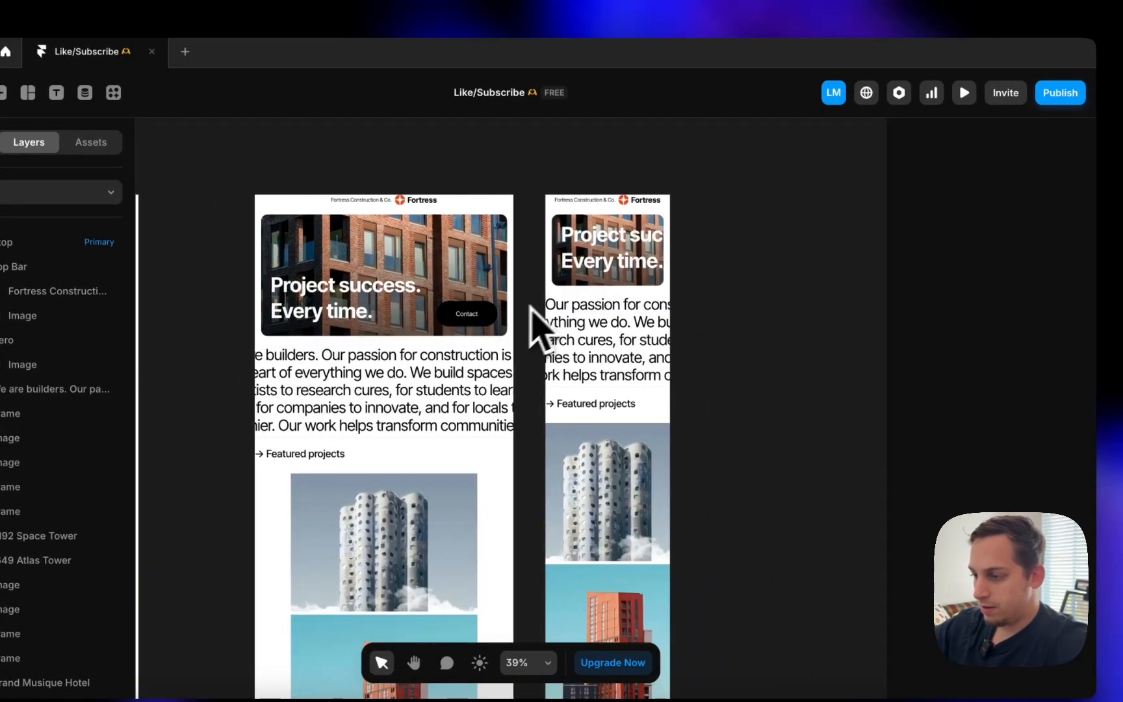
scroll(590, 281, left, 5)
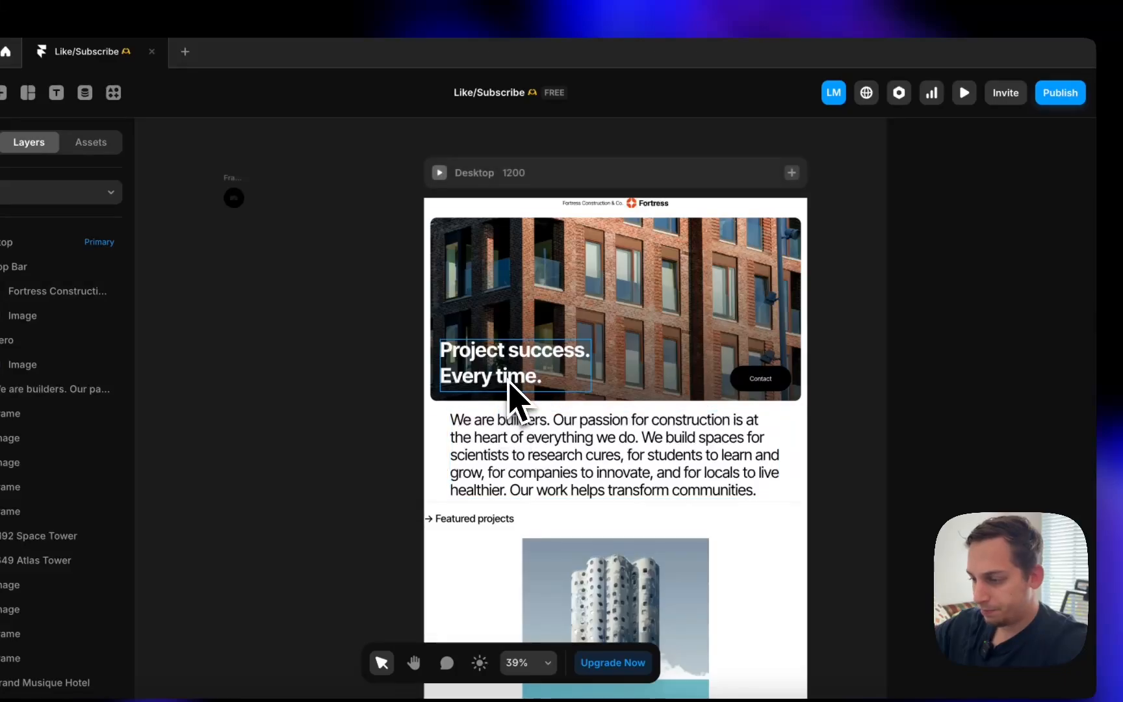
click(510, 383)
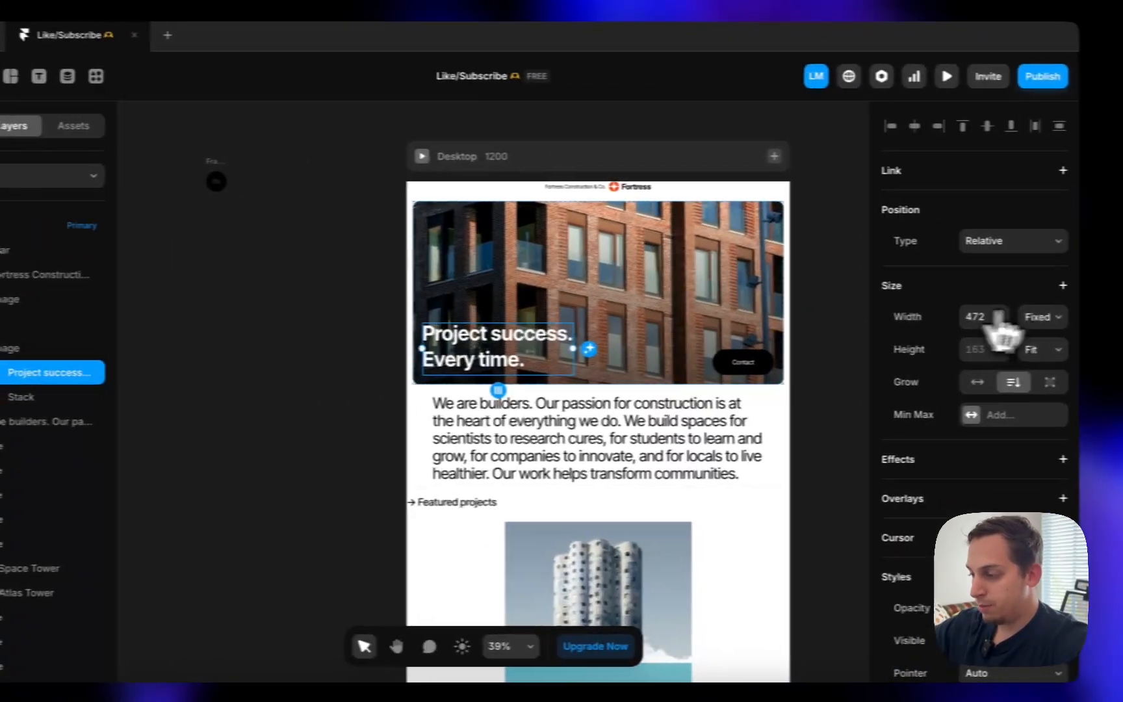
- Set the 'Project success. Every time.' headline width to Fill
click(1122, 314)
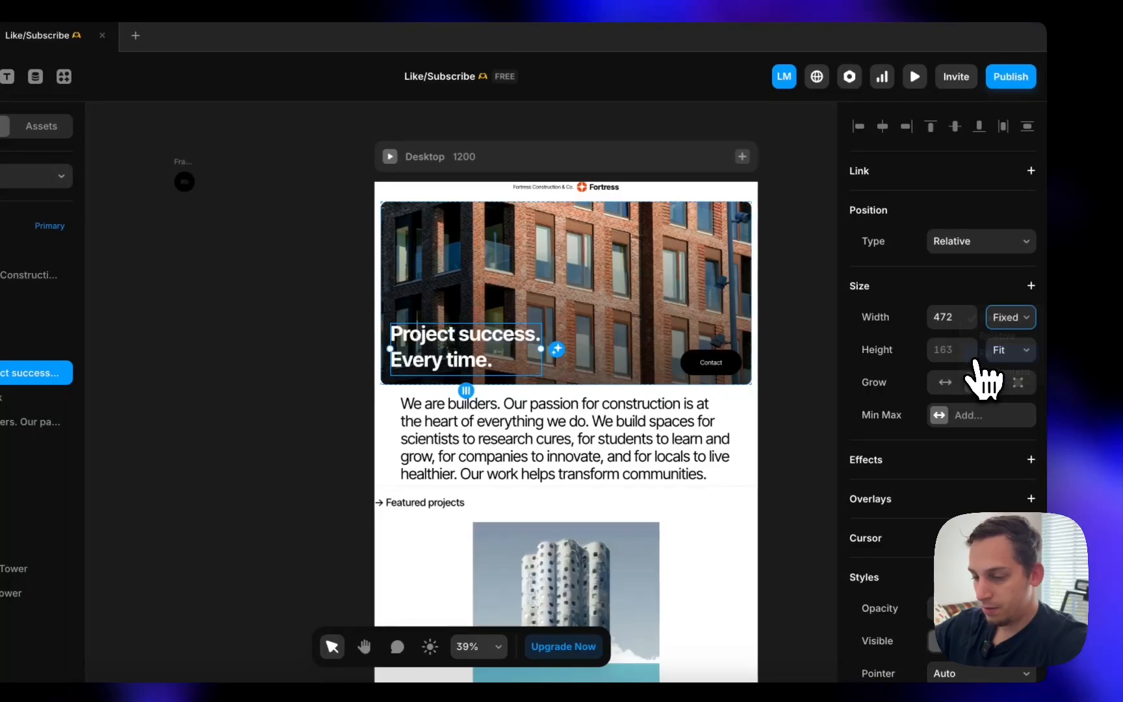
click(977, 361)
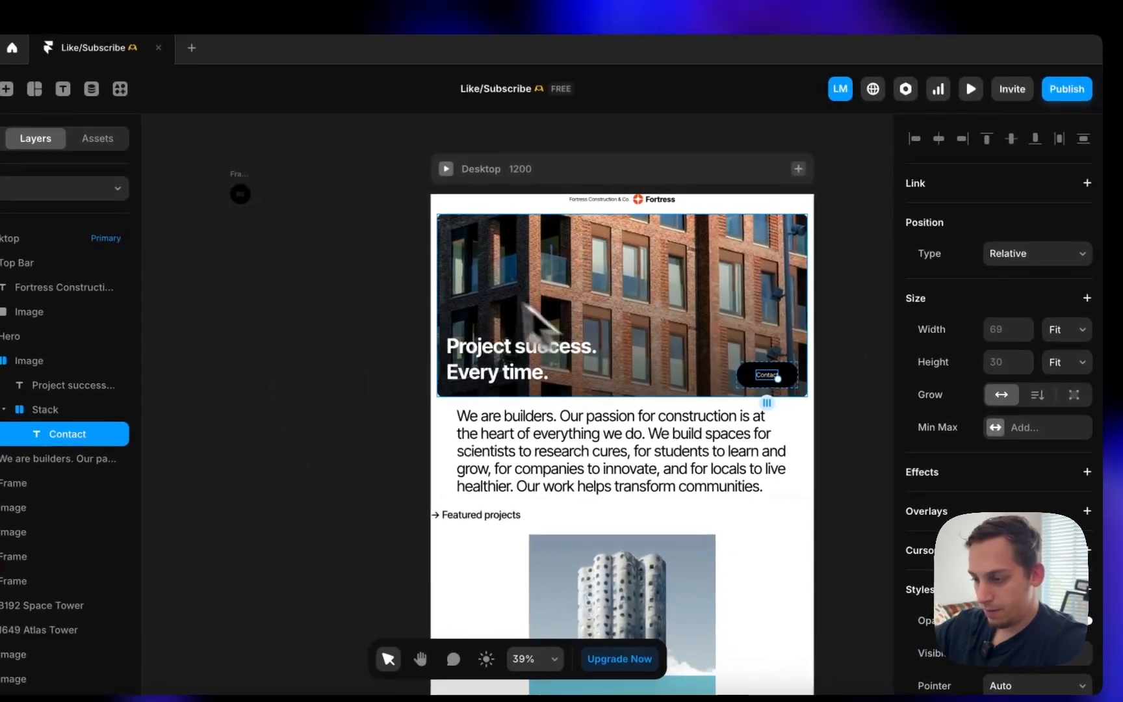
click(552, 214)
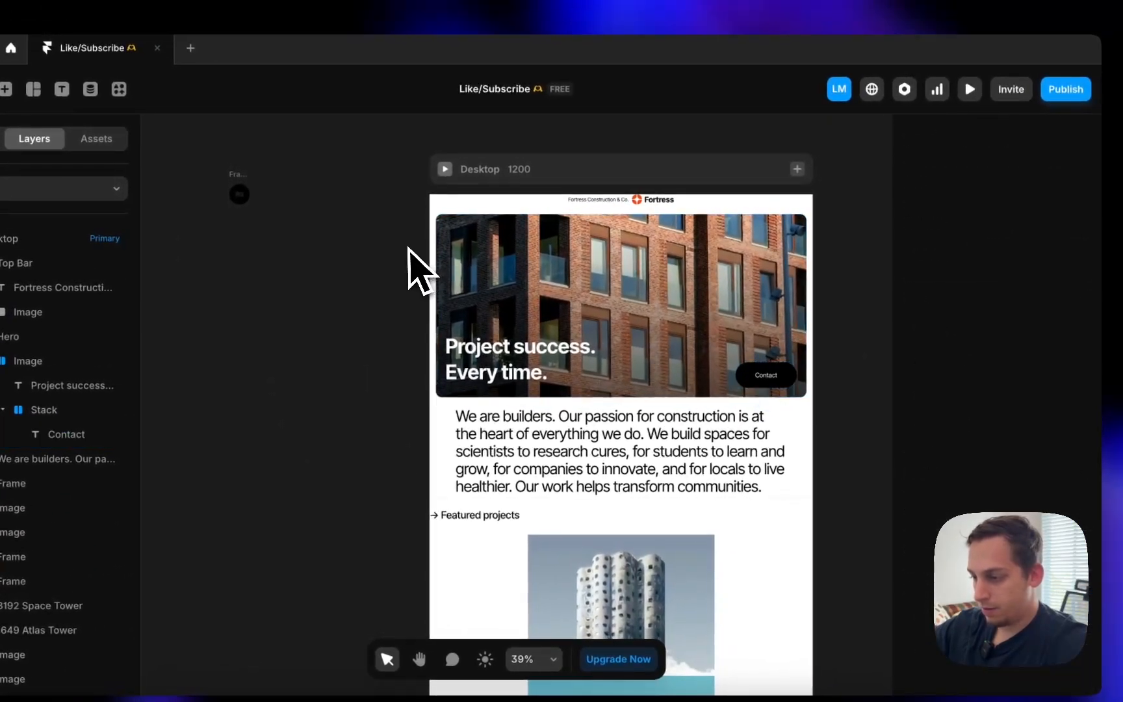
- Switch the Phone breakpoint's hero stack direction to vertical
scroll(419, 270, right, 10)
scroll(602, 300, right, 3)
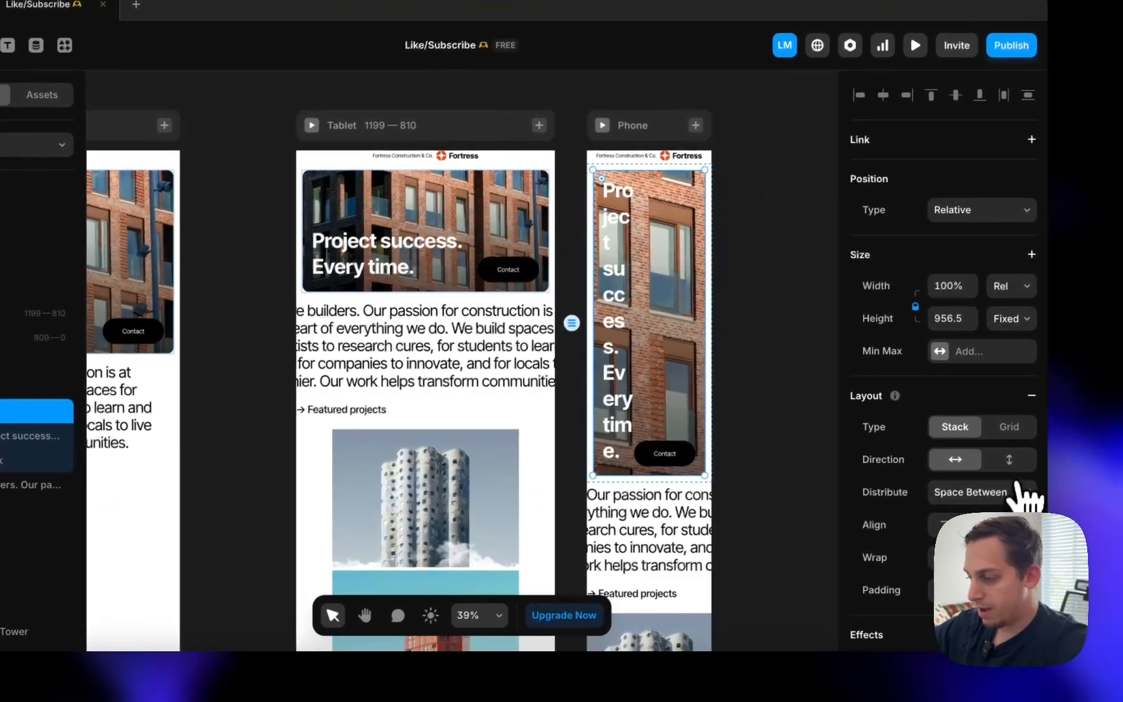
click(1065, 507)
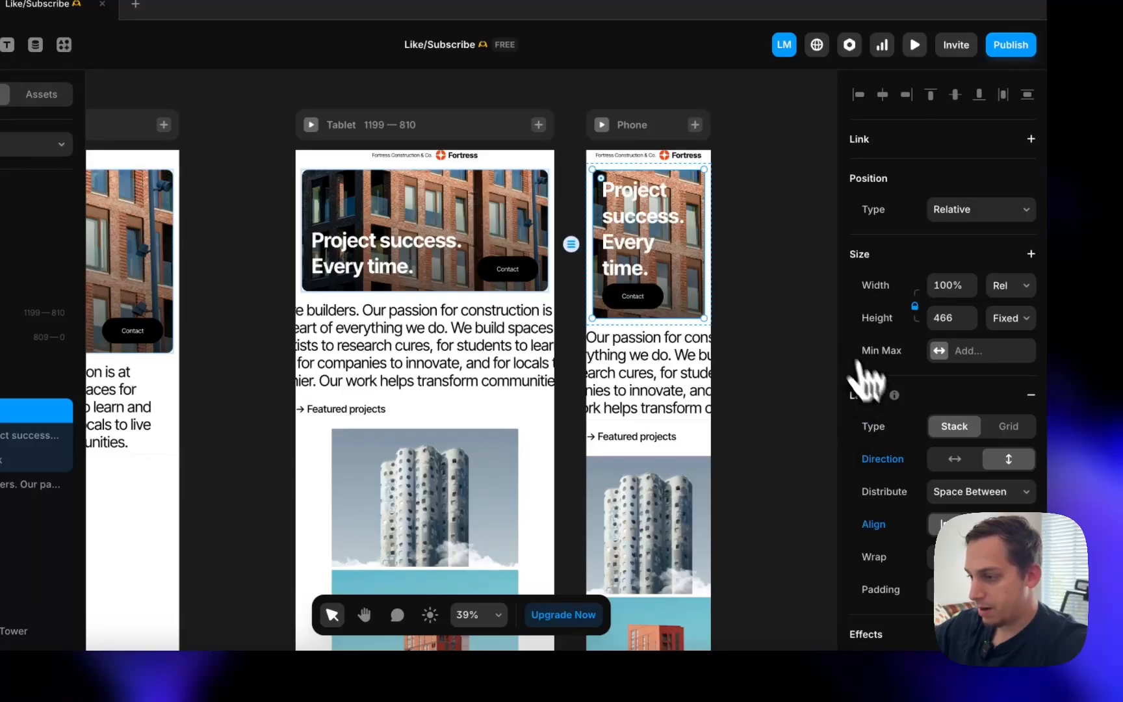
scroll(722, 426, left, 3)
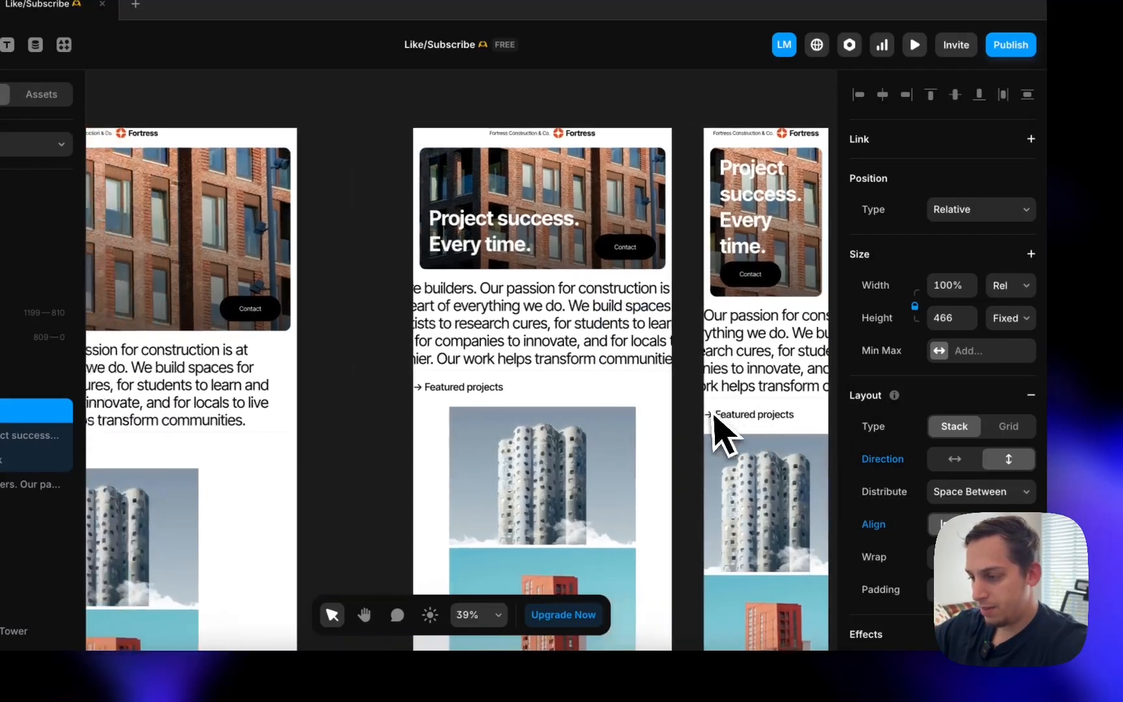
scroll(722, 431, down, 5)
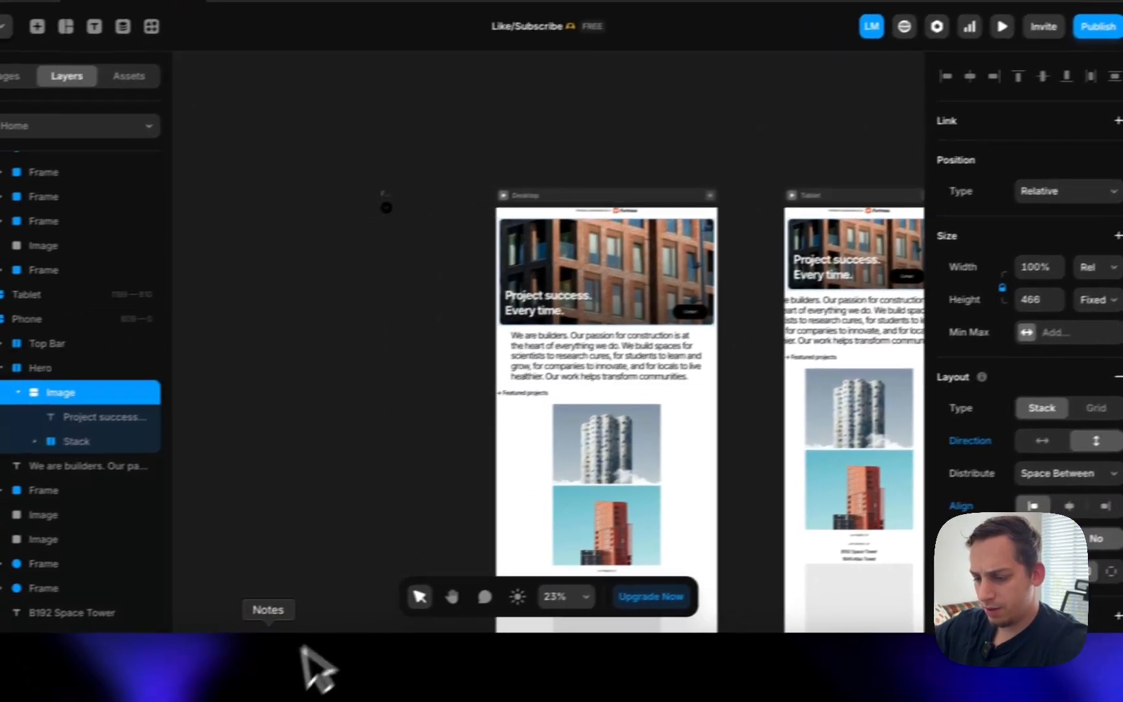
- Widen the Chrome window on the live Fortress site and scroll to the intro paragraph below the hero
click(281, 679)
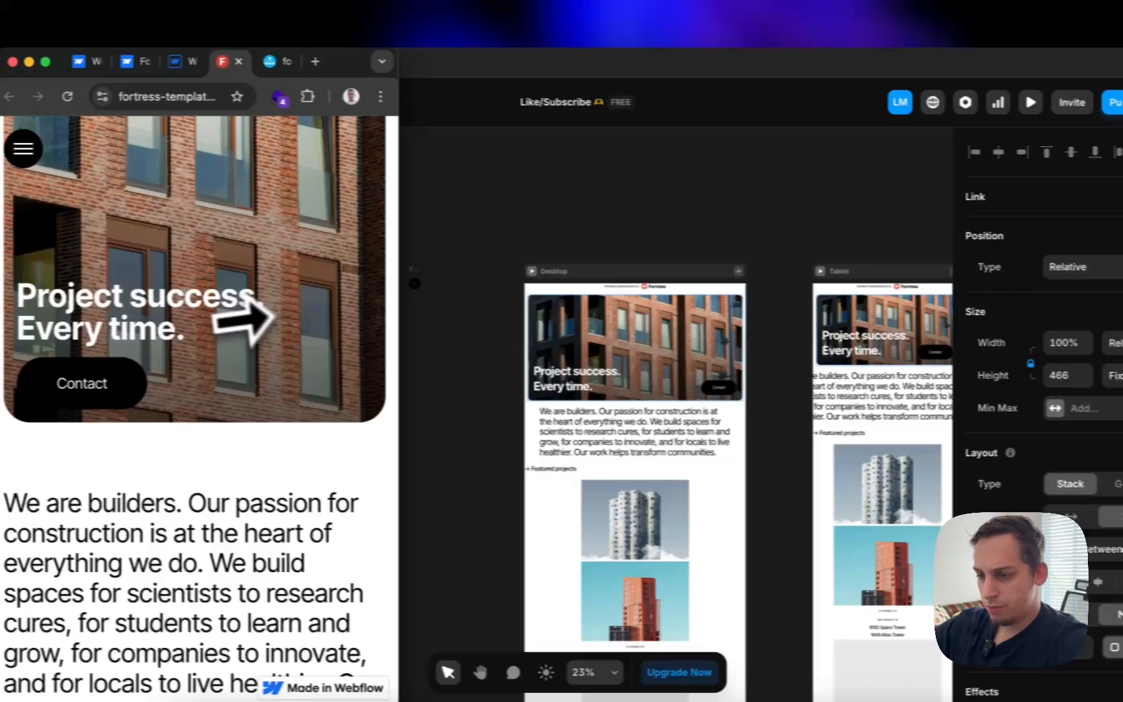
drag(244, 318, 1122, 283)
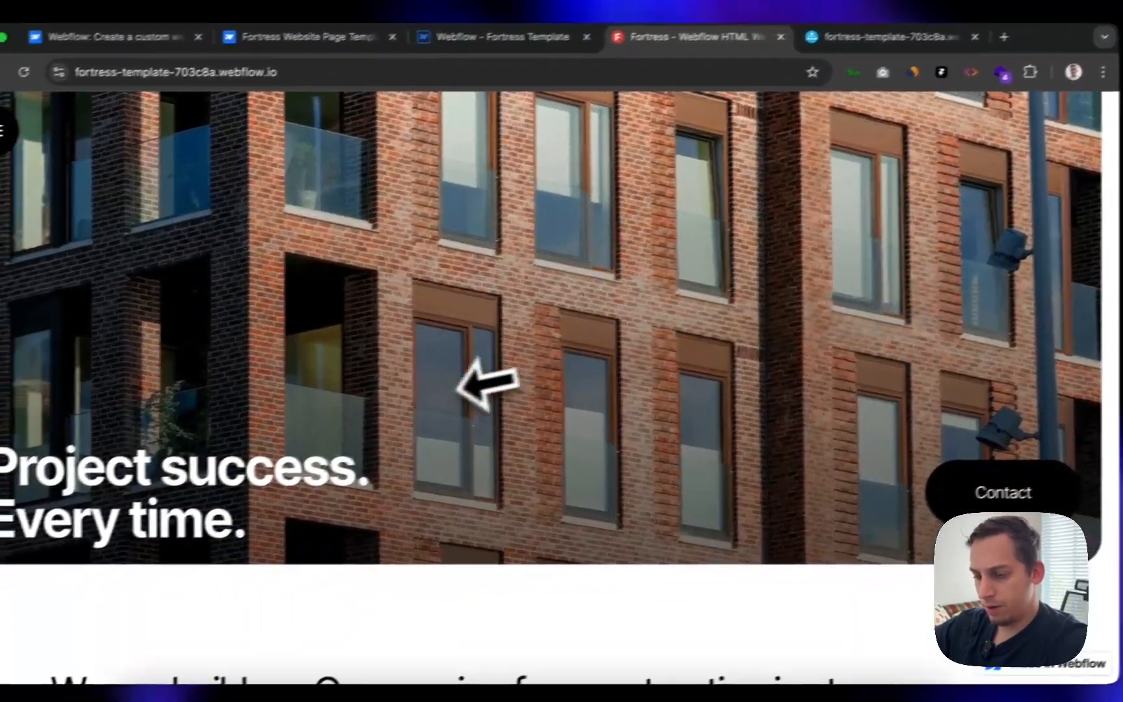
scroll(527, 378, down, 10)
scroll(530, 380, up, 3)
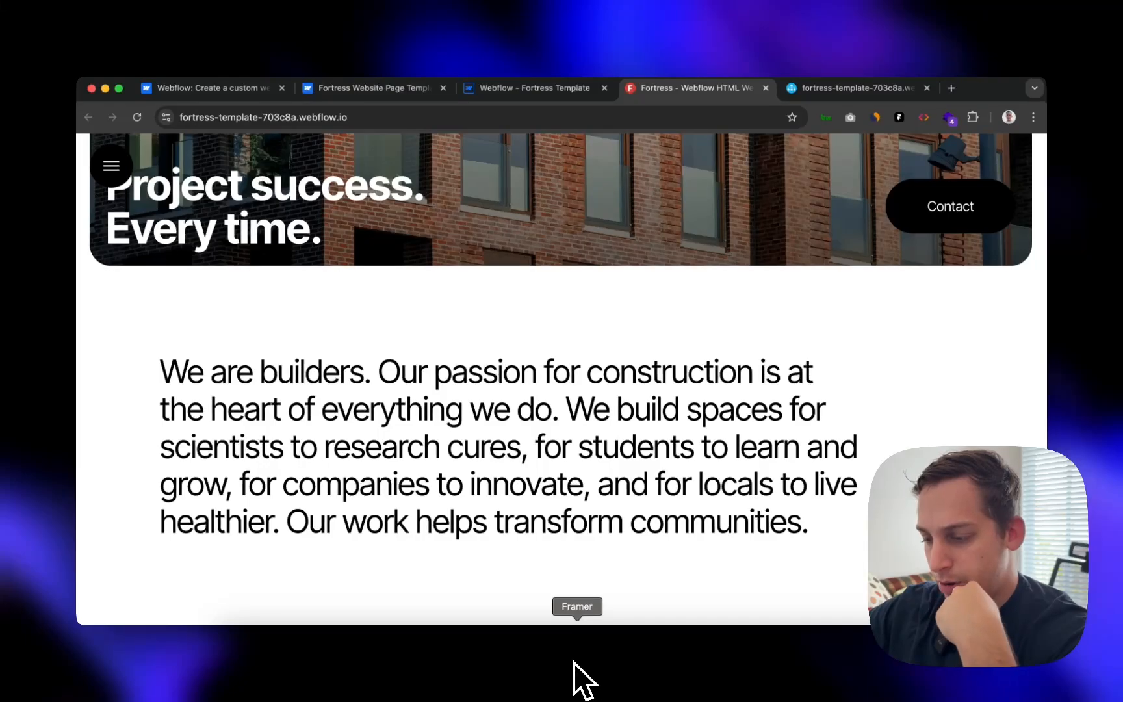
click(574, 666)
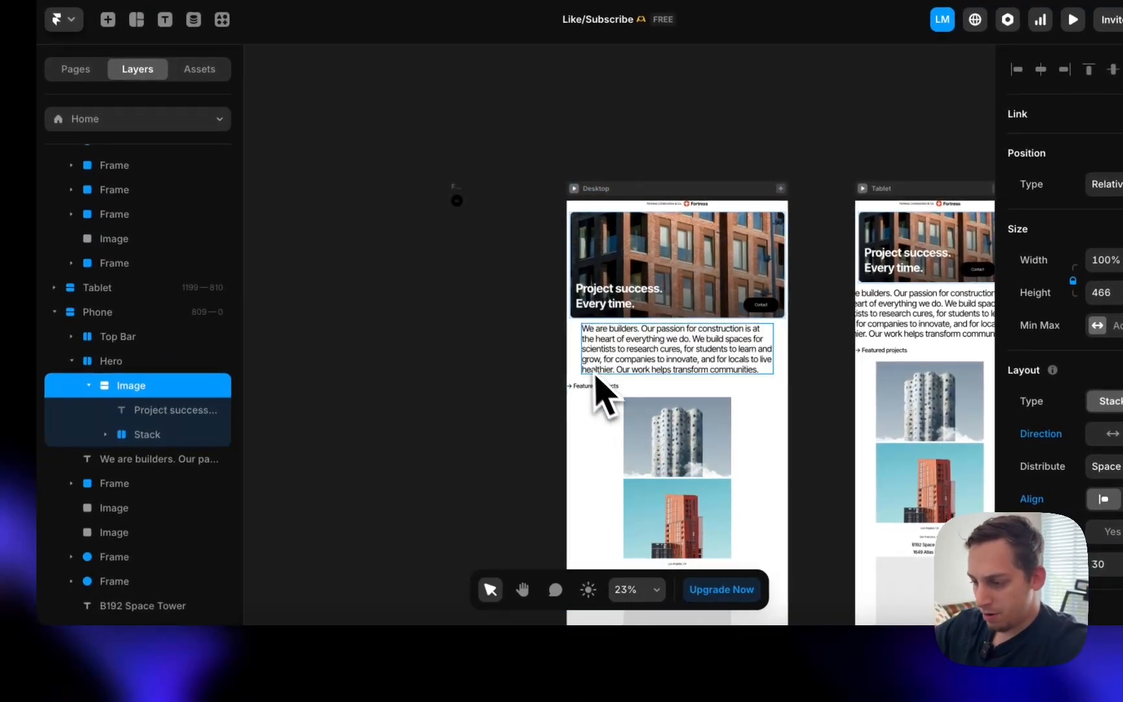
click(623, 356)
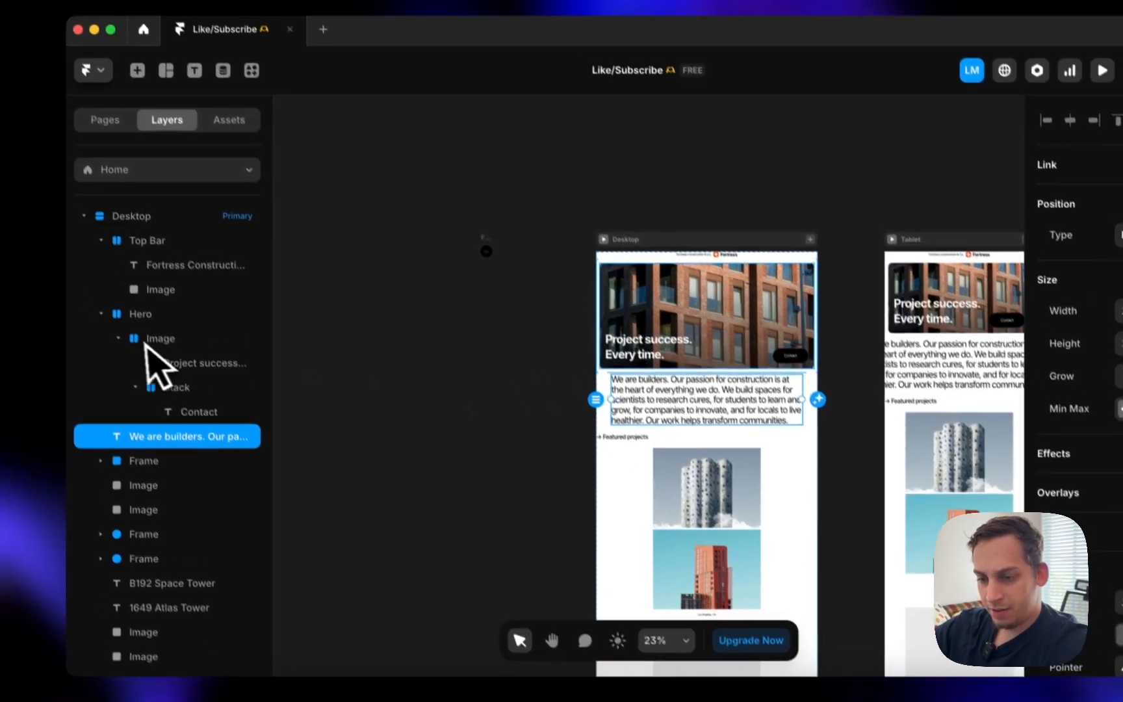
click(71, 263)
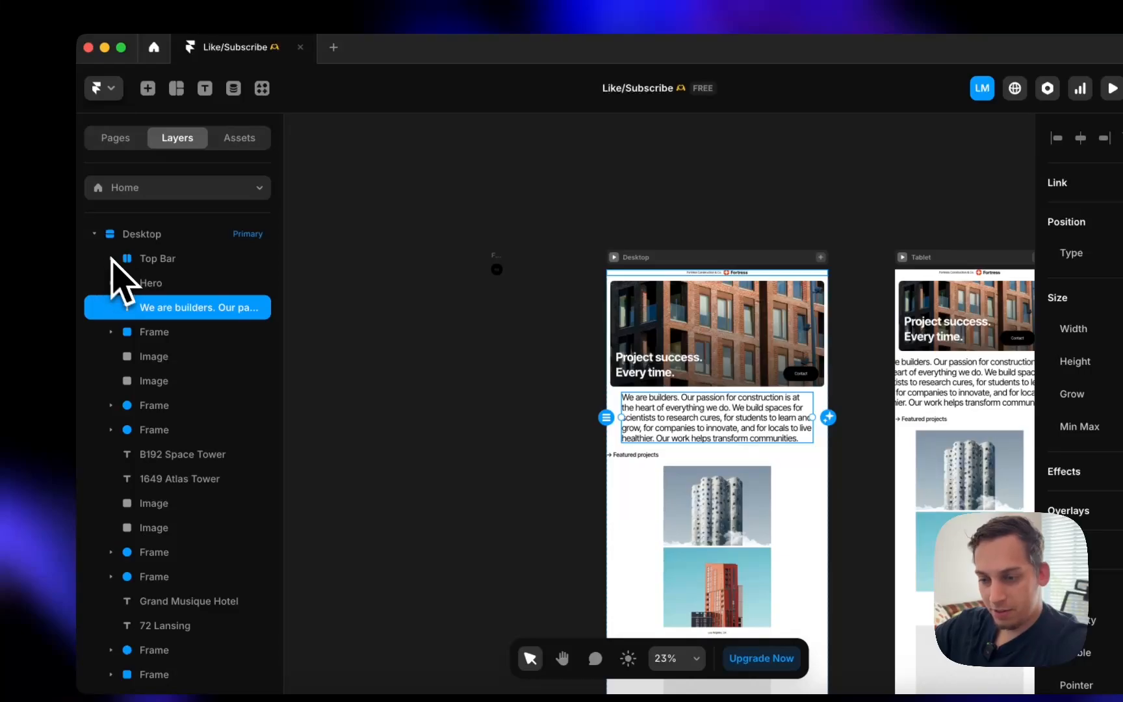
scroll(750, 327, right, 5)
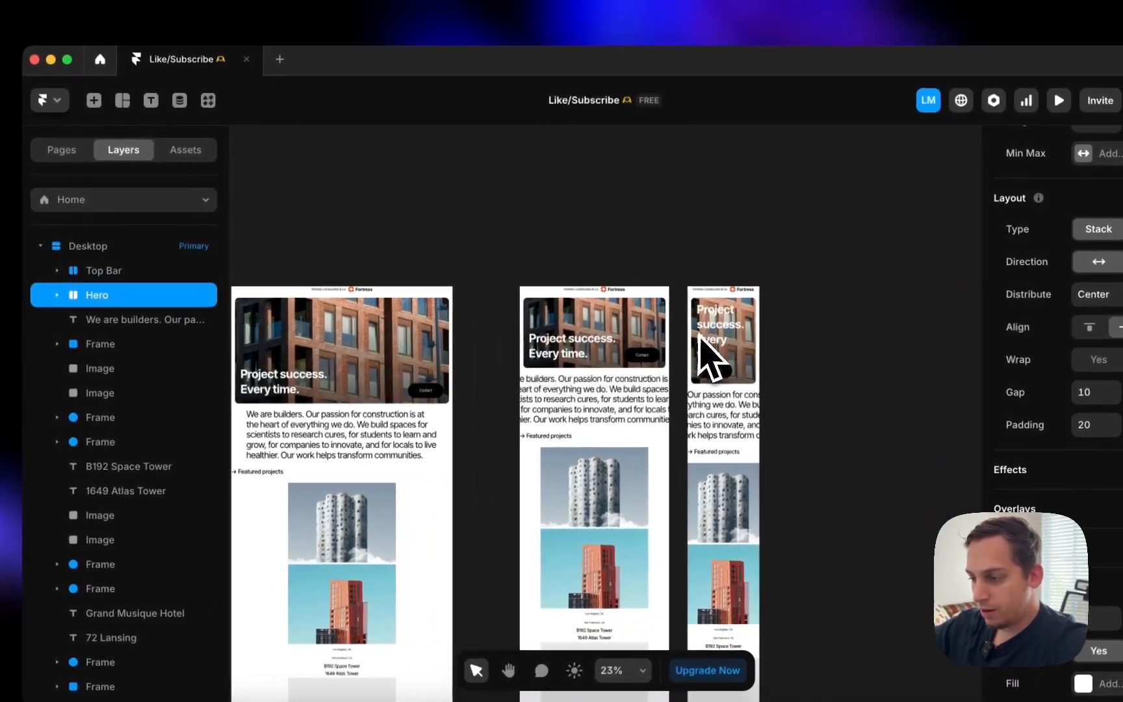
scroll(713, 314, left, 6)
scroll(701, 318, up, 5)
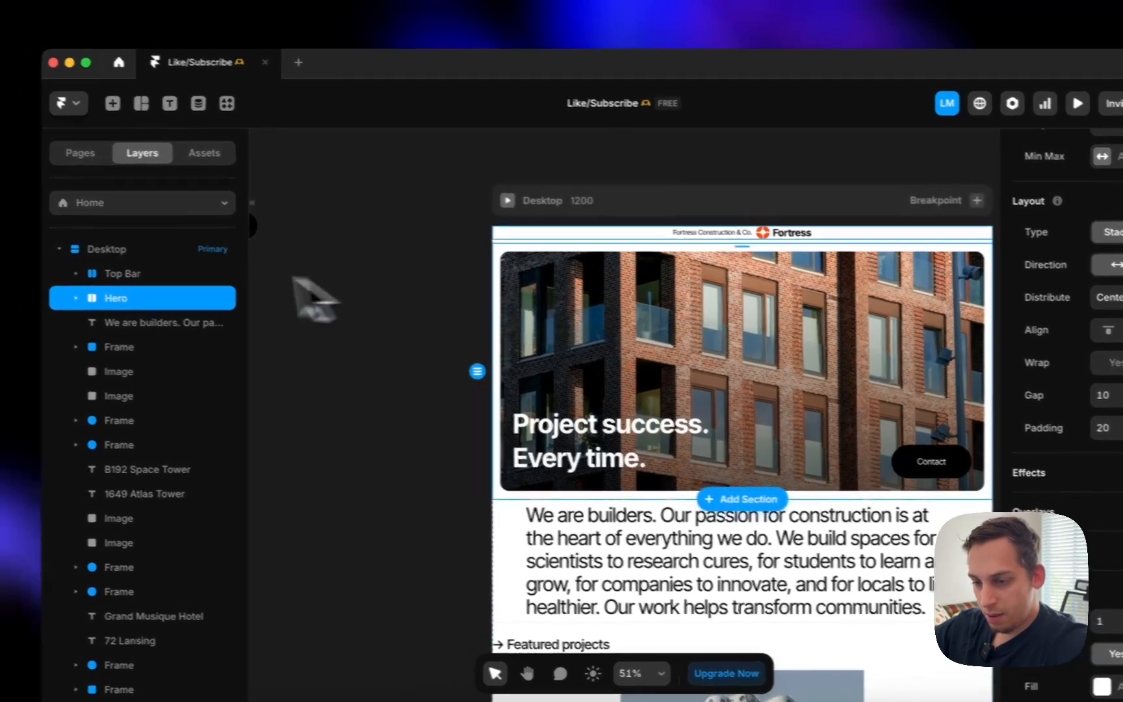
click(136, 273)
click(118, 296)
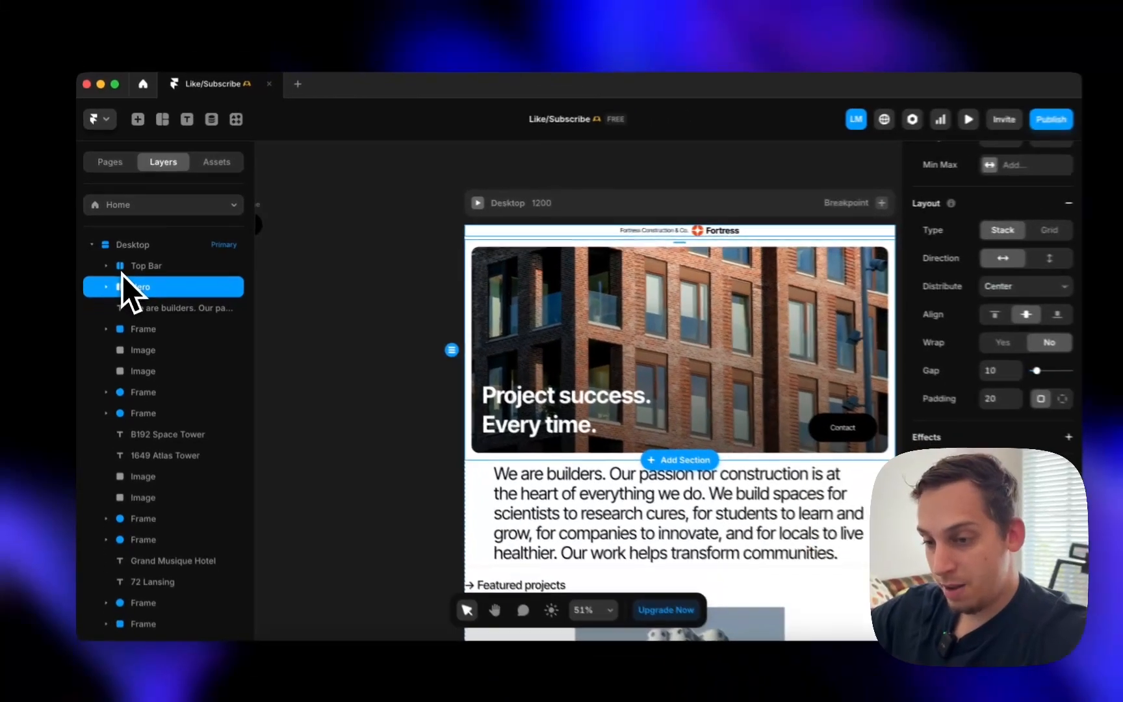
scroll(137, 396, down, 2)
scroll(126, 364, down, 10)
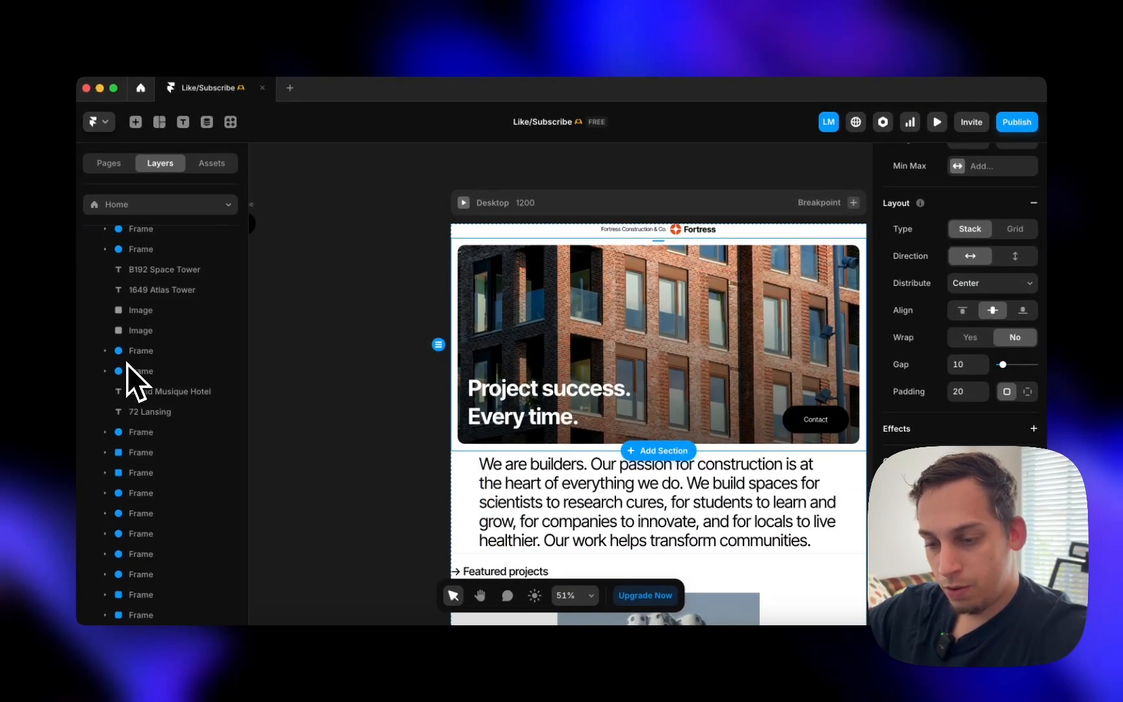
scroll(126, 364, up, 10)
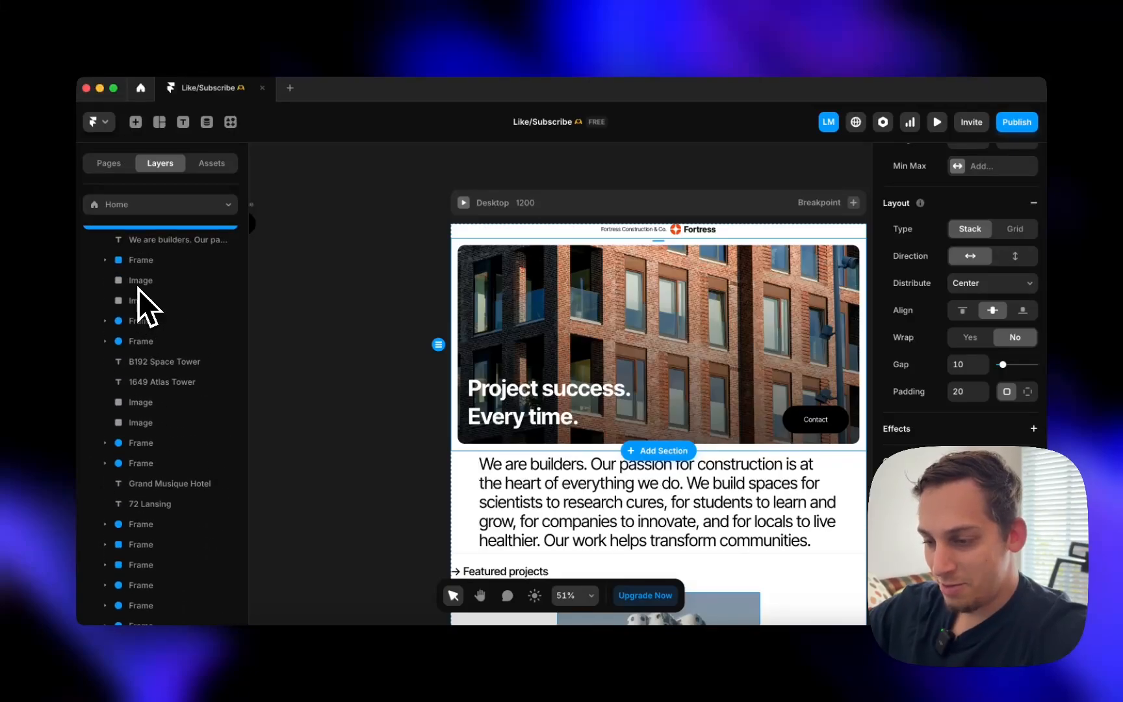
click(139, 260)
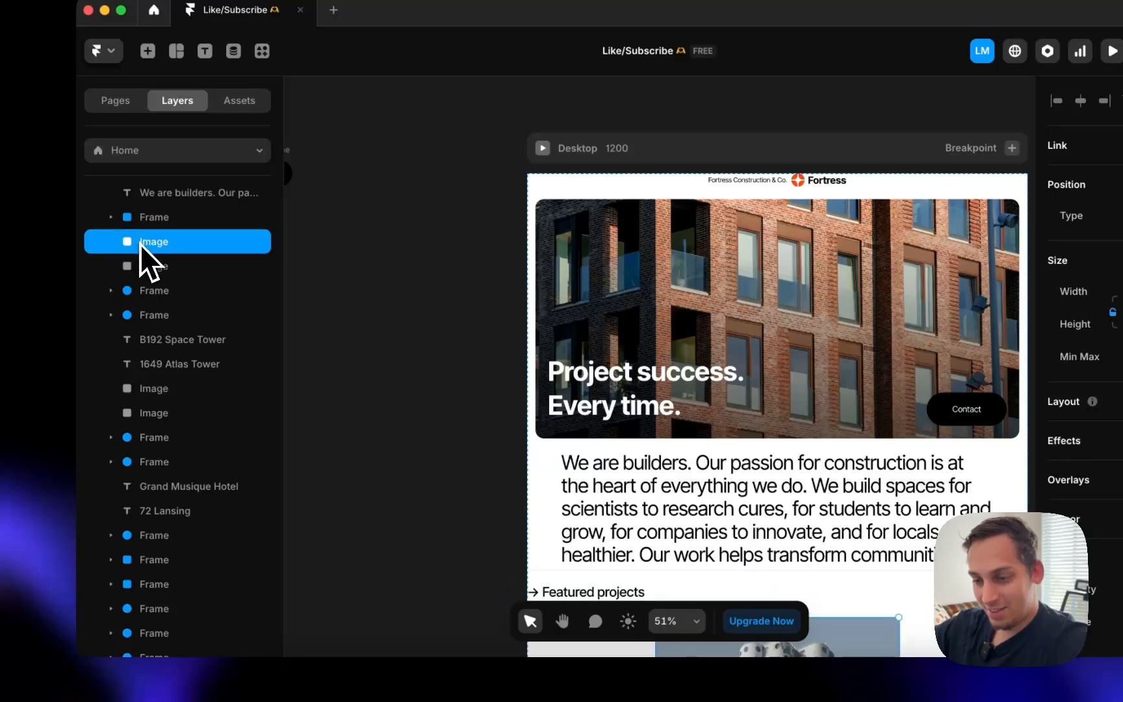
click(111, 291)
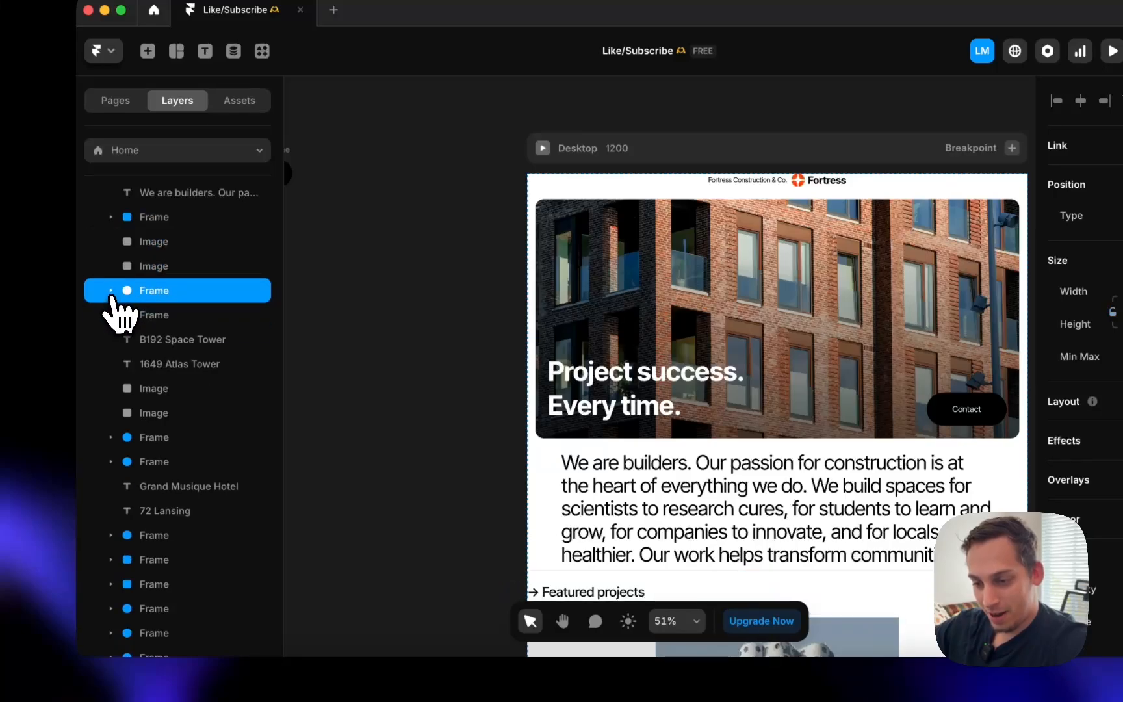
click(123, 324)
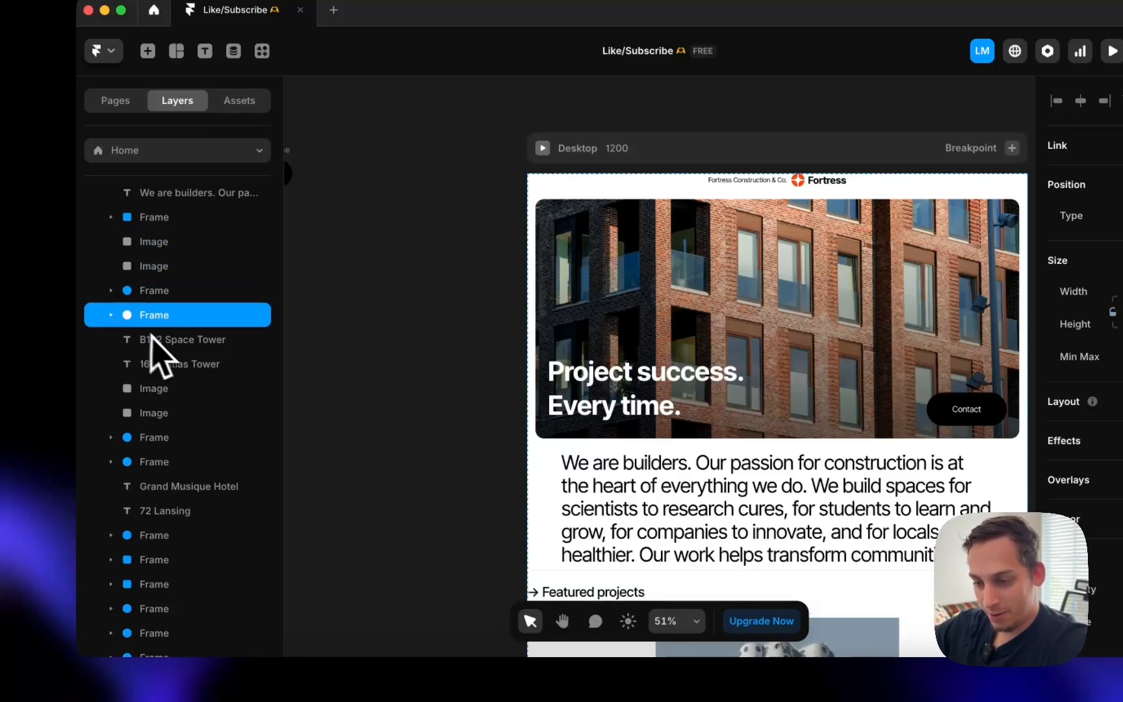
scroll(162, 357, up, 3)
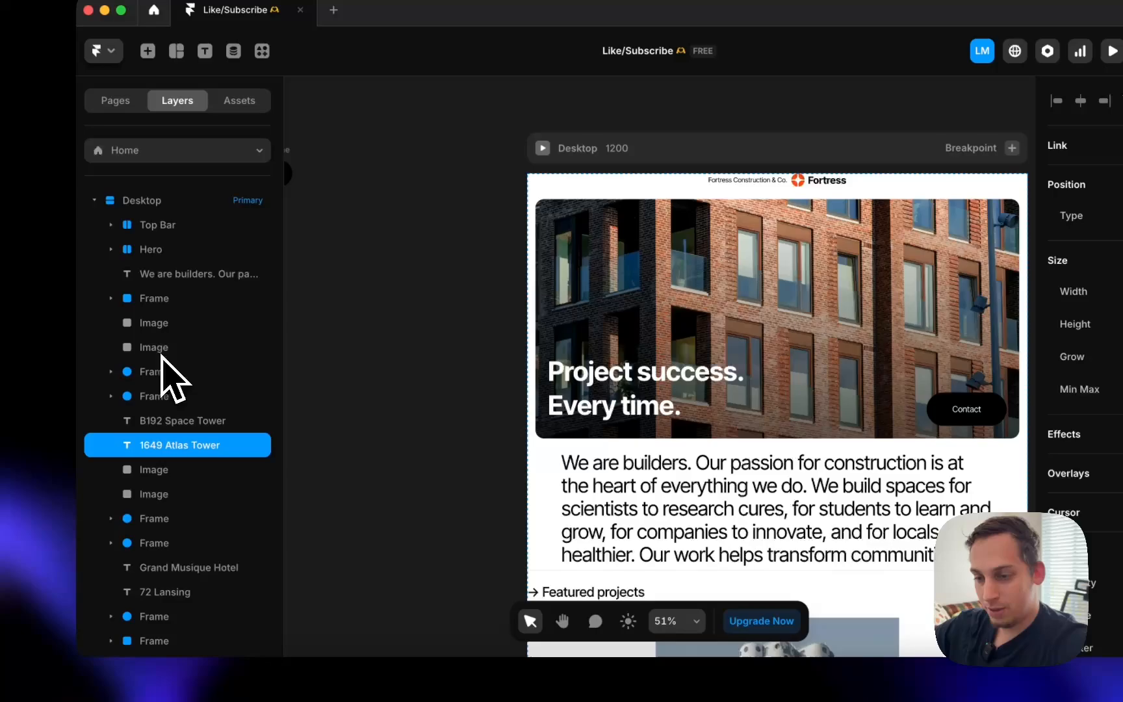
click(126, 251)
click(155, 254)
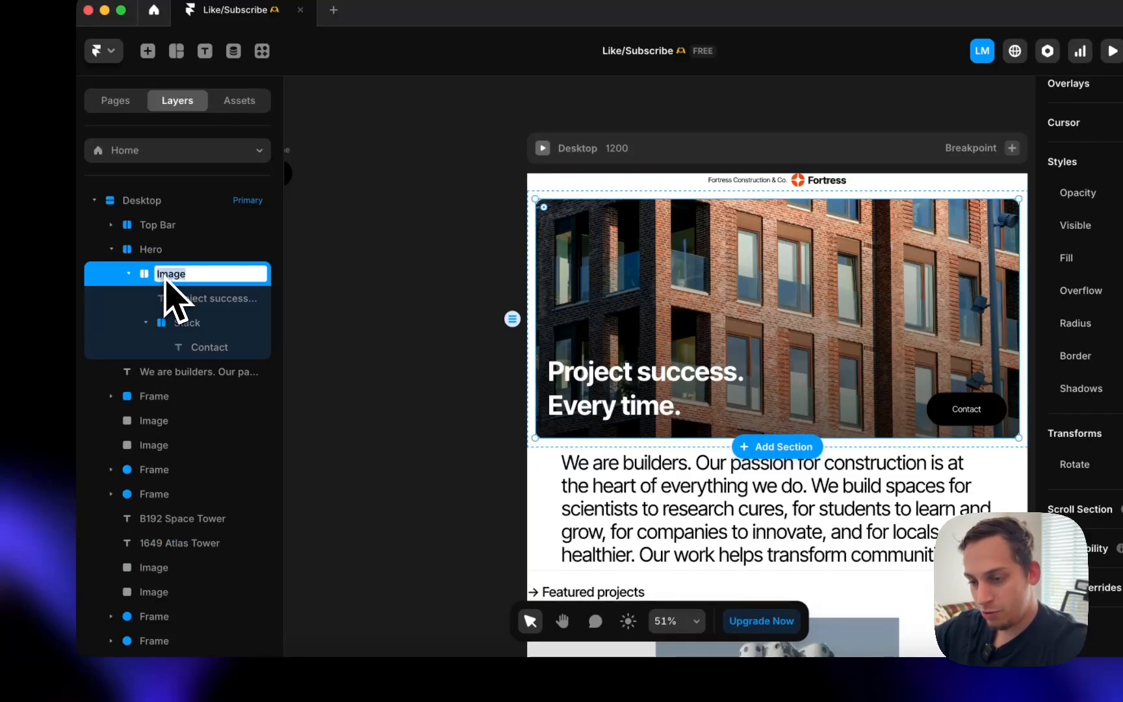
click(223, 306)
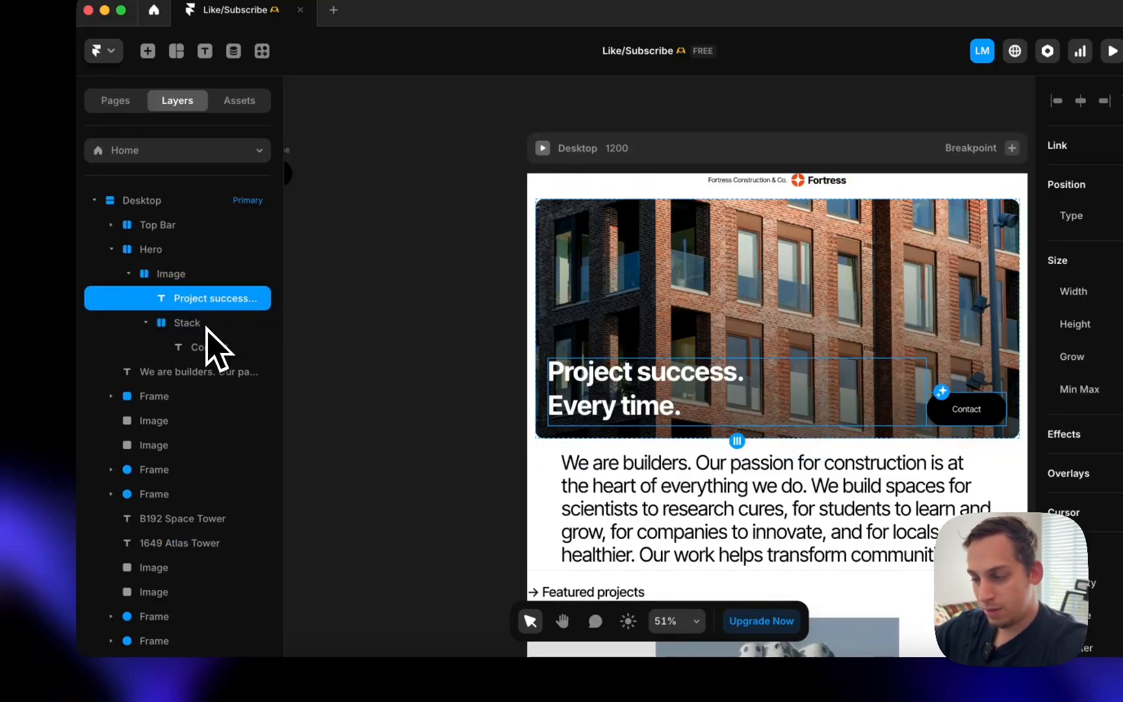
click(206, 325)
click(146, 323)
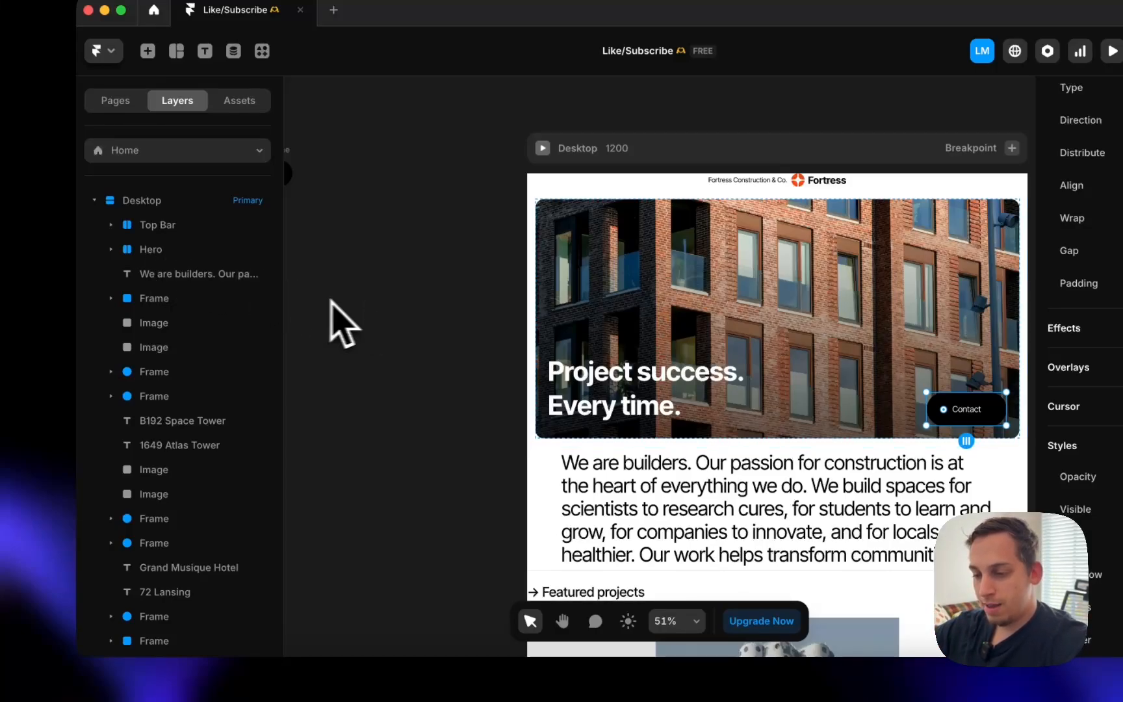
- Wrap the 'We are builders' paragraph in a new stack
scroll(494, 267, down, 4)
scroll(494, 266, right, 2)
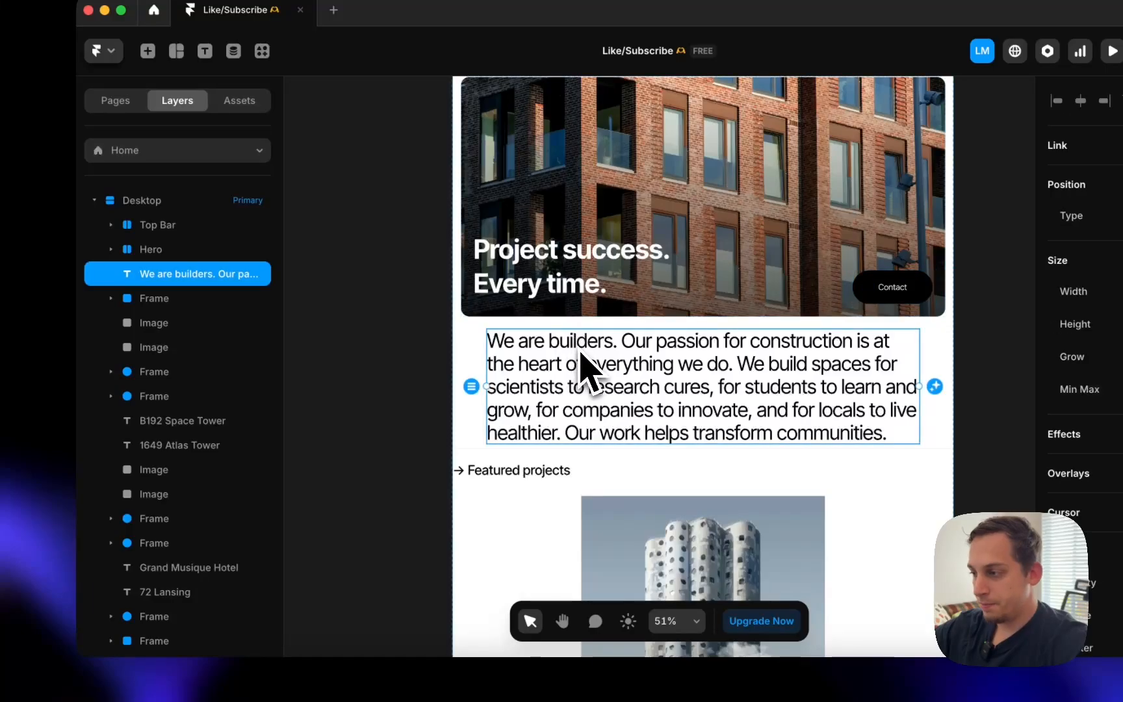
scroll(581, 354, down, 3)
scroll(580, 354, left, 3)
right_click(240, 277)
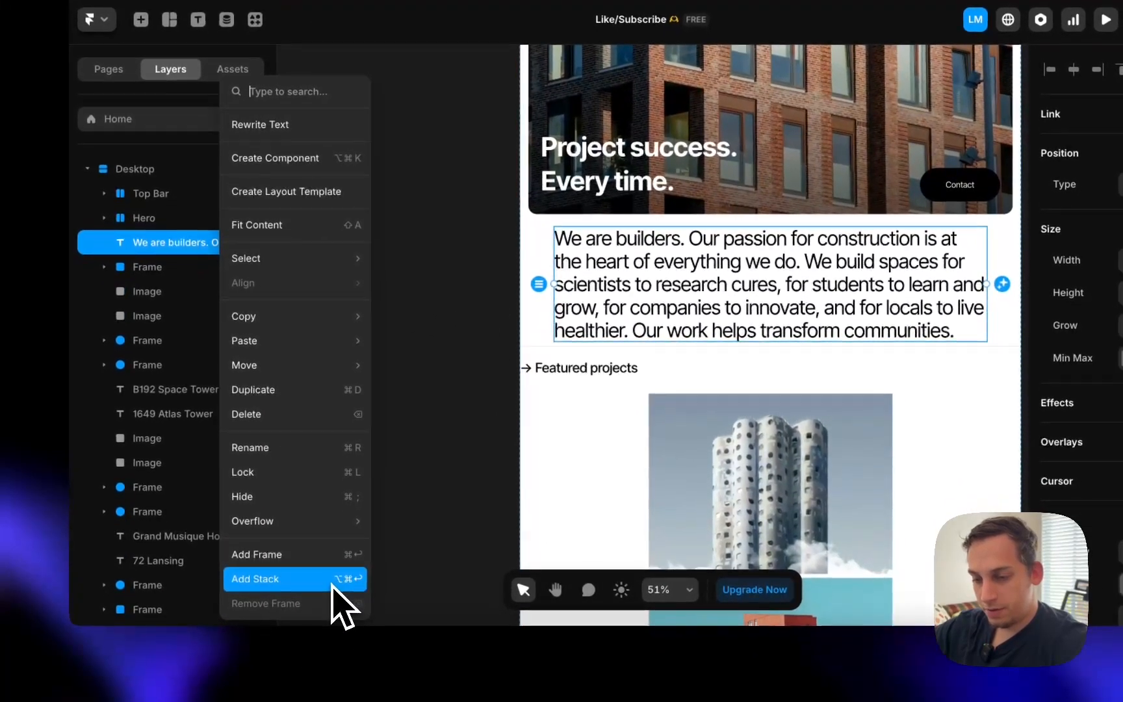
click(332, 581)
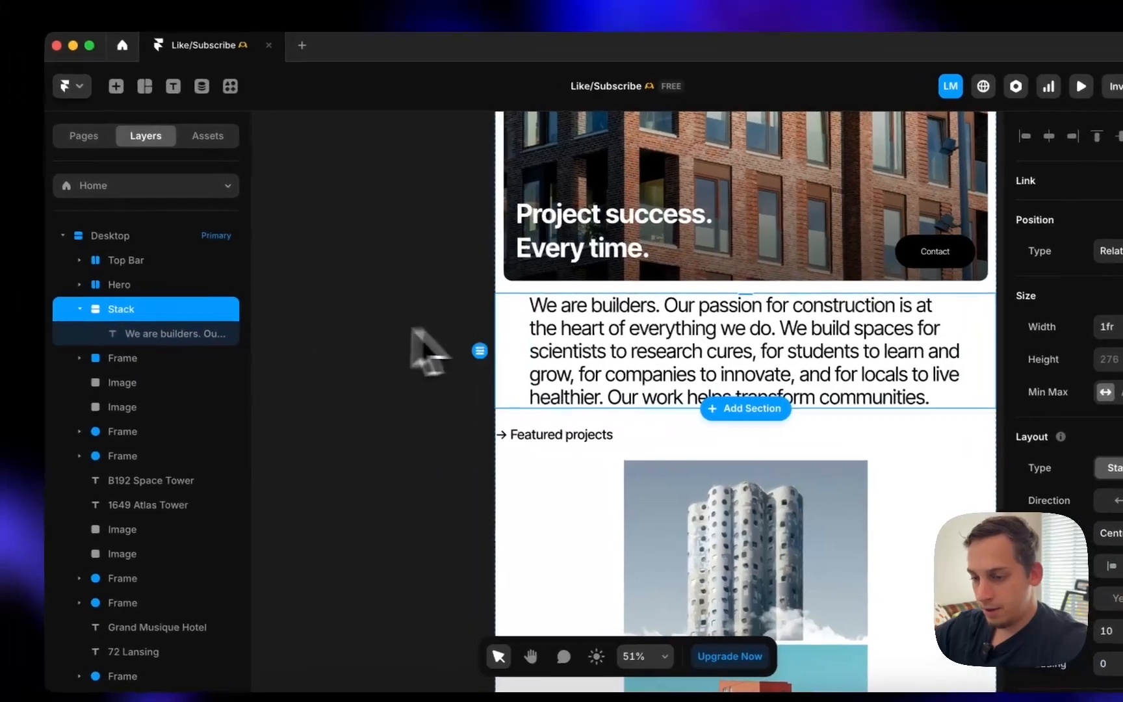
- Set the paragraph width to Fill and add about 30 padding around it
click(182, 321)
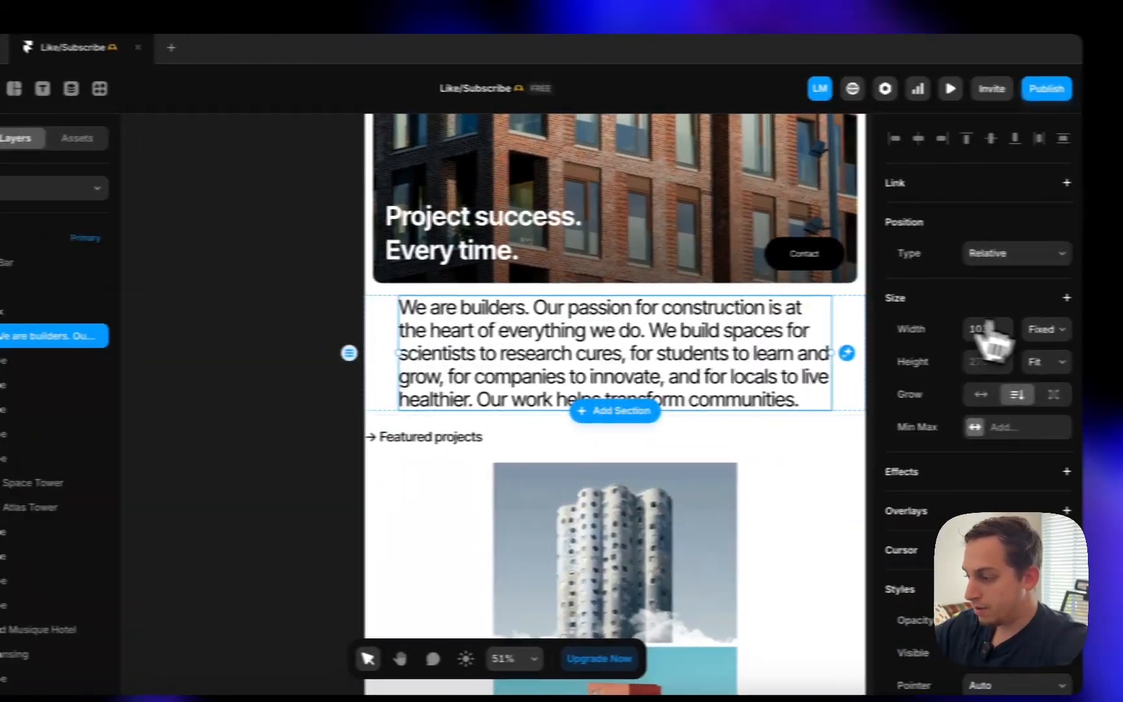
click(1043, 329)
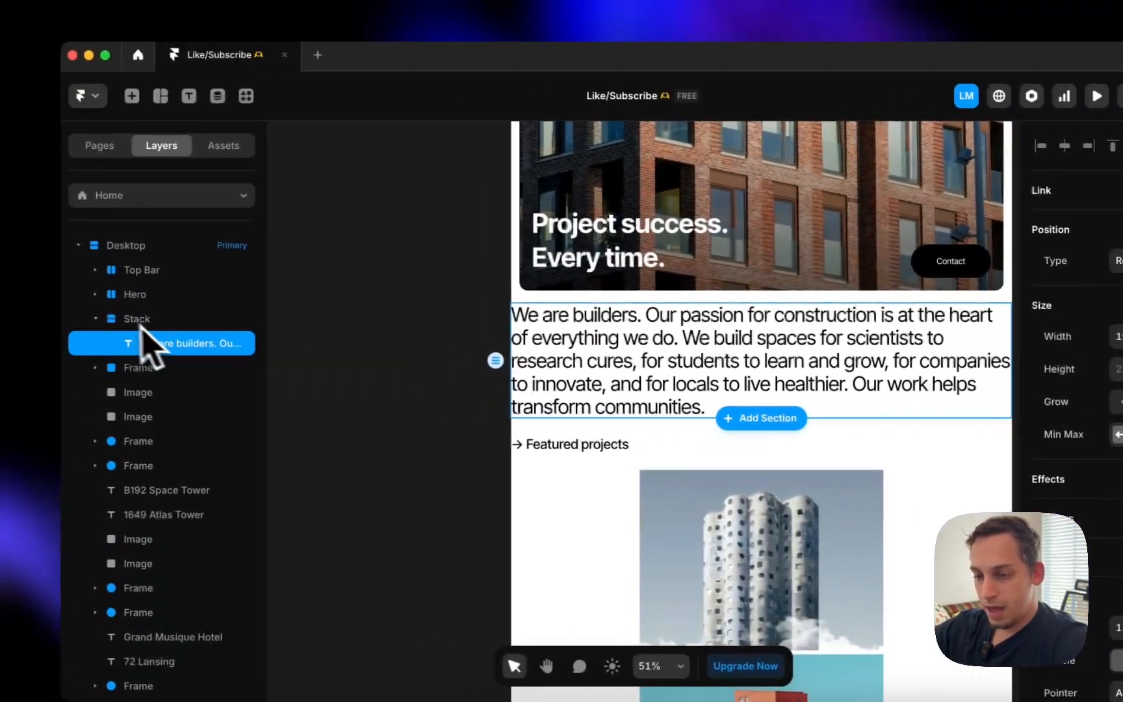
click(36, 311)
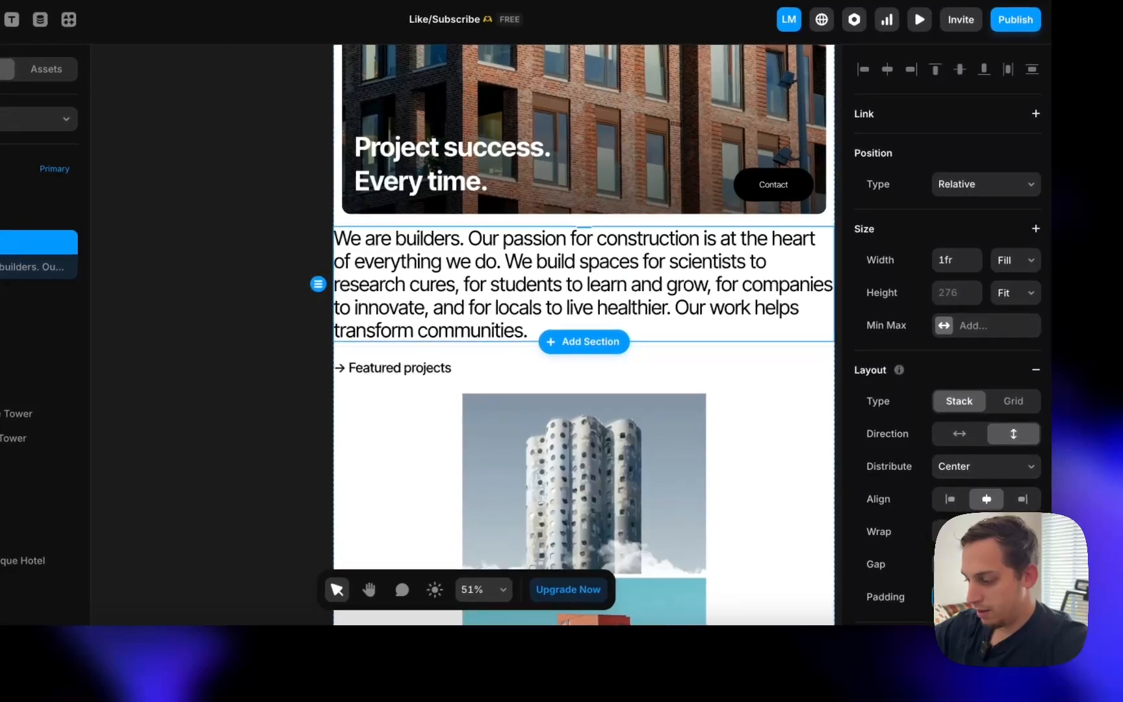
key(shift+Up)
key(shift+Up)
key(shift+Up)
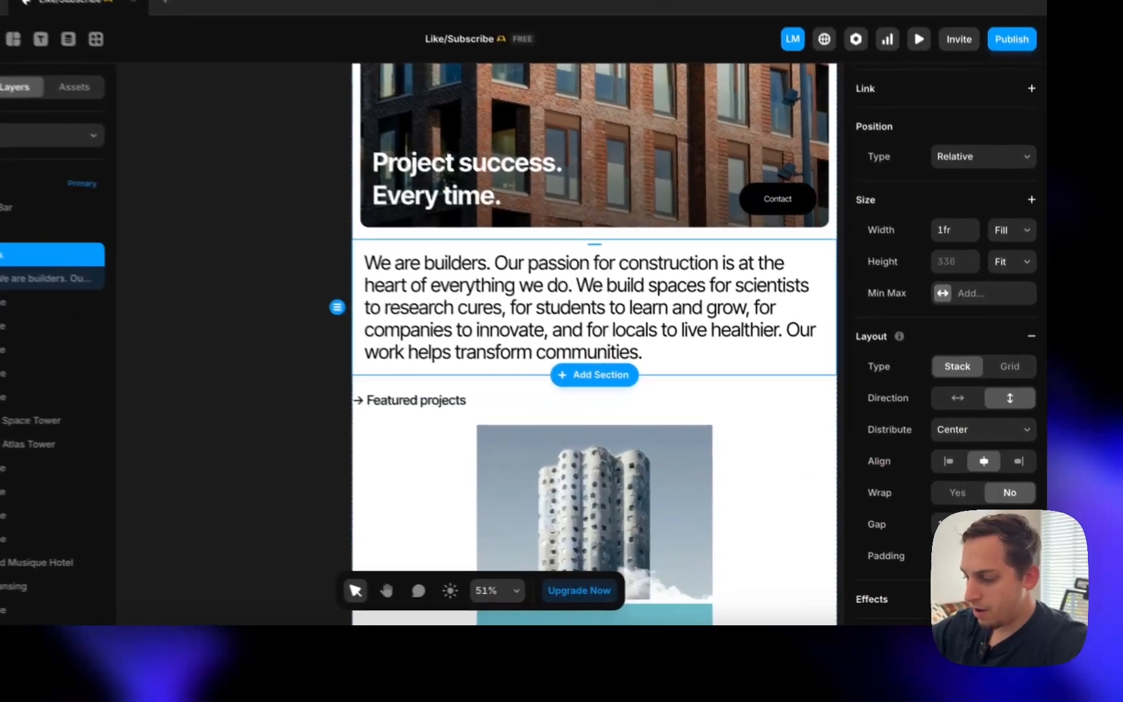
key(Return)
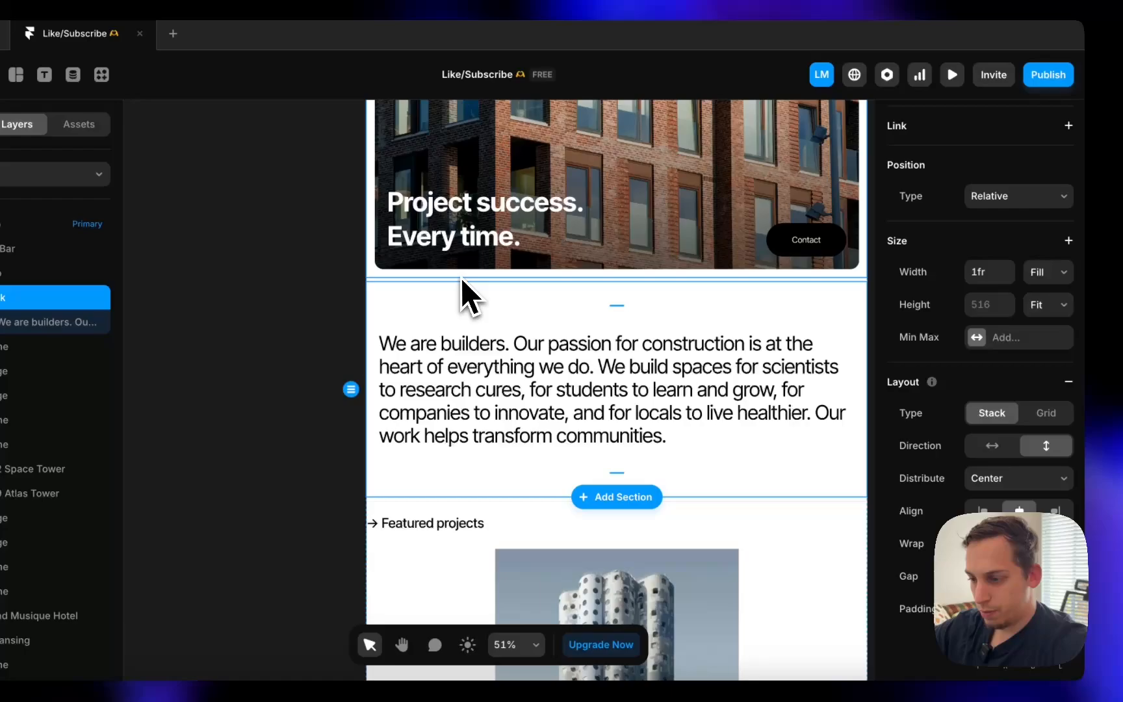
- Set the Desktop page frame's gap between sections to 0
click(424, 216)
scroll(424, 216, up, 1)
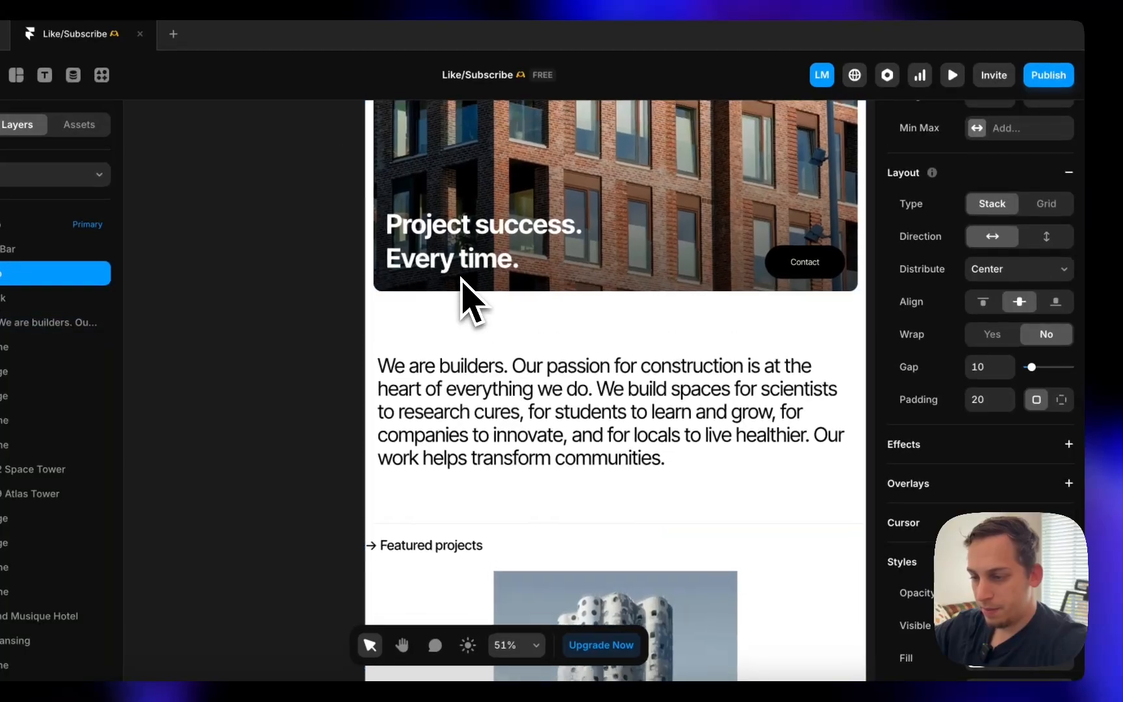
scroll(461, 280, up, 1)
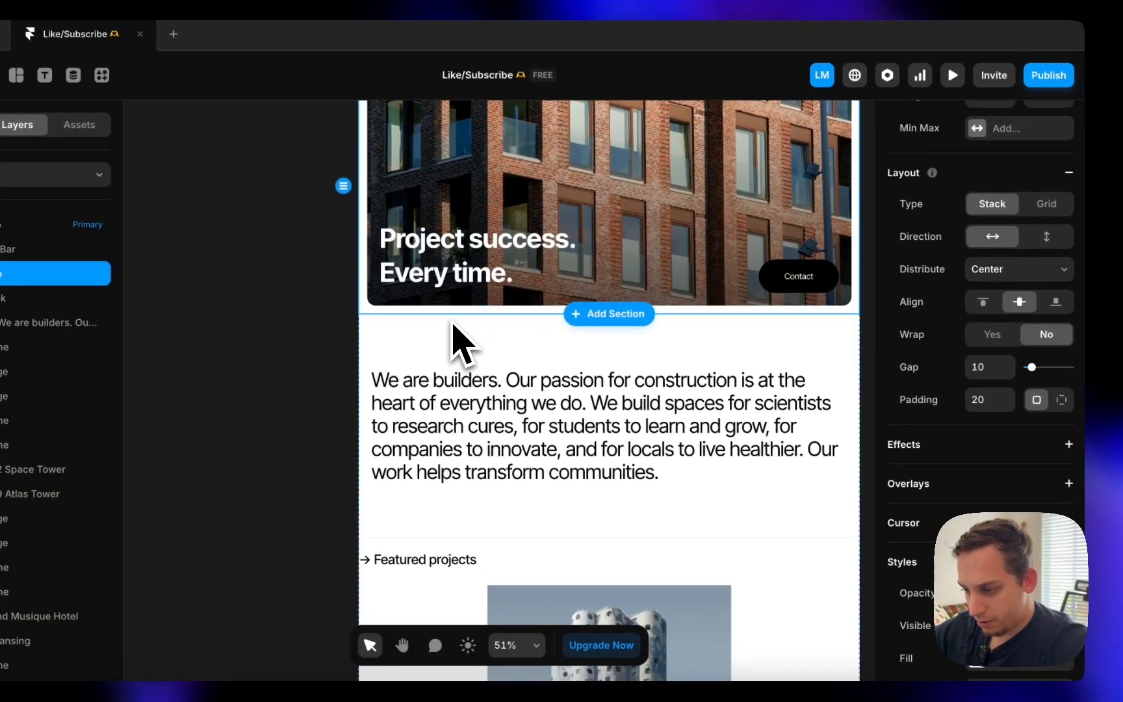
scroll(458, 322, up, 5)
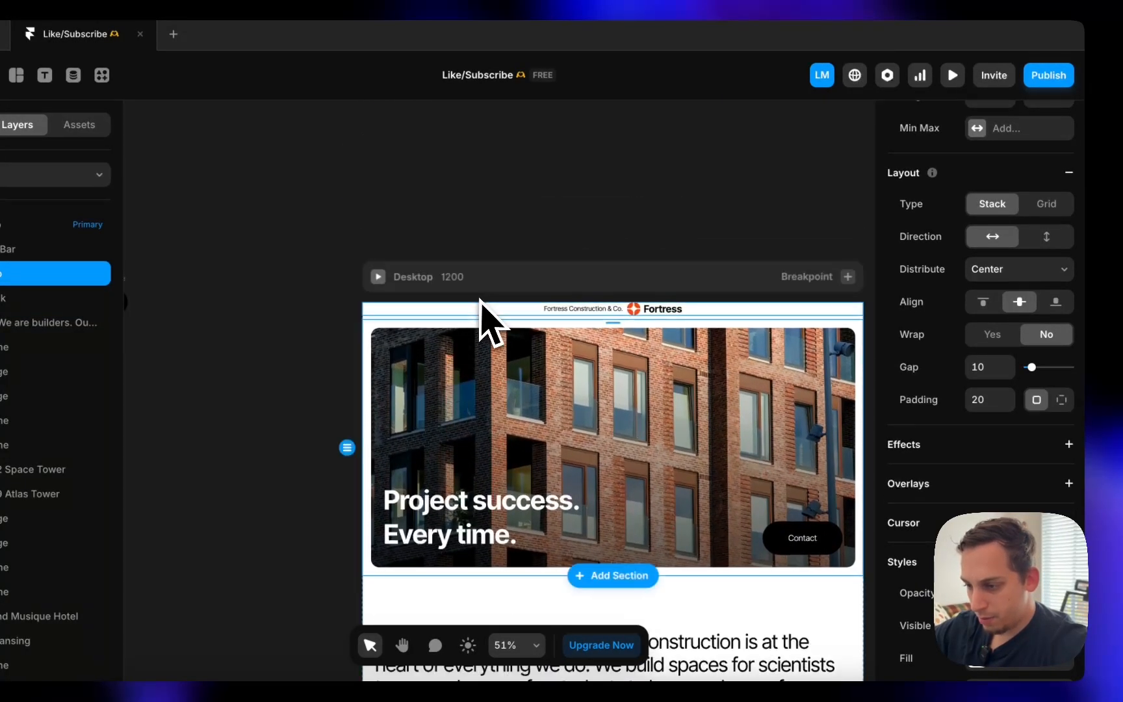
click(486, 281)
click(956, 544)
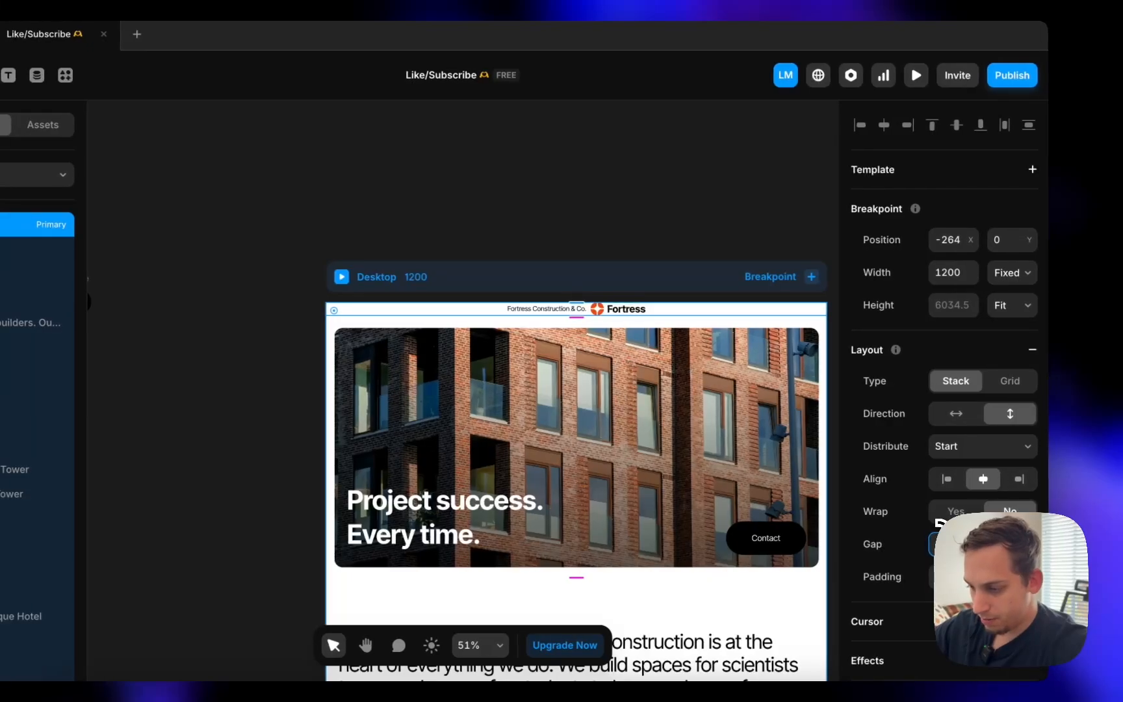
text(0)
key(Return)
- Check the body paragraph on the Desktop, Tablet and Phone breakpoints
scroll(638, 189, down, 6)
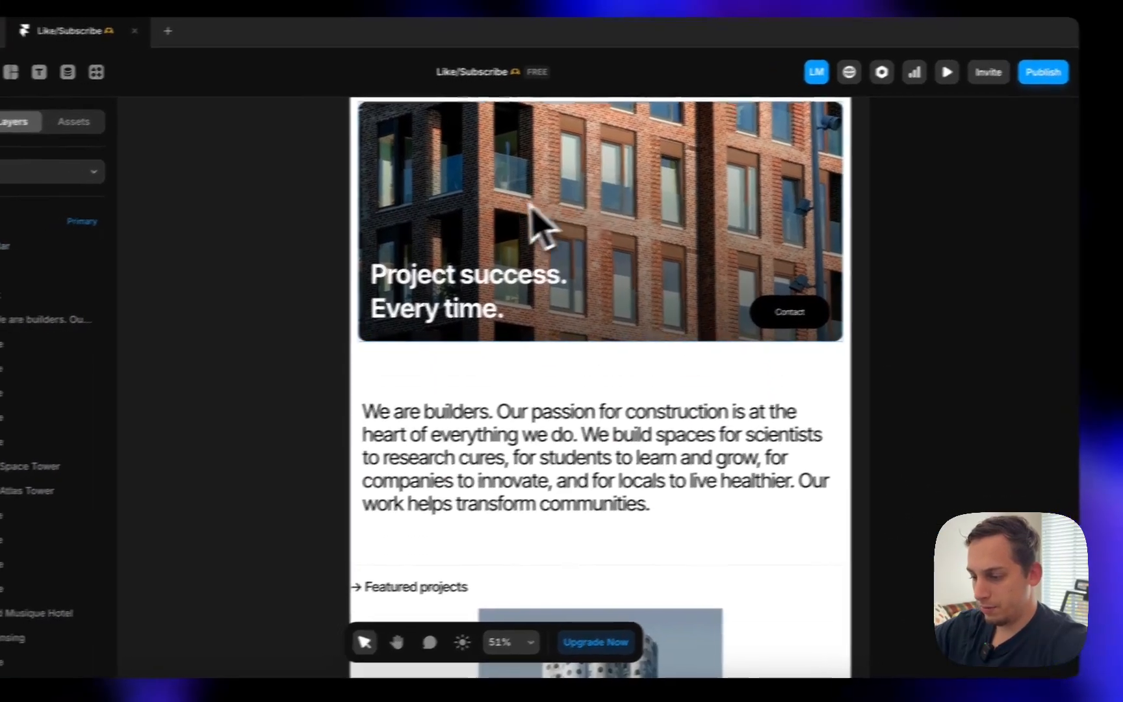
scroll(535, 234, down, 5)
click(517, 335)
scroll(527, 354, right, 5)
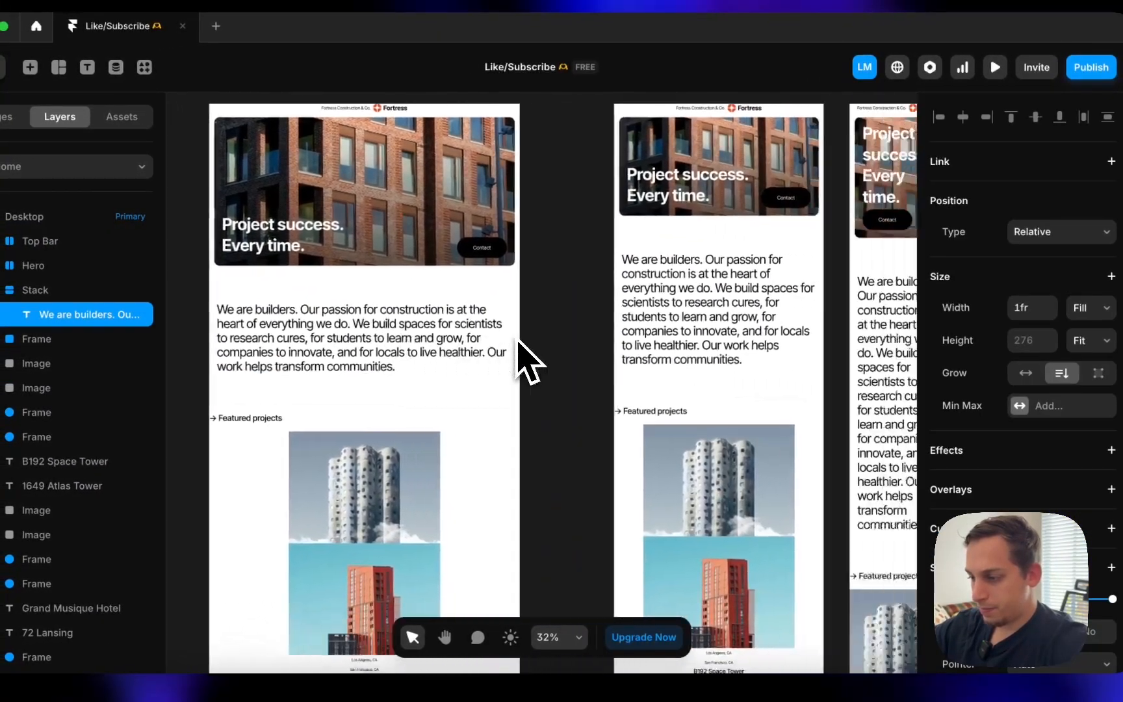
click(646, 330)
click(820, 377)
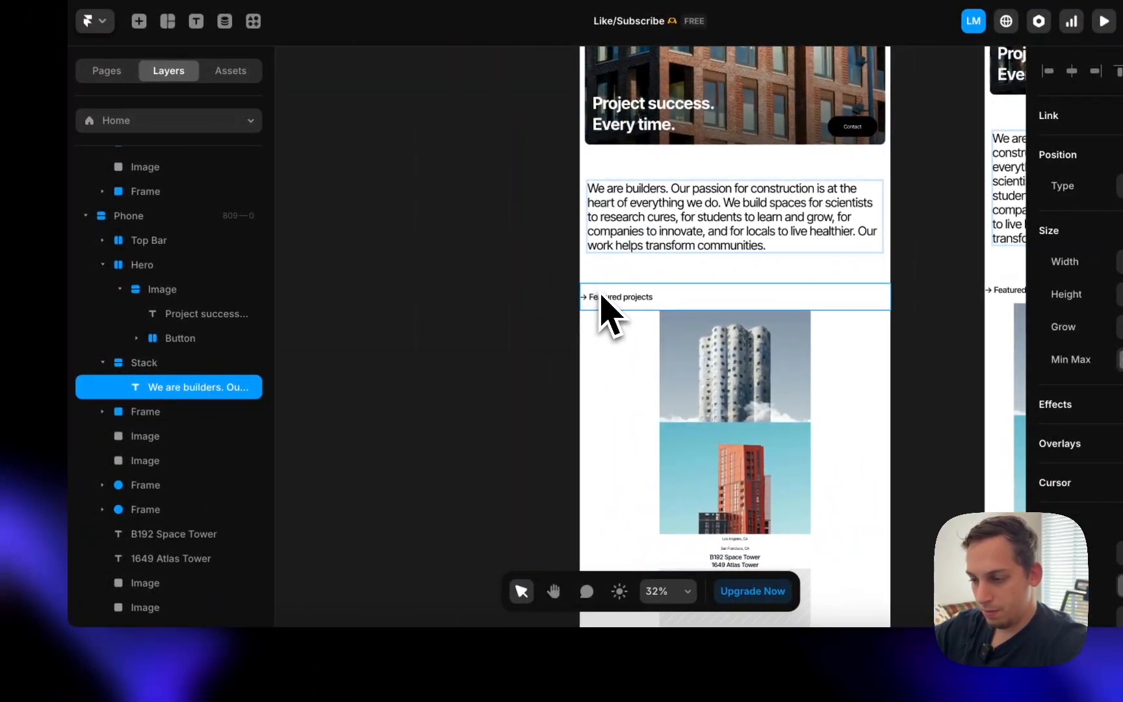
- Scroll the live Fortress site through its Featured projects cards
click(328, 669)
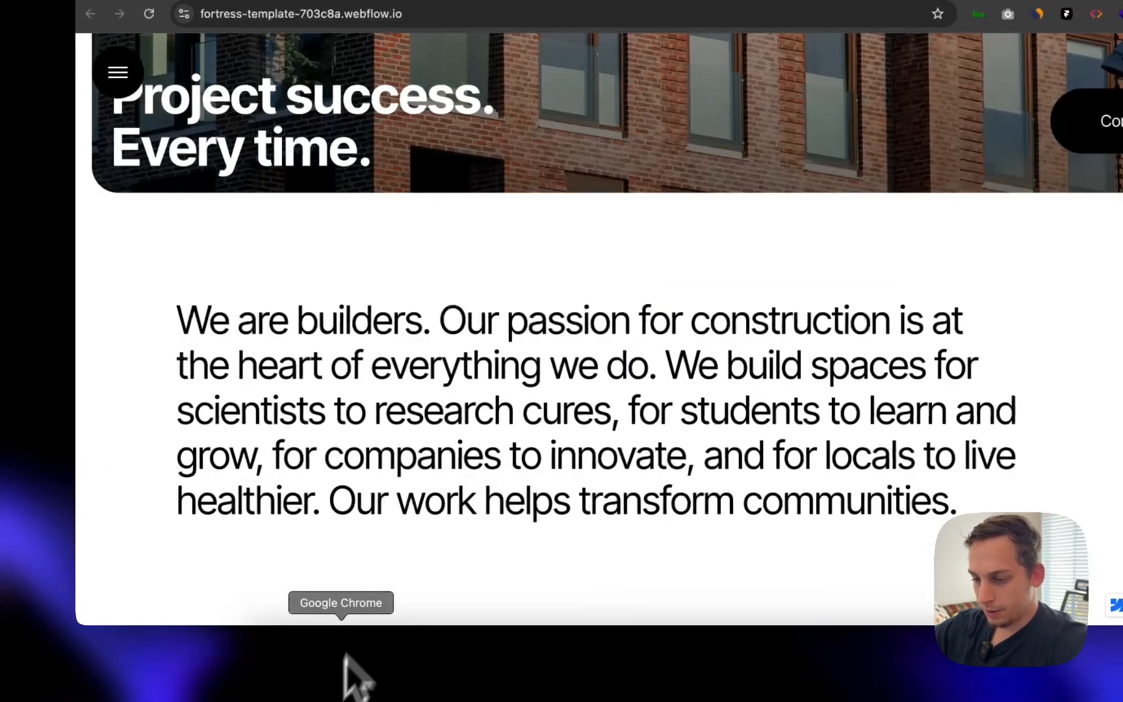
scroll(445, 442, down, 5)
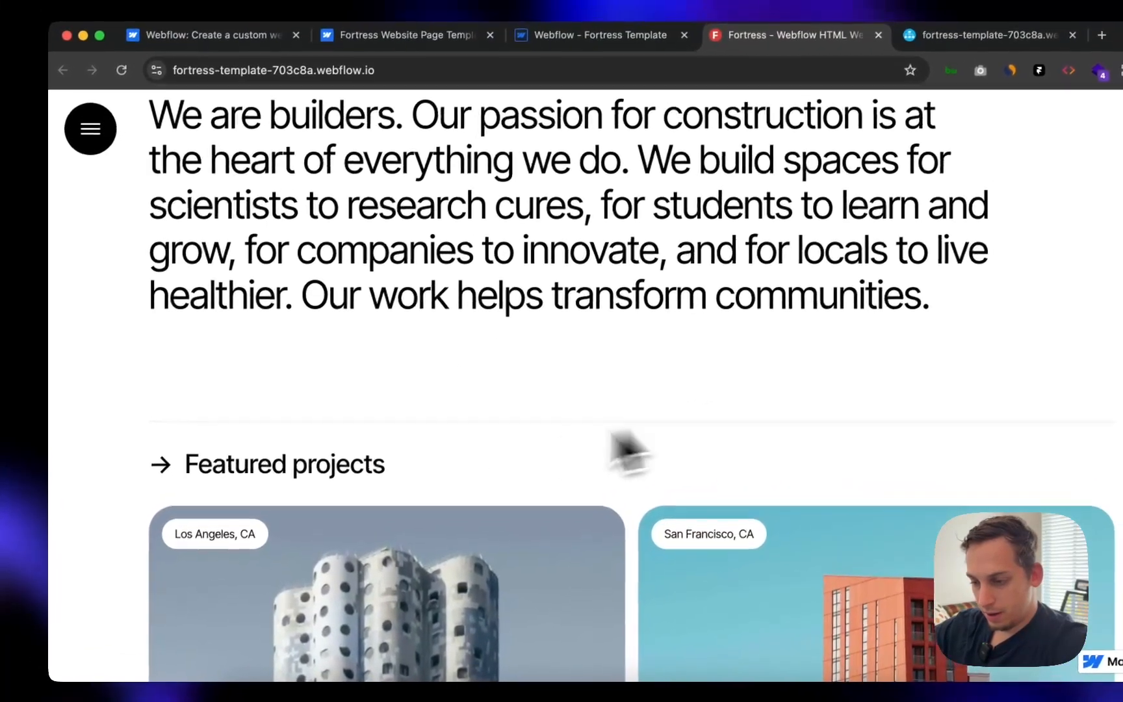
scroll(306, 494, down, 6)
scroll(302, 494, up, 2)
scroll(296, 478, up, 1)
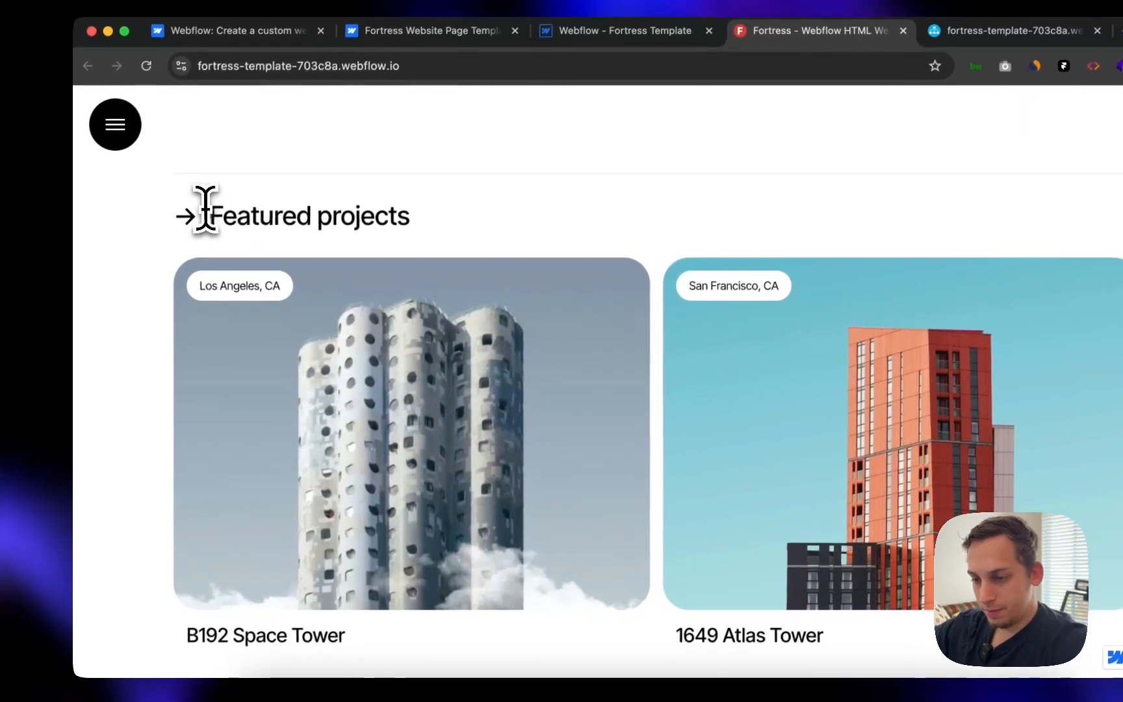
scroll(466, 381, down, 3)
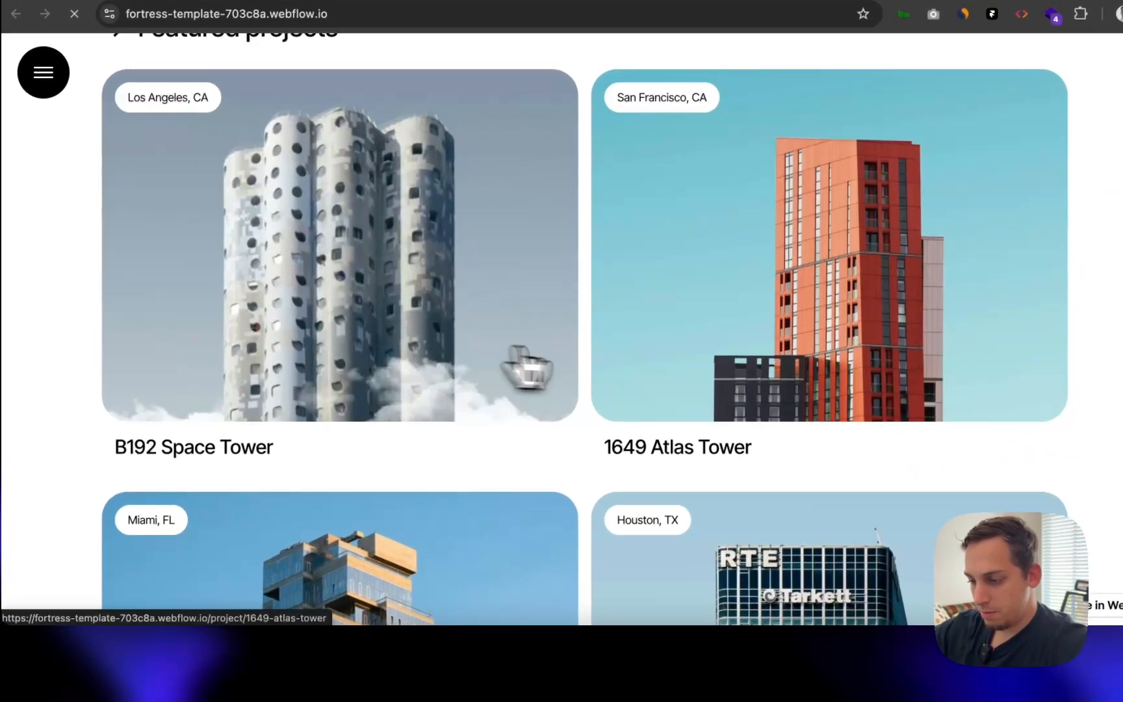
- Open the B192 Space Tower project page, then return to the Featured projects grid
click(528, 367)
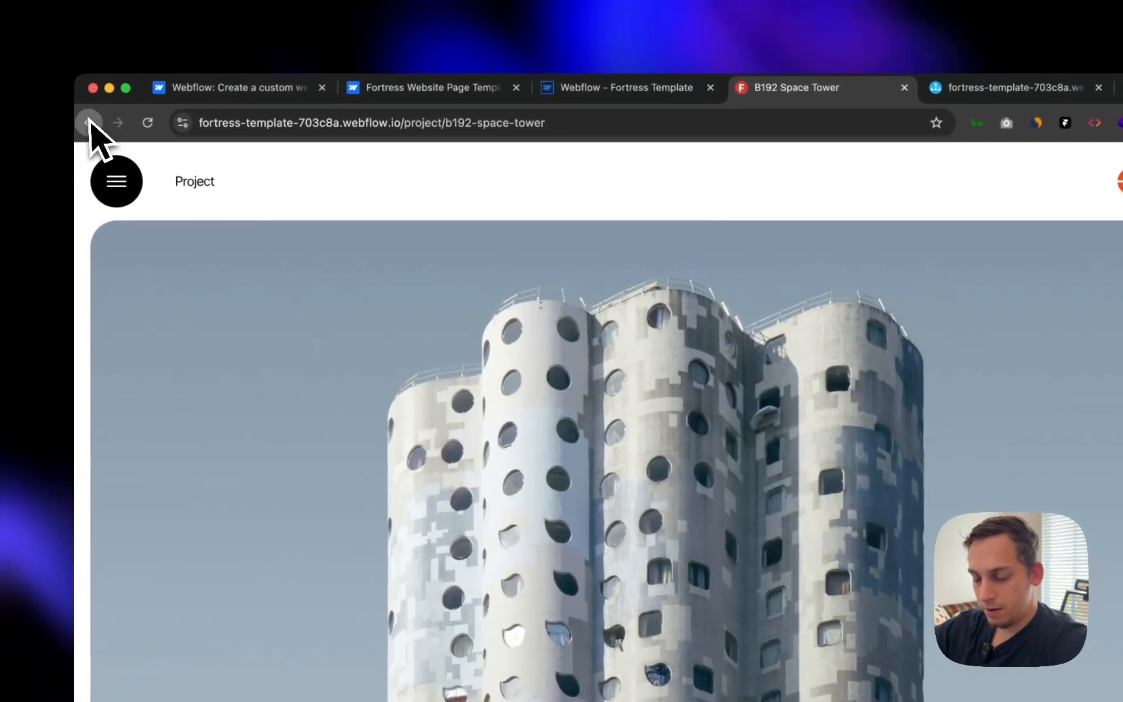
click(16, 13)
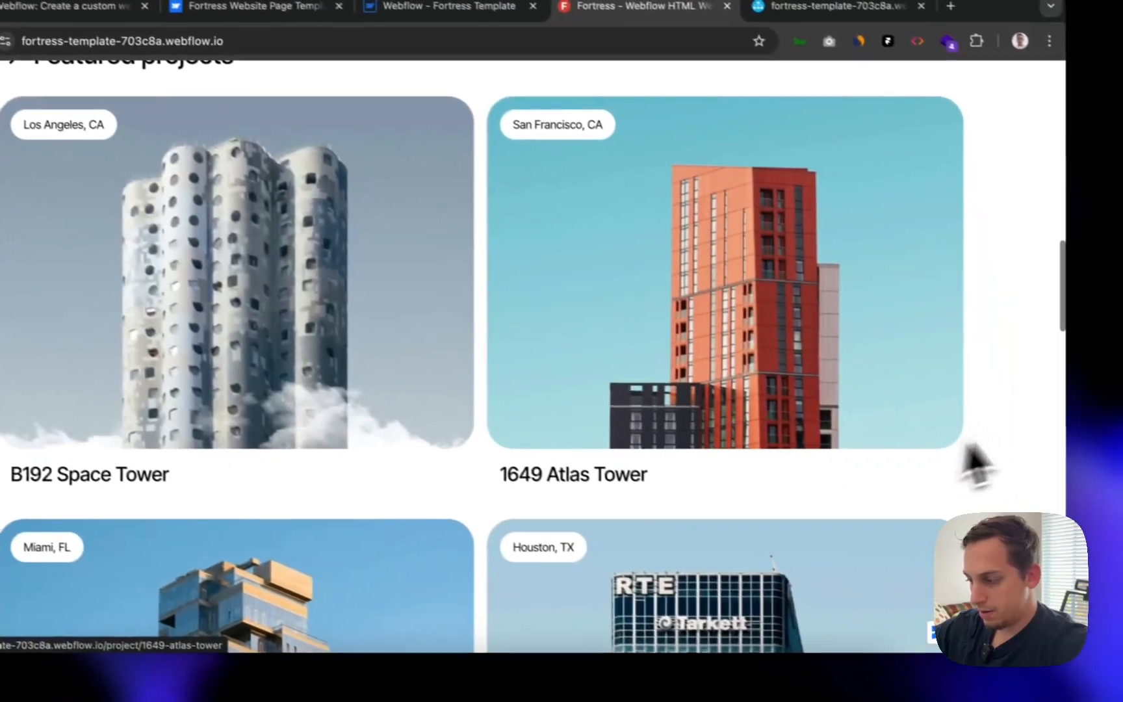
scroll(1079, 481, down, 8)
scroll(906, 469, up, 4)
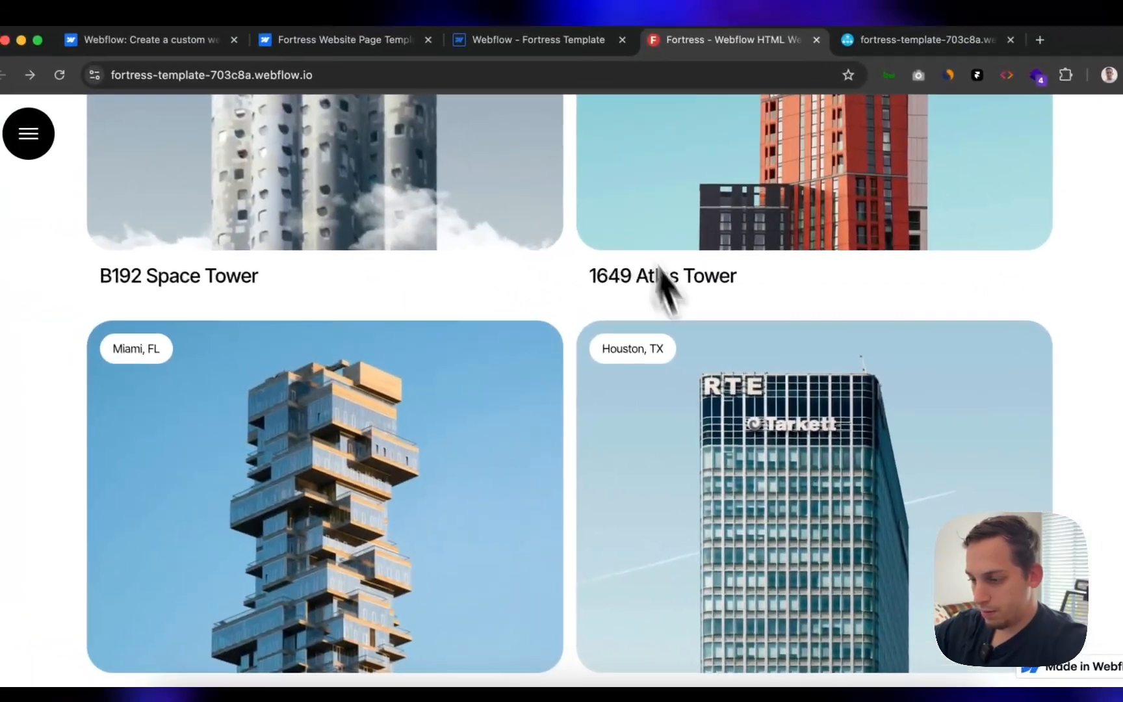
scroll(894, 336, up, 1)
scroll(889, 335, down, 3)
scroll(835, 333, down, 2)
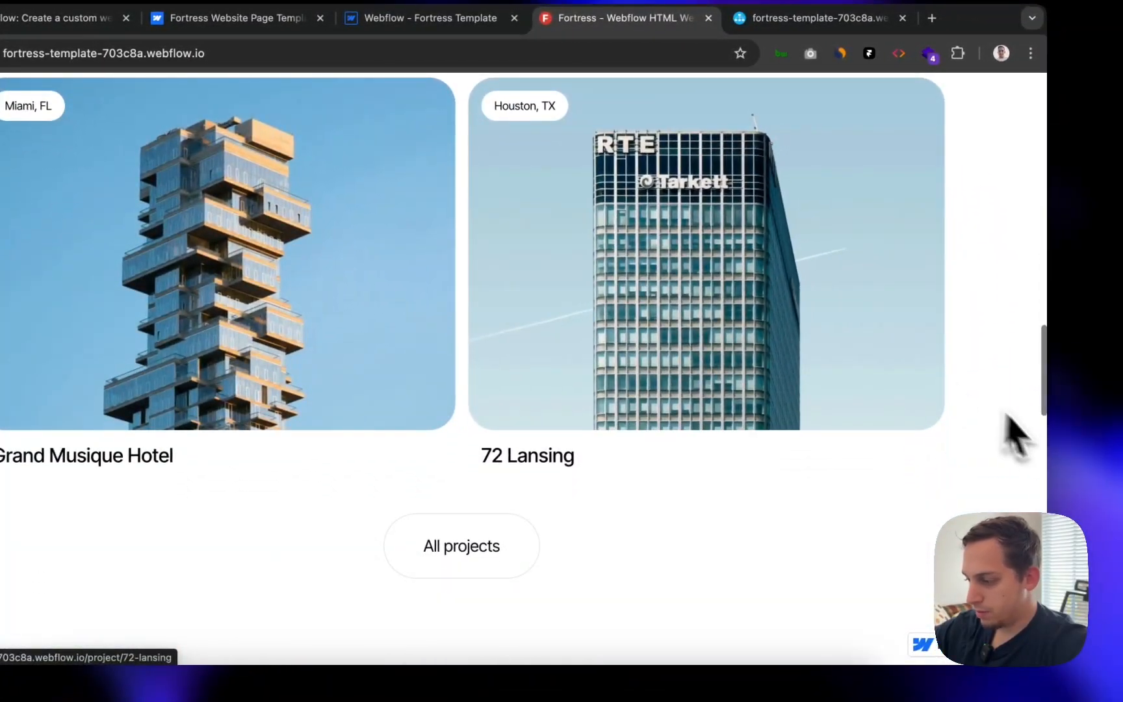
- Narrow the browser window to reveal the editor, restore it, and scroll back up to the intro text
drag(1007, 439, 310, 386)
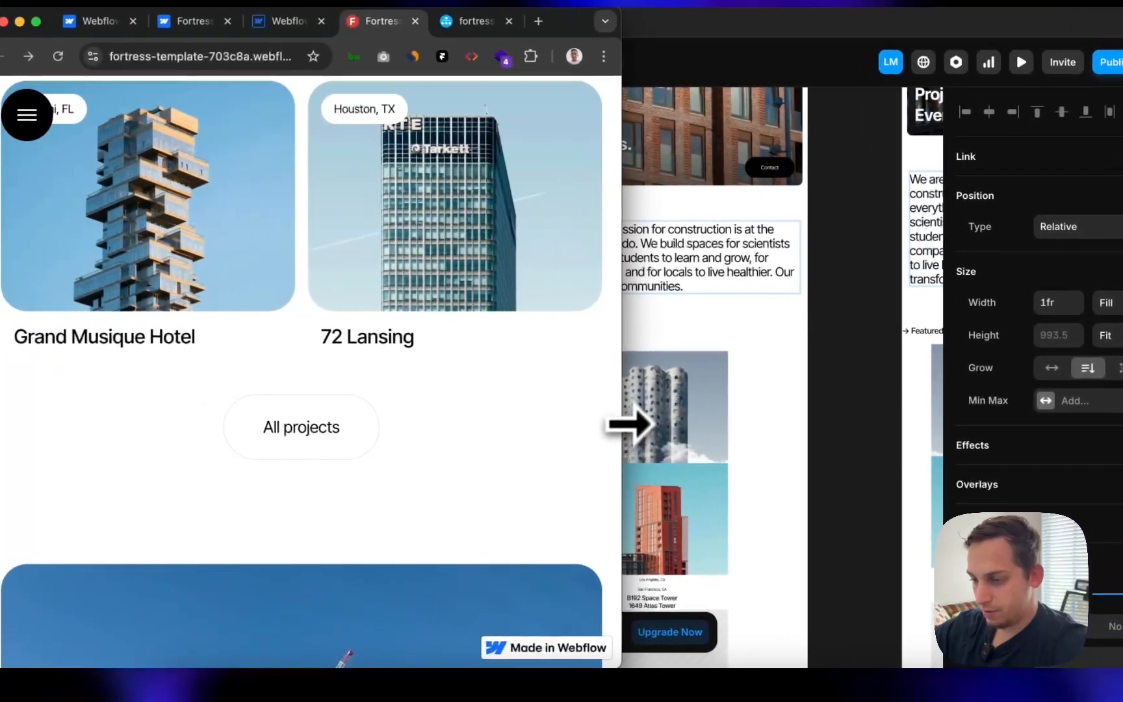
drag(429, 390, 1122, 293)
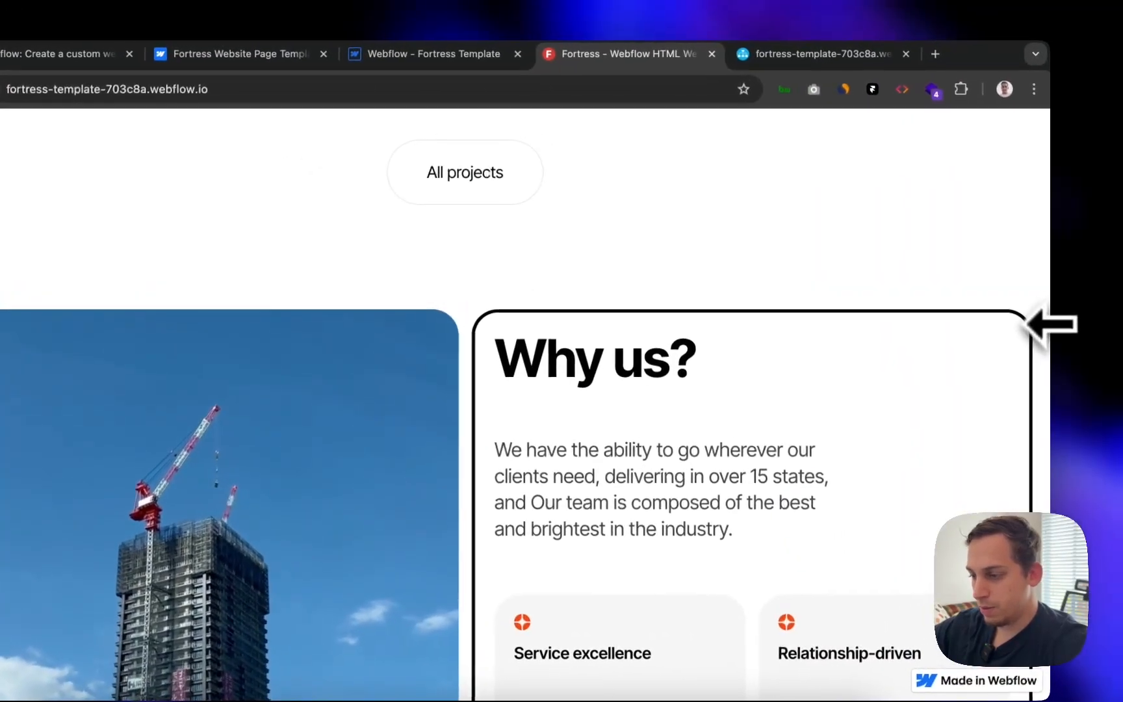
scroll(806, 314, up, 10)
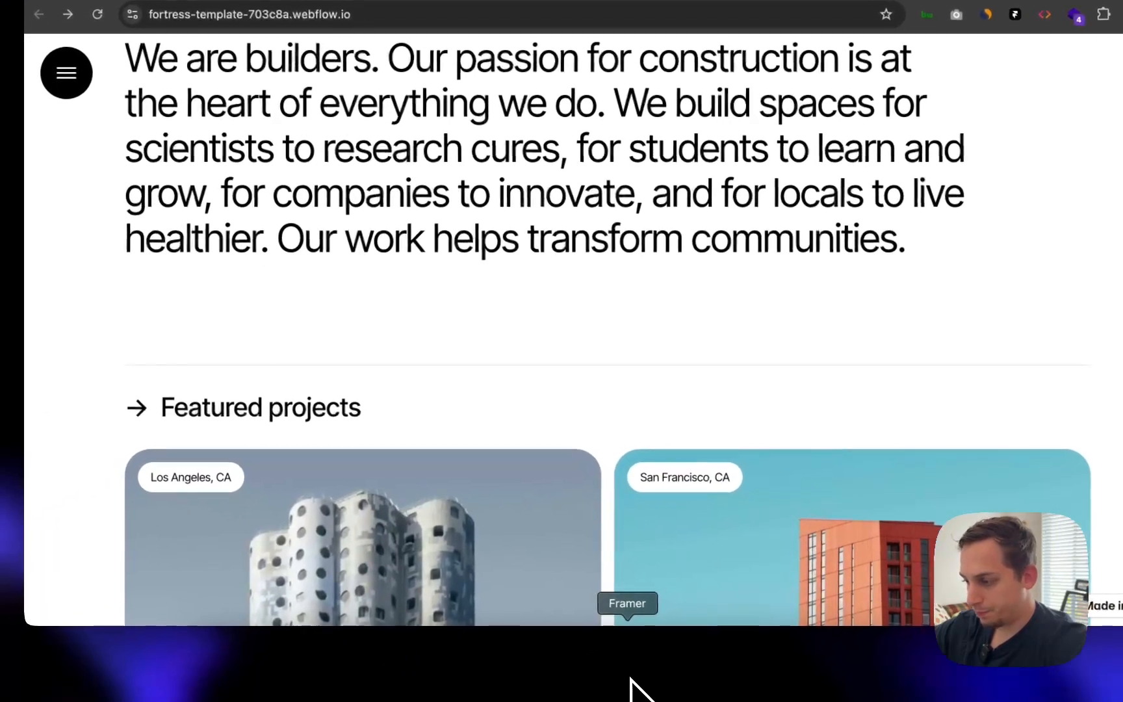
- Rename the Featured projects heading's frame to Title and set its height to Fit Content
click(632, 689)
scroll(602, 426, right, 5)
scroll(602, 427, down, 3)
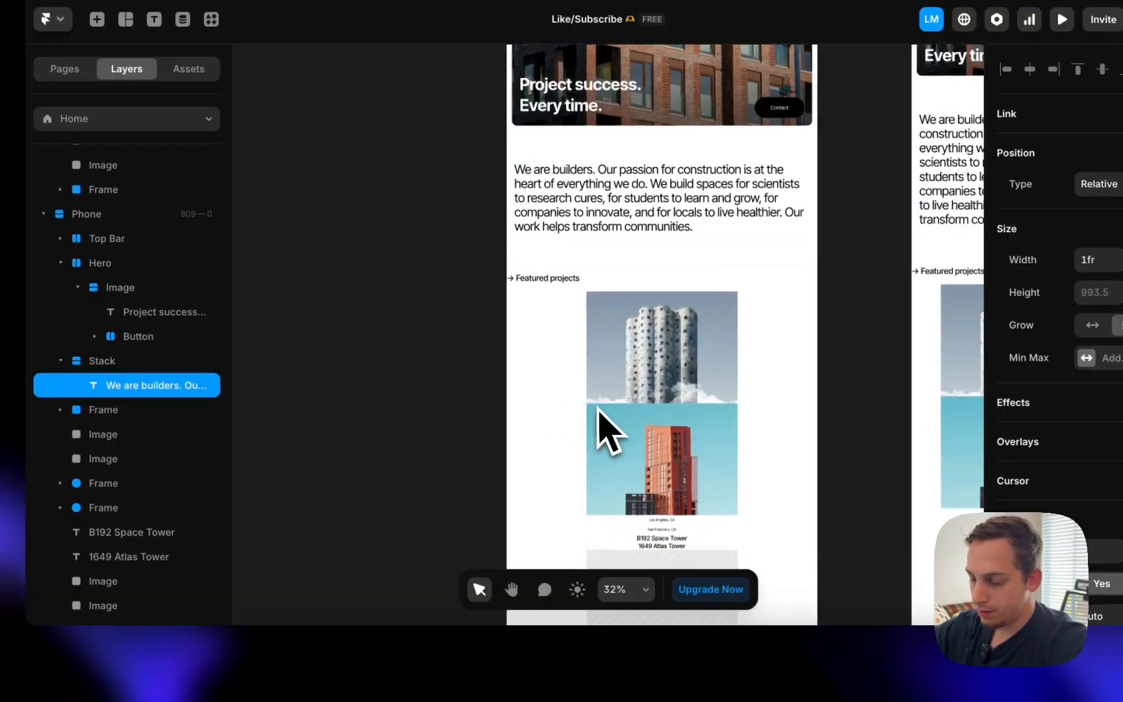
click(519, 351)
scroll(442, 345, up, 3)
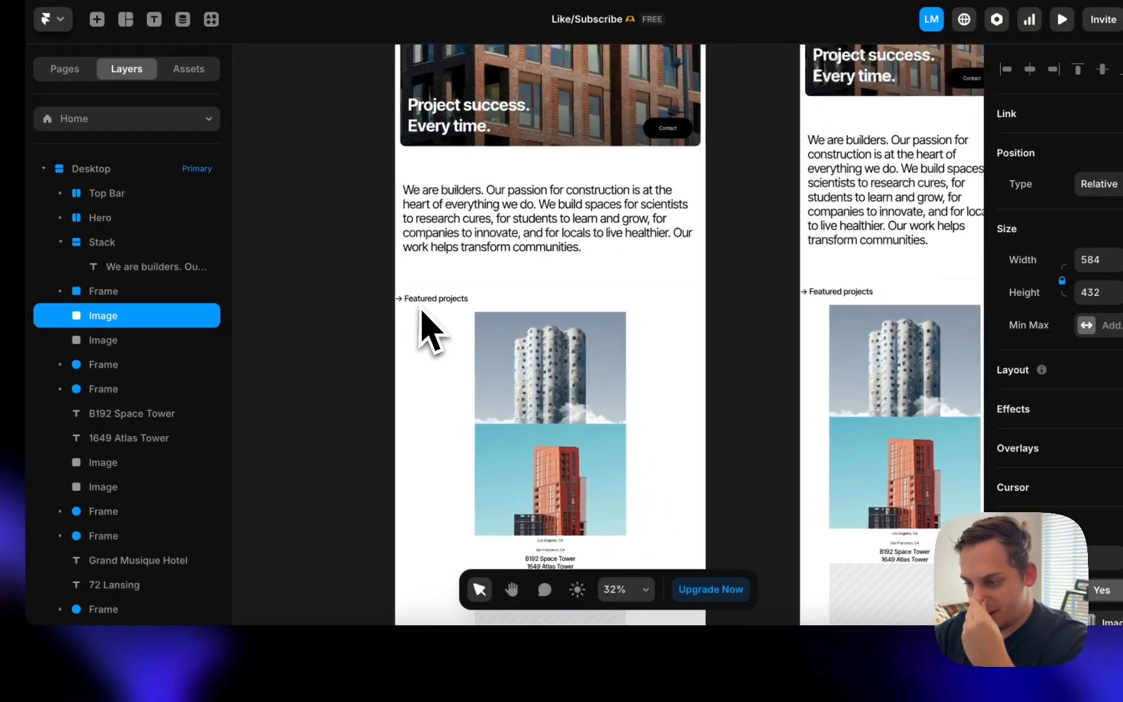
click(441, 316)
key(Escape)
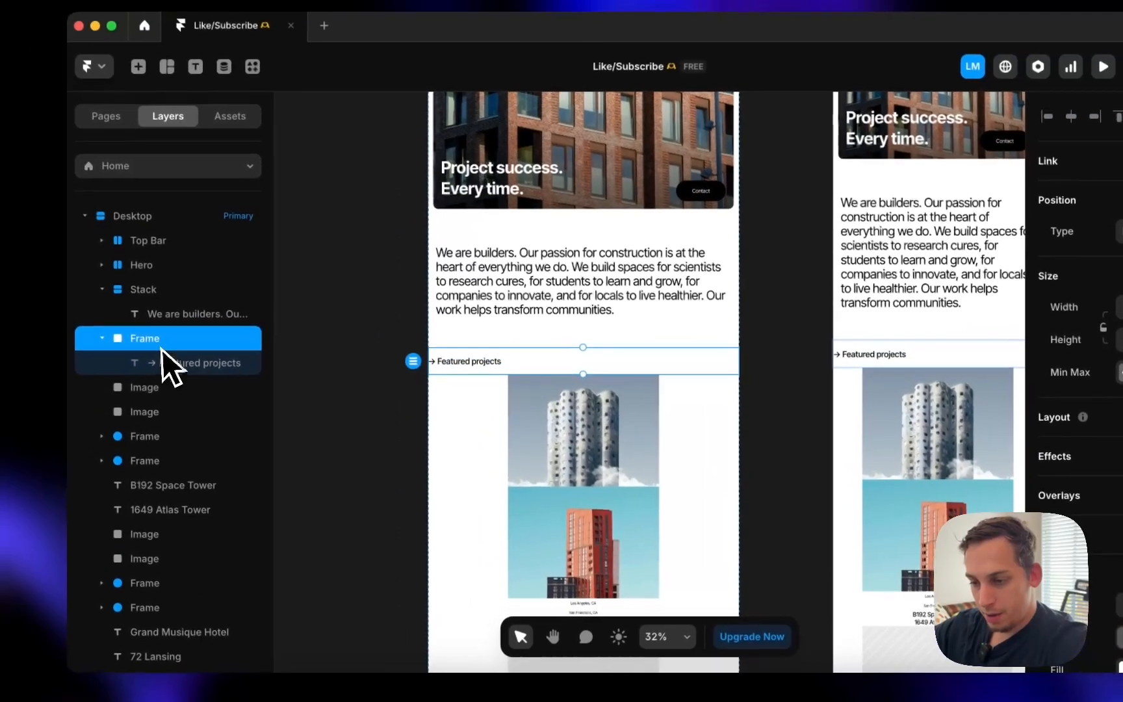
double_click(110, 292)
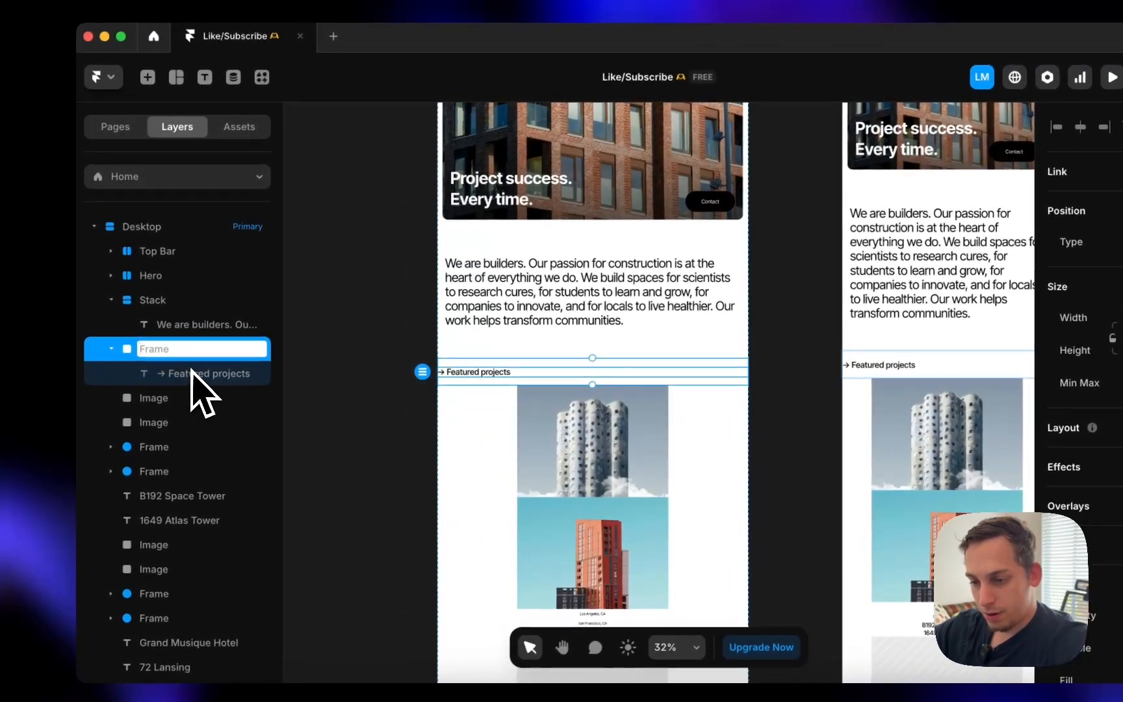
click(179, 353)
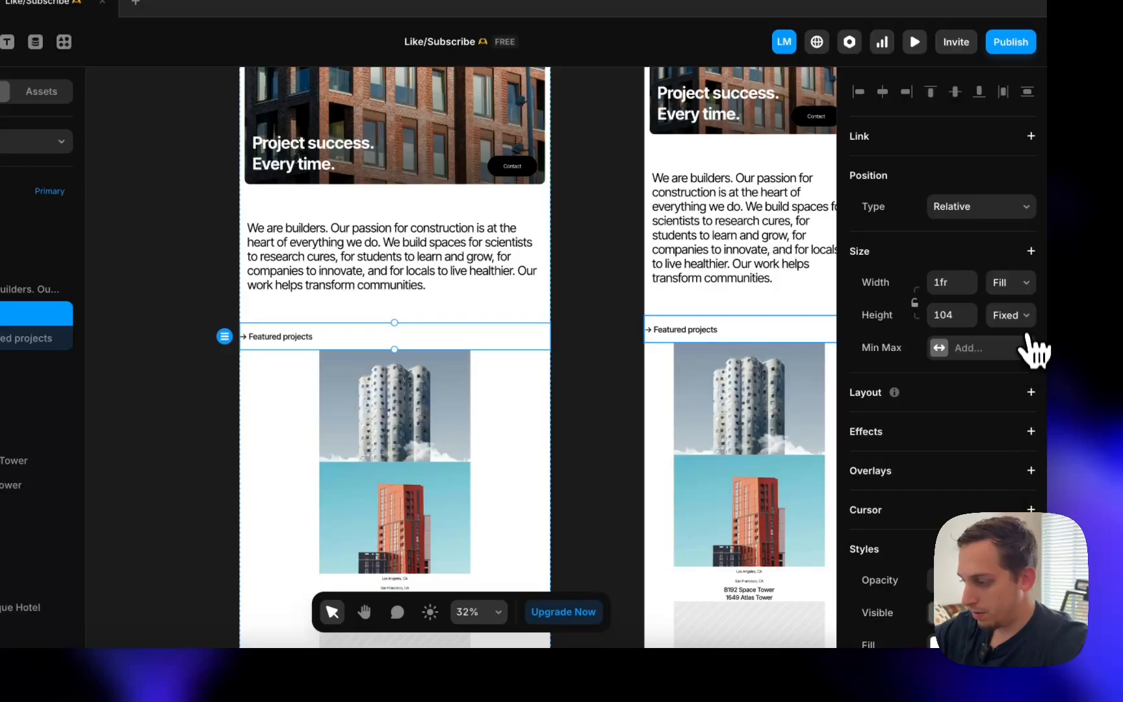
click(1004, 369)
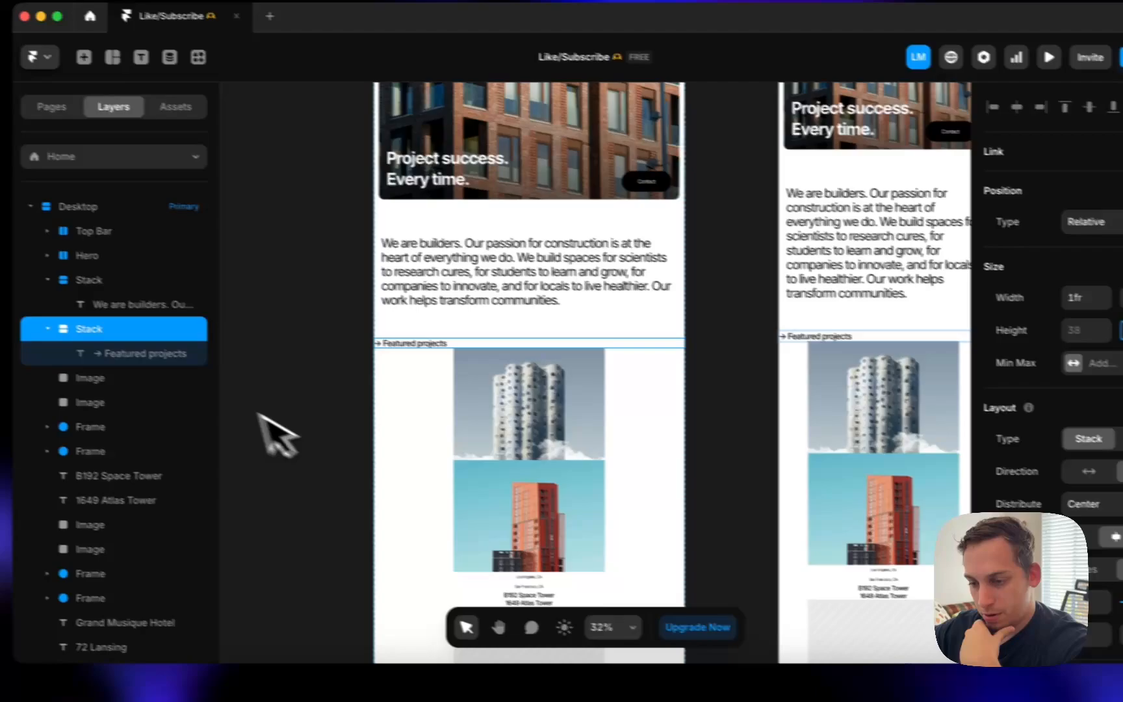
- Make the Featured projects heading fill the full width, then return to the live site's project cards
click(16, 330)
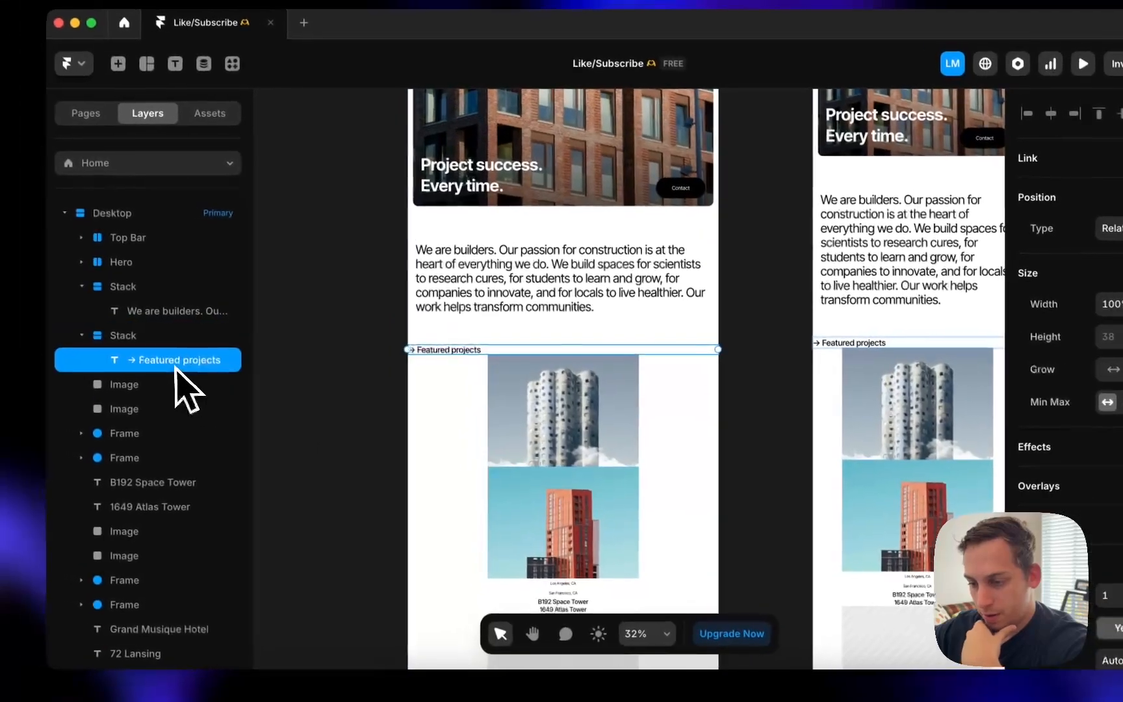
click(1030, 273)
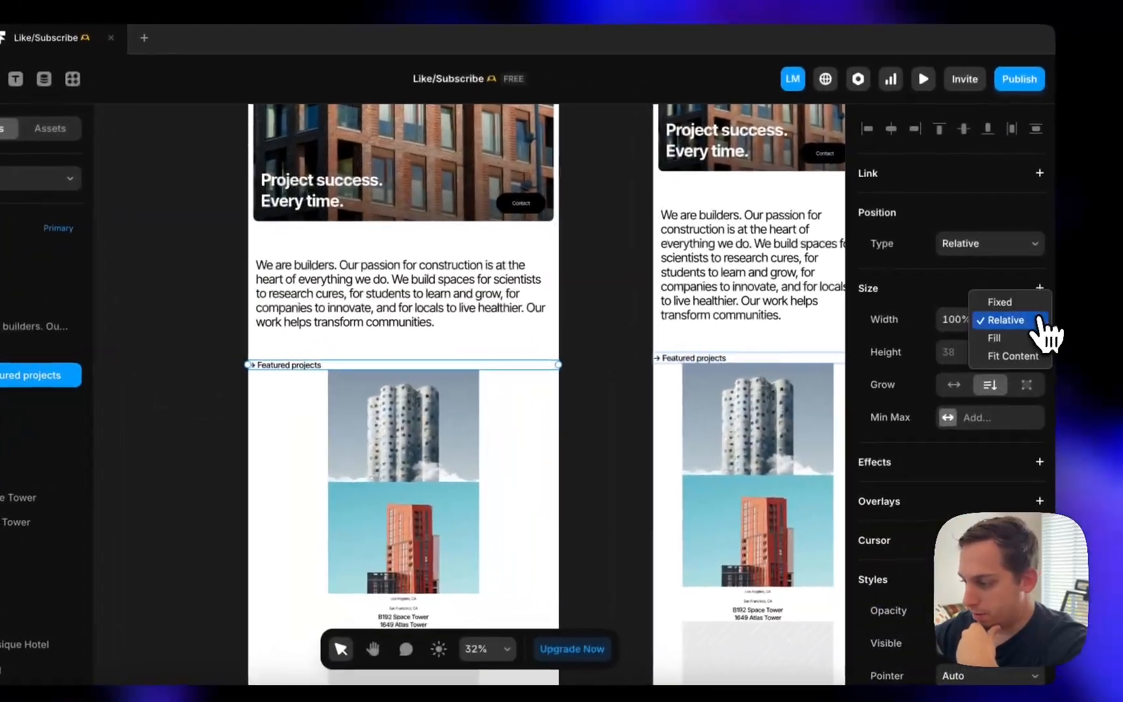
click(997, 338)
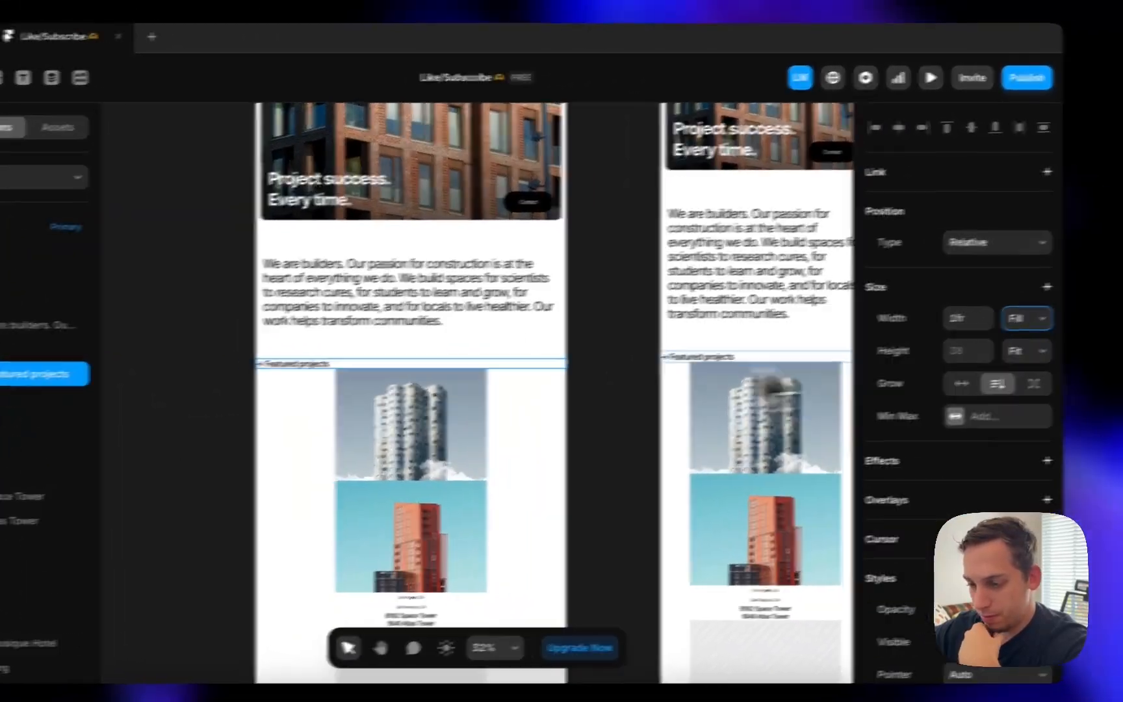
click(65, 351)
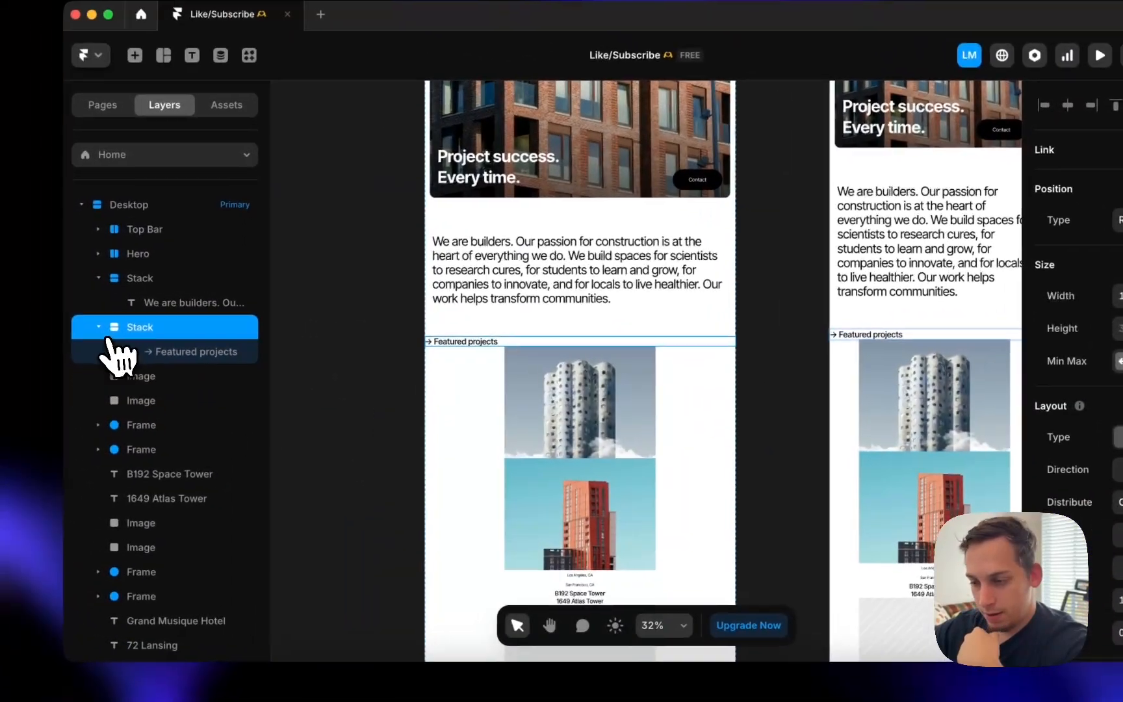
click(99, 345)
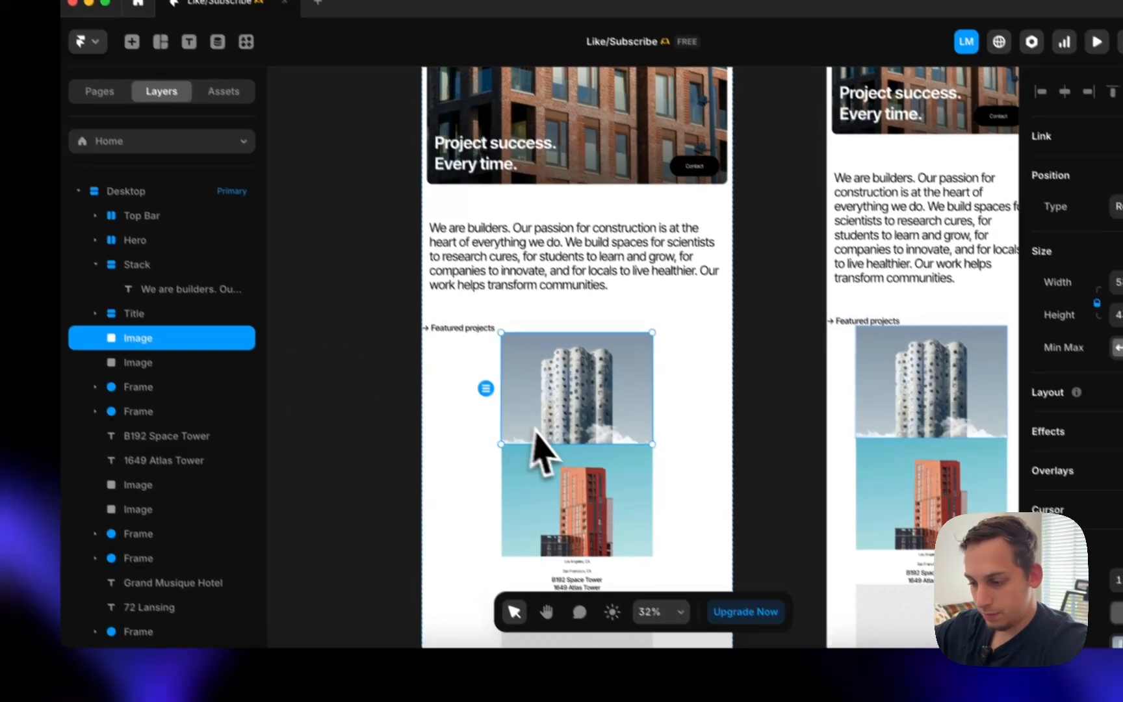
scroll(546, 462, down, 4)
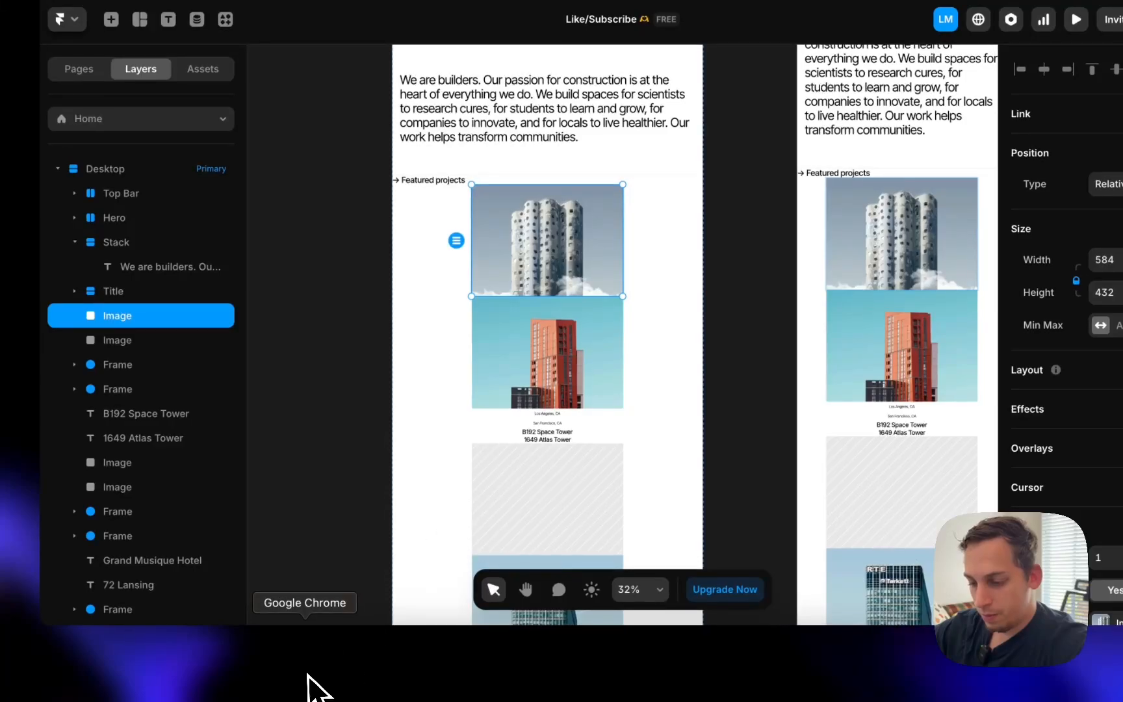
click(306, 675)
scroll(493, 507, down, 5)
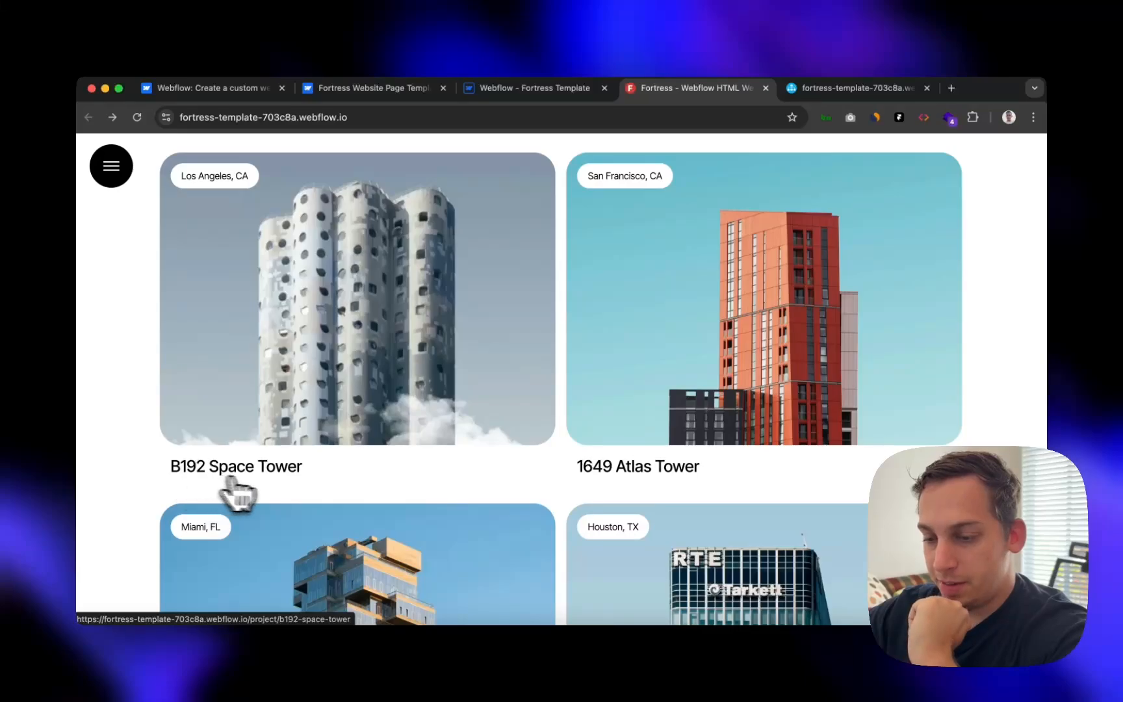
scroll(272, 463, down, 3)
scroll(283, 459, up, 4)
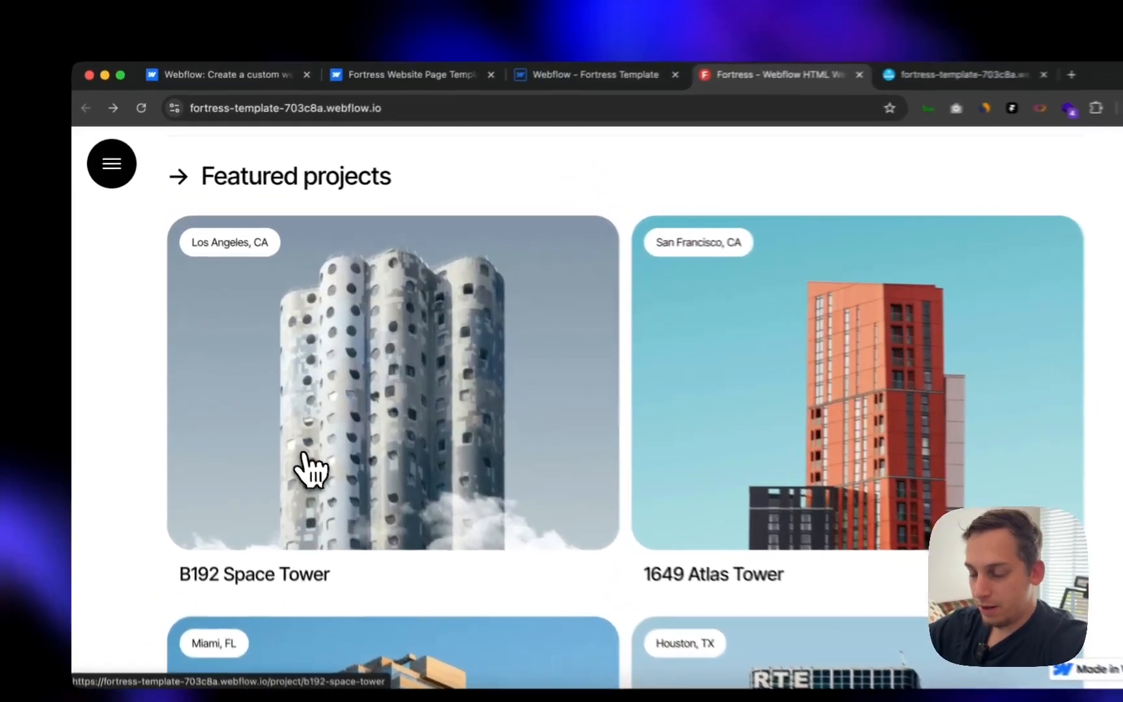
click(279, 455)
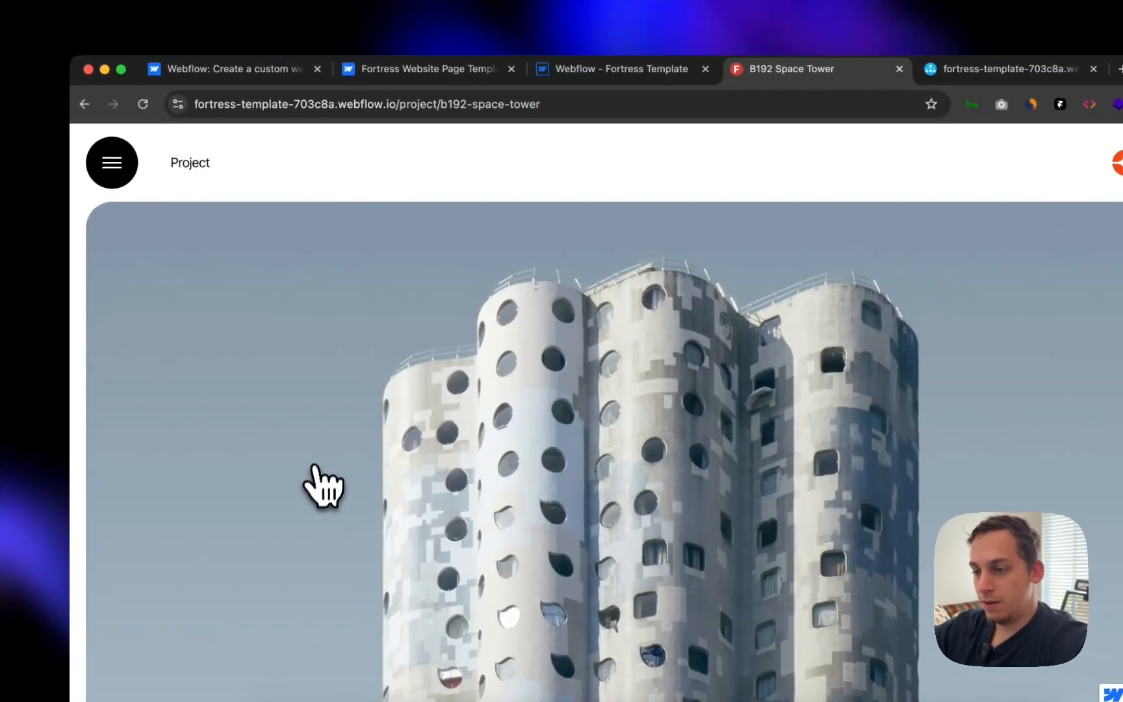
click(398, 106)
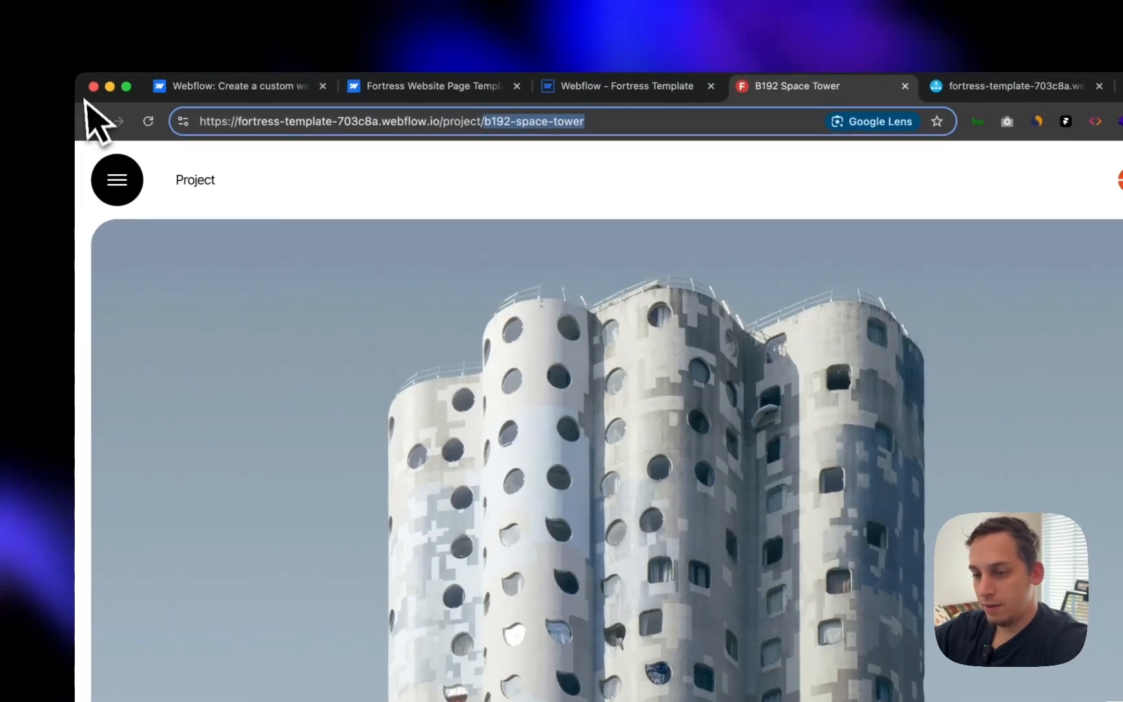
click(83, 104)
scroll(289, 400, down, 5)
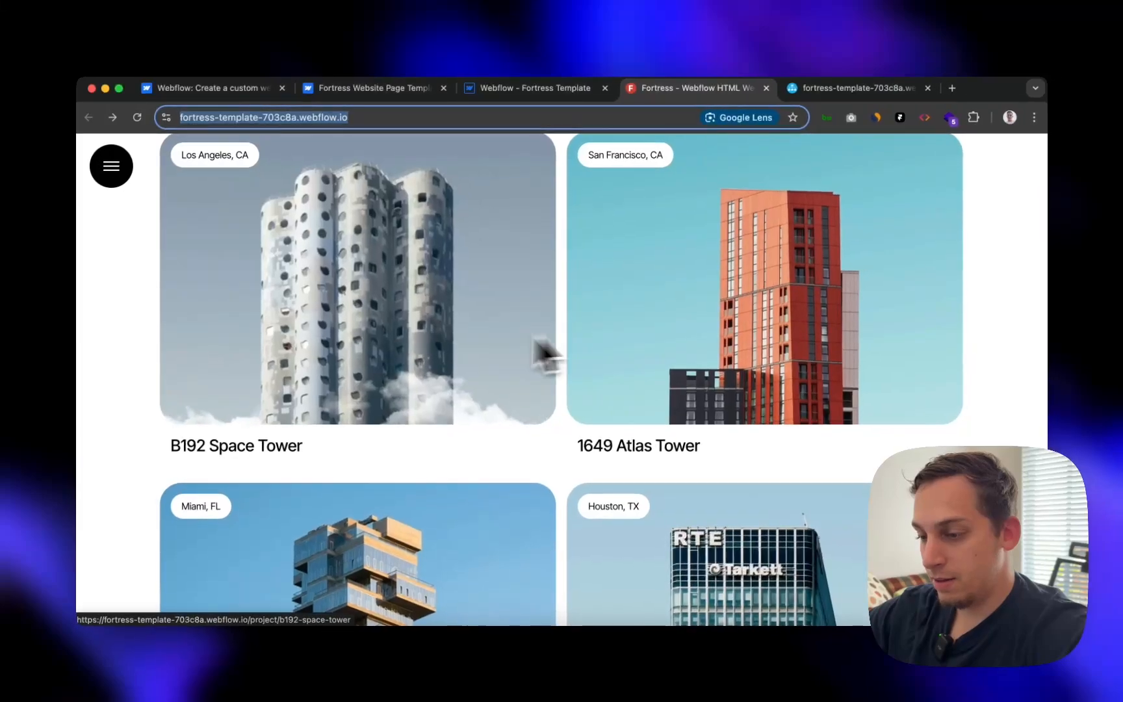
scroll(418, 531, down, 5)
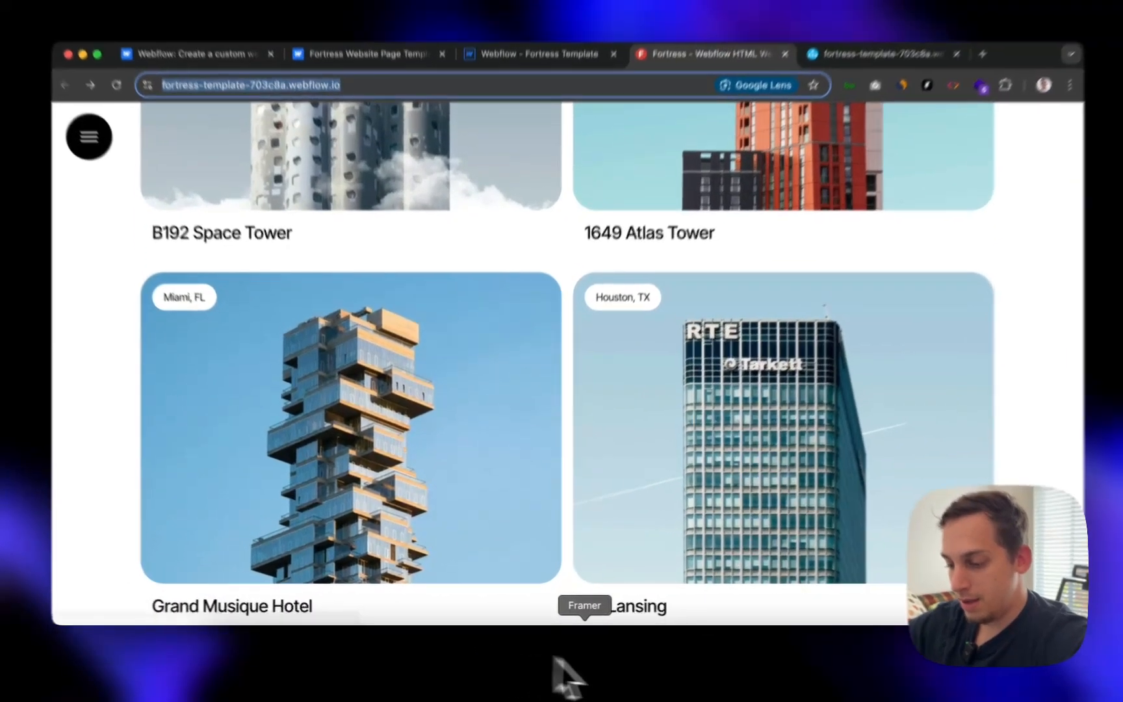
click(562, 672)
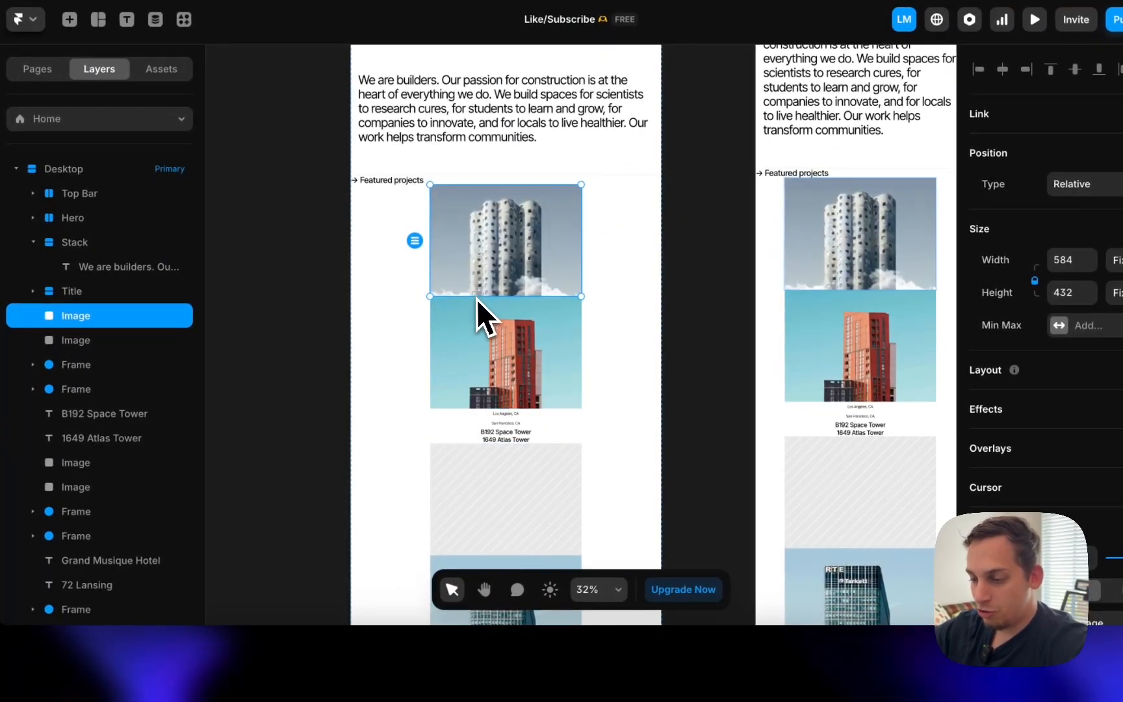
scroll(489, 426, down, 3)
click(508, 287)
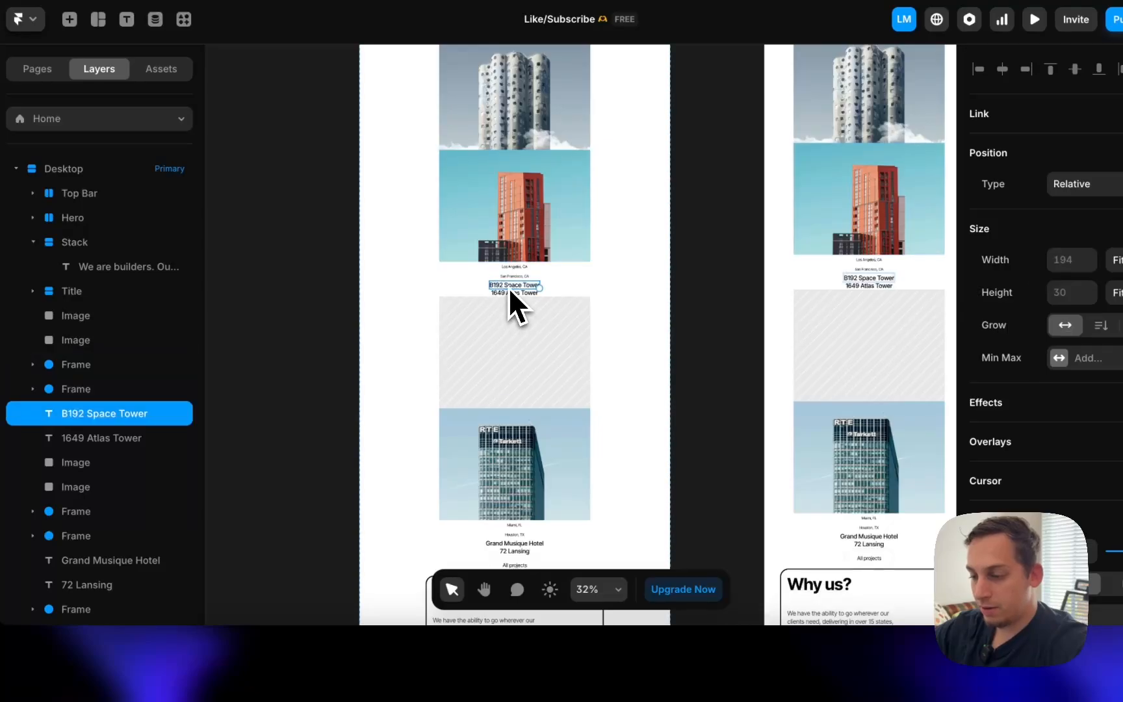
click(498, 309)
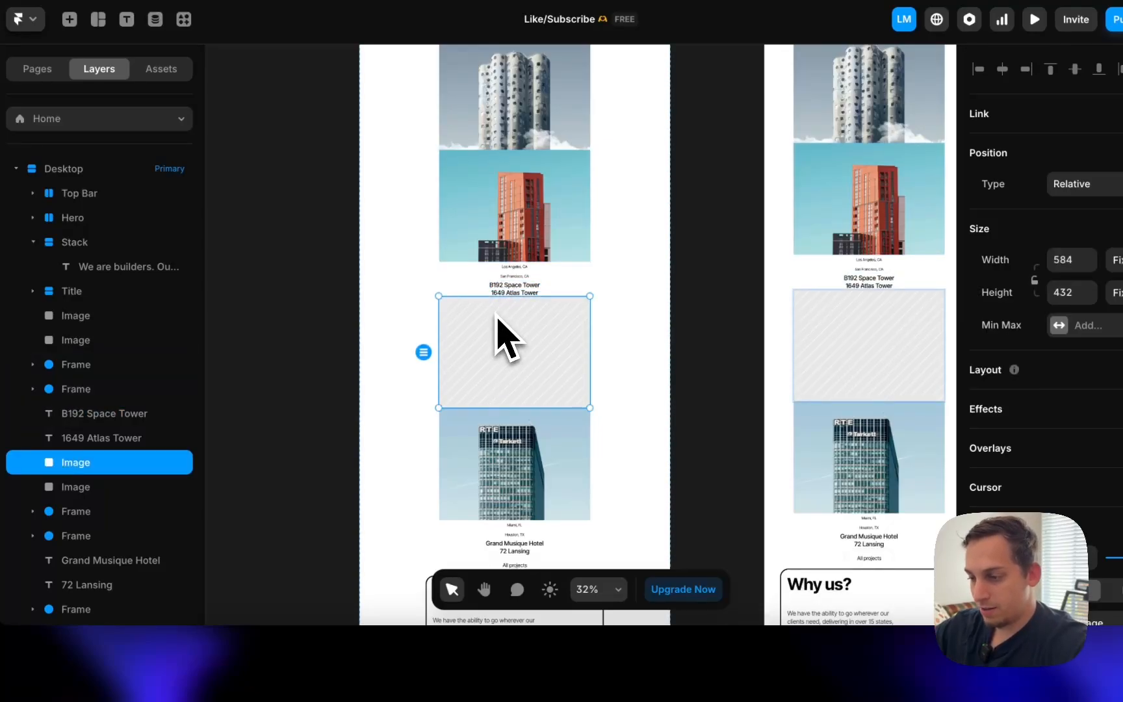
scroll(503, 335, up, 5)
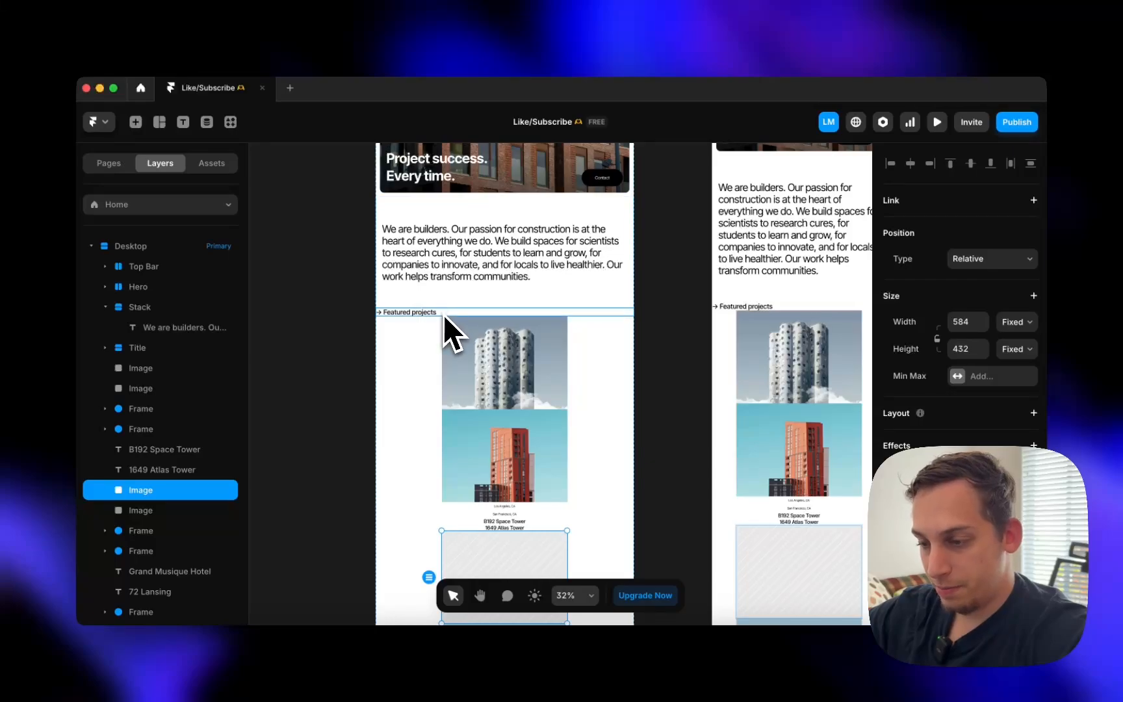
click(443, 314)
scroll(919, 467, down, 5)
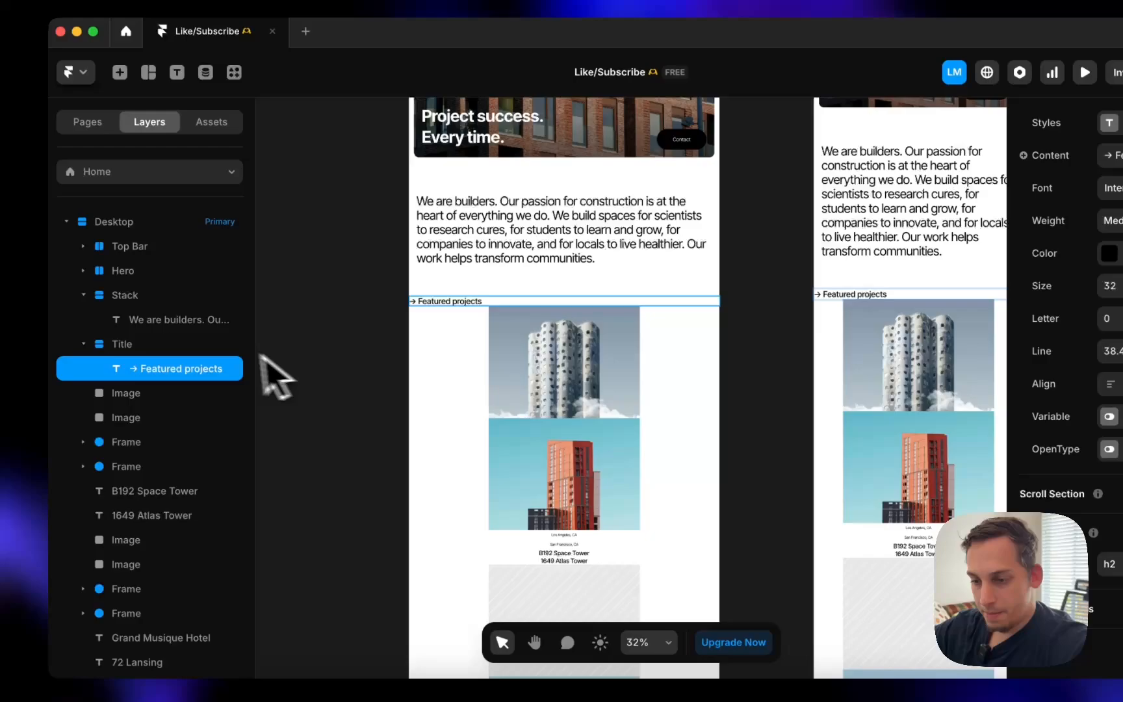
click(55, 321)
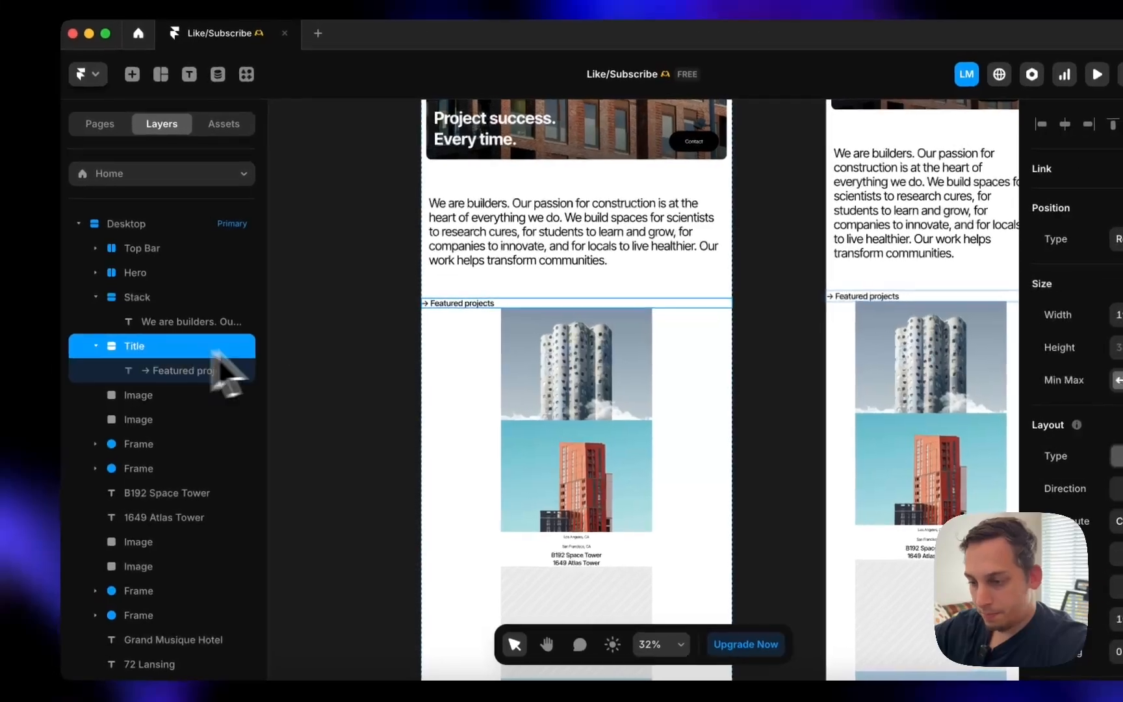
click(231, 303)
scroll(479, 312, up, 5)
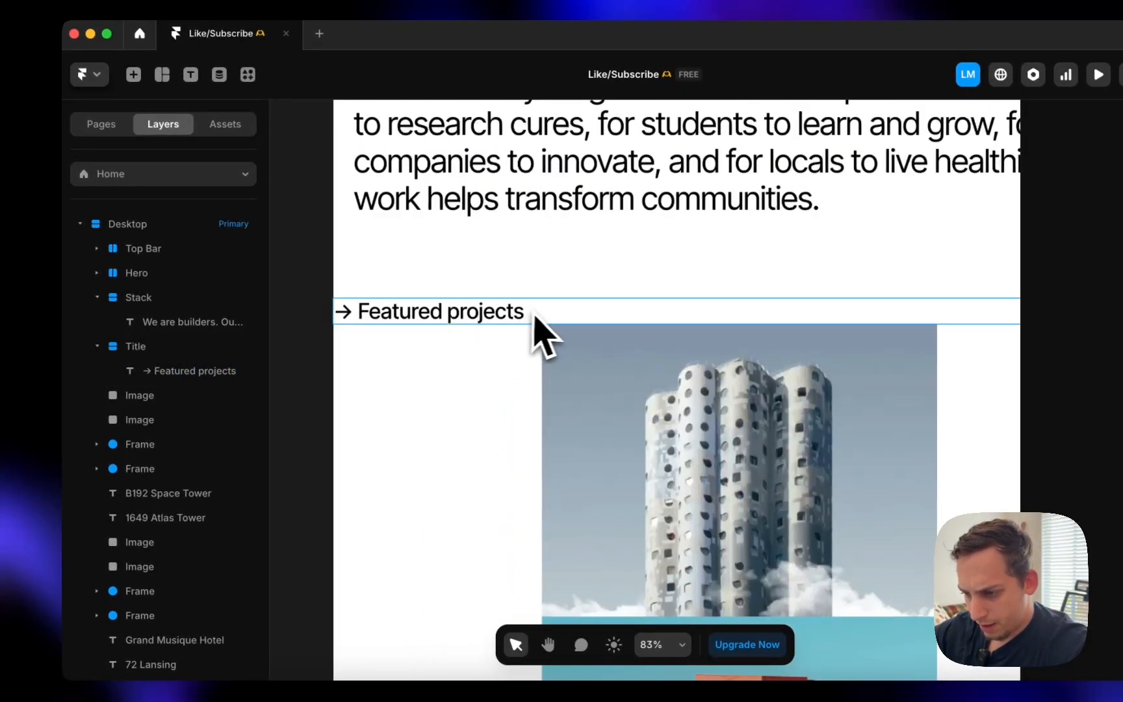
click(568, 299)
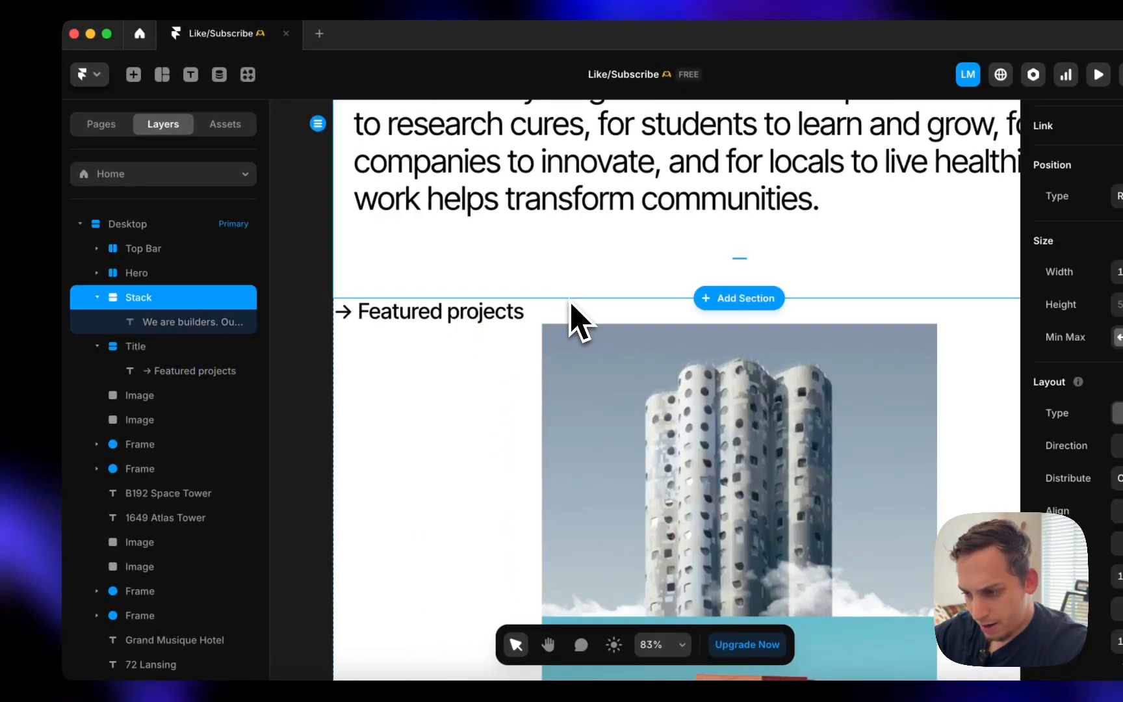
double_click(518, 317)
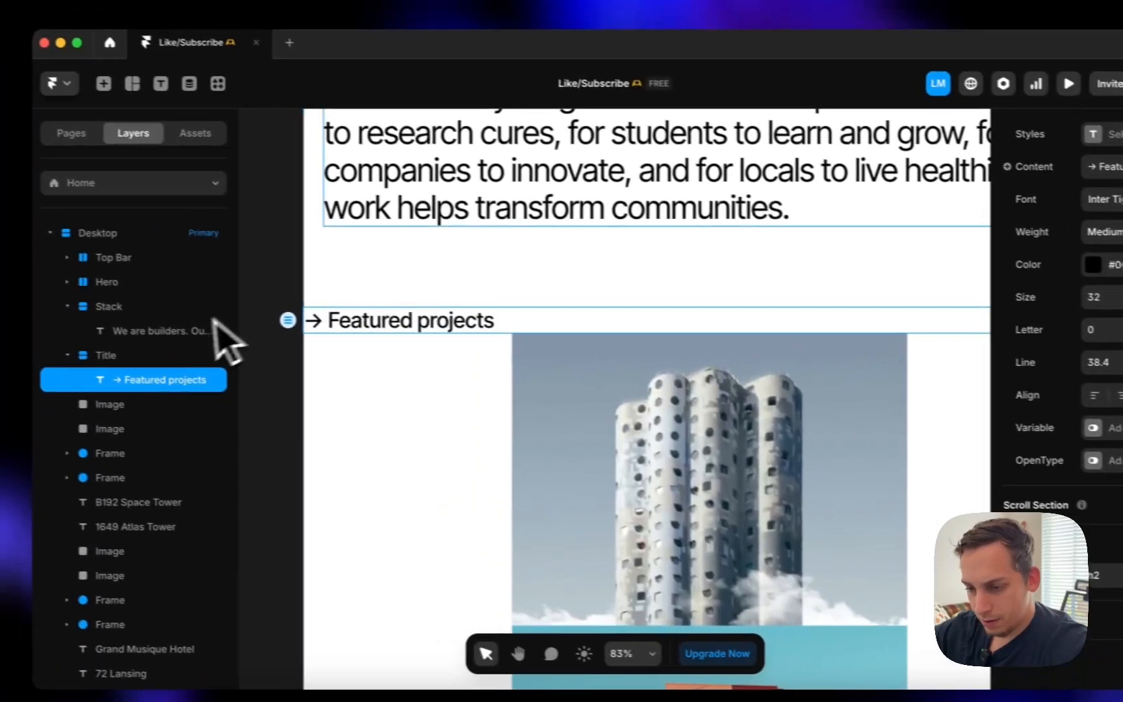
click(195, 354)
scroll(1101, 479, down, 5)
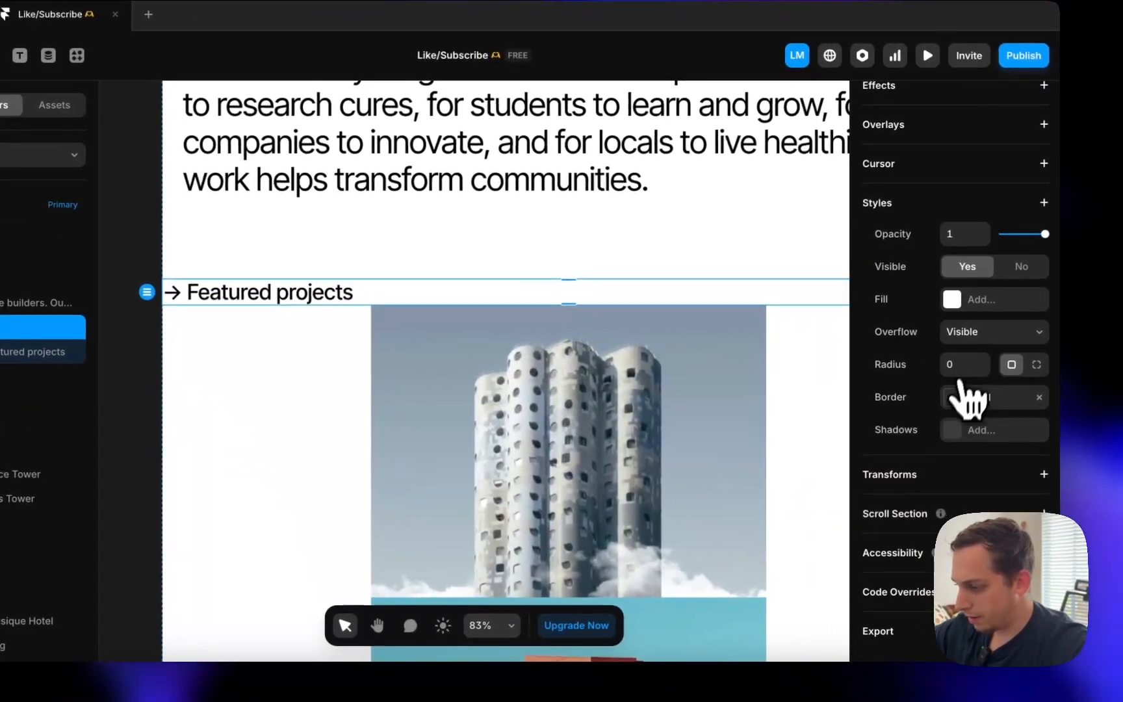
click(968, 398)
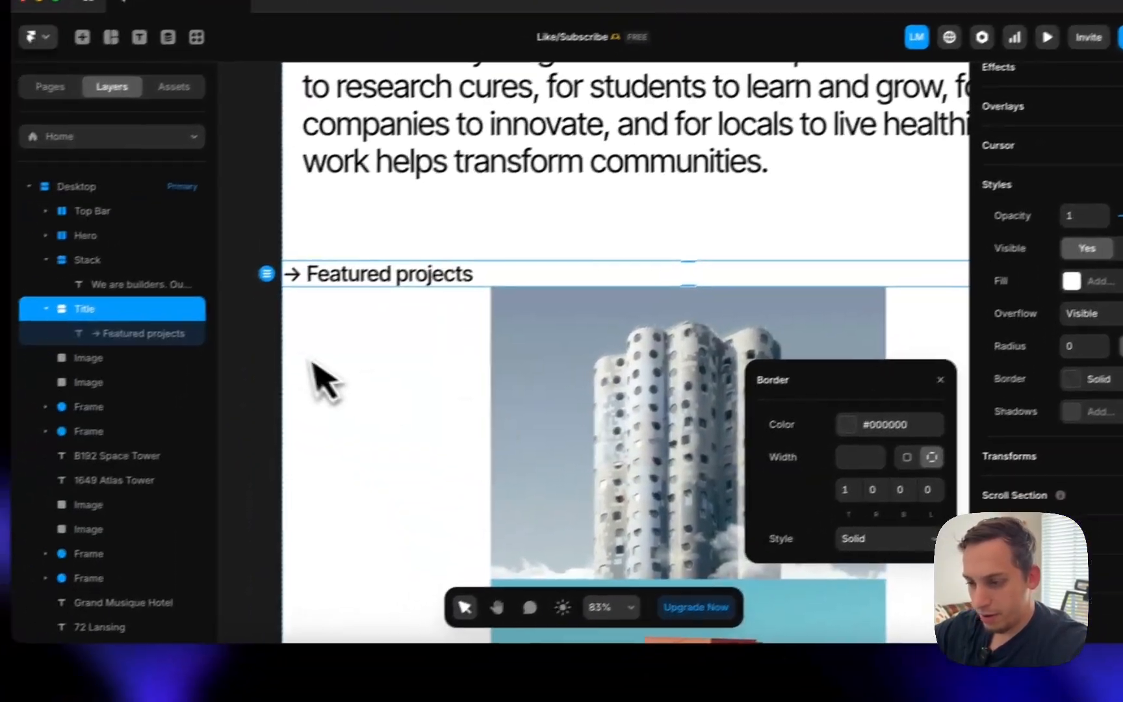
click(269, 355)
double_click(493, 273)
scroll(476, 327, down, 5)
click(348, 518)
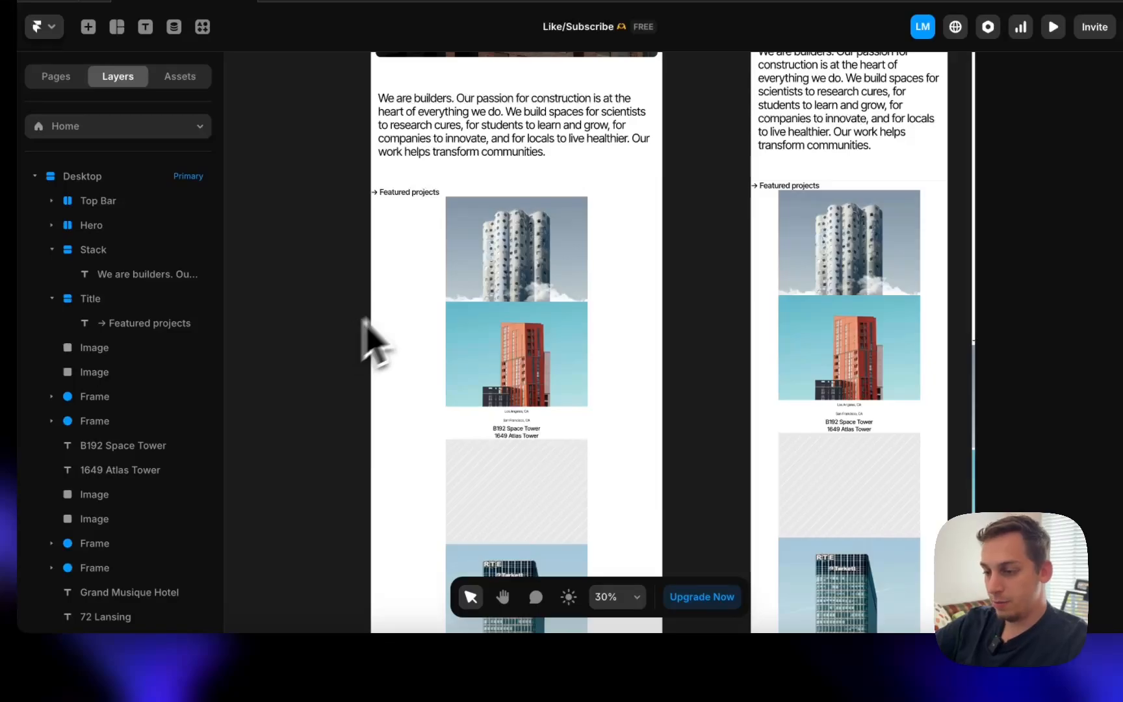
click(467, 324)
click(403, 513)
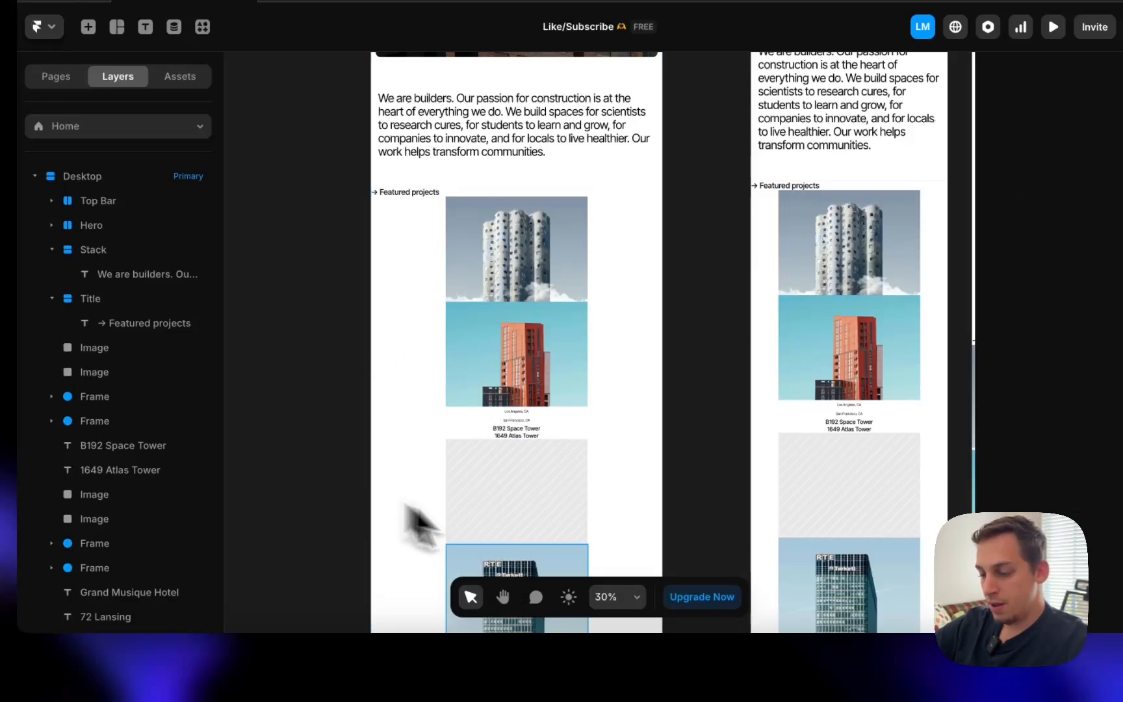
- Open the Fortress Template in the Webflow Designer and switch to its CMS collections, showing 12 Articles
click(292, 673)
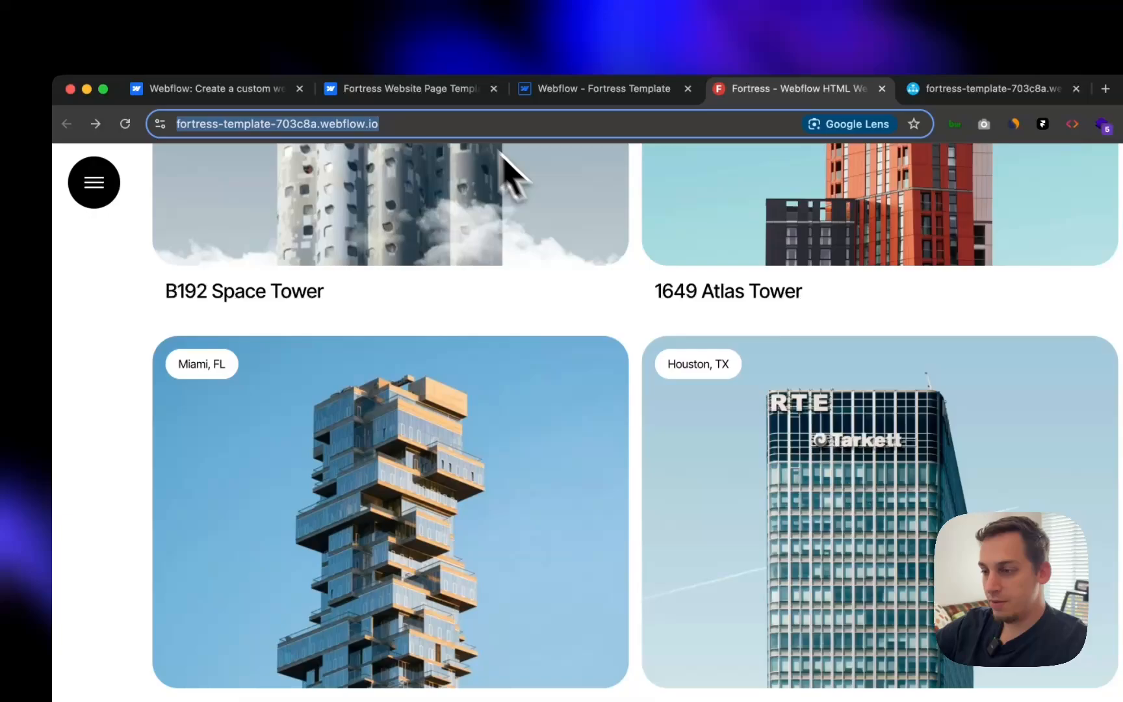
click(436, 120)
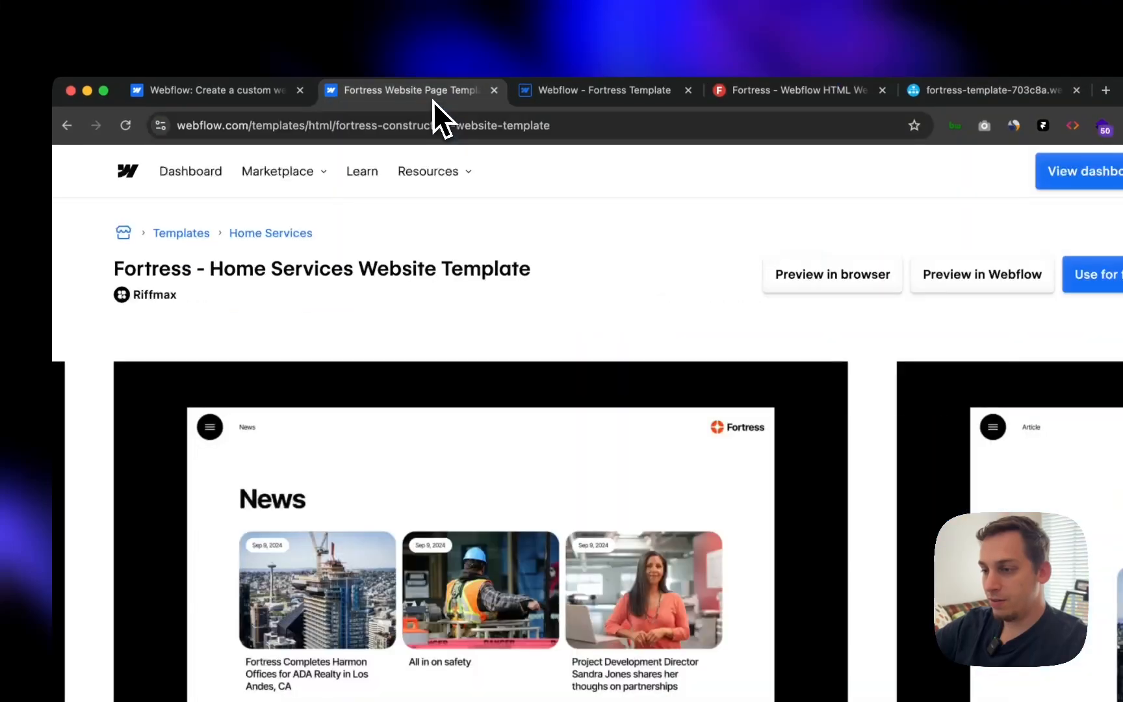
click(563, 93)
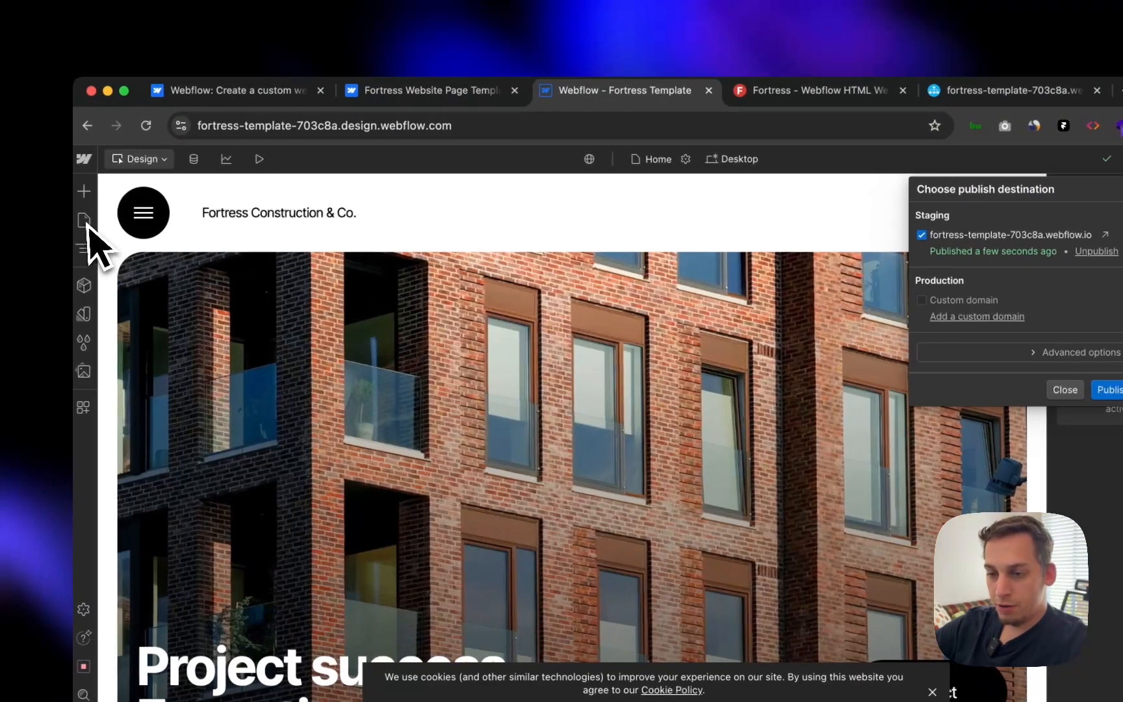
click(142, 161)
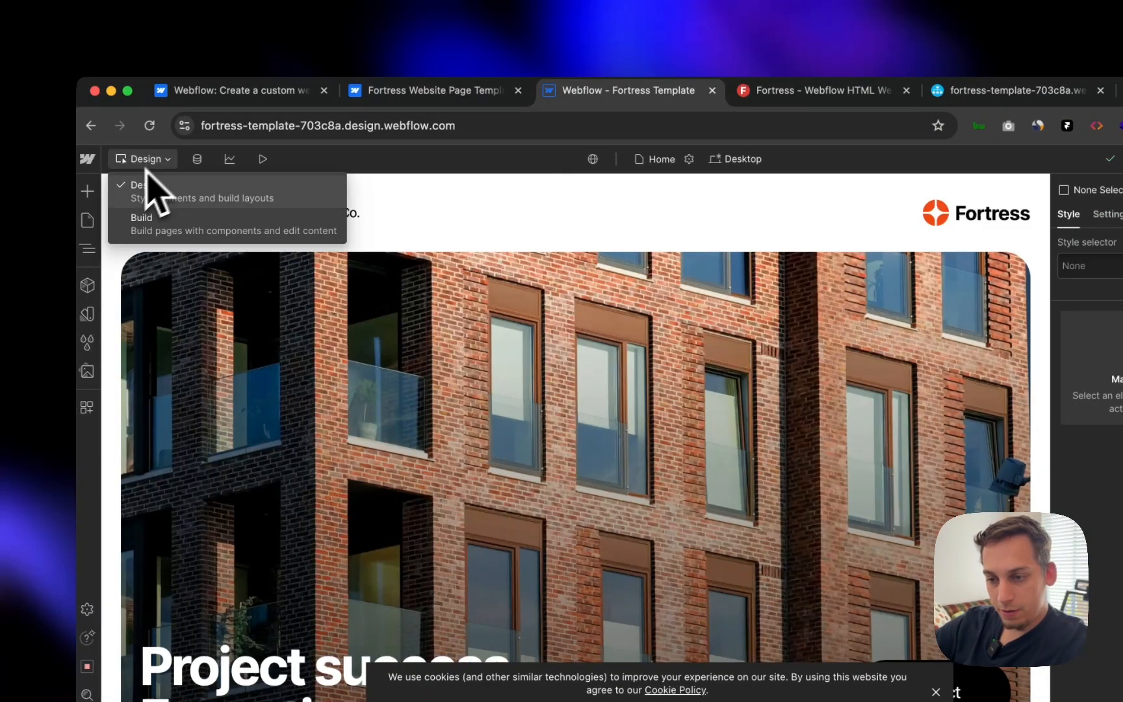
click(87, 223)
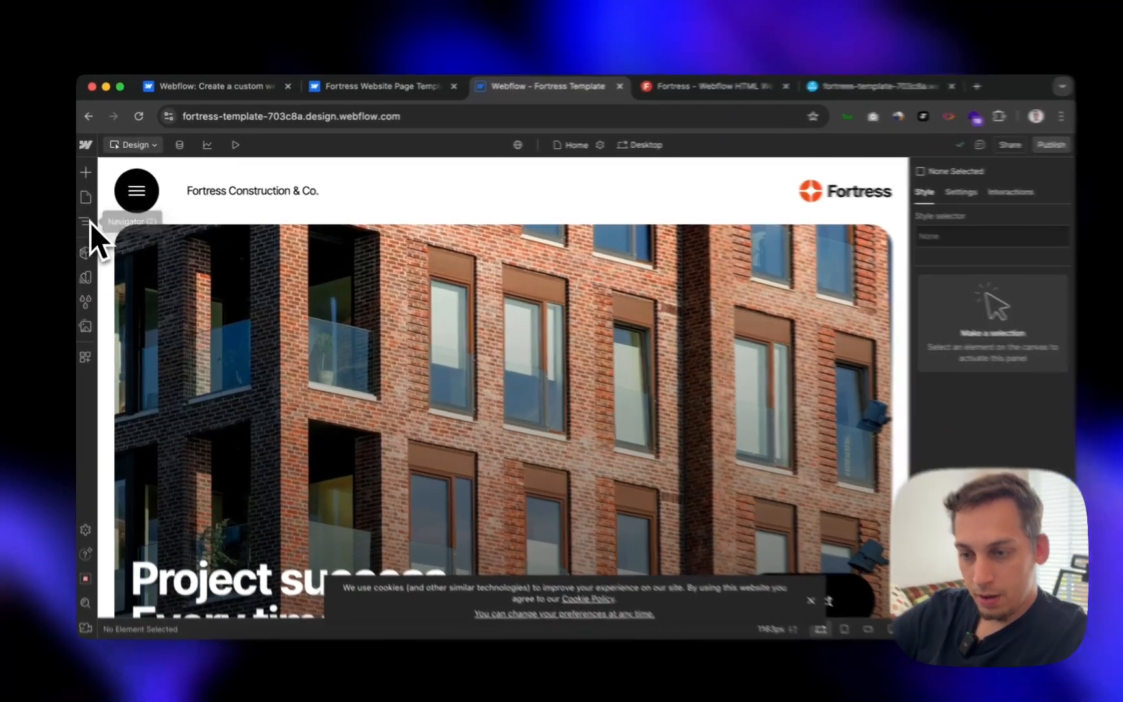
click(89, 221)
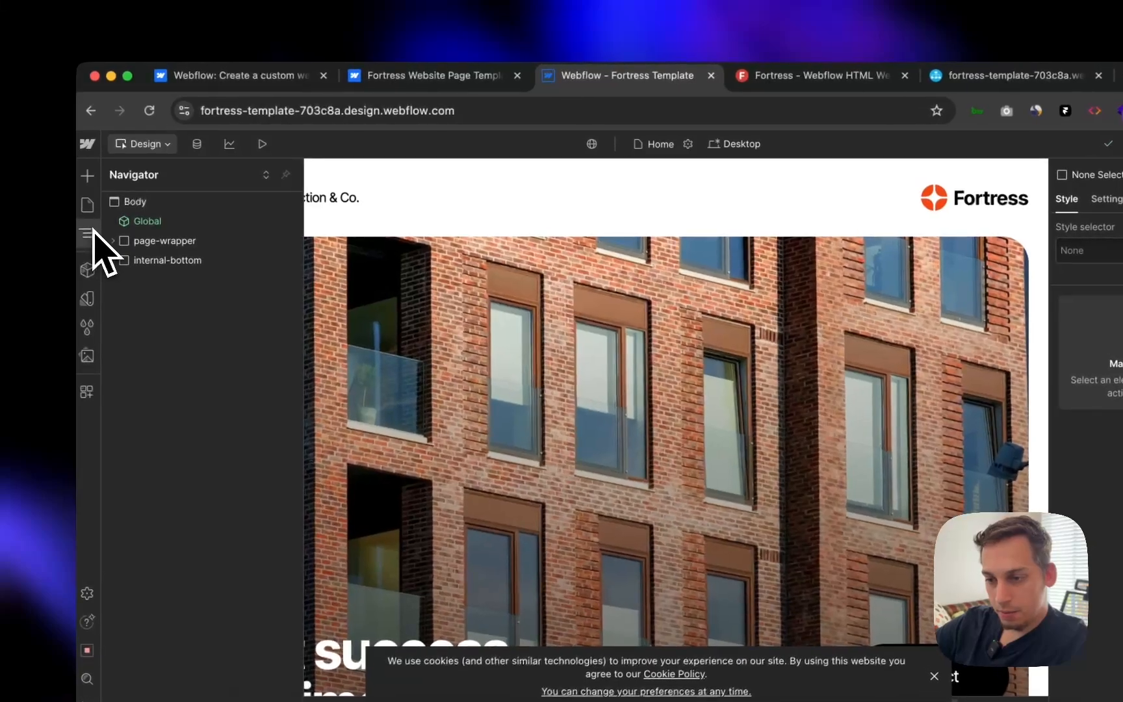
click(166, 144)
click(166, 144)
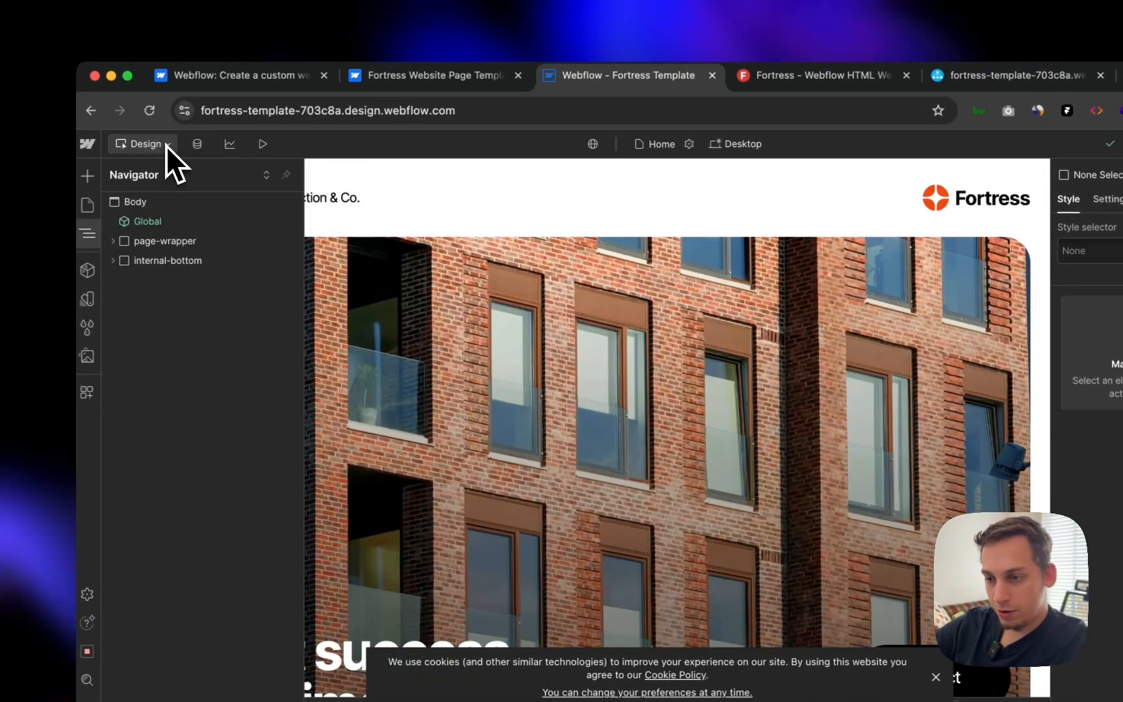
click(197, 144)
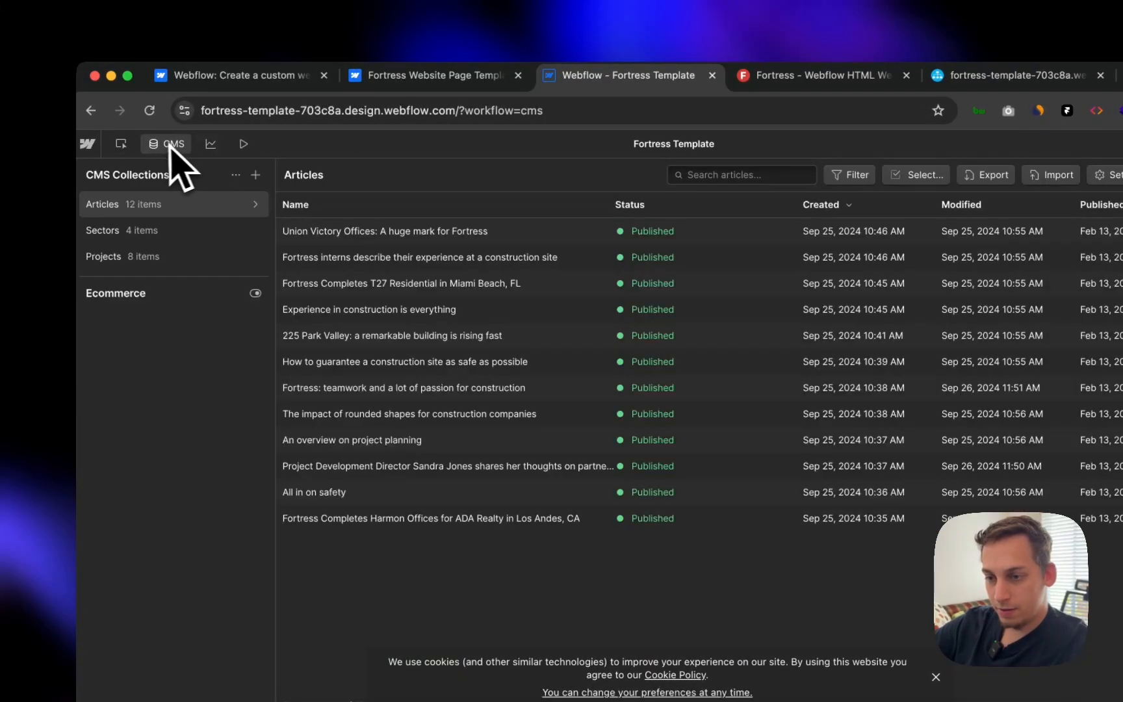
- Browse the Articles, Sectors and Projects collections, settling on the 8 Projects items
click(182, 261)
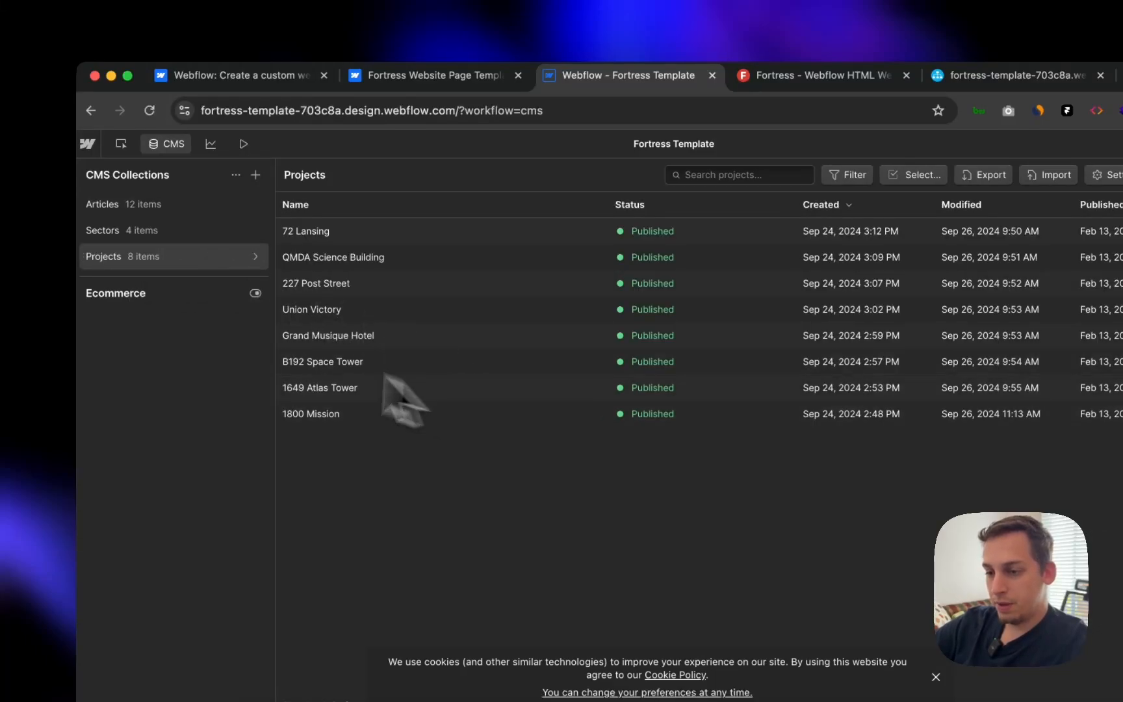
click(153, 232)
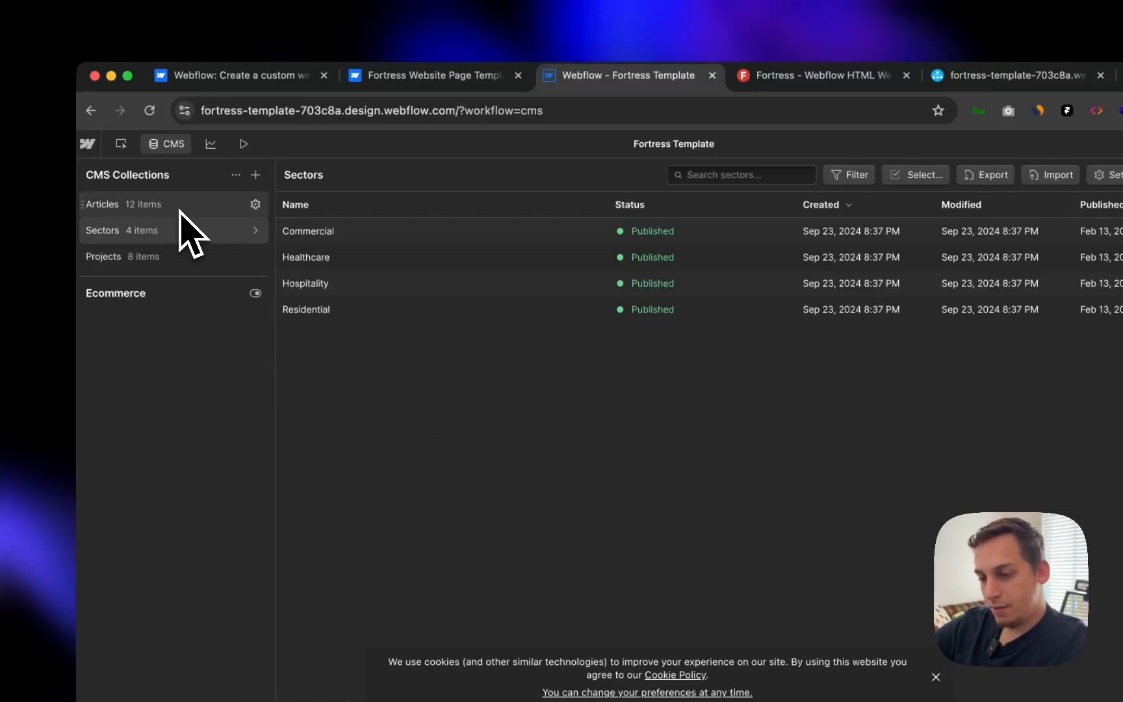
click(179, 206)
click(182, 231)
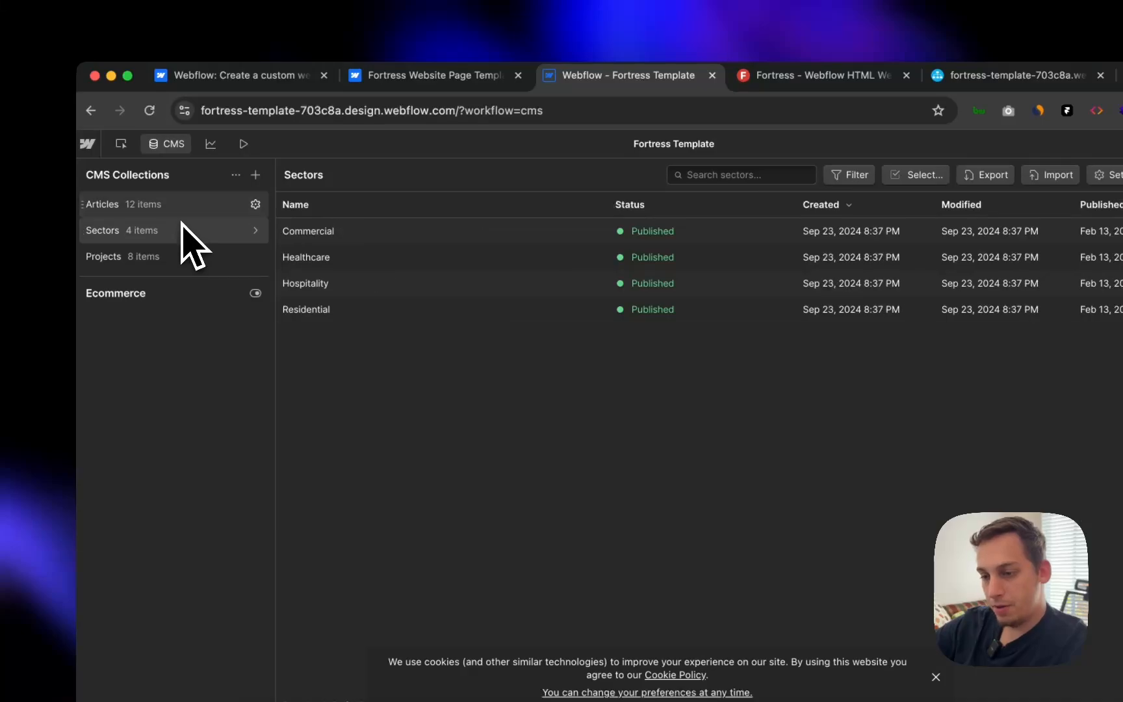
click(181, 206)
click(178, 235)
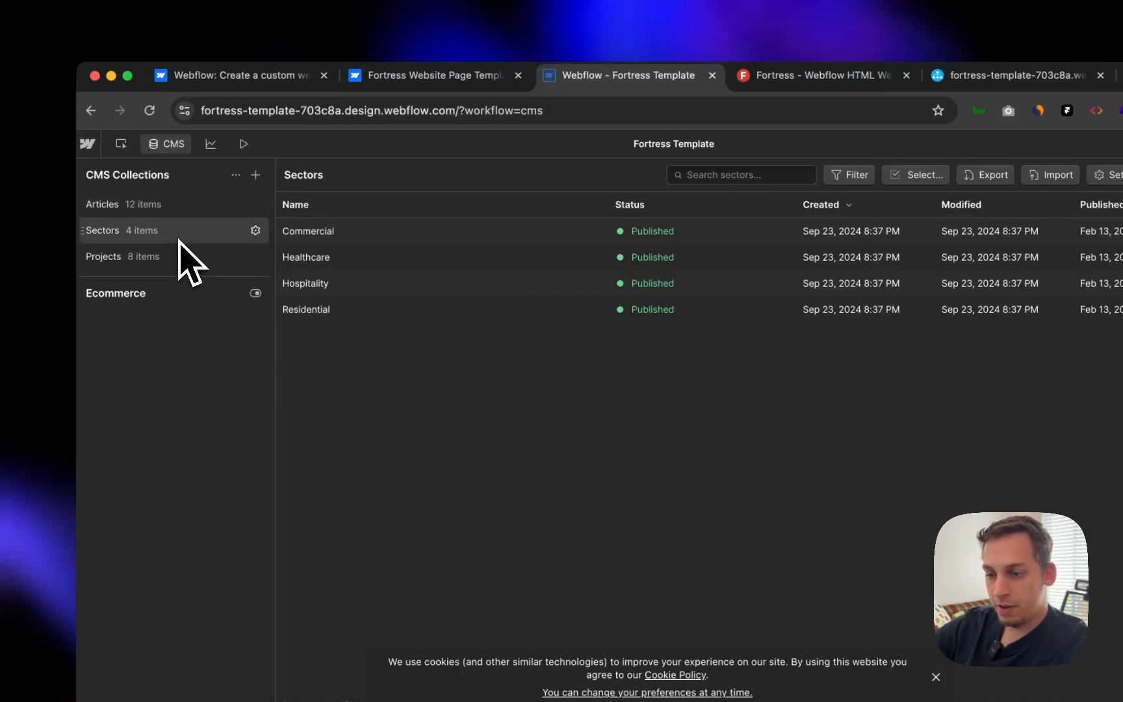
click(179, 259)
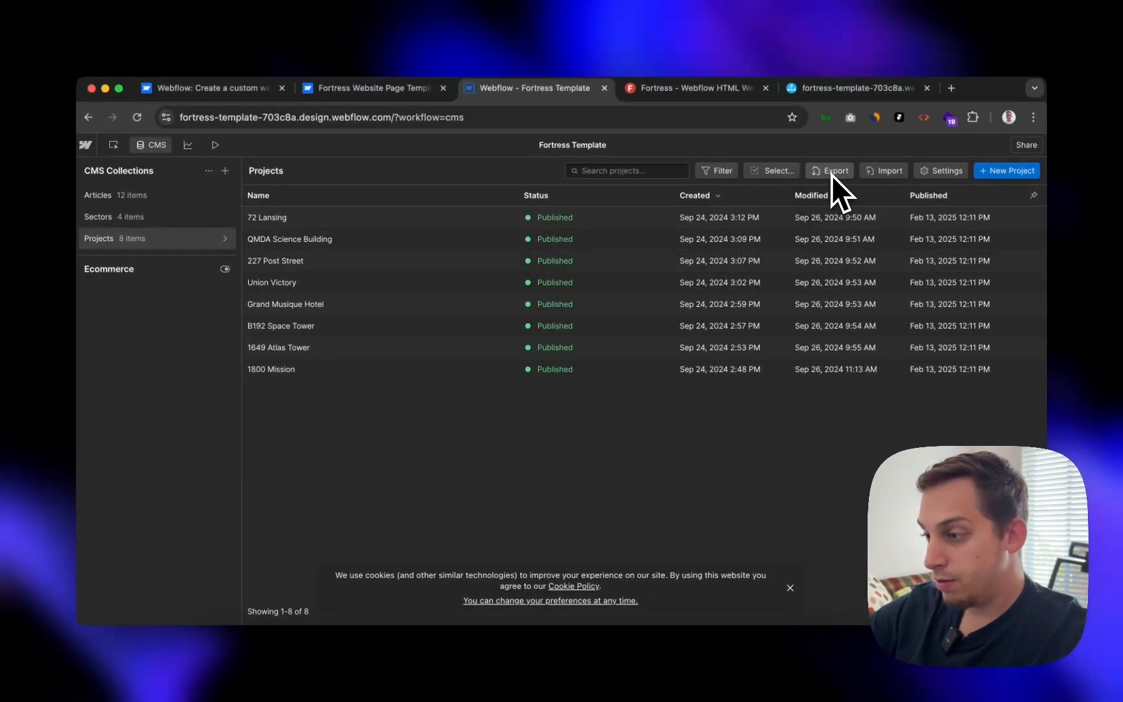
- Export Projects as Fortress Template - Projects.csv and check the Grand Musique Hotel item's fields
click(787, 153)
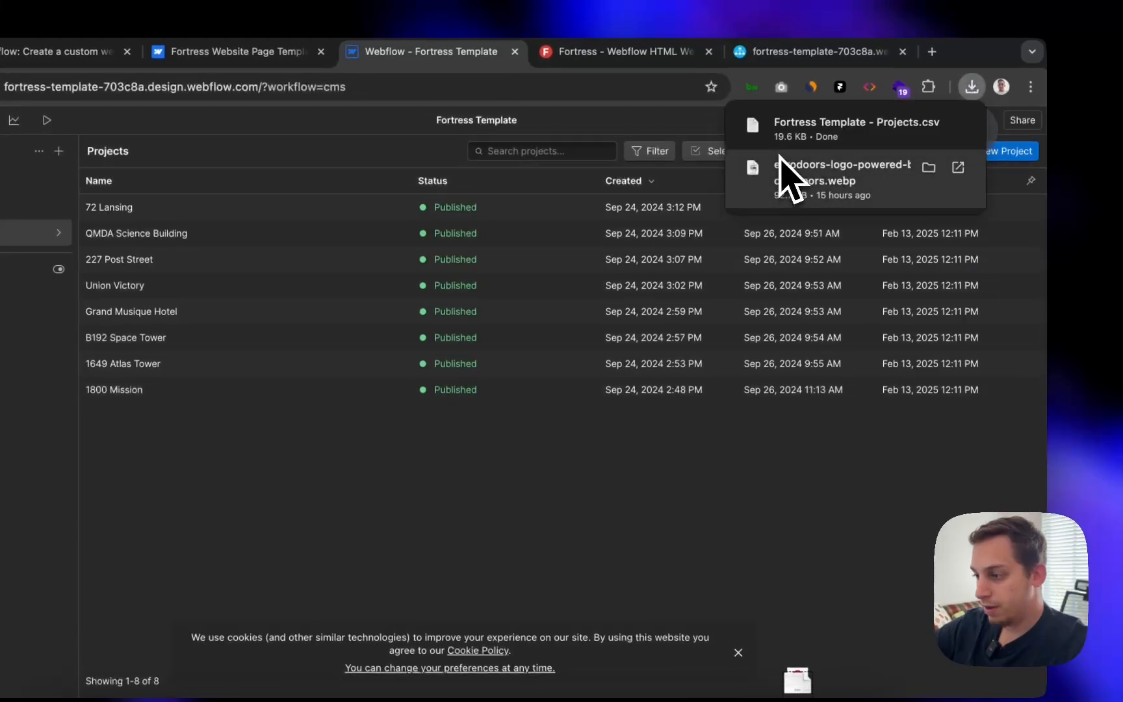
click(1023, 306)
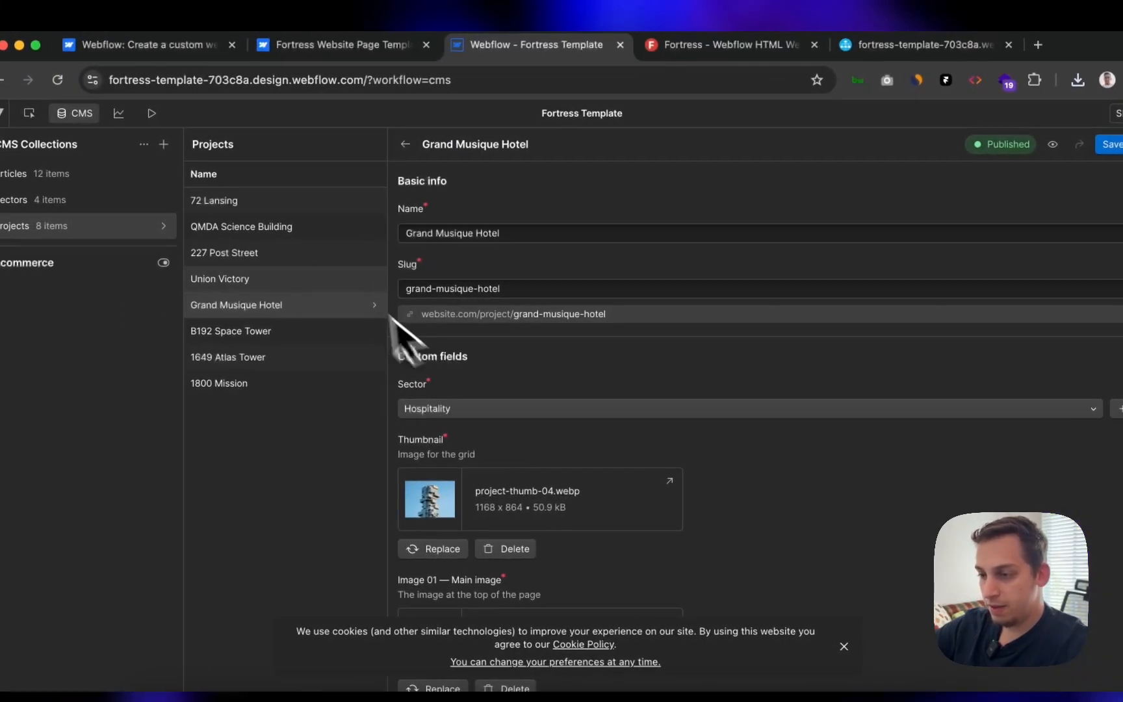
click(413, 143)
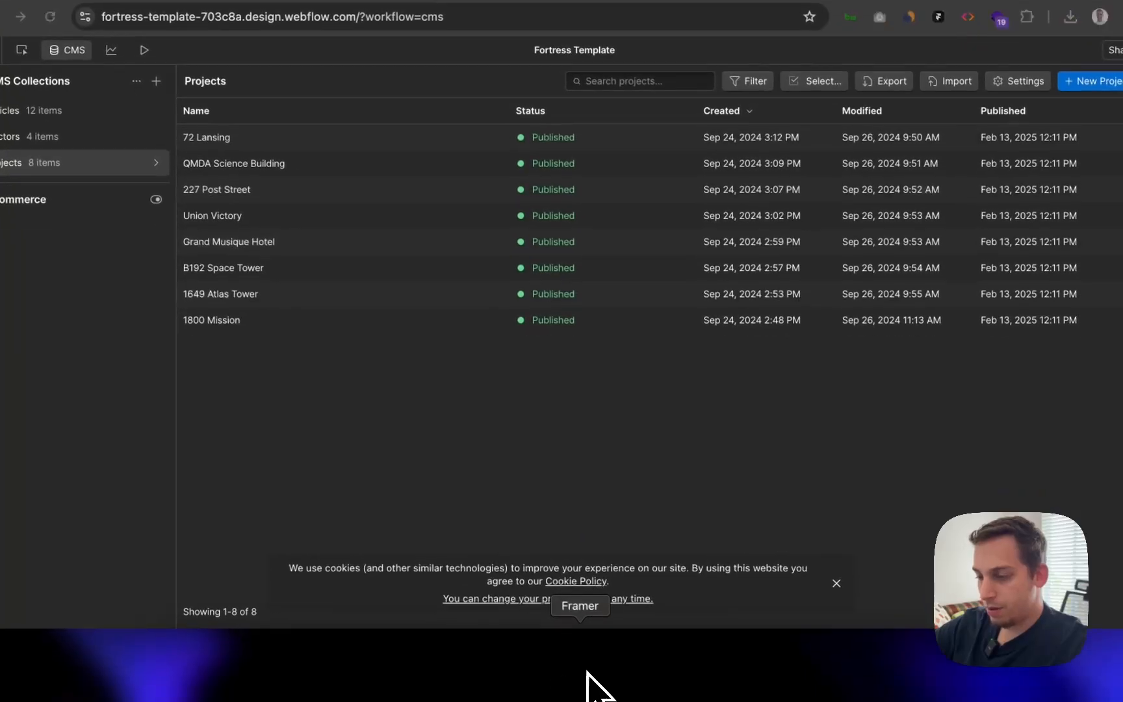
click(598, 686)
- Add a test CMS collection and then delete it
click(156, 47)
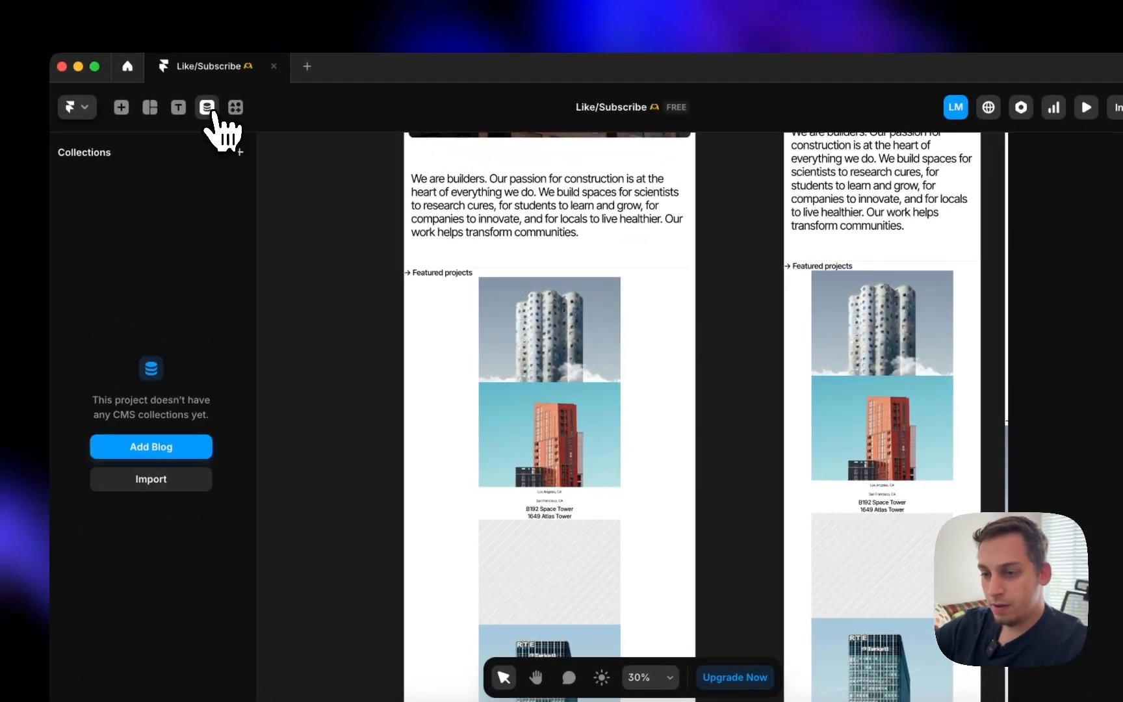
click(238, 151)
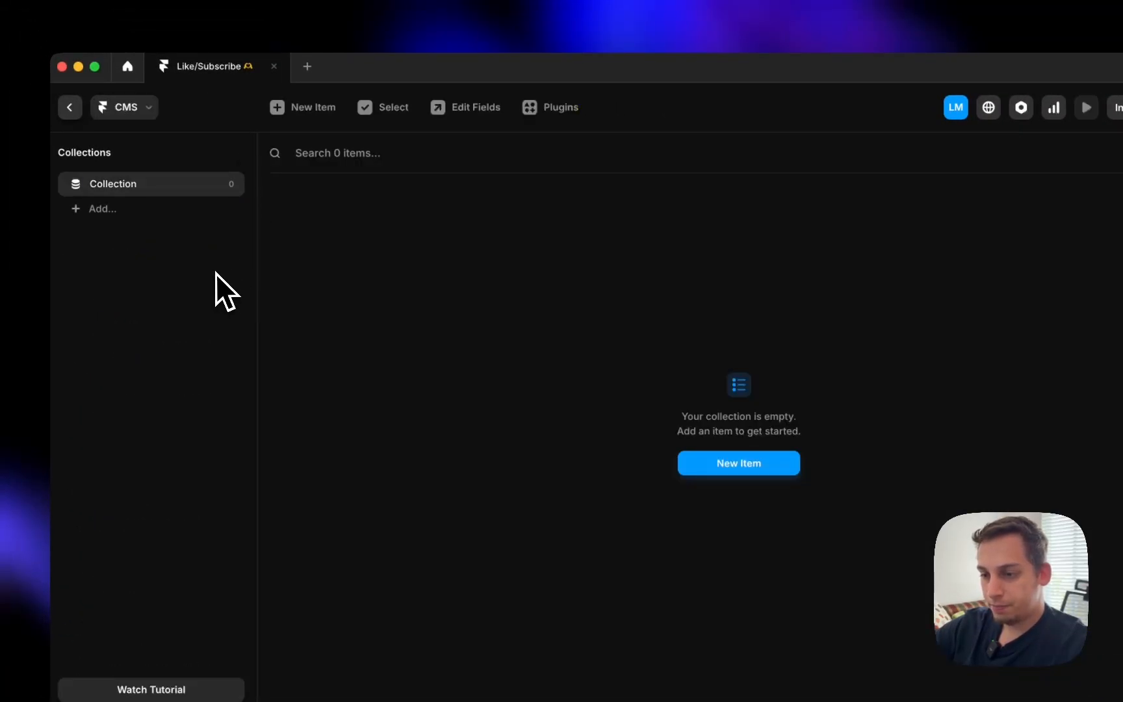
right_click(191, 189)
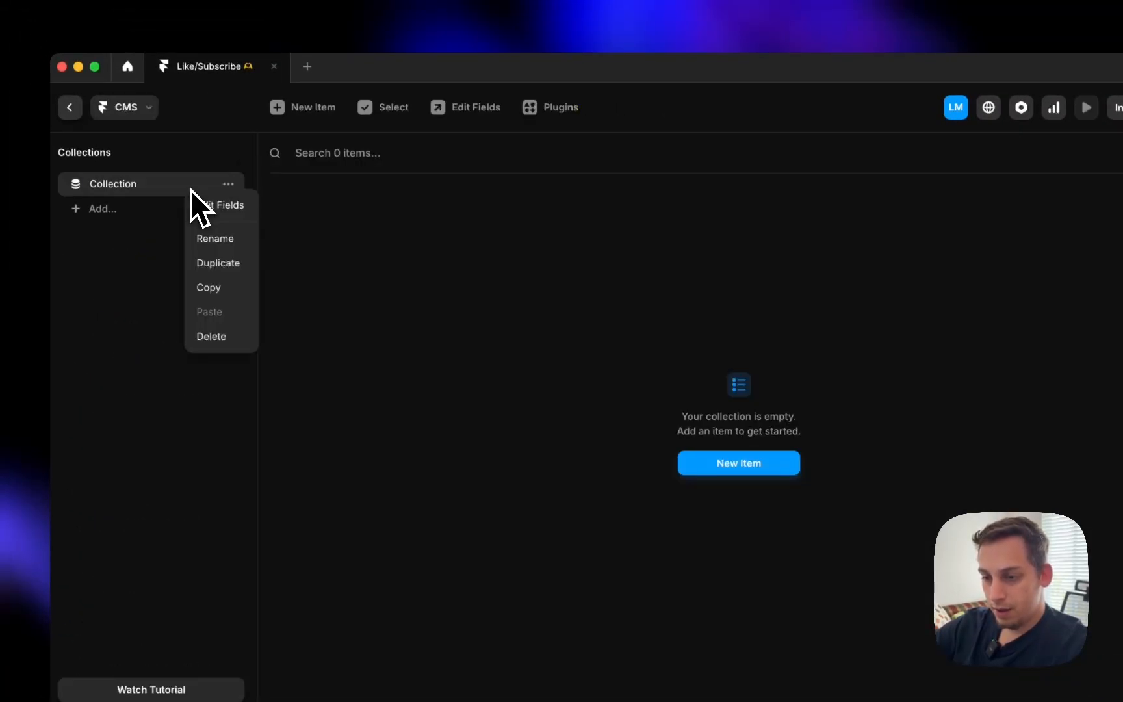
click(216, 345)
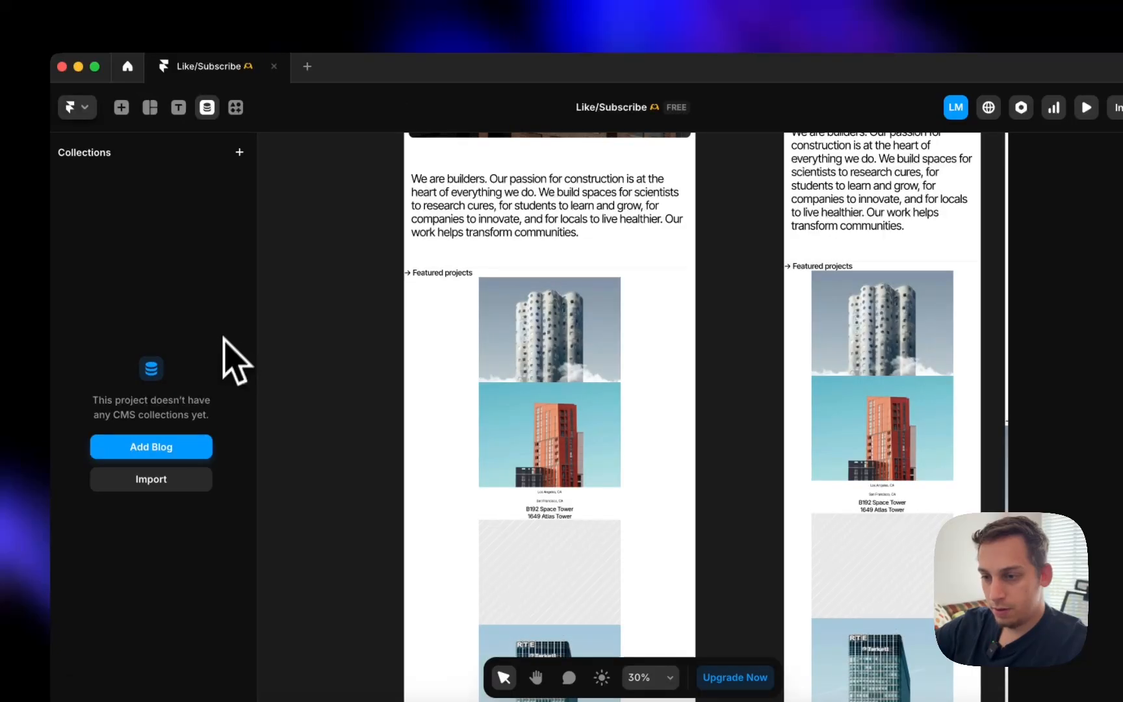
click(210, 108)
click(210, 109)
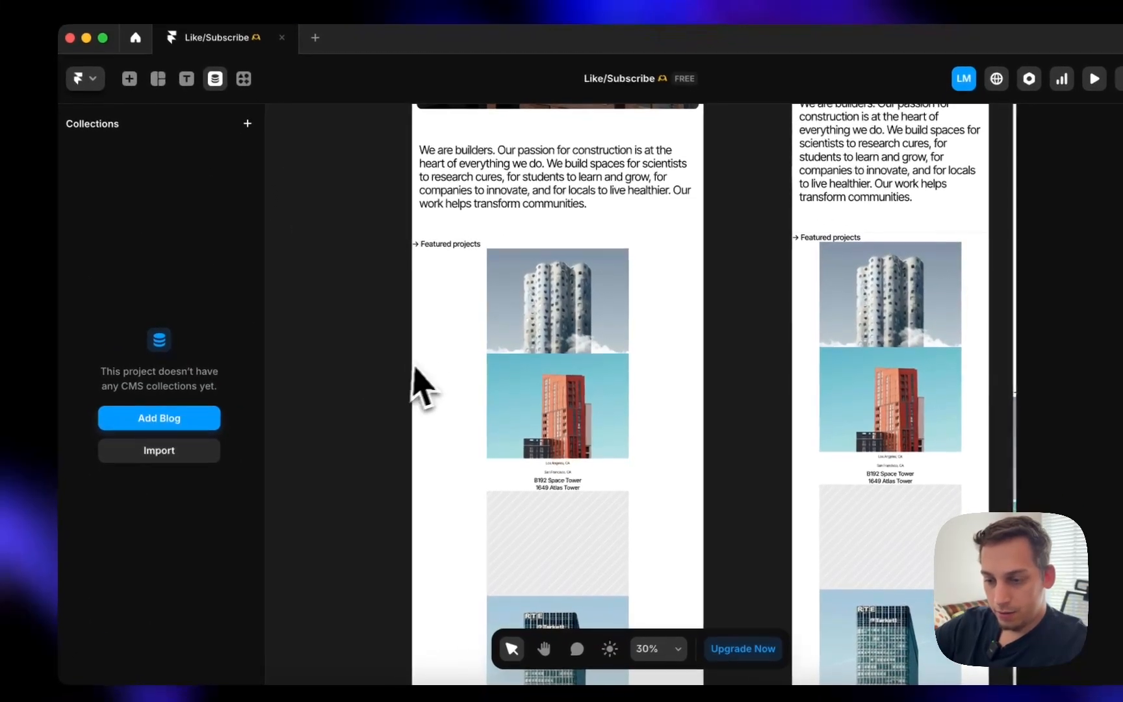
- Start a CMS import by searching 'cs' and launching the CSV Import plugin
click(153, 481)
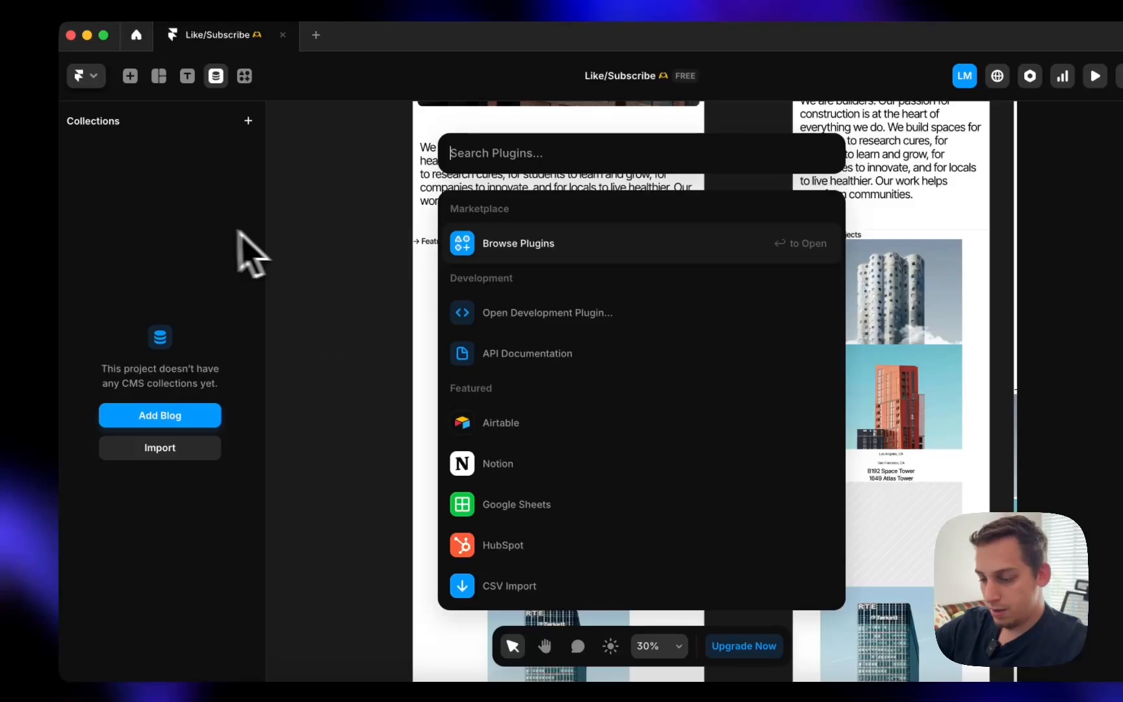
text(csv)
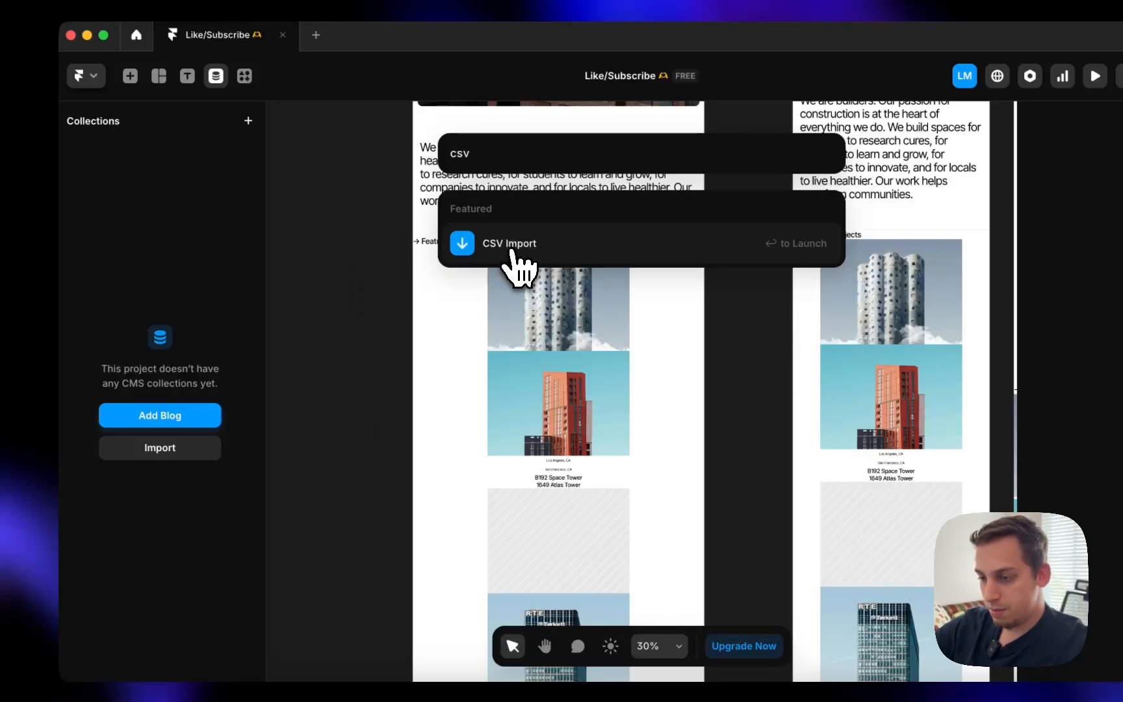
click(511, 246)
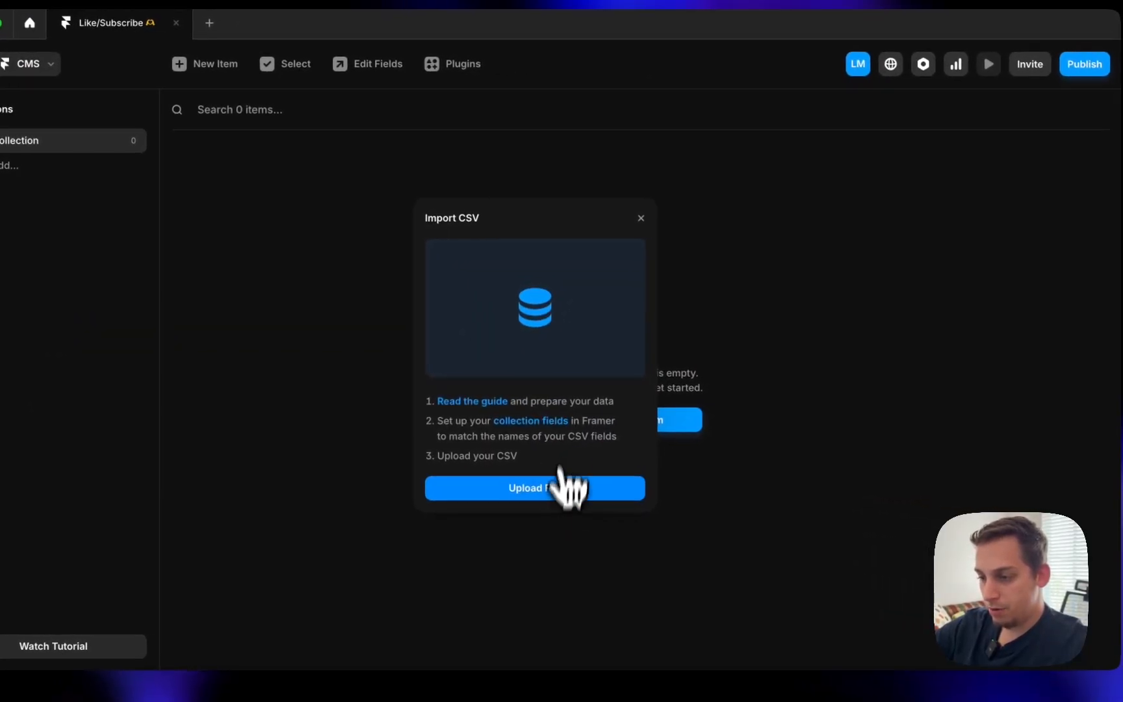
- Upload Fortress Template - Projects.csv into a new CMS collection
click(559, 487)
click(424, 245)
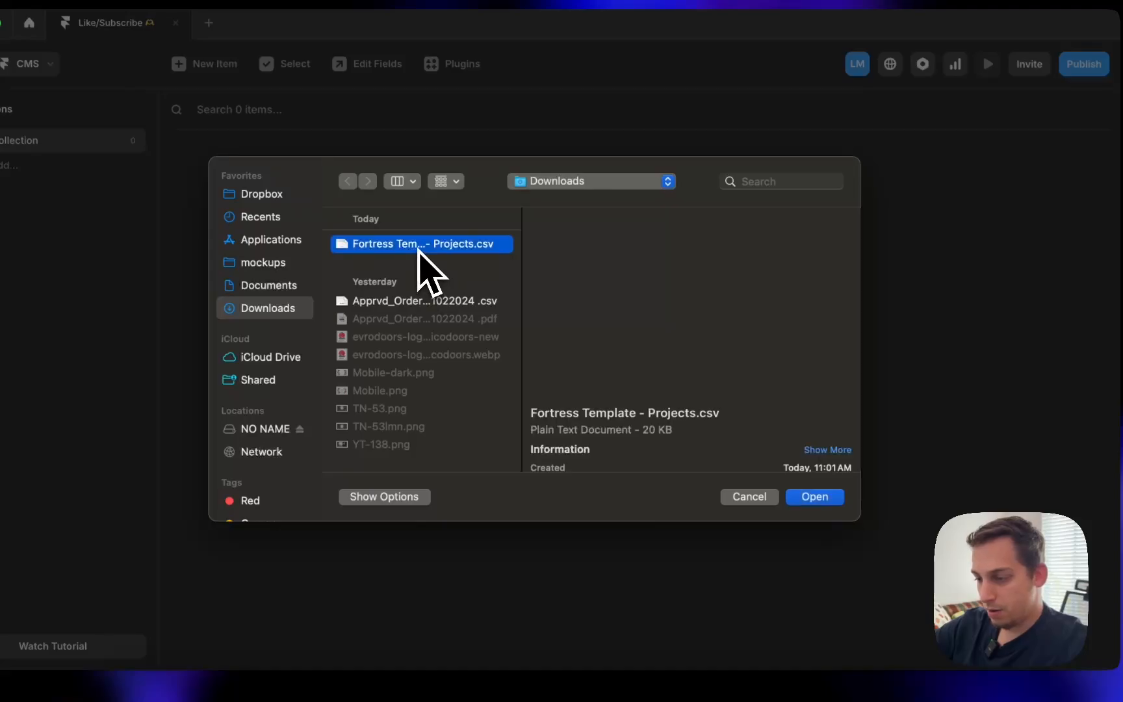
click(809, 499)
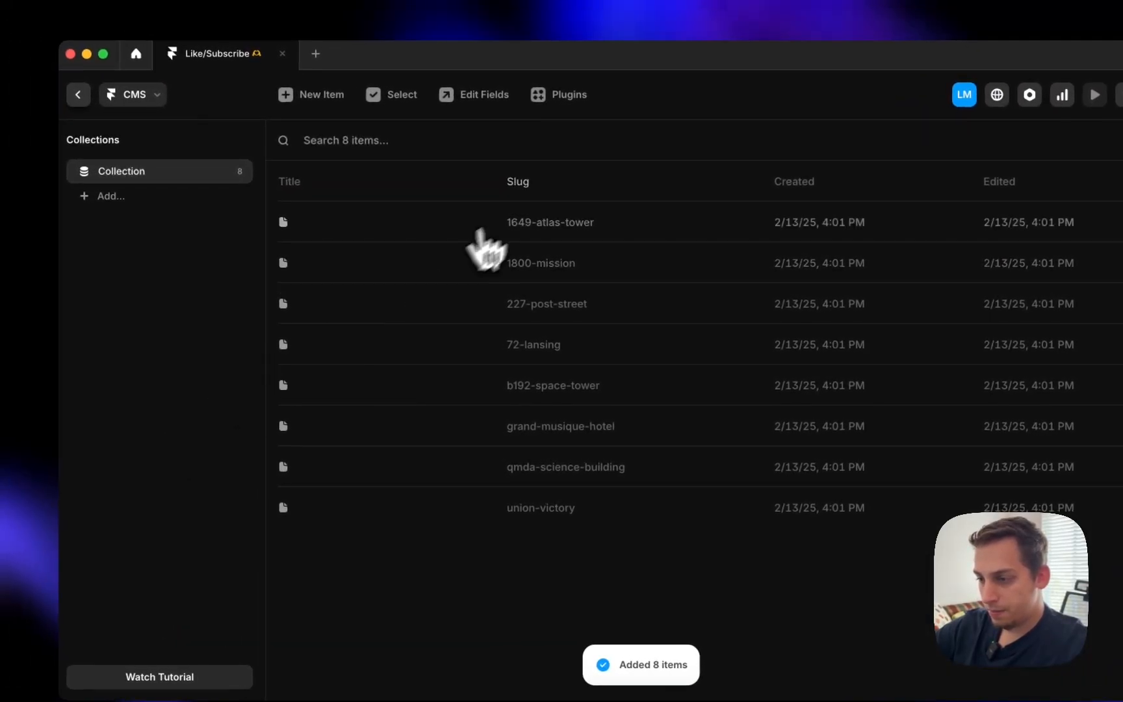
- Inspect the 1649-atlas-tower item and the collection fields, then delete the imported collection
click(423, 234)
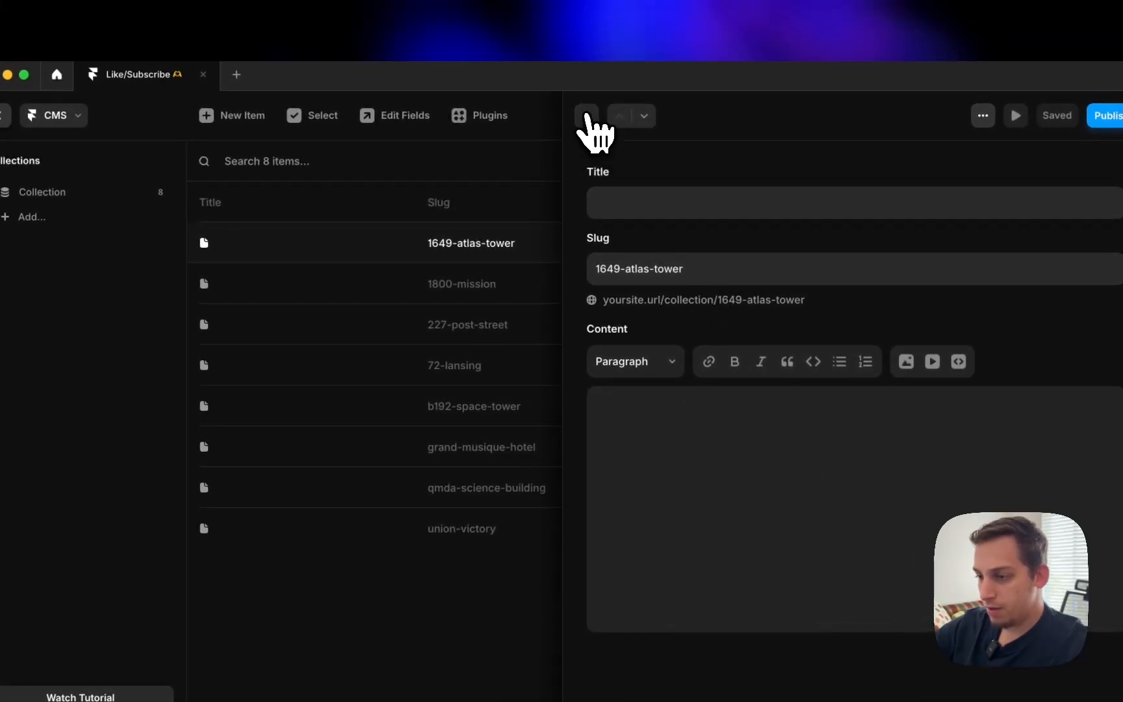
click(587, 117)
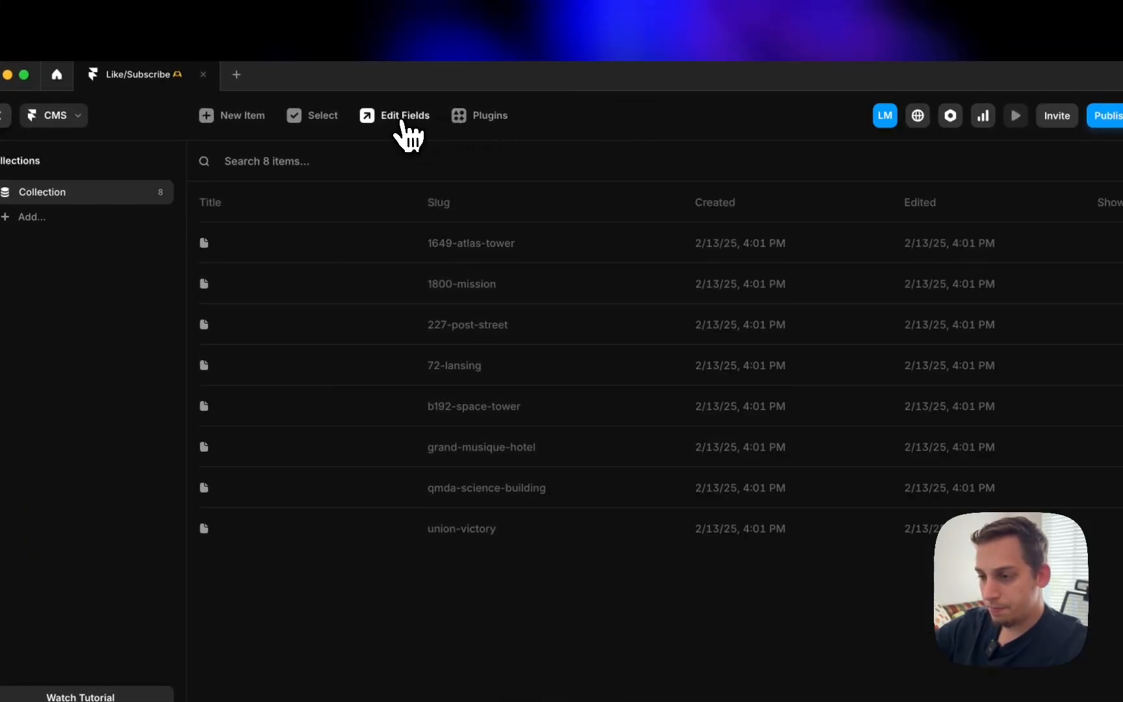
click(401, 120)
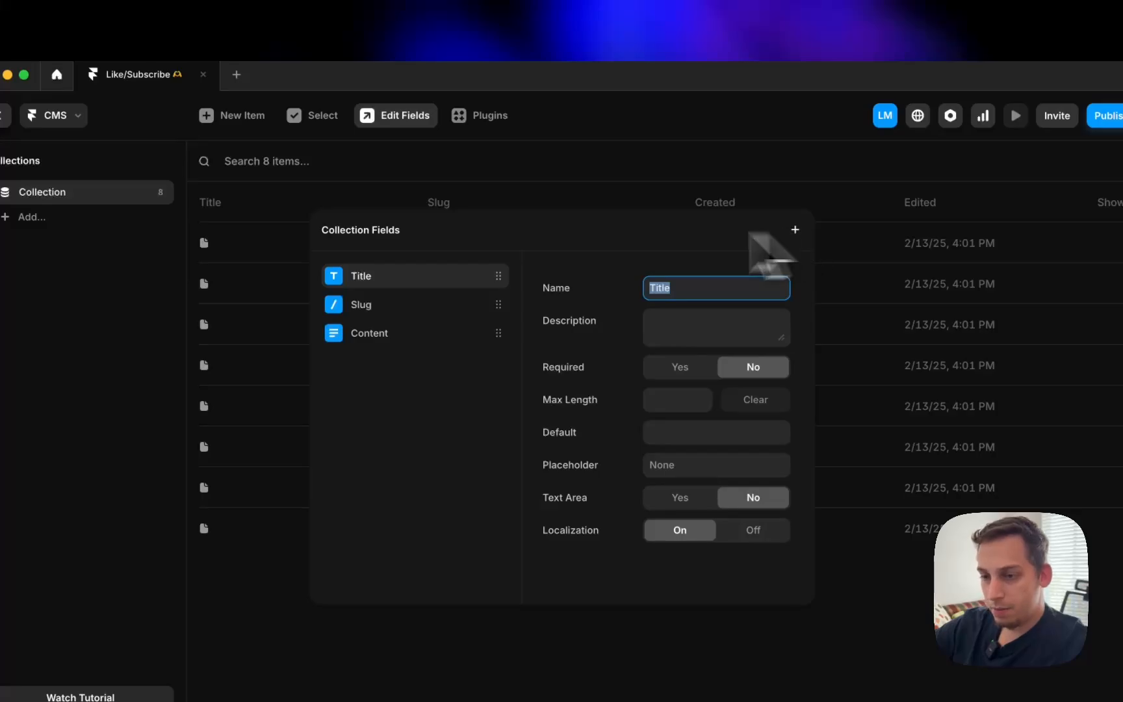
key(Escape)
click(158, 192)
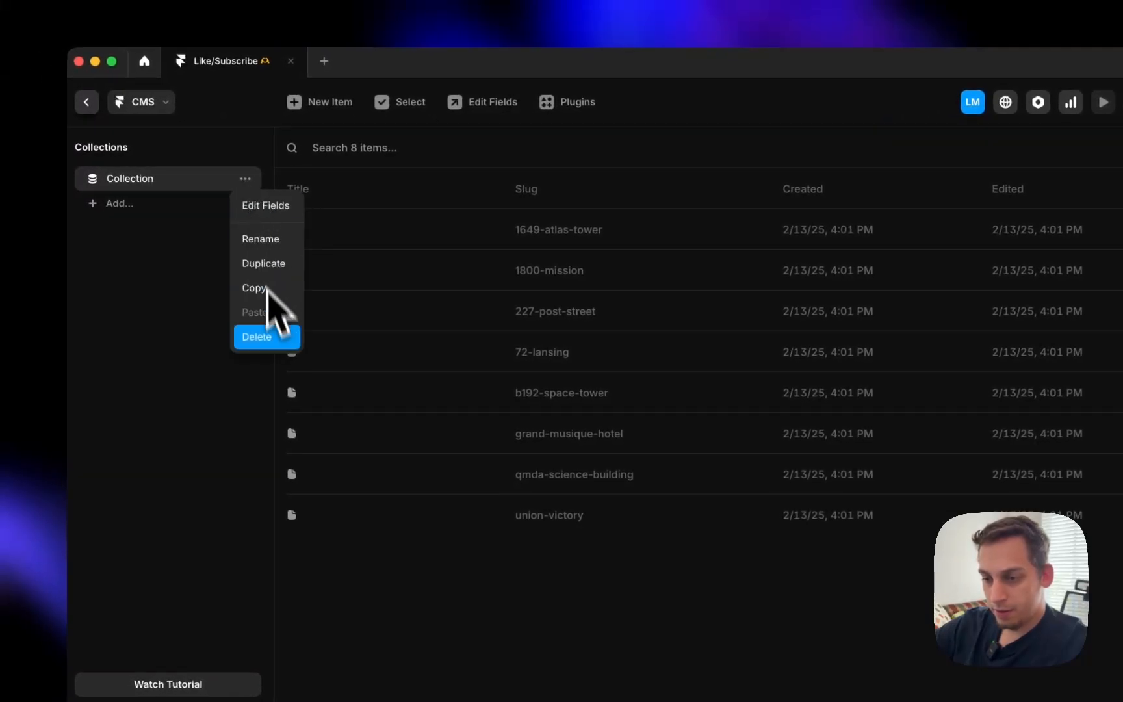
click(270, 337)
click(695, 431)
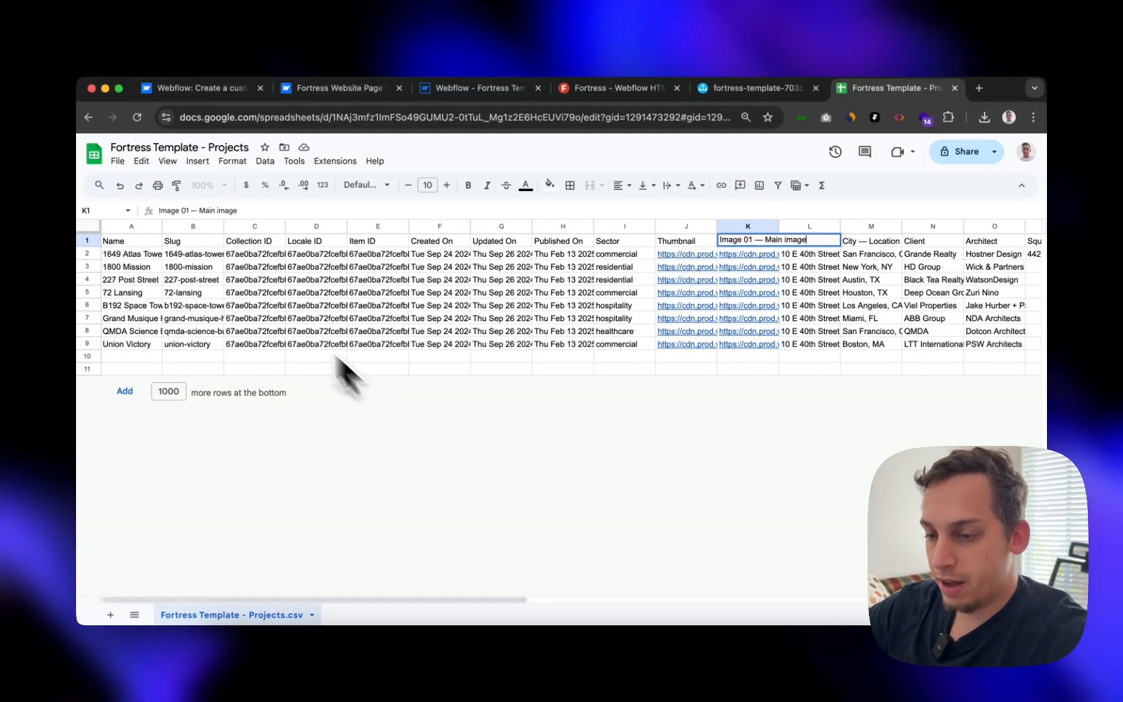
- Compare the sheet's Name, Slug, Collection ID and Locale ID headers with Framer's CMS fields
click(136, 241)
click(198, 240)
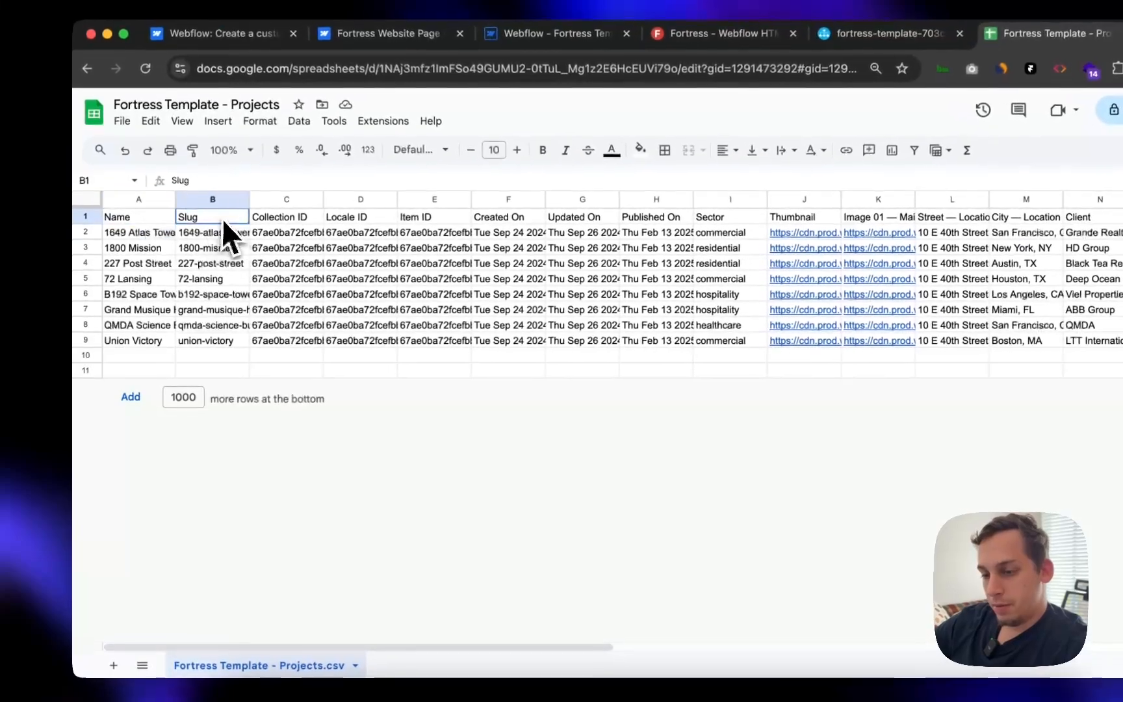
click(252, 240)
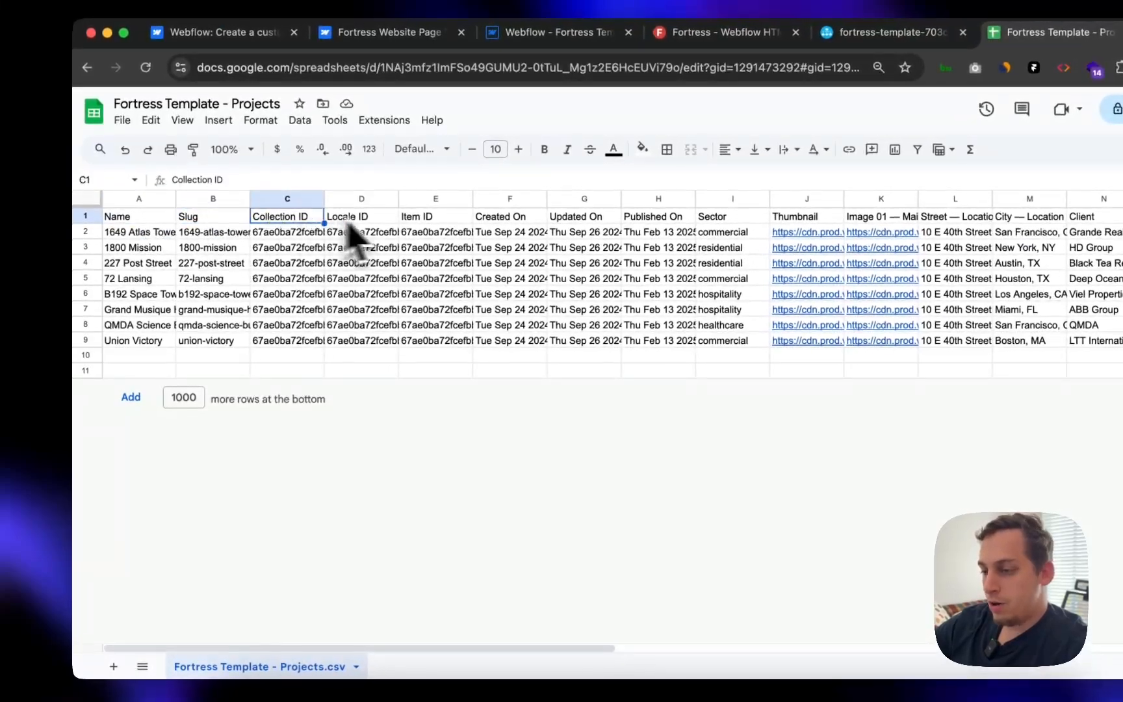
click(369, 221)
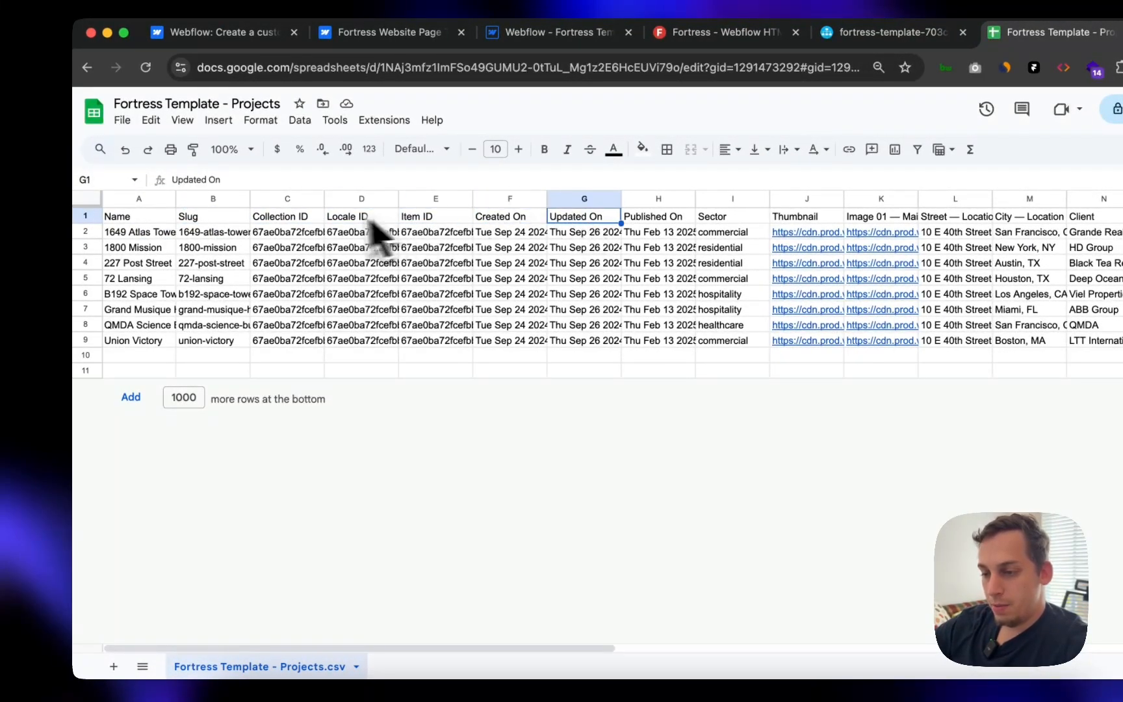
click(210, 201)
click(210, 222)
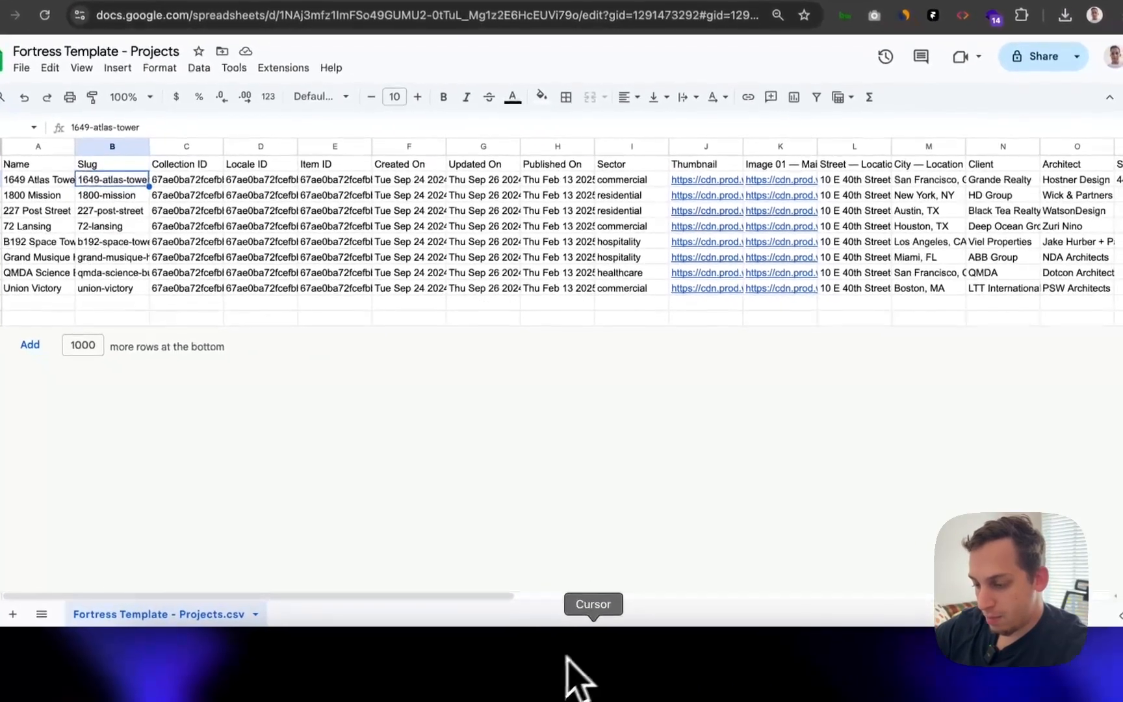
click(570, 664)
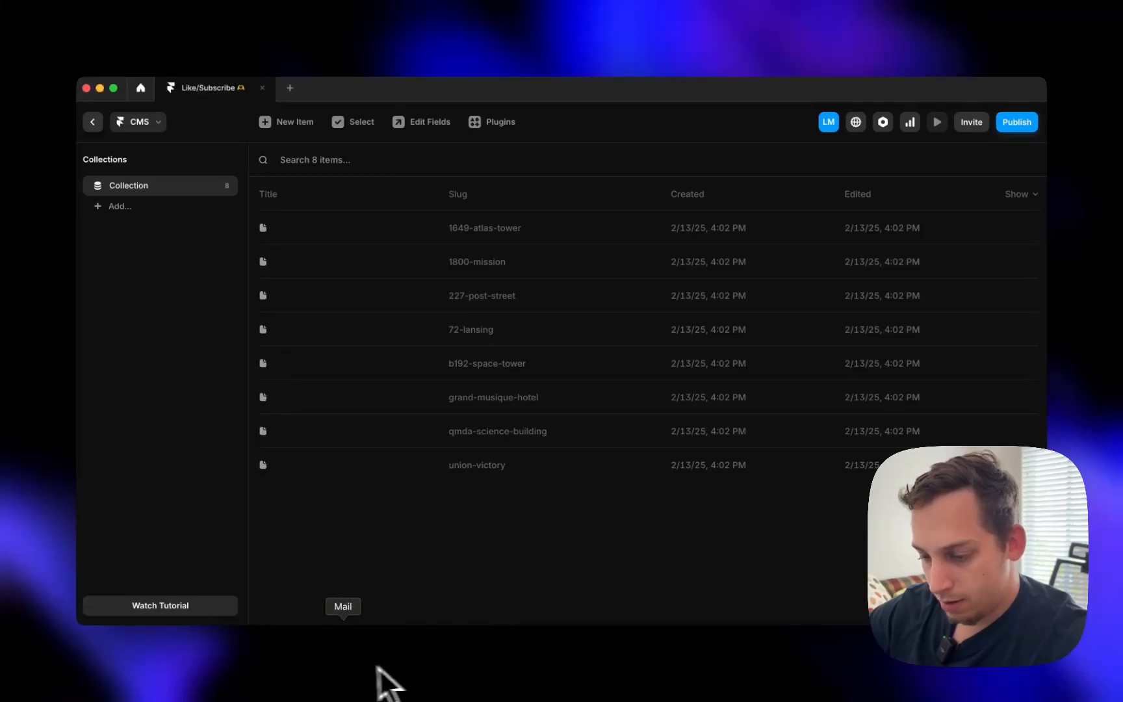
click(294, 672)
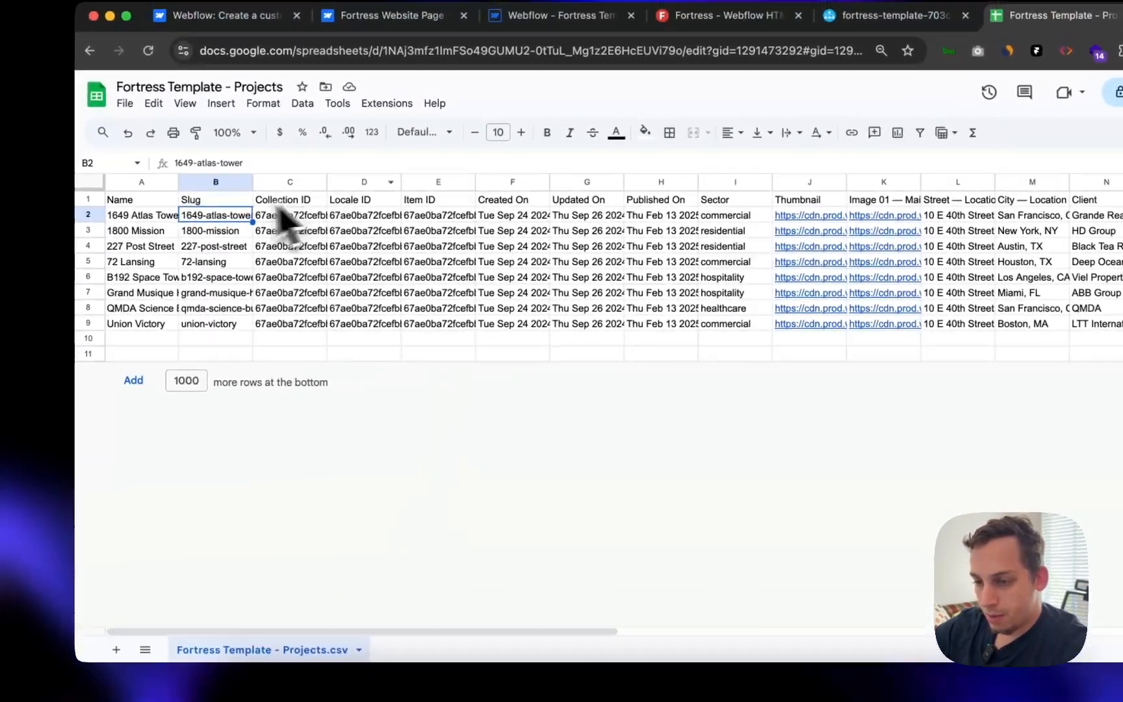
- Change the A1 header from Name to Title
click(133, 199)
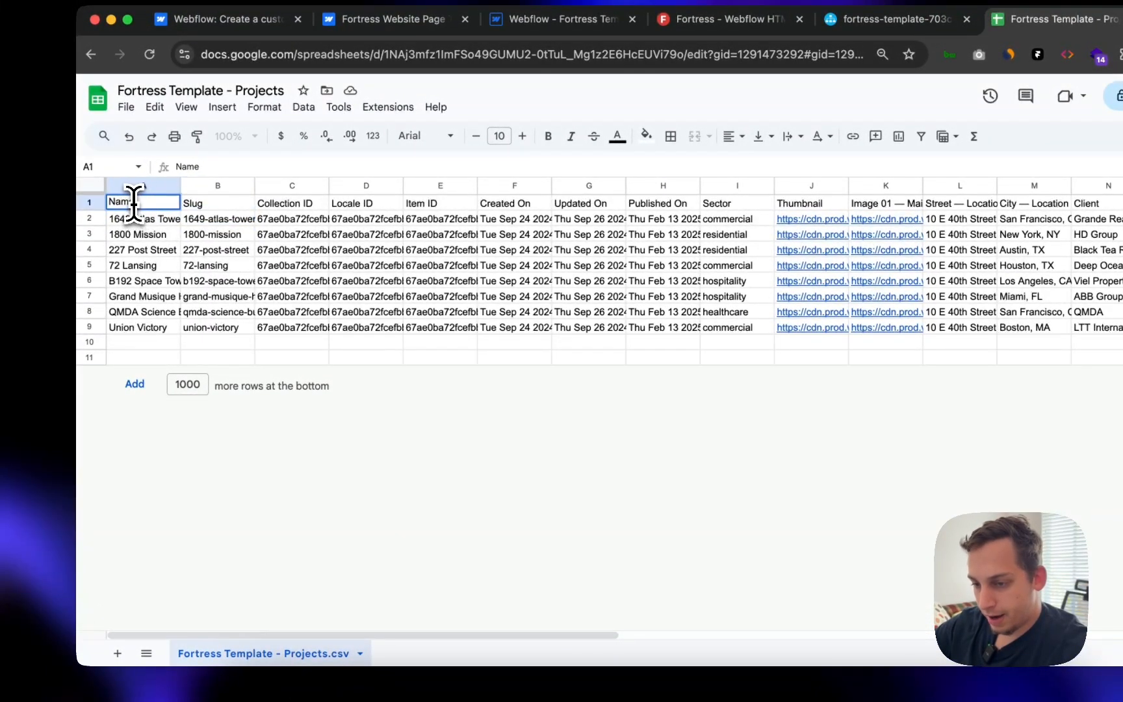
text(Title)
key(Return)
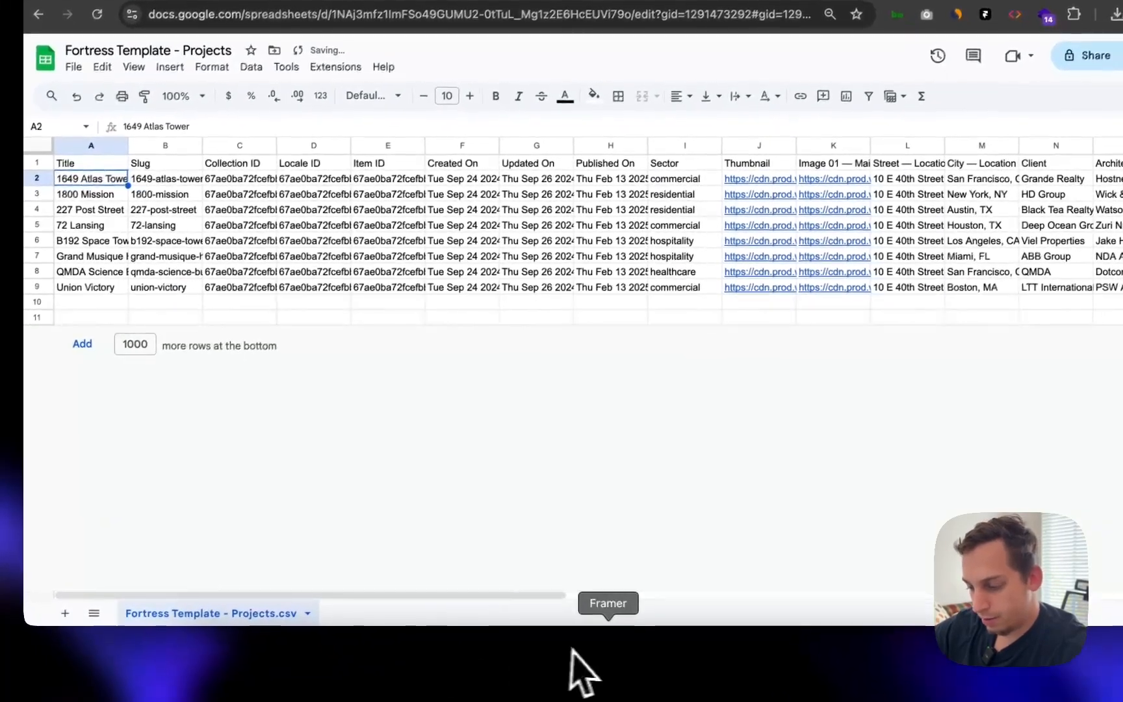
click(603, 655)
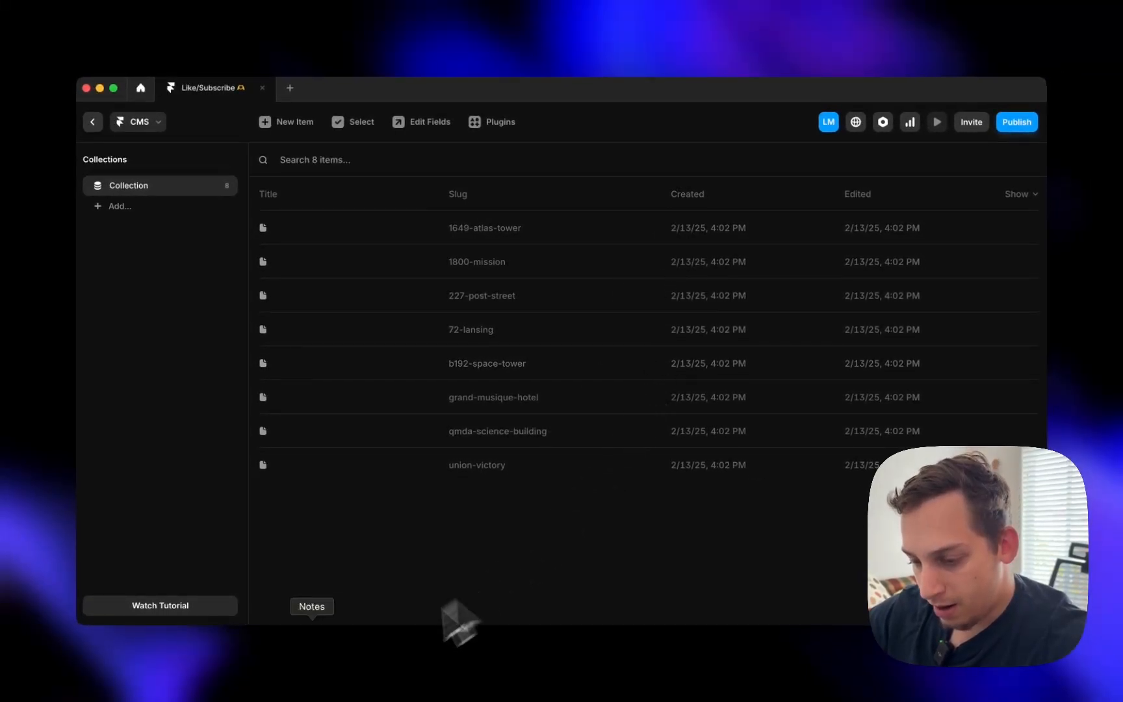
- Rename the F1 and G1 headers to Created and Edited
click(283, 656)
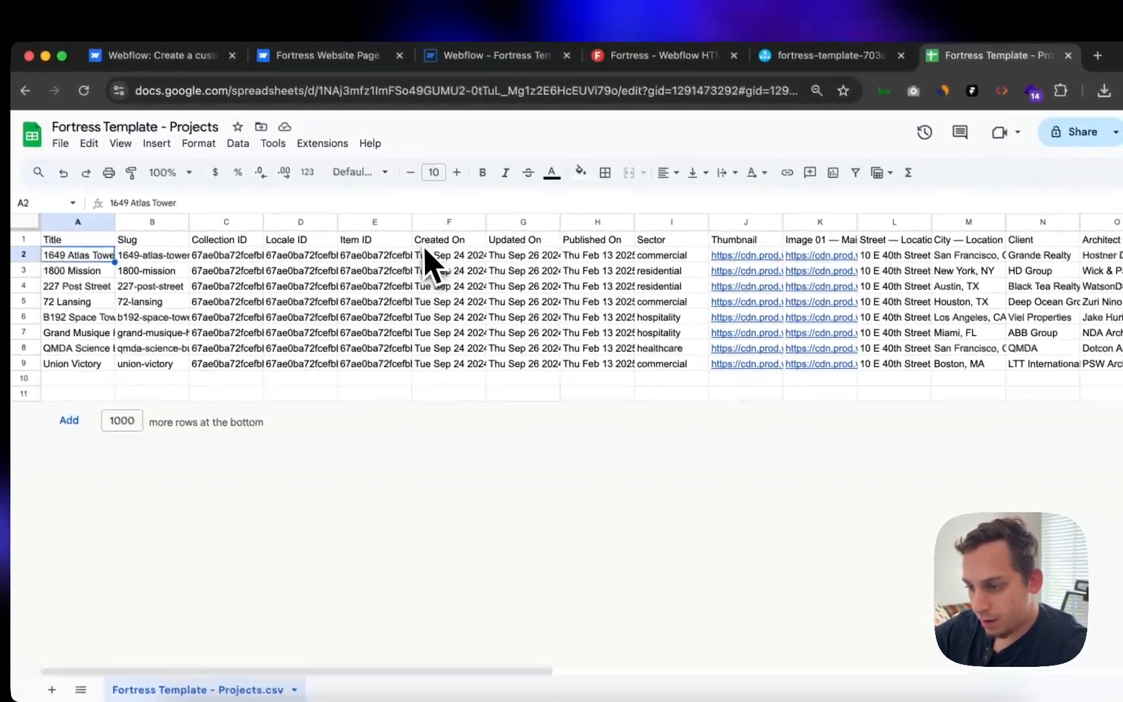
click(479, 170)
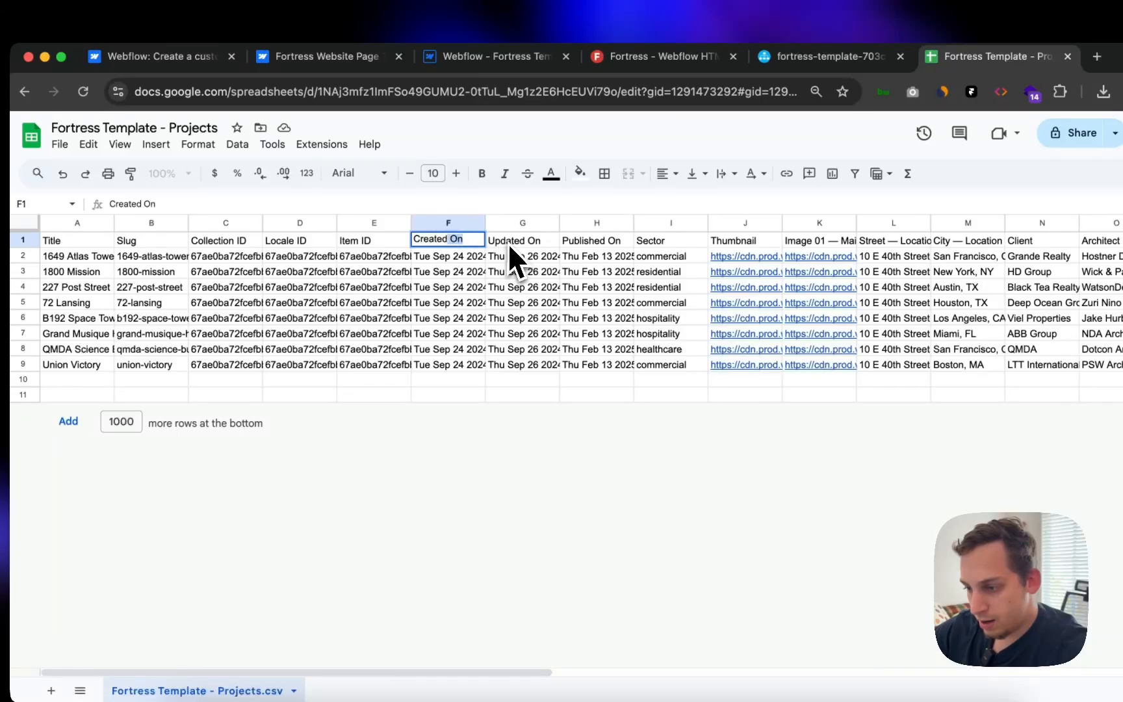
click(523, 318)
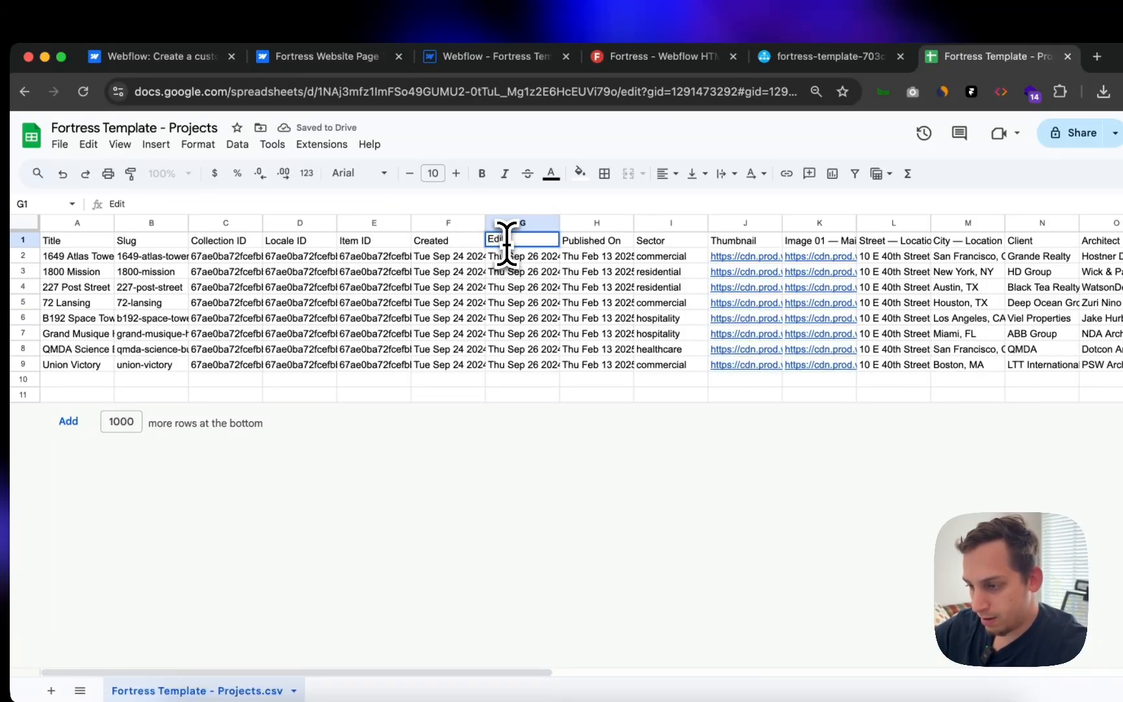
click(596, 241)
- Review the Framer collection's field settings and available field types, then return to Sheets
key(ctrl+Up)
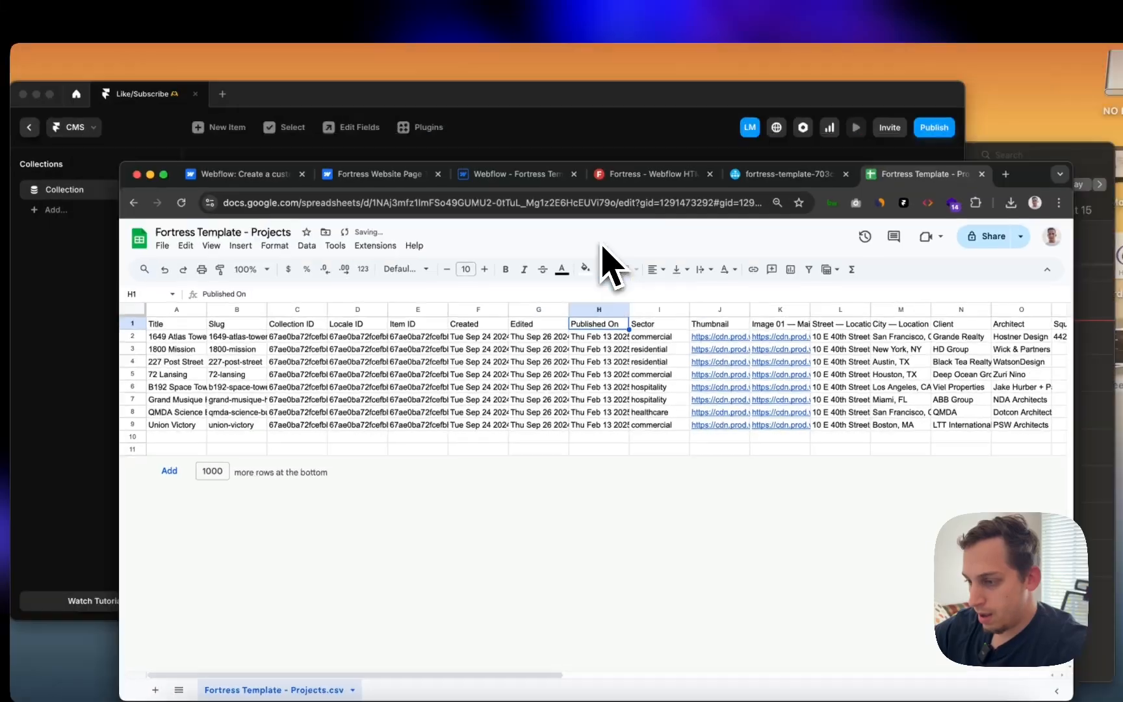
click(205, 351)
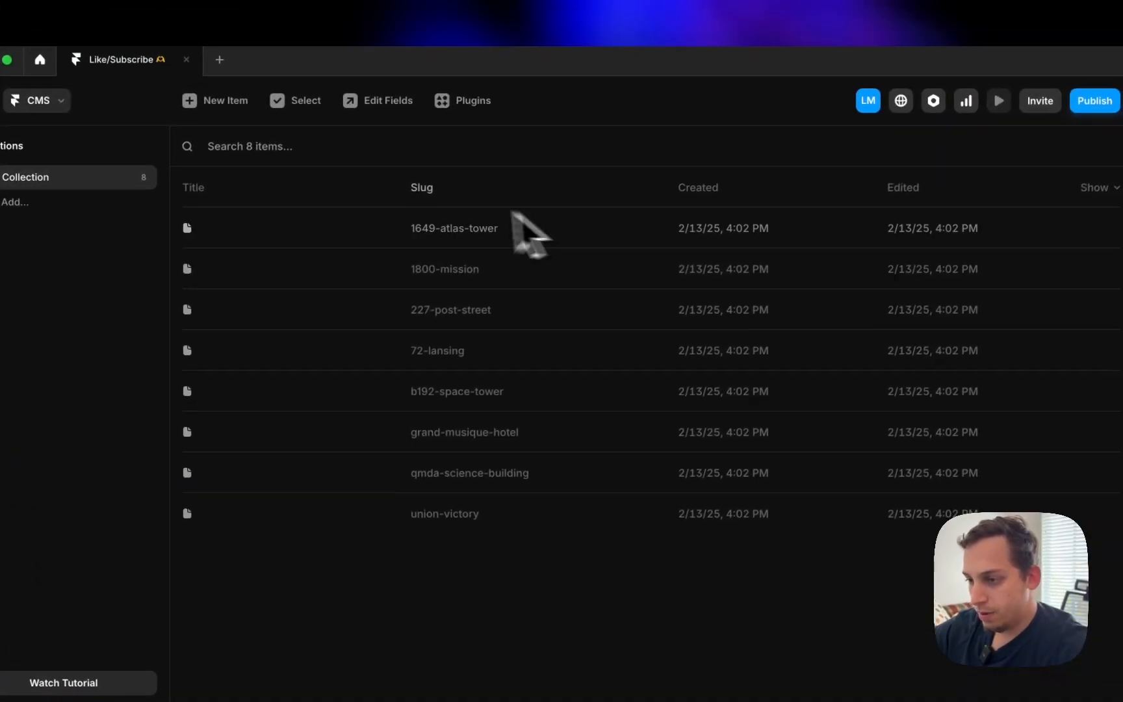
click(374, 104)
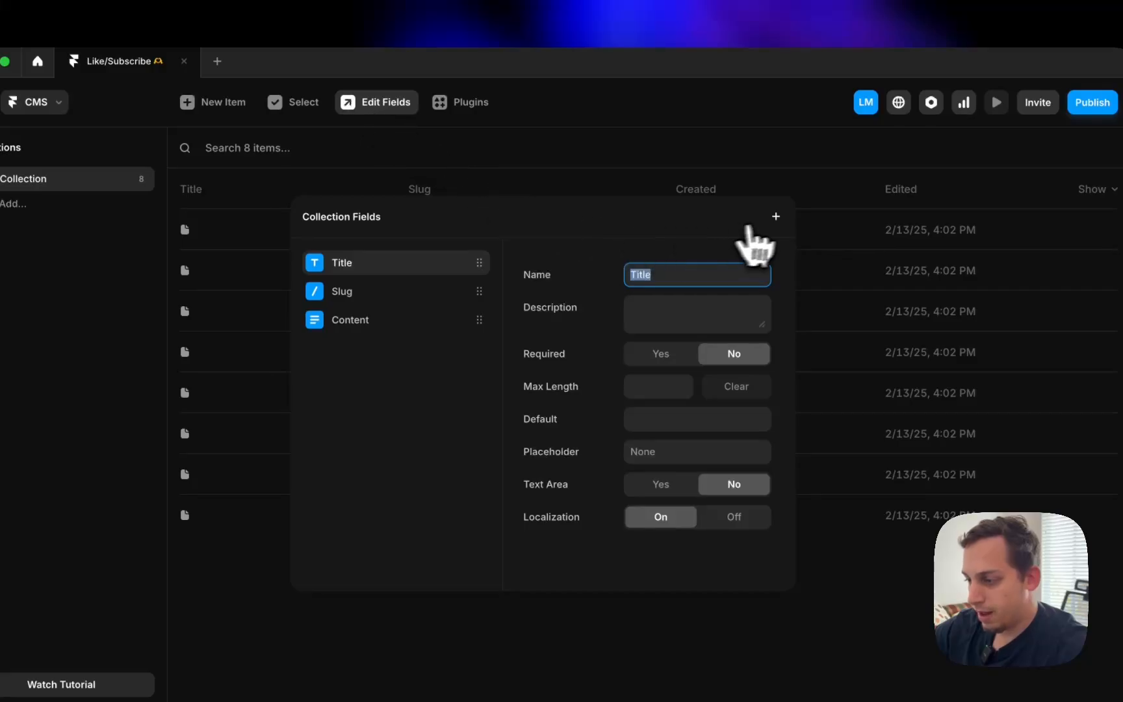
click(773, 218)
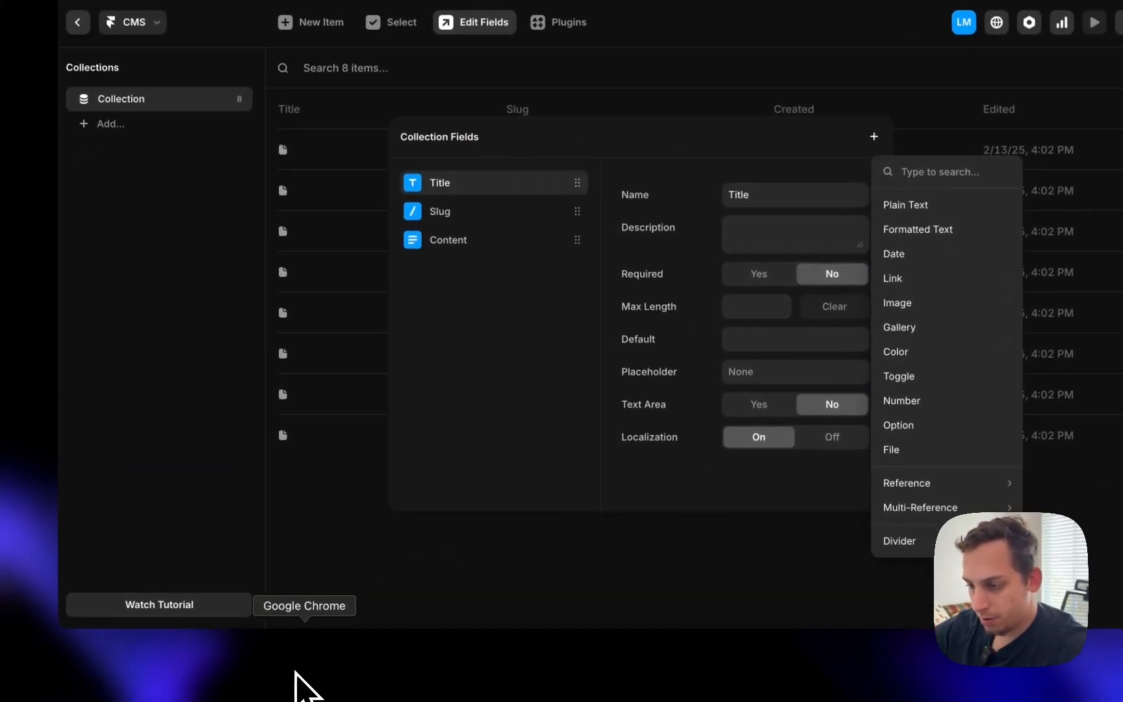
click(297, 684)
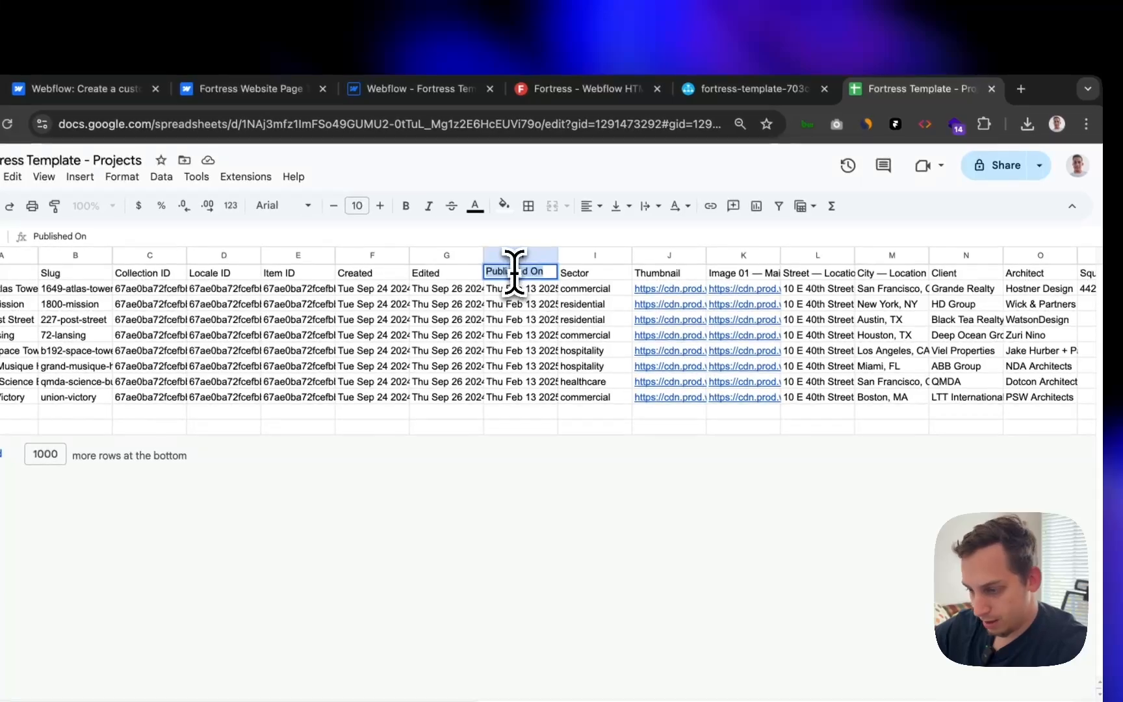
- Enter Date as the H1 header and preview the Thumbnail and Image 01 links
text(Date)
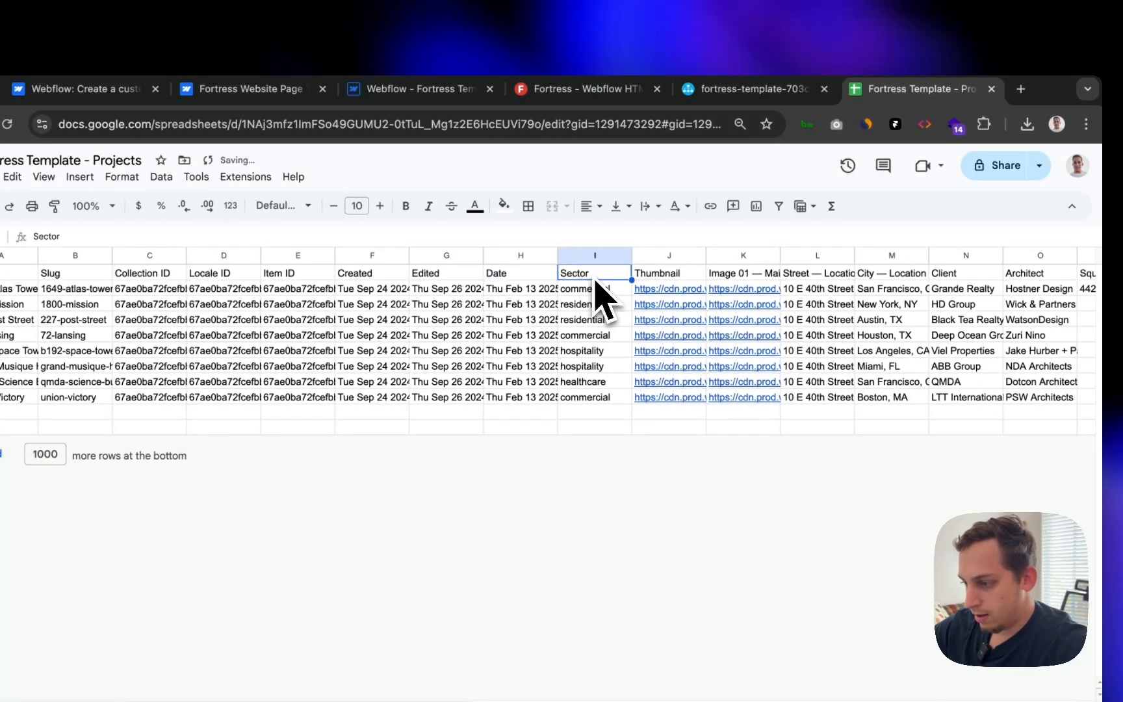
click(586, 255)
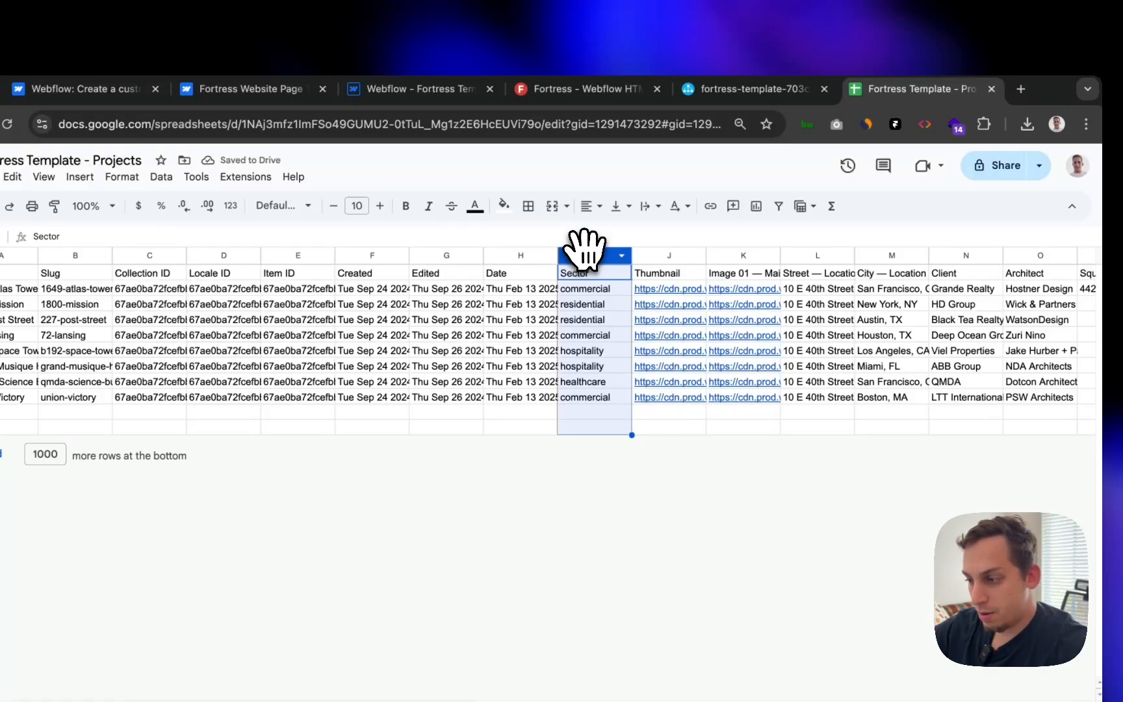
click(659, 278)
mouse_move(671, 296)
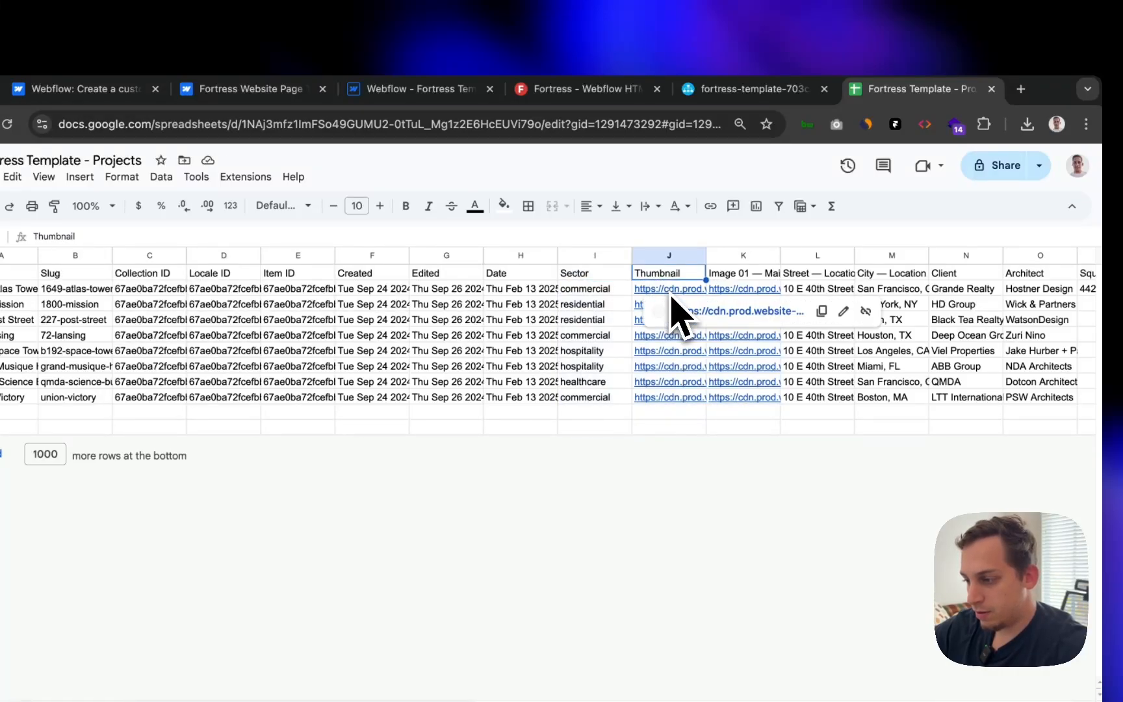
click(705, 311)
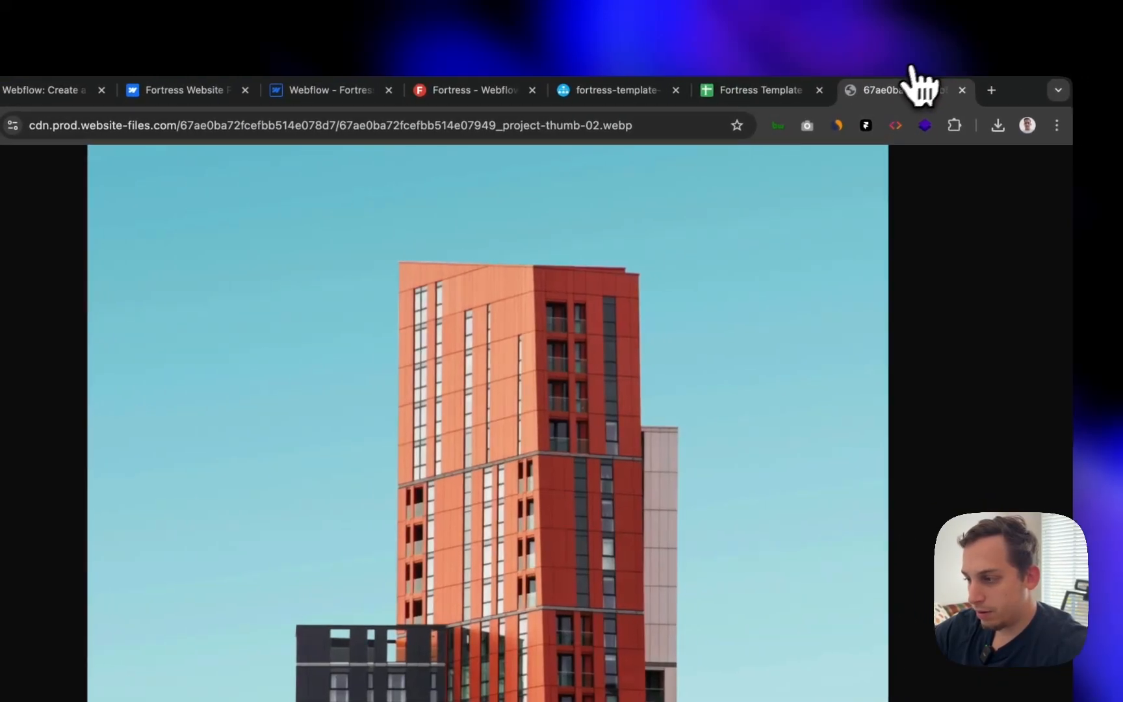
click(962, 91)
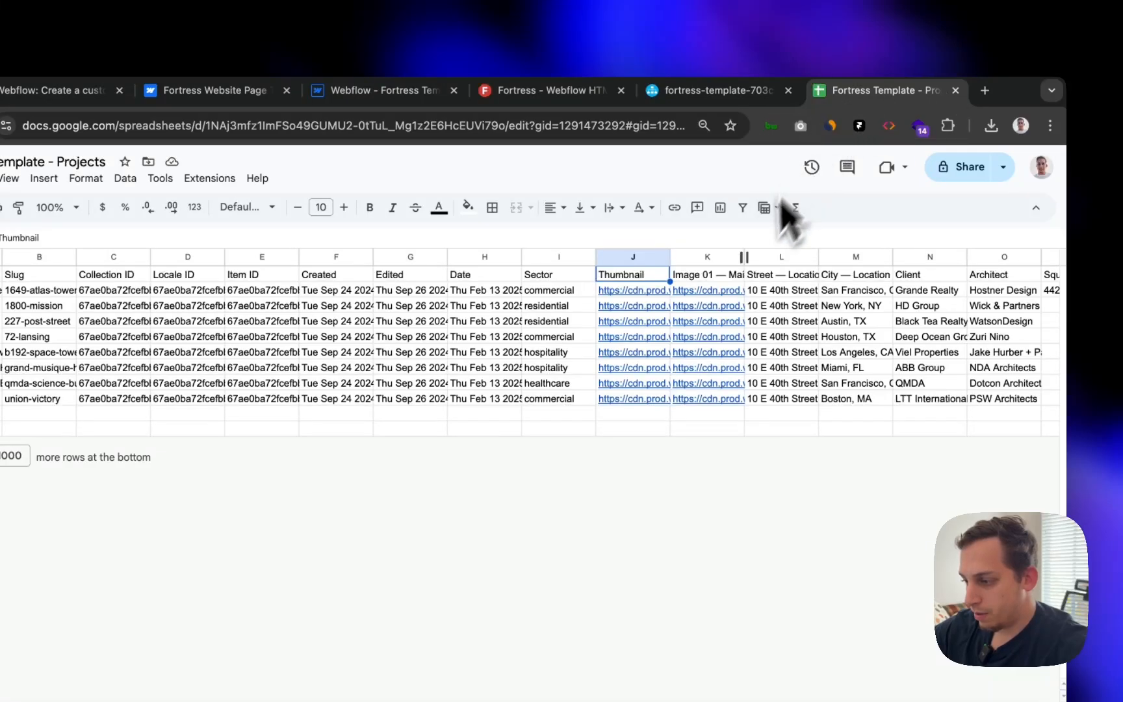
click(716, 295)
click(743, 311)
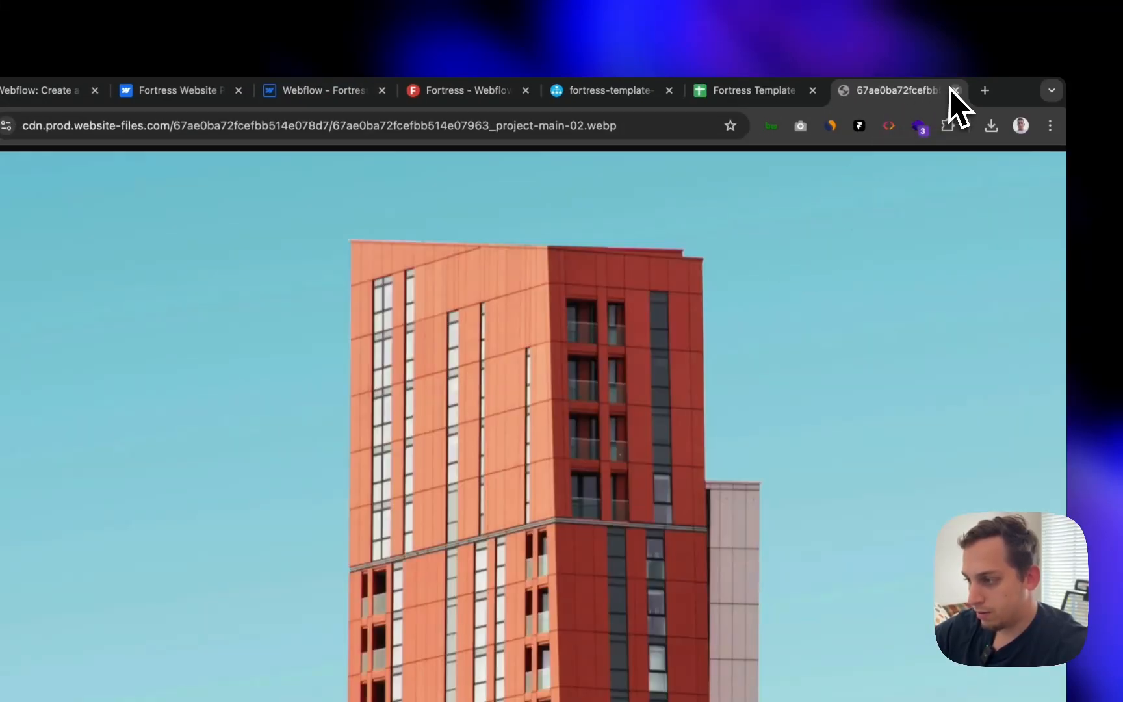
click(953, 90)
- Rename the Thumbnail header in J1 to Image
click(714, 259)
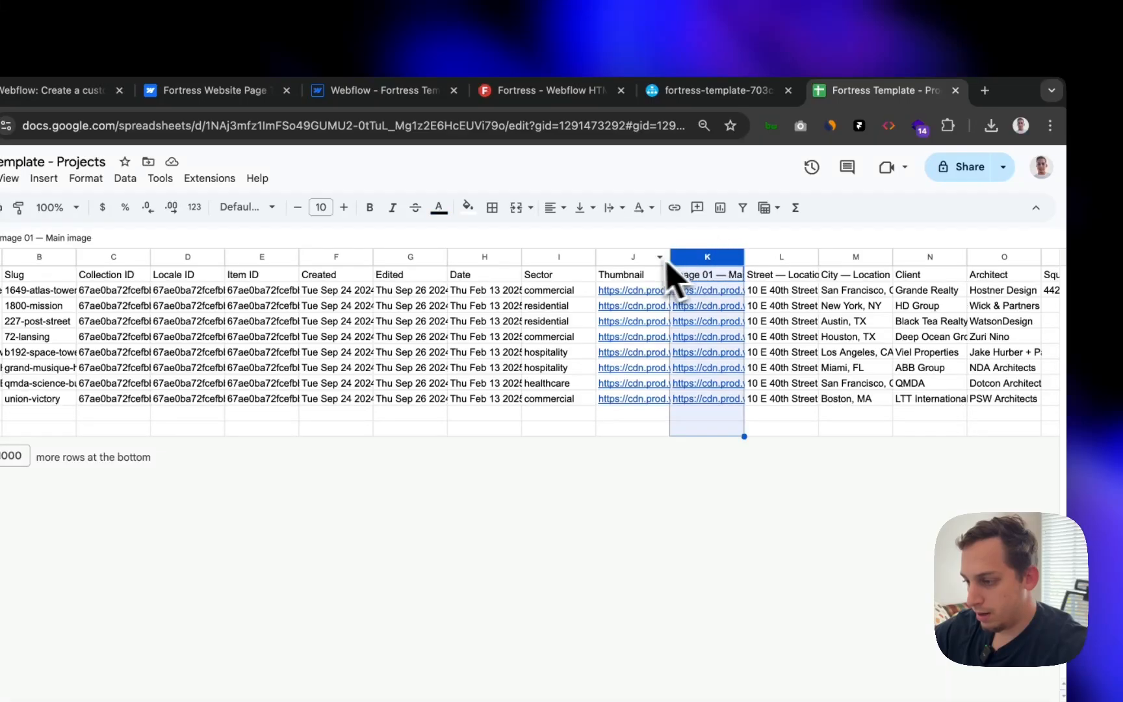
click(639, 258)
double_click(635, 272)
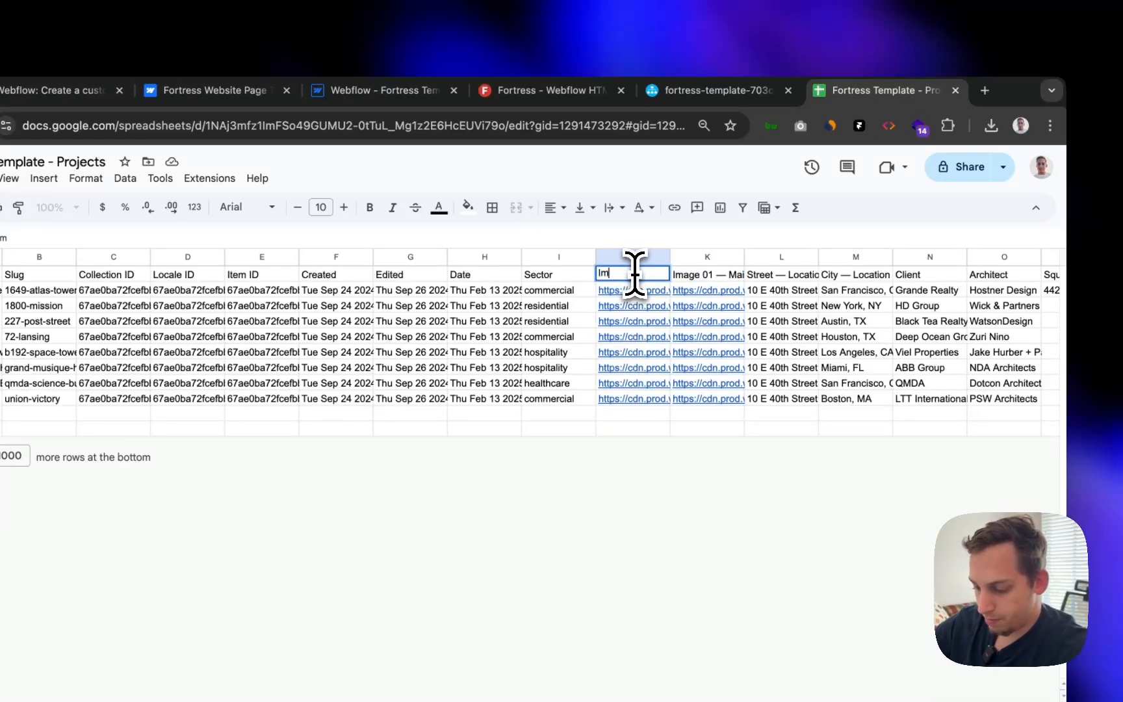
click(780, 320)
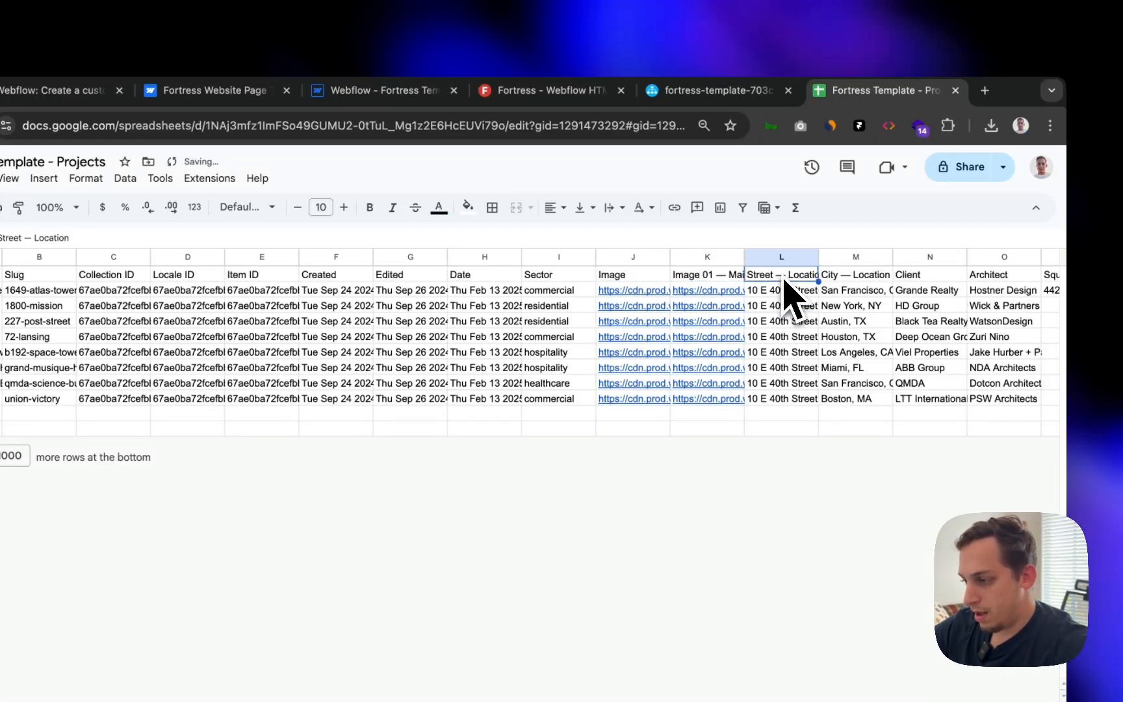
scroll(792, 295, right, 5)
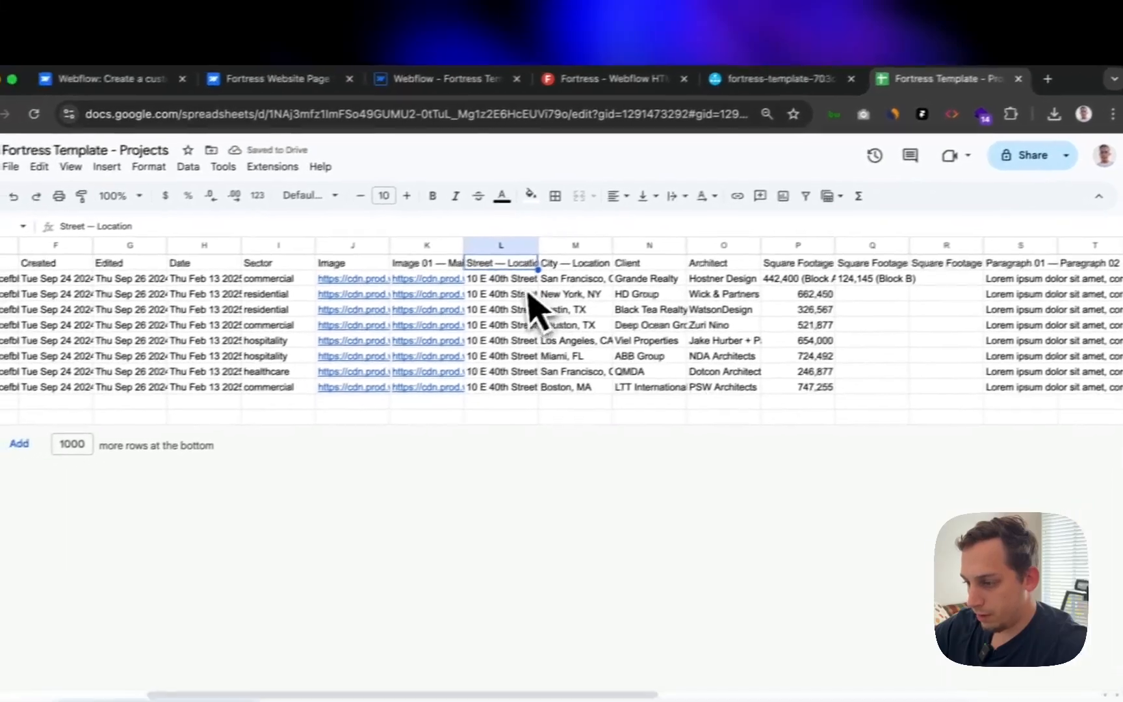
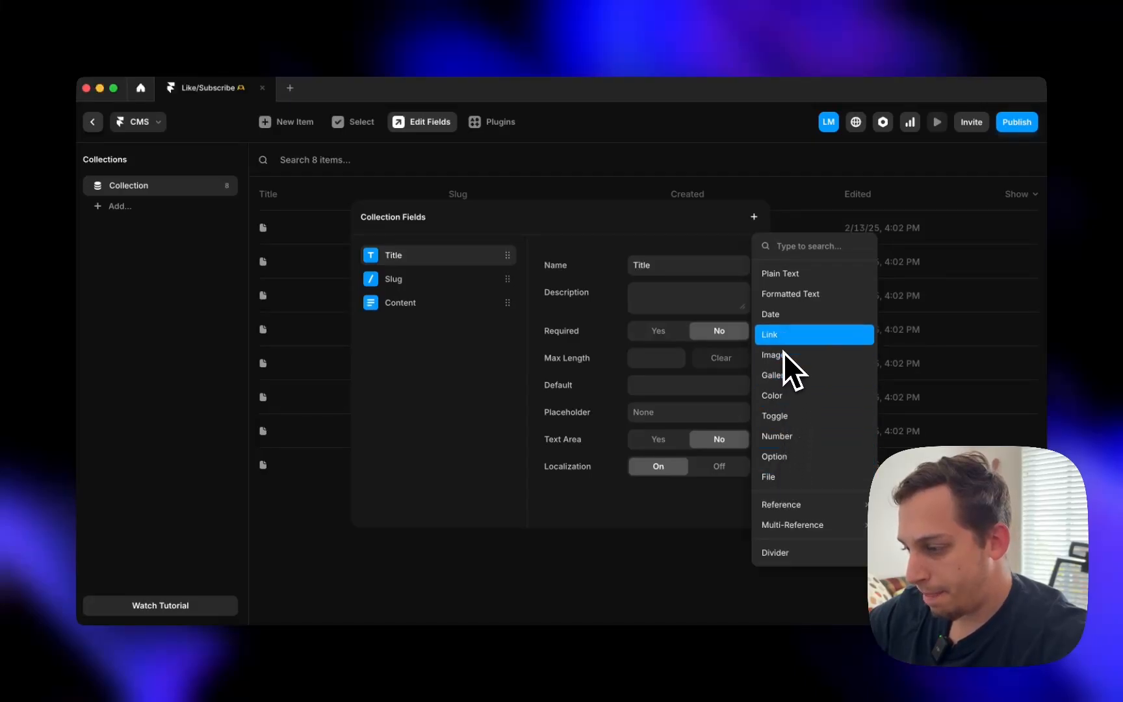
- Bring up the projects spreadsheet, try widening column L, then undo the change
key(ctrl+Up)
click(639, 288)
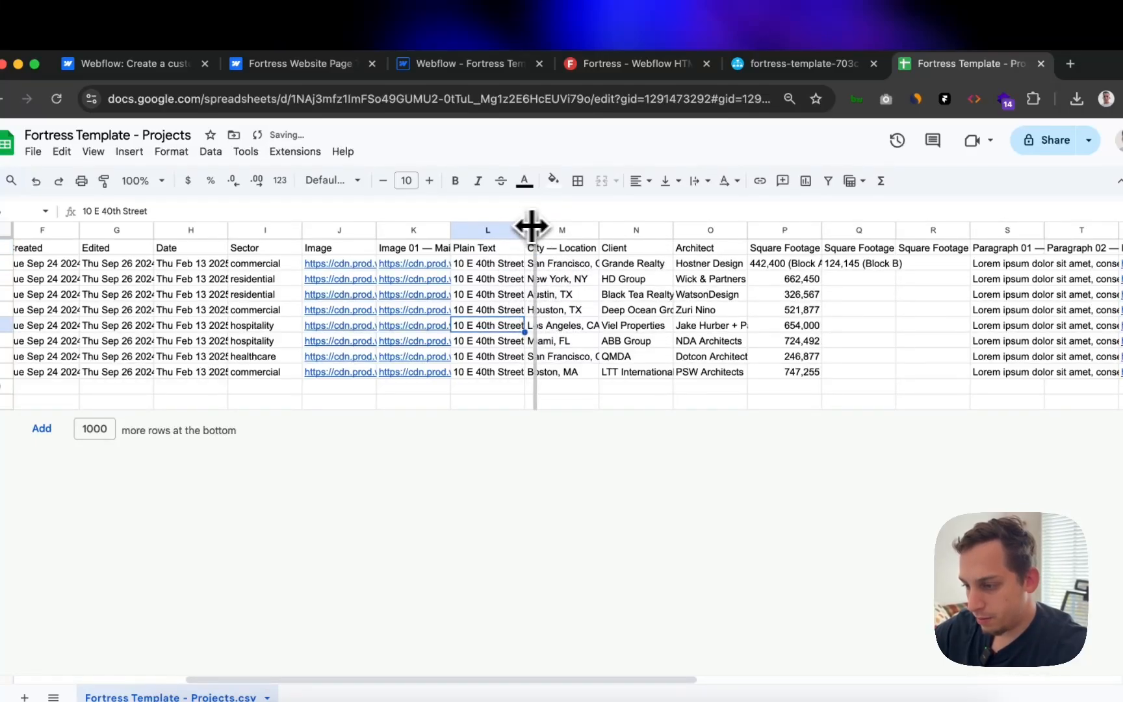
drag(532, 225, 546, 226)
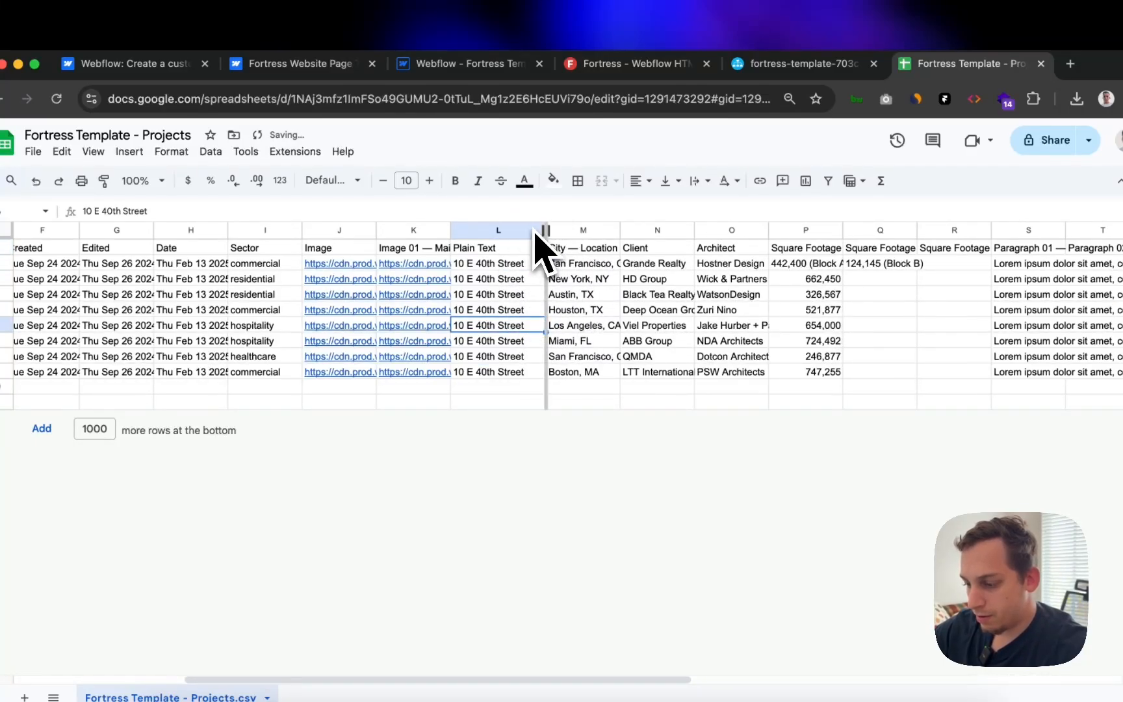
double_click(545, 230)
click(304, 108)
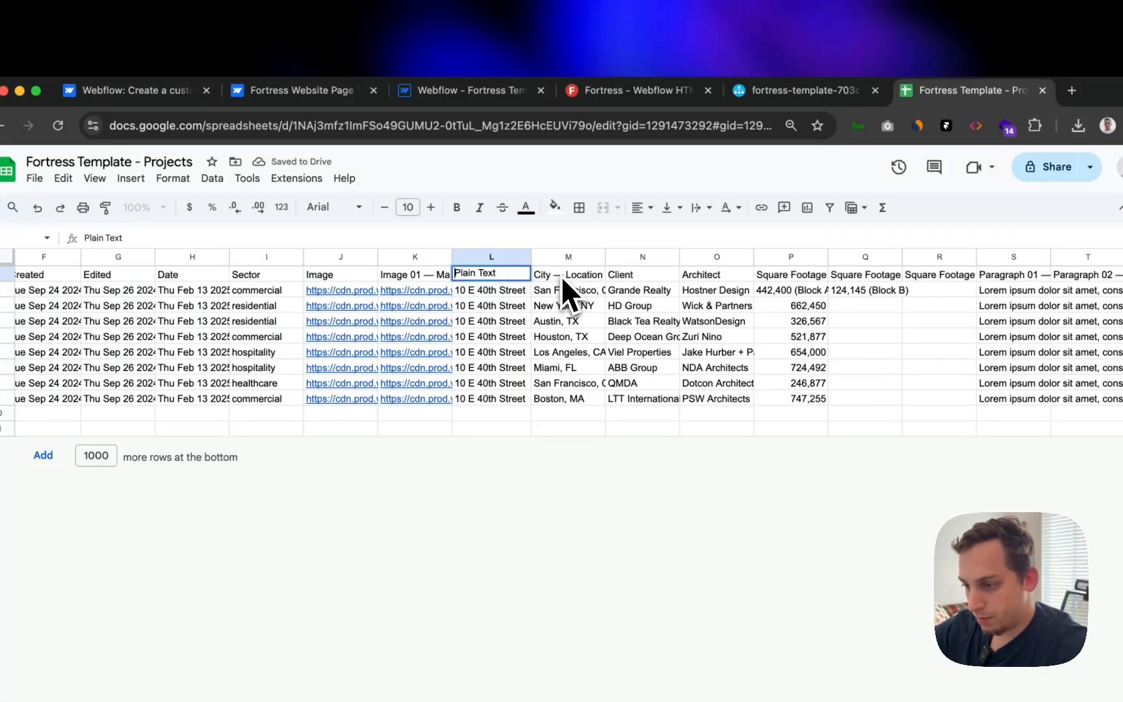
key(super+z)
key(super+z)
key(super+z)
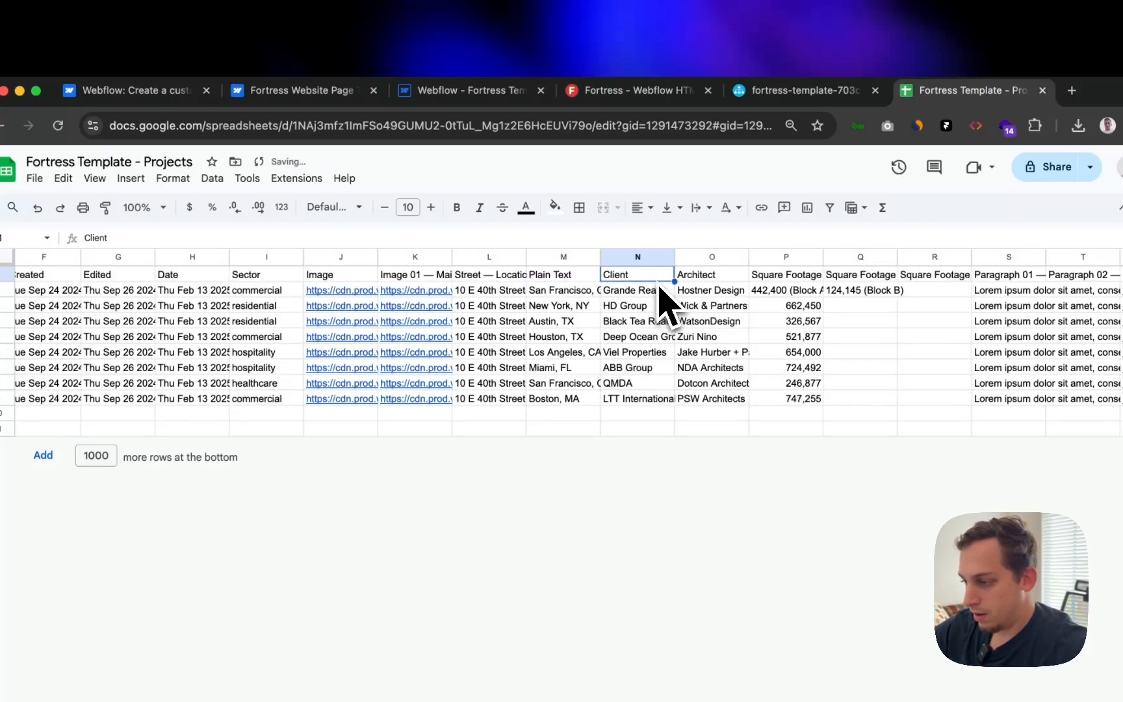
- Retitle the S1 header as Formatted Text after checking Framer's field types
scroll(731, 306, right, 5)
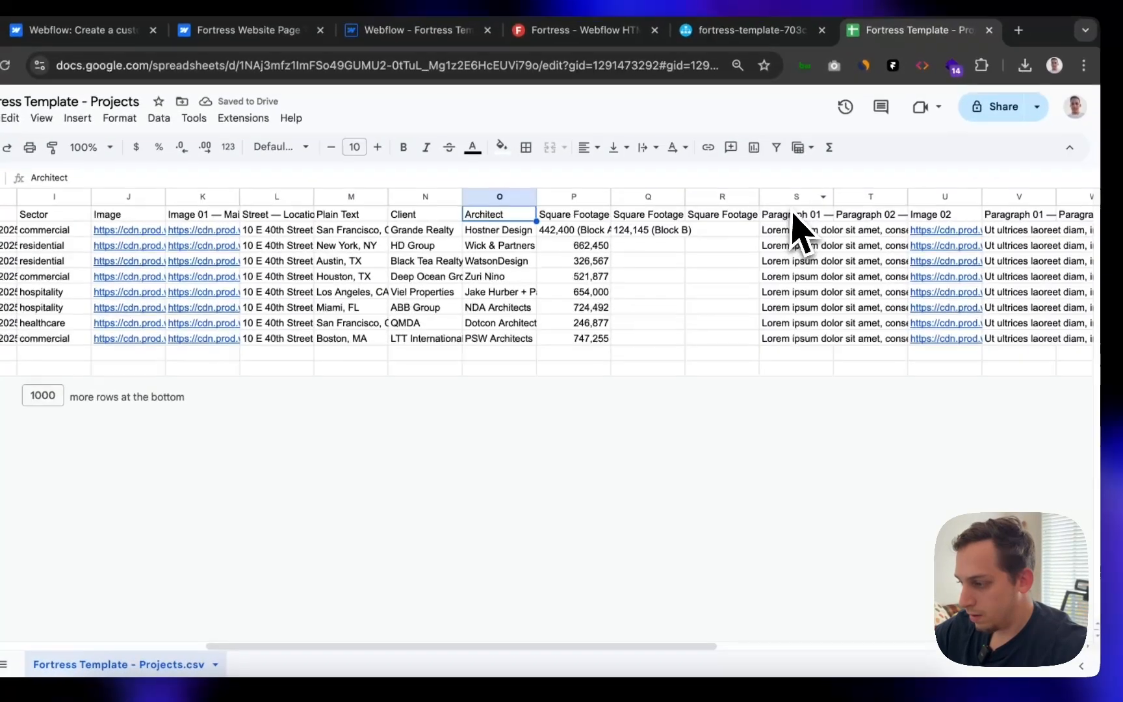
click(839, 276)
double_click(776, 206)
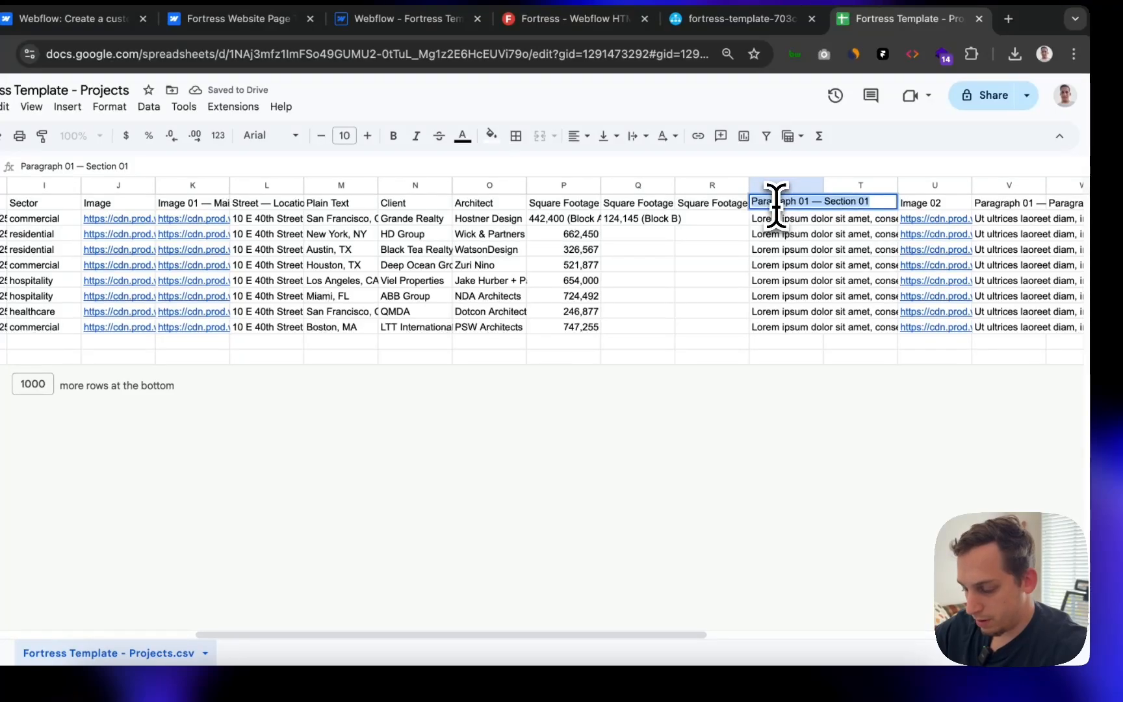
click(544, 660)
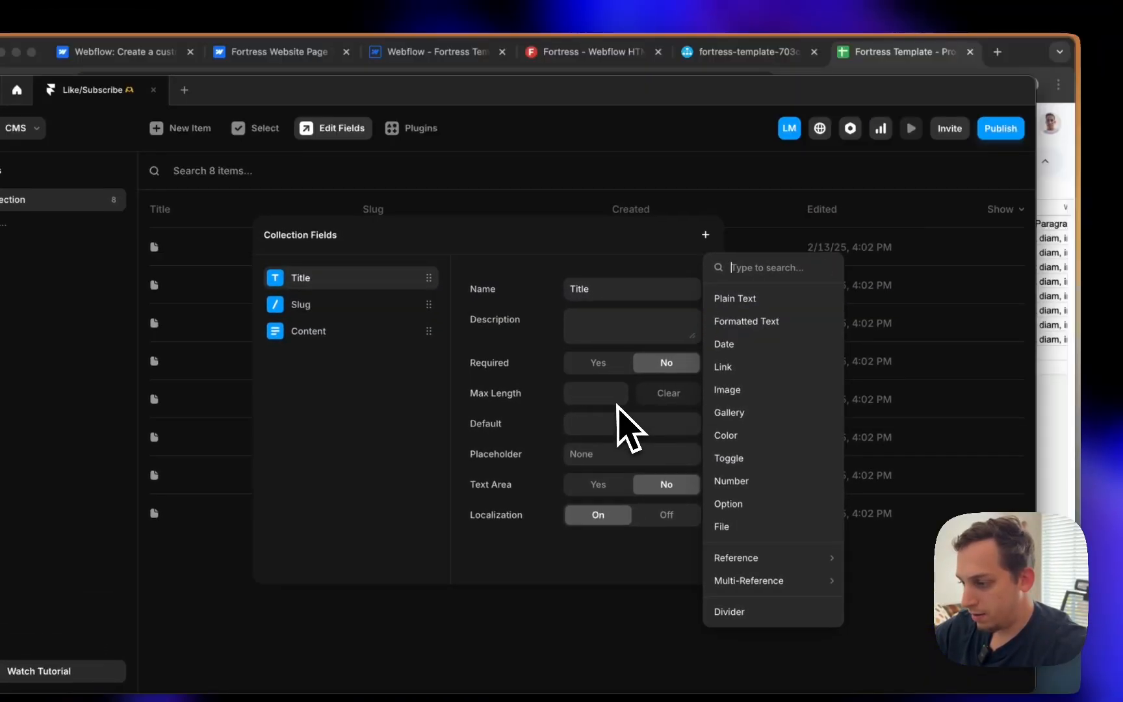
key(ctrl+Up)
click(635, 345)
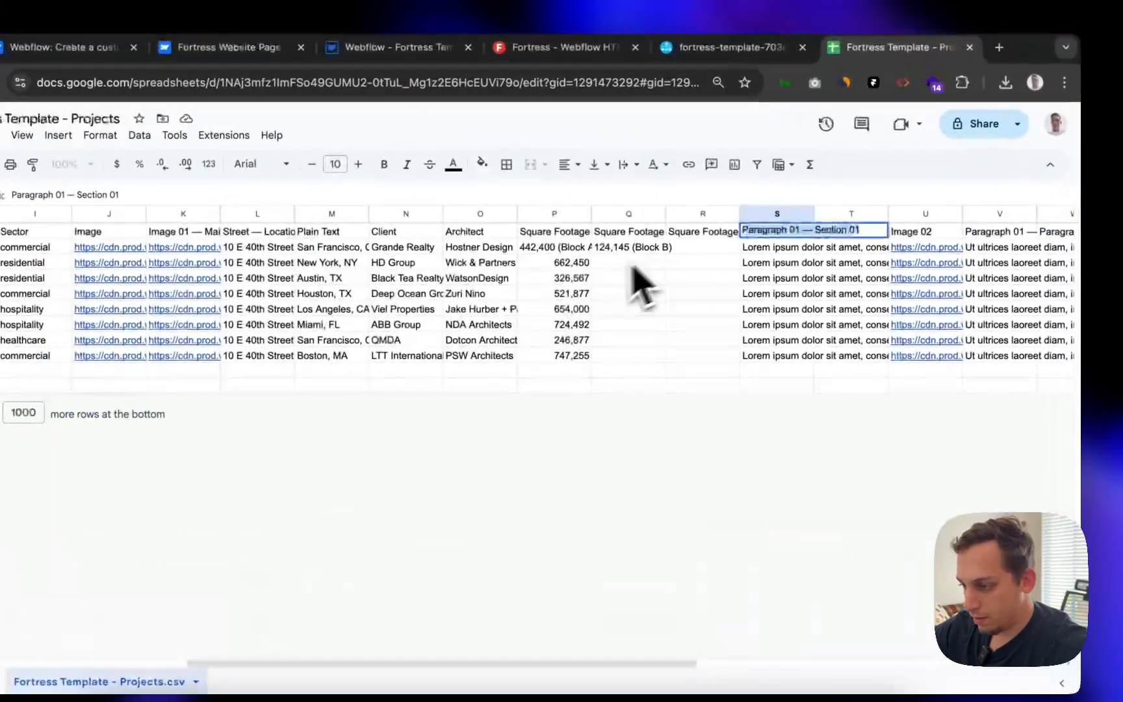
text(Formatte)
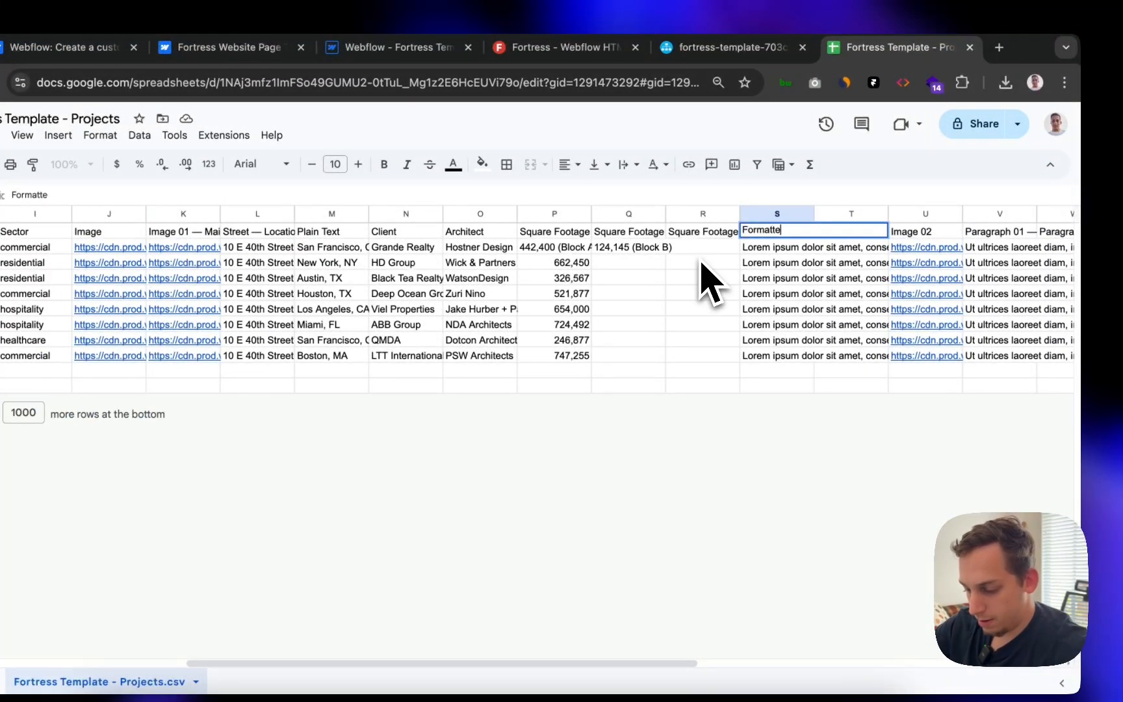
text(d Text)
key(Return)
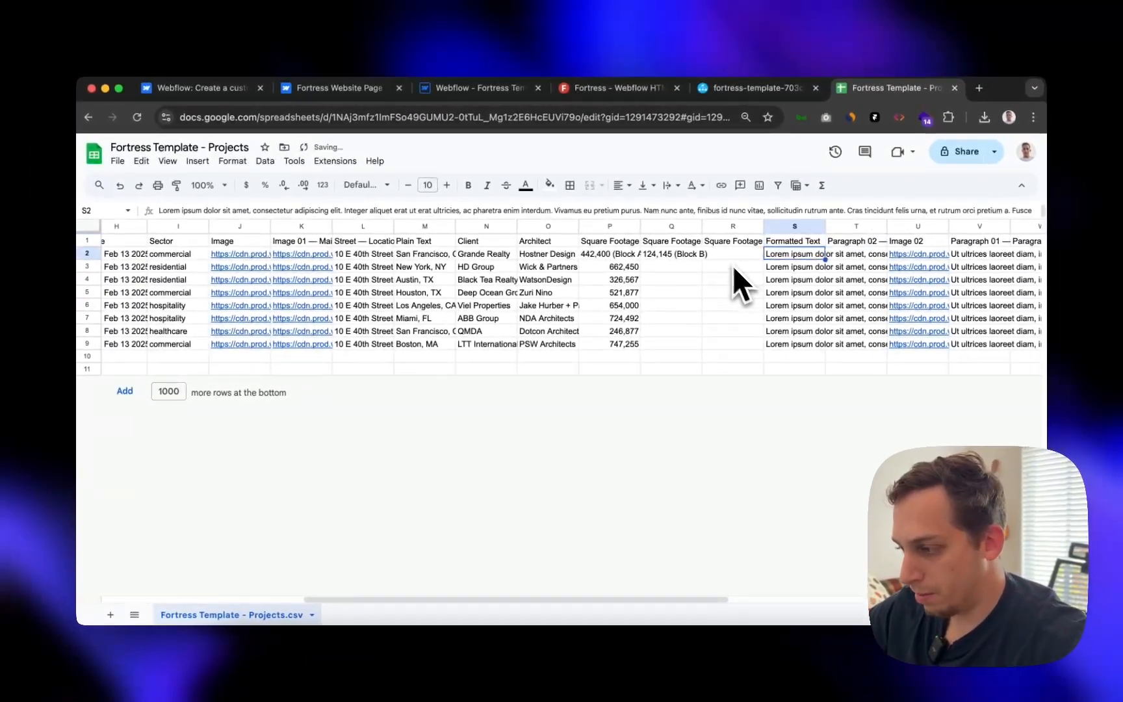
- Rename the Image 02 through Image 05 headers (U1, X1, Y1, Z1) to Image
scroll(746, 354, right, 10)
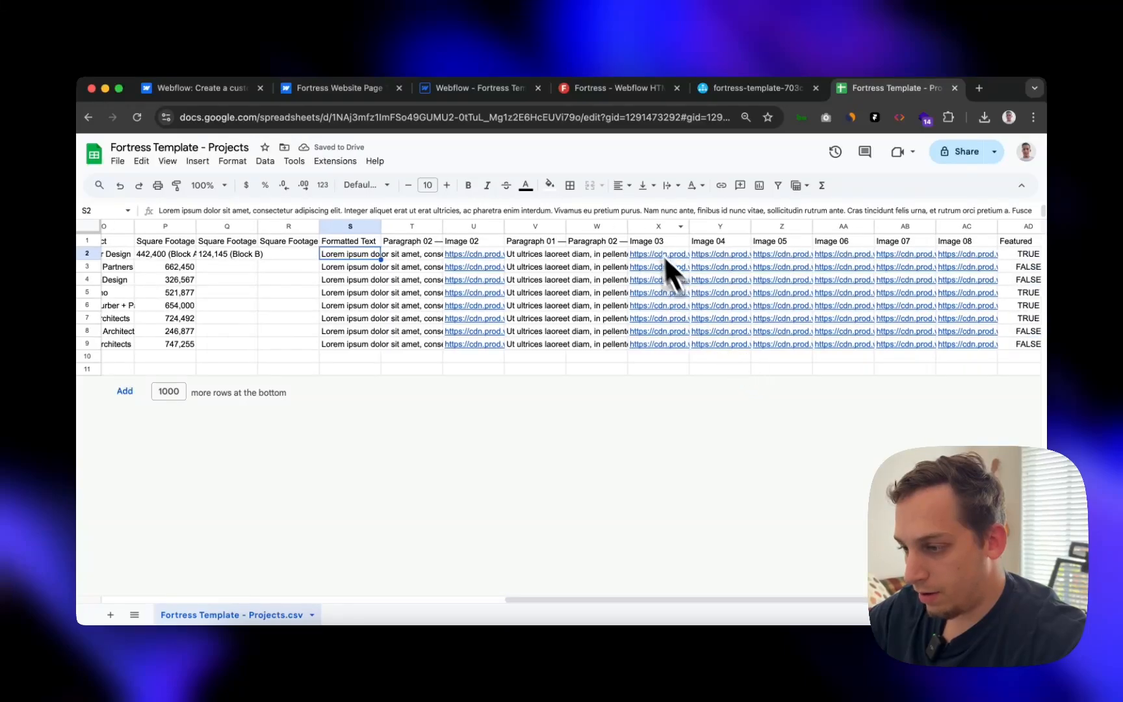
click(476, 227)
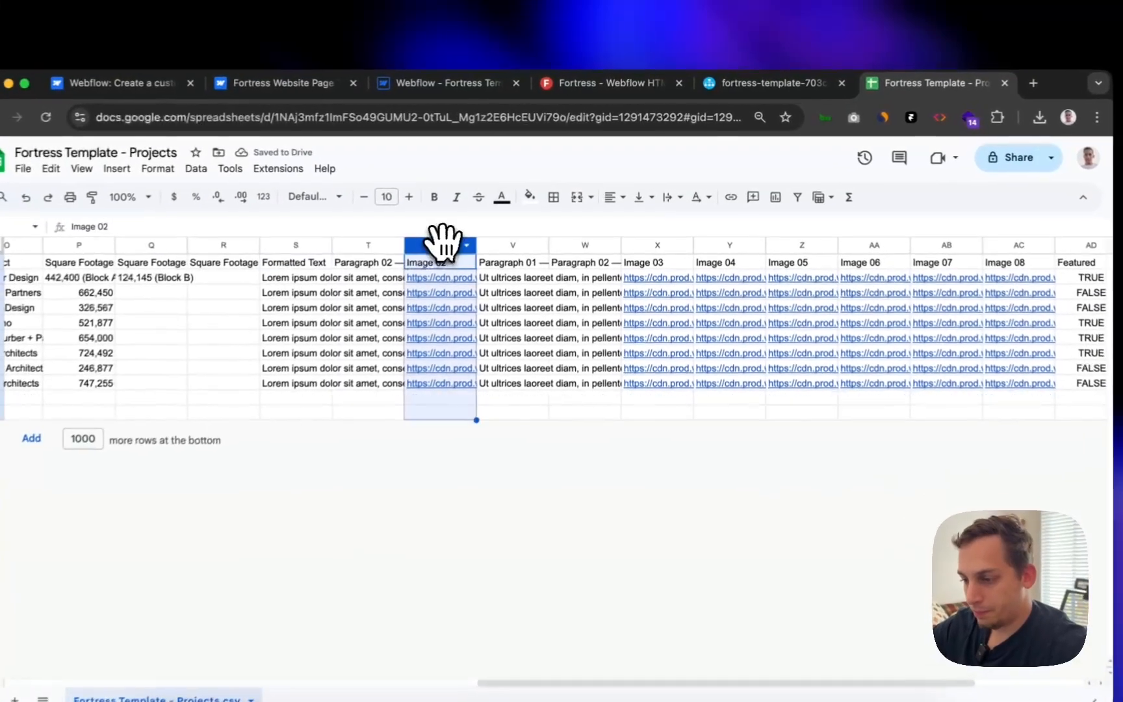
click(477, 242)
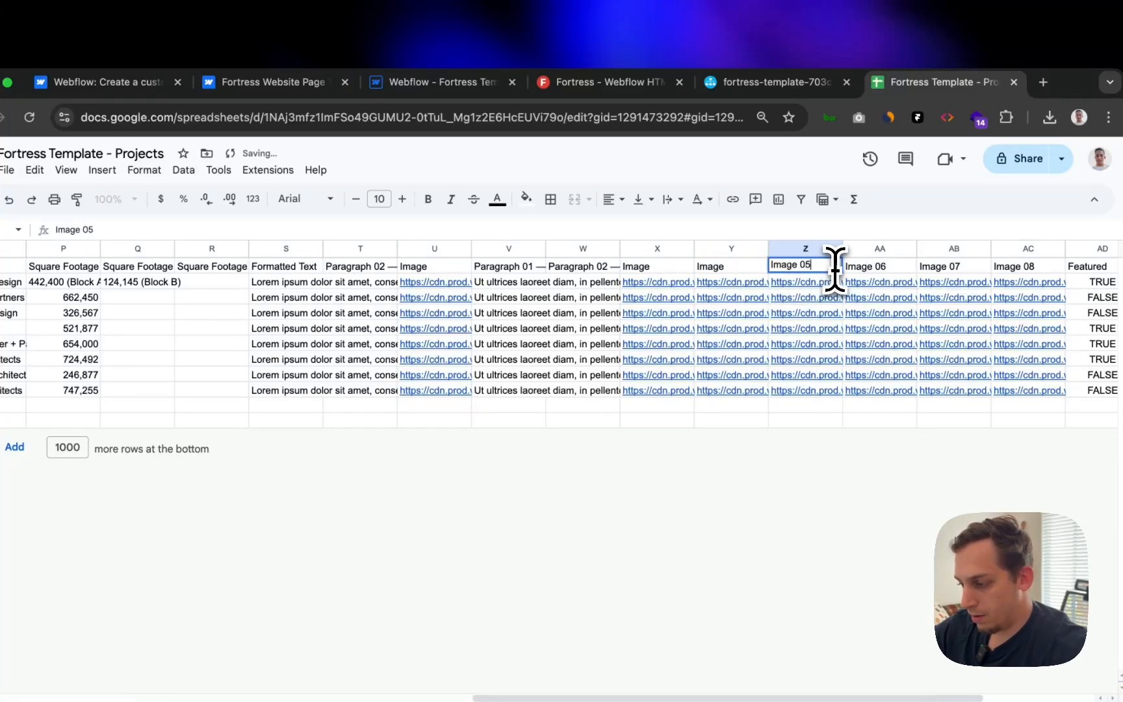
key(Return)
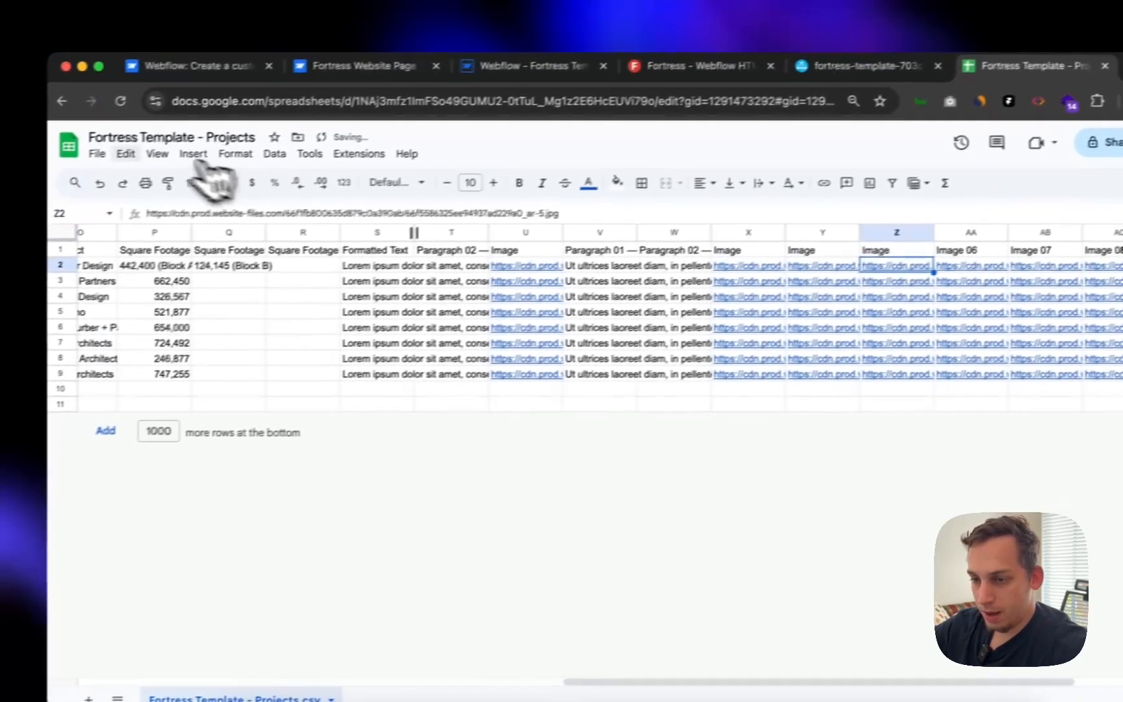
- Export the sheet via File > Download > Comma Separated Values (.csv), then return to Framer
click(7, 169)
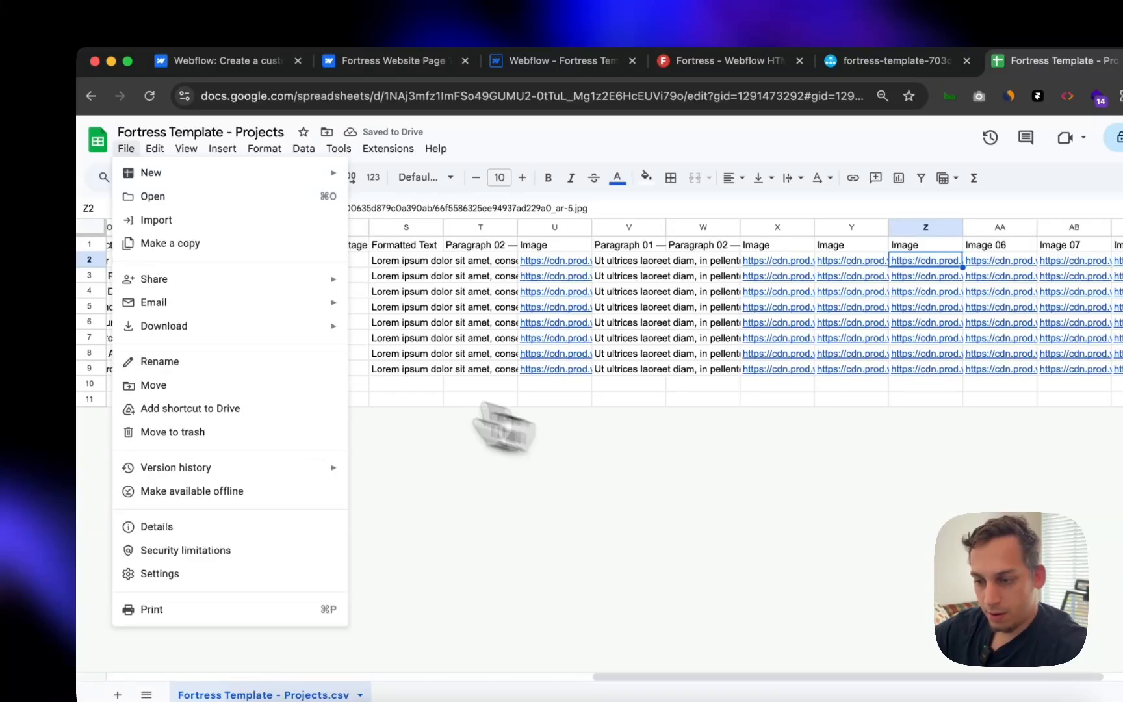
mouse_move(286, 328)
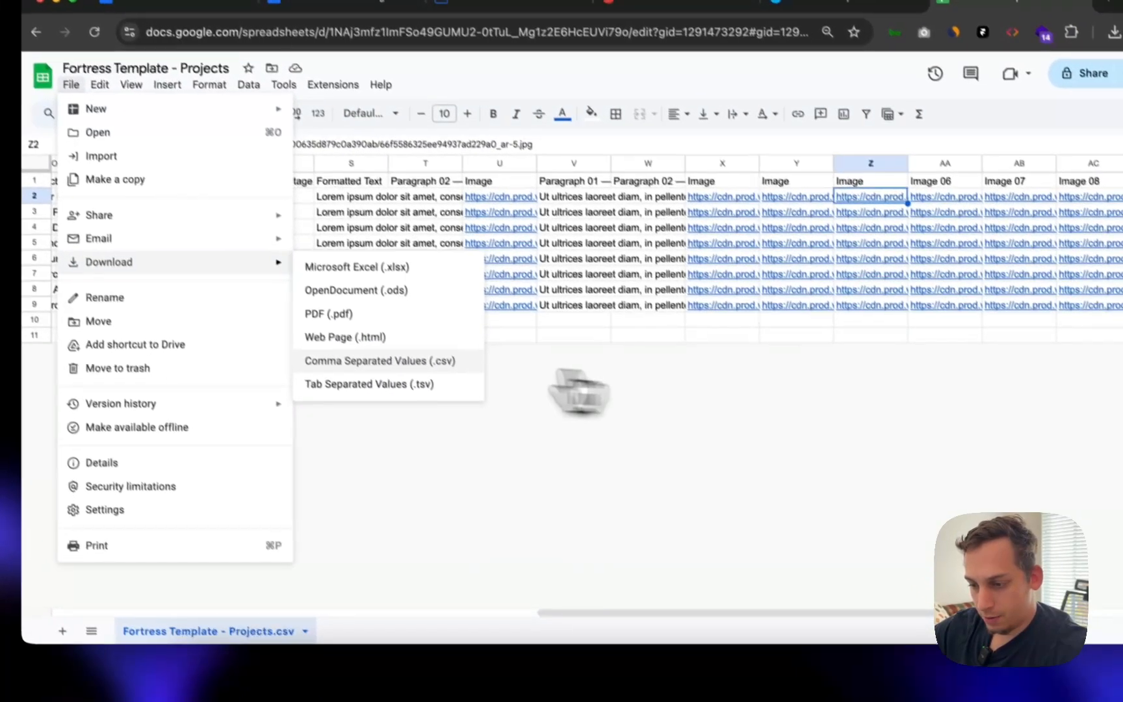
click(428, 424)
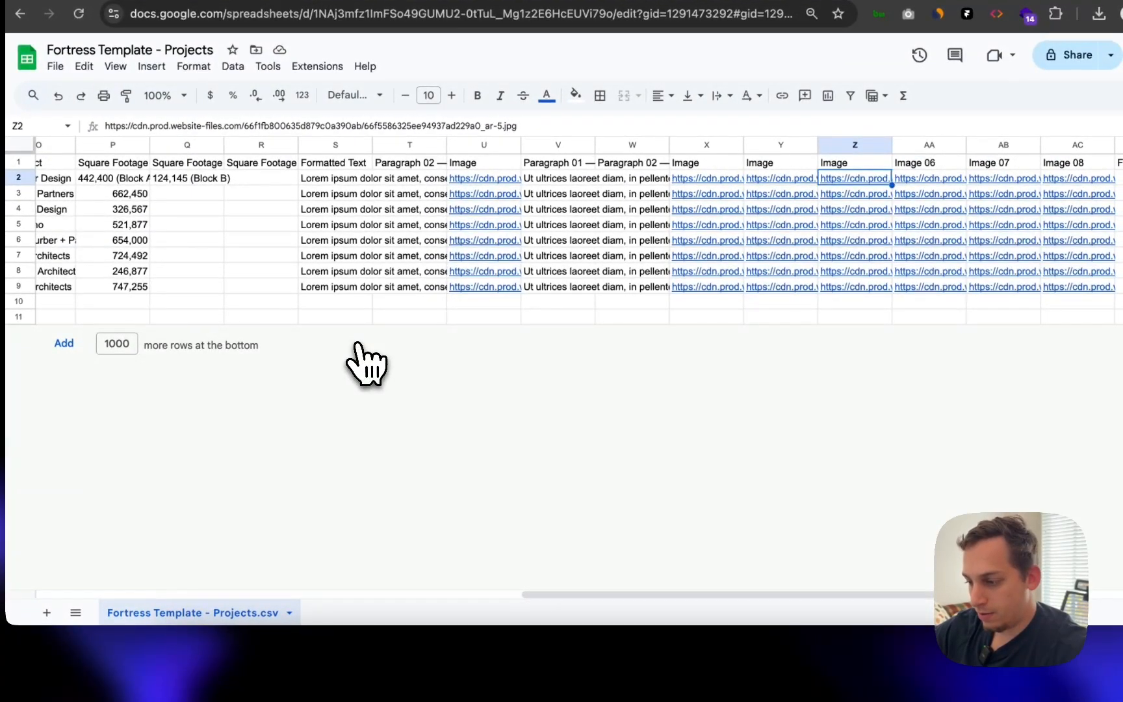
click(333, 355)
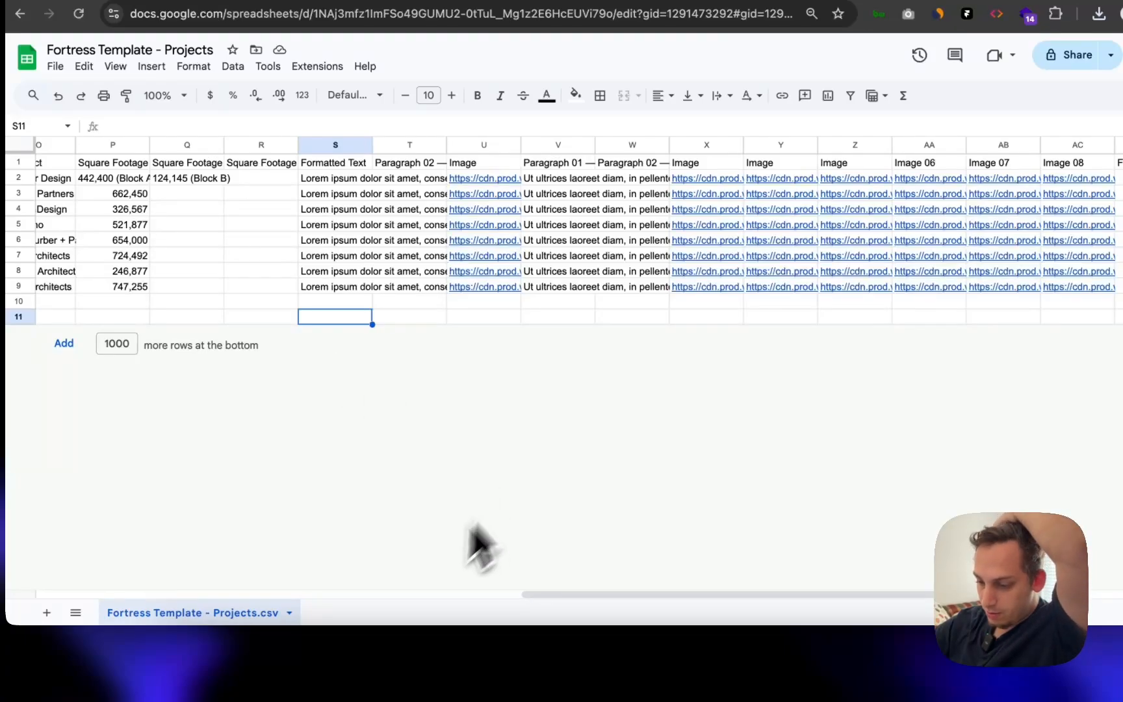
click(605, 659)
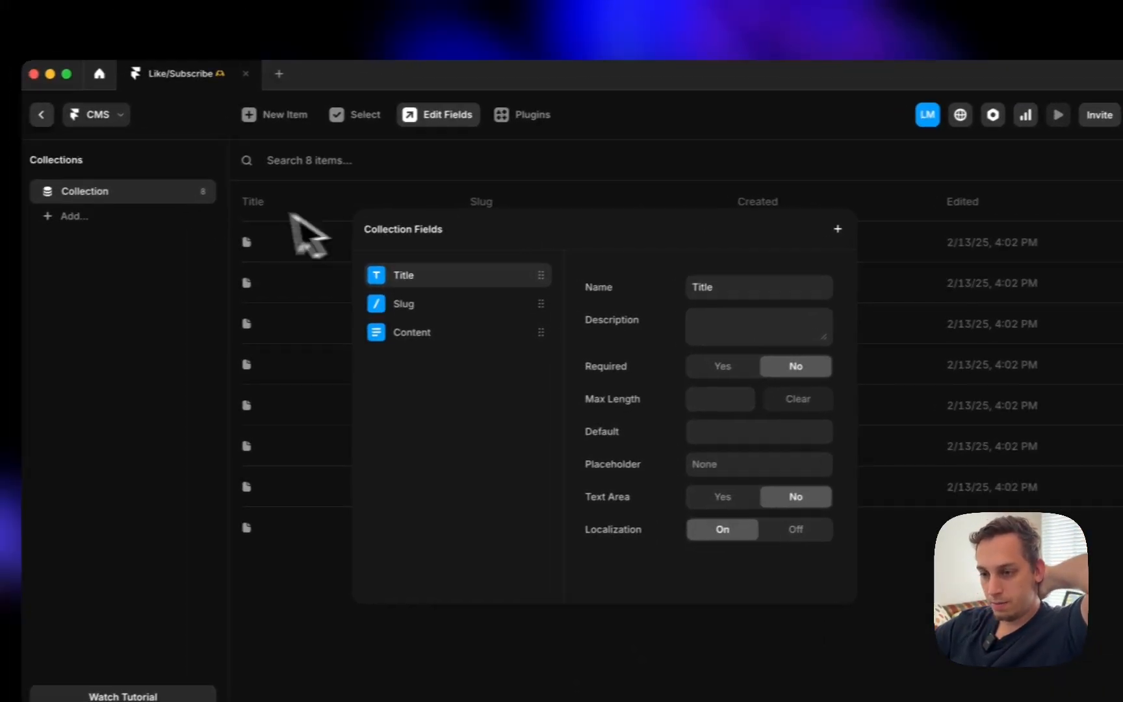
- Delete the existing CMS collection and its items
click(201, 195)
click(200, 191)
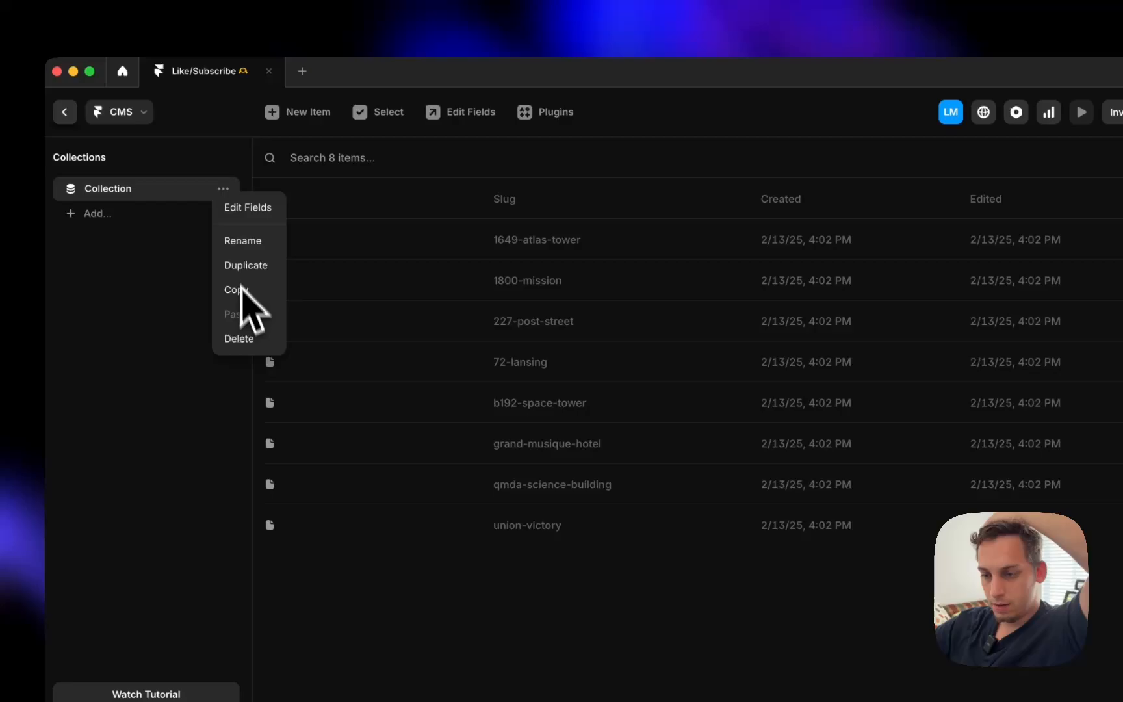
click(246, 338)
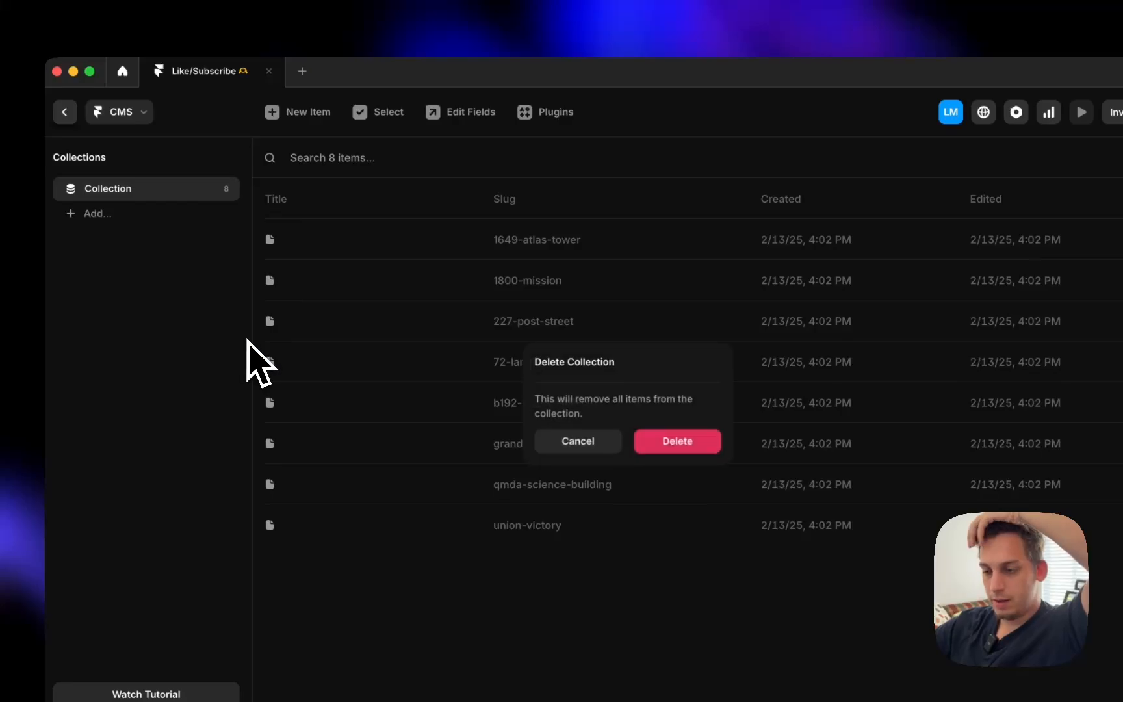
click(650, 442)
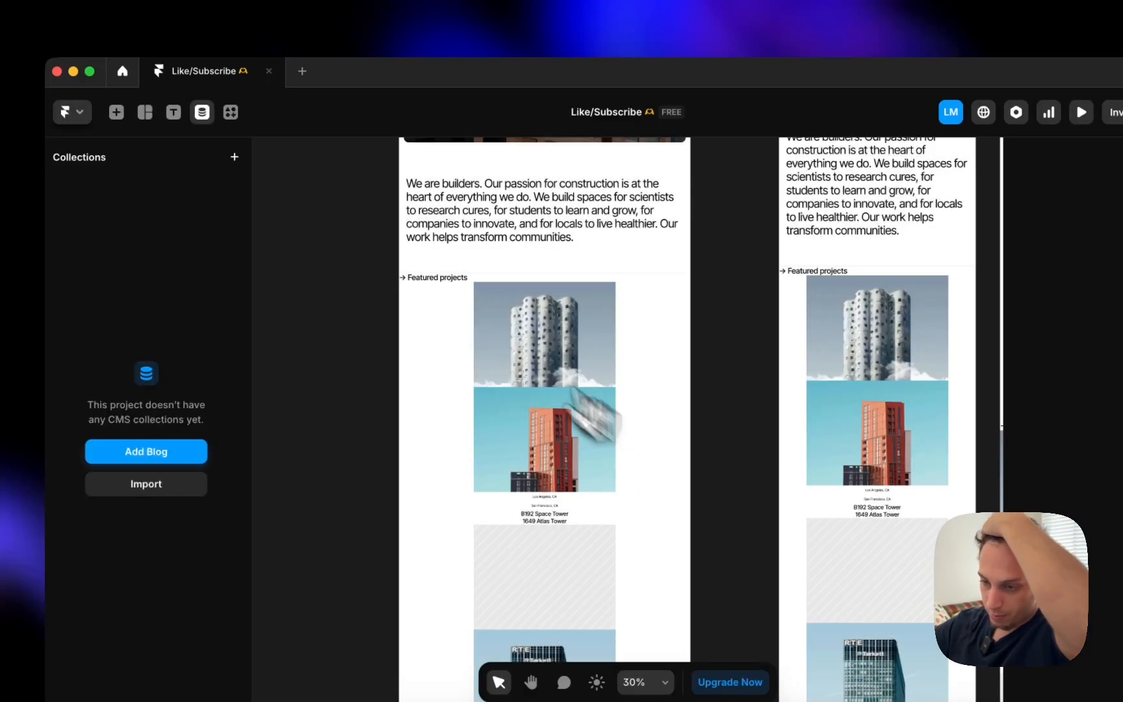
- Import the newest downloaded projects CSV as a new CMS collection
click(151, 485)
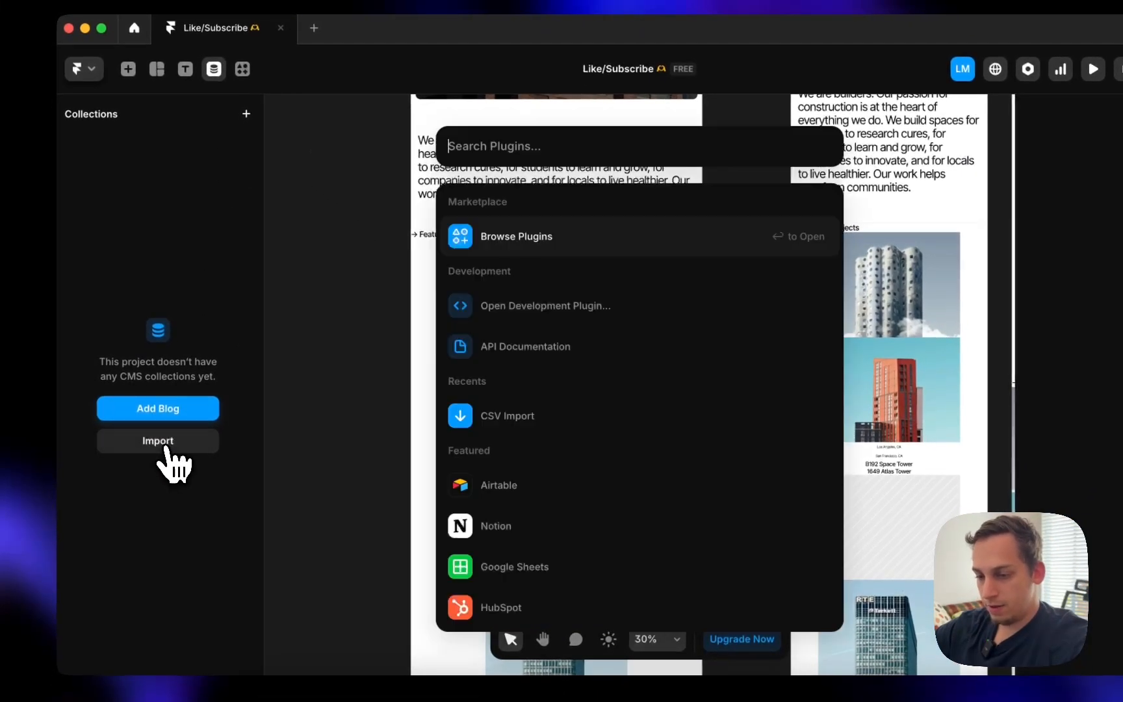
click(504, 425)
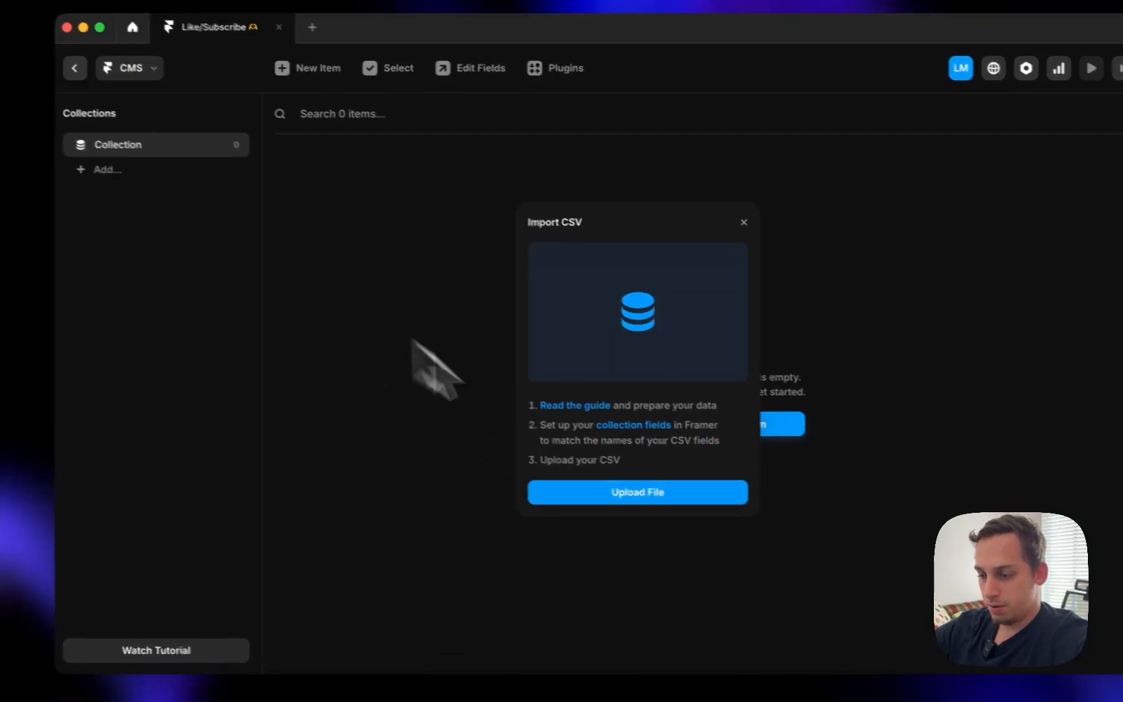
click(543, 478)
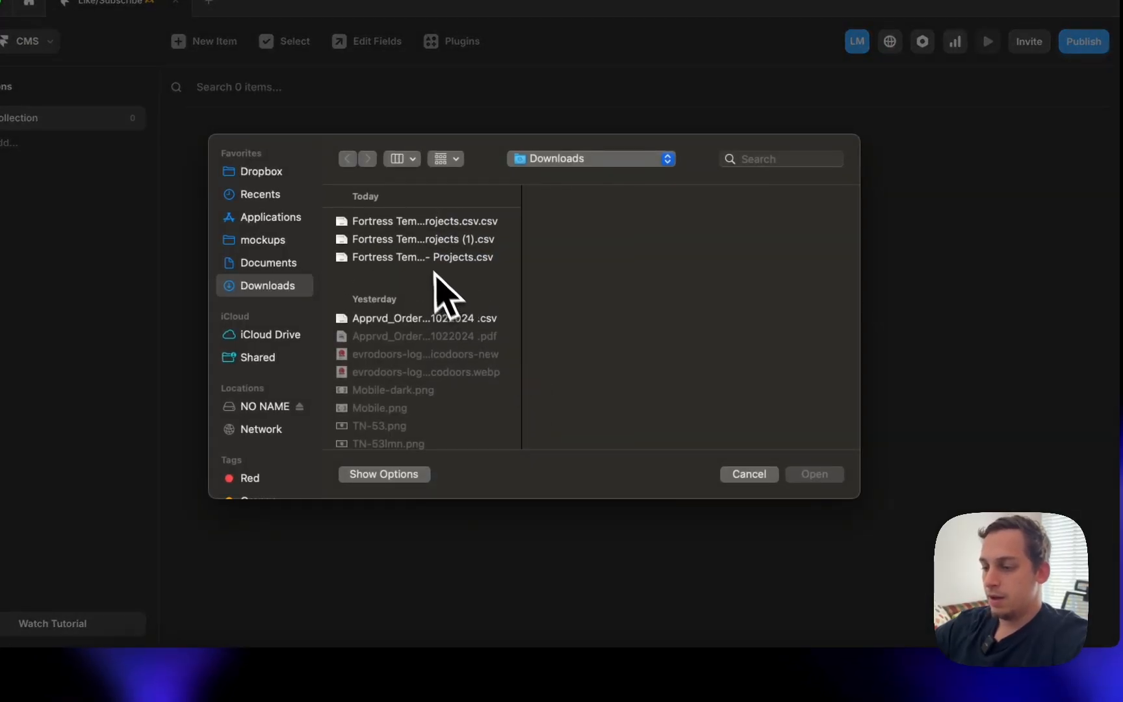
click(418, 223)
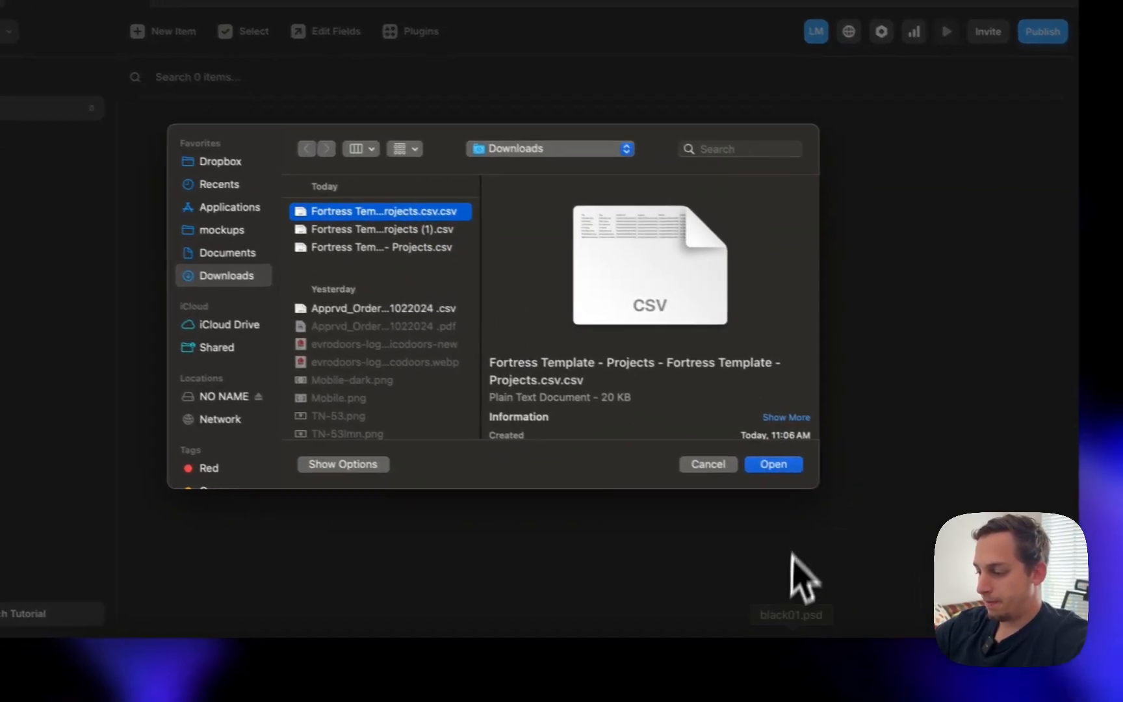
click(814, 474)
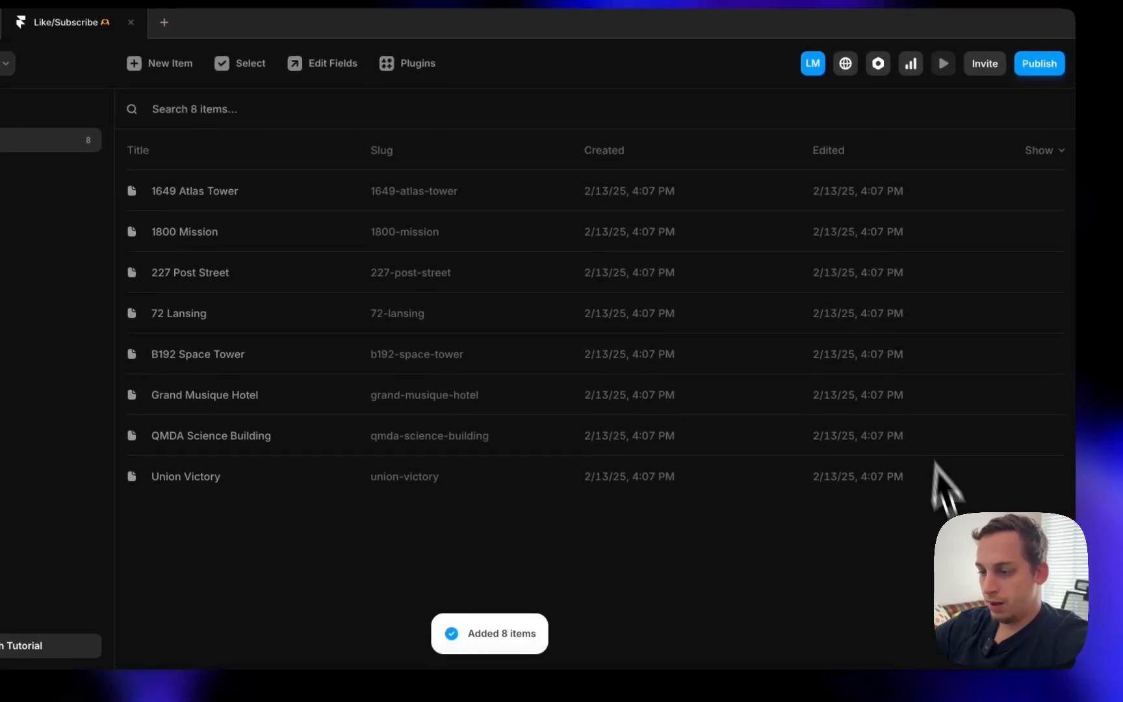
- Inspect the imported 1649 Atlas Tower item and the Slug column options
click(416, 195)
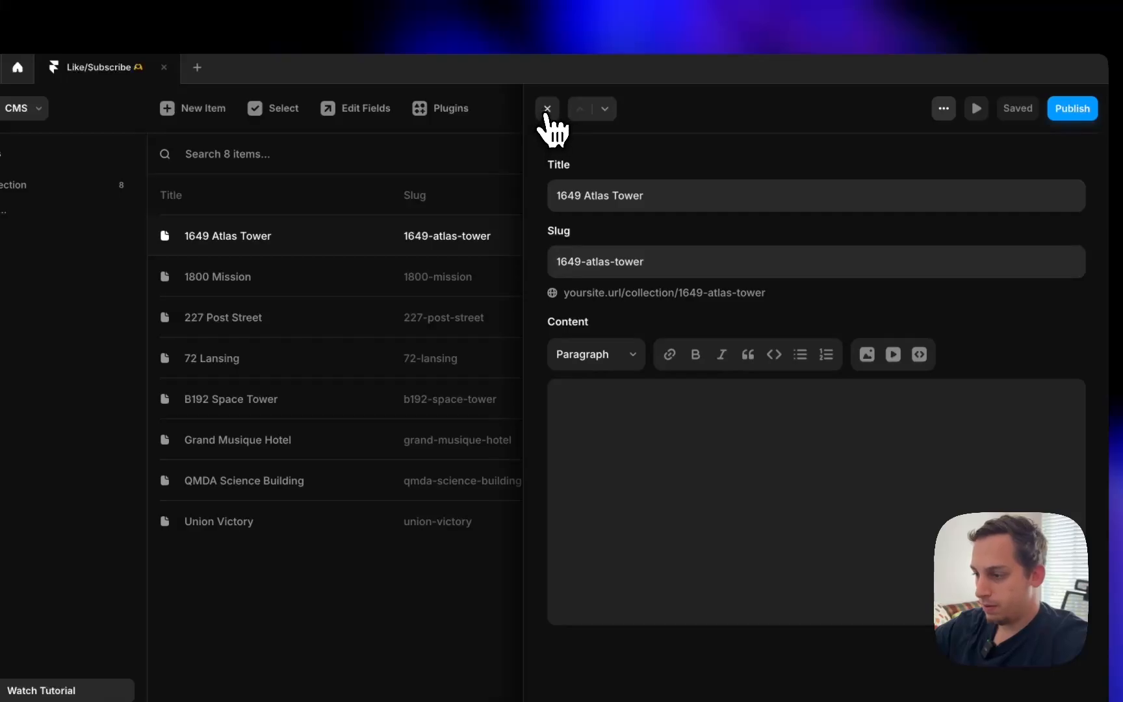
click(547, 109)
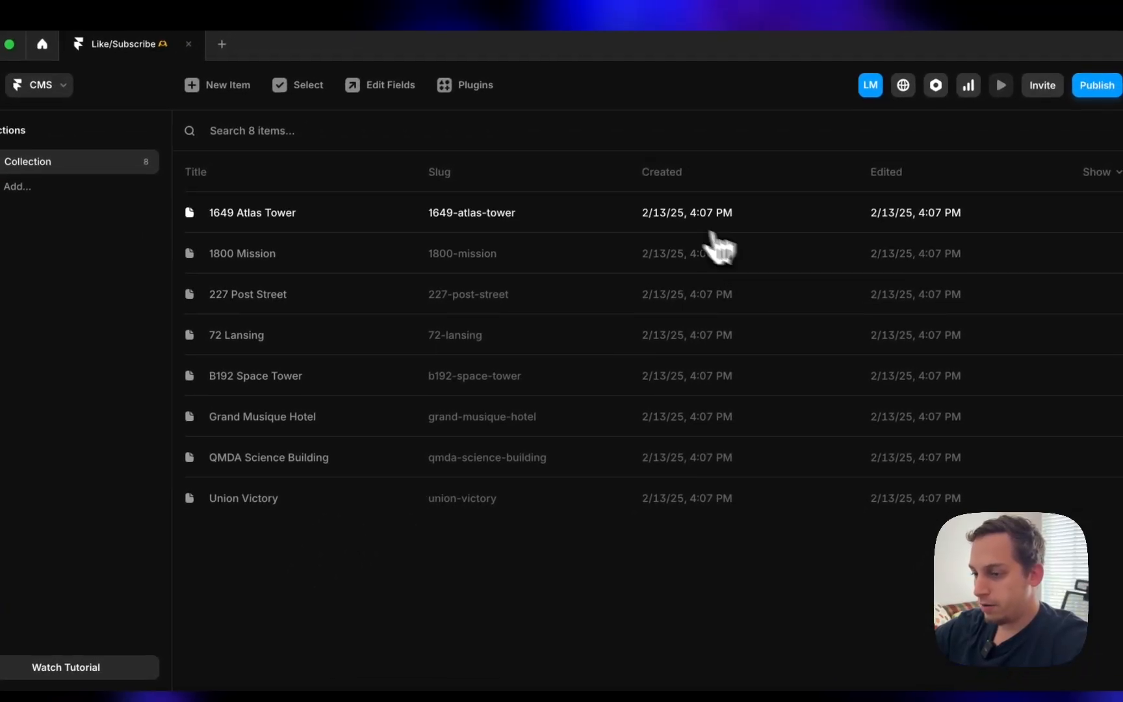
click(713, 232)
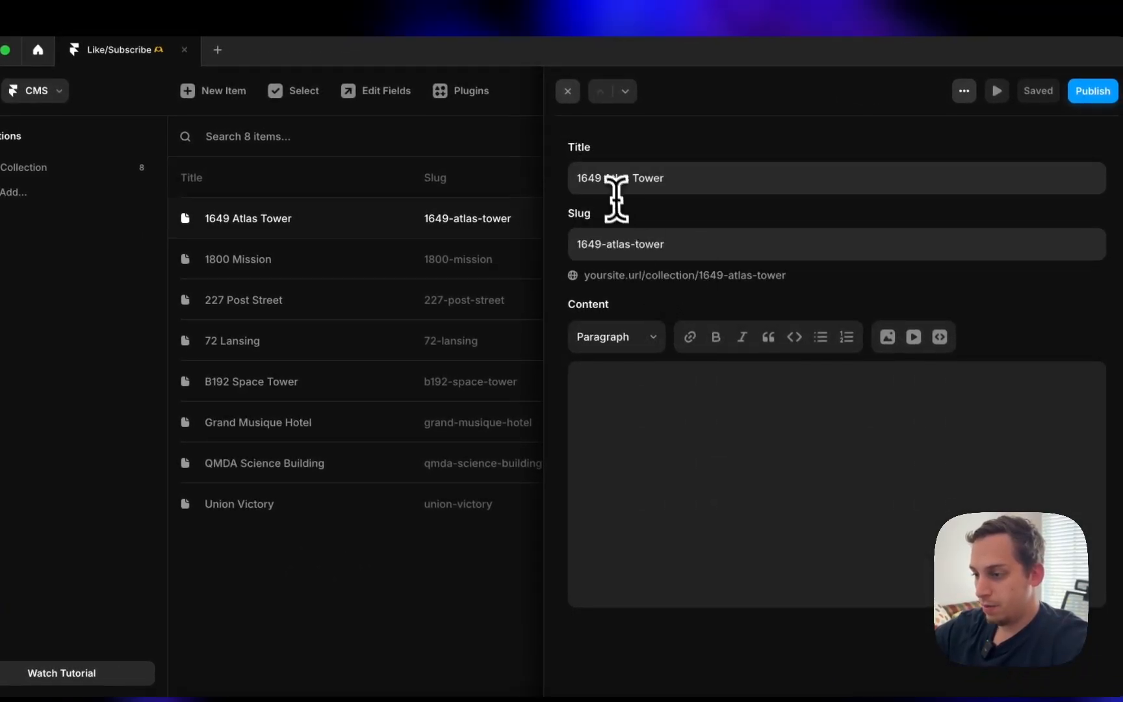
click(483, 194)
click(520, 173)
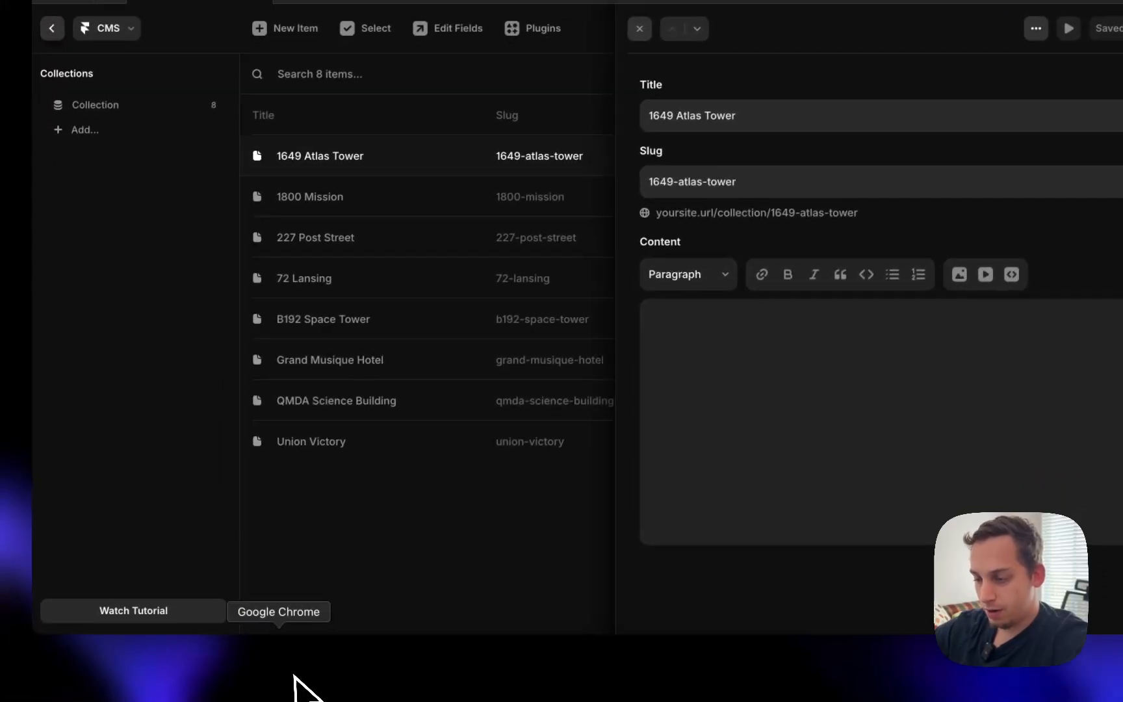
- Rename the column U header in the spreadsheet to Image 02
click(294, 679)
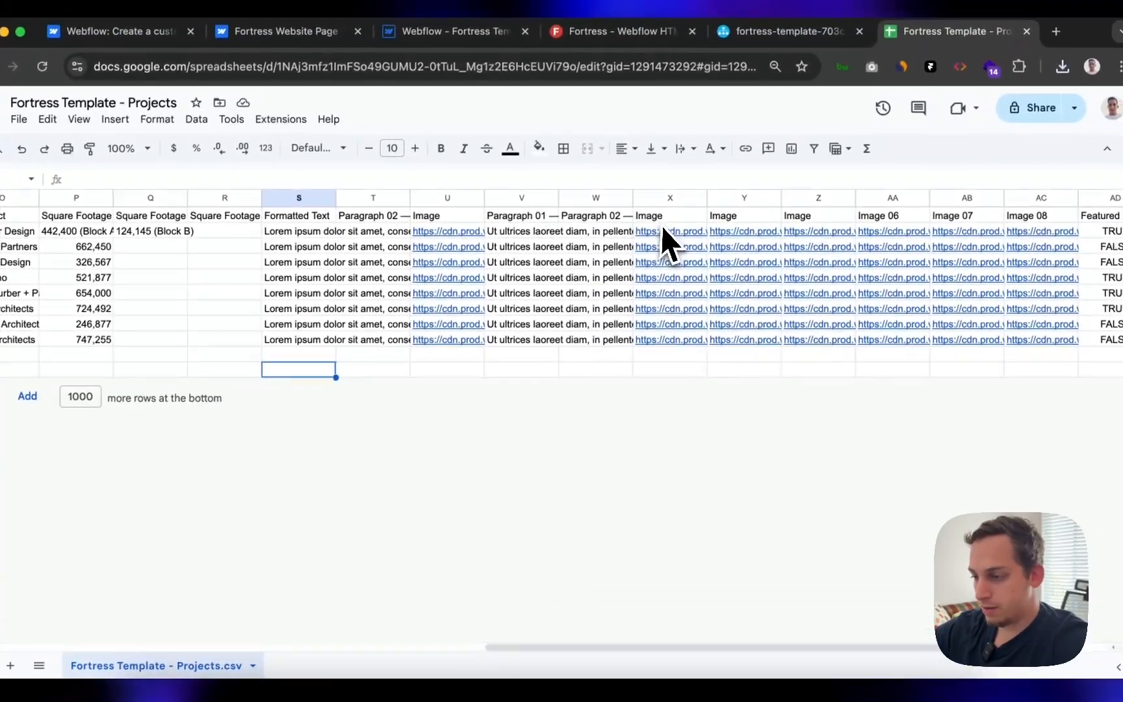
click(662, 222)
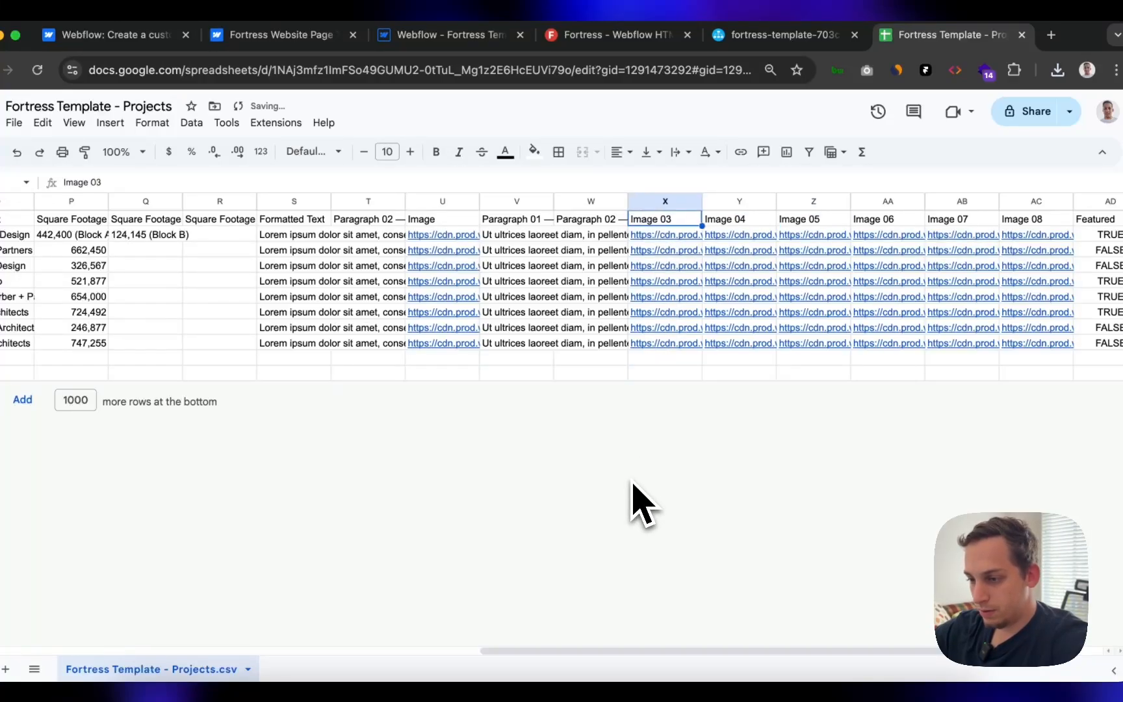
scroll(597, 479, left, 2)
double_click(499, 221)
text(02)
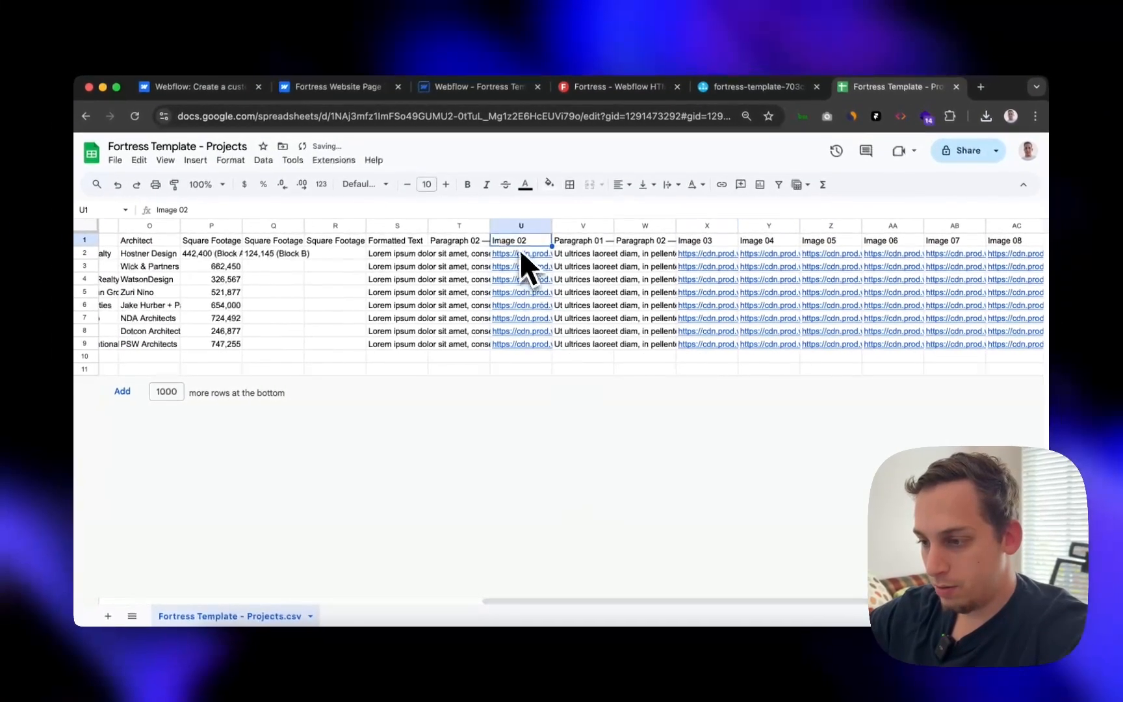
scroll(508, 258, left, 6)
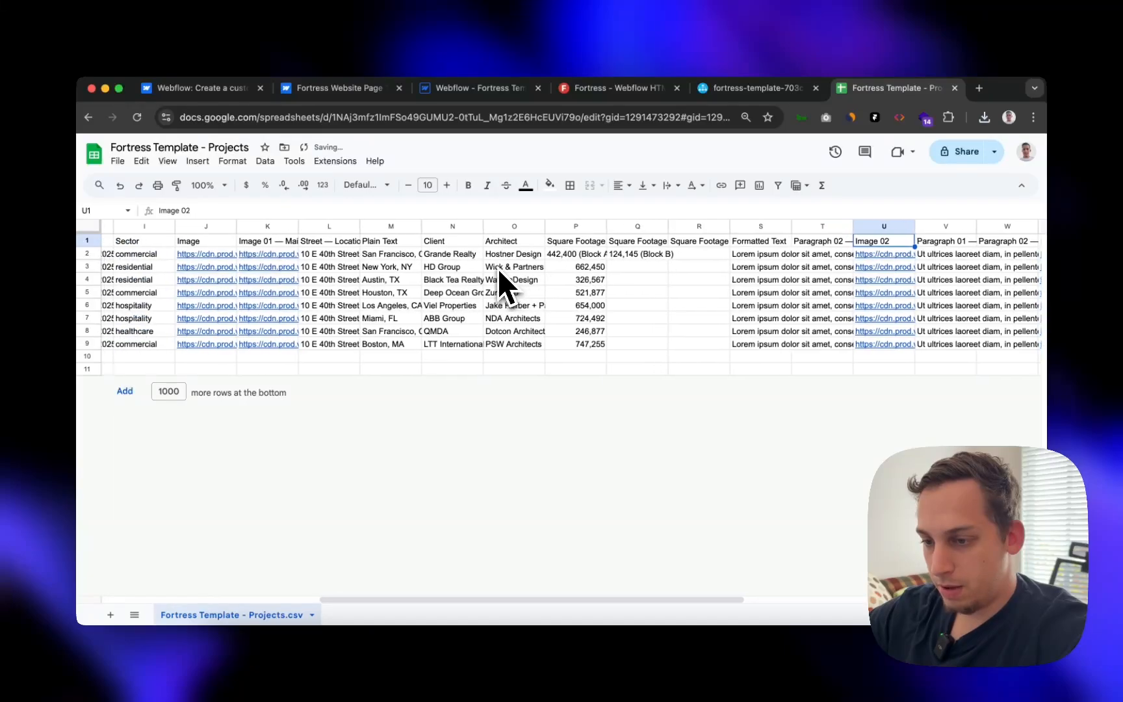
scroll(497, 269, left, 6)
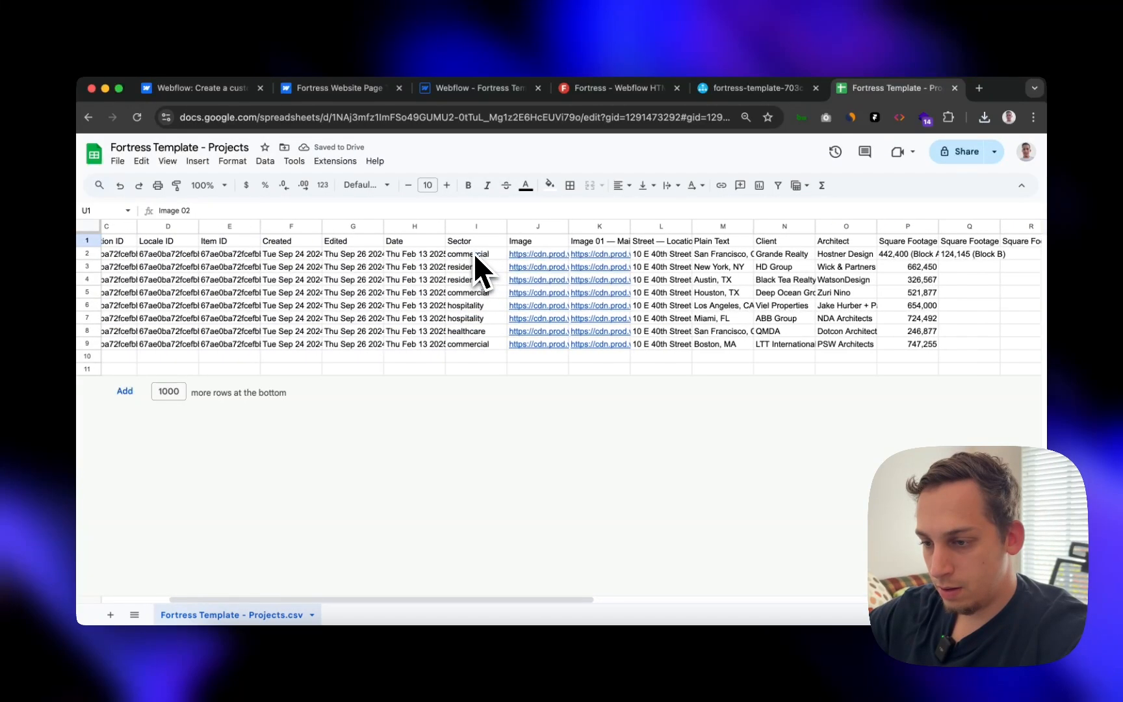
scroll(474, 253, left, 3)
scroll(473, 253, right, 10)
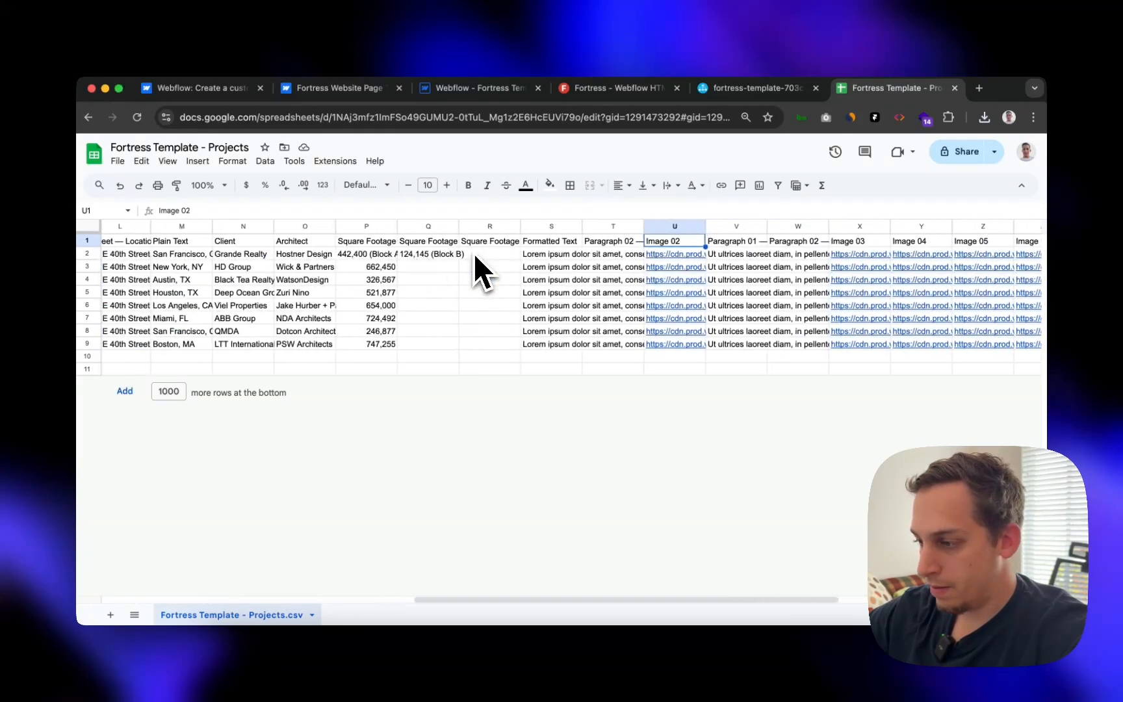
scroll(474, 253, right, 7)
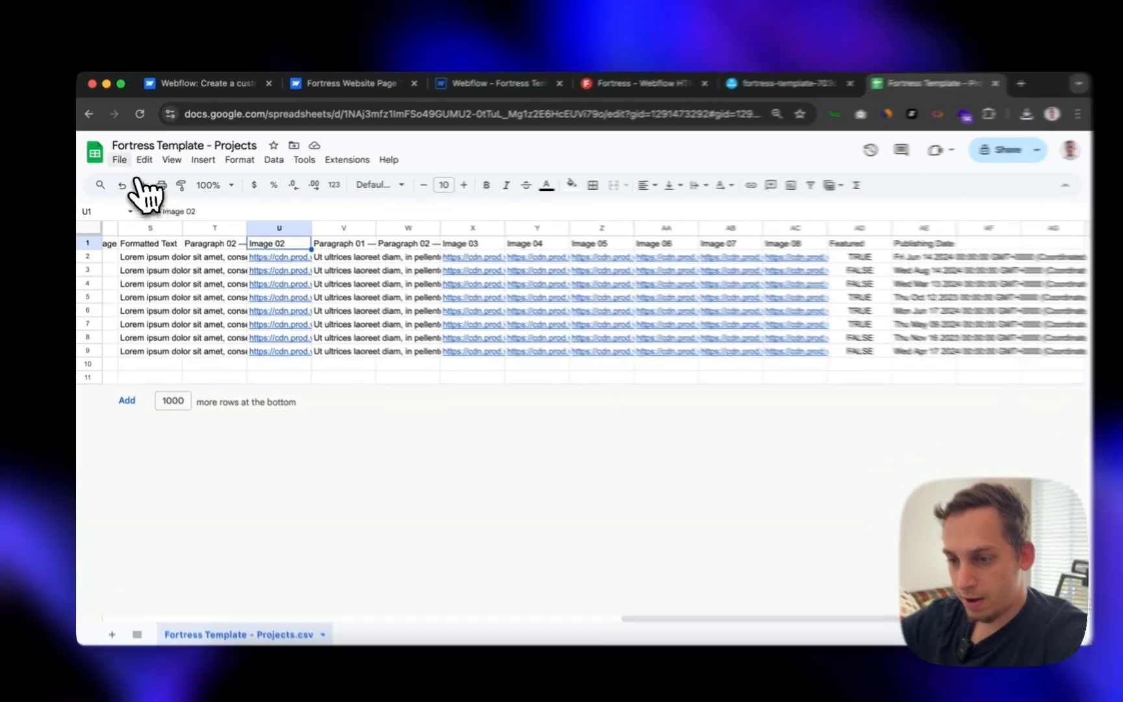
- Download the updated sheet as a CSV file
click(119, 161)
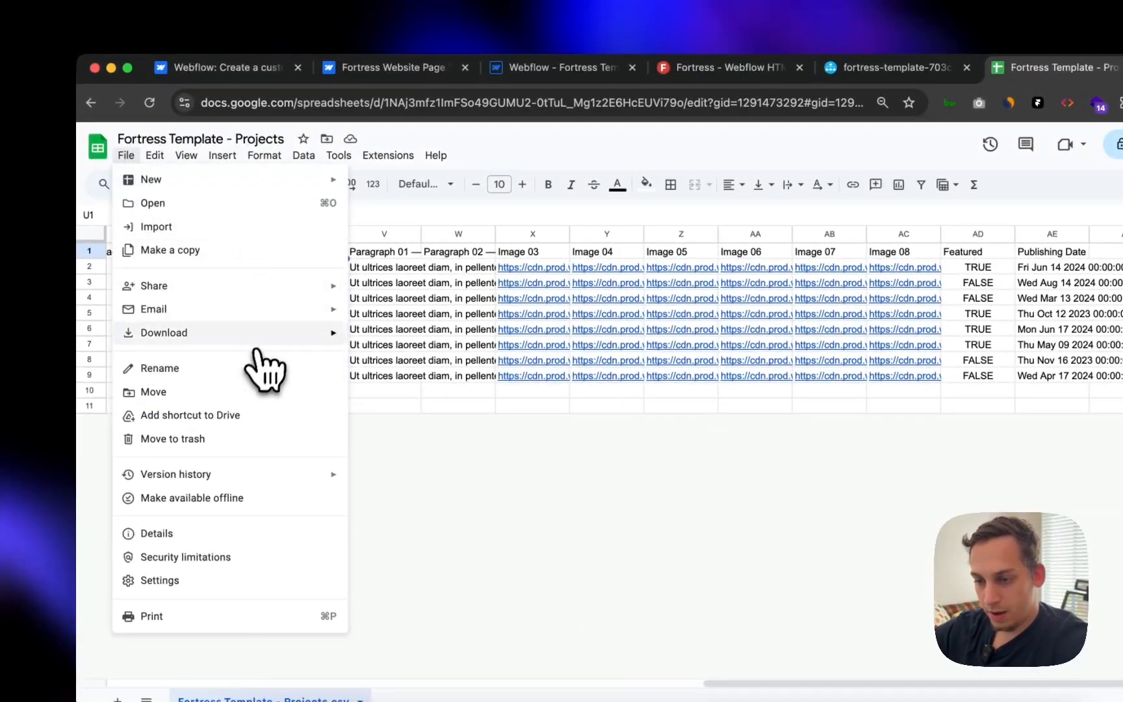
mouse_move(268, 329)
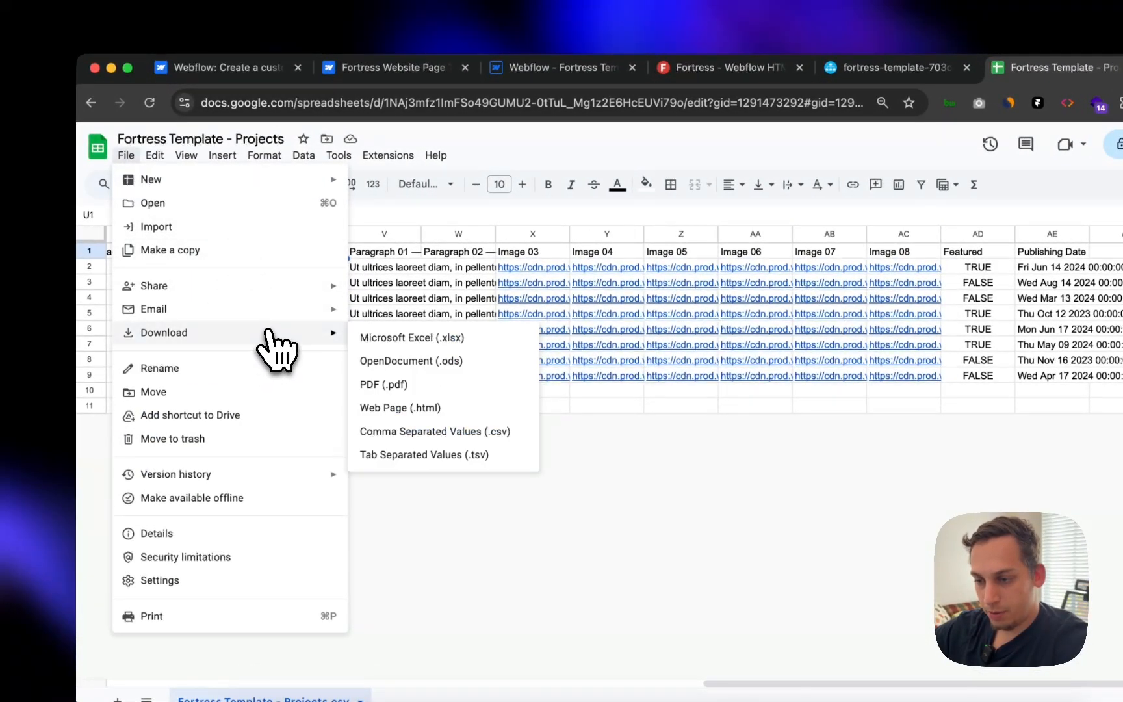
click(427, 431)
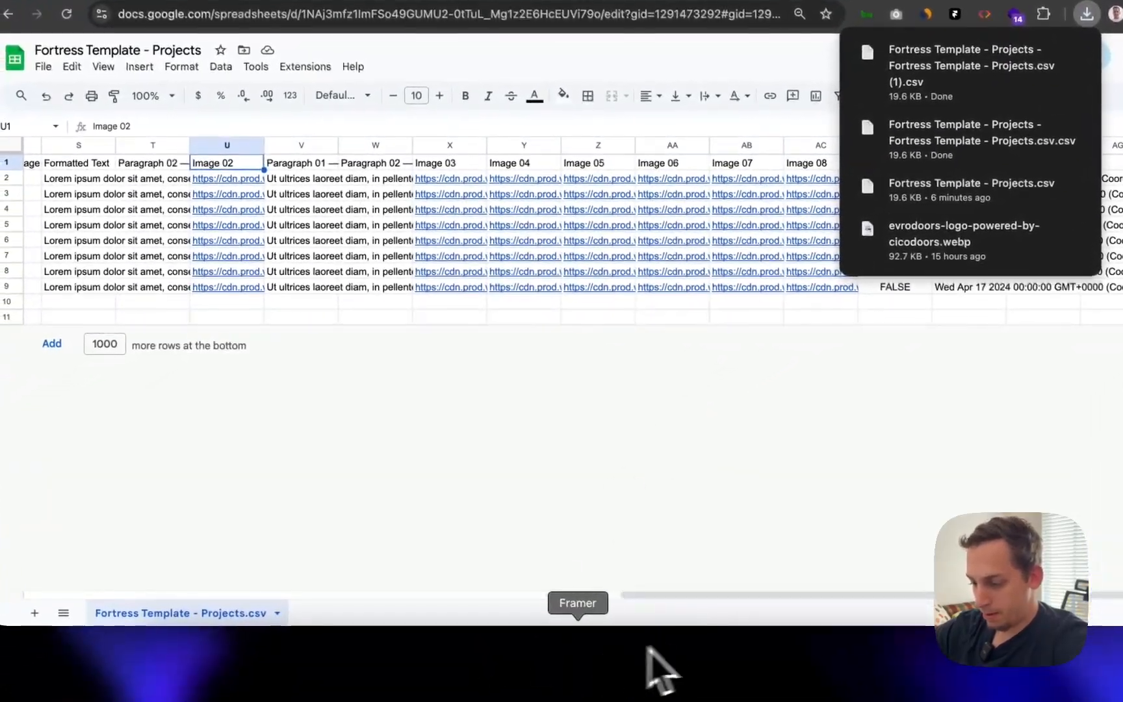
- Delete the old CMS collection in Framer and its items
click(578, 669)
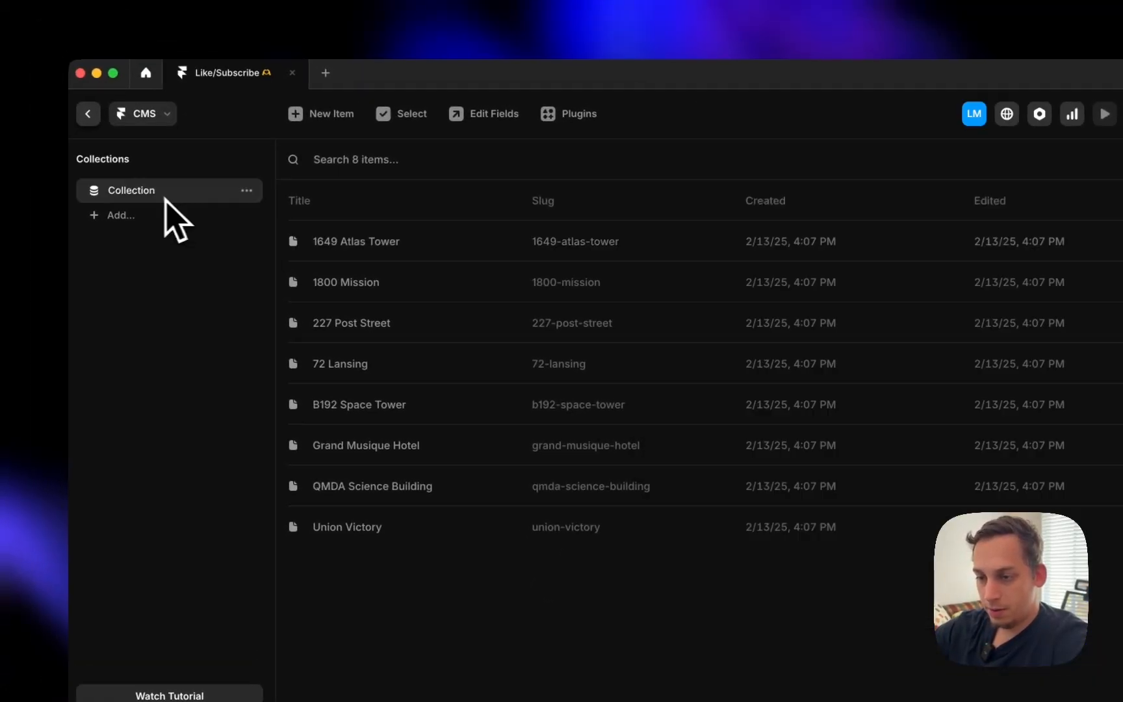
click(286, 355)
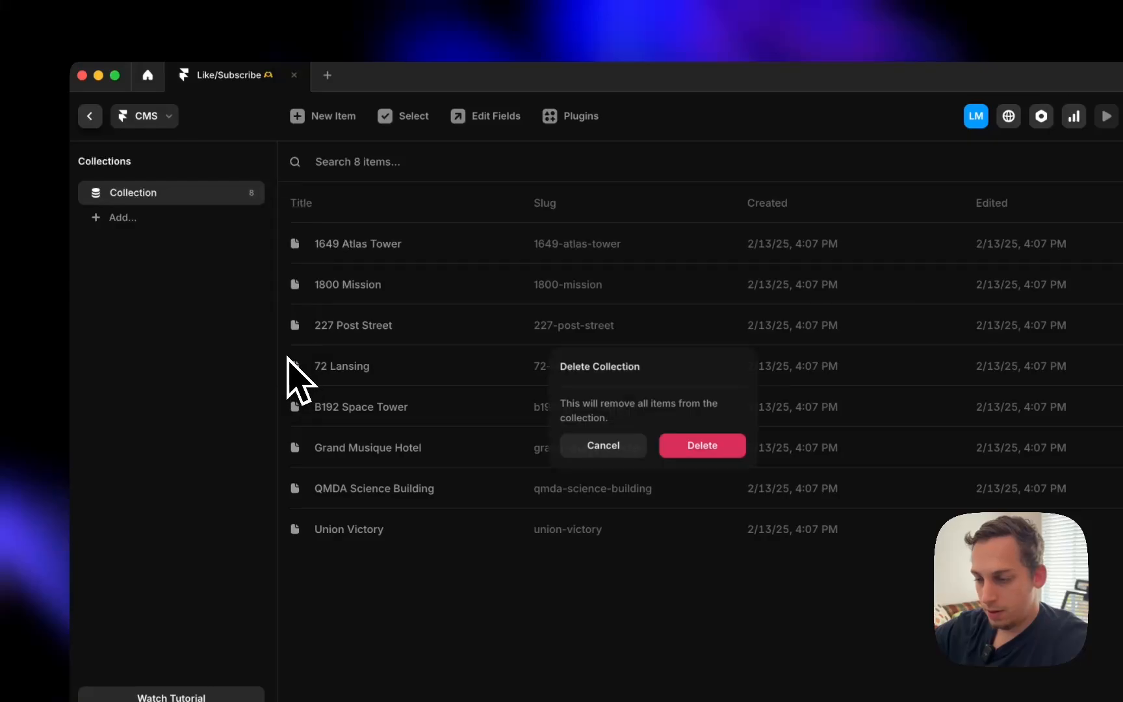
click(702, 446)
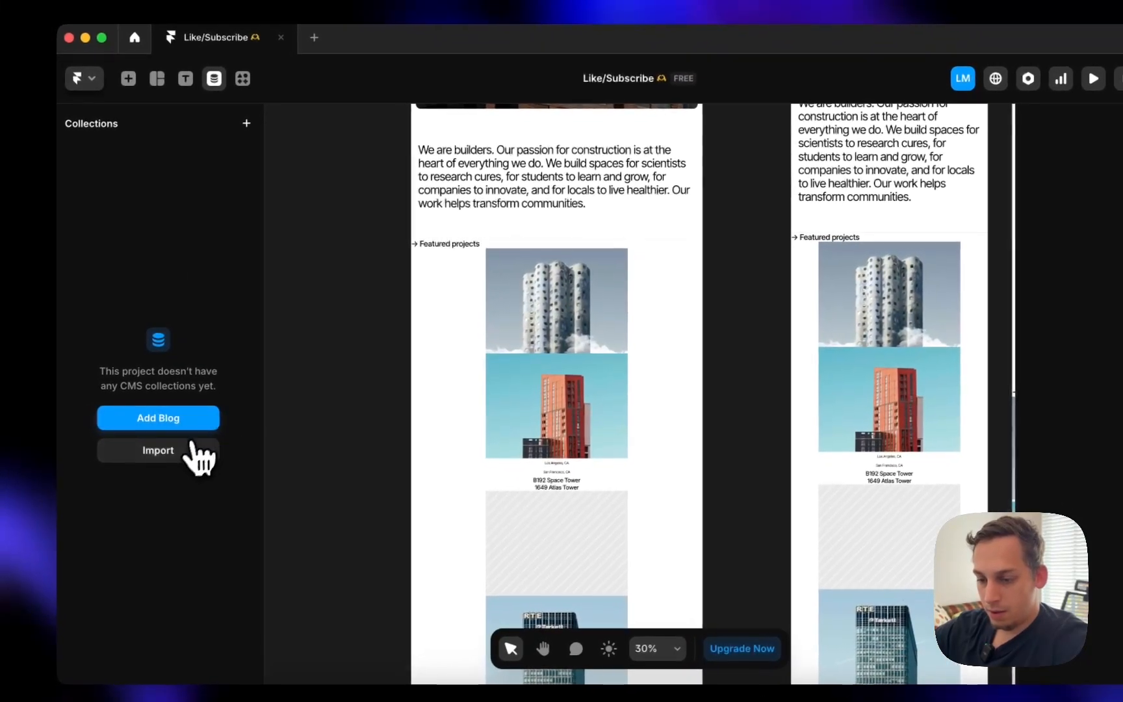
- Import the newest Fortress projects CSV via CSV Import and check the 1649 Atlas Tower item
click(188, 454)
click(564, 430)
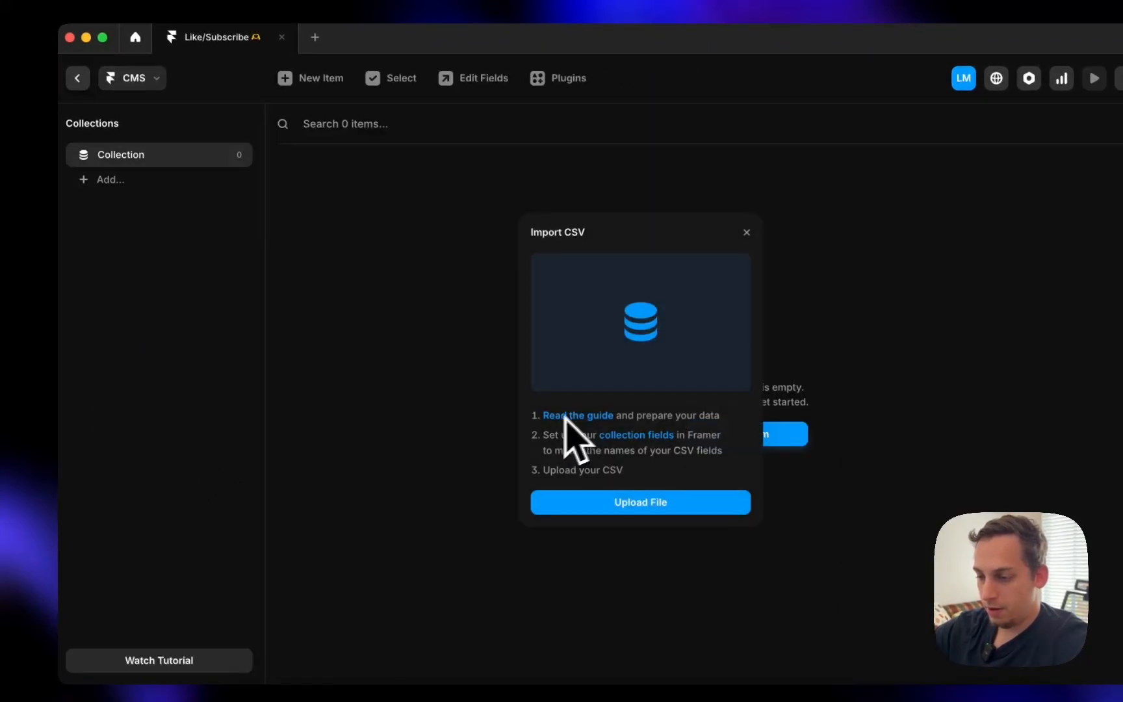
click(605, 515)
click(510, 258)
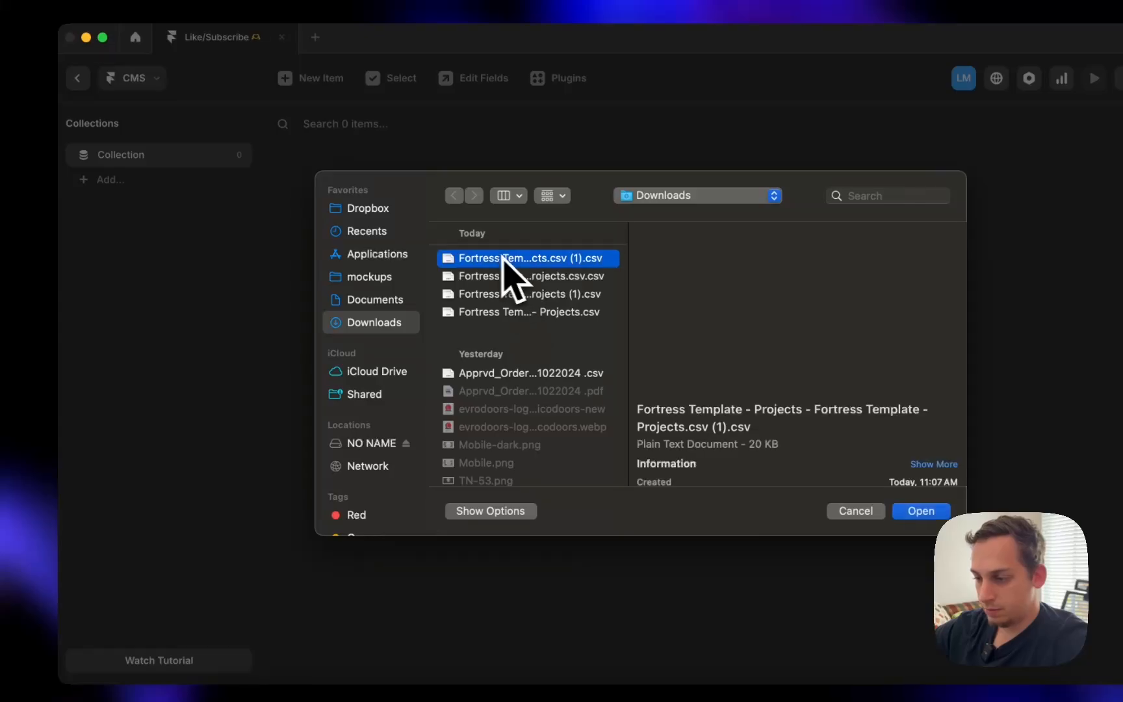
click(921, 511)
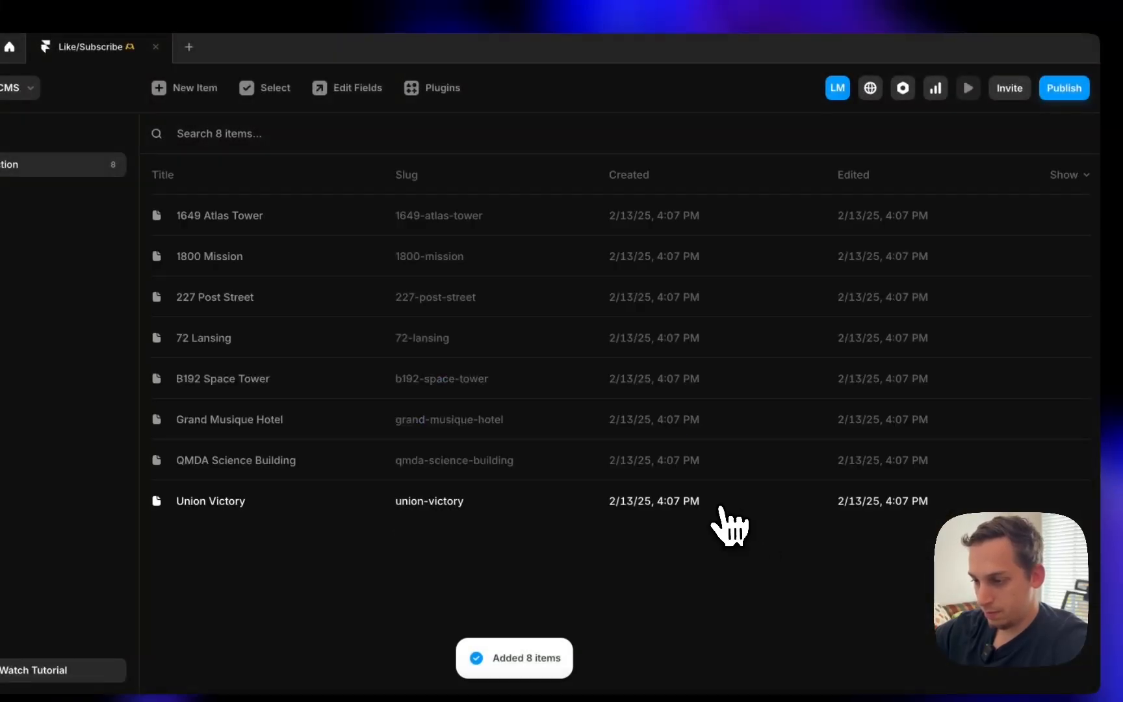
click(559, 231)
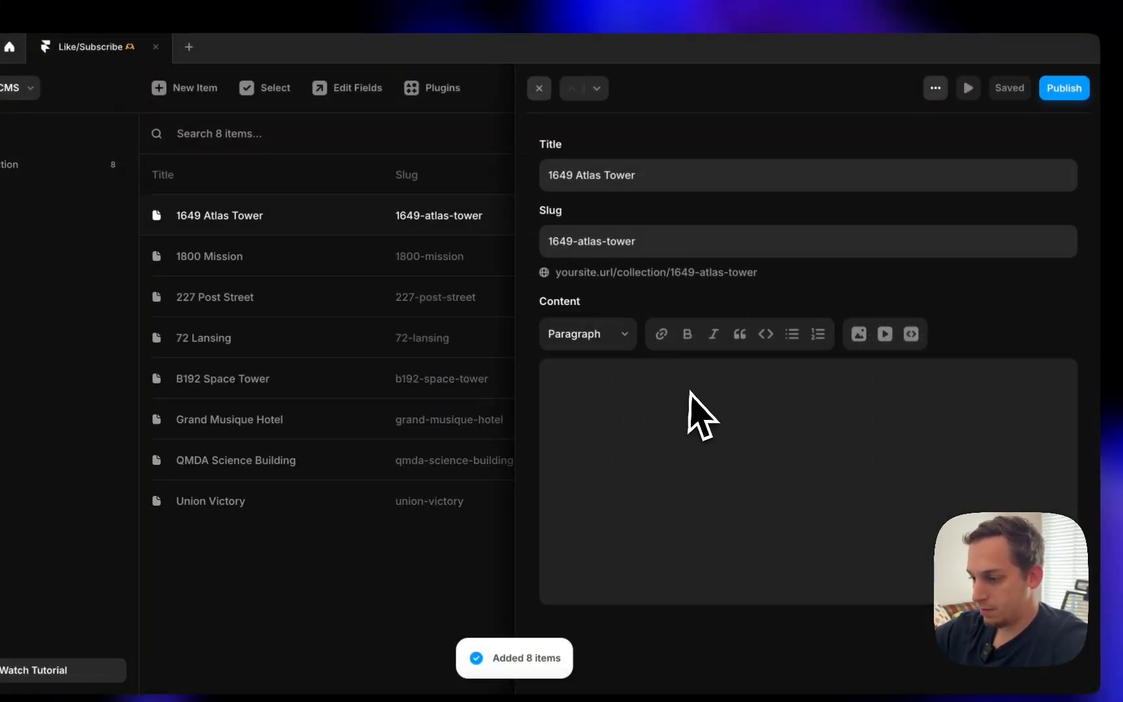
click(539, 87)
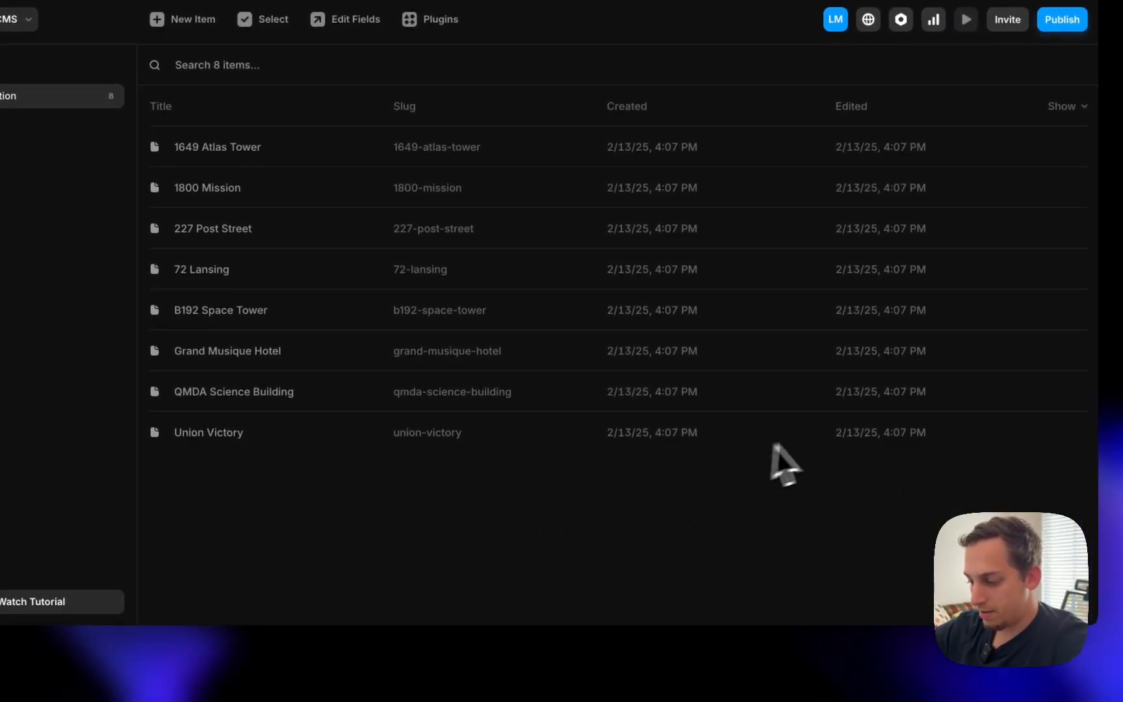
- Scroll back to column J and begin editing its Image header
click(319, 670)
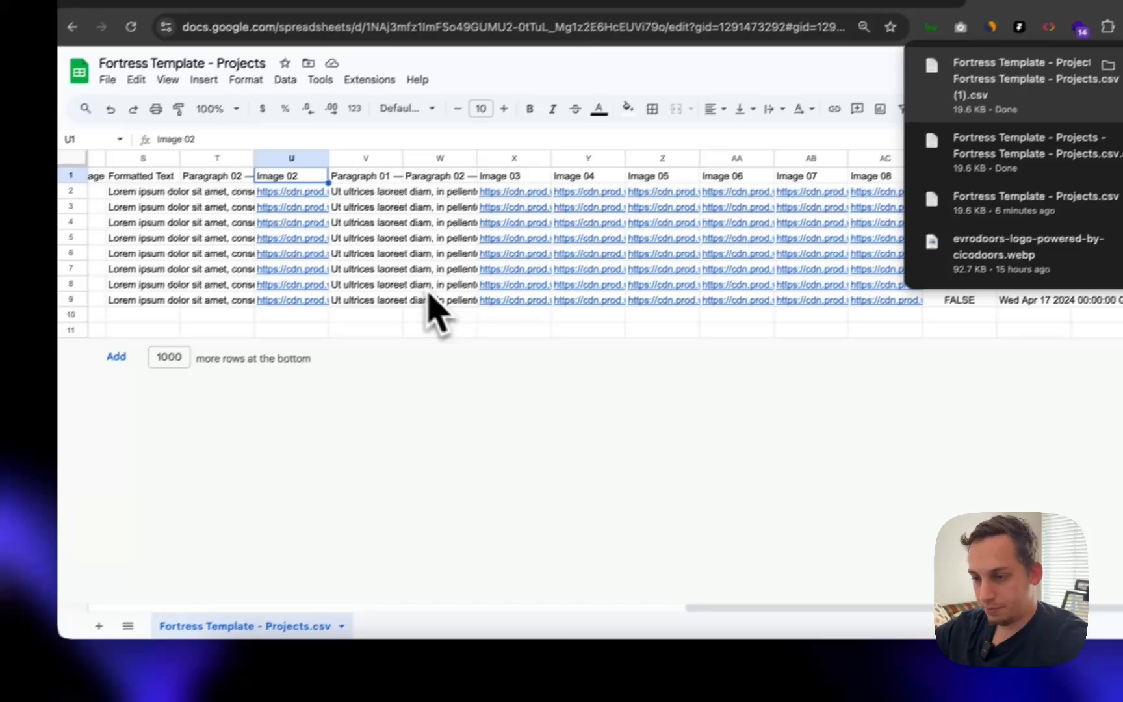
scroll(401, 305, left, 6)
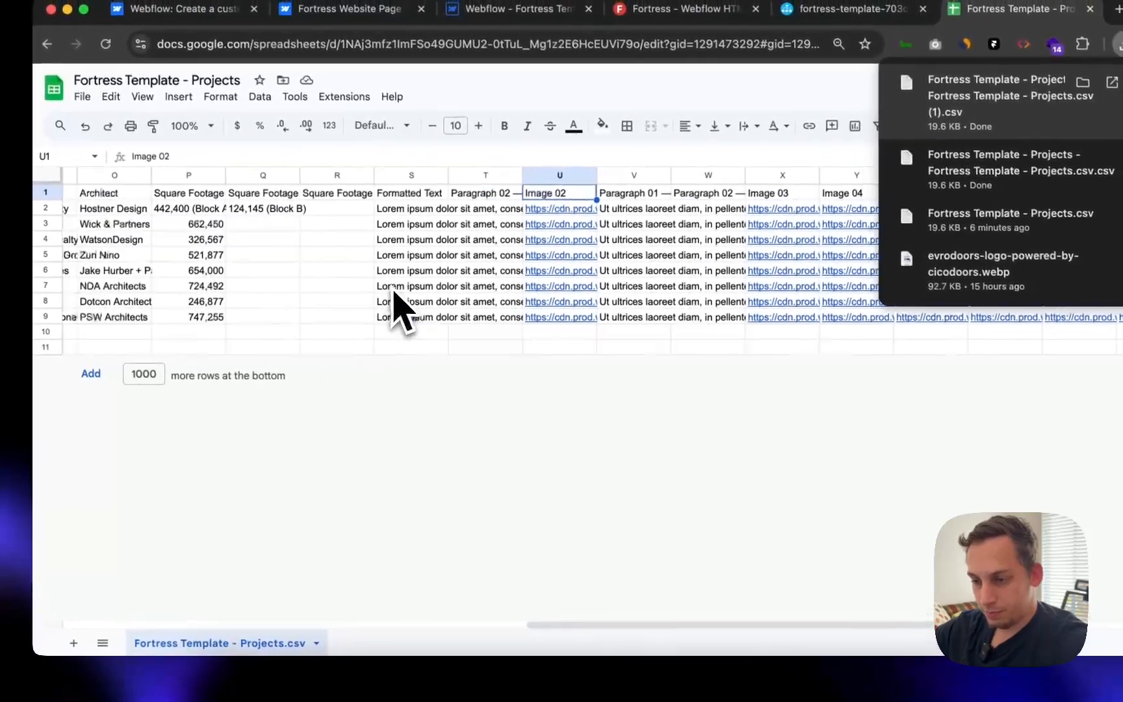
scroll(391, 293, left, 1)
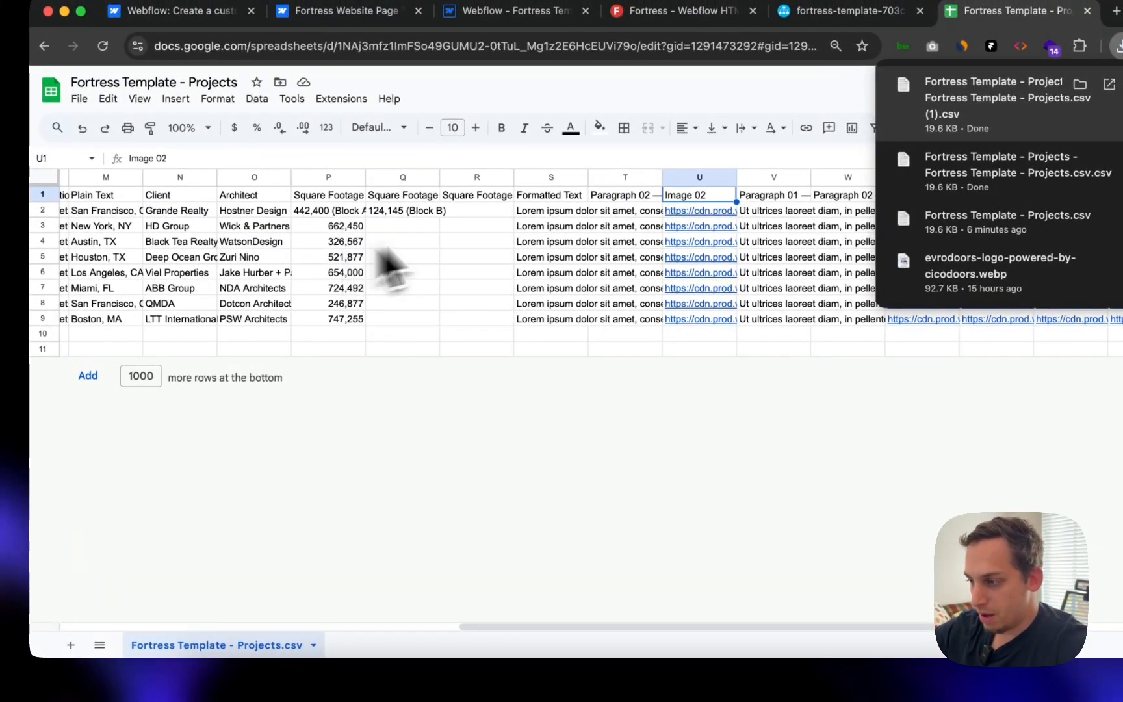
click(551, 349)
scroll(442, 377, left, 5)
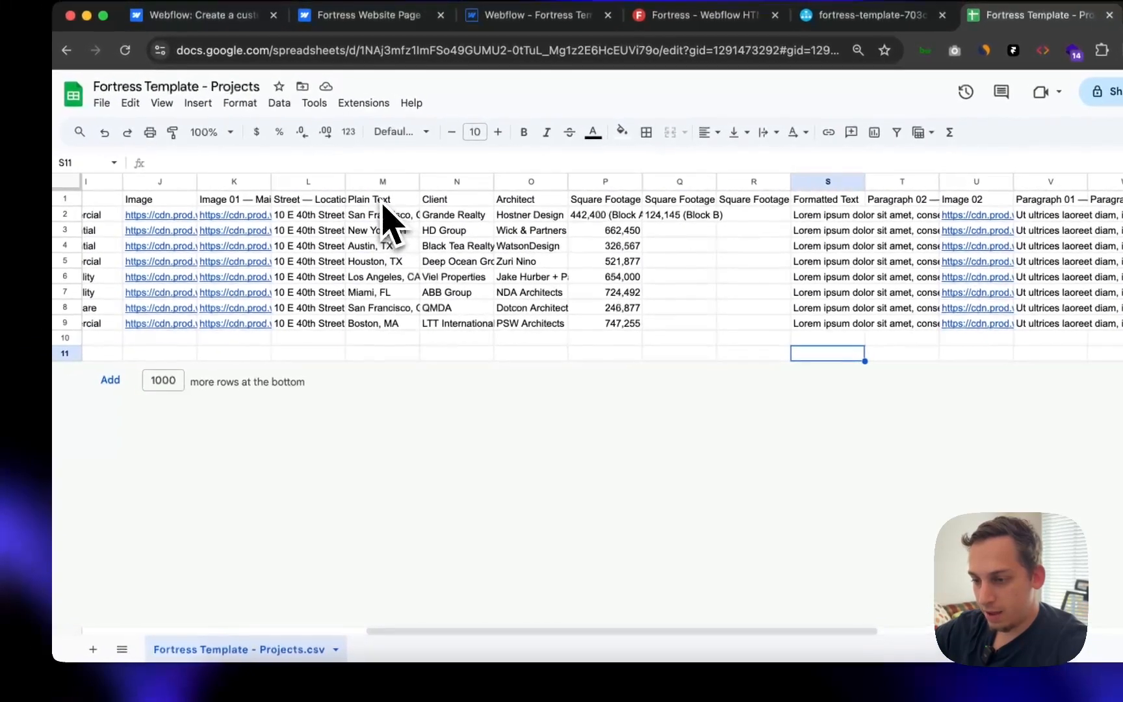
scroll(383, 218, left, 3)
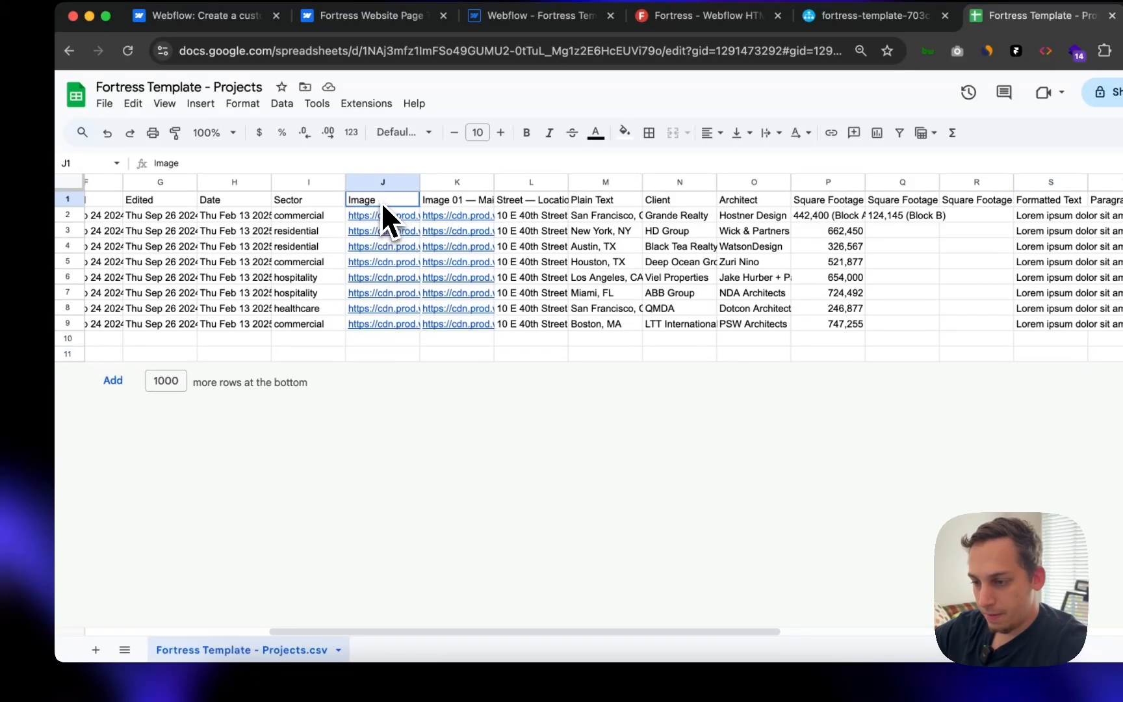
double_click(376, 201)
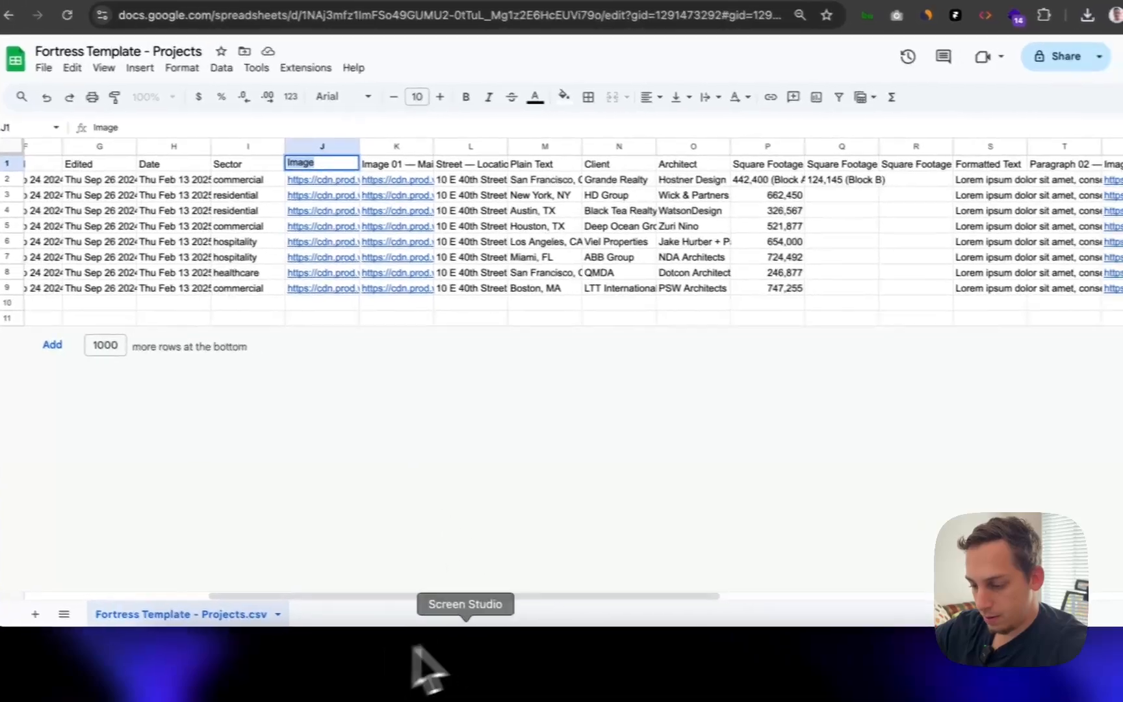
- Review the field types Framer's collection offers for a new field
click(576, 676)
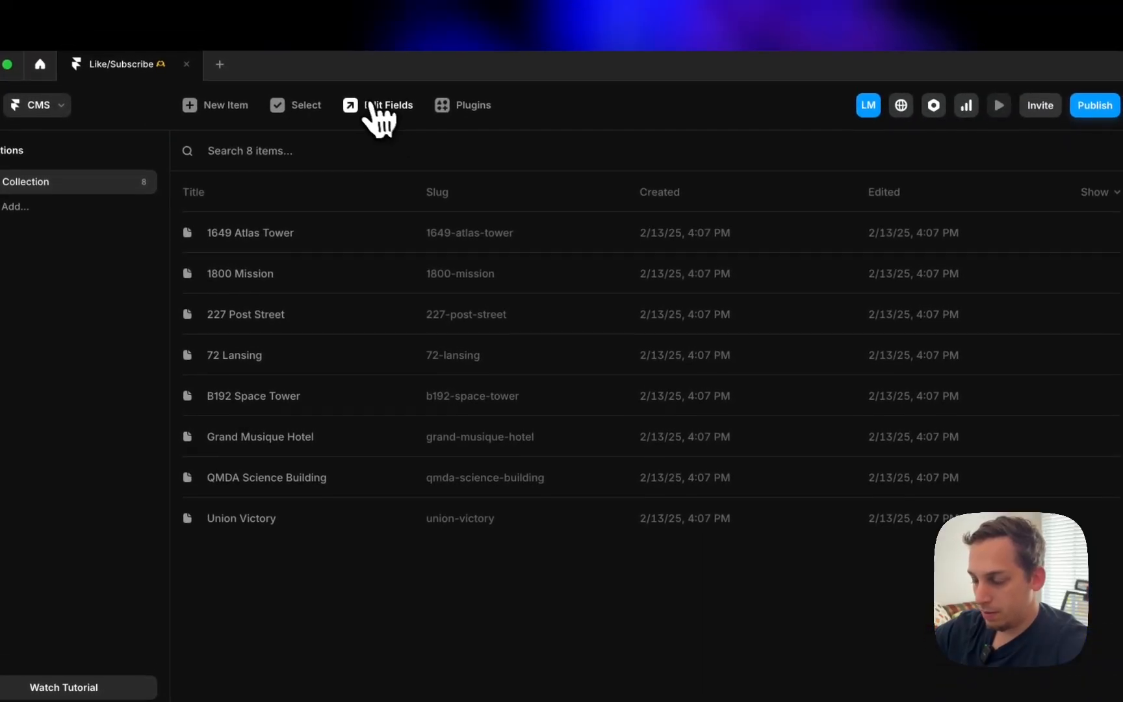
click(378, 108)
click(777, 221)
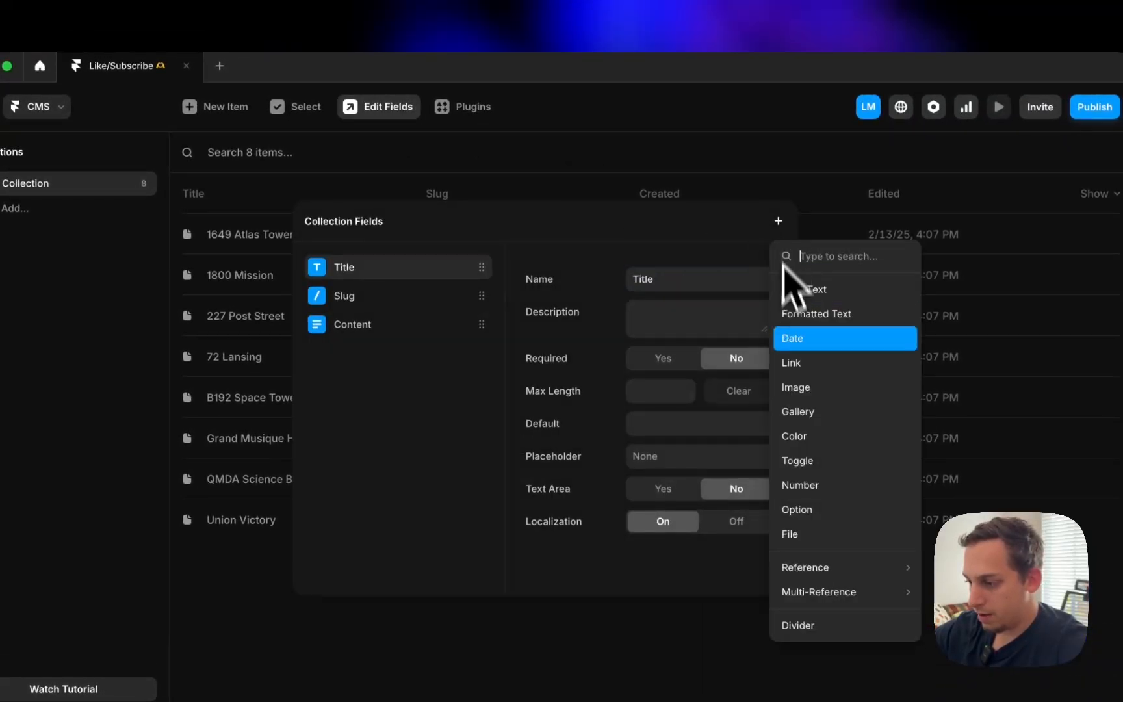
click(280, 629)
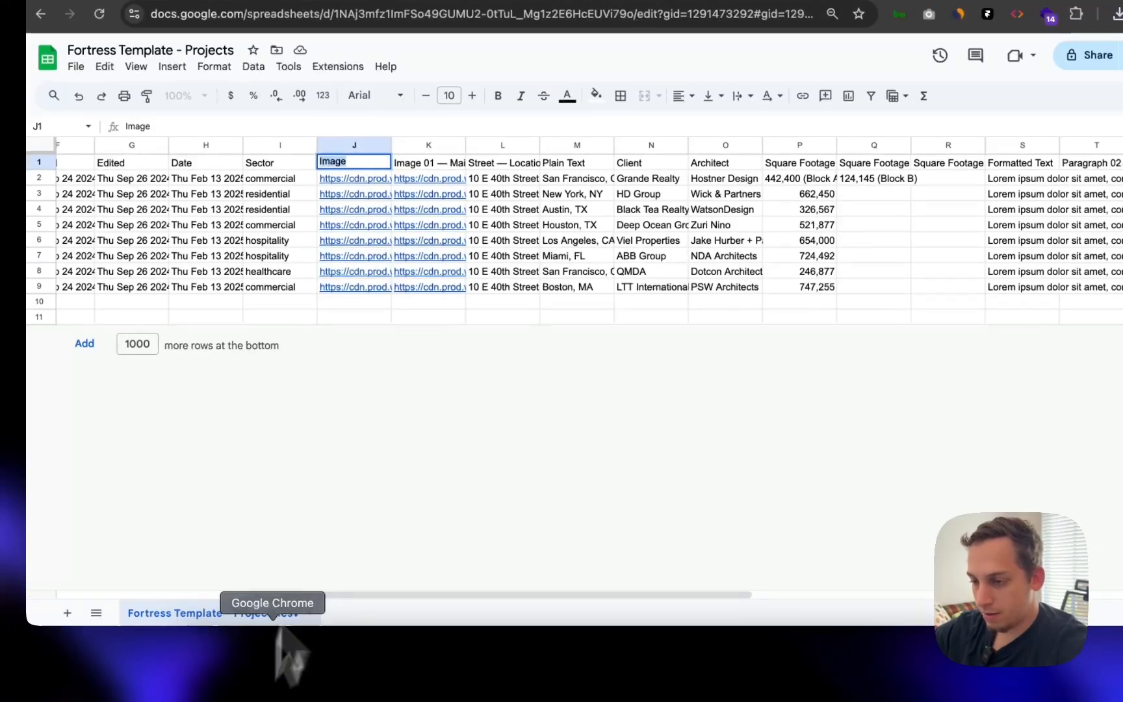
- Set the J1 header to Link and download the sheet as a fresh CSV
text(Link)
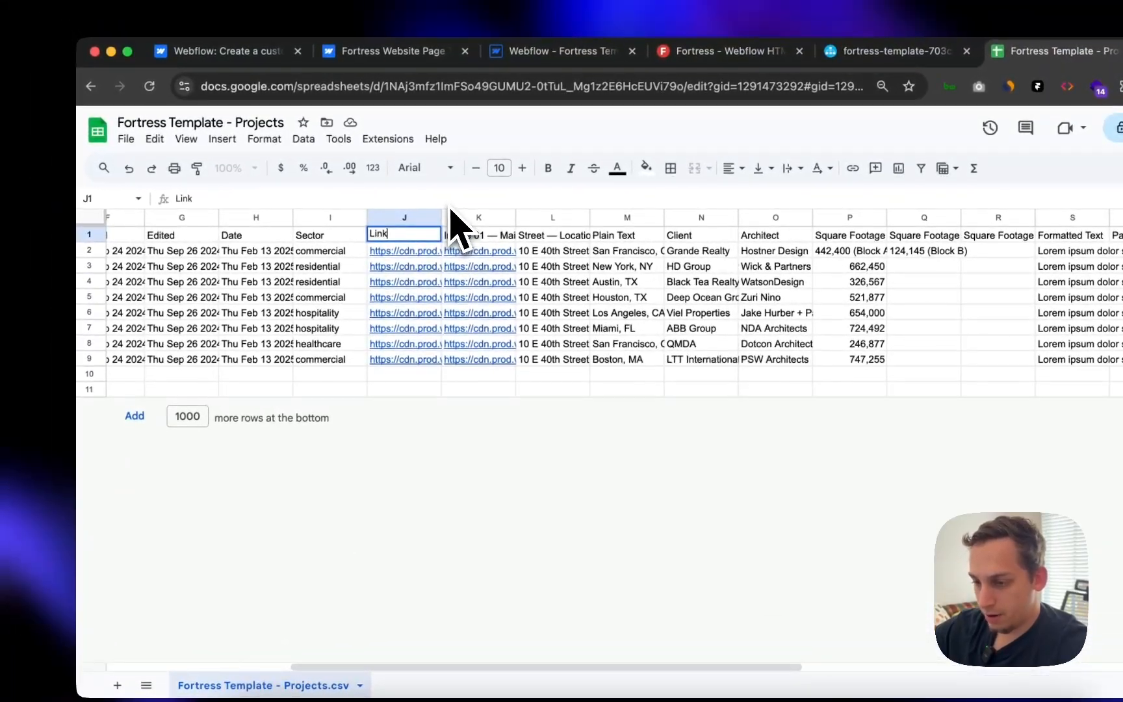
key(Return)
click(129, 139)
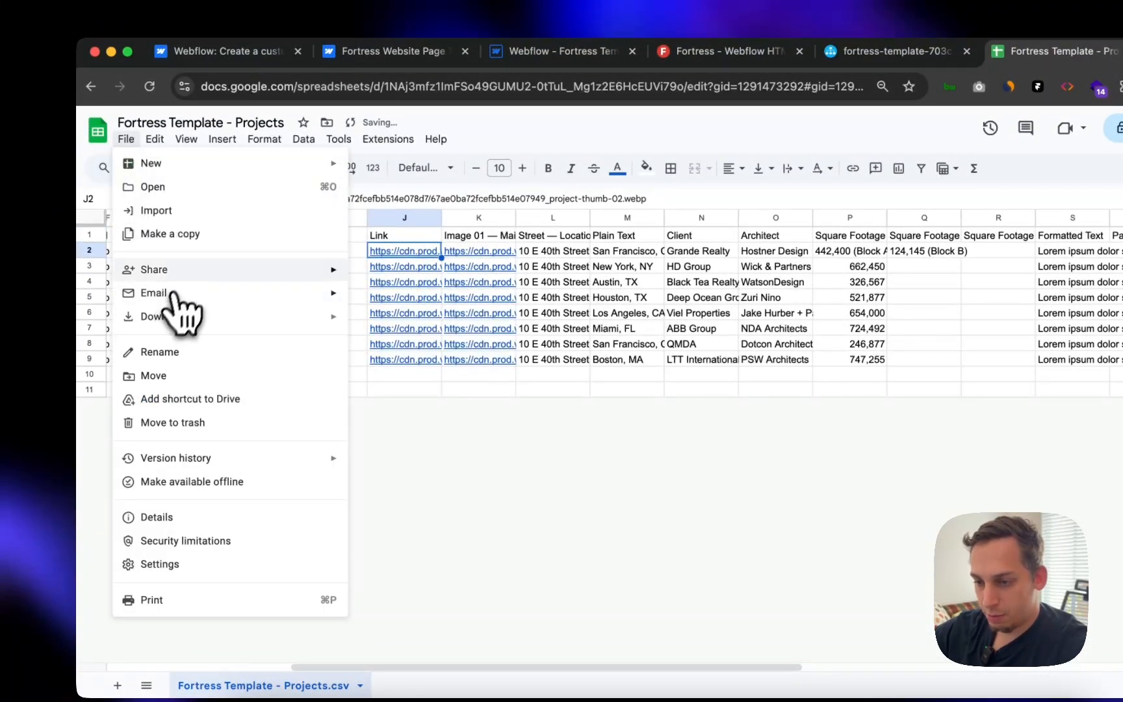
mouse_move(224, 317)
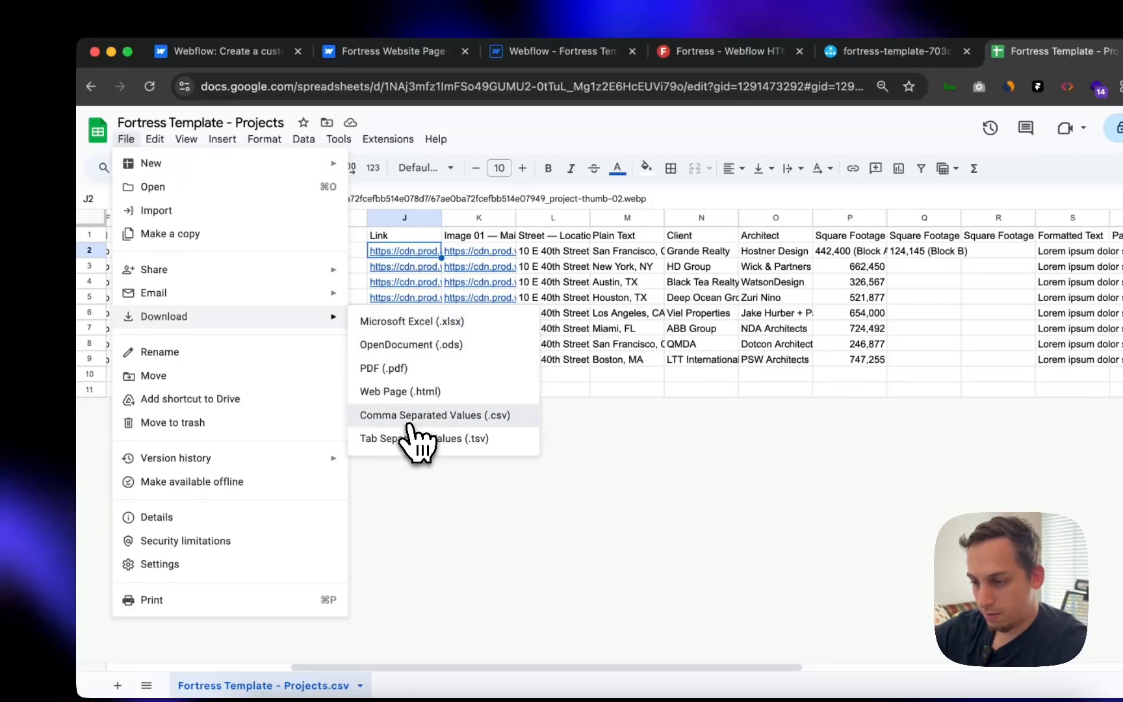
click(411, 418)
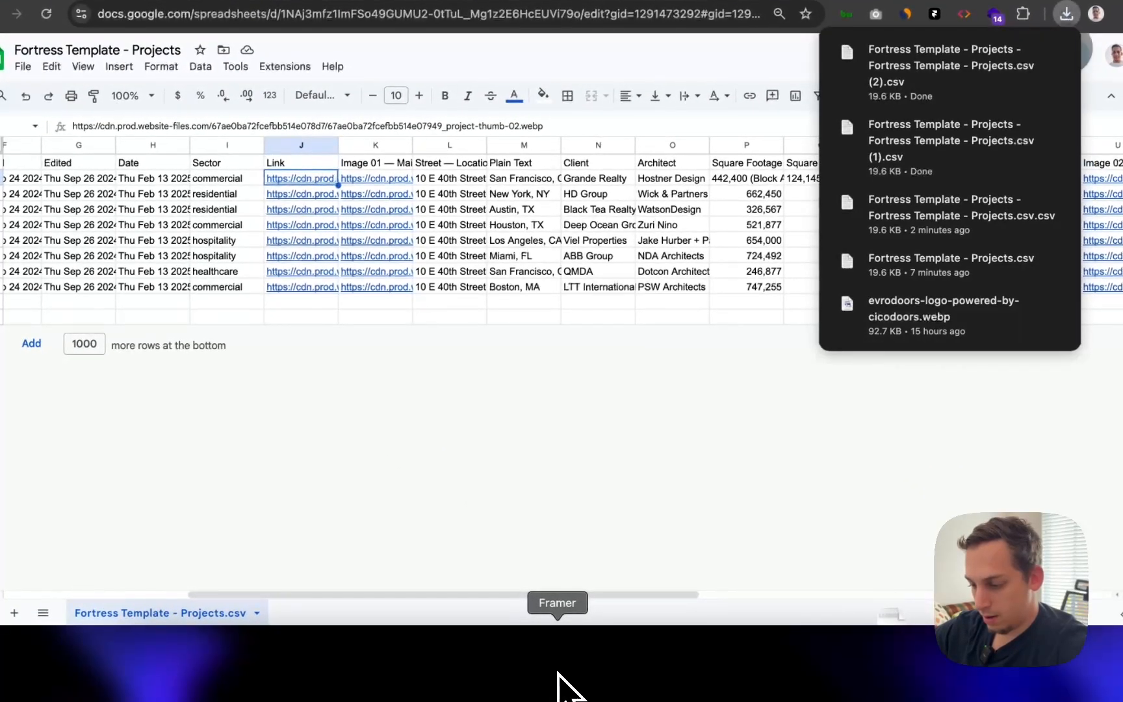
click(566, 681)
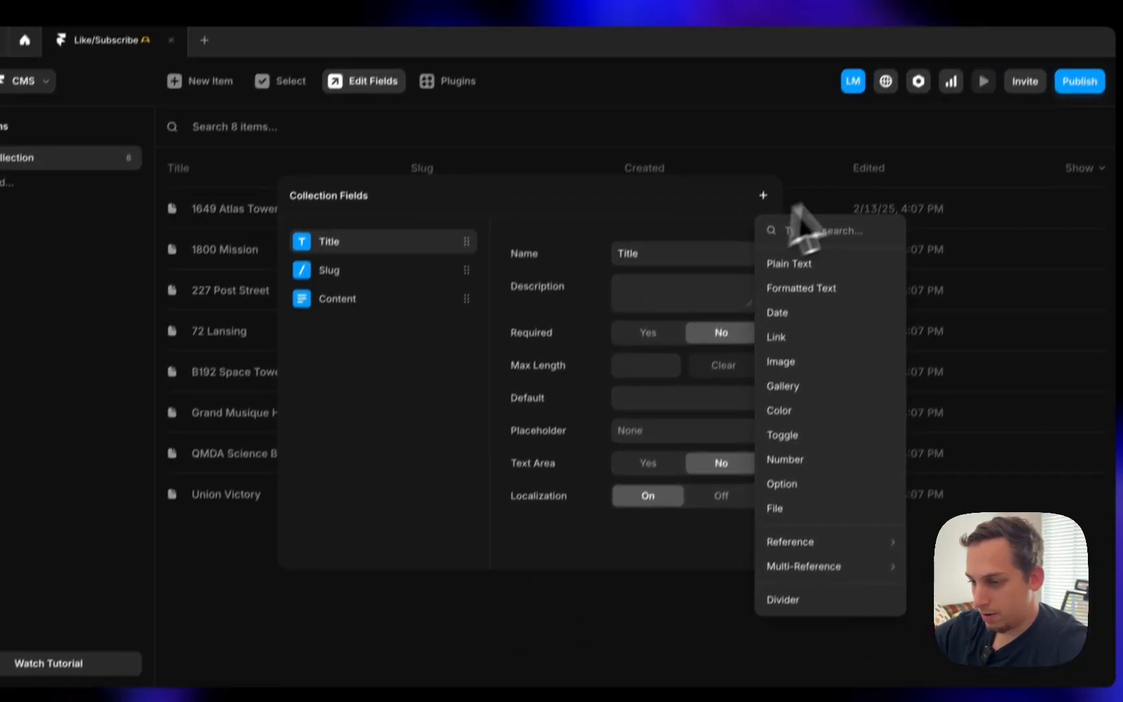
click(108, 204)
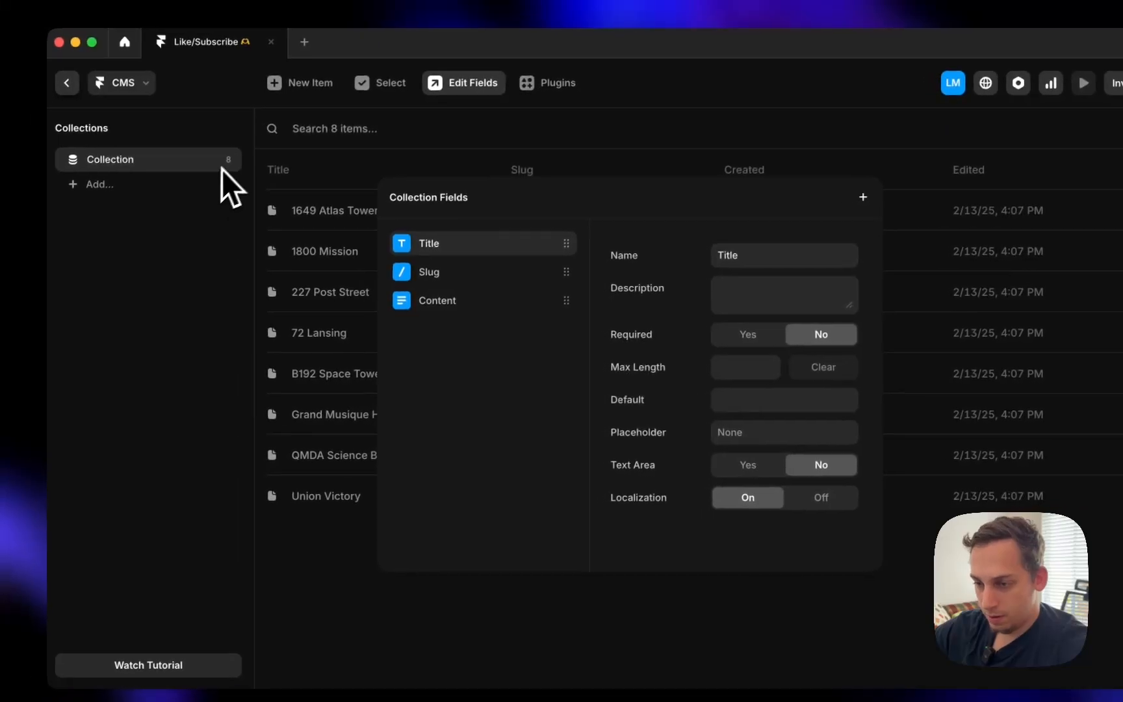
- Delete the previously imported CMS collection
click(123, 163)
click(125, 158)
click(250, 317)
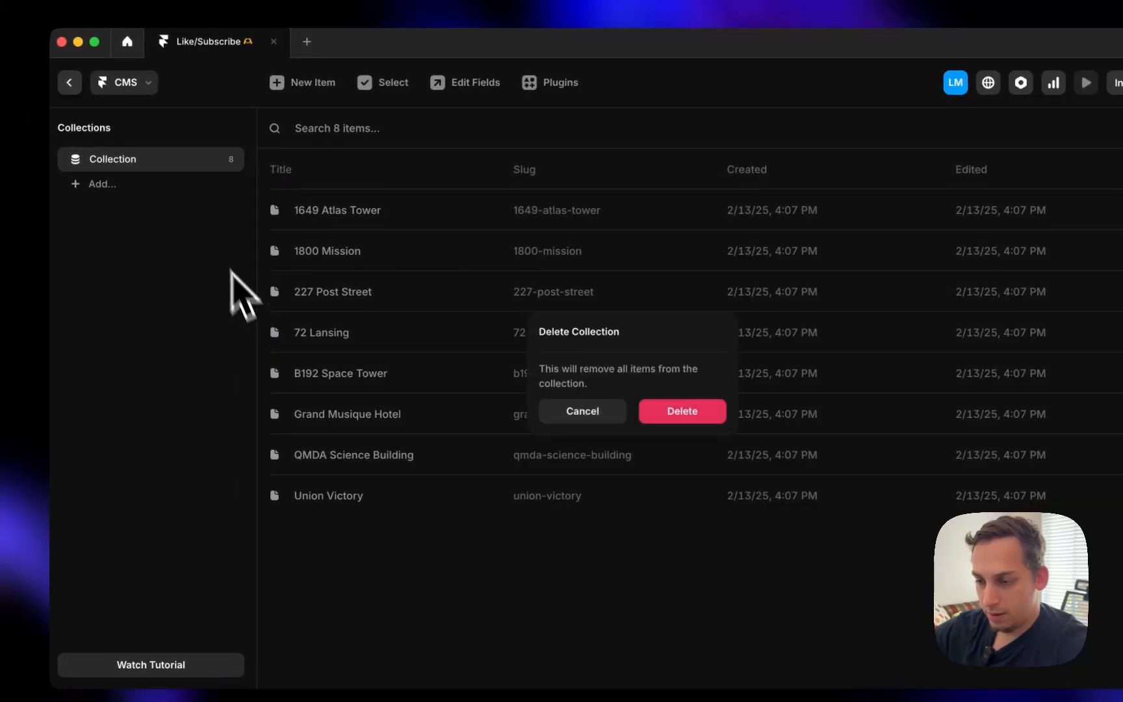
click(657, 406)
- Import the second copy of the Fortress projects CSV and inspect the 1649 Atlas Tower item
click(183, 457)
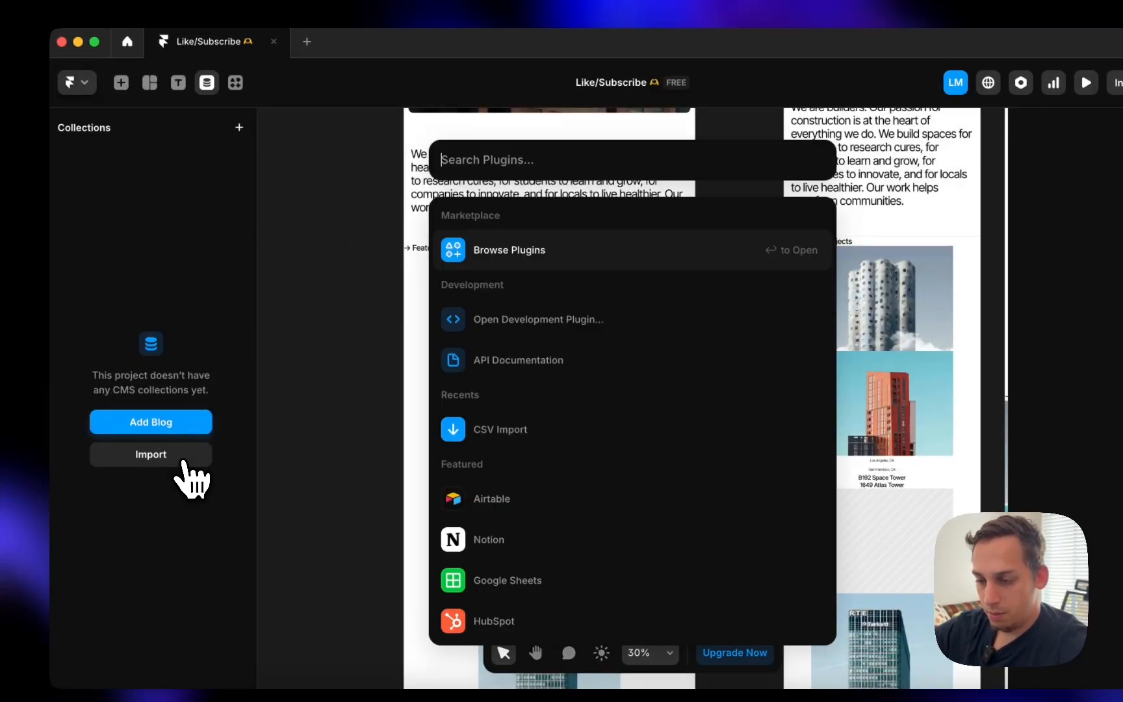
click(514, 429)
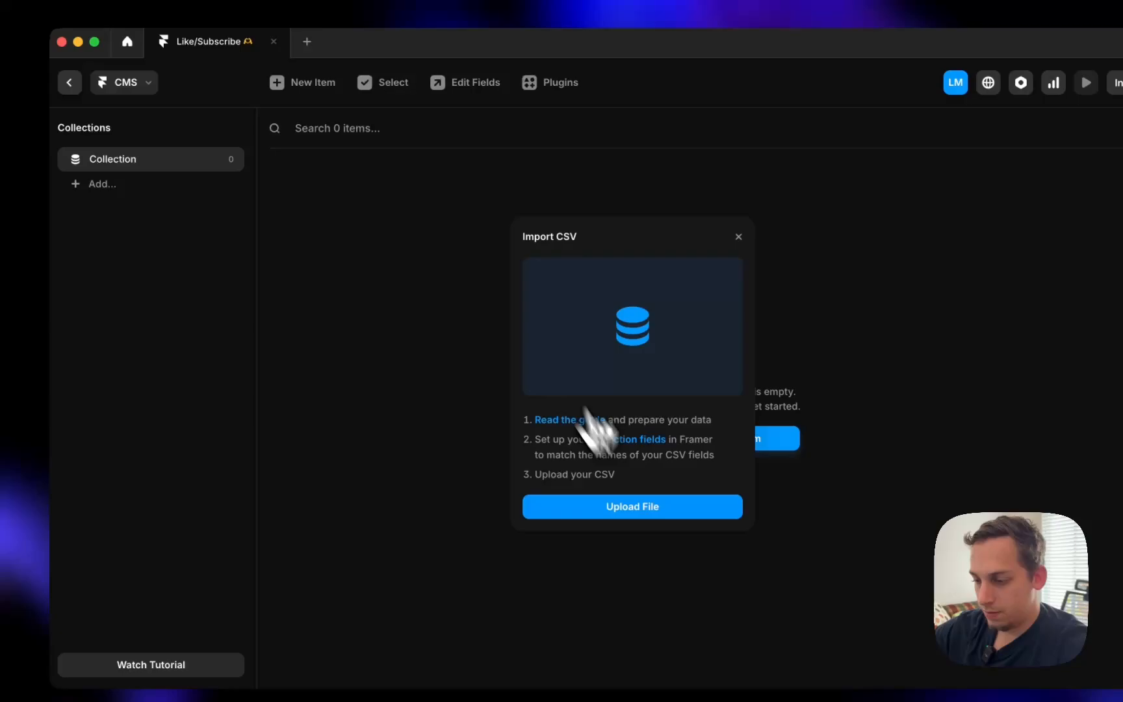
click(643, 511)
click(557, 262)
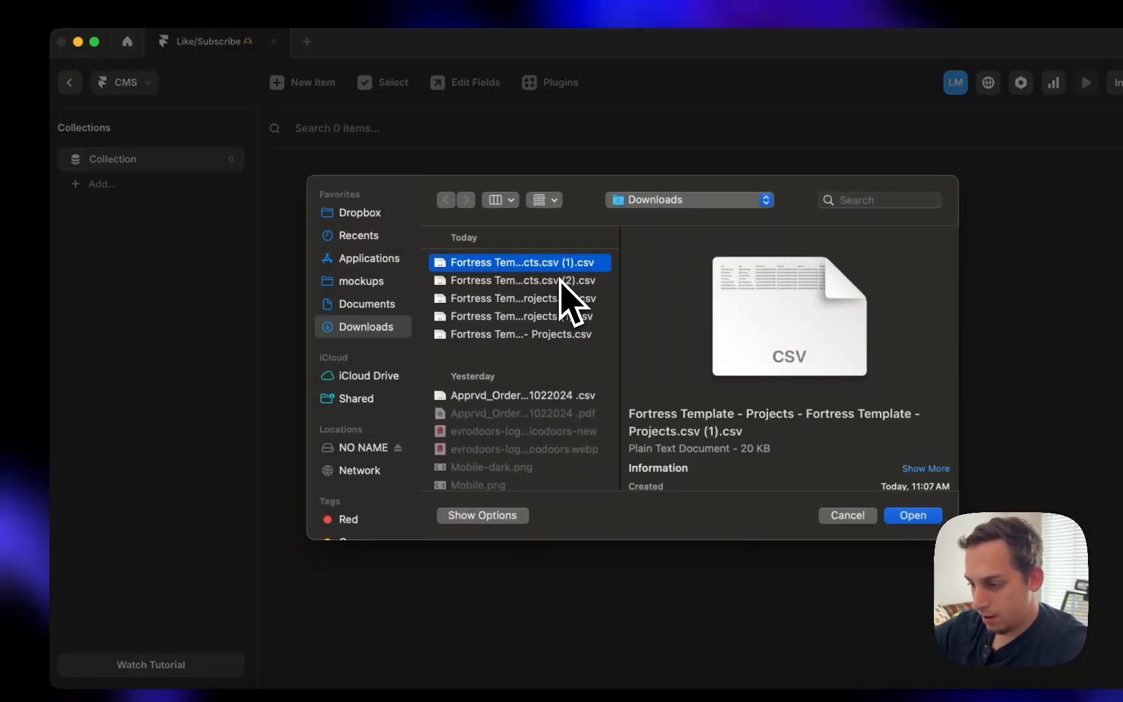
click(560, 282)
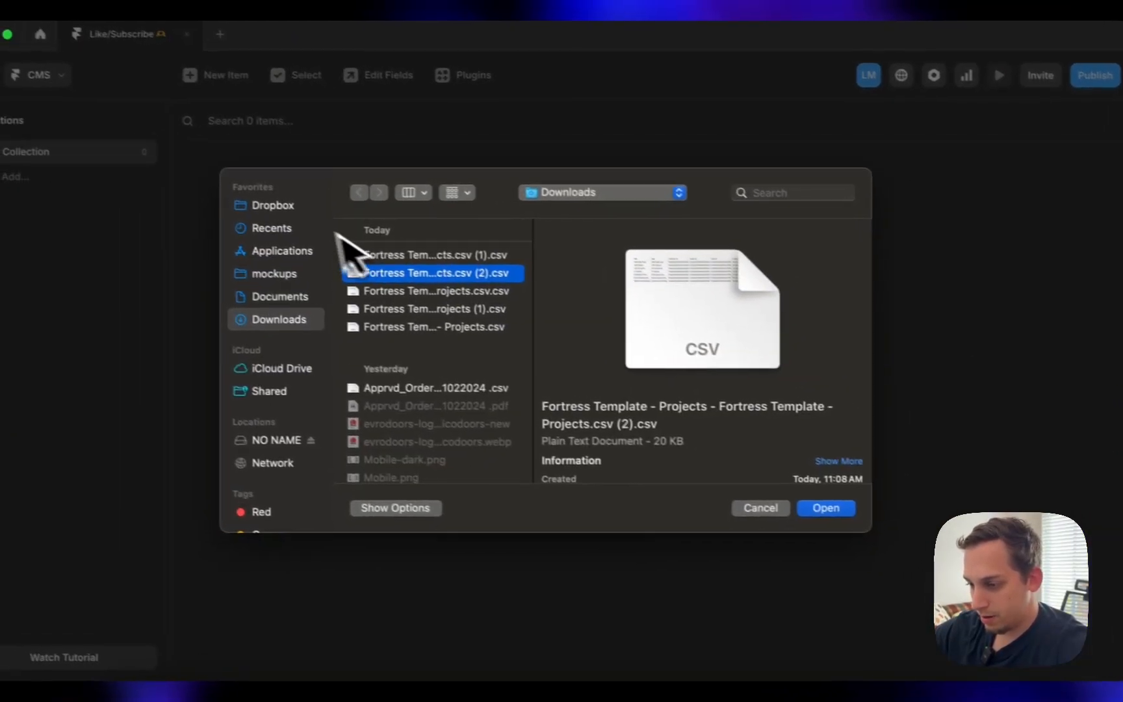
click(504, 262)
click(448, 278)
click(844, 513)
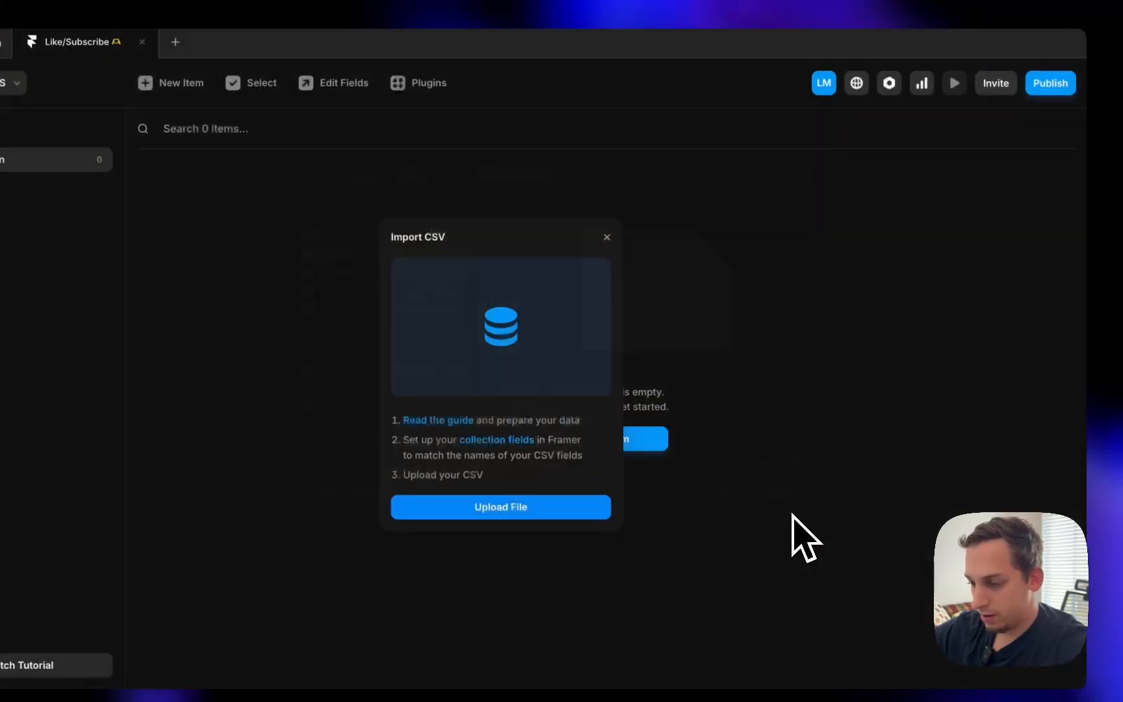
click(527, 220)
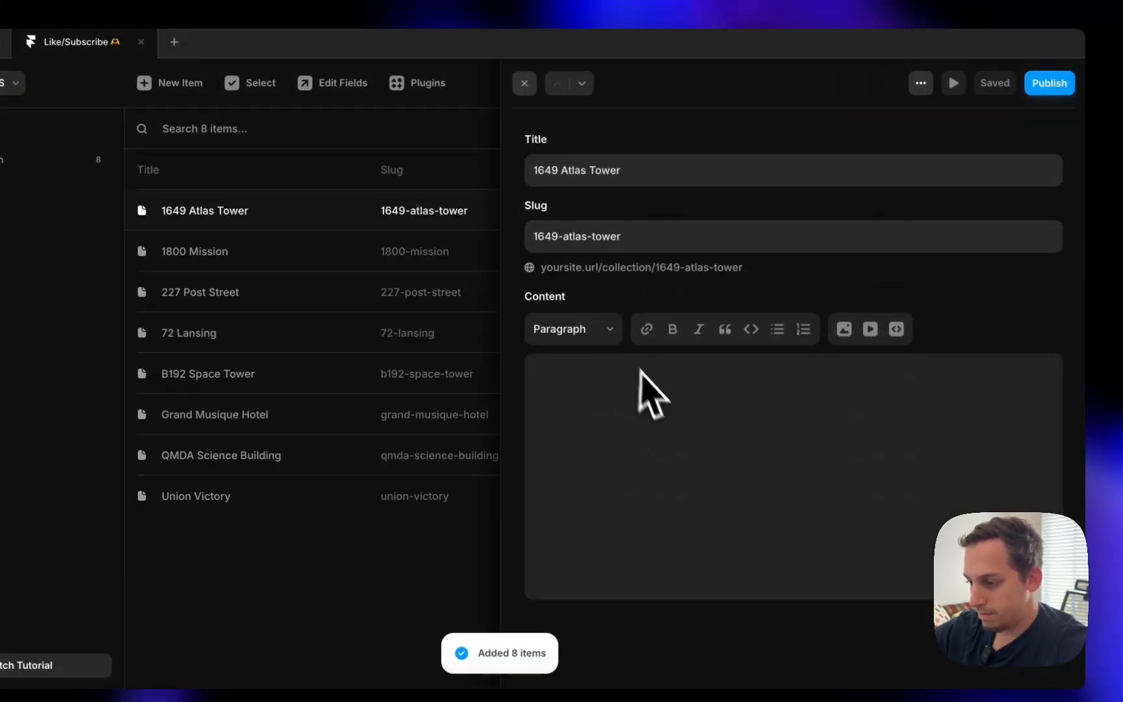
click(523, 83)
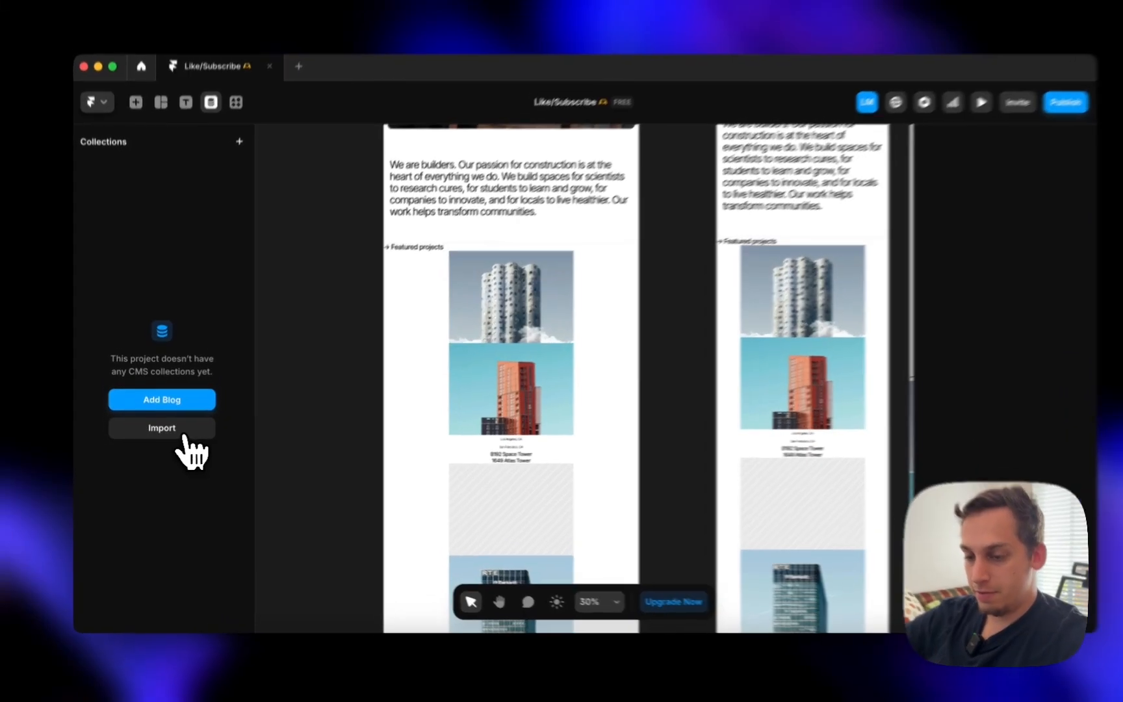
- Create a new Google Sheets–synced CMS collection named Projects
click(182, 437)
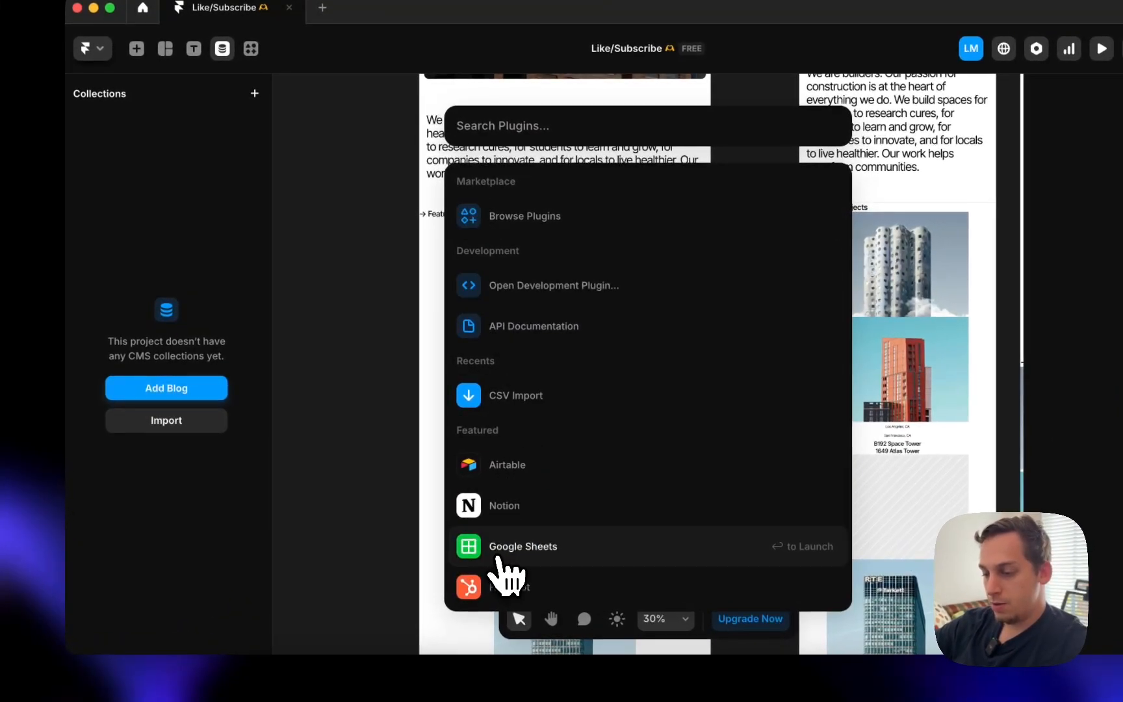
click(498, 558)
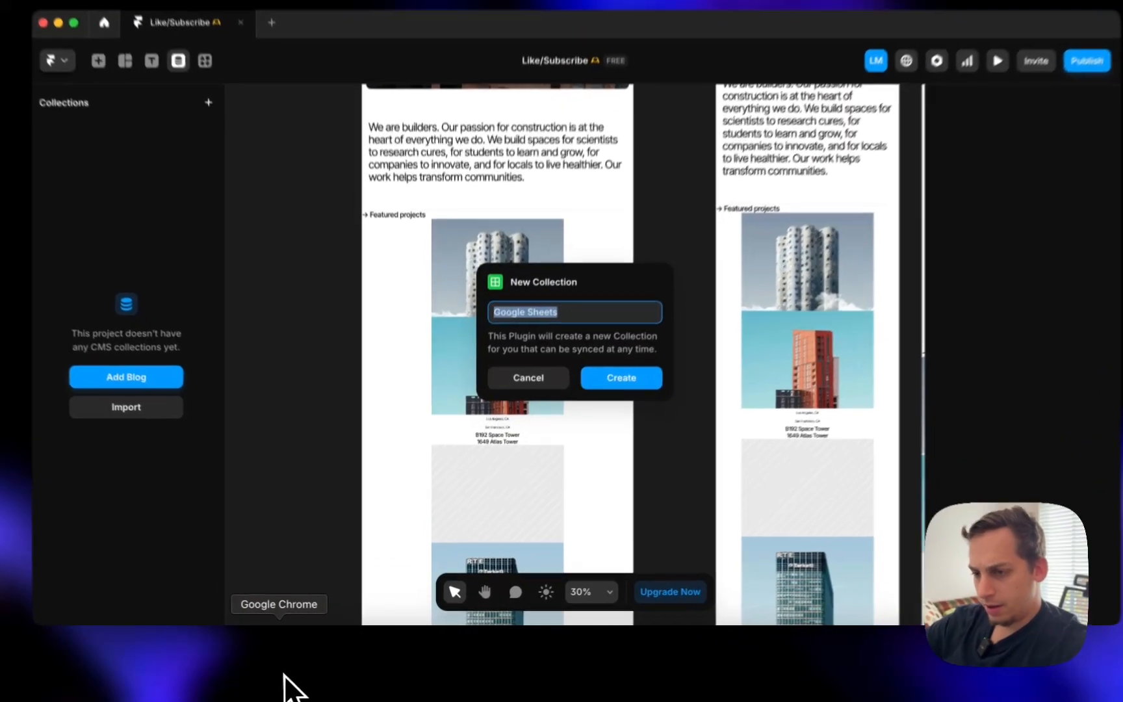
click(326, 664)
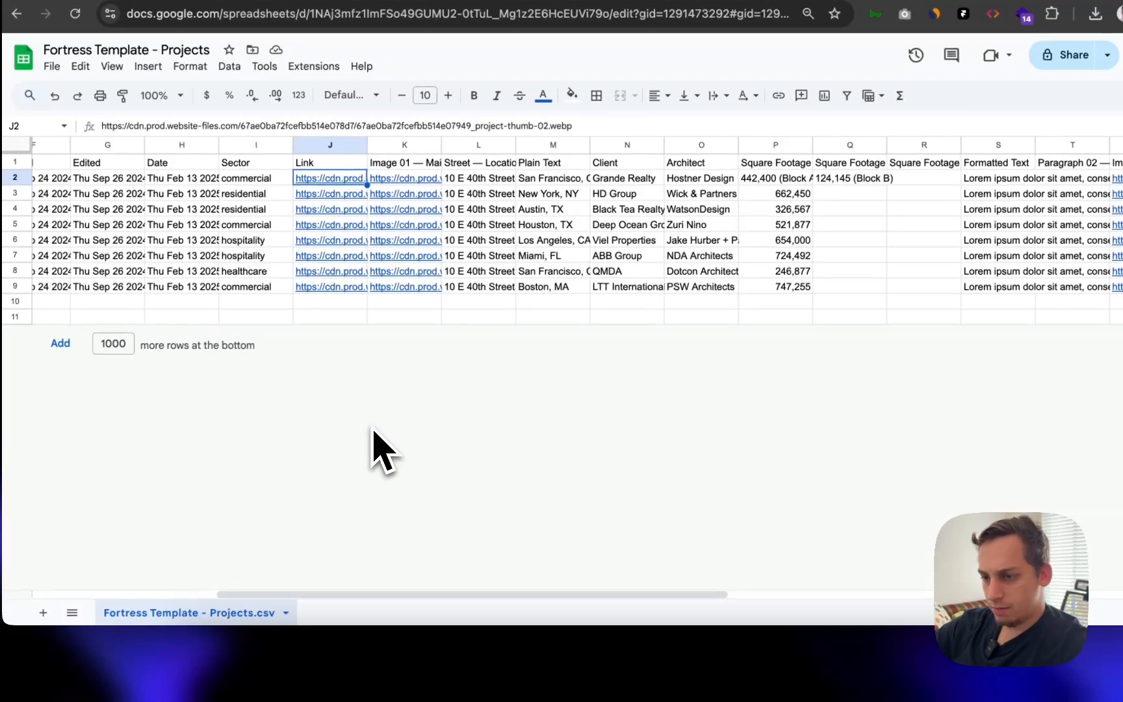
click(585, 650)
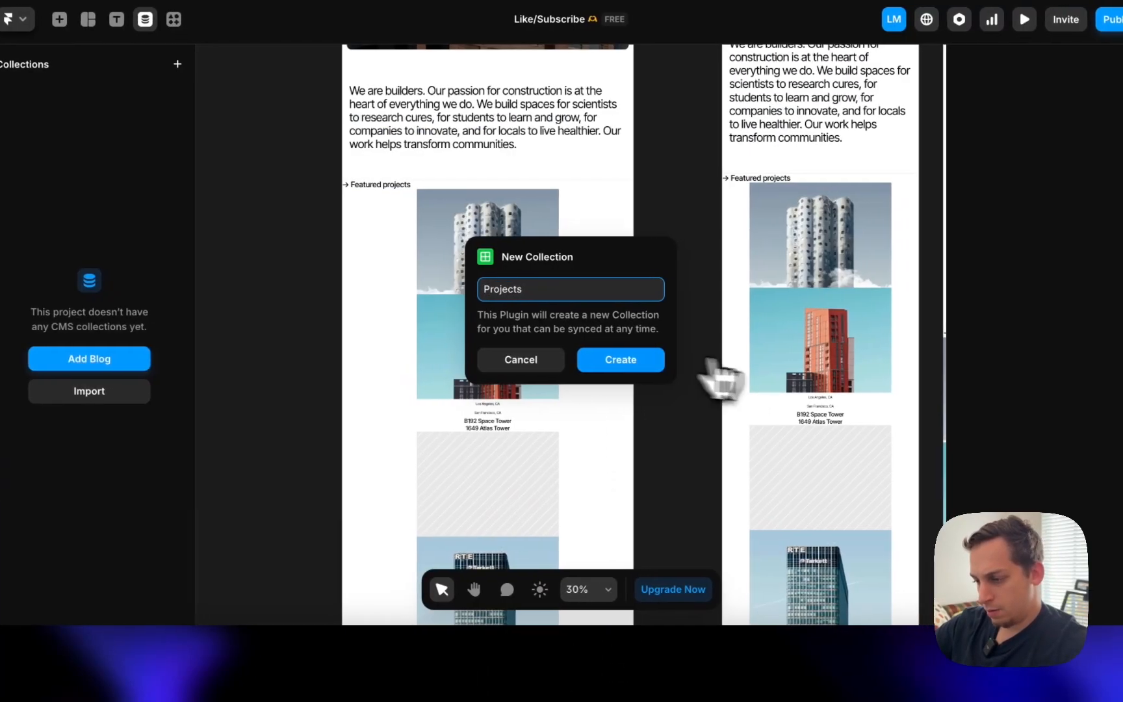
click(623, 363)
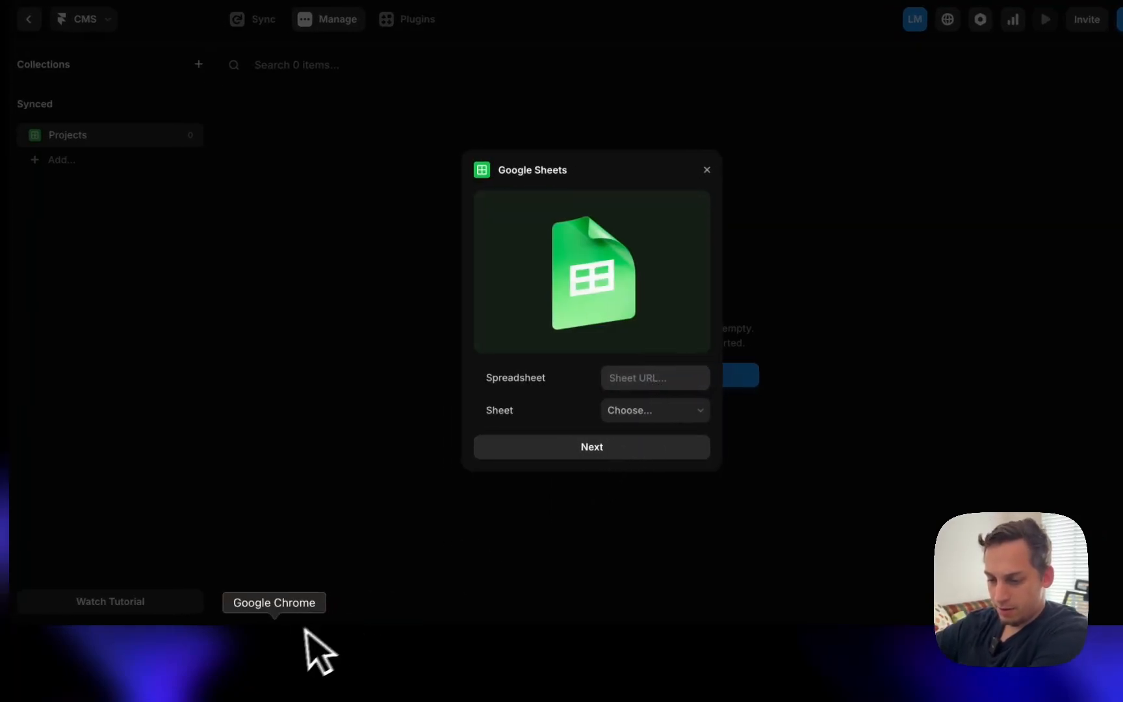
click(306, 660)
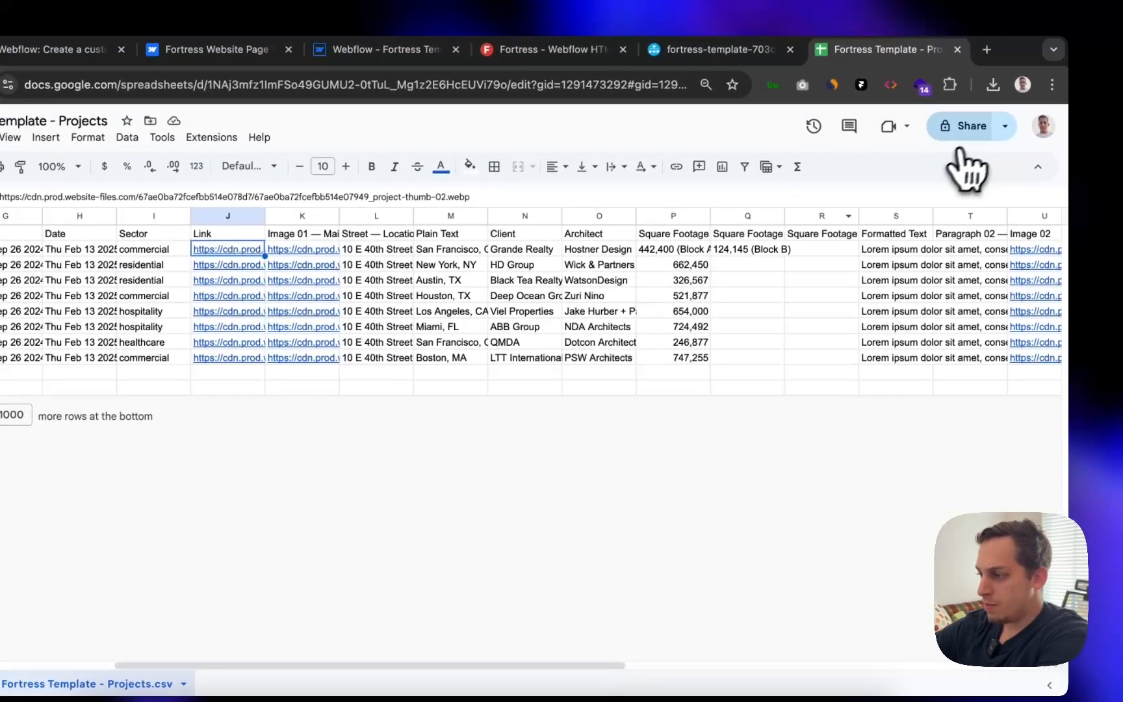
- Share the spreadsheet as Viewer for anyone with the link and copy that link into Framer
click(967, 128)
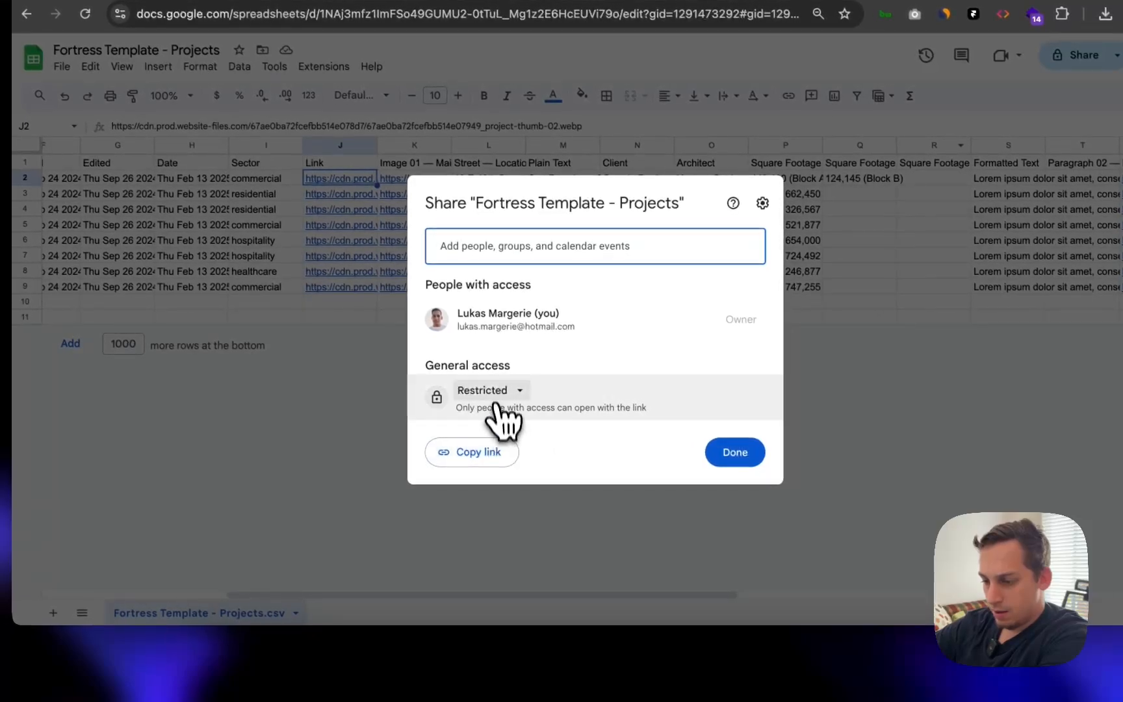
click(495, 393)
click(517, 452)
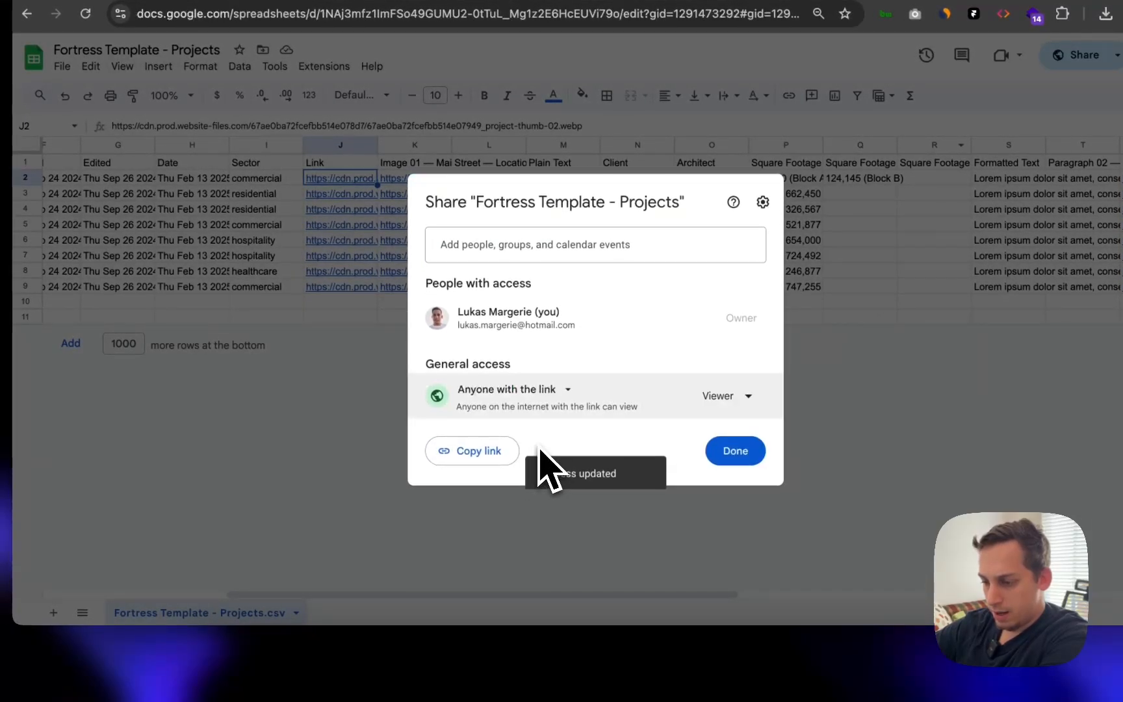
click(494, 455)
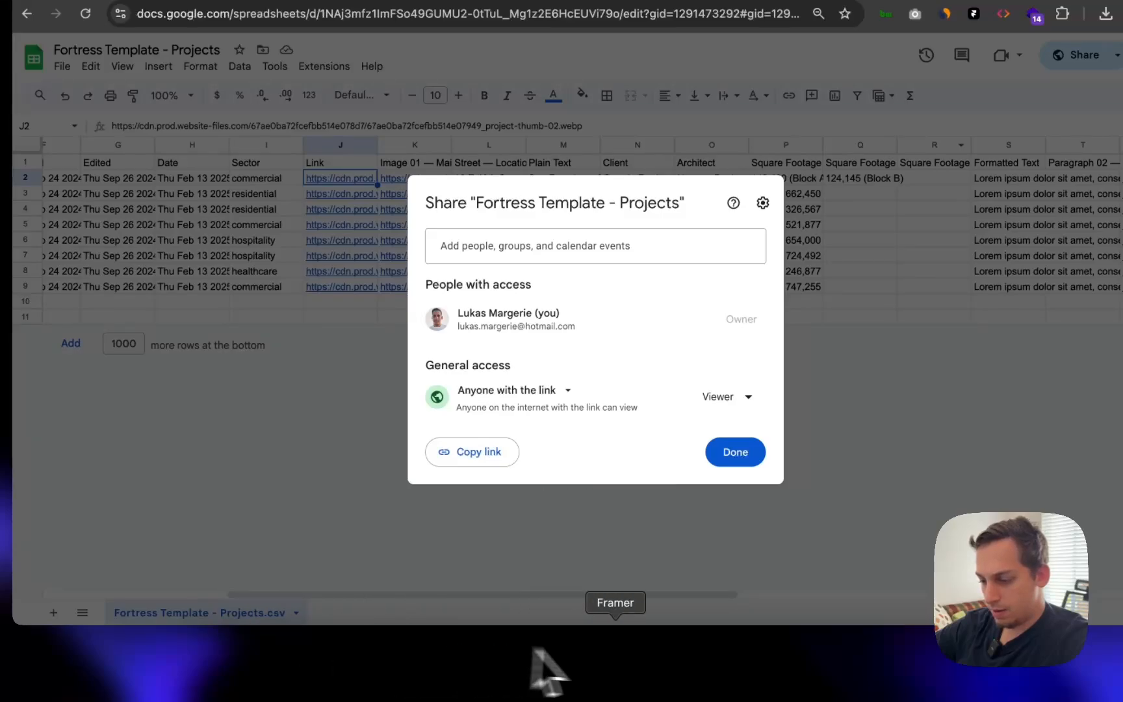
click(614, 674)
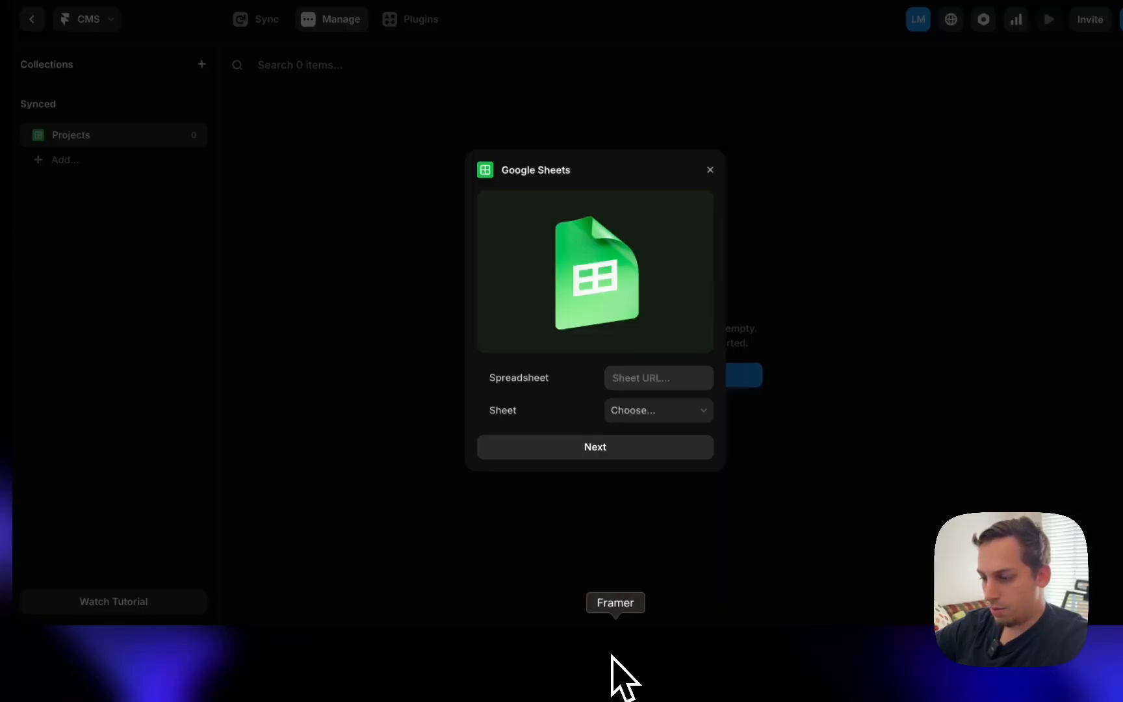
- Use the Fortress Template sheet, keep Slug as String, and exclude Collection ID and Locale ID
click(653, 412)
click(585, 416)
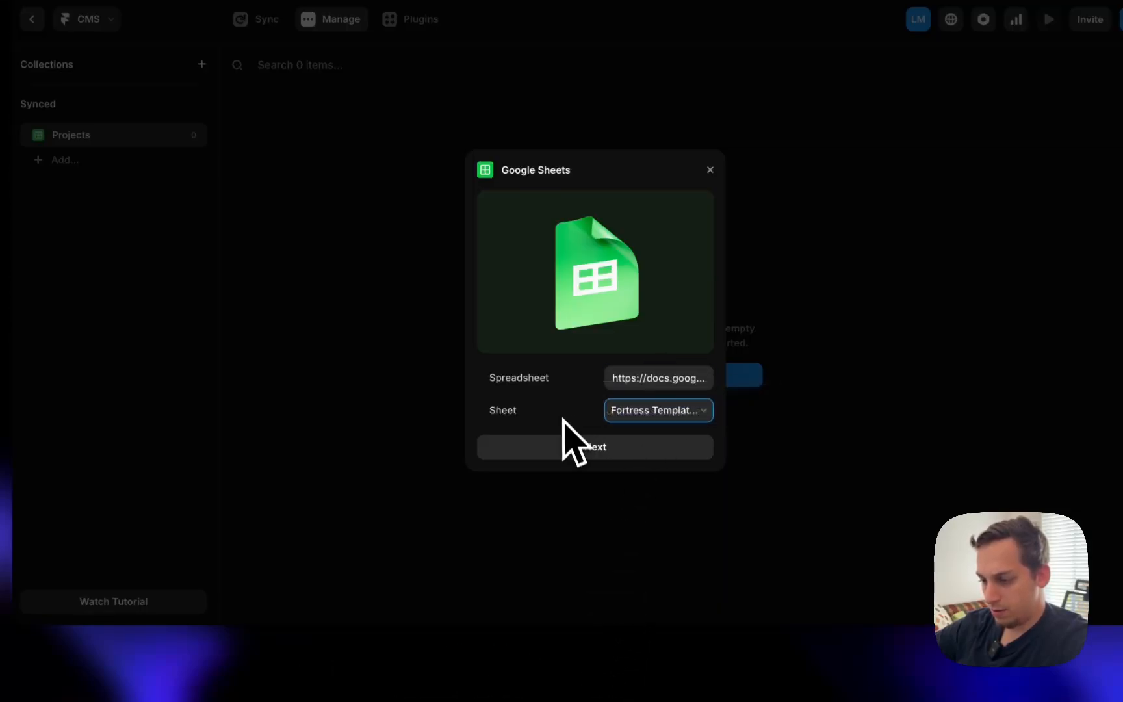
click(571, 450)
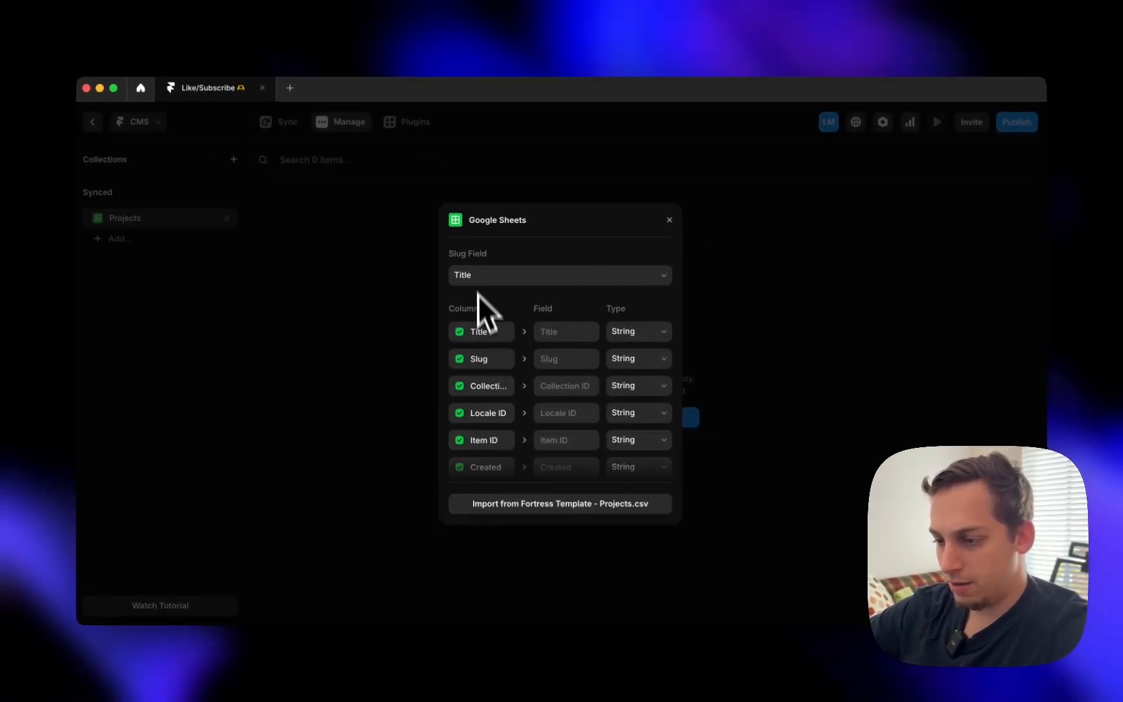
click(627, 359)
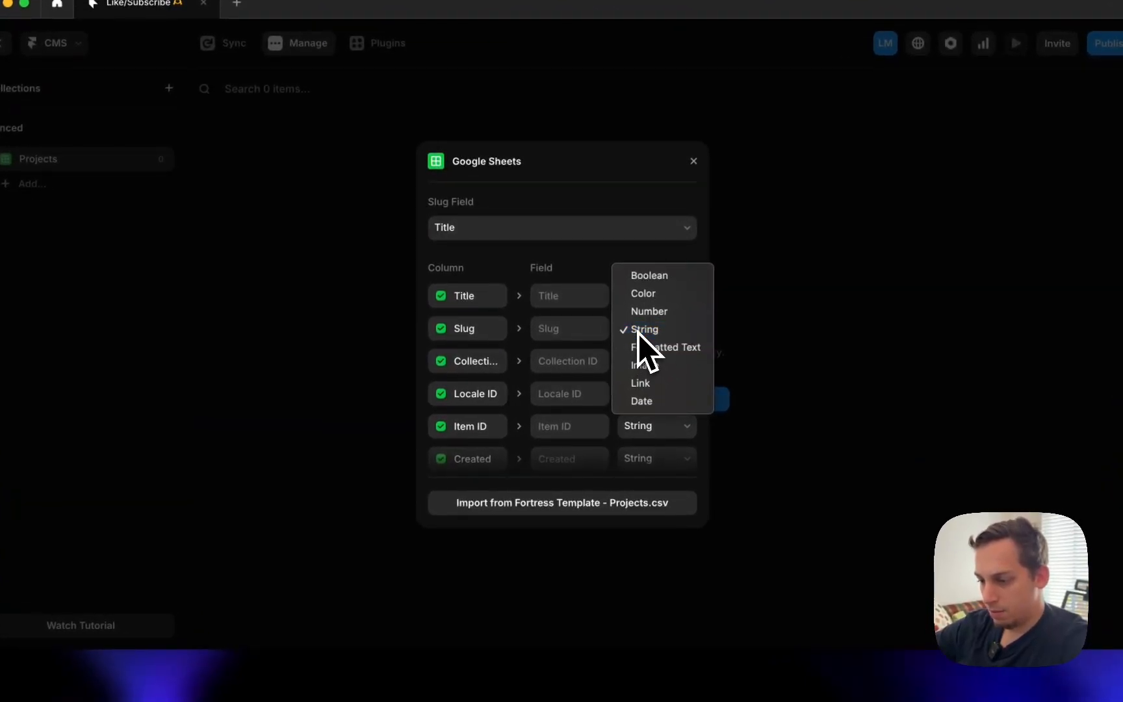
click(640, 329)
click(480, 369)
click(482, 369)
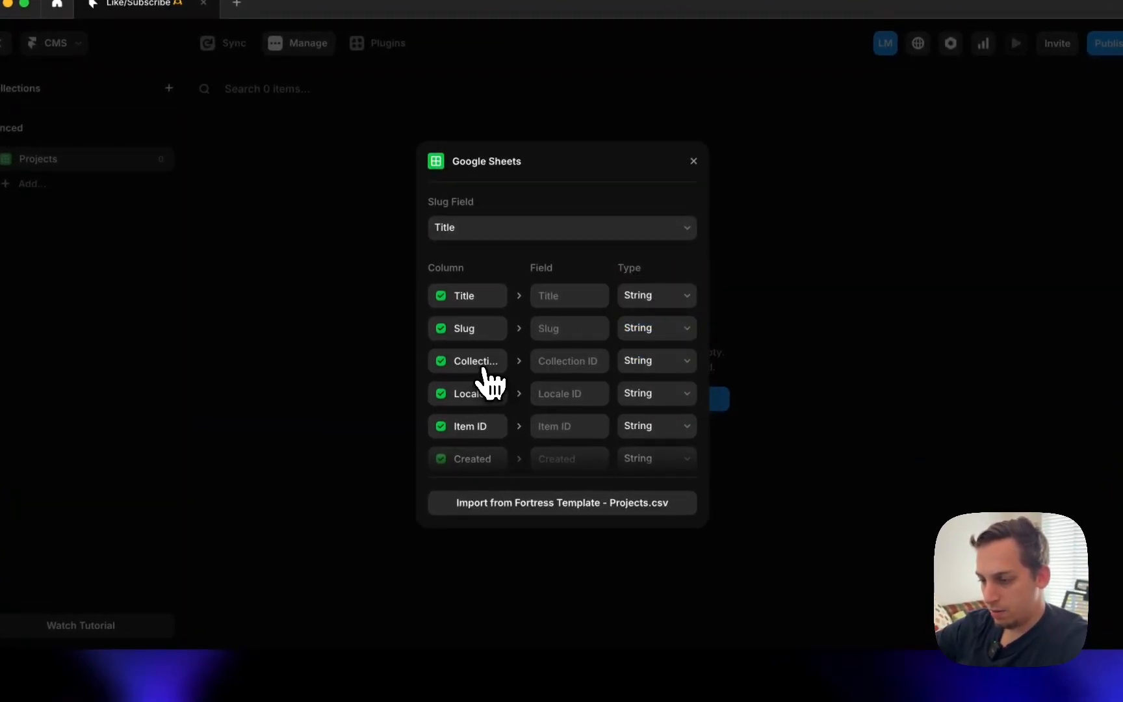
click(481, 369)
click(488, 389)
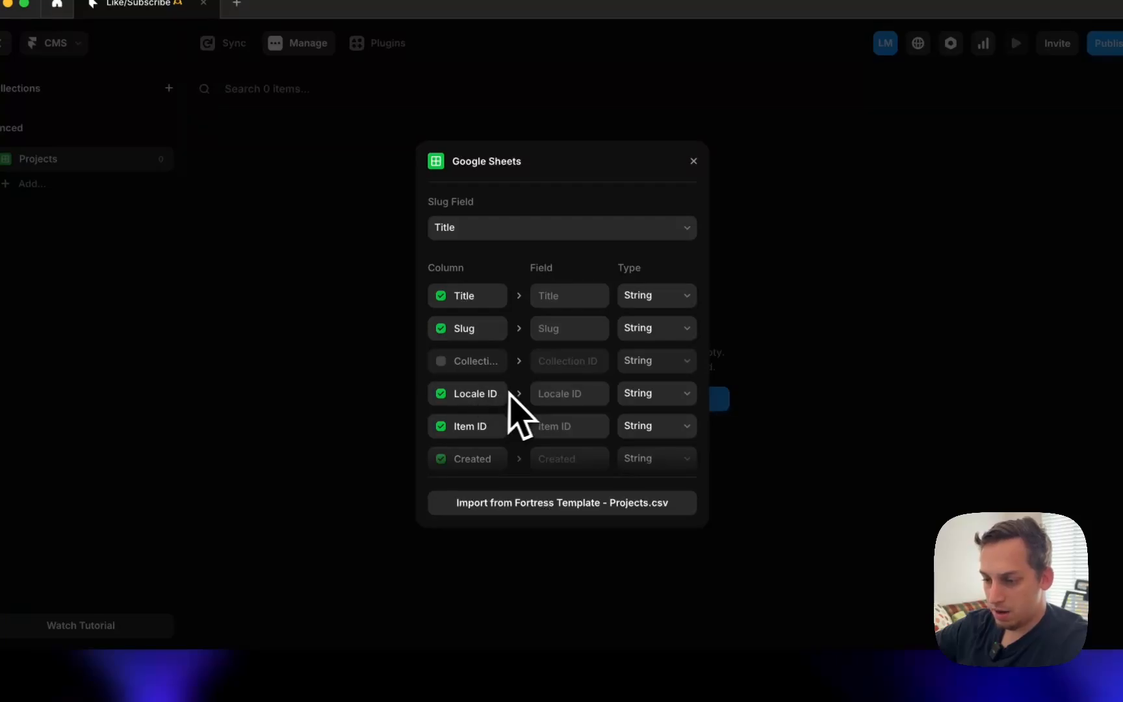
- Set the Created, Edited and Date fields to the Date type
scroll(515, 414, down, 2)
click(634, 403)
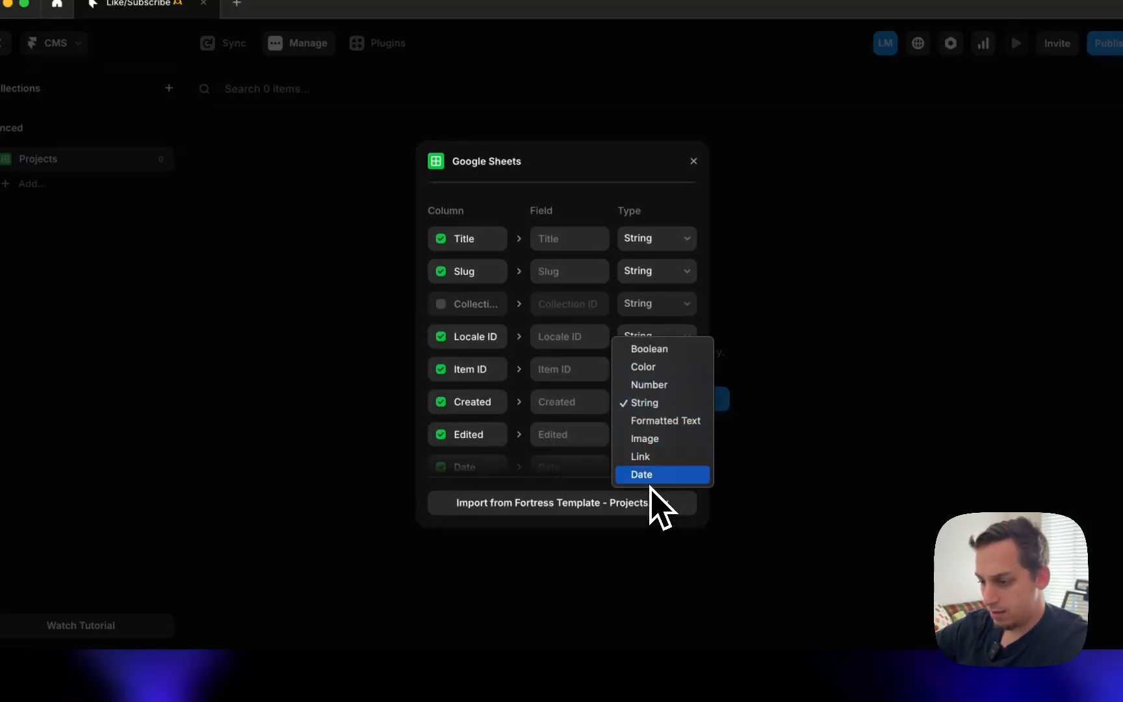
key(Escape)
click(640, 434)
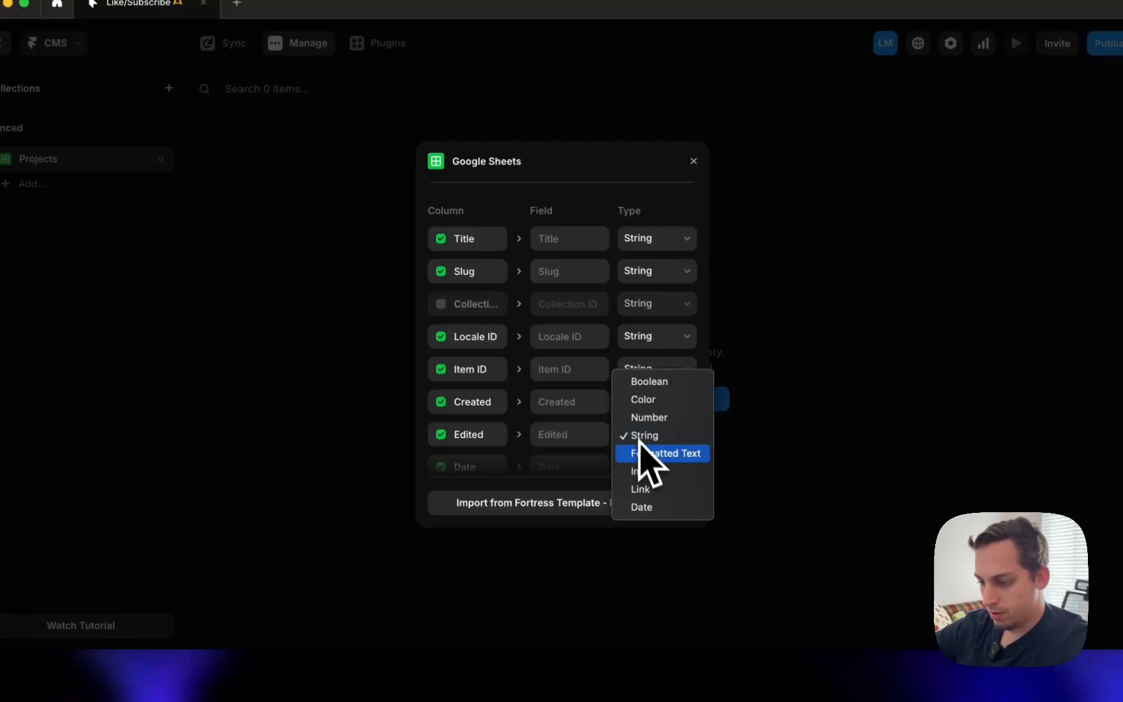
click(650, 507)
scroll(646, 459, down, 2)
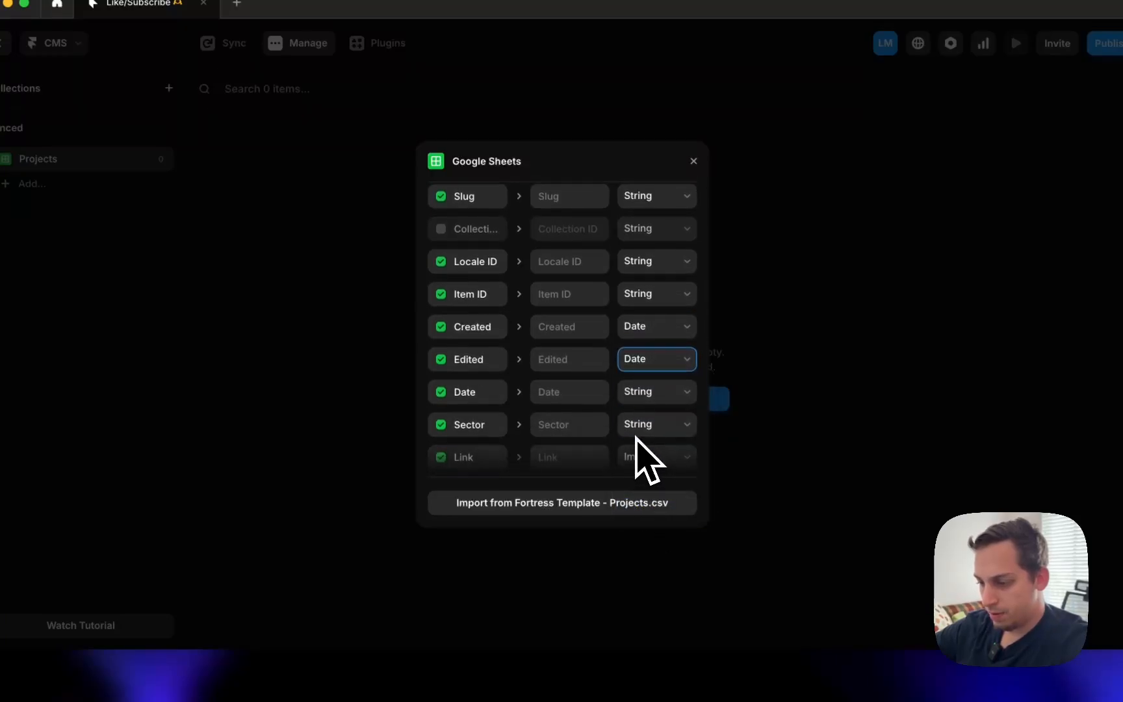
click(666, 390)
click(672, 462)
- Keep the Sector and Street fields as String
scroll(663, 442, down, 1)
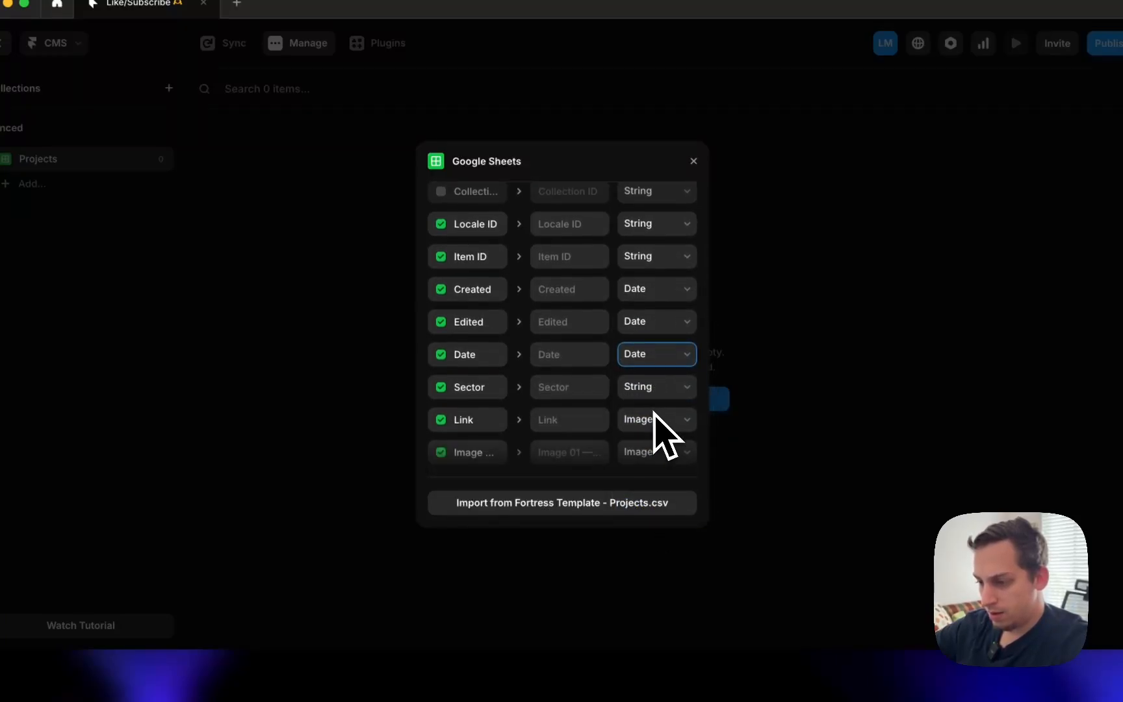
click(653, 394)
click(644, 389)
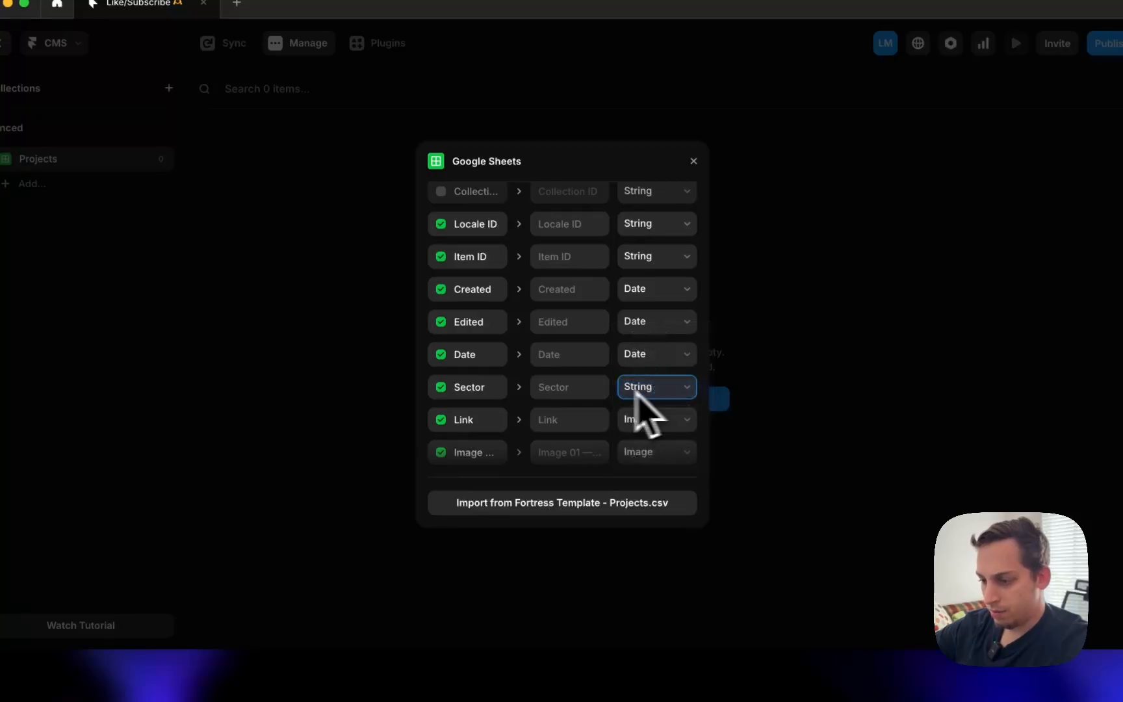
scroll(496, 396, down, 2)
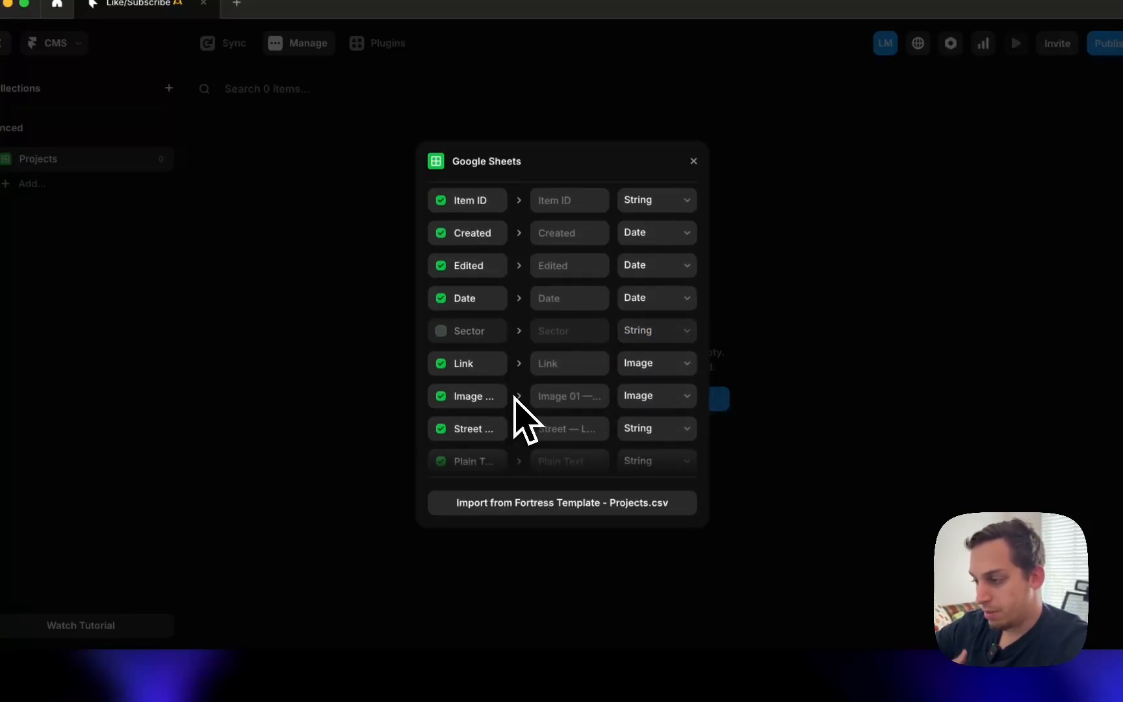
click(669, 332)
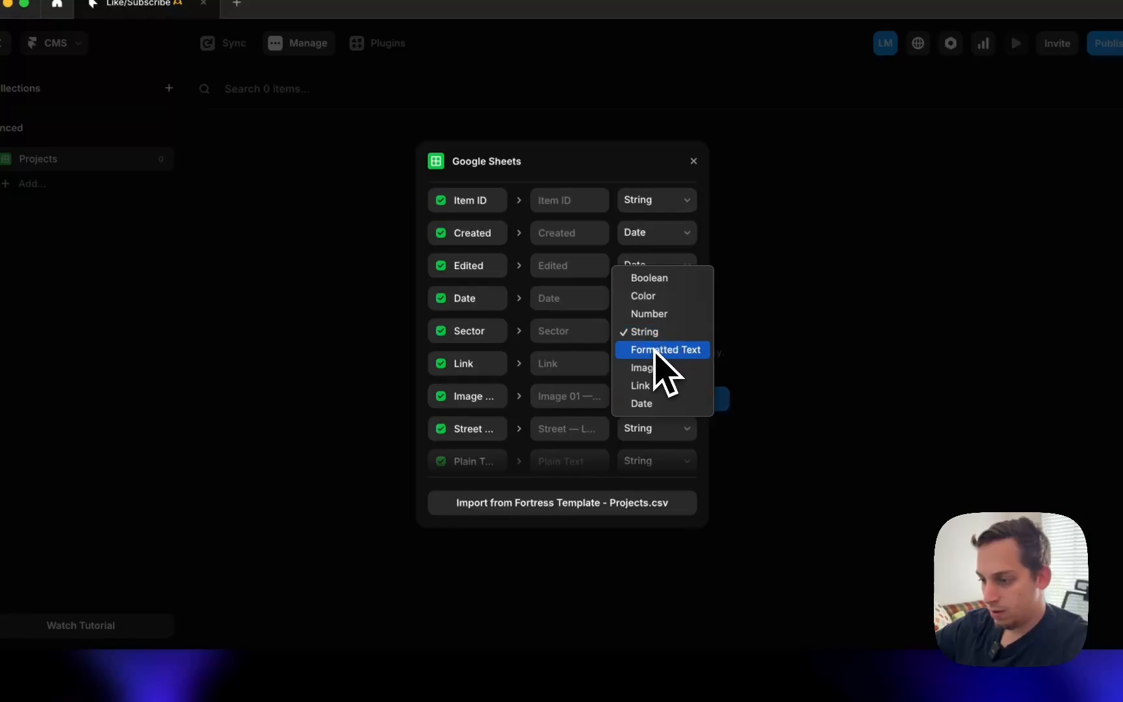
click(490, 344)
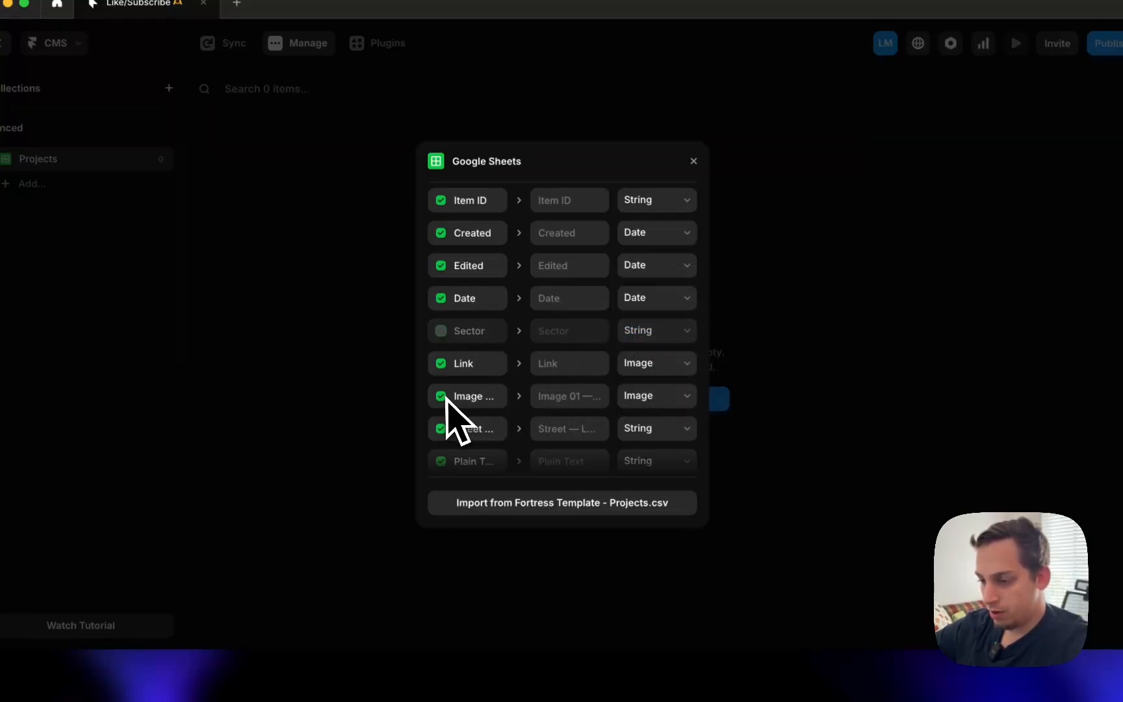
scroll(588, 430, down, 2)
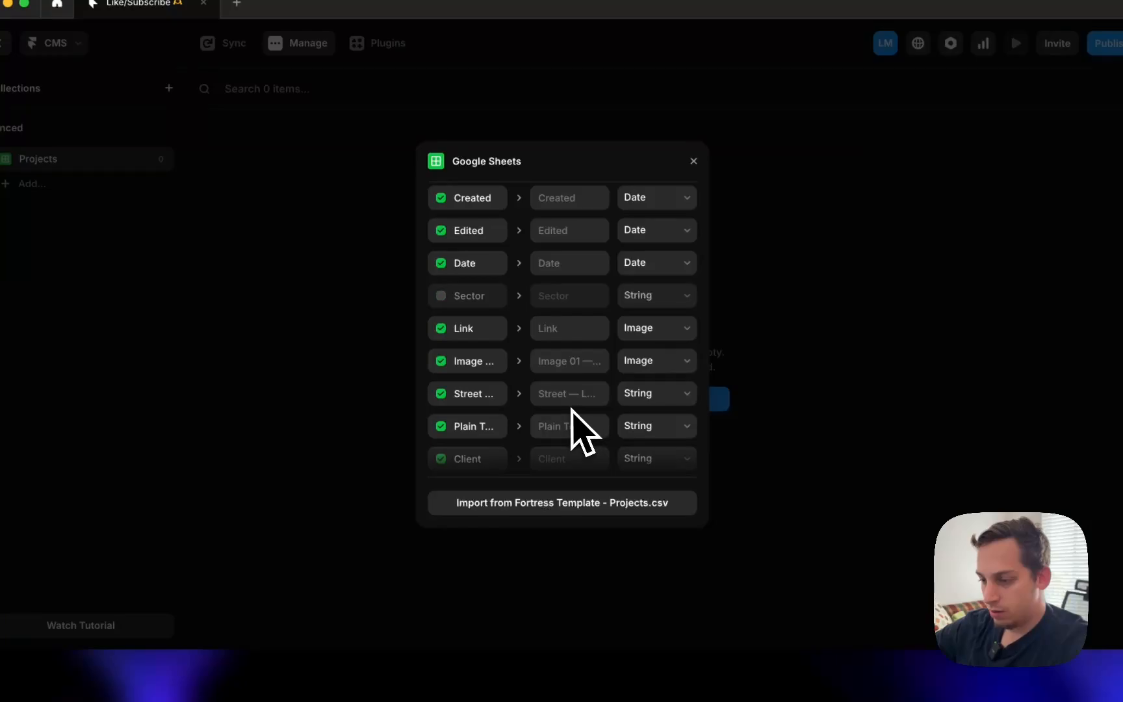
click(638, 395)
click(603, 398)
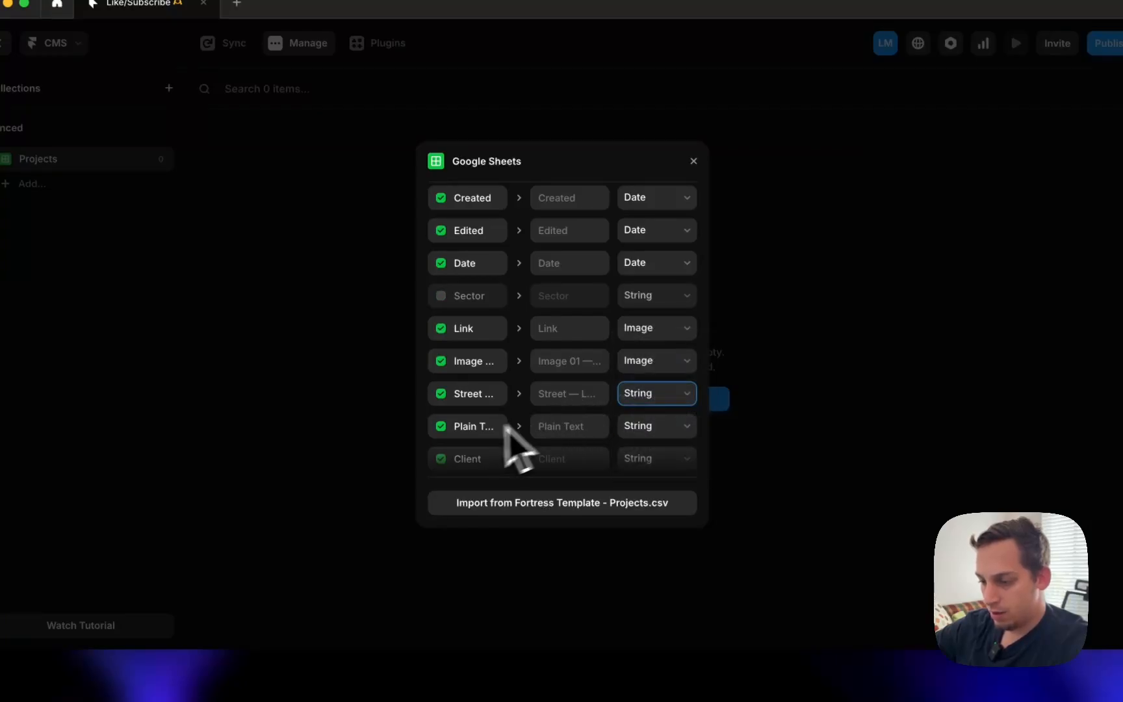
scroll(591, 439, down, 2)
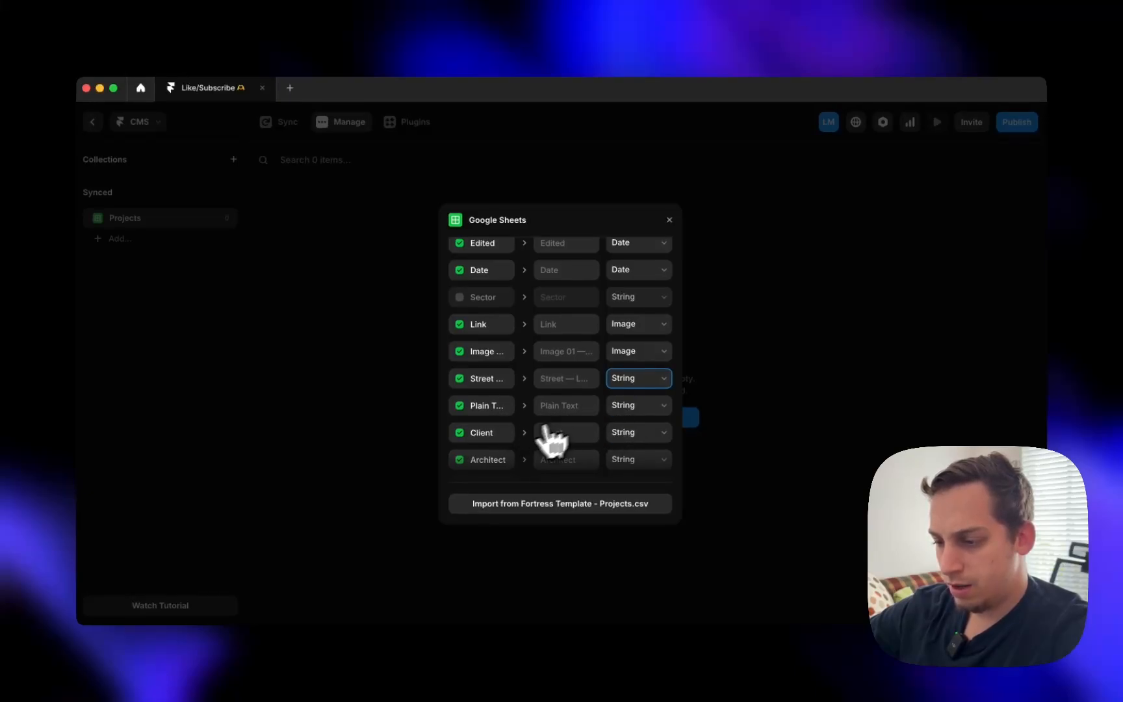
scroll(546, 432, down, 10)
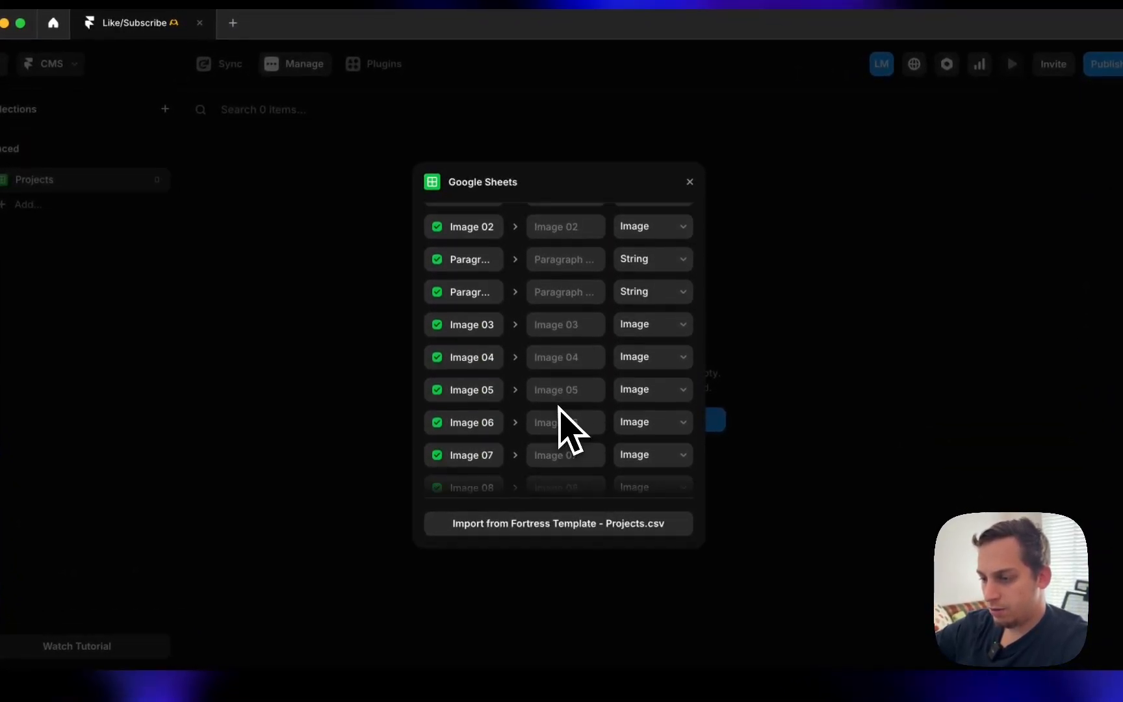
scroll(583, 430, up, 3)
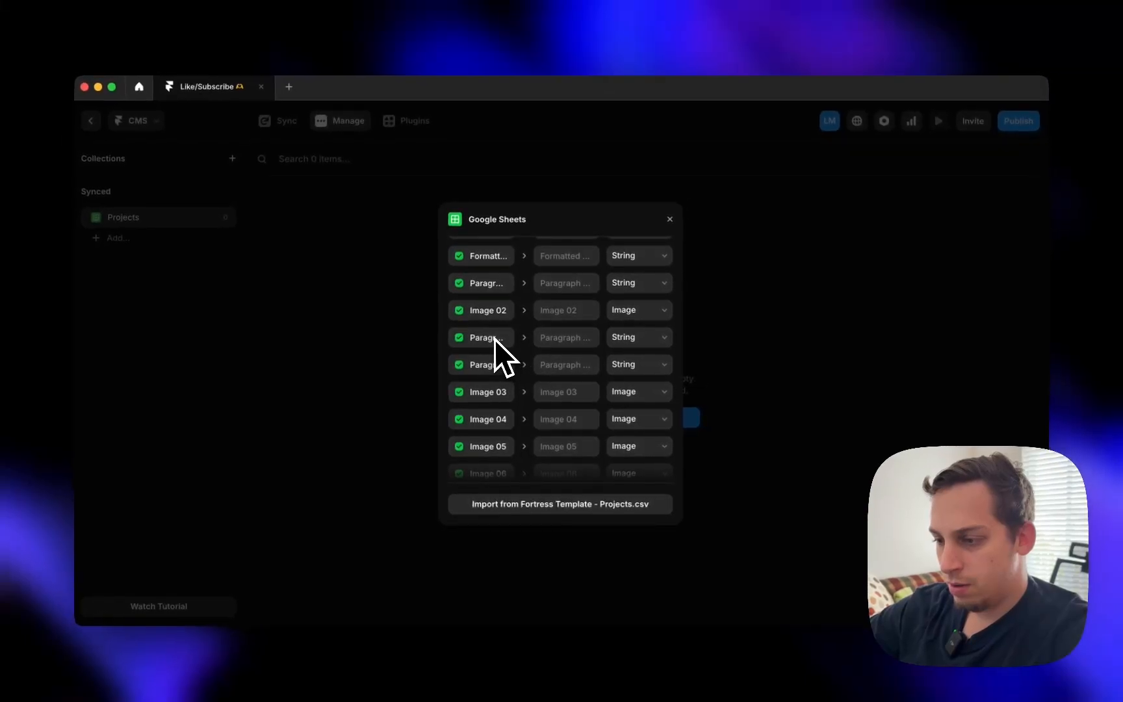
scroll(575, 290, up, 4)
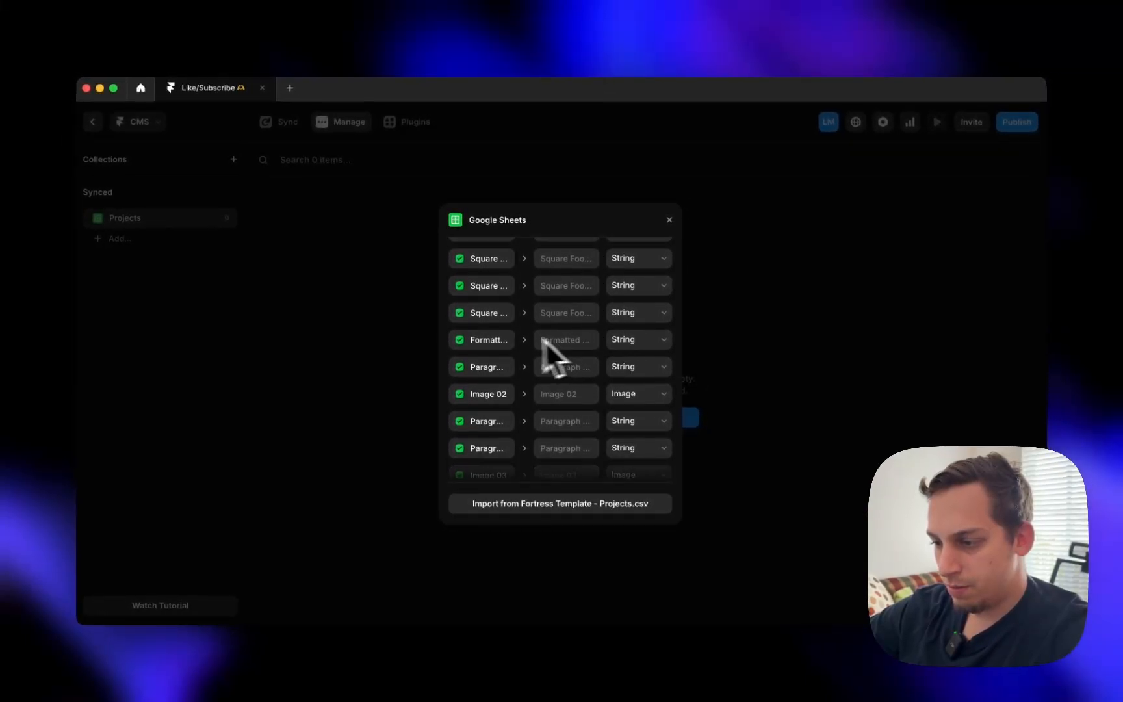
- Make the Formatted field and all three Paragraph fields Formatted Text
click(642, 339)
click(645, 330)
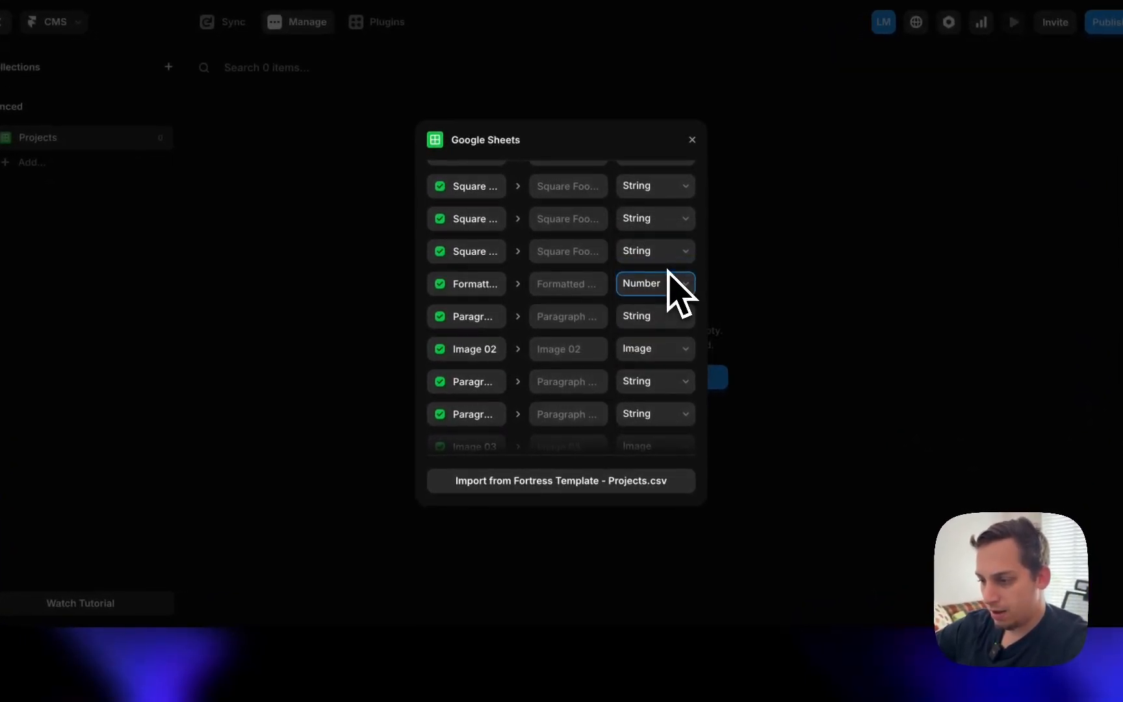
click(666, 284)
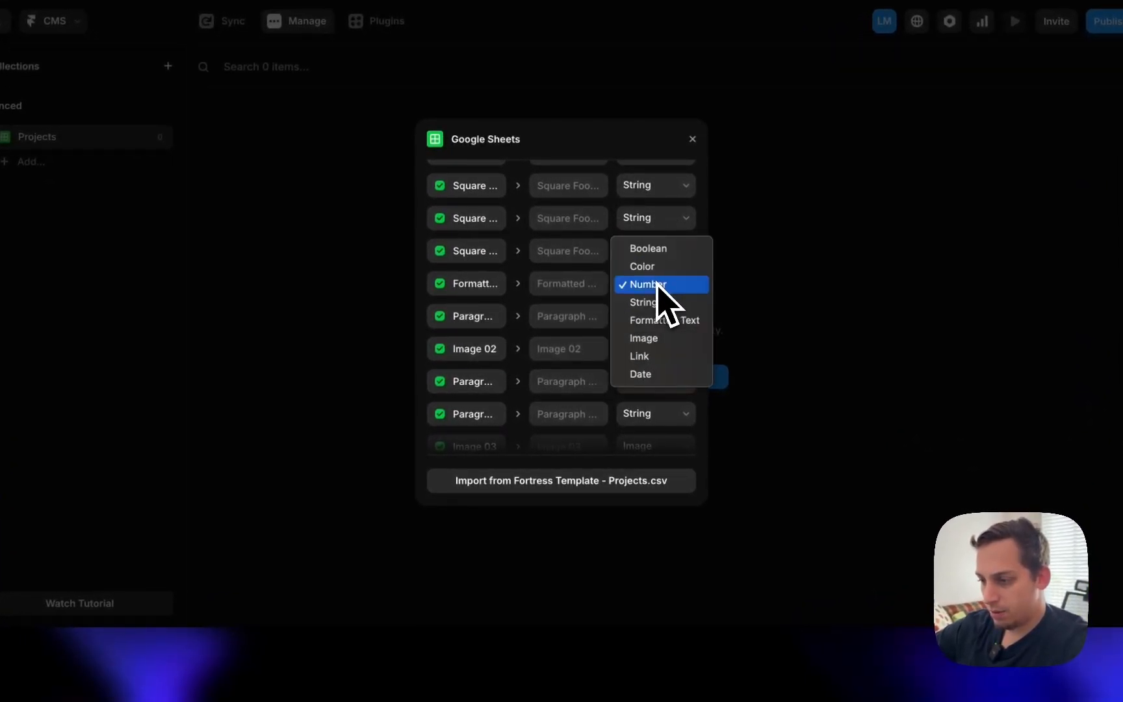
click(658, 321)
click(657, 325)
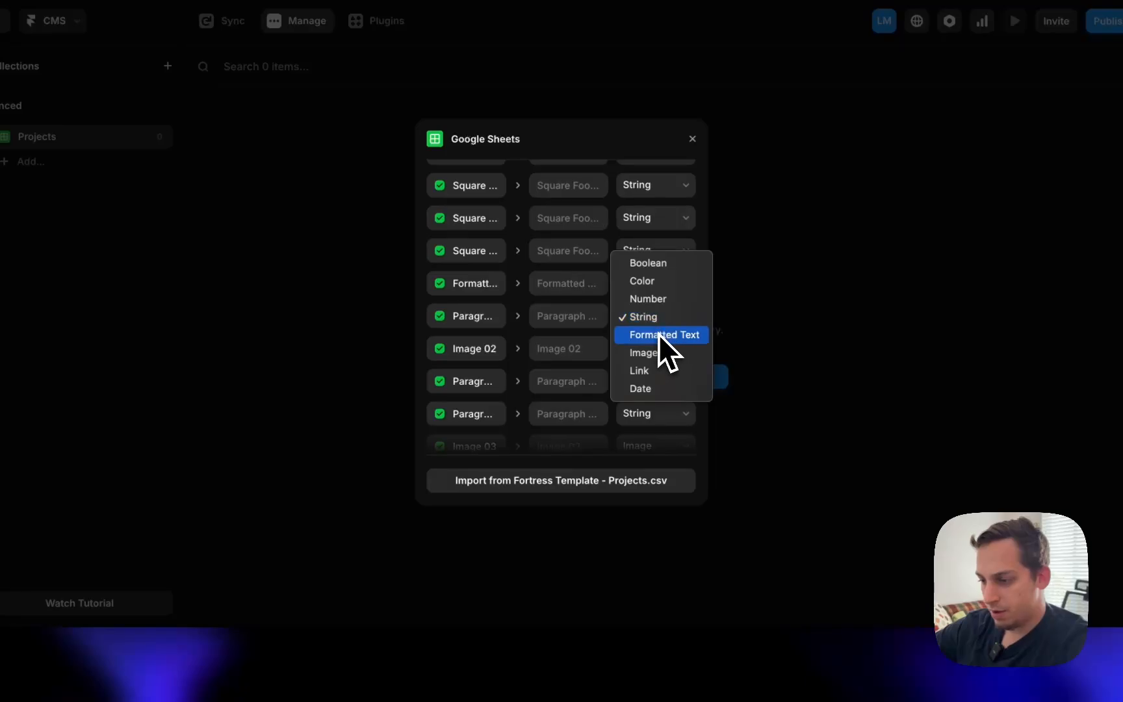
click(658, 334)
click(659, 382)
click(658, 401)
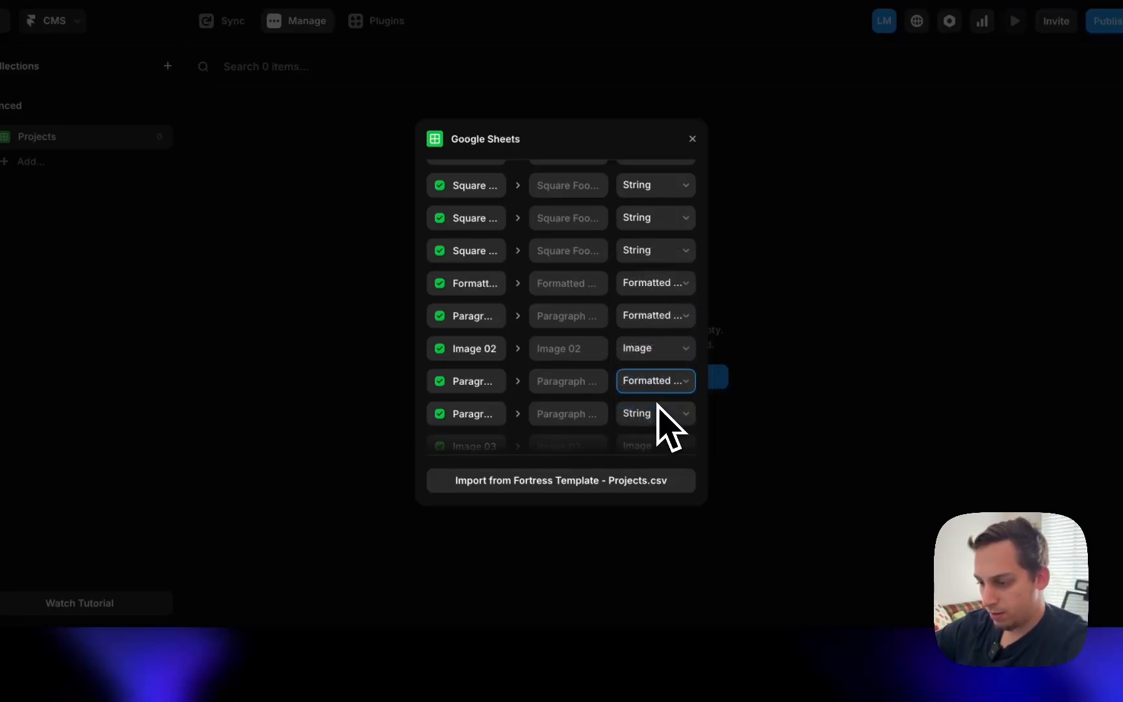
scroll(659, 419, down, 1)
click(656, 409)
click(657, 425)
scroll(652, 413, down, 5)
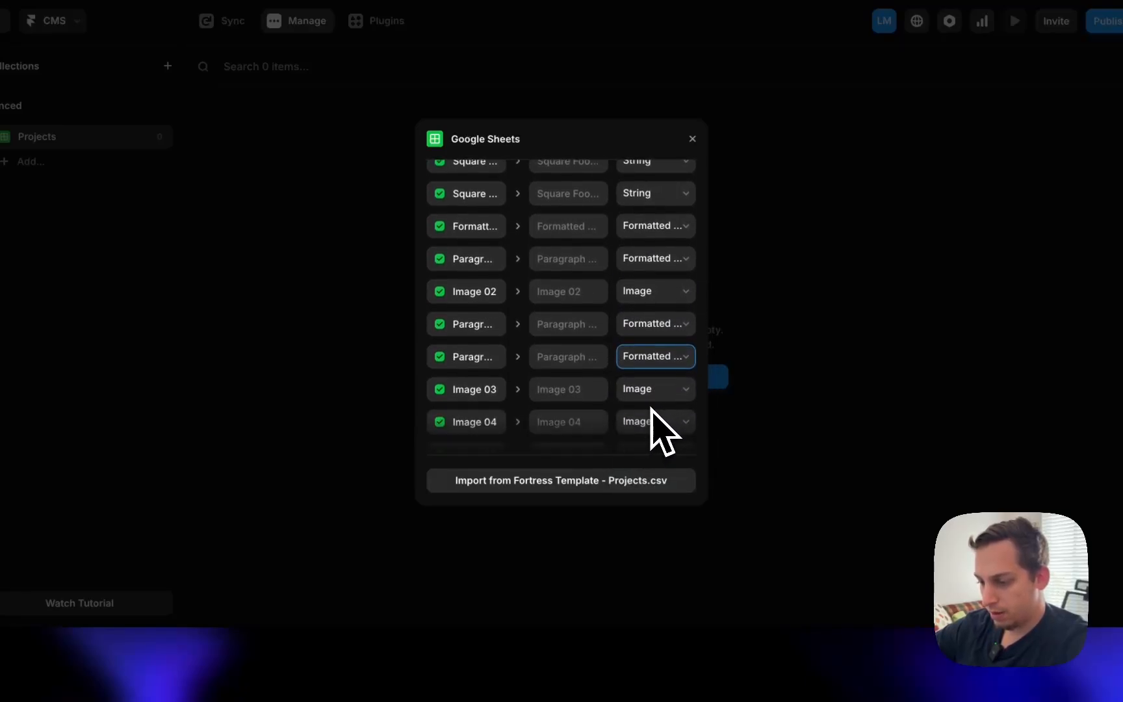
scroll(652, 407, down, 3)
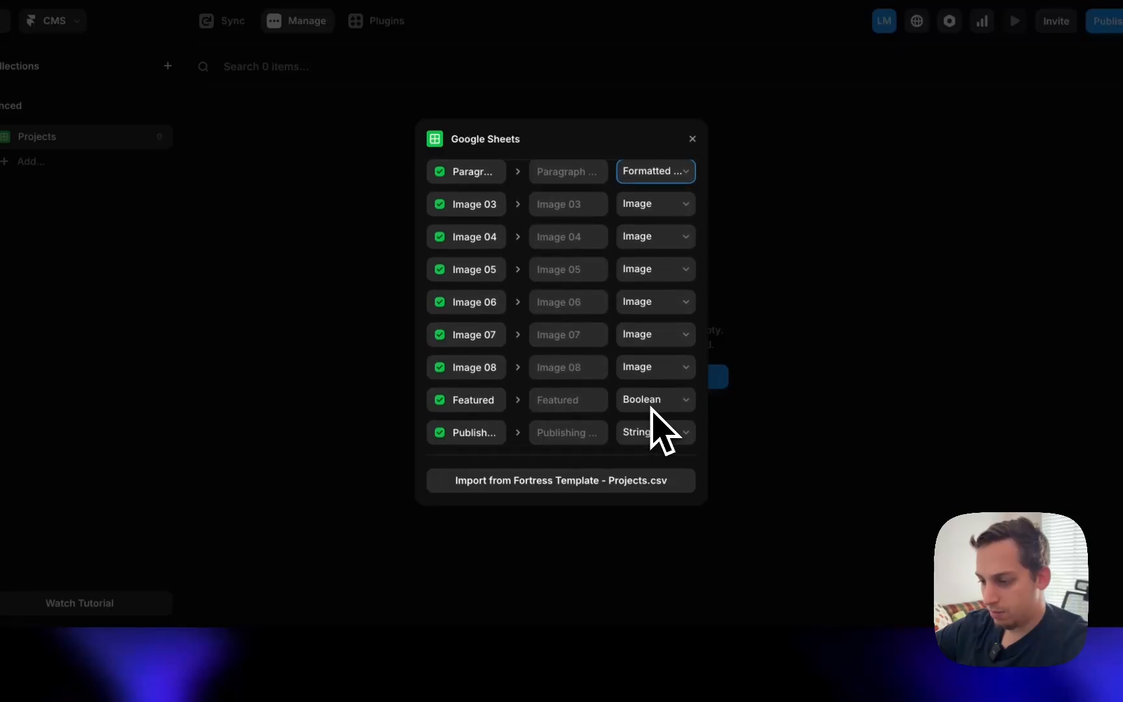
- Keep Featured as Boolean and check its TRUE/FALSE column in the source spreadsheet
click(642, 402)
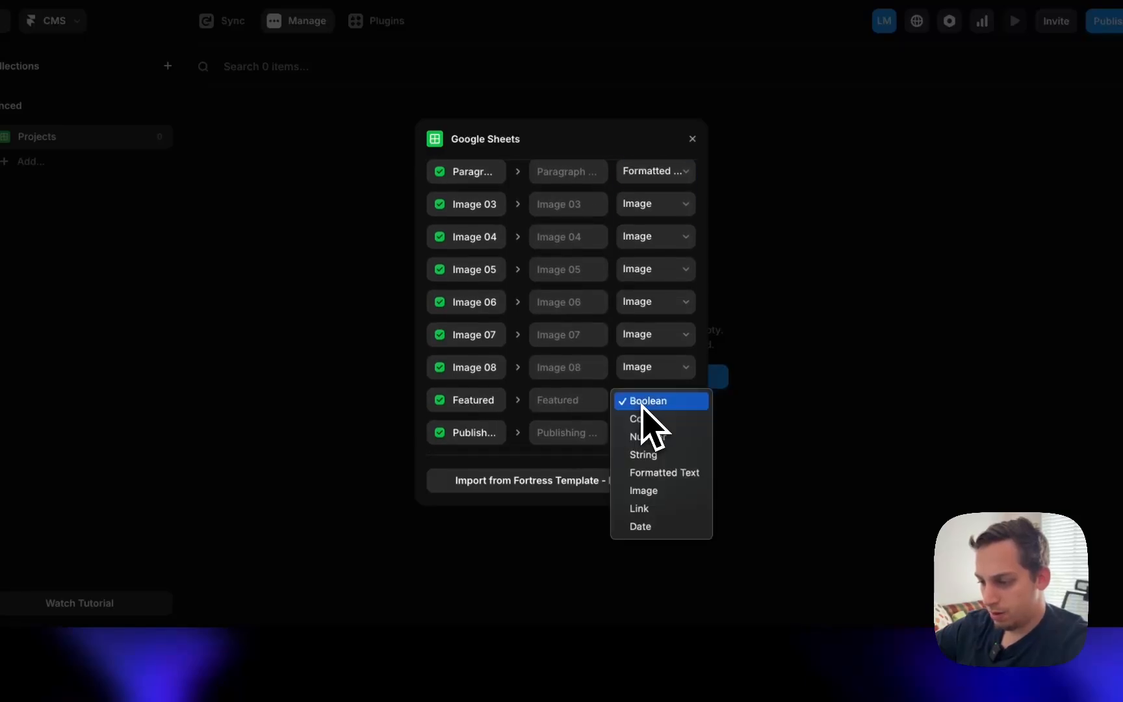
click(626, 401)
scroll(601, 404, down, 1)
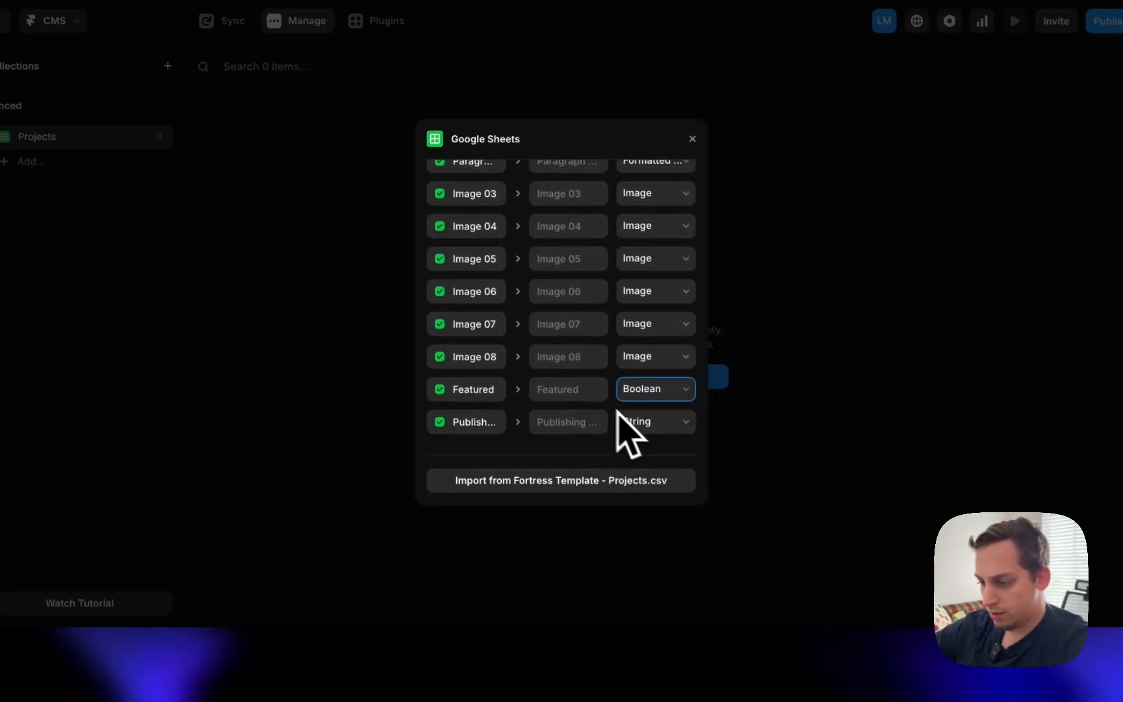
click(313, 667)
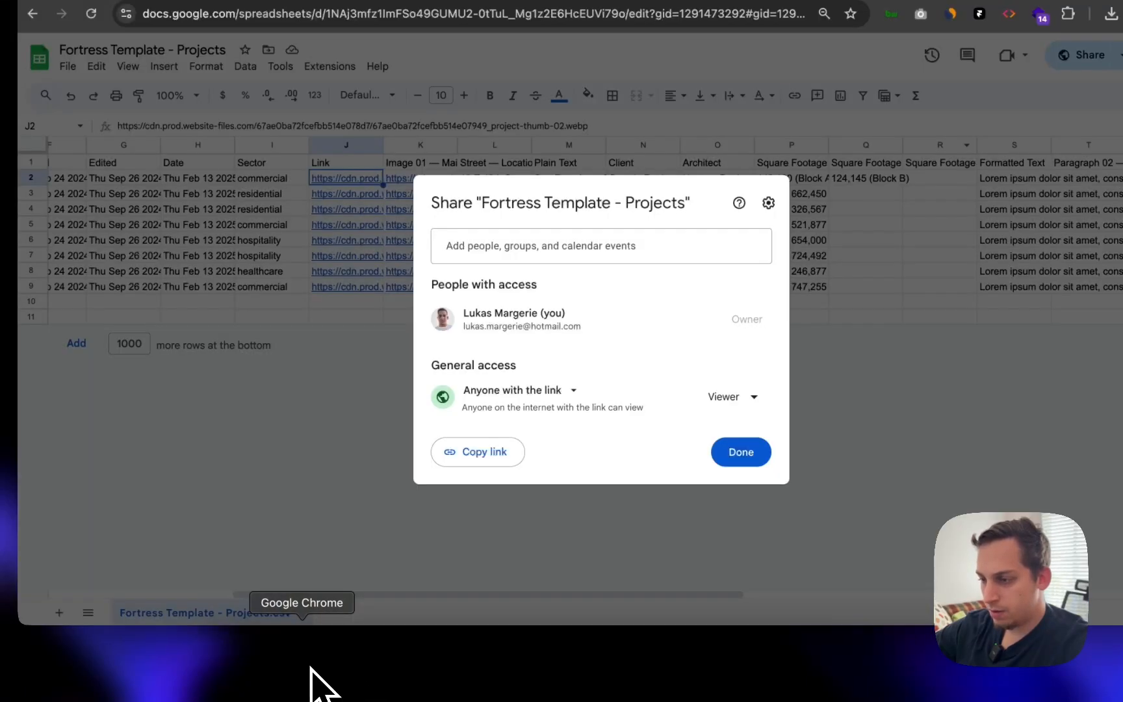
click(892, 265)
scroll(891, 265, right, 2)
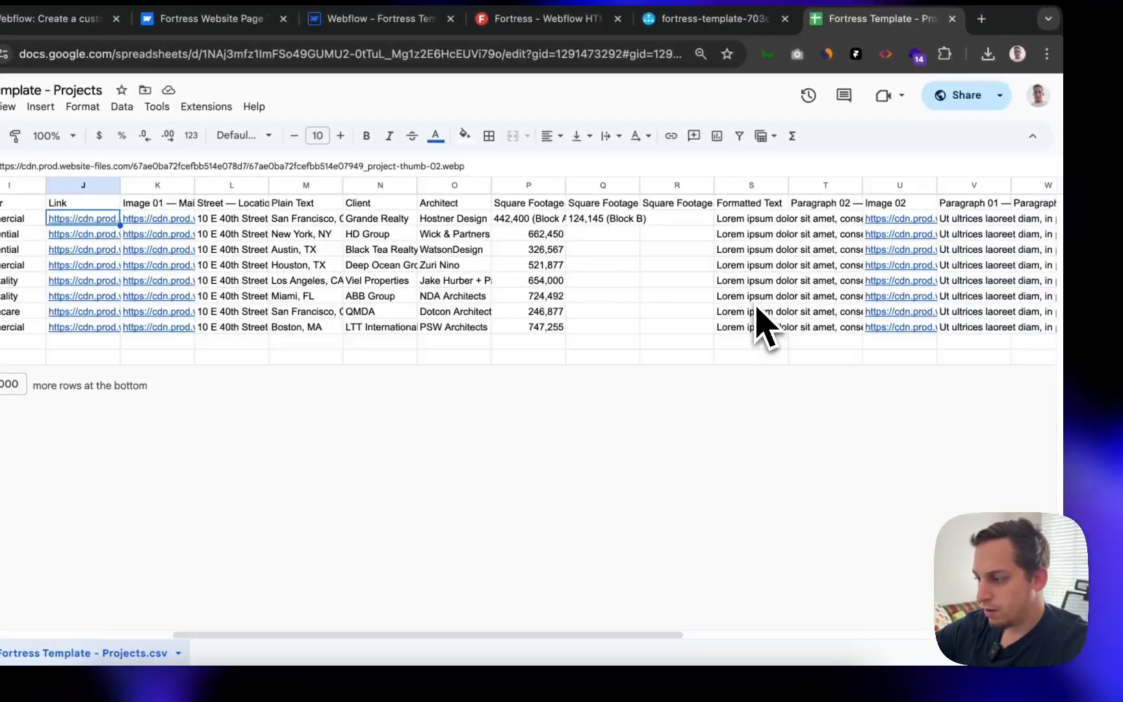
scroll(762, 325, right, 5)
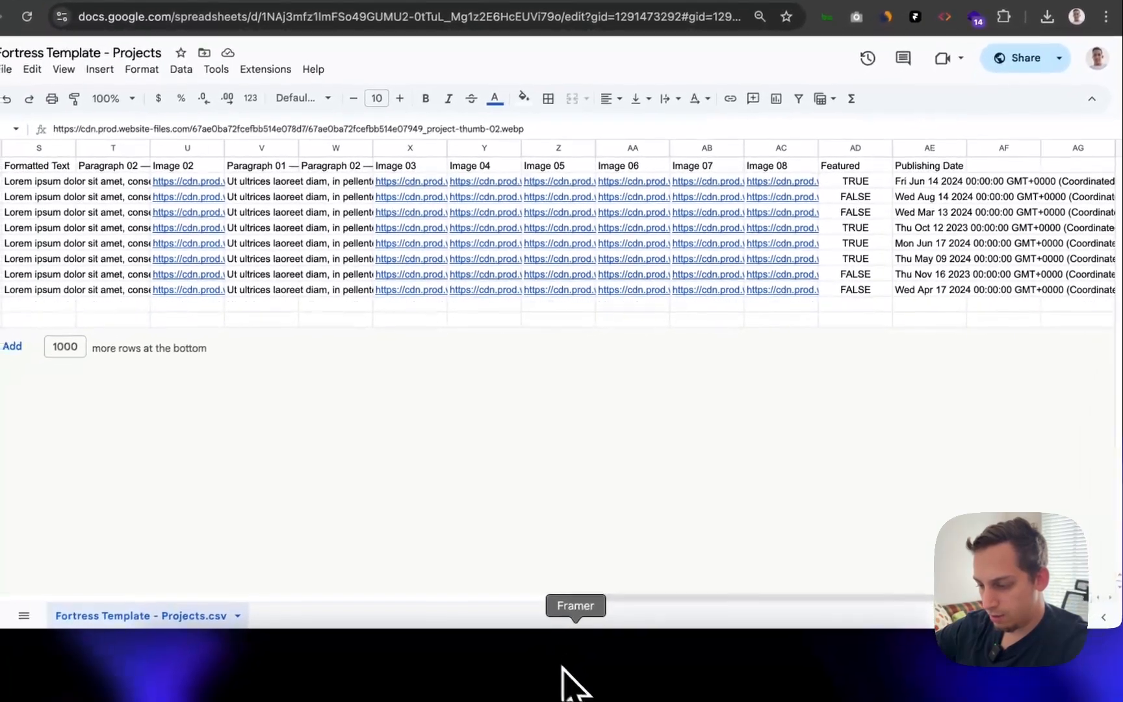
- Set the Publishing field to the Date type
click(576, 680)
click(640, 420)
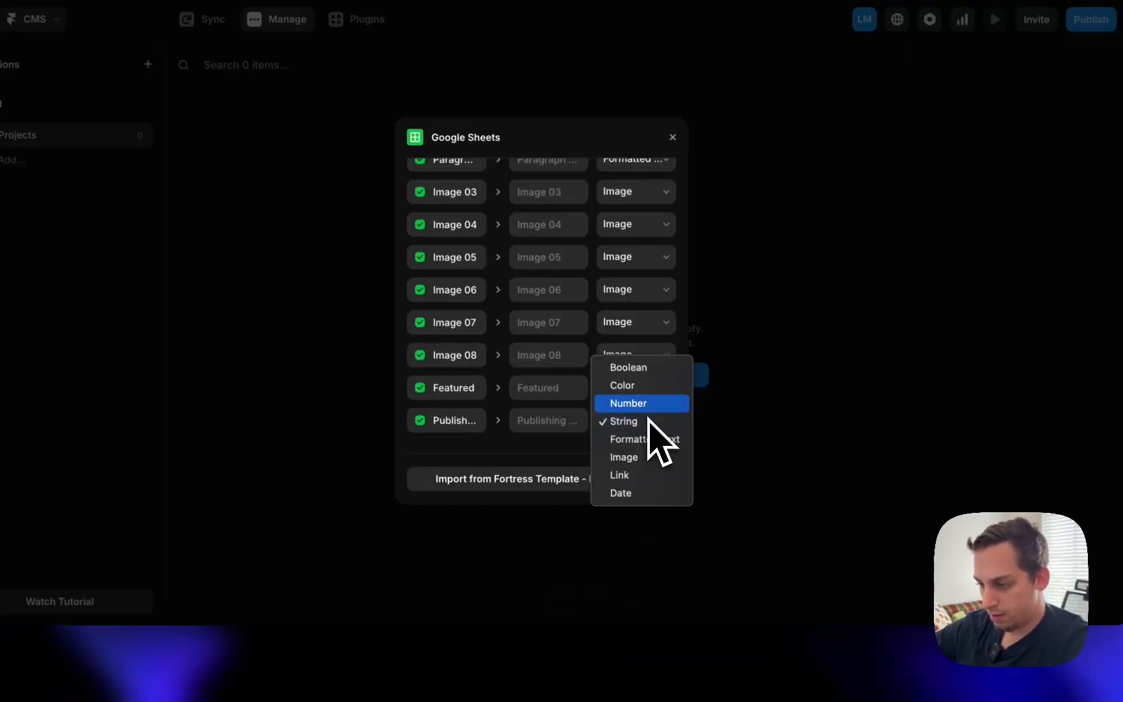
click(631, 487)
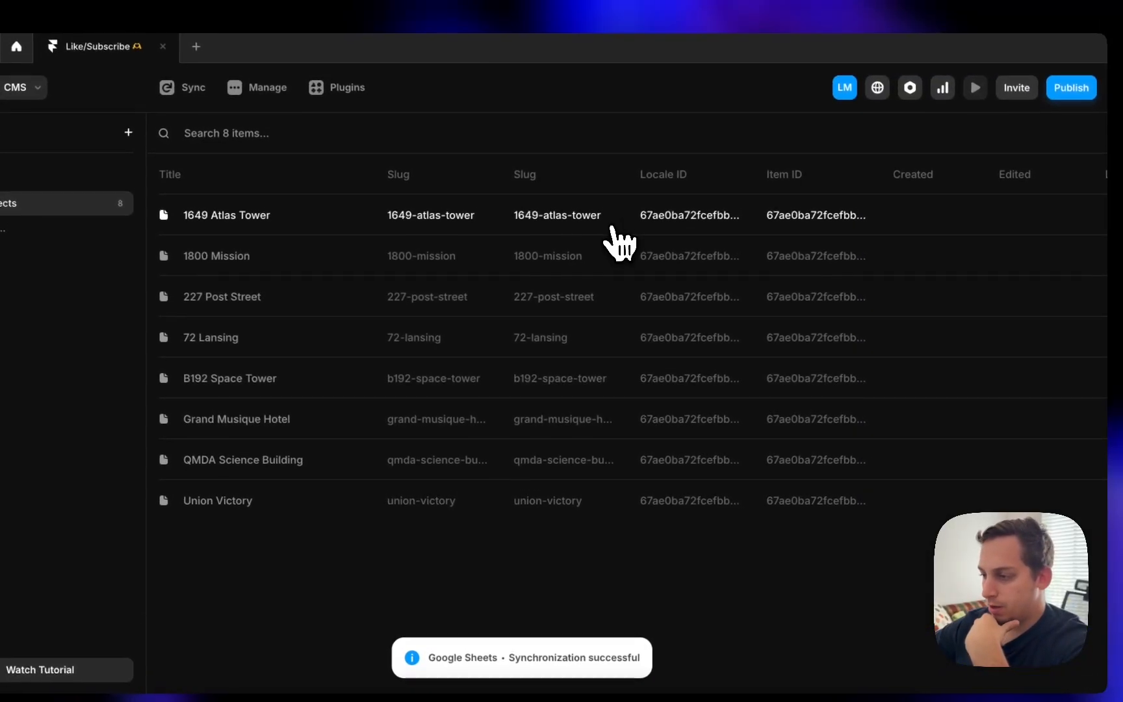
- Inspect the imported 1649 Atlas Tower item, dismissing the invalid-fields warnings
click(624, 154)
scroll(693, 385, down, 2)
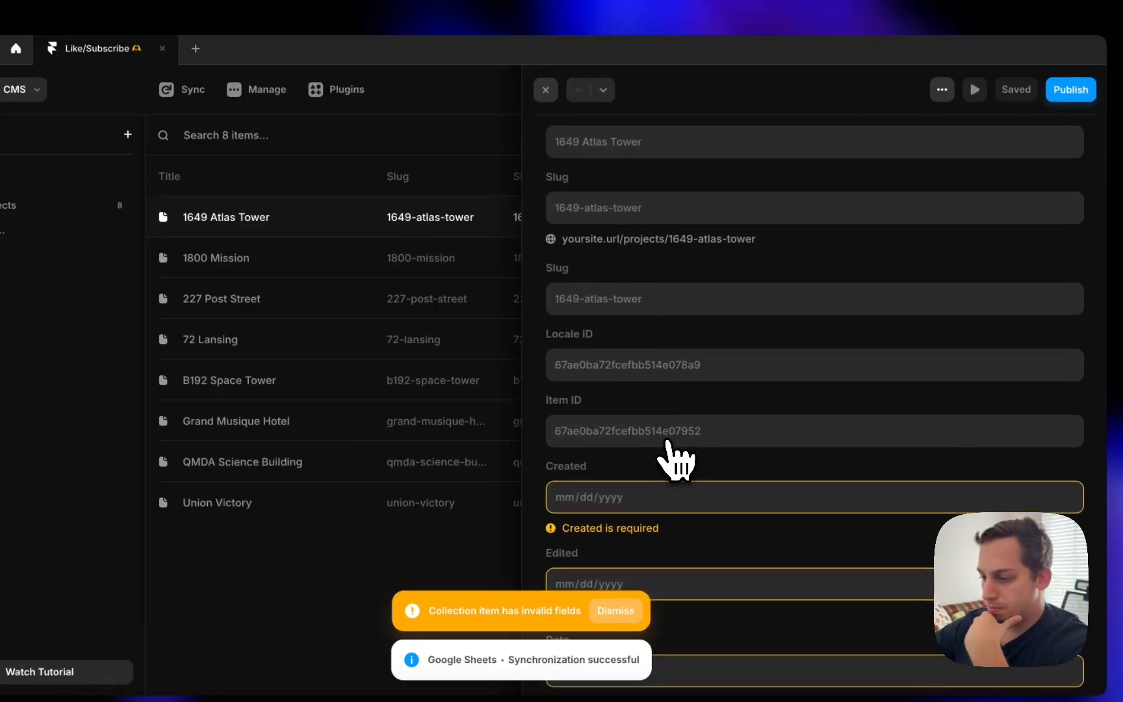
scroll(674, 458, down, 10)
scroll(672, 456, up, 6)
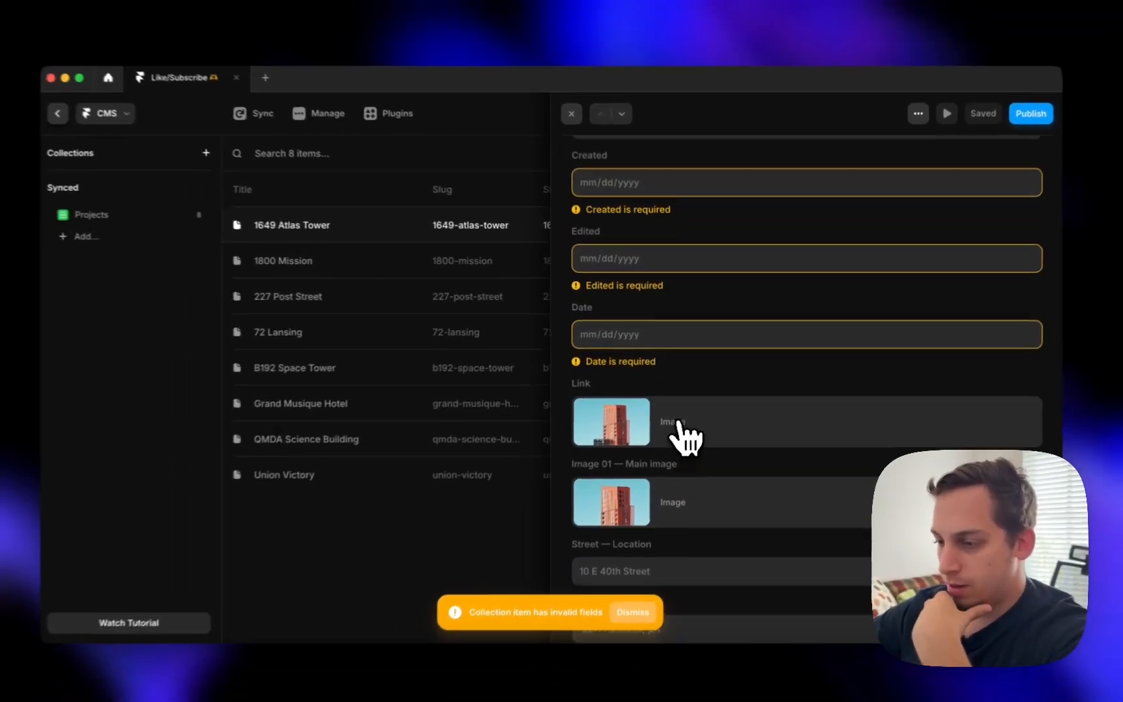
scroll(683, 436, up, 1)
scroll(669, 383, down, 4)
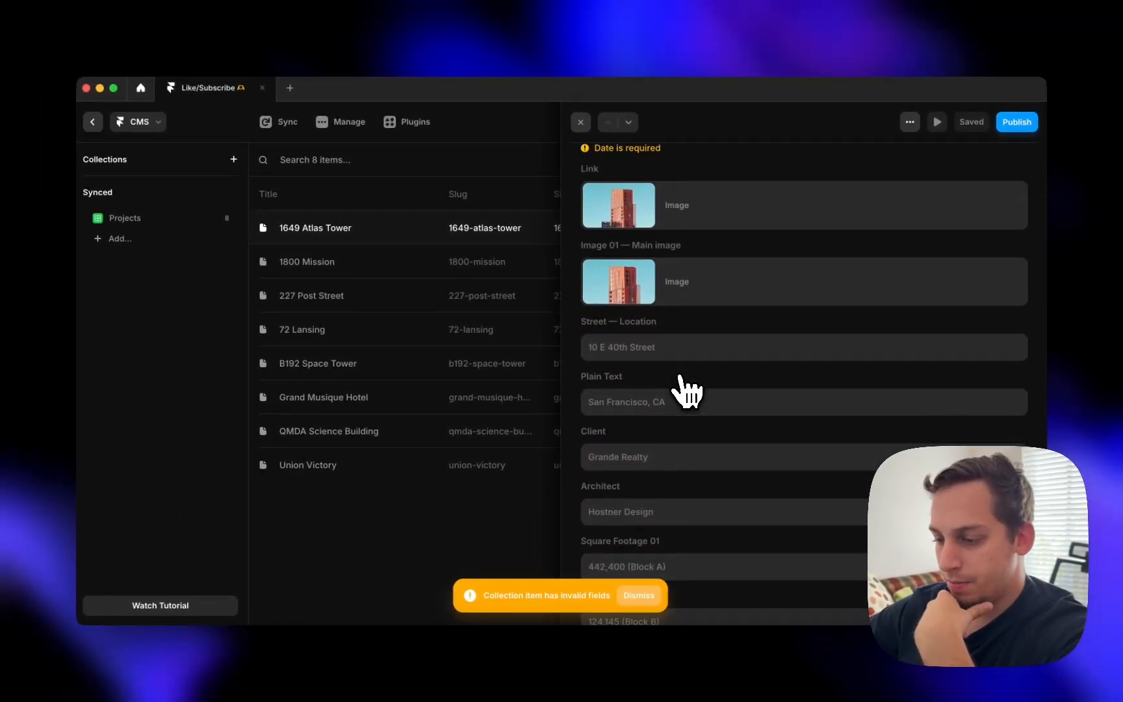
scroll(686, 390, down, 15)
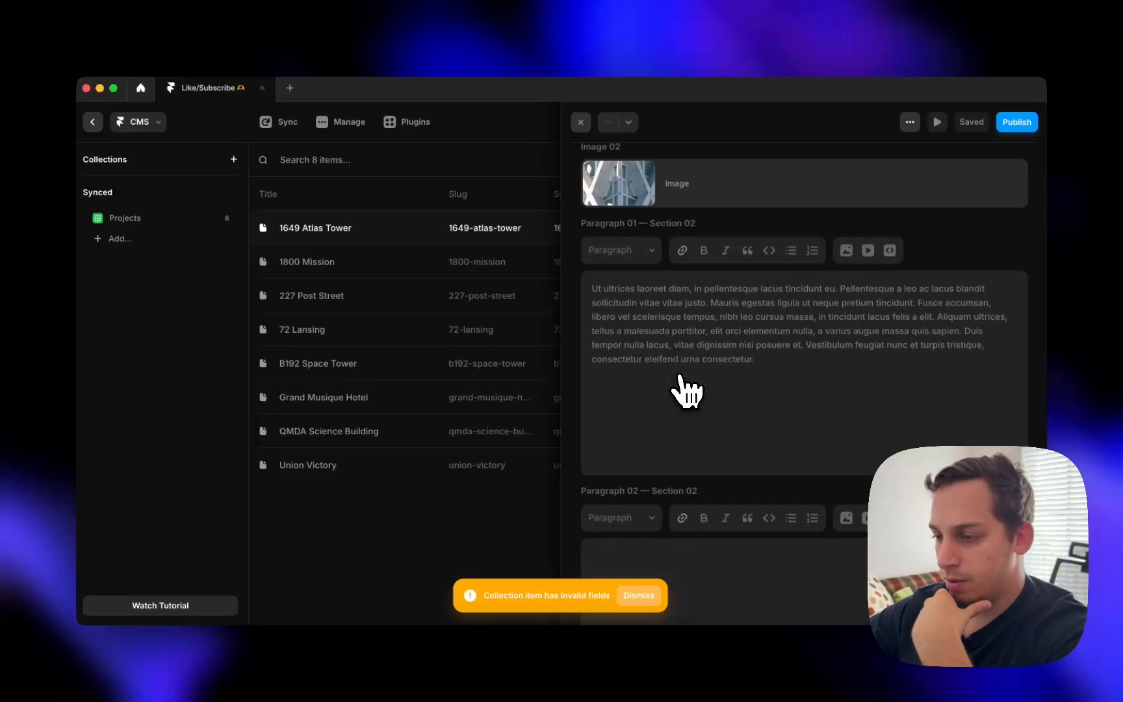
scroll(683, 390, down, 15)
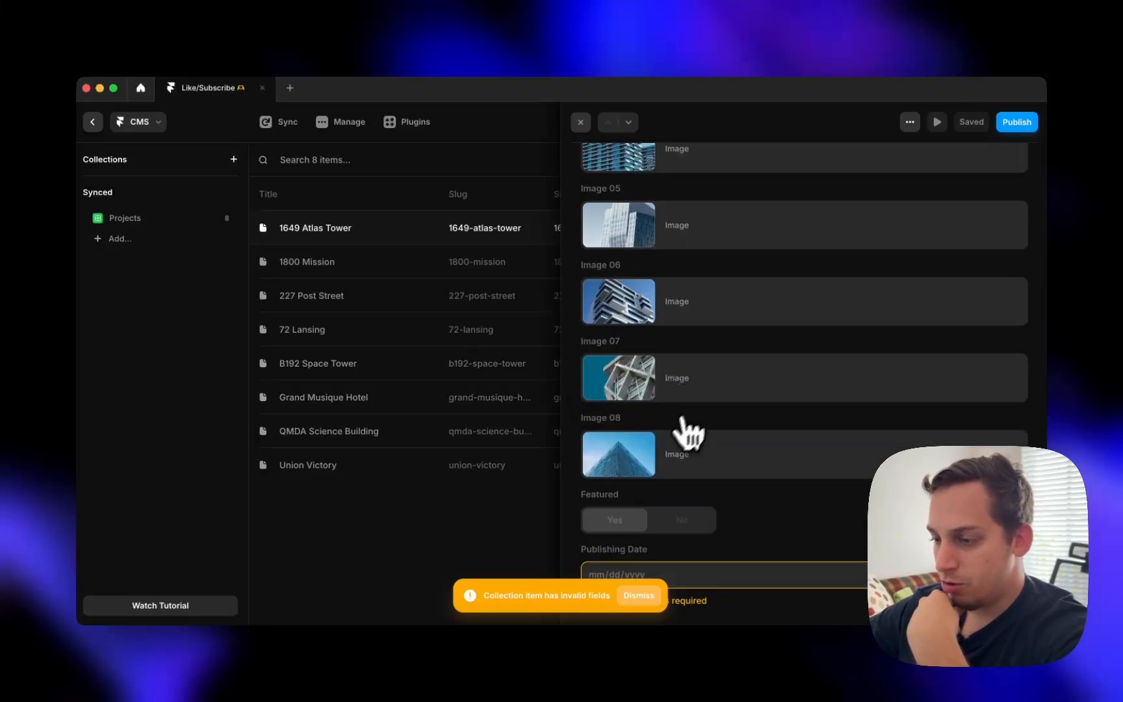
scroll(634, 312, up, 15)
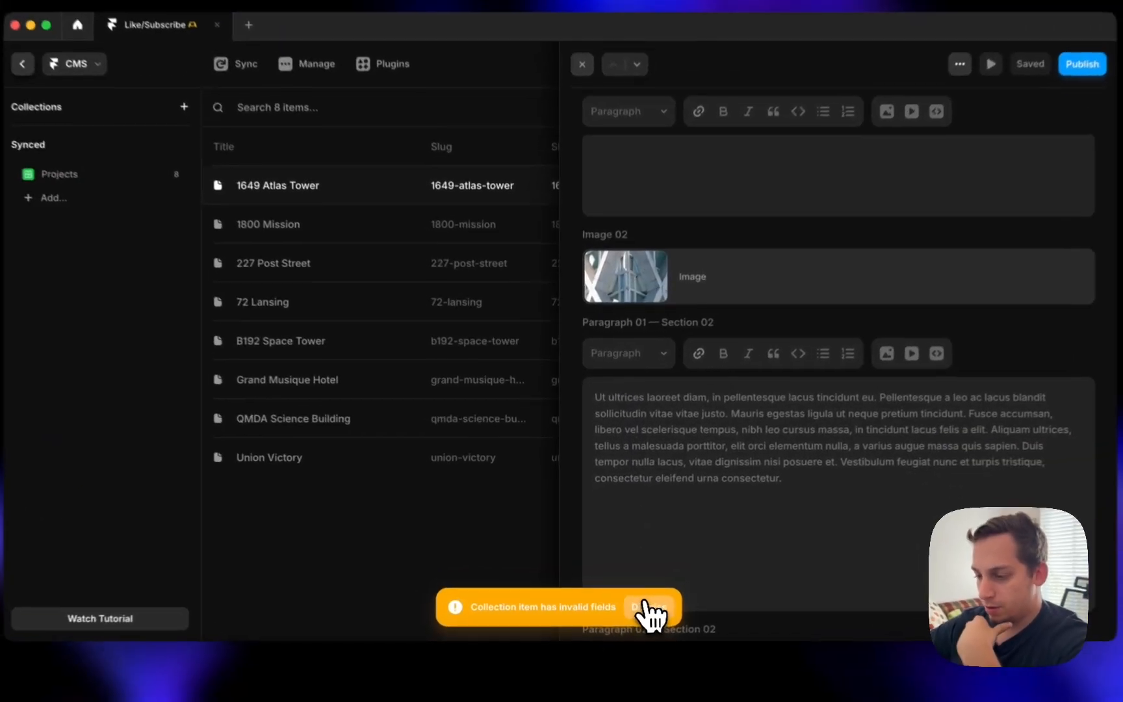
click(646, 605)
click(515, 582)
click(511, 199)
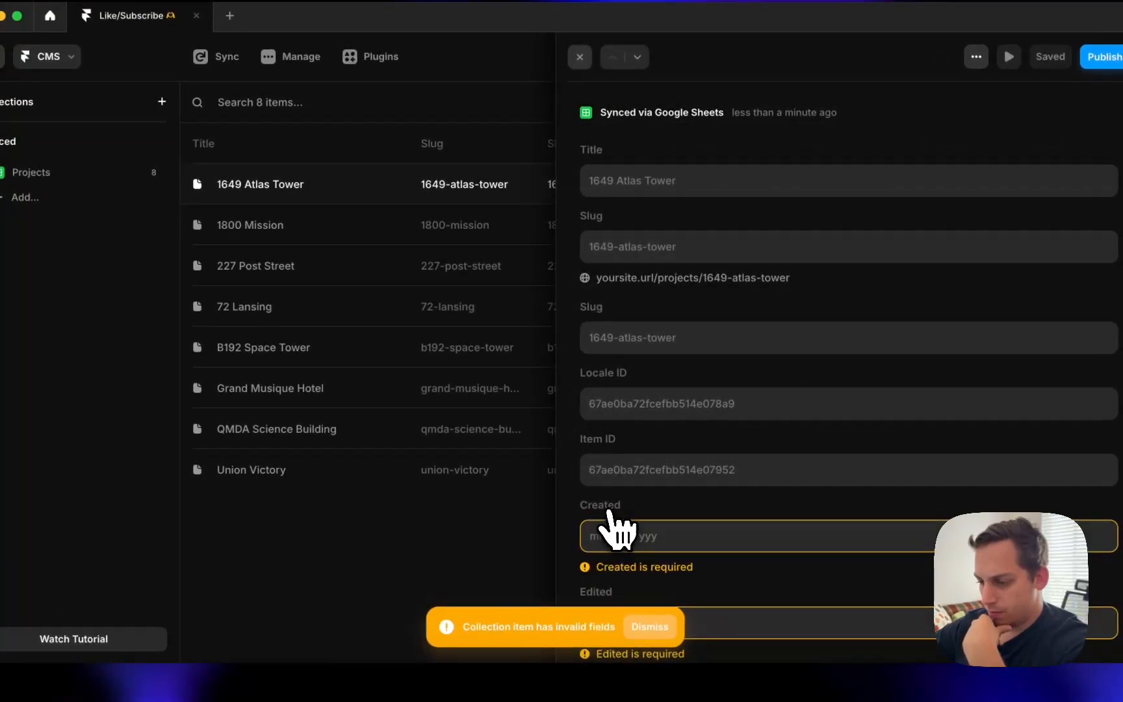
click(652, 628)
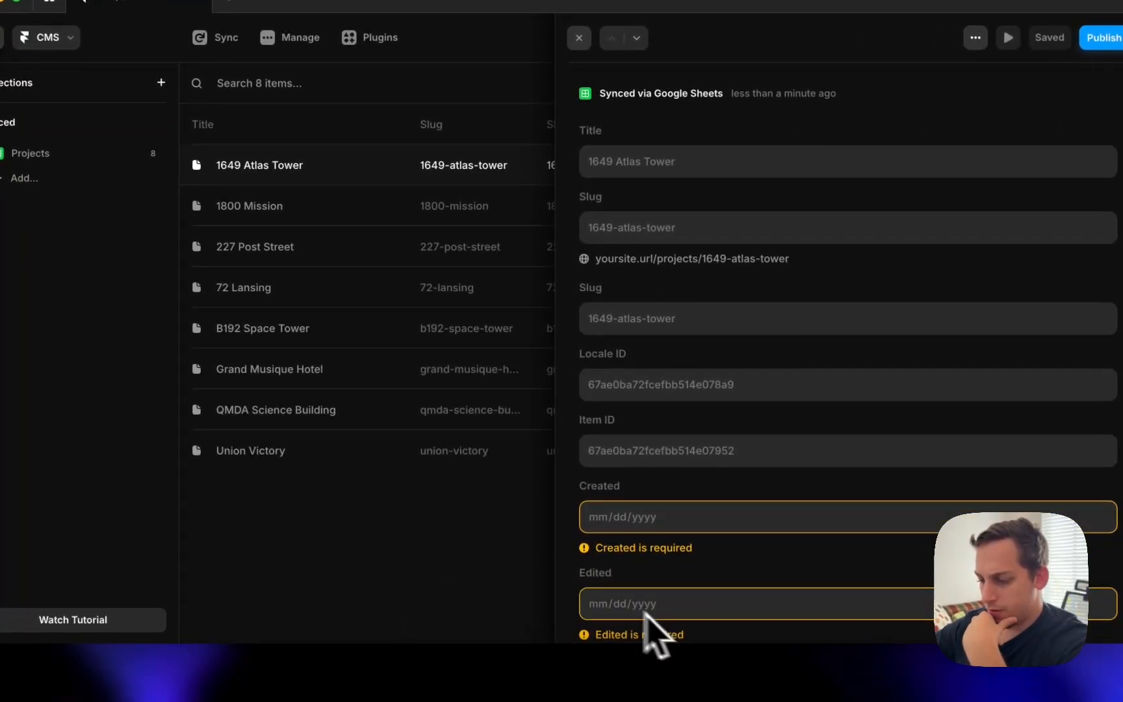
click(511, 565)
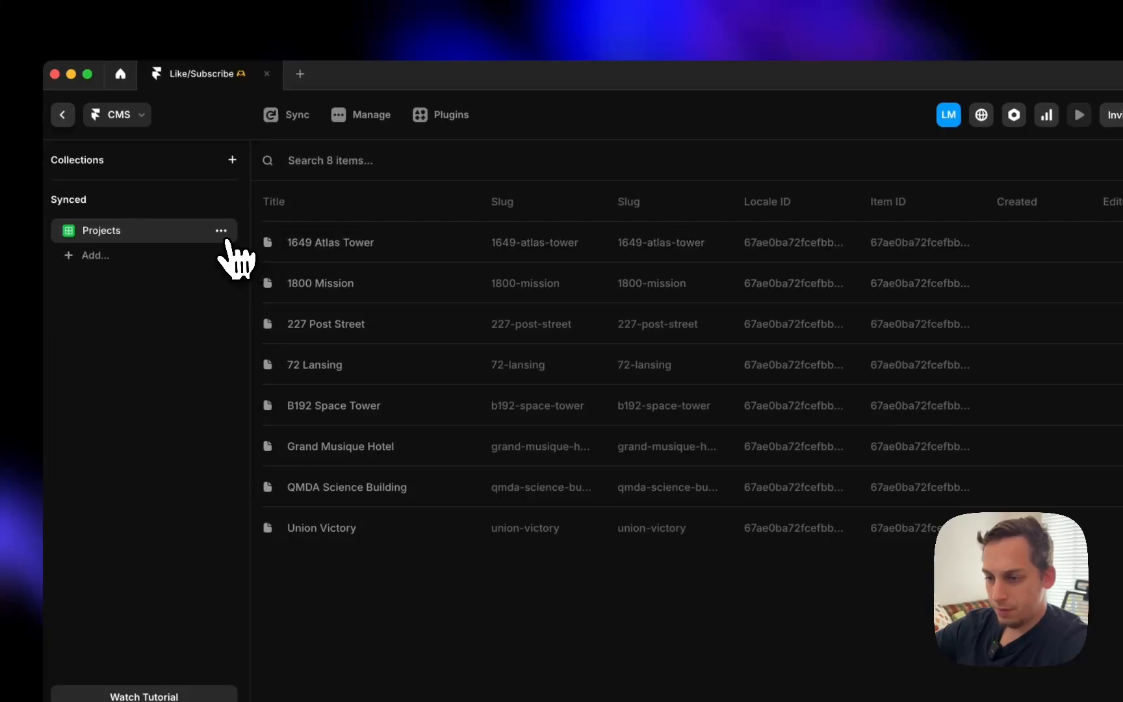
- Return to the Home canvas and delete the placeholder featured project images and titles
click(222, 230)
click(197, 360)
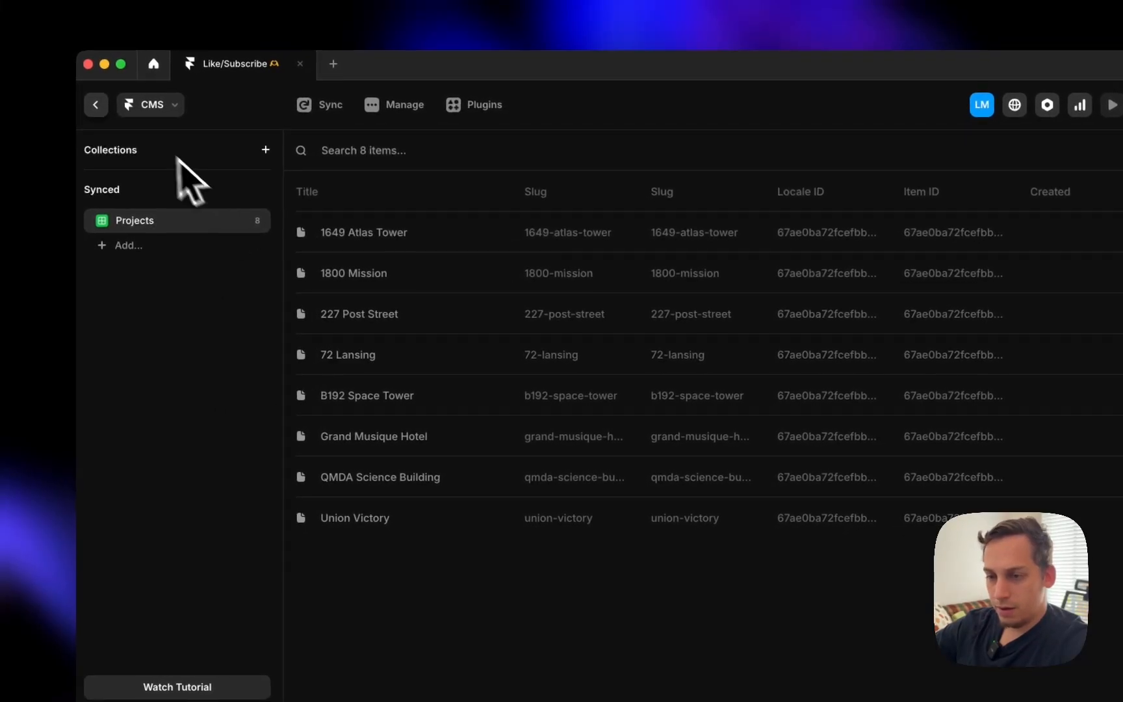
click(99, 107)
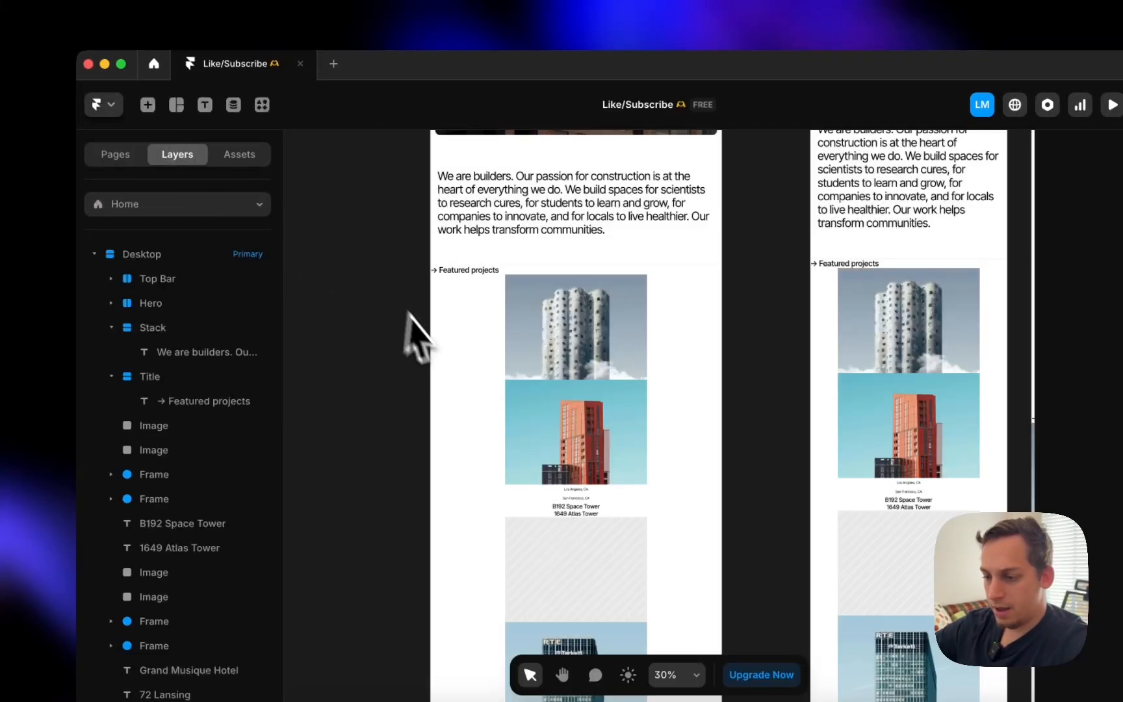
click(533, 348)
scroll(601, 585, down, 5)
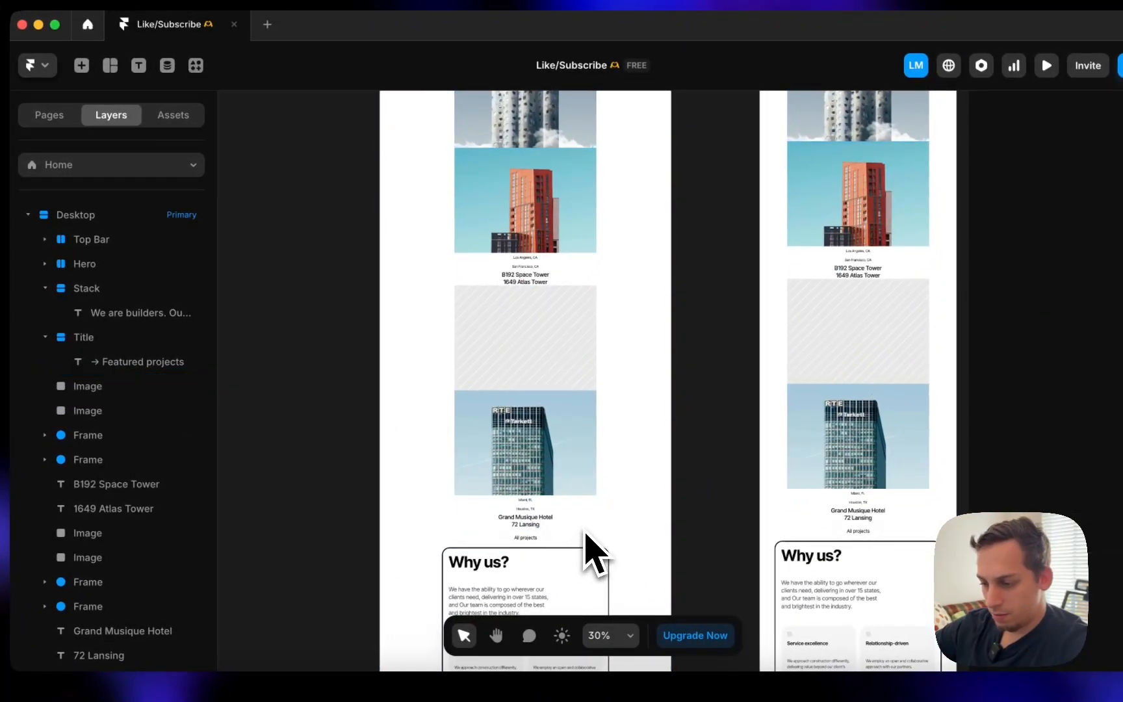
drag(584, 538, 395, 271)
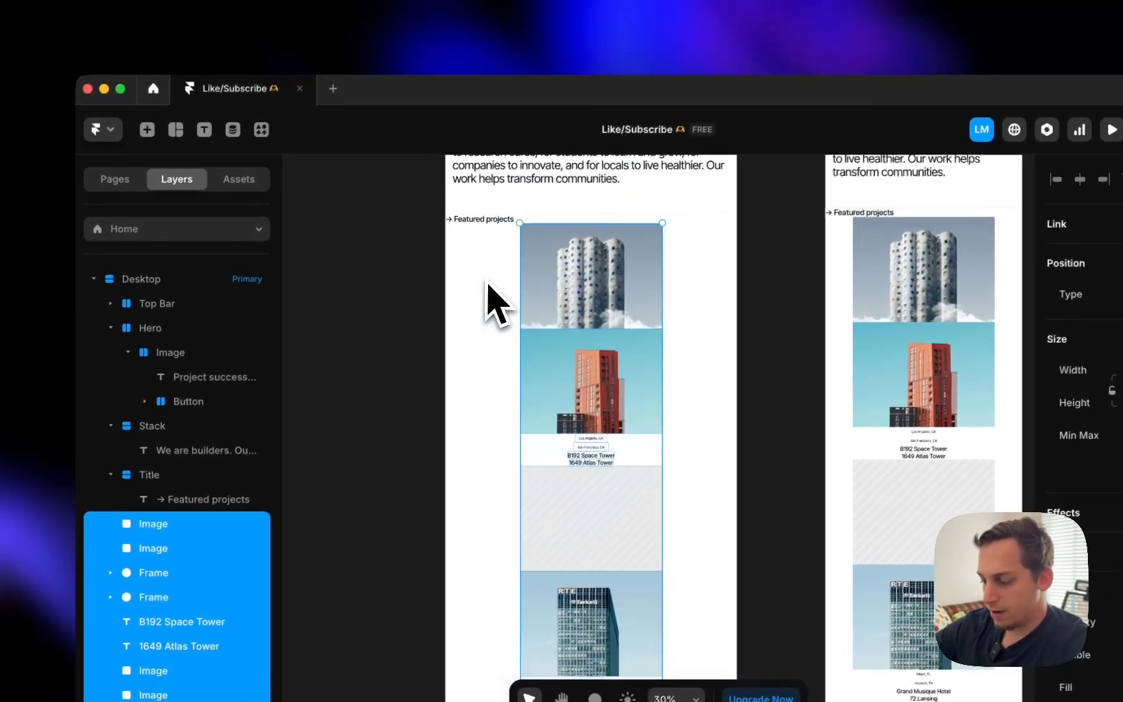
key(Delete)
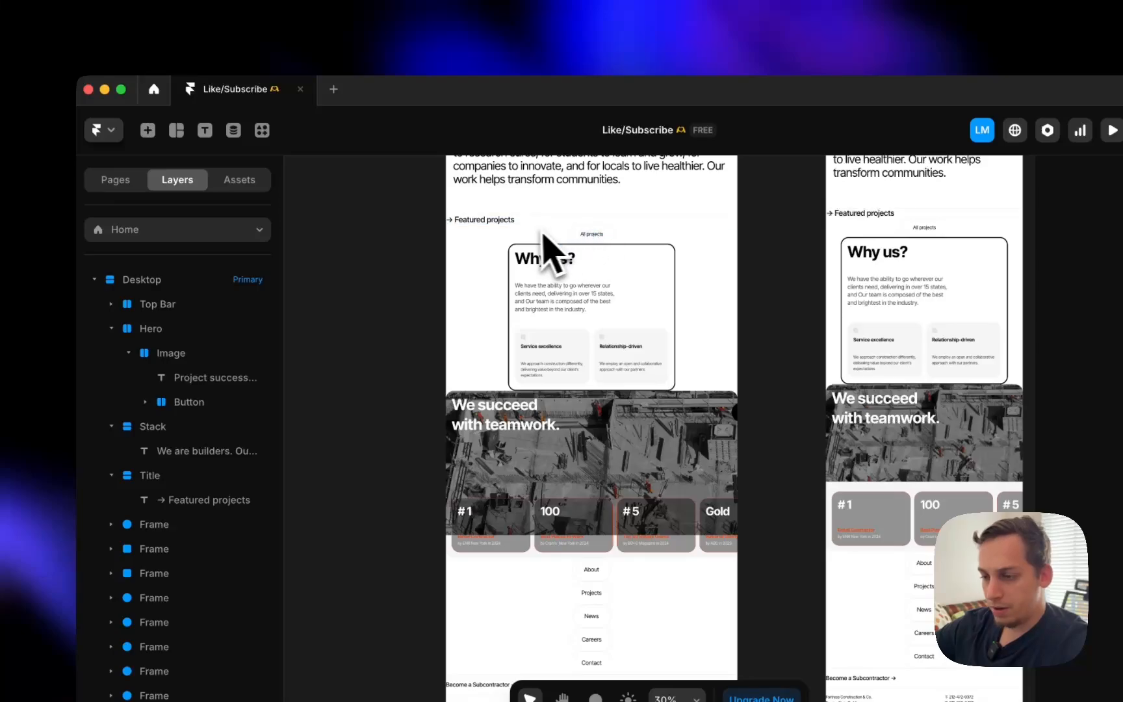
- Insert the Projects collection list under Featured projects and make it fill the full width
click(147, 130)
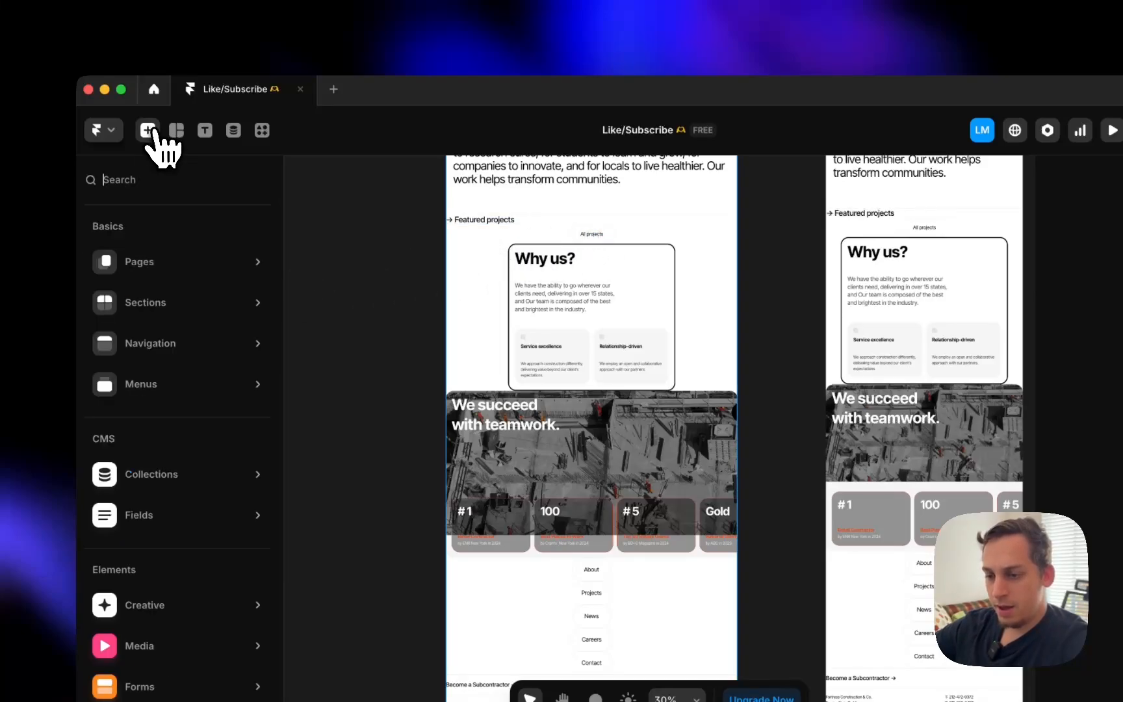
mouse_move(190, 474)
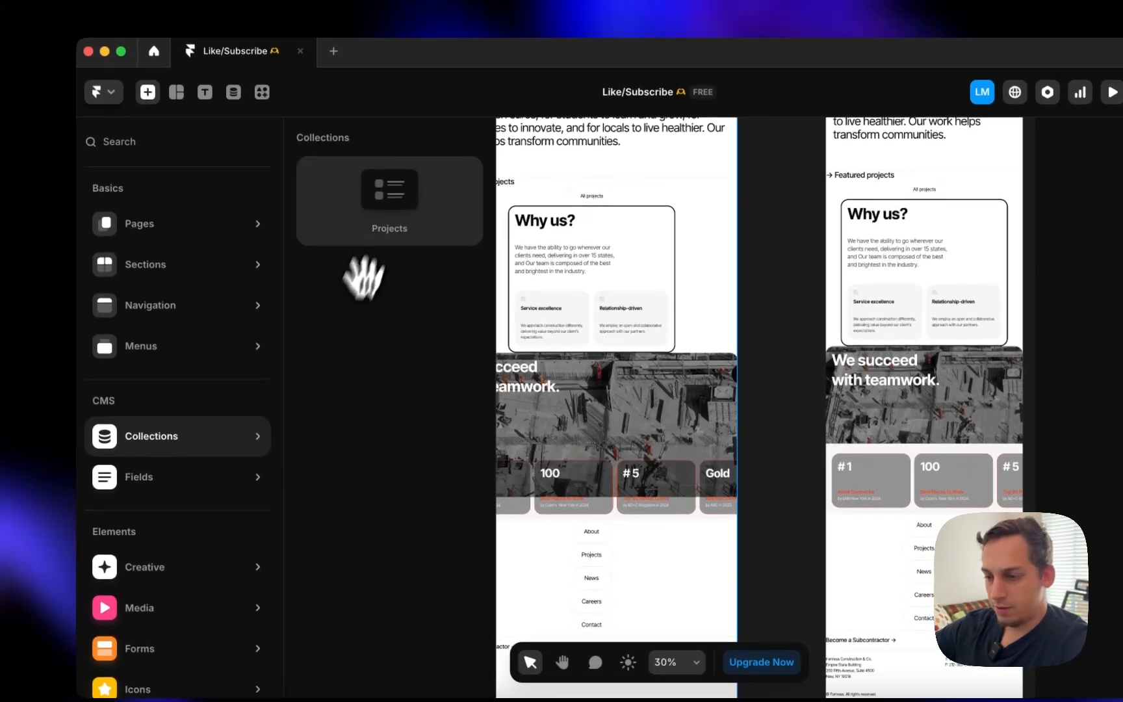
drag(364, 279, 541, 193)
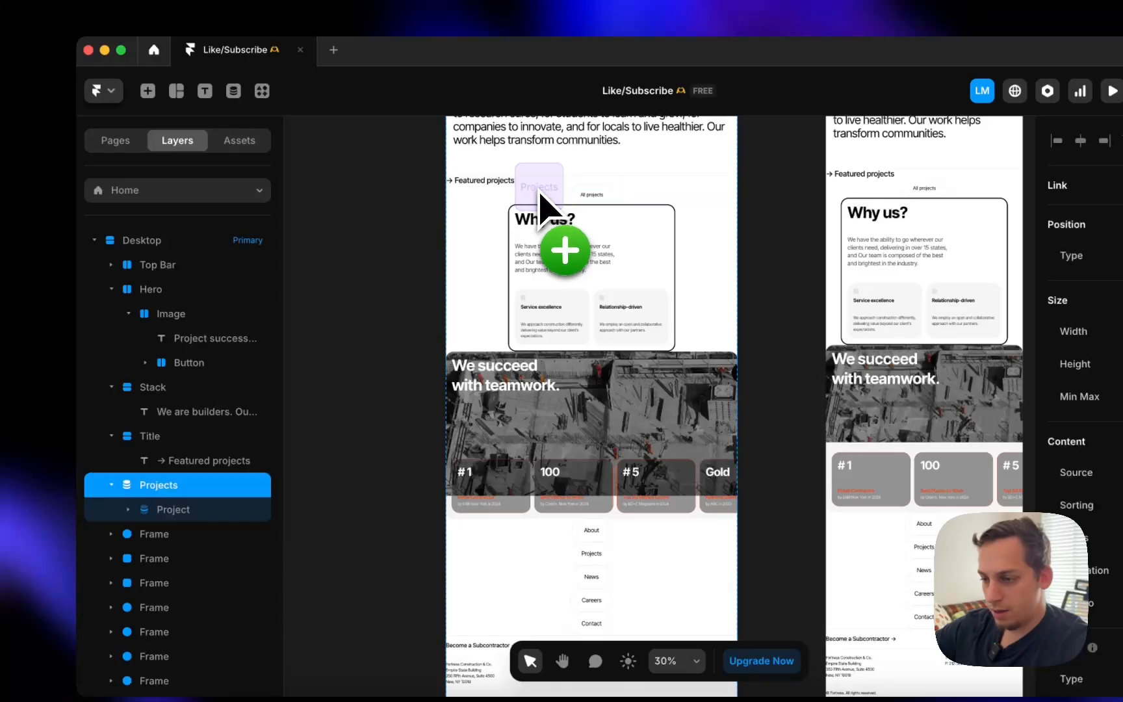
click(107, 437)
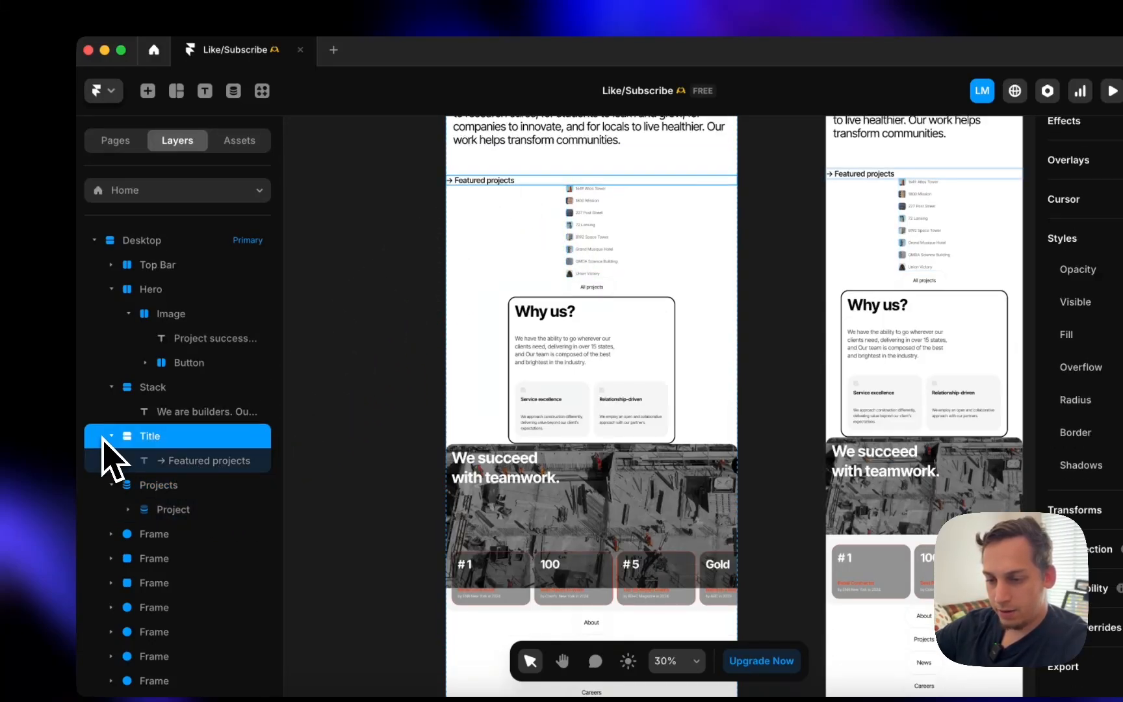
click(113, 437)
click(166, 469)
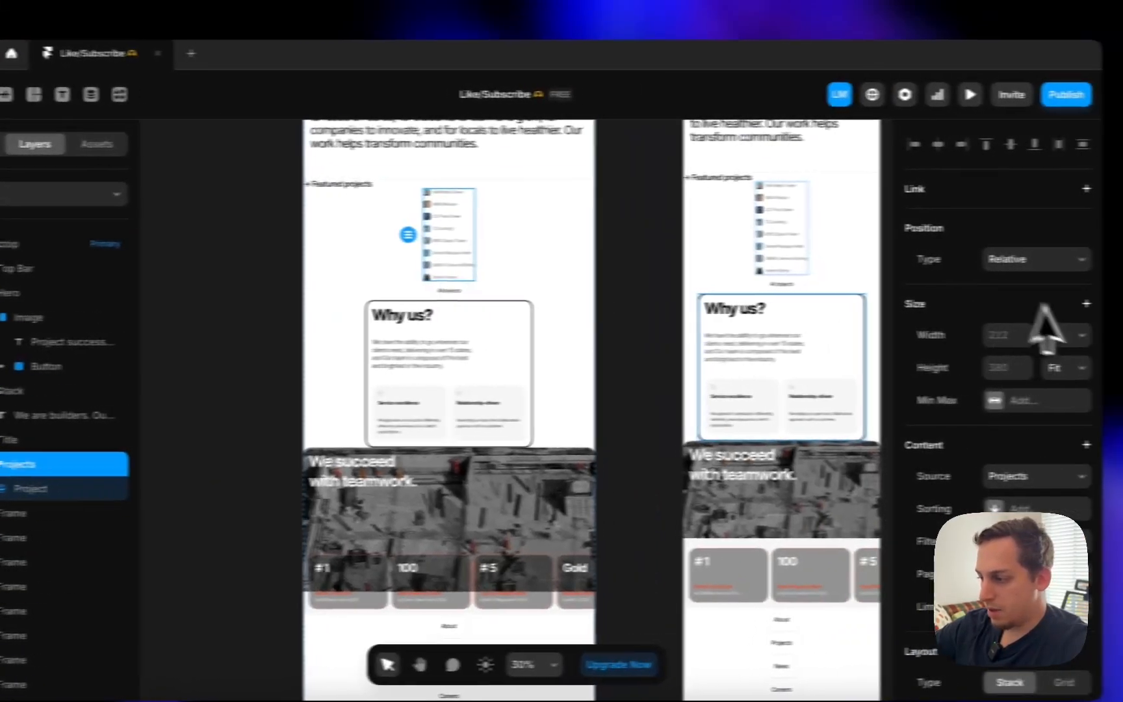
click(1083, 336)
click(994, 318)
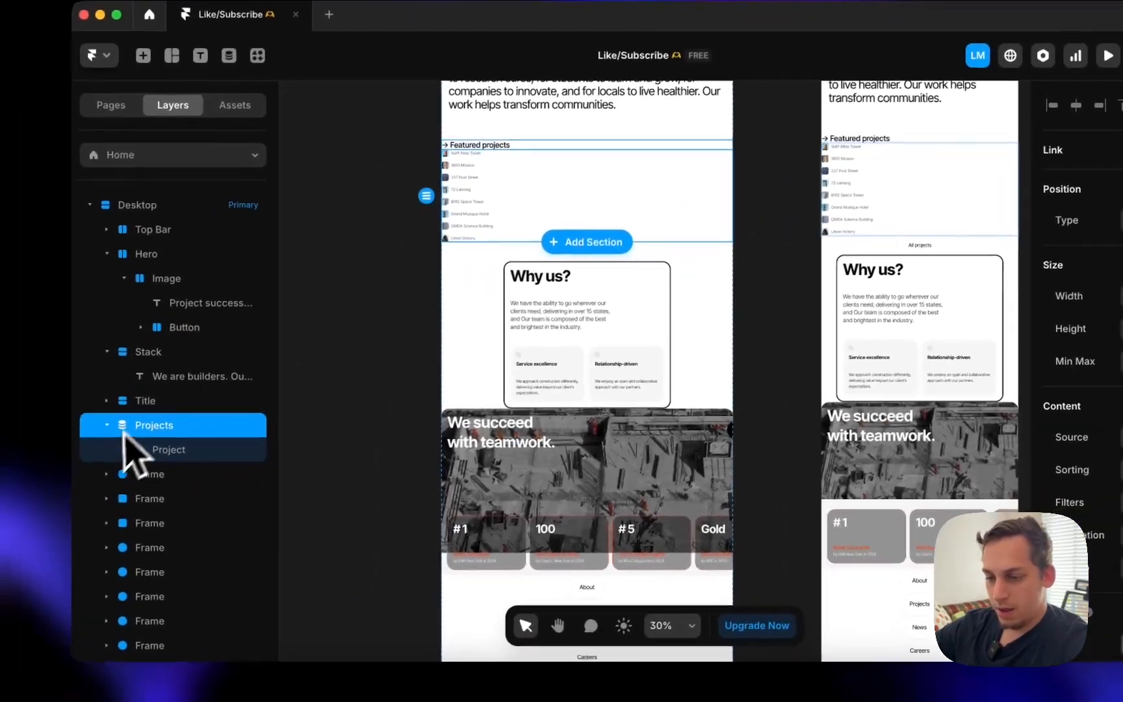
- Wrap the Title and Projects layers together in a new stack
click(70, 418)
click(70, 419)
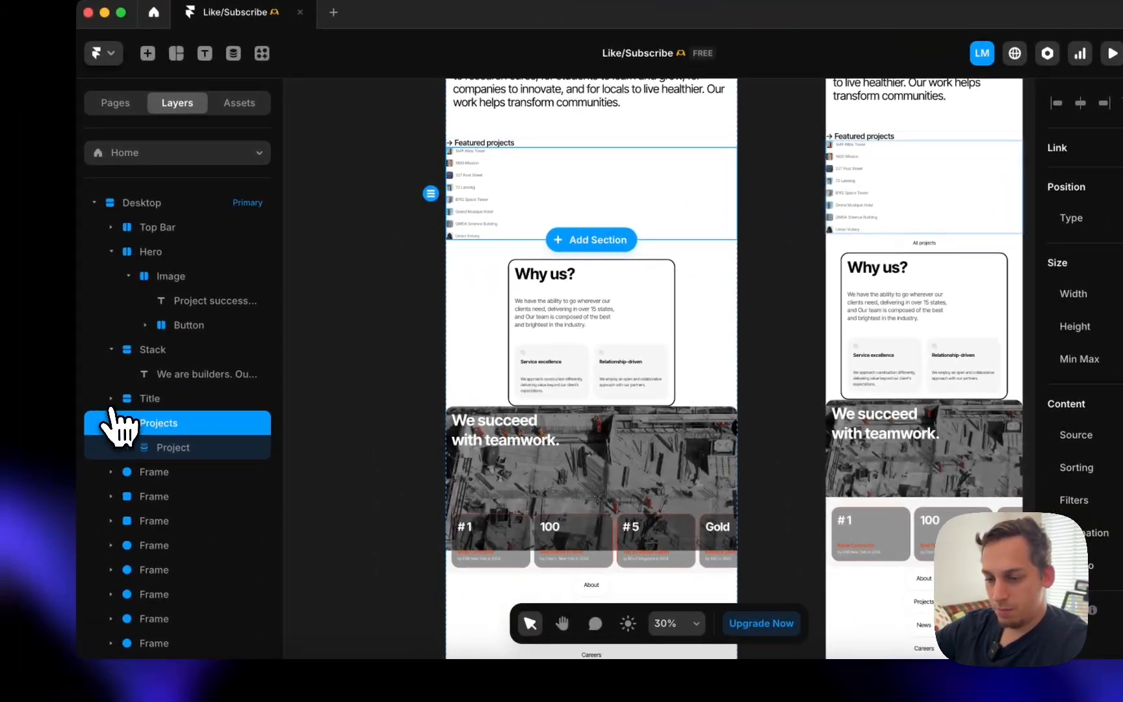
click(70, 443)
shift+click(161, 408)
right_click(162, 411)
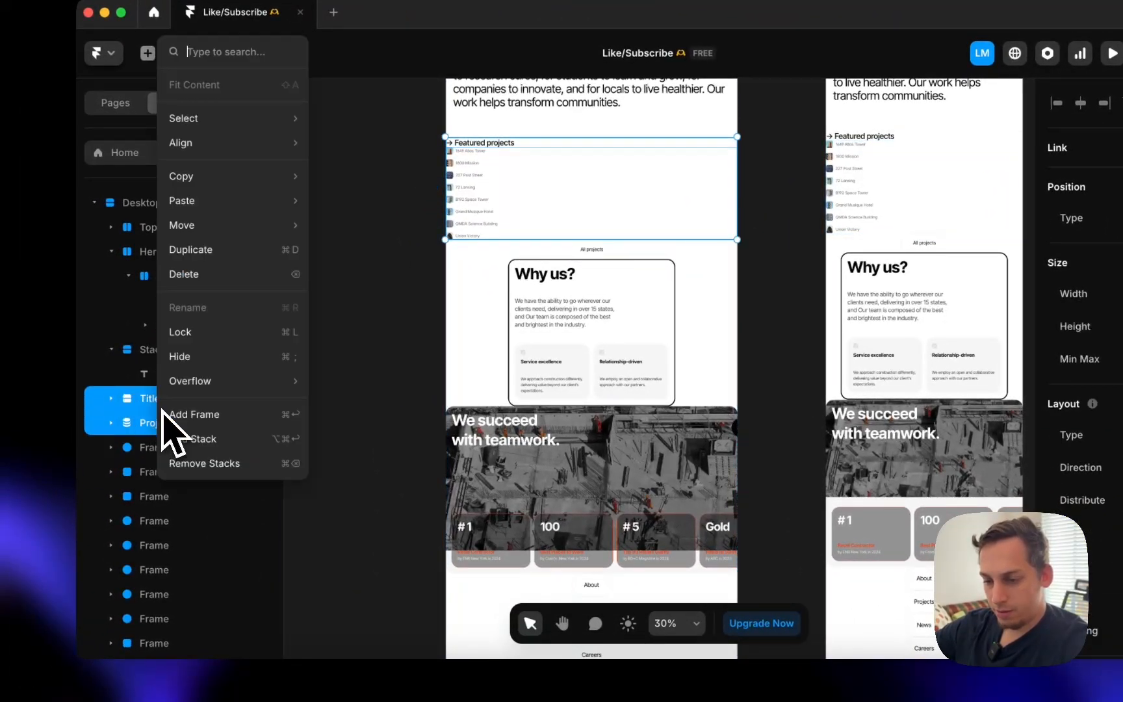
click(195, 439)
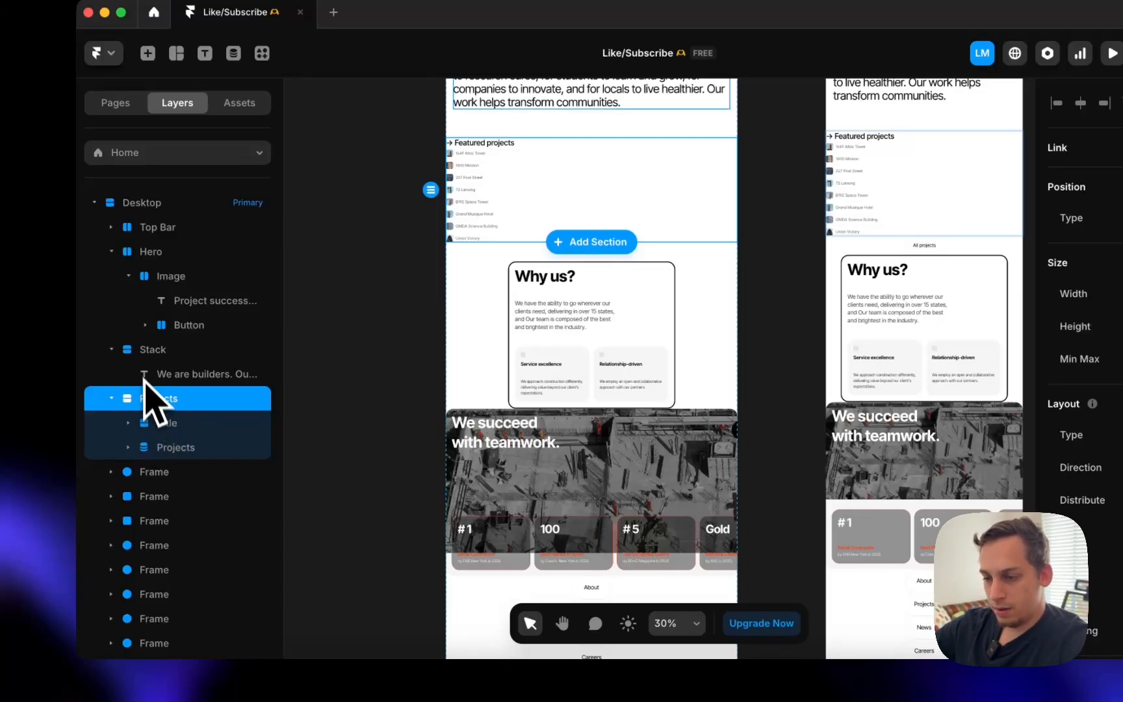
- Give the Projects stack padding 30 and gap 30
click(145, 354)
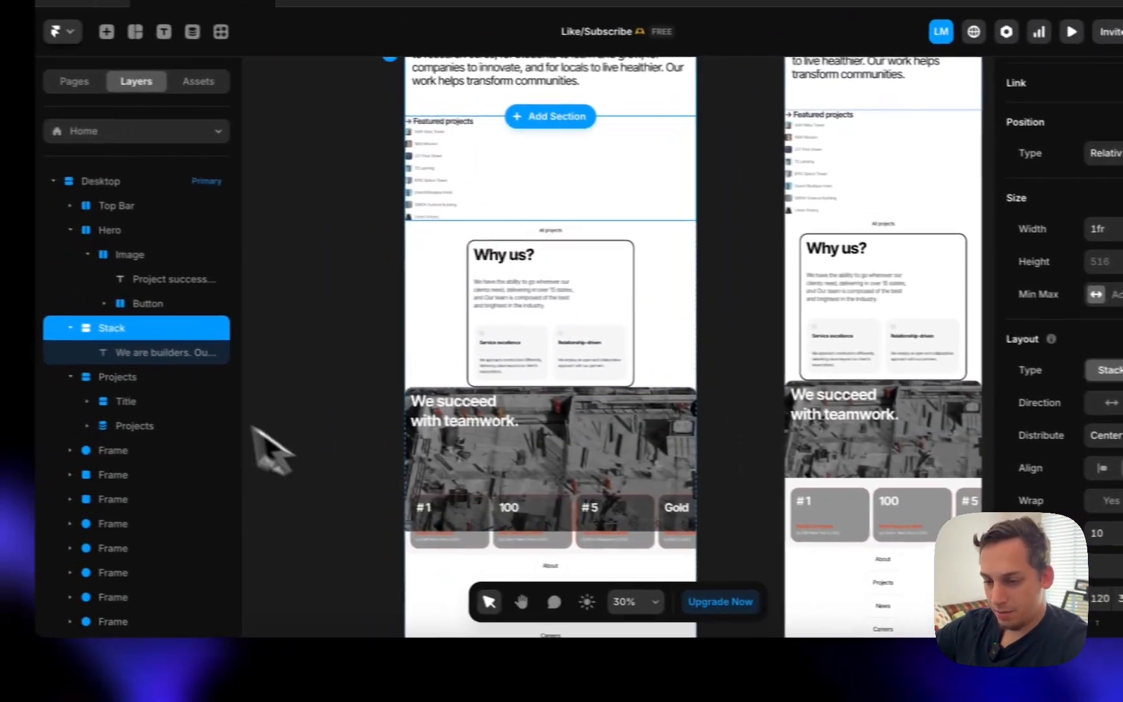
click(189, 378)
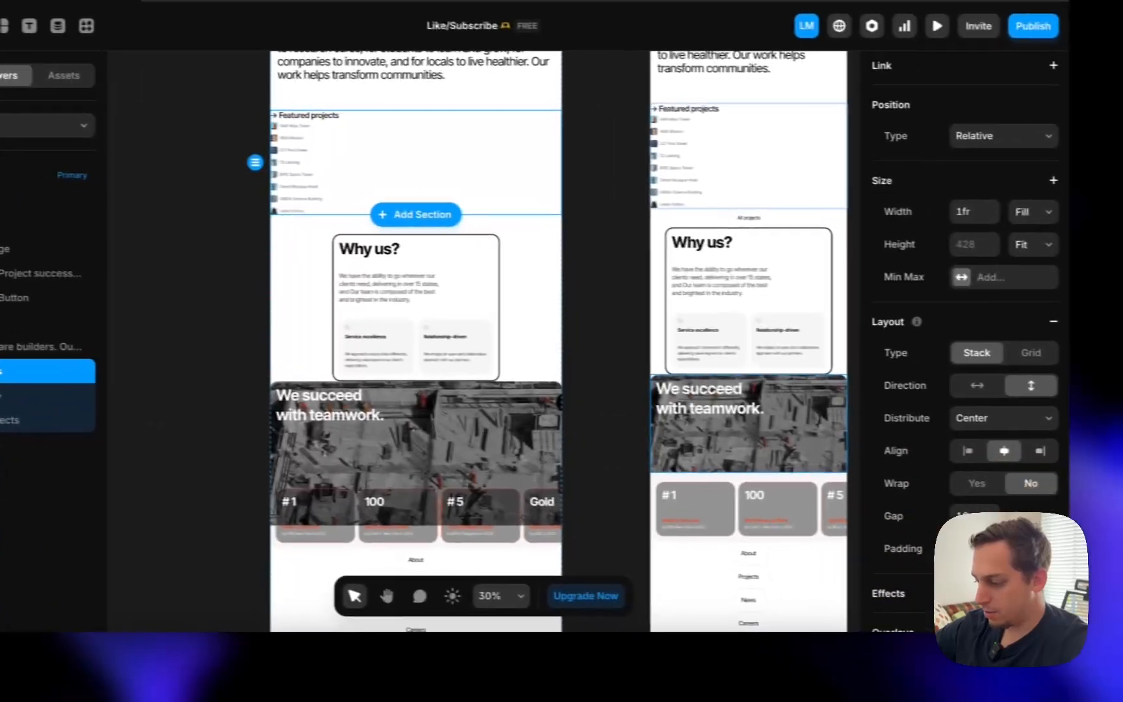
scroll(1035, 494, down, 2)
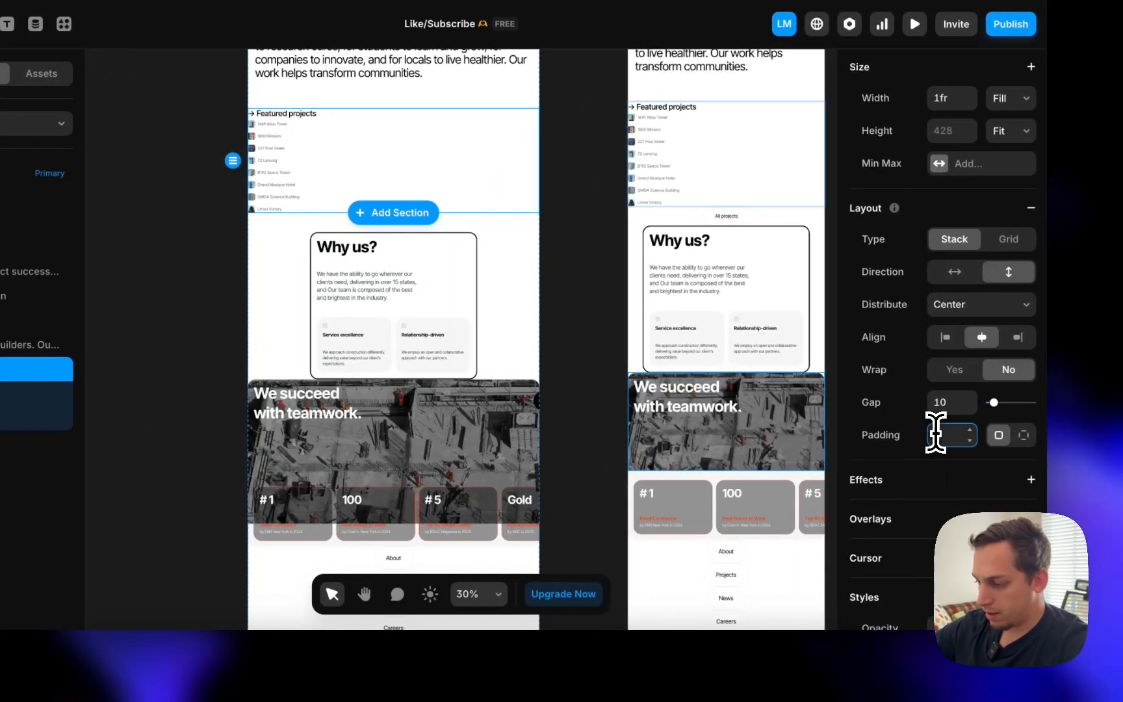
text(30)
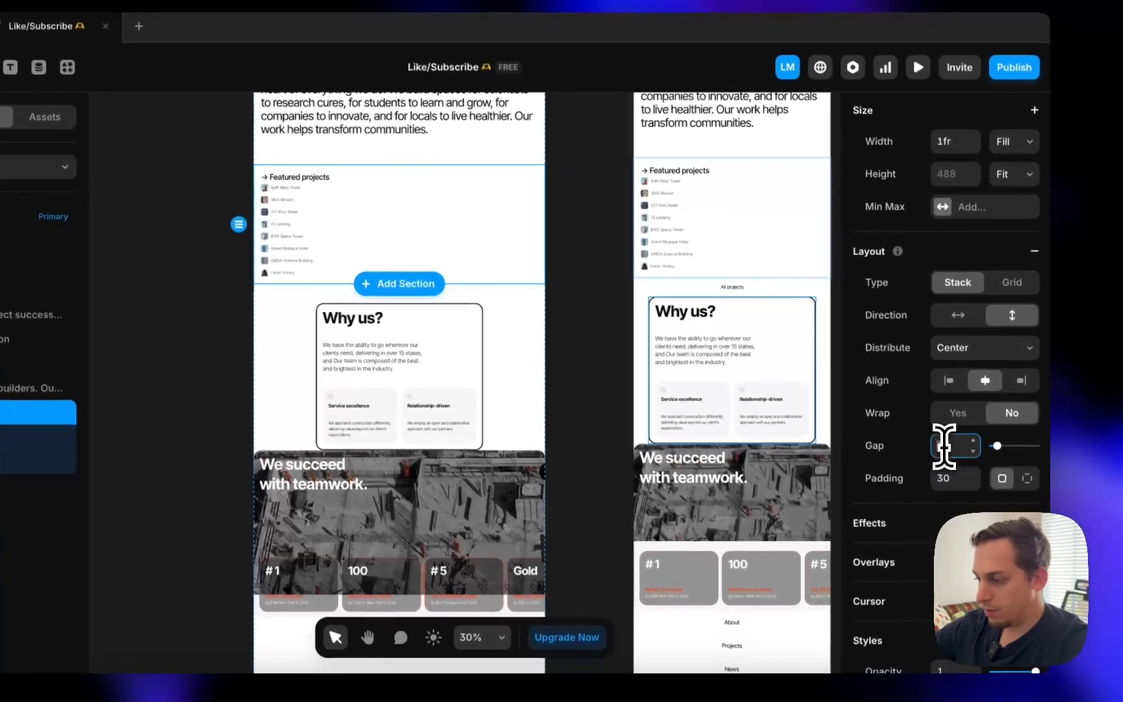
click(1053, 494)
text(30)
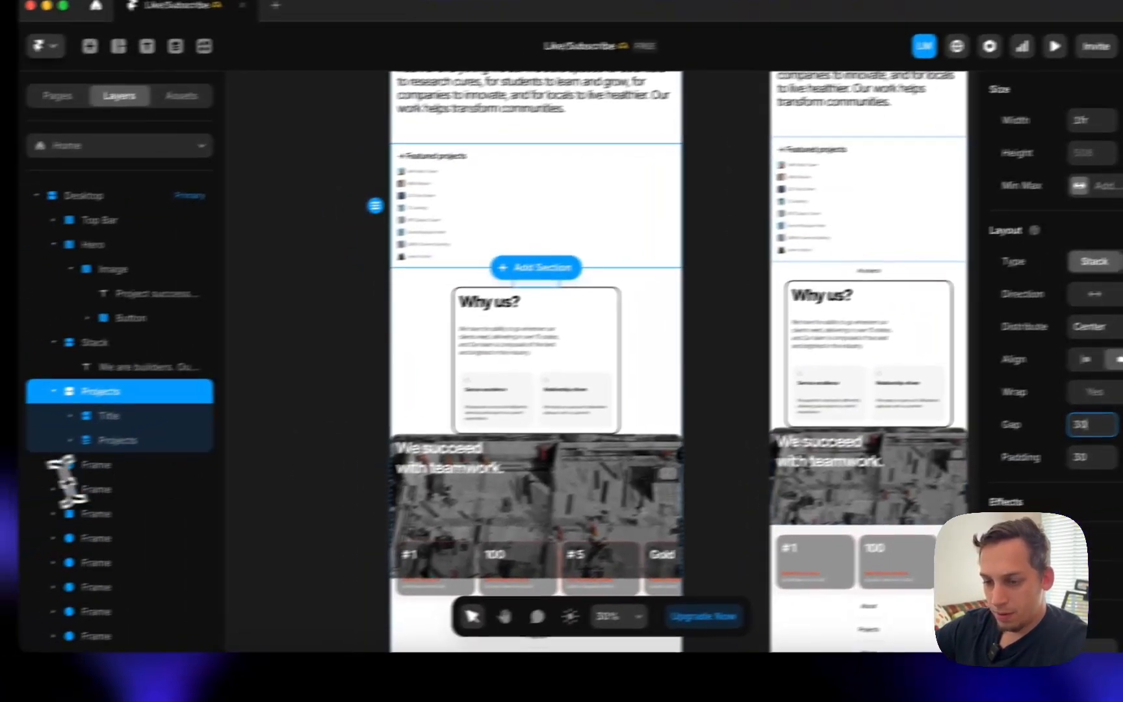
- Try a border on the Featured projects title, then remove it
click(162, 408)
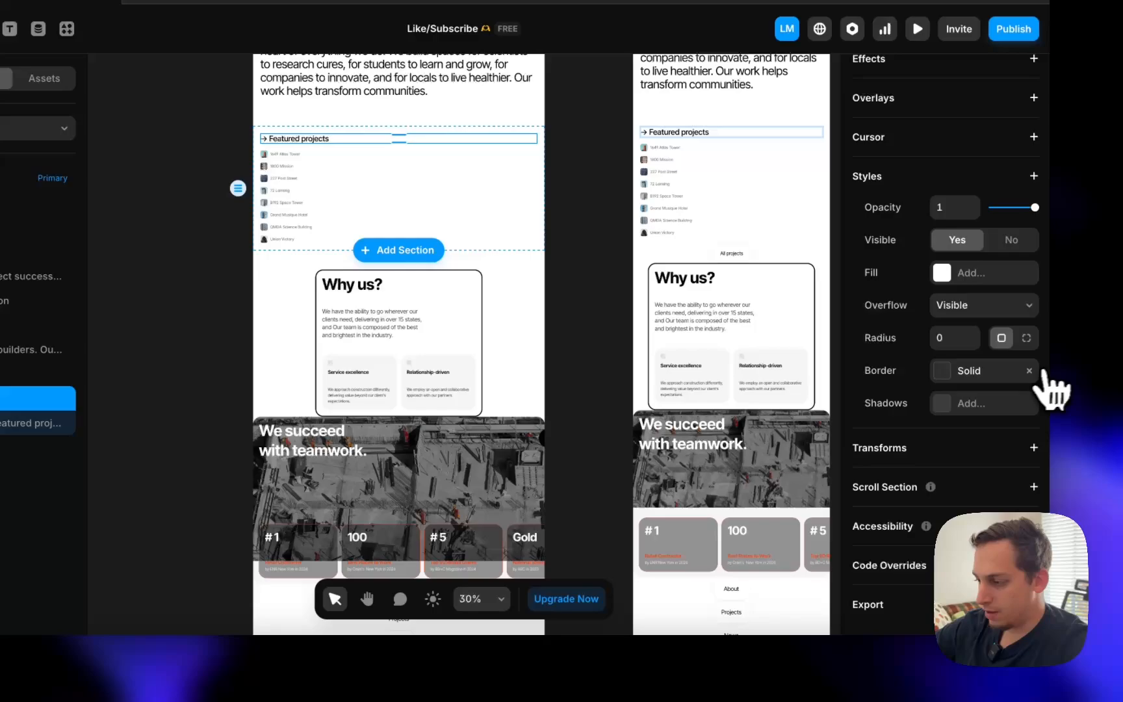
click(975, 370)
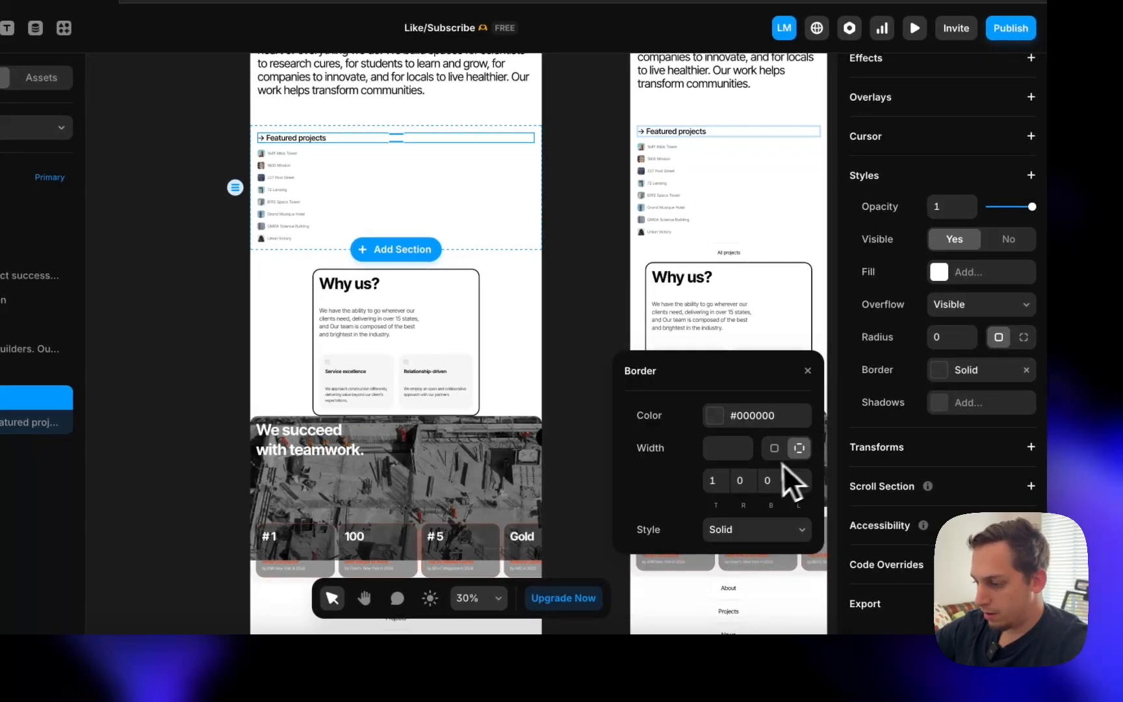
click(723, 415)
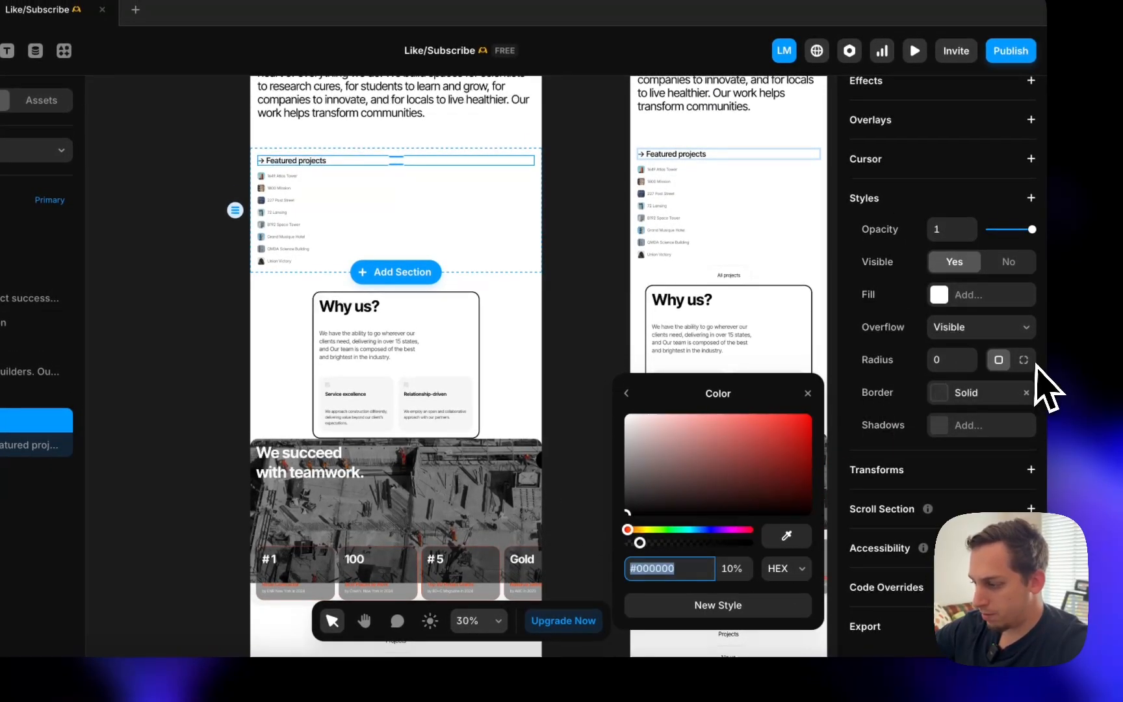
click(1027, 393)
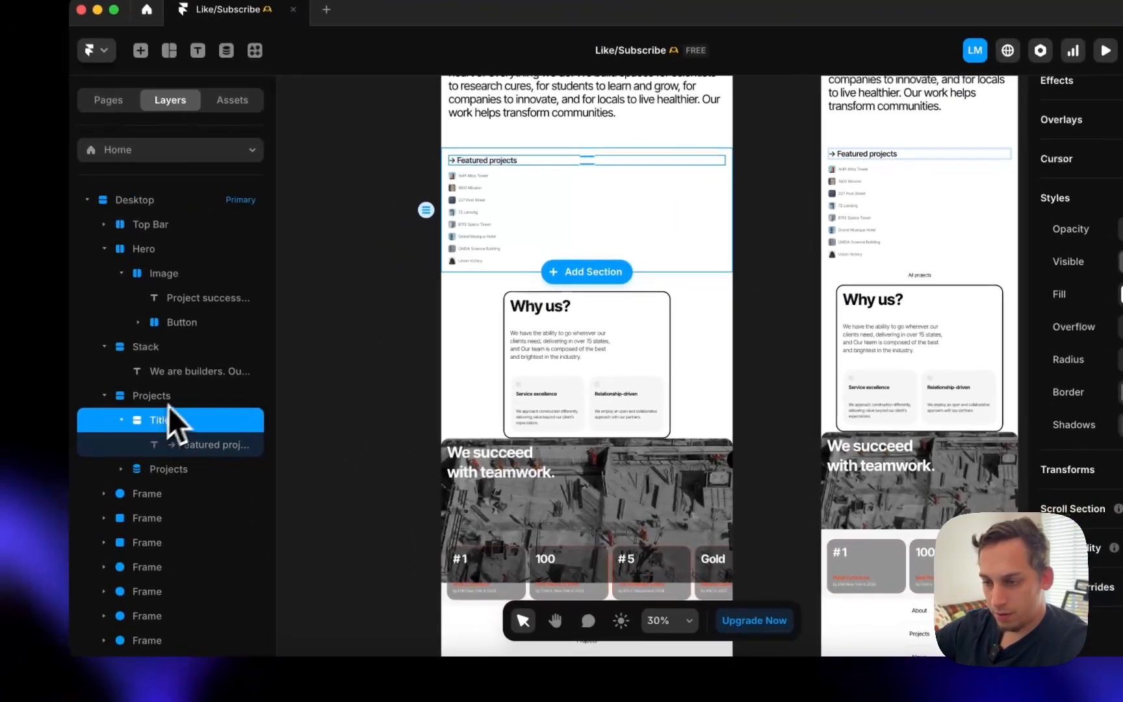
- Add a #222222 border to the Projects section, 1 wide on top and 0 elsewhere
click(36, 396)
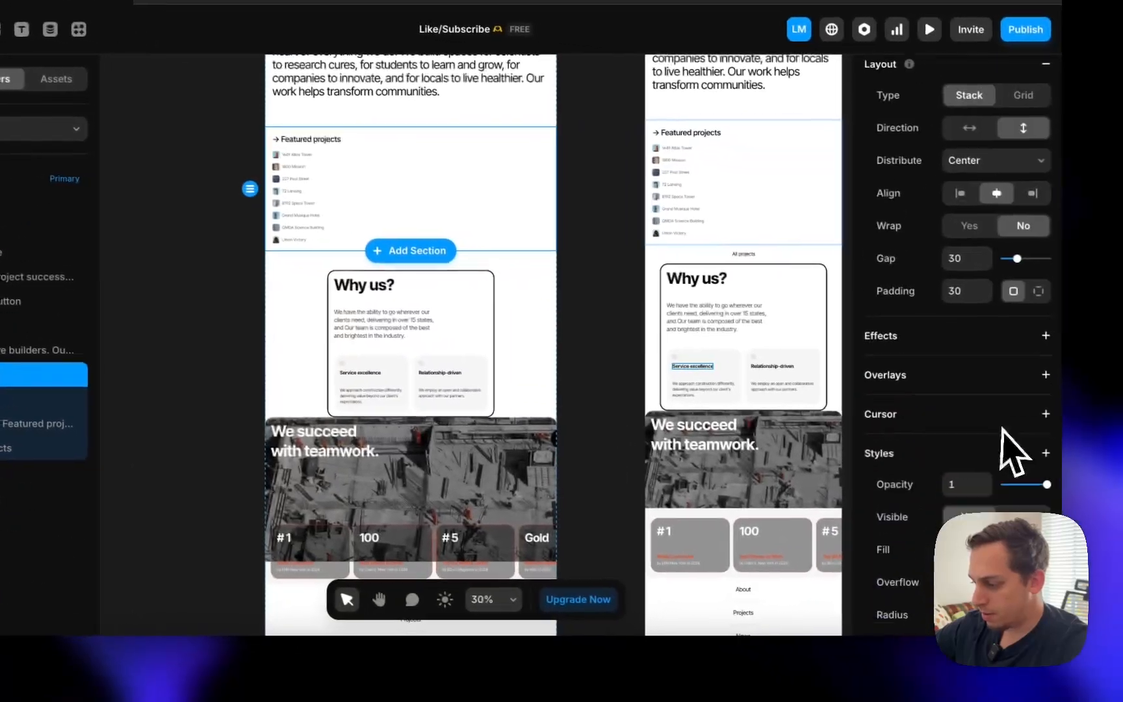
scroll(1111, 455, down, 4)
click(946, 498)
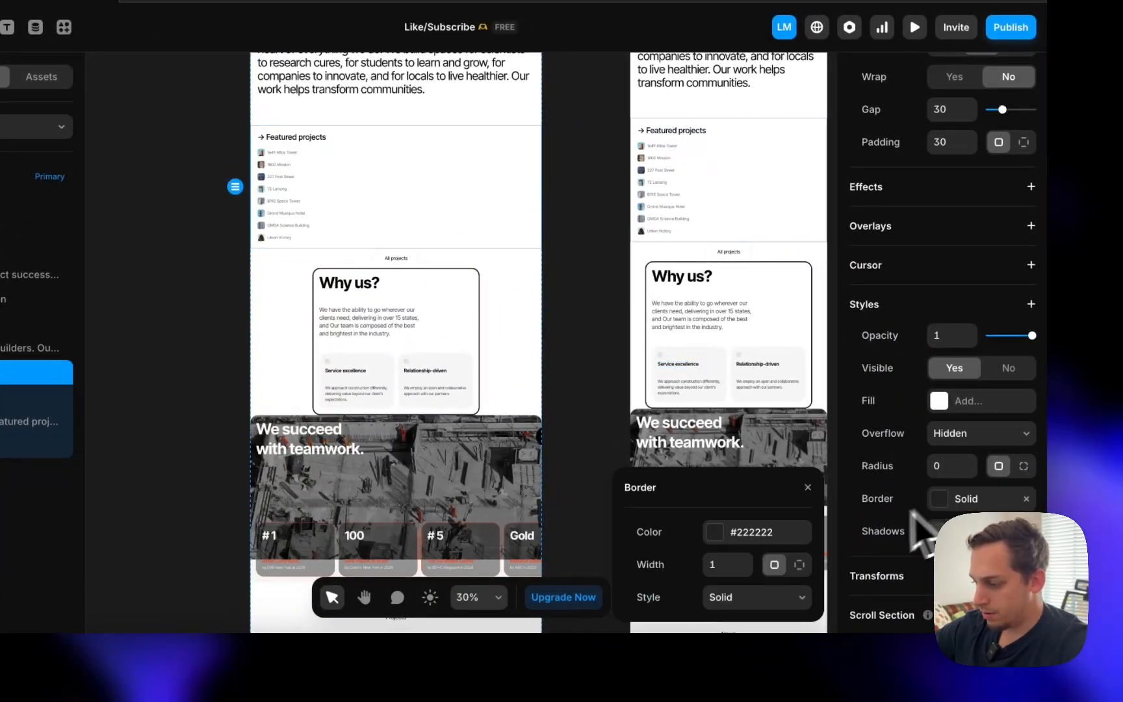
click(730, 542)
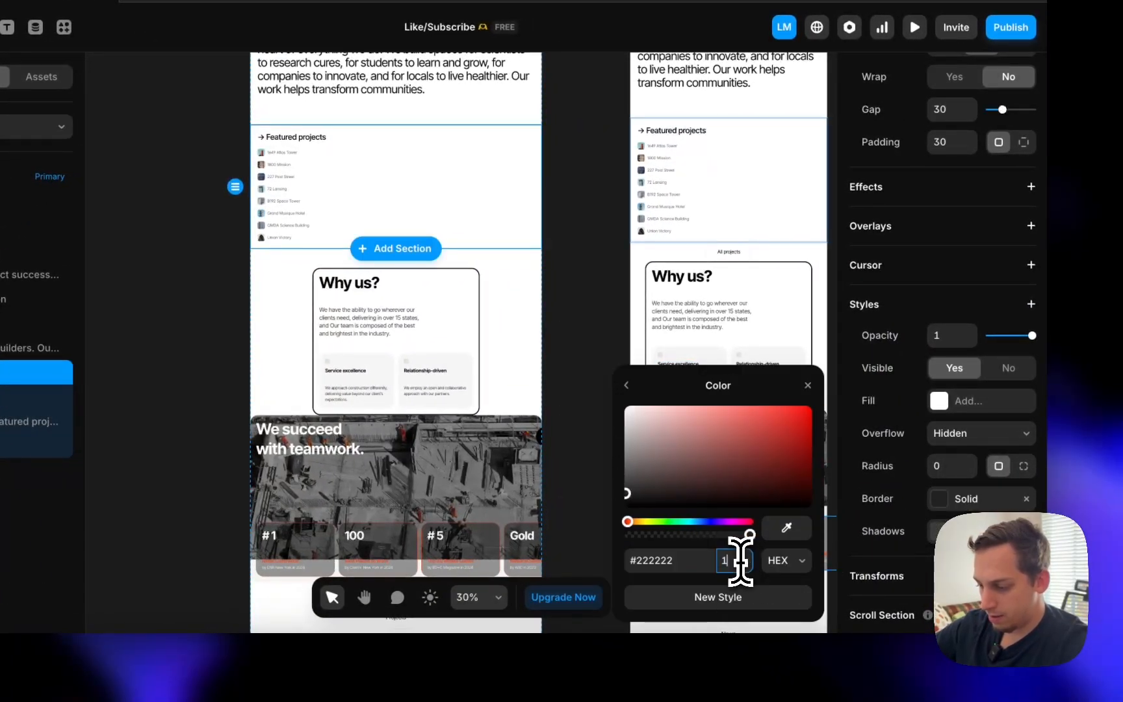
click(627, 382)
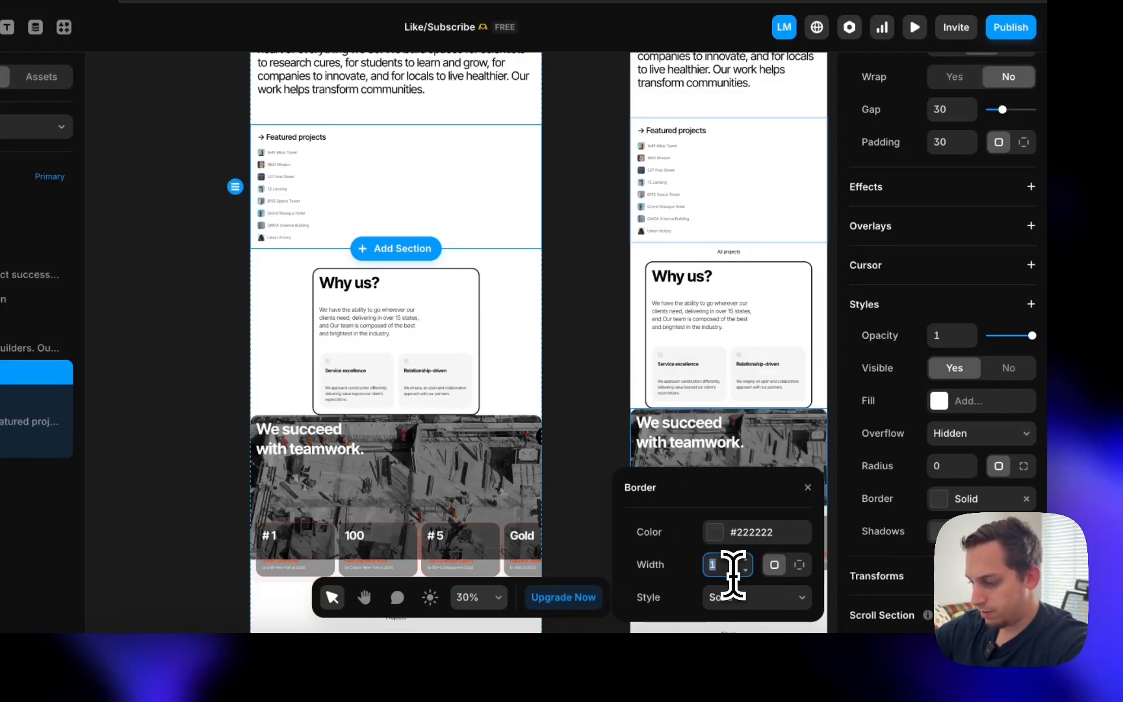
text(0)
click(799, 564)
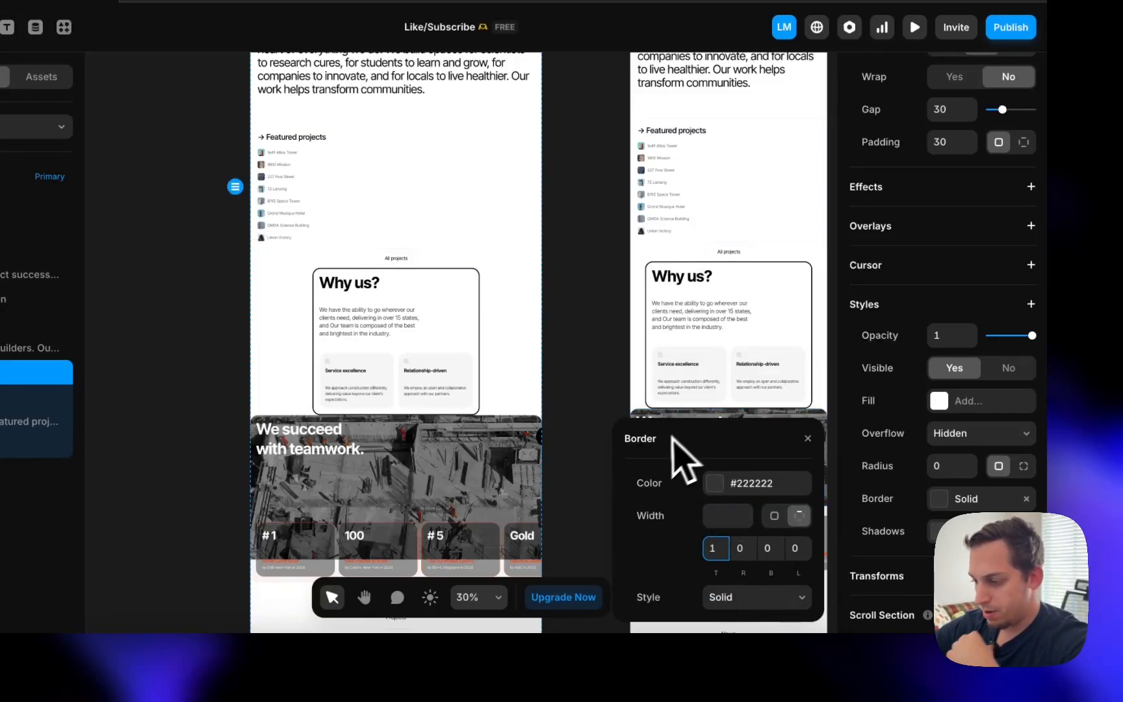
click(808, 439)
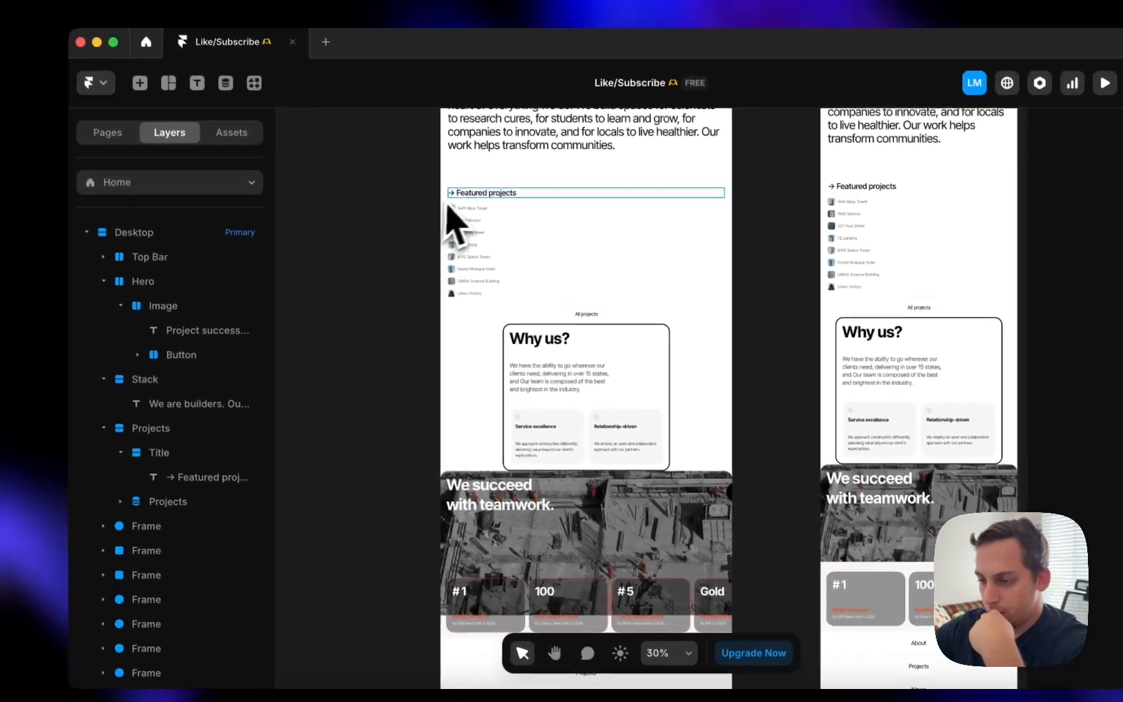
scroll(257, 162, up, 5)
scroll(575, 250, down, 5)
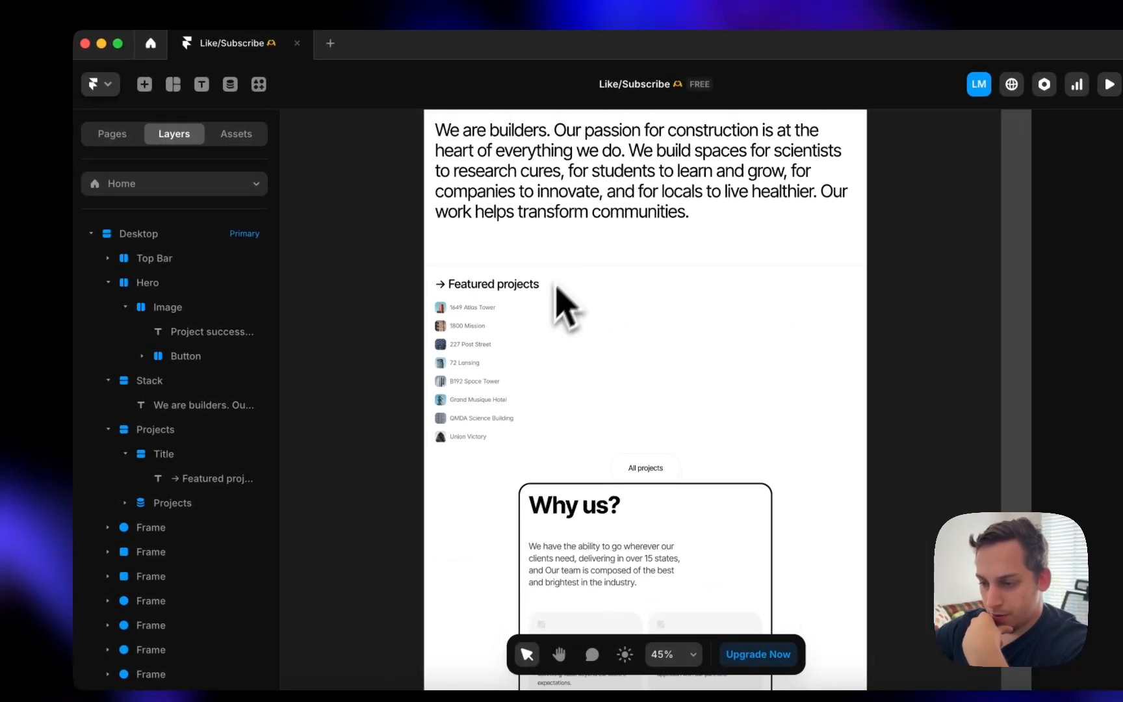
- Set the projects list limit to 4, then select a single project item in Layers
click(498, 332)
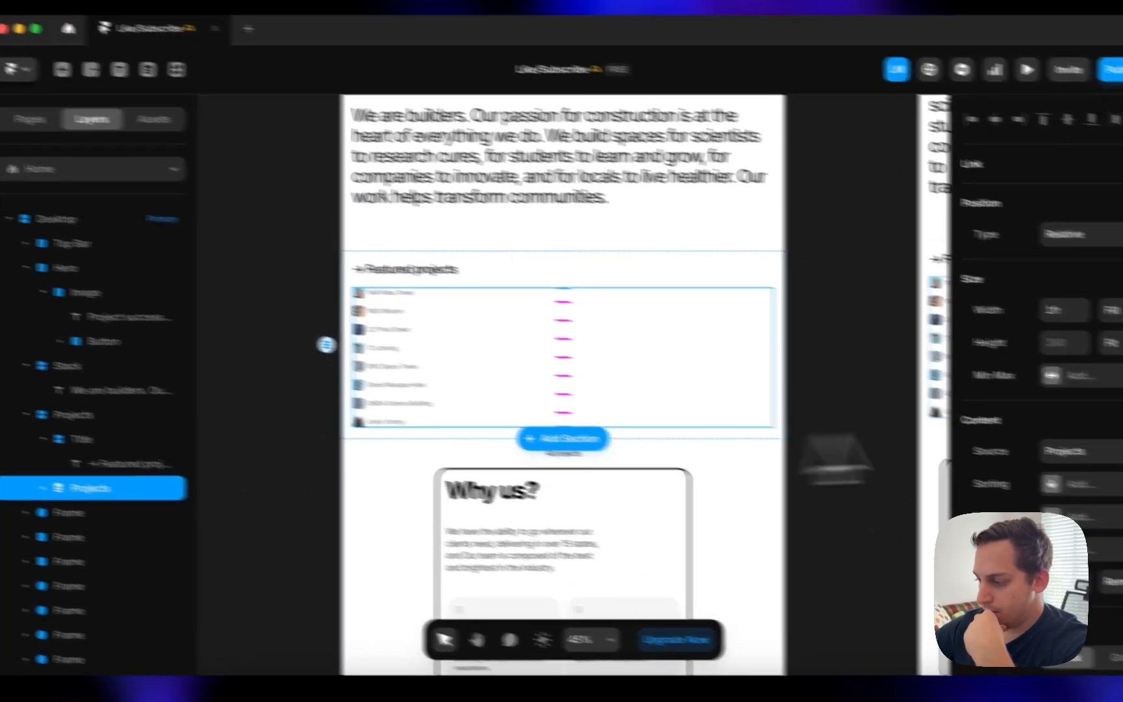
scroll(1105, 474, down, 3)
double_click(936, 463)
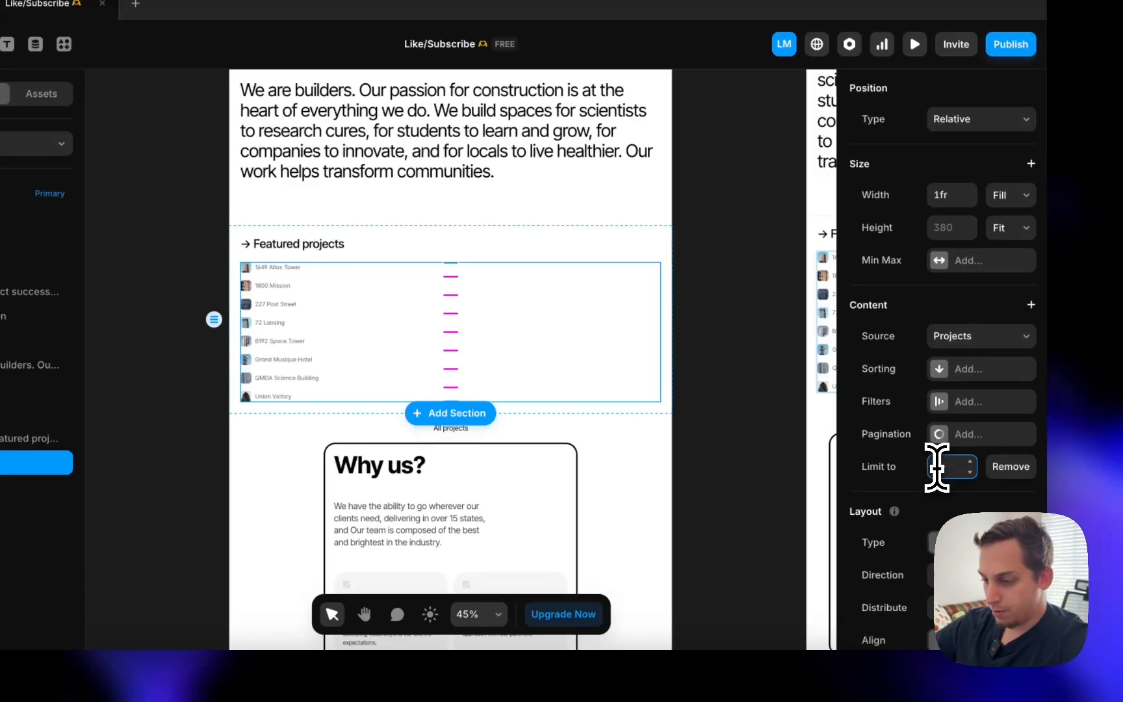
text(4)
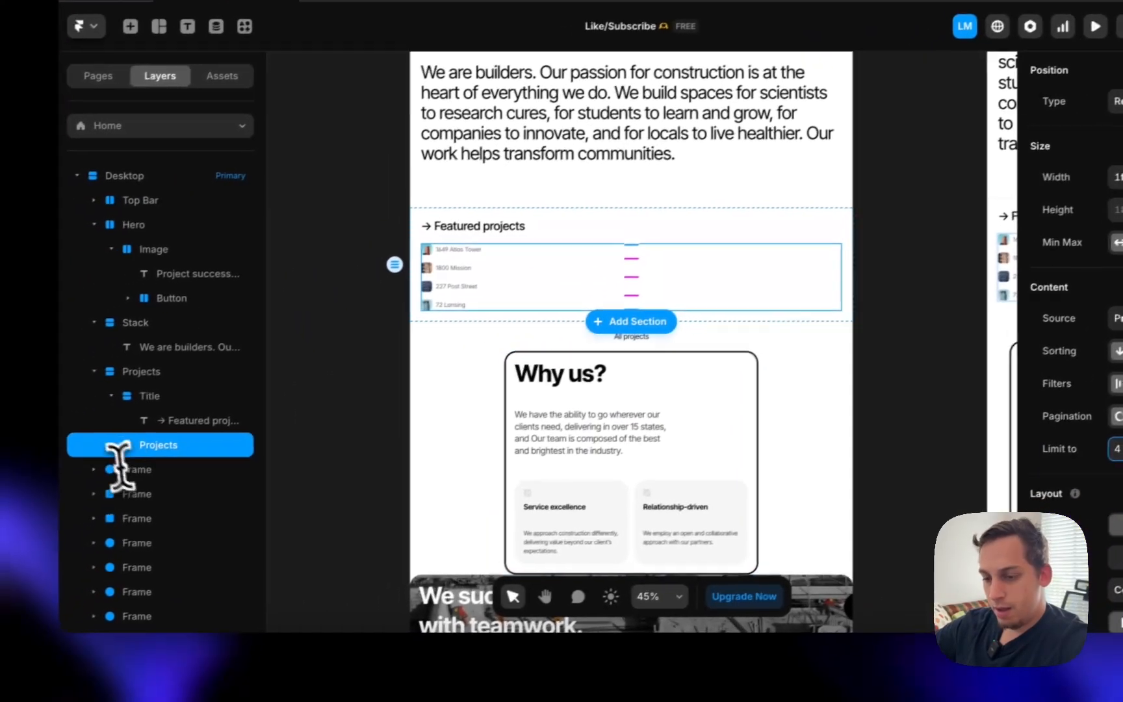
click(23, 464)
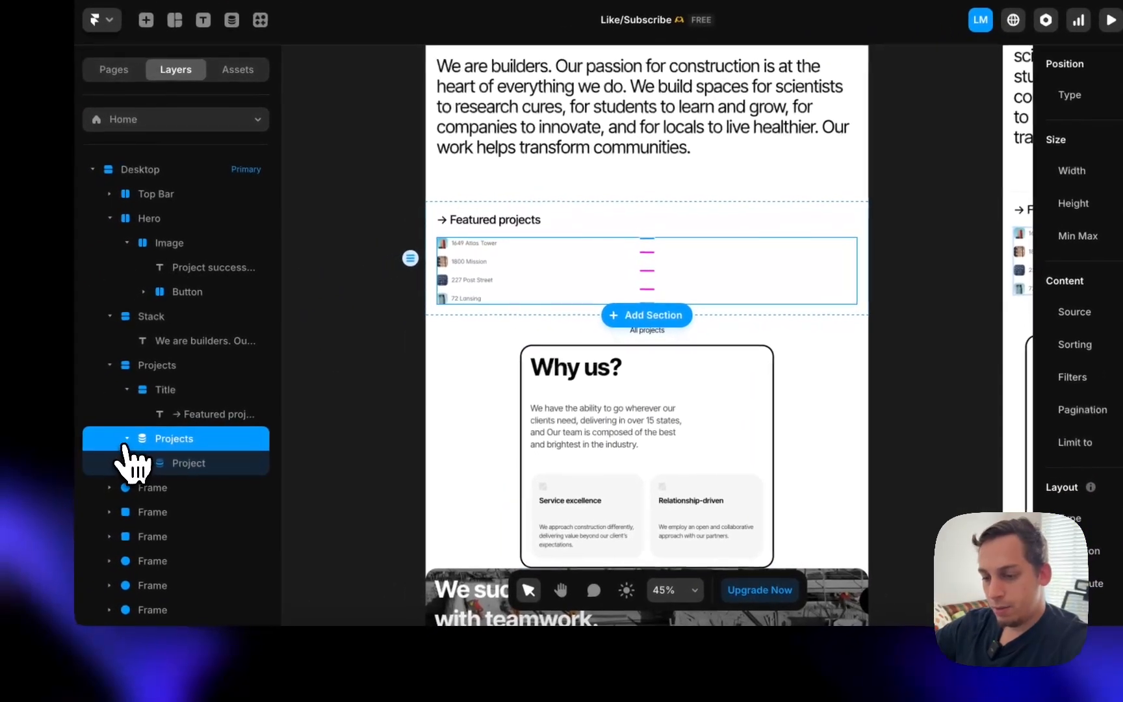
click(55, 491)
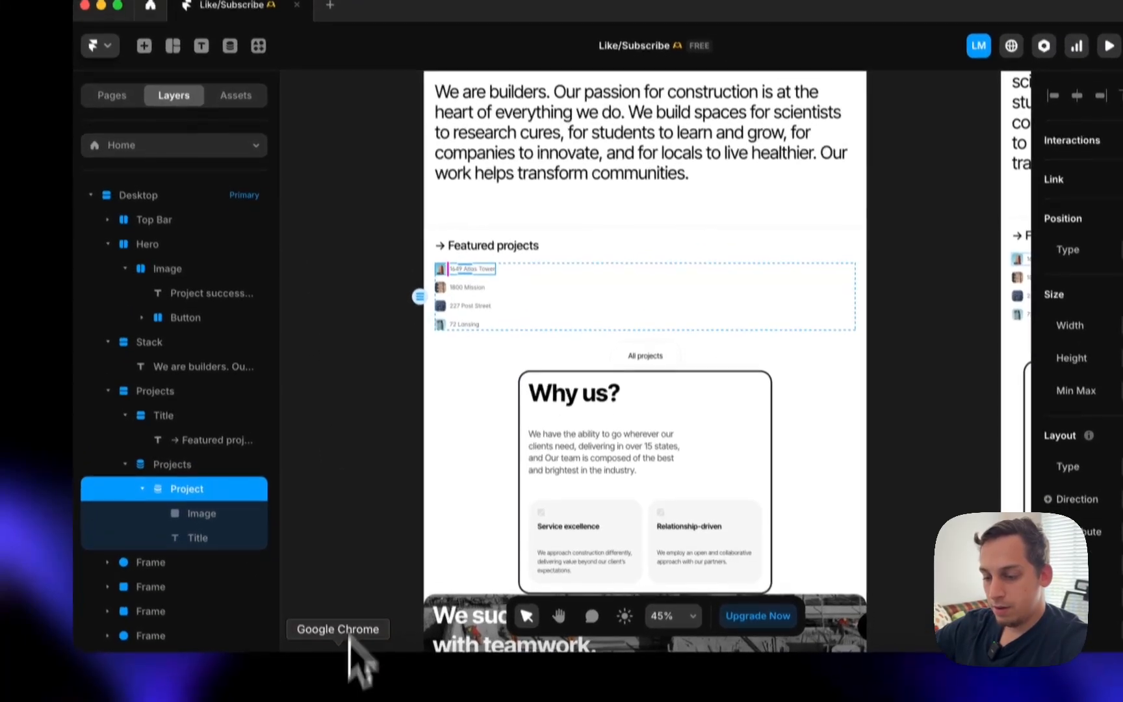
- Screenshot the Los Angeles B192 Space Tower card from the live Fortress site in Chrome
click(353, 666)
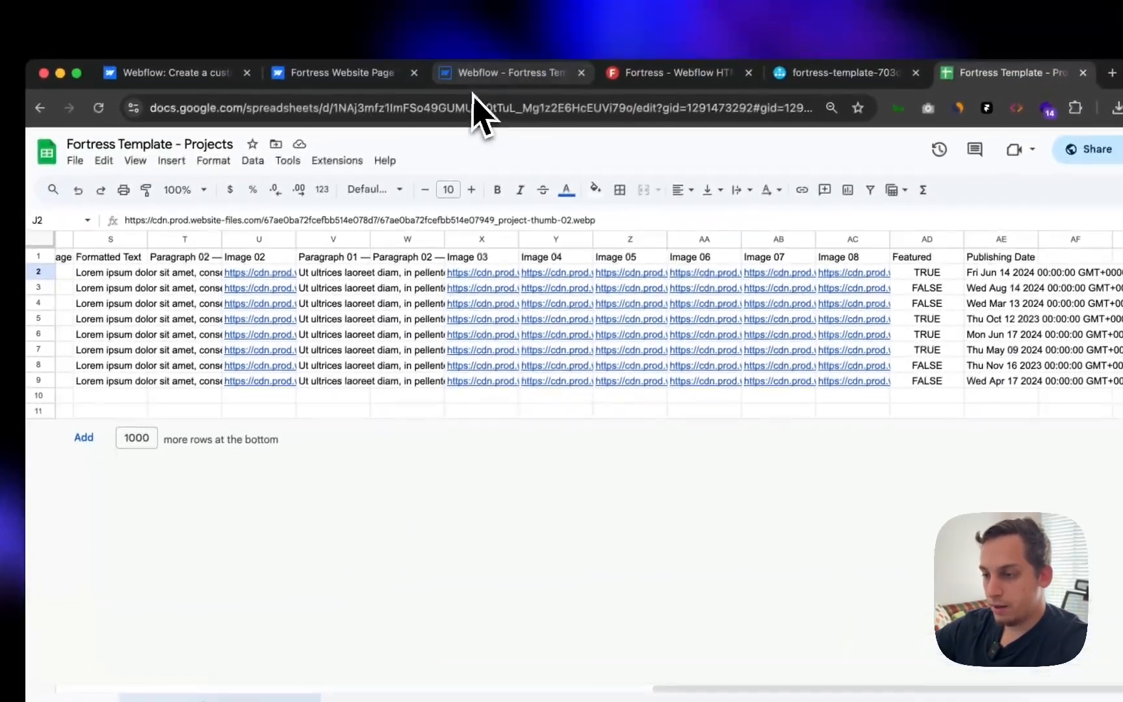
click(503, 72)
click(676, 72)
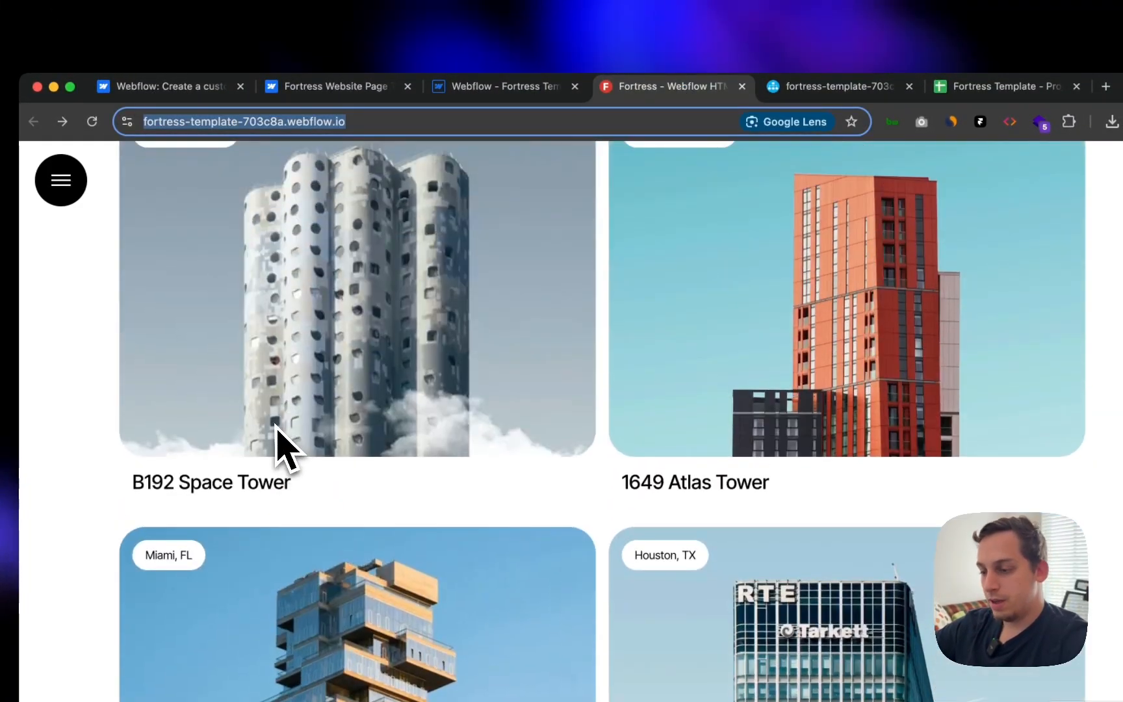
scroll(277, 429, up, 3)
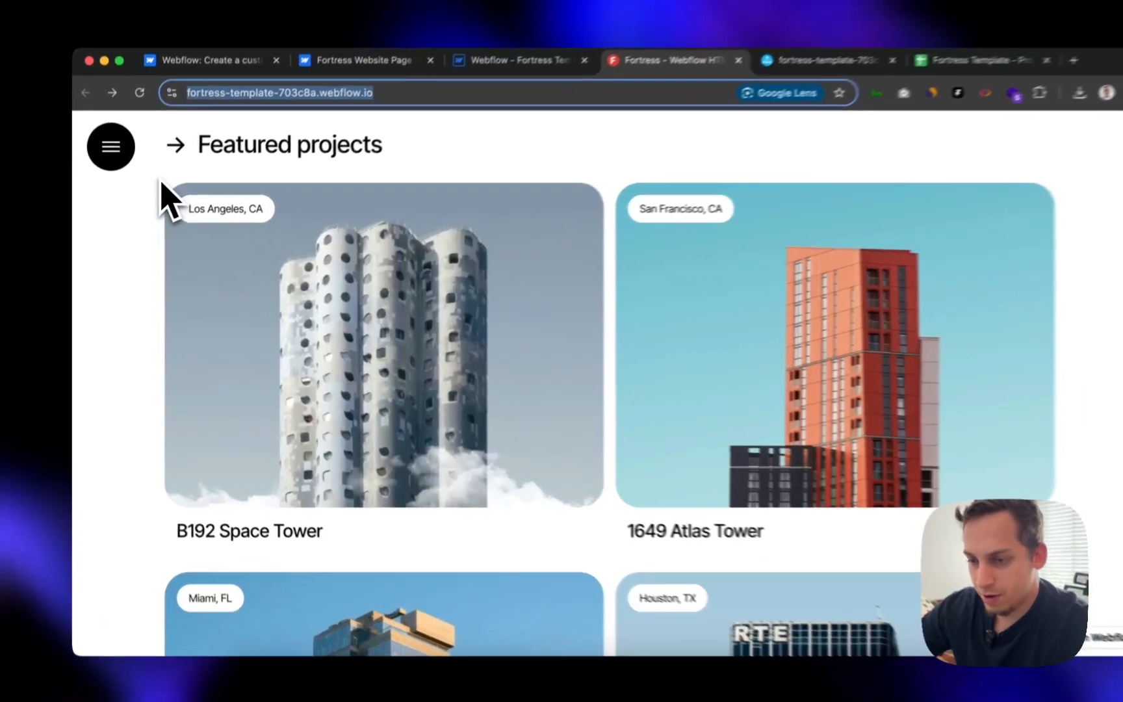
key(super+shift+4)
drag(161, 182, 610, 540)
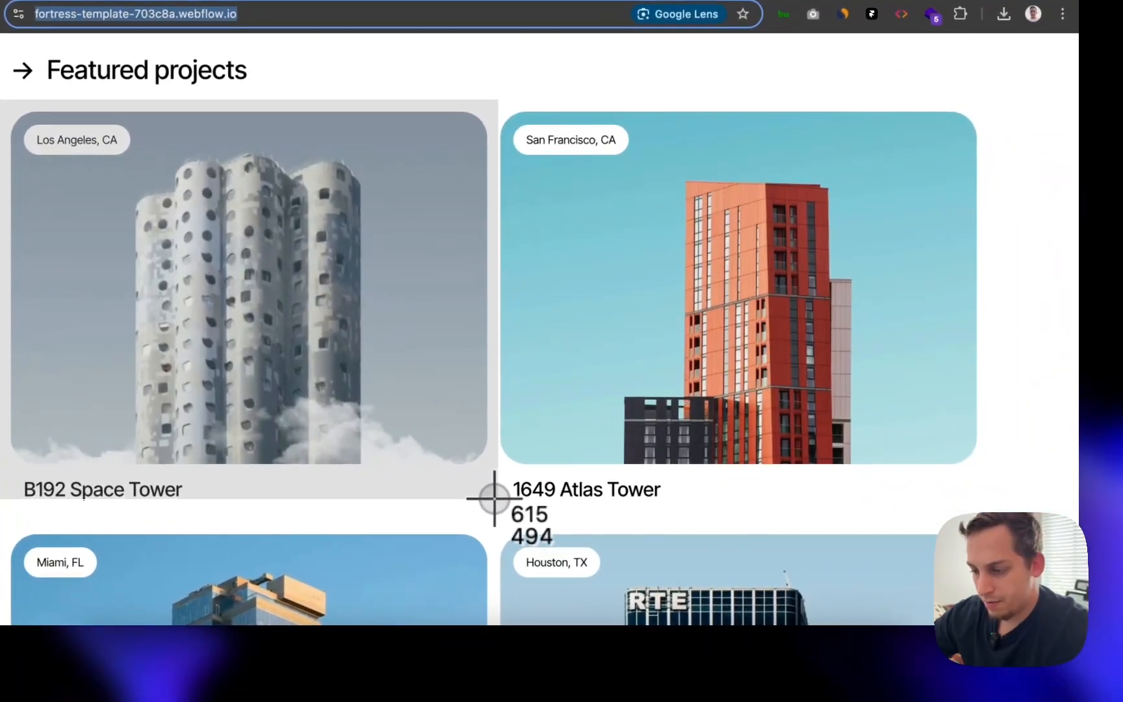
drag(494, 497, 496, 500)
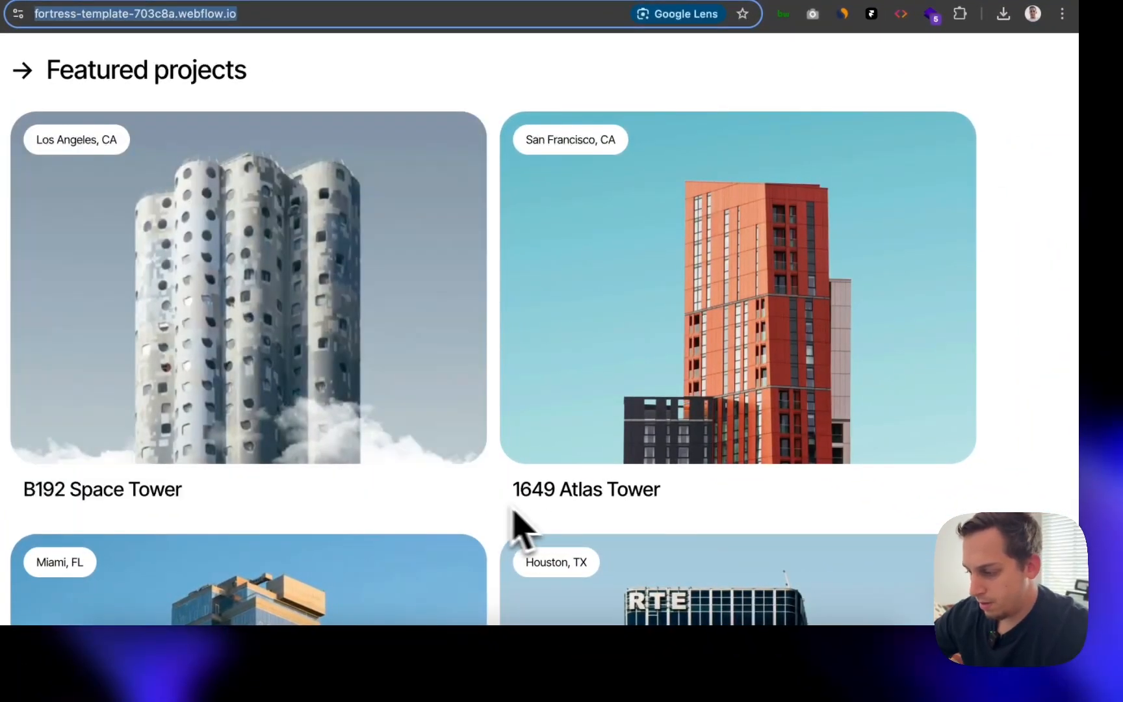
- Place the project card screenshot beside the page, sized to about 549×444
click(498, 651)
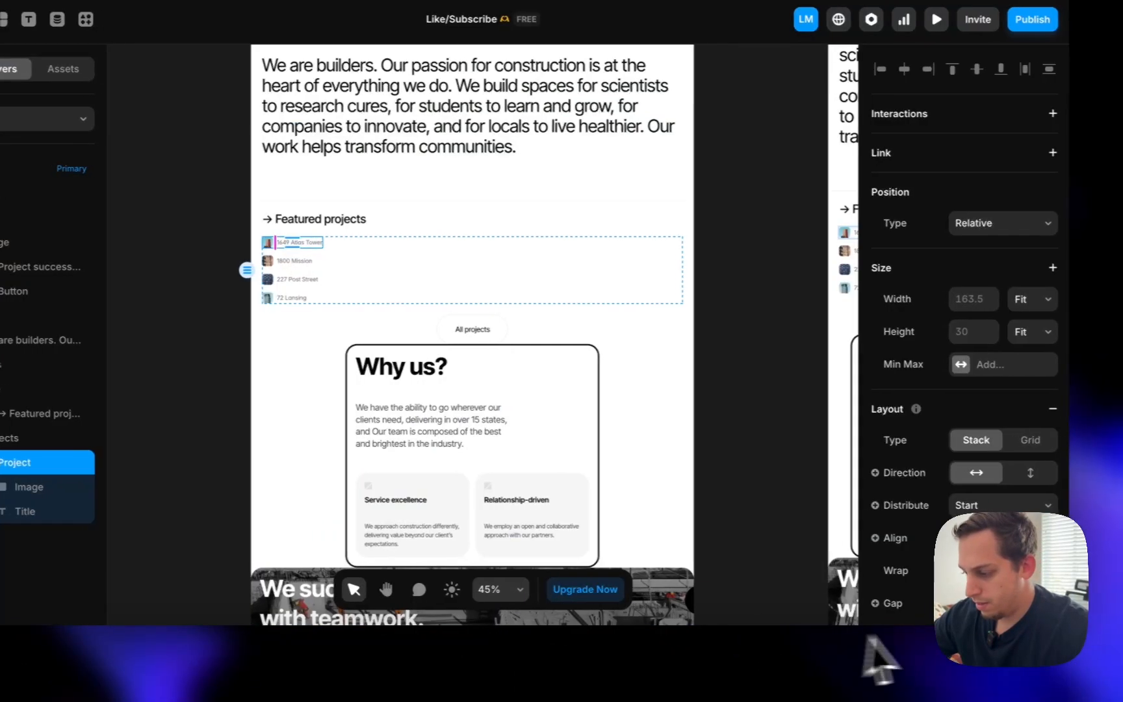
drag(1024, 608, 156, 300)
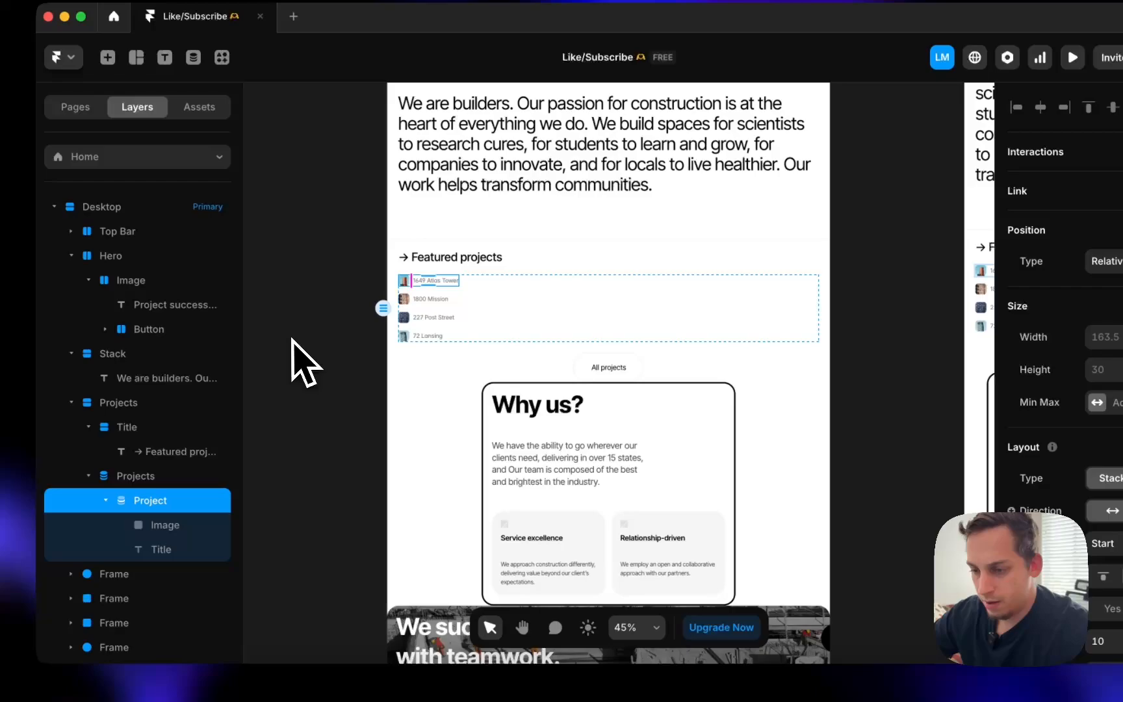
scroll(291, 338, left, 2)
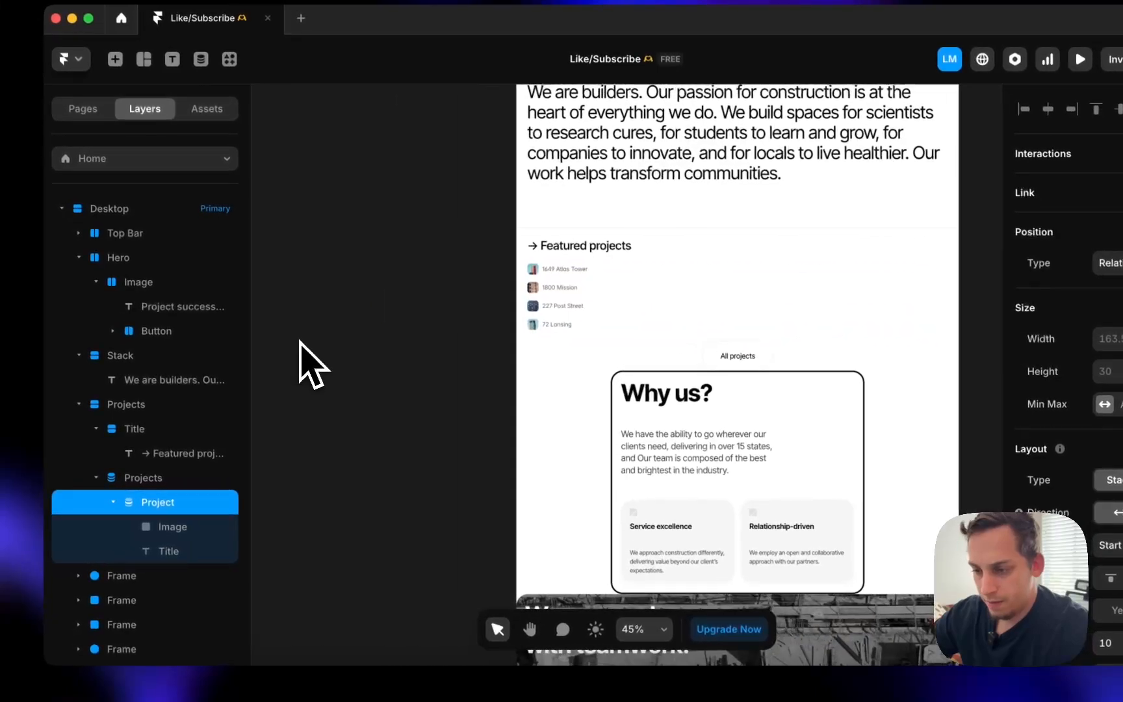
drag(452, 322, 371, 333)
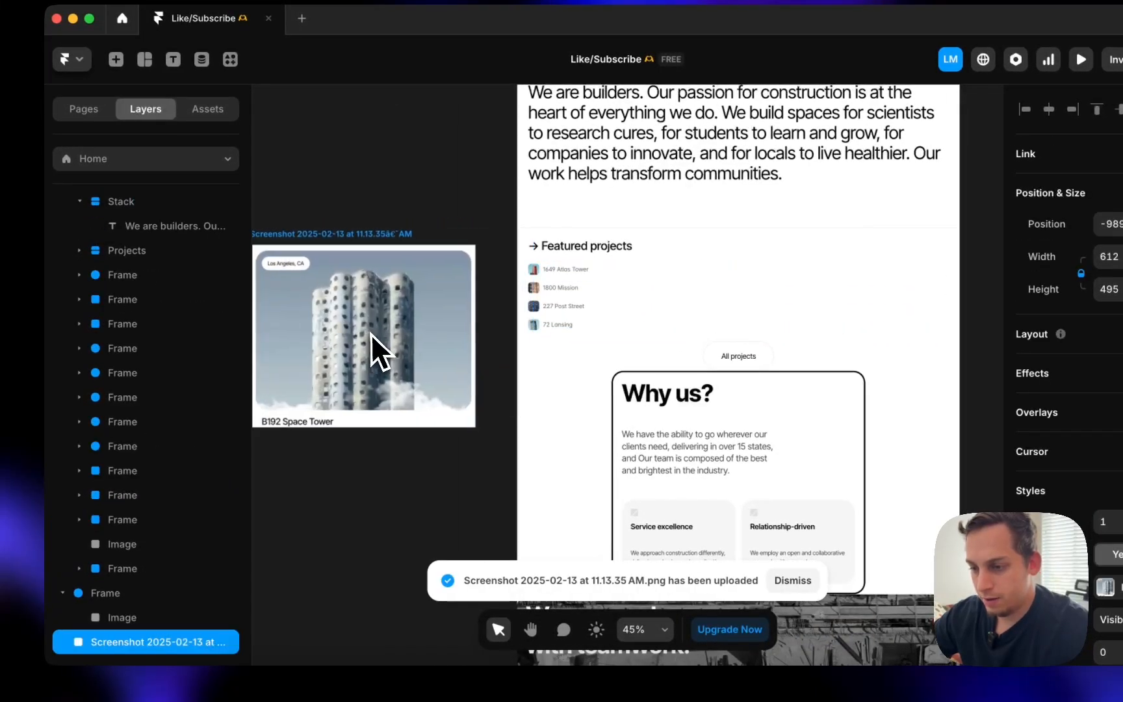
scroll(334, 301, left, 2)
drag(301, 237, 325, 254)
- Stack each project's image above its title and lay the Projects list out as a grid
click(614, 265)
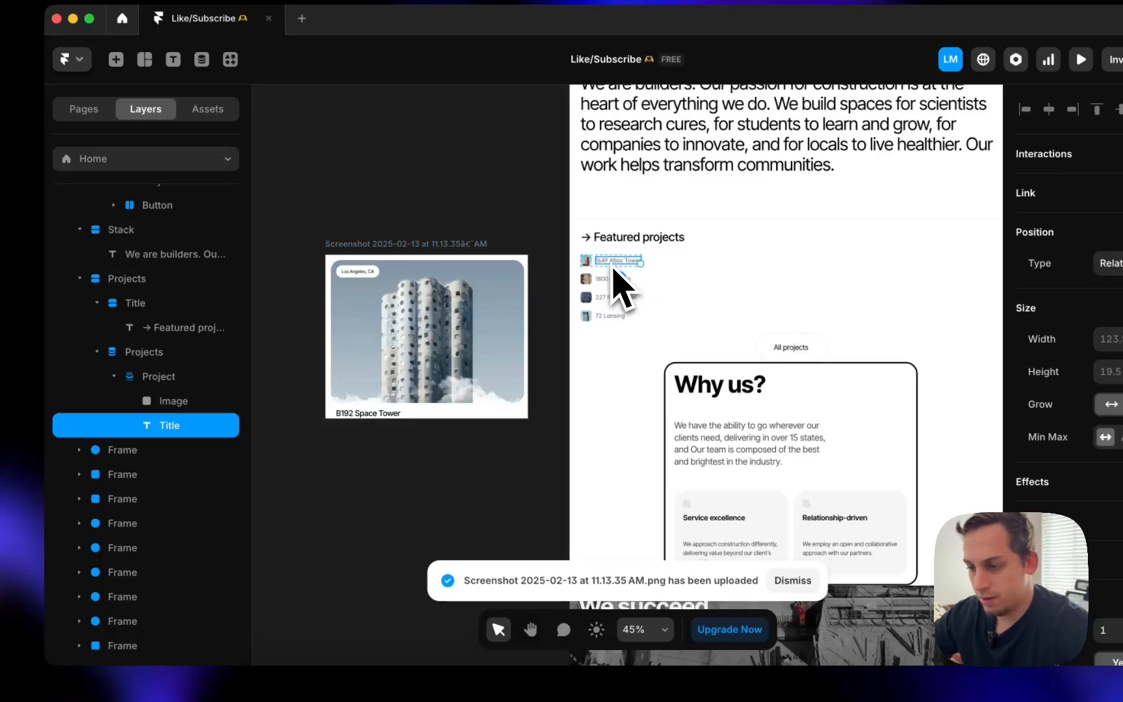
key(Escape)
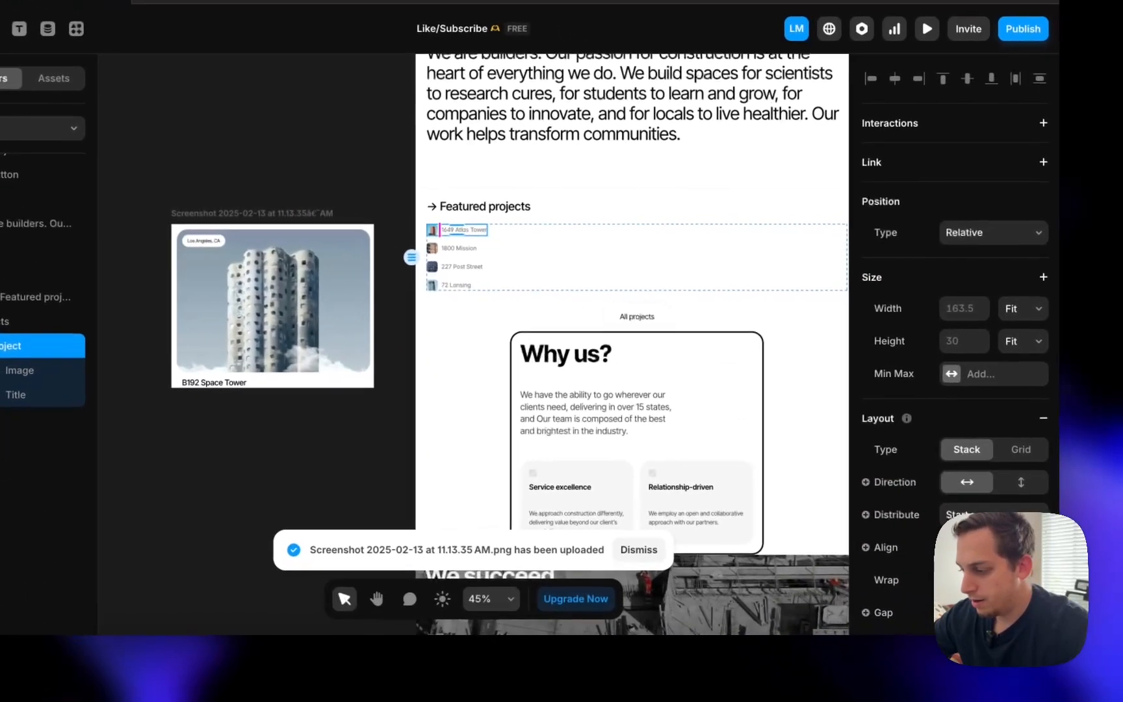
click(1017, 479)
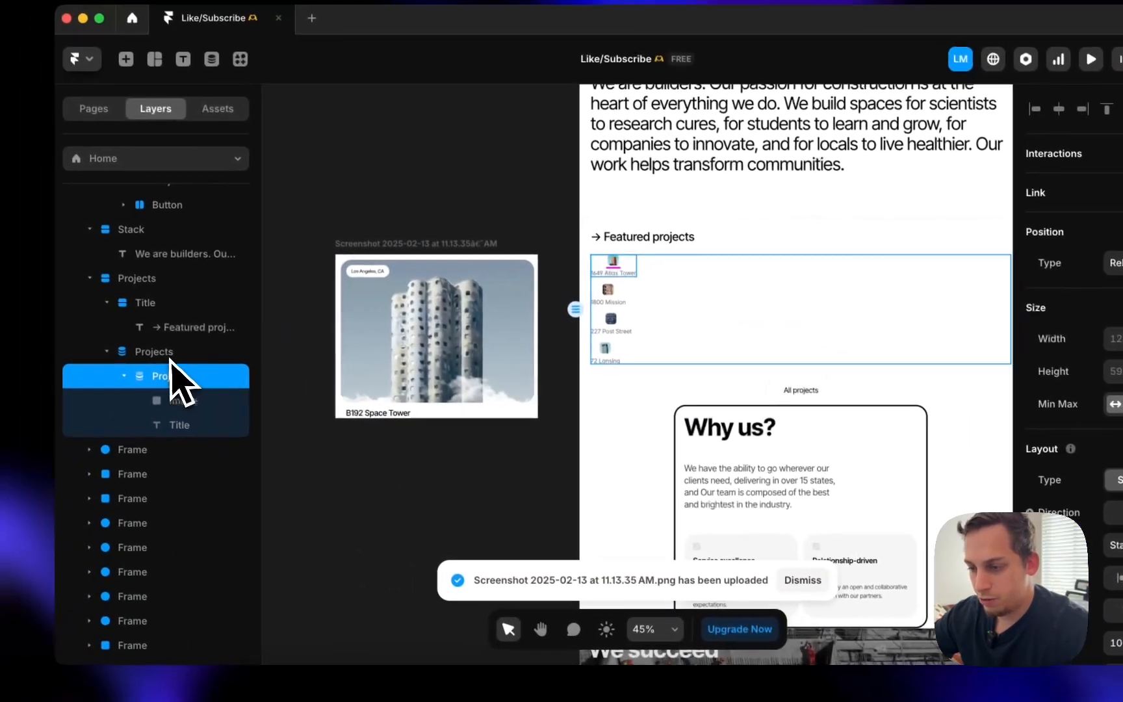
click(172, 357)
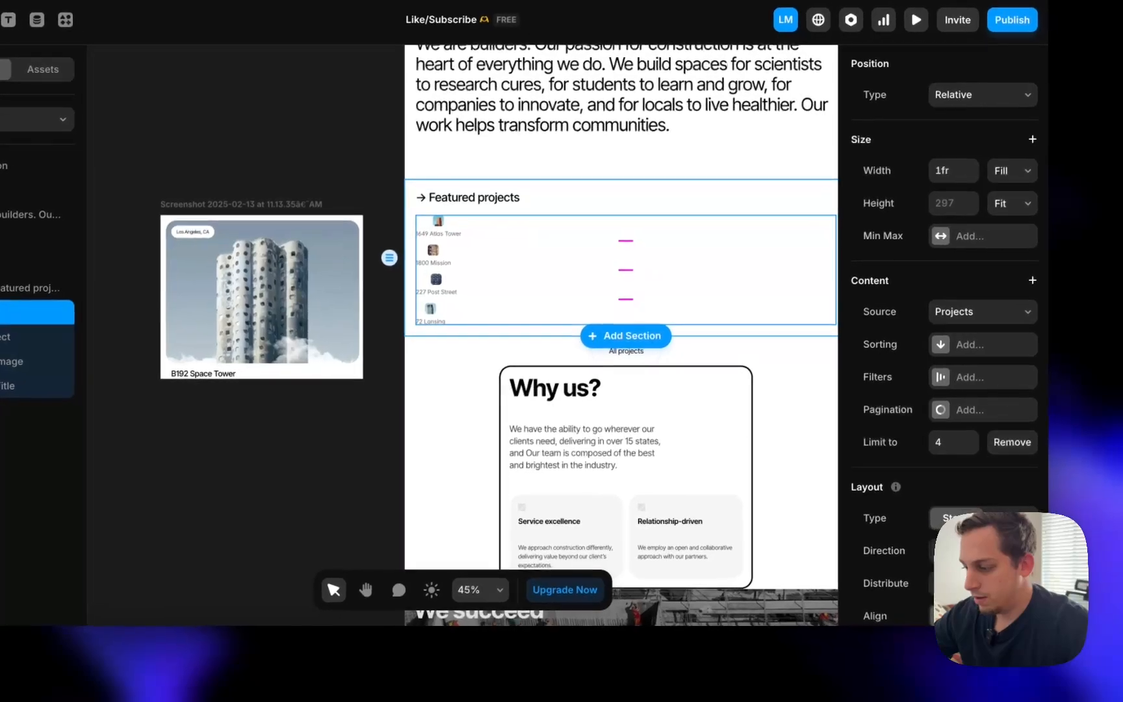
click(954, 550)
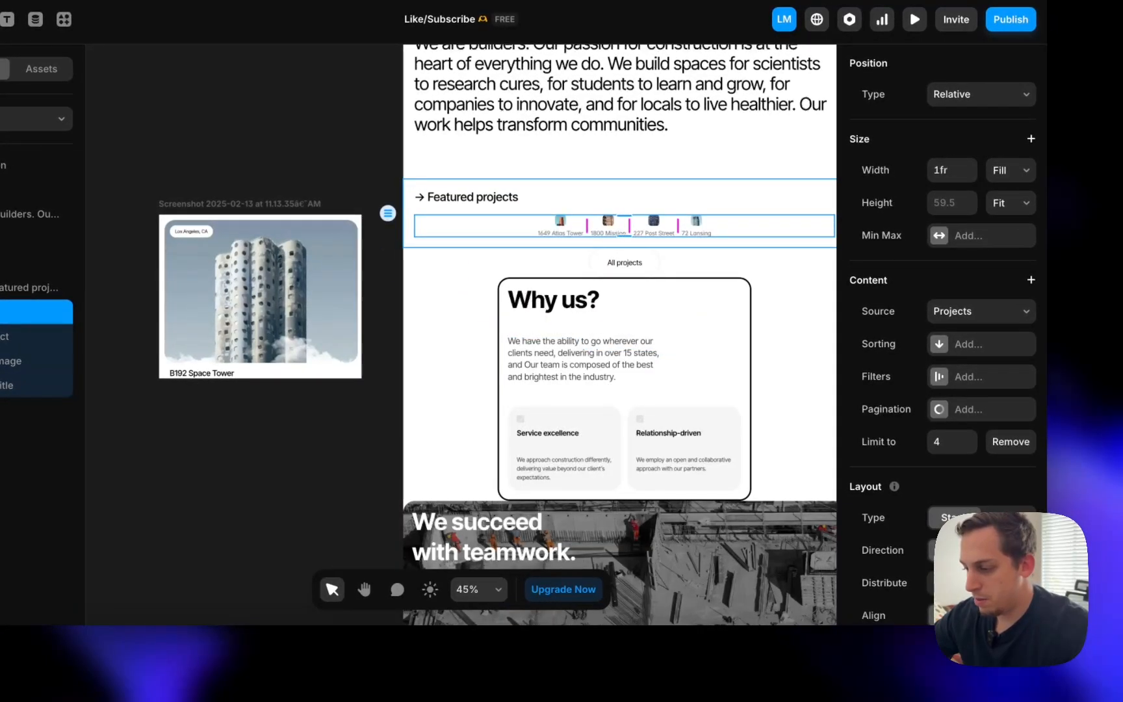
click(1008, 517)
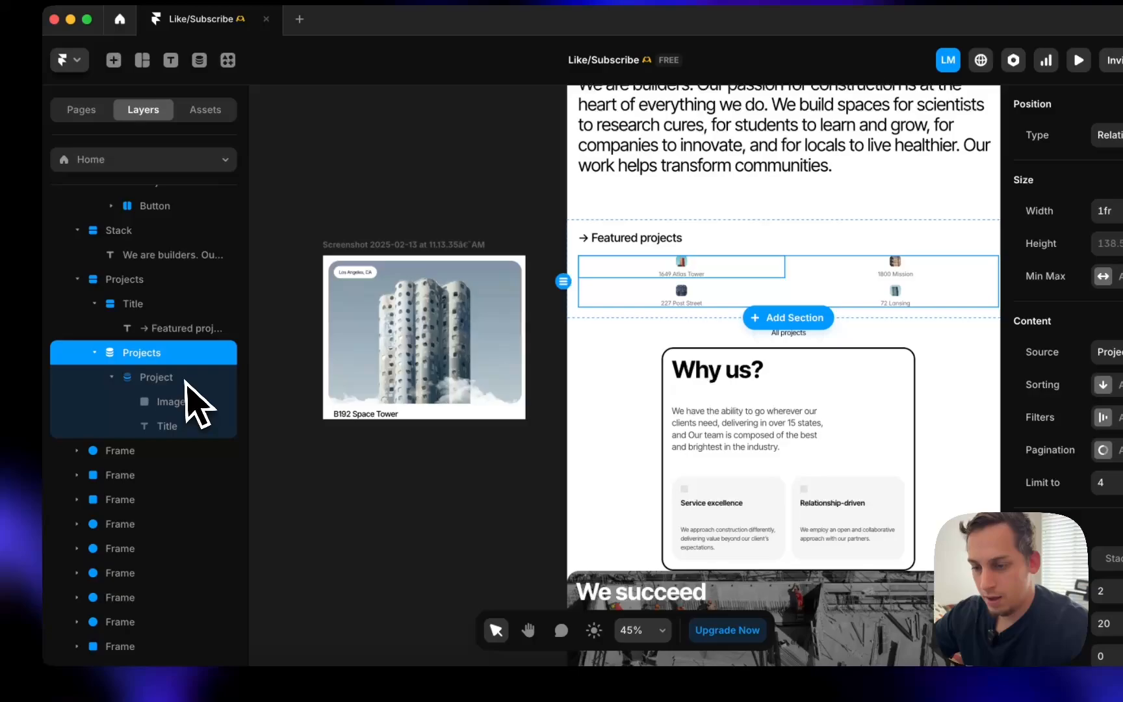
- Make the project image fill its column width and set its height to 400
click(13, 360)
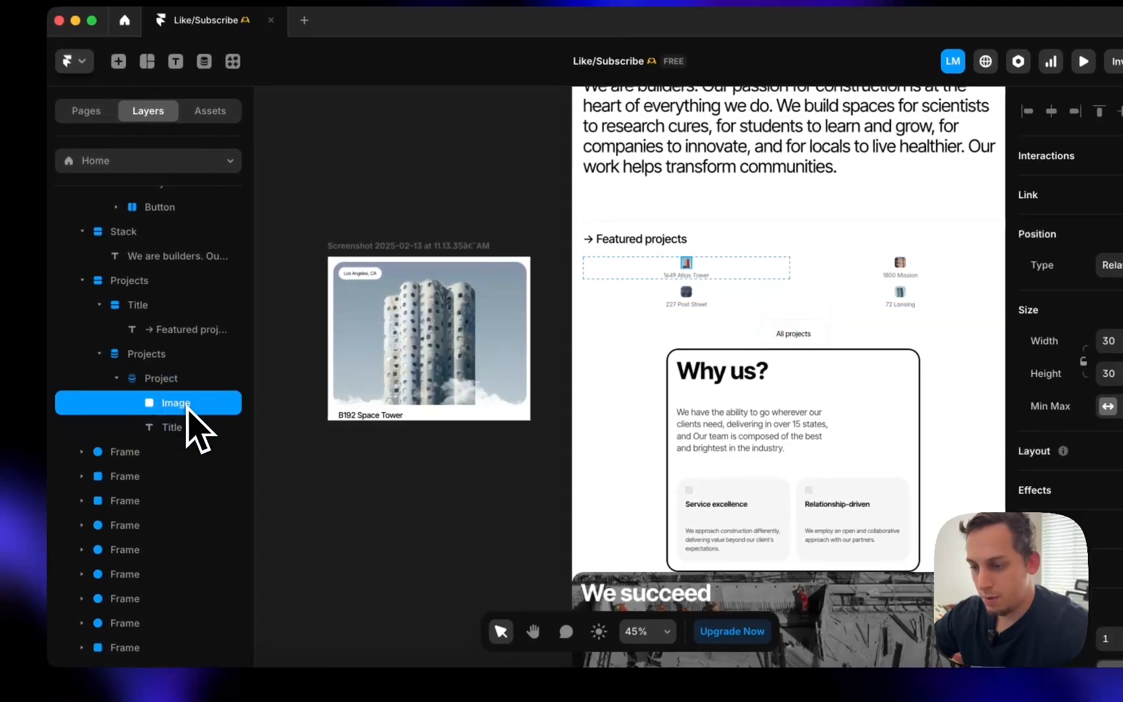
click(1064, 336)
click(1071, 371)
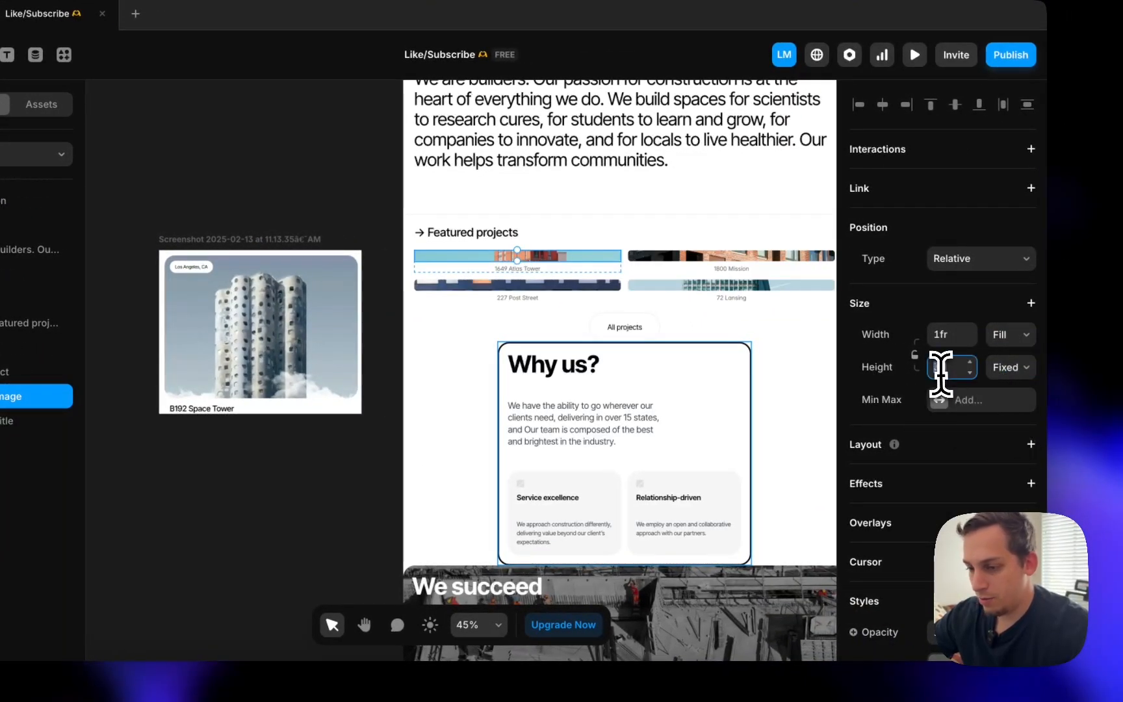
text(220)
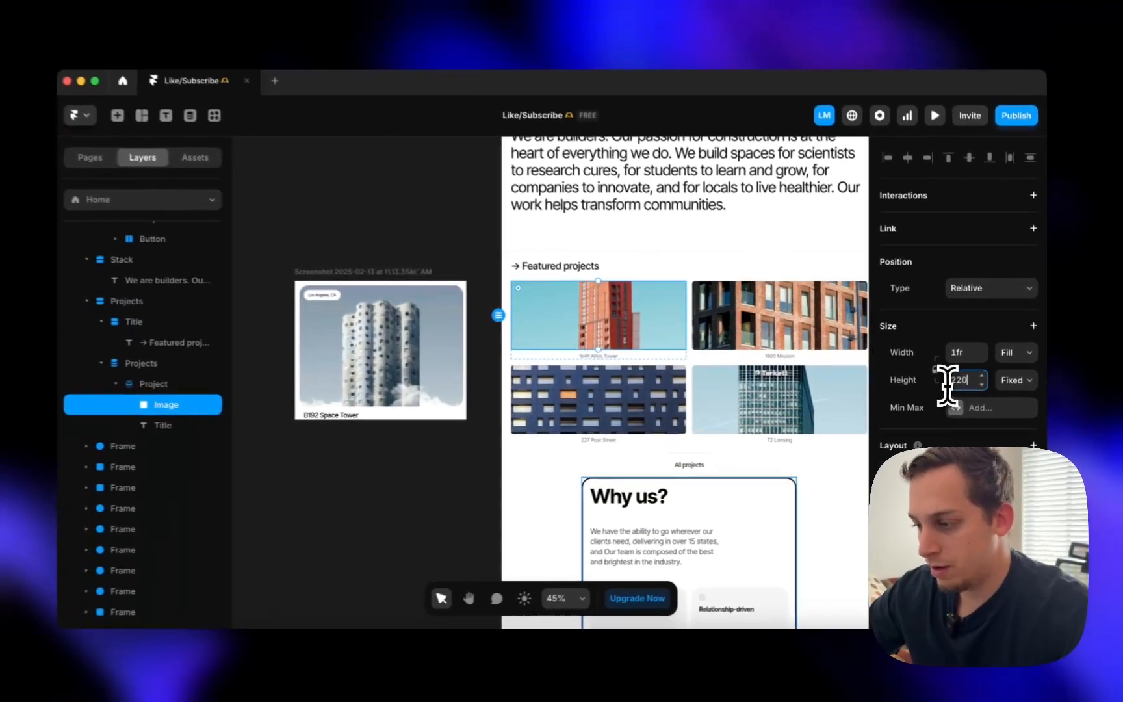
key(shift+Up)
key(shift+Up)
key(shift+Up)
key(shift+Up)
key(shift+Up)
key(shift+Up)
key(shift+Up)
key(shift+Up)
key(shift+Up)
key(shift+Up)
key(shift+Up)
key(shift+Up)
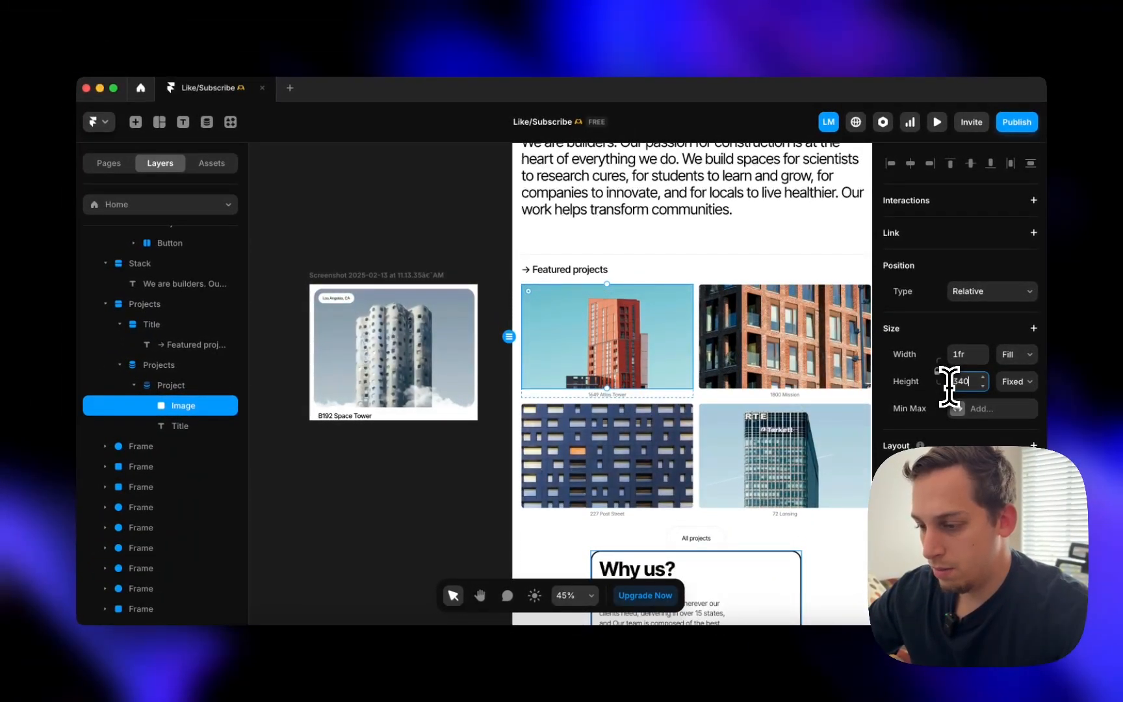
key(shift+Up)
key(shift+Up)
key(shift+Up)
key(shift+Up)
key(shift+Up)
key(shift+Up)
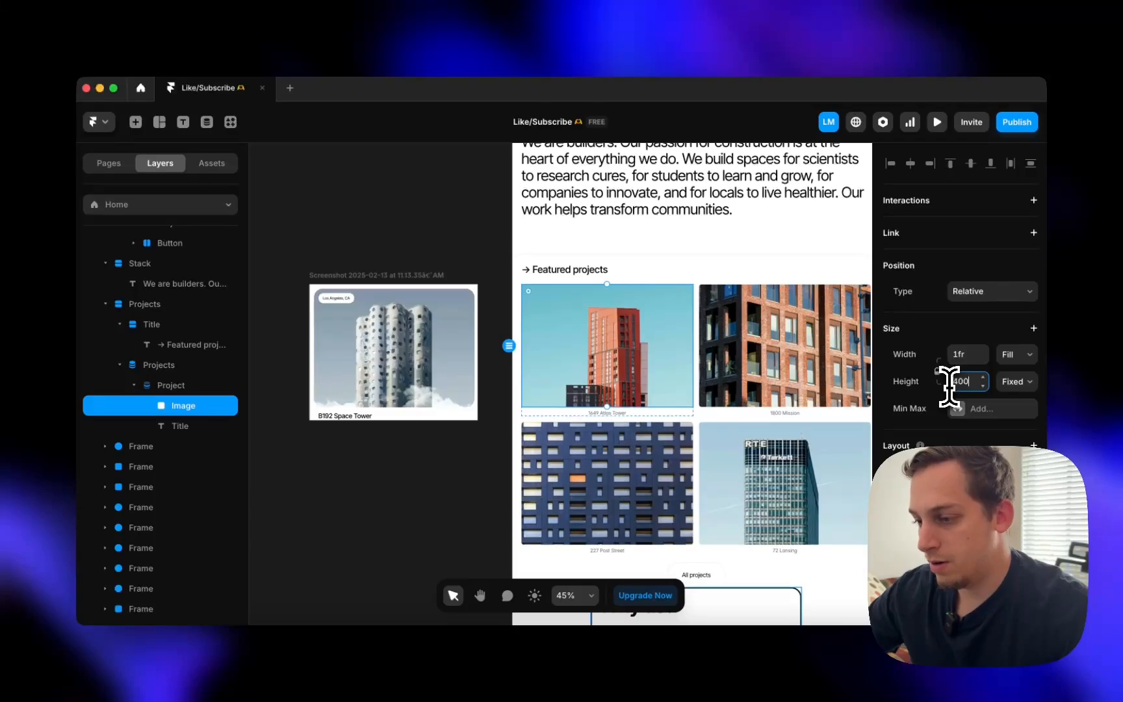
- Round the project image corners to a radius of 20
scroll(948, 422, down, 5)
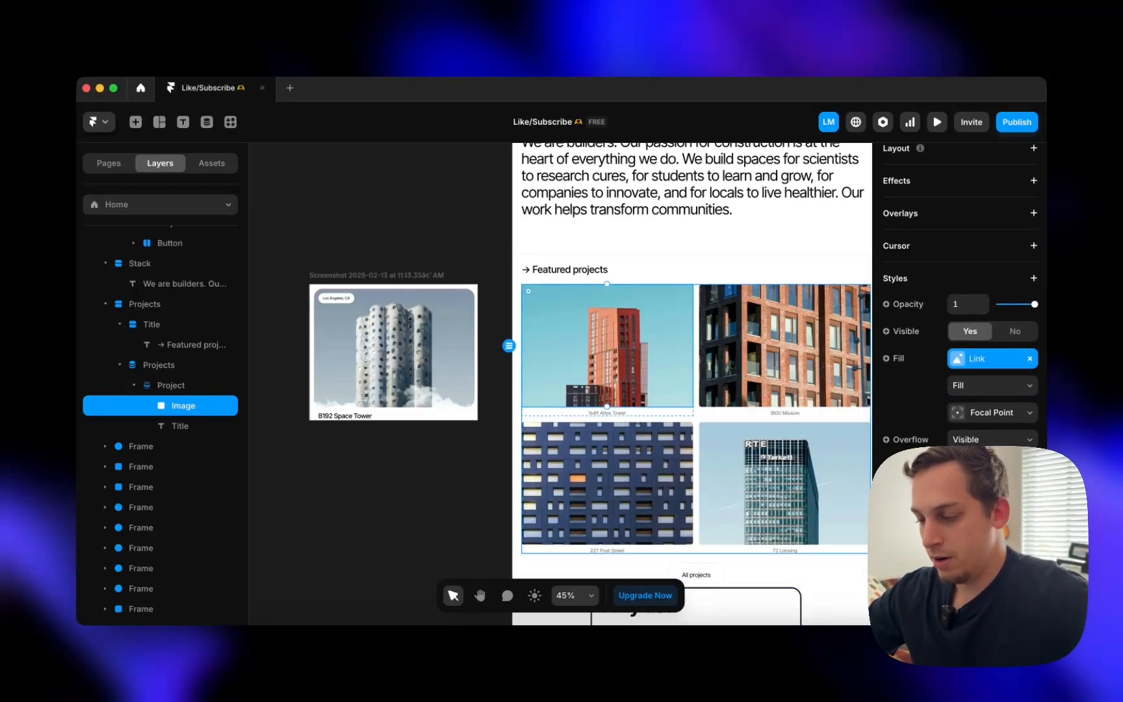
click(966, 469)
text(18)
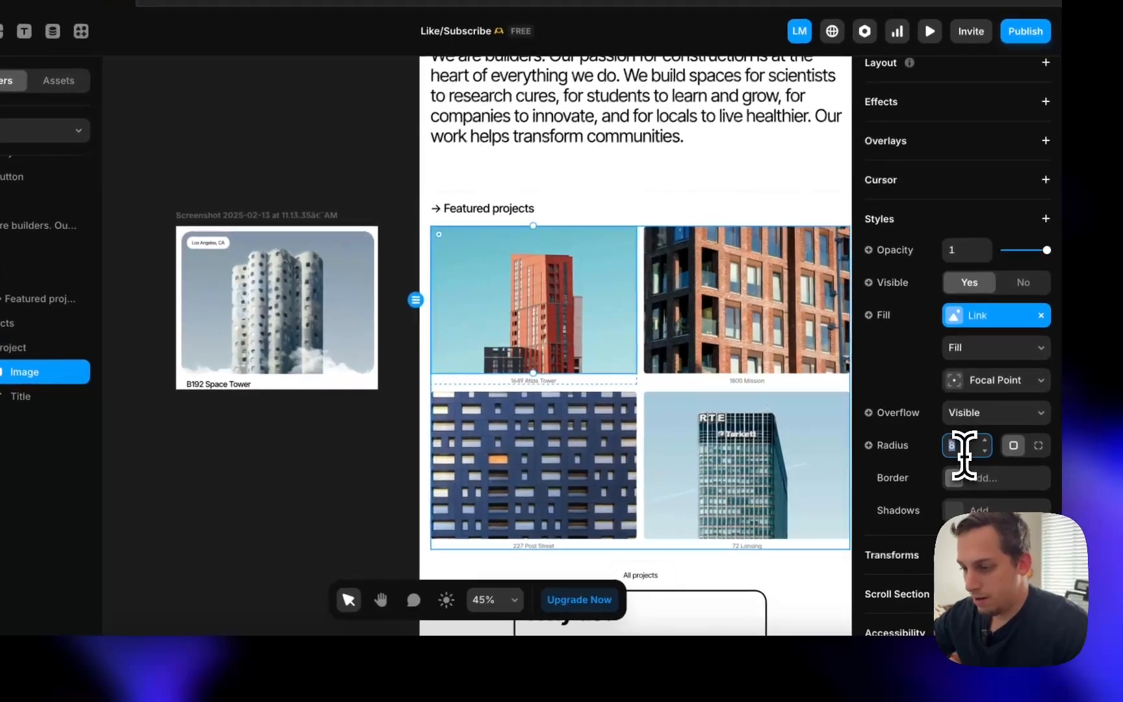
key(shift+Up)
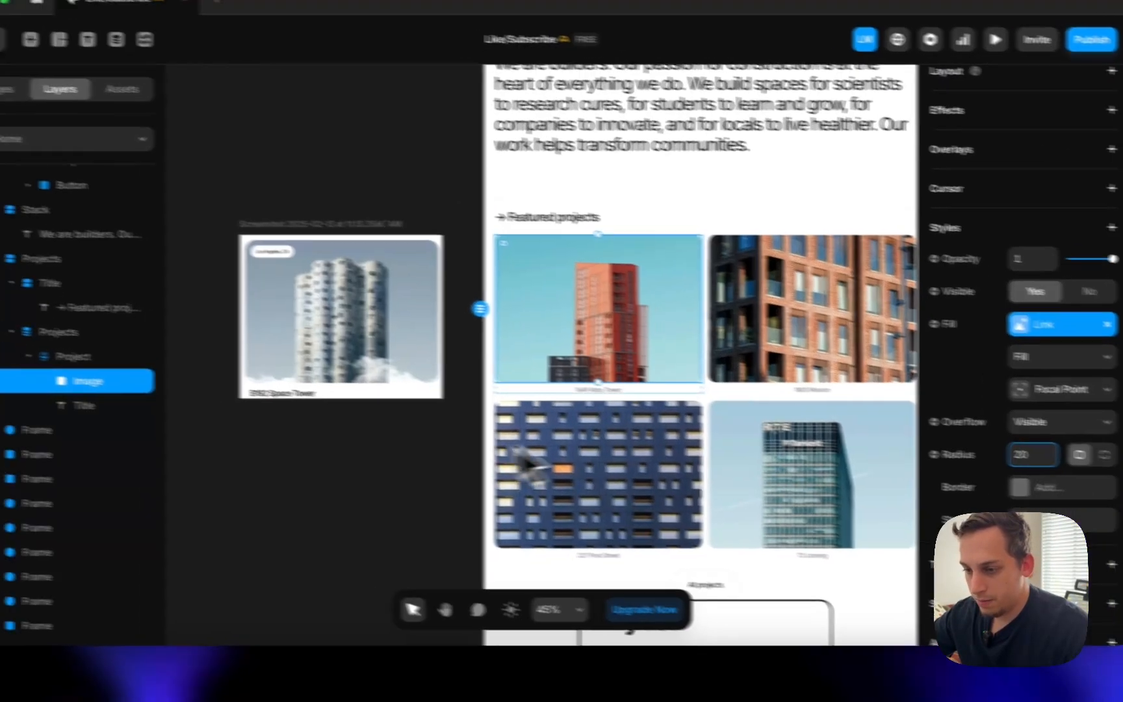
- Preview the two-column grid, then select the project card's title caption
click(318, 460)
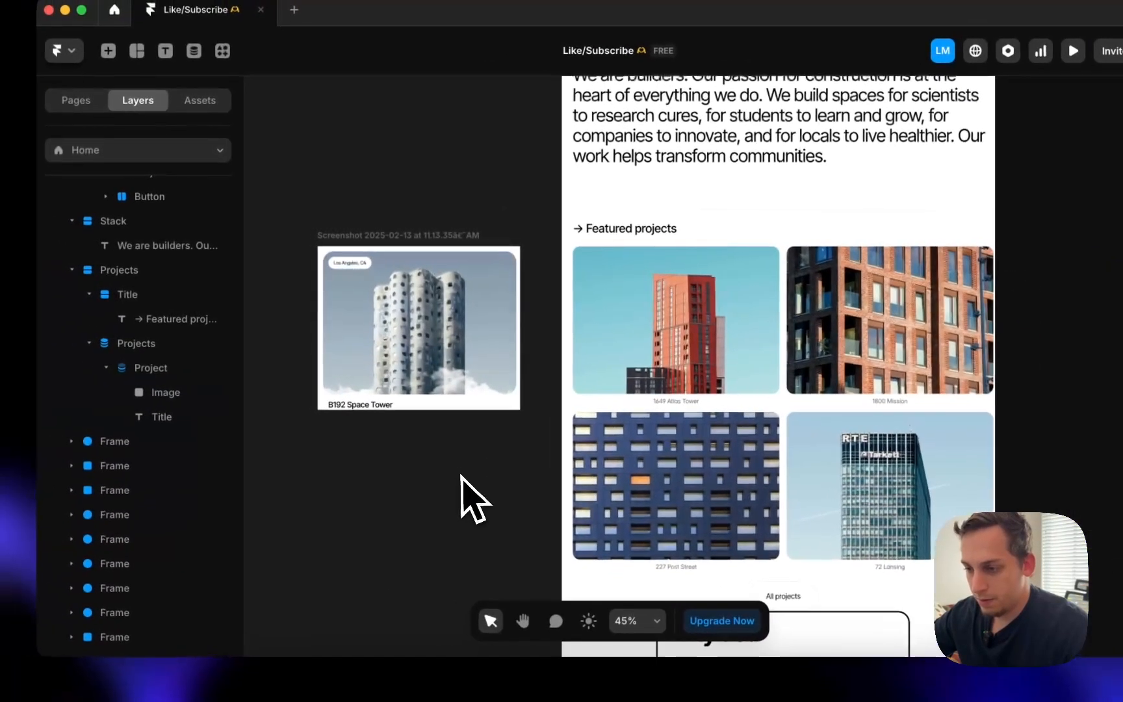
click(497, 300)
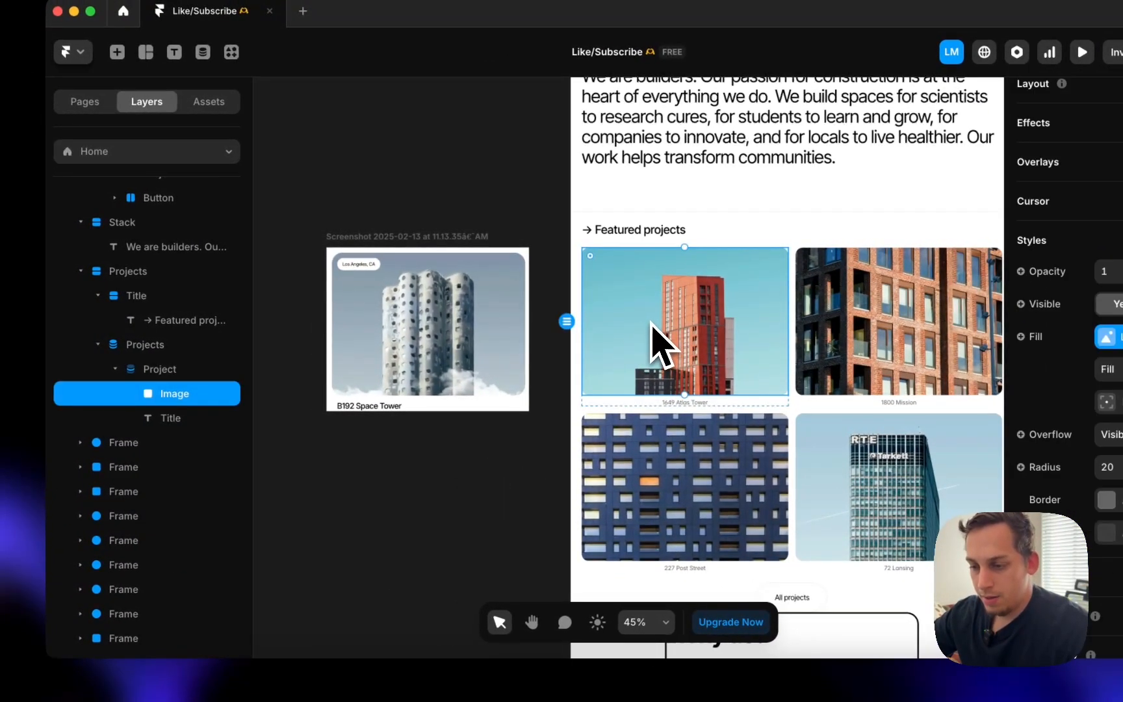
click(629, 406)
click(218, 419)
- Unlink the caption from the Title field and inspect its text colour
scroll(1118, 465, down, 5)
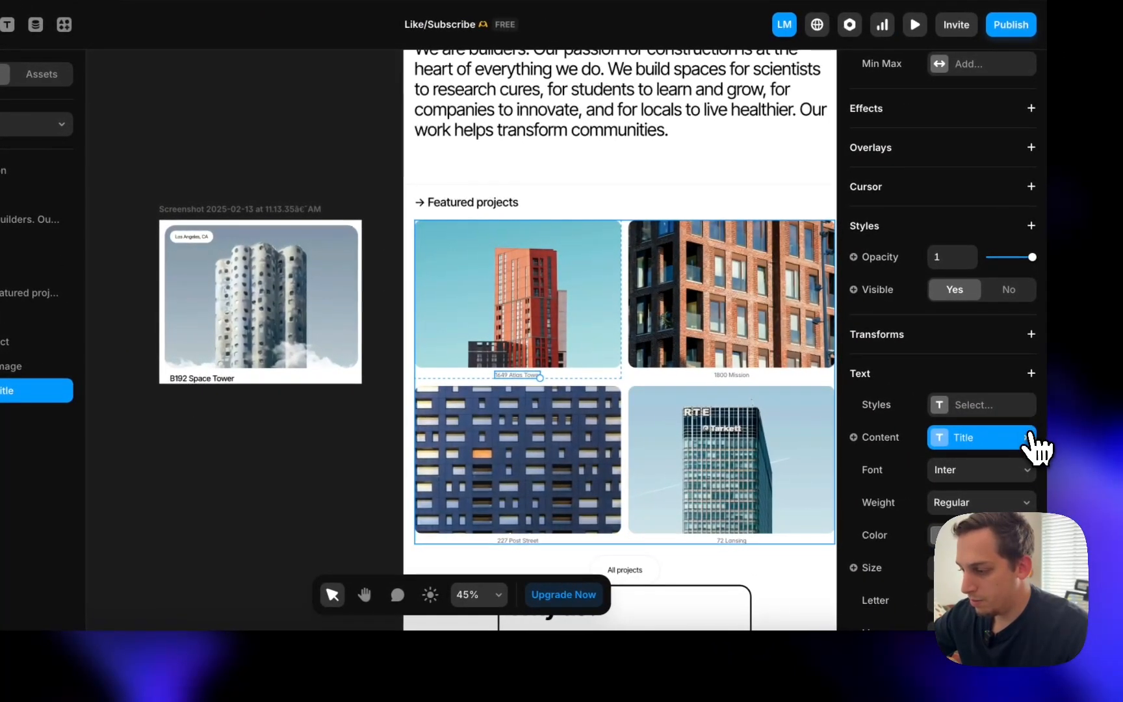
click(1027, 435)
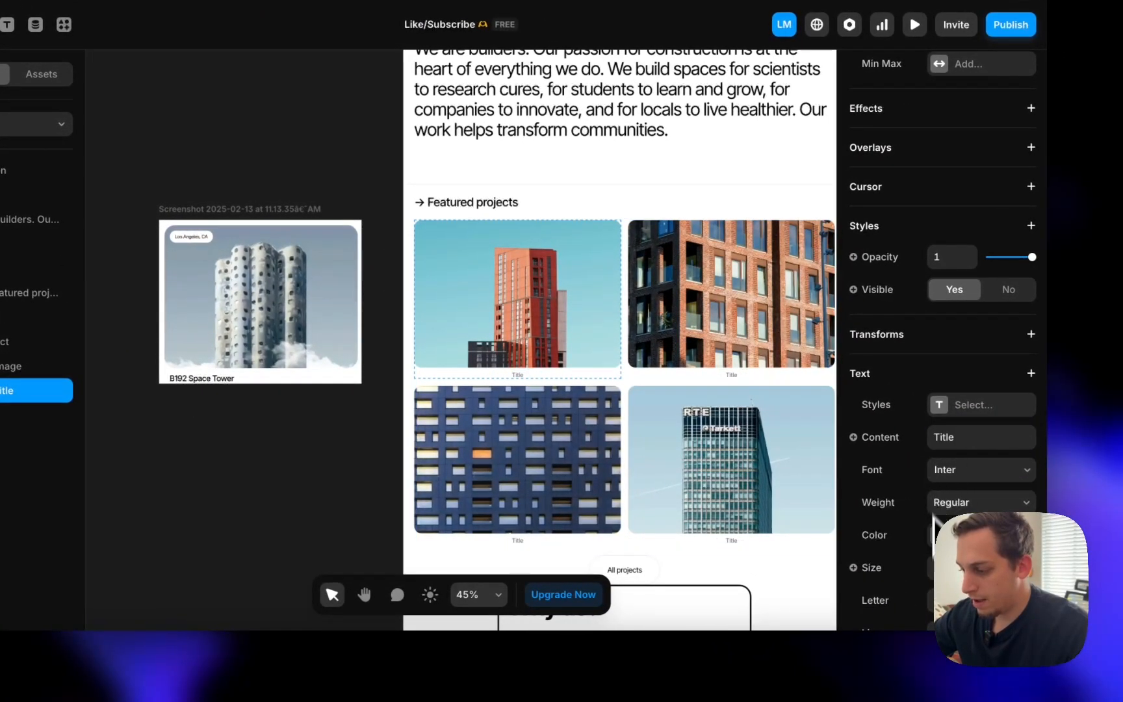
click(936, 535)
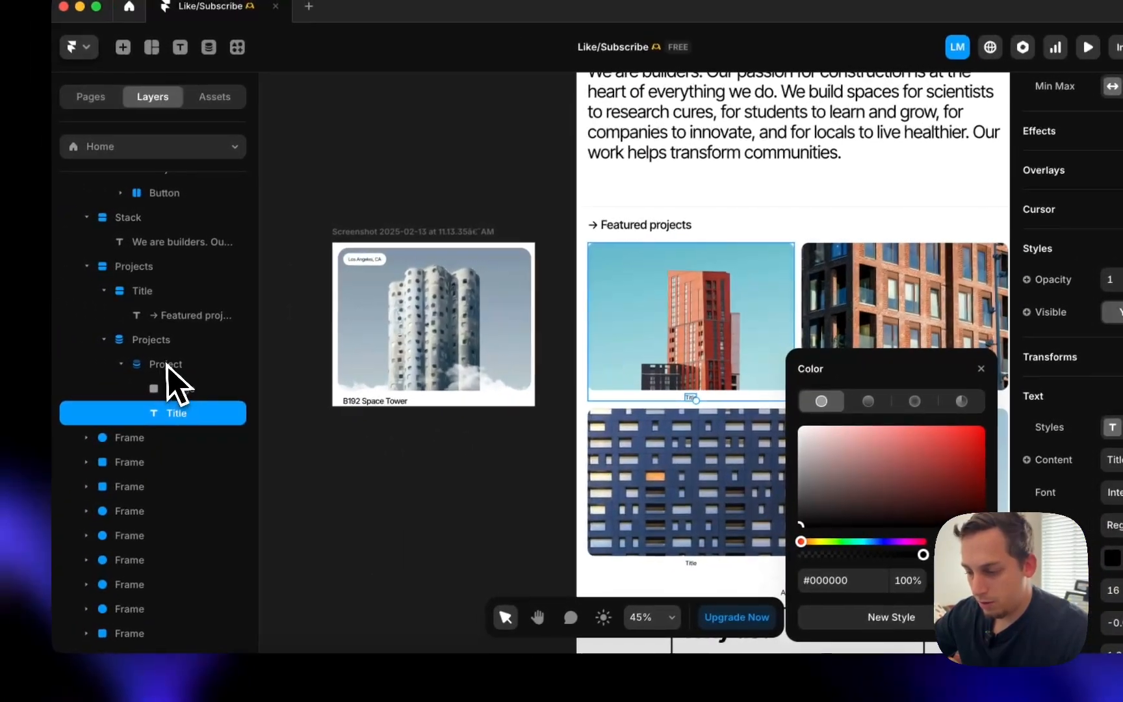
click(10, 337)
scroll(995, 423, down, 5)
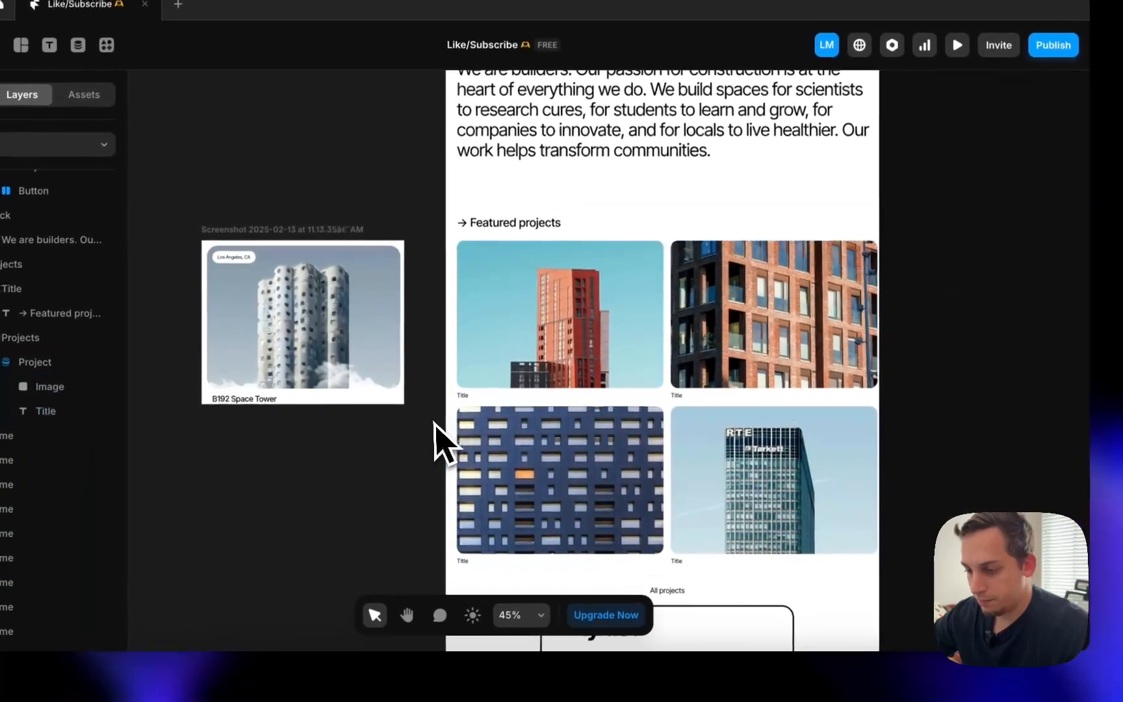
- Bind the first card's caption to the CMS Title field, showing names like 1649 Atlas Tower
click(421, 370)
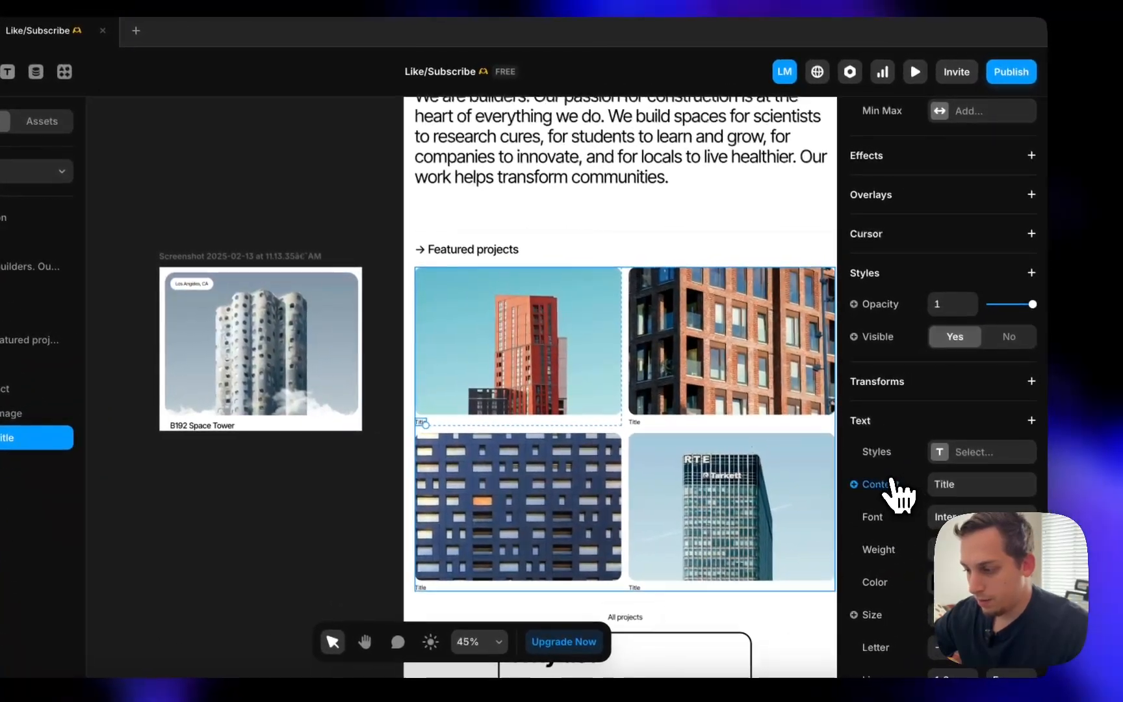
click(924, 465)
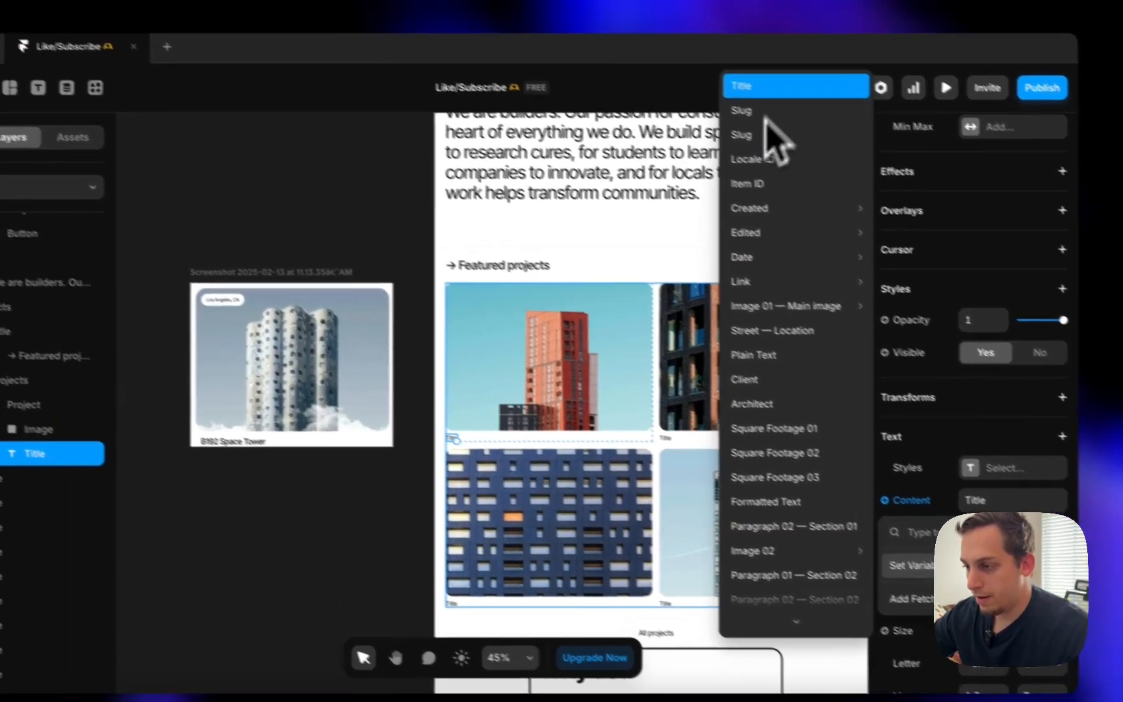
click(715, 70)
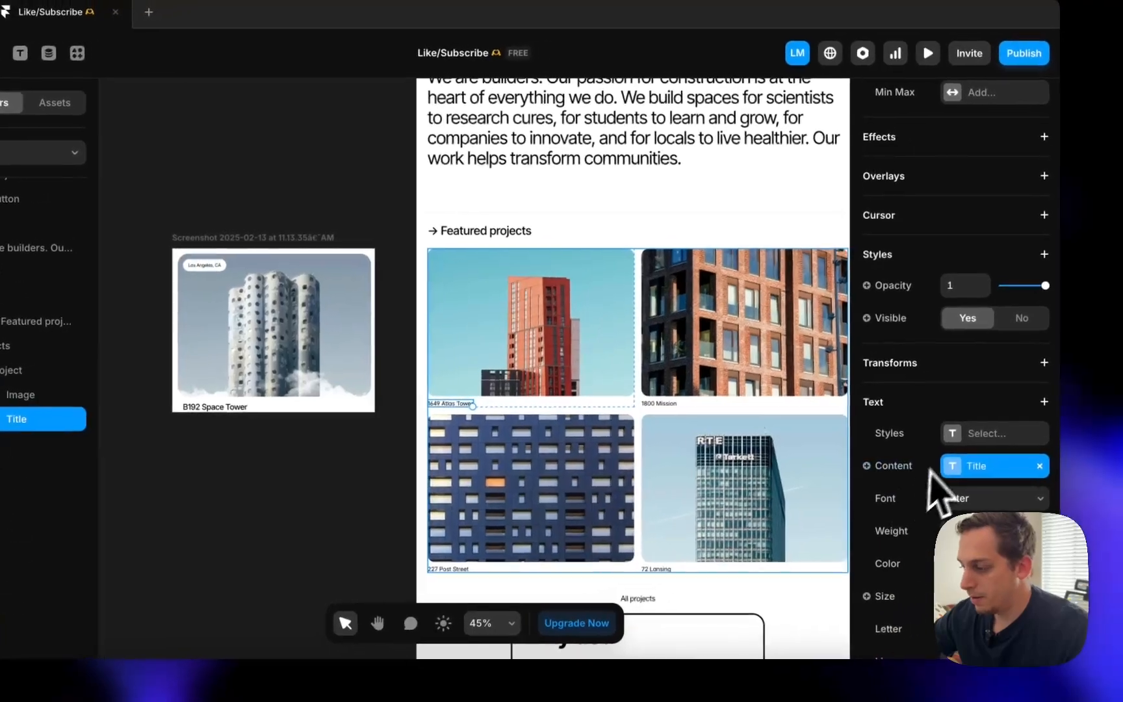
scroll(988, 437, down, 4)
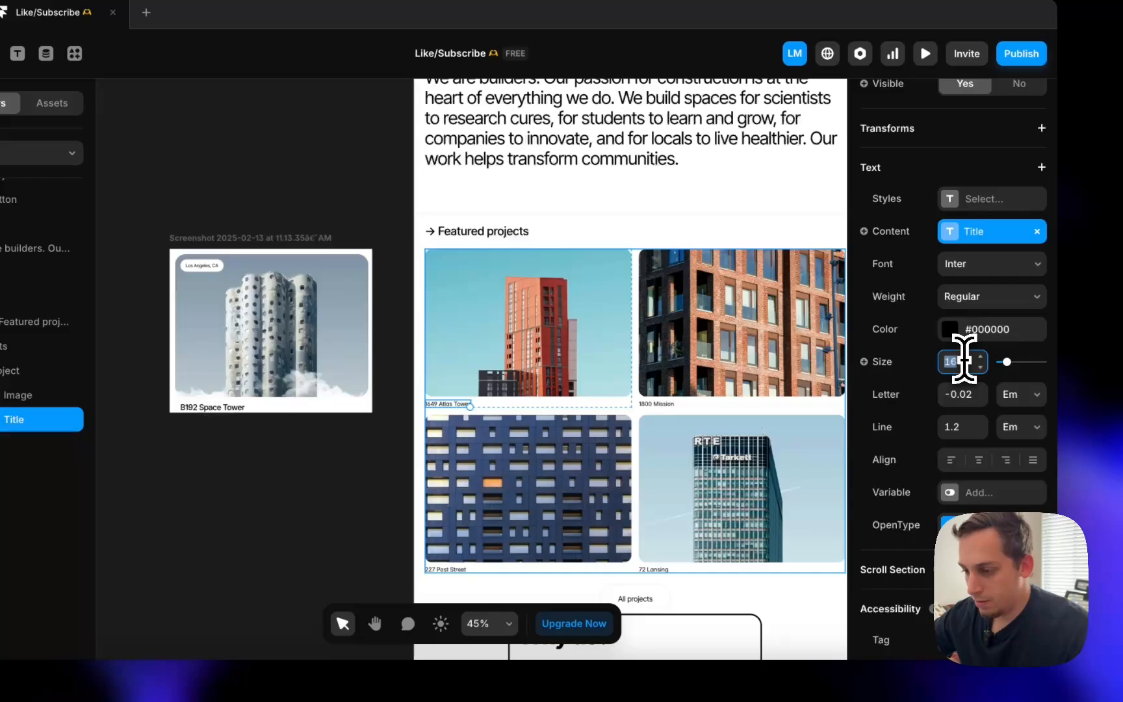
- Set the caption text size to 26 and give the project image a stack layout
text(26)
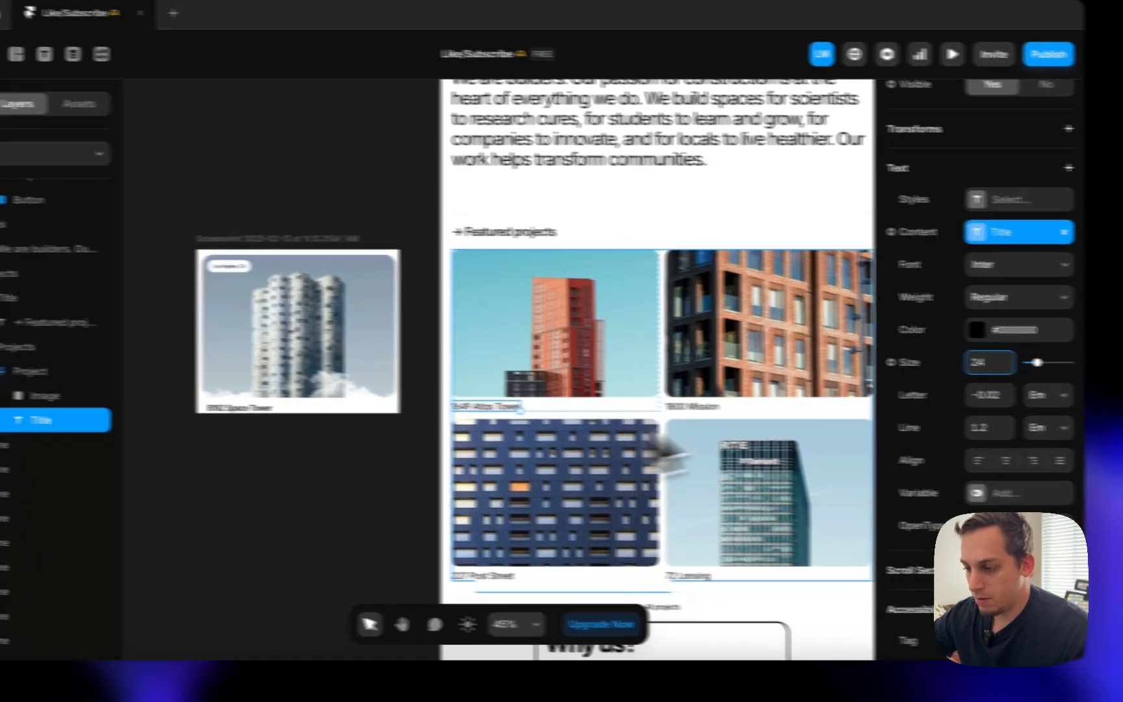
click(364, 470)
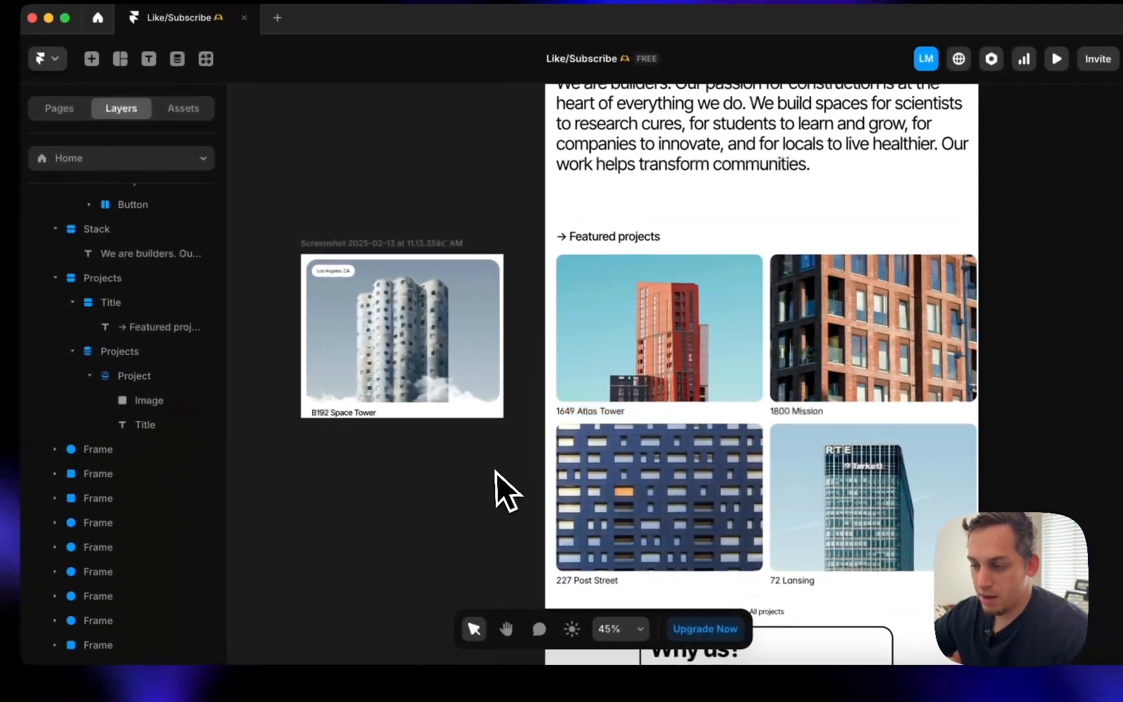
click(569, 384)
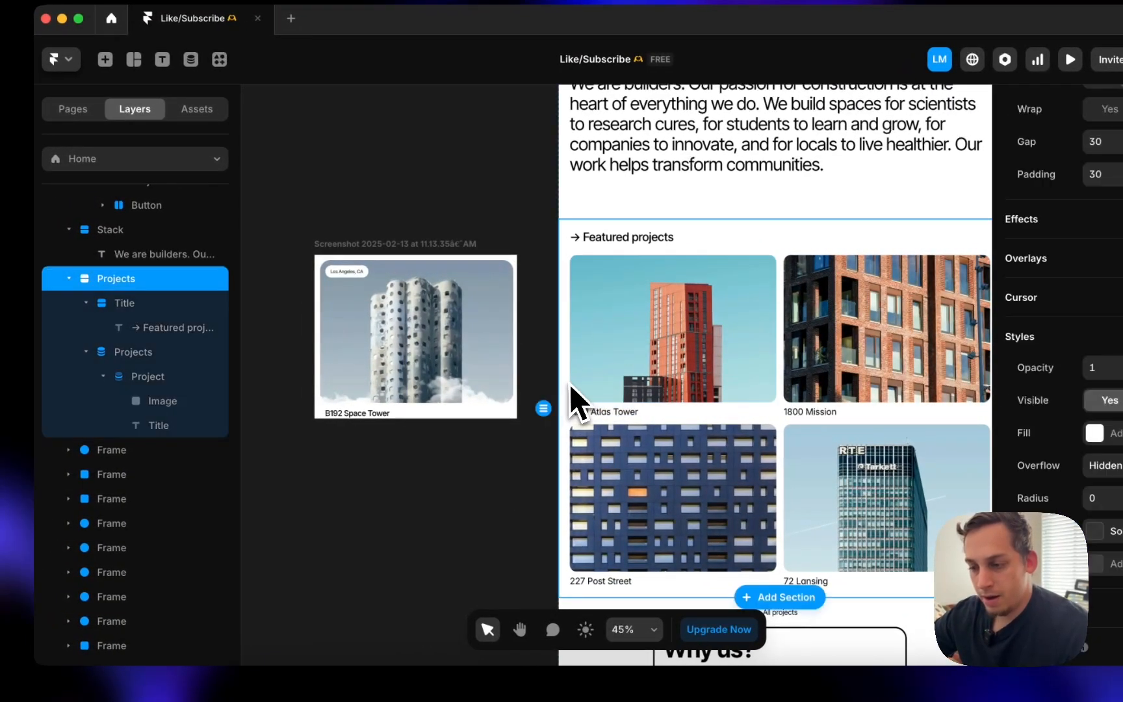
double_click(674, 406)
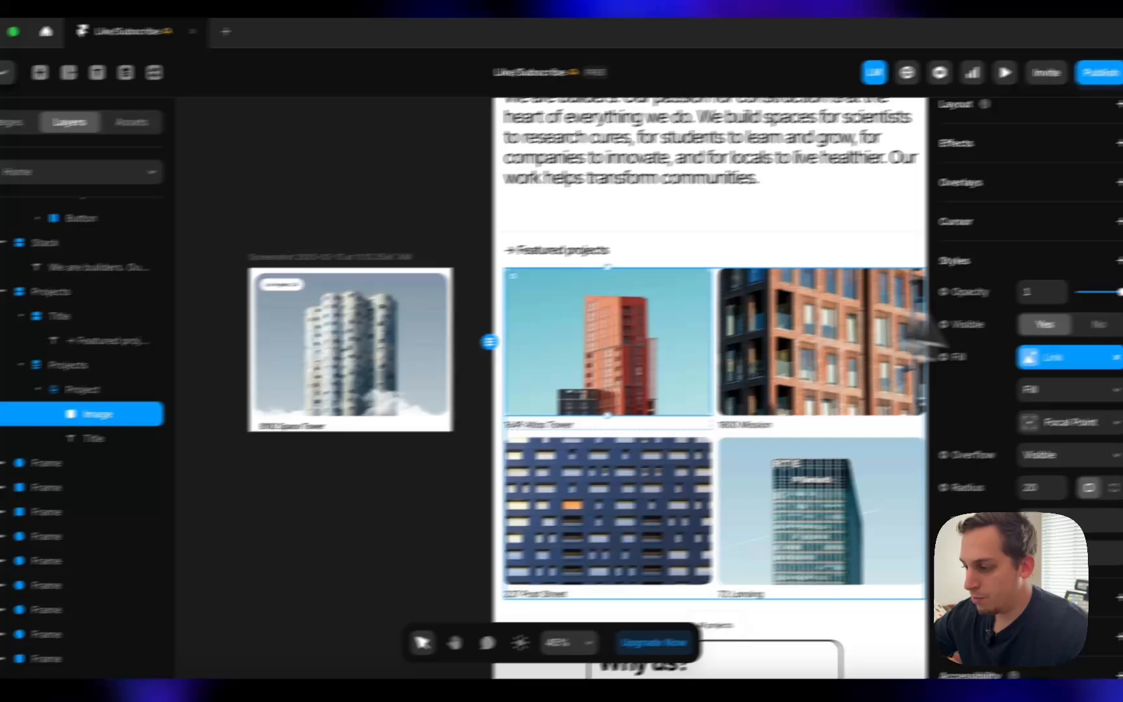
scroll(998, 372, up, 3)
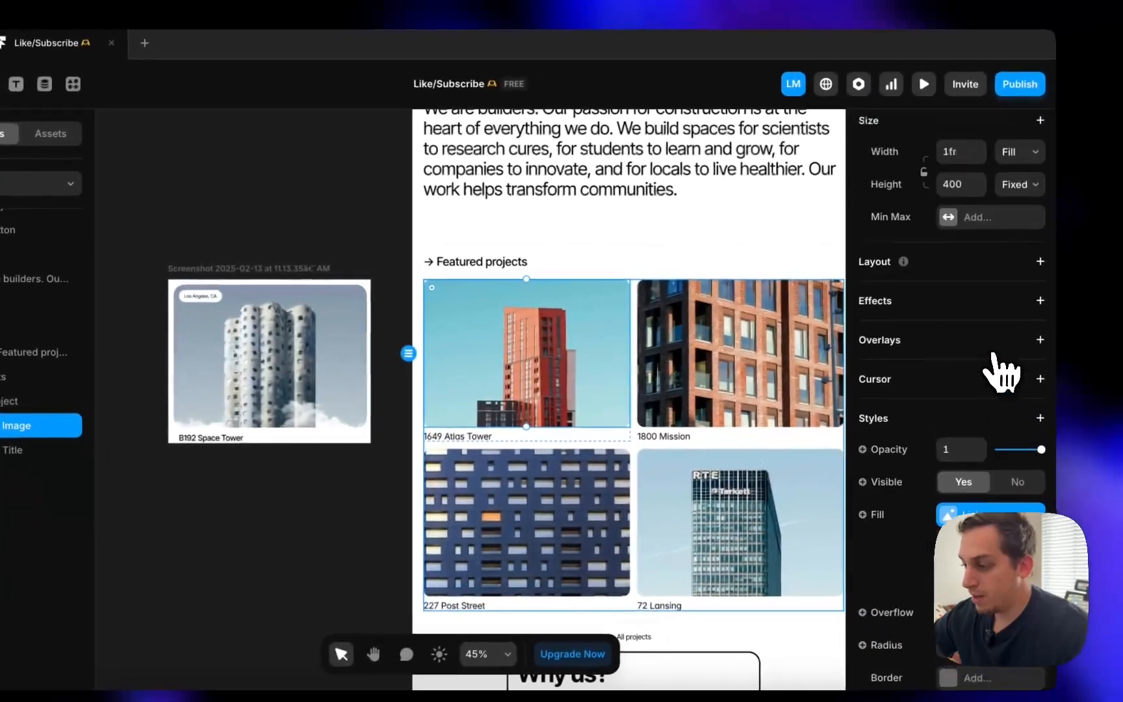
click(1032, 361)
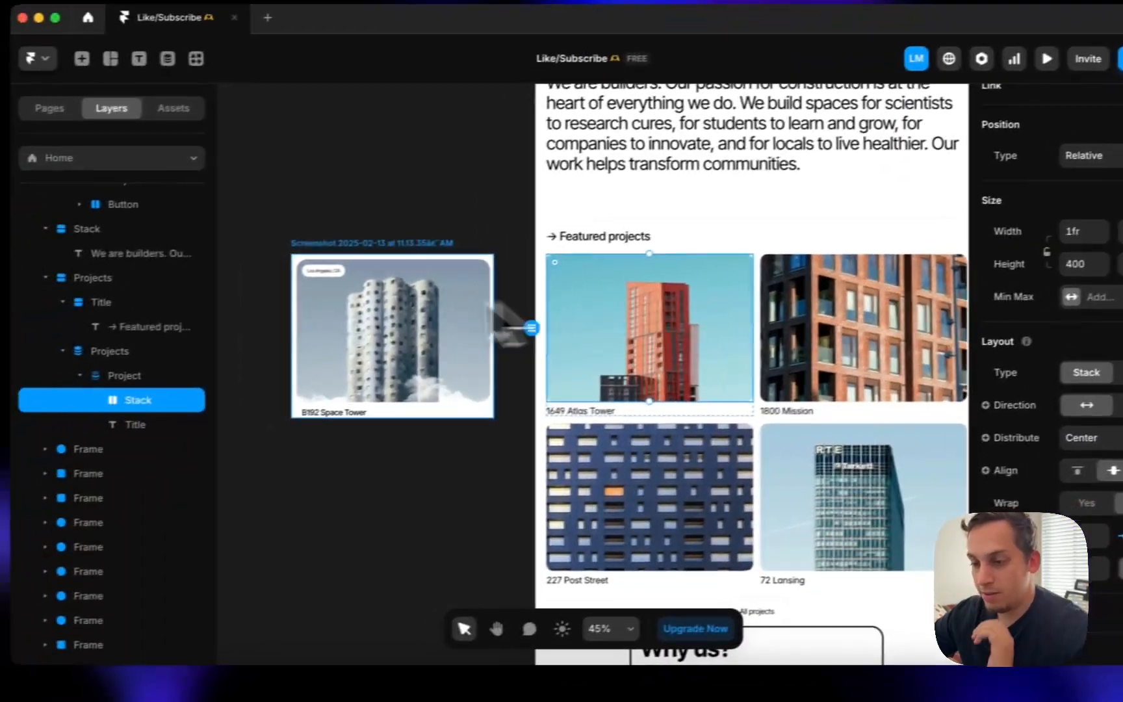
- Duplicate the project title and move the copy inside the image stack
click(6, 444)
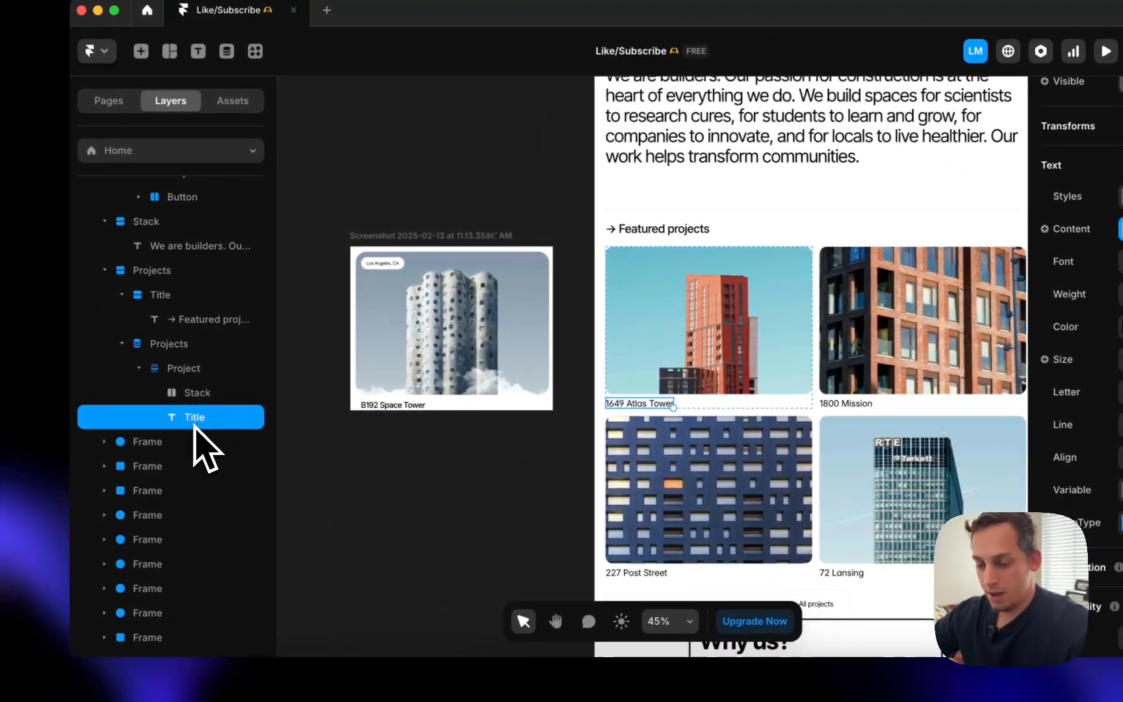
key(super+d)
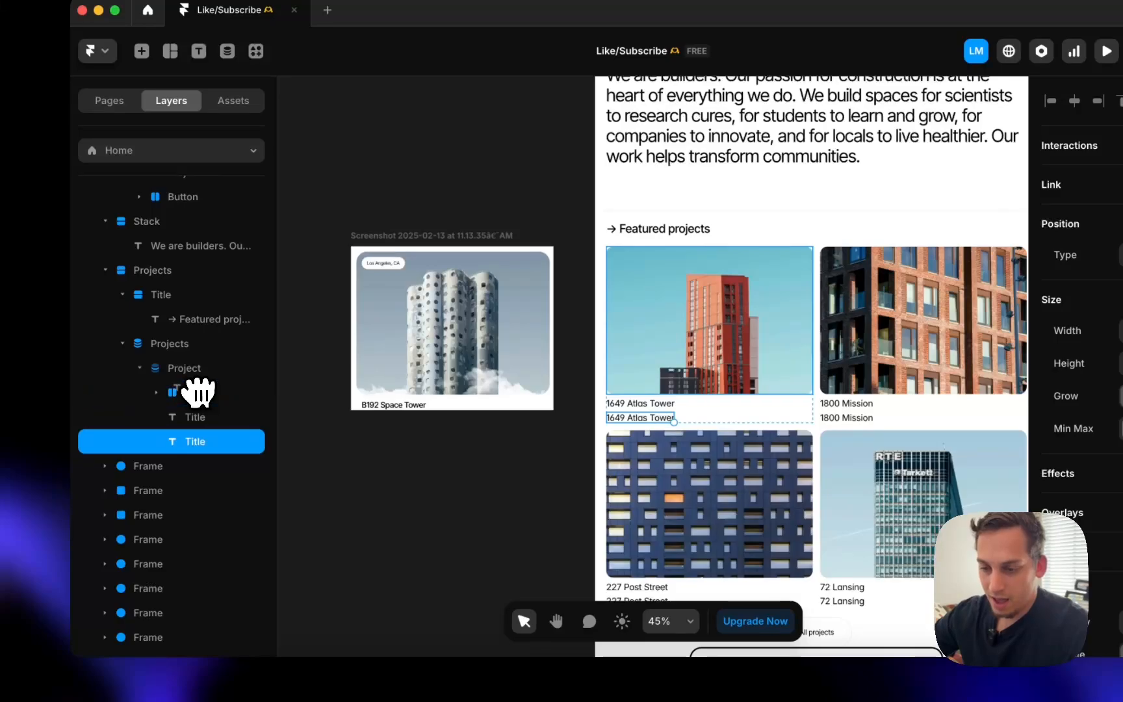
drag(198, 392, 199, 392)
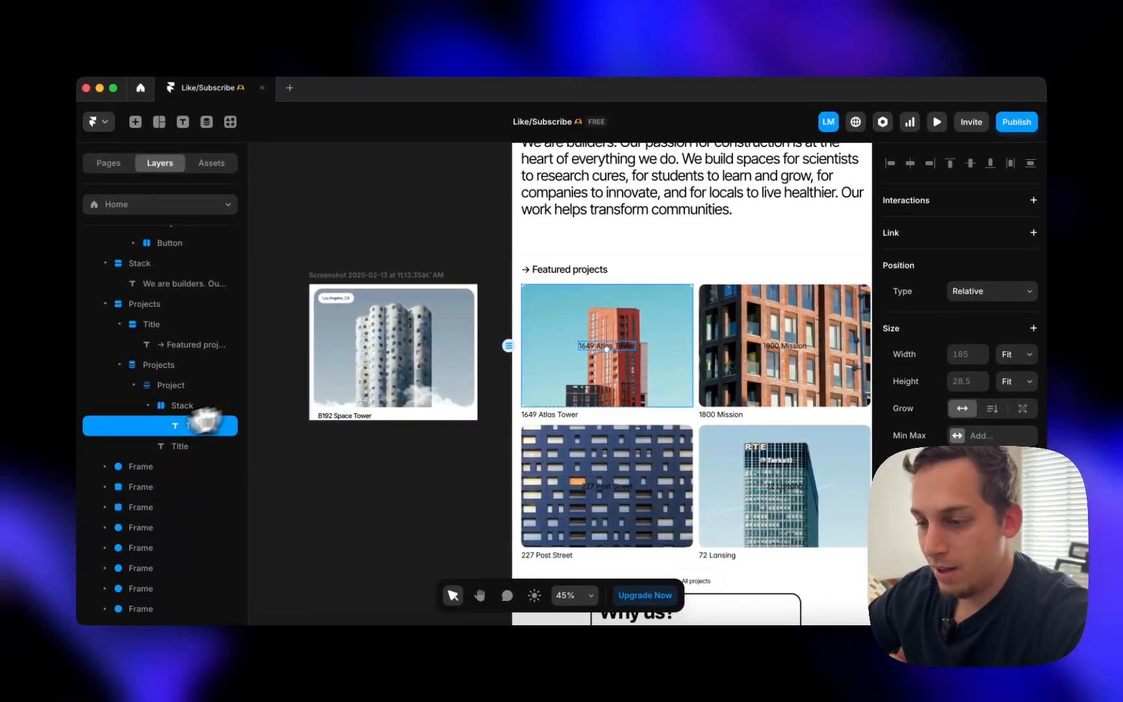
- Bind the overlay text to the Plain Text location field, then view the live Fortress site in Chrome
scroll(952, 444, down, 5)
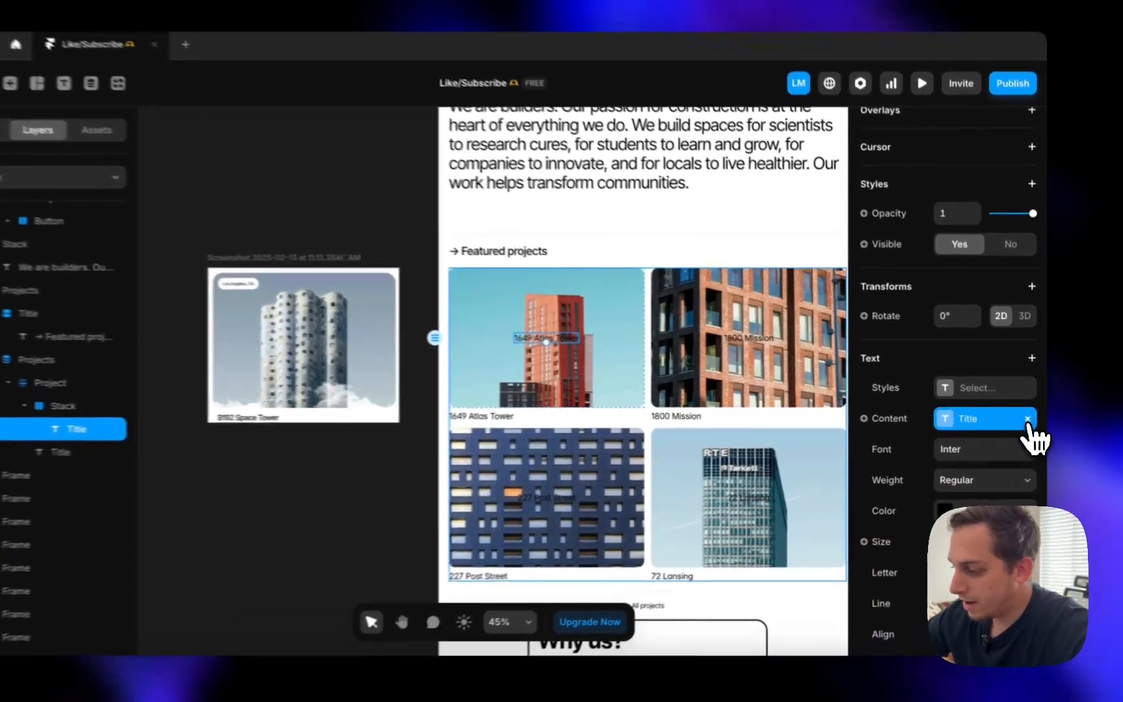
click(1030, 417)
click(914, 417)
mouse_move(887, 495)
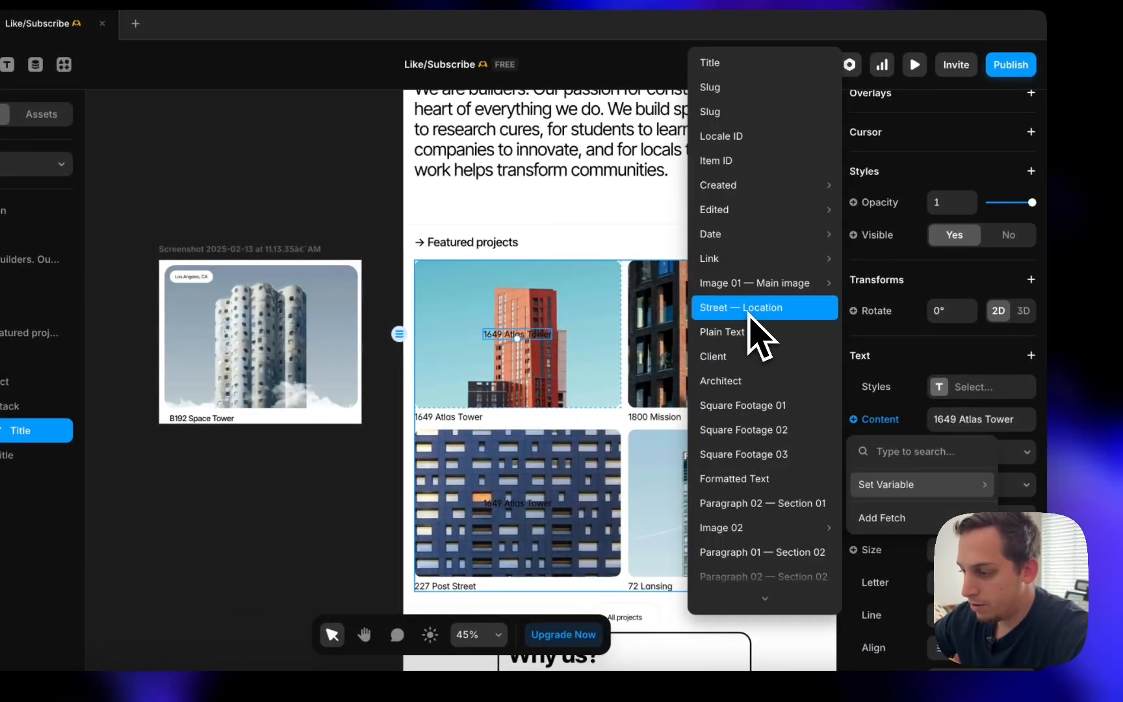
click(751, 335)
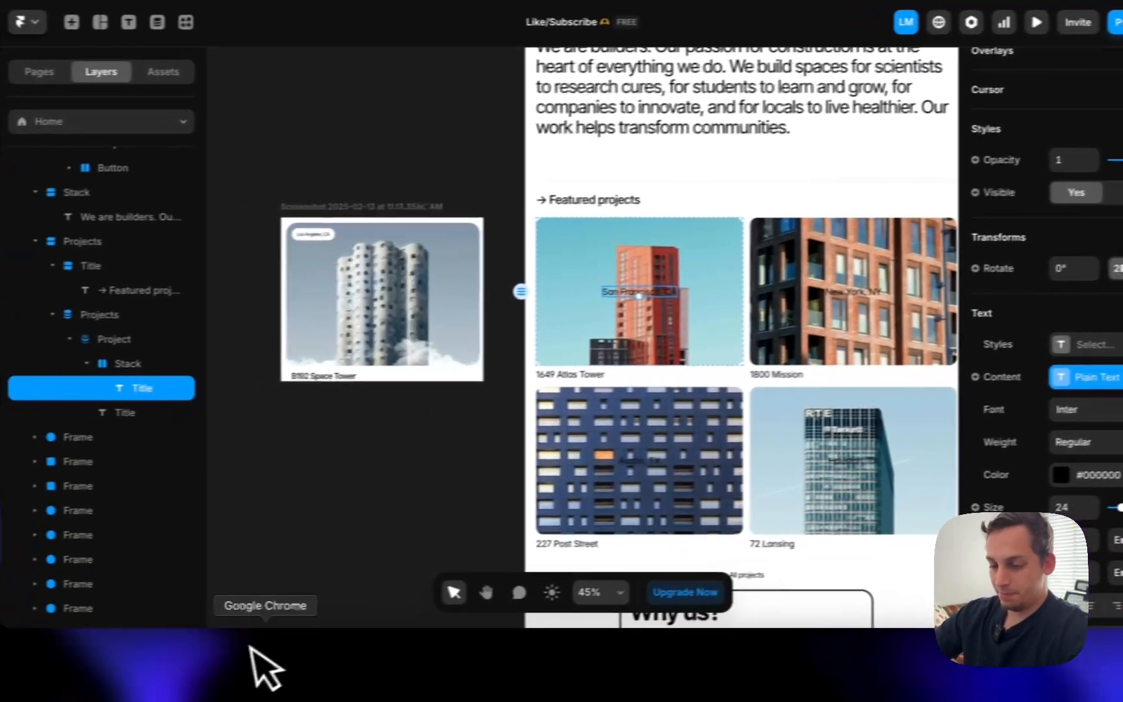
click(283, 672)
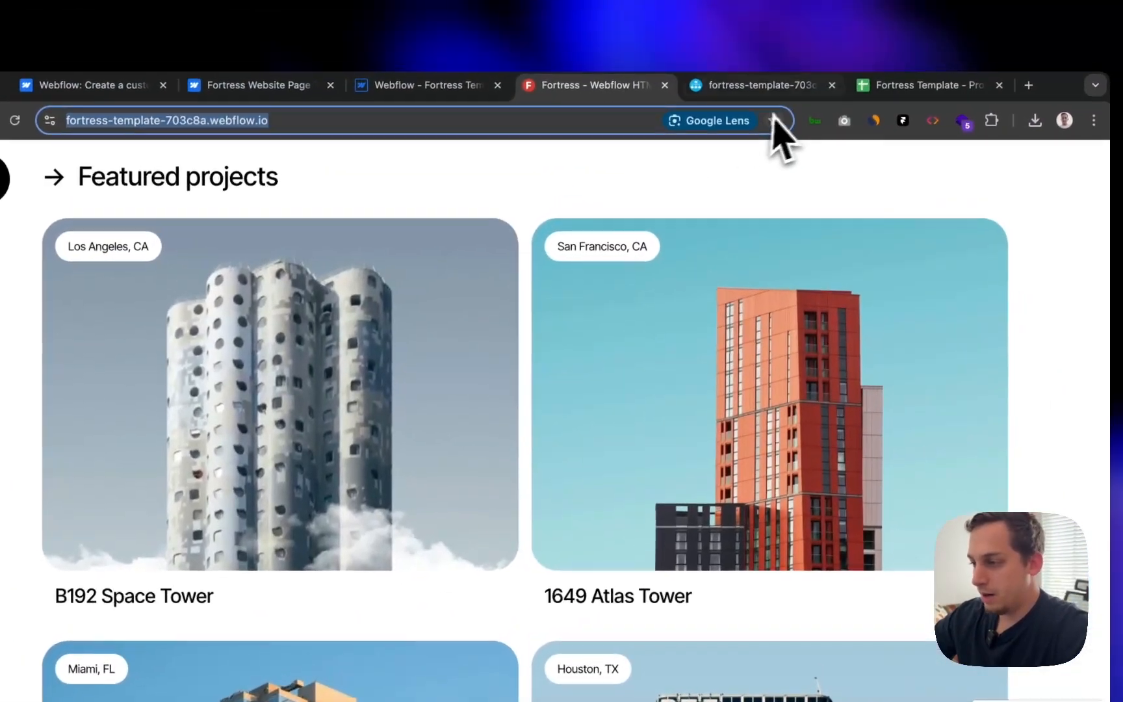
- Check the Projects sheet's Plain Text column M of project cities, then return to Framer
click(894, 86)
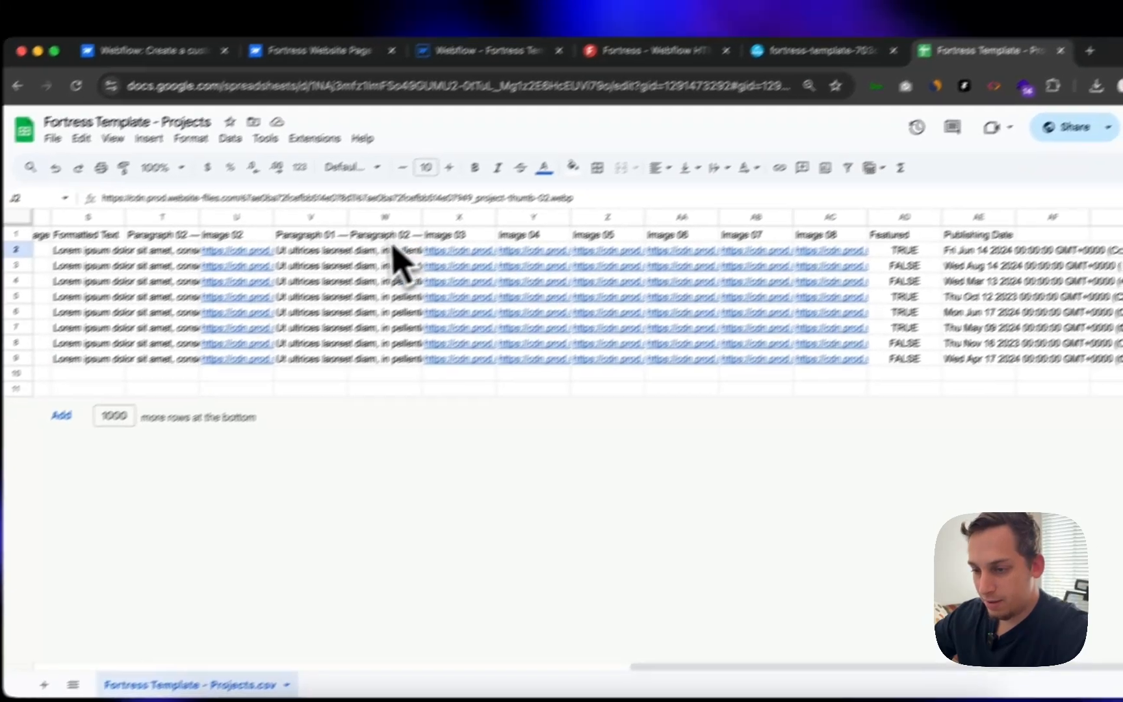
scroll(306, 298, left, 5)
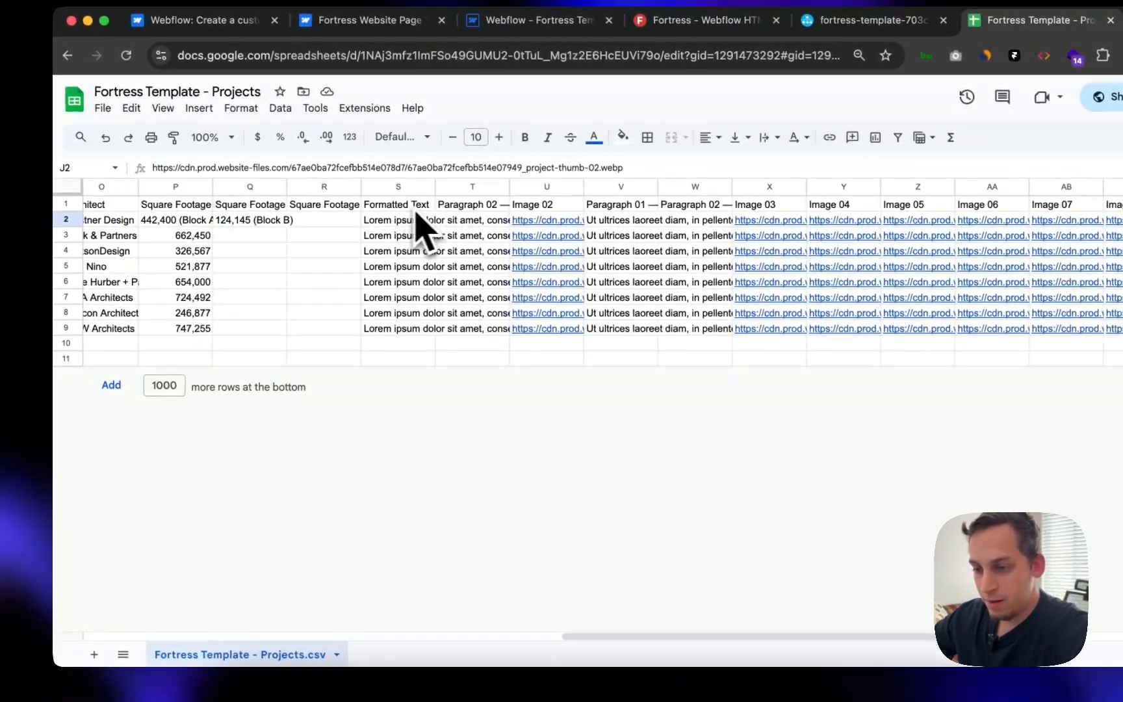
scroll(406, 220, left, 5)
click(320, 187)
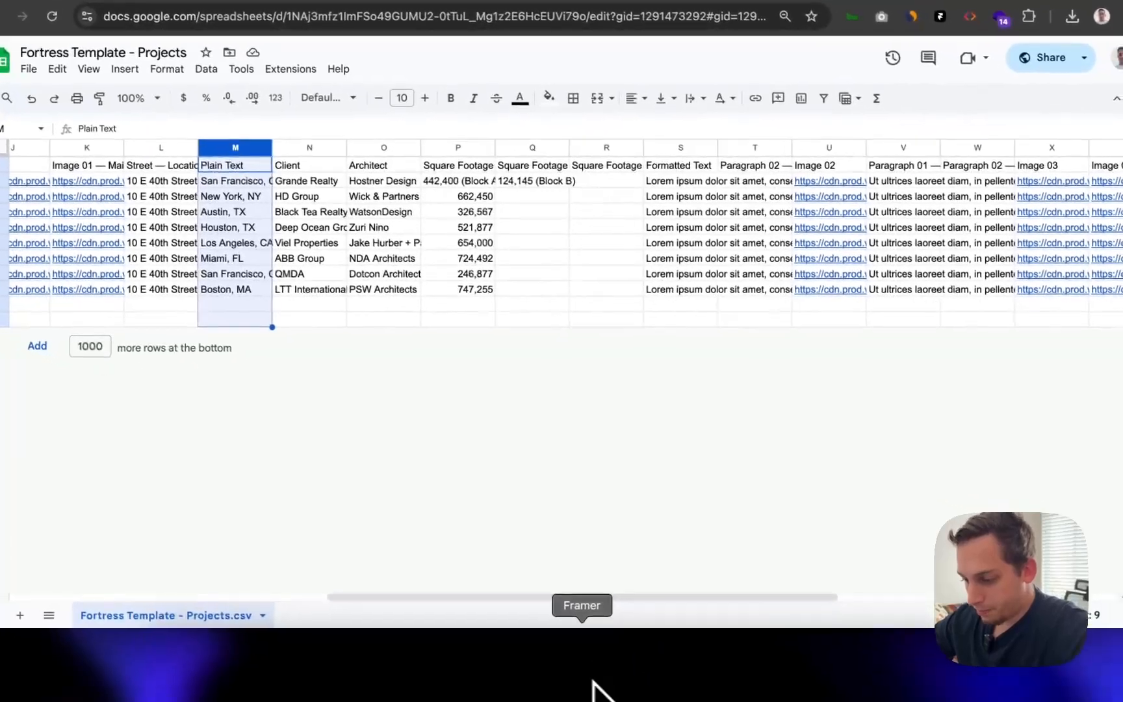
click(585, 689)
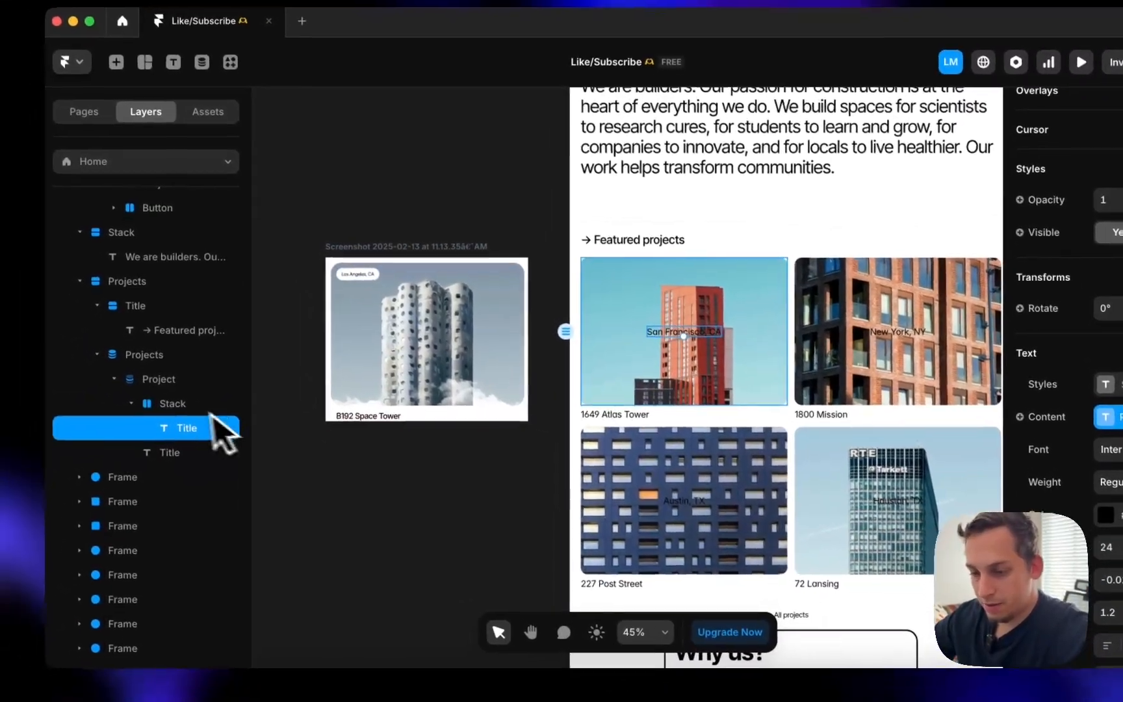
- Wrap the location title in a new stack whose width fits its content
click(115, 371)
click(125, 394)
right_click(195, 416)
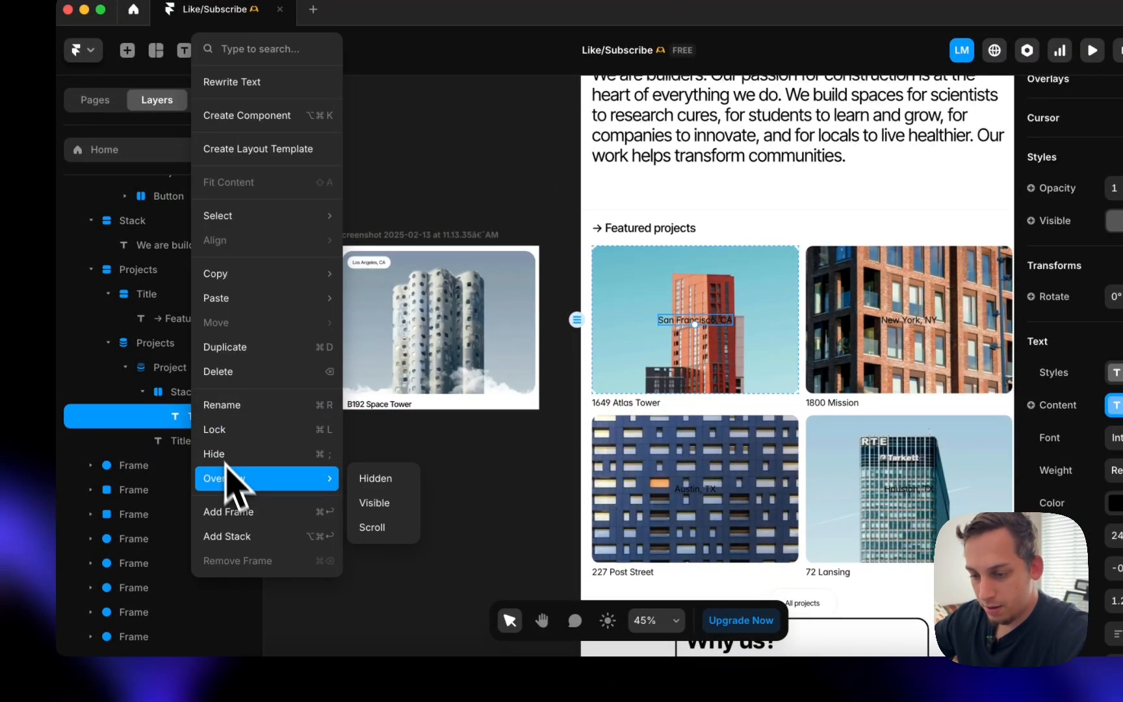
click(244, 534)
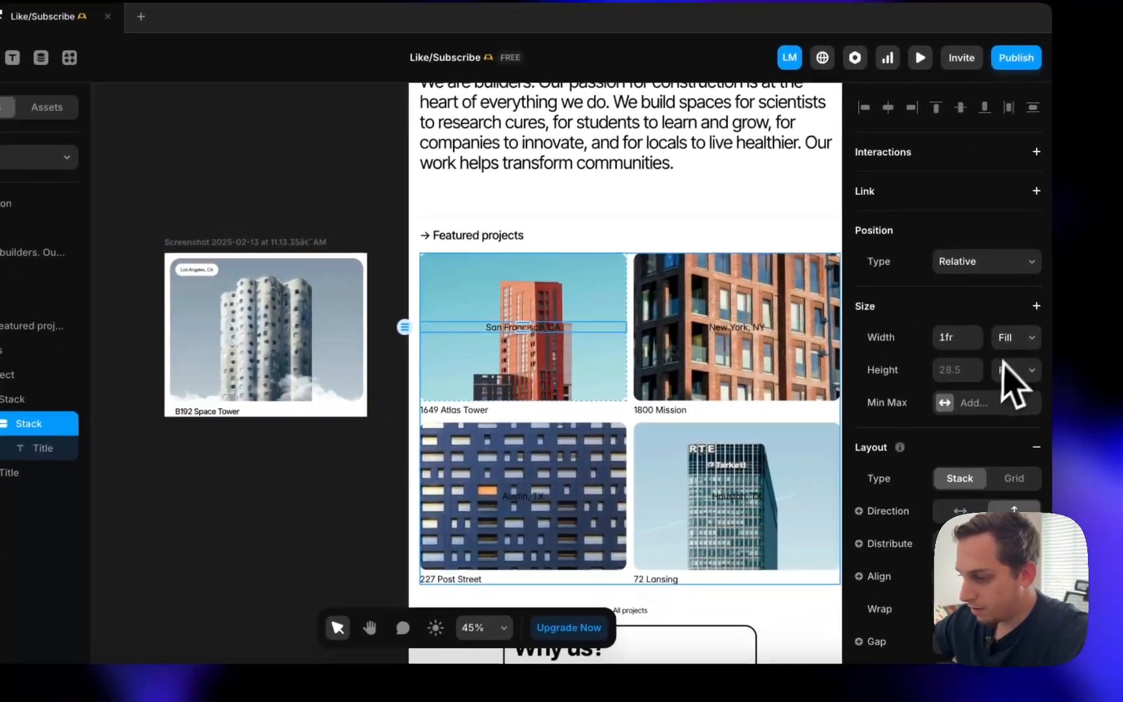
click(1003, 322)
click(1005, 339)
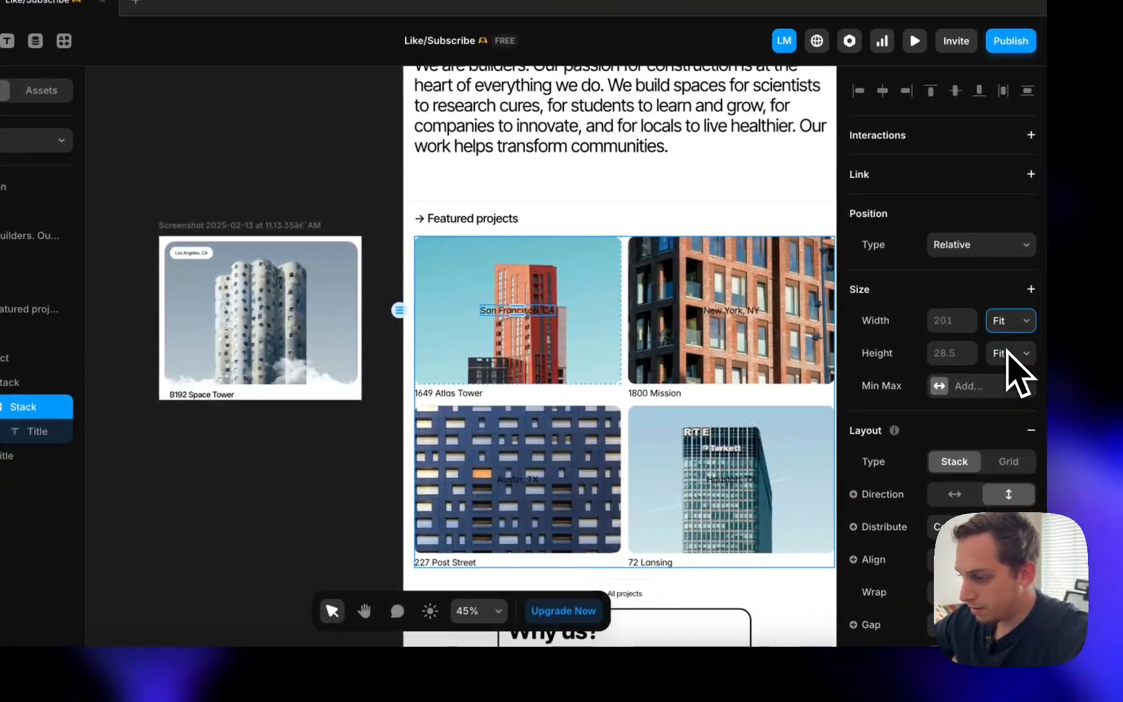
- Give the label a white #FFFFFF fill, 10/16/10/16 padding, hidden overflow and 30 radius
scroll(972, 398, down, 2)
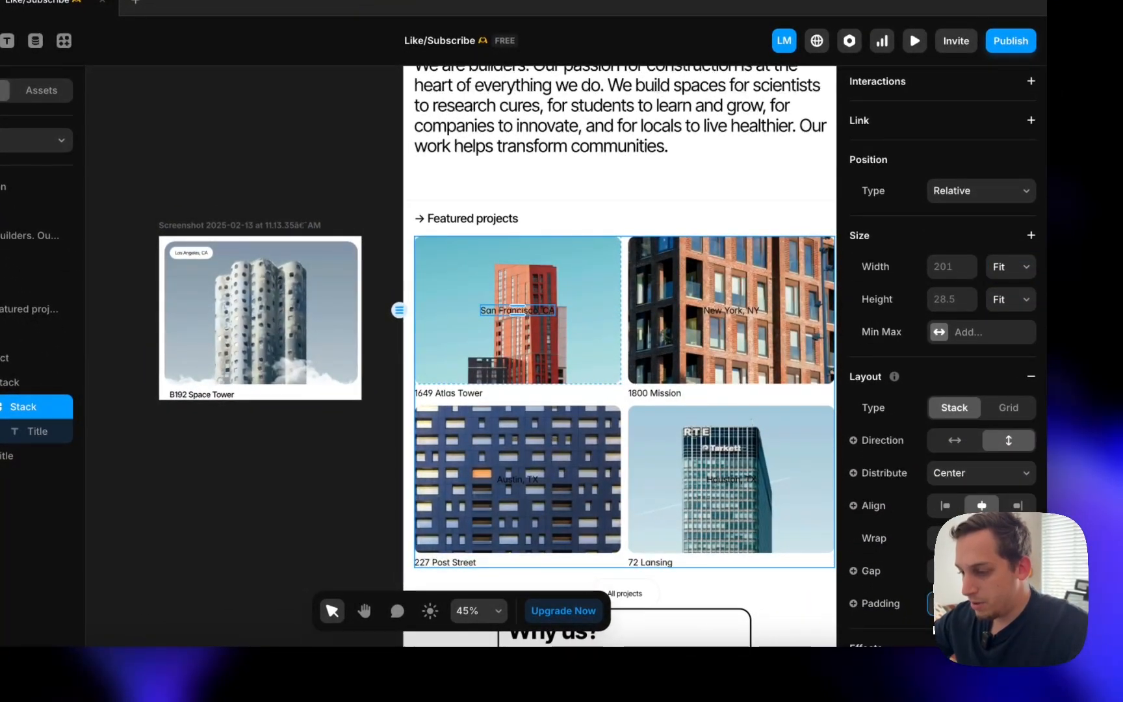
scroll(865, 504, down, 10)
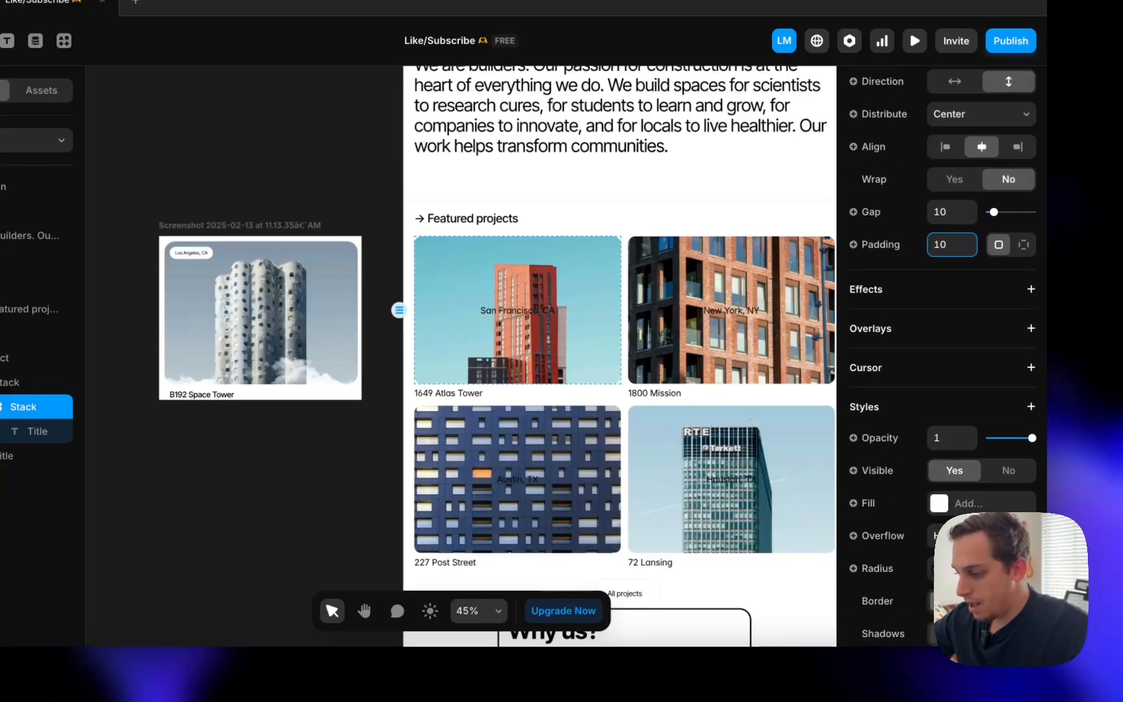
click(853, 503)
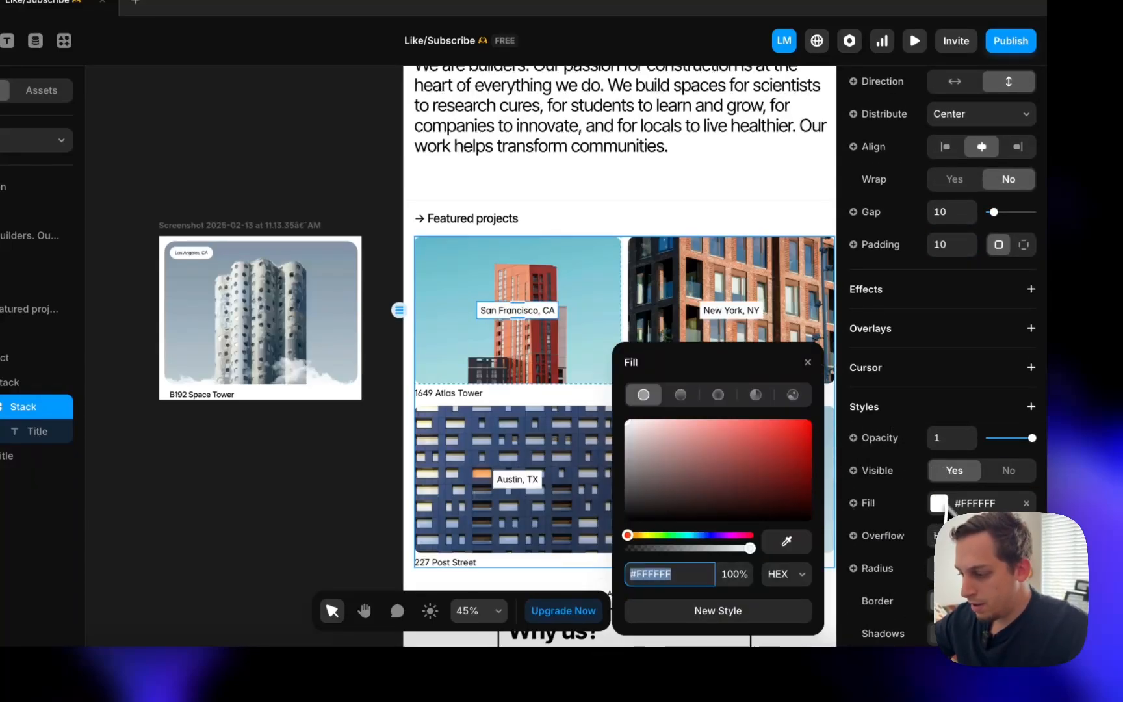
click(1024, 245)
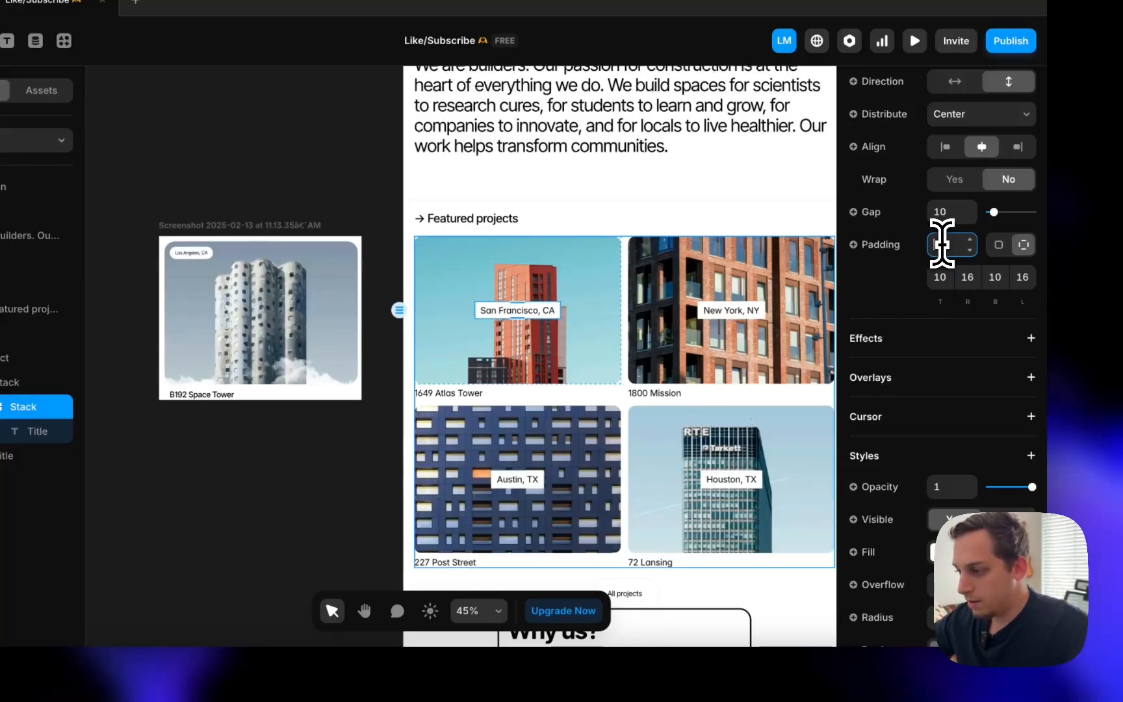
scroll(941, 239, up, 2)
scroll(944, 245, down, 5)
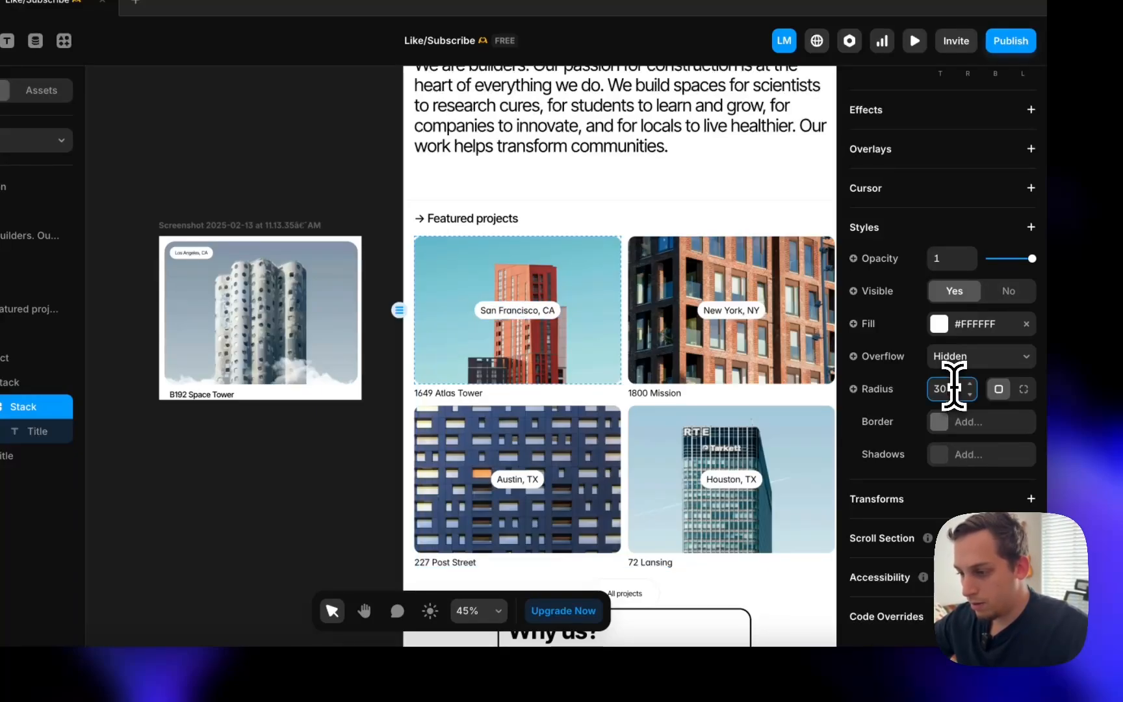
click(509, 307)
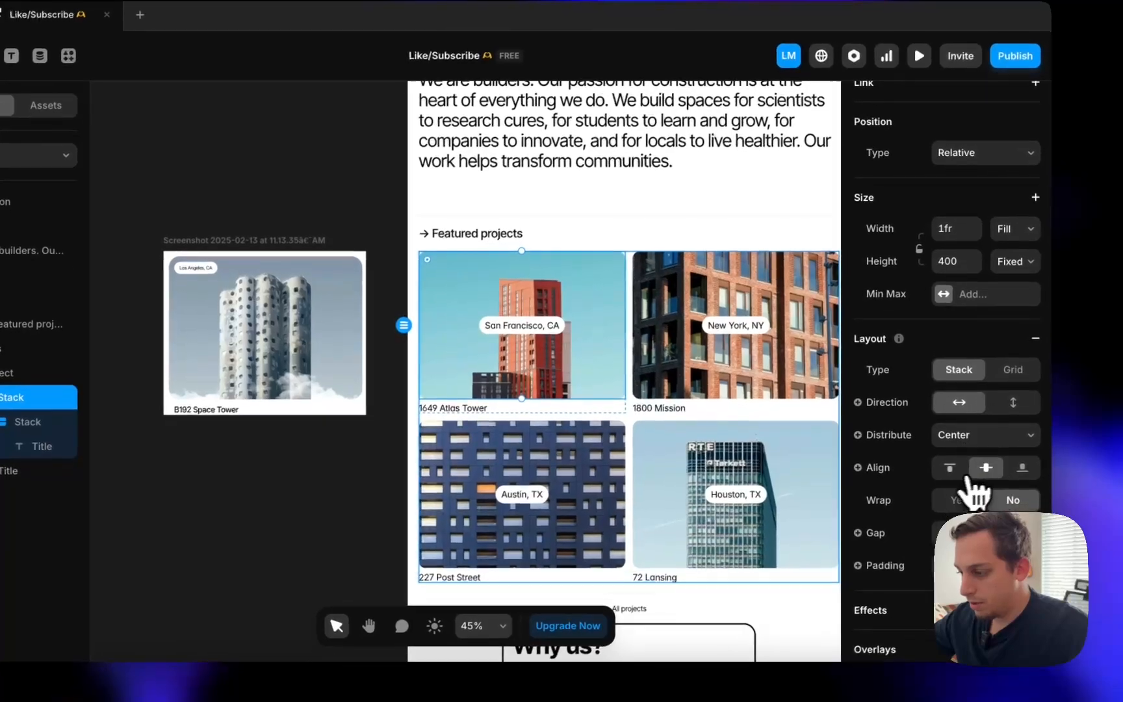
- Align the image stack's content to the top and start, with 20 padding
click(977, 436)
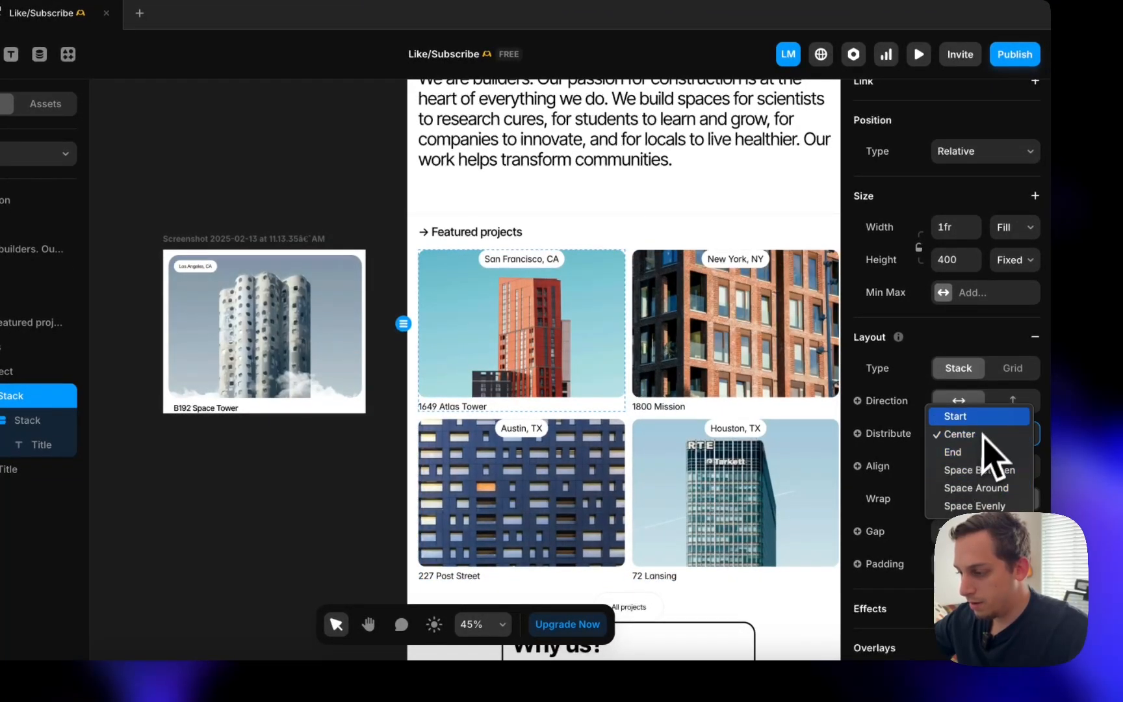
click(980, 419)
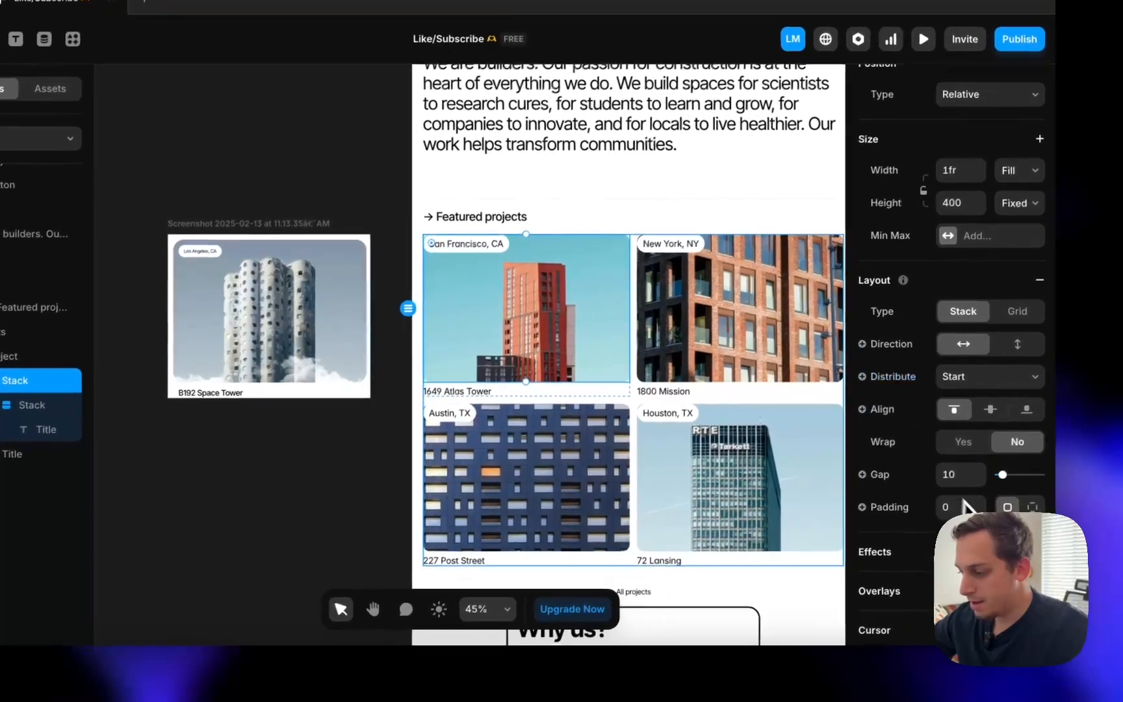
click(966, 505)
text(20)
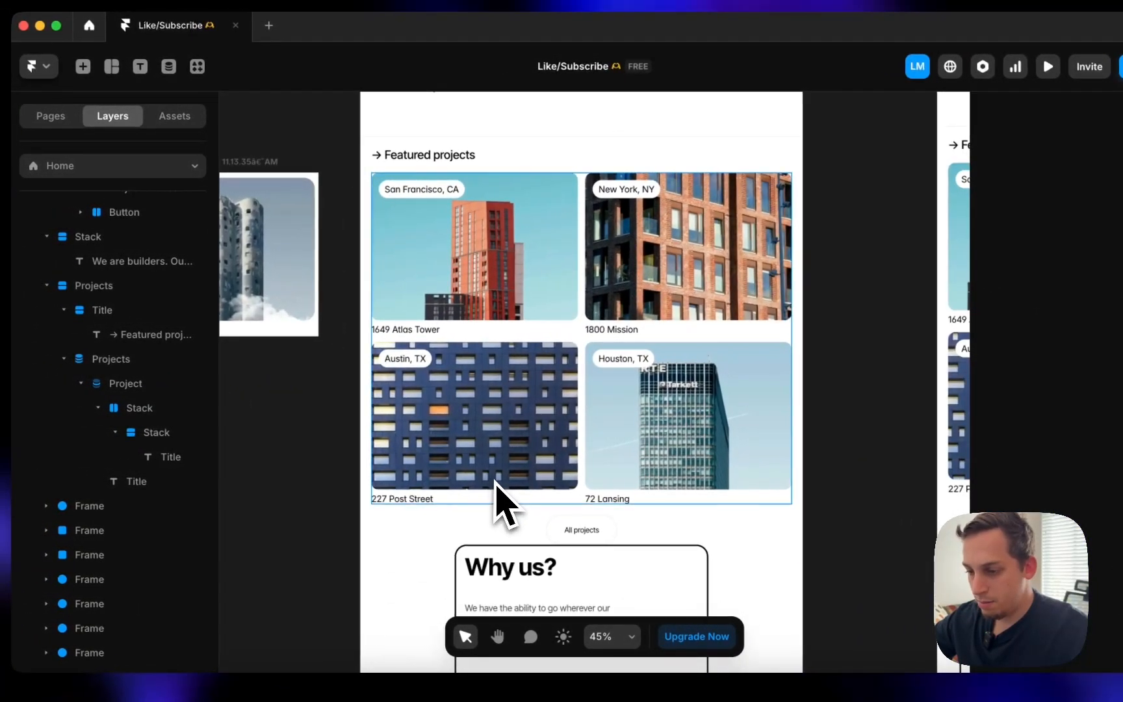
scroll(494, 489, down, 2)
scroll(514, 359, left, 1)
click(506, 246)
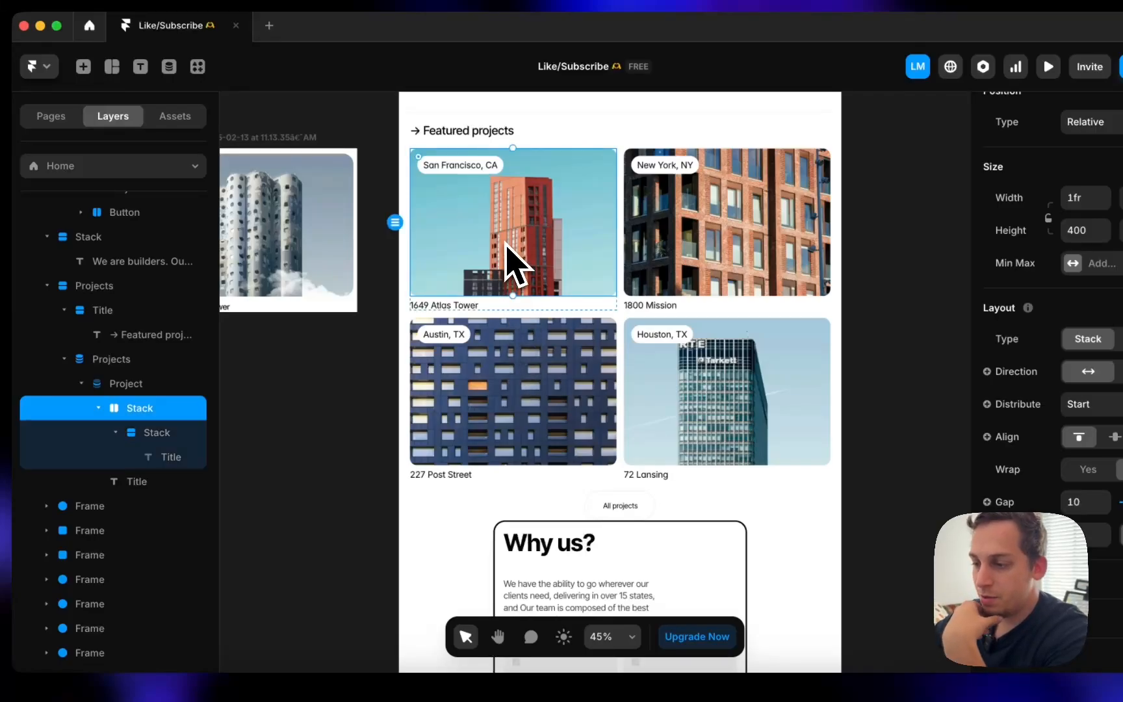
click(673, 247)
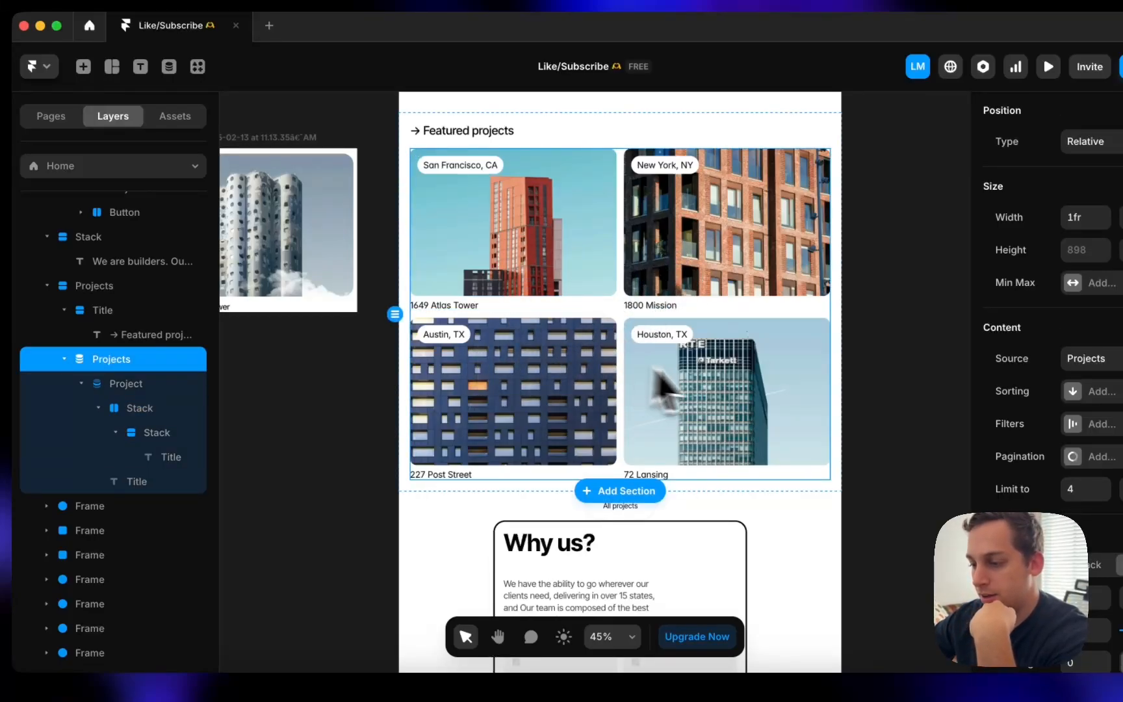
scroll(652, 372, down, 2)
scroll(652, 371, left, 2)
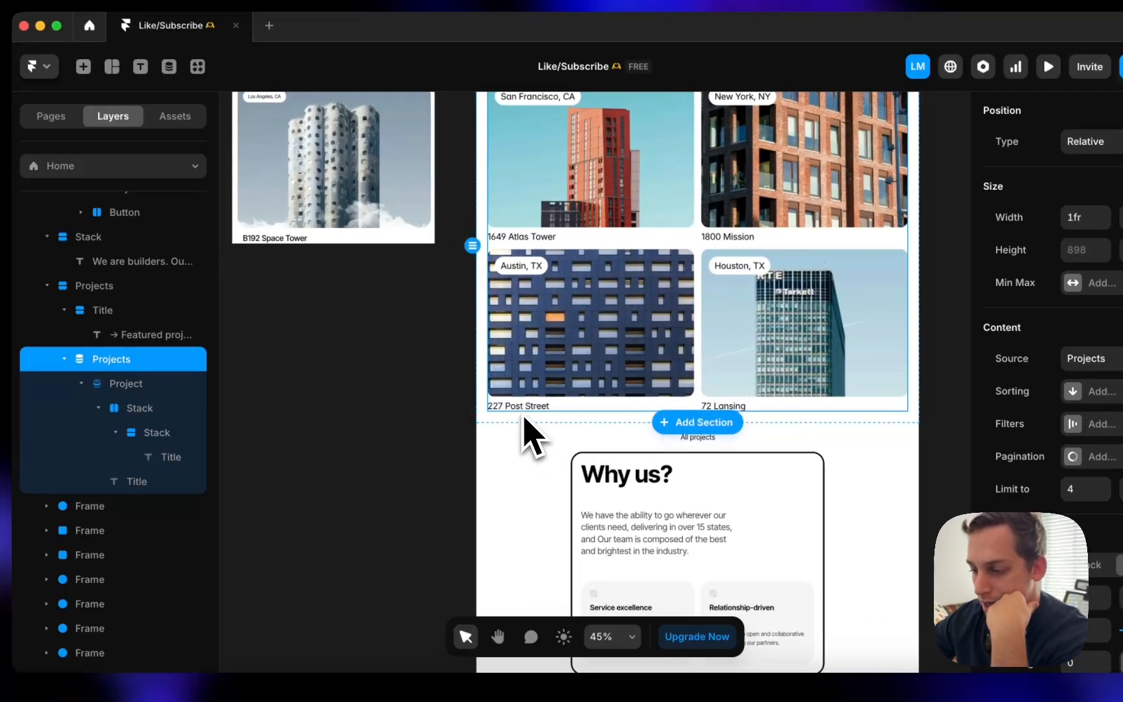
scroll(692, 390, down, 5)
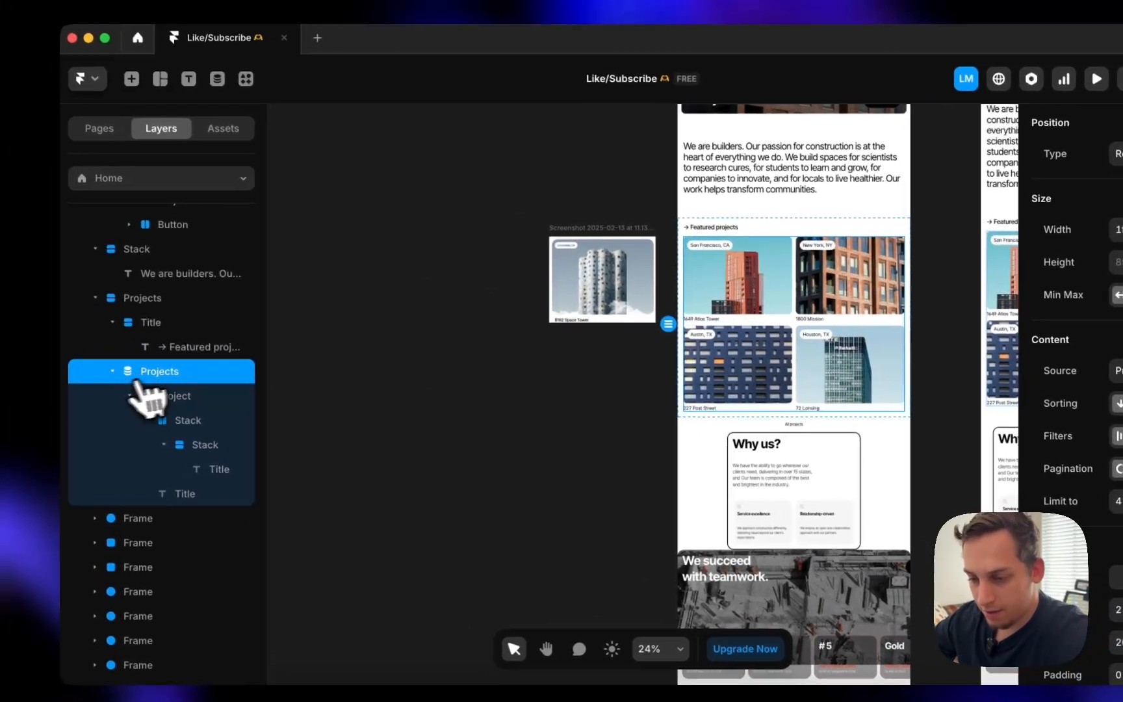
click(64, 358)
click(64, 310)
click(47, 286)
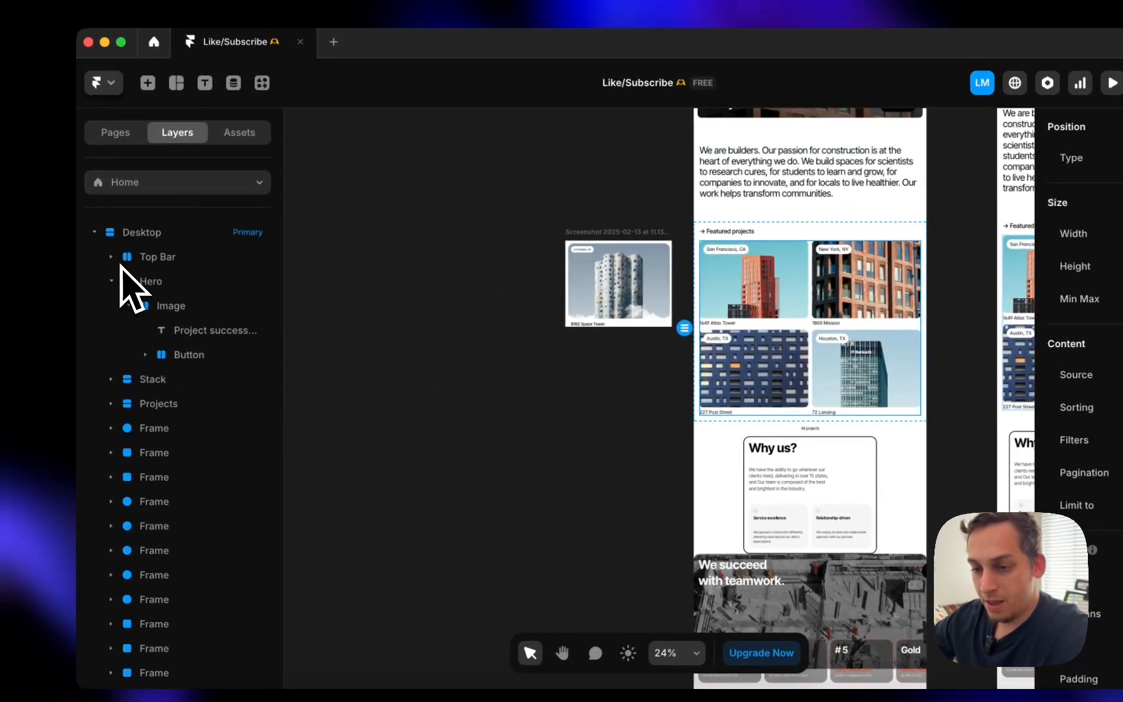
scroll(501, 413, down, 3)
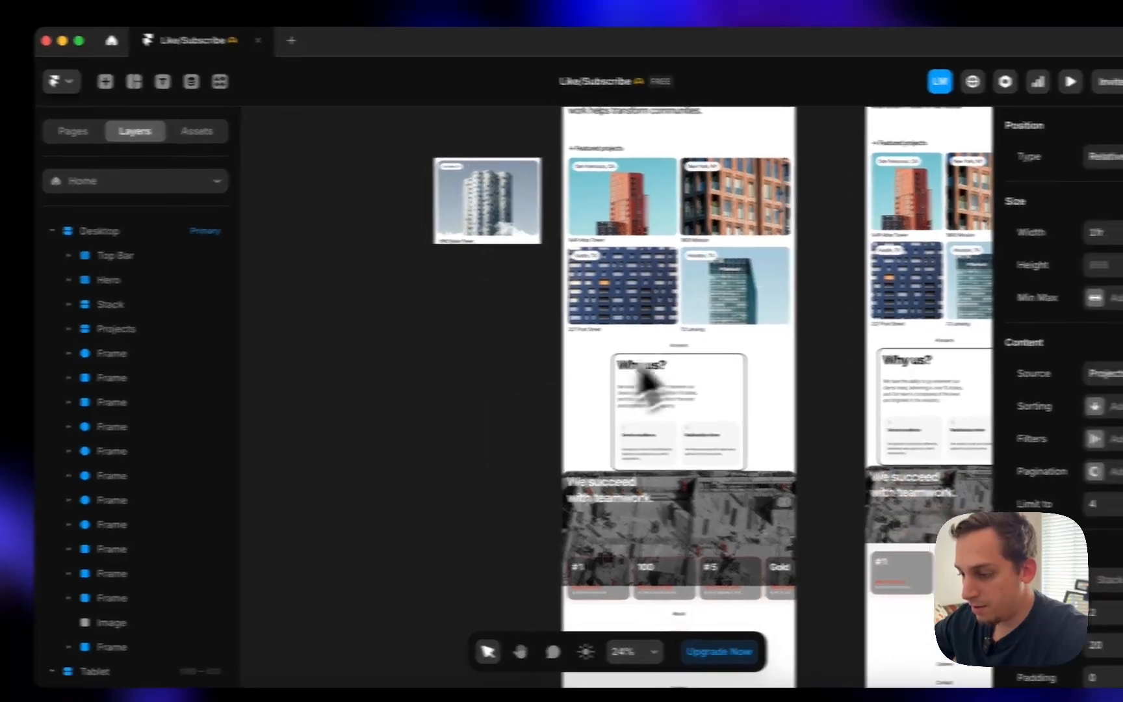
scroll(778, 335, up, 4)
scroll(778, 335, up, 5)
scroll(660, 332, down, 5)
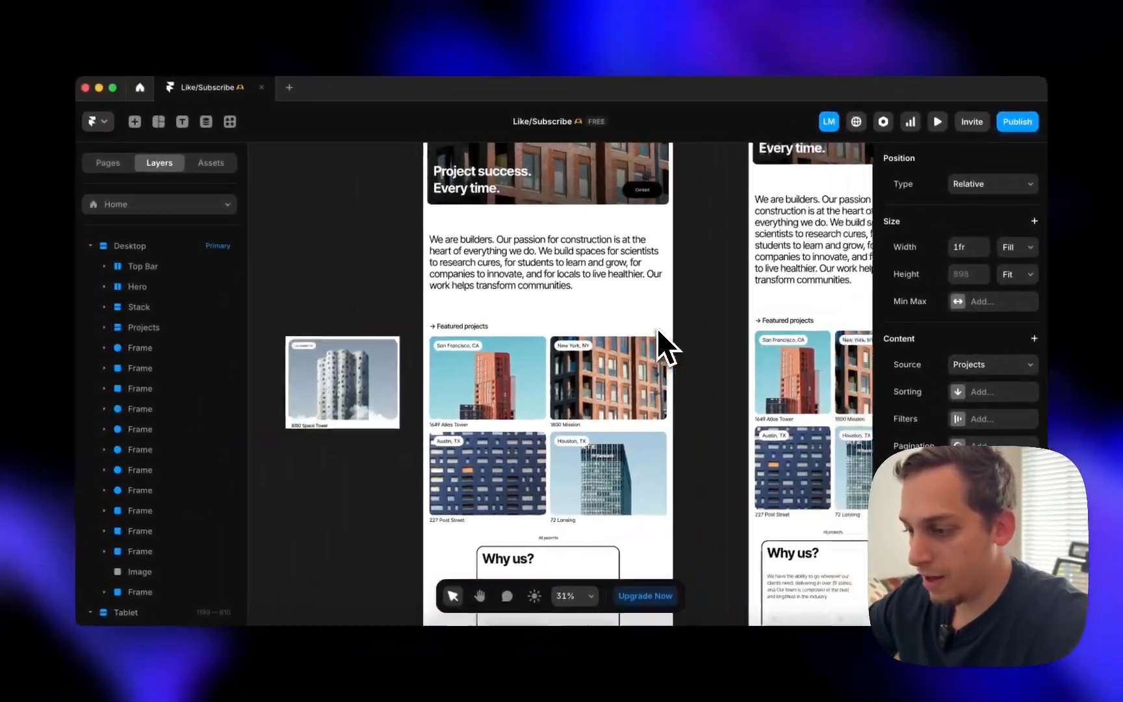
scroll(653, 383, down, 3)
scroll(653, 383, right, 2)
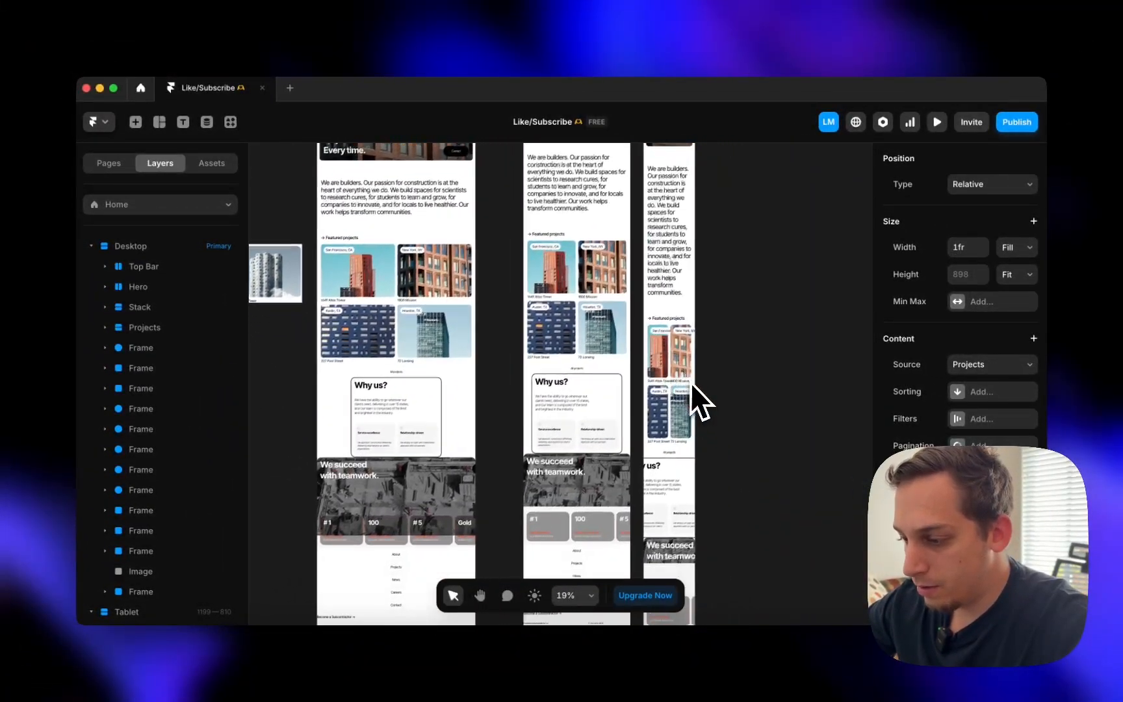
click(671, 389)
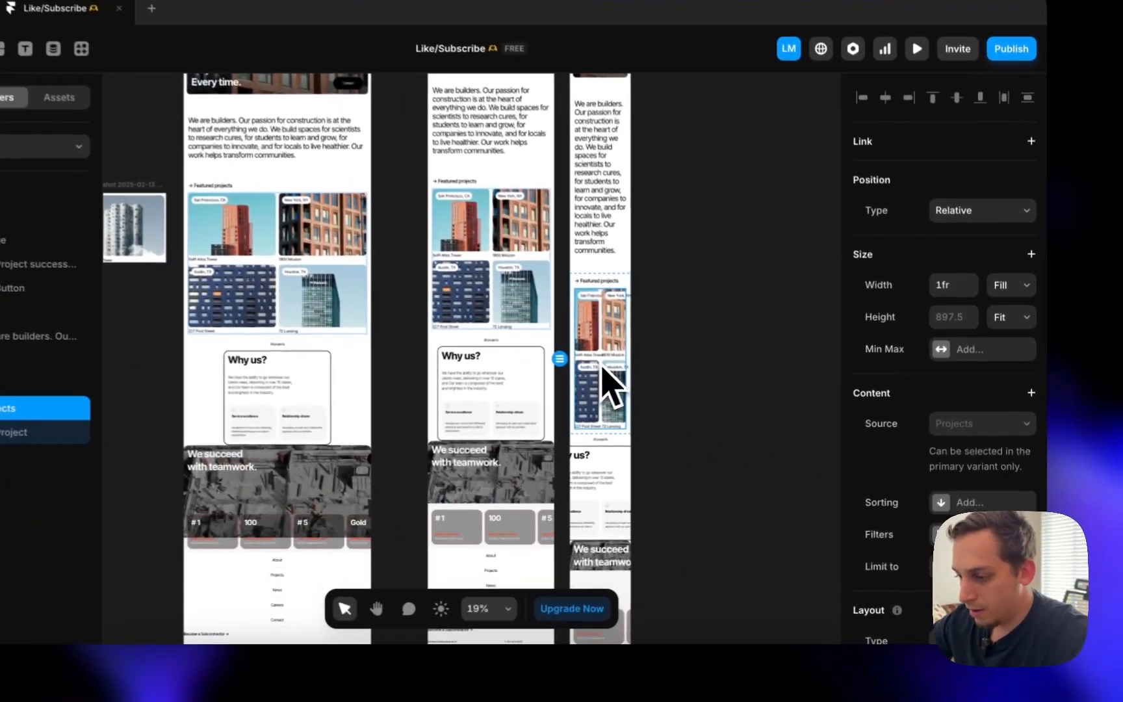
scroll(611, 384, up, 3)
scroll(942, 390, down, 5)
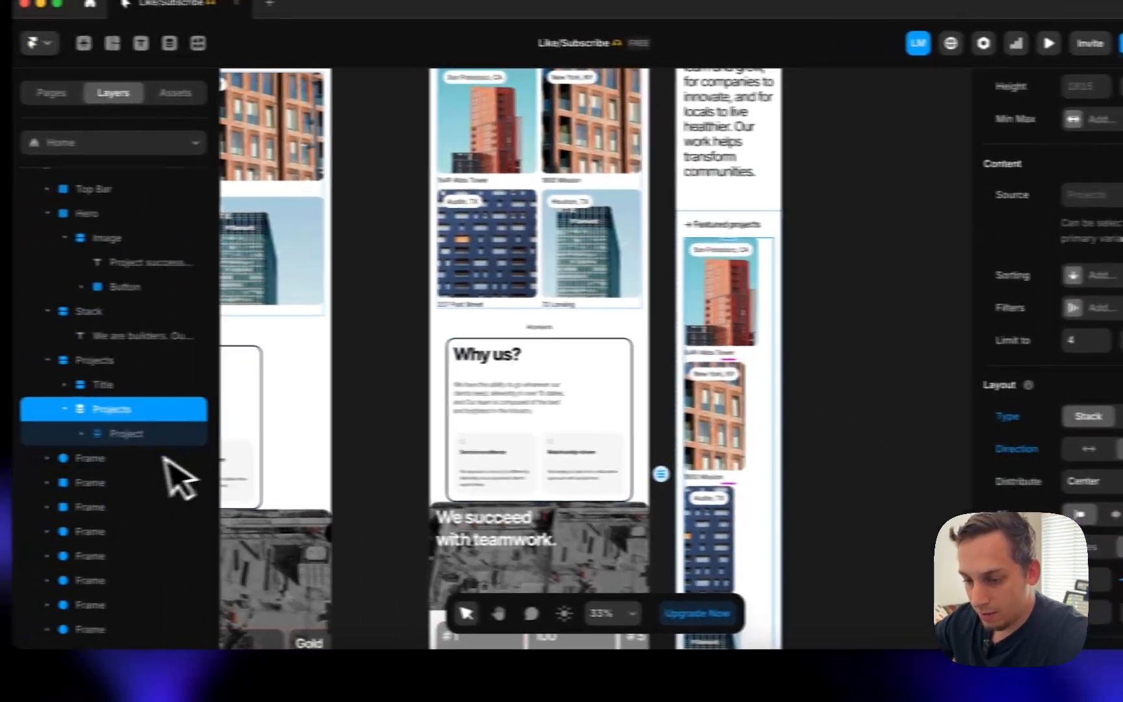
click(65, 430)
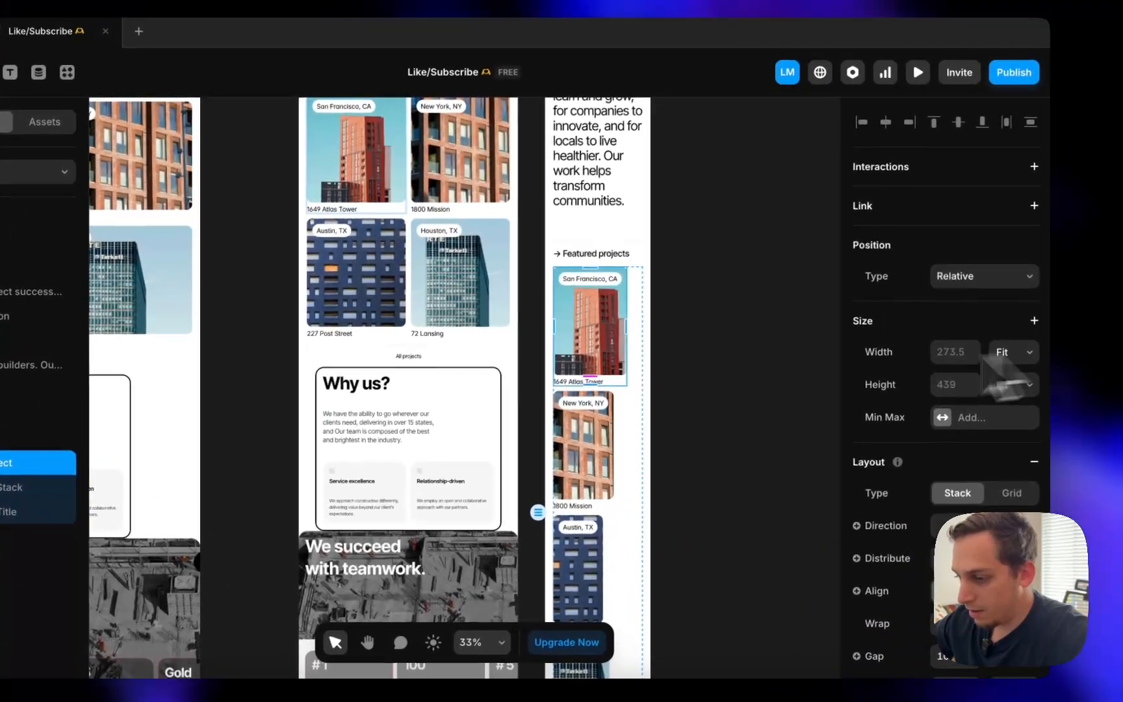
scroll(584, 395, left, 6)
double_click(423, 216)
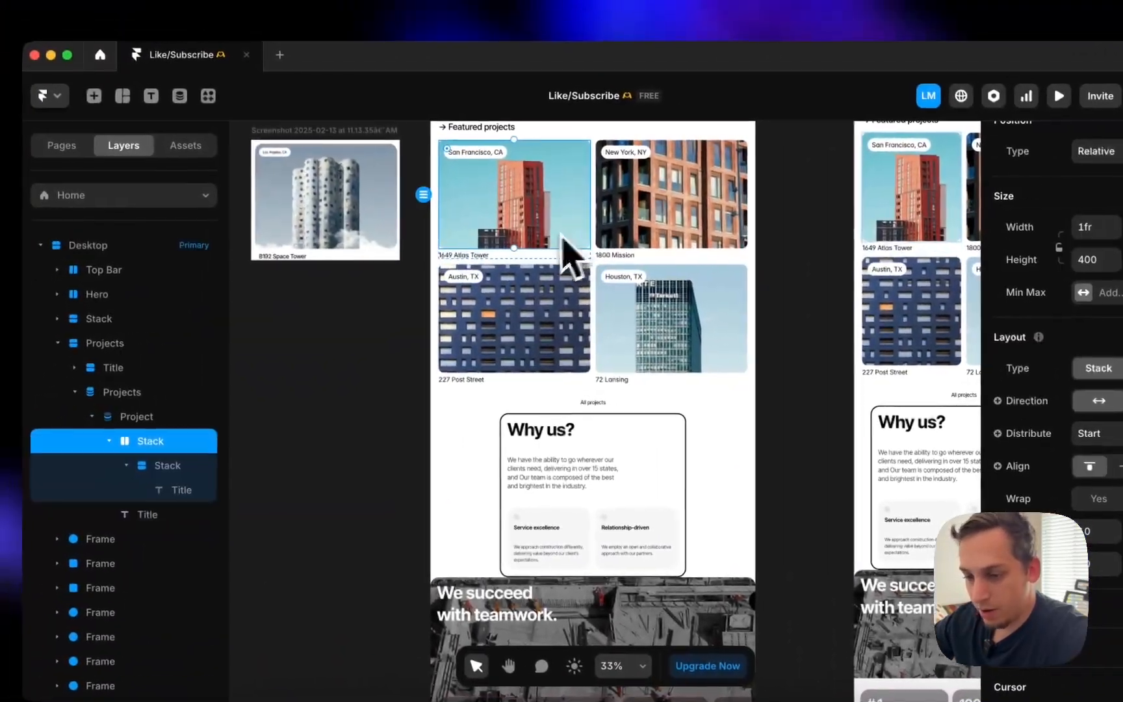
click(172, 392)
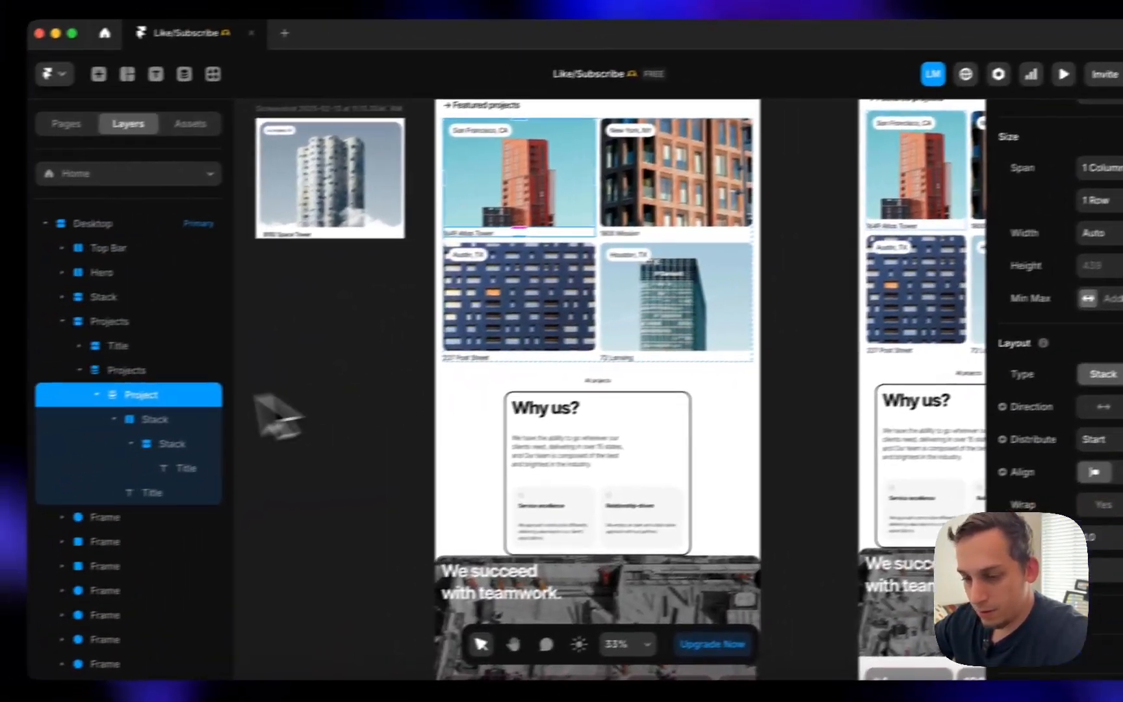
click(13, 438)
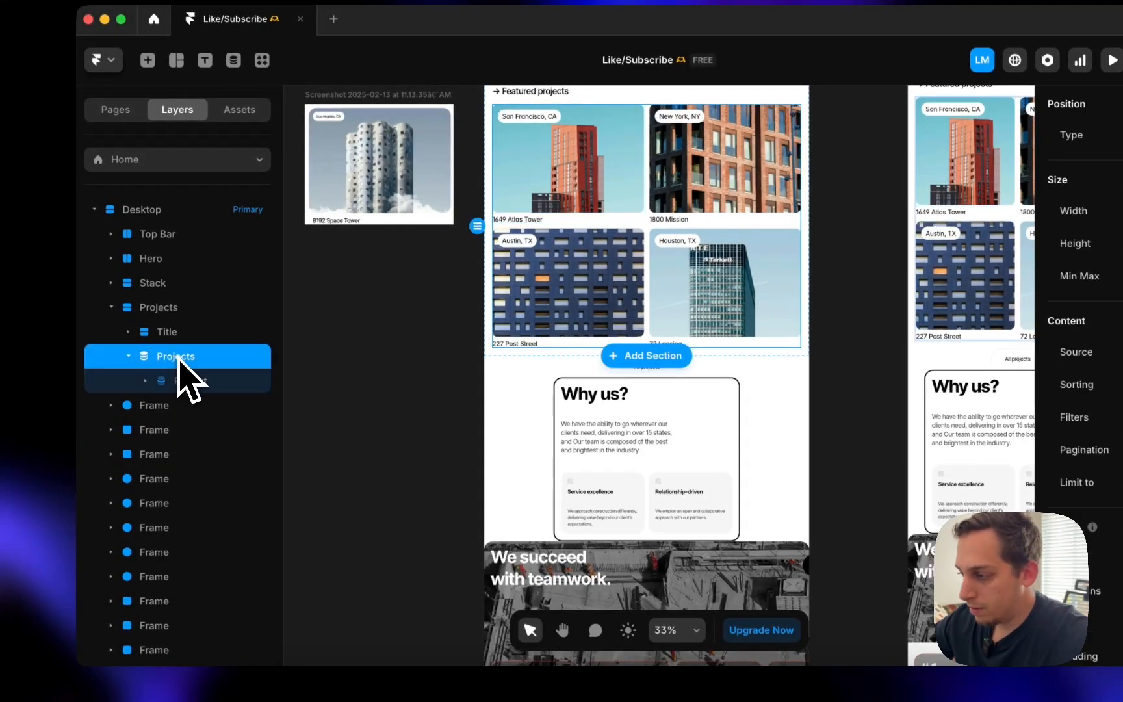
scroll(364, 389, right, 7)
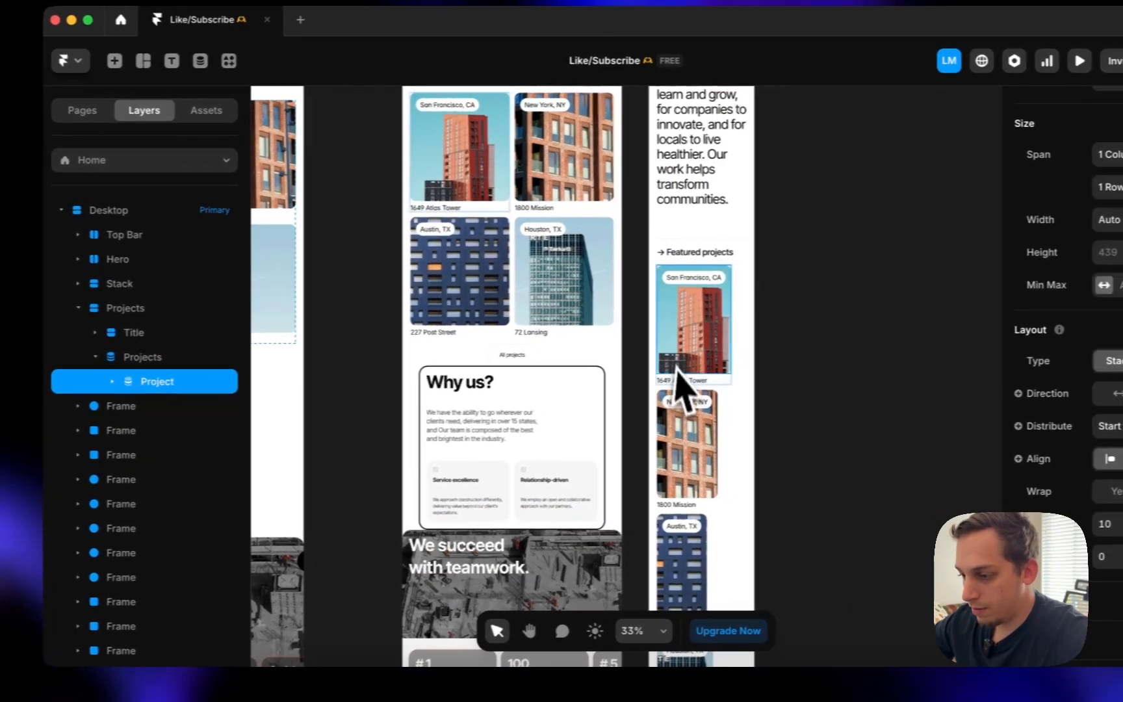
double_click(709, 356)
click(156, 403)
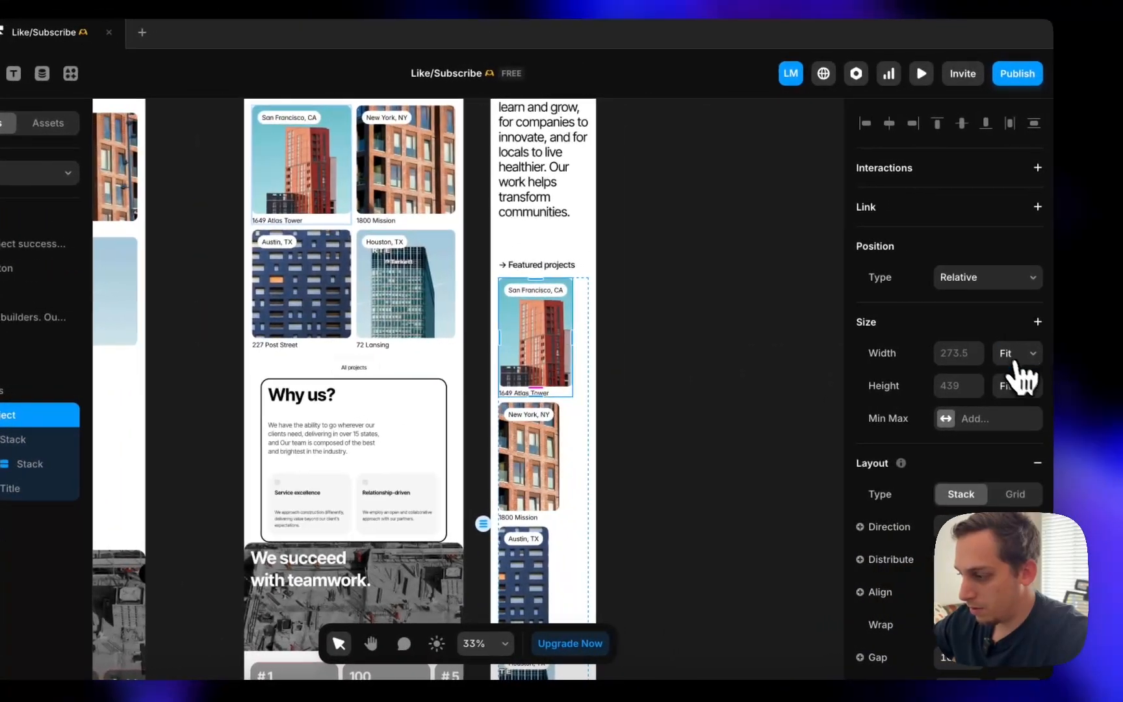
click(1122, 338)
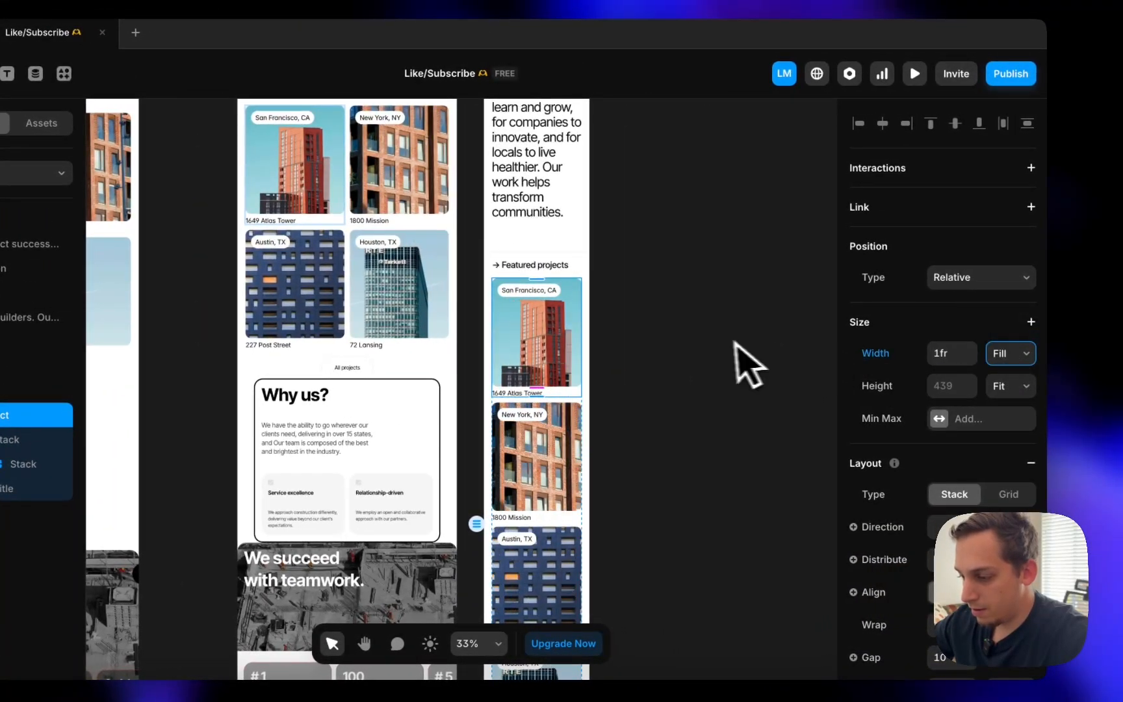
scroll(721, 357, down, 5)
scroll(721, 357, down, 5)
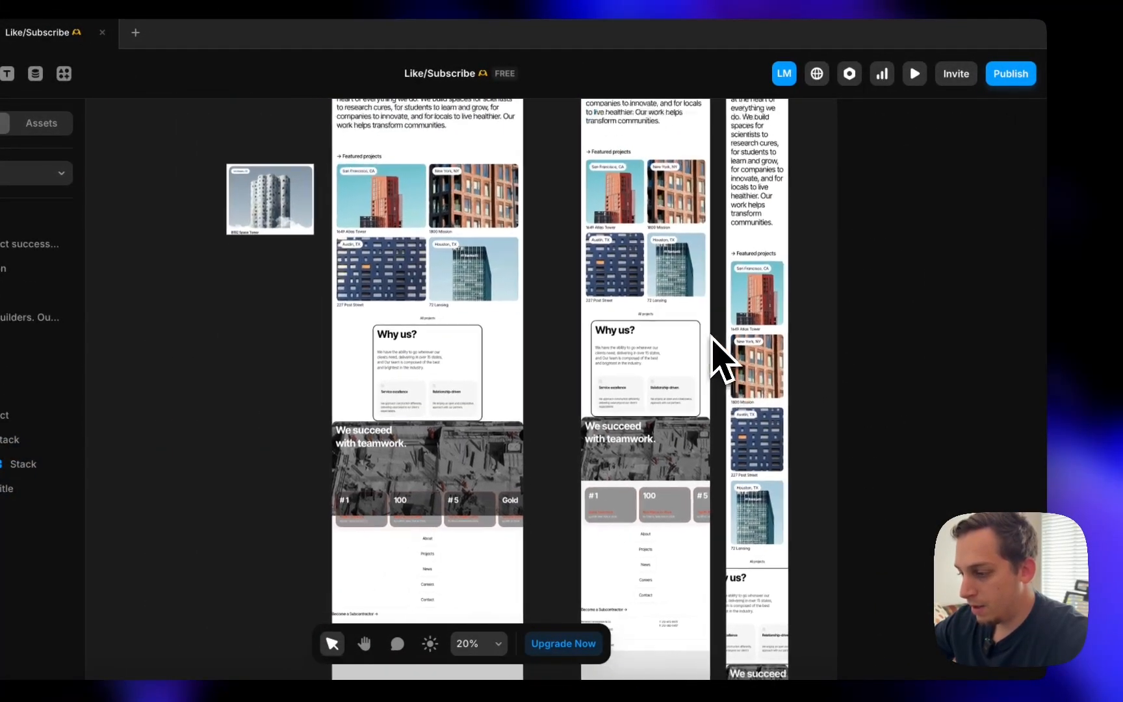
scroll(713, 340, down, 3)
click(714, 332)
scroll(714, 332, up, 5)
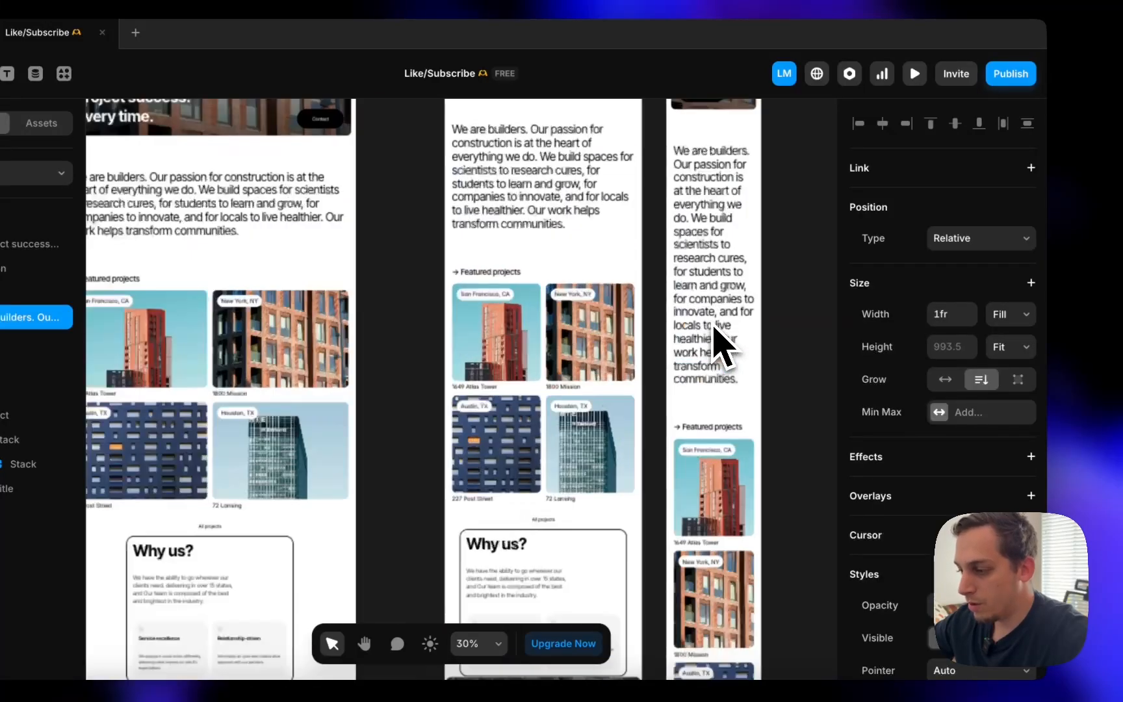
scroll(714, 329, up, 3)
scroll(714, 329, down, 5)
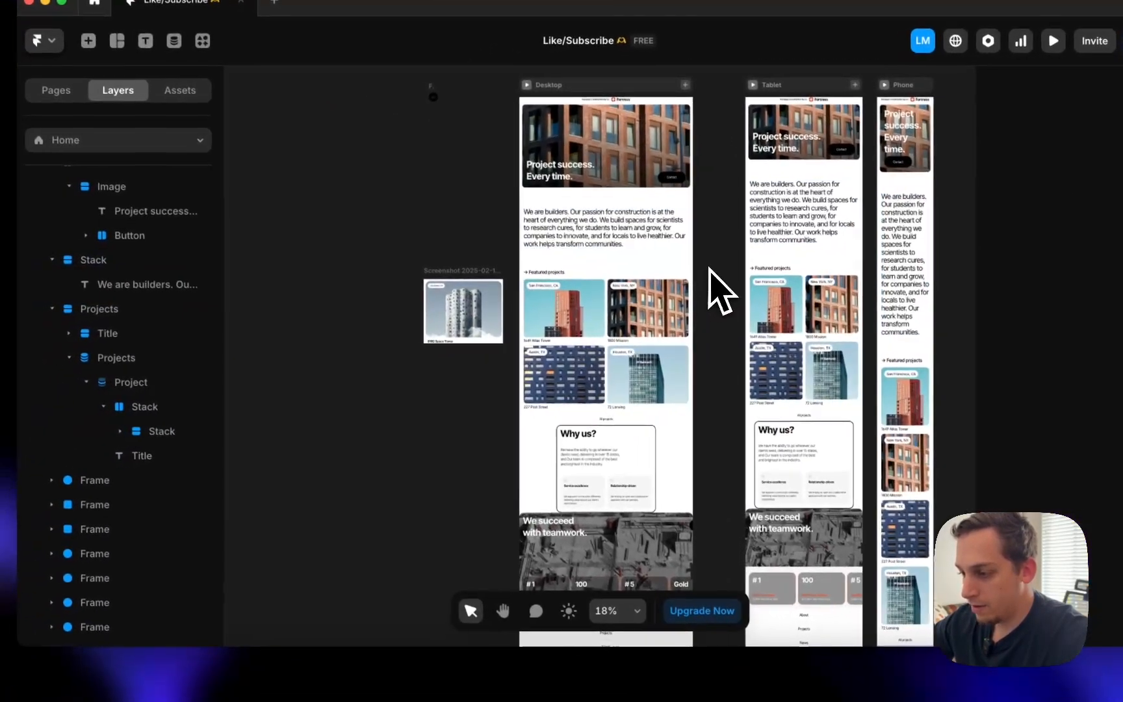
scroll(715, 332, up, 2)
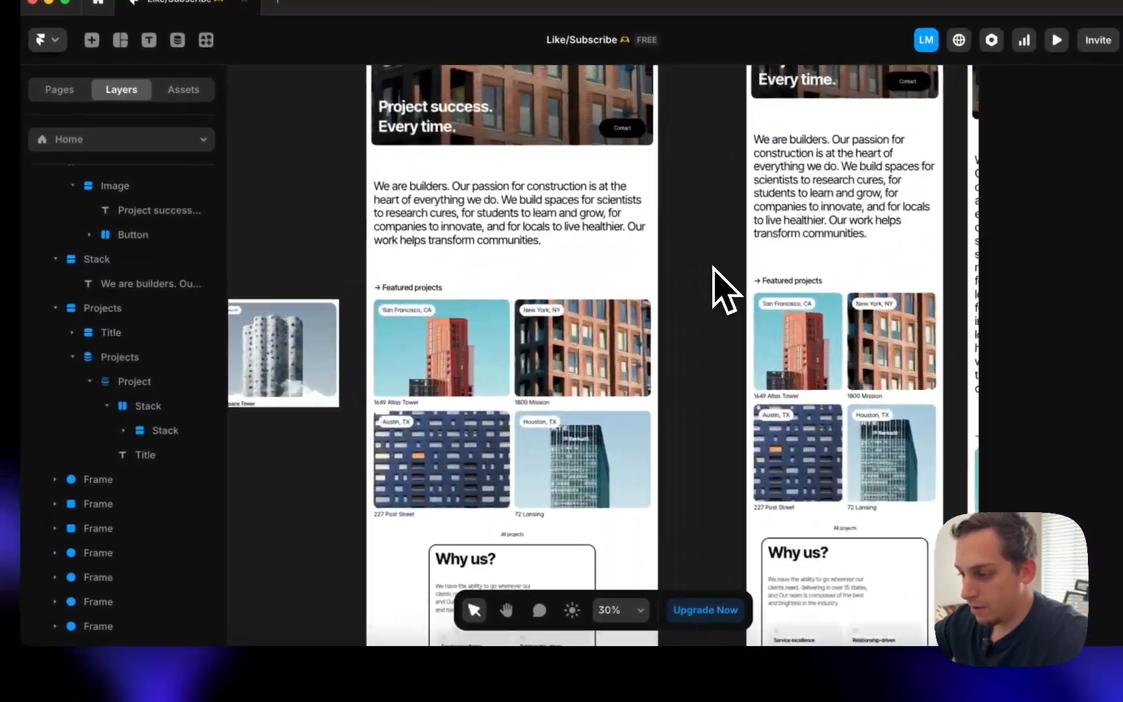
scroll(620, 354, down, 1)
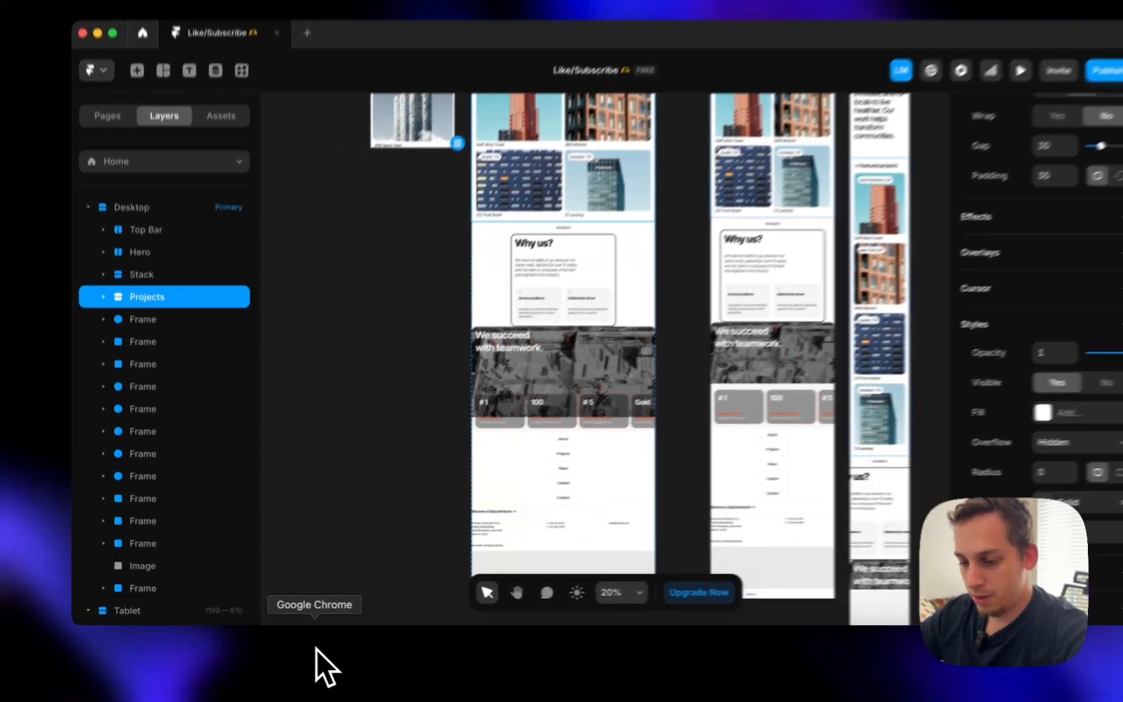
click(316, 647)
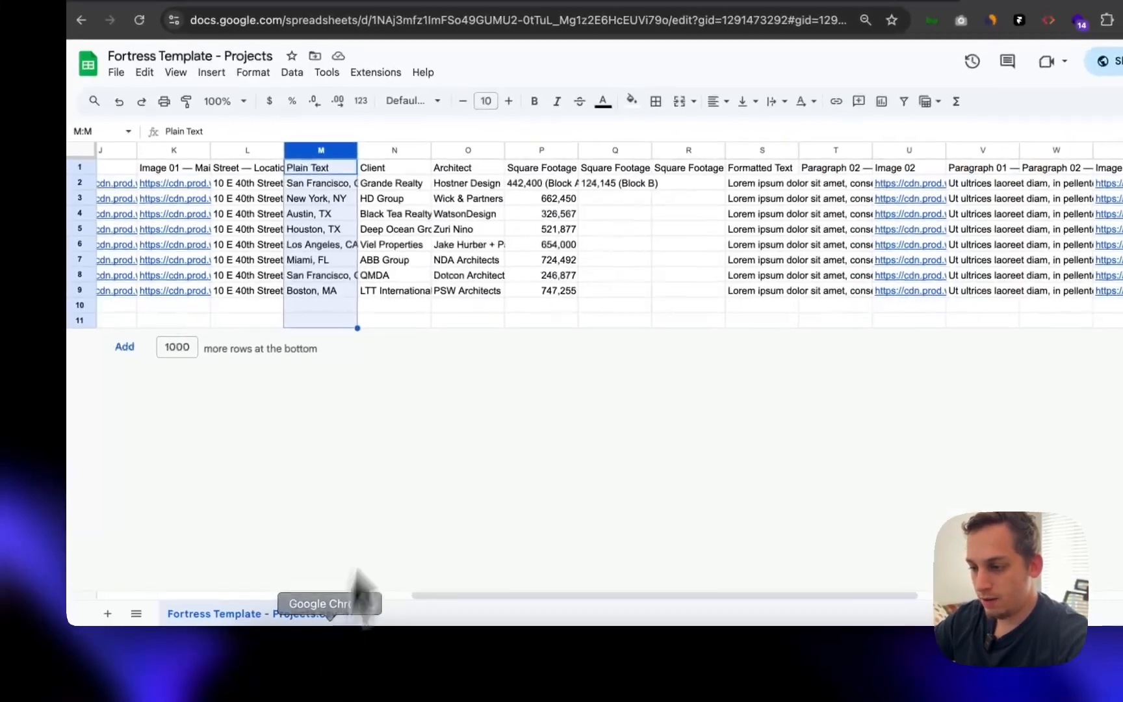
click(464, 75)
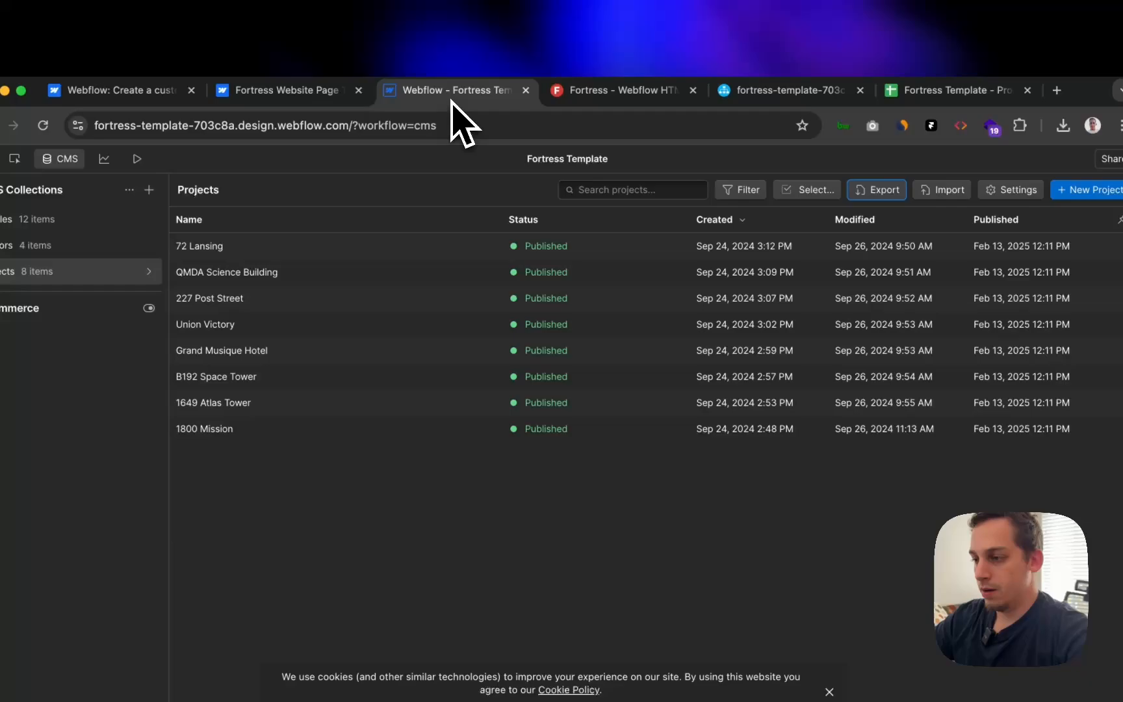
click(674, 99)
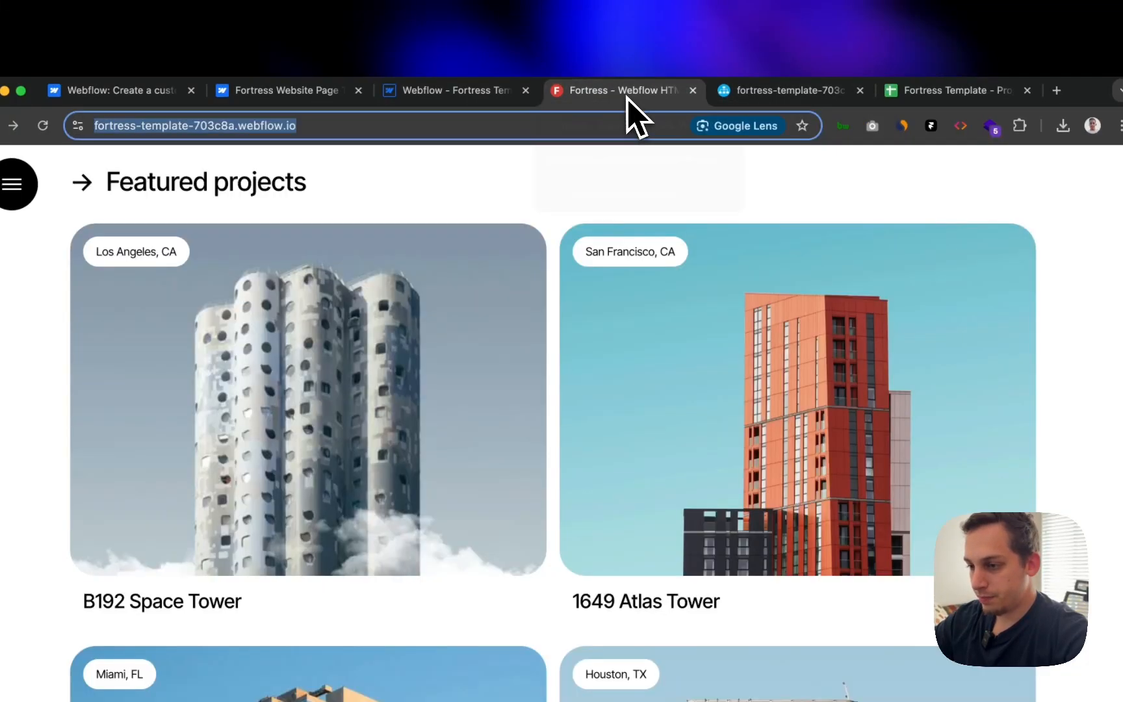
click(477, 97)
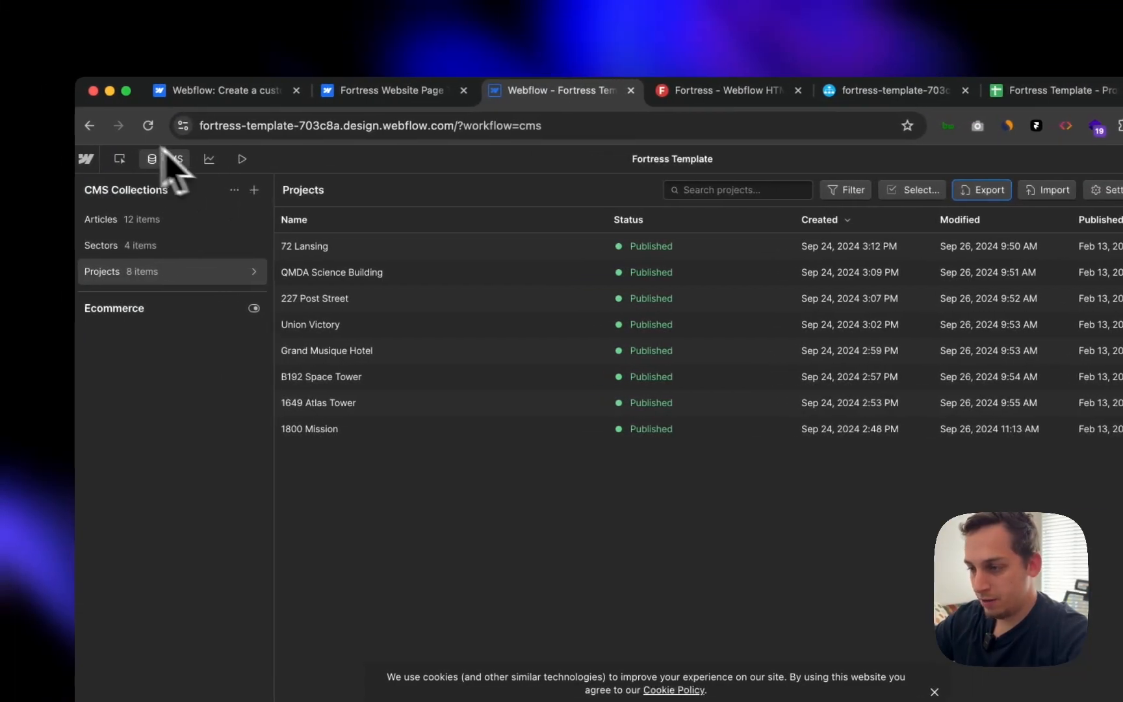
click(689, 91)
scroll(440, 373, down, 2)
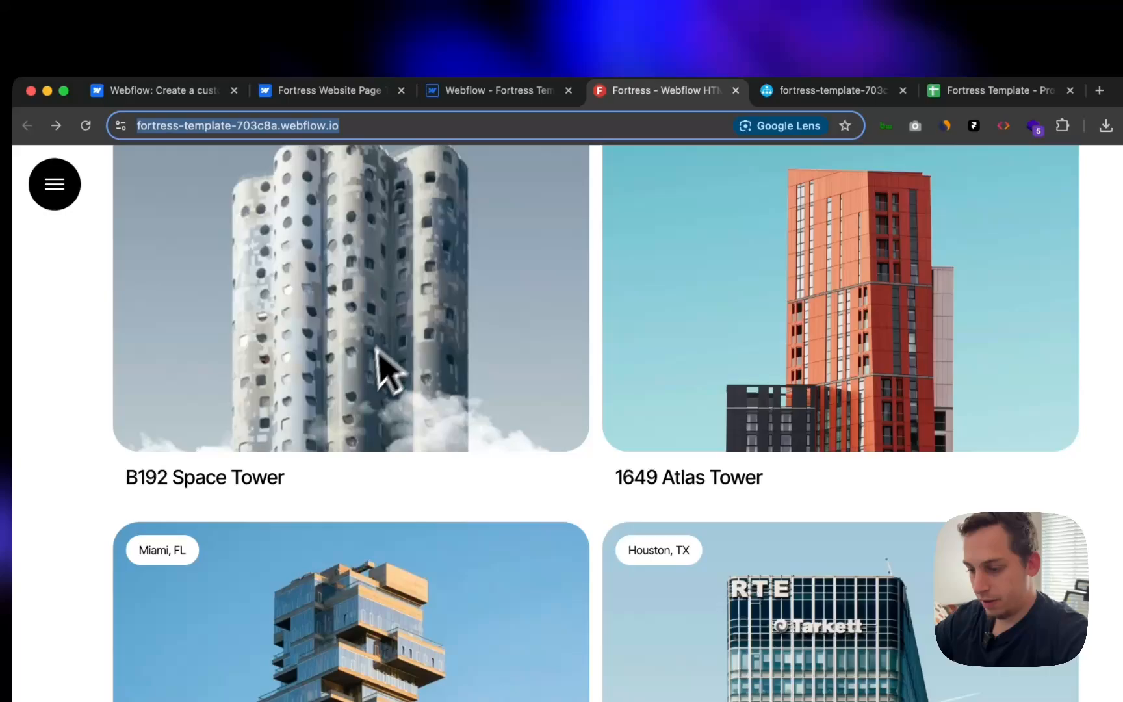
scroll(379, 351, down, 10)
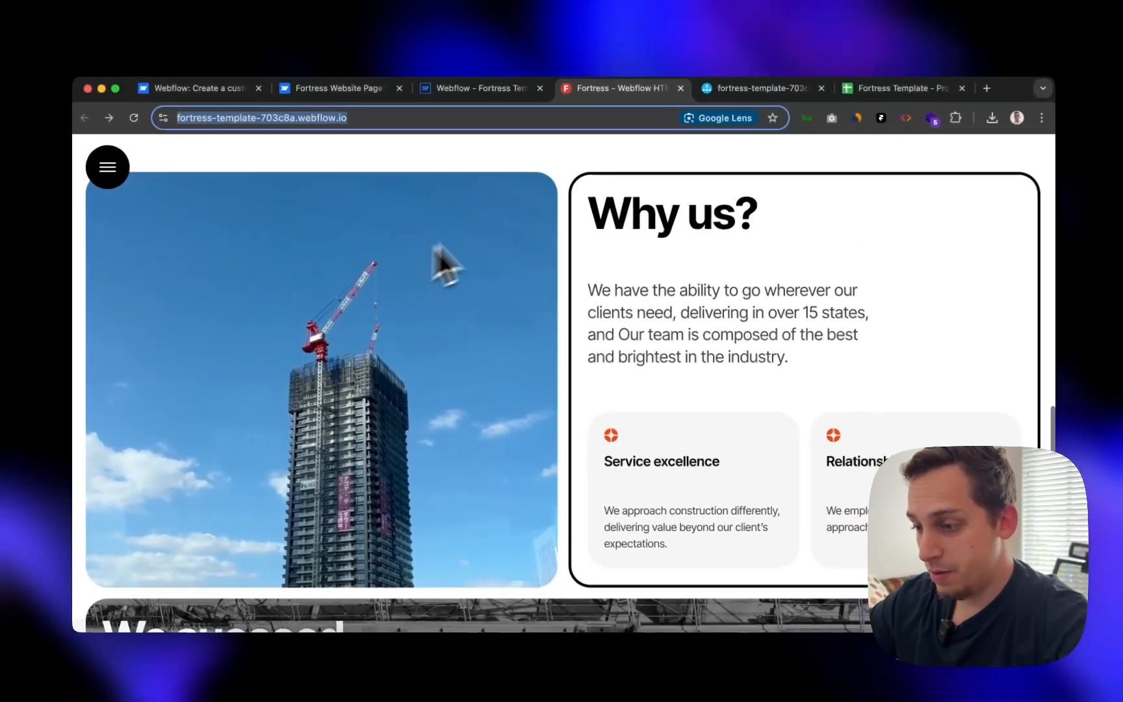
scroll(494, 338, up, 5)
scroll(492, 331, down, 3)
scroll(532, 292, up, 2)
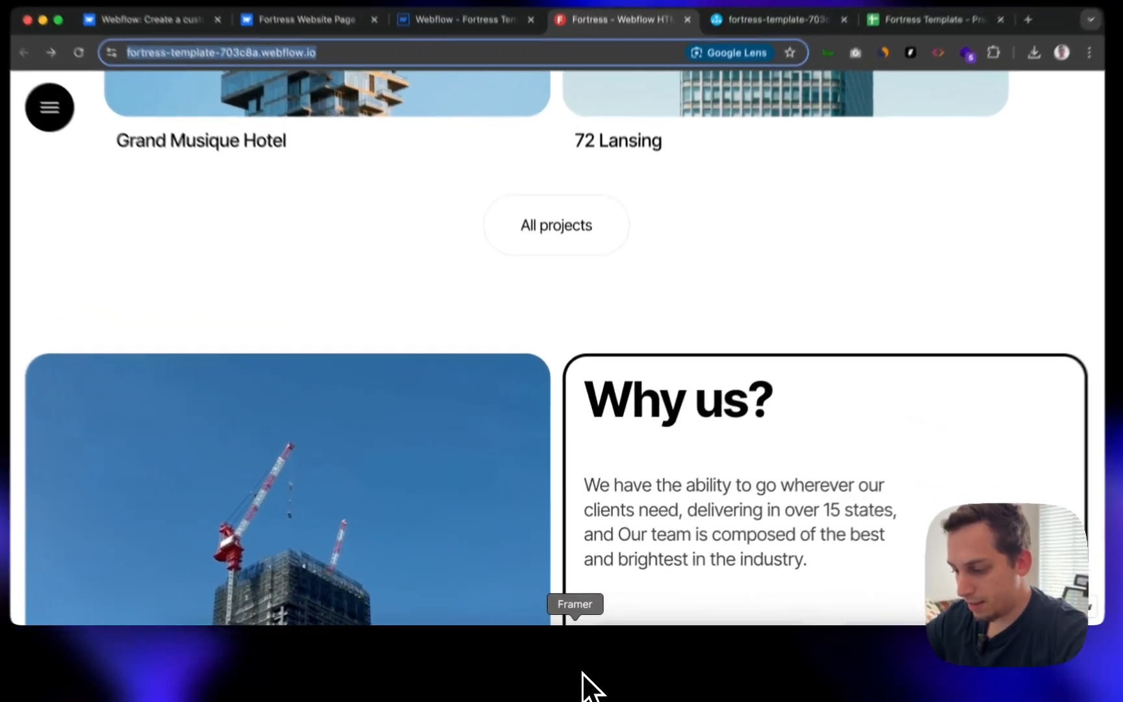
click(578, 679)
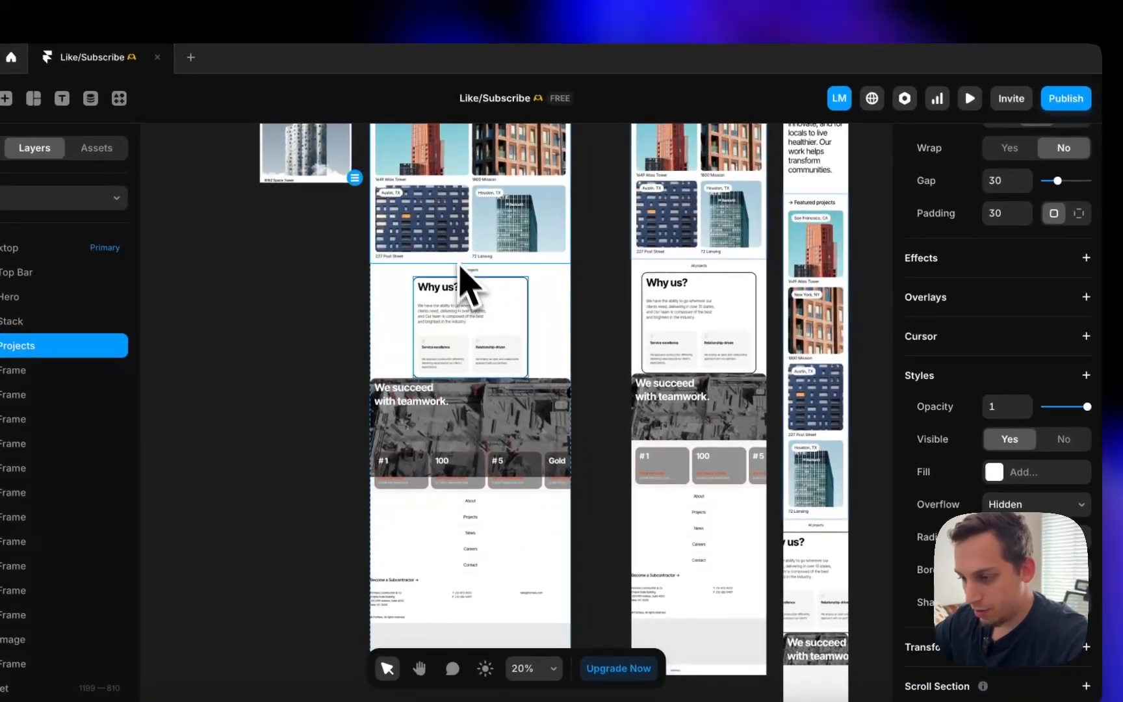
- Wrap the All projects button in a stack and move it into the Projects section
click(461, 268)
scroll(464, 293, up, 6)
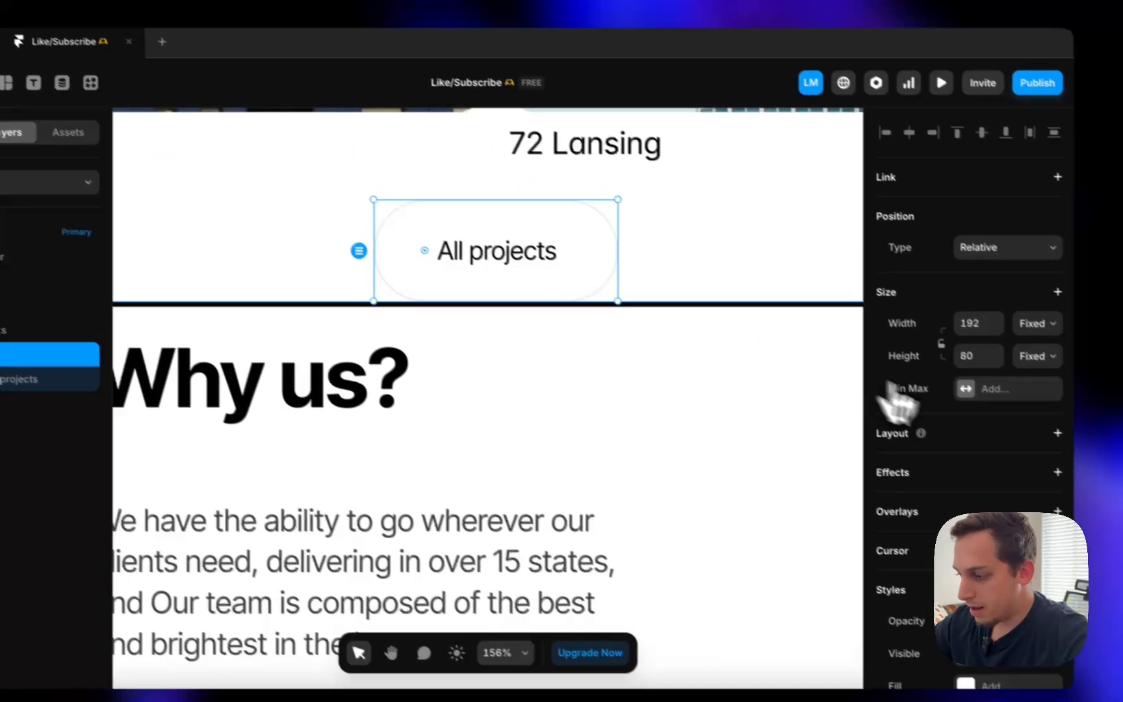
scroll(899, 403, down, 3)
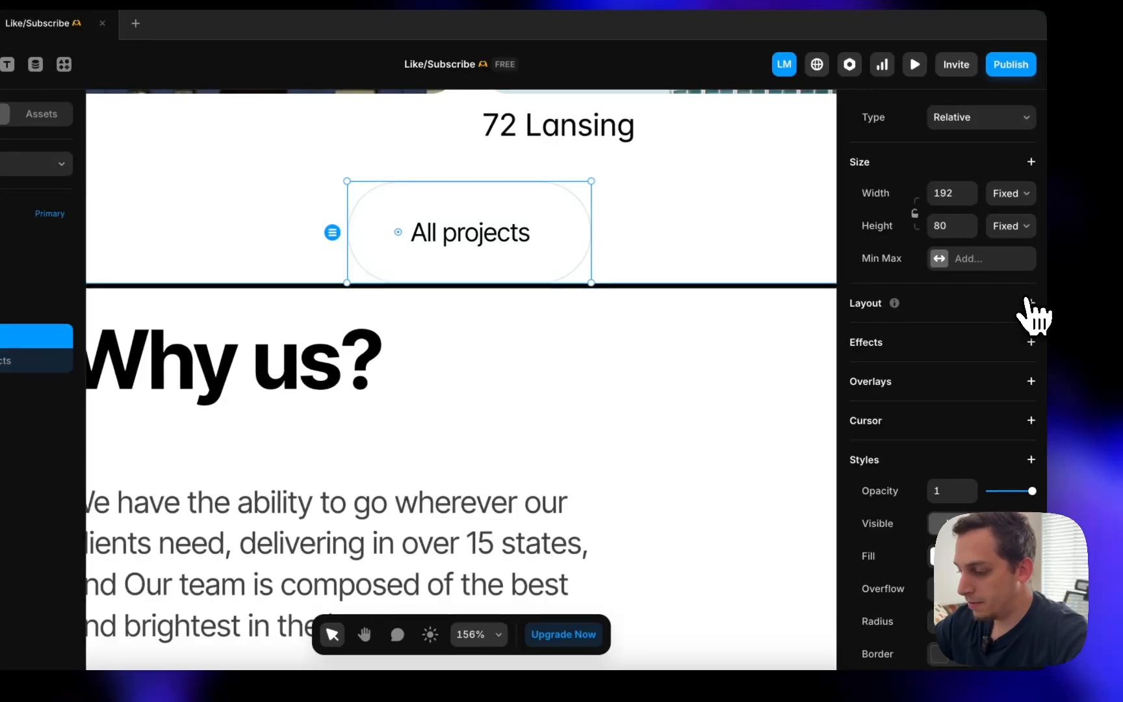
click(1031, 303)
scroll(653, 300, down, 8)
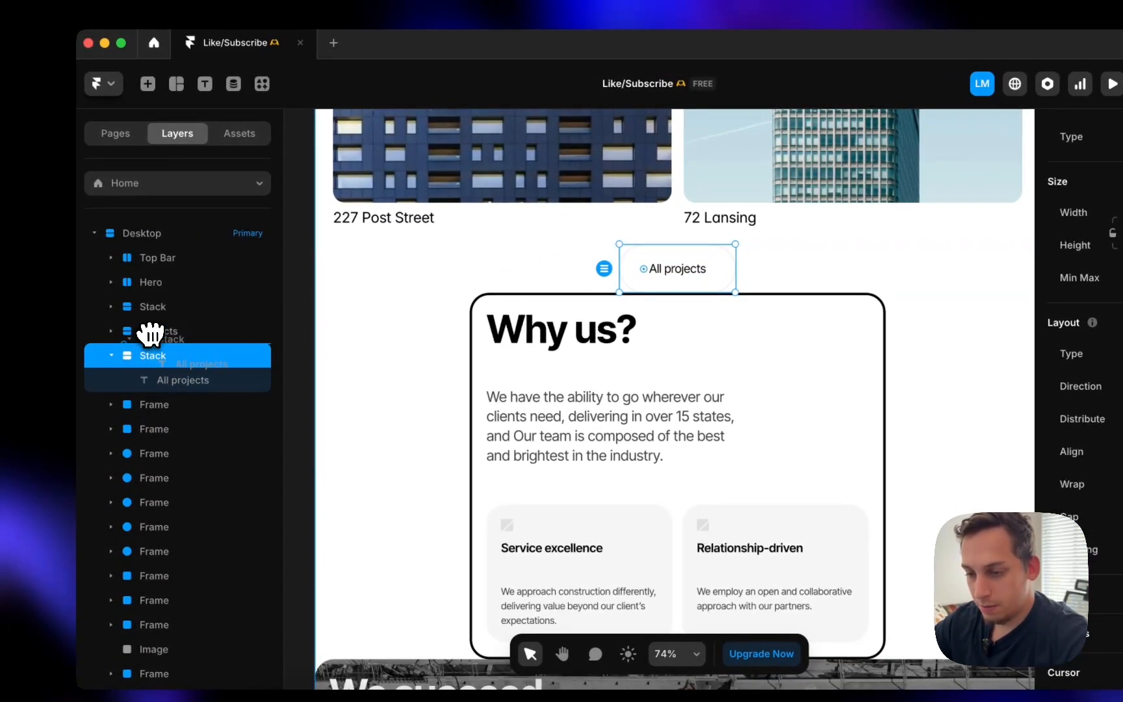
drag(151, 334, 150, 332)
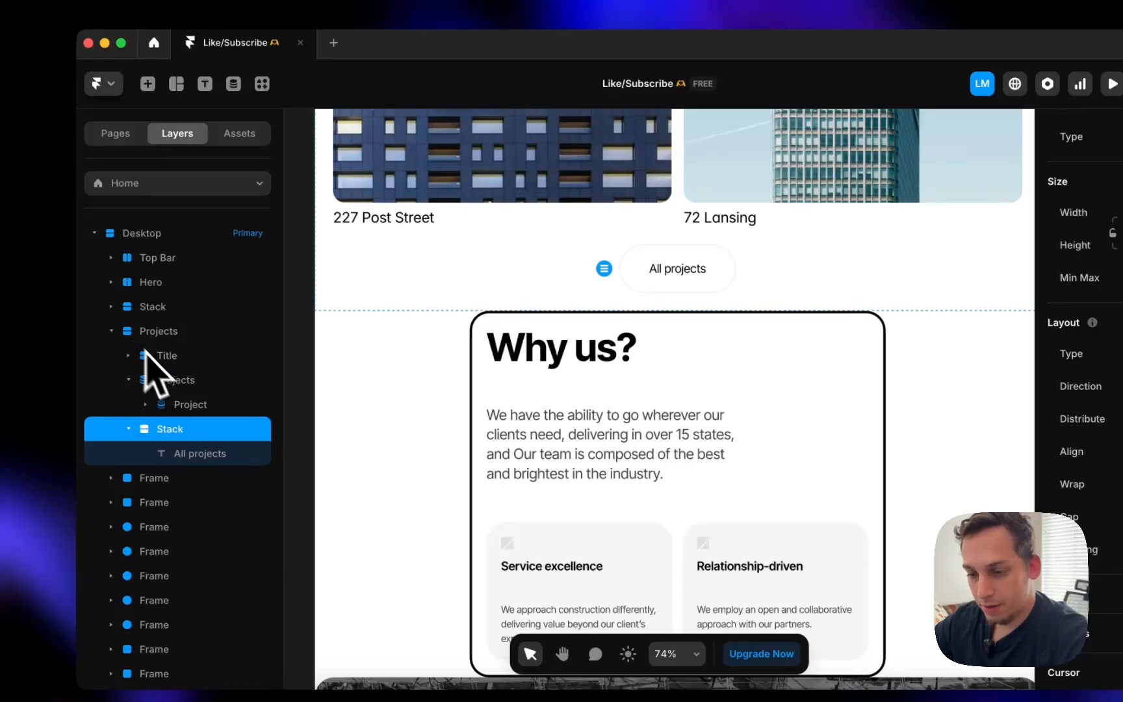
- Give the Projects section 120 top and bottom padding
click(113, 337)
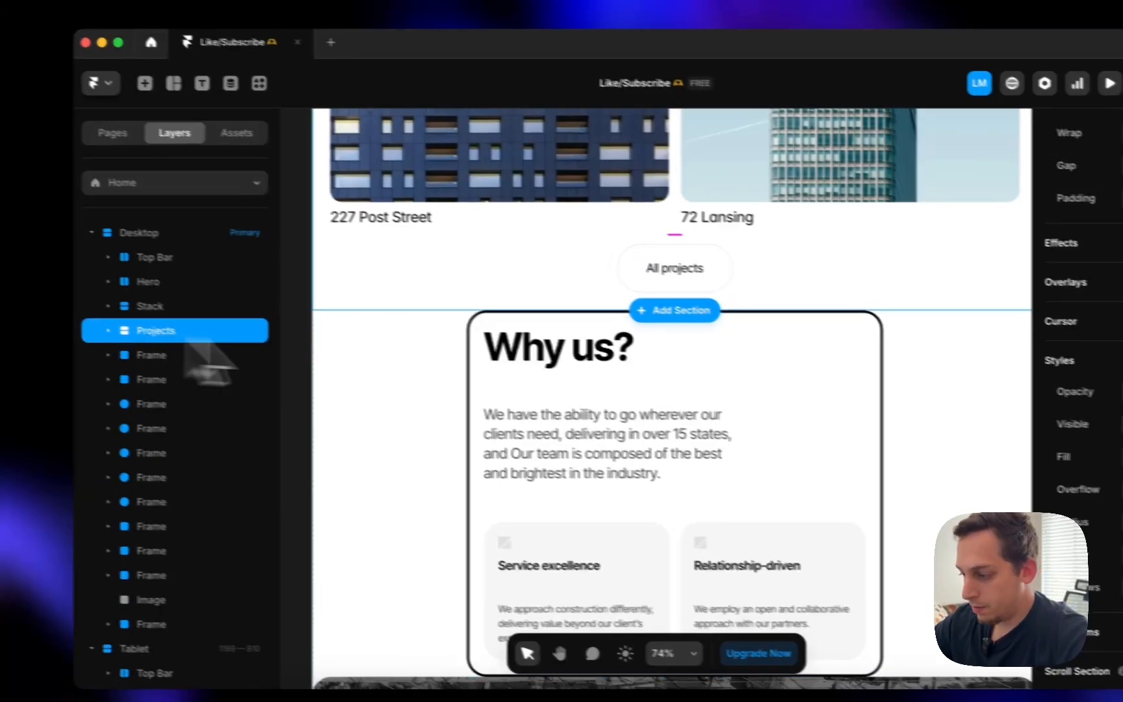
click(1122, 197)
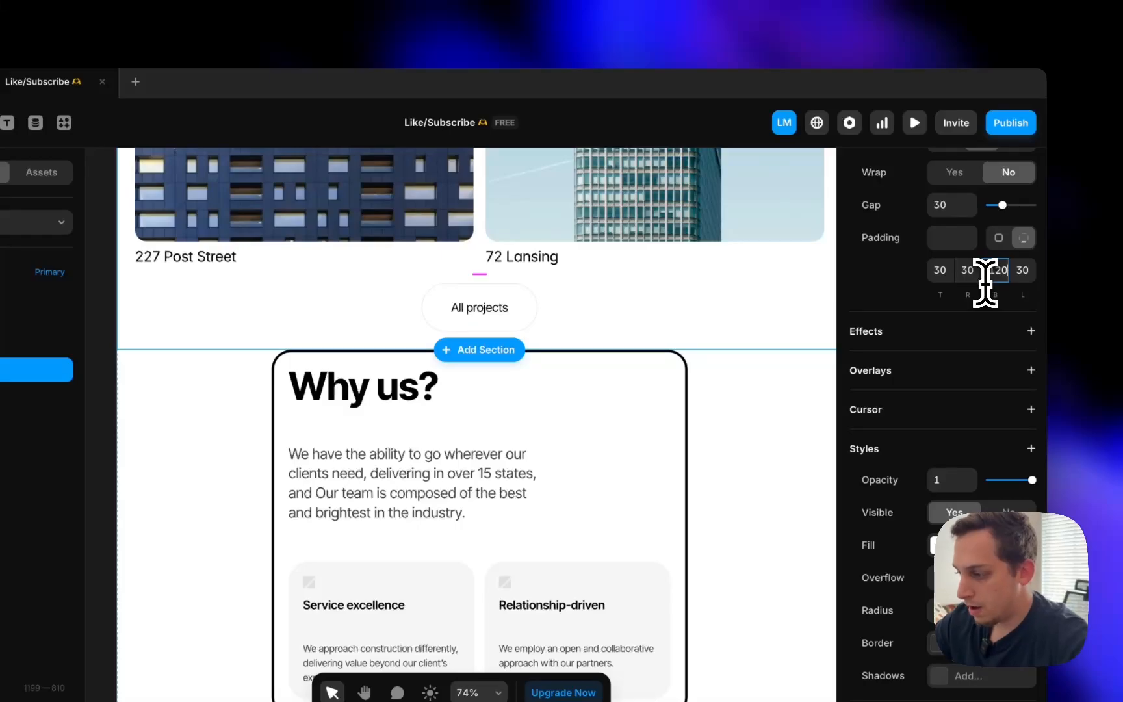
click(936, 278)
text(20)
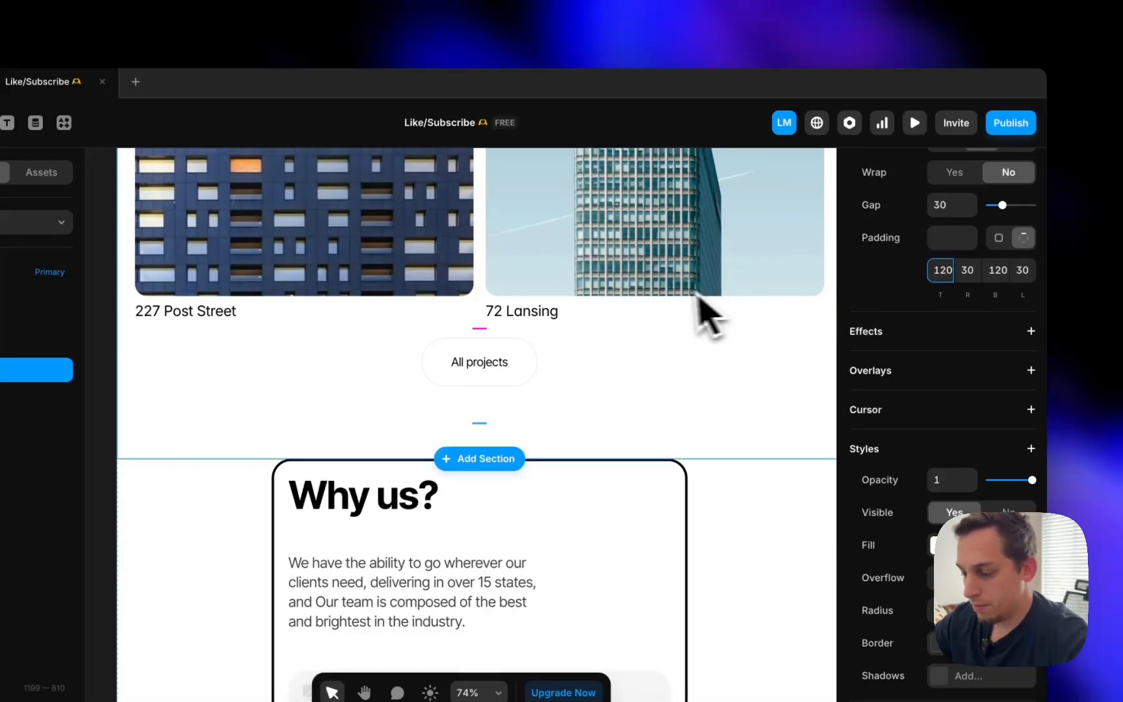
scroll(697, 294, down, 5)
scroll(672, 296, up, 5)
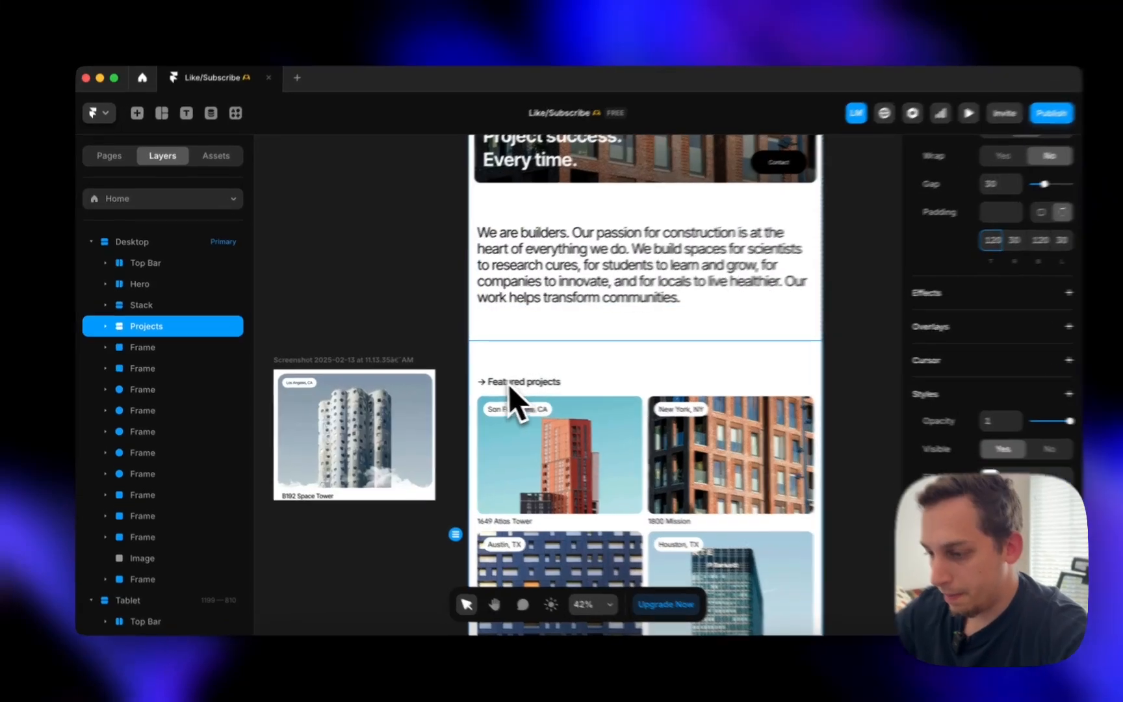
click(450, 355)
scroll(470, 375, up, 5)
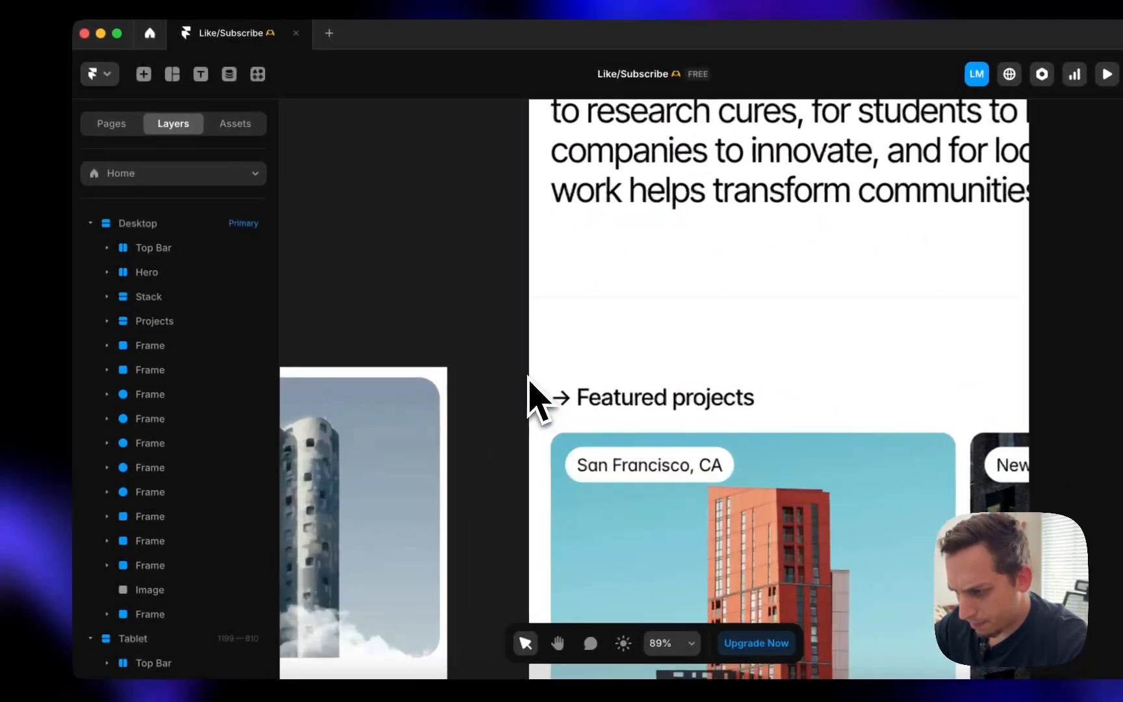
scroll(470, 381, right, 2)
scroll(469, 377, down, 5)
scroll(534, 399, down, 6)
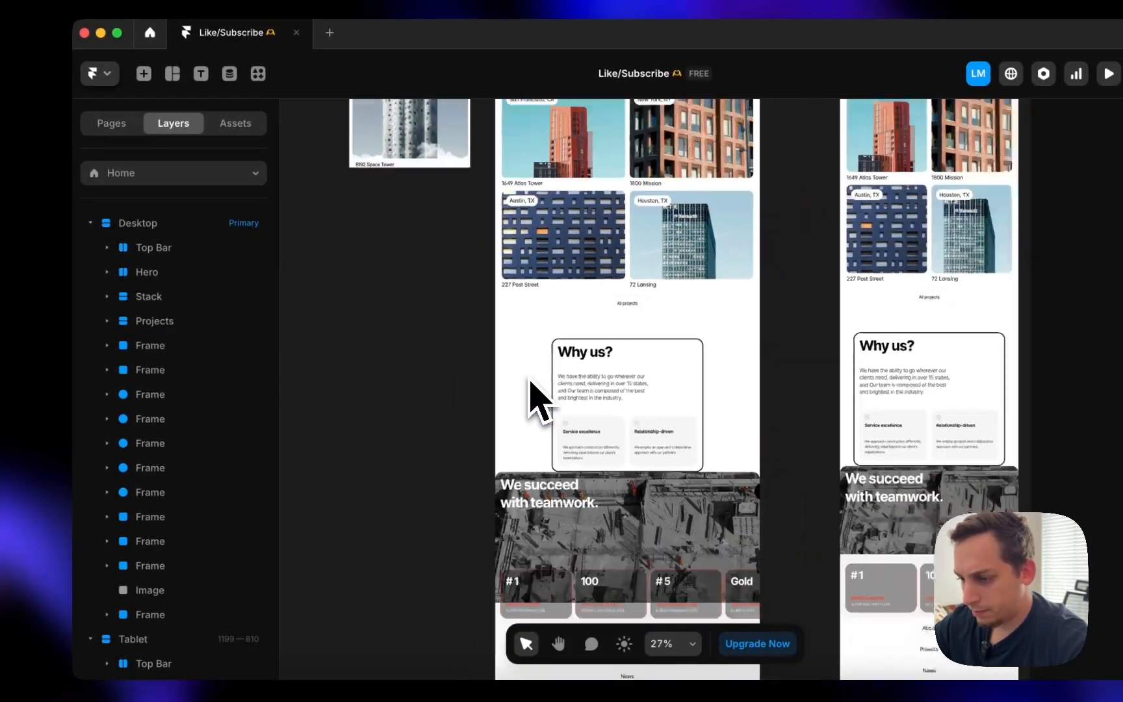
click(597, 373)
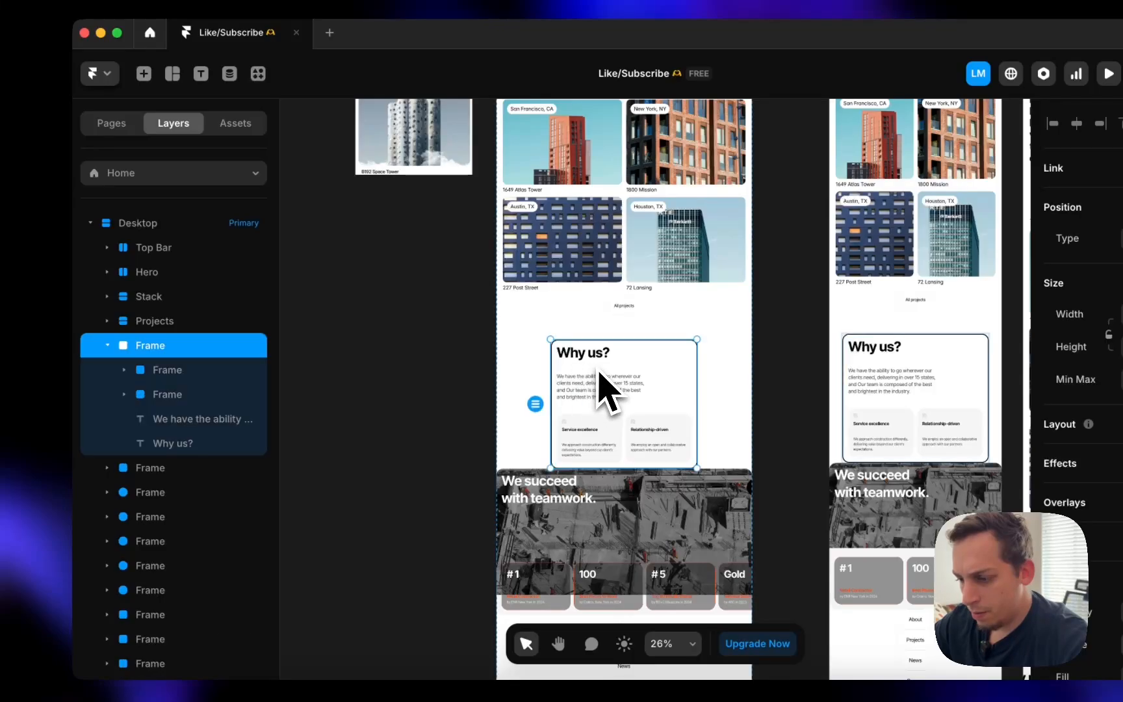
click(151, 375)
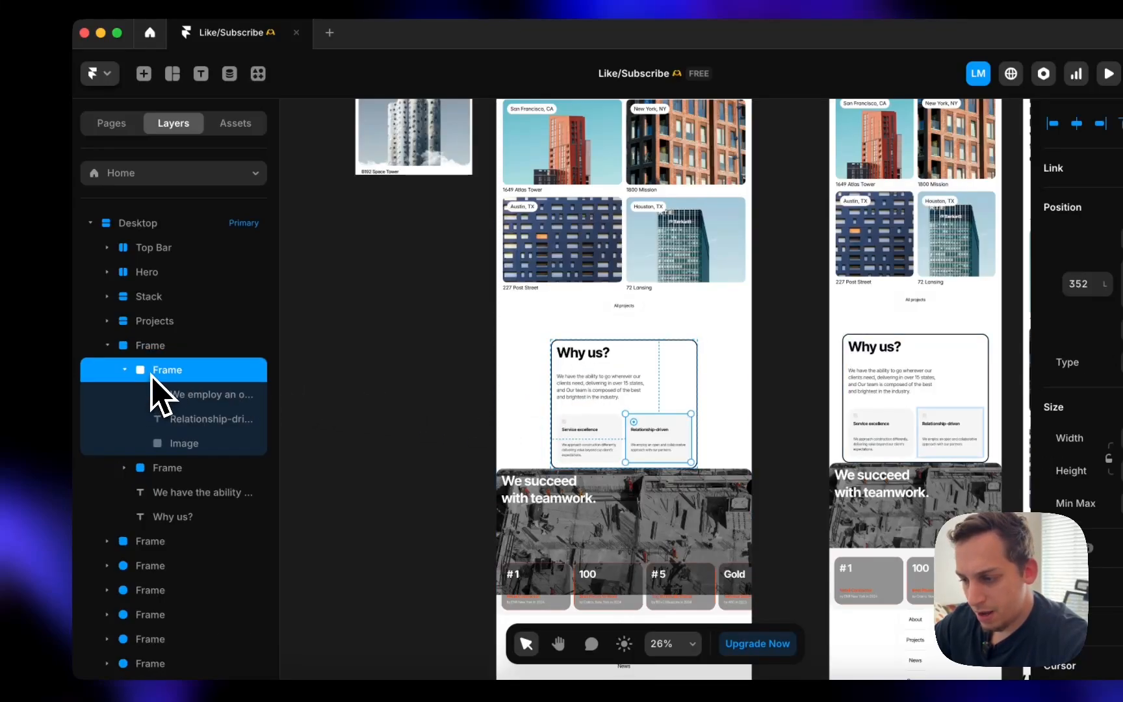
click(124, 370)
click(124, 393)
click(146, 393)
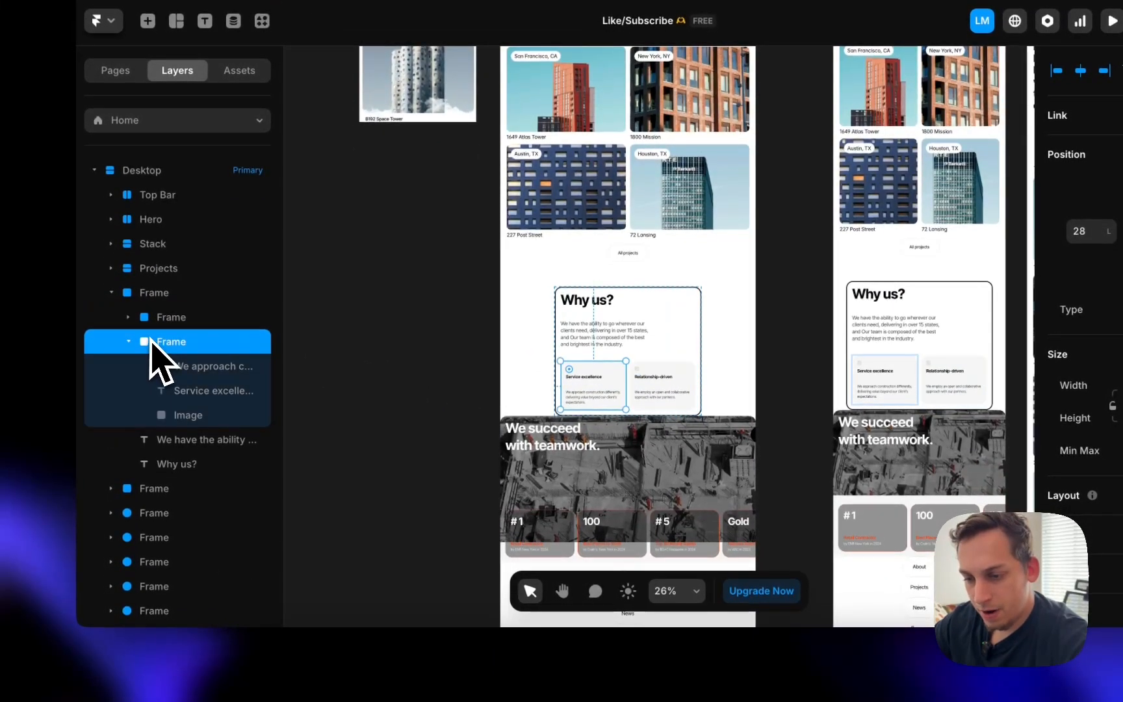
click(140, 317)
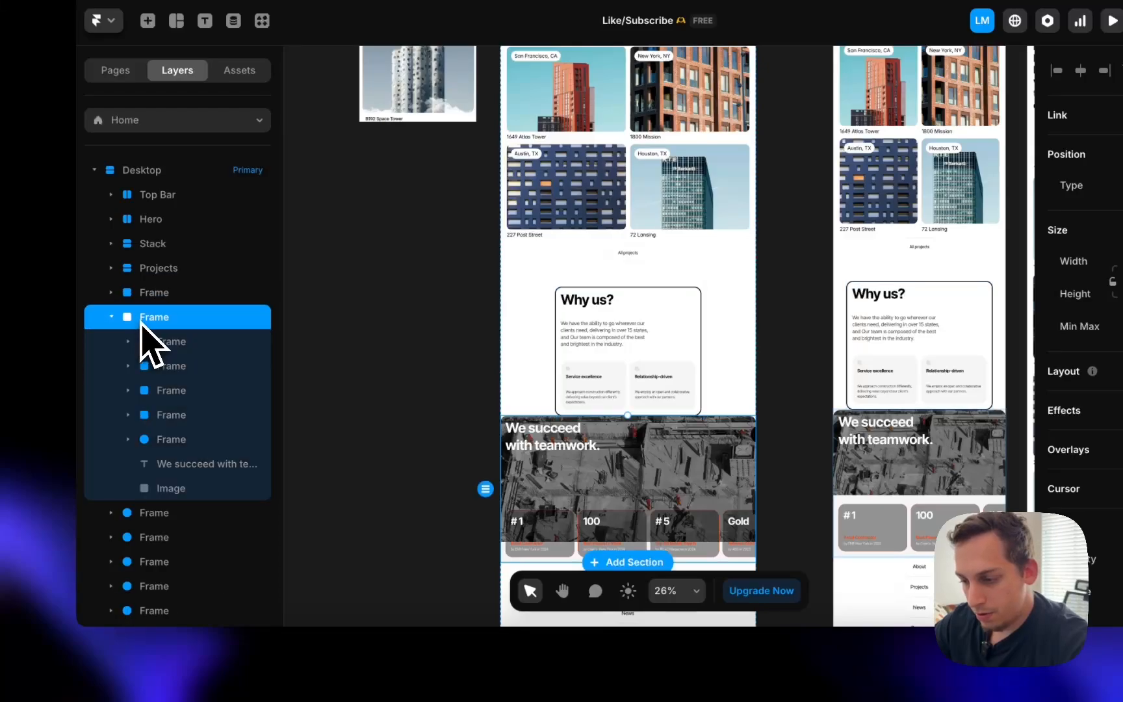
scroll(388, 331, down, 5)
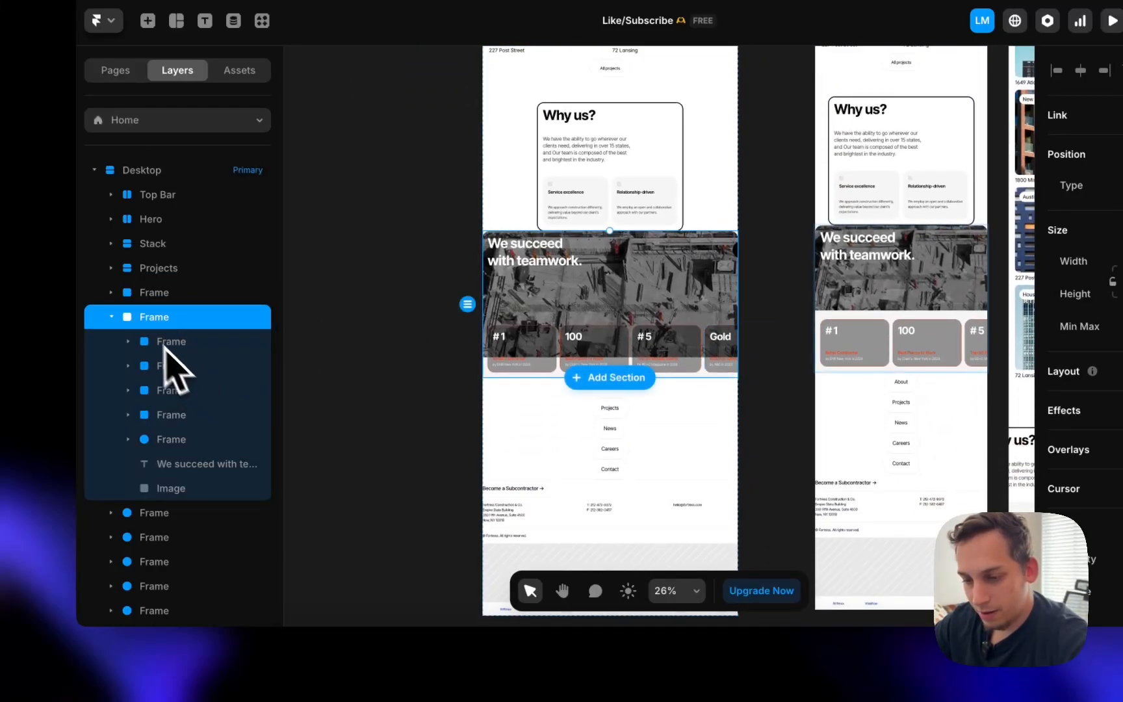
click(112, 317)
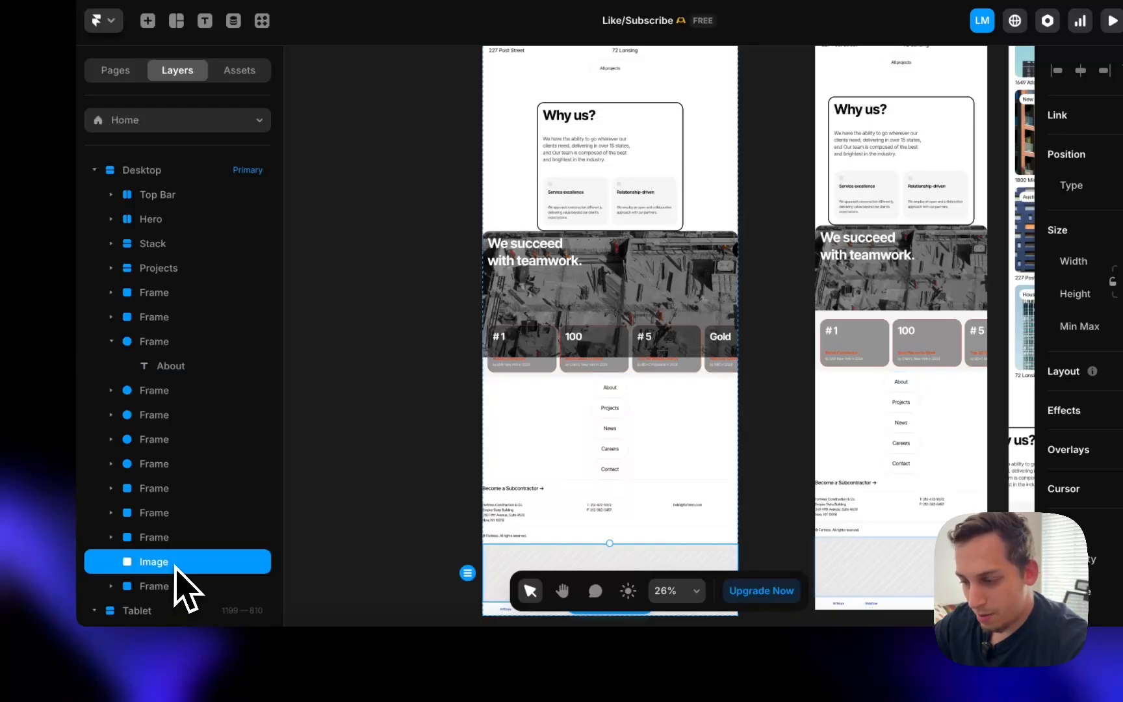
scroll(454, 464, down, 5)
scroll(494, 441, up, 6)
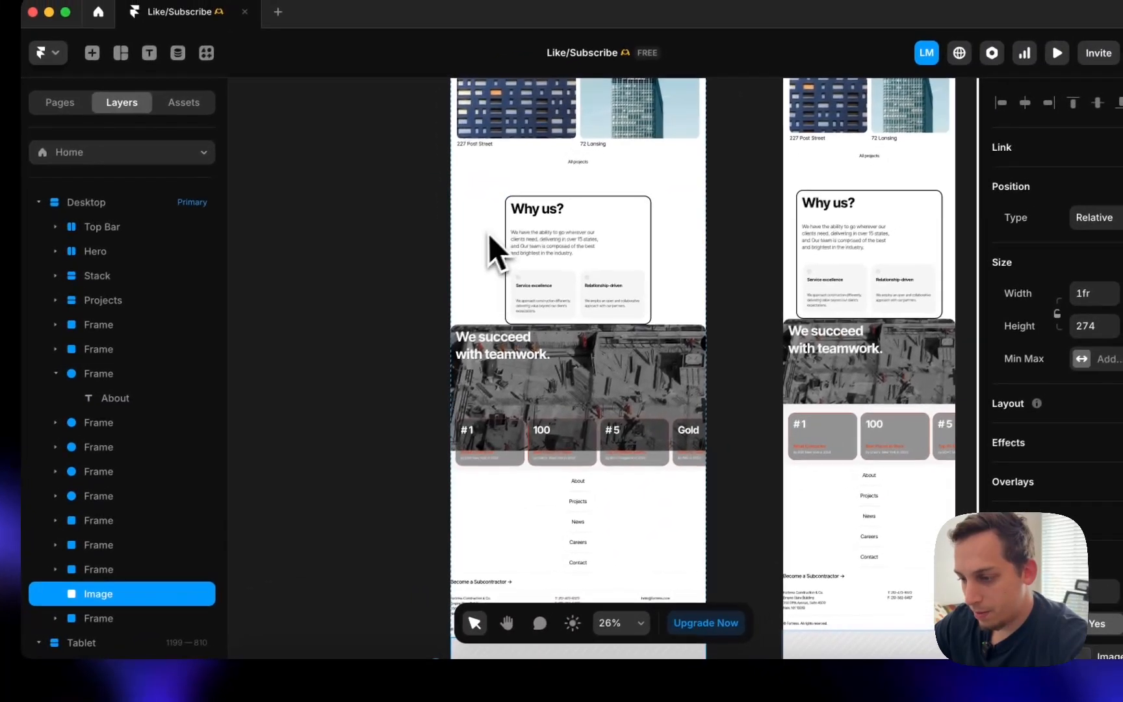
click(547, 202)
click(585, 250)
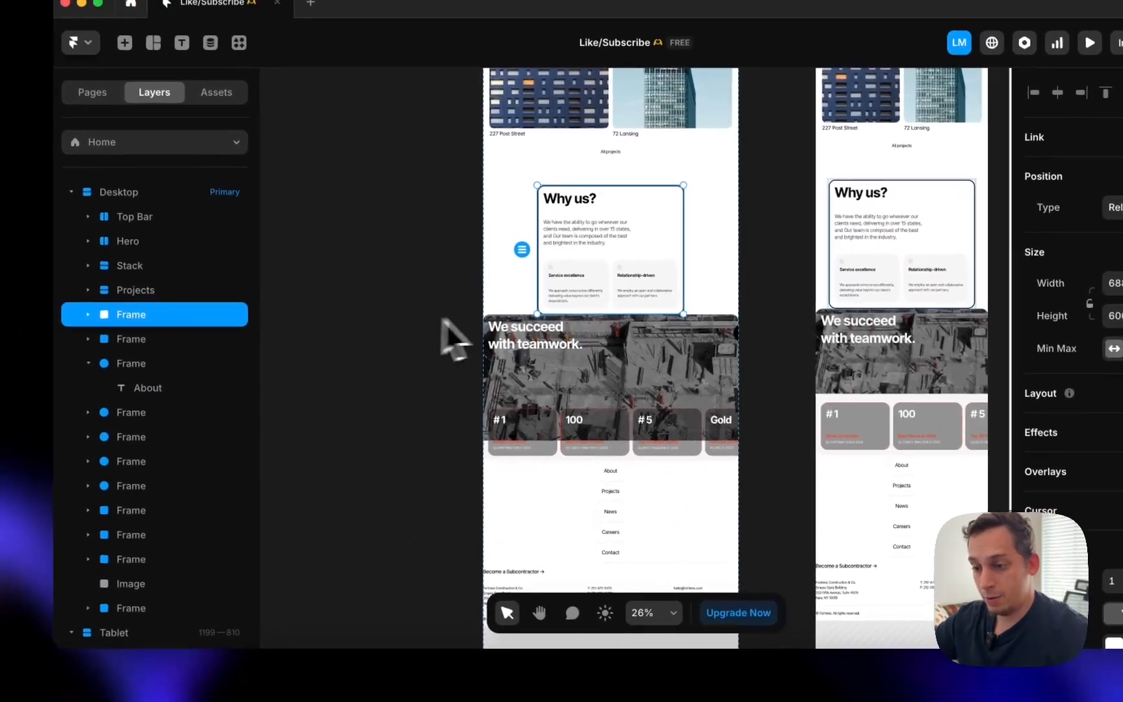
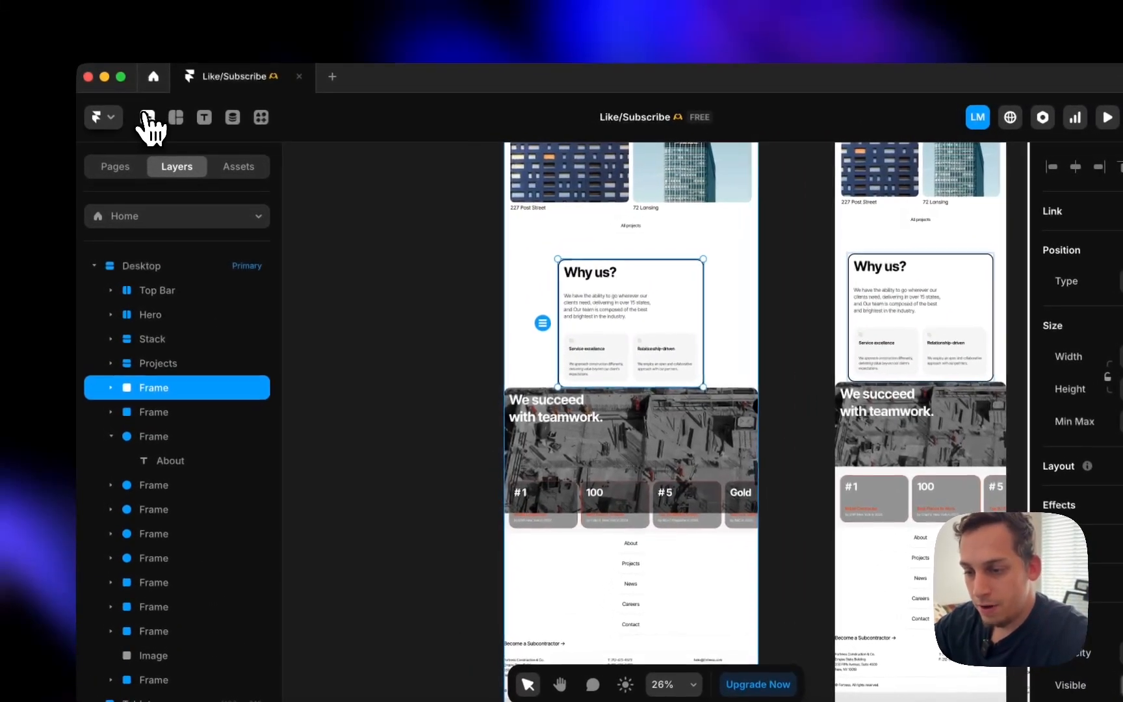
- Search for 'vid' and place a Video element on the canvas beside the page
click(135, 121)
text(video)
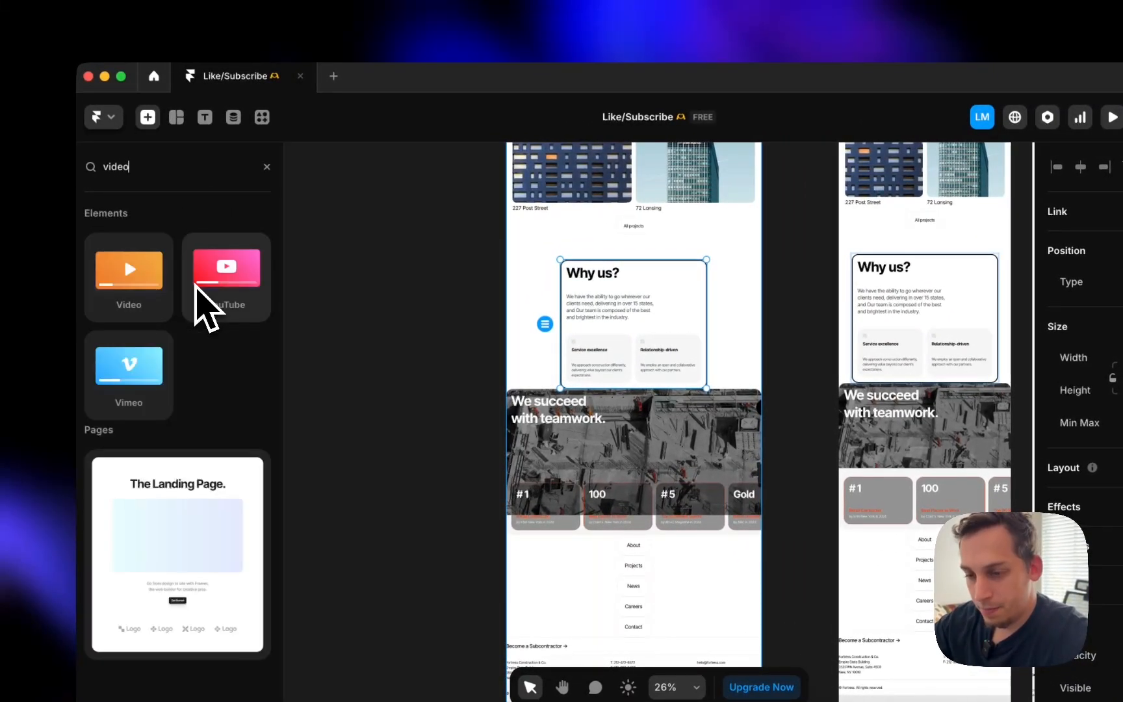
drag(136, 292, 331, 268)
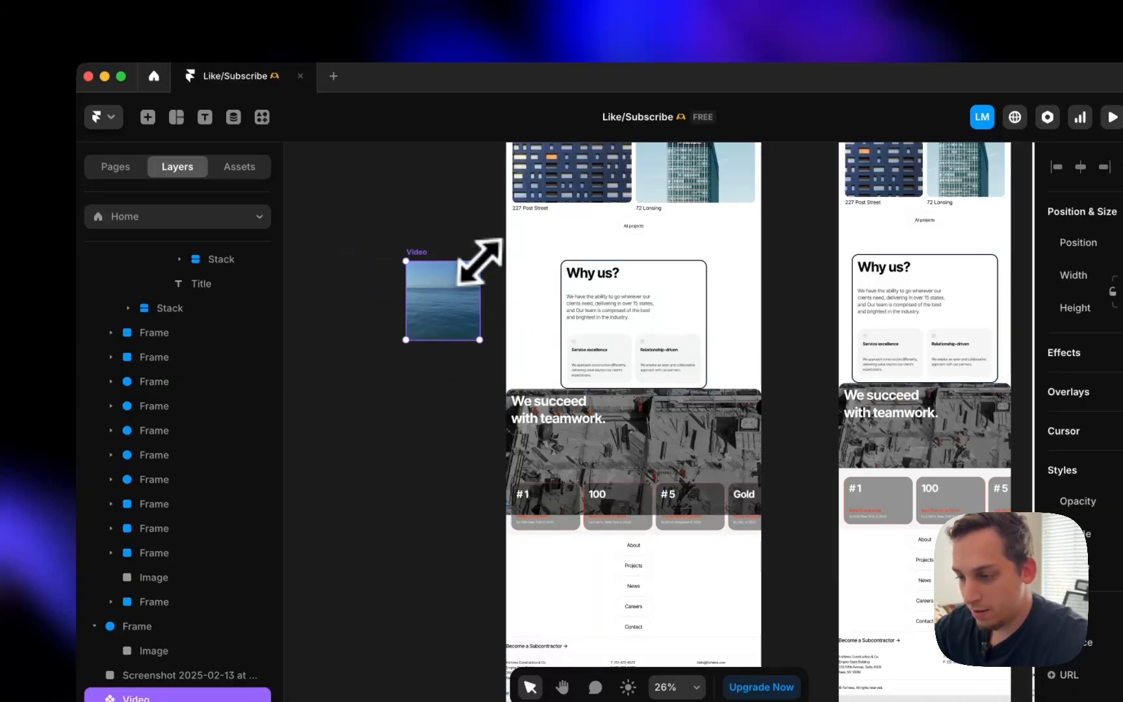
click(578, 309)
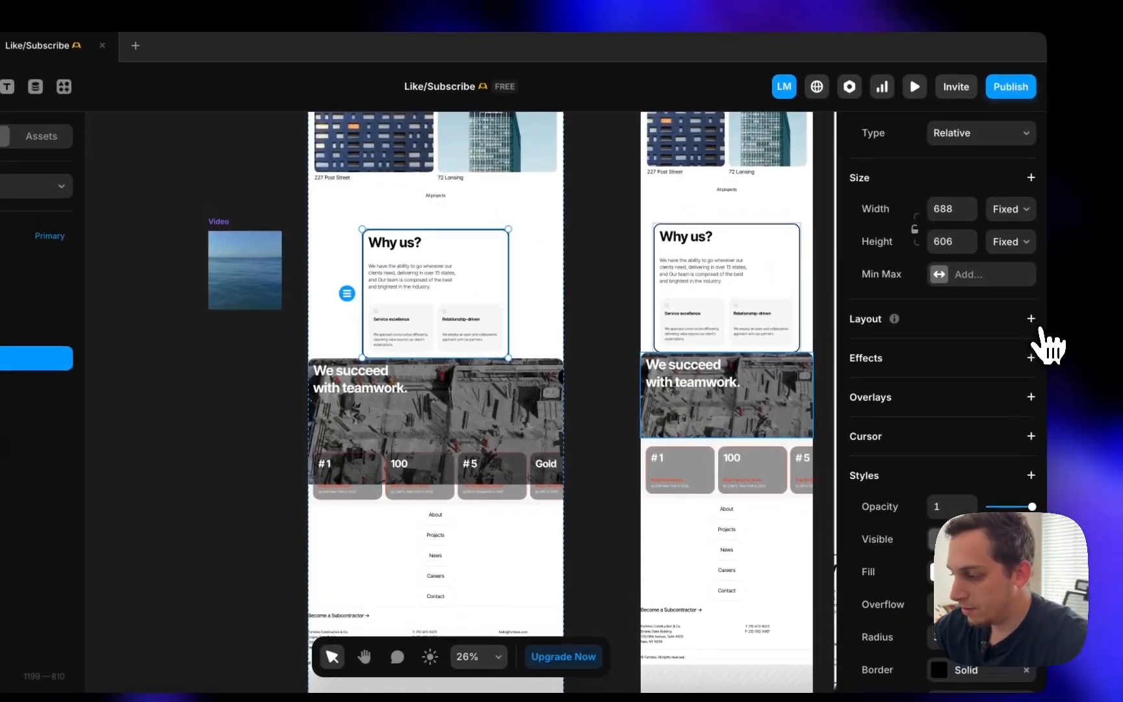
- Give the Why us frame a stack layout and set its heading and paragraph widths to Fill
click(1033, 304)
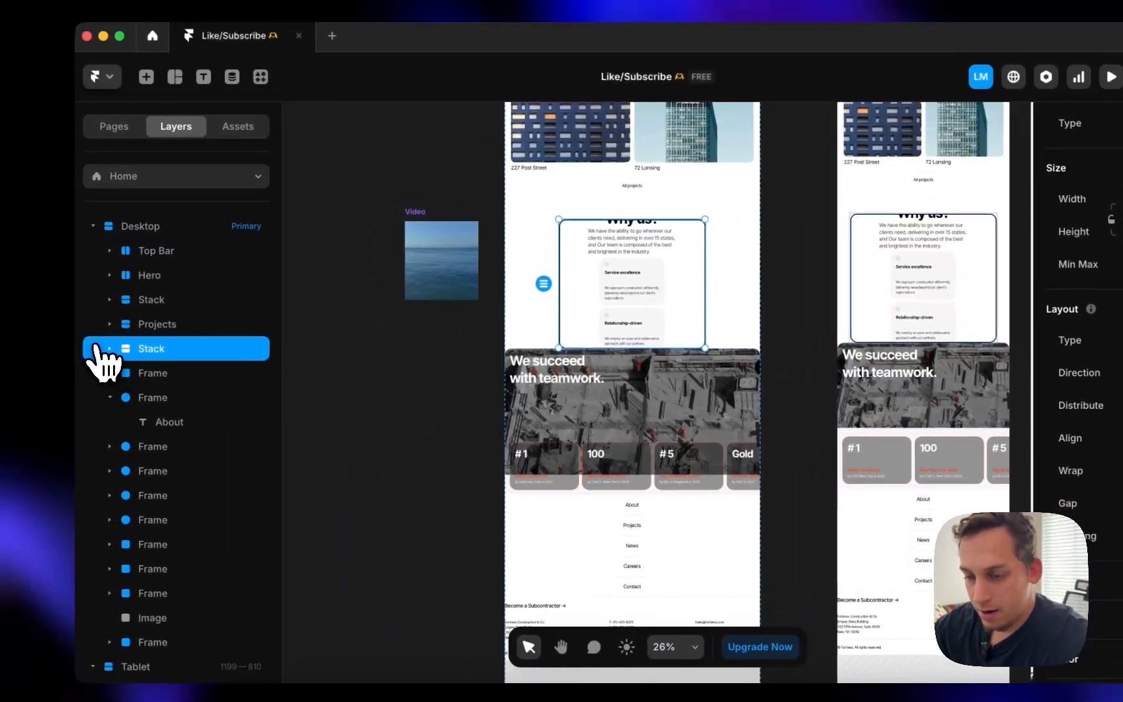
click(111, 348)
click(171, 374)
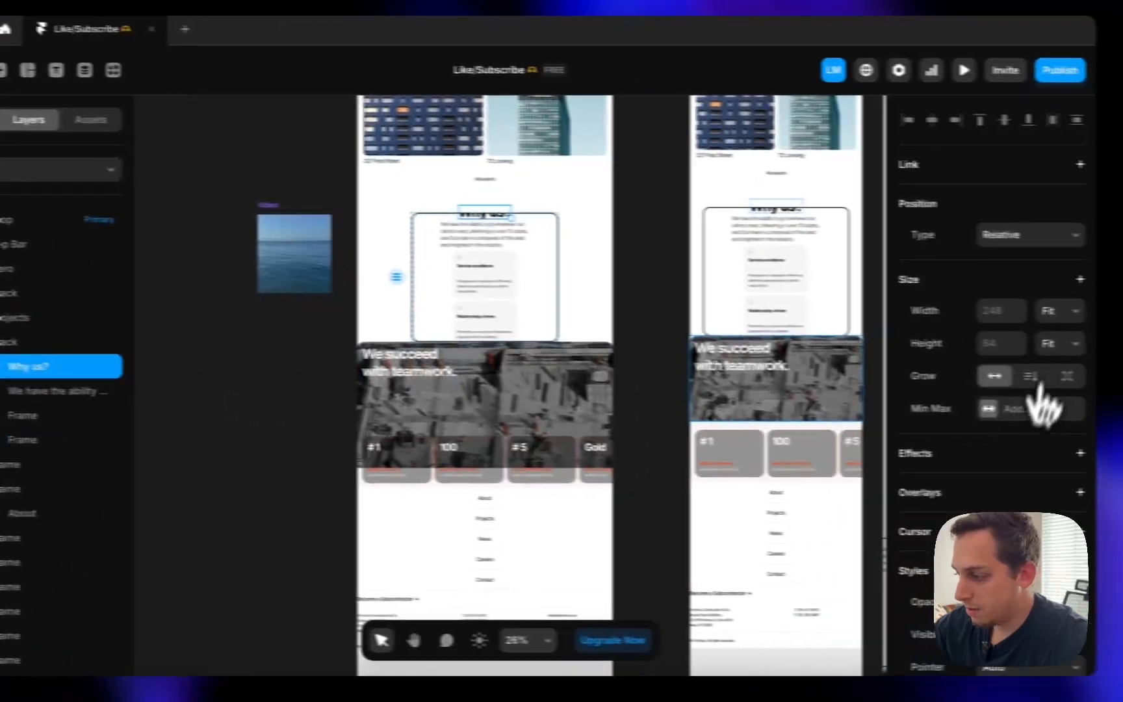
click(1056, 308)
click(1003, 293)
click(149, 384)
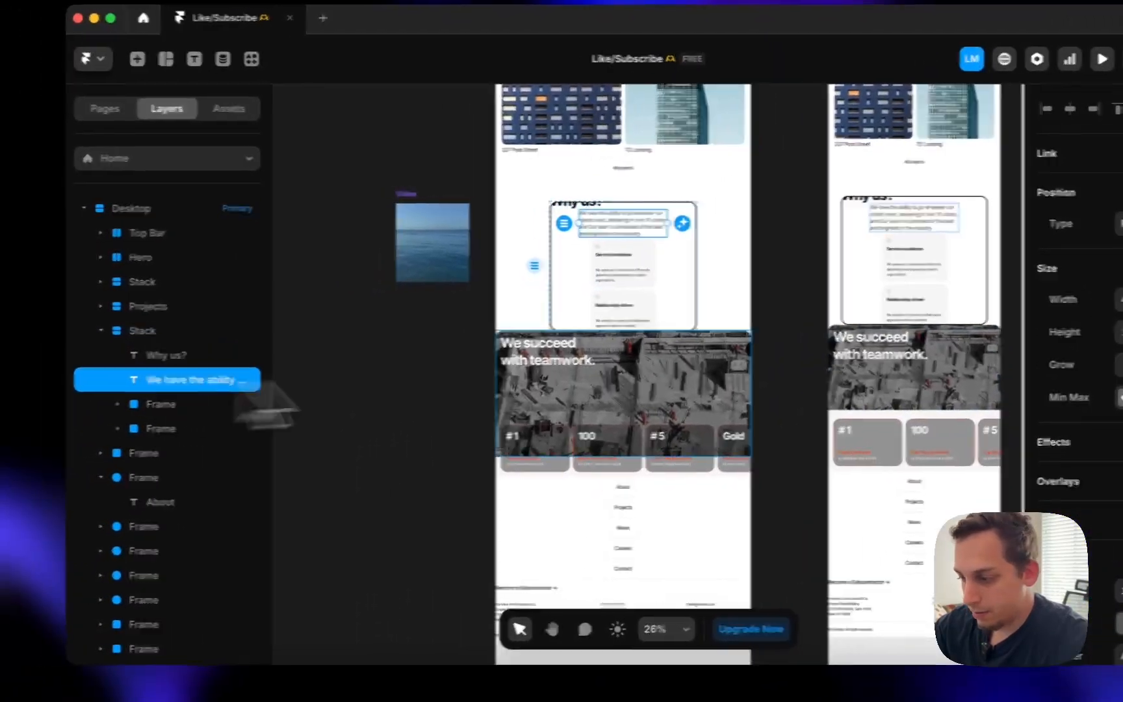
click(1119, 304)
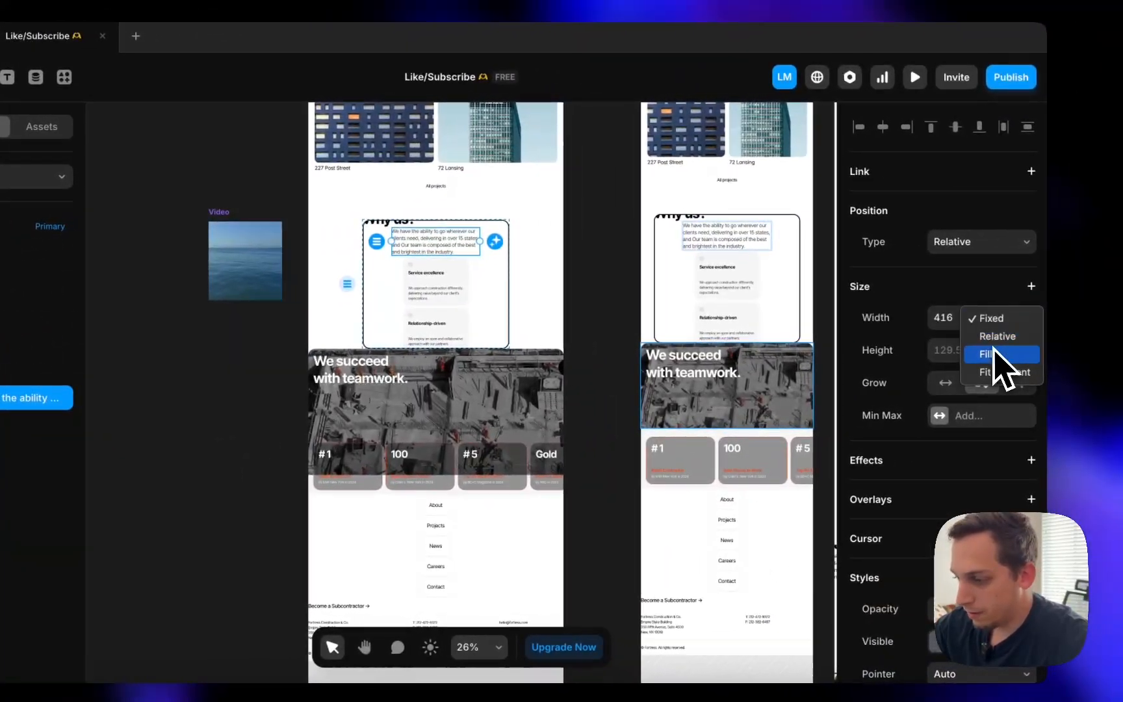
click(995, 355)
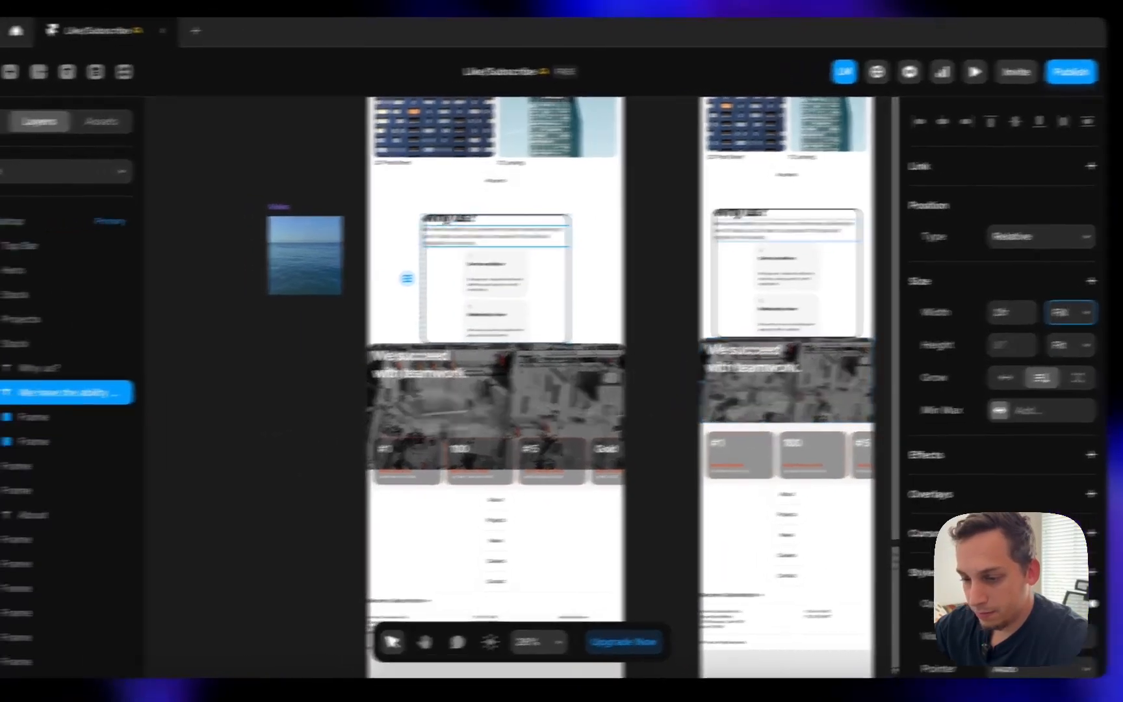
- Add a stack layout to the Relationship-driven card
click(7, 421)
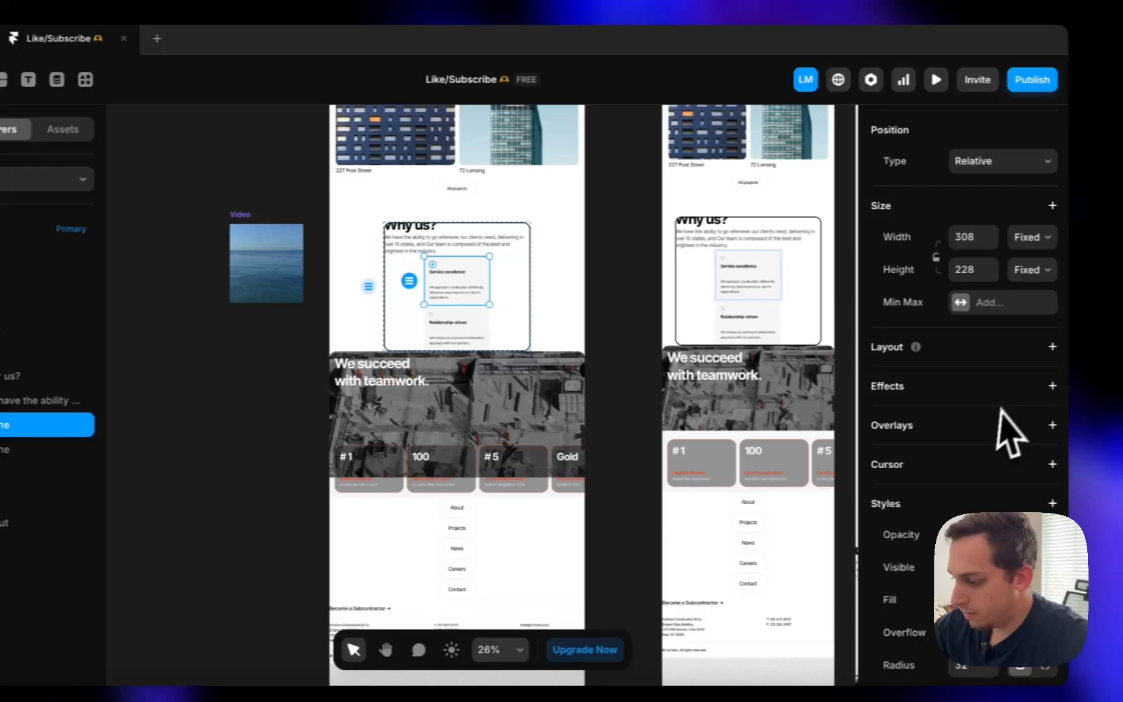
scroll(1001, 410, down, 1)
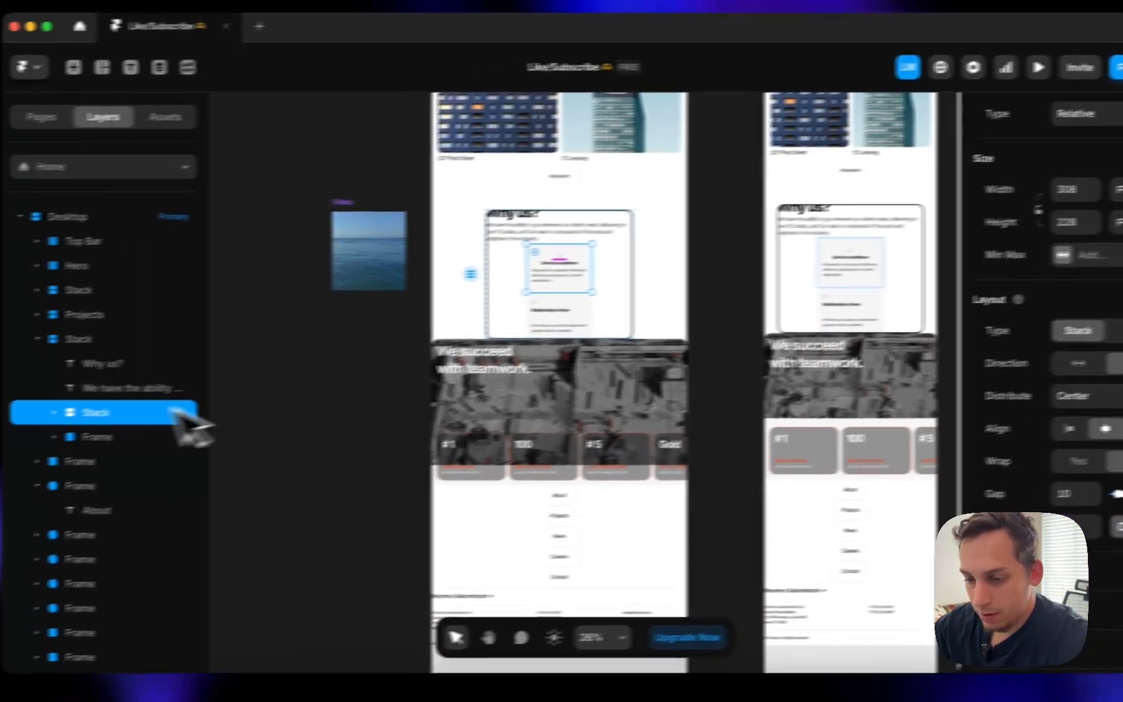
click(13, 450)
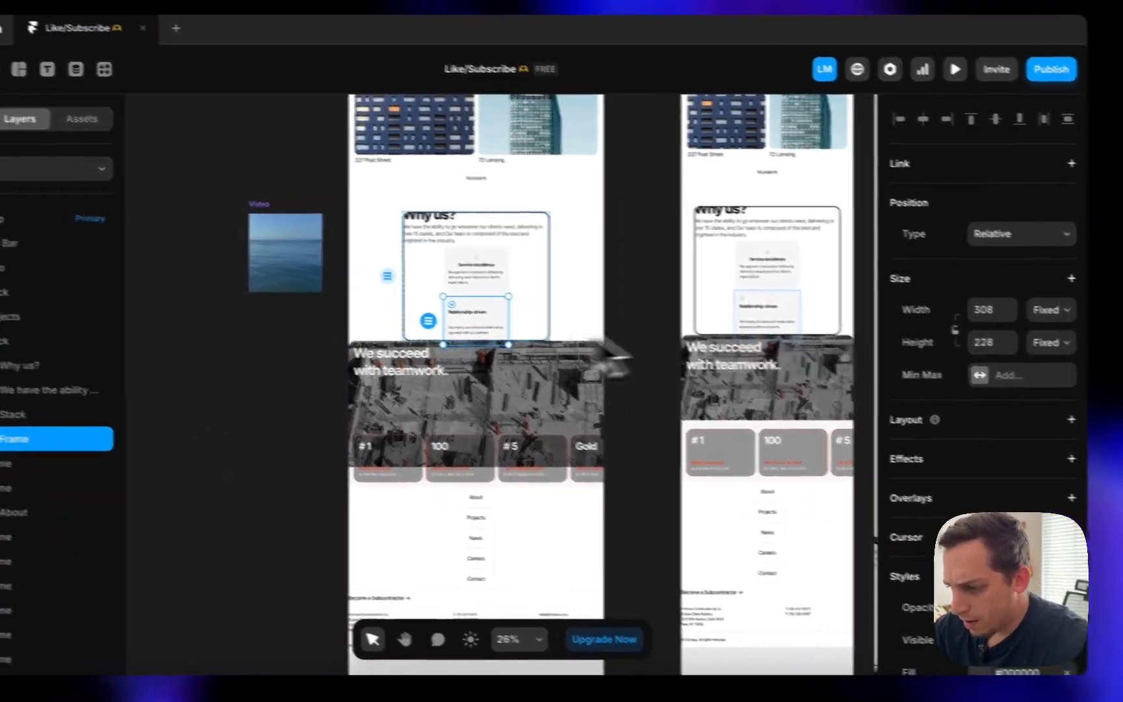
scroll(415, 297, up, 5)
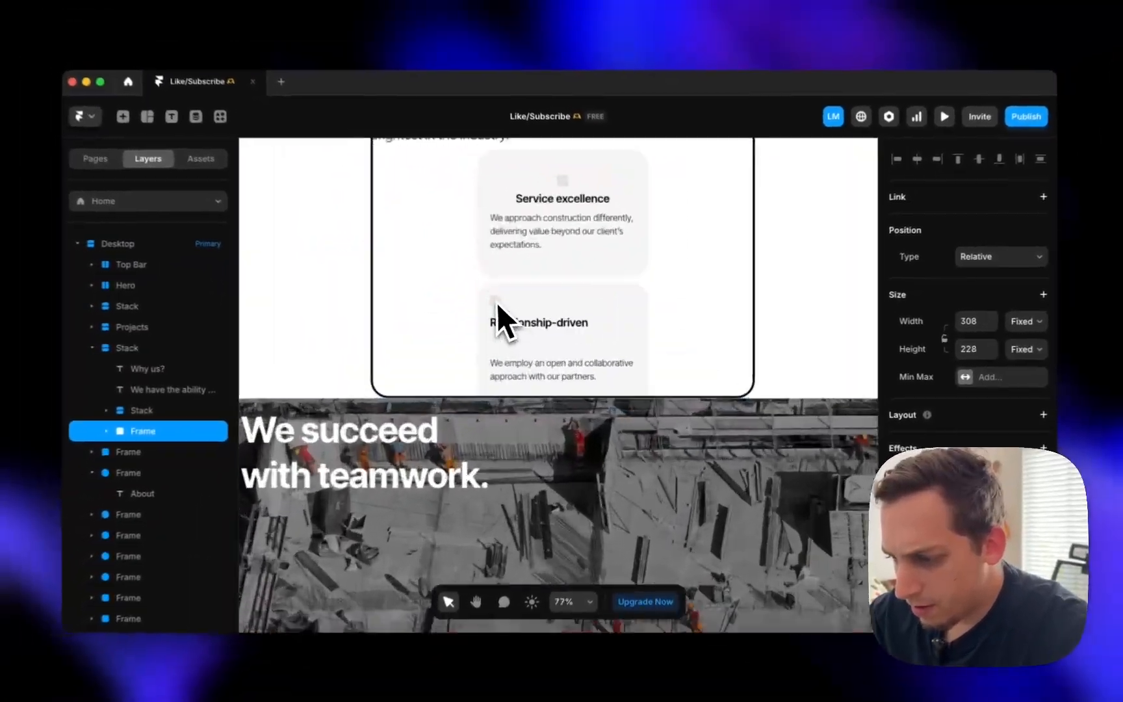
scroll(497, 302, up, 2)
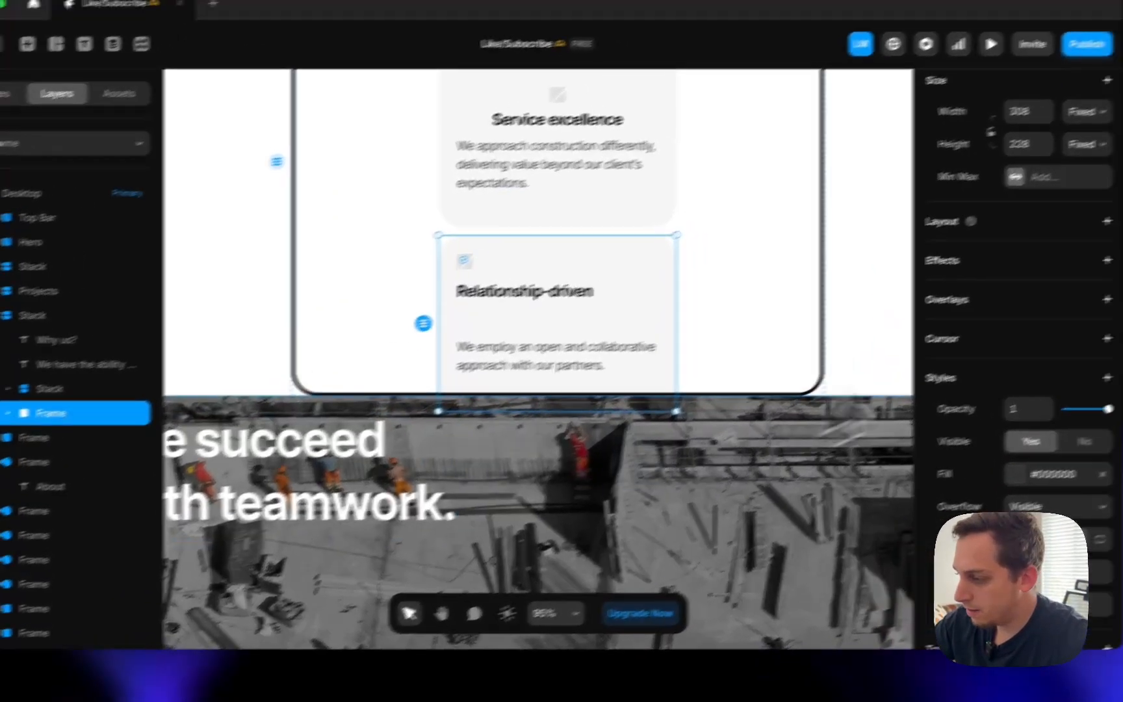
scroll(1024, 290, up, 3)
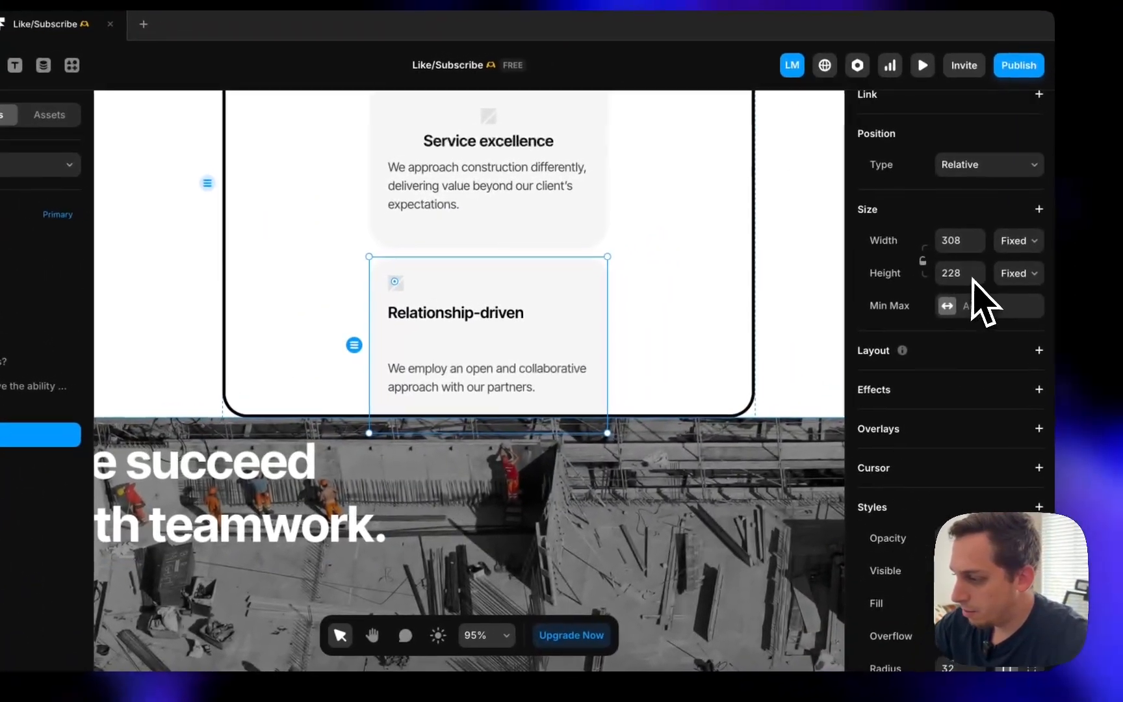
click(1031, 417)
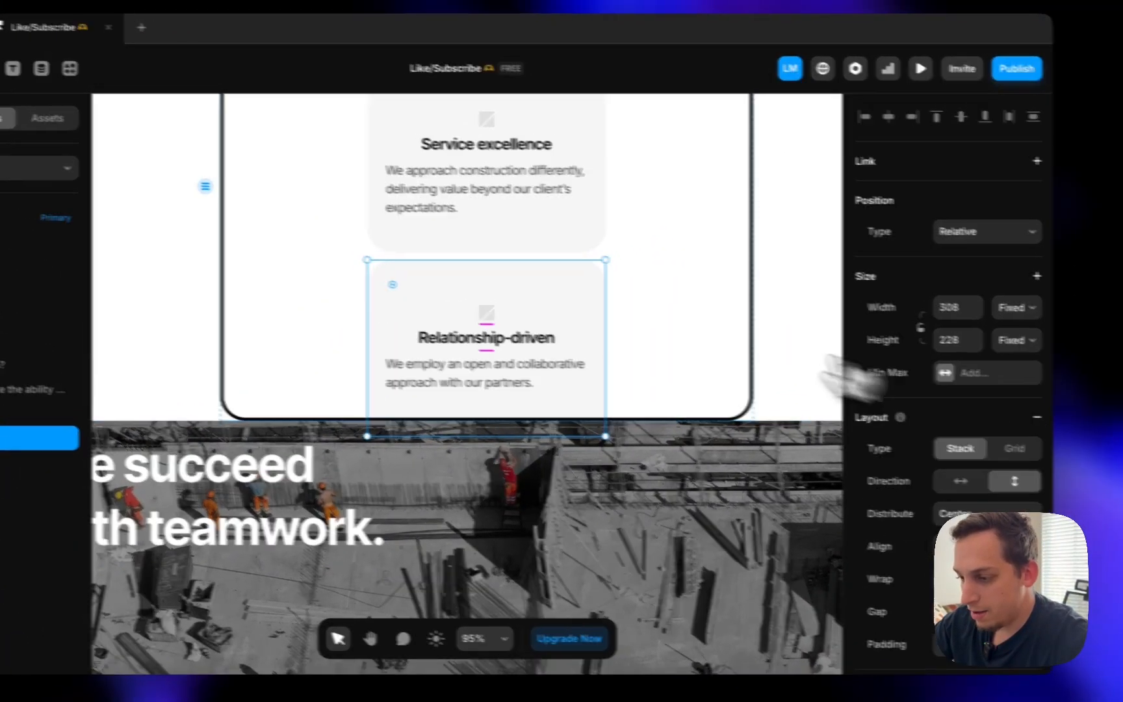
scroll(501, 313, down, 5)
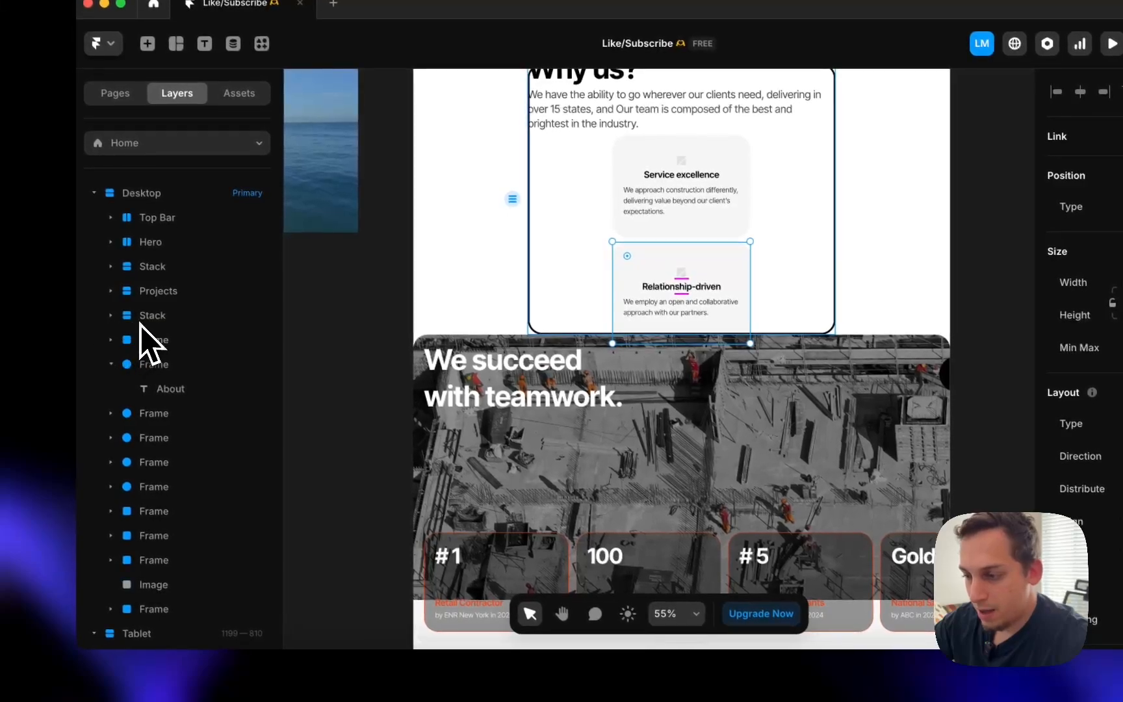
- Wrap both service cards in a stack, rename the card layers, and lay them out horizontally
click(159, 389)
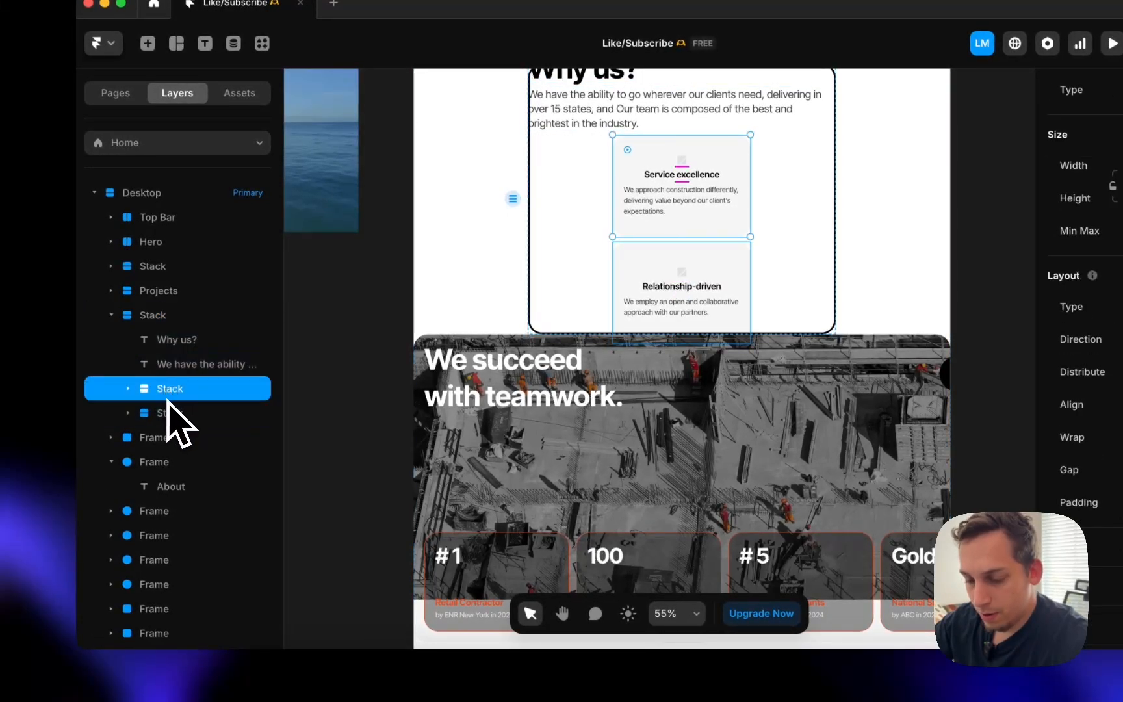
shift+click(168, 414)
right_click(168, 414)
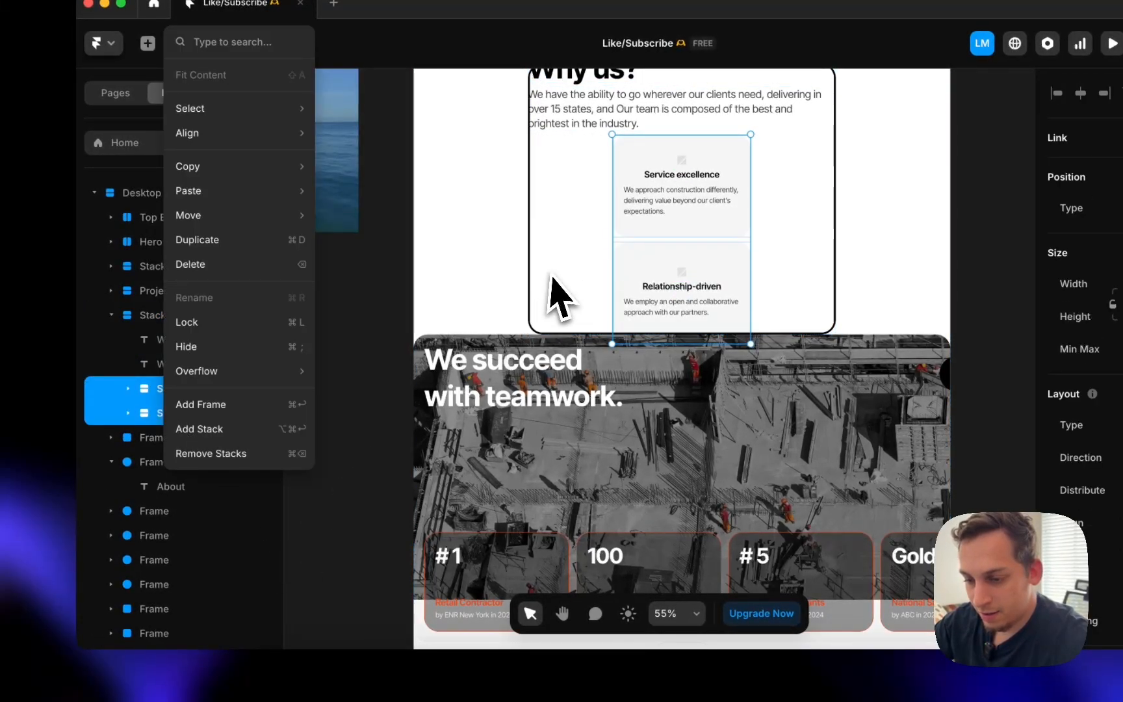
click(238, 431)
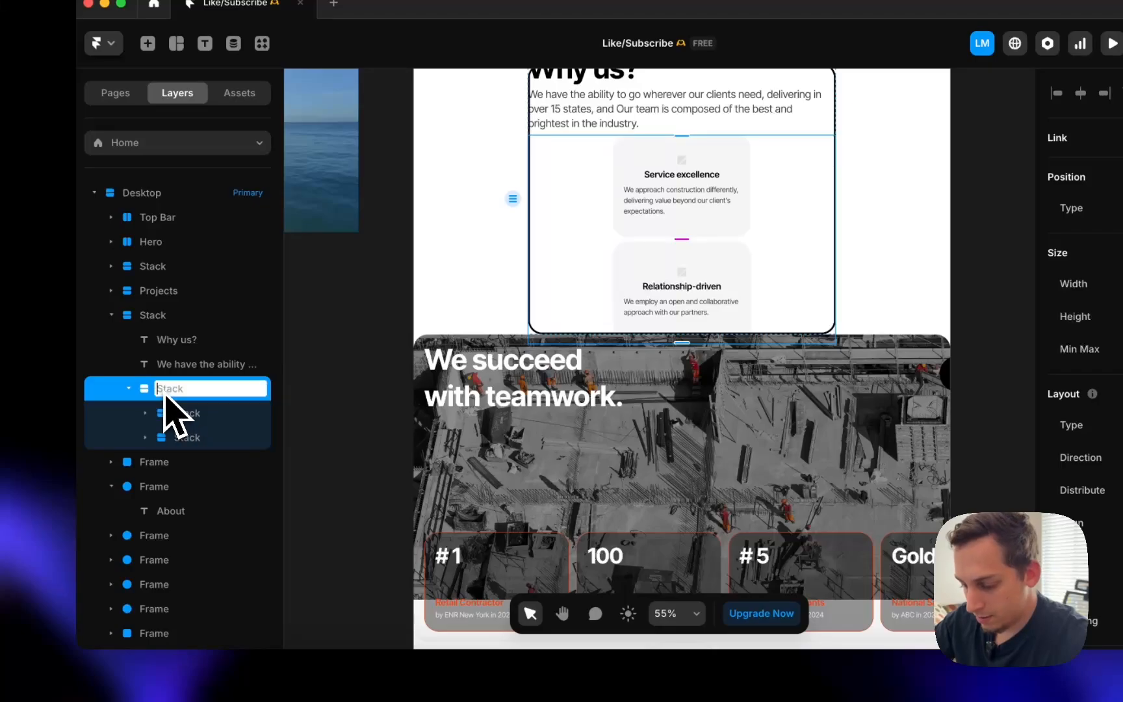
double_click(180, 416)
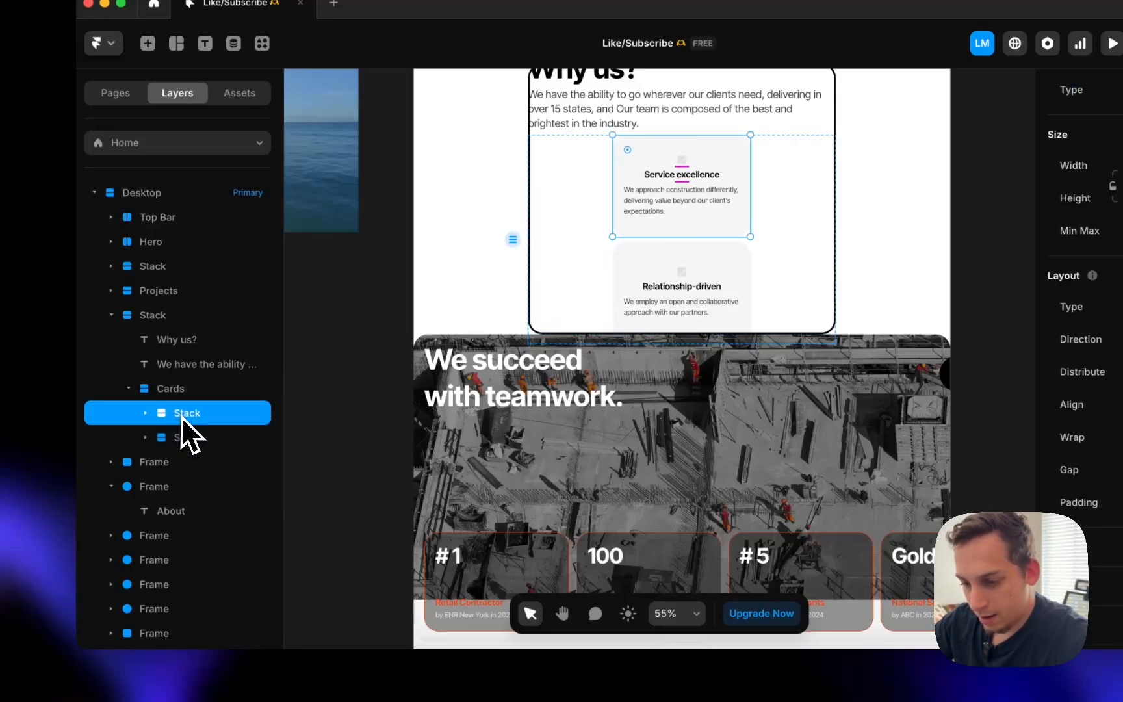
text(Card)
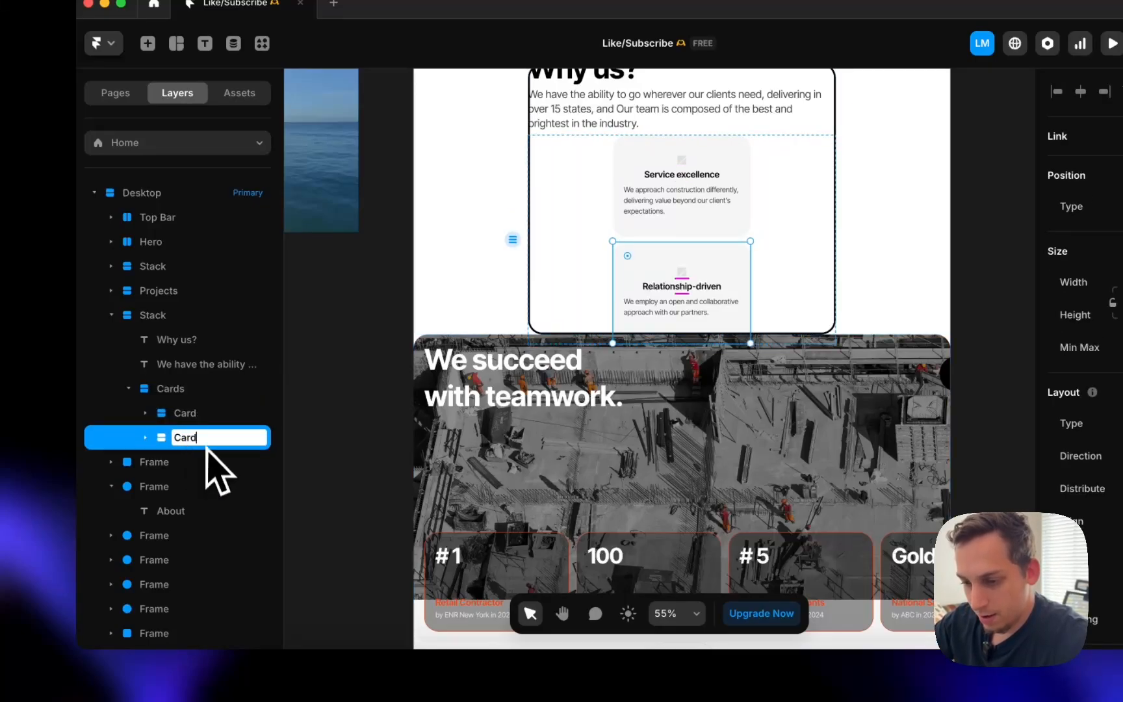
click(177, 394)
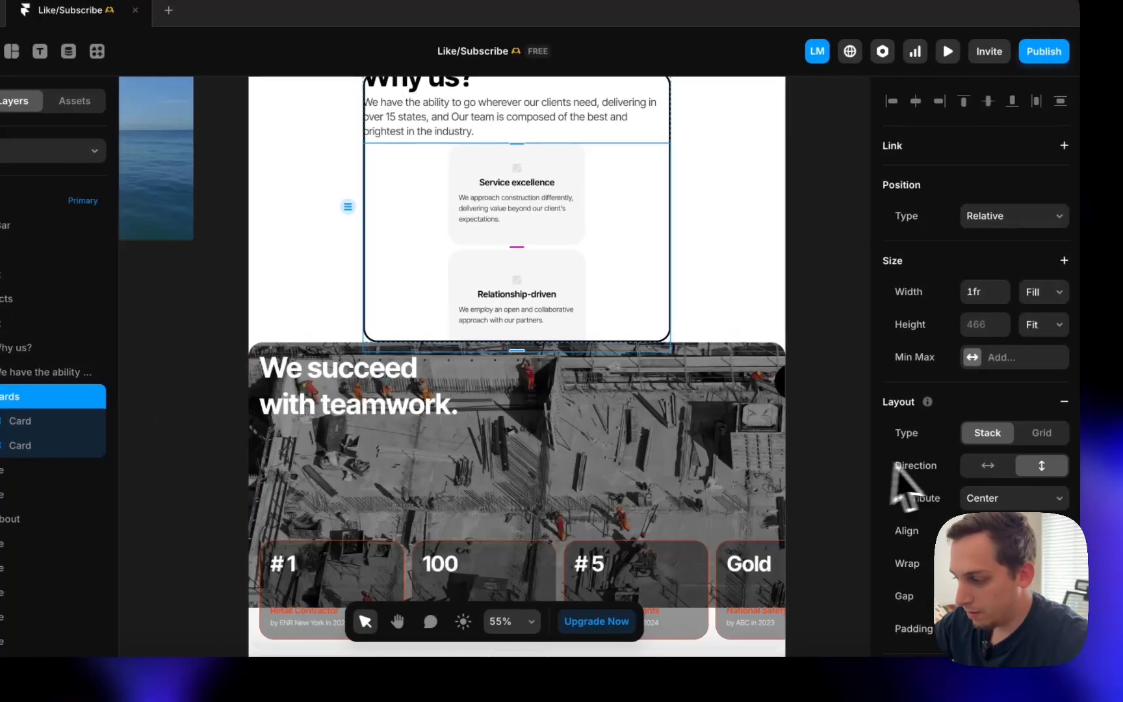
click(975, 465)
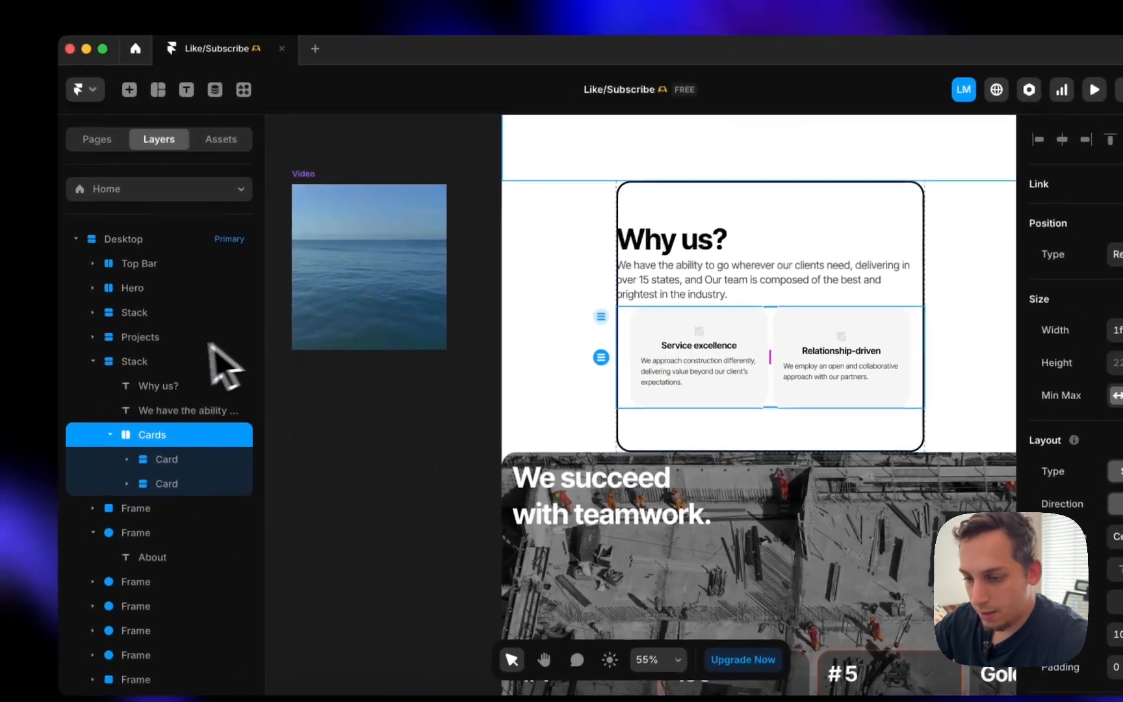
- Set the Why us stack's sizing to fit its content, then compare with the Webflow reference
click(126, 355)
click(1021, 227)
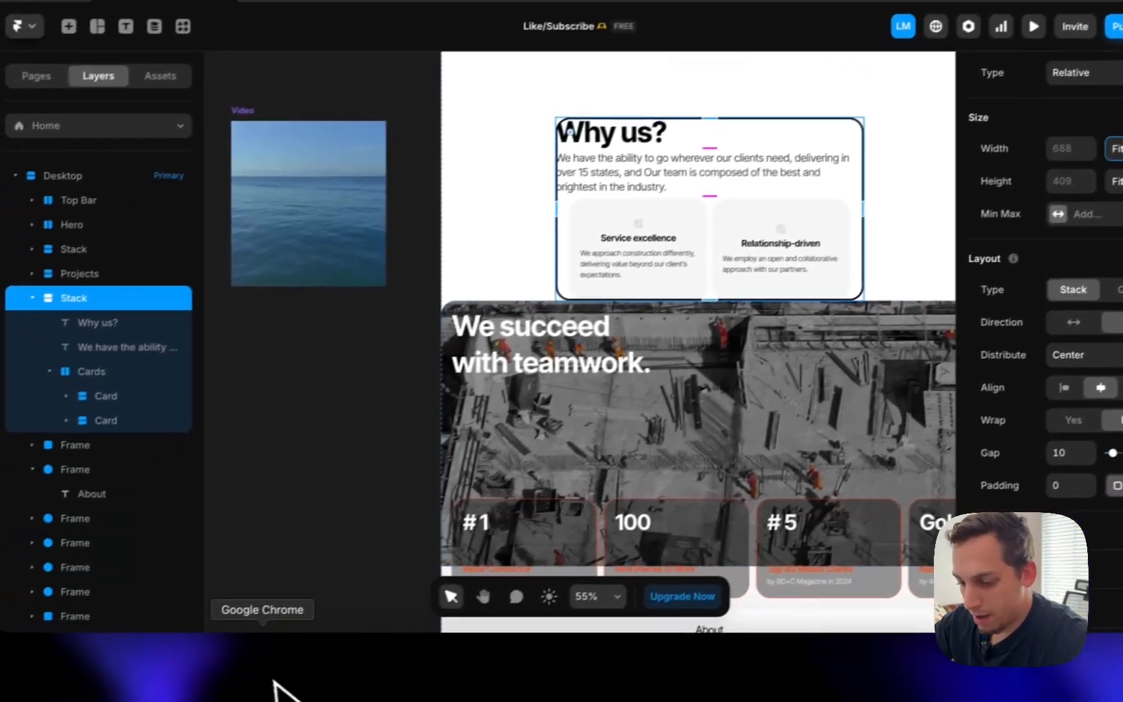
click(280, 690)
scroll(645, 374, down, 5)
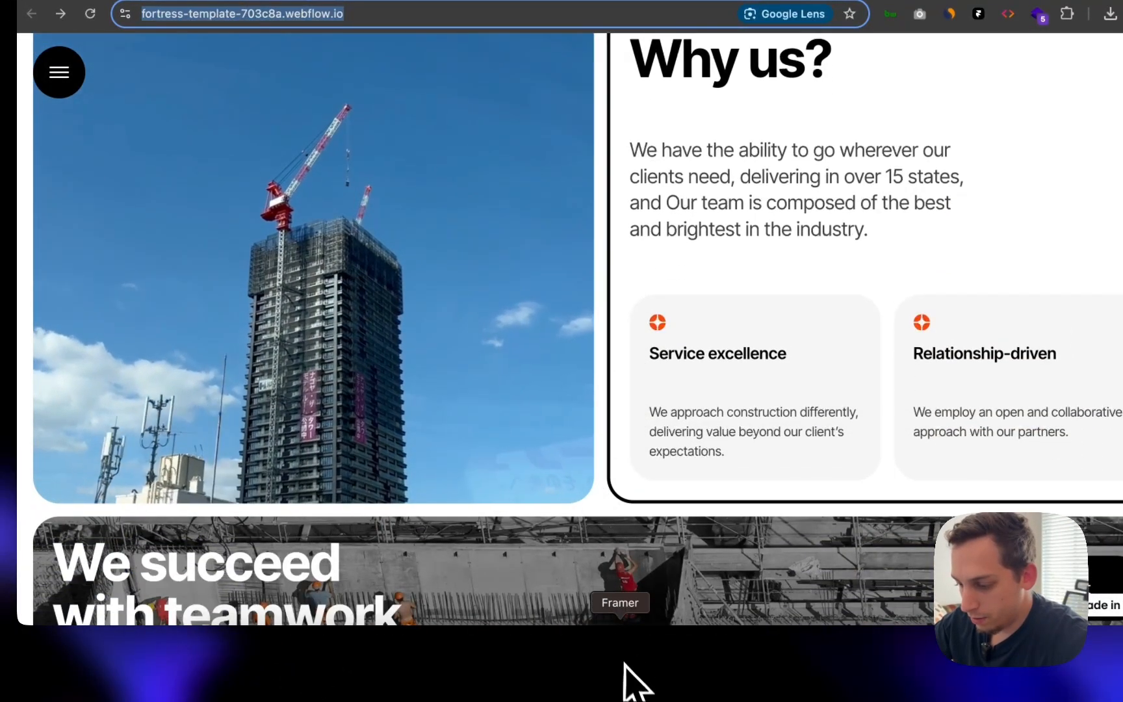
click(631, 682)
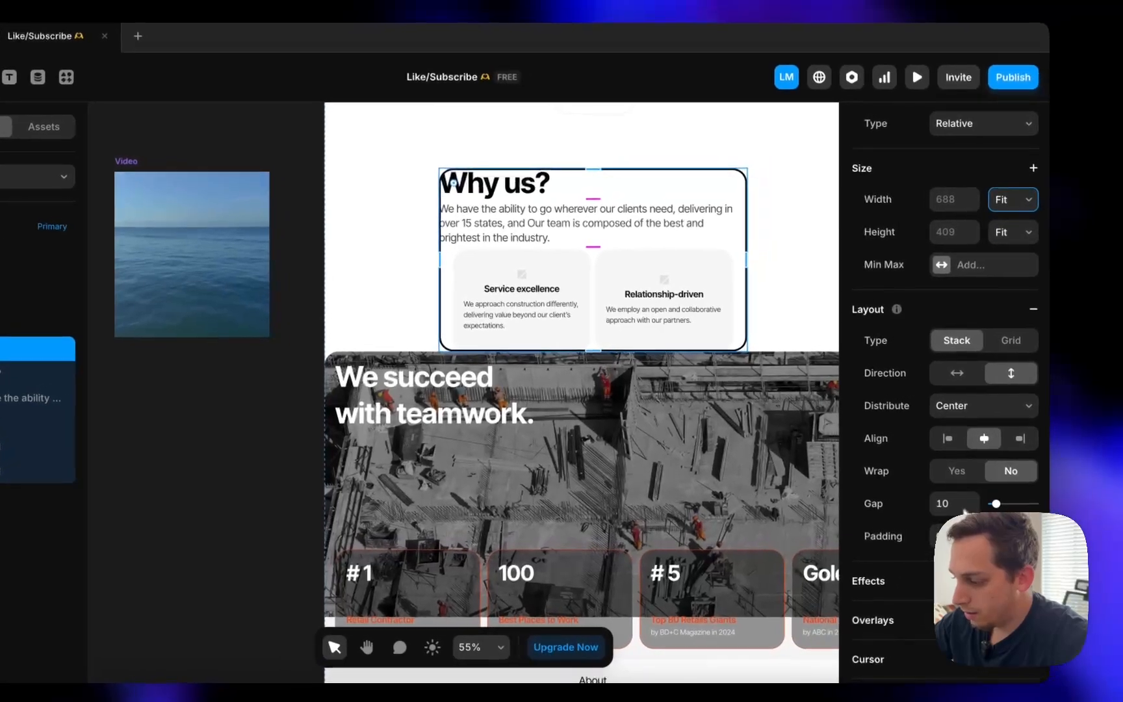
- Raise the Why us panel padding to 30 and drop the video into the page above it
key(shift+Up)
key(shift+Up)
key(shift+Up)
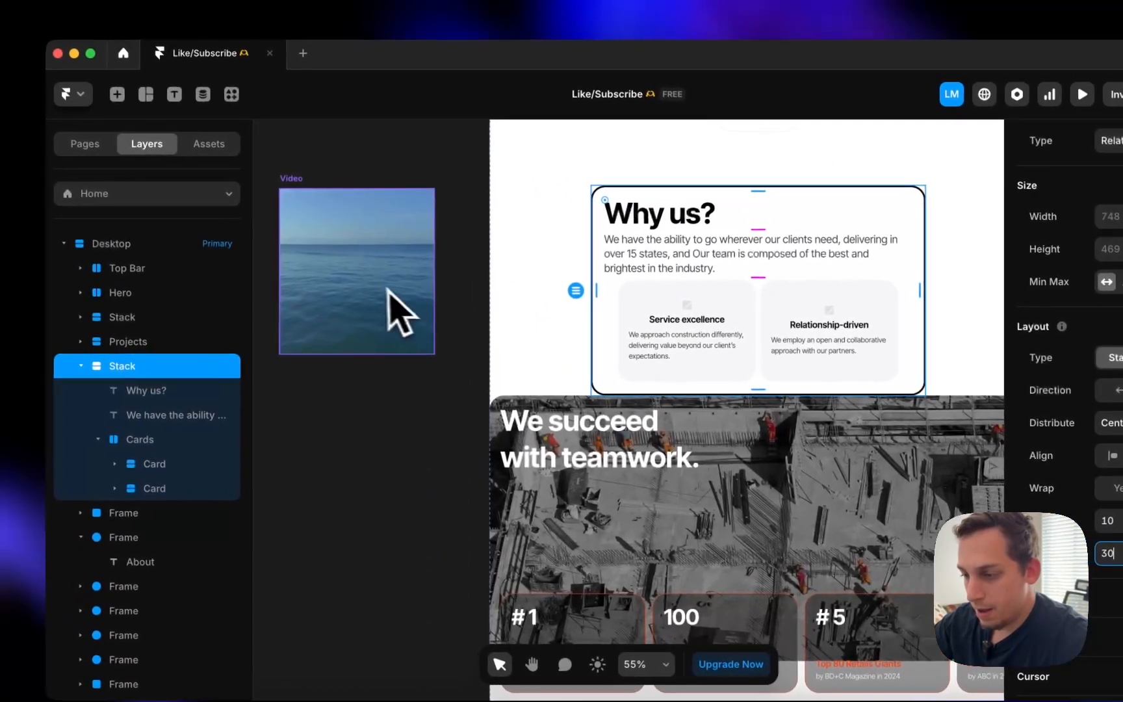
scroll(206, 270, down, 3)
drag(351, 285, 408, 270)
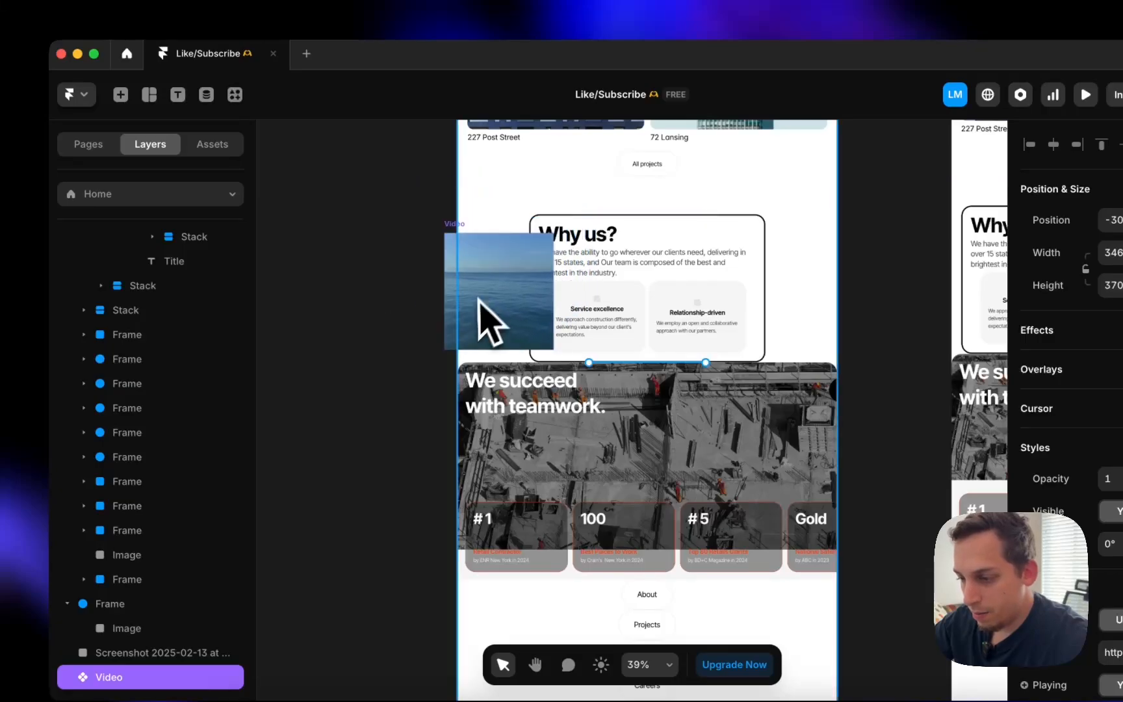
drag(495, 281, 499, 284)
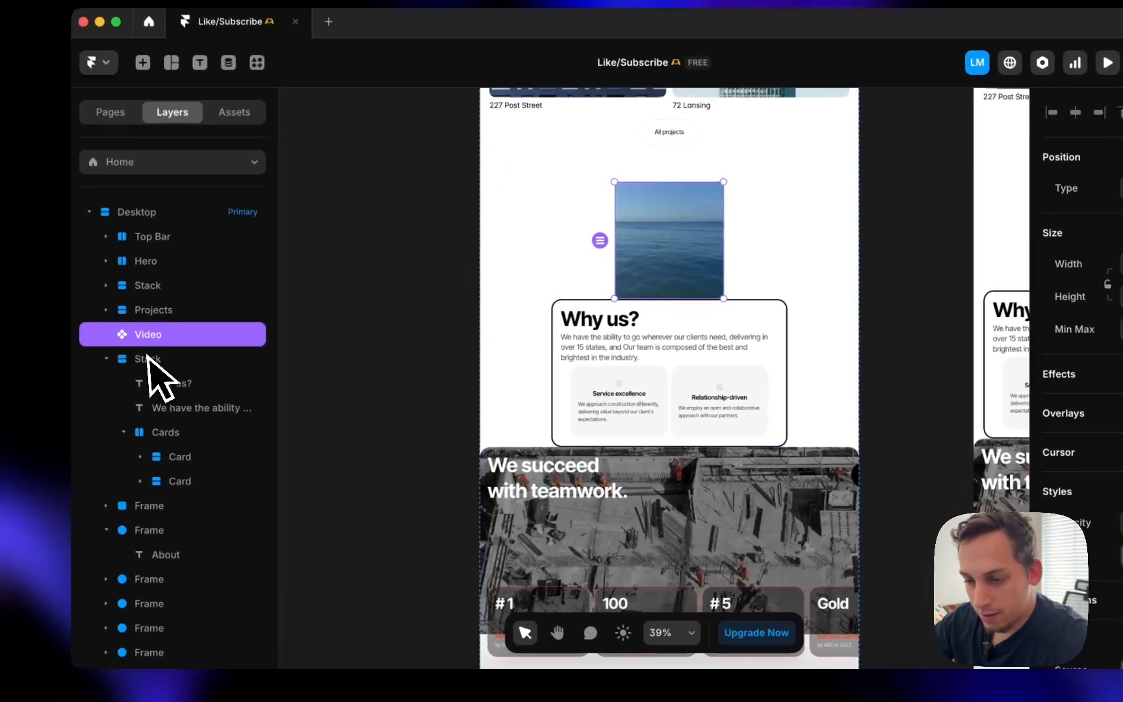
- Wrap the video and Why us panel in a new stack with the video beside the panel
click(114, 392)
right_click(115, 394)
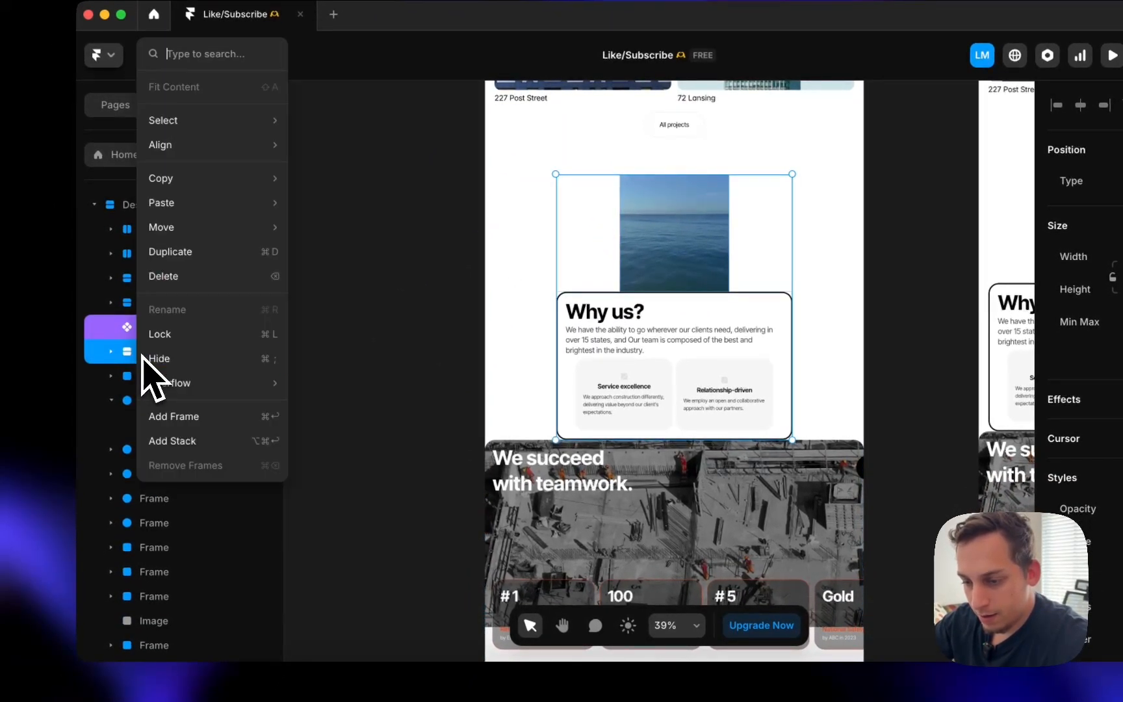
click(182, 416)
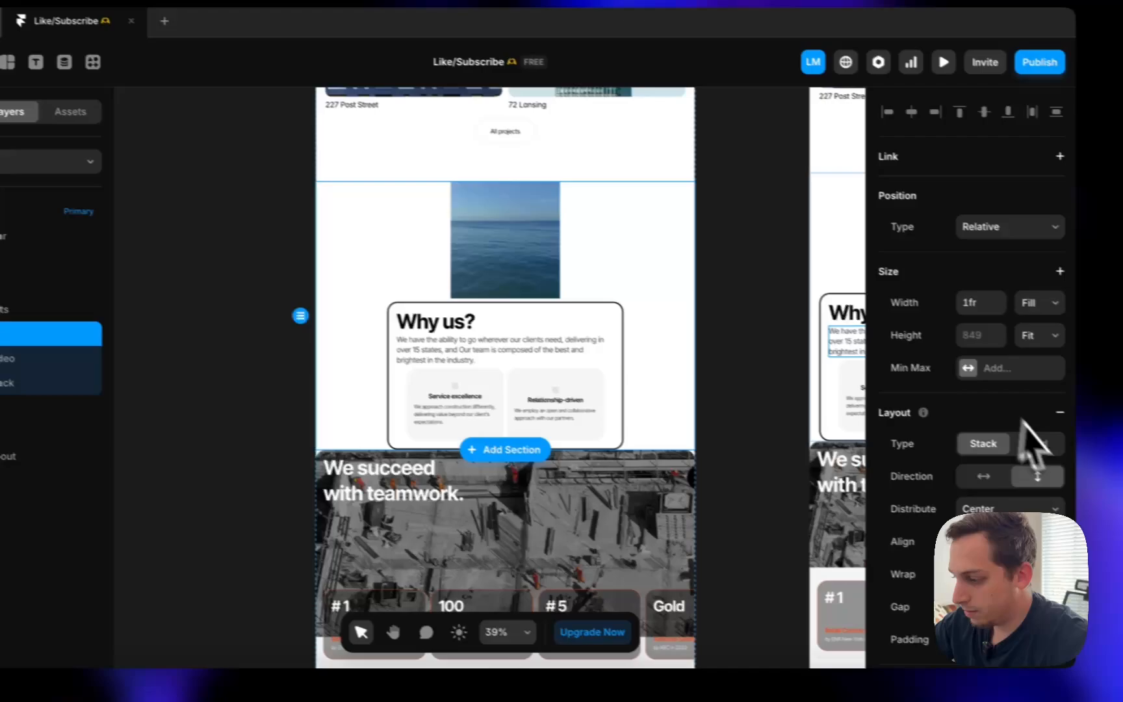
click(1122, 470)
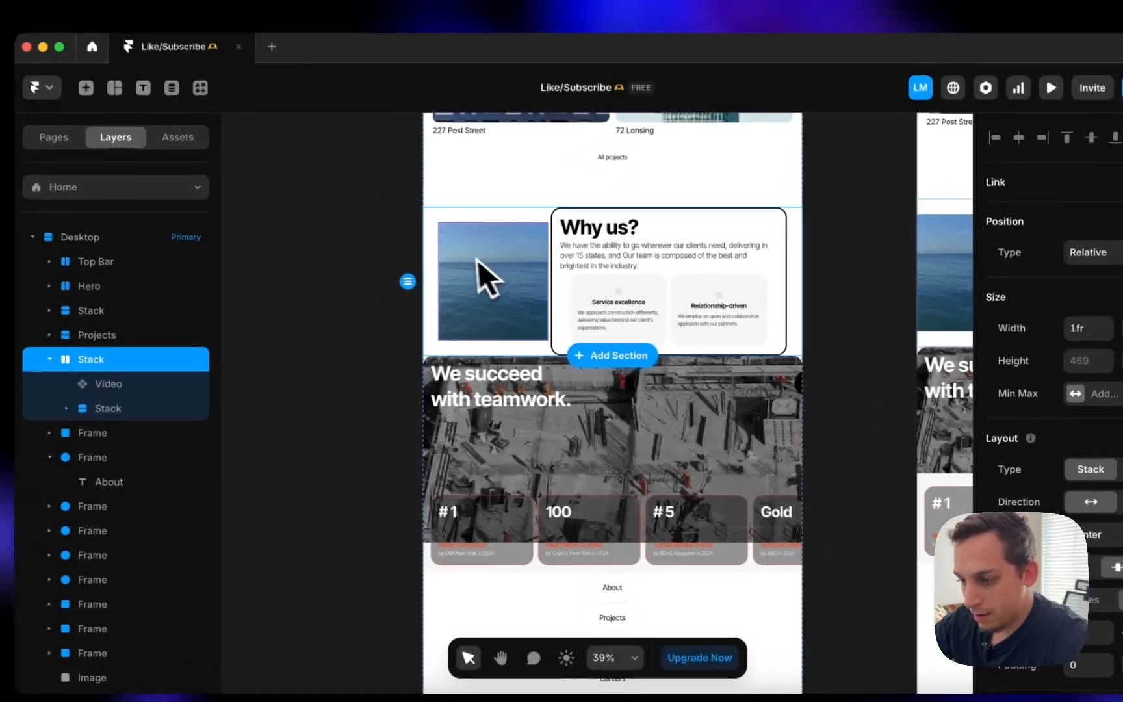
click(351, 245)
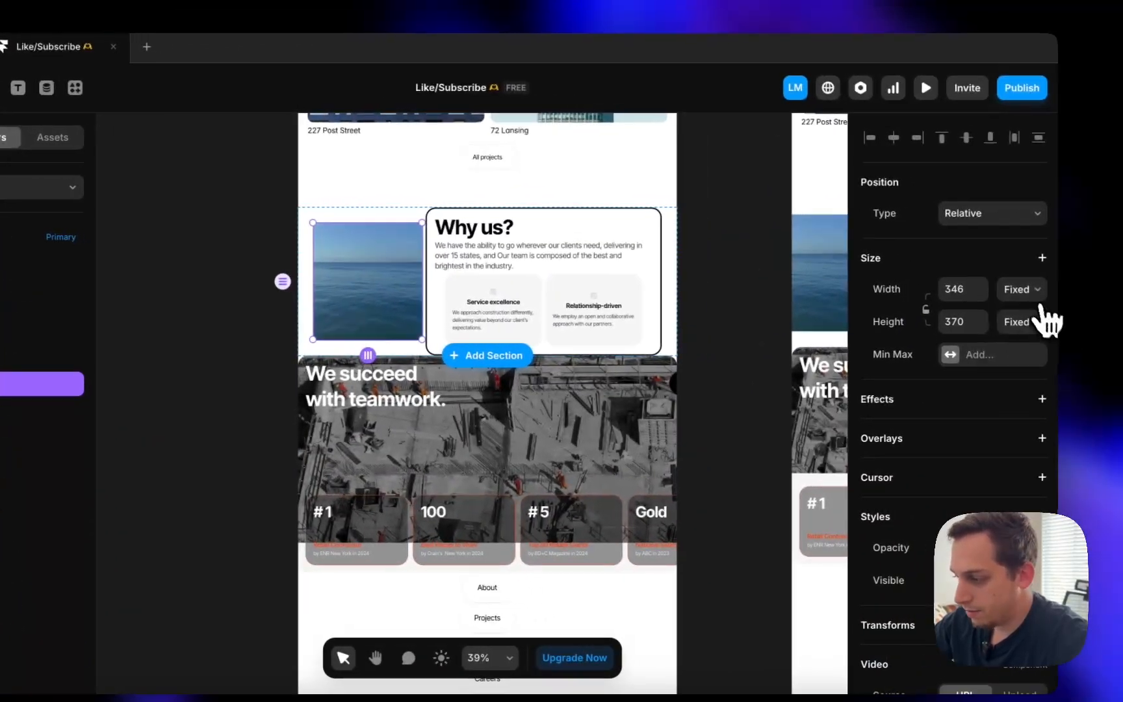
click(1108, 284)
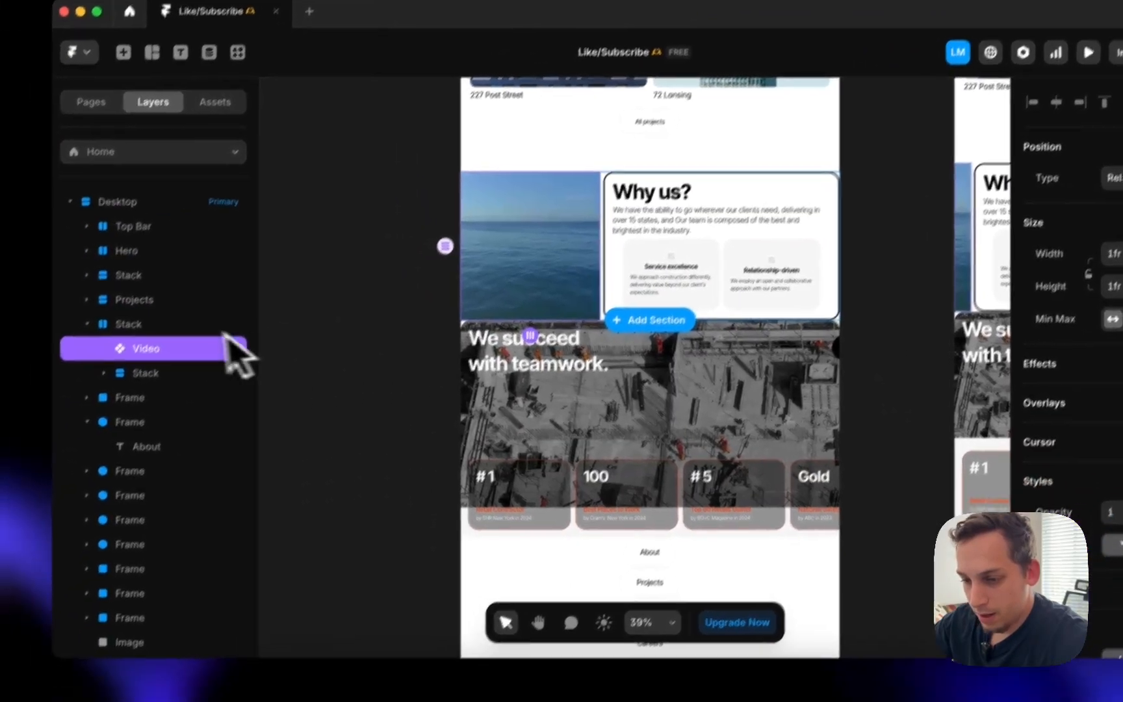
- Inspect the video-and-panel row stack alongside the Projects section
click(40, 359)
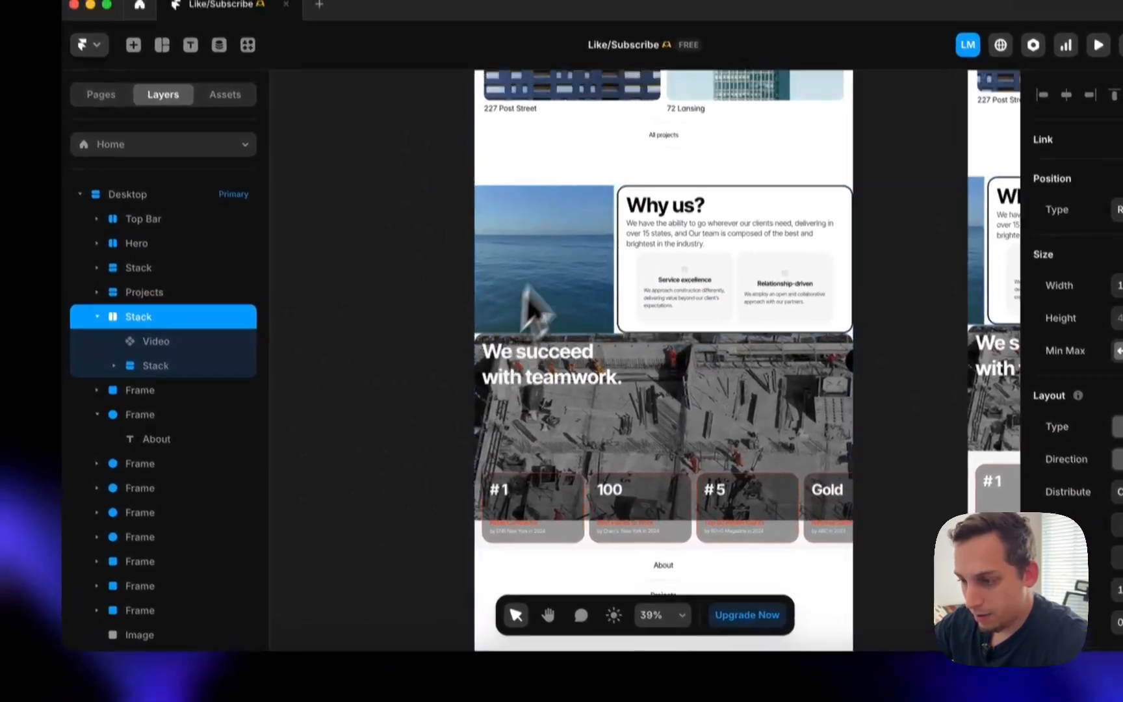
scroll(580, 215, up, 5)
click(496, 275)
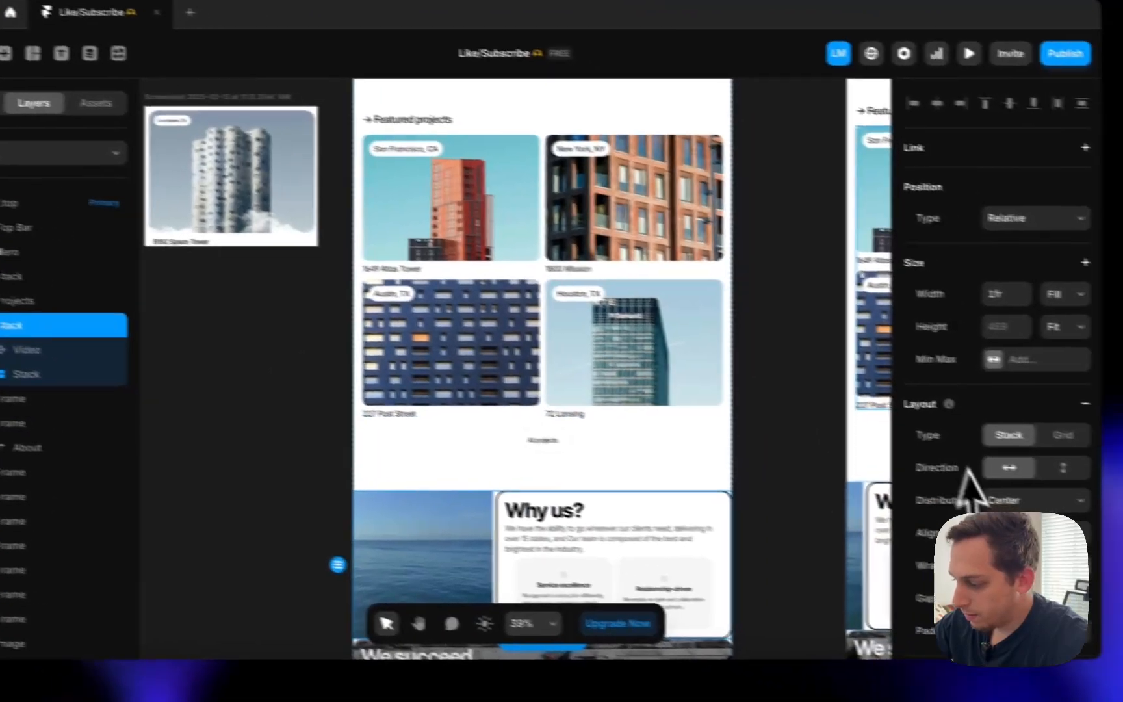
scroll(1074, 482, down, 5)
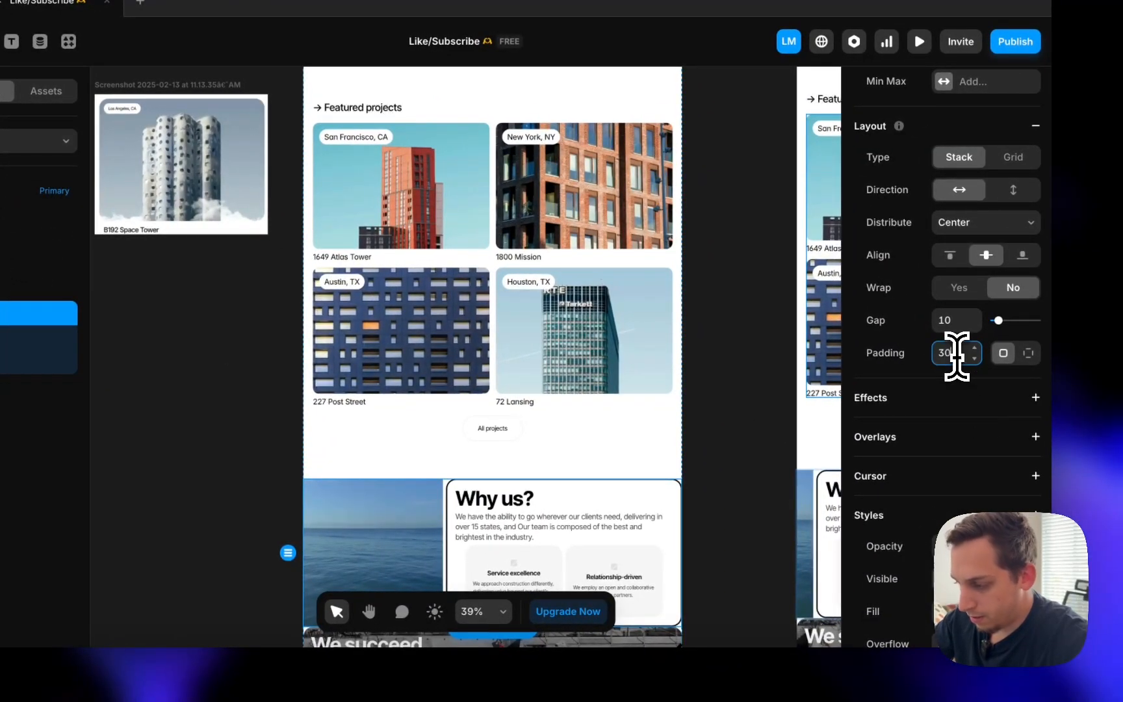
scroll(614, 395, down, 5)
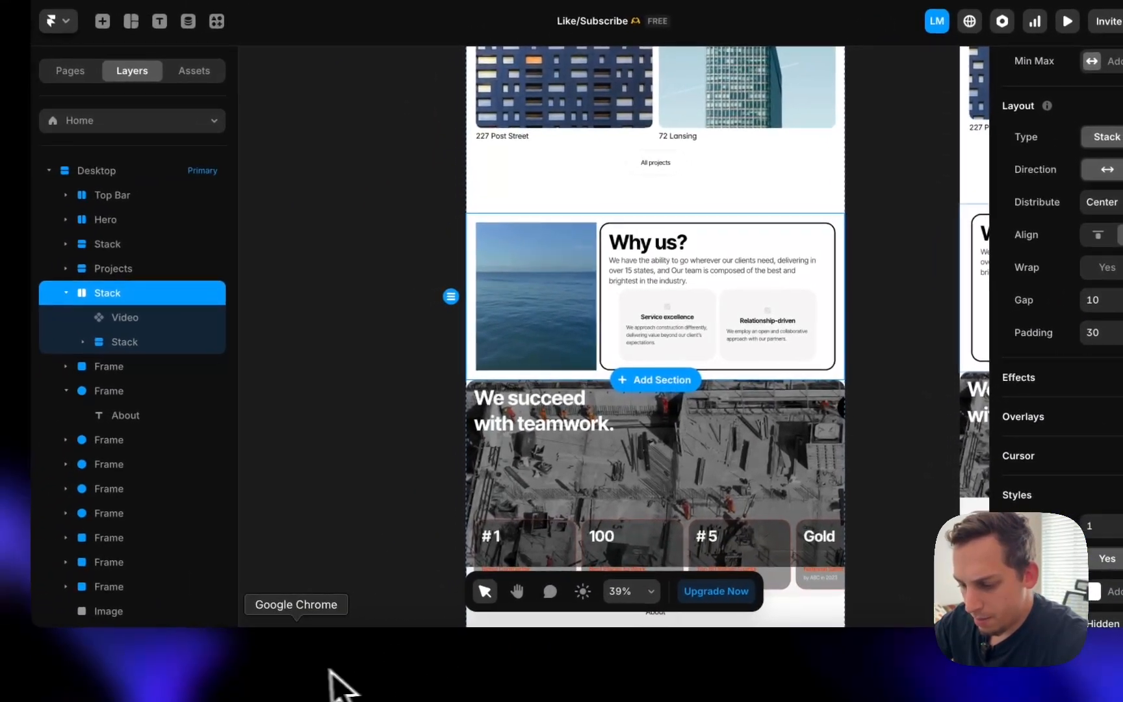
click(329, 672)
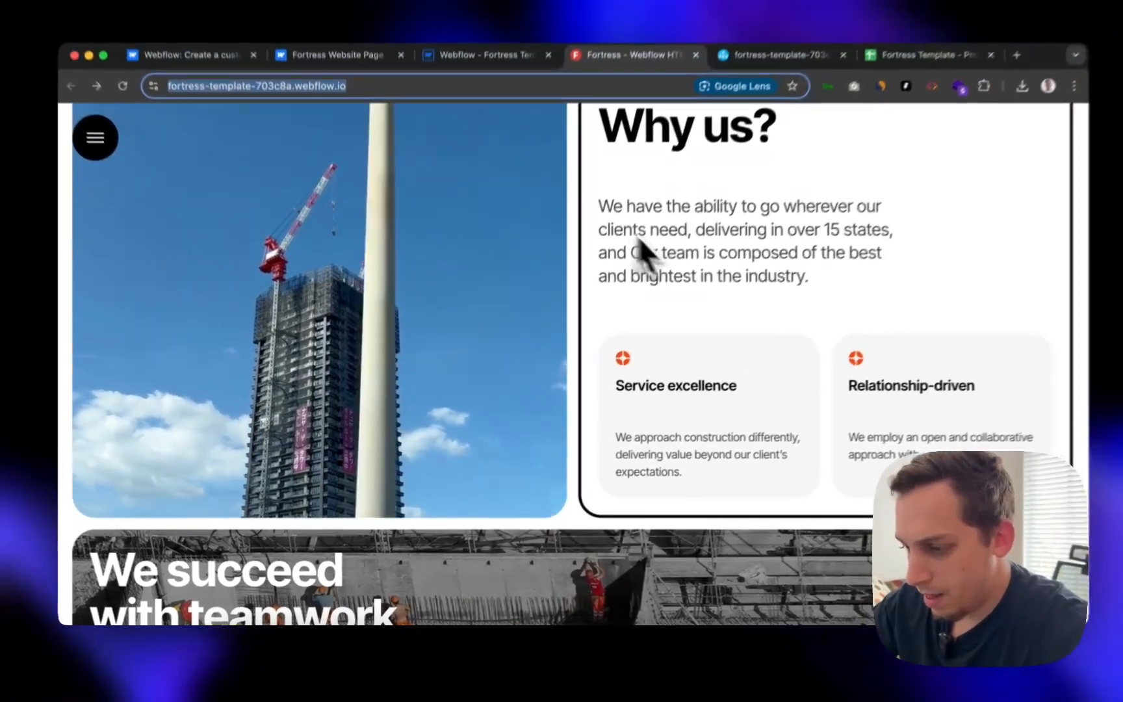
scroll(618, 257, up, 3)
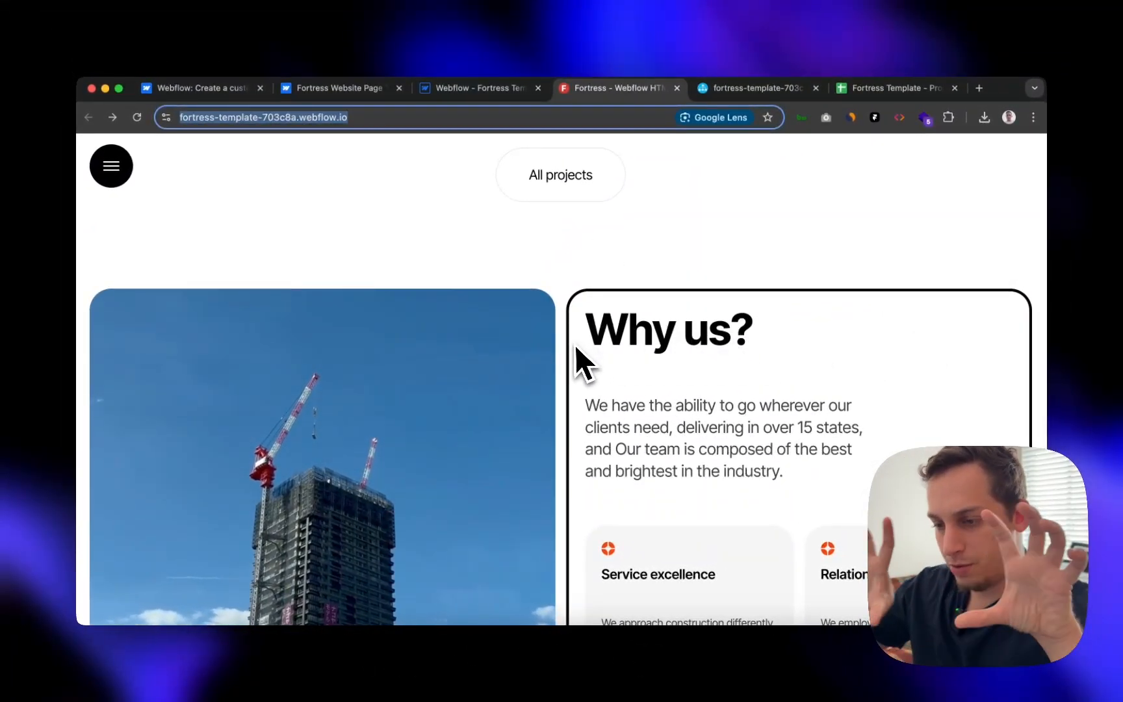
click(571, 679)
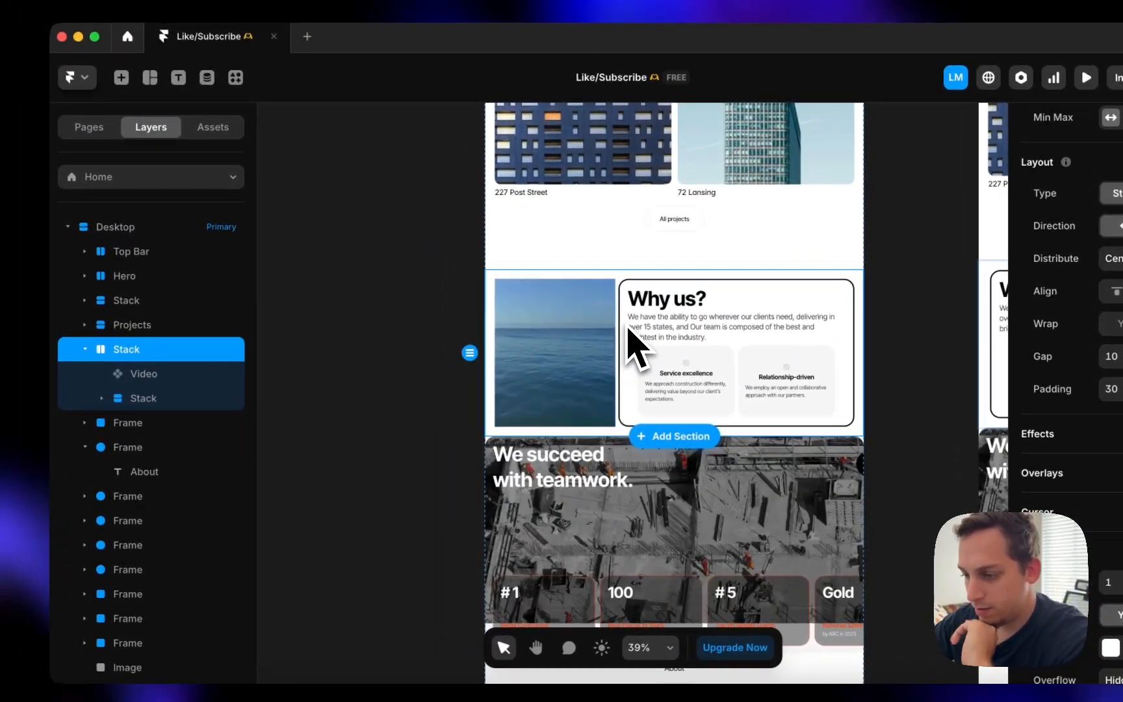
- Adjust the text panel's width and set the Why us? heading and paragraph to Fill
click(195, 398)
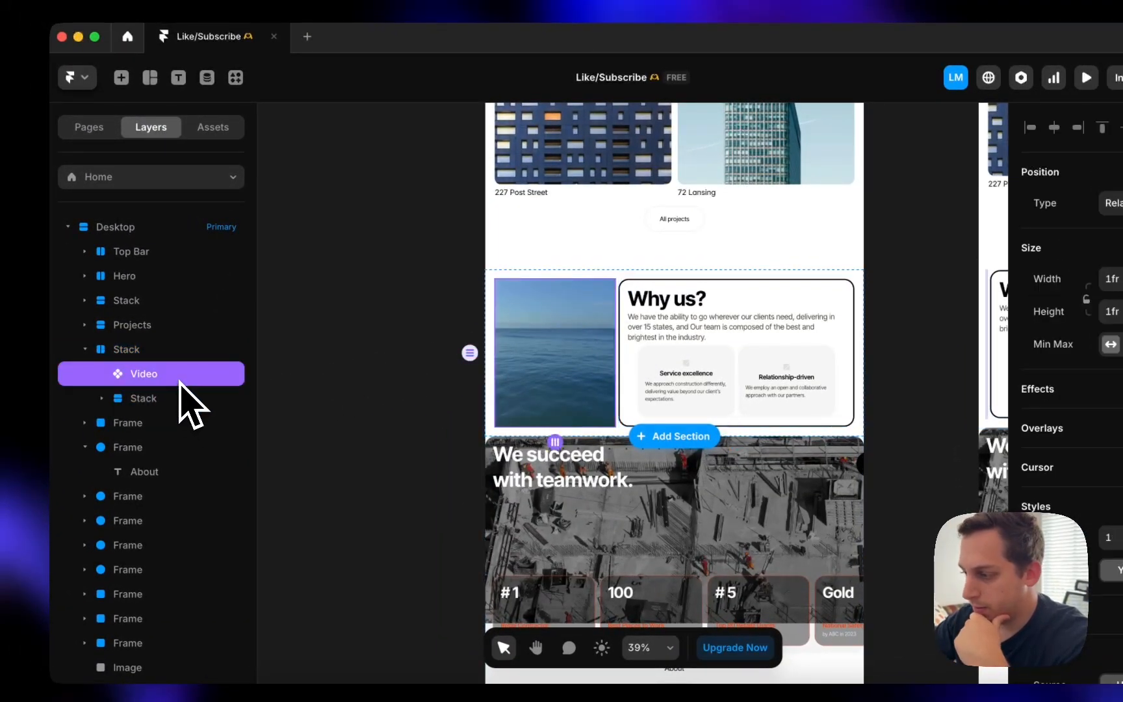
click(185, 399)
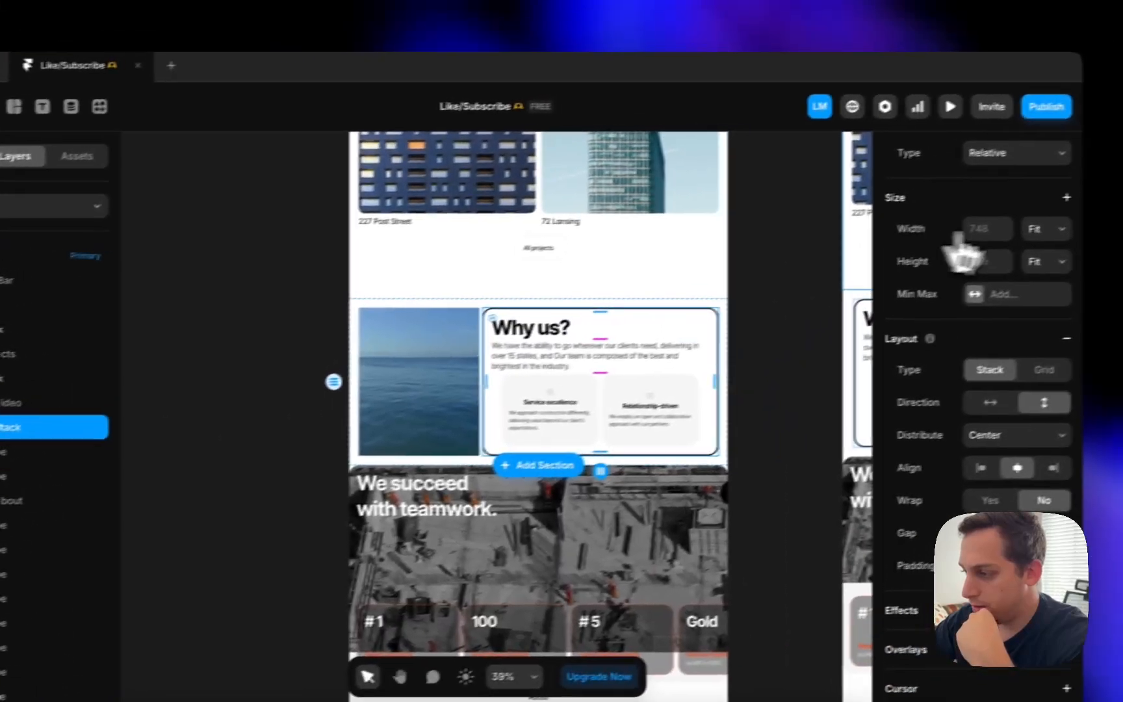
click(1026, 234)
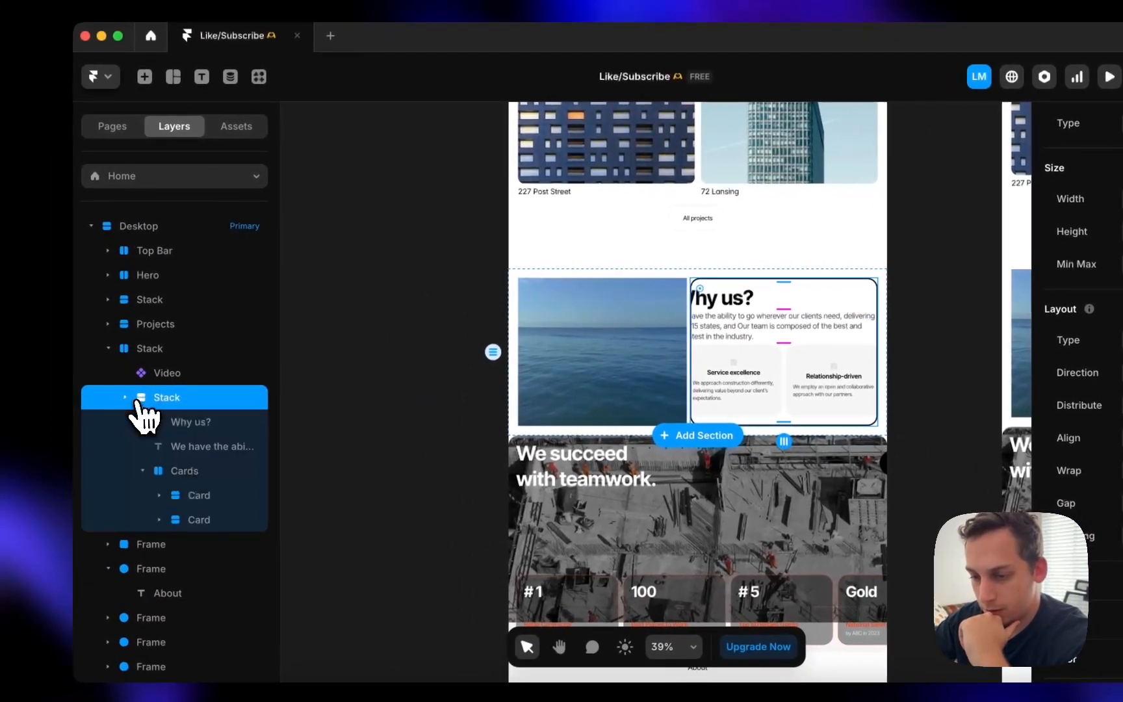
click(173, 421)
click(1014, 350)
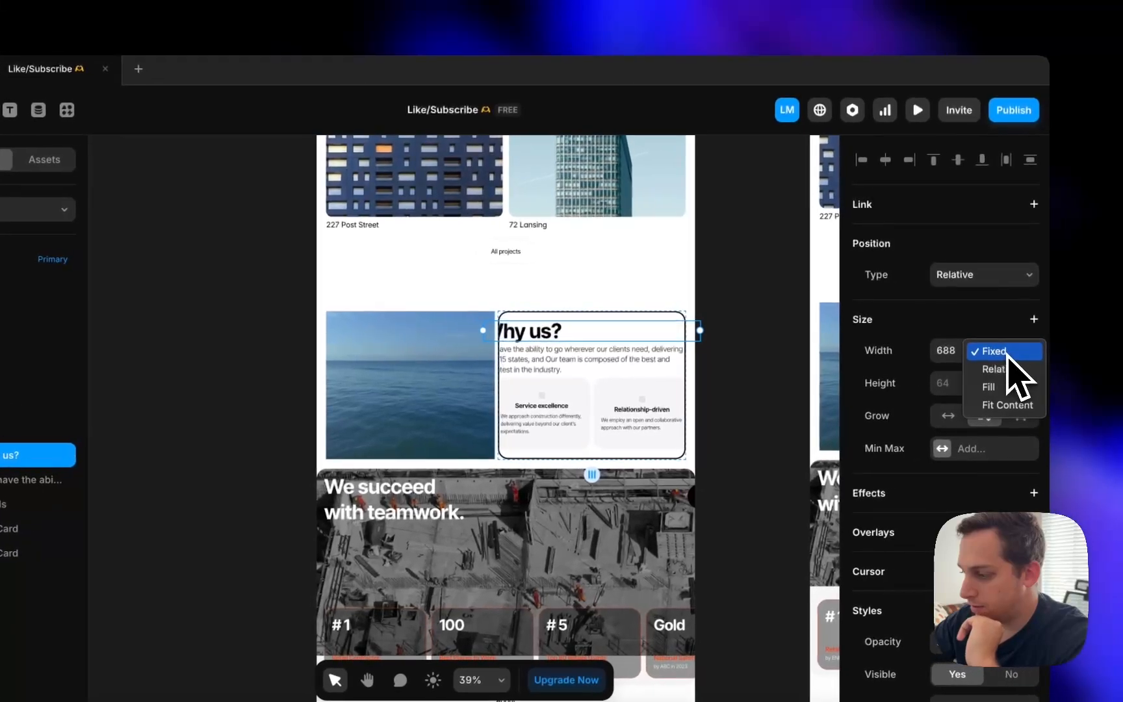
click(1002, 388)
click(15, 480)
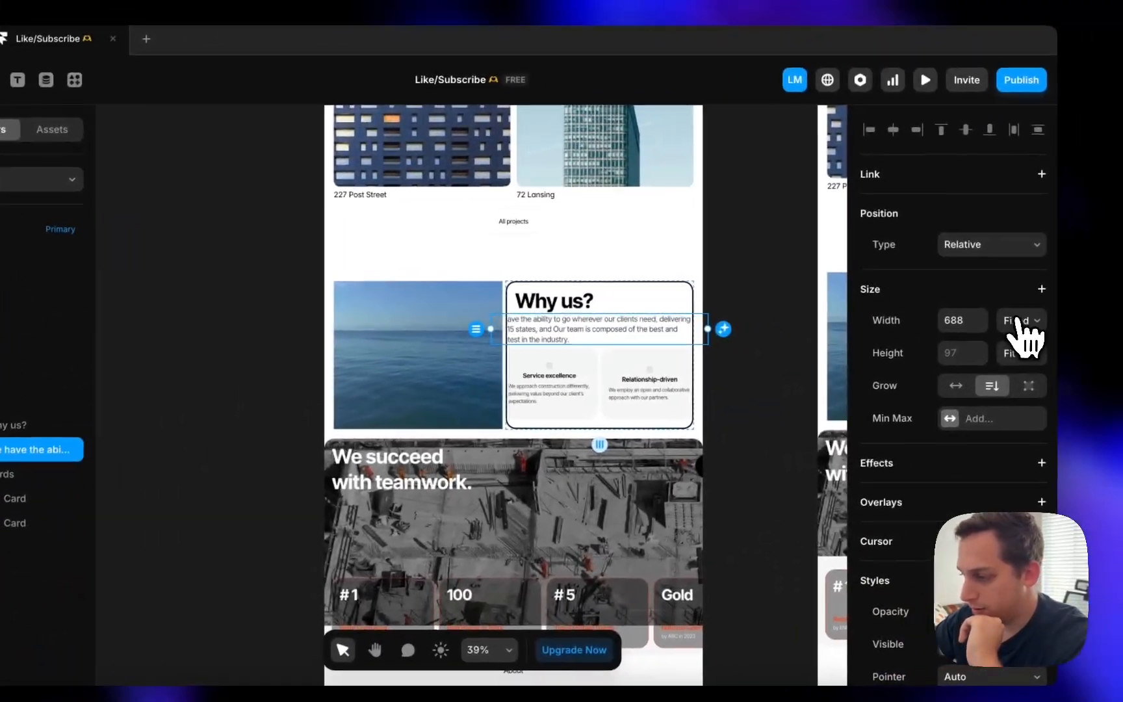
click(1017, 322)
click(986, 358)
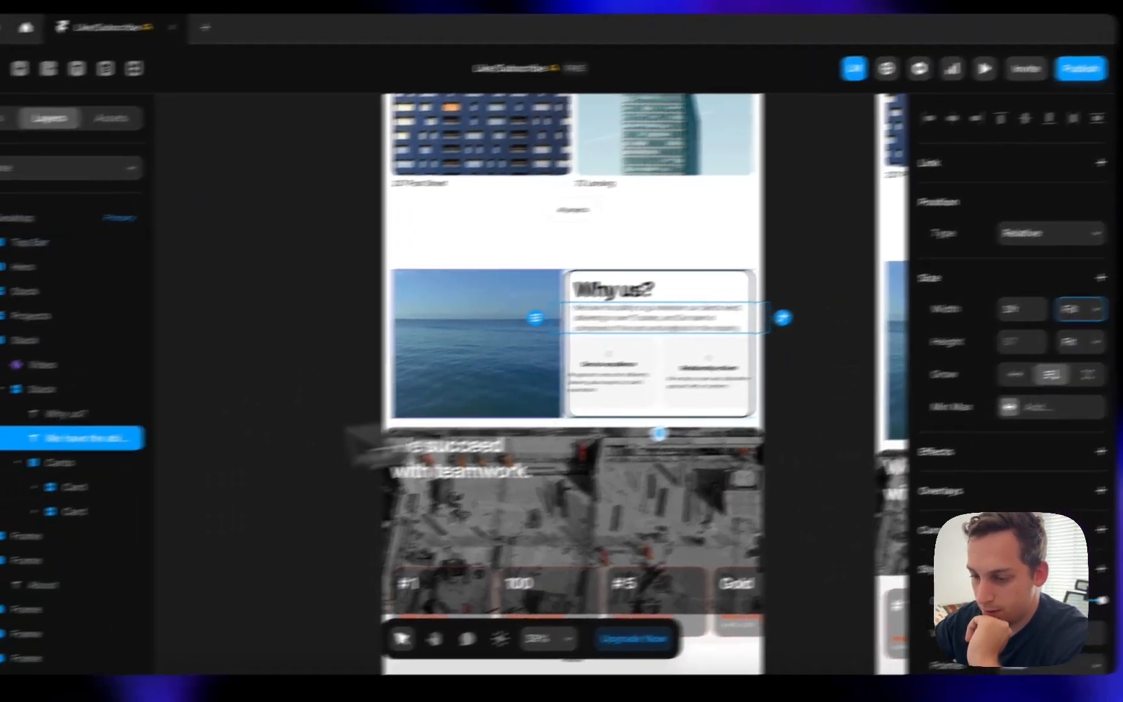
- Make the Cards row and both service cards stretch across the panel width
click(10, 475)
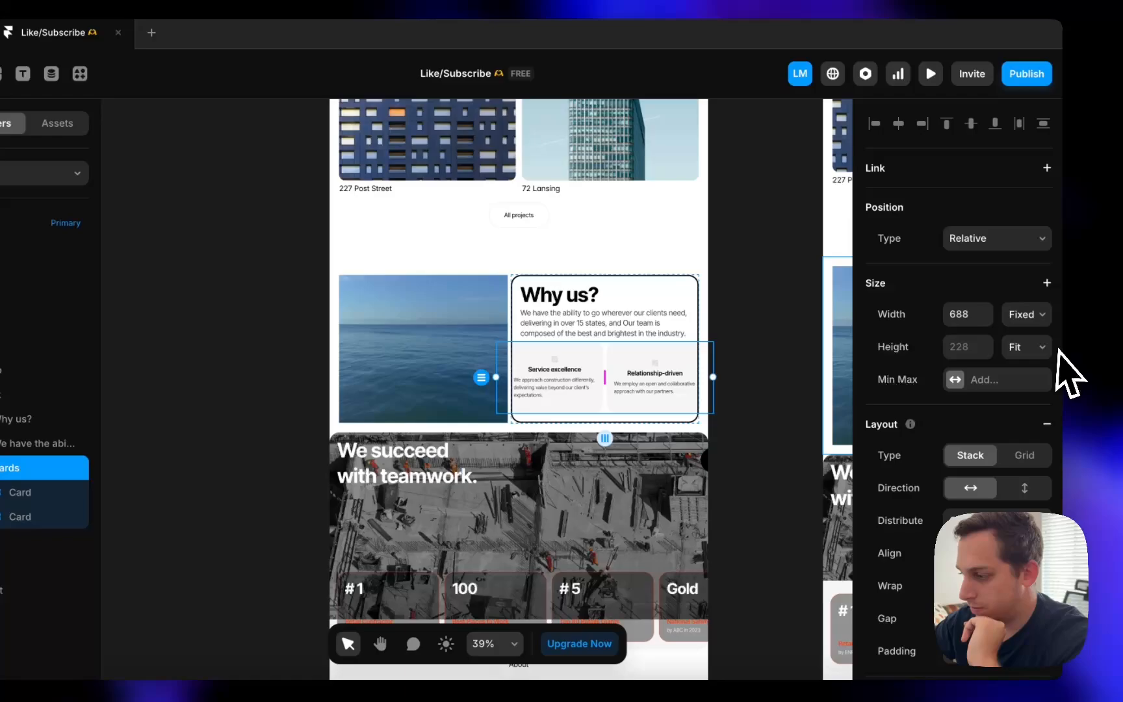
click(1032, 320)
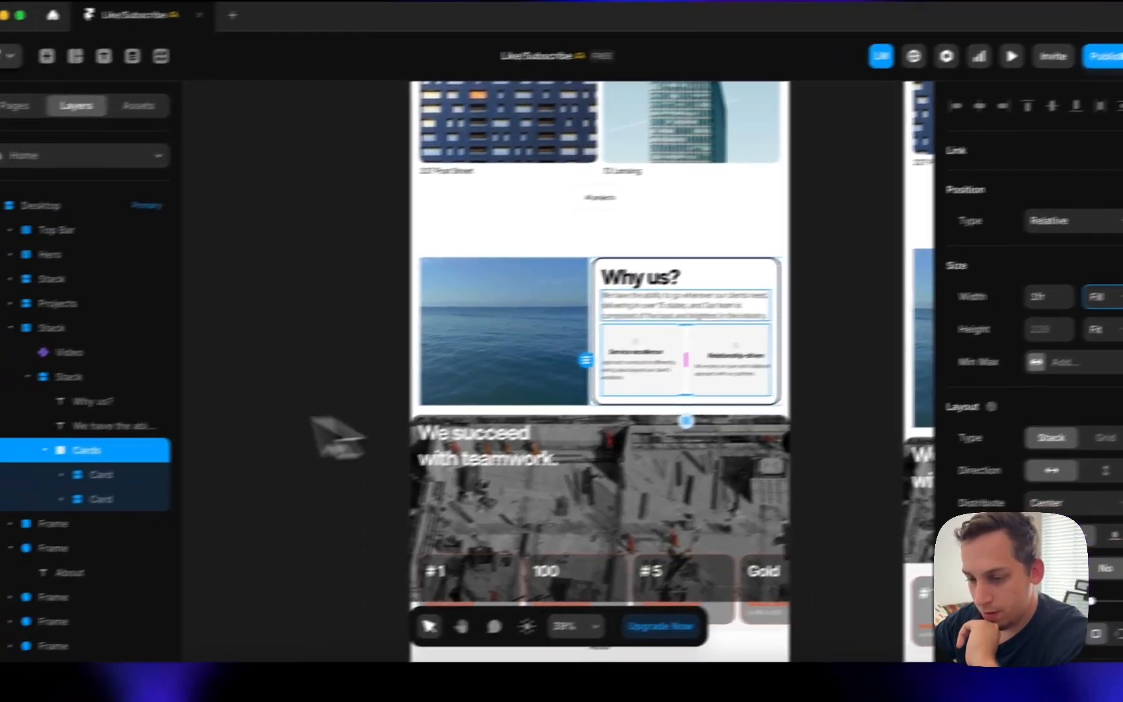
click(18, 491)
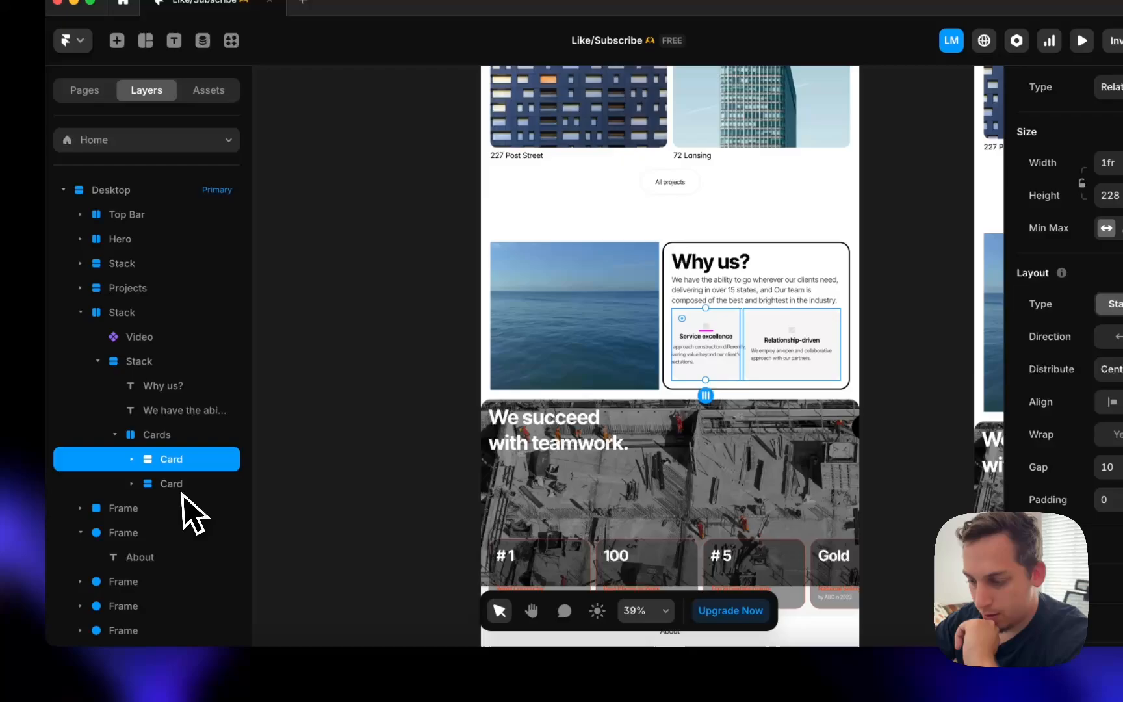
click(13, 540)
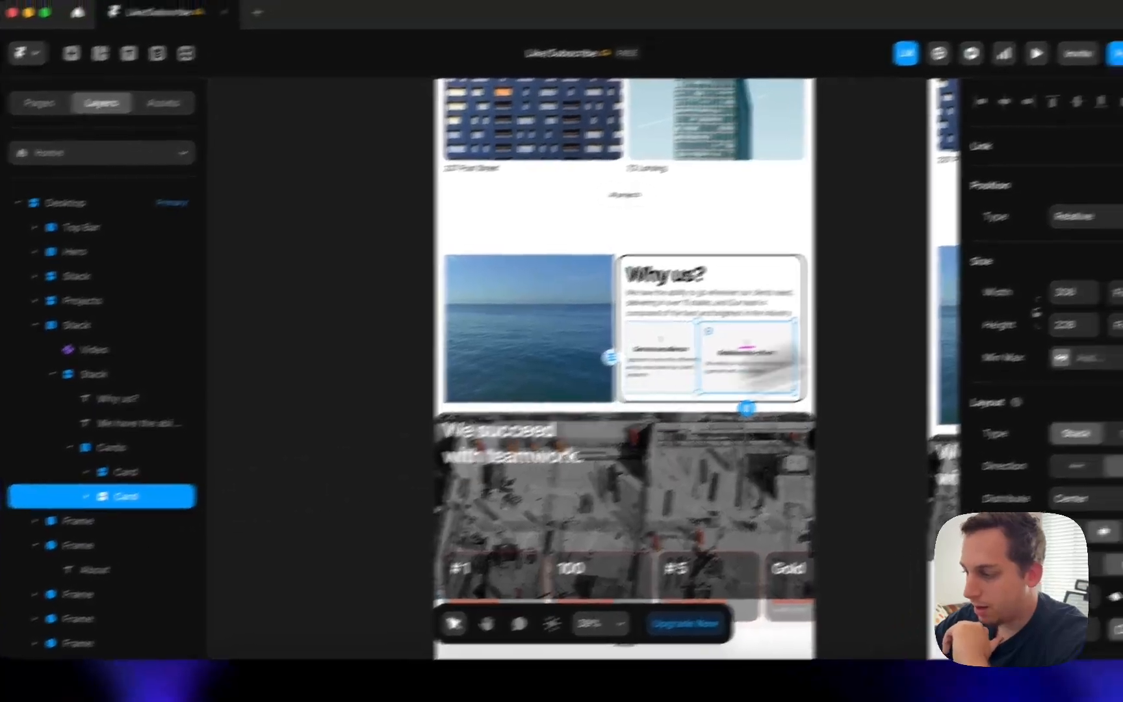
click(1033, 319)
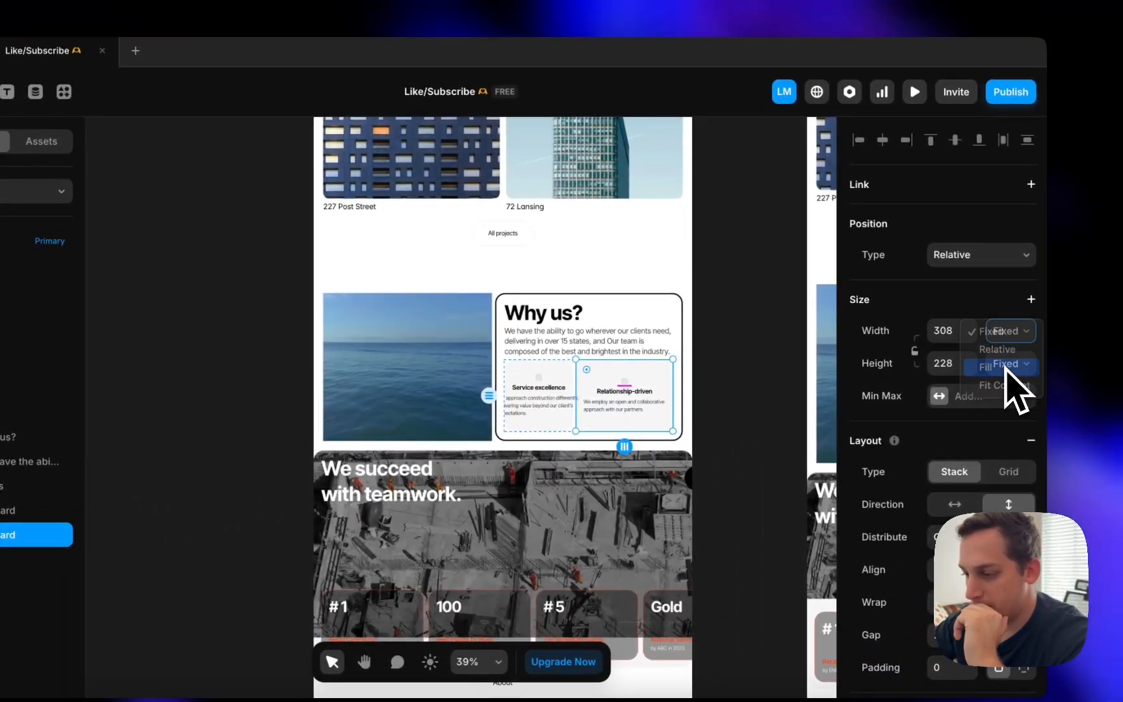
click(513, 313)
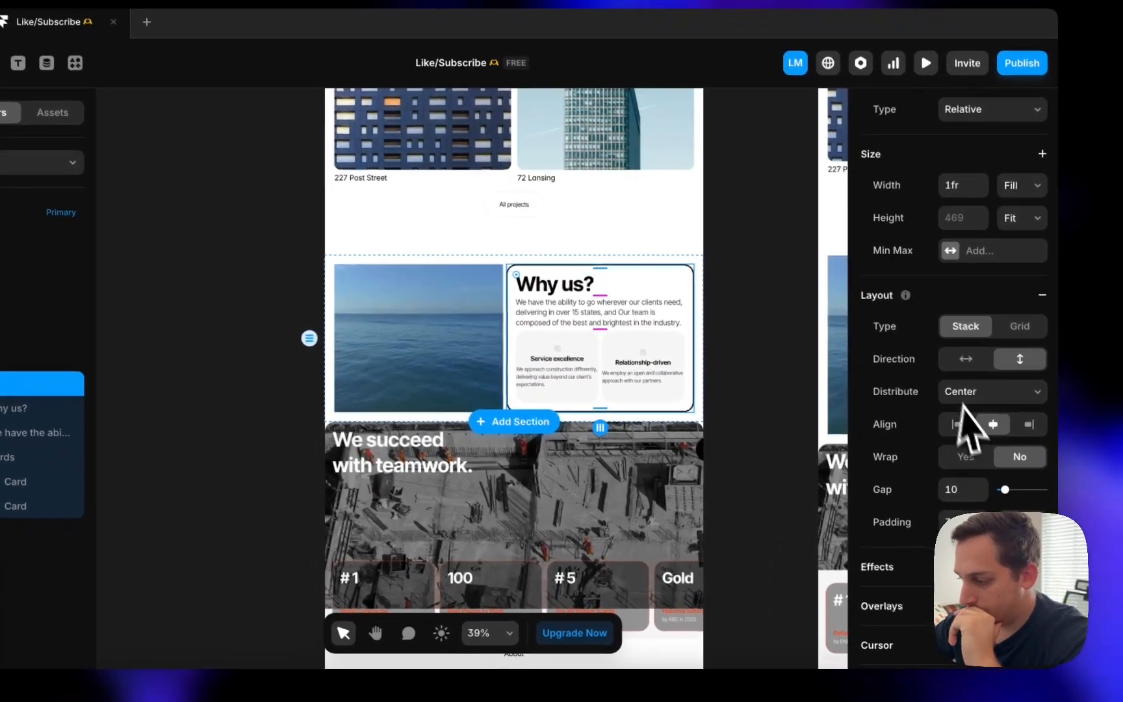
scroll(963, 488, down, 7)
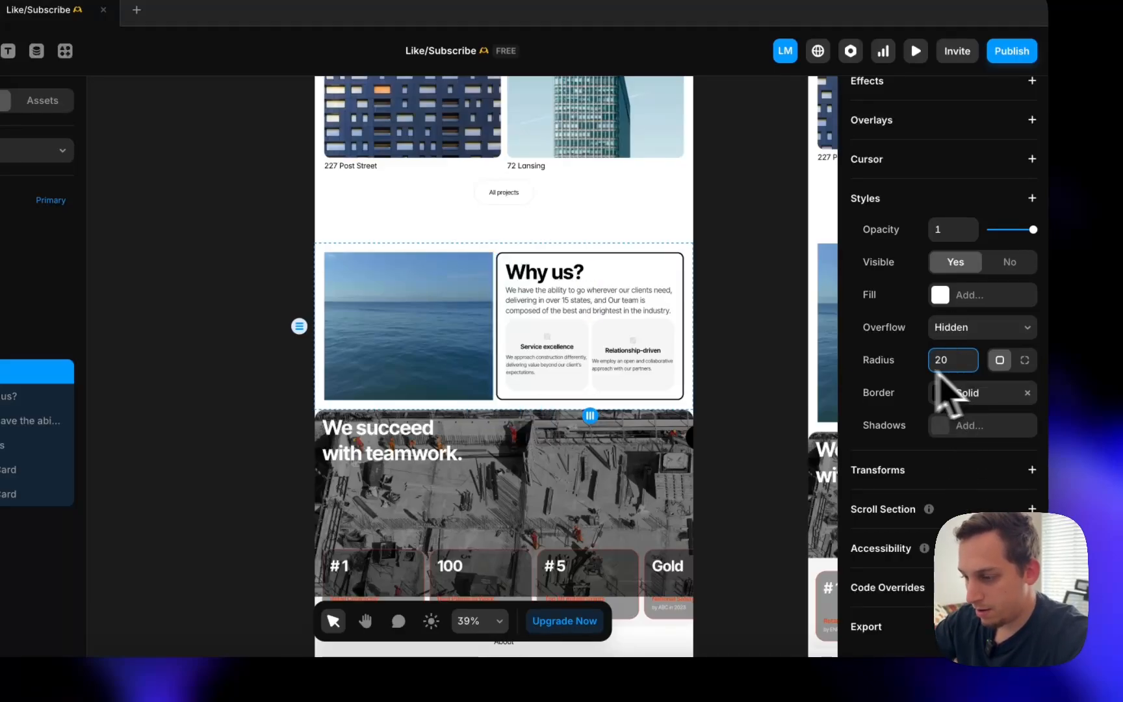
- Select the ocean video to give it the panel's matching 20 corner radius
click(409, 289)
scroll(963, 514, down, 10)
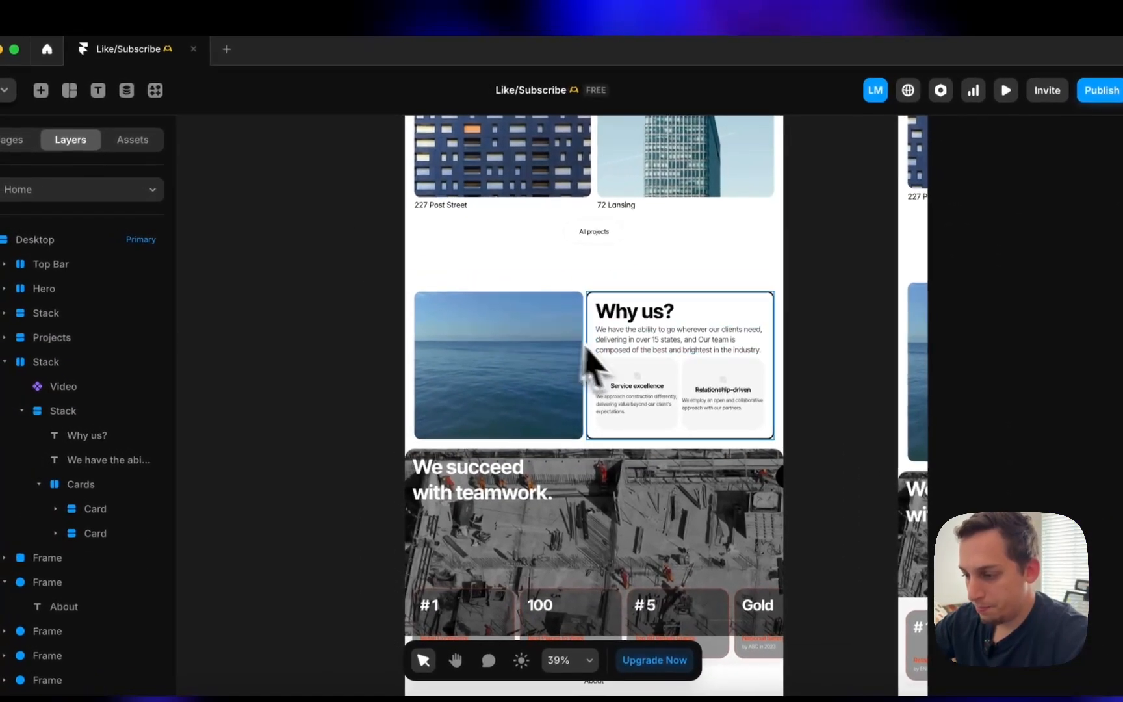
- Set the service cards' description texts to Fill width
click(617, 395)
scroll(621, 397, up, 5)
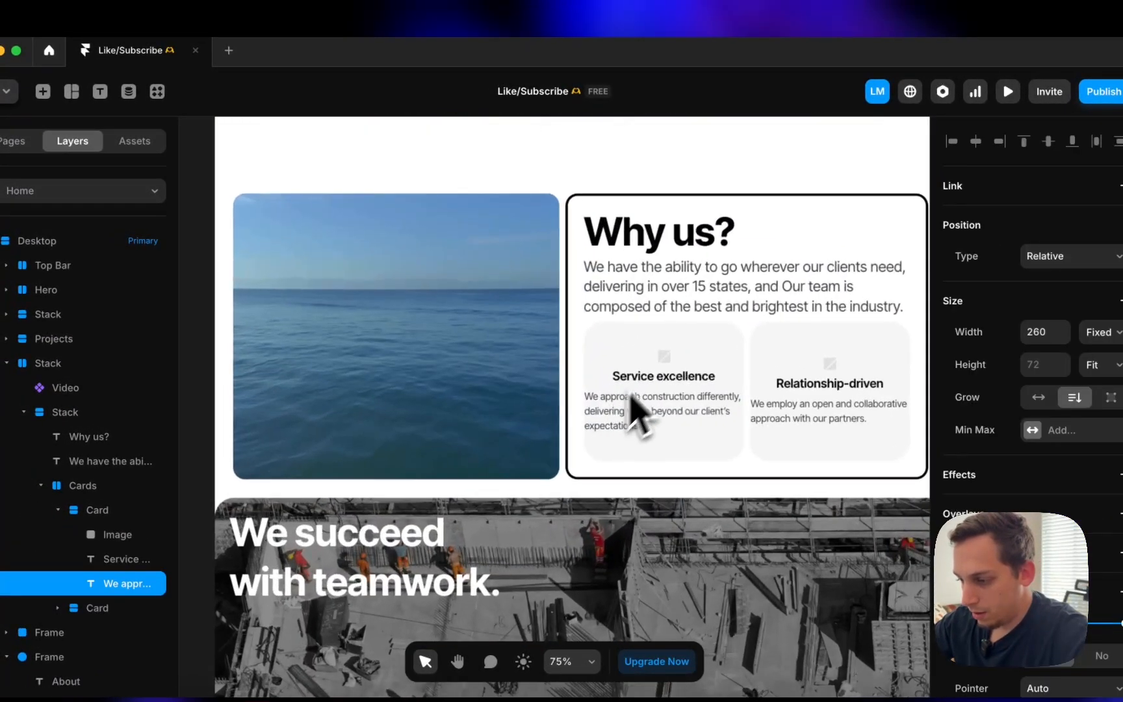
shift+click(829, 383)
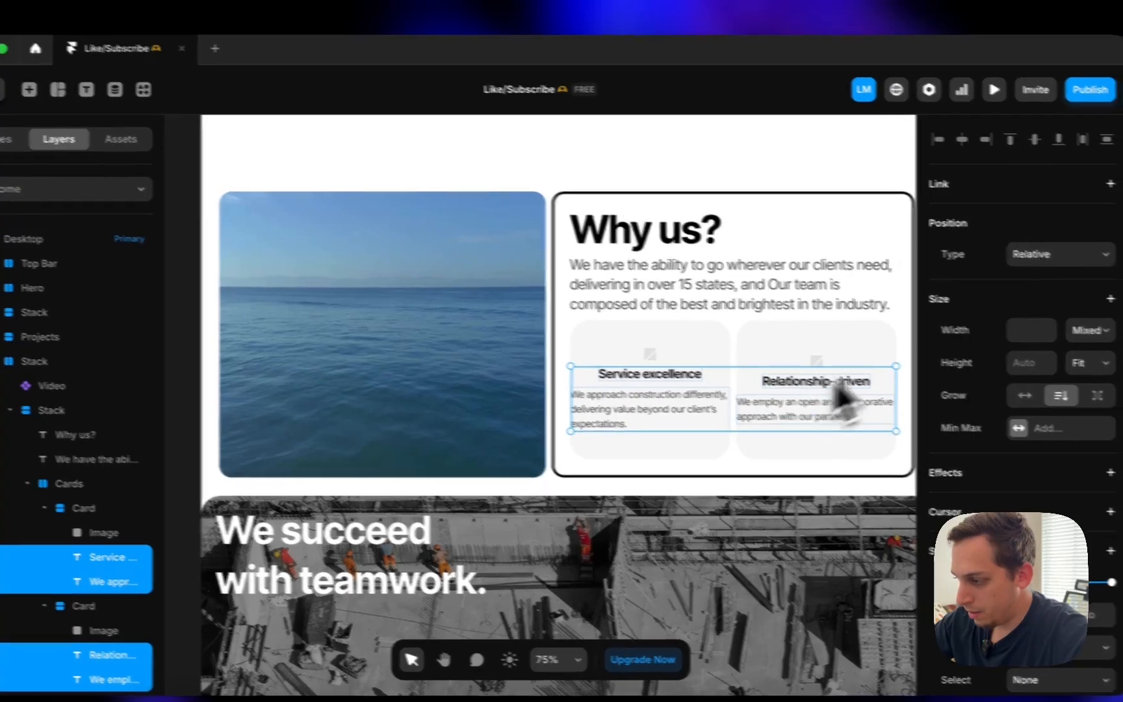
click(1100, 332)
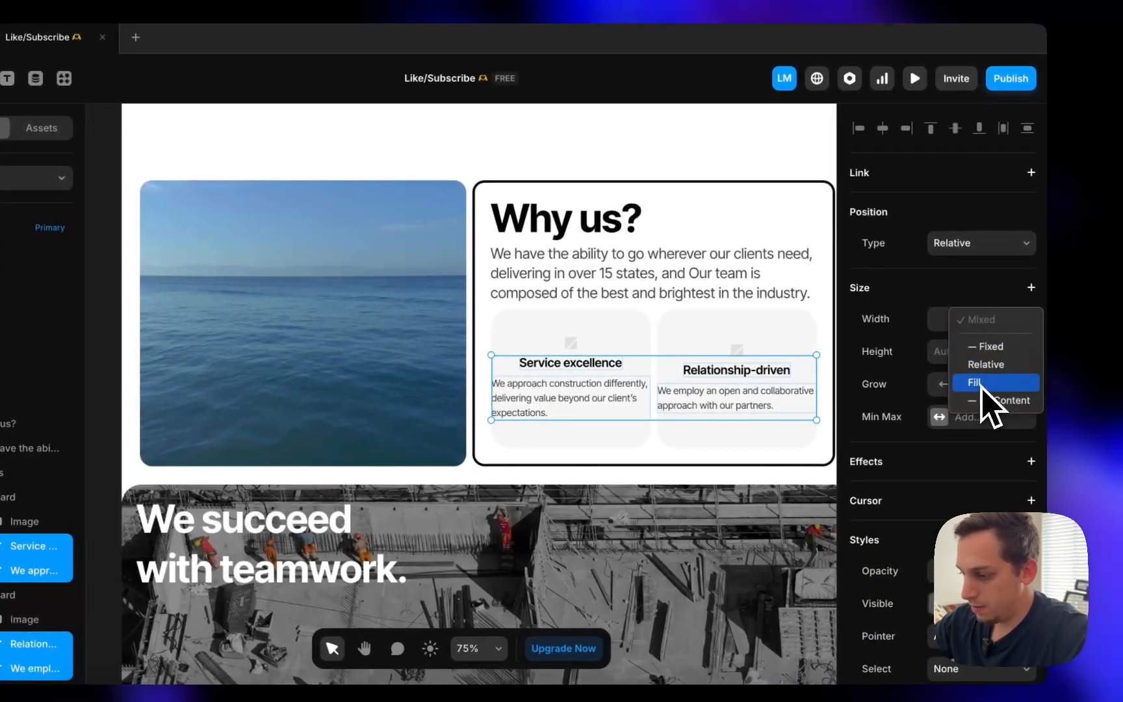
click(983, 385)
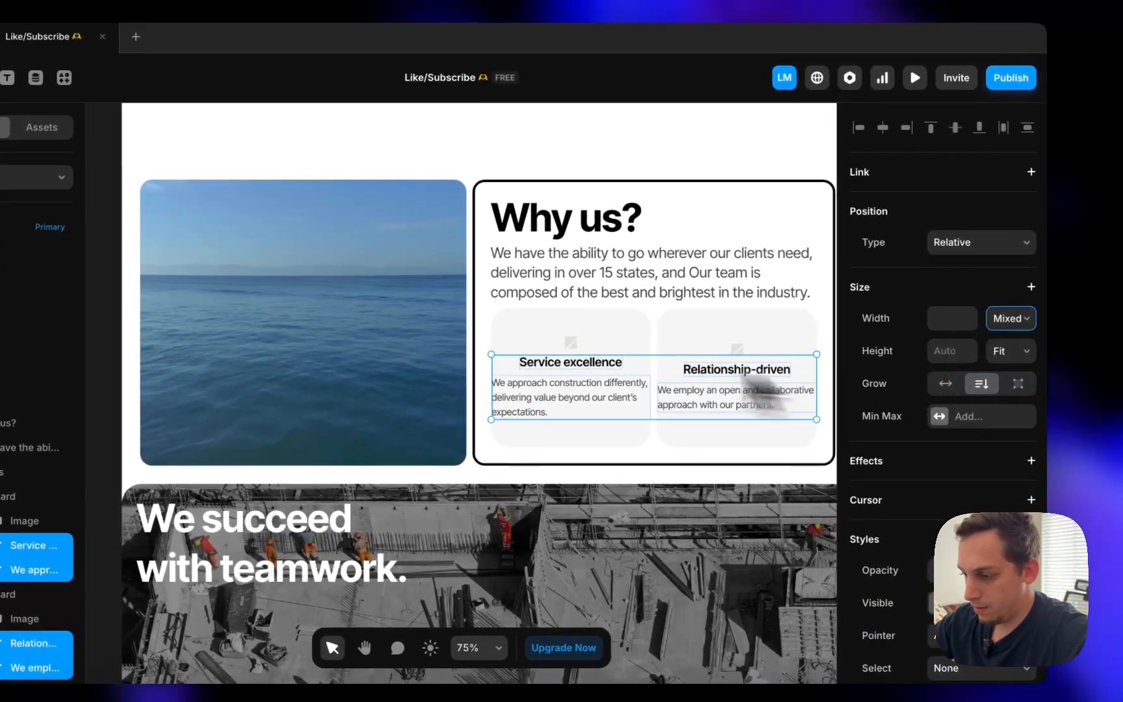
click(568, 341)
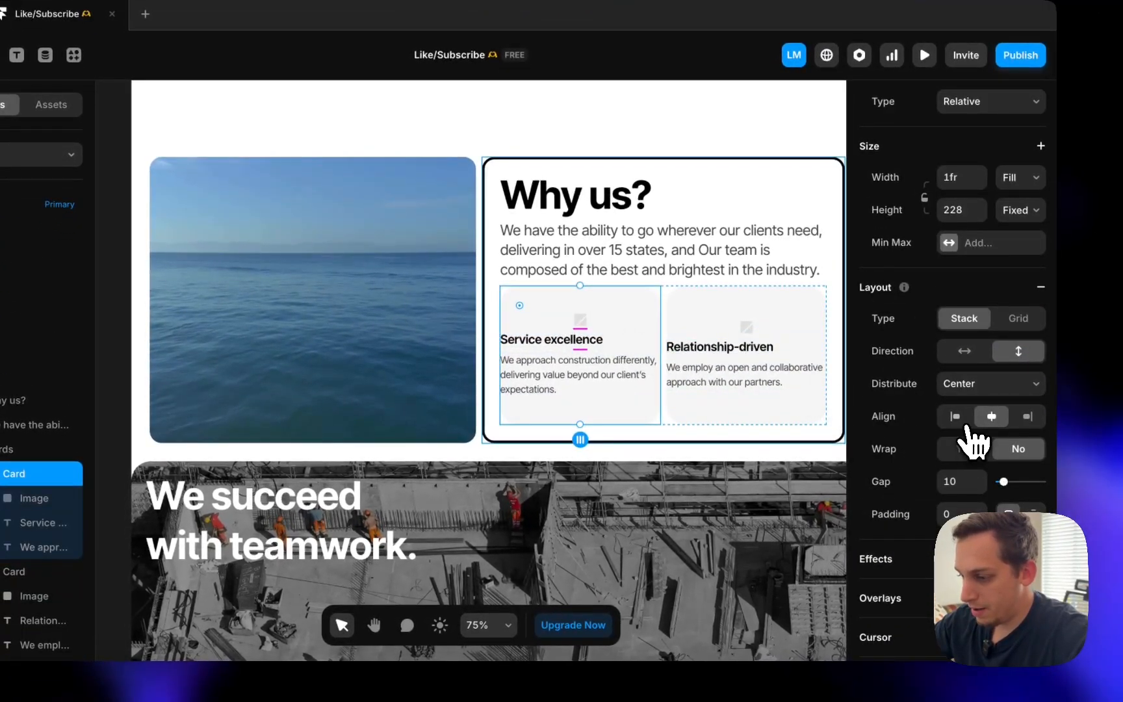
click(711, 333)
scroll(949, 478, down, 2)
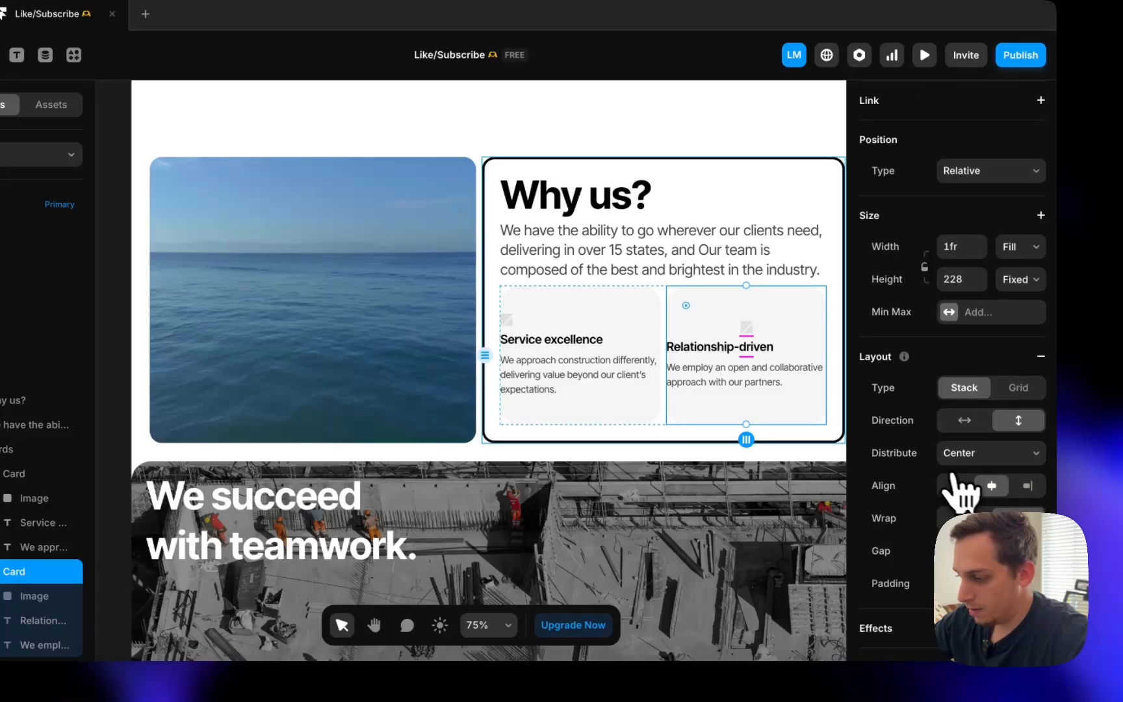
- Wrap the Service excellence icon and heading in a stack and distribute the card's space between
click(576, 362)
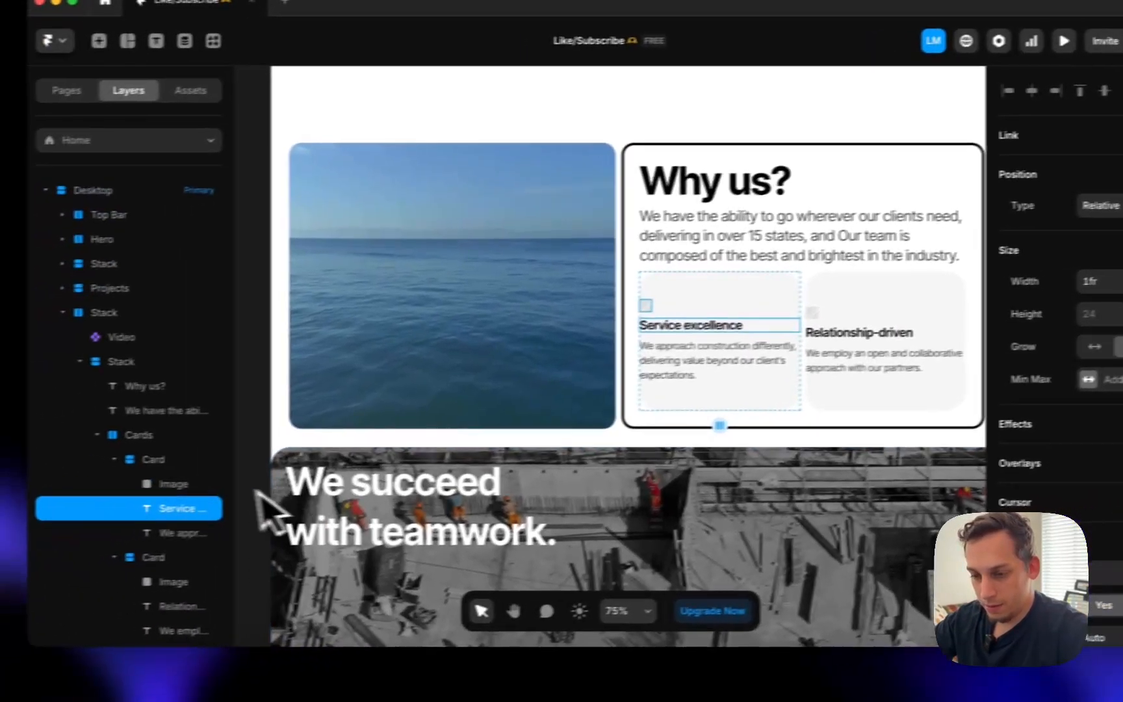
shift+click(44, 498)
right_click(44, 498)
click(244, 434)
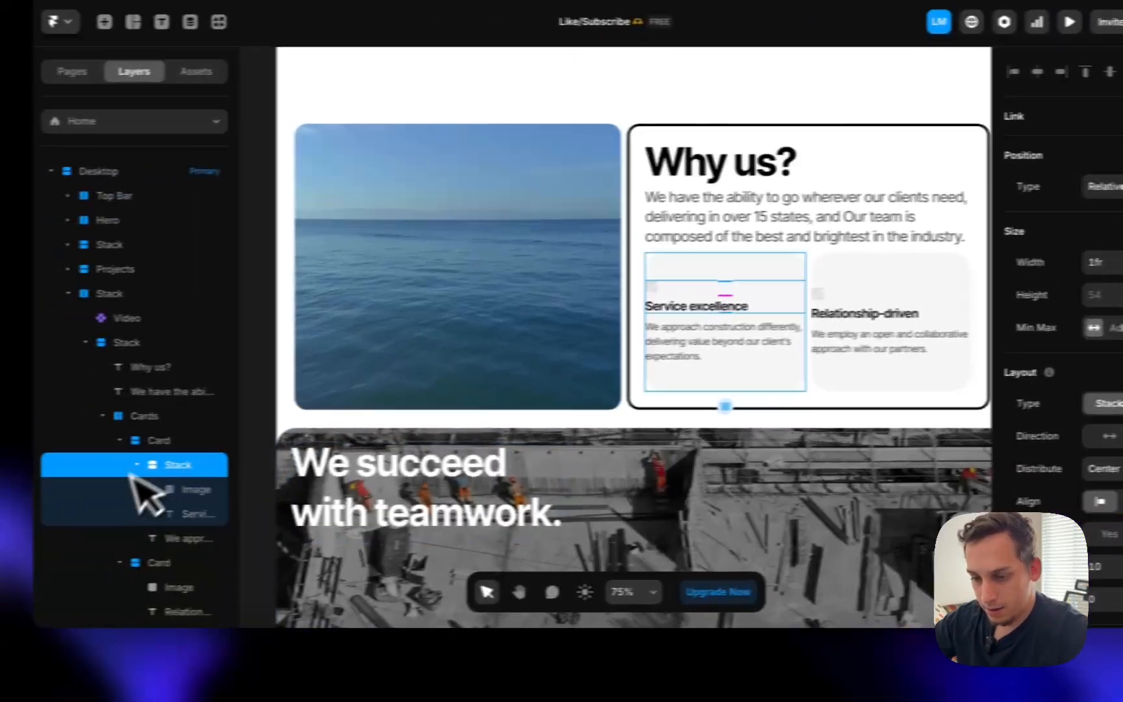
click(170, 440)
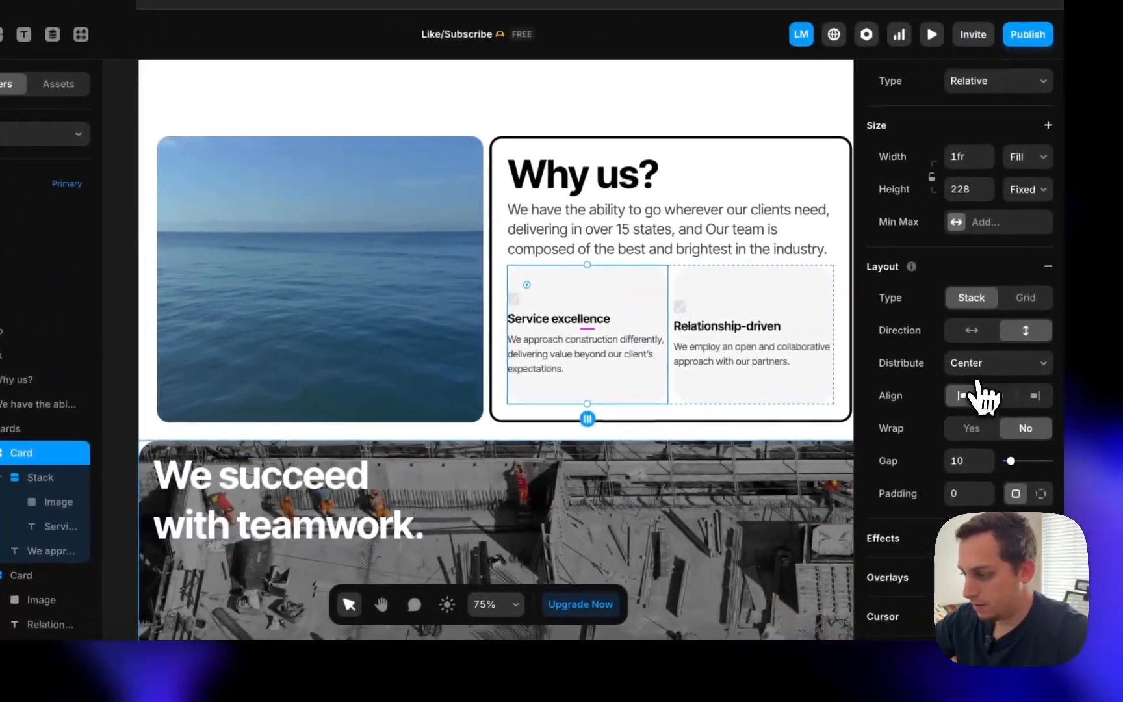
click(1104, 468)
click(974, 400)
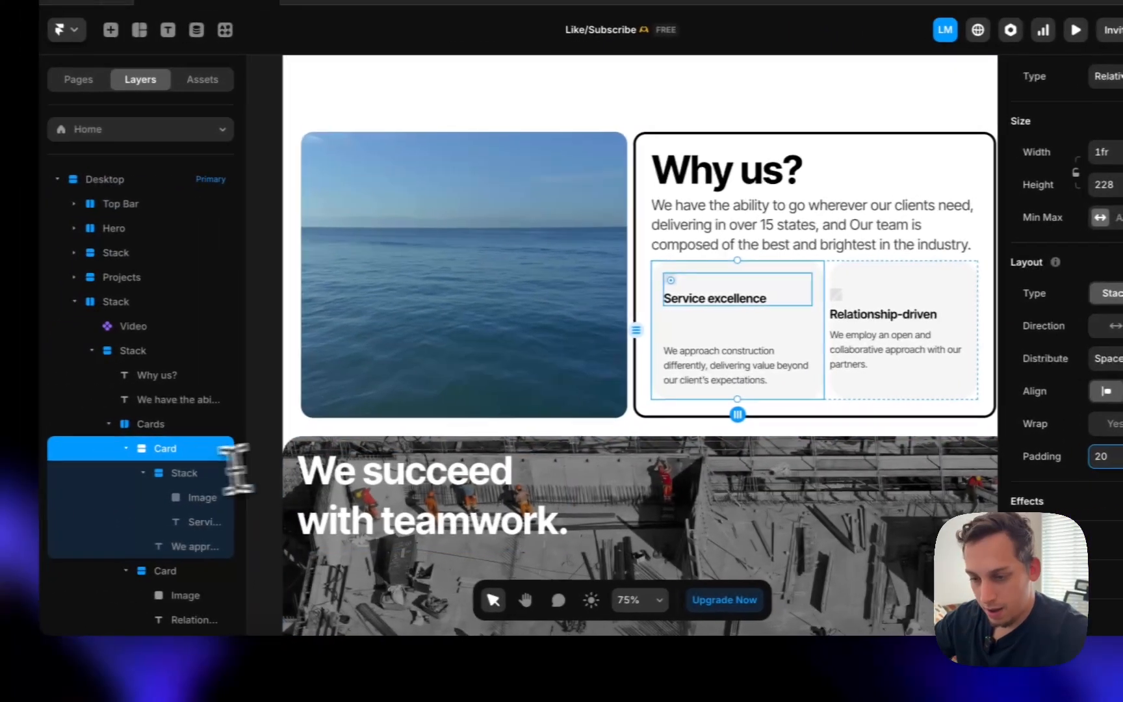
click(150, 446)
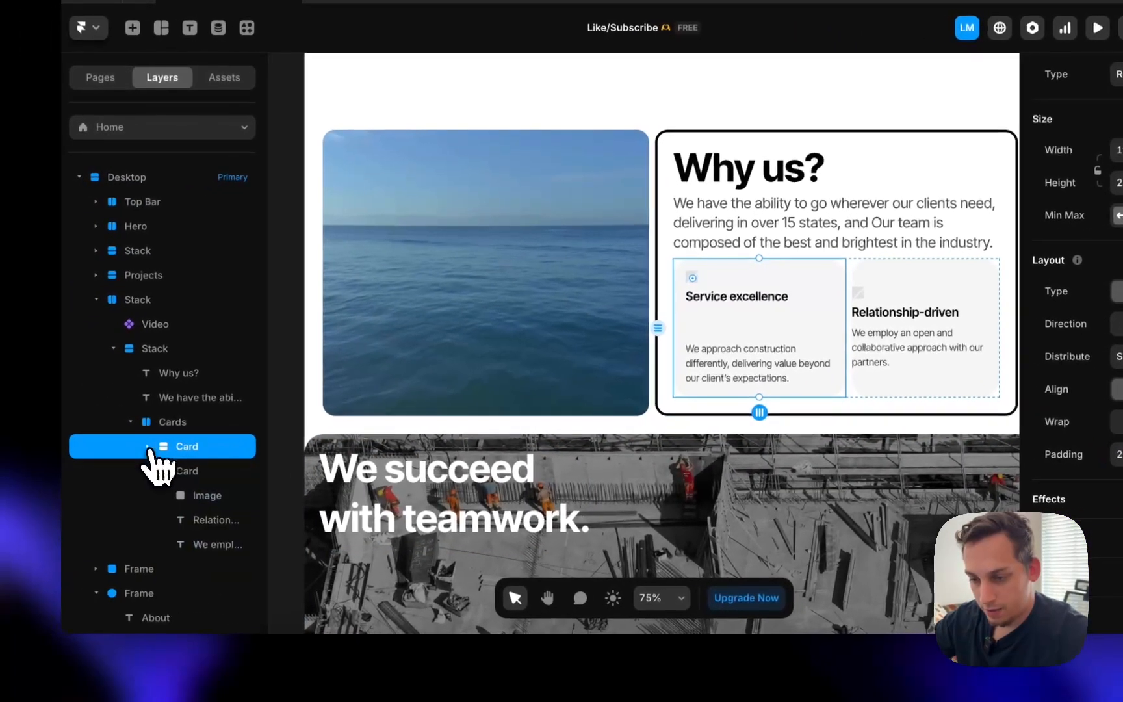
- Replace the Relationship-driven card with a duplicate of Service excellence, then check the Webflow reference
click(183, 470)
key(Delete)
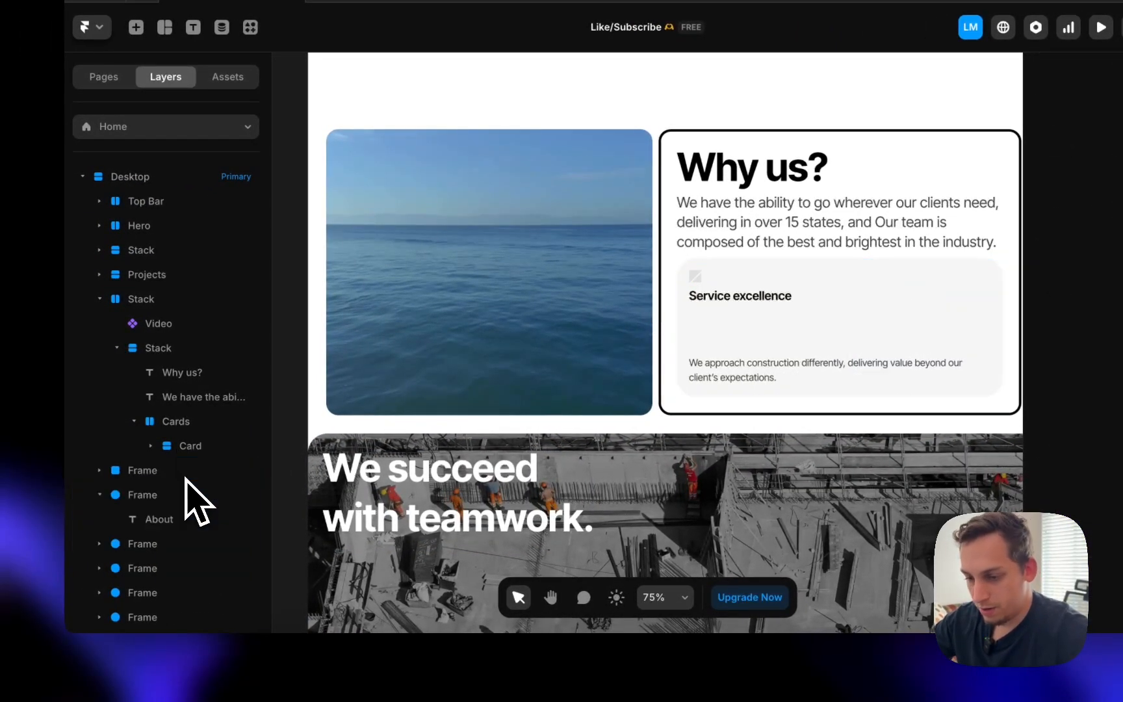
key(ctrl+d)
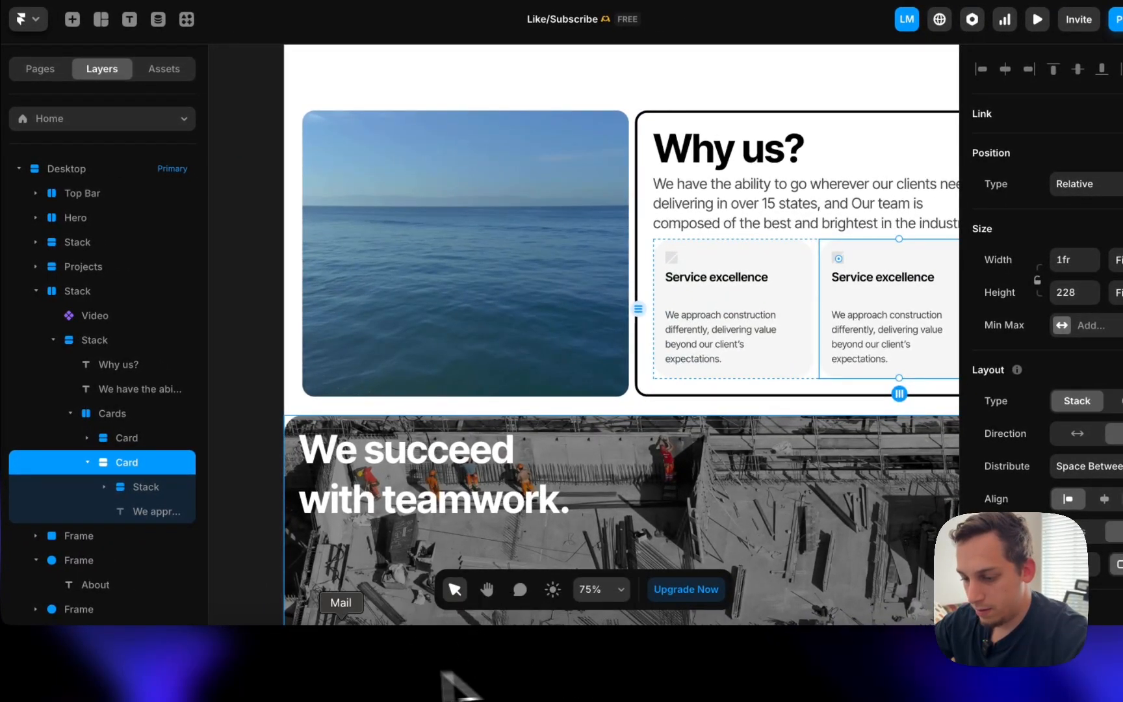
click(279, 667)
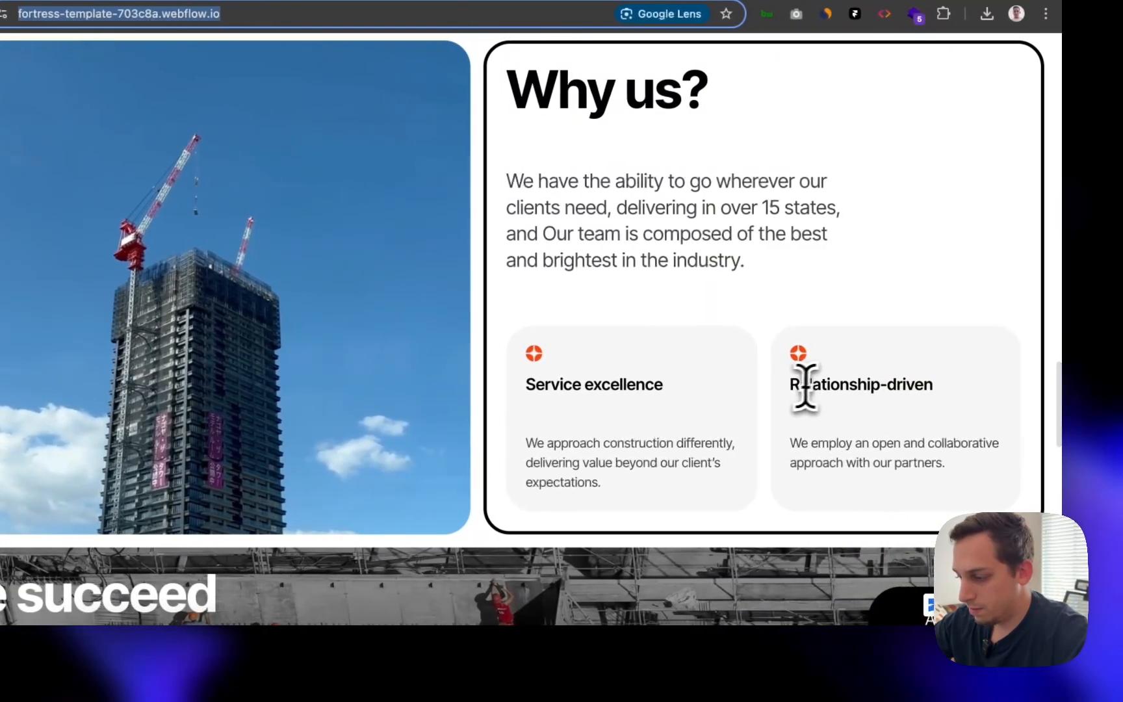
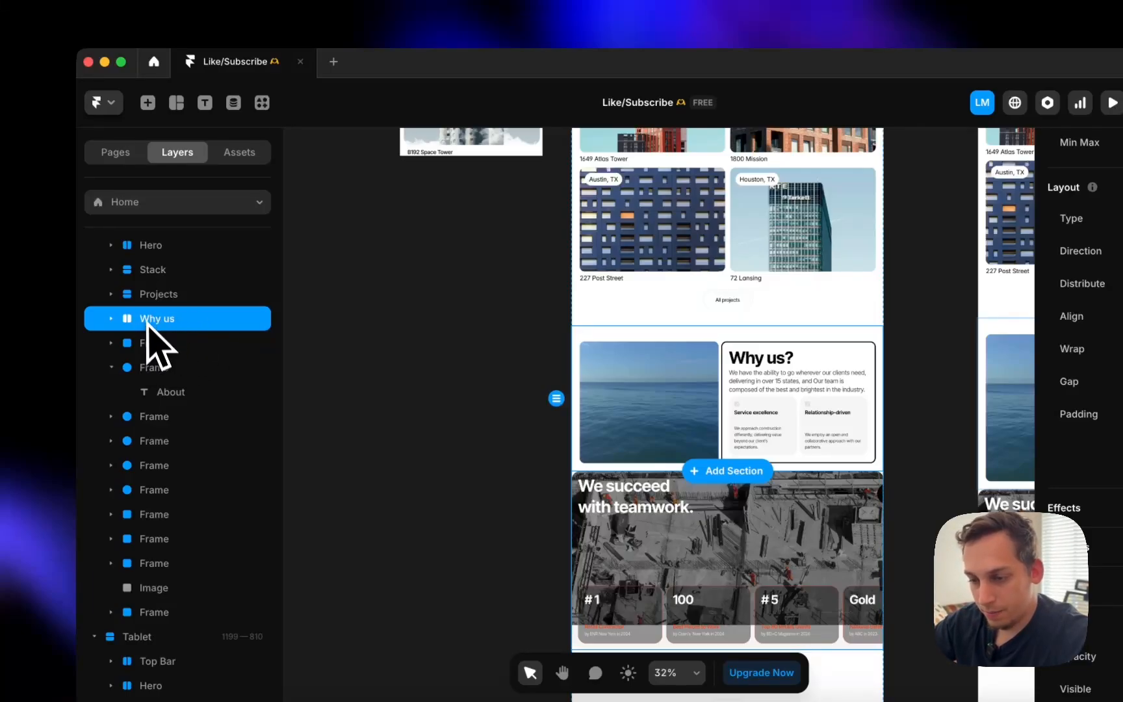
- Try a stack layout on the We succeed section, then undo it
click(150, 343)
scroll(1079, 455, down, 5)
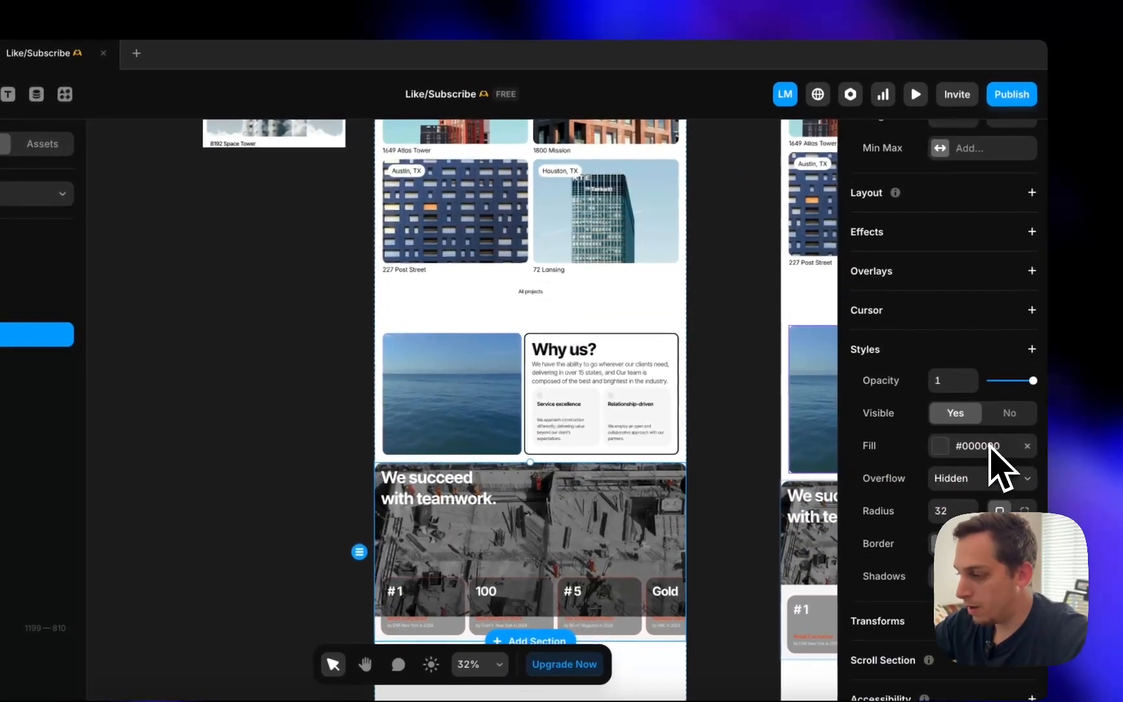
click(1032, 193)
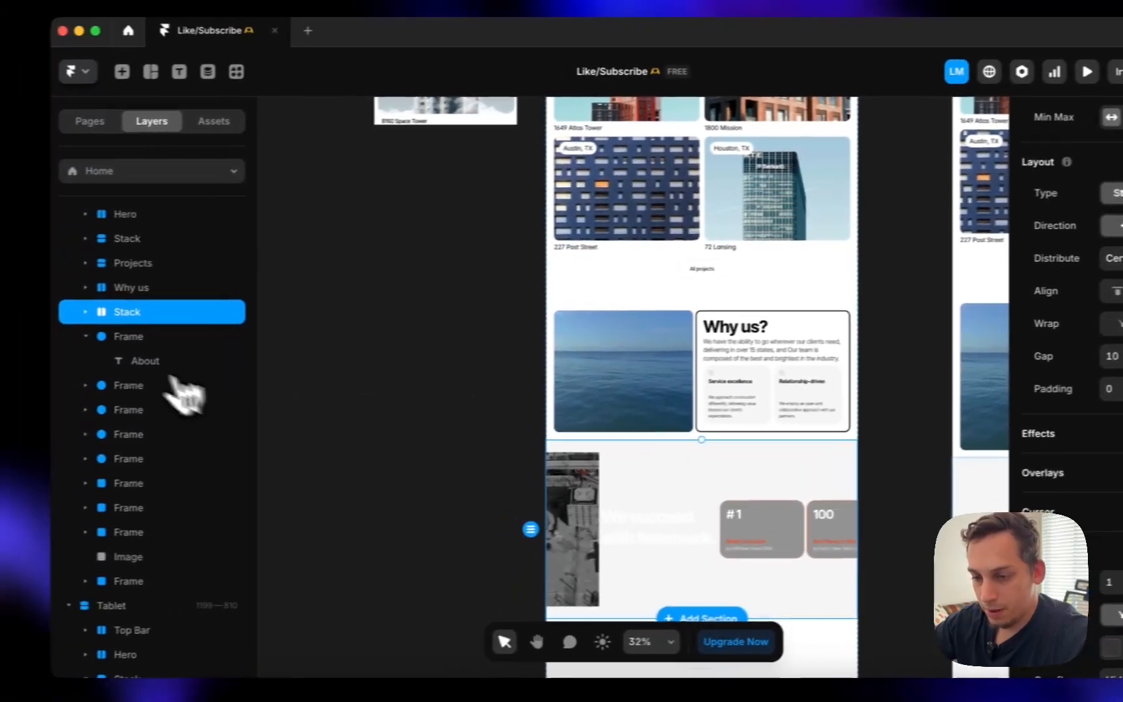
click(85, 312)
click(124, 337)
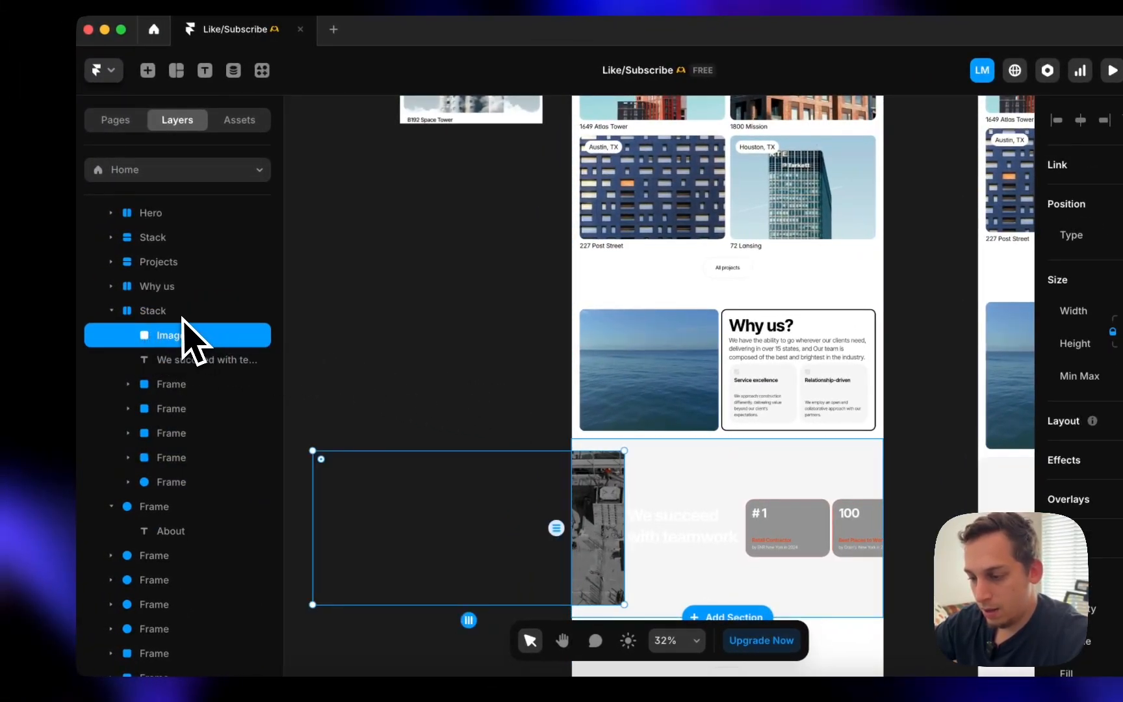
key(super+z)
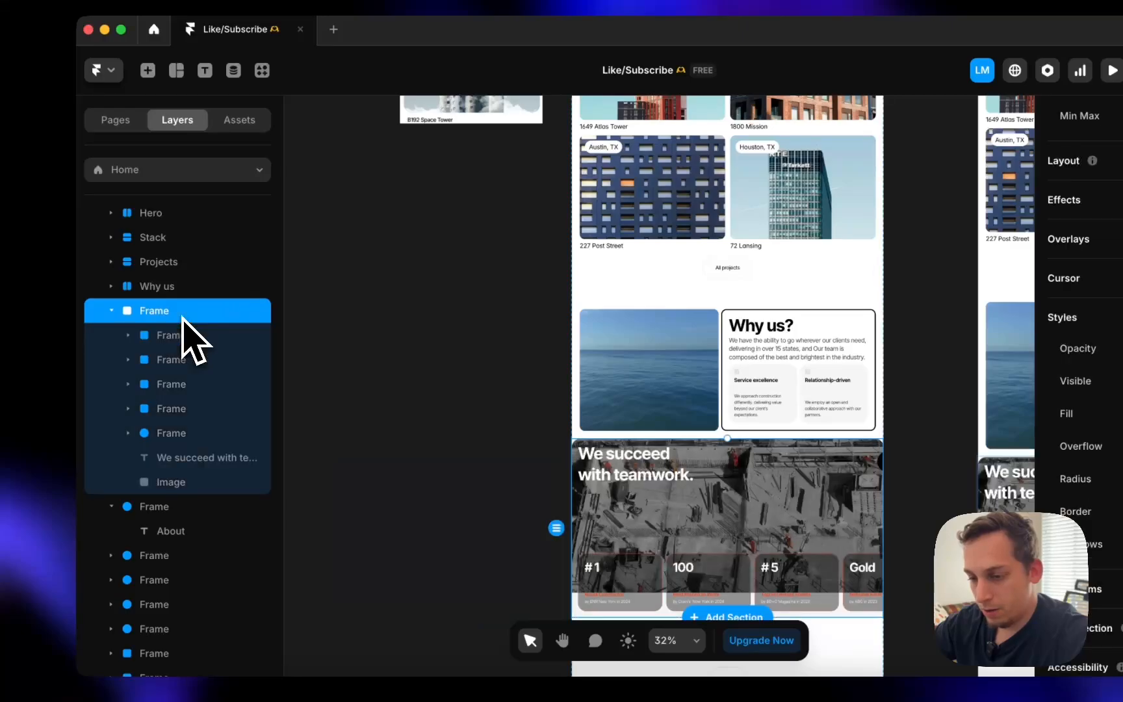
- Collapse and inspect the Gold, #5, 100 and #1 stat card layers
click(175, 335)
click(128, 335)
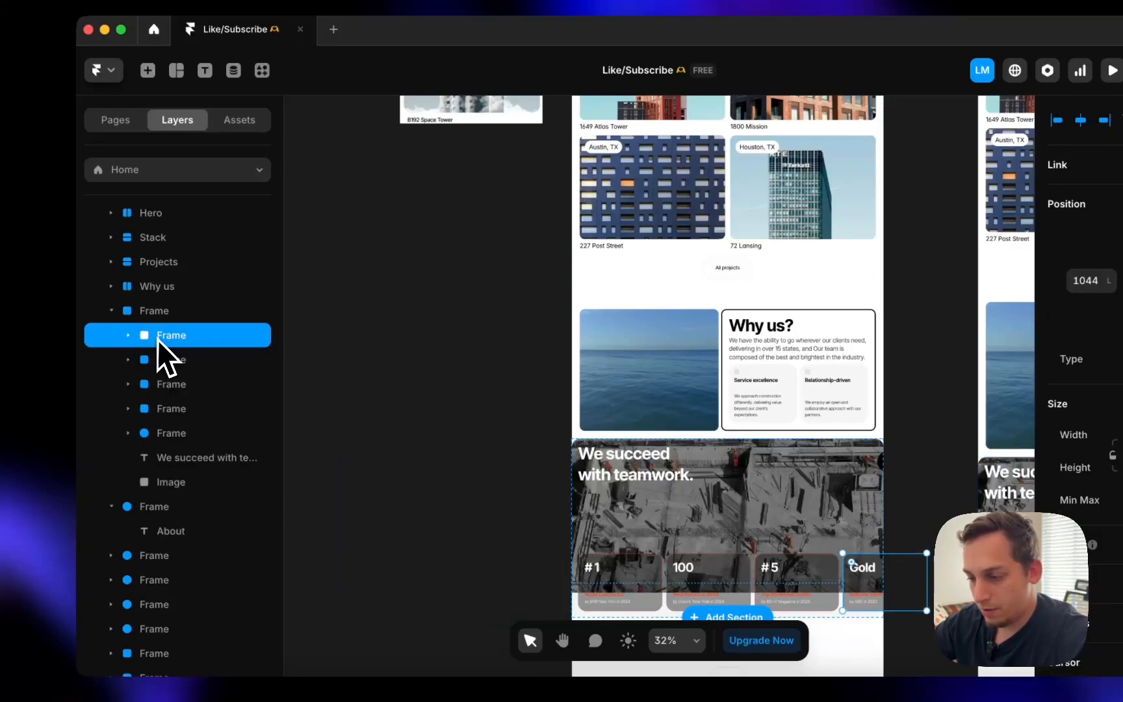
click(155, 359)
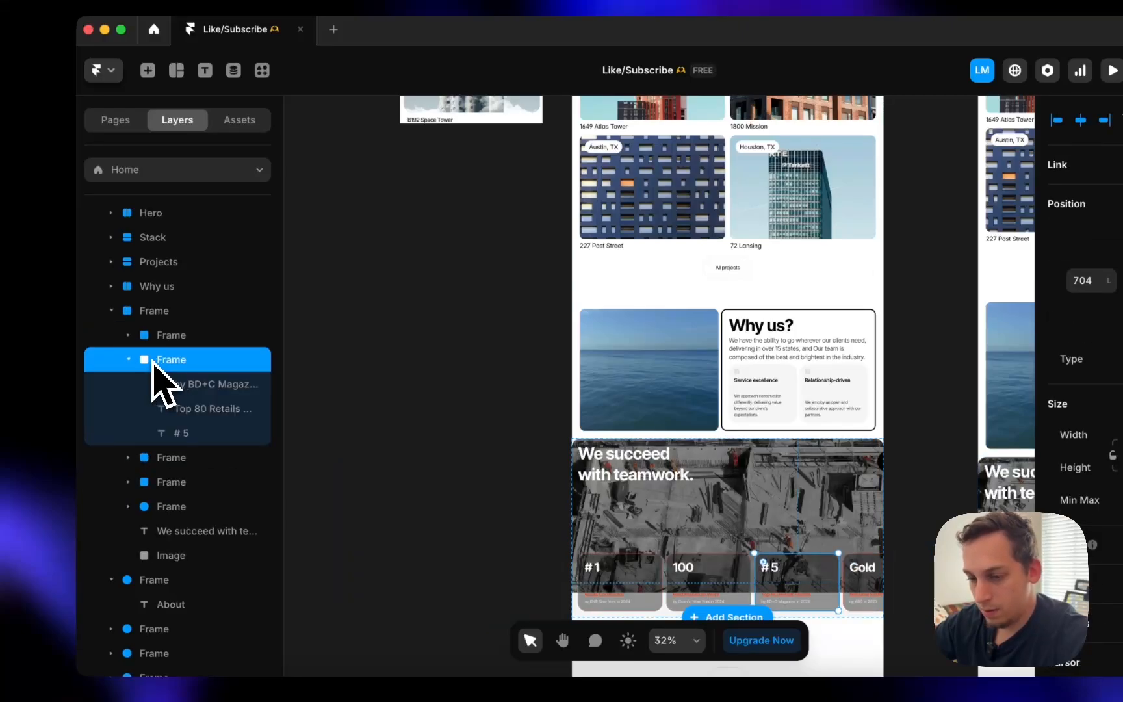
click(128, 359)
click(163, 384)
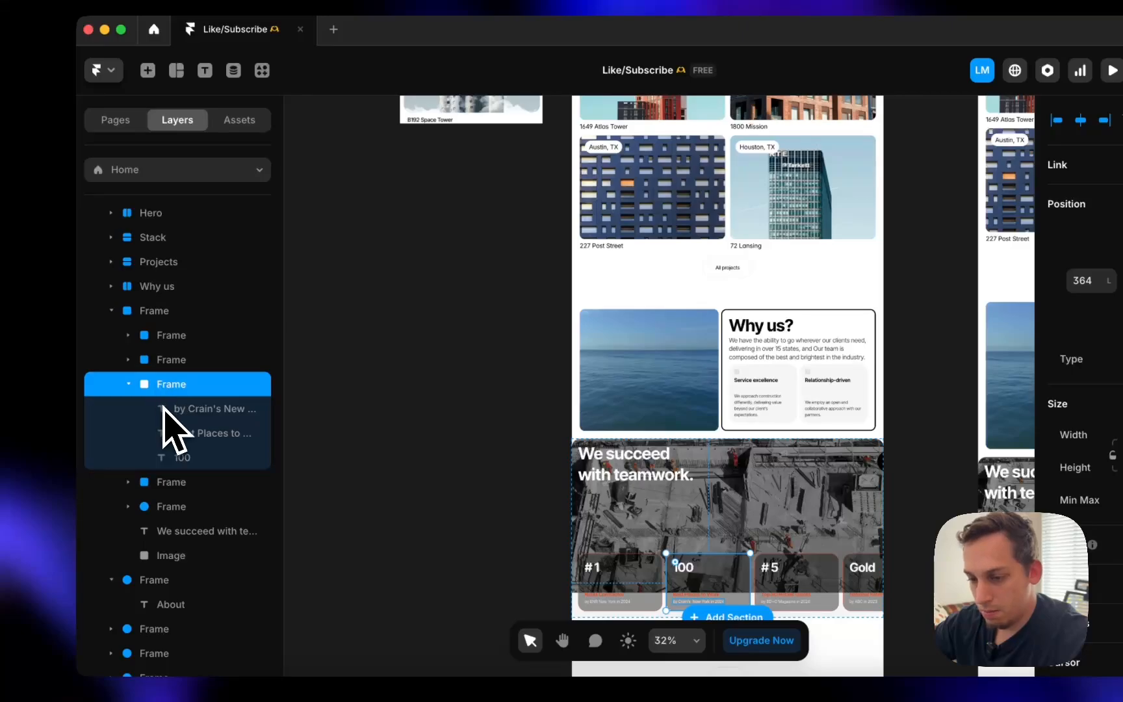
click(128, 384)
click(202, 408)
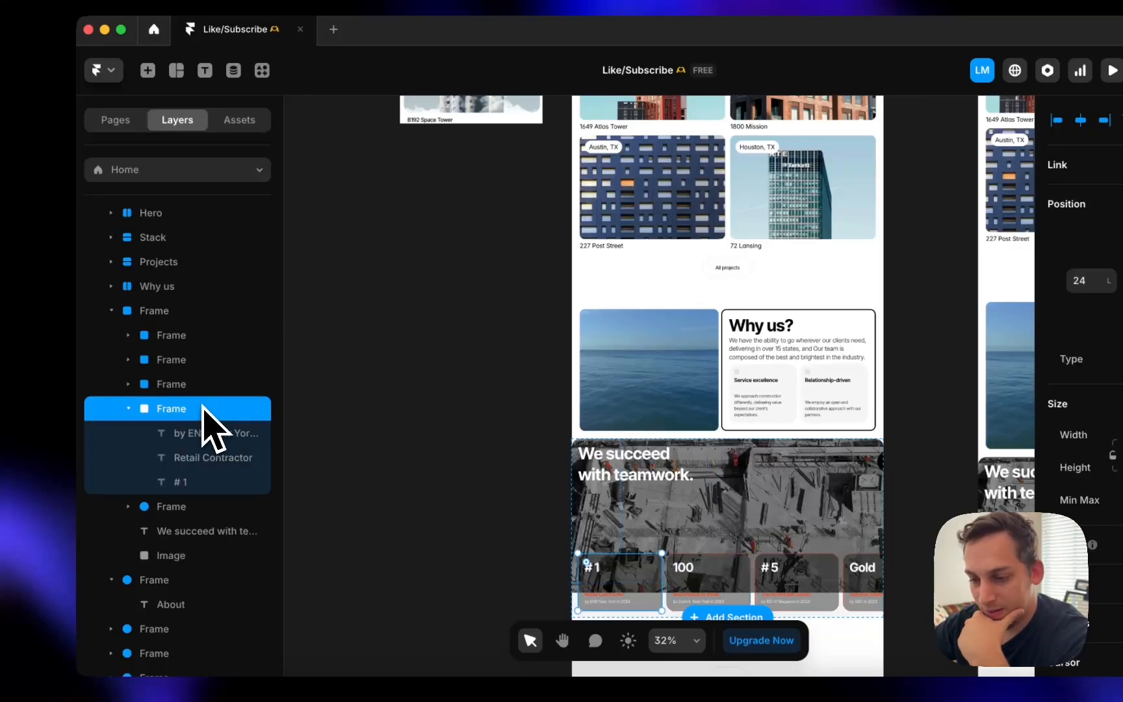
click(168, 359)
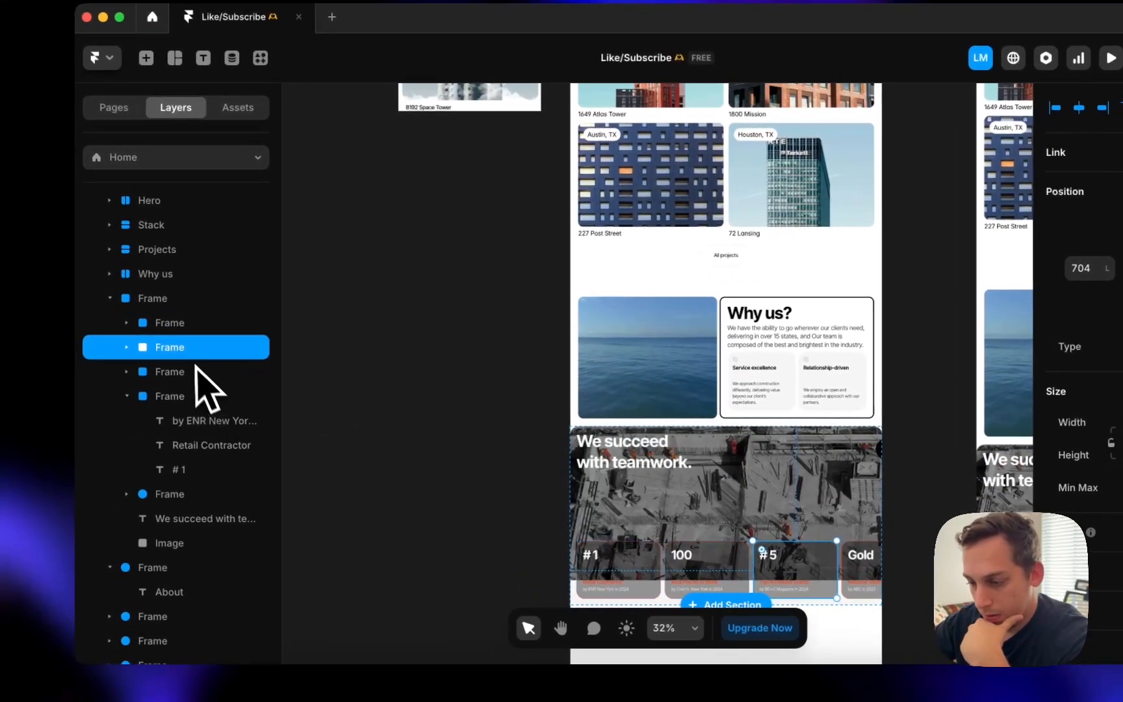
click(182, 323)
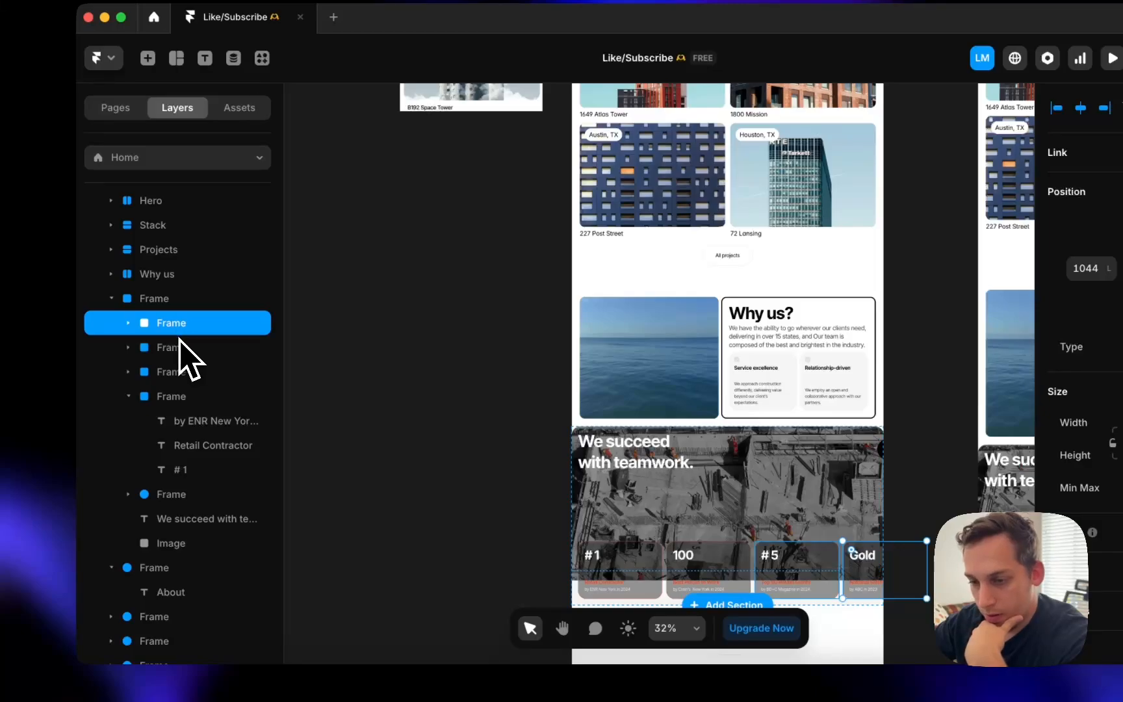
click(180, 347)
click(184, 370)
- Move the teamwork background image layer below Why us and make it a stack
click(165, 302)
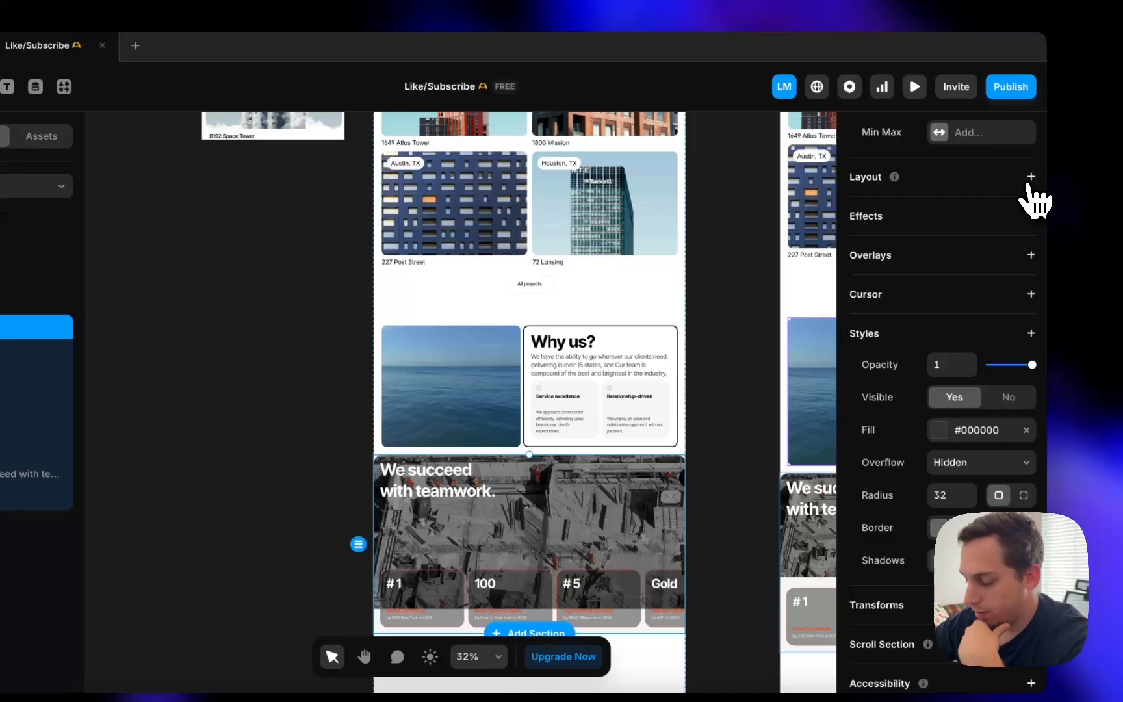
click(1030, 178)
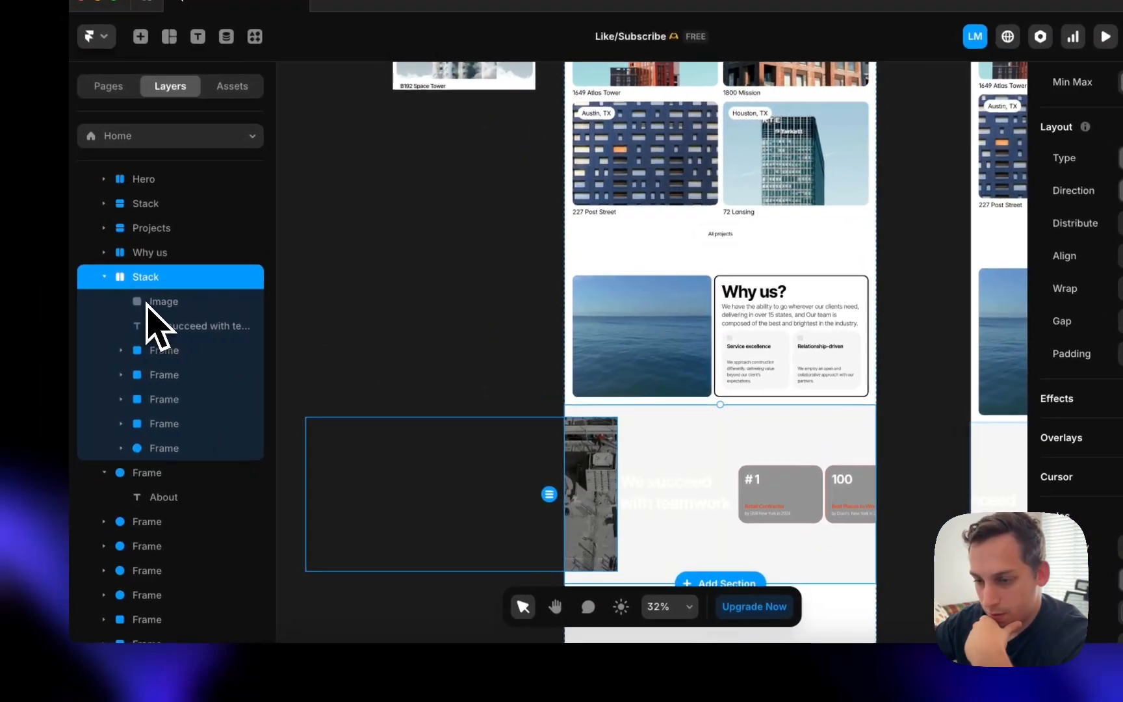
key(super+z)
click(164, 308)
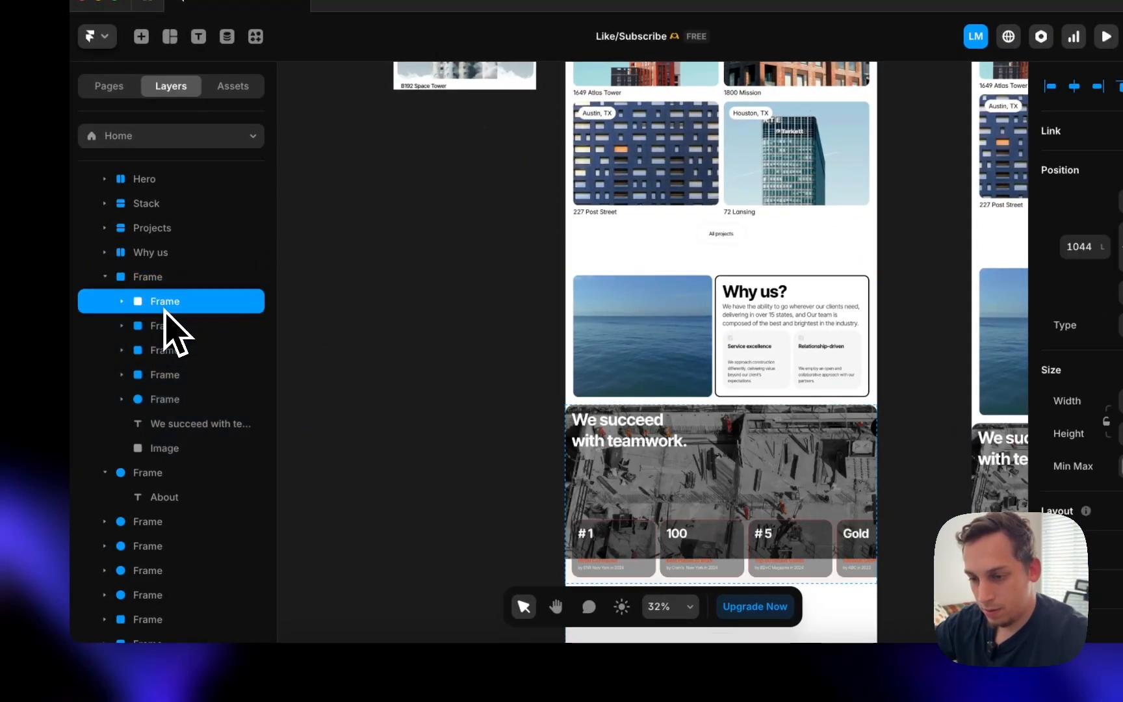
click(649, 488)
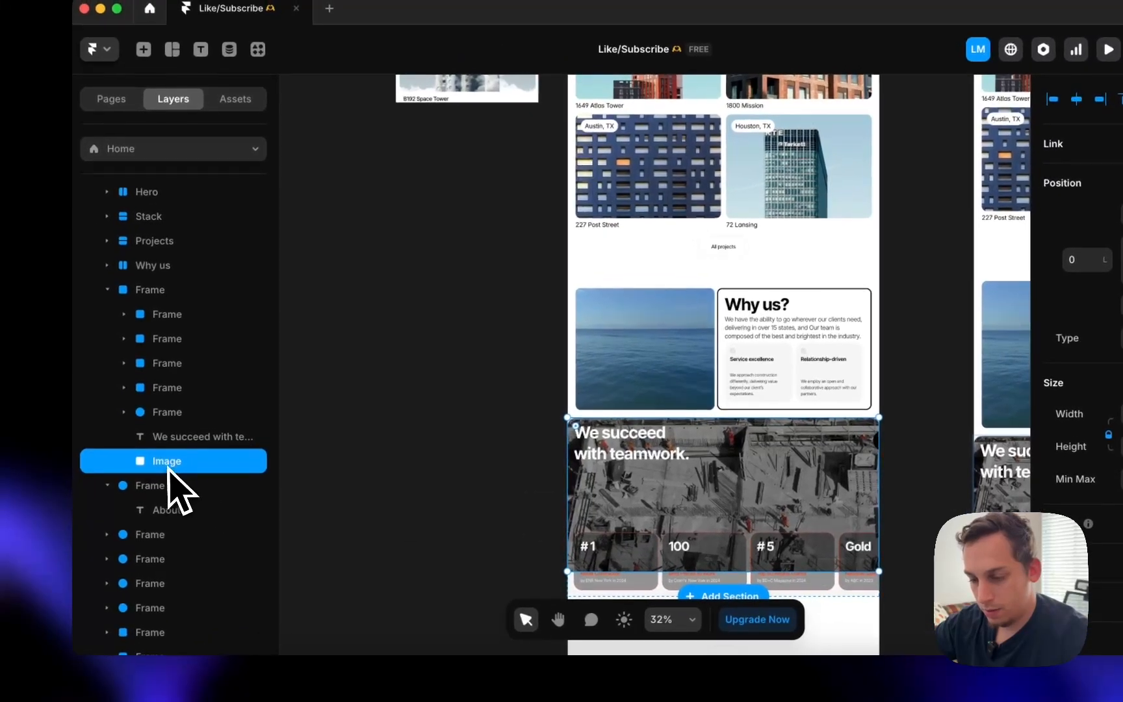
drag(167, 463, 165, 442)
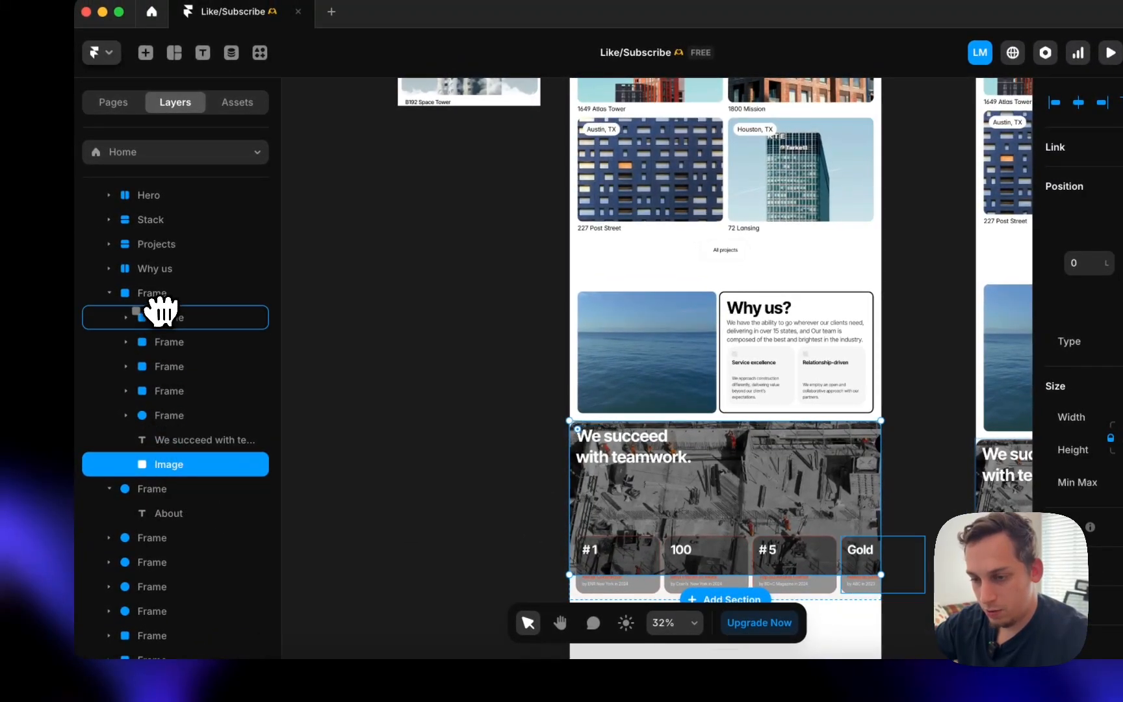
drag(141, 286, 137, 281)
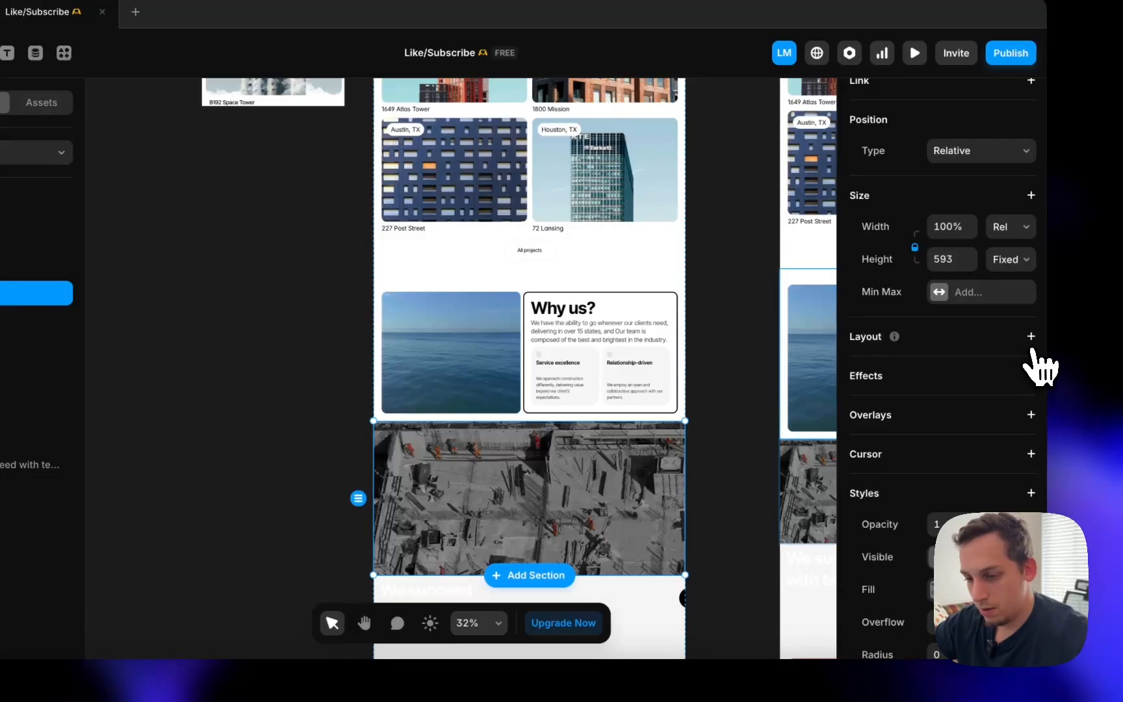
click(1031, 336)
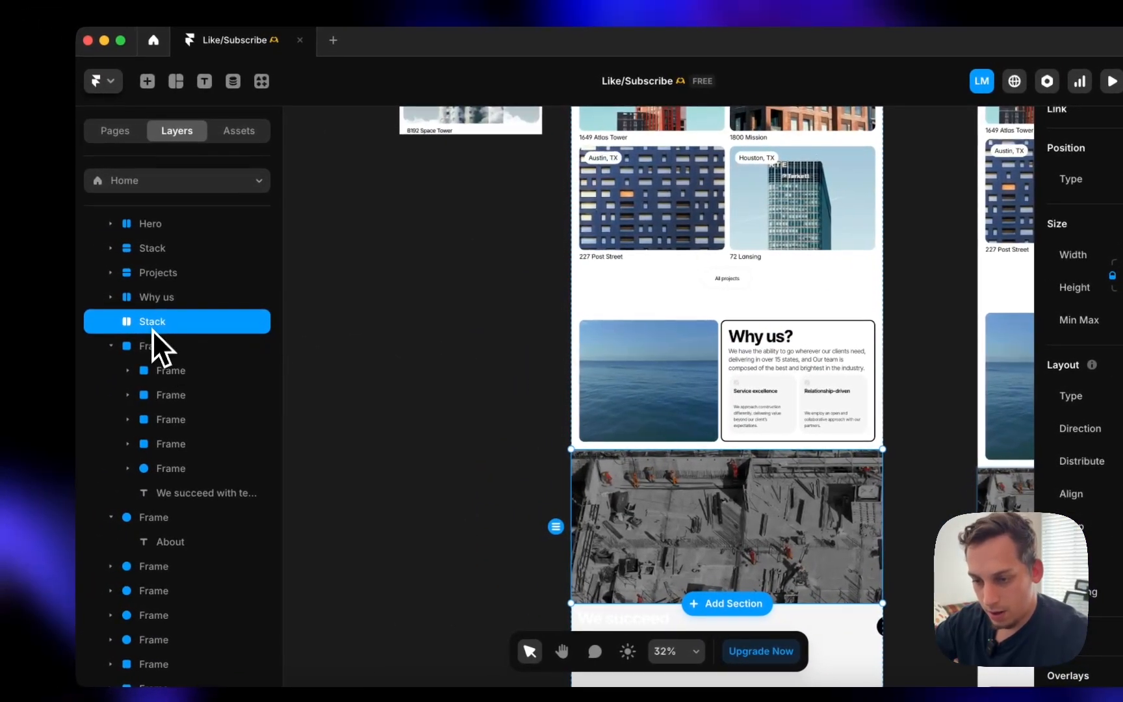
drag(151, 346, 151, 351)
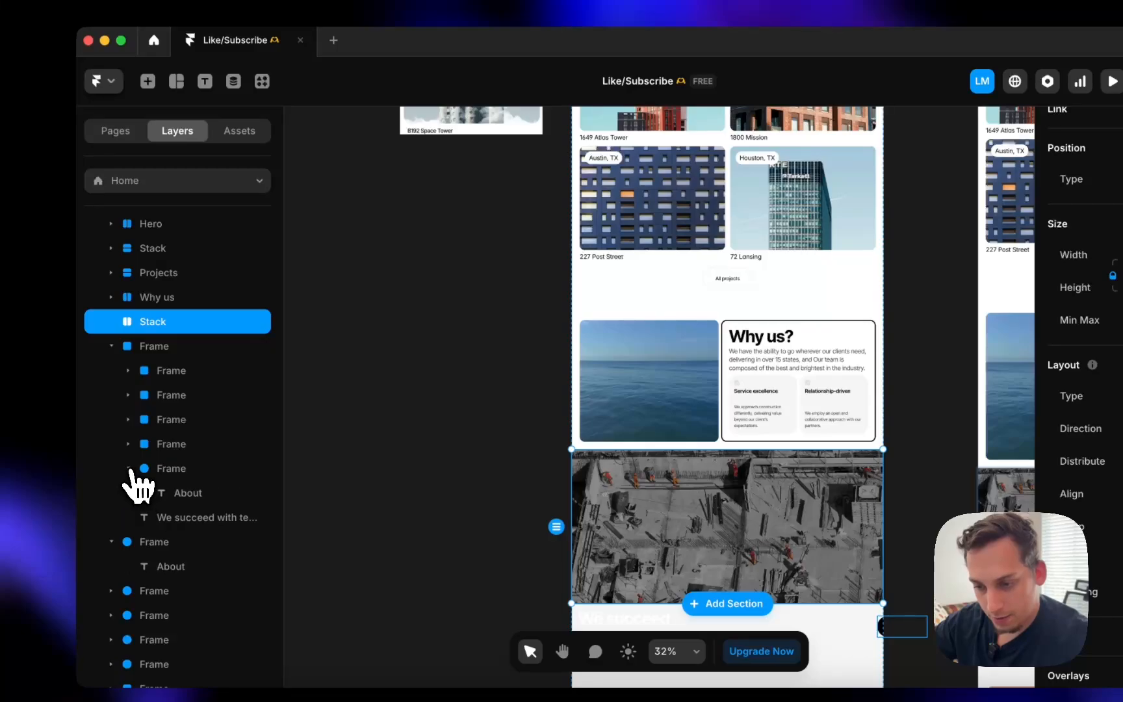
- Move the heading and stat cards into the photo stack and delete the leftover empty frame
click(154, 492)
shift+click(172, 381)
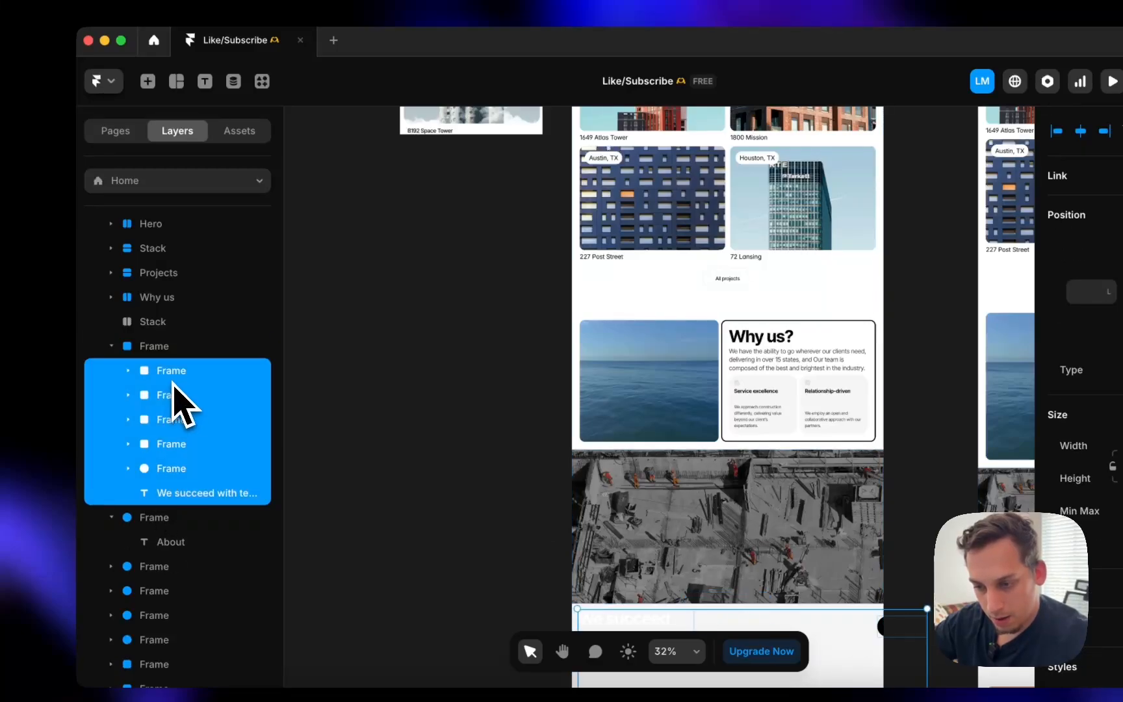
drag(159, 321, 161, 318)
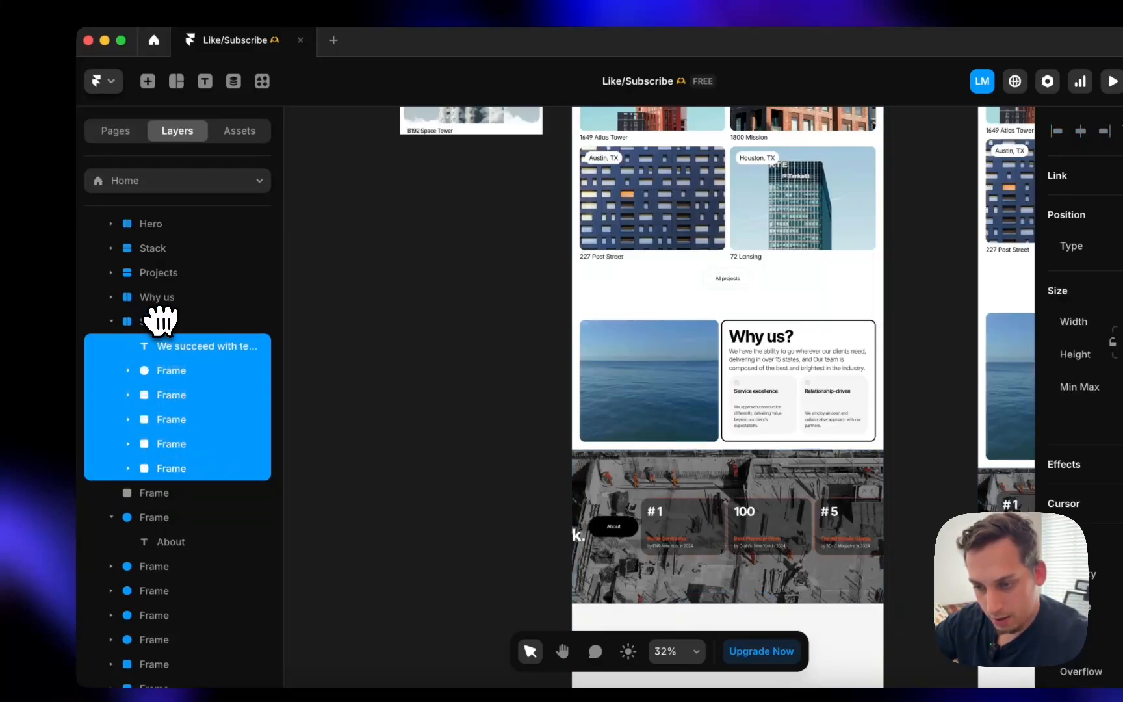
click(149, 500)
key(Delete)
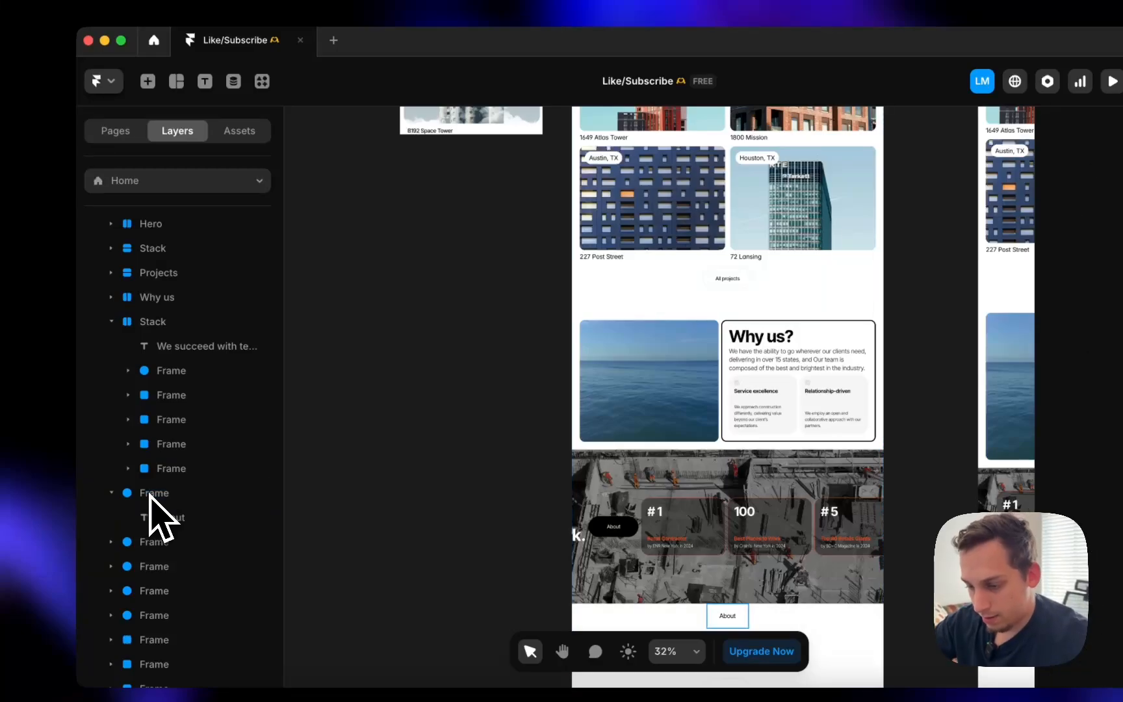
- Give the About button a fit-content-width stack and stack the photo section's content vertically
click(198, 348)
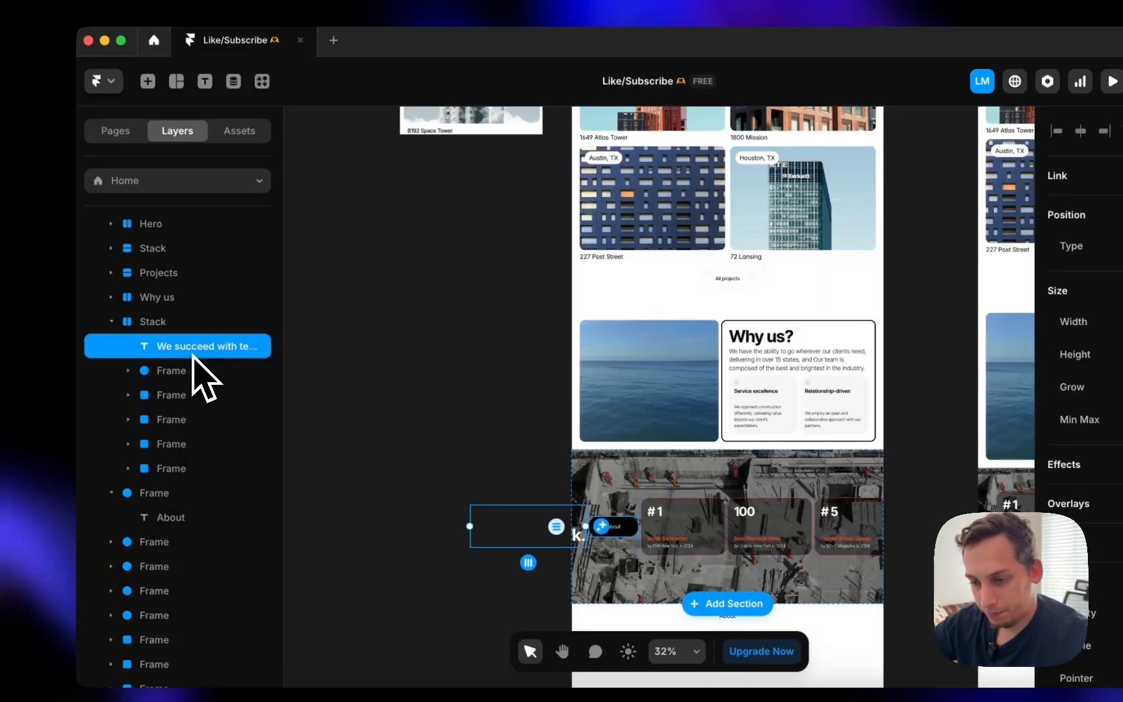
click(186, 370)
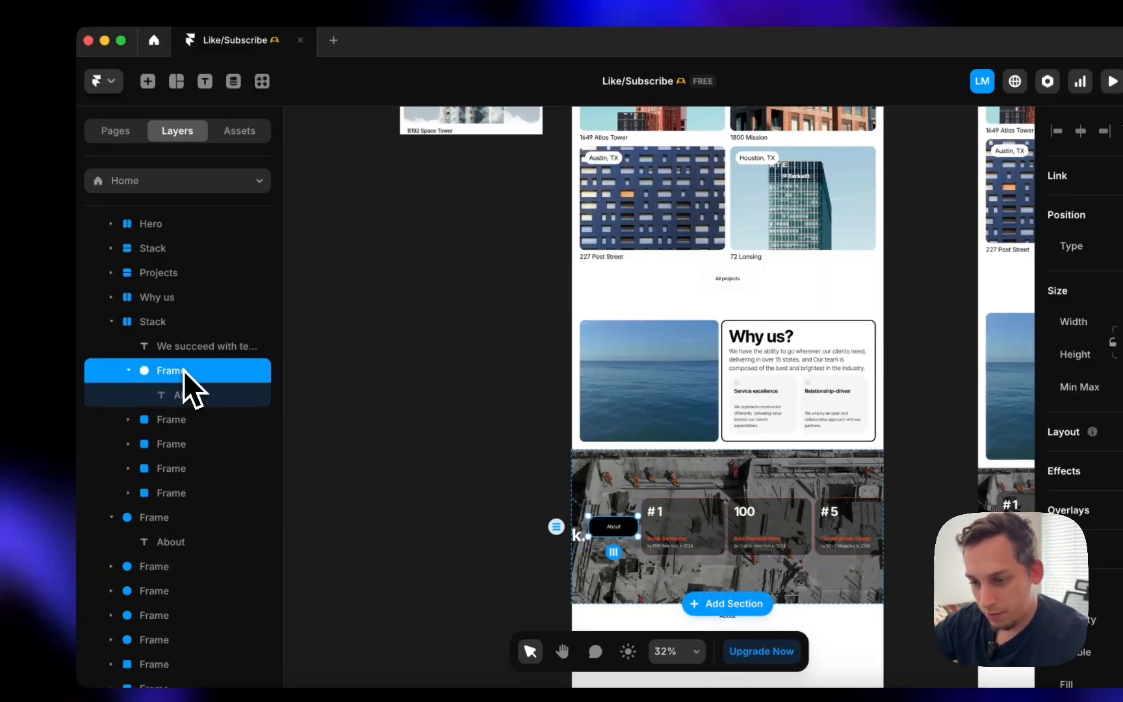
right_click(184, 369)
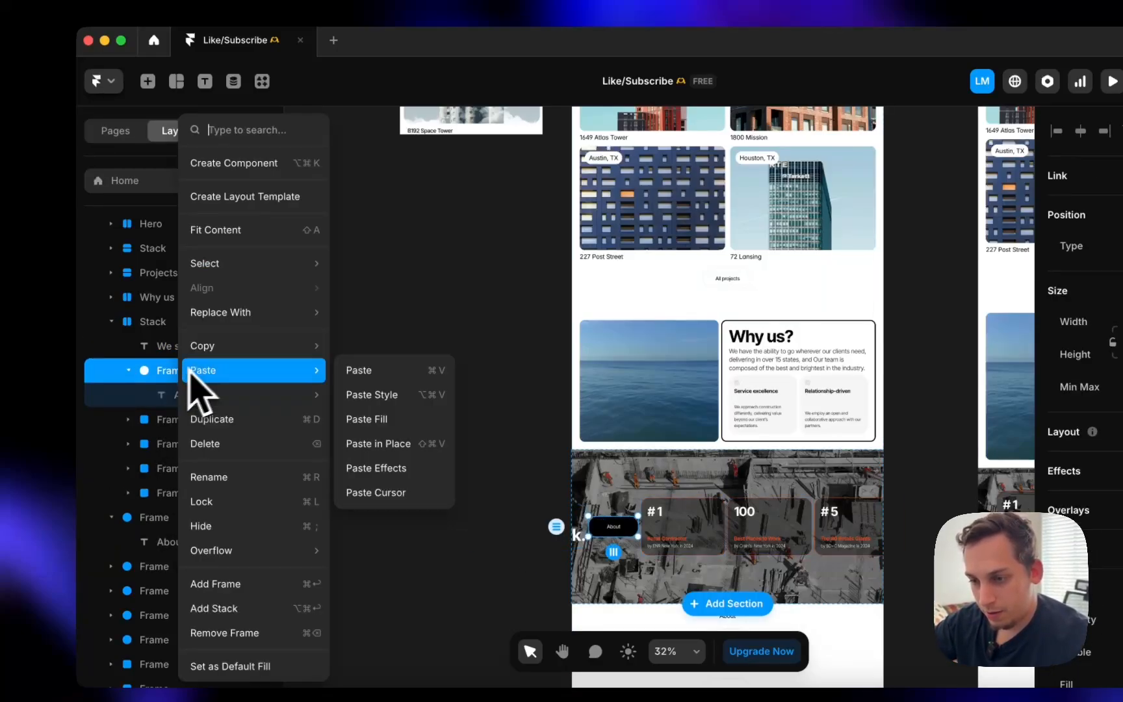
click(288, 164)
click(601, 422)
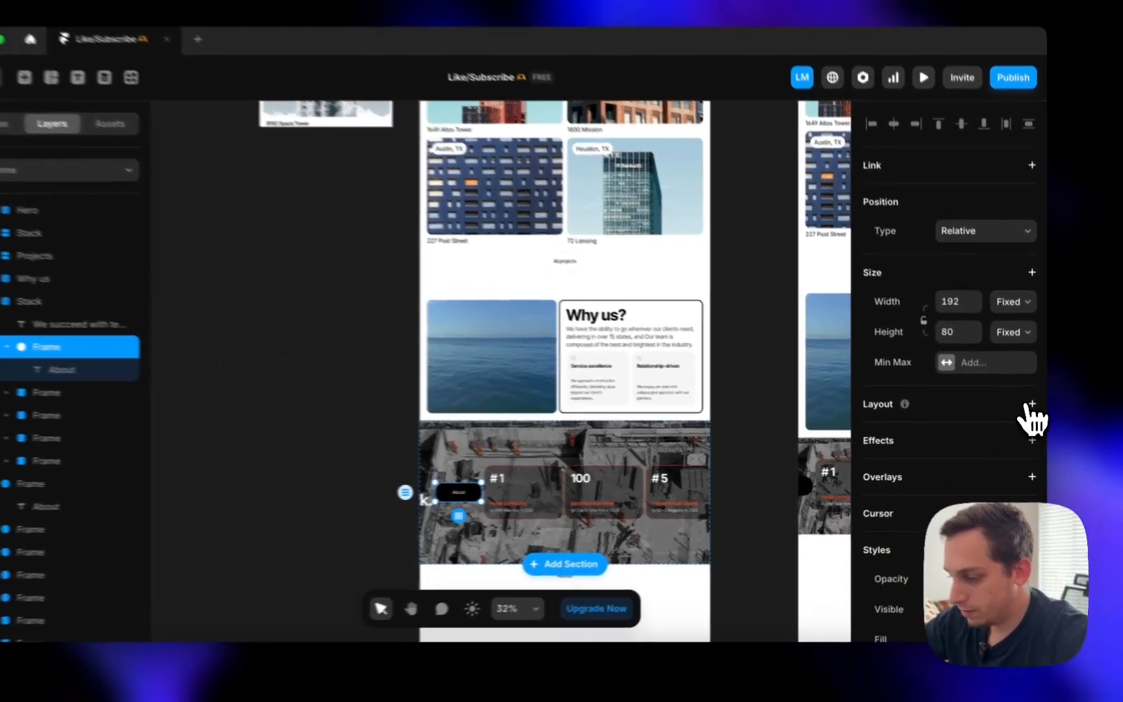
click(1033, 413)
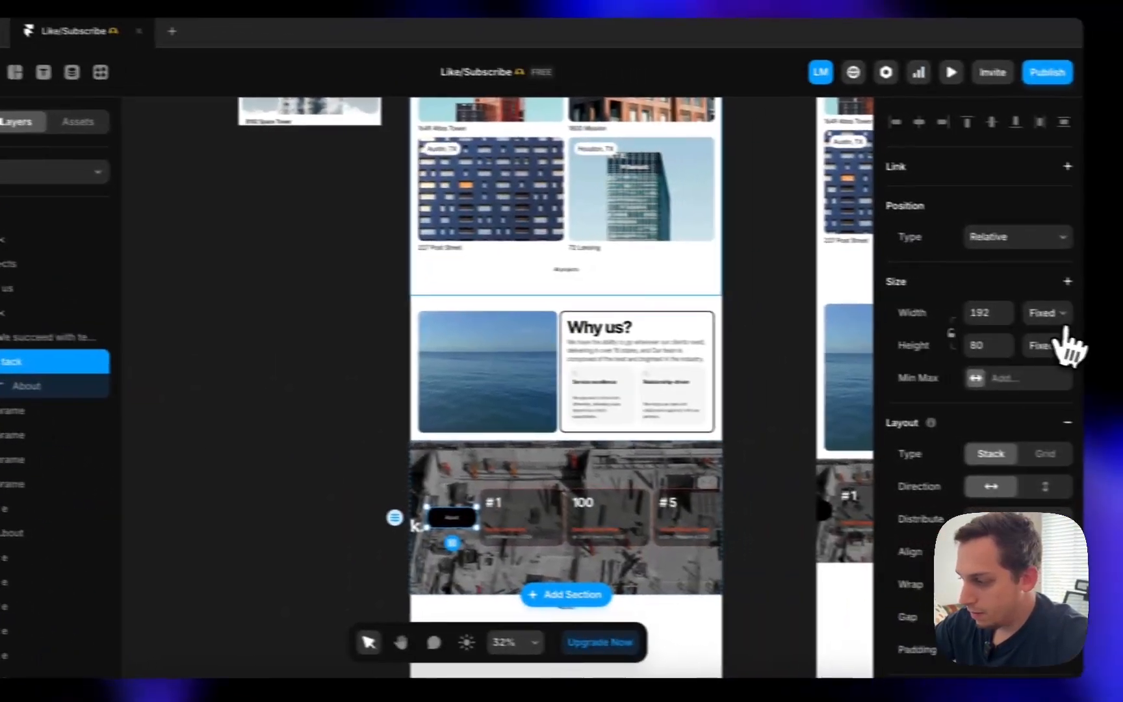
click(1119, 288)
click(1007, 363)
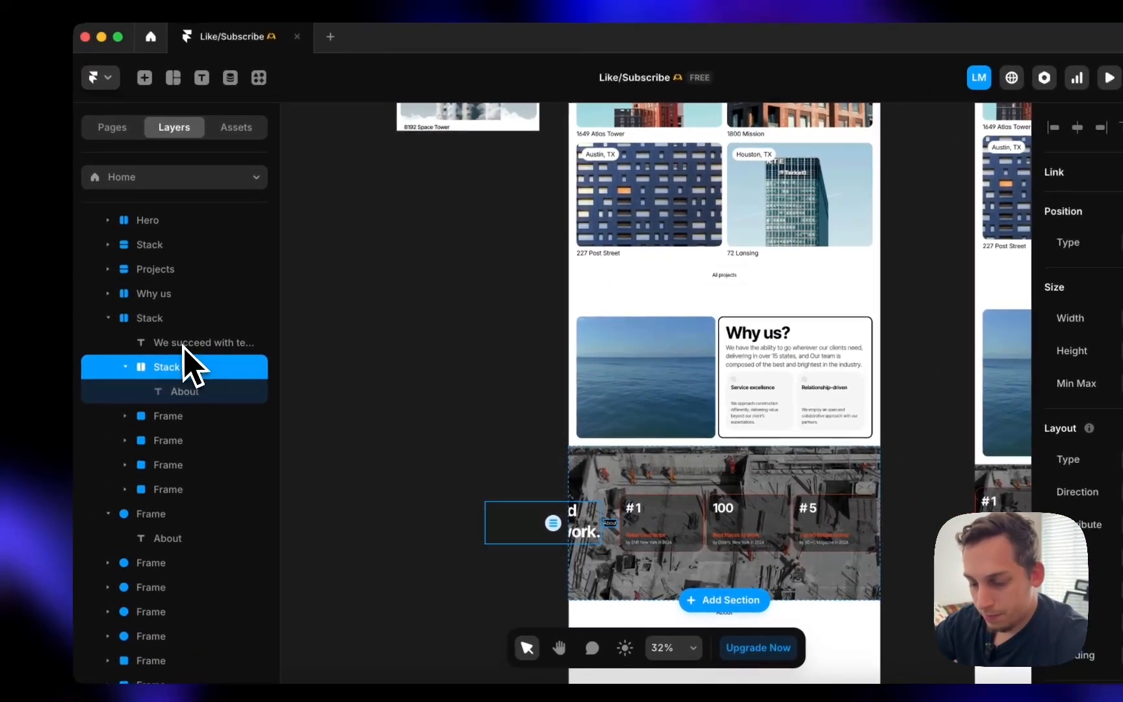
shift+click(182, 344)
click(155, 325)
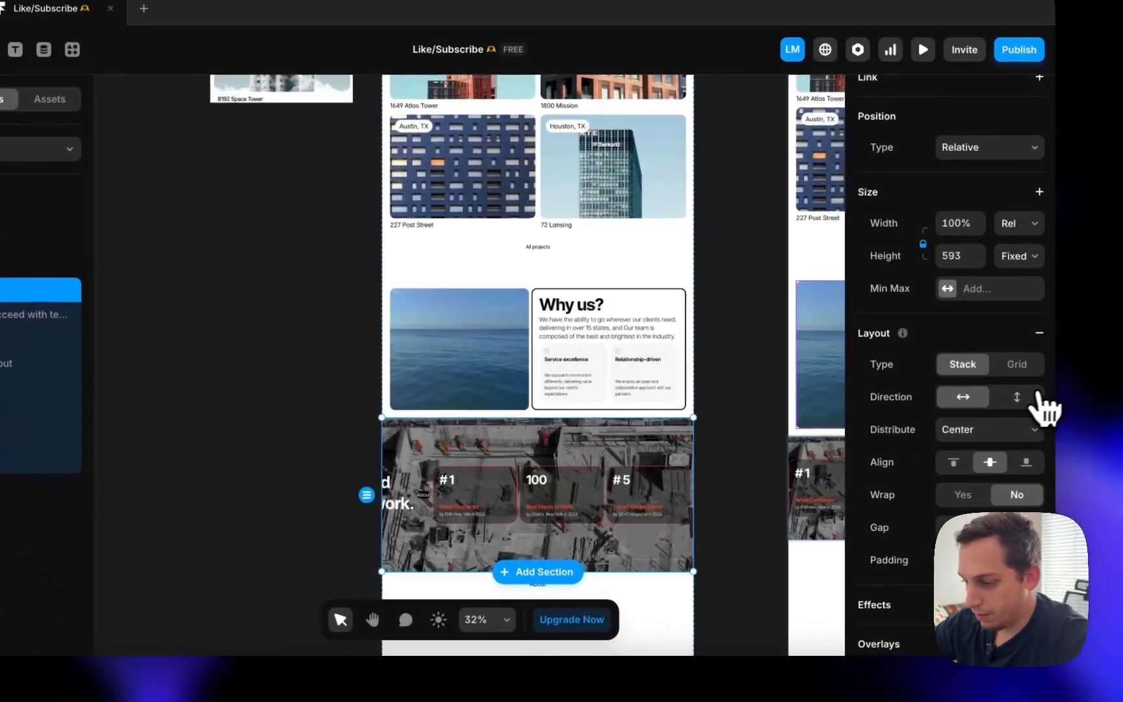
click(1009, 395)
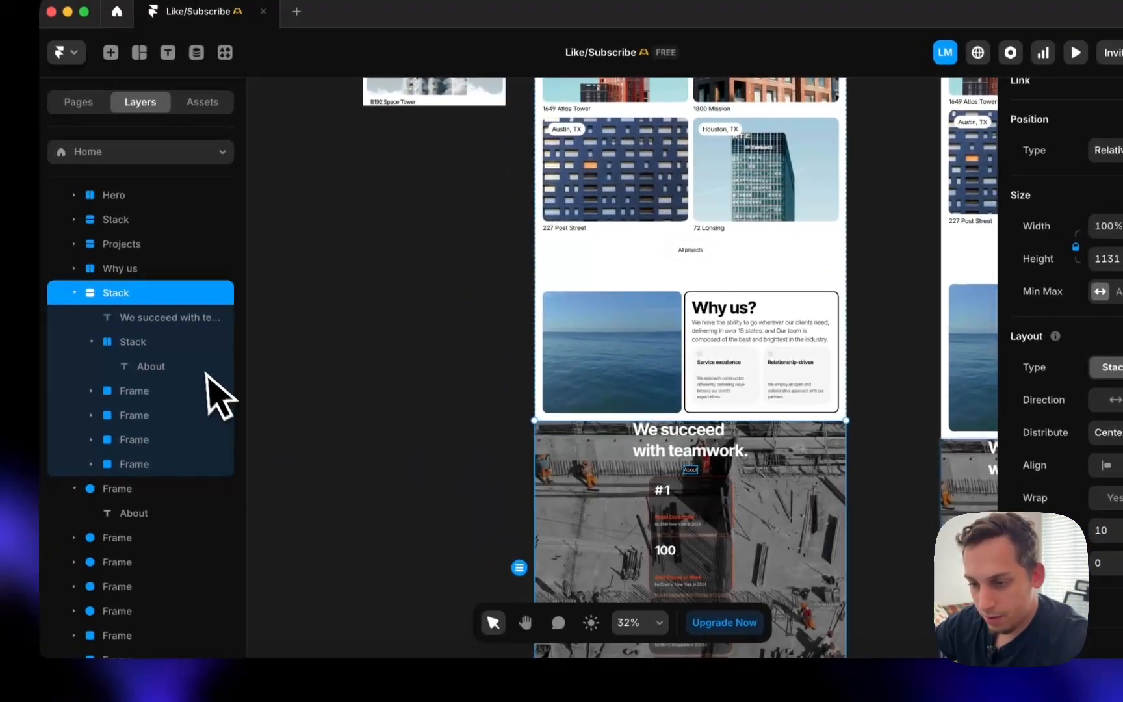
- Wrap the heading and About group in a horizontal stack, then compare with the live Fortress site
click(1, 318)
shift+click(2, 339)
right_click(172, 353)
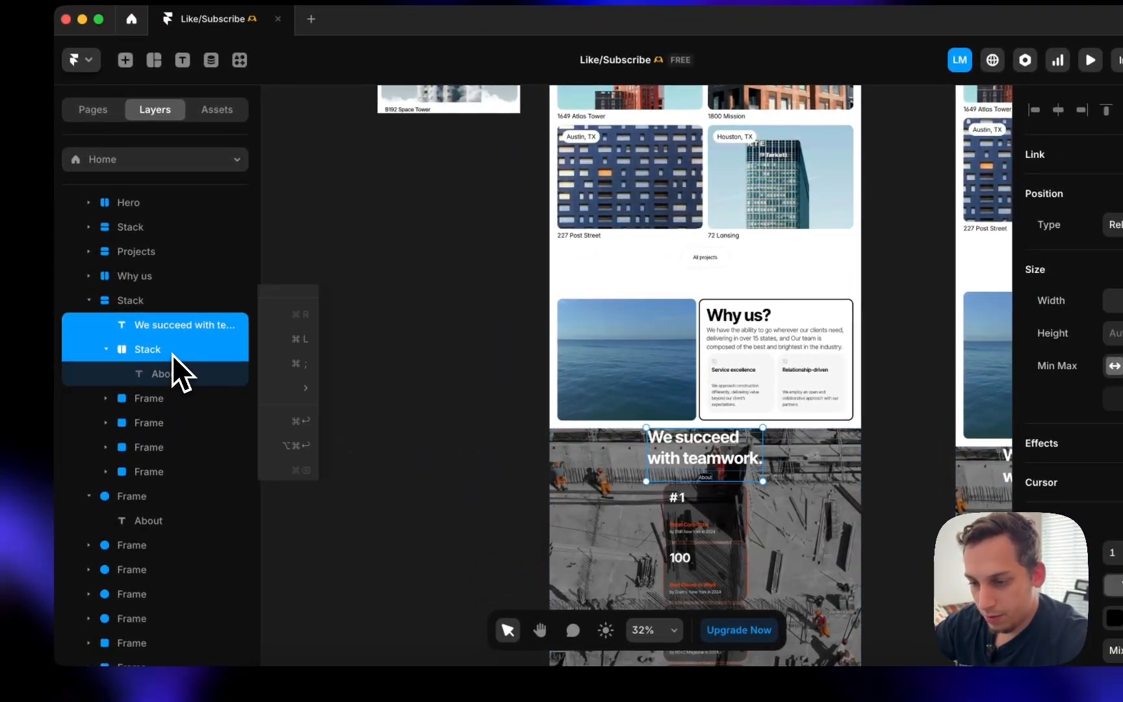
click(231, 416)
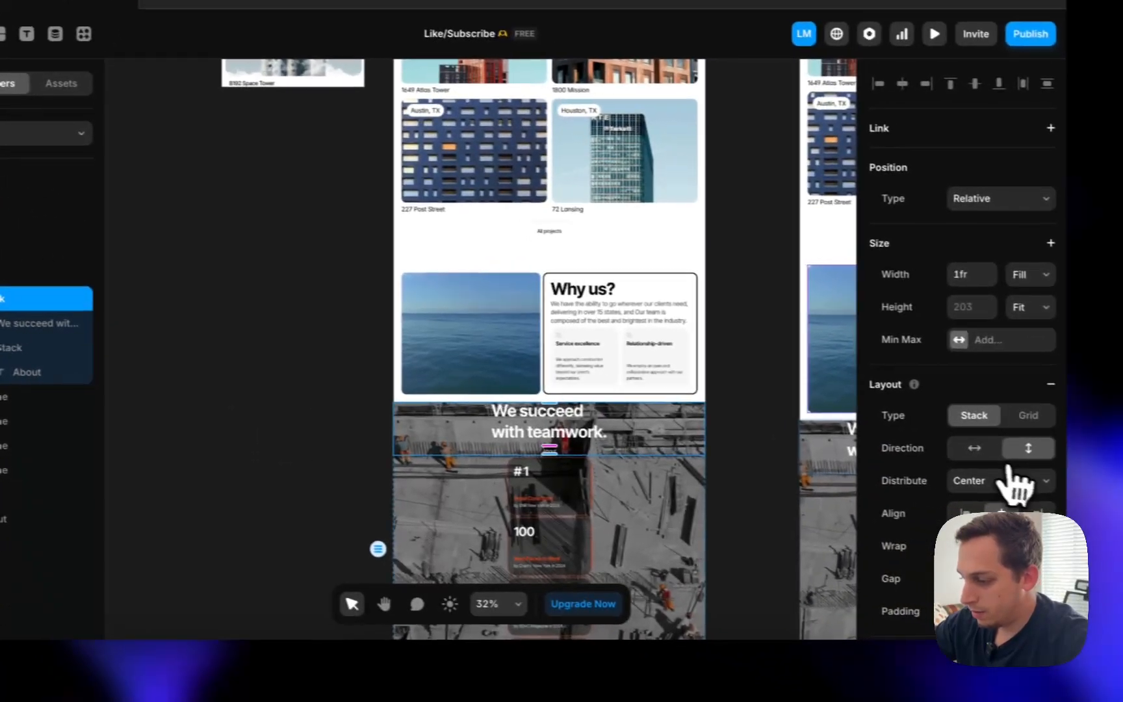
click(979, 447)
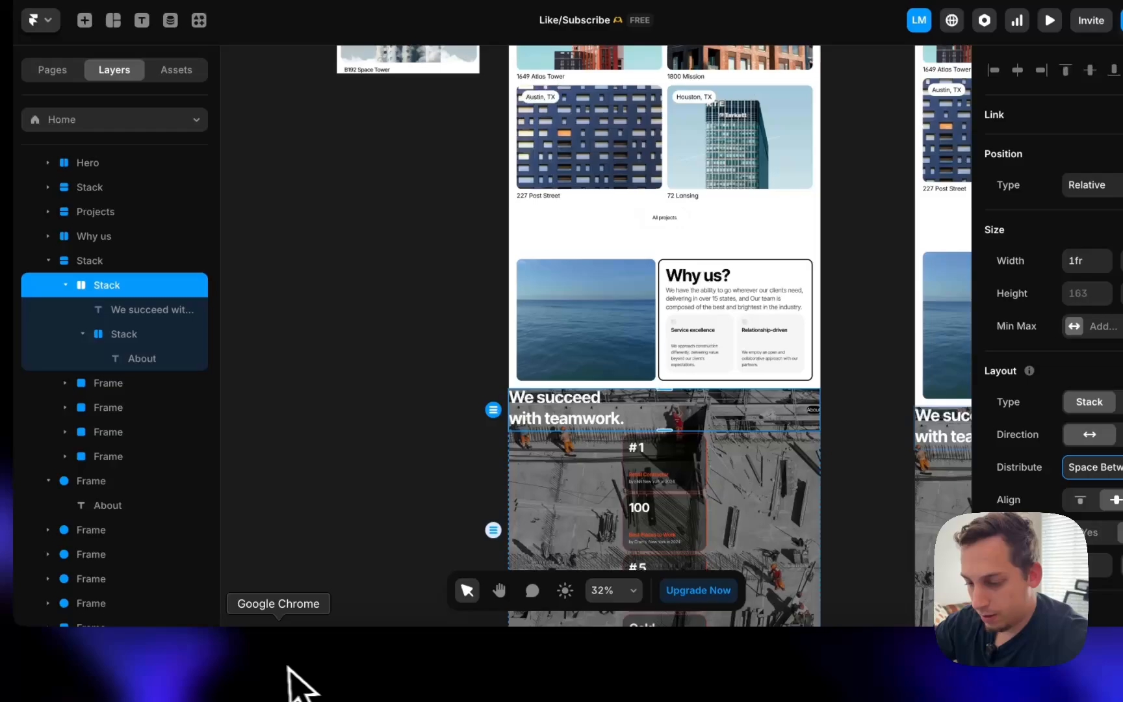
click(295, 673)
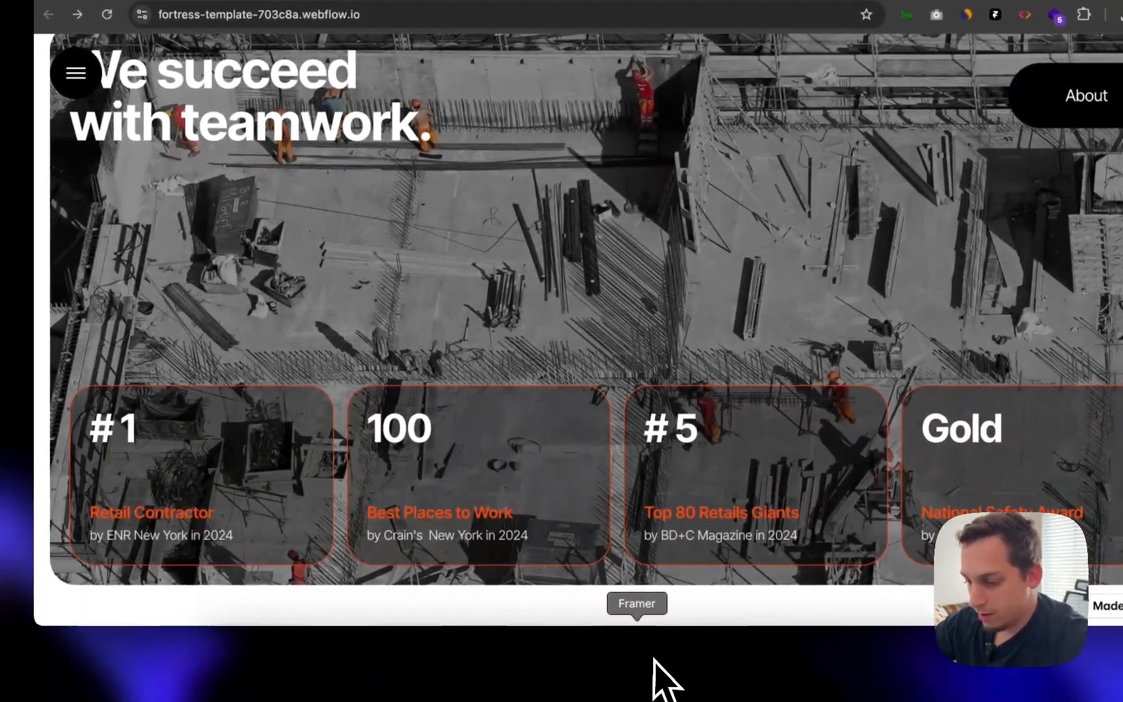
click(647, 663)
- Give the #1 award card a vertical stack layout with 10 gap and 20 padding
scroll(617, 494, down, 5)
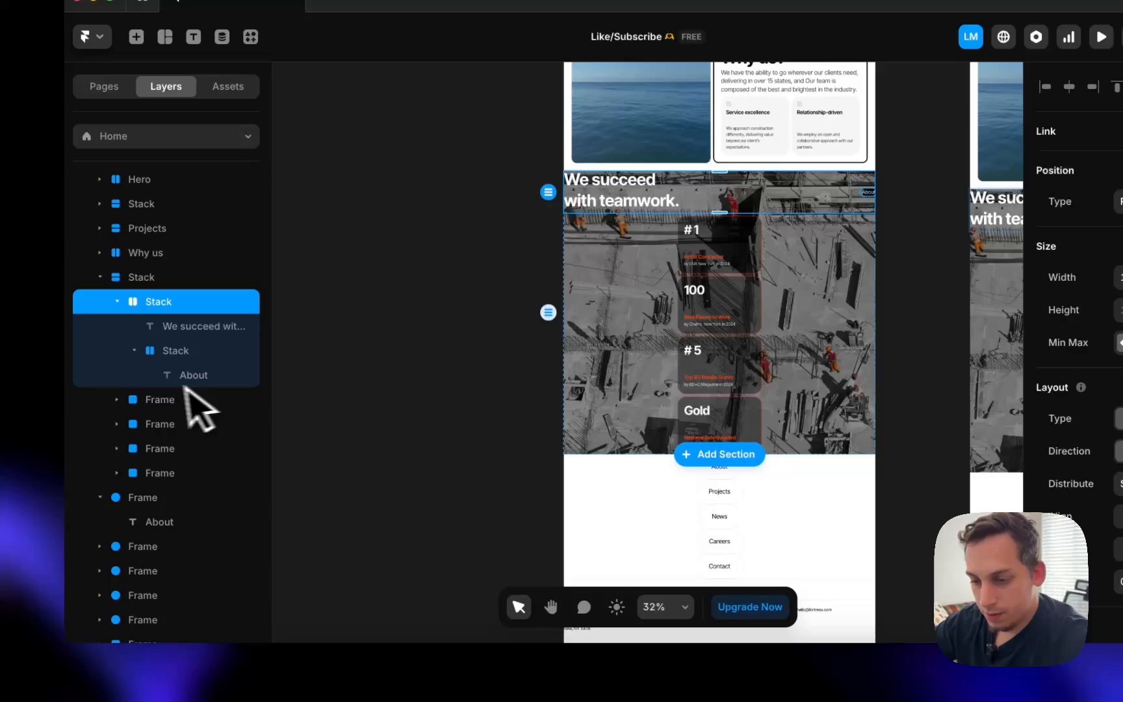
click(126, 382)
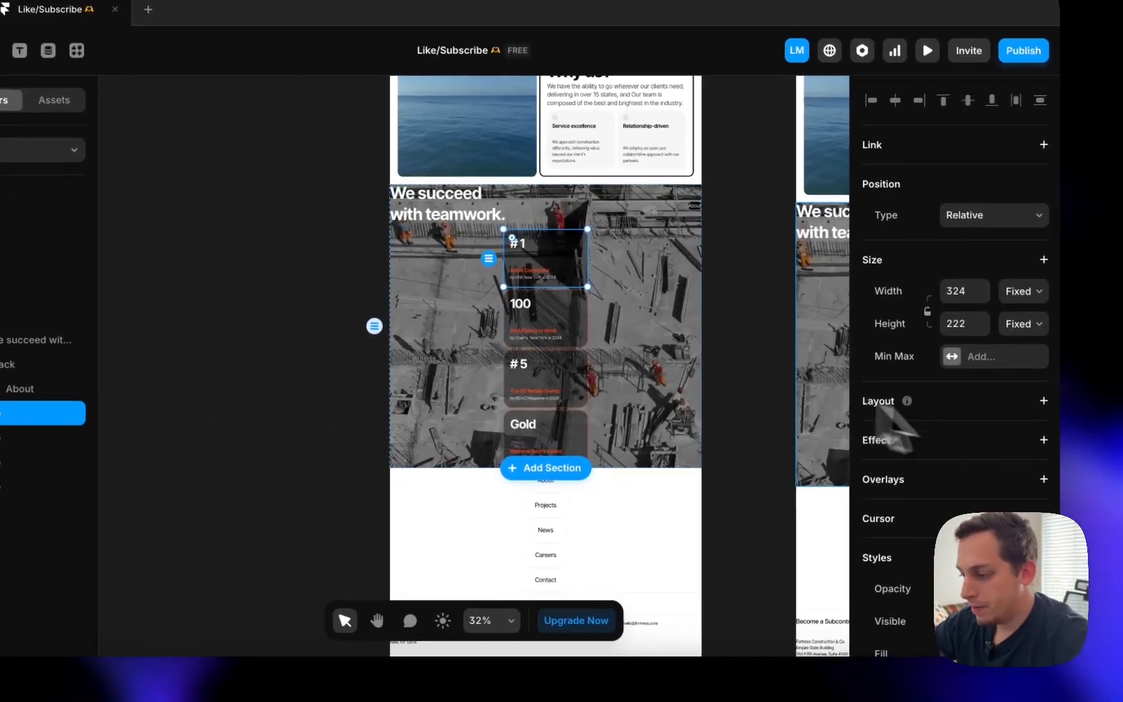
scroll(1028, 421, down, 3)
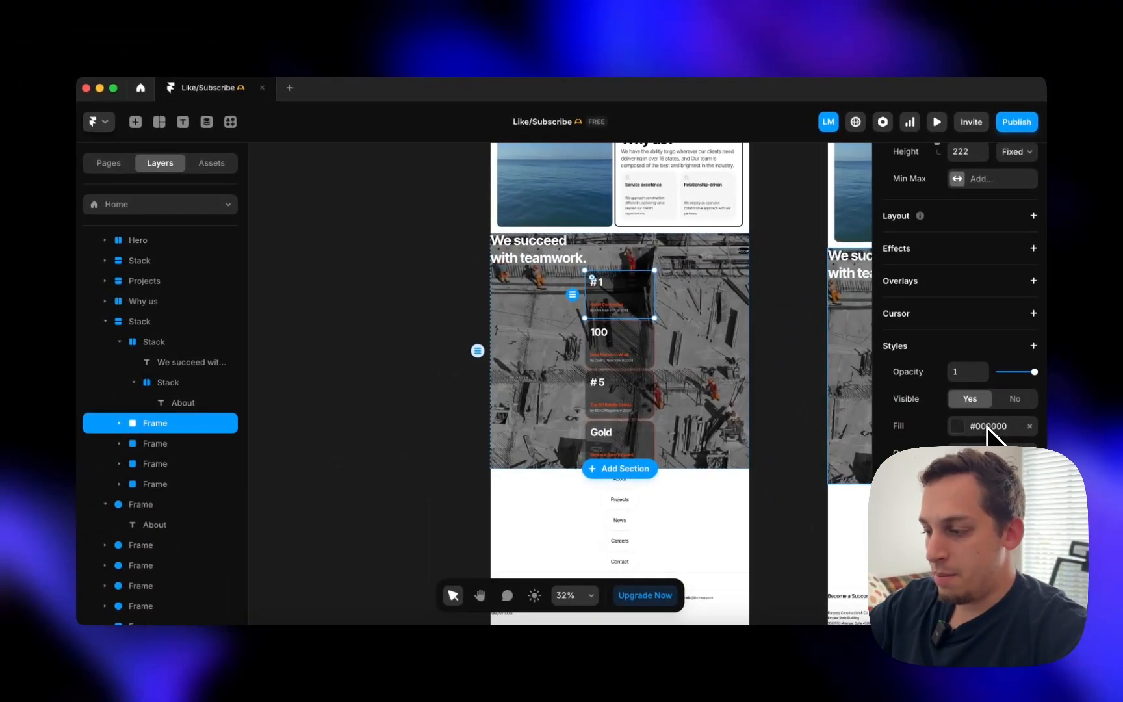
scroll(987, 427, up, 5)
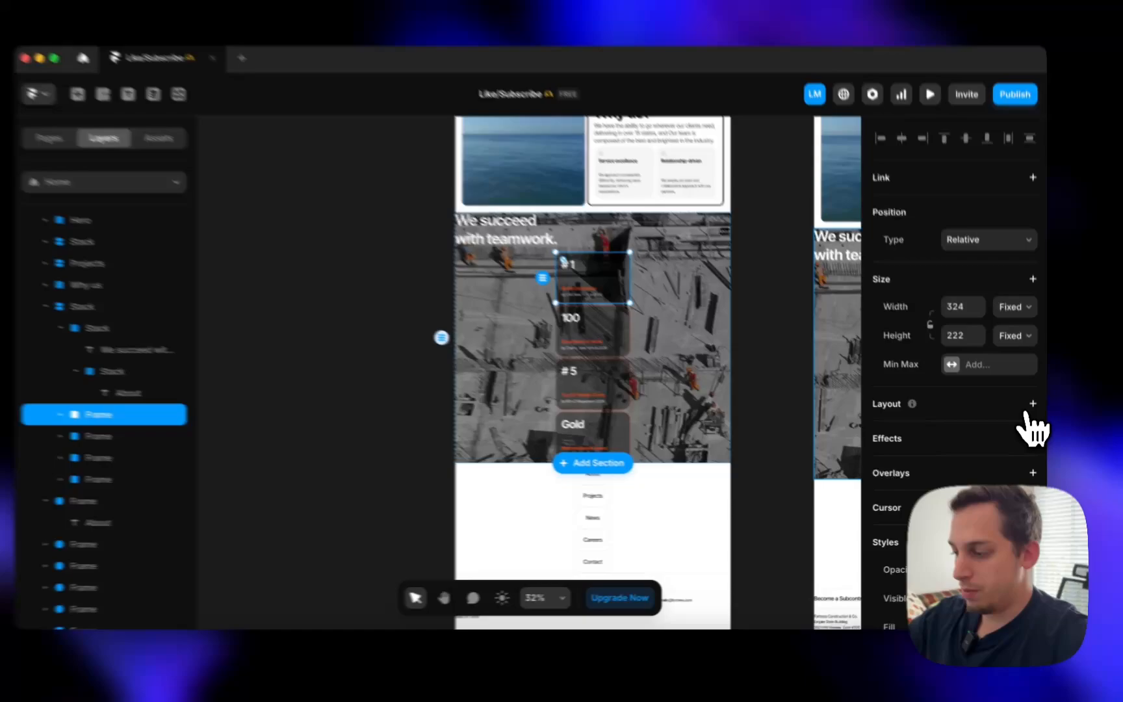
click(1034, 413)
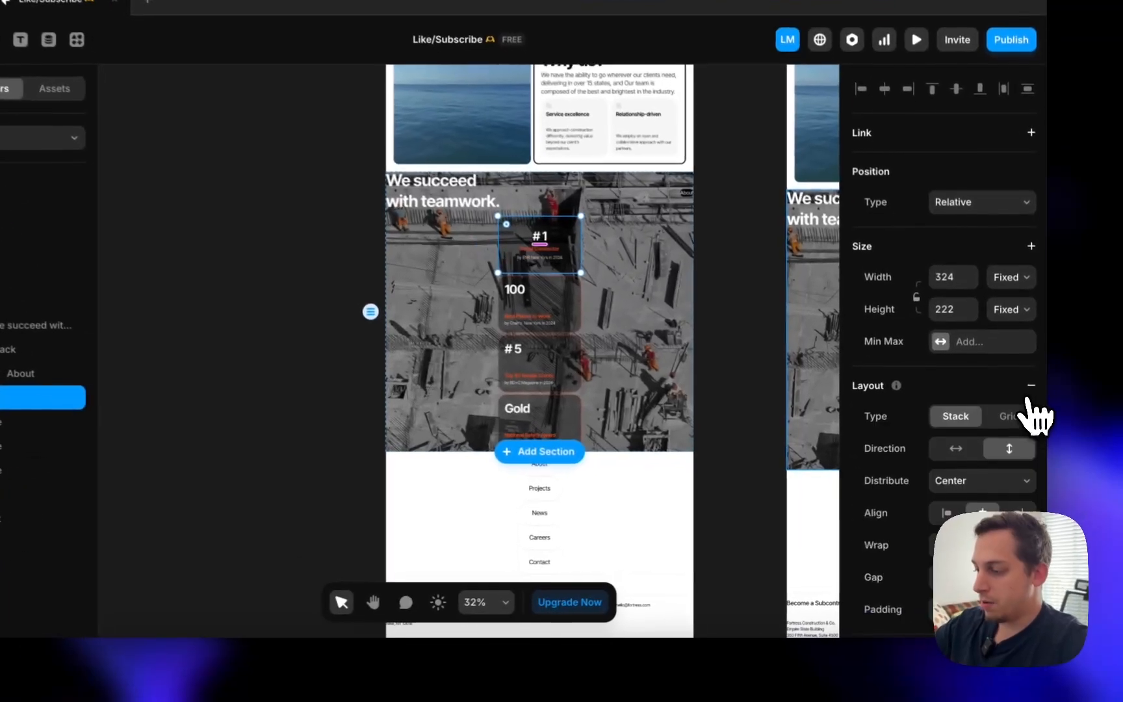
mouse_move(911, 409)
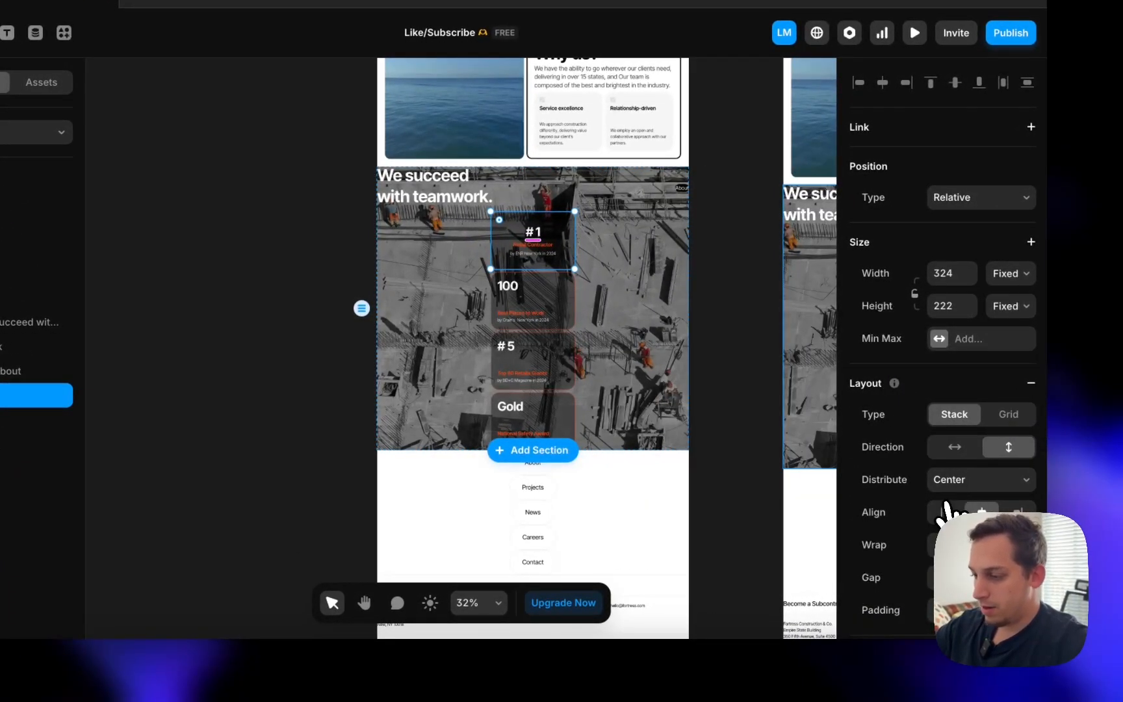
scroll(945, 513, down, 3)
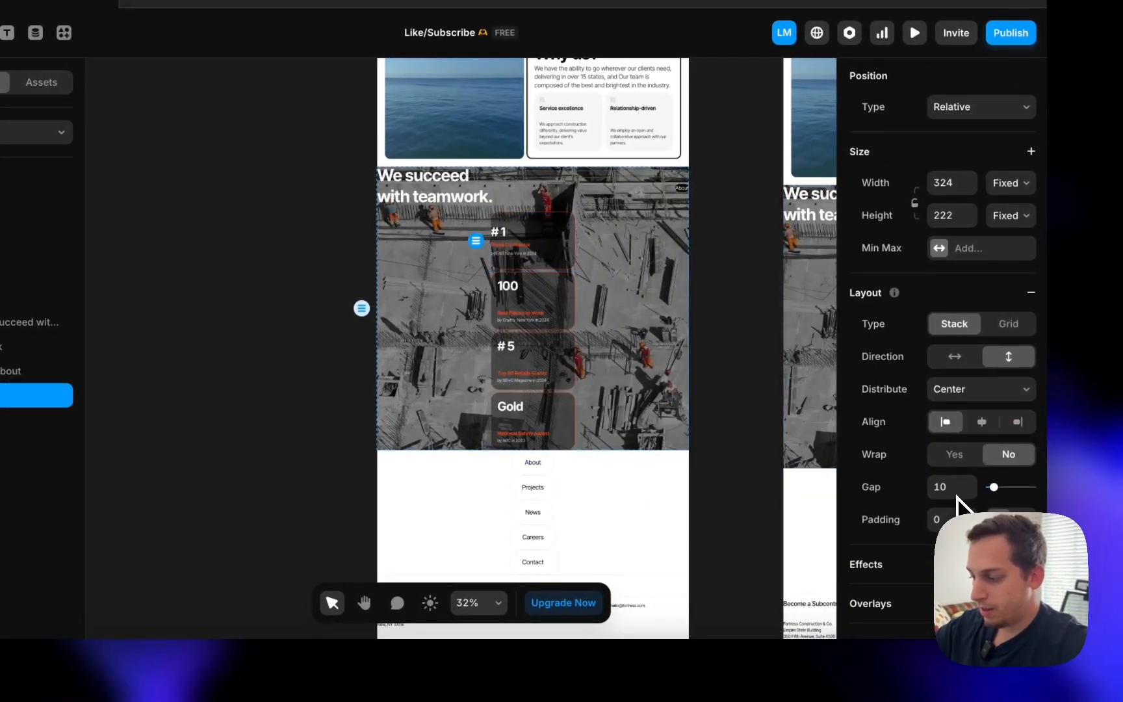
click(950, 496)
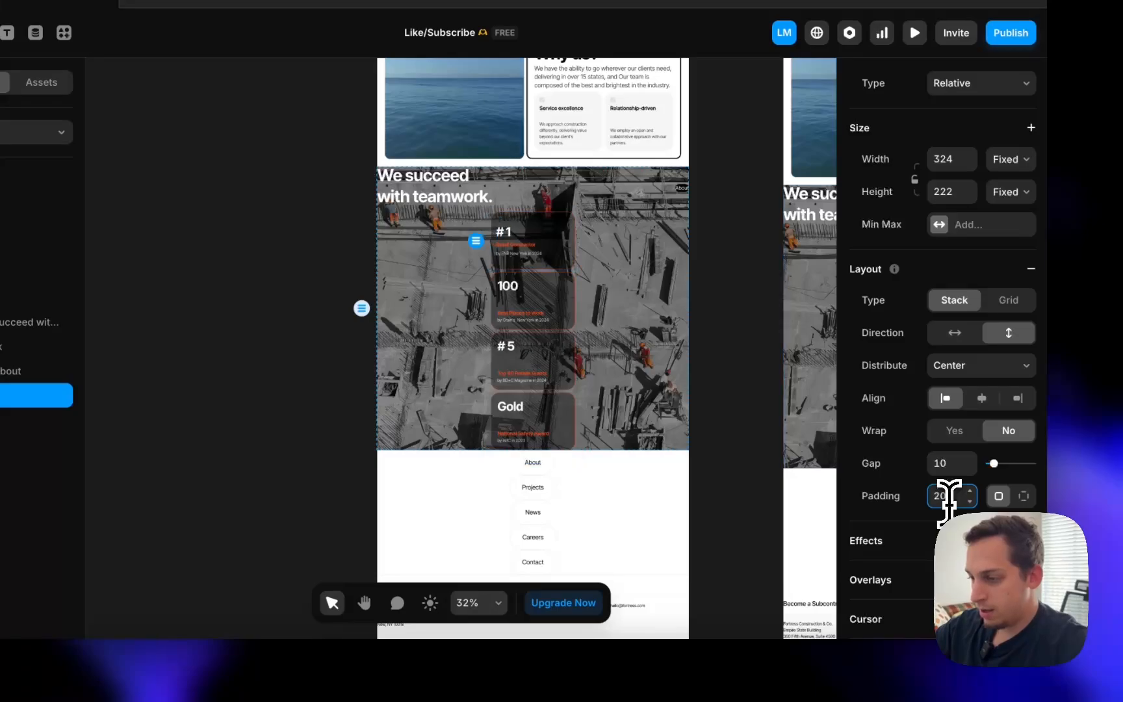
scroll(509, 302, up, 4)
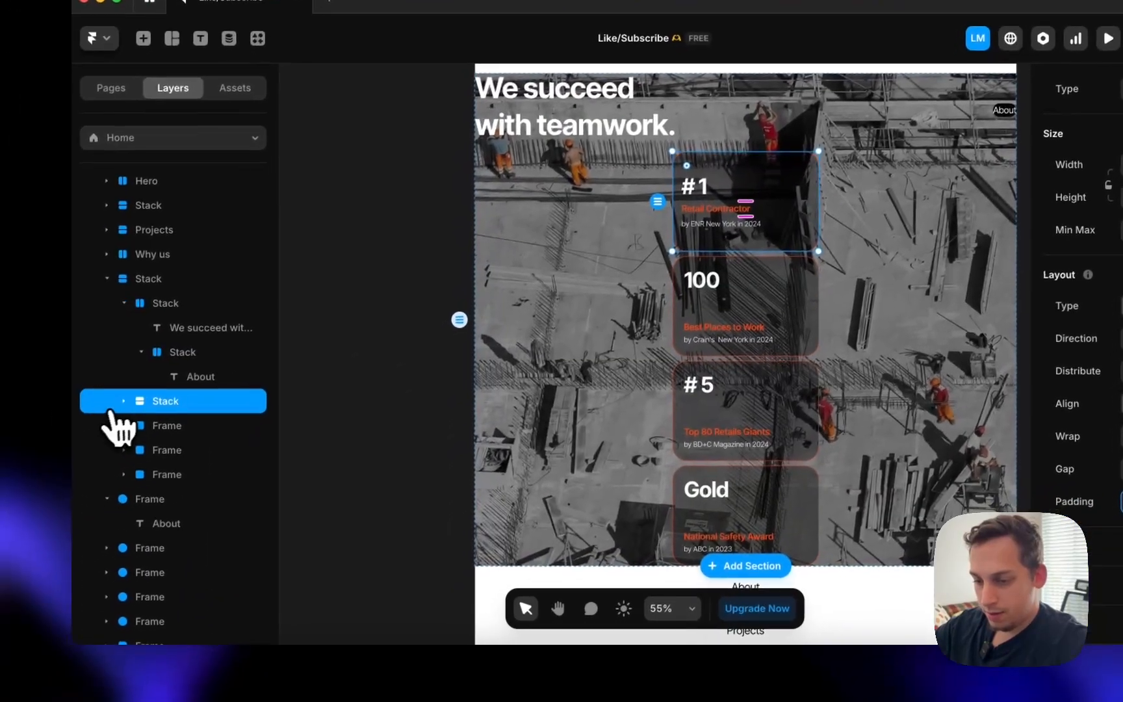
- Wrap the card's two caption lines in their own stack and distribute the card Space Between
click(123, 401)
click(179, 429)
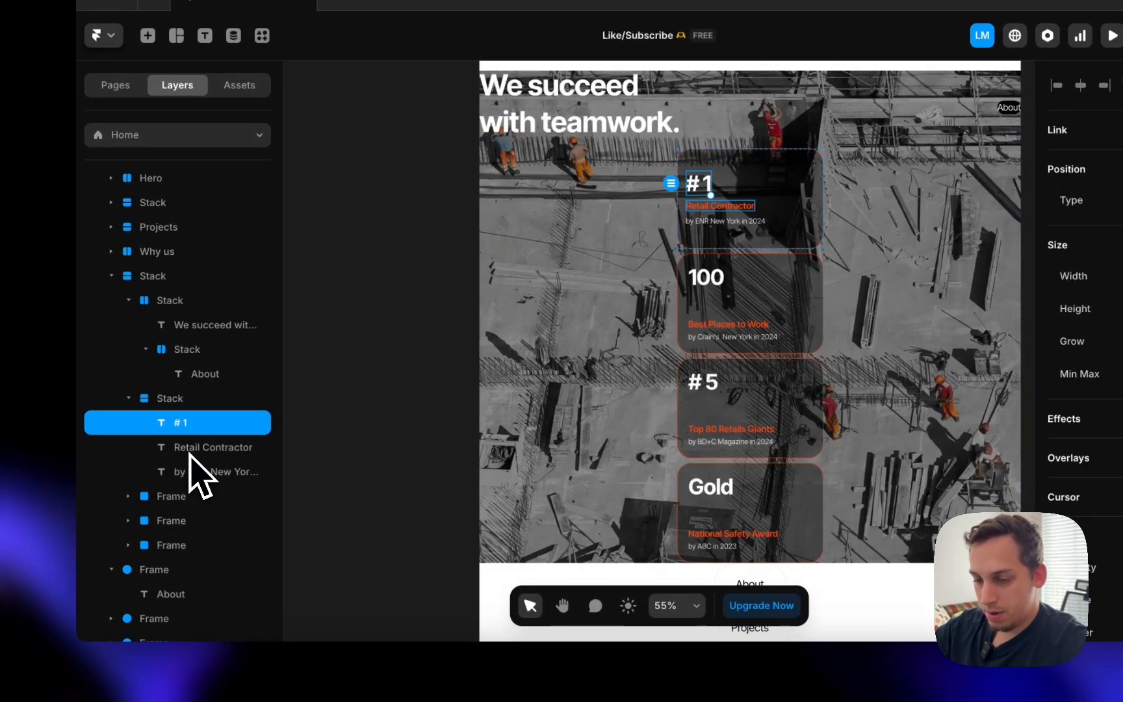
shift+click(193, 474)
right_click(192, 474)
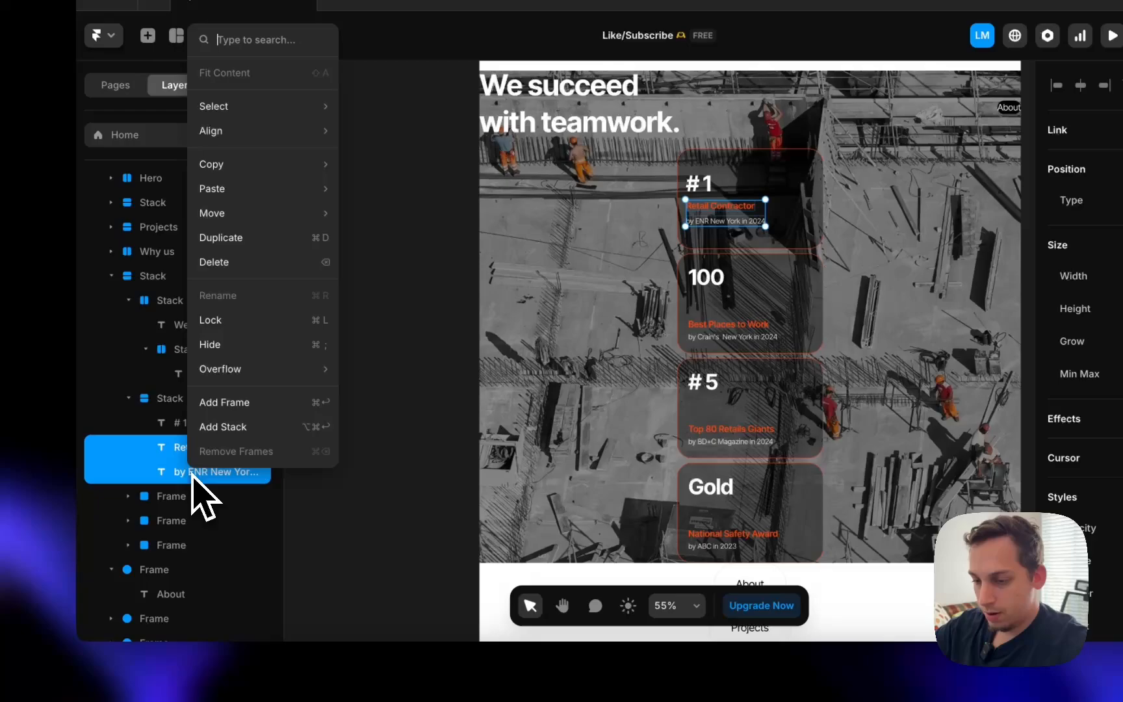
click(225, 429)
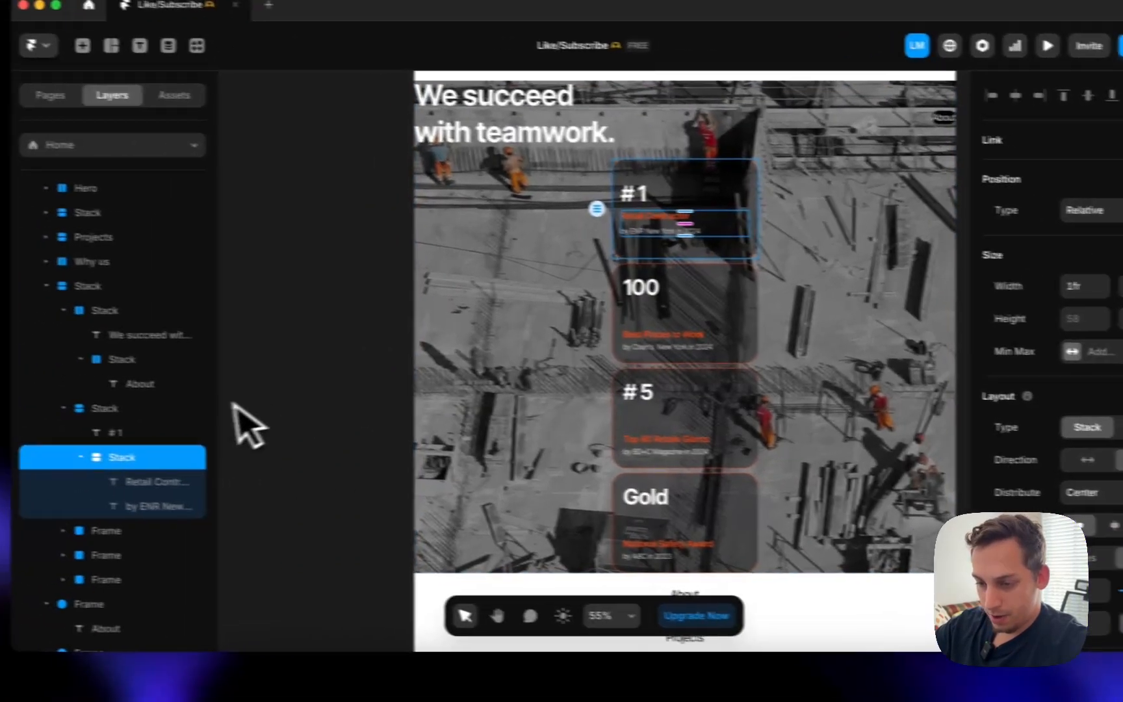
click(8, 398)
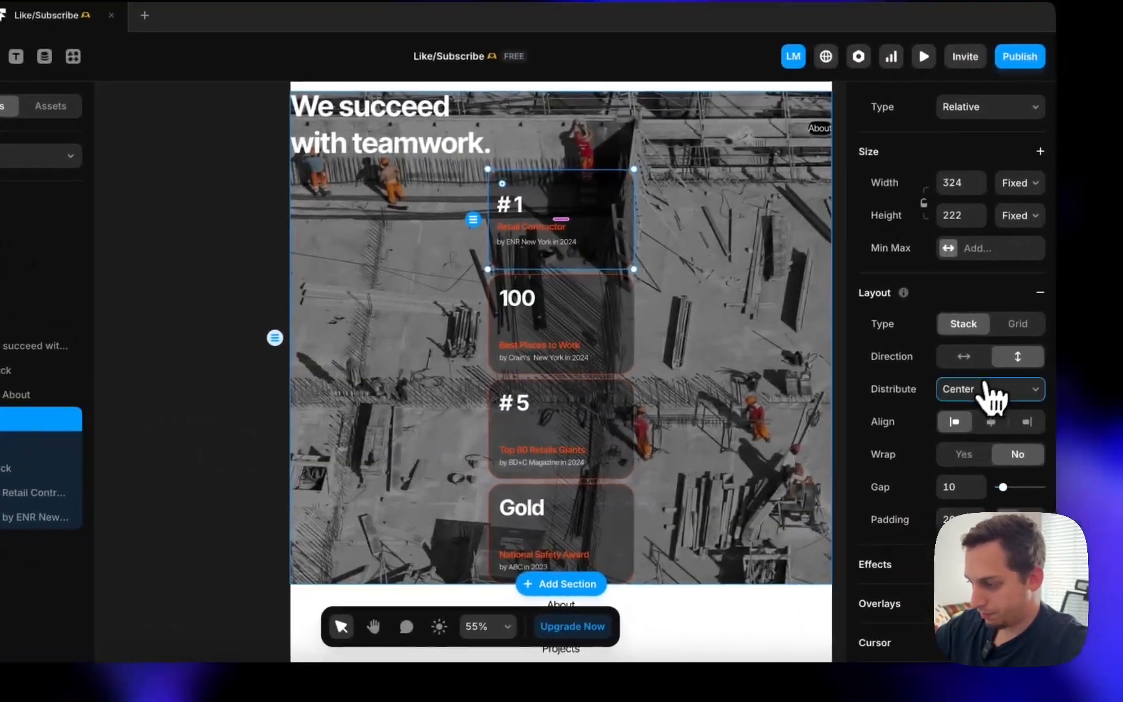
click(1056, 381)
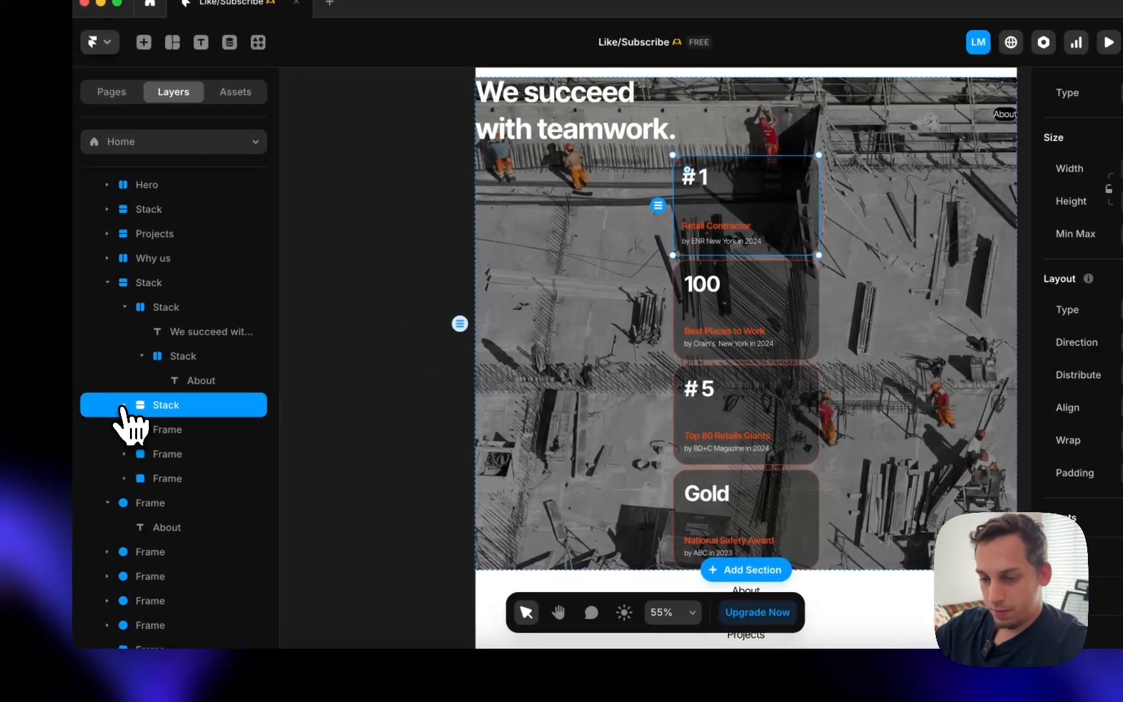
click(148, 431)
- Delete the other three award cards and duplicate the #1 card into four copies
shift+click(160, 475)
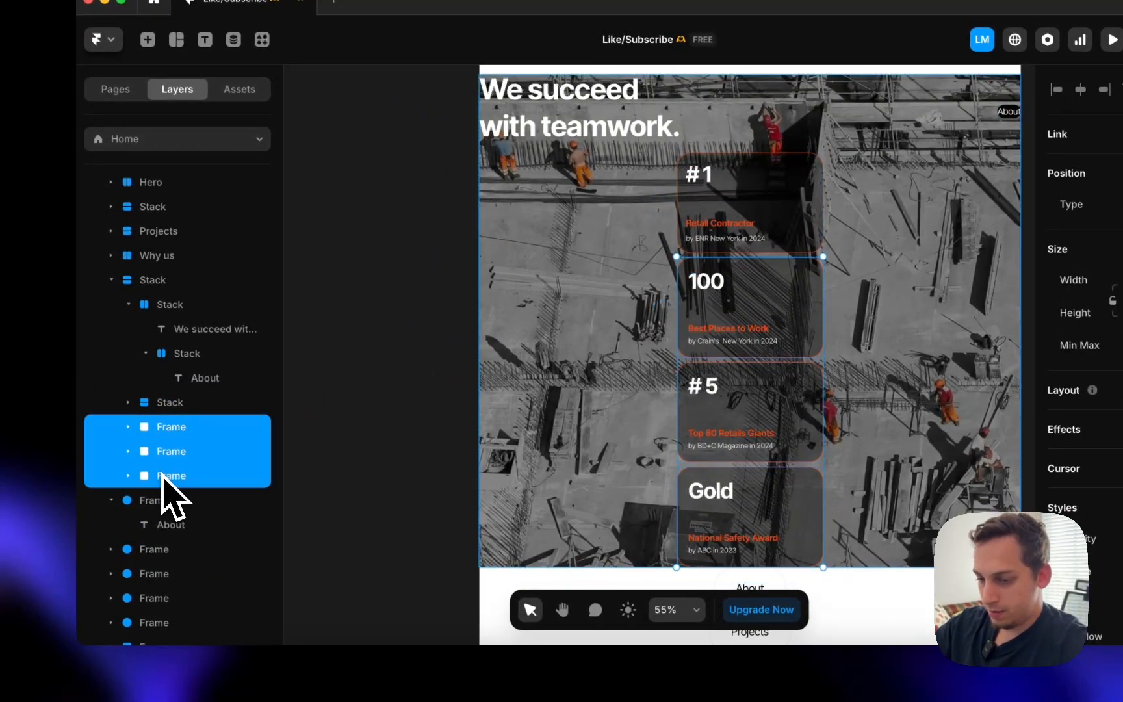
key(BackSpace)
click(165, 403)
key(super+d)
key(super+d)
key(super+d)
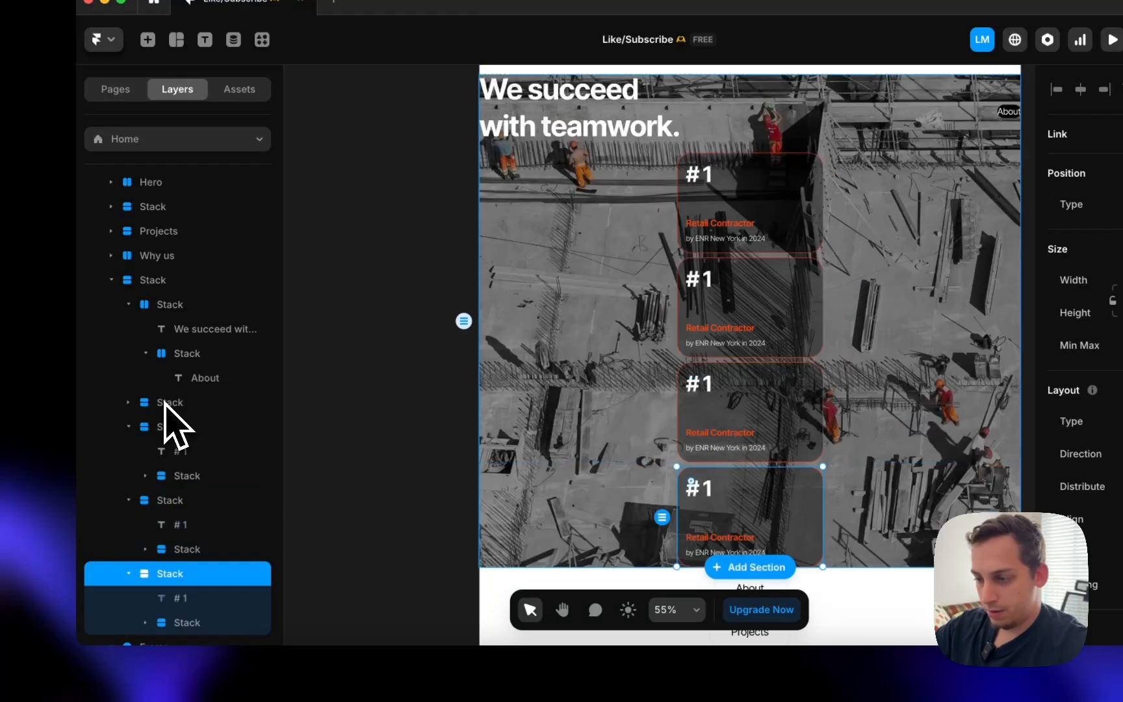
click(129, 426)
click(129, 451)
click(129, 476)
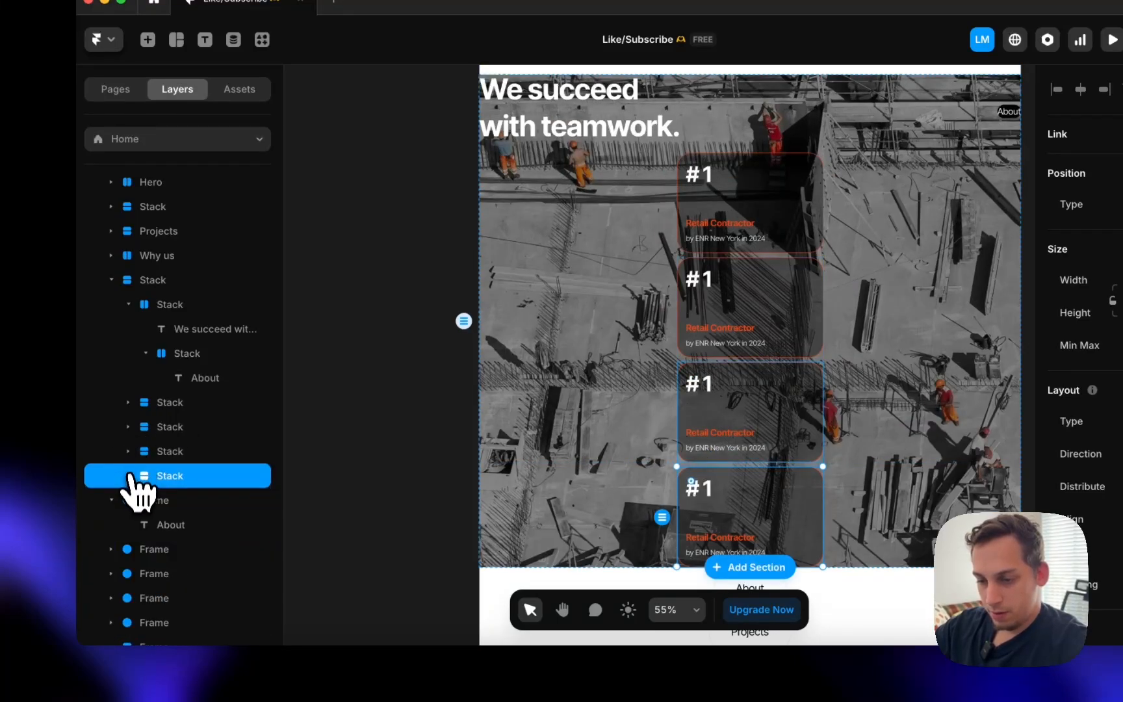
- Wrap the four cards in a horizontal Cards stack with each card set to Fill width
shift+click(163, 410)
right_click(171, 414)
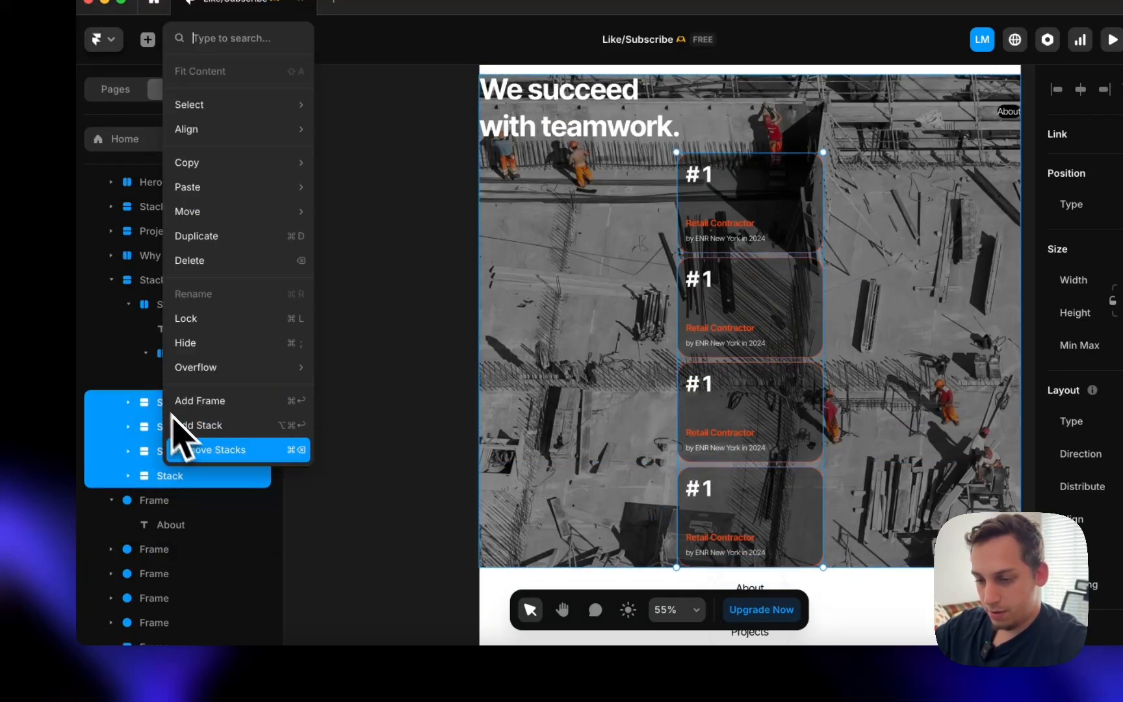
click(220, 434)
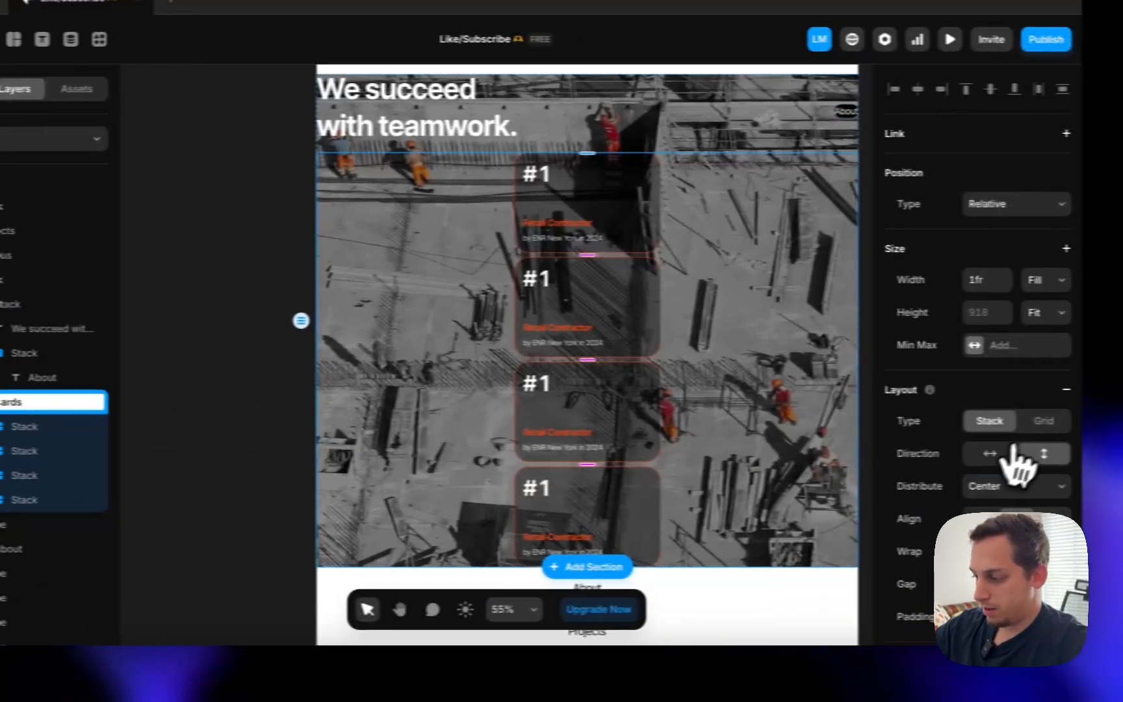
click(991, 454)
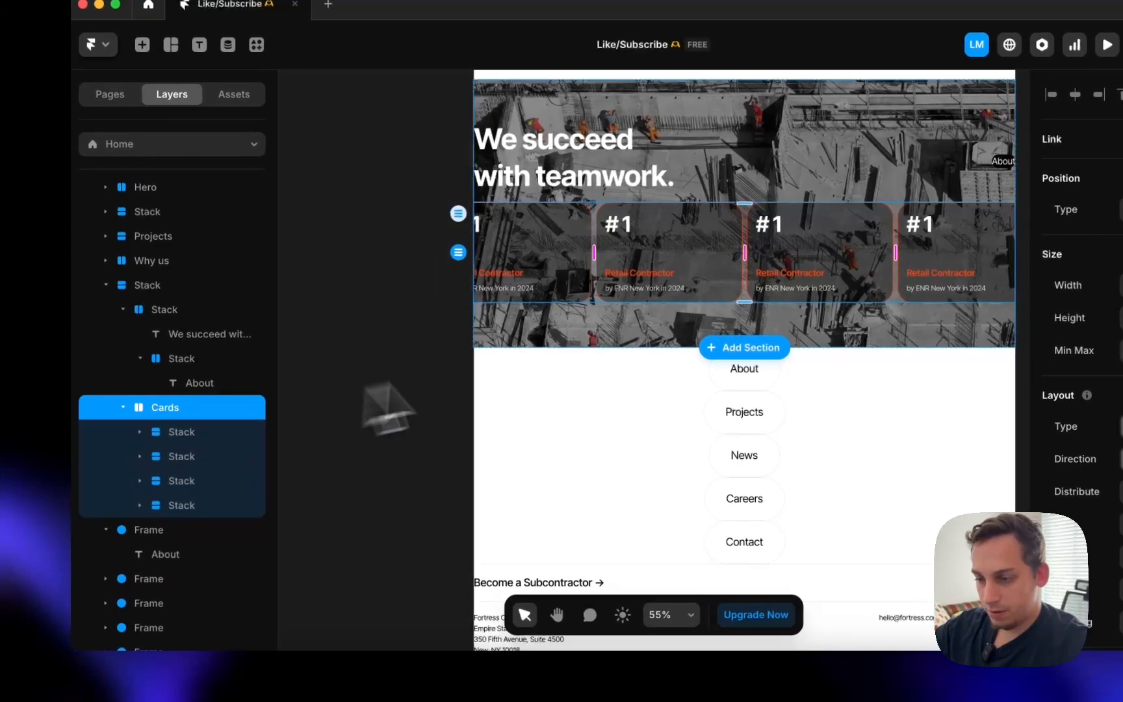
click(169, 439)
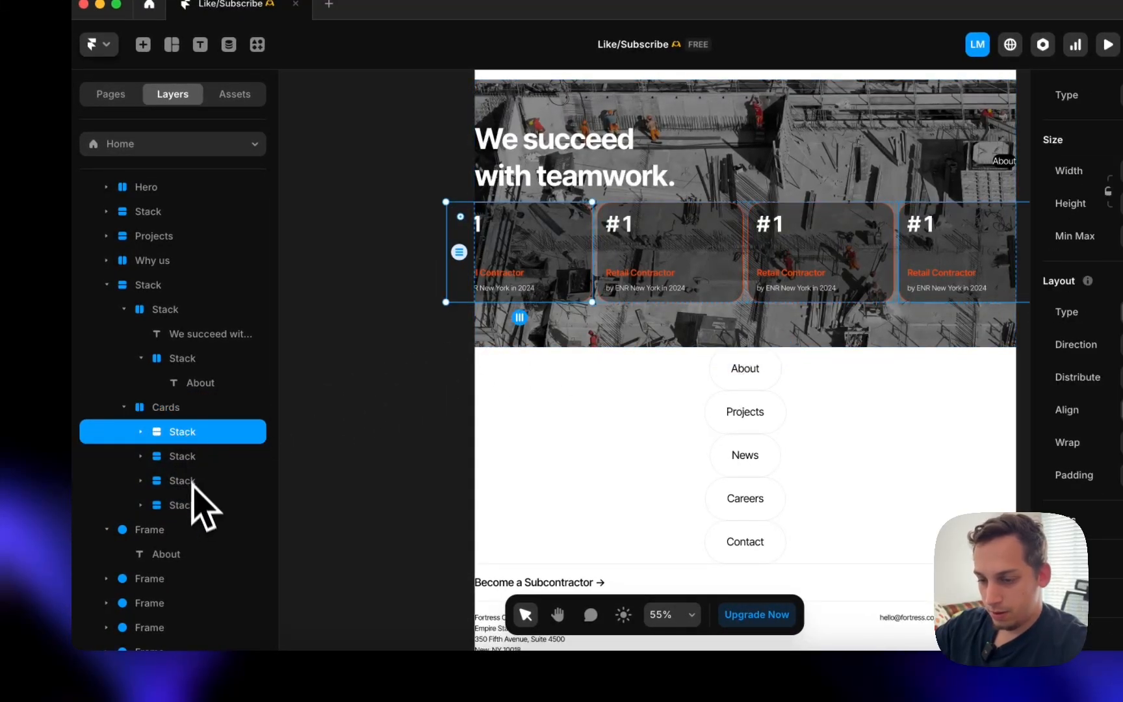
shift+click(192, 505)
click(1003, 316)
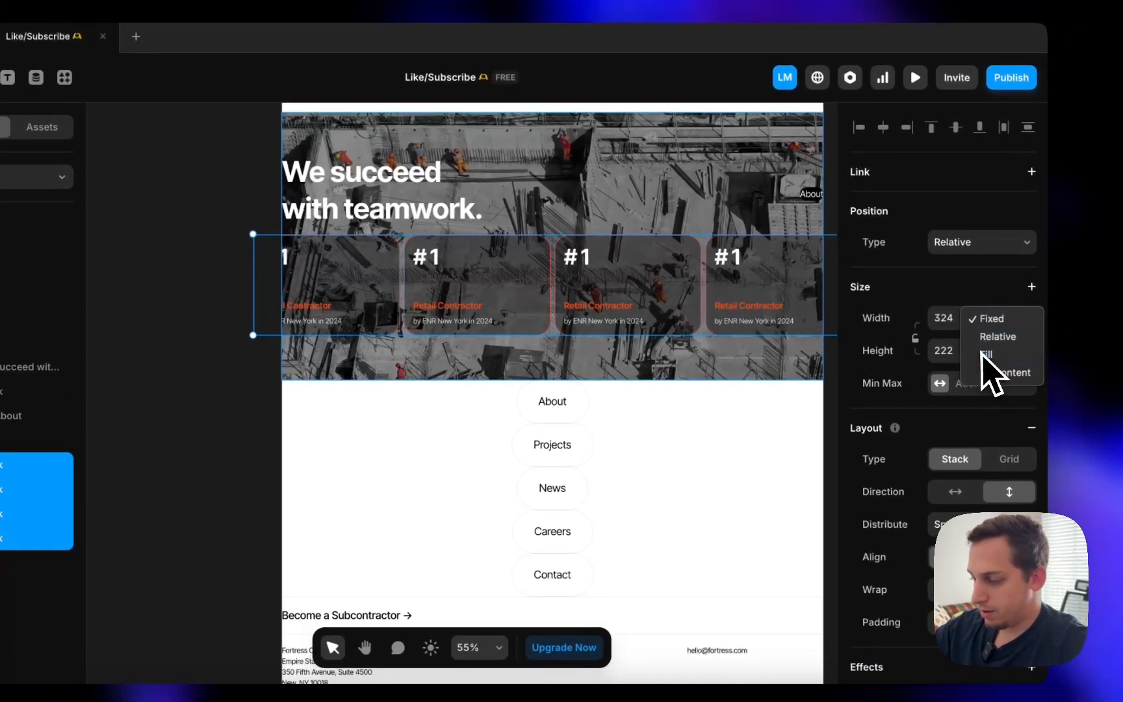
click(985, 355)
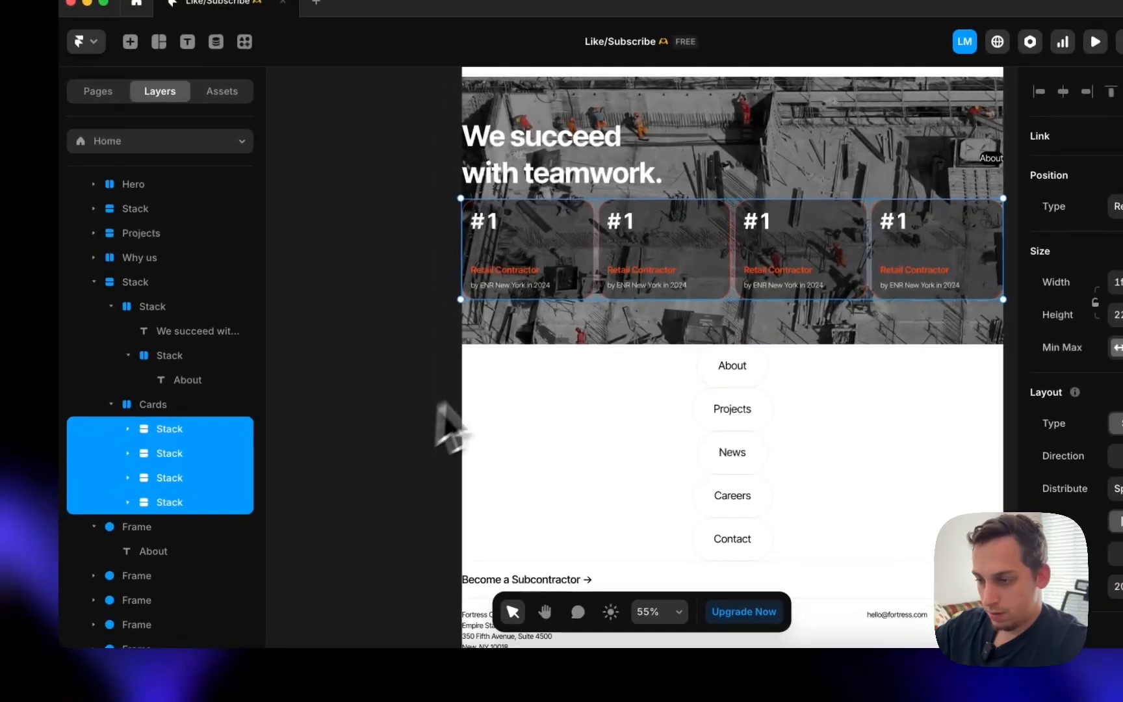
- Set the cards section's height to Fit Content with 20 padding
click(342, 373)
click(1017, 265)
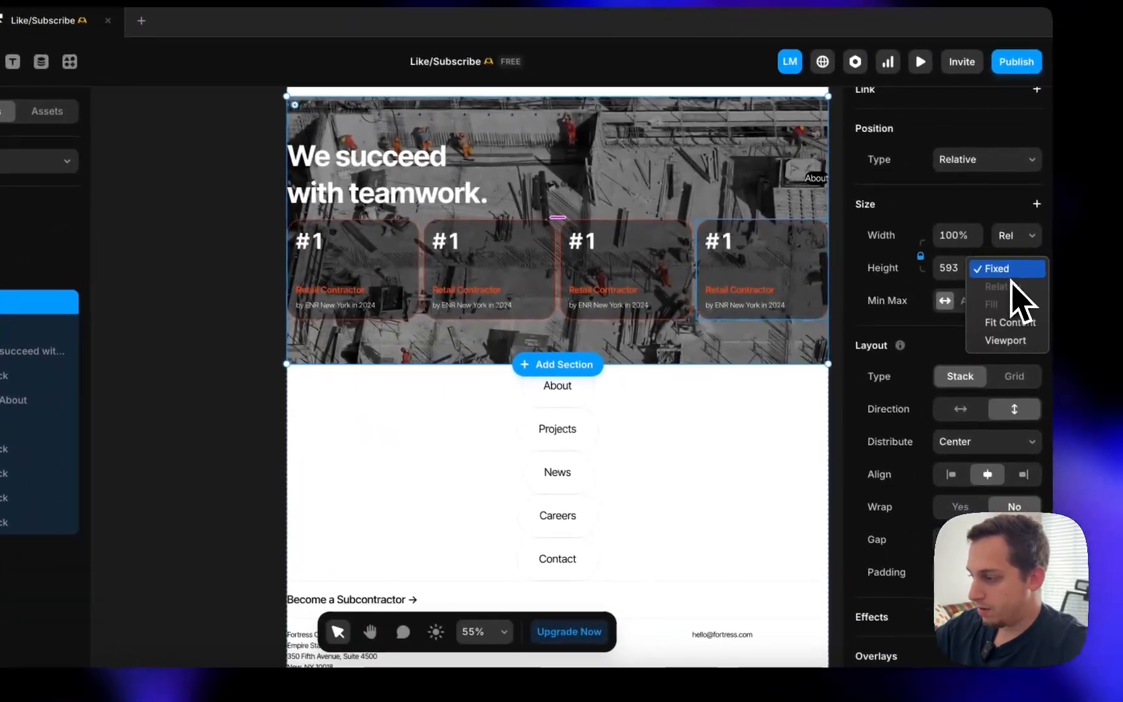
click(1004, 319)
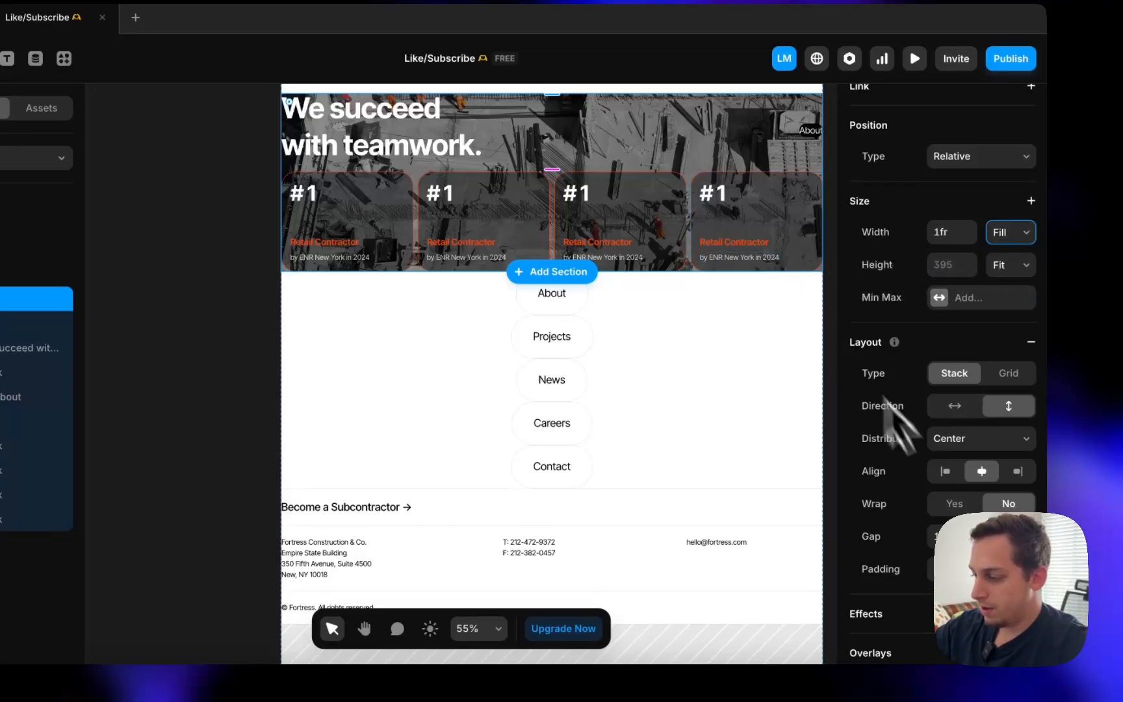
scroll(885, 399, down, 2)
click(945, 510)
text(10)
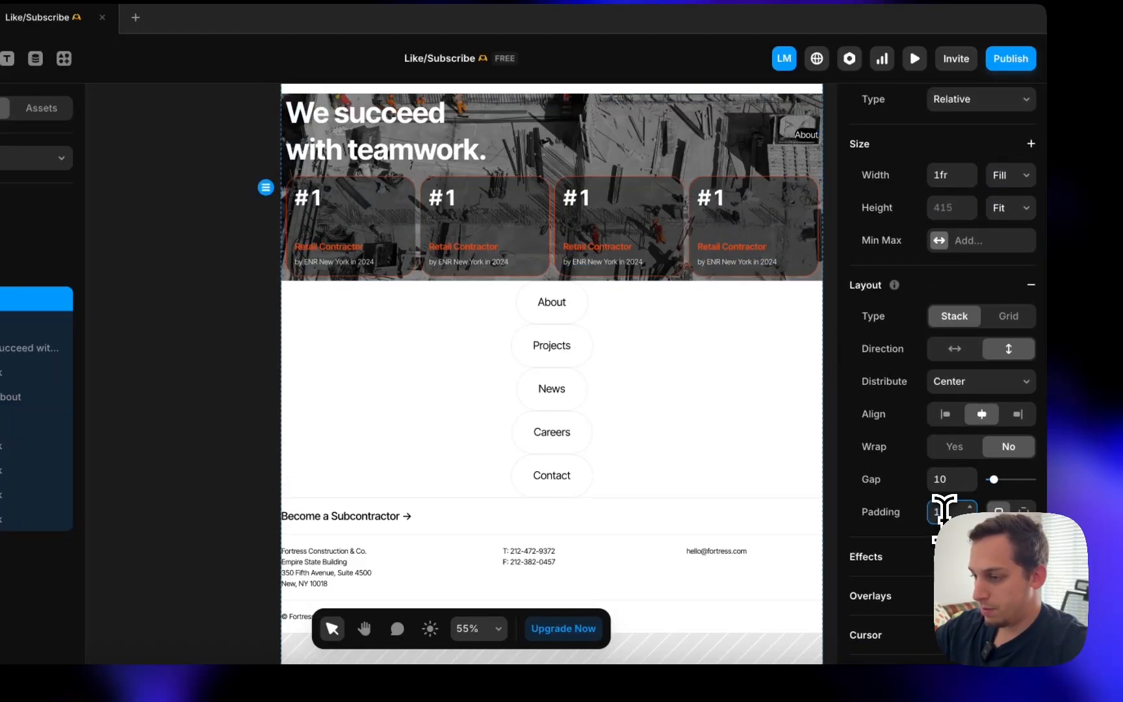
key(shift+Up)
key(shift+Up)
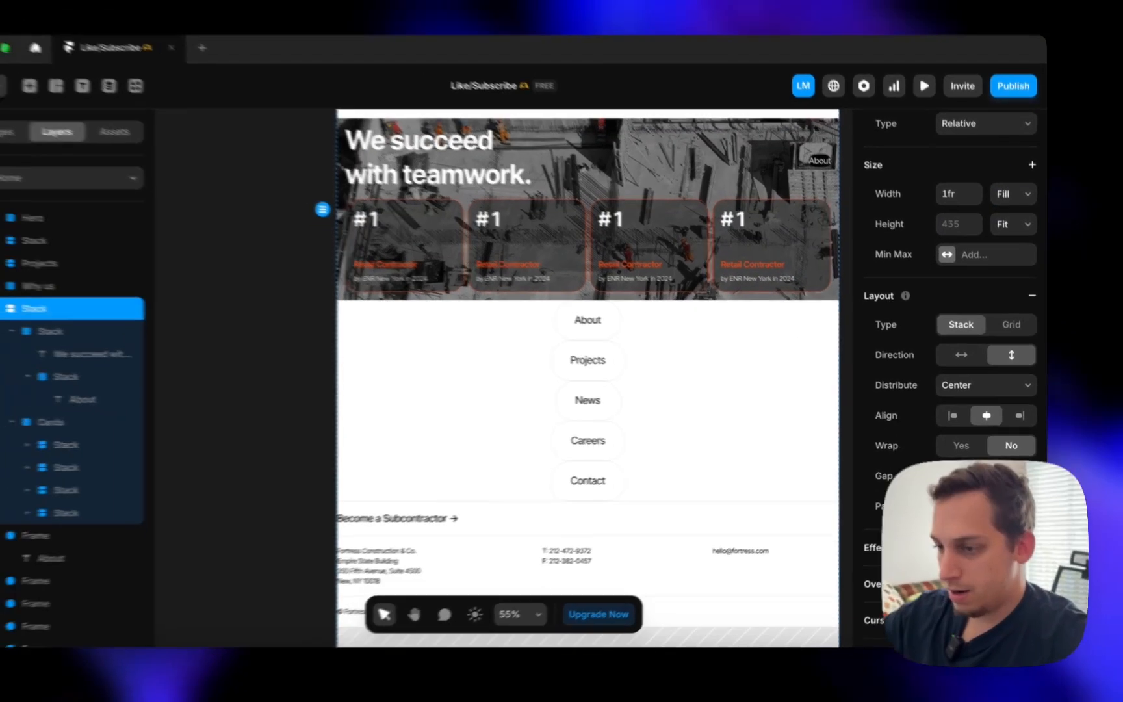
scroll(501, 351, up, 2)
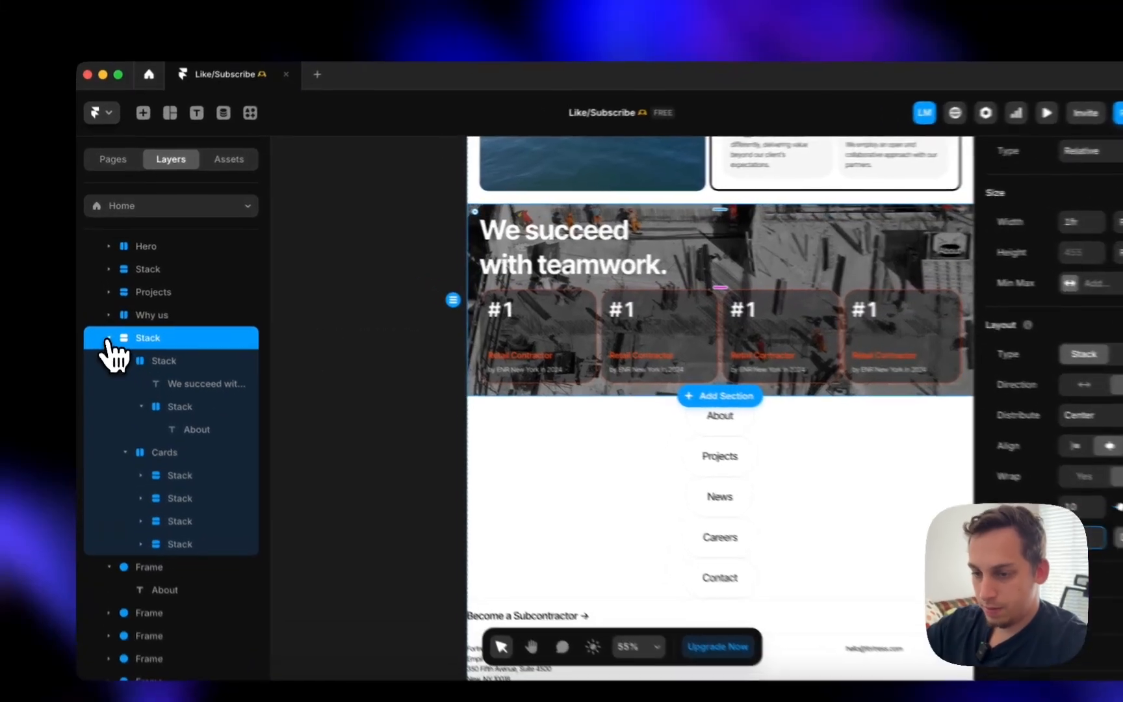
- Move the teamwork block into the Why us section
click(105, 321)
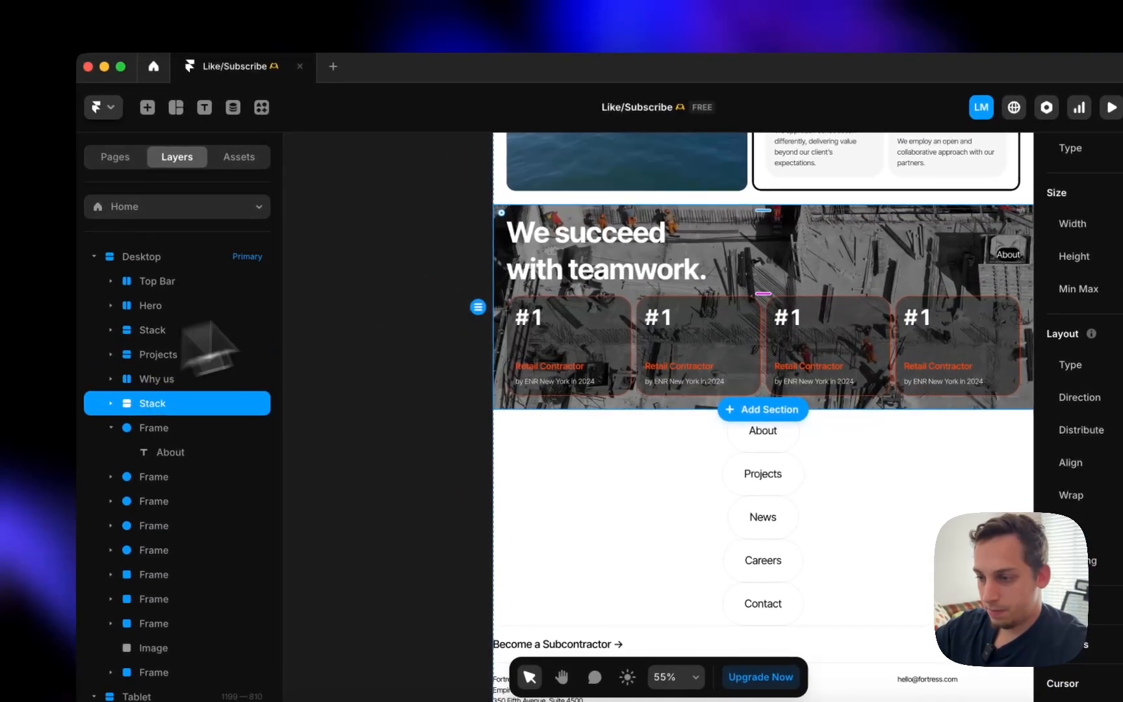
scroll(631, 231, up, 3)
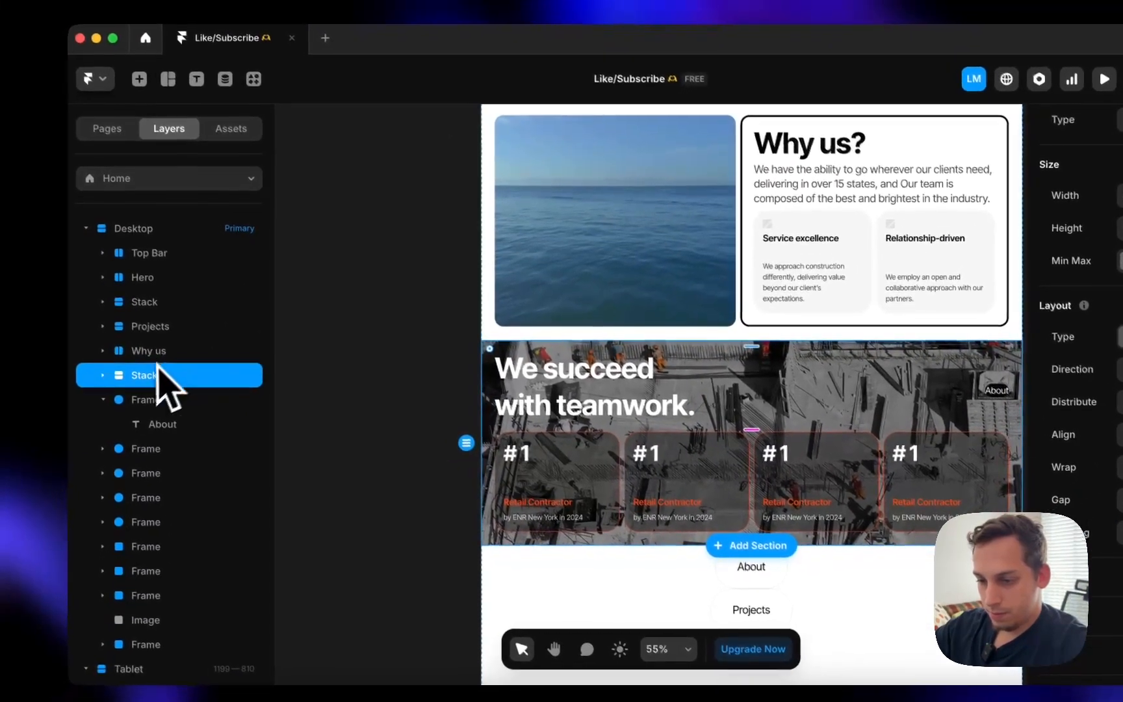
drag(161, 343, 162, 354)
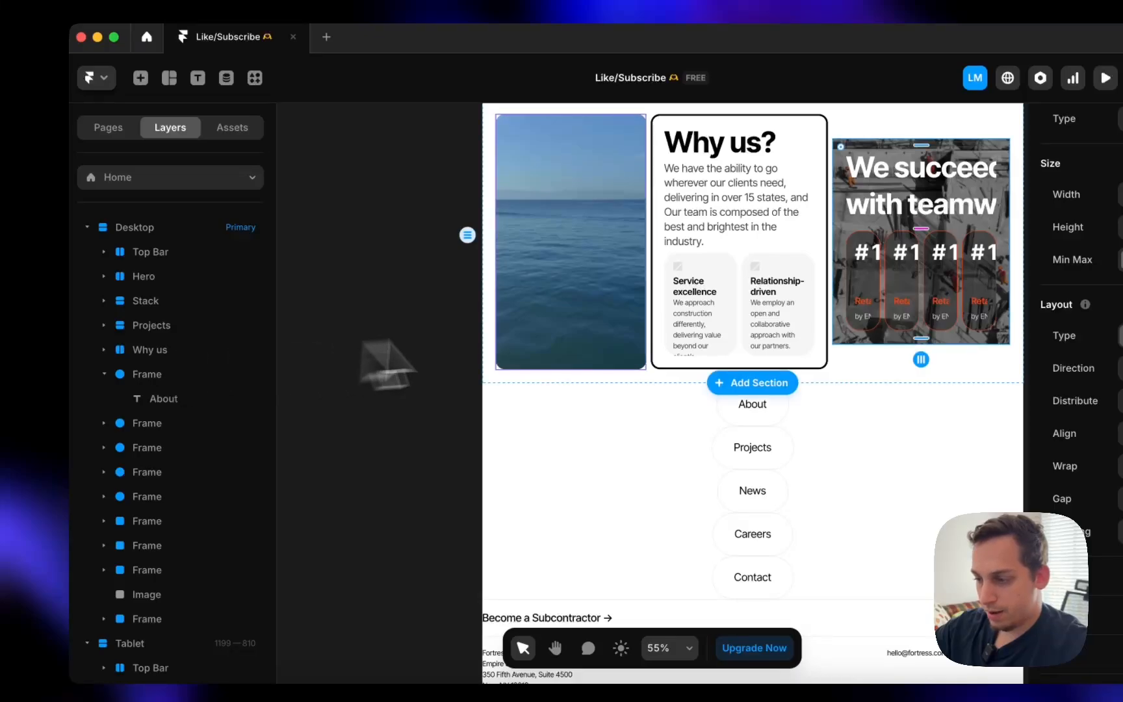
scroll(137, 476, down, 4)
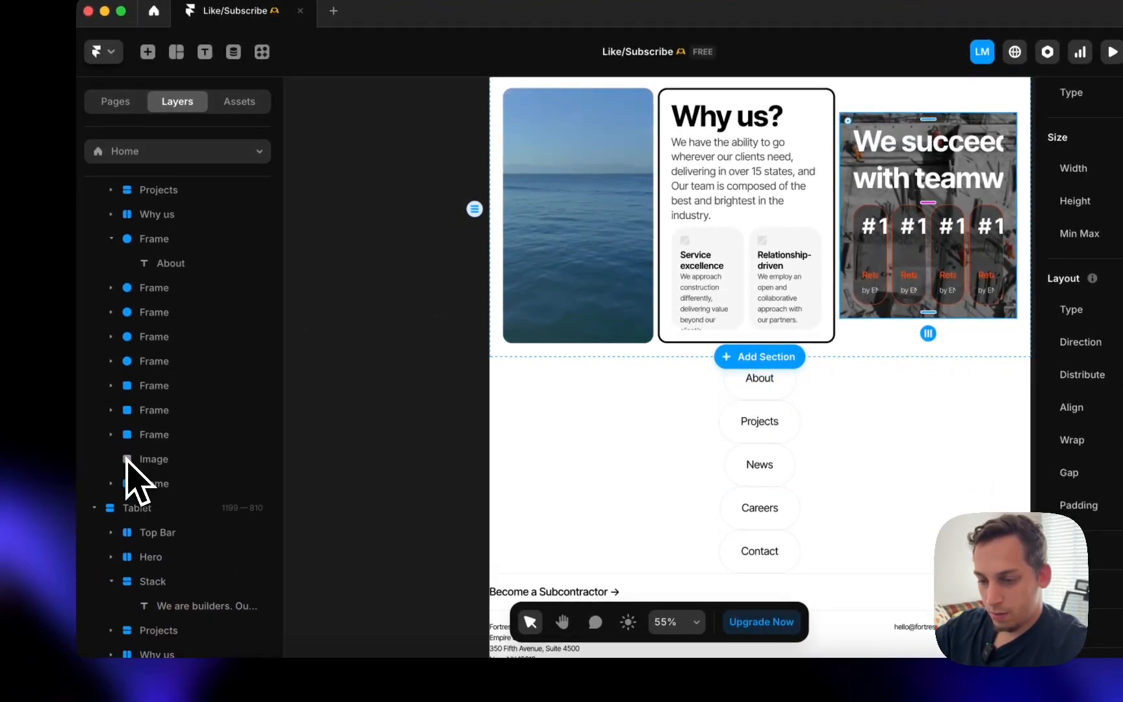
scroll(149, 494, up, 4)
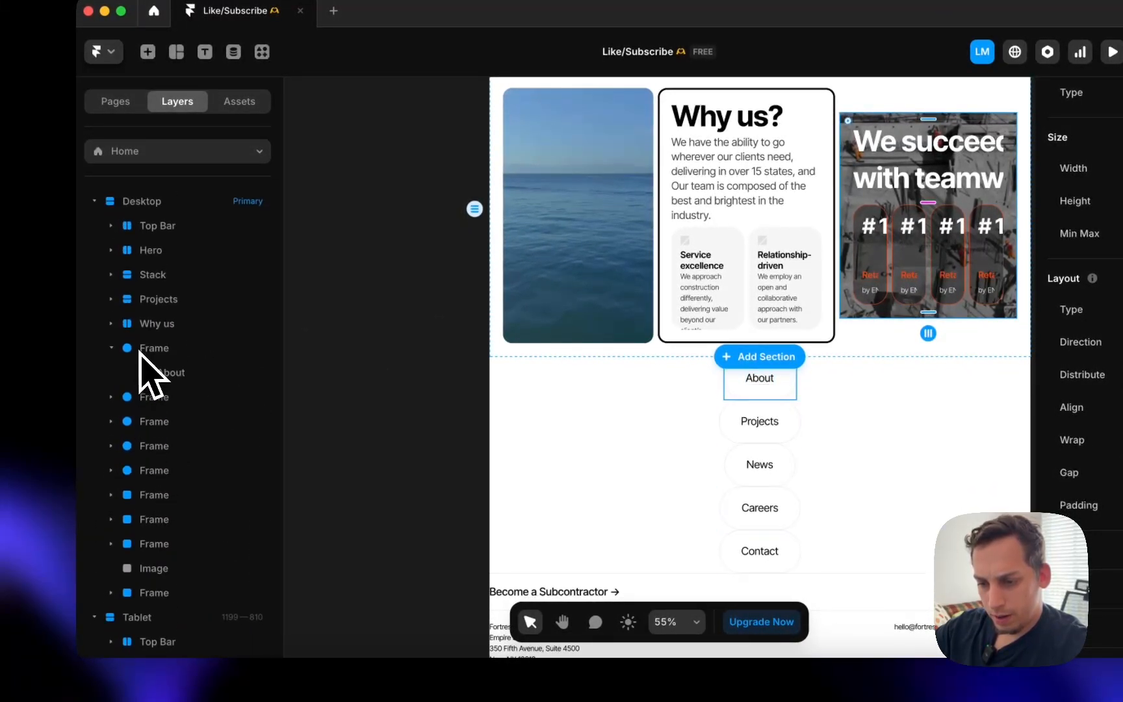
- Wrap the Video and card in a Top stack and lay Why us out vertically
click(159, 325)
click(111, 323)
click(151, 372)
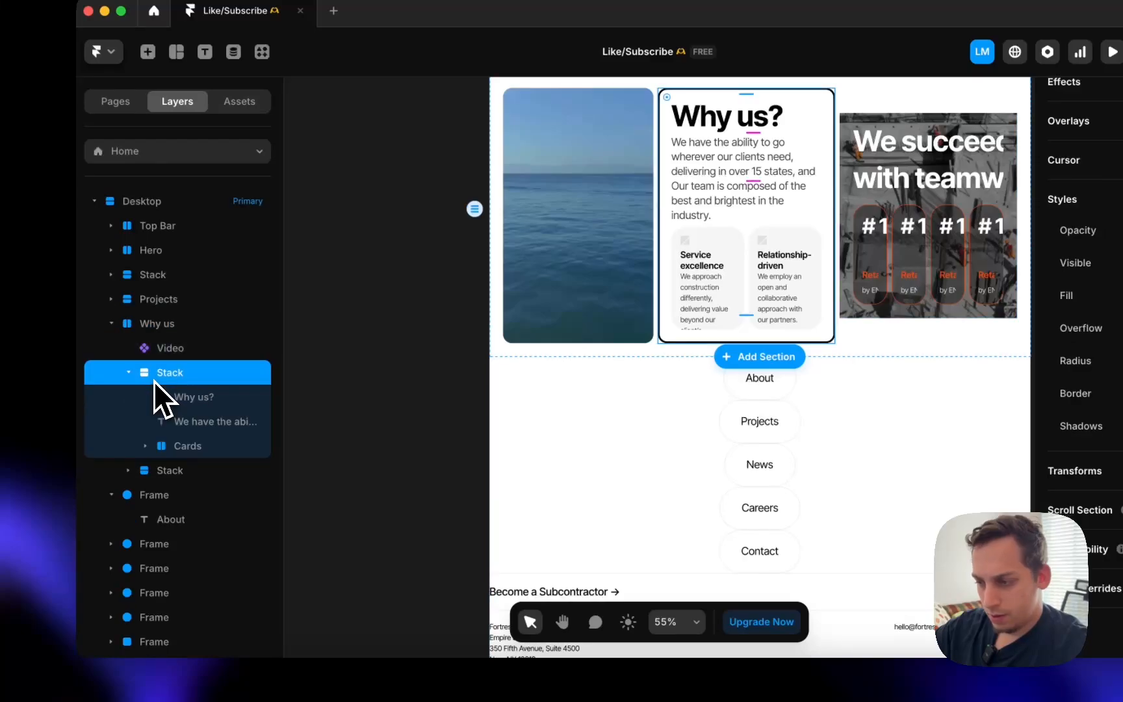
shift+click(171, 355)
right_click(175, 364)
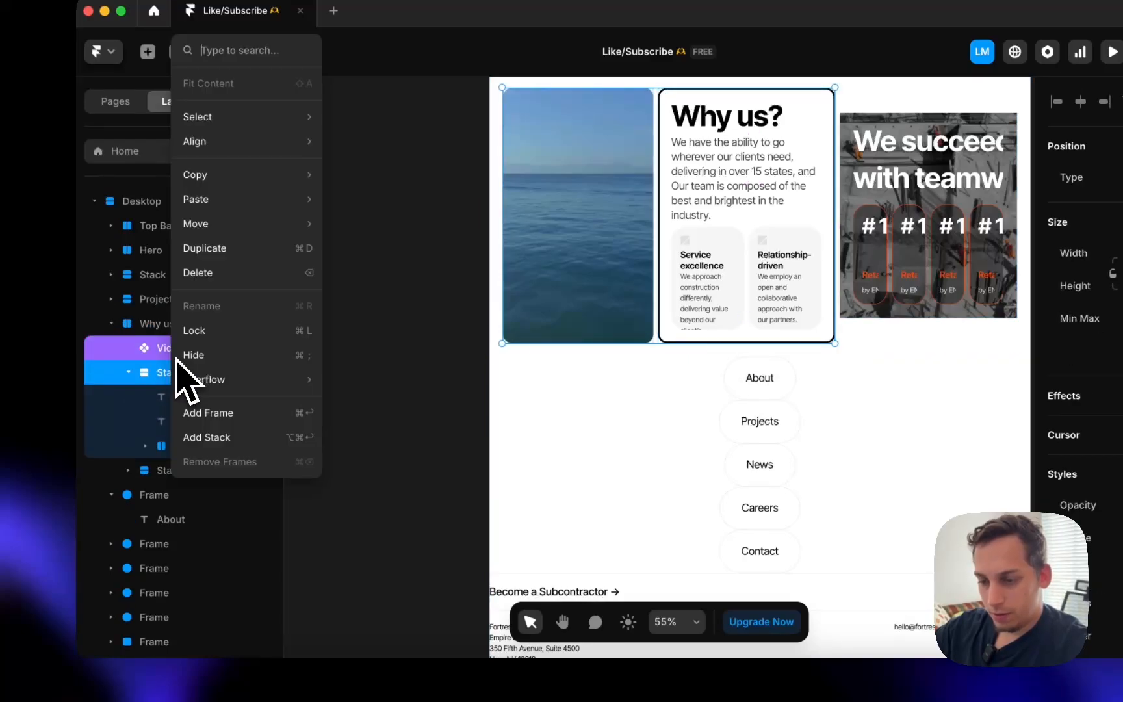
click(208, 439)
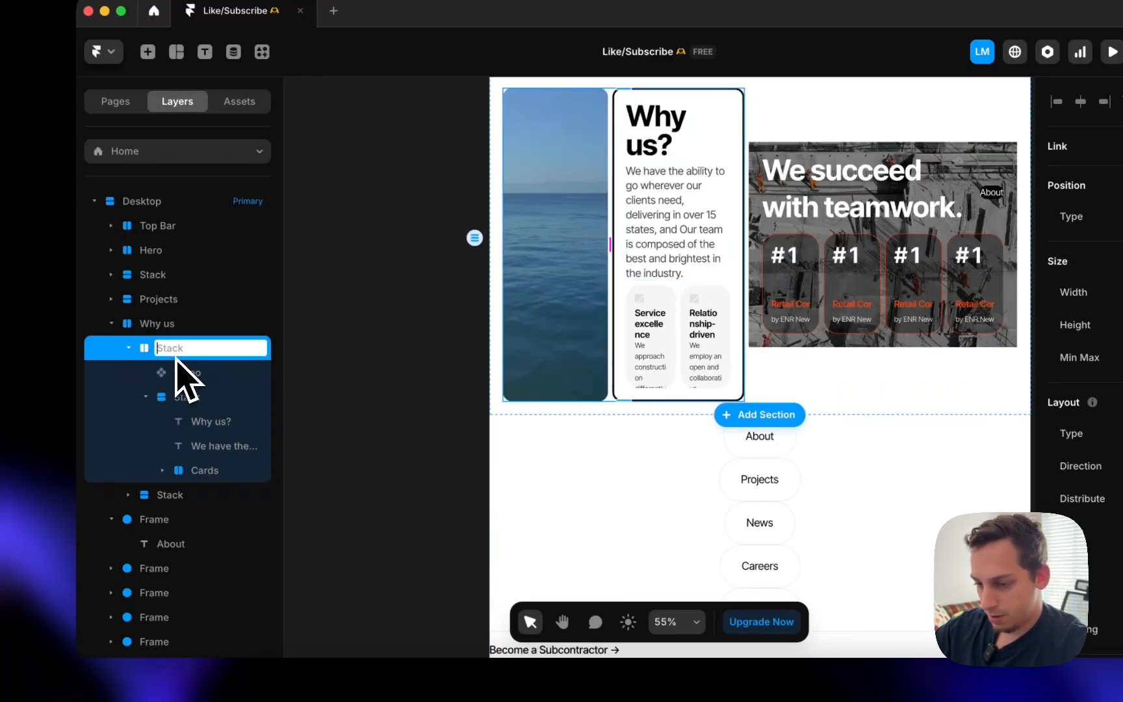
click(157, 326)
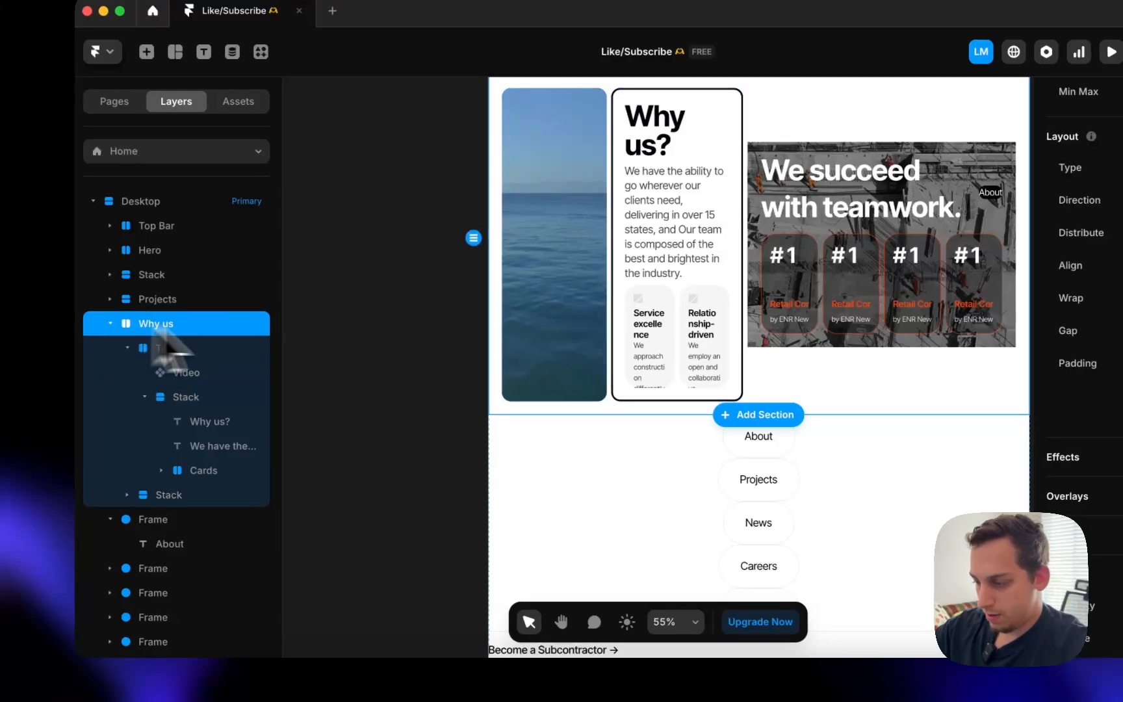
click(1013, 222)
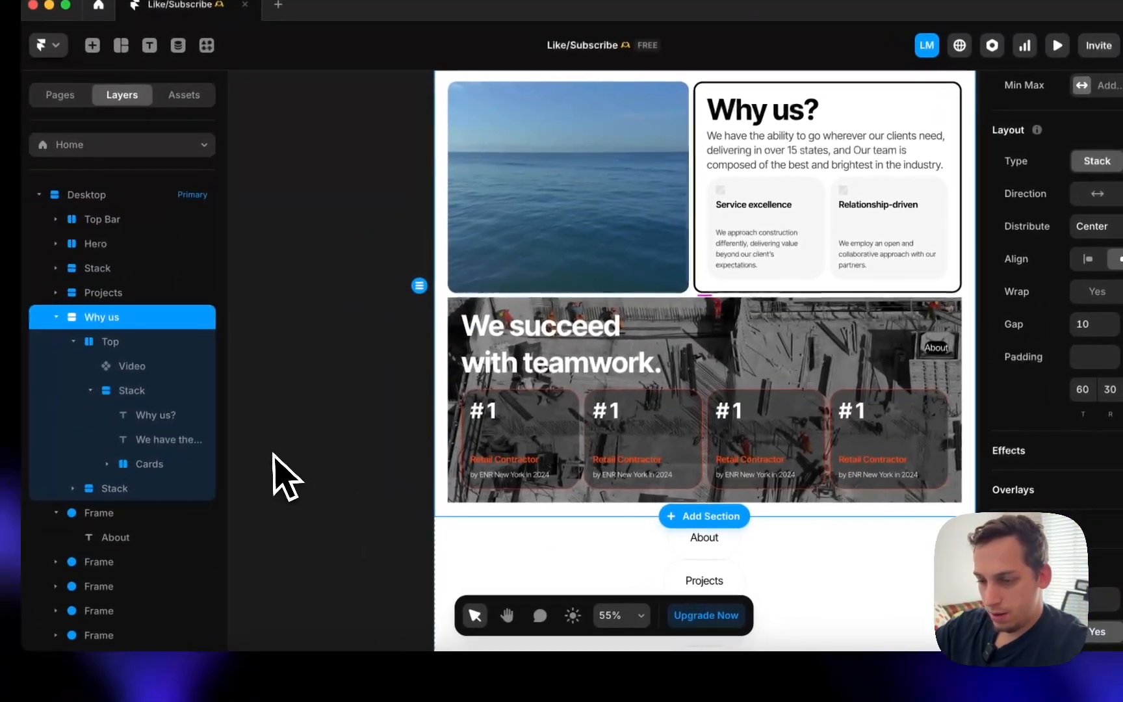
- Rename the teamwork block to 'Image Stack' and give it a 20 corner radius
click(157, 464)
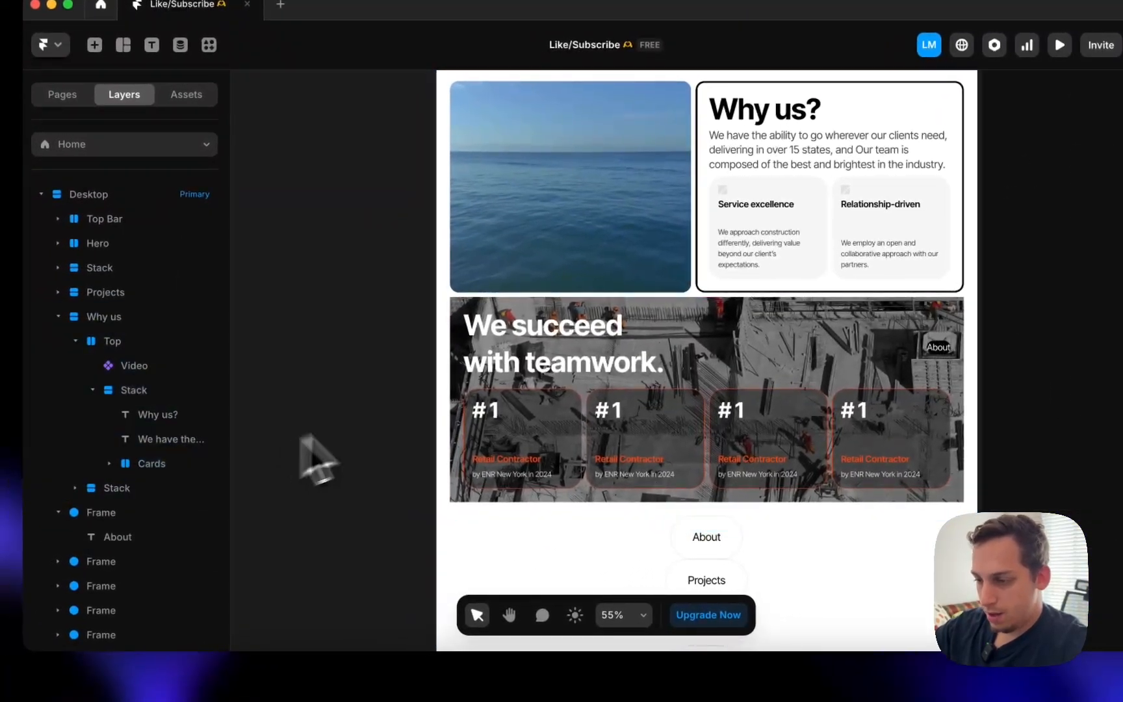
click(525, 315)
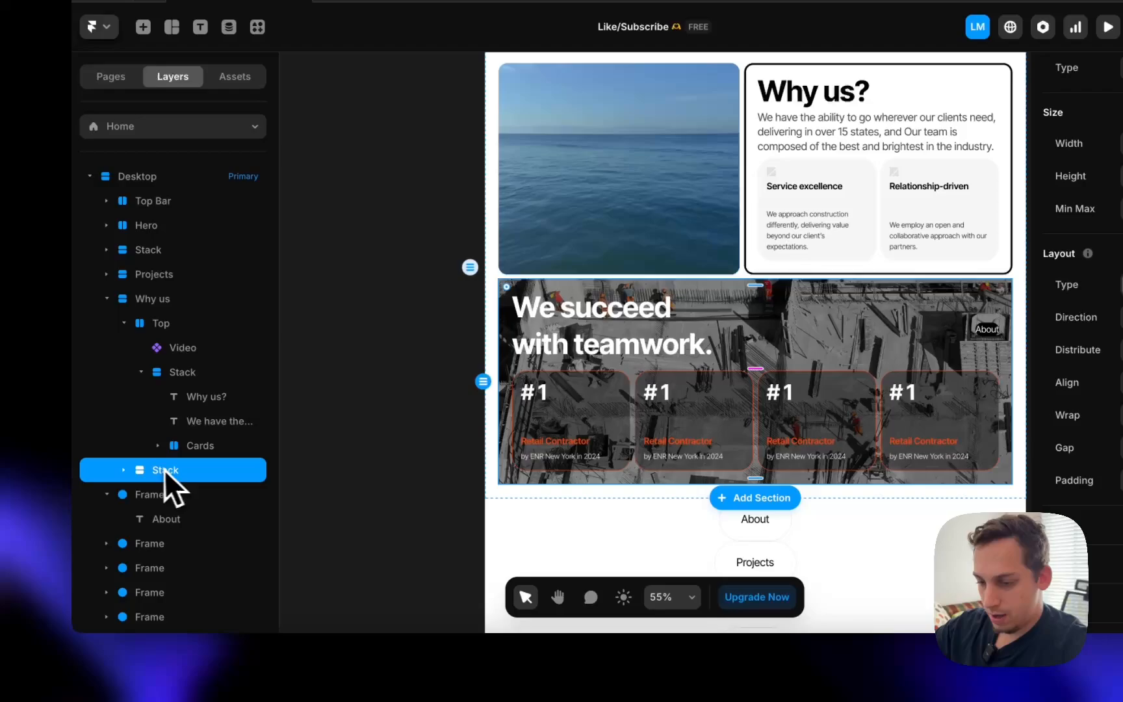
double_click(127, 489)
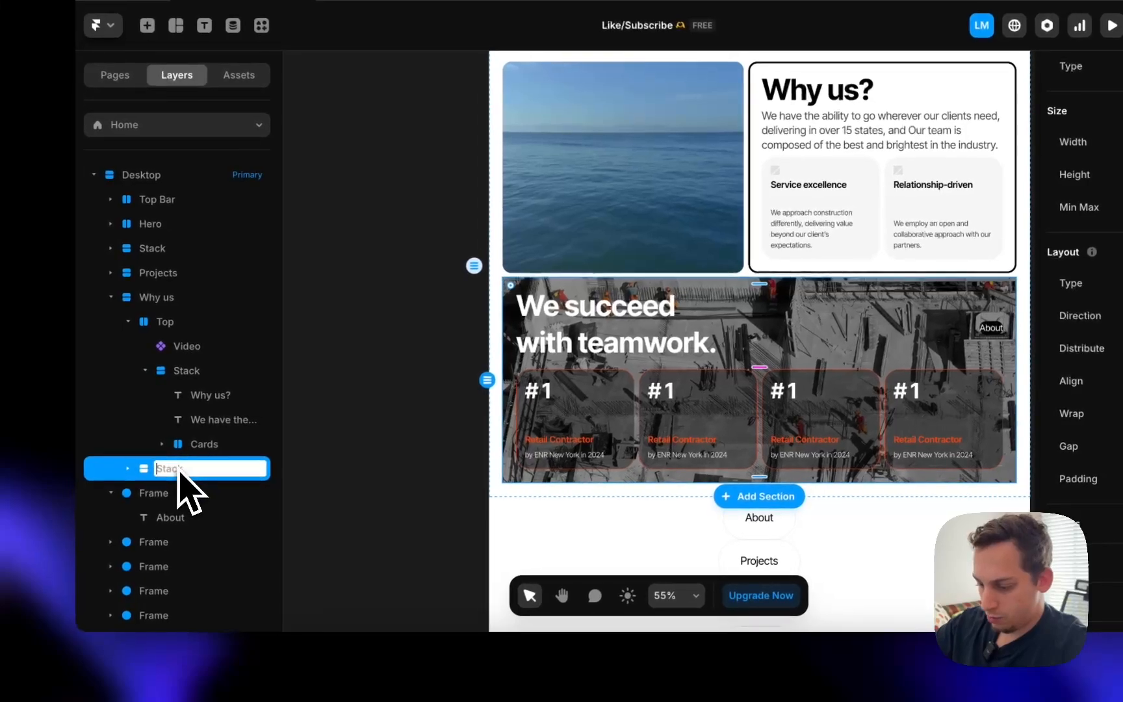
text(Image St)
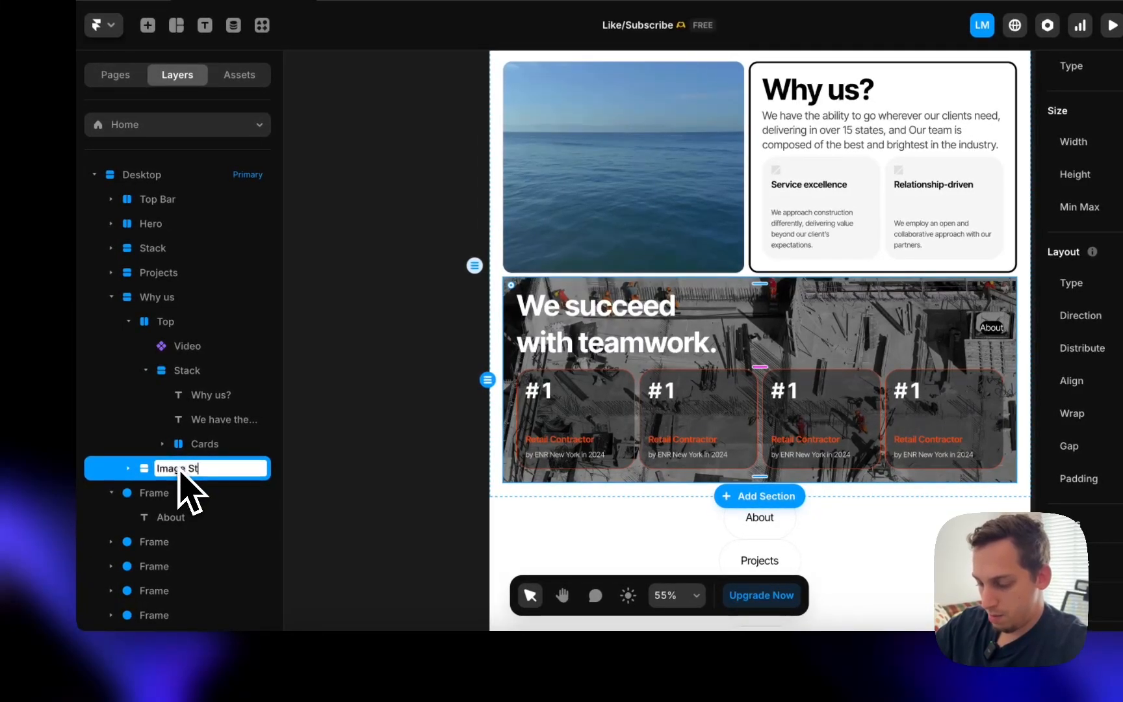
text(ack)
key(Return)
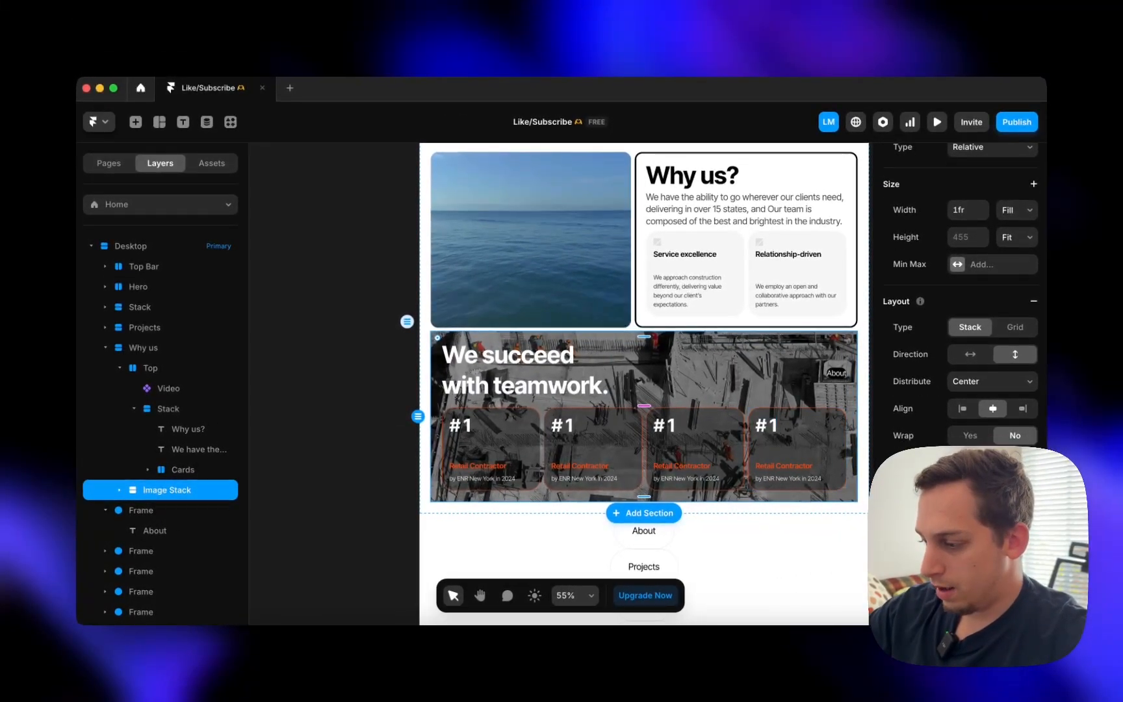
scroll(960, 325, down, 4)
click(953, 507)
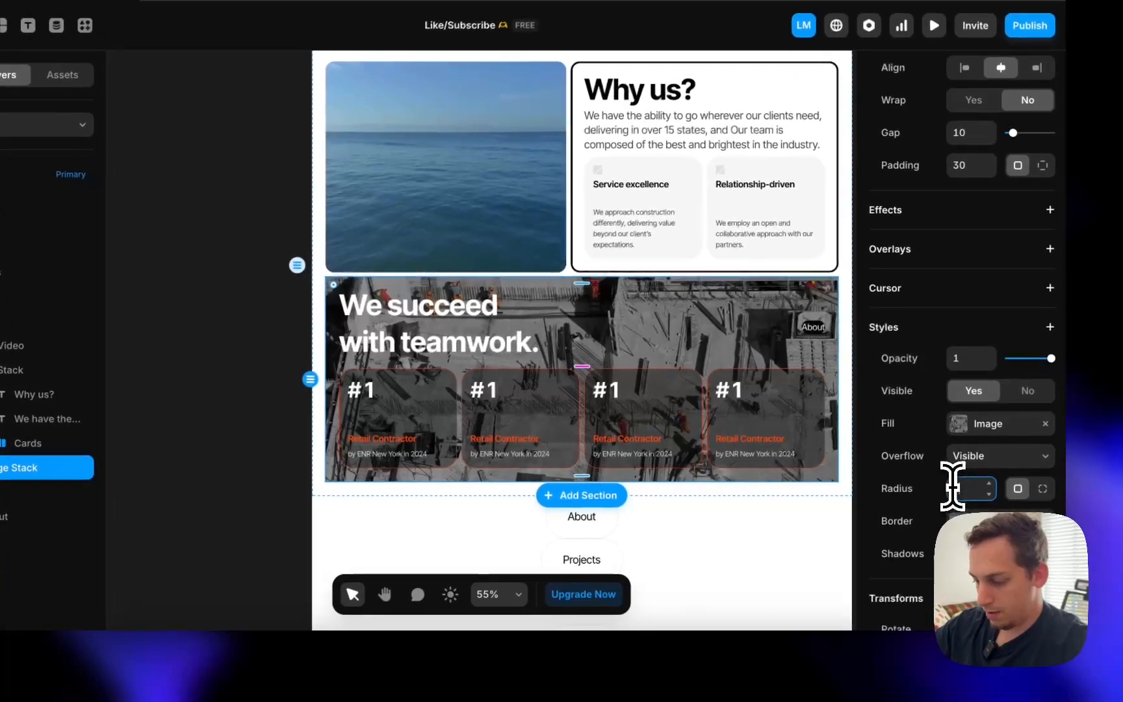
text(20)
click(233, 324)
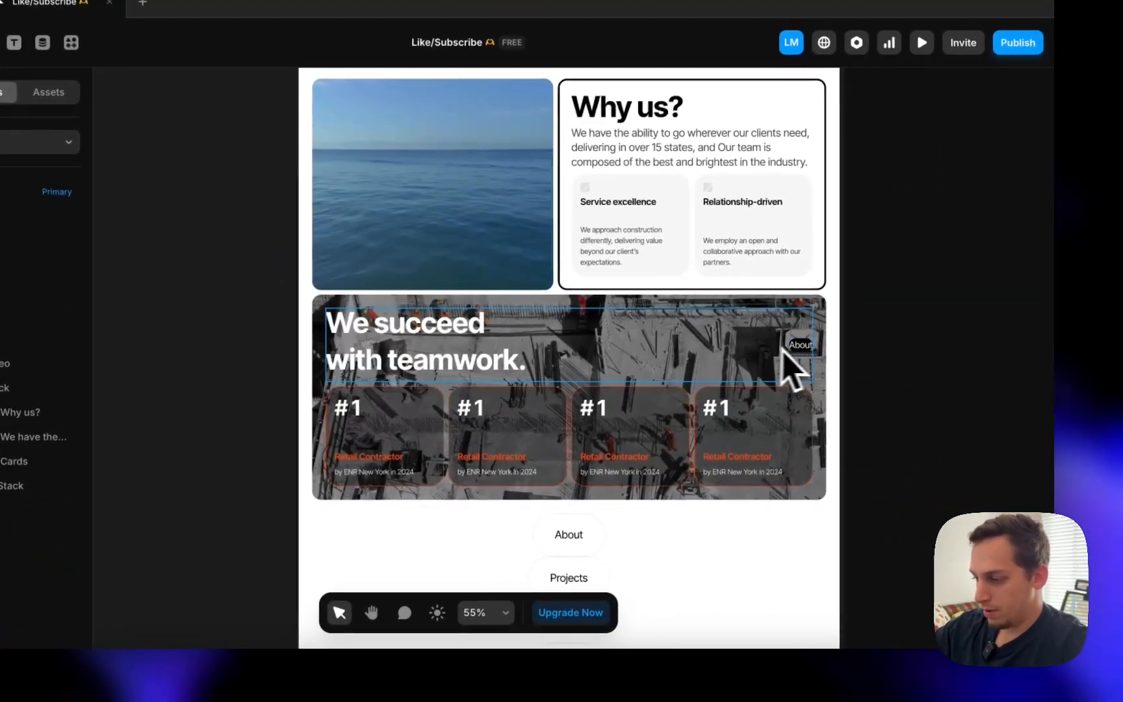
- Compare the headline and About group against the live site
click(868, 372)
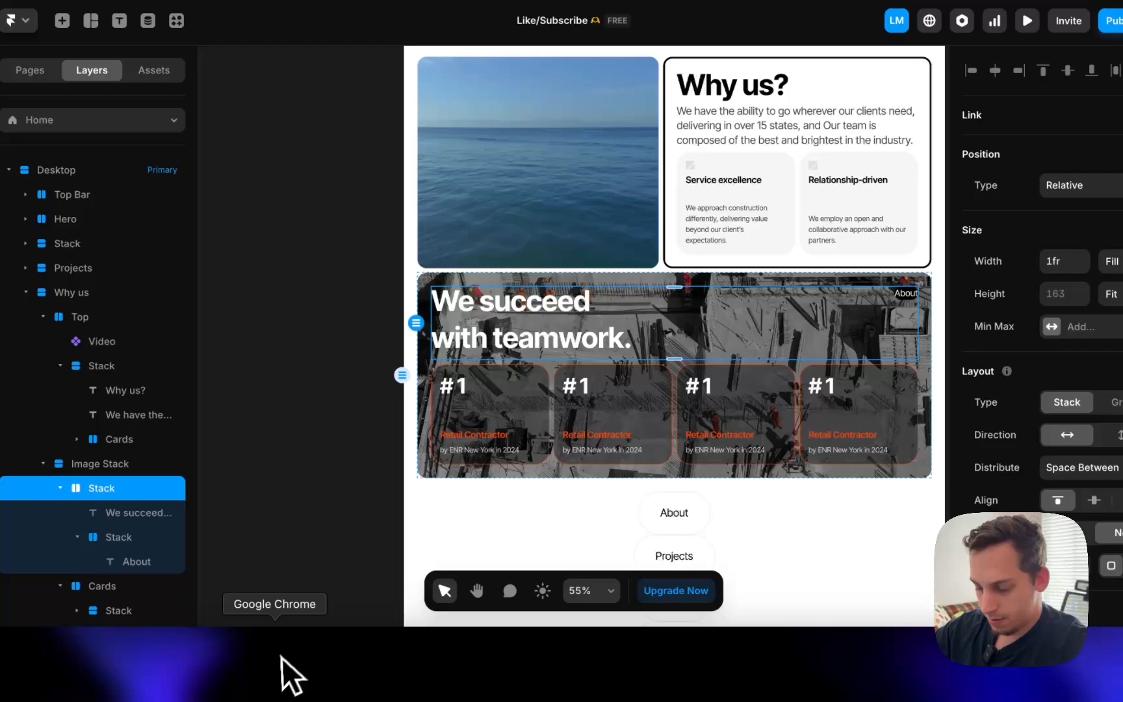
click(288, 672)
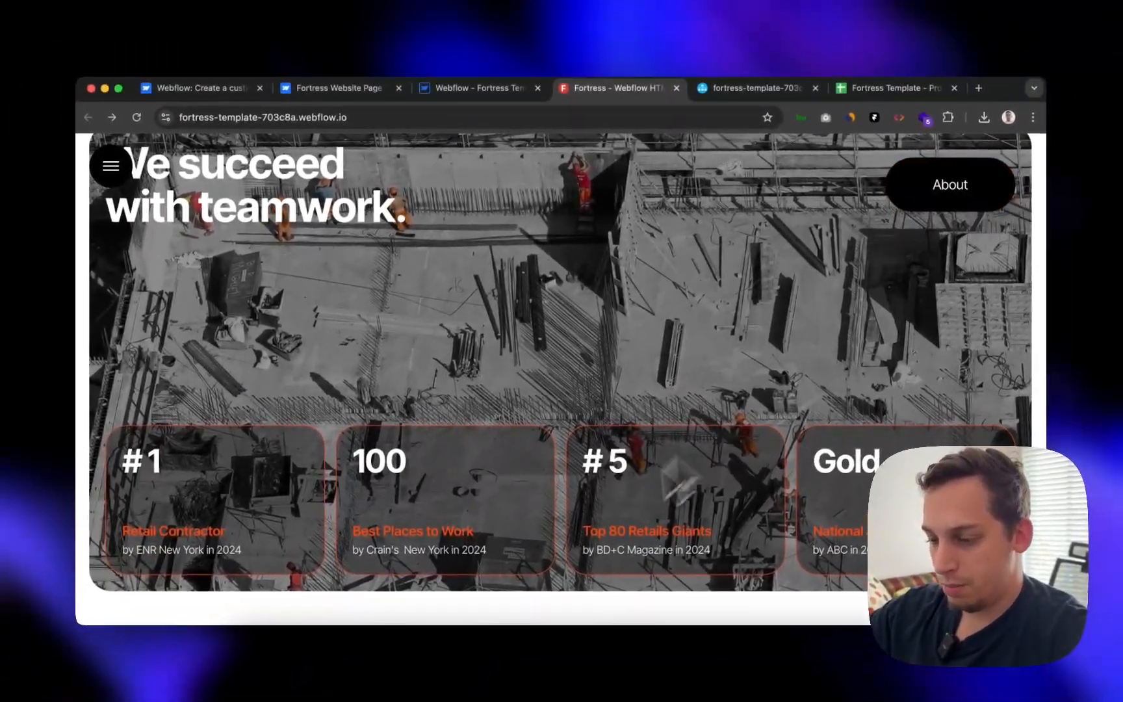
scroll(546, 532, down, 10)
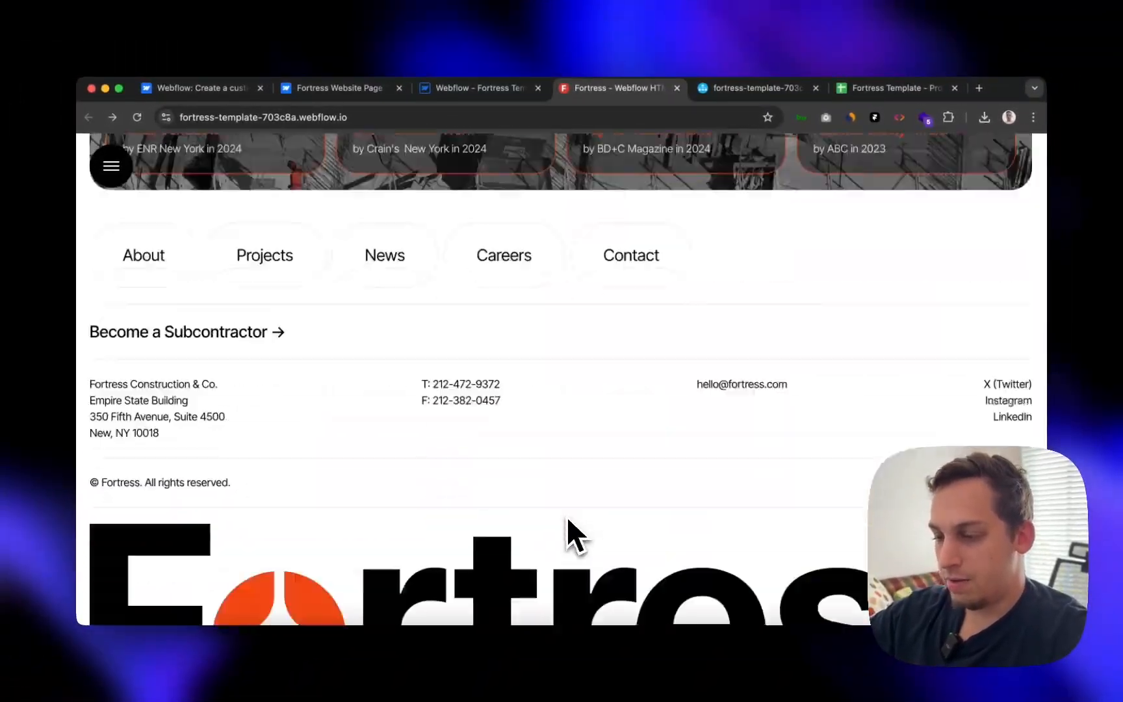
scroll(566, 514, up, 3)
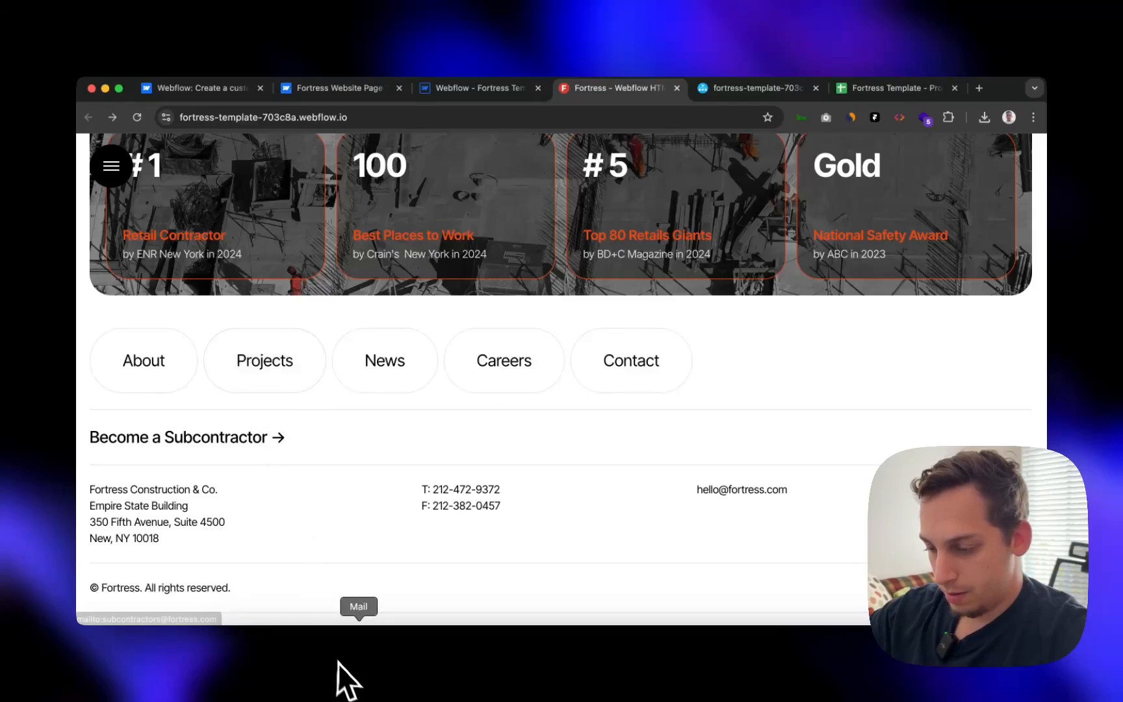
scroll(635, 515, down, 5)
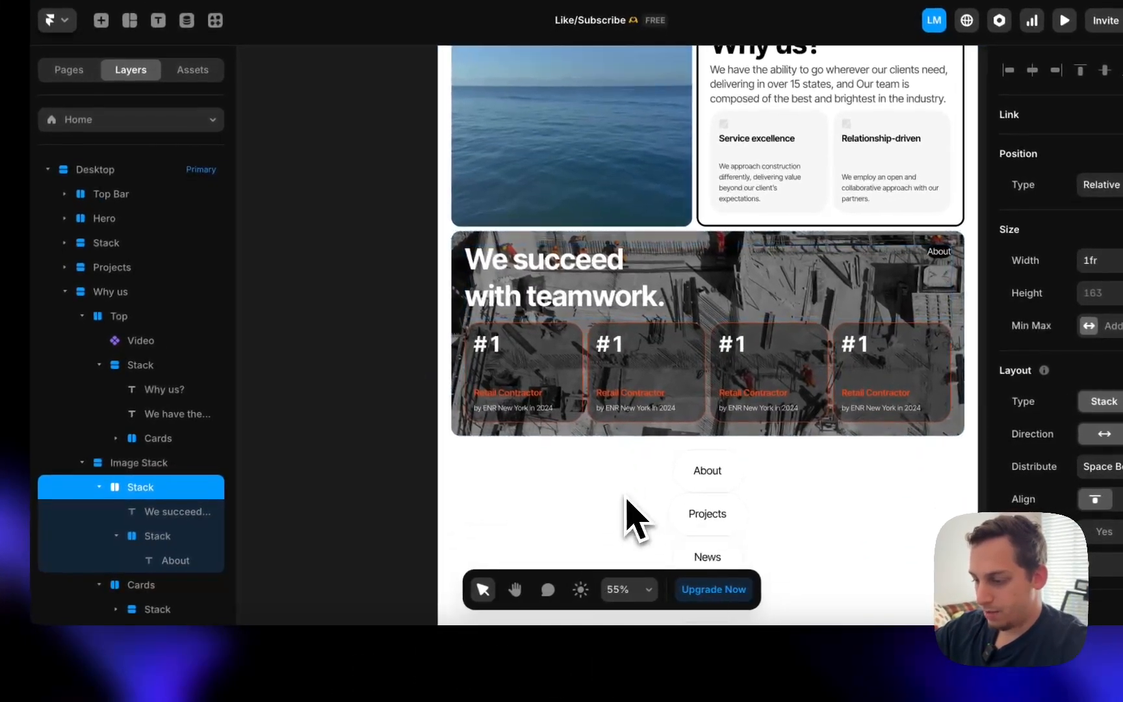
- Wrap the five footer nav items in a horizontal Buttons stack
click(685, 357)
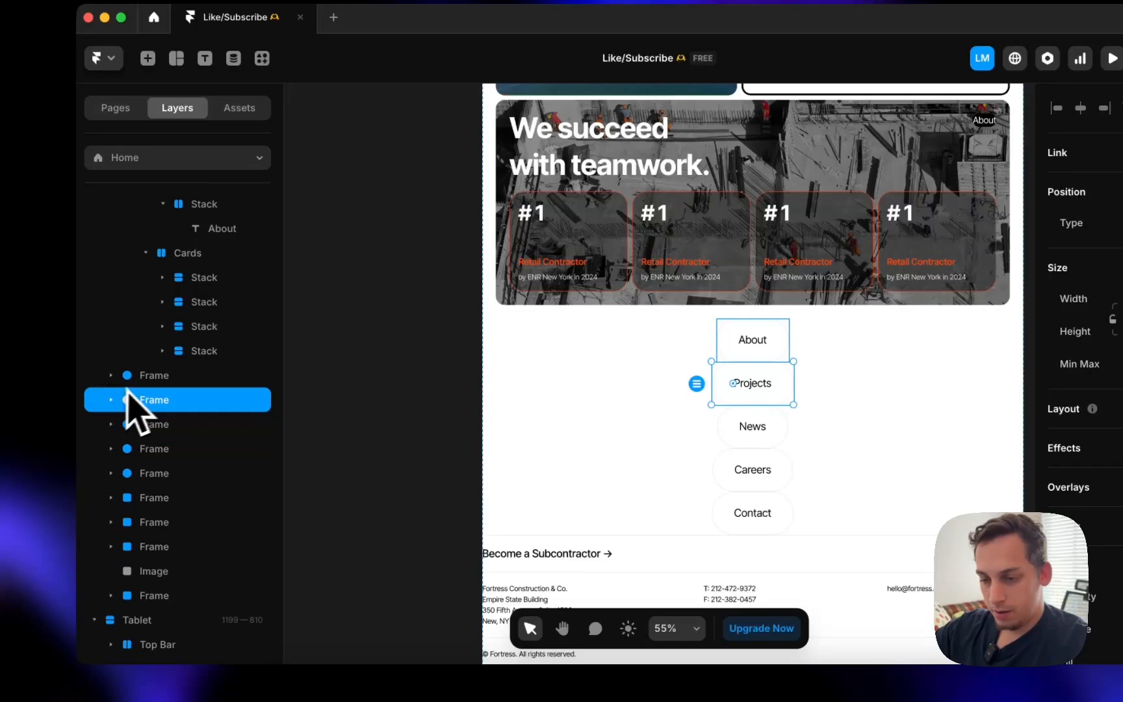
shift+click(154, 473)
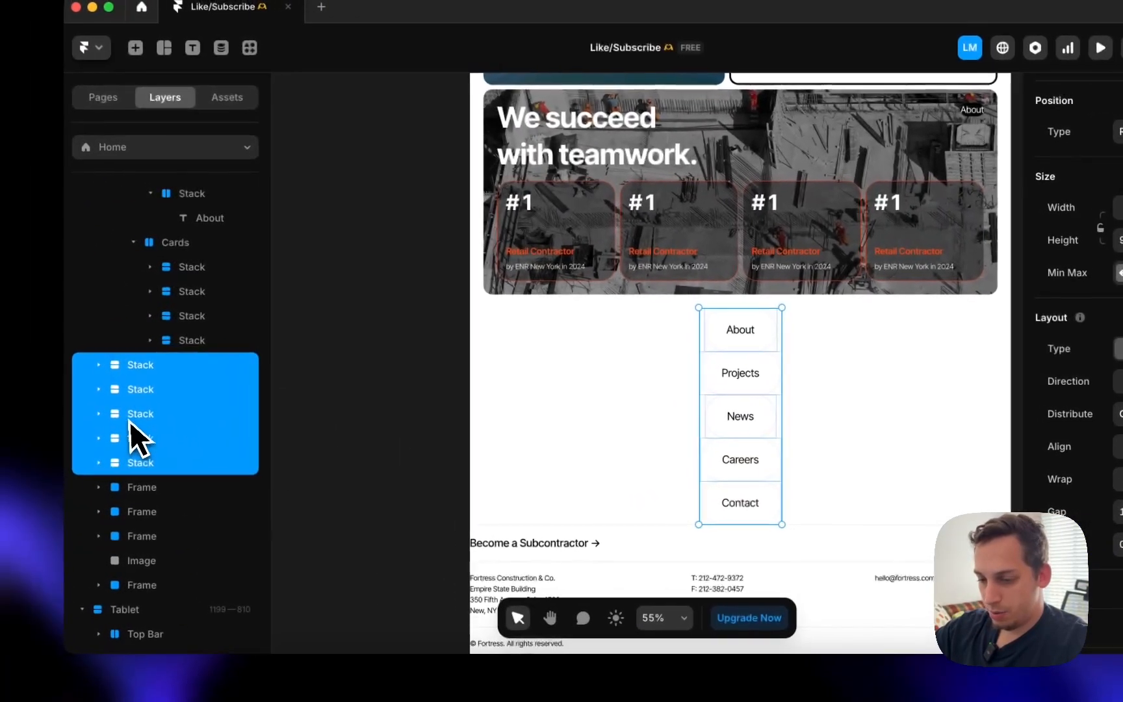
right_click(129, 421)
click(148, 434)
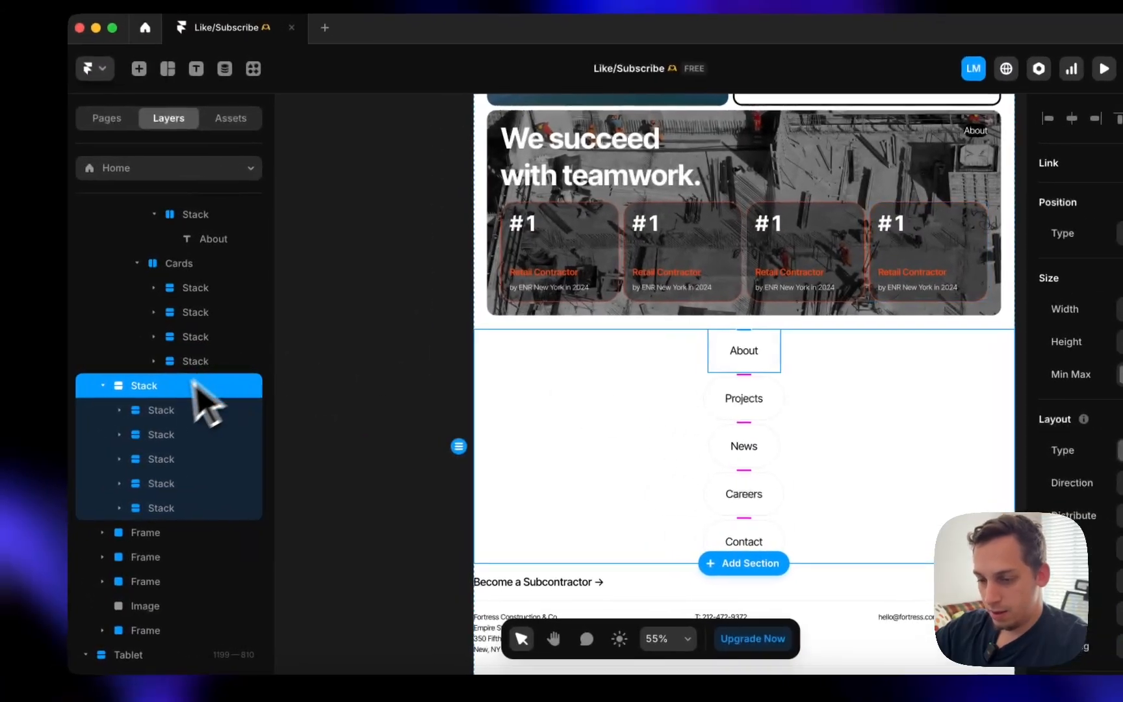
double_click(192, 384)
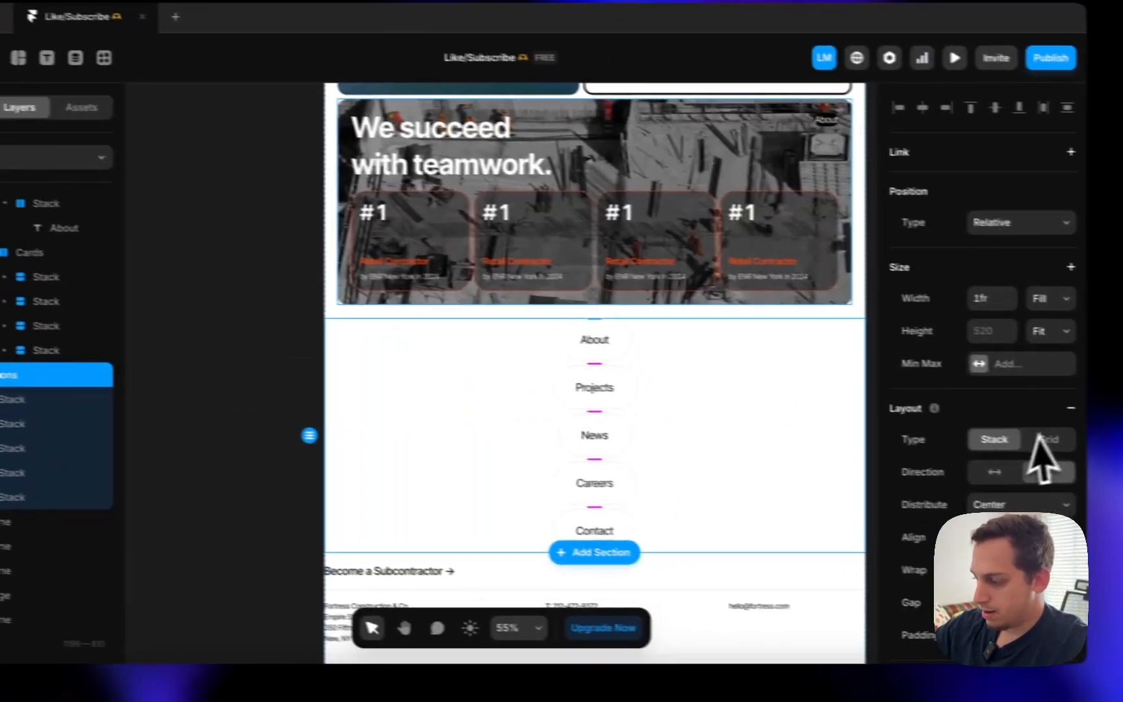
click(955, 466)
- Select the Become a Subcontractor frame in the footer
scroll(390, 354, left, 2)
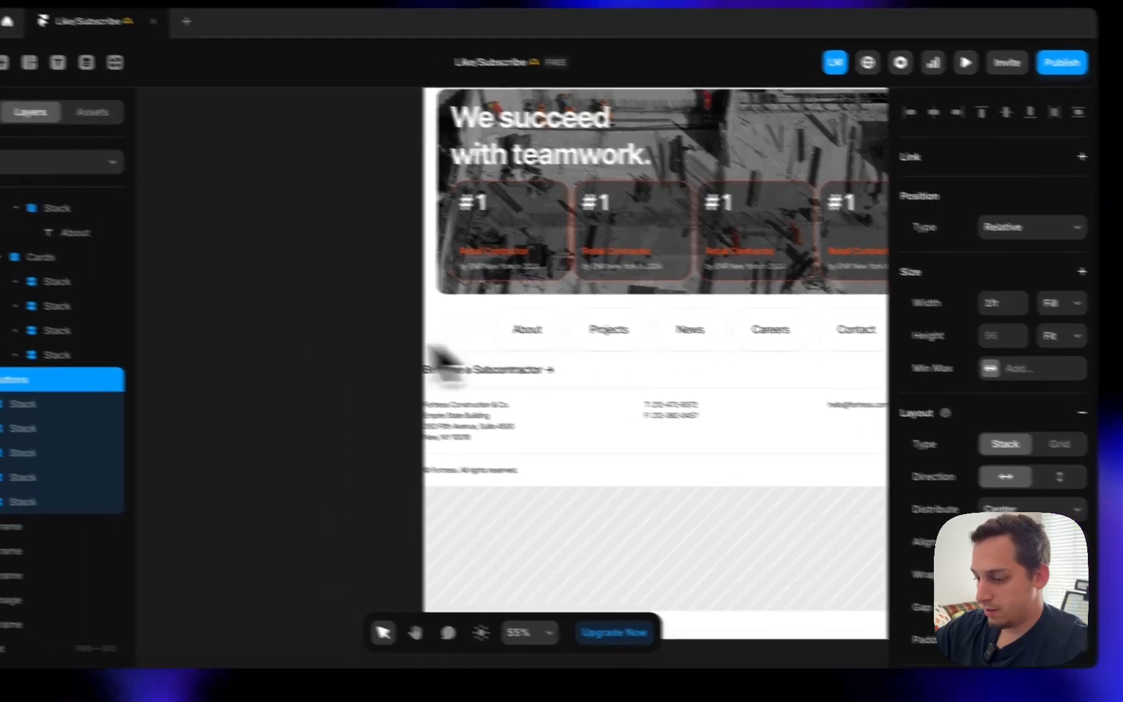
scroll(221, 311, right, 7)
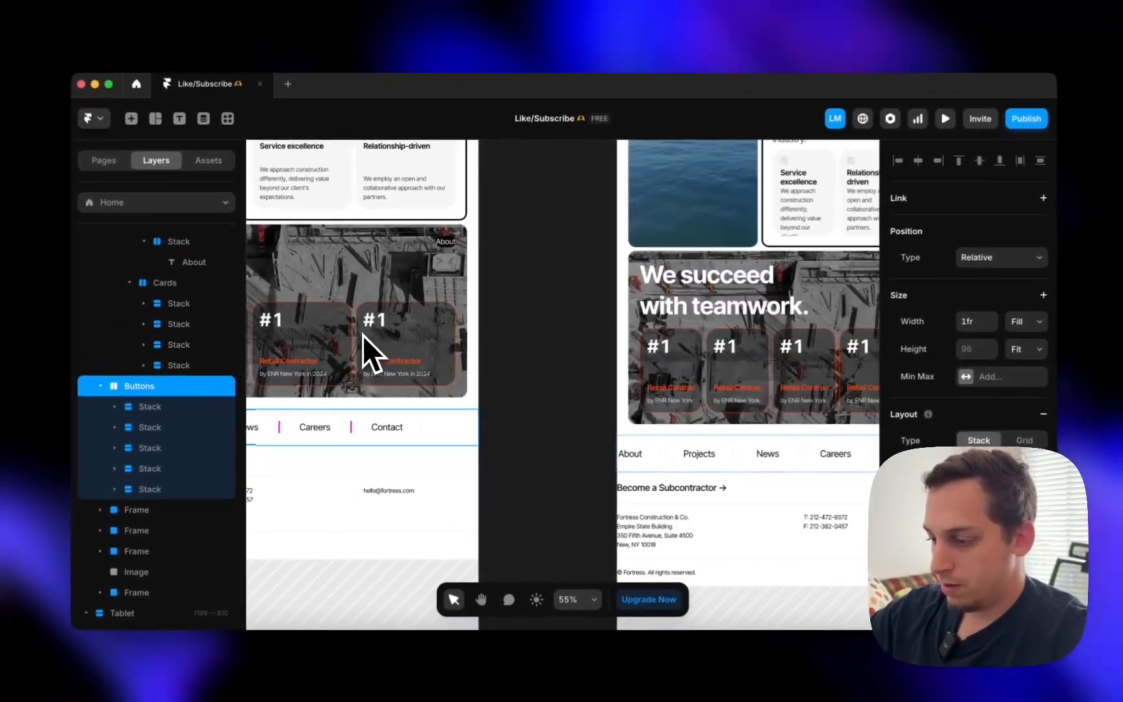
scroll(362, 335, down, 5)
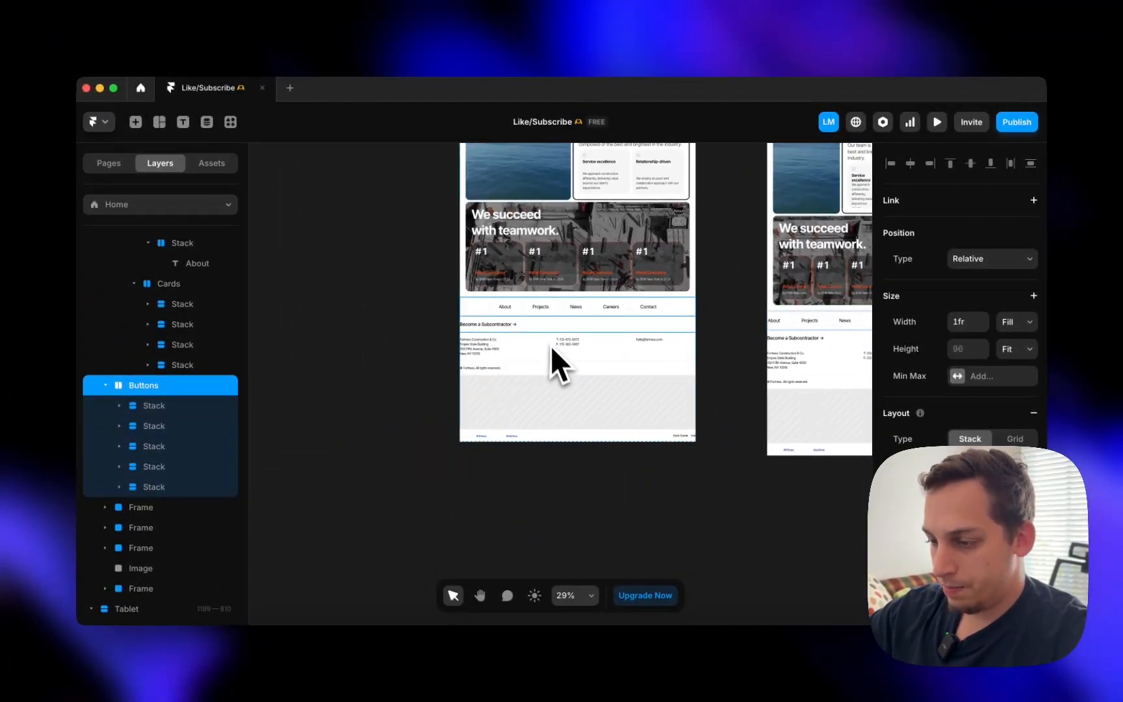
click(550, 329)
scroll(484, 332, up, 5)
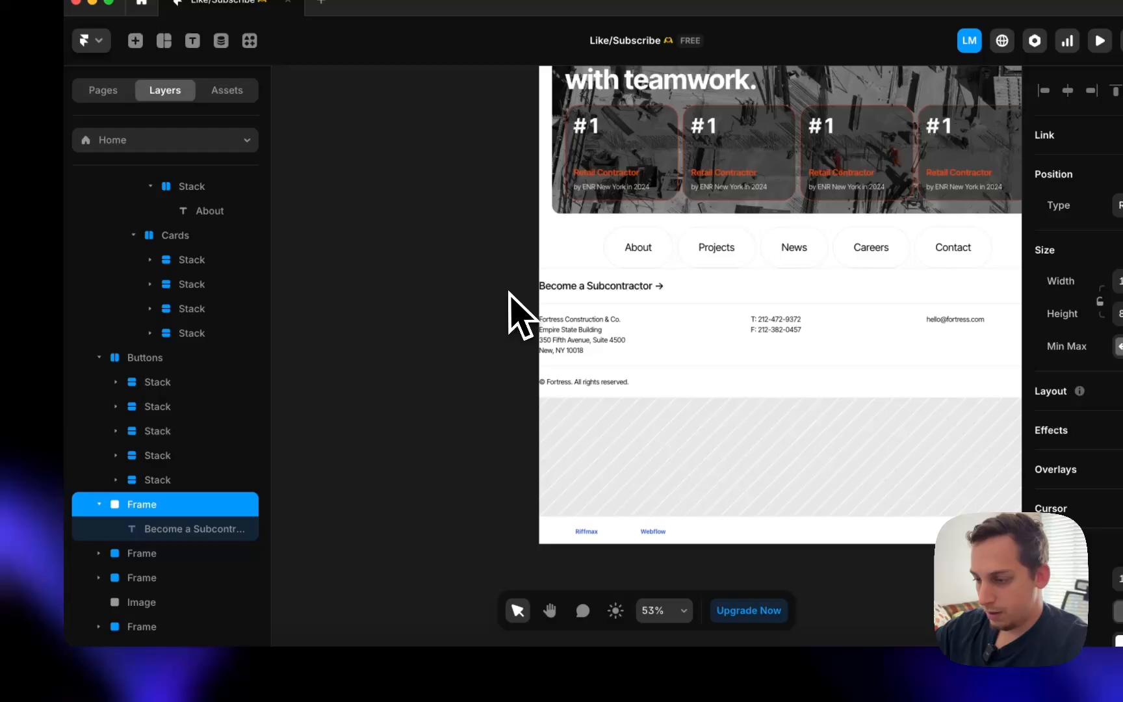
scroll(514, 312, down, 3)
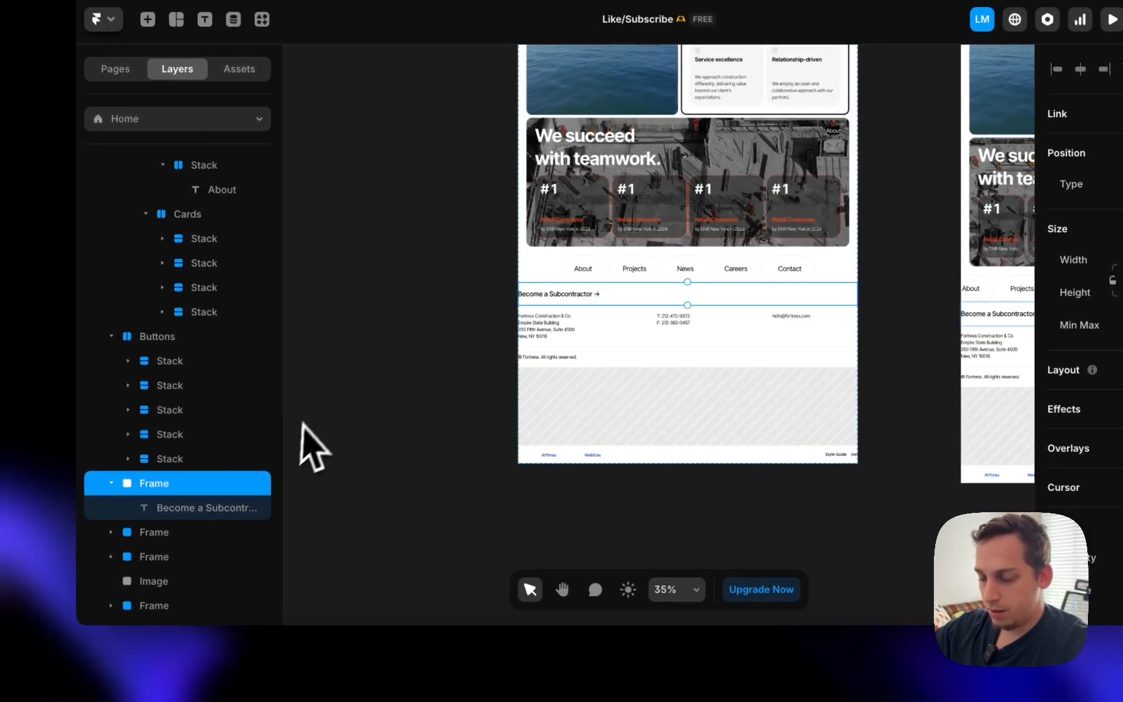
scroll(318, 455, up, 3)
- Check the live site, then bring the Featured projects section into view in the editor
click(339, 681)
scroll(413, 489, down, 5)
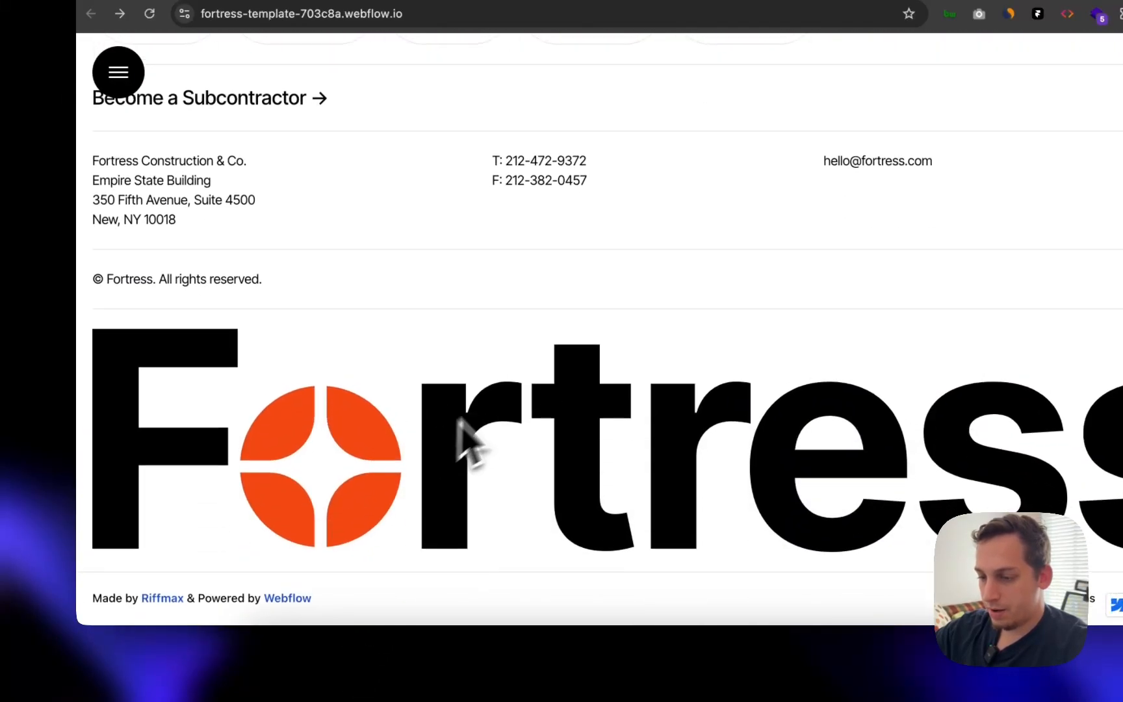
scroll(358, 295, up, 2)
scroll(369, 345, down, 3)
scroll(361, 343, up, 3)
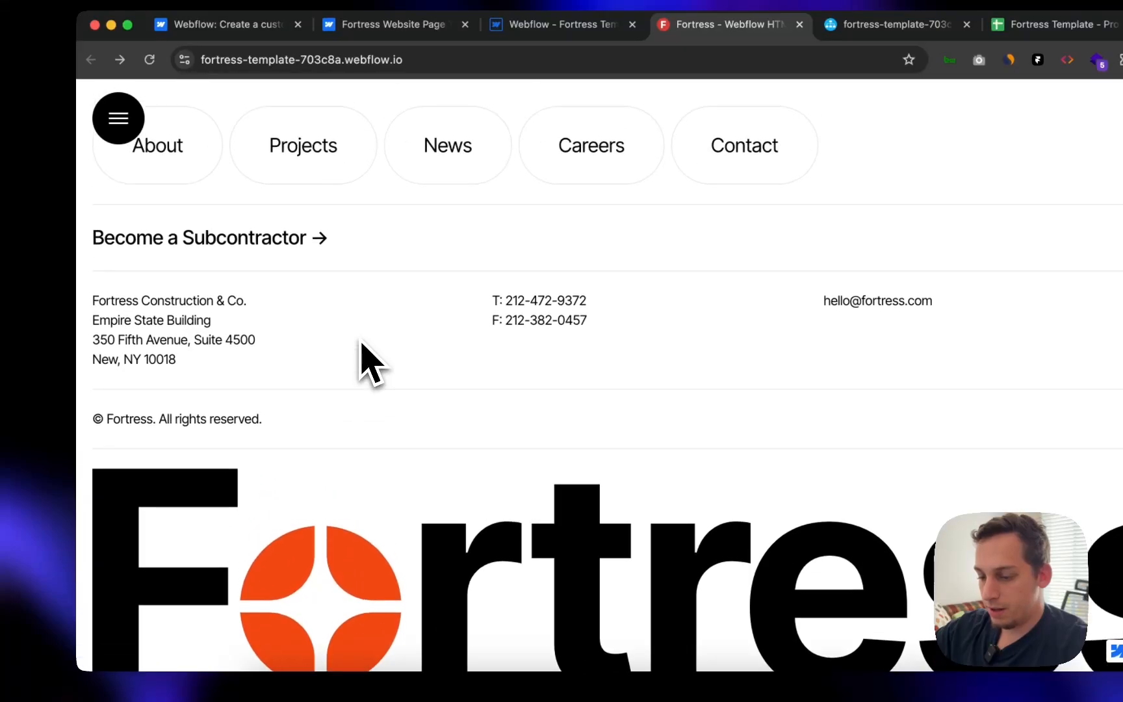
click(609, 657)
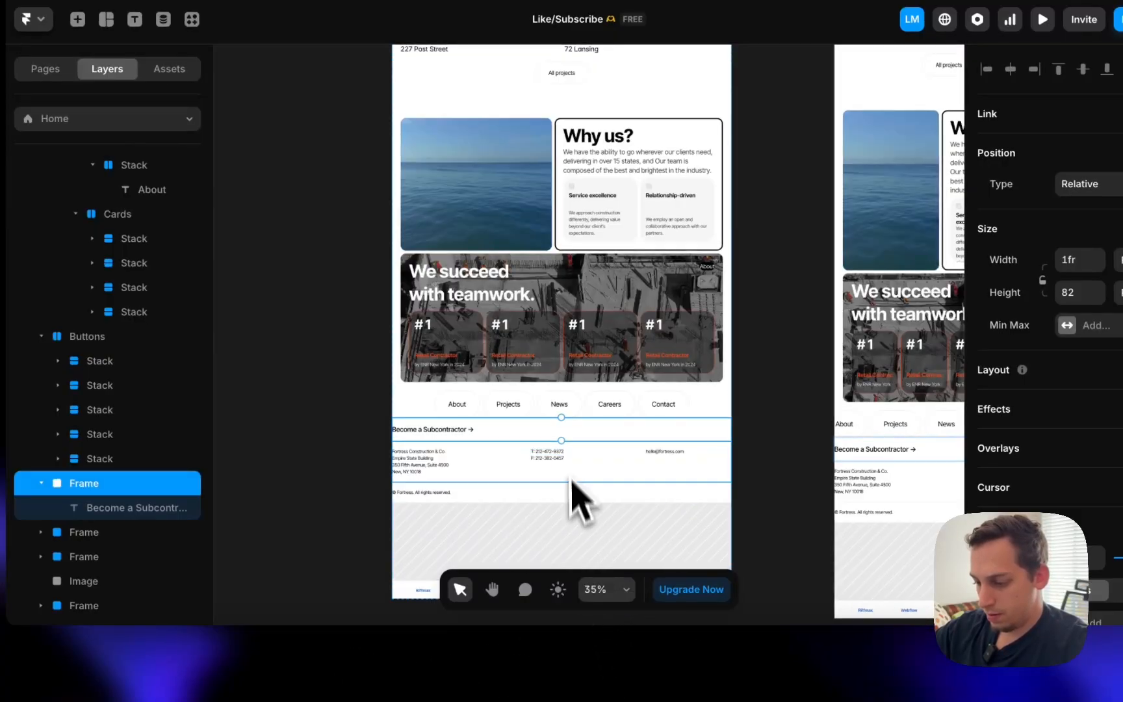
scroll(572, 501, down, 5)
scroll(572, 500, left, 4)
scroll(717, 325, left, 4)
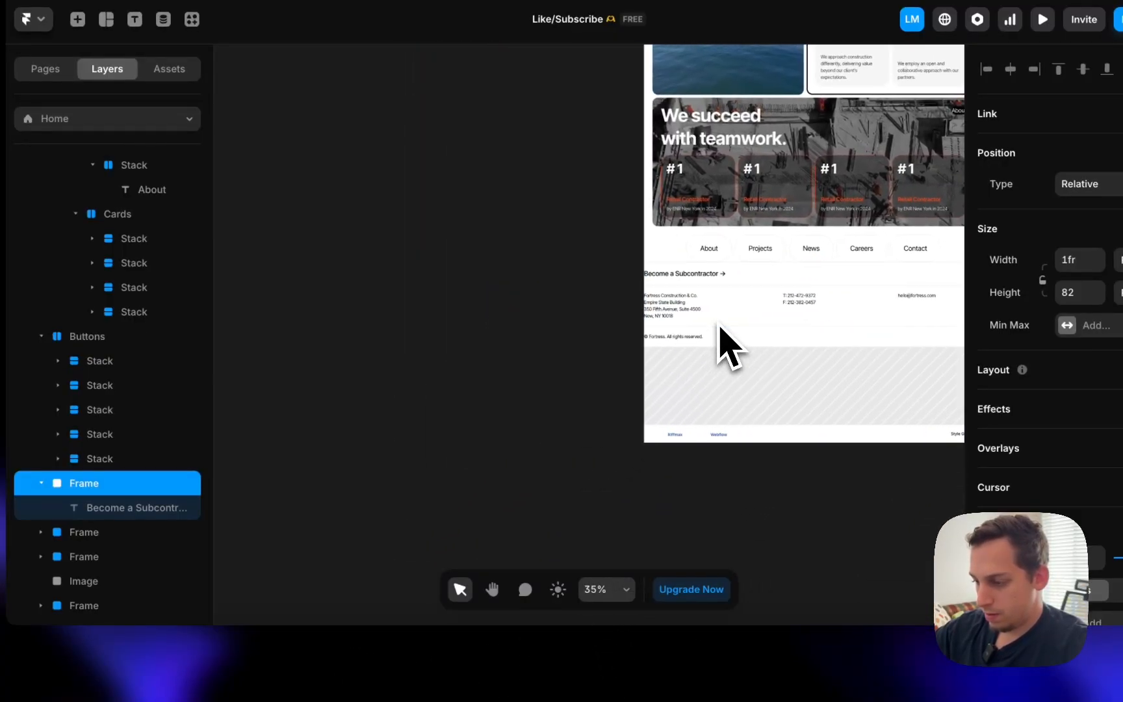
scroll(714, 318, up, 10)
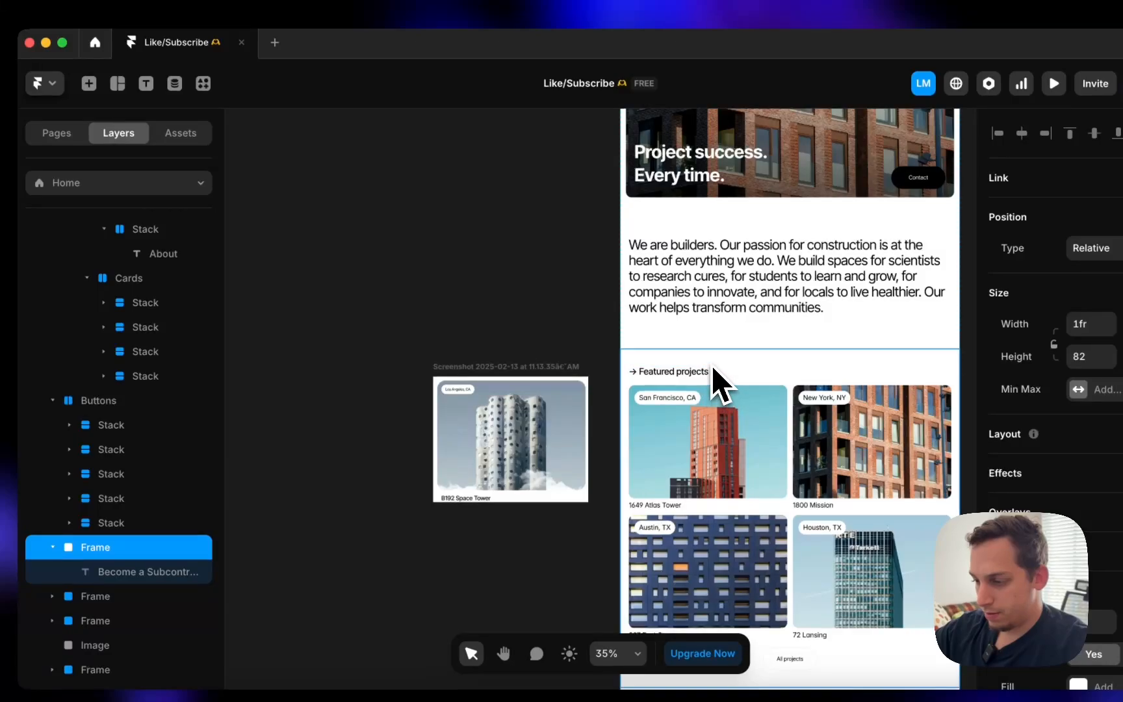
click(715, 378)
- Move the Projects section below the Buttons layer and collapse its child layers
scroll(221, 359, down, 5)
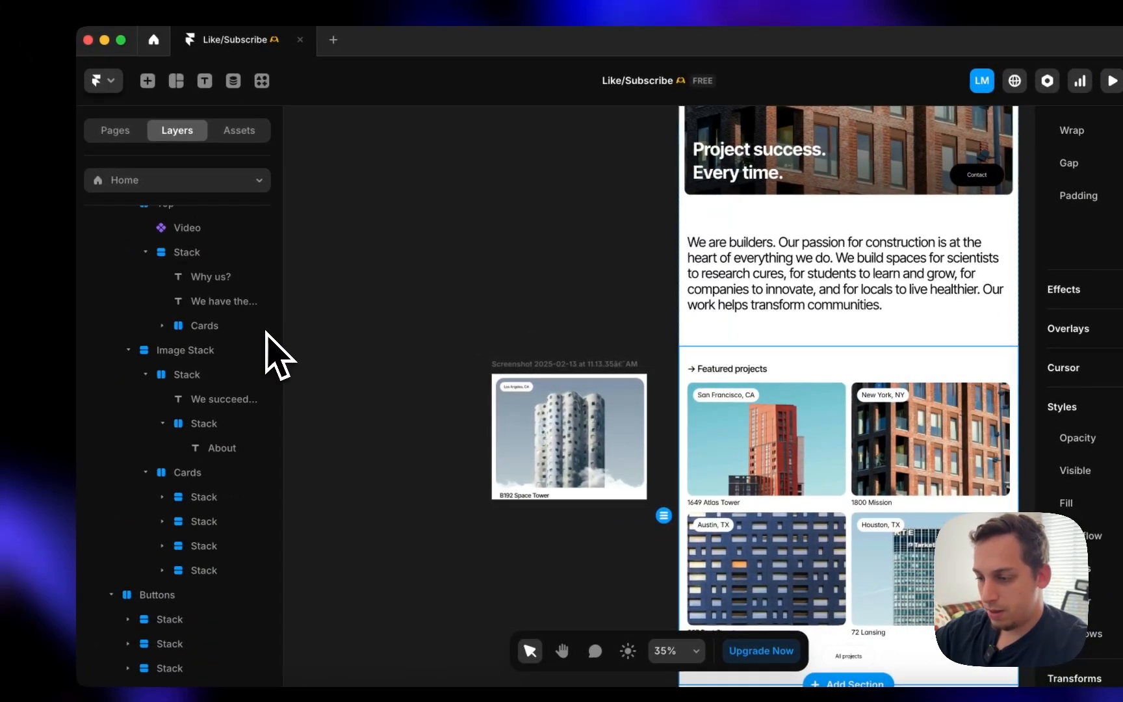
scroll(266, 333, up, 5)
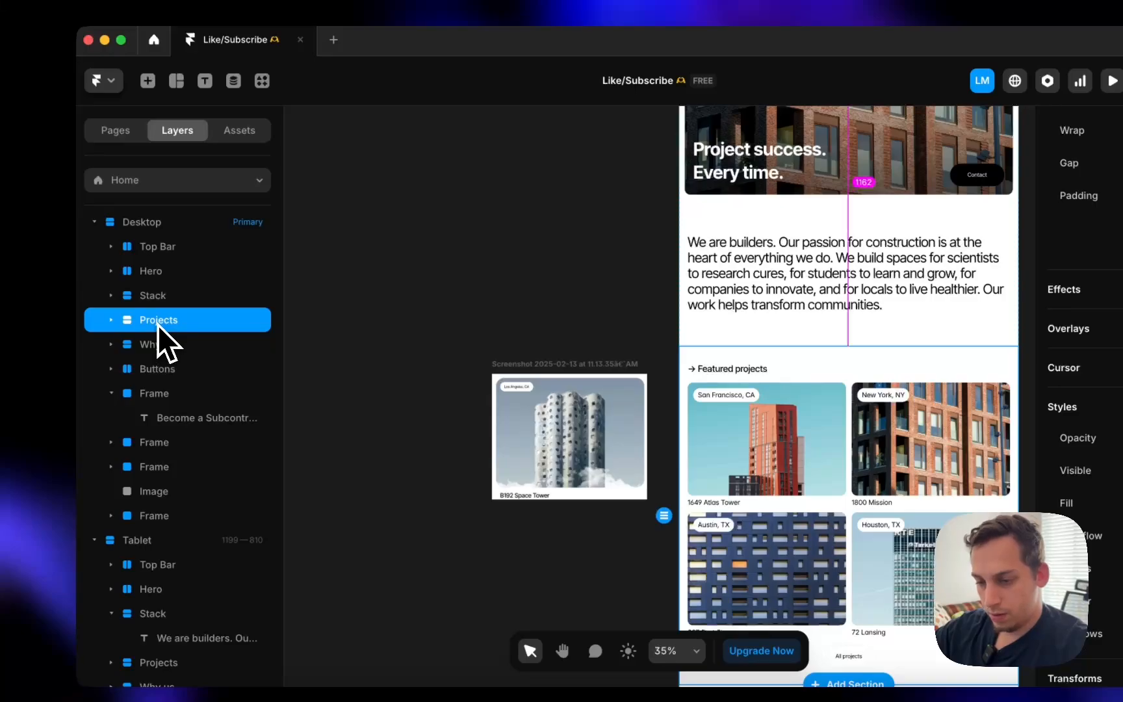
drag(157, 325, 159, 385)
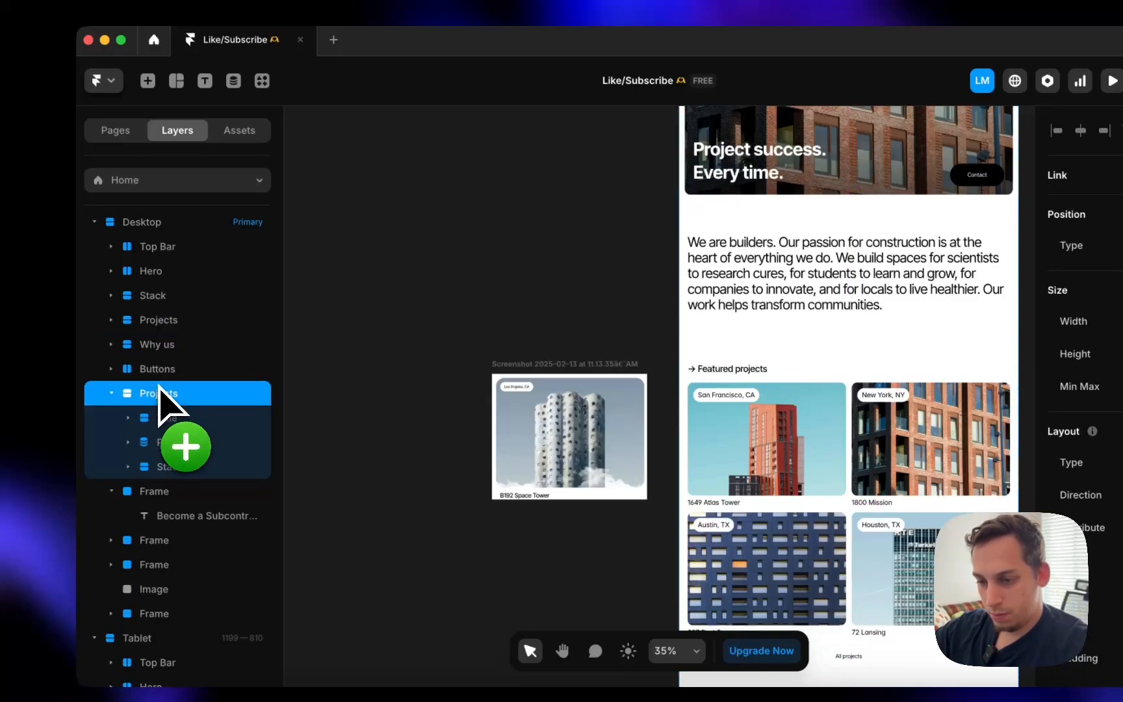
click(113, 393)
- Retitle the Projects section heading to 'Become a Subcontractor →'
scroll(737, 375, down, 12)
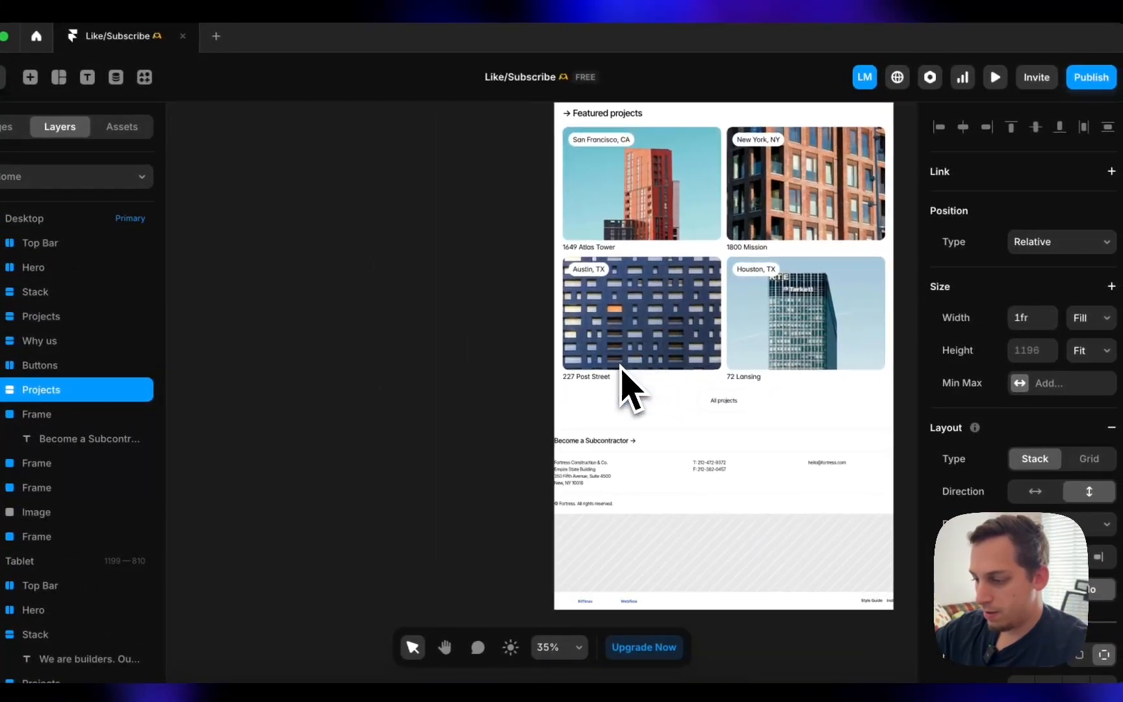
click(588, 442)
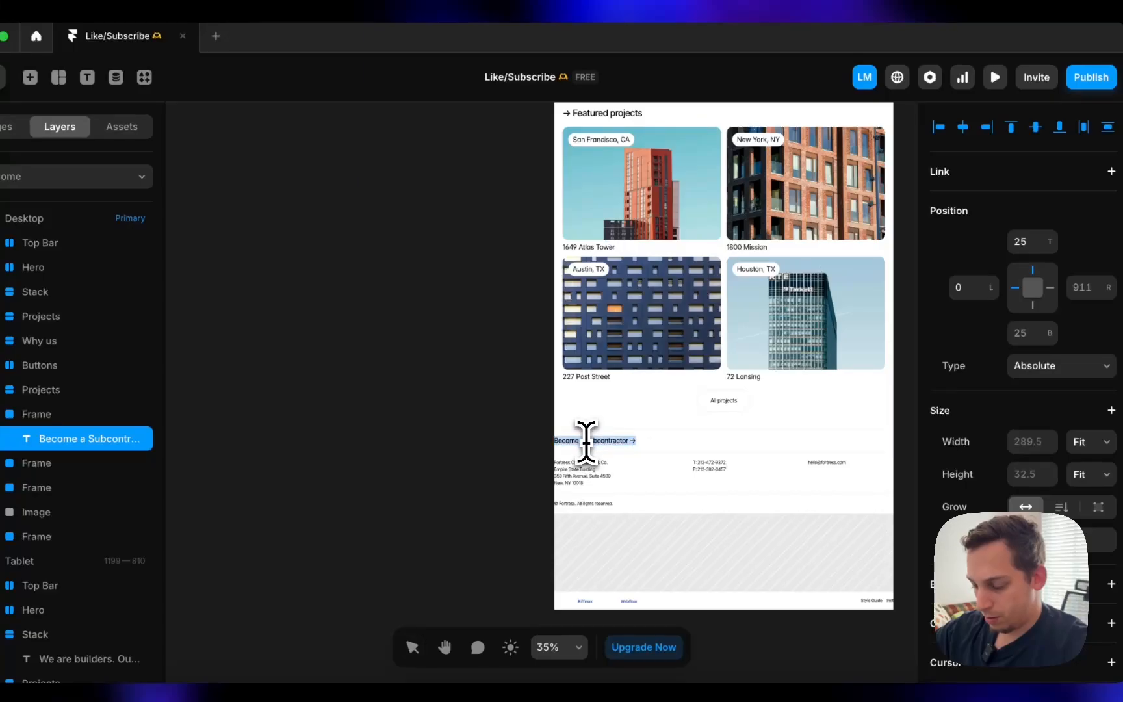
double_click(589, 442)
scroll(637, 325, up, 3)
click(596, 225)
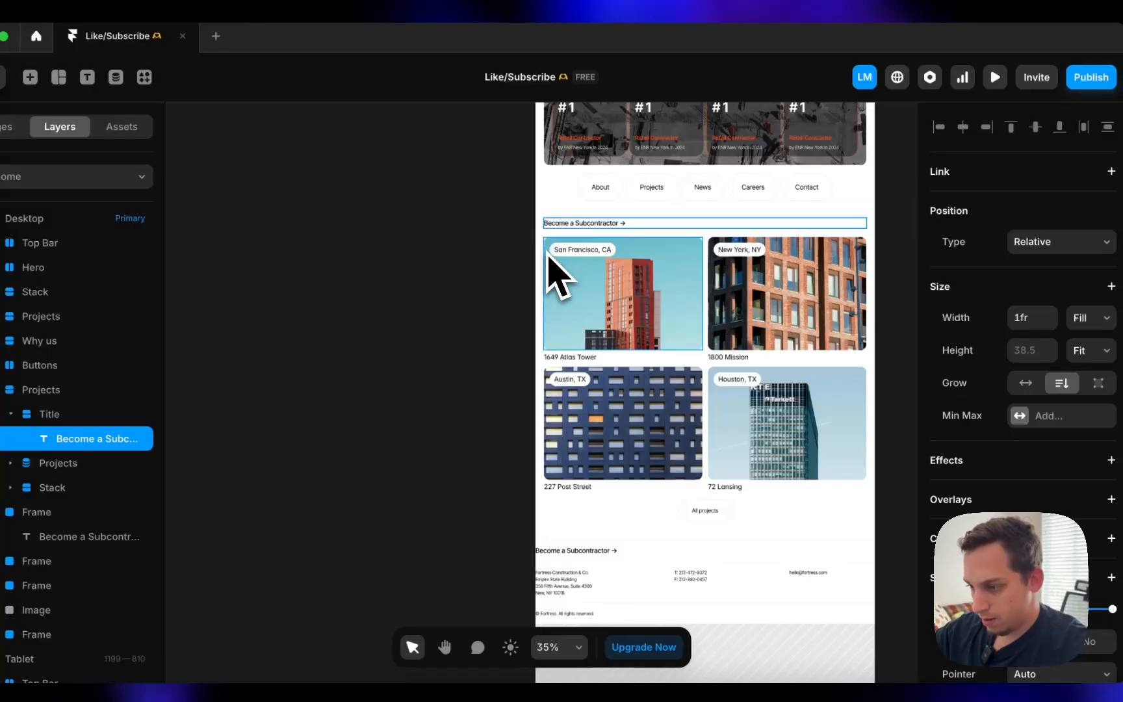
- Delete the Projects section's four-card project image grid
click(709, 367)
key(Delete)
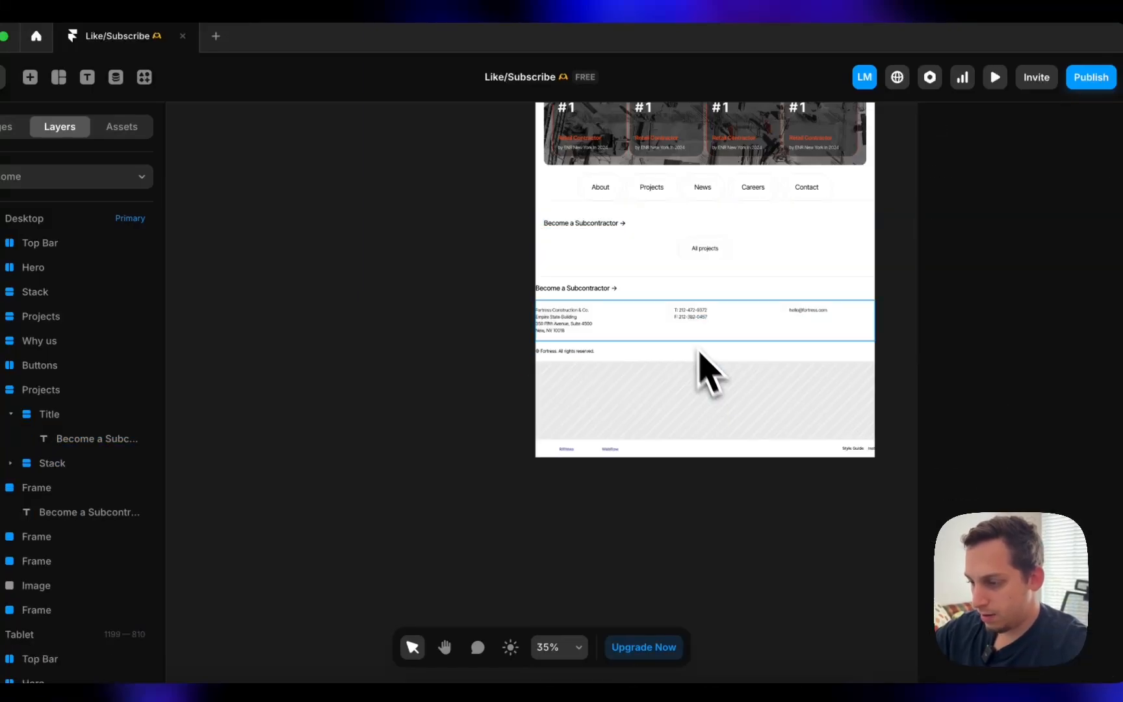
click(667, 329)
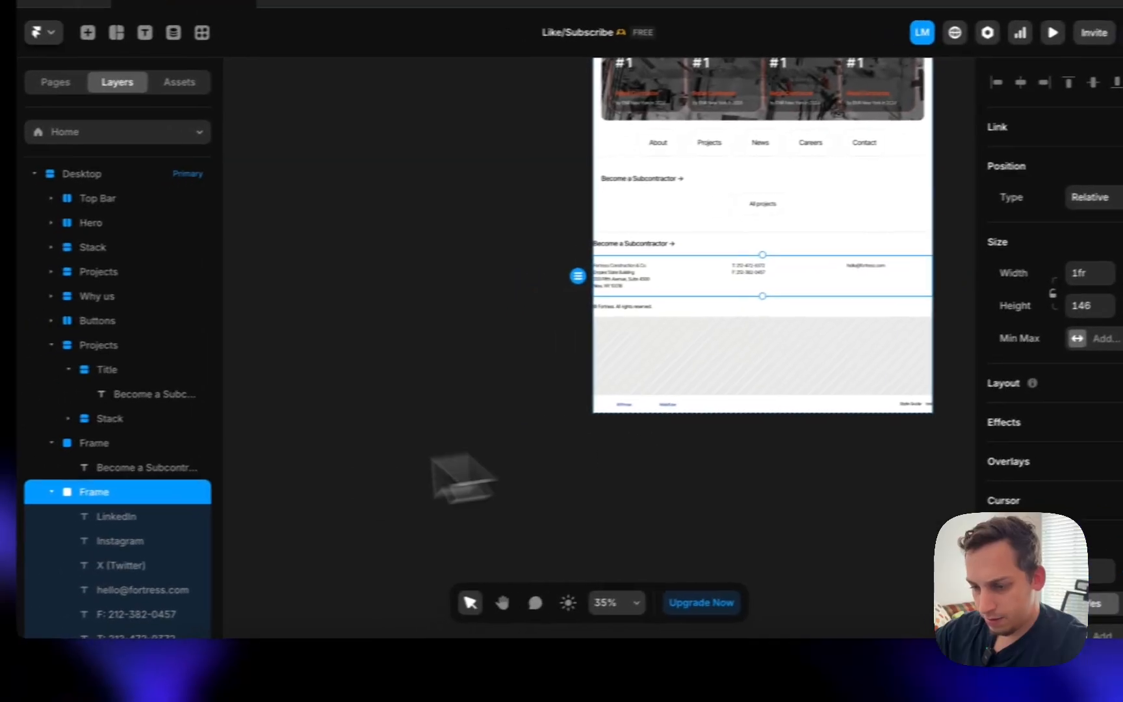
- Wrap the footer's address lines in their own stack
click(210, 481)
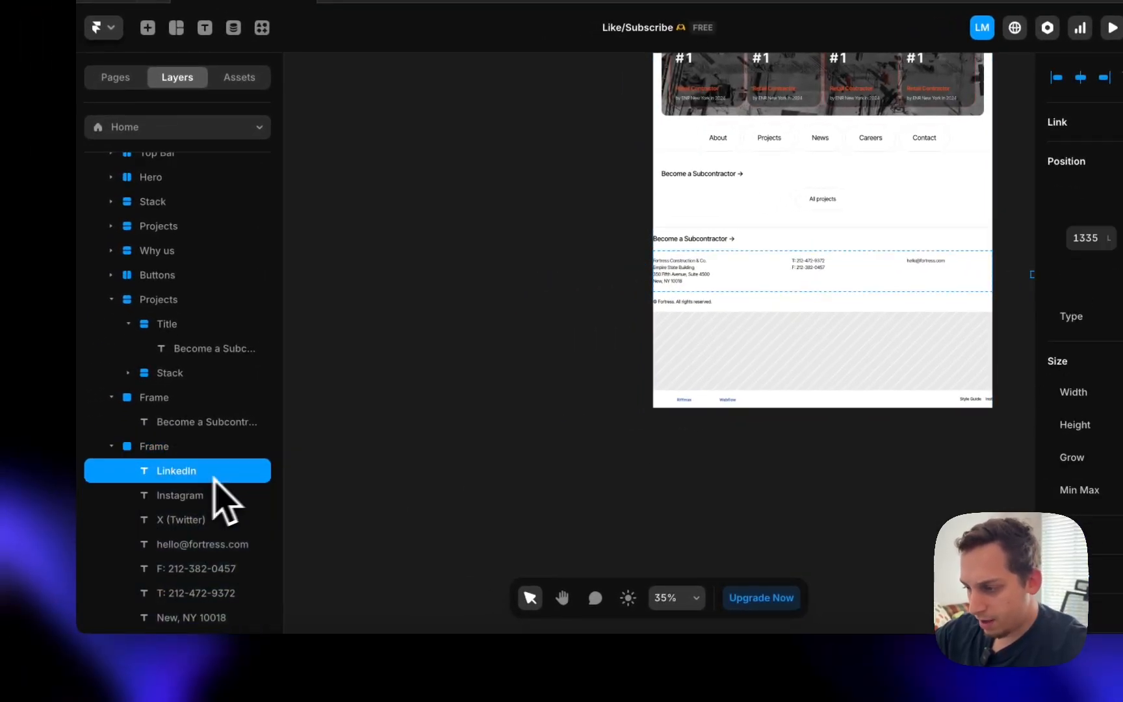
click(668, 282)
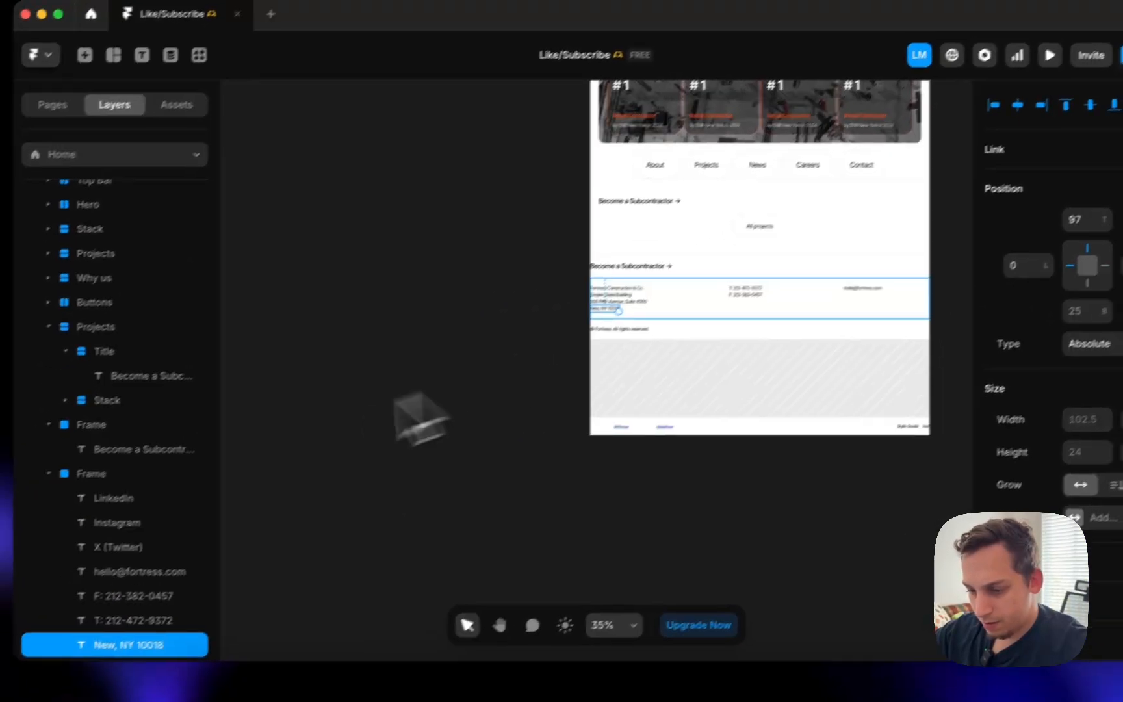
scroll(163, 507, down, 5)
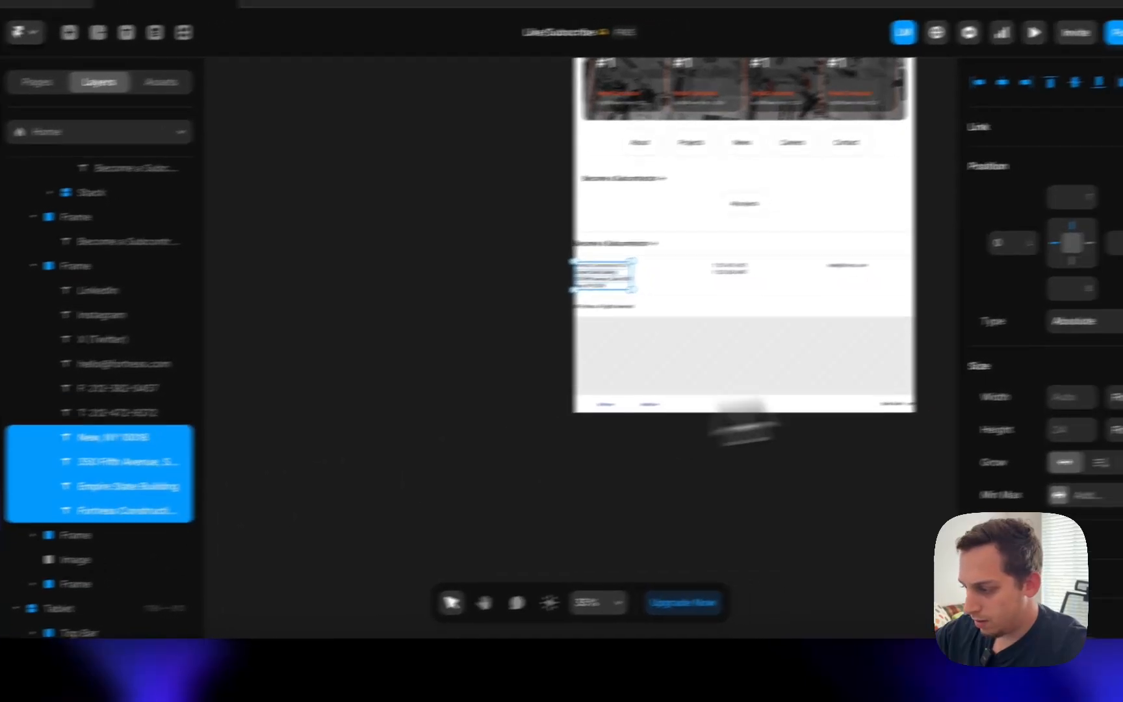
scroll(965, 447, down, 5)
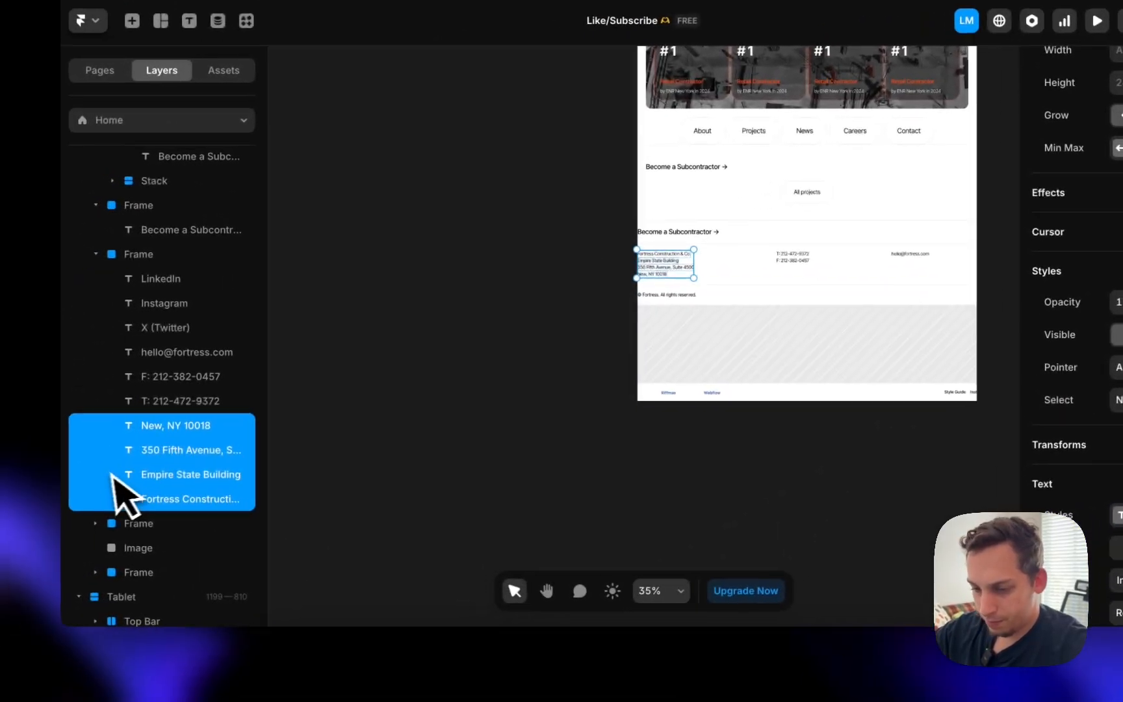
right_click(19, 524)
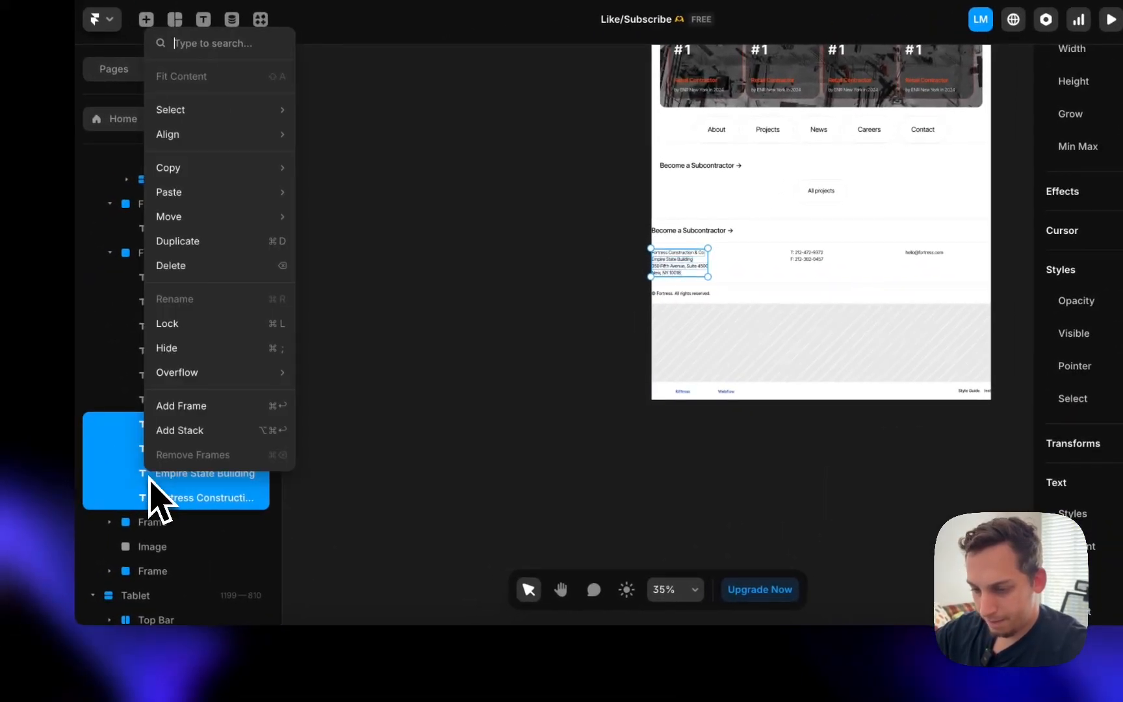
click(232, 430)
click(195, 403)
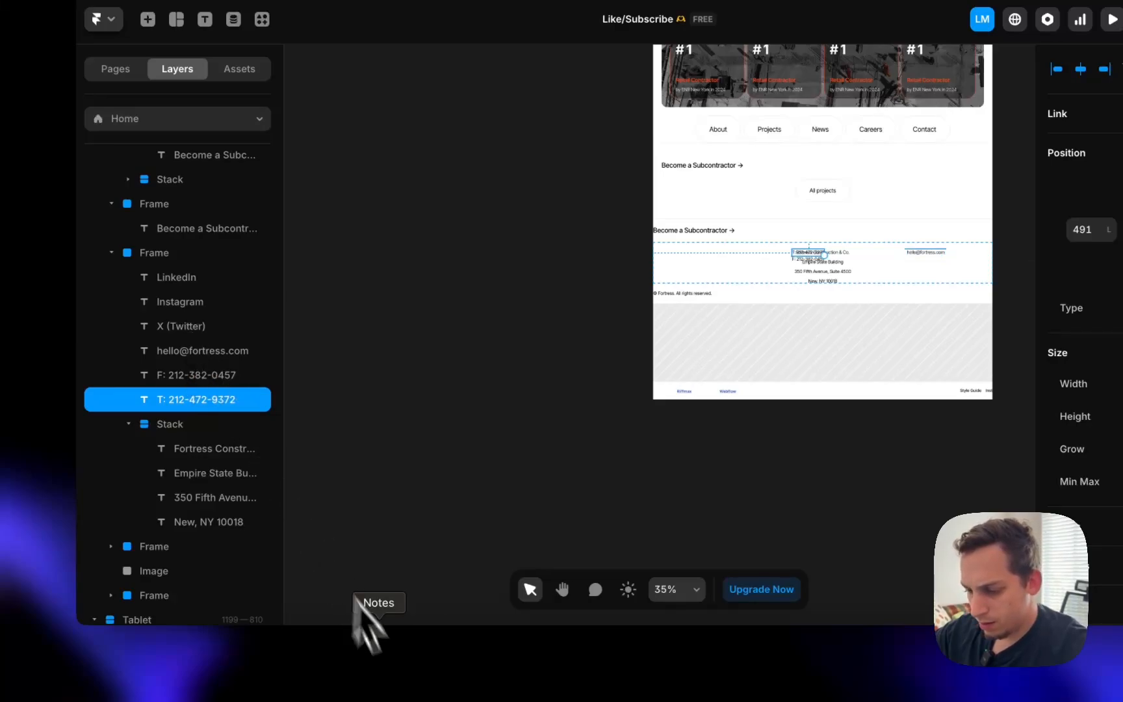
click(358, 672)
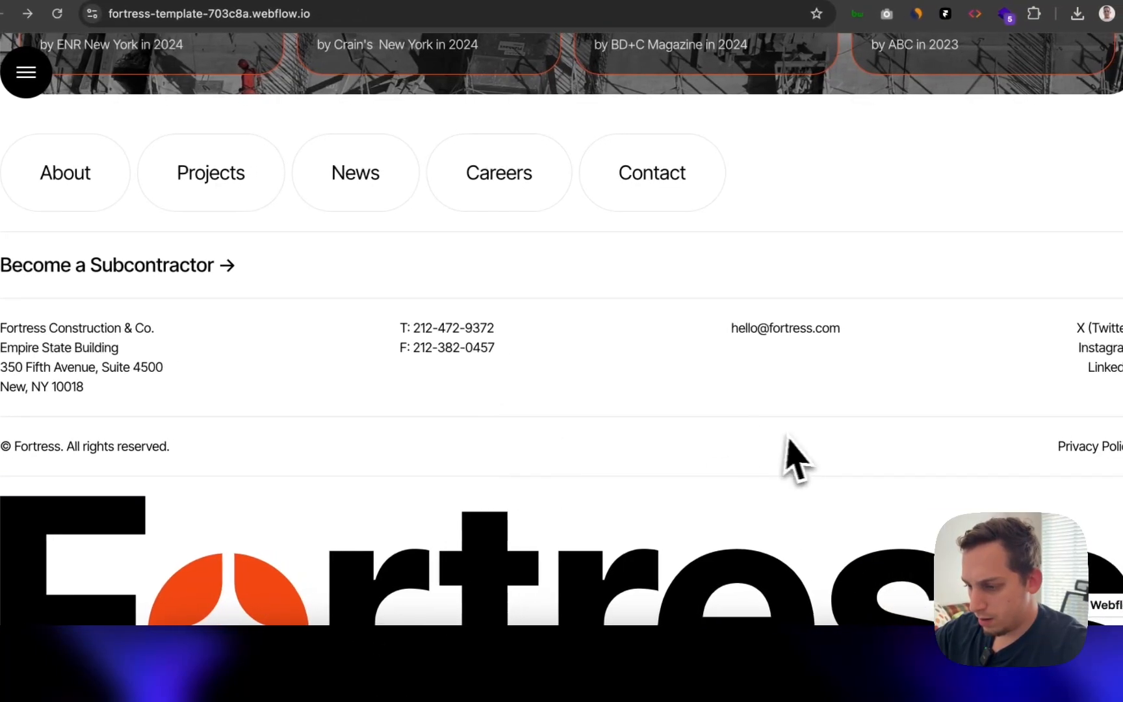
click(609, 681)
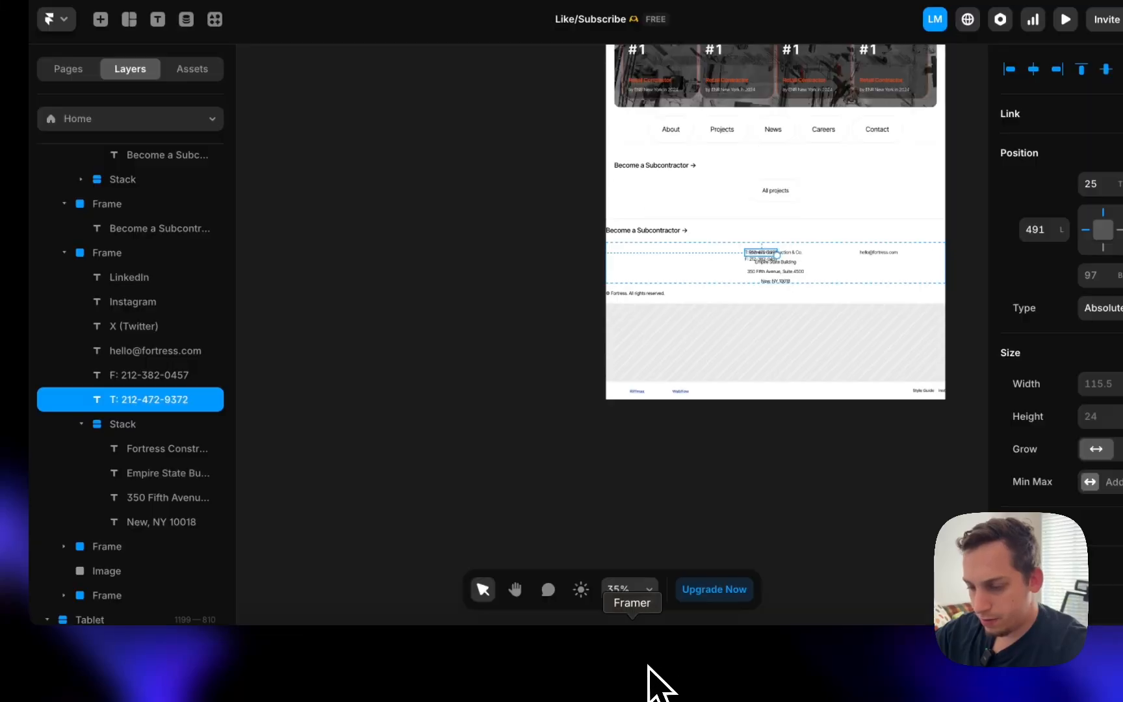
shift+click(160, 375)
right_click(153, 372)
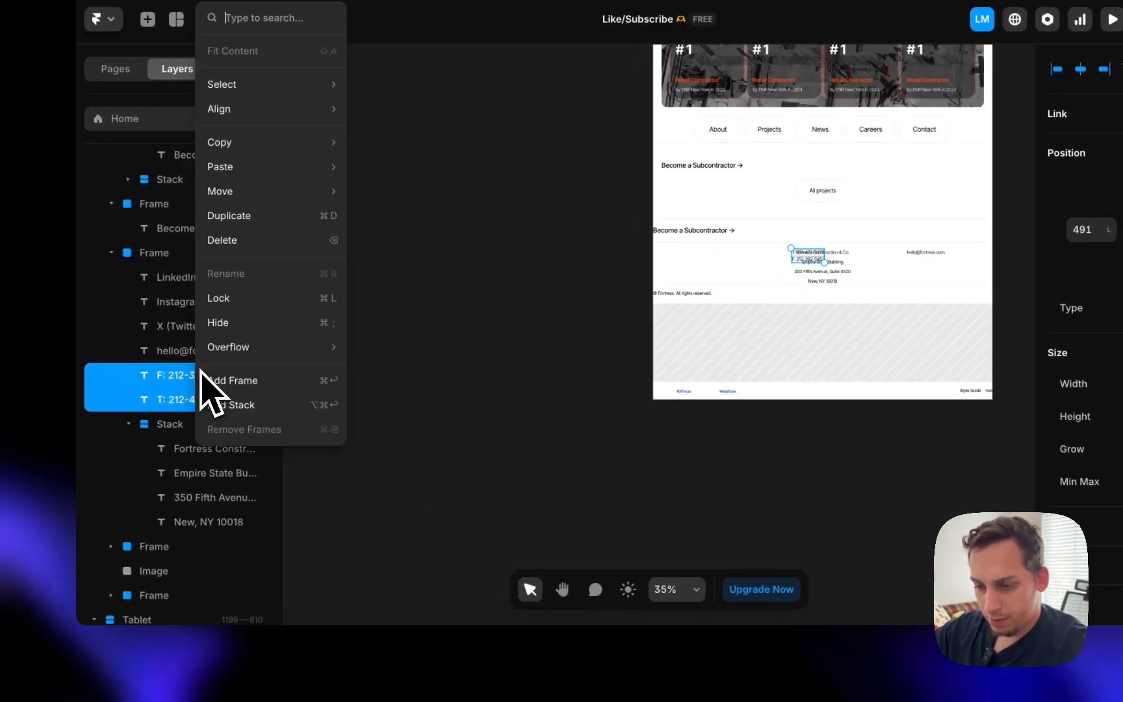
click(252, 403)
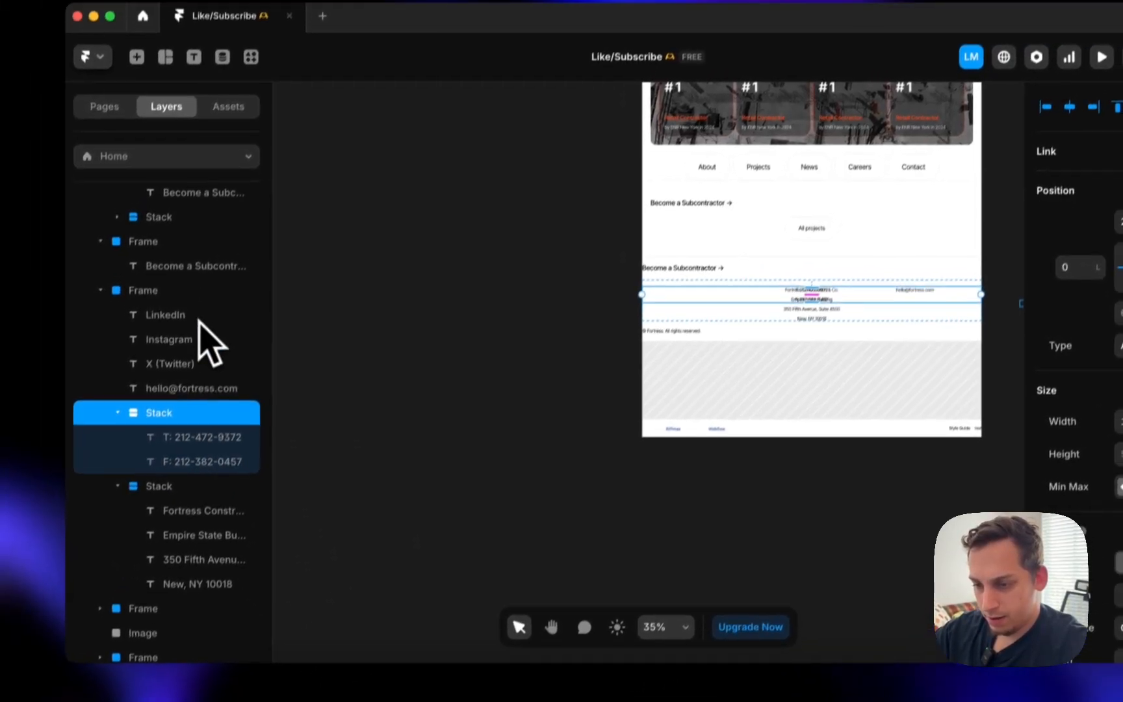
- Give the footer contact frame a horizontal stack layout
click(215, 253)
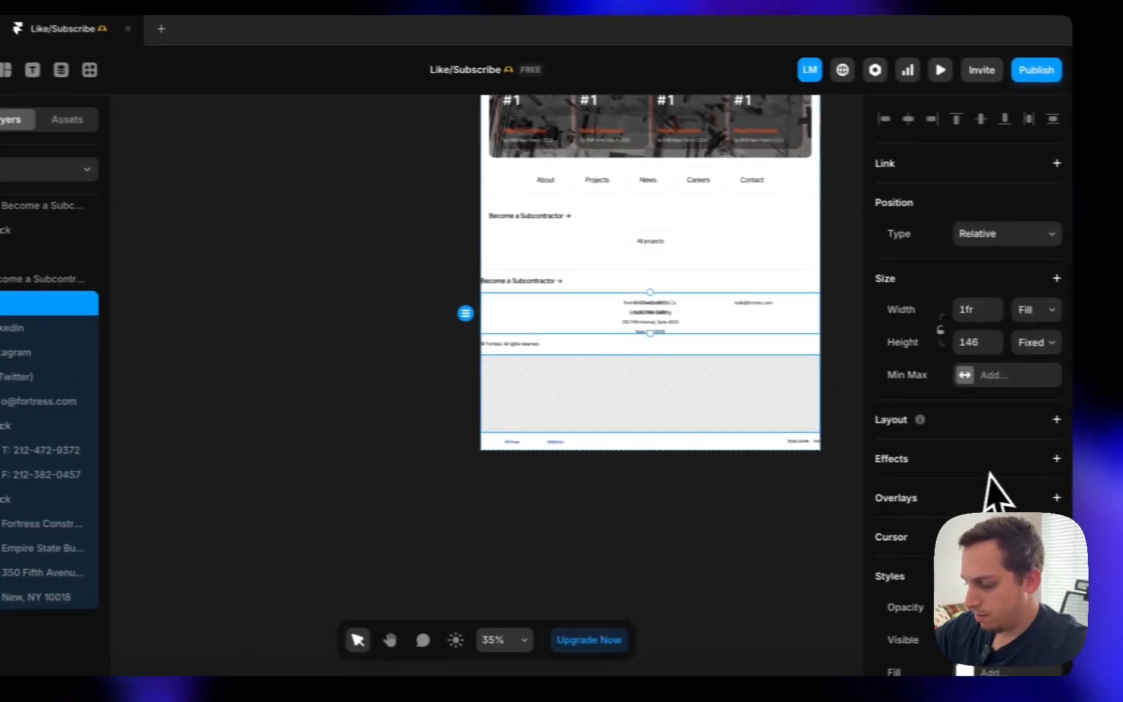
scroll(998, 481, down, 5)
click(1033, 147)
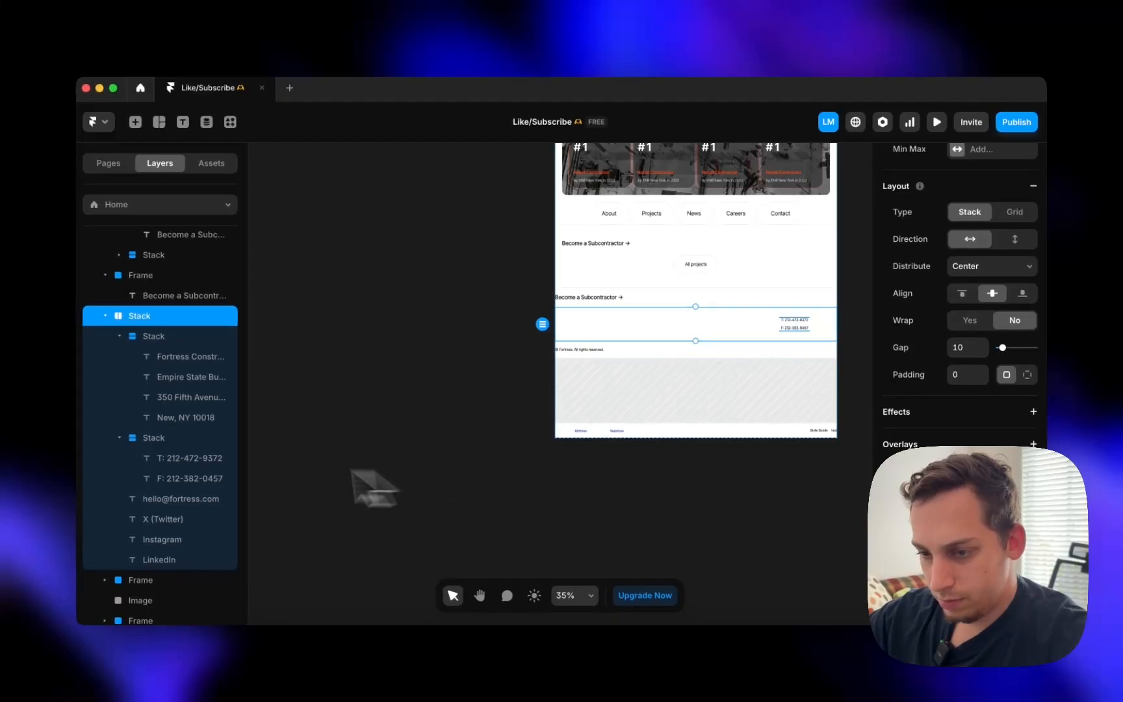
- Set the footer stack's height to Fit content and review its width sizing
scroll(976, 308, up, 5)
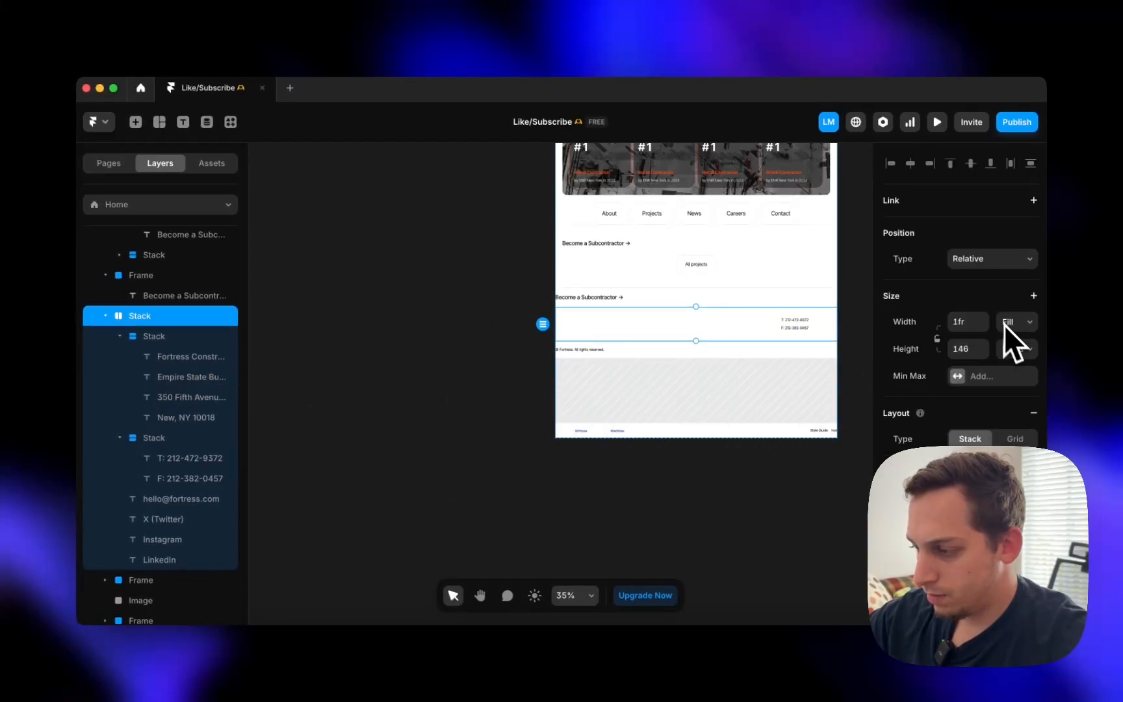
click(1014, 348)
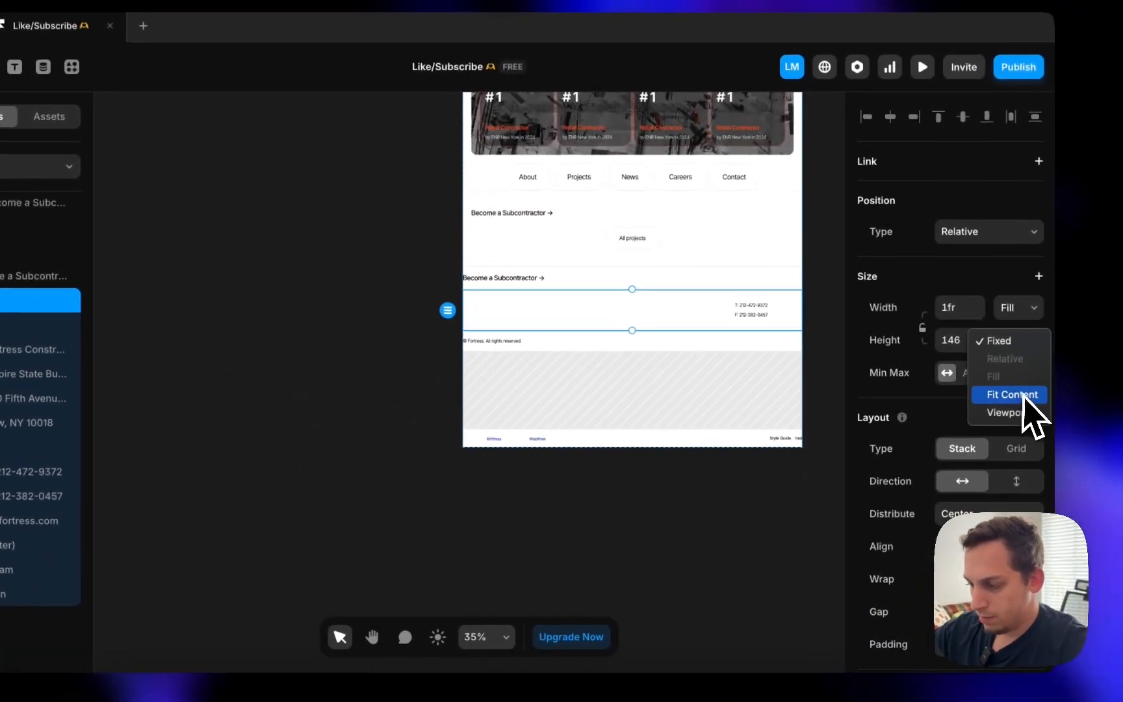
click(1071, 406)
click(59, 337)
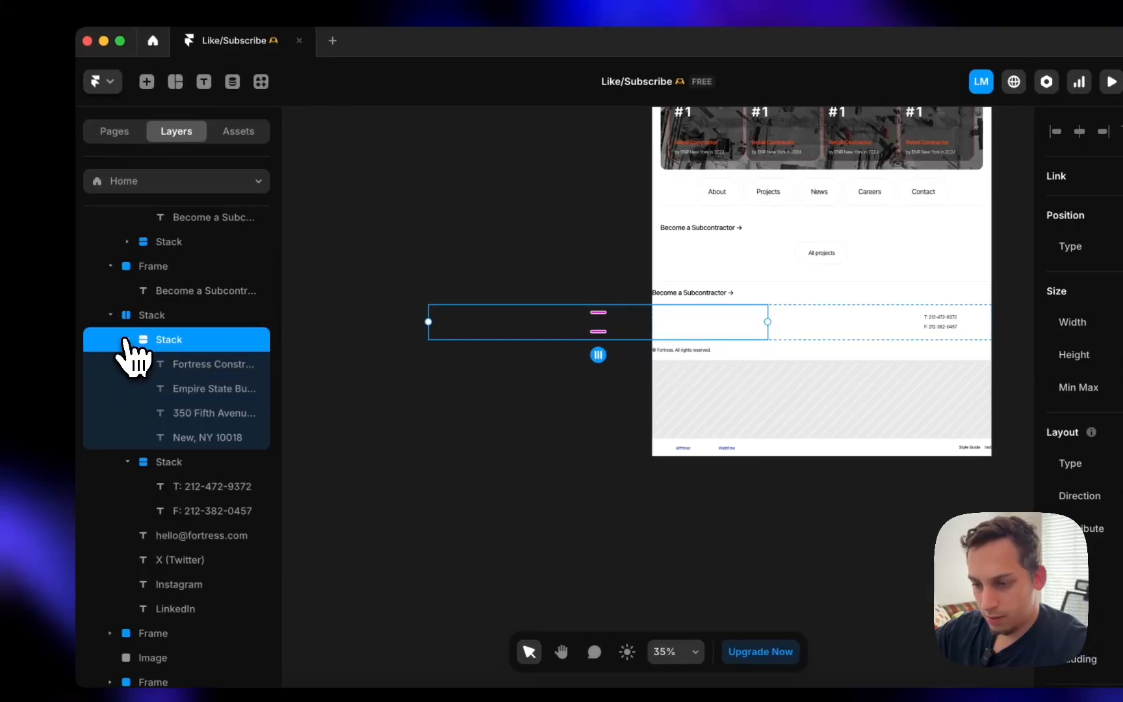
click(47, 338)
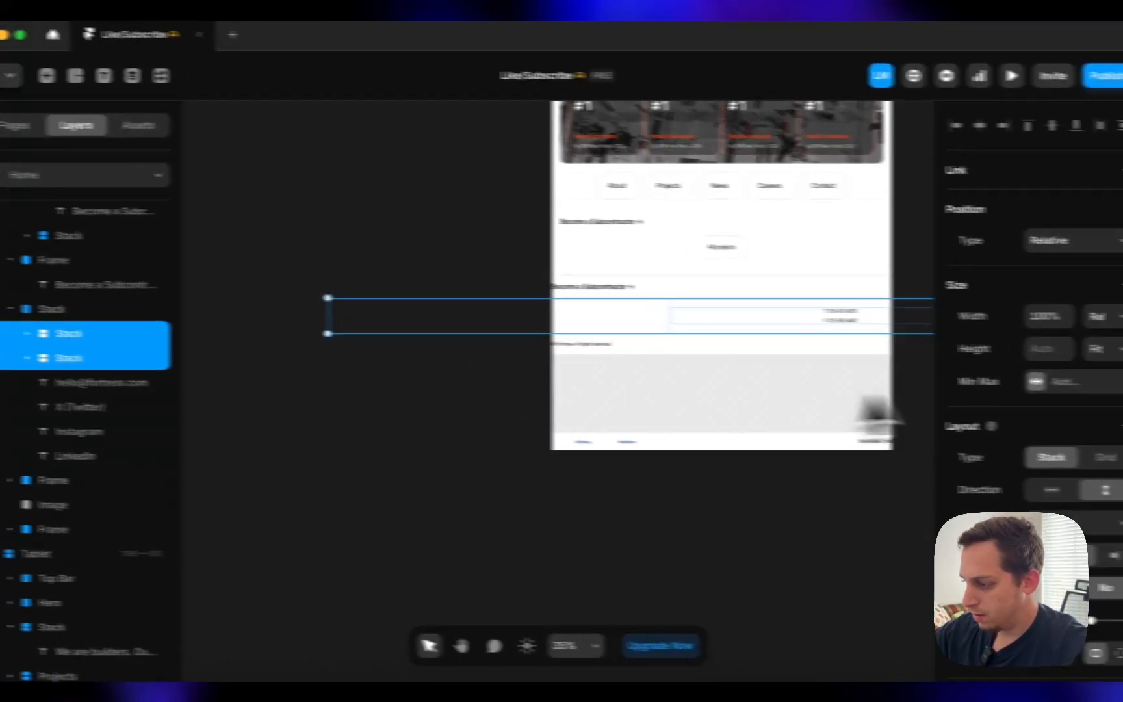
click(1017, 313)
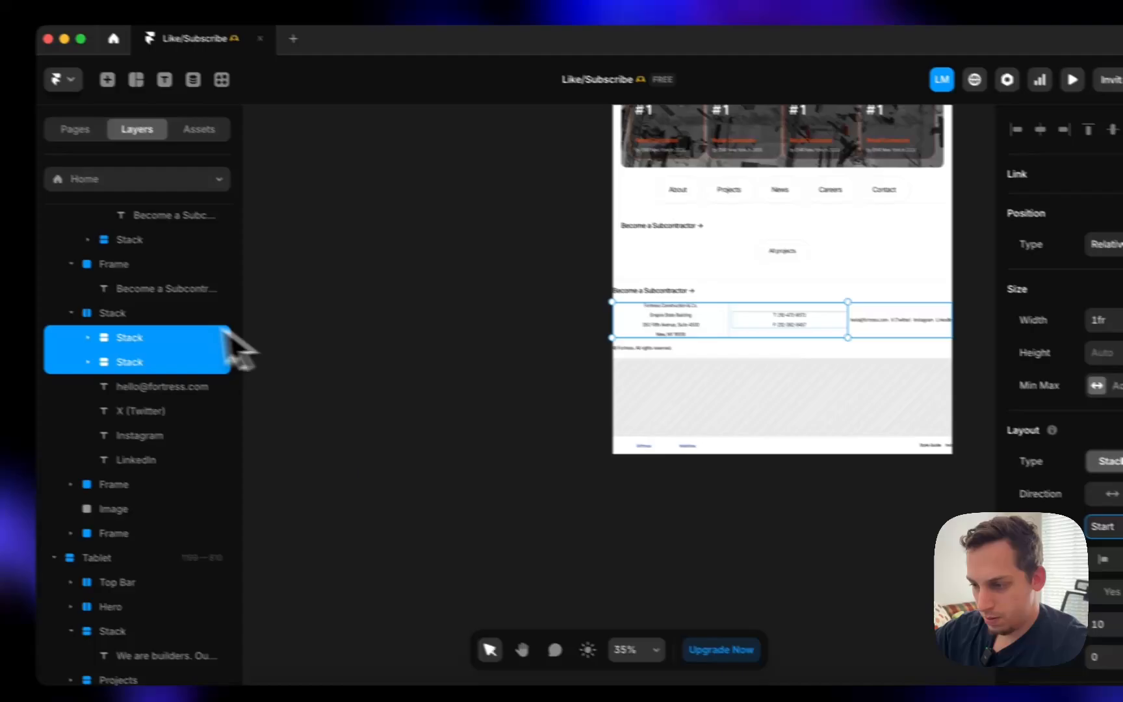
click(51, 284)
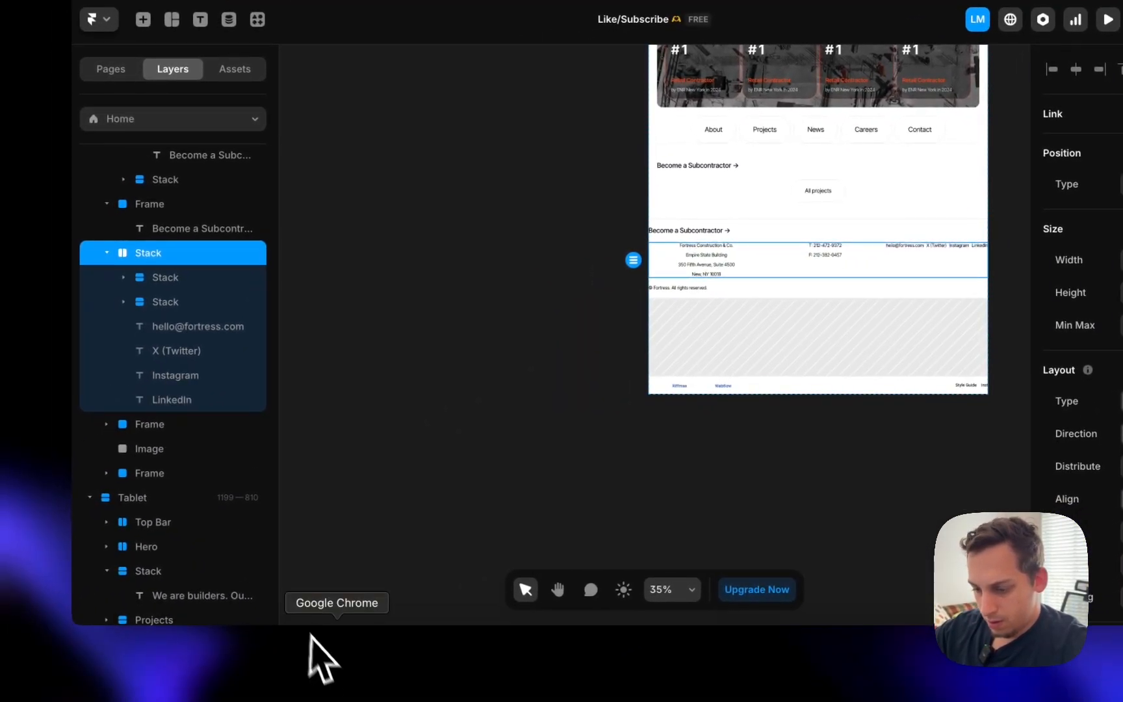
- Compare the footer with the live site, then select the X (Twitter), Instagram and LinkedIn links
click(310, 637)
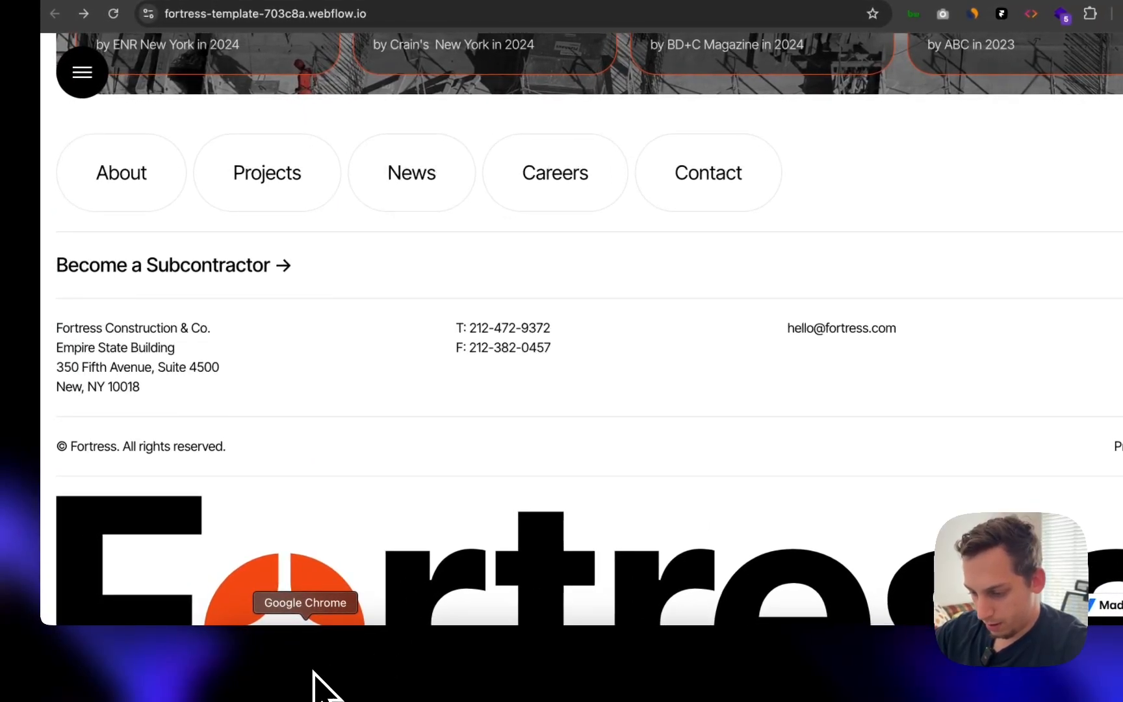
click(662, 658)
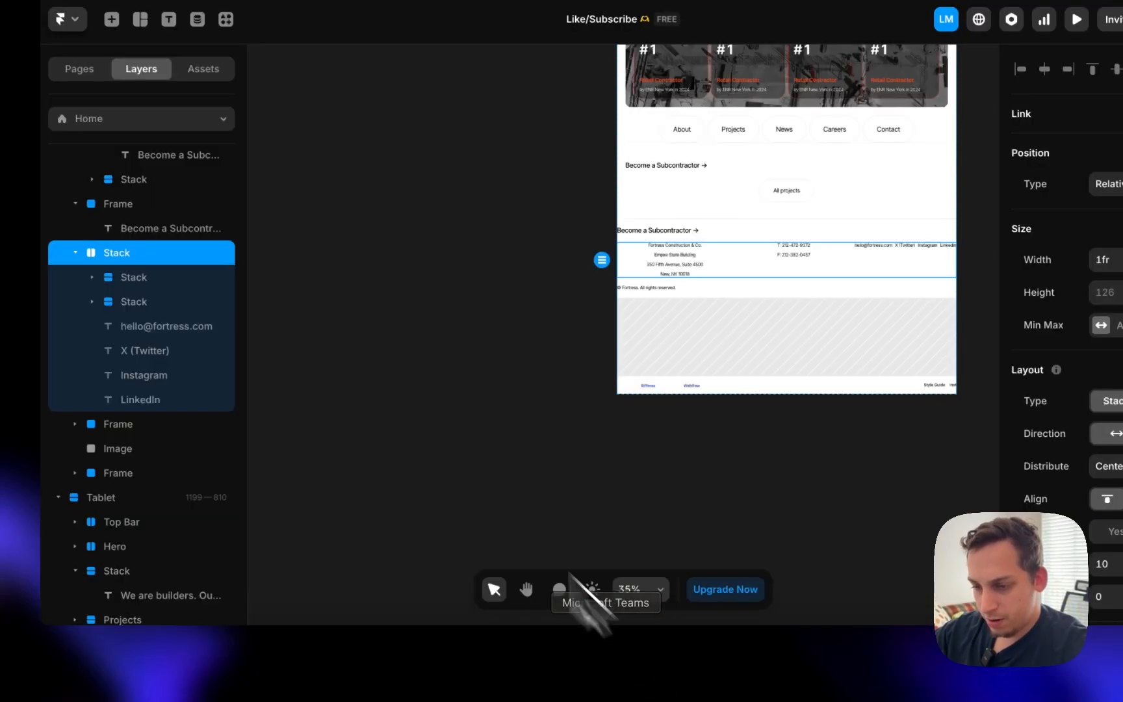
click(181, 325)
click(184, 351)
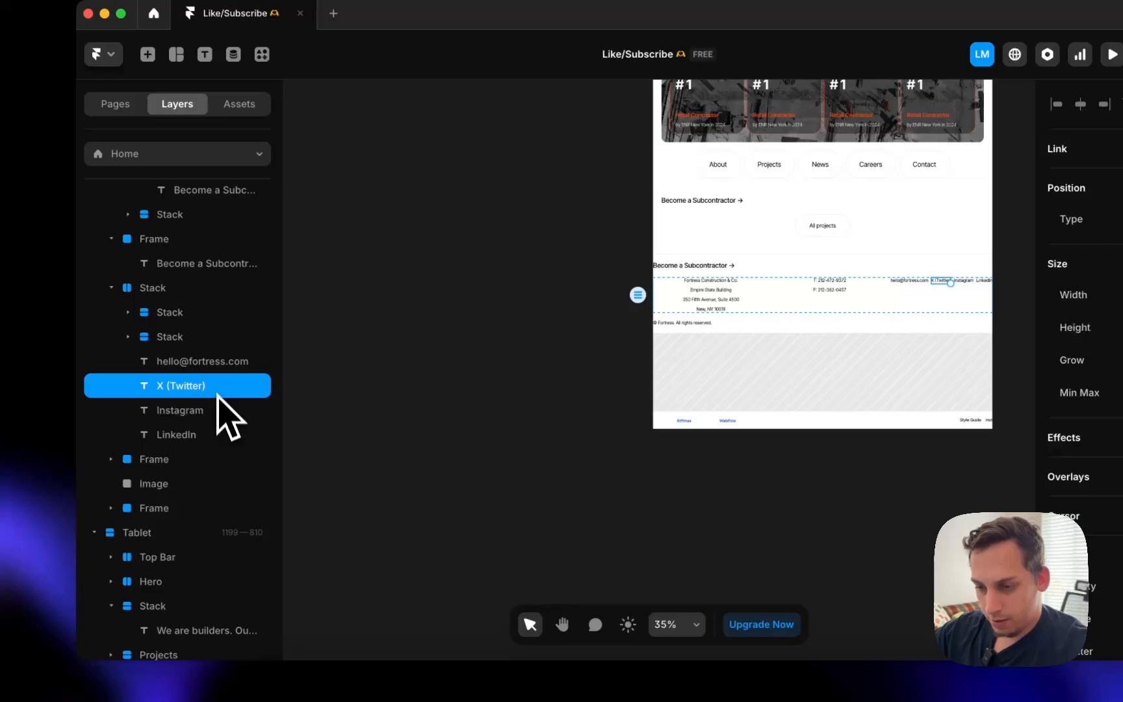
- Wrap the X (Twitter), Instagram and LinkedIn links in a new vertical stack
right_click(217, 435)
click(248, 437)
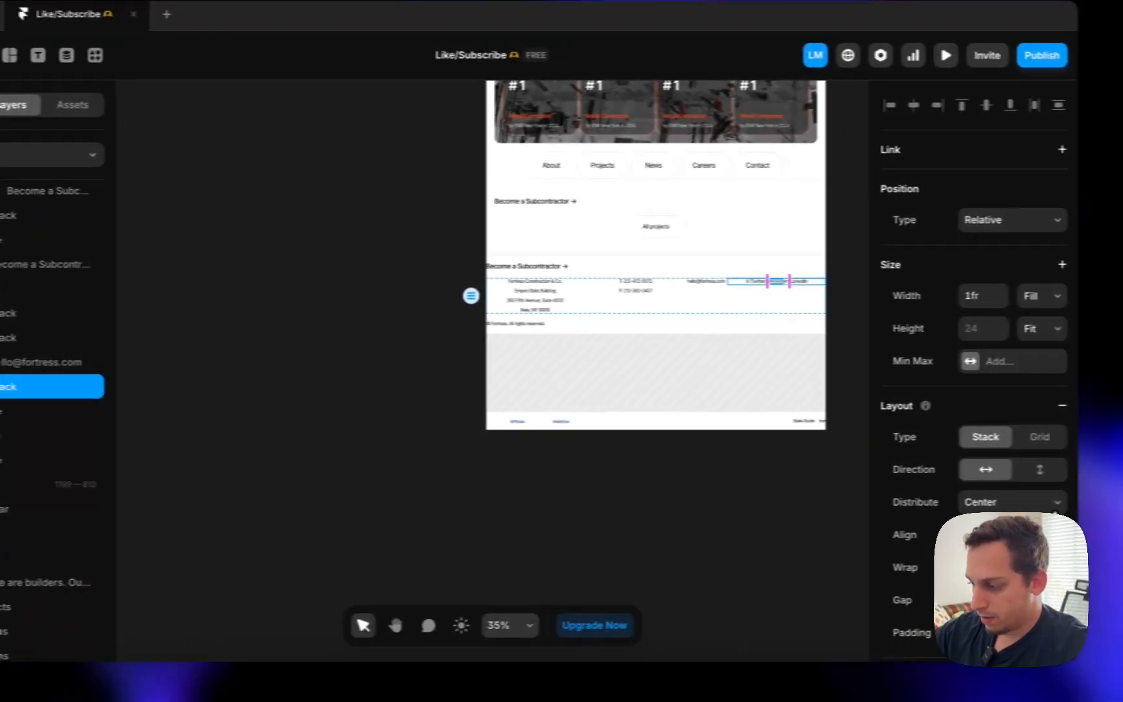
click(1011, 470)
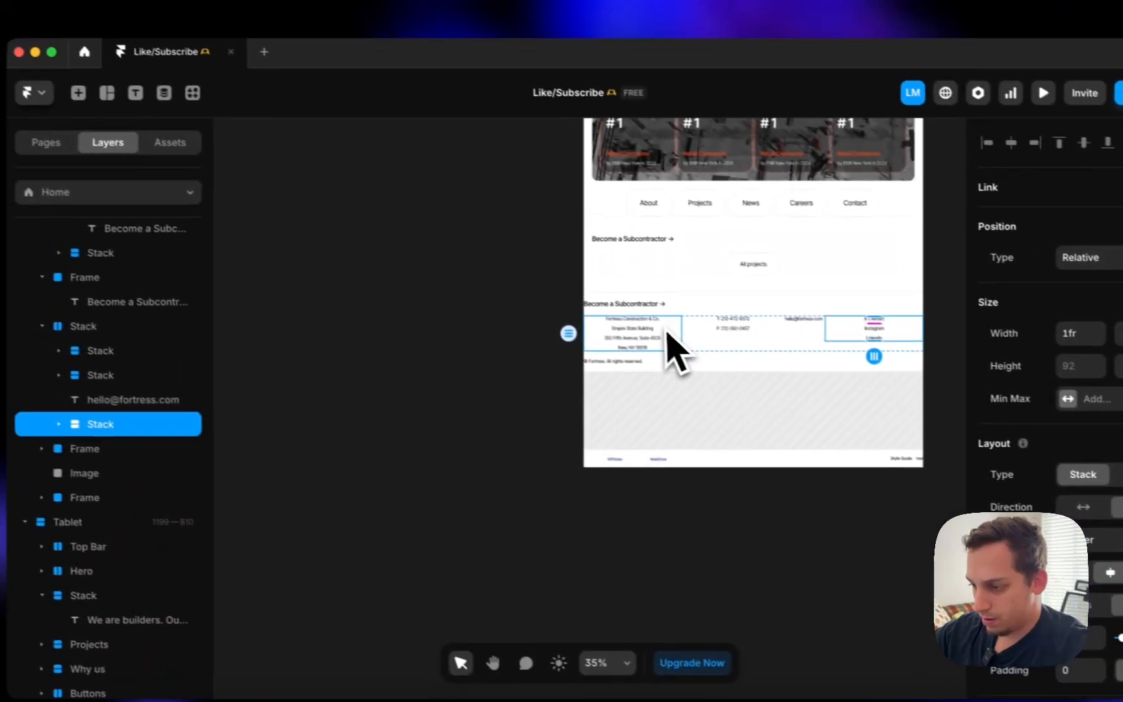
- Select and compare the address, phone and social-link column stacks
click(539, 304)
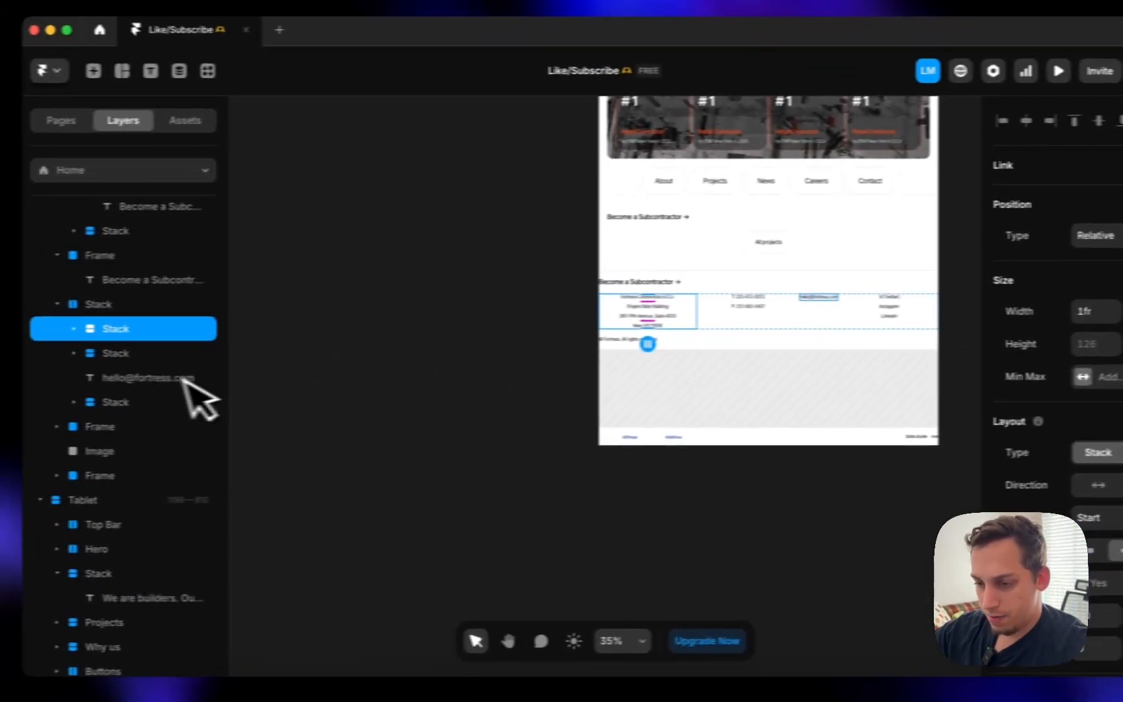
click(140, 355)
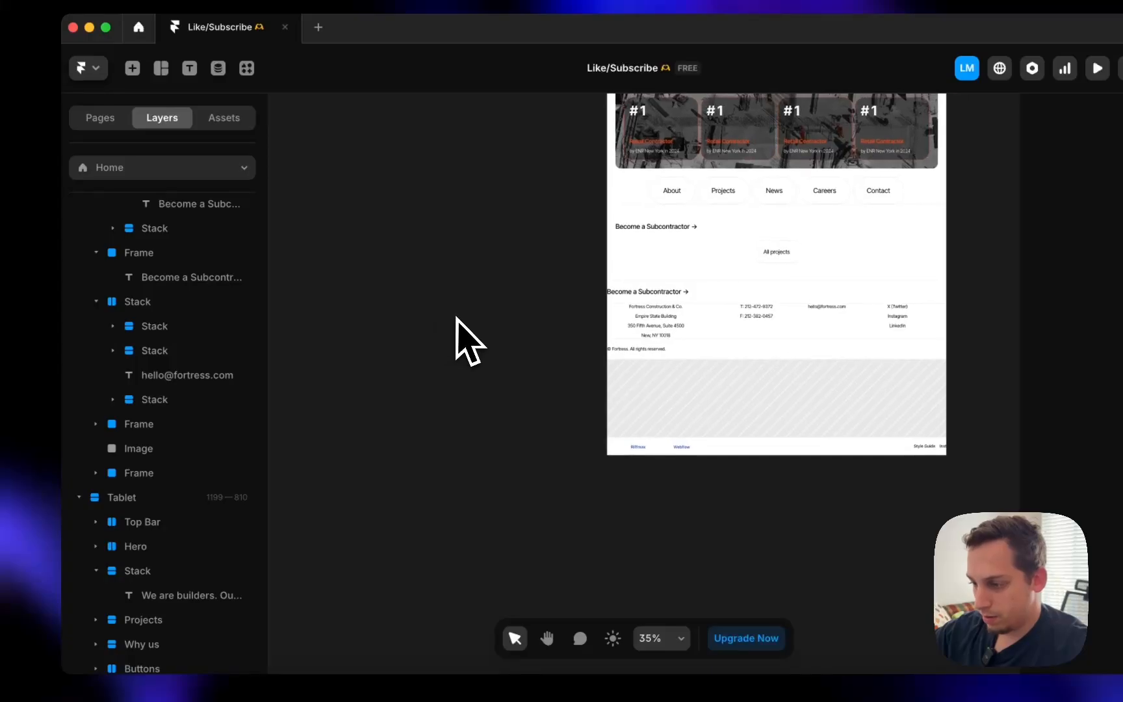
click(157, 327)
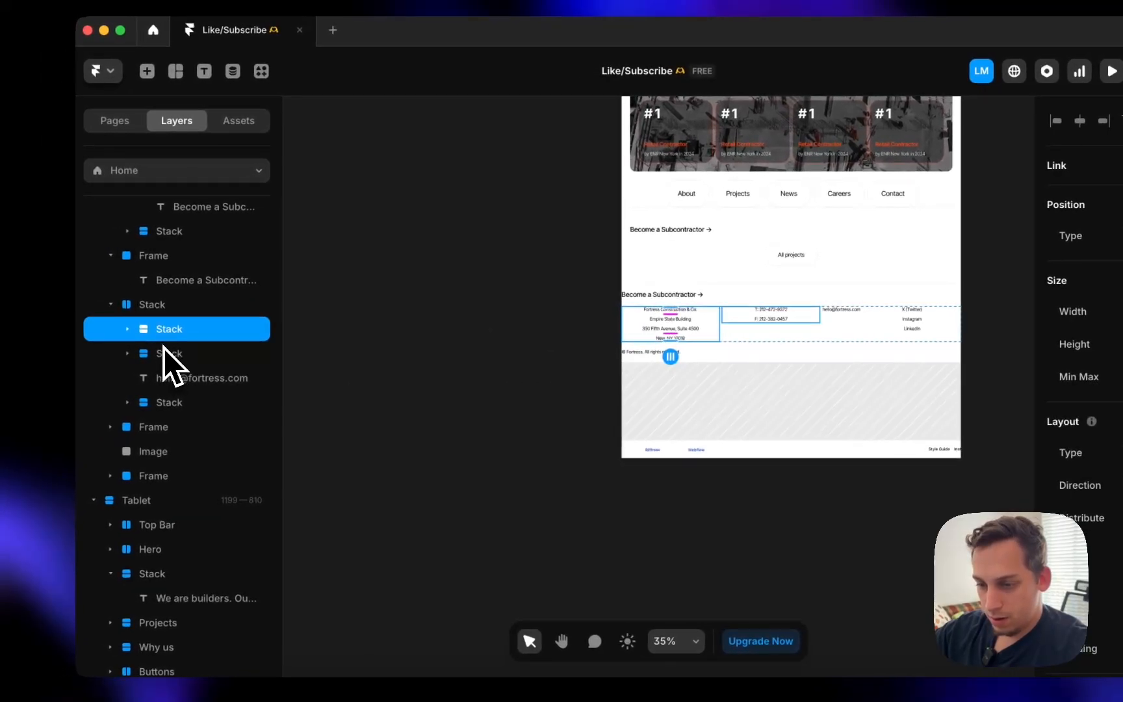
shift+click(163, 351)
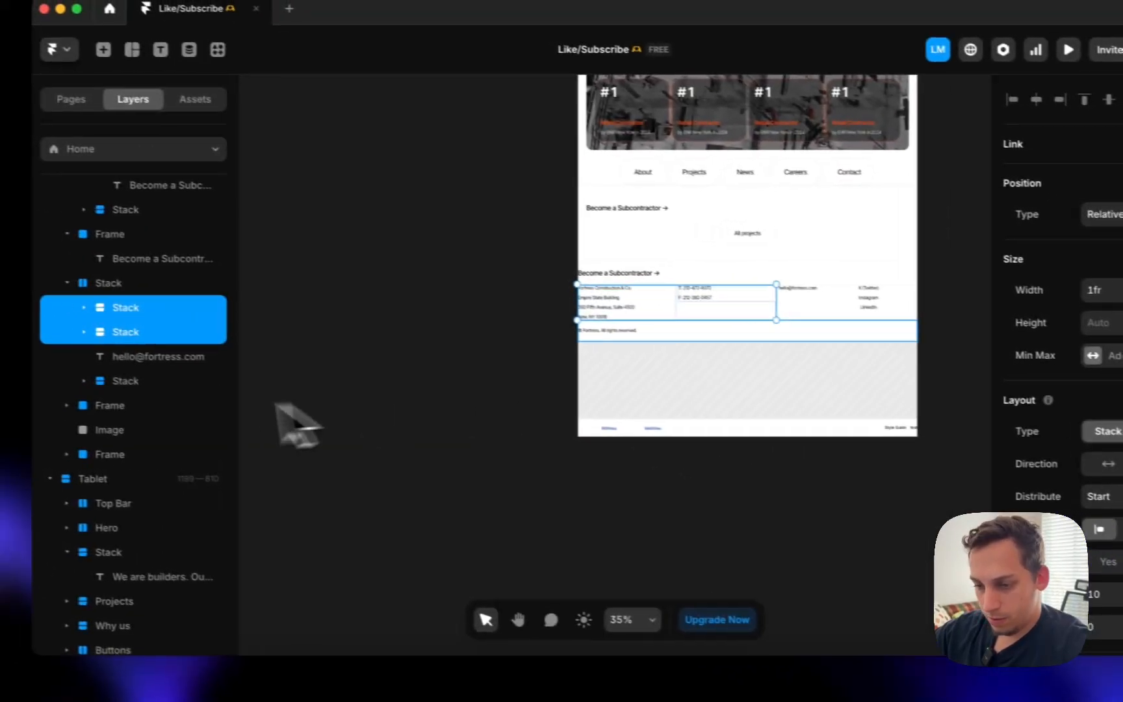
click(129, 381)
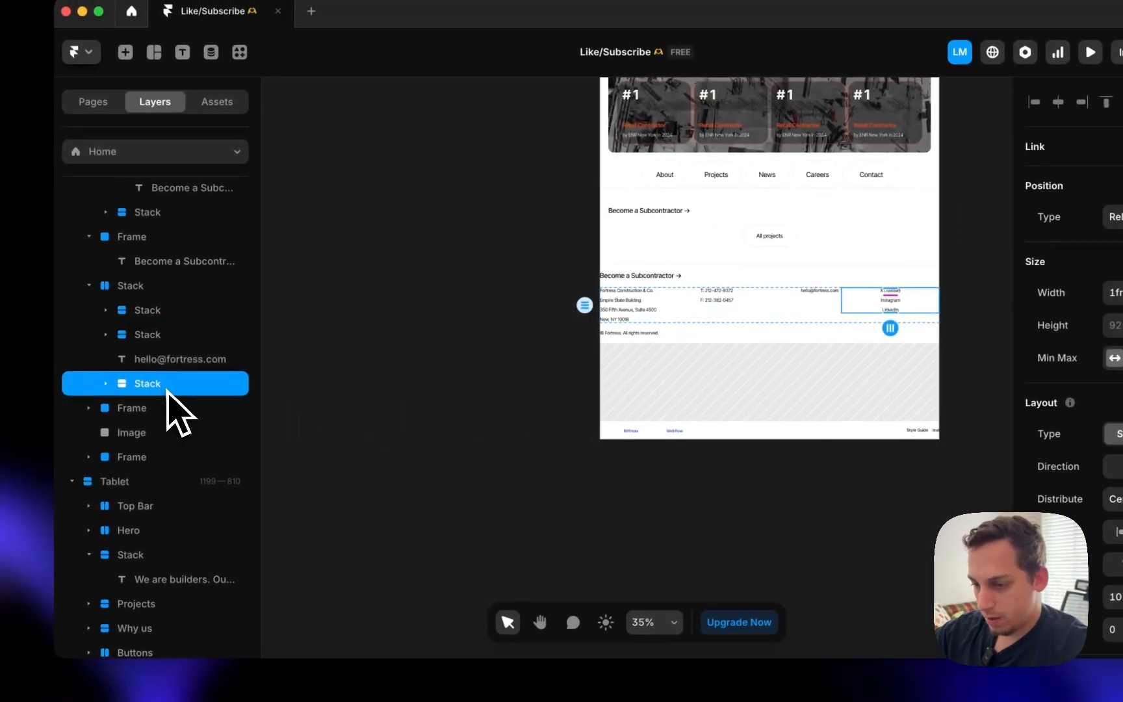
click(1108, 463)
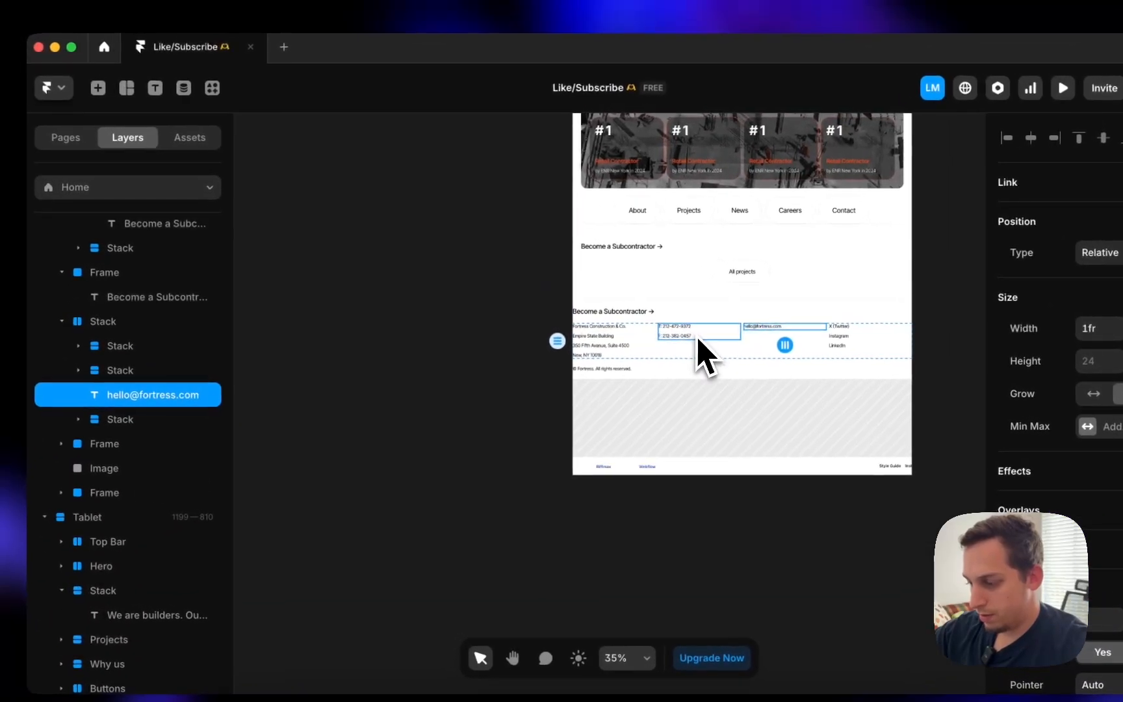
- Inspect the Become a Subcontractor frame, then select the duplicate Projects section
click(539, 292)
key(Escape)
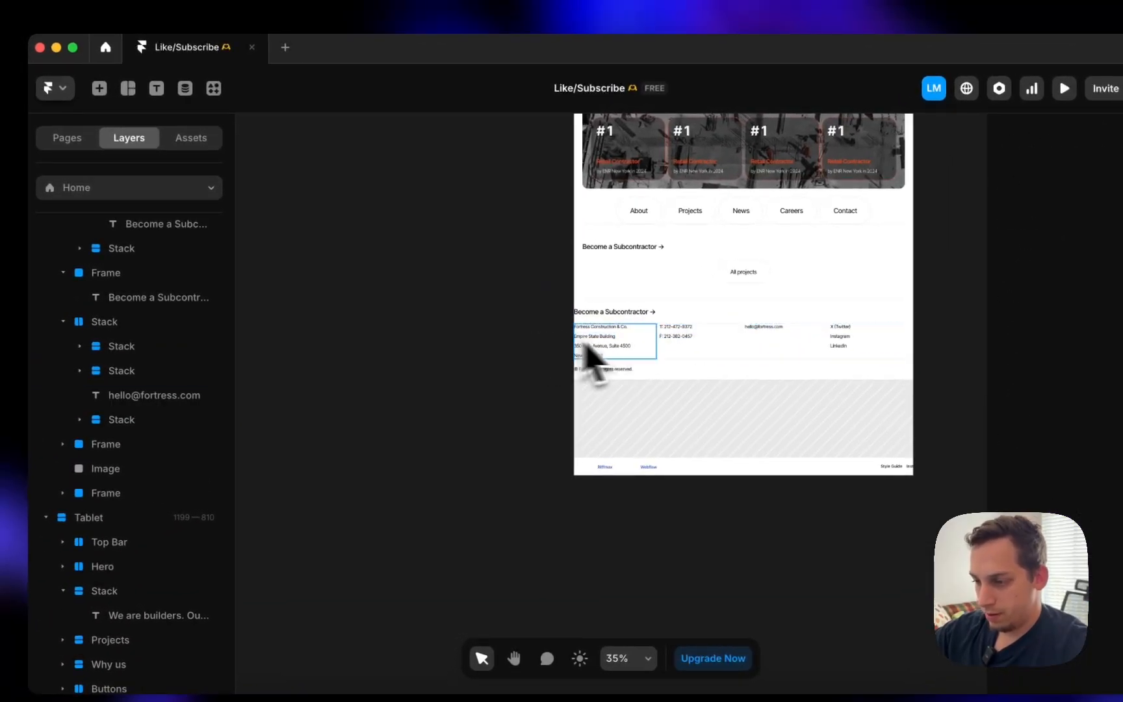
click(640, 323)
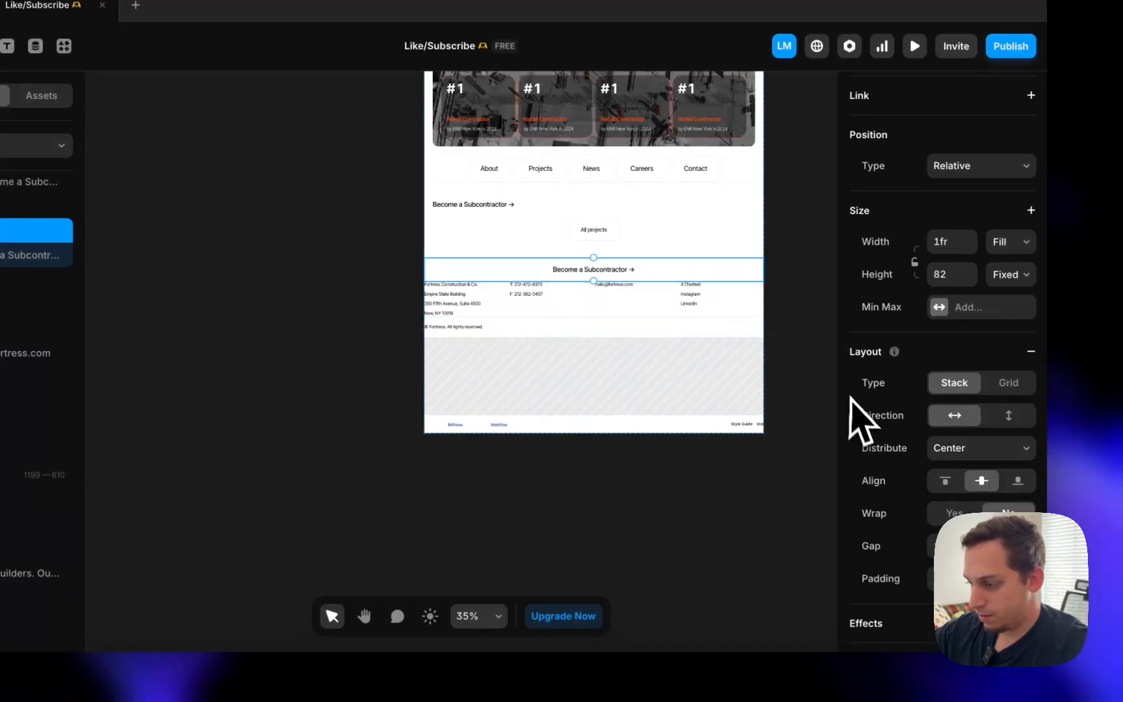
click(798, 349)
click(595, 247)
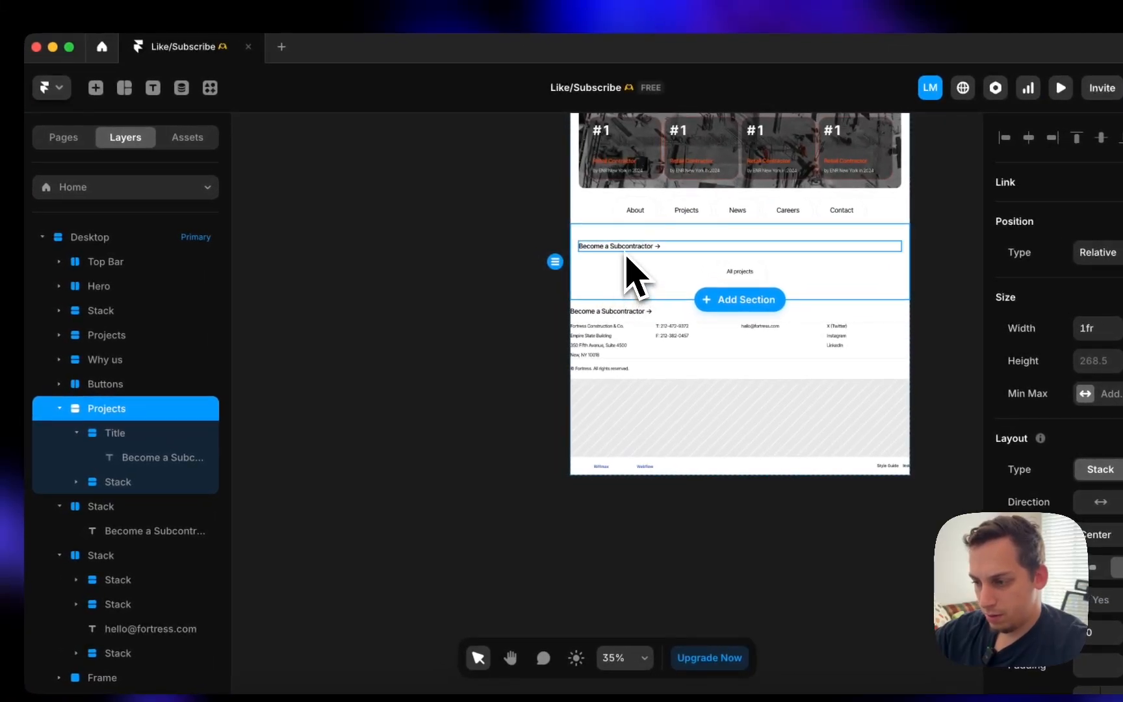
- Delete the duplicate Projects section and review the remaining contact and Subcontractor stacks
key(BackSpace)
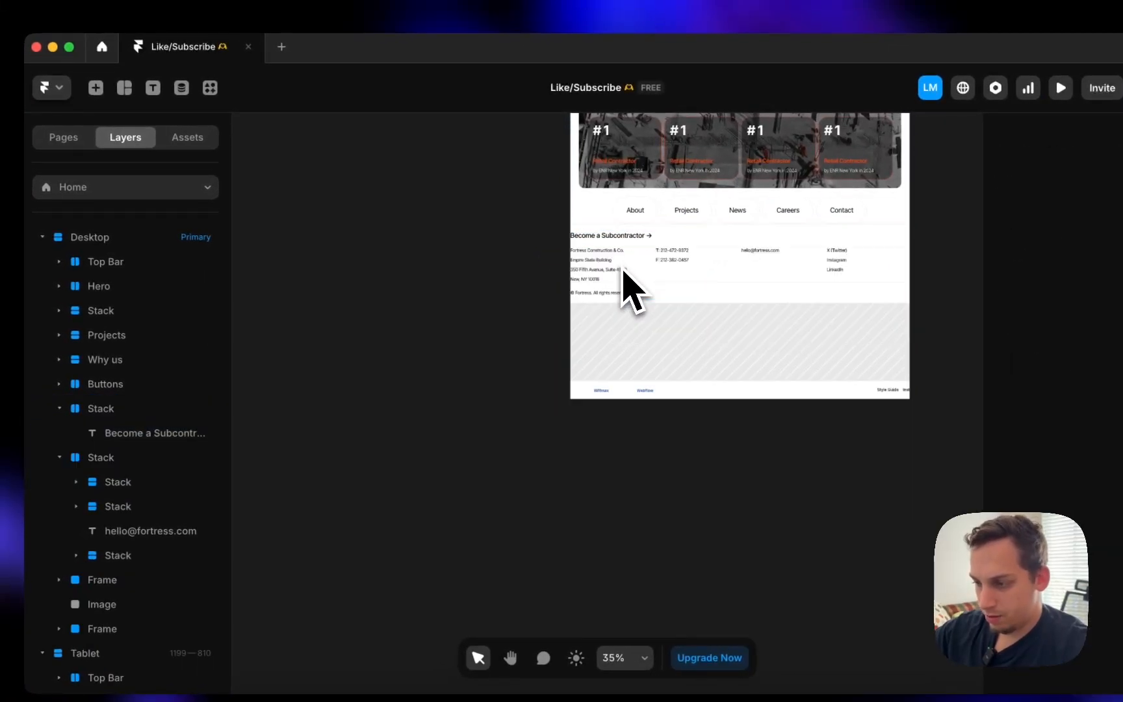
click(669, 276)
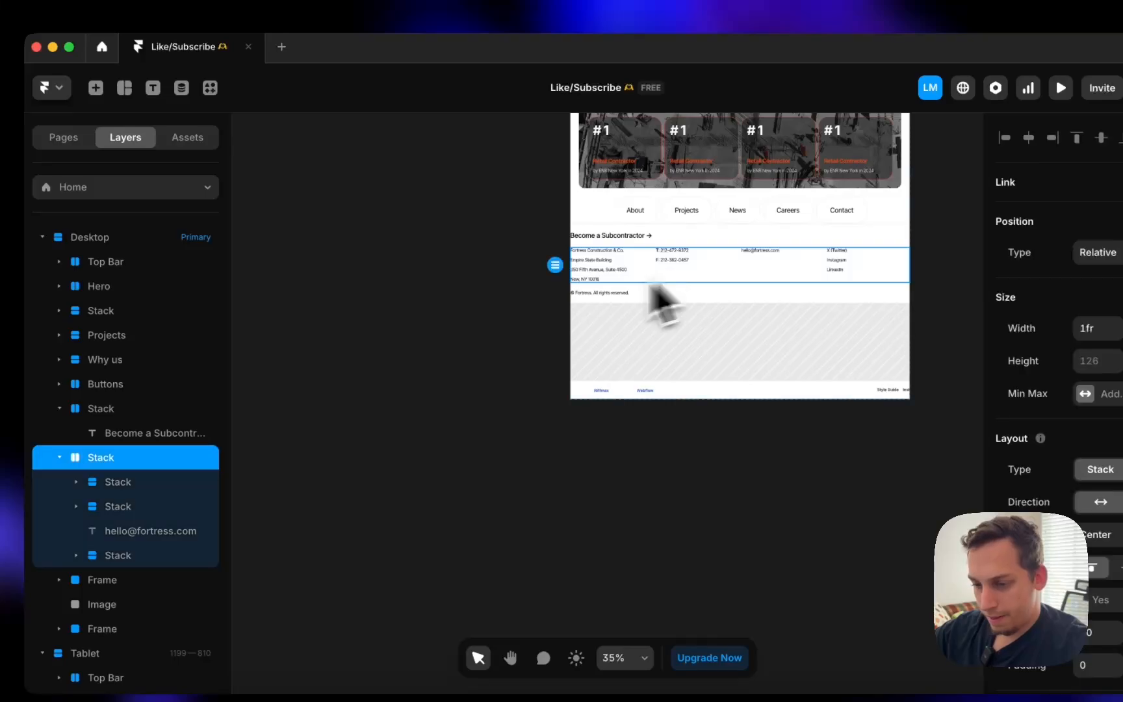
click(59, 457)
click(107, 410)
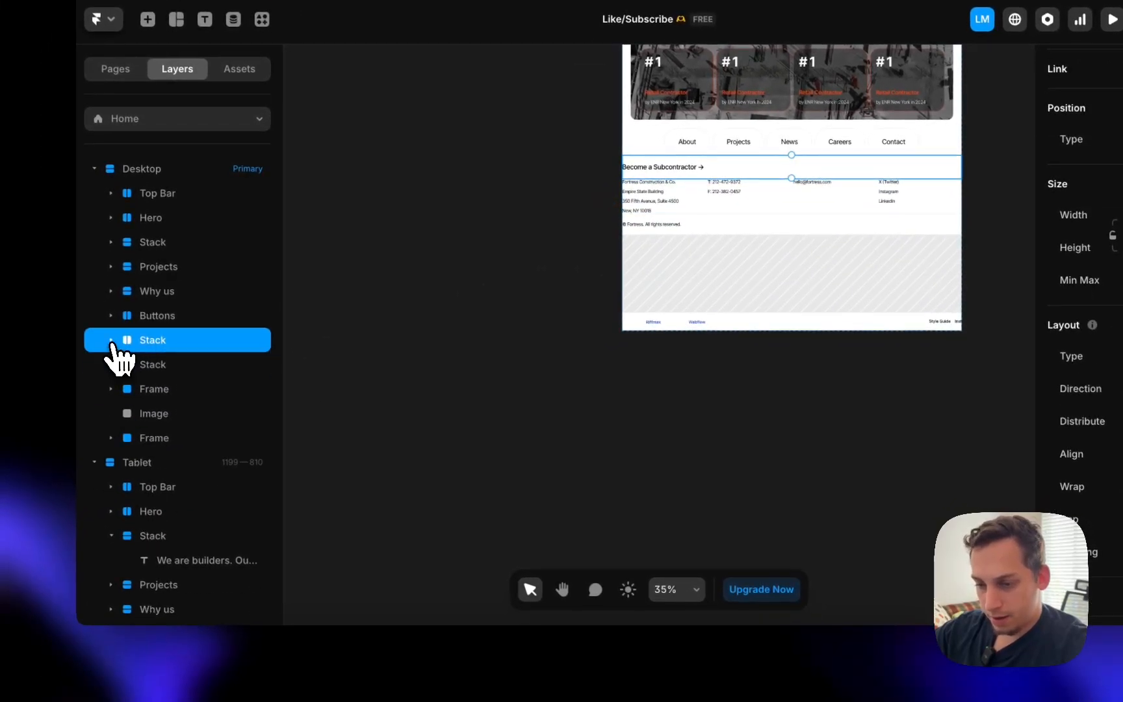
click(140, 366)
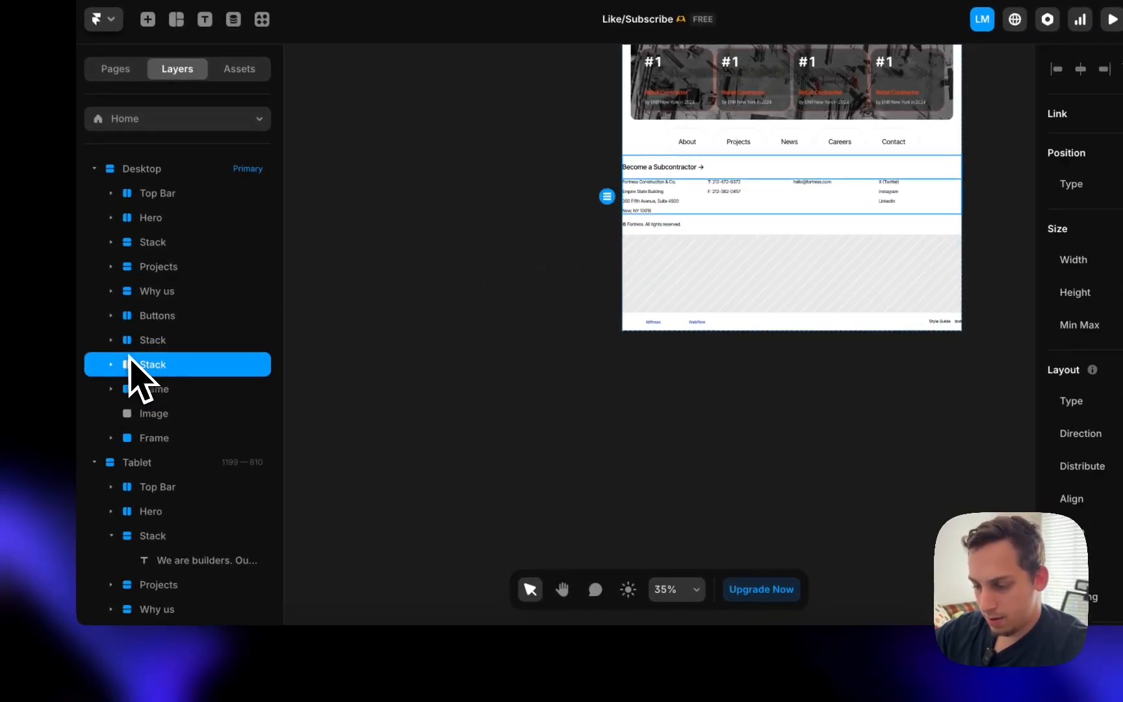
- Make the copyright footer frame a horizontal stack, Distribute Start, beside Privacy Policy
click(333, 662)
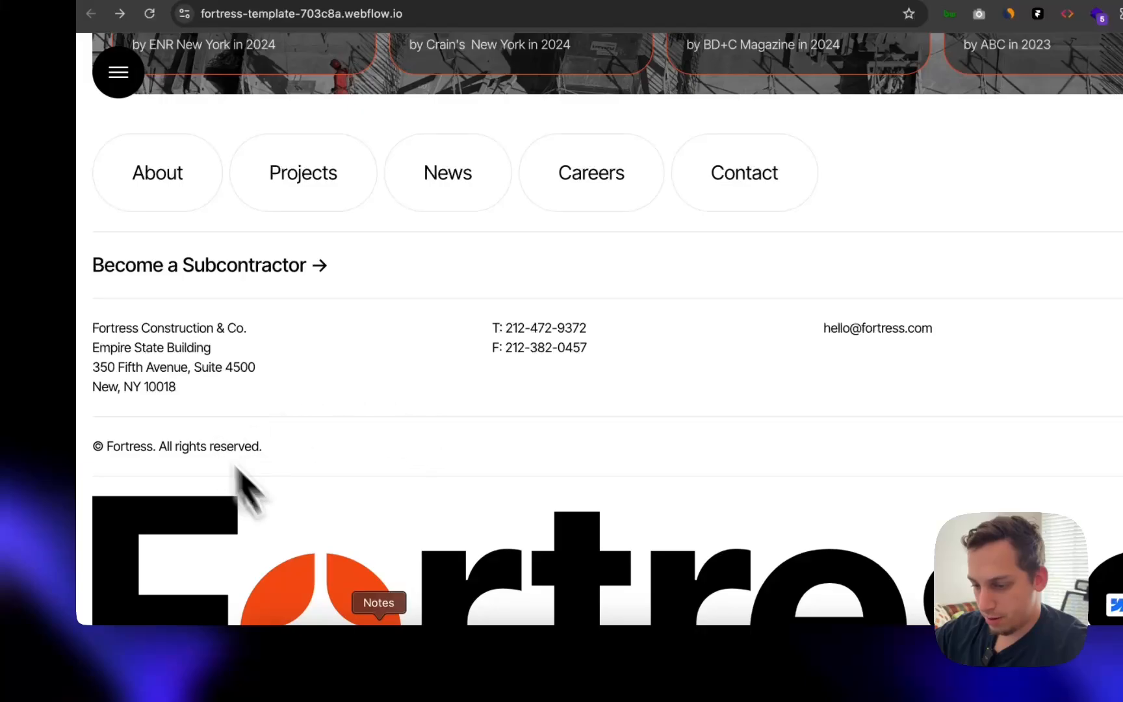
click(672, 658)
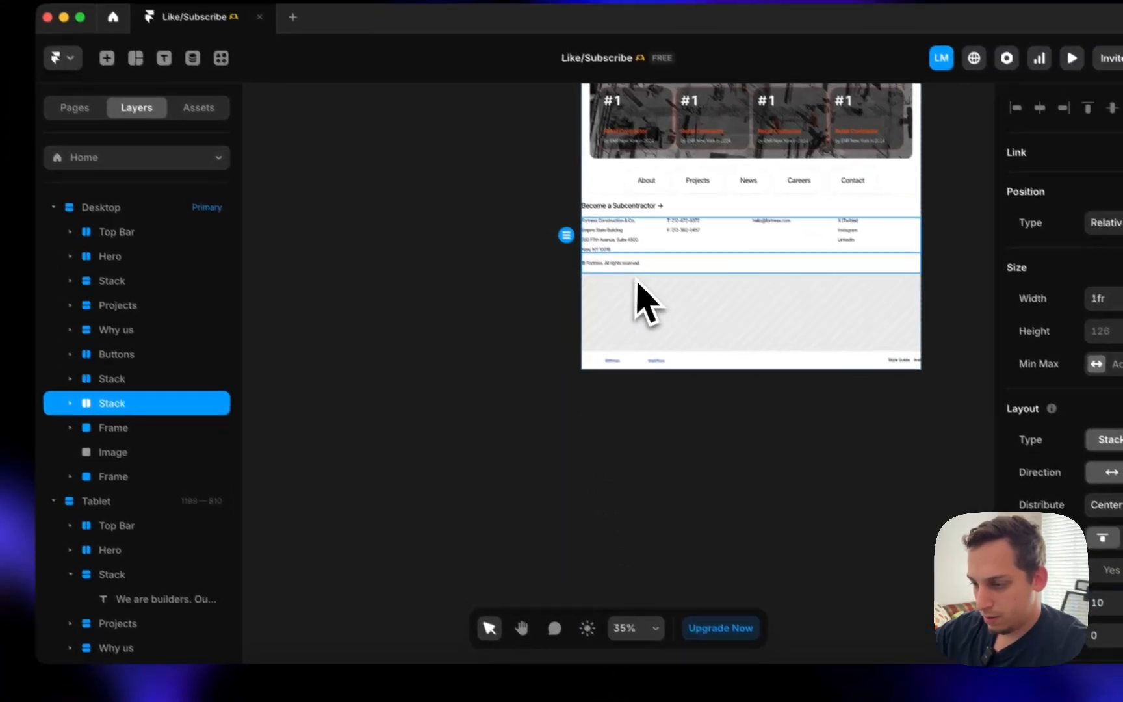
click(588, 228)
click(137, 389)
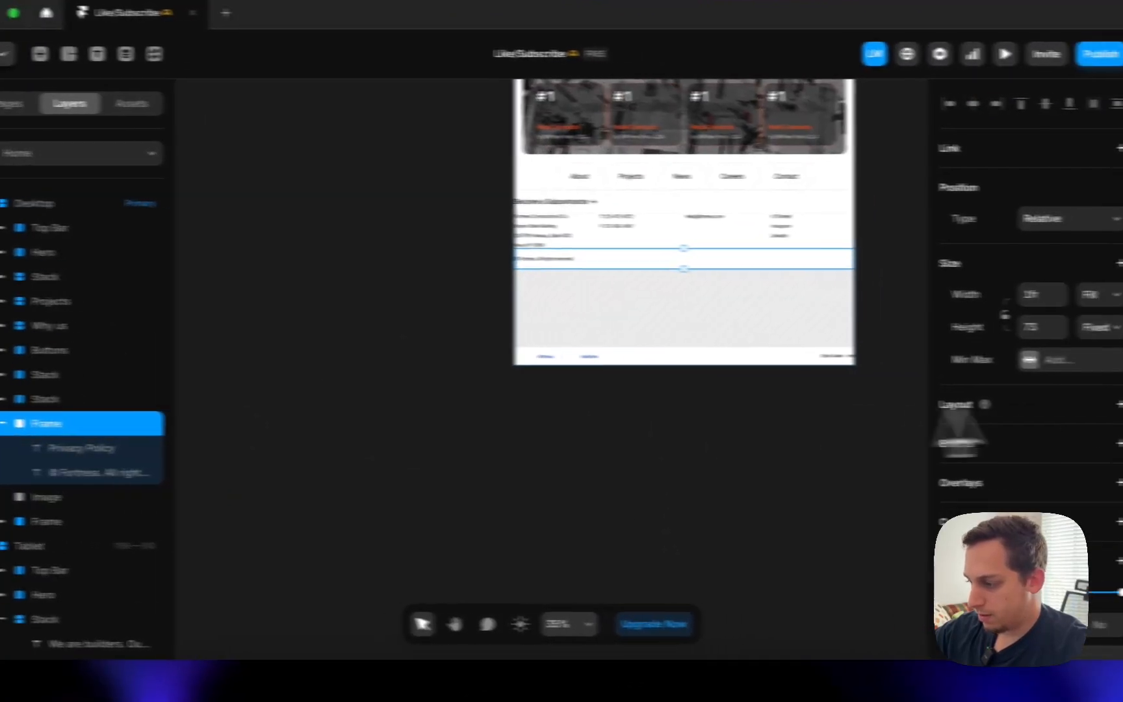
click(1119, 404)
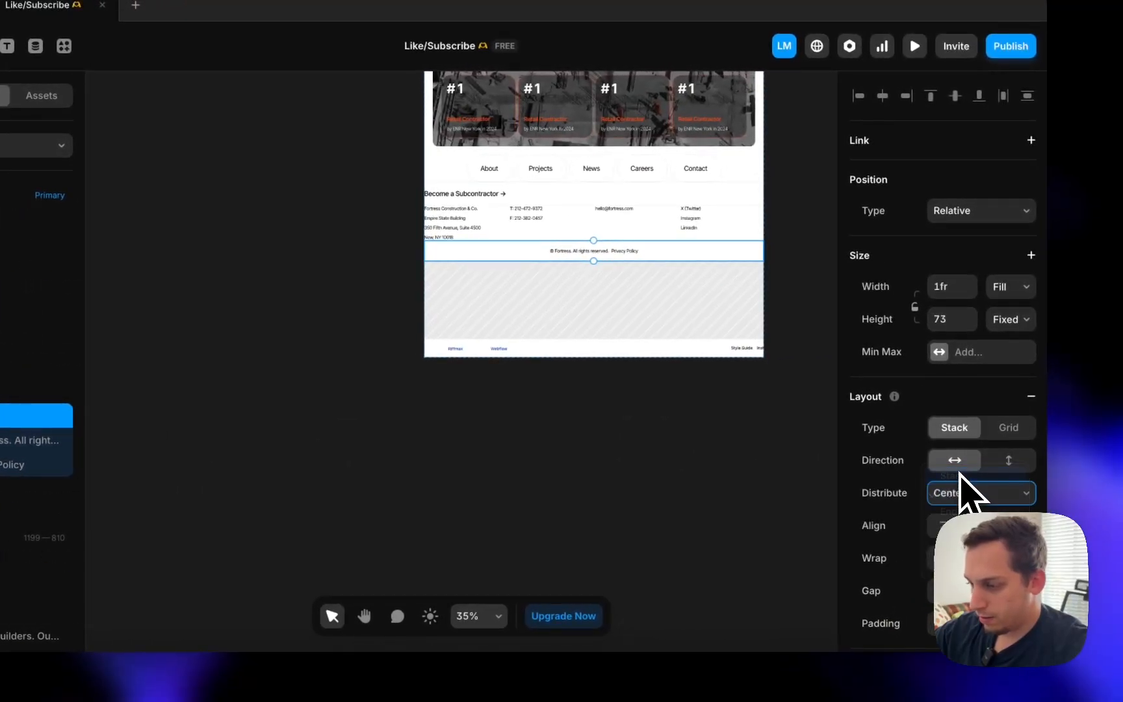
scroll(522, 296, up, 5)
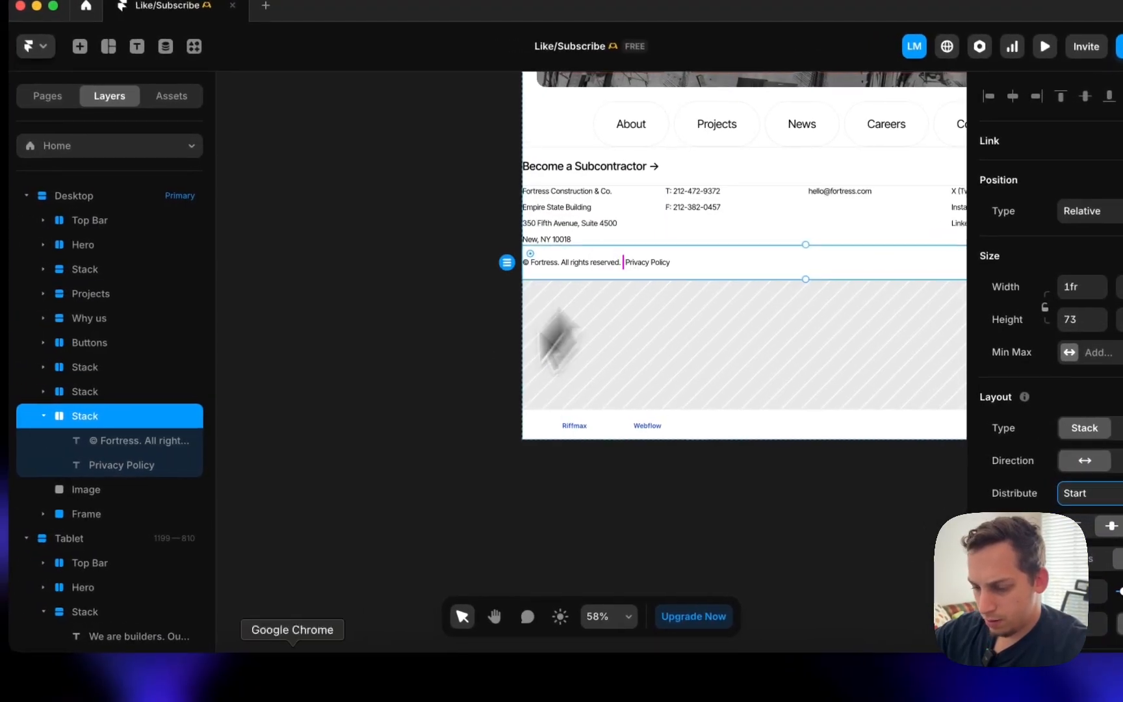
click(284, 682)
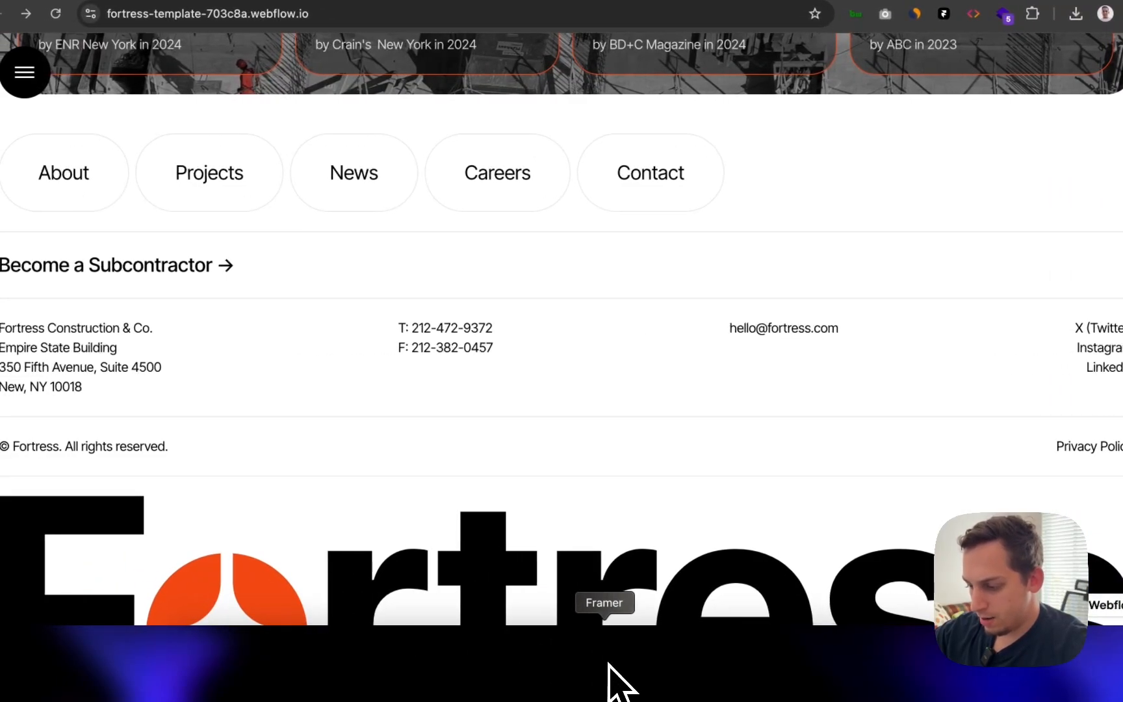
- Compare the footer against the live site and tidy the footer stacks in the layers
click(609, 664)
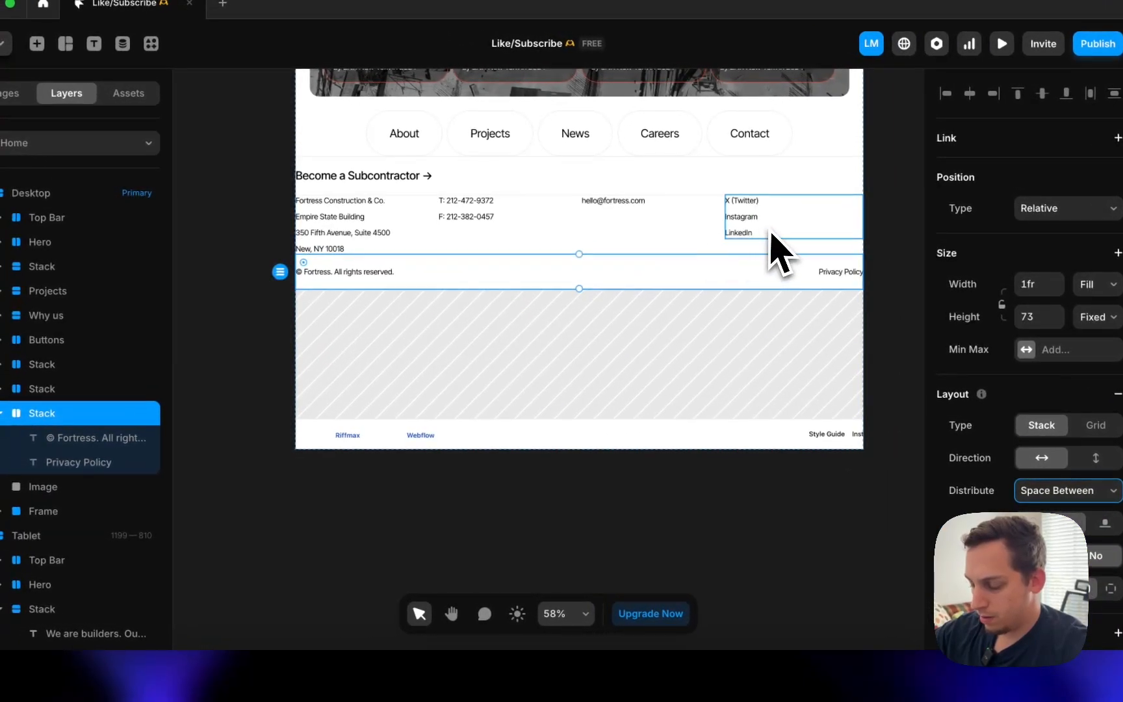
click(287, 661)
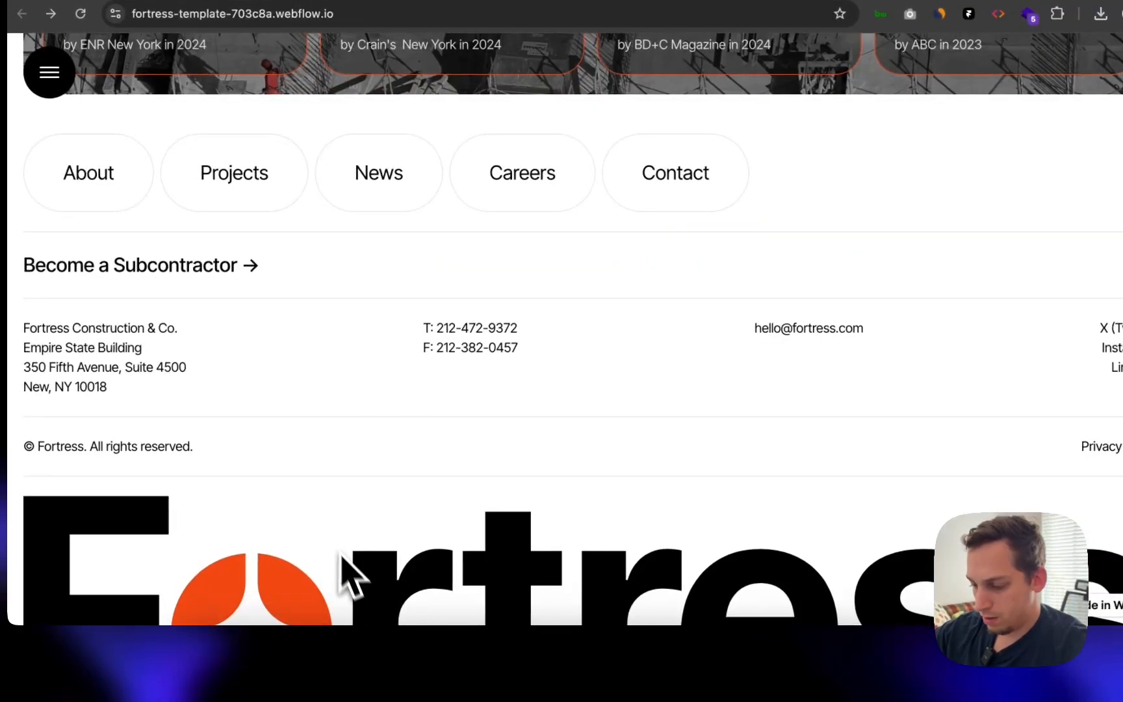
click(611, 682)
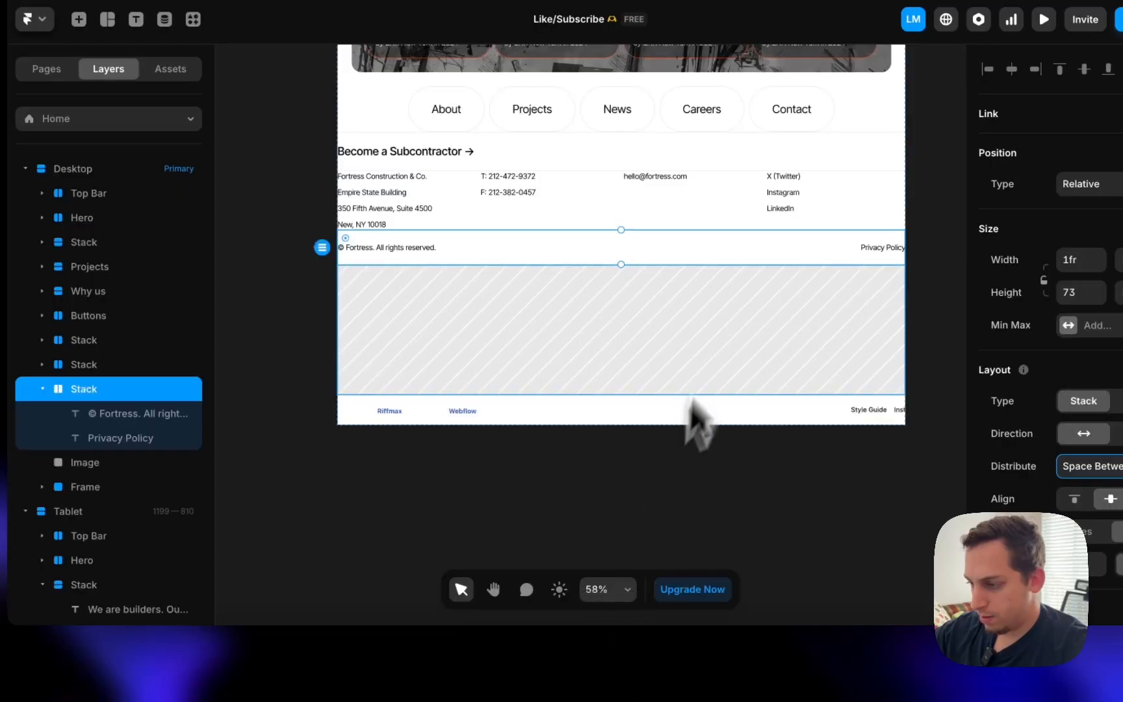
click(696, 234)
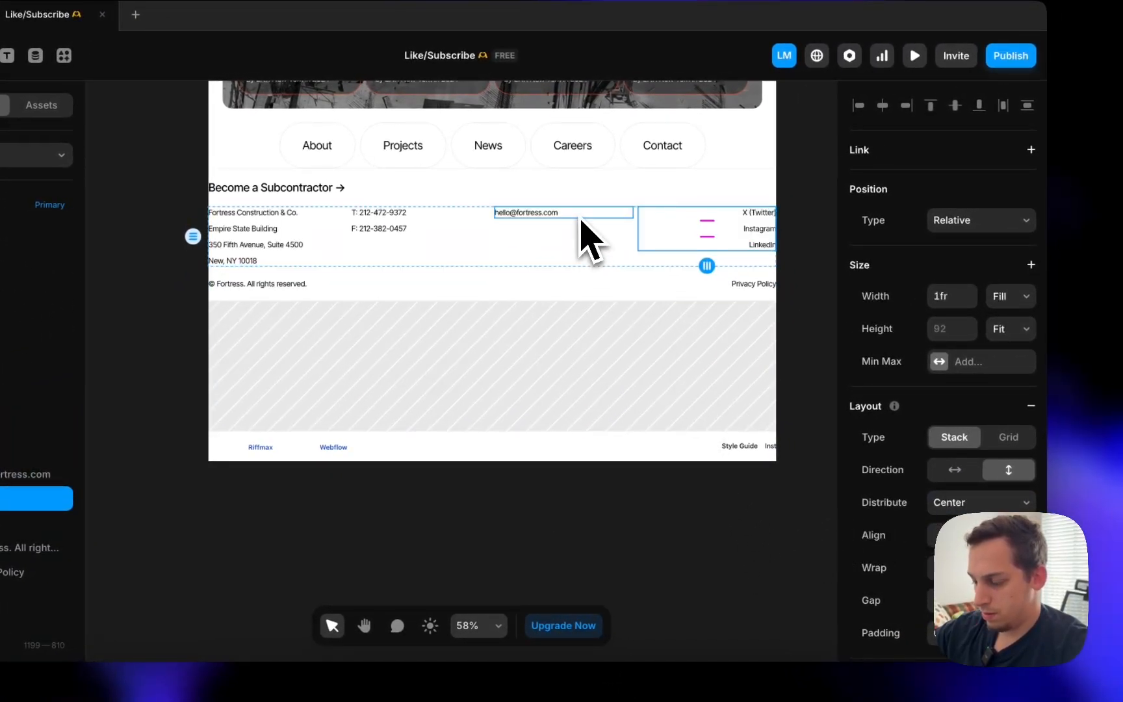
click(501, 283)
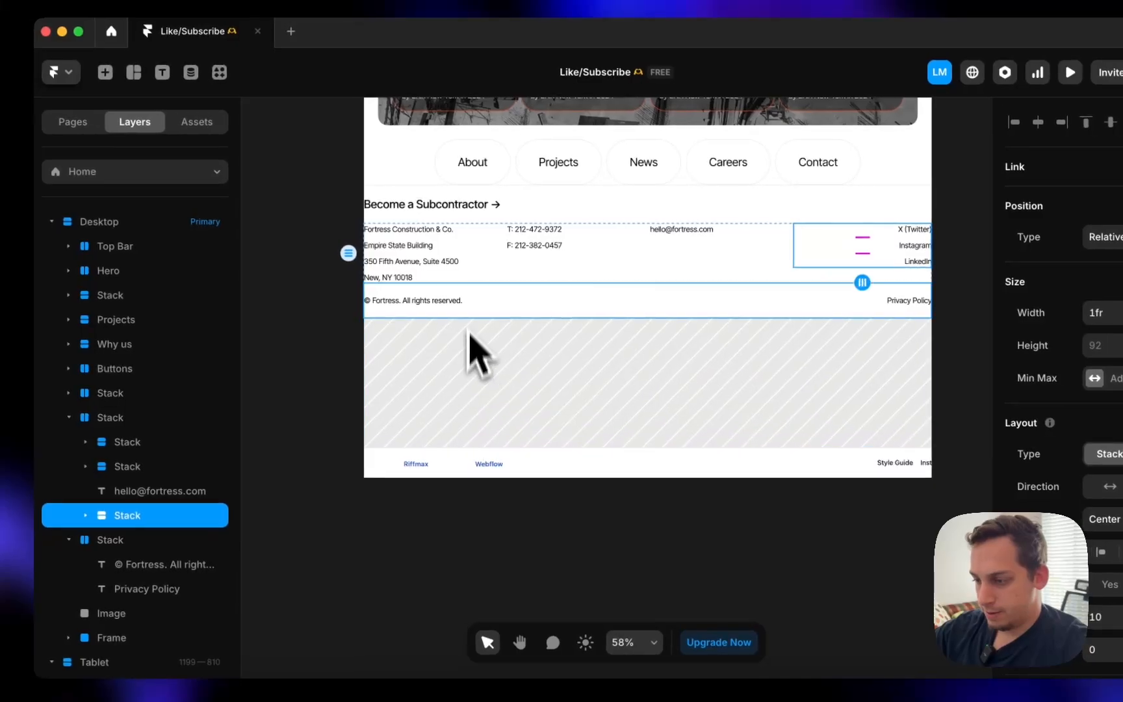
click(69, 539)
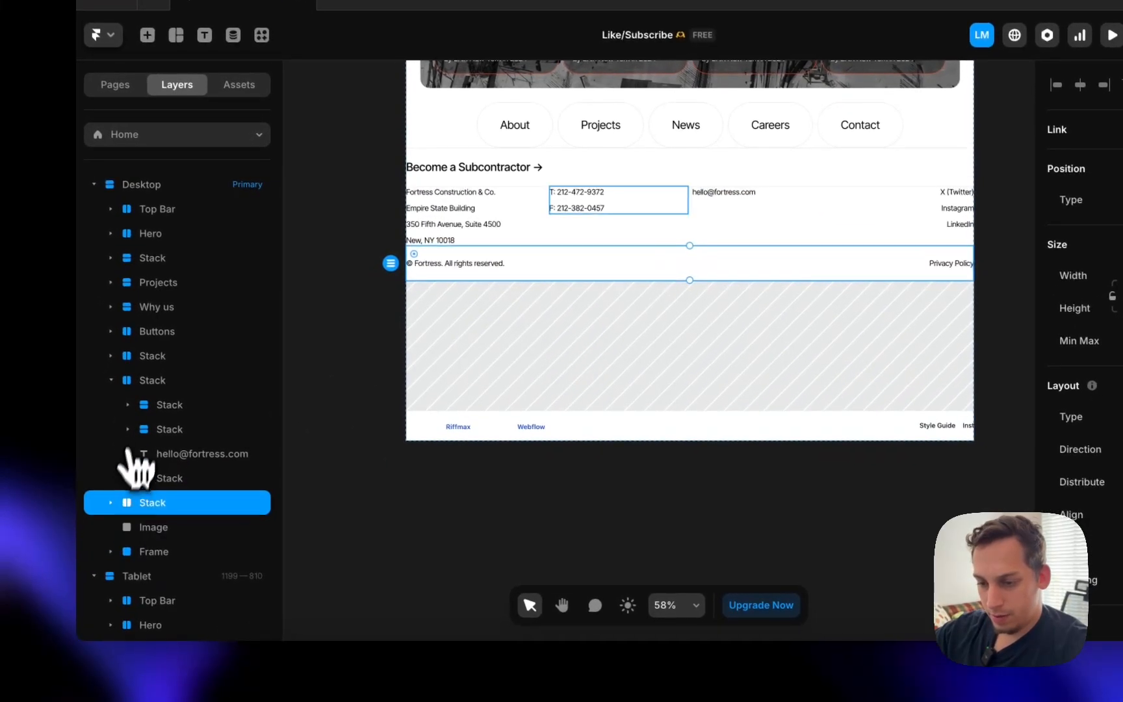
click(128, 429)
click(111, 382)
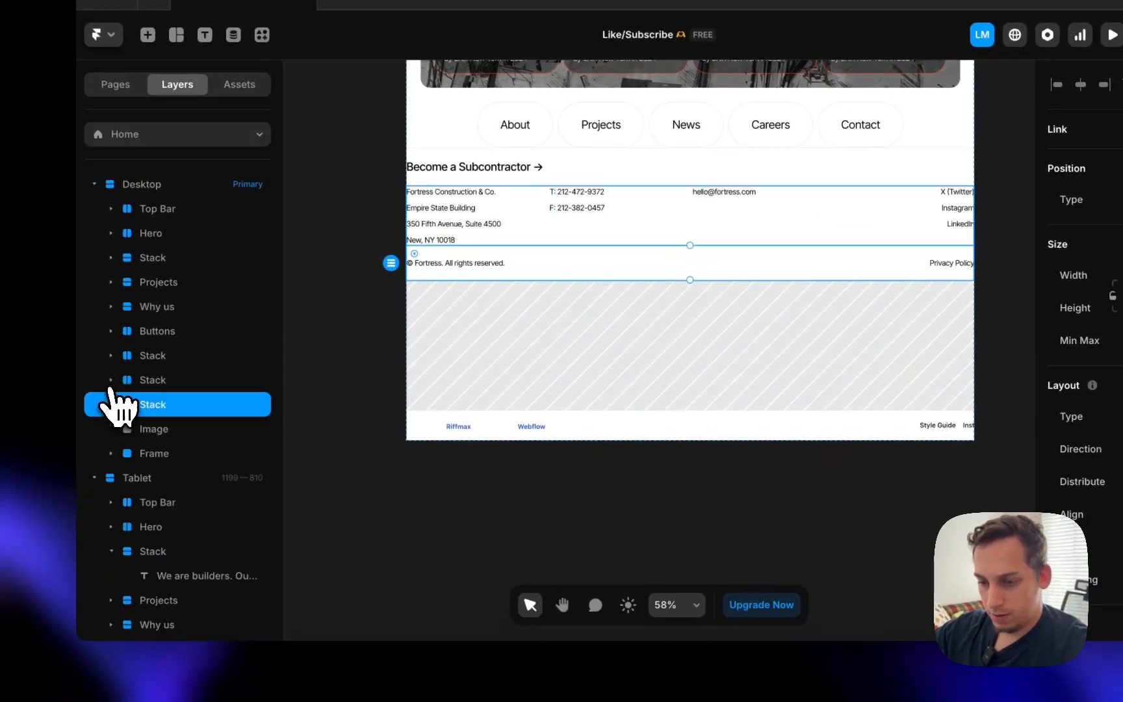
- Wrap the three footer rows in one stack named Top and add padding around it
click(148, 358)
shift+click(151, 408)
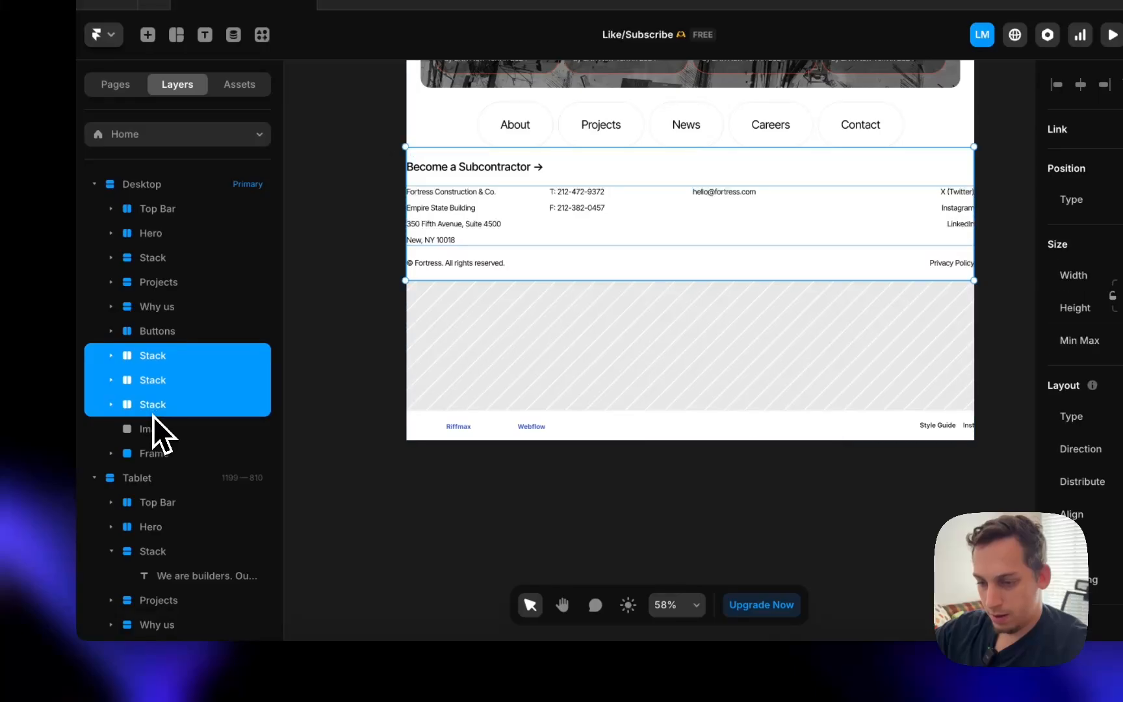
right_click(153, 413)
click(192, 428)
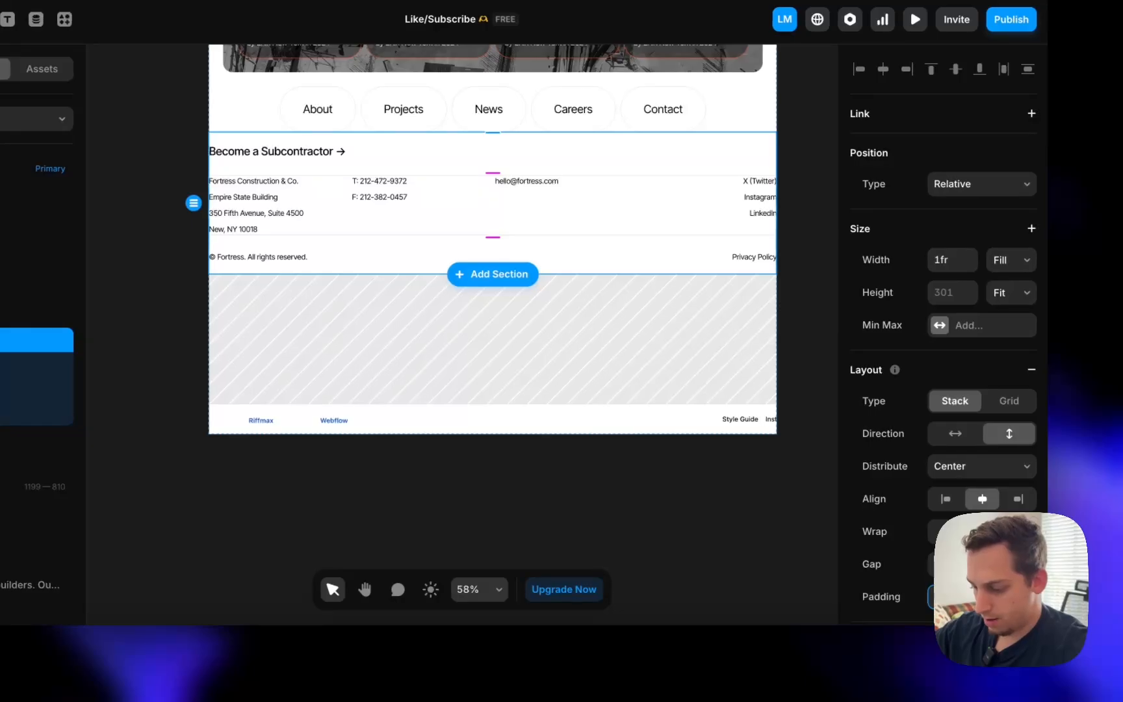
key(Return)
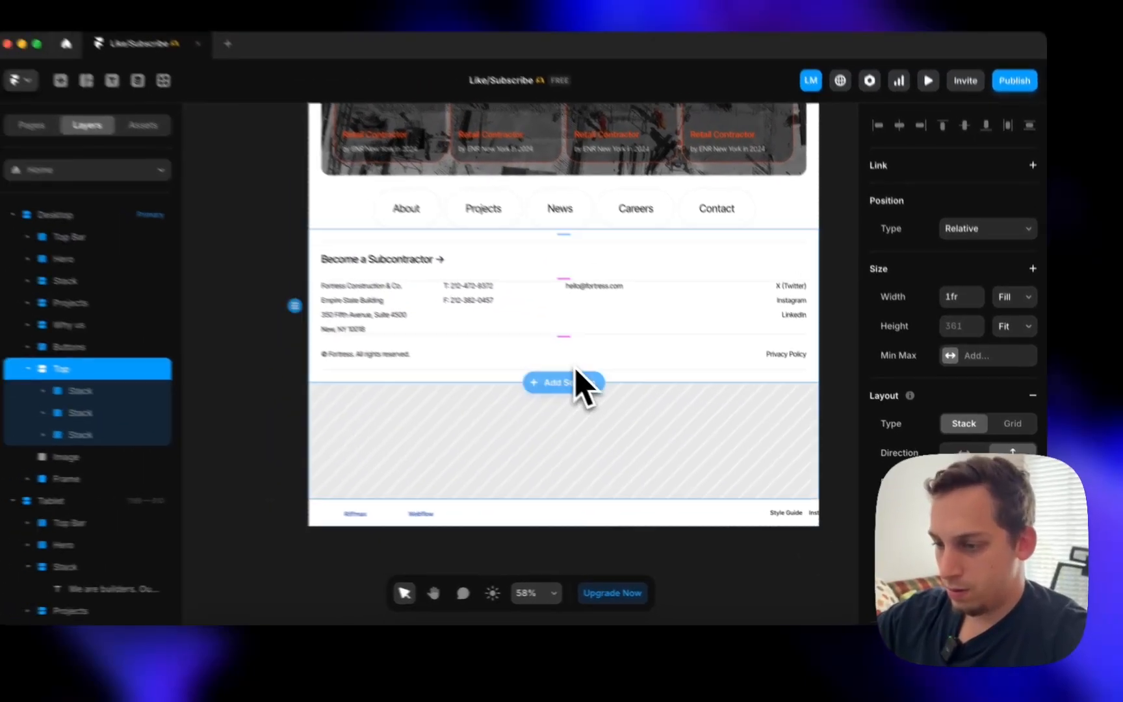
scroll(494, 367, up, 2)
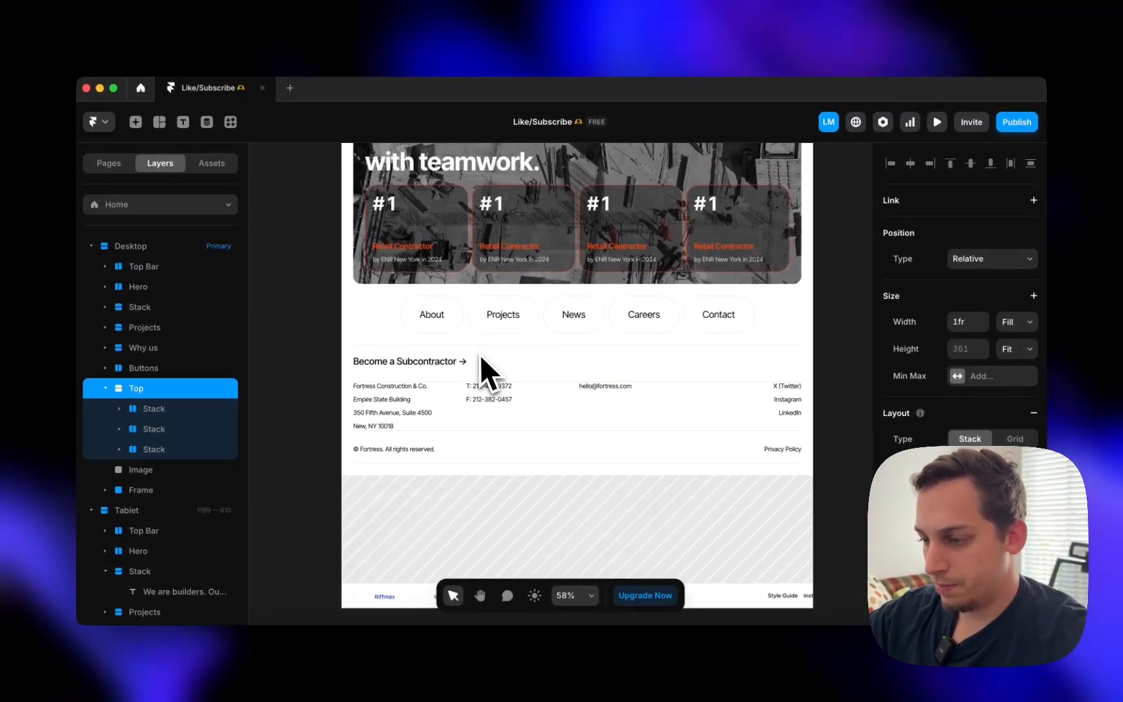
scroll(480, 354, down, 5)
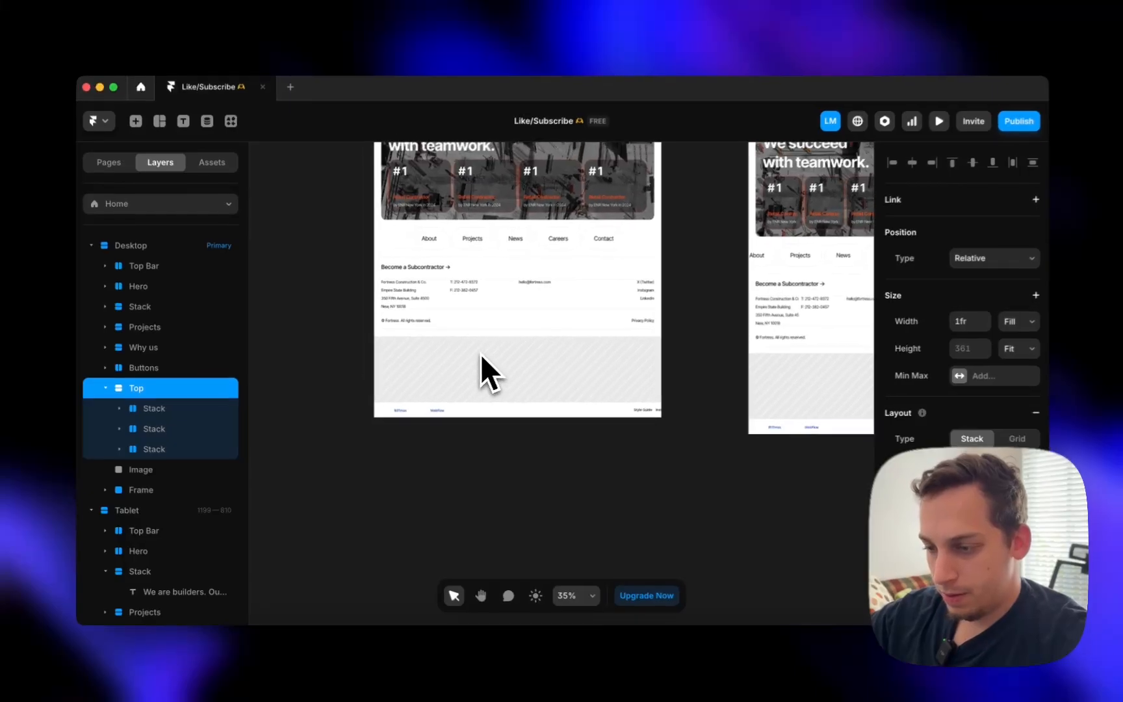
click(481, 371)
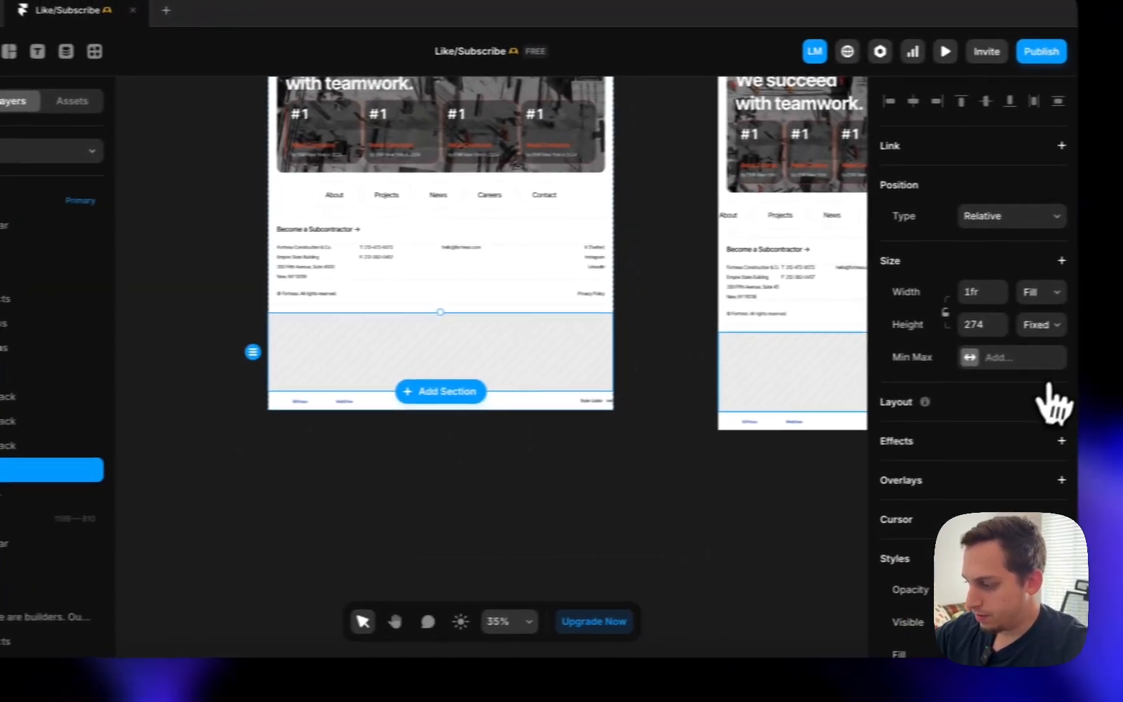
- Give the grey image placeholder and the footer links frame stack layouts
click(1035, 402)
click(171, 481)
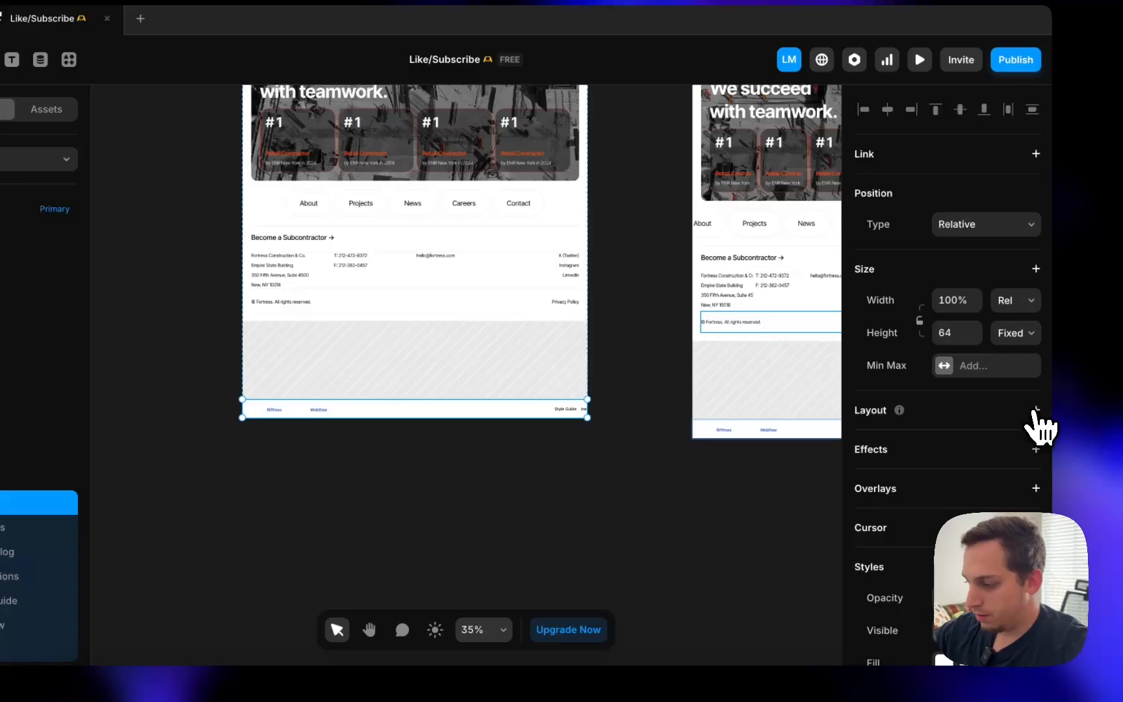
click(1035, 409)
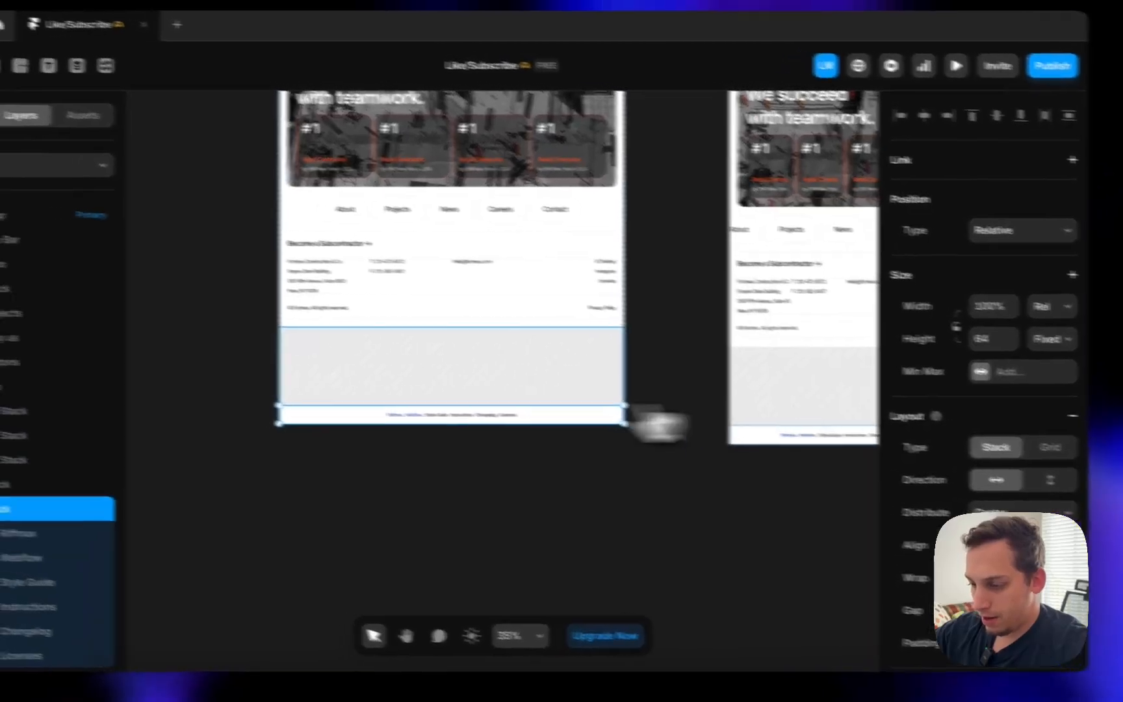
scroll(364, 406, down, 3)
scroll(374, 292, up, 10)
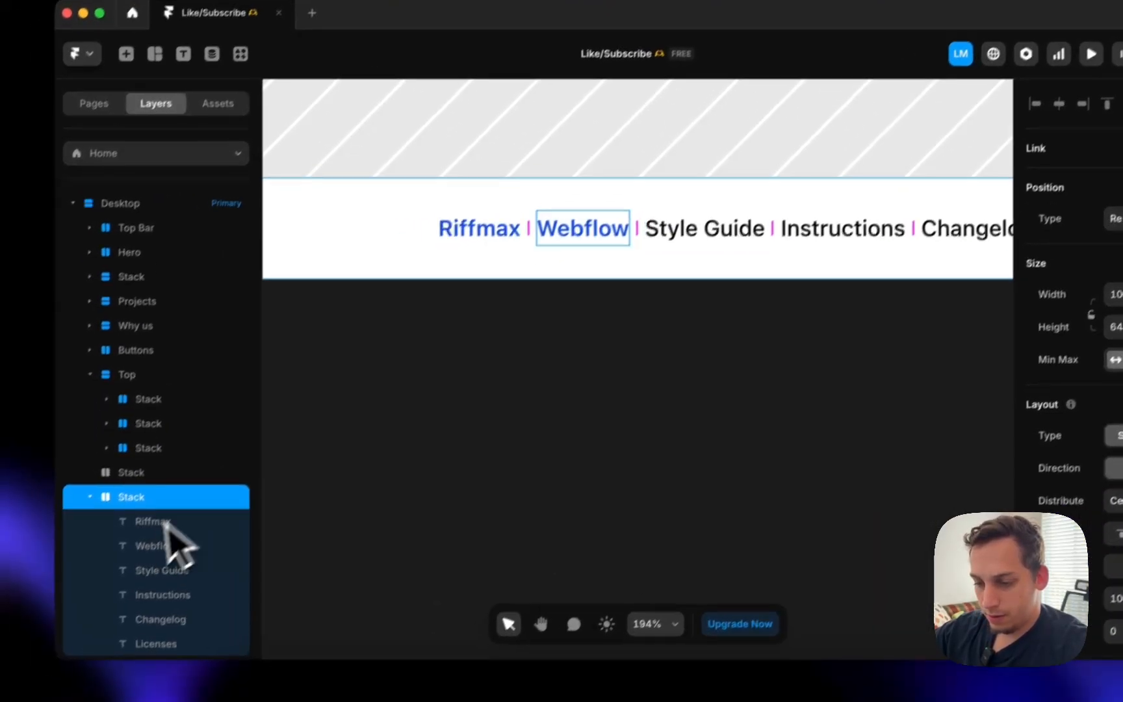
- Group the Riffmax and Webflow links into their own stack
double_click(125, 551)
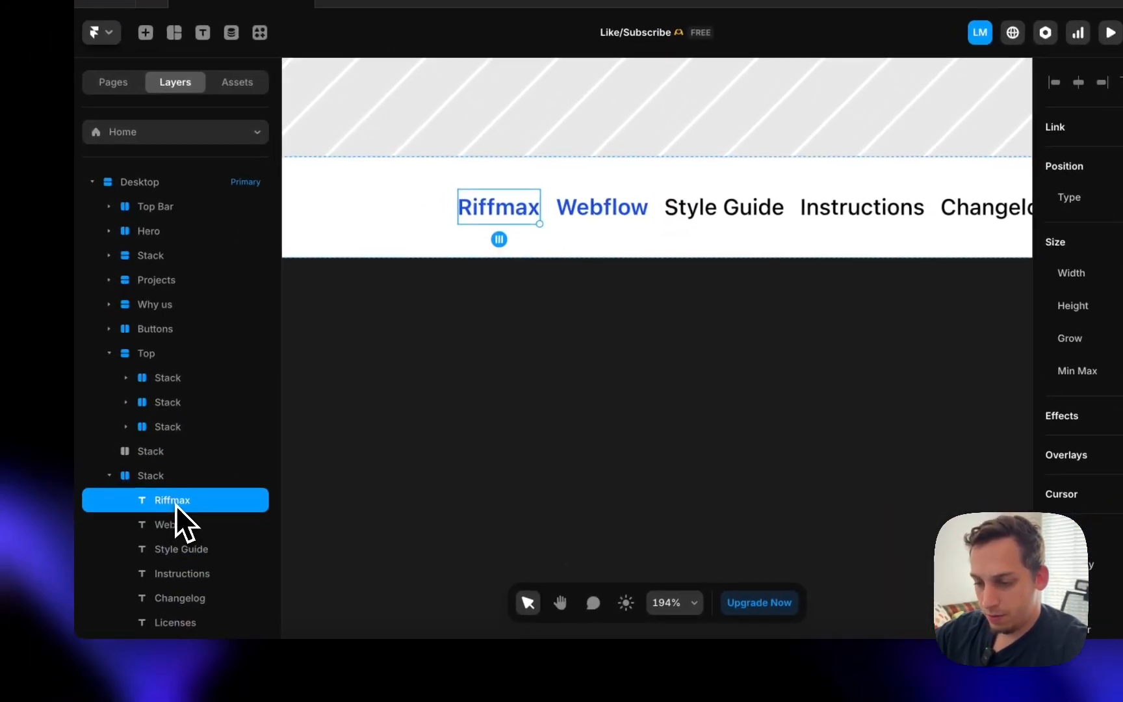
shift+click(191, 506)
right_click(193, 501)
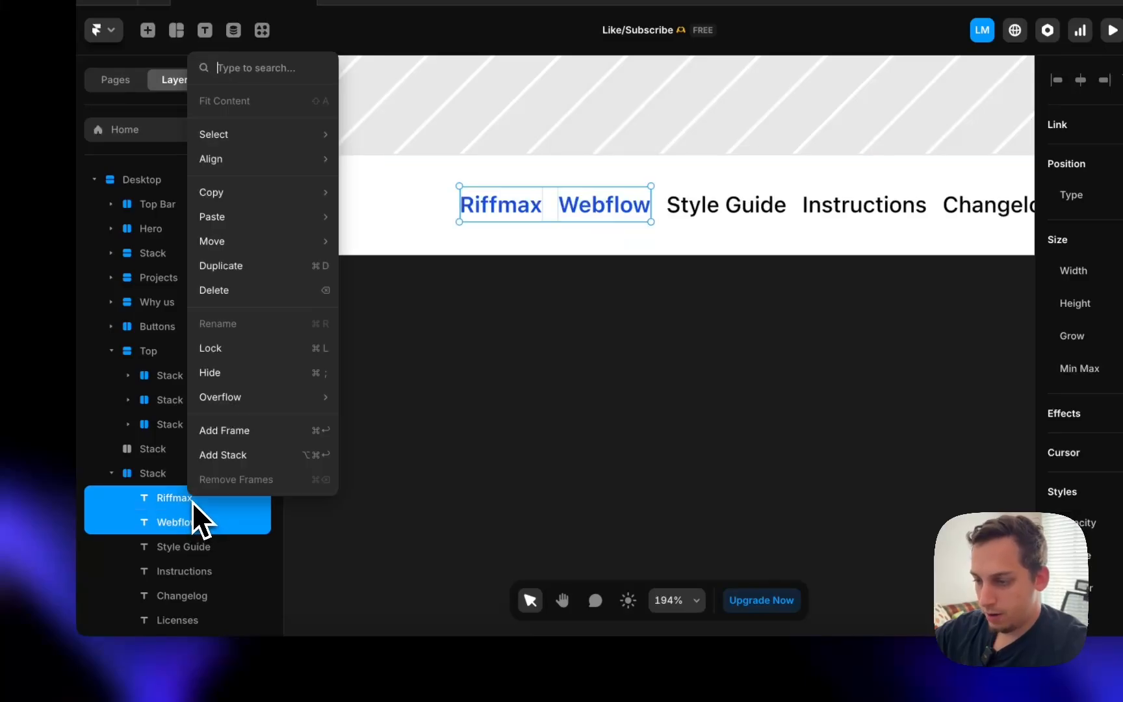
click(224, 455)
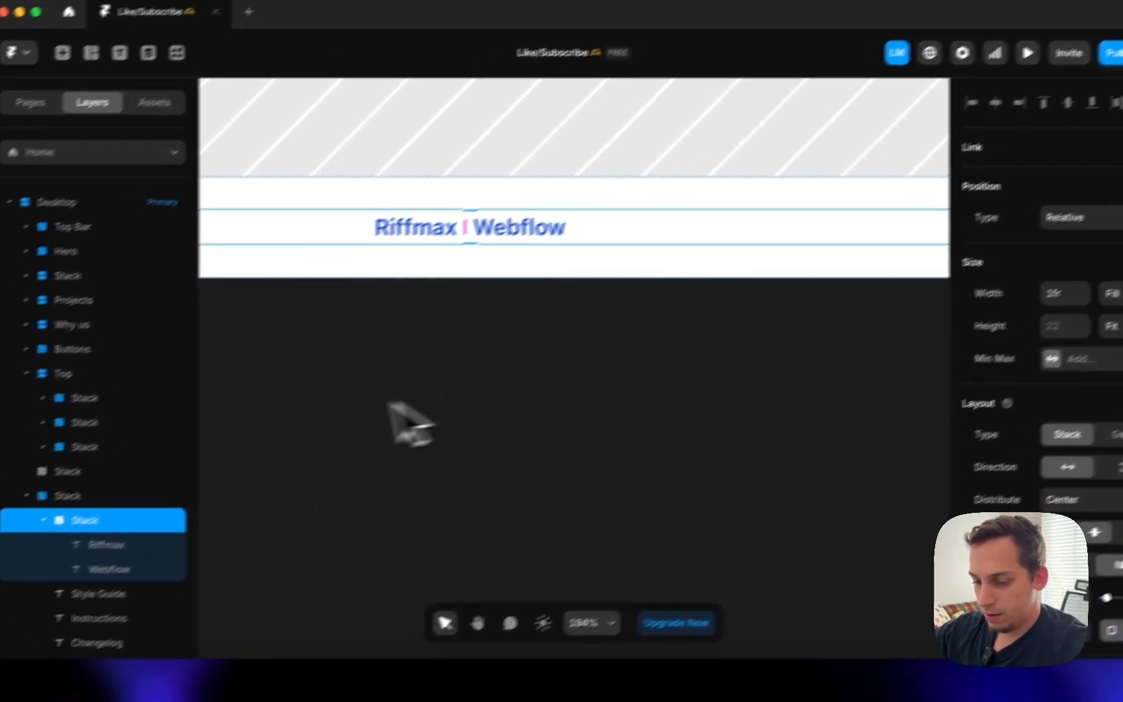
scroll(380, 393, down, 3)
scroll(188, 556, down, 2)
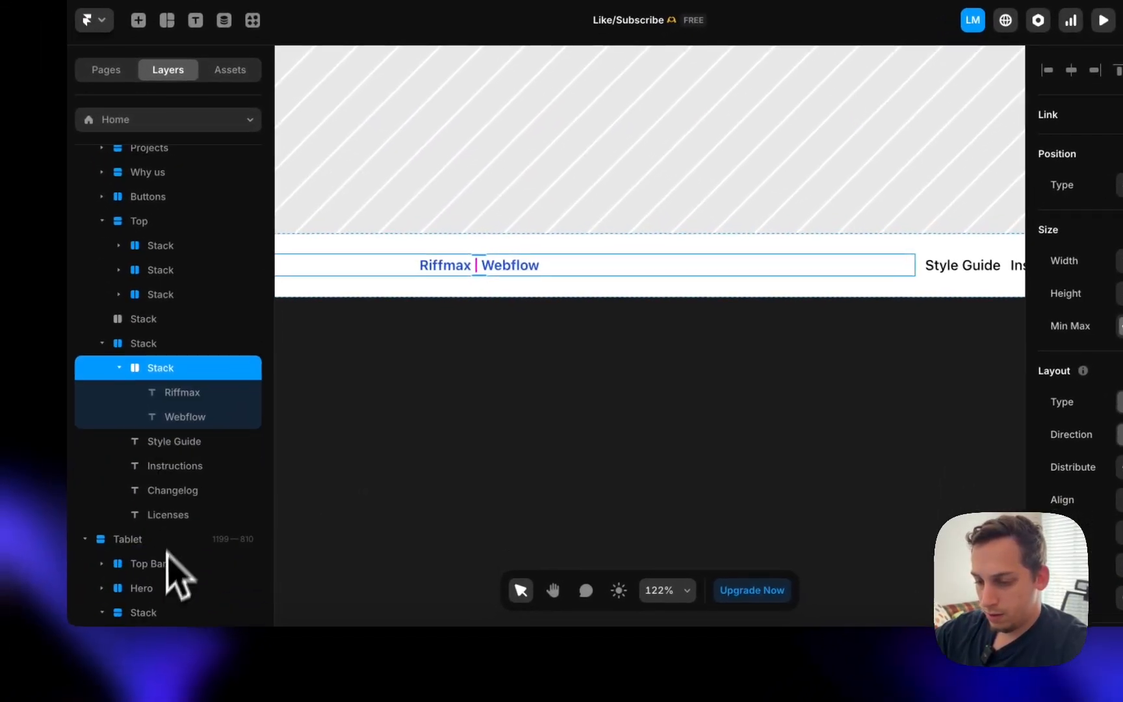
- Group the Style Guide through Licenses links into a second stack
click(176, 441)
shift+click(177, 514)
right_click(176, 514)
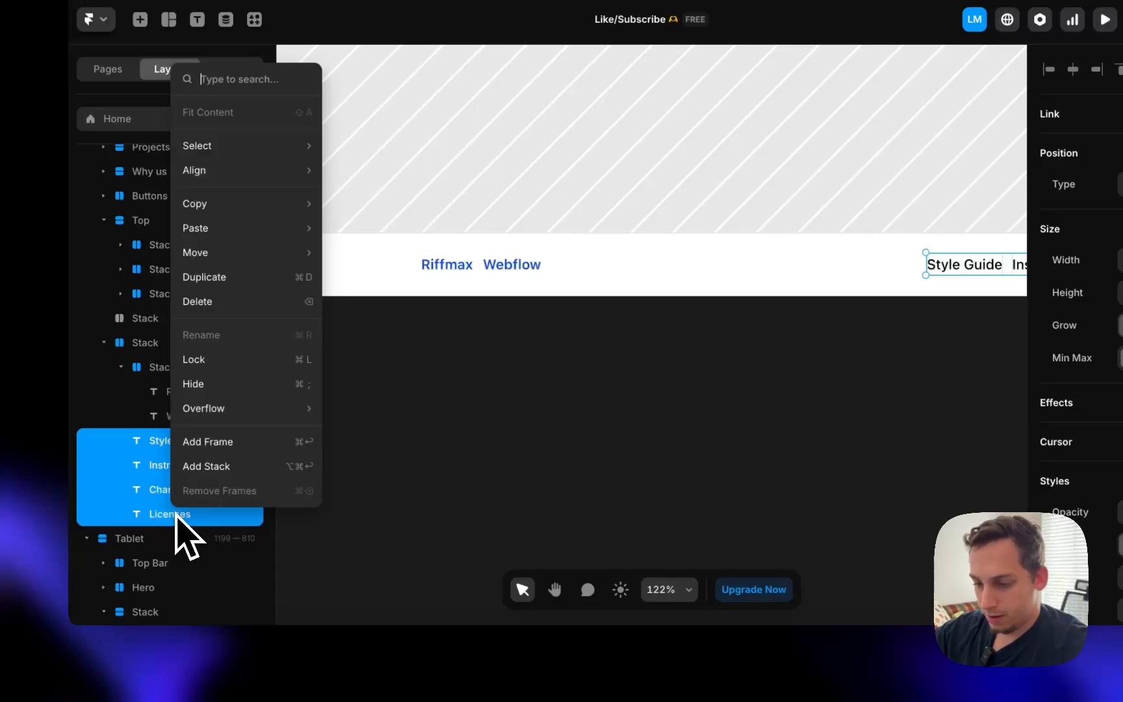
click(215, 466)
scroll(491, 377, down, 5)
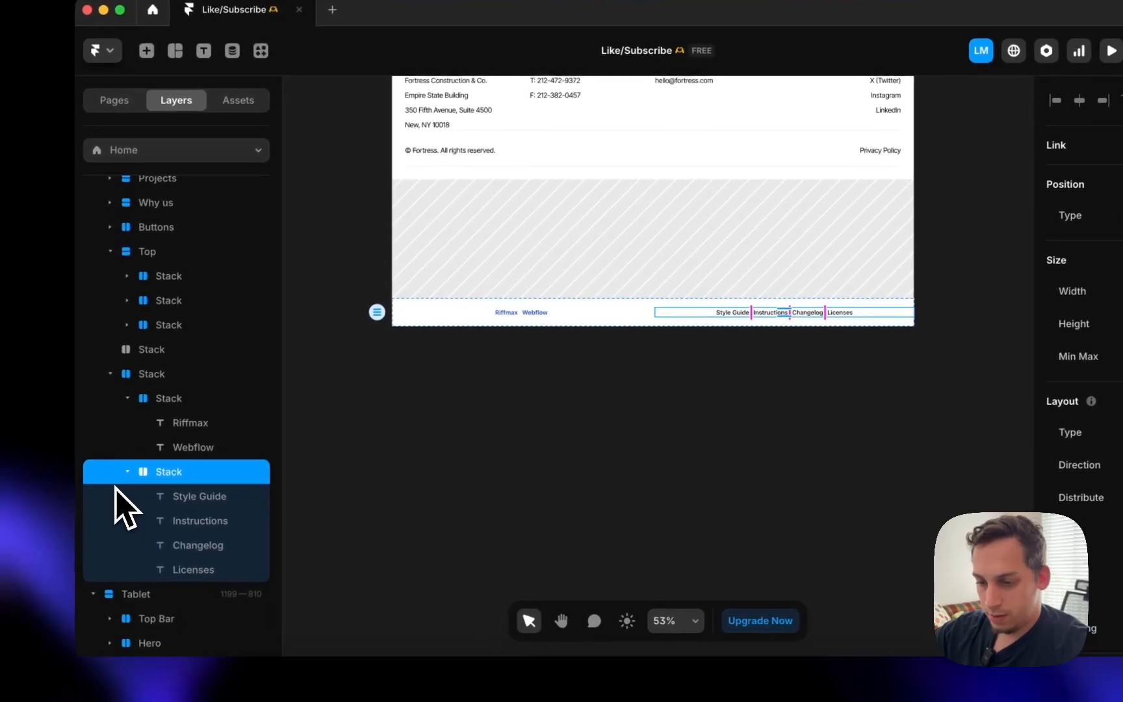
- Move the placeholder stack into the Top footer group
click(159, 351)
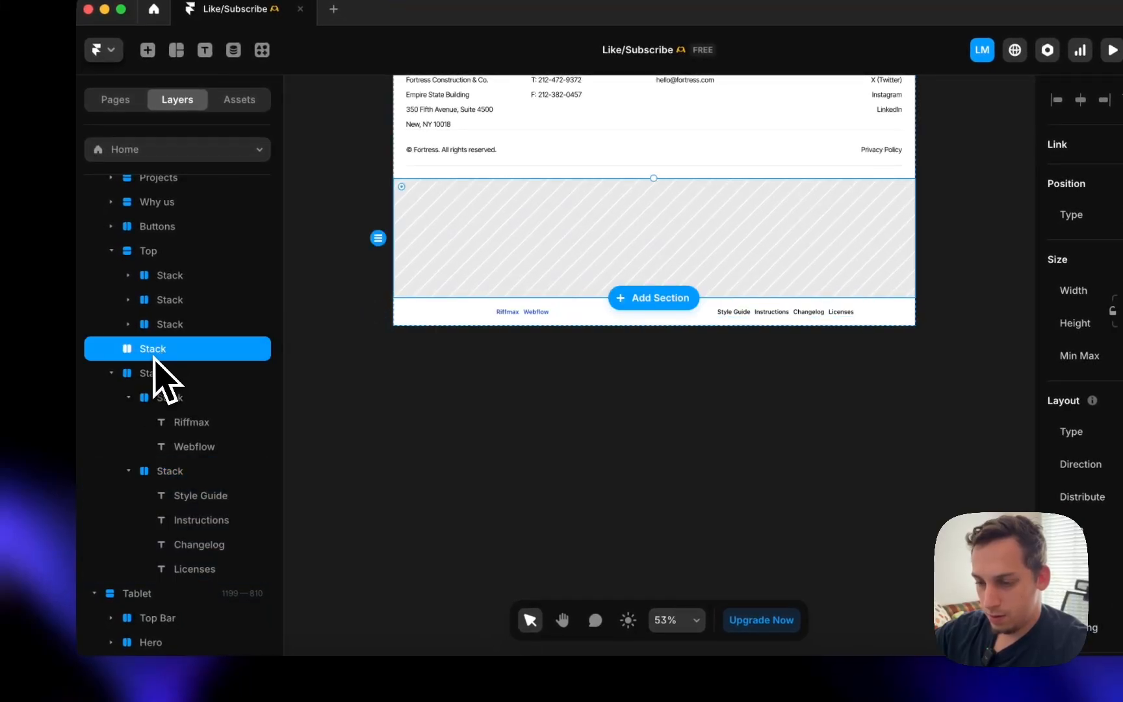
click(154, 372)
click(111, 373)
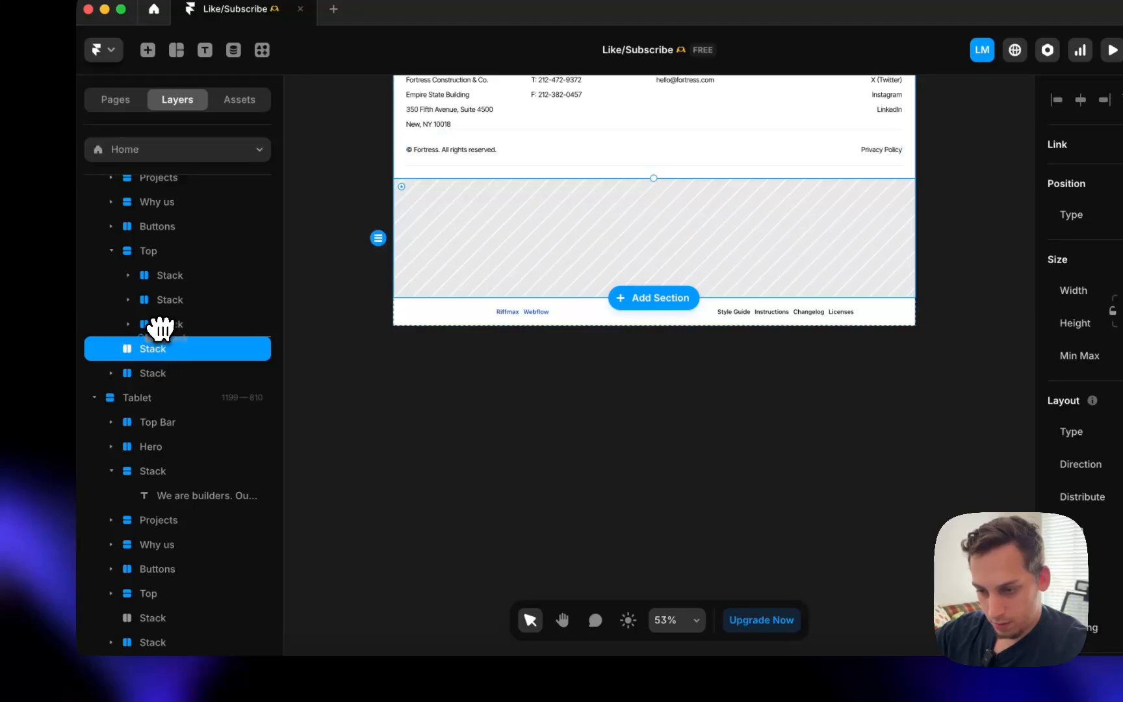
drag(159, 328, 158, 331)
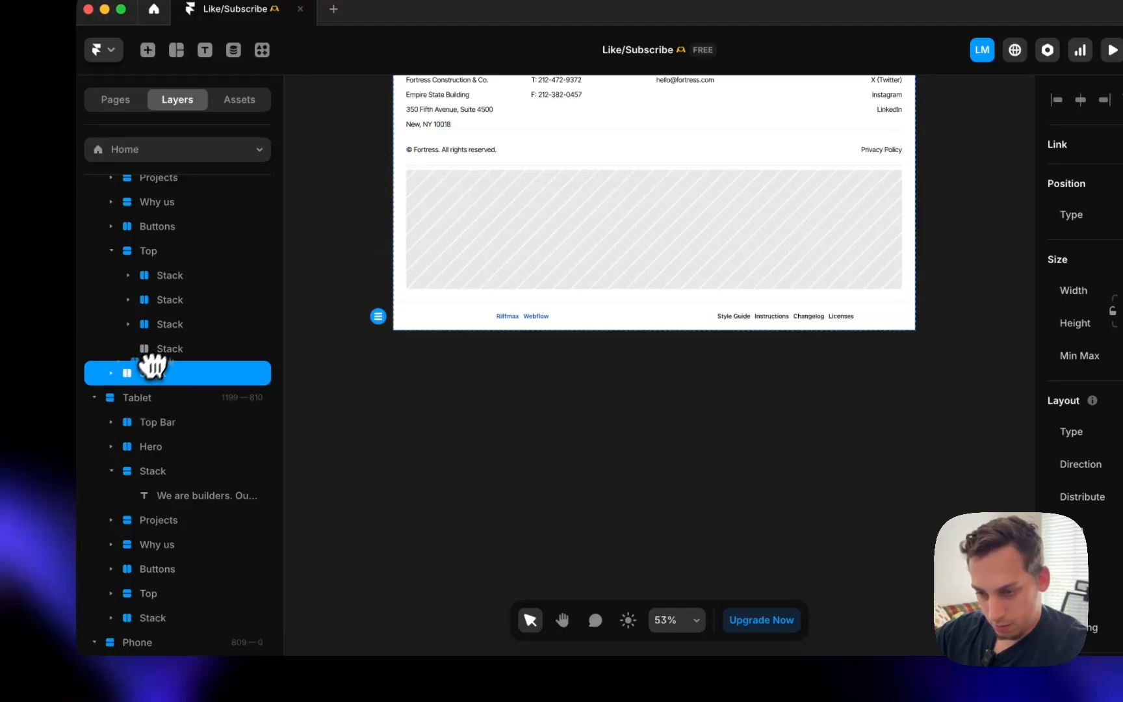
click(362, 389)
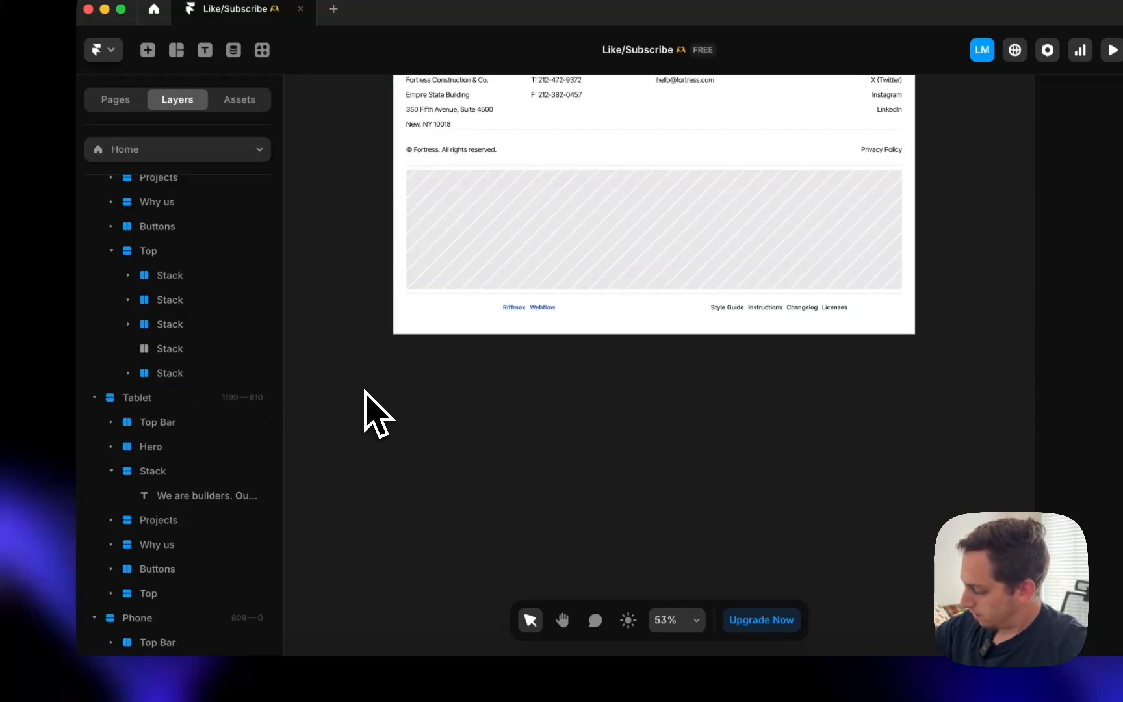
- Review the footer links stack and its width sizing options, then deselect it
scroll(364, 390, down, 5)
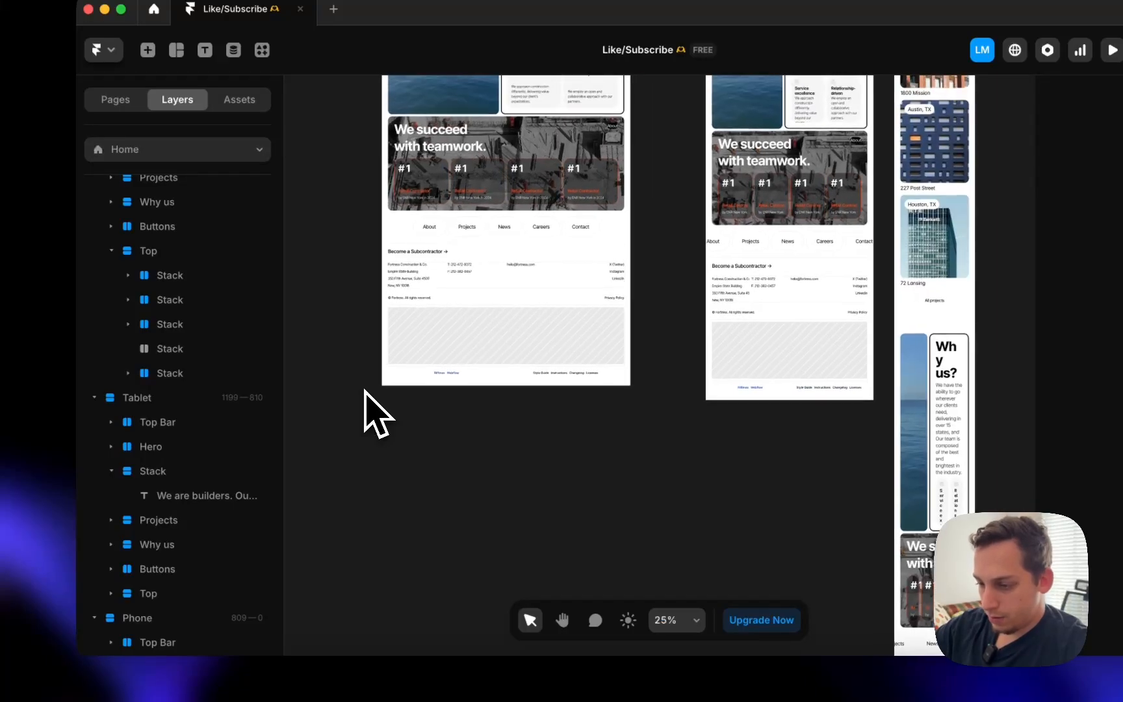
scroll(419, 380, up, 5)
click(410, 389)
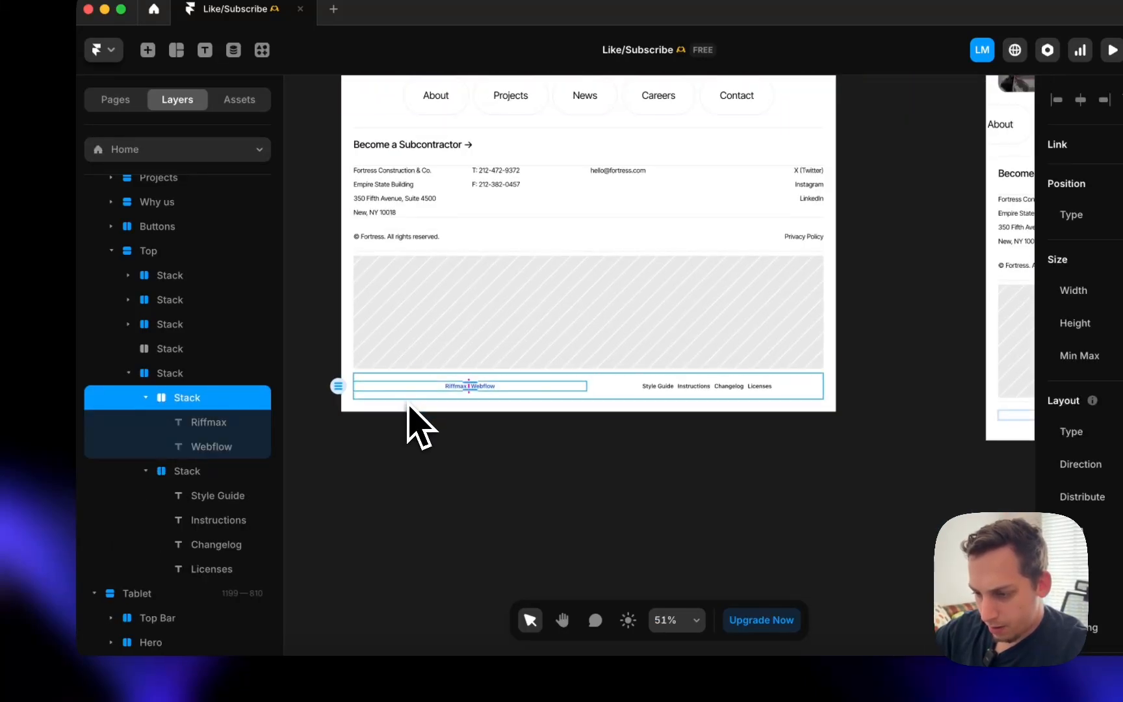
click(409, 403)
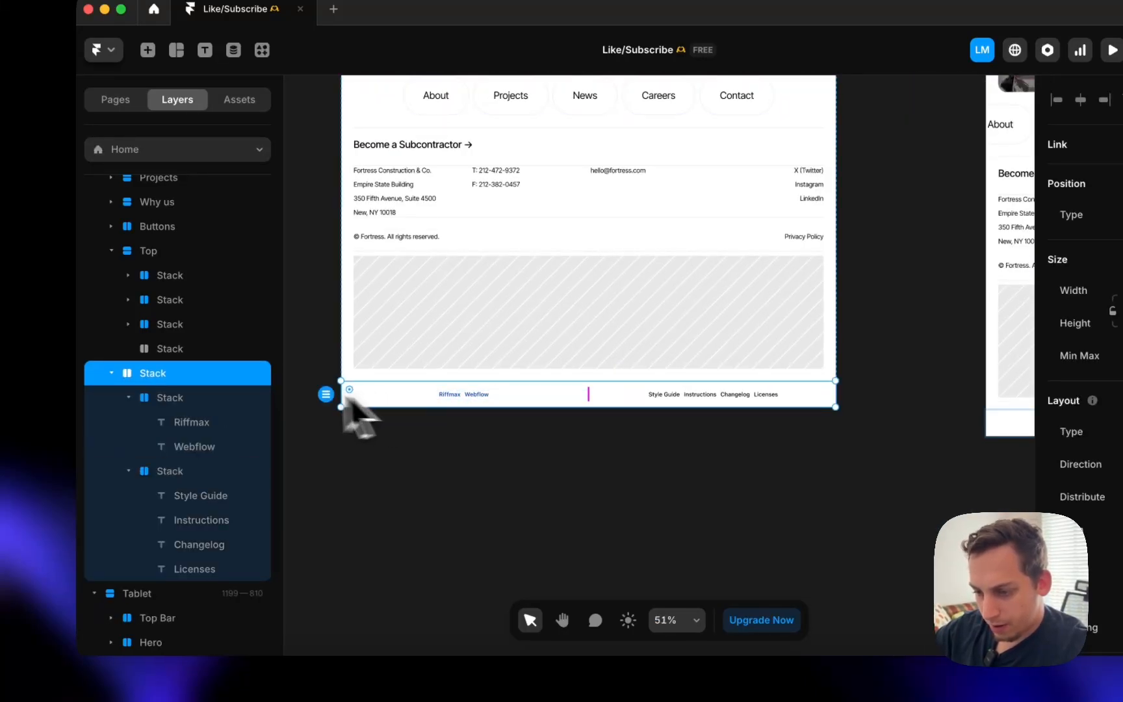
click(111, 373)
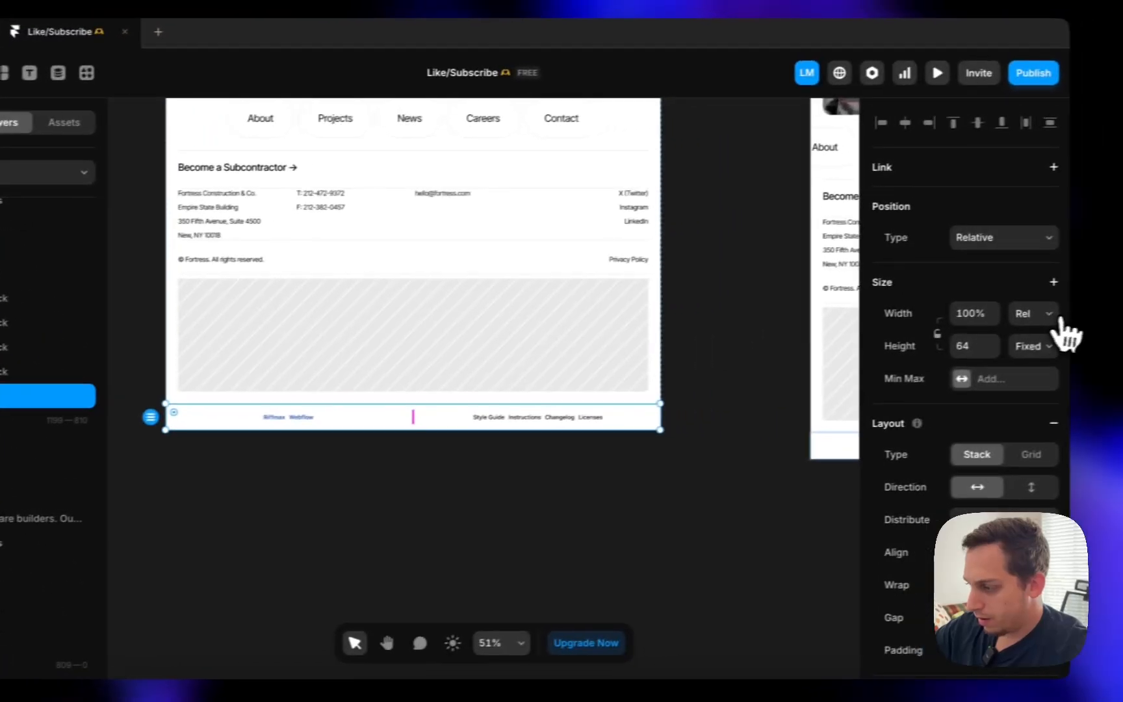
click(1053, 315)
click(1004, 339)
click(256, 503)
scroll(256, 503, down, 5)
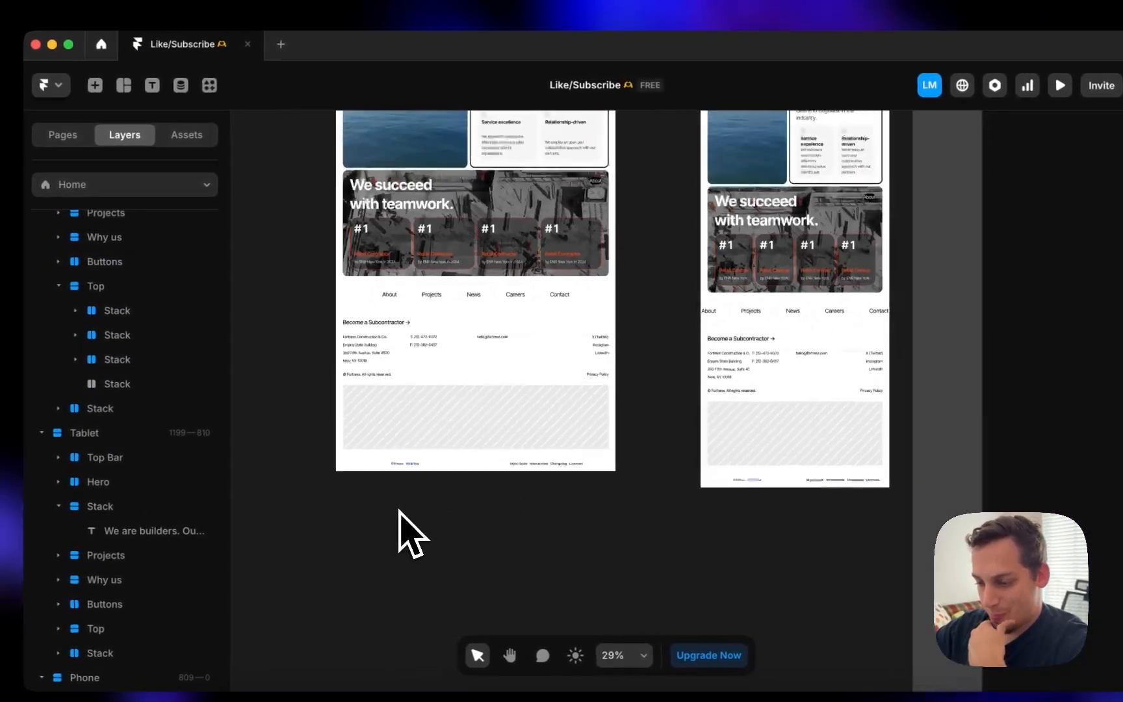
scroll(257, 503, up, 3)
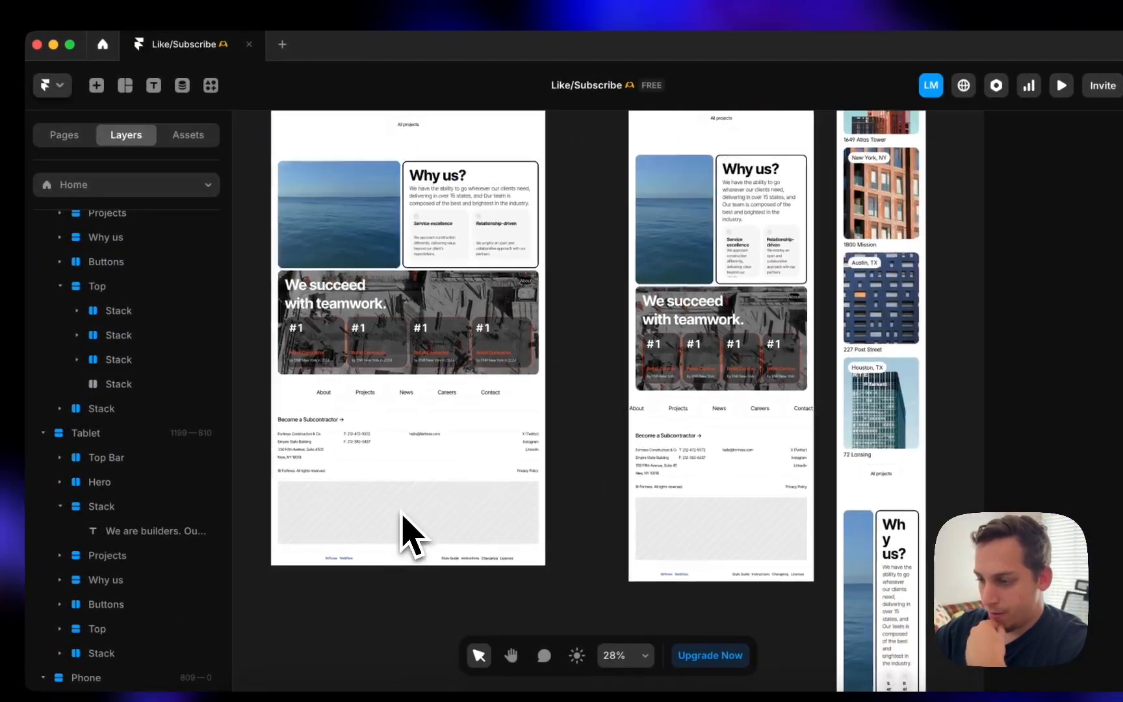
scroll(406, 535, down, 6)
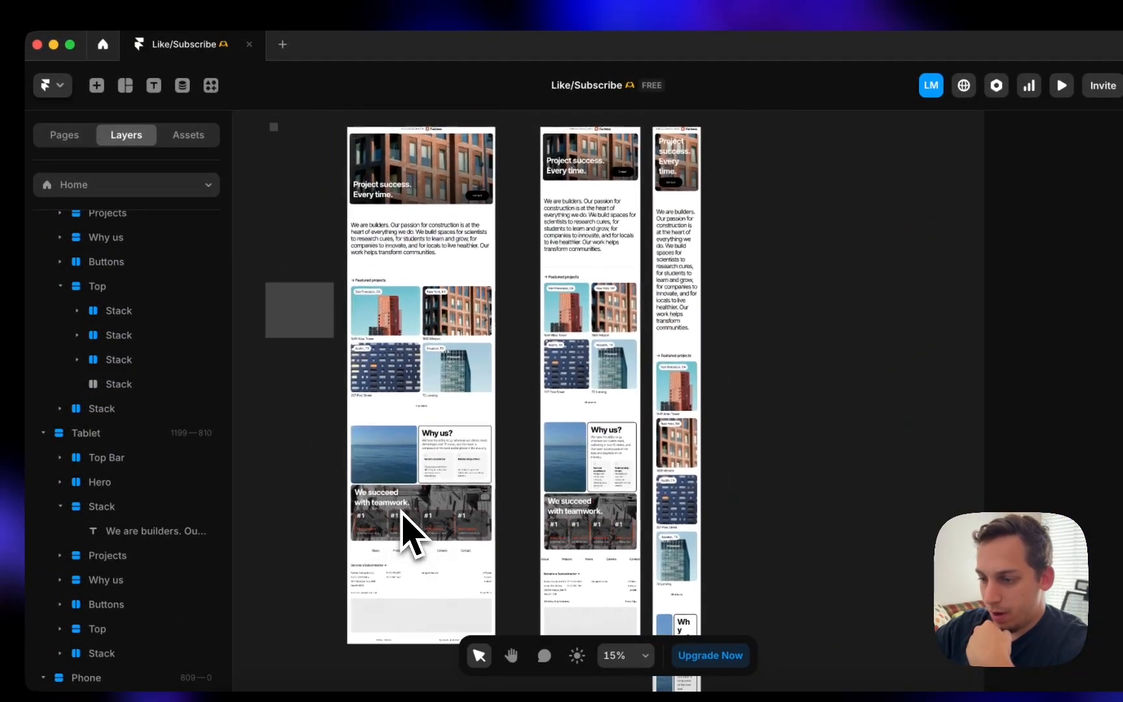
- Shift the Tablet frame to X 1052 and the Phone frame to X 2038
drag(587, 165, 561, 164)
click(678, 161)
mouse_move(679, 163)
mouse_down()
mouse_move(656, 175)
mouse_move(665, 180)
mouse_up()
scroll(501, 448, down, 5)
scroll(500, 449, right, 2)
- Inspect the Tablet's Why us video, card row and nav links against Desktop
click(482, 399)
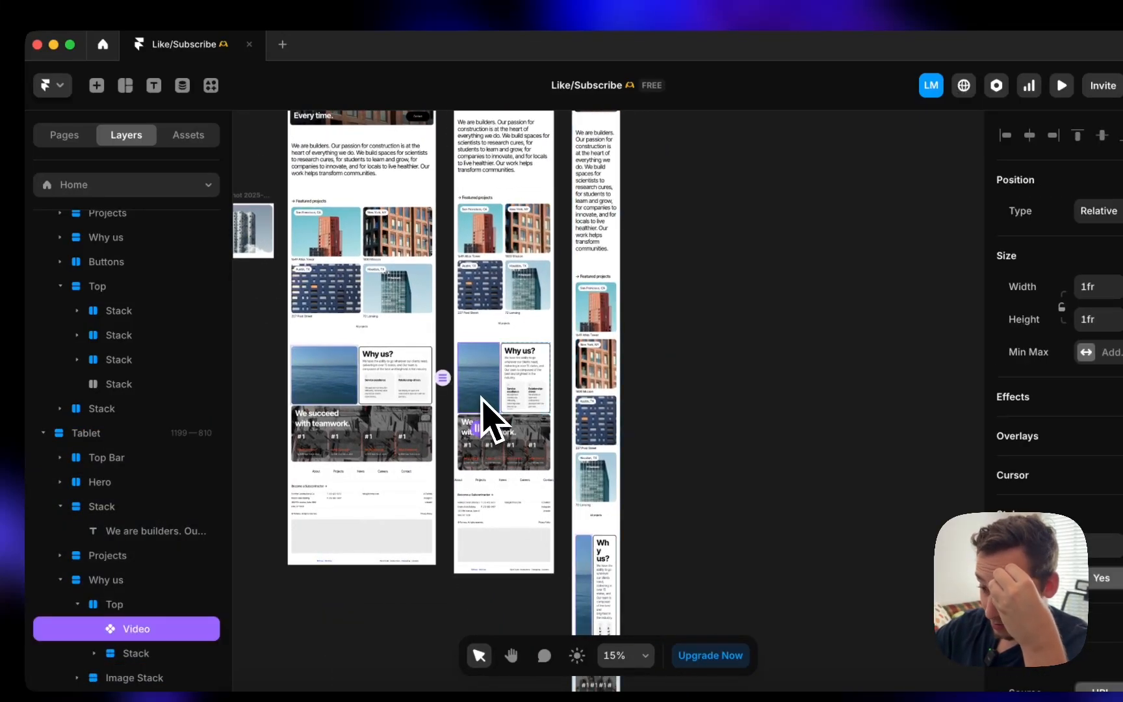
click(352, 411)
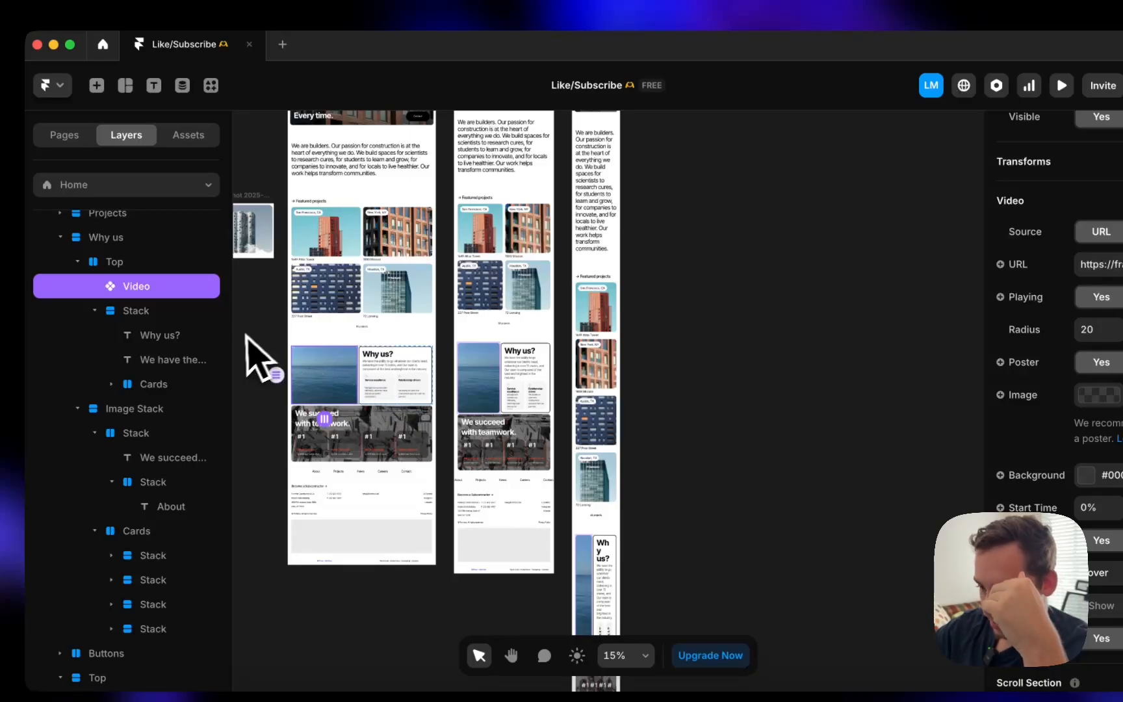
click(505, 405)
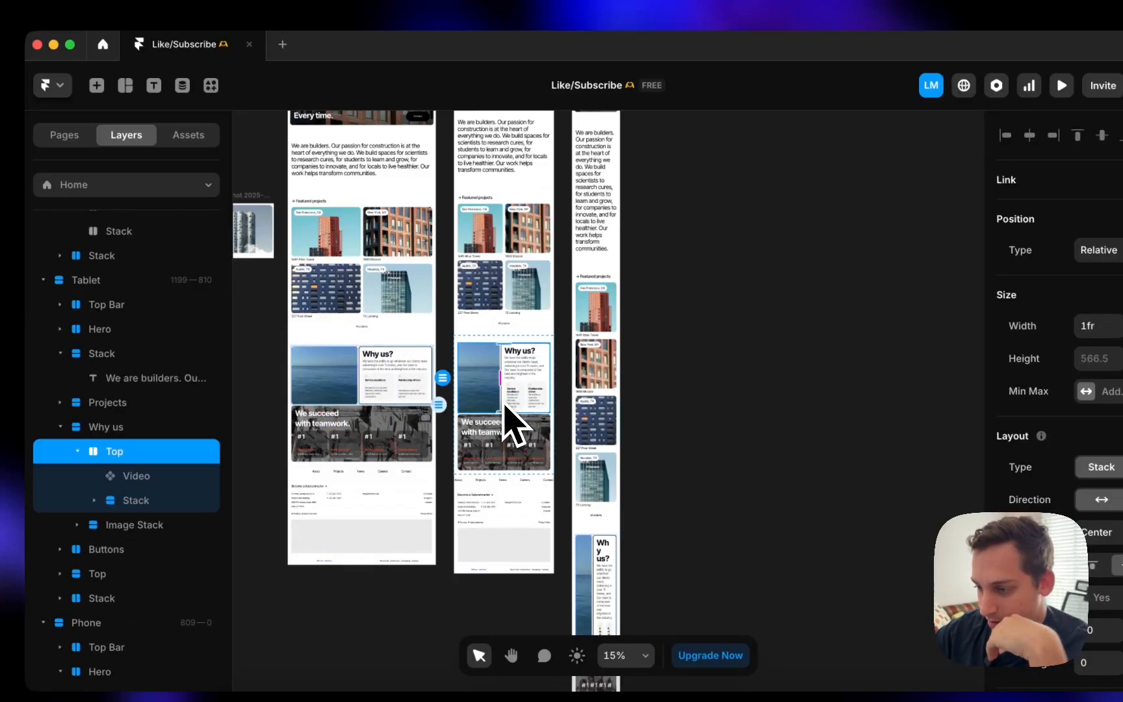
scroll(506, 405, up, 5)
scroll(564, 409, down, 5)
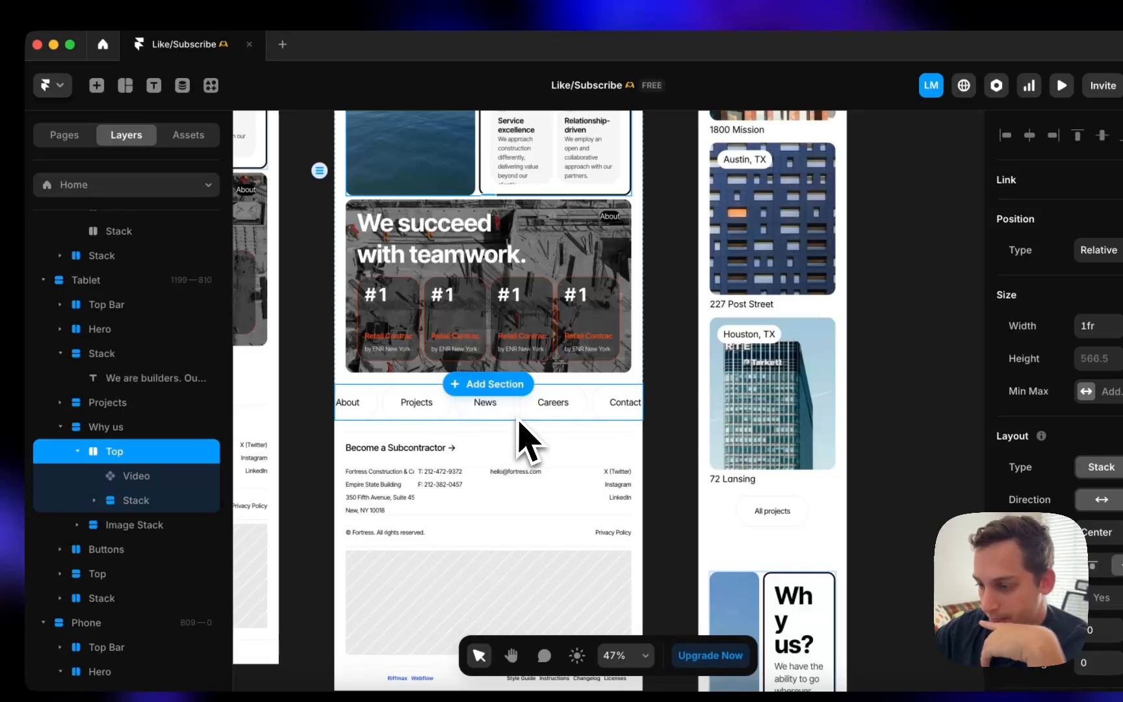
click(519, 421)
scroll(521, 428, down, 5)
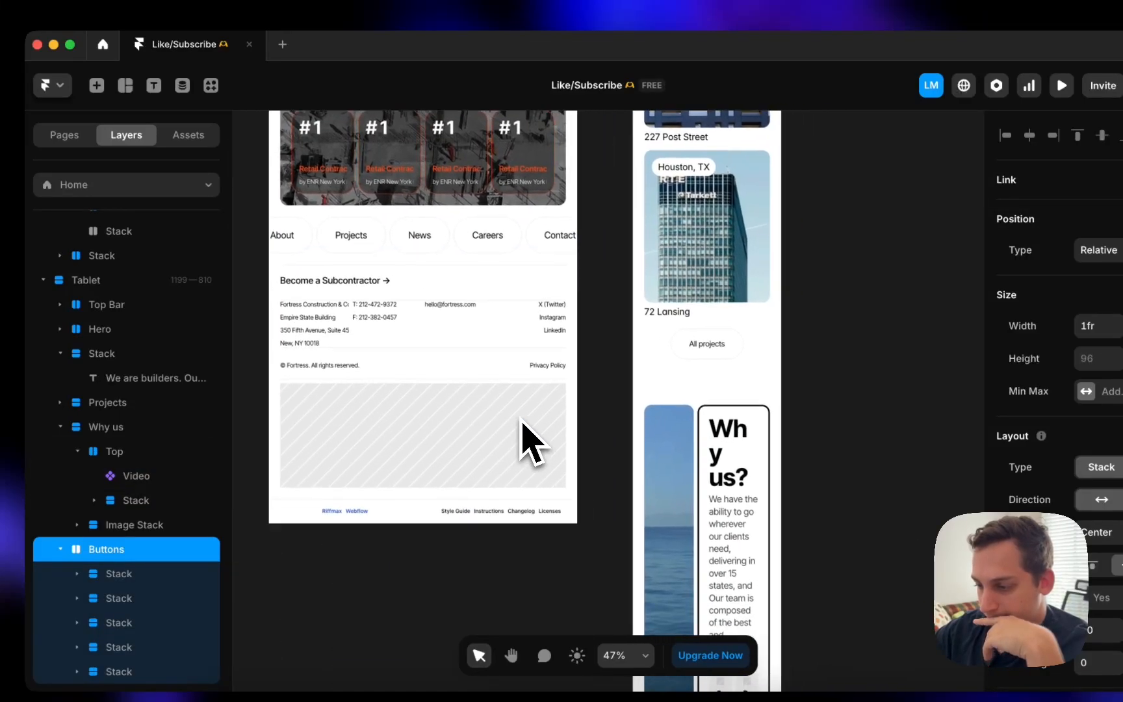
scroll(530, 442, right, 5)
scroll(527, 439, down, 5)
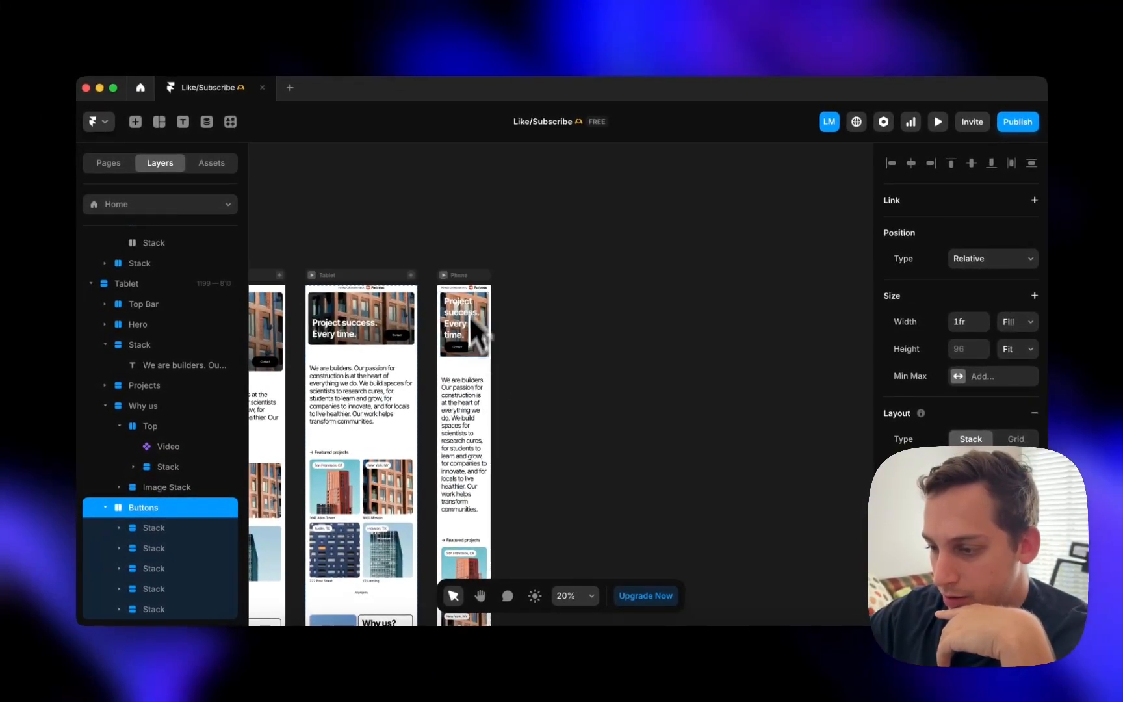
- Set the phone hero image height to 42 and nudge up the hero's top padding
scroll(467, 396, down, 4)
scroll(463, 476, up, 3)
click(486, 253)
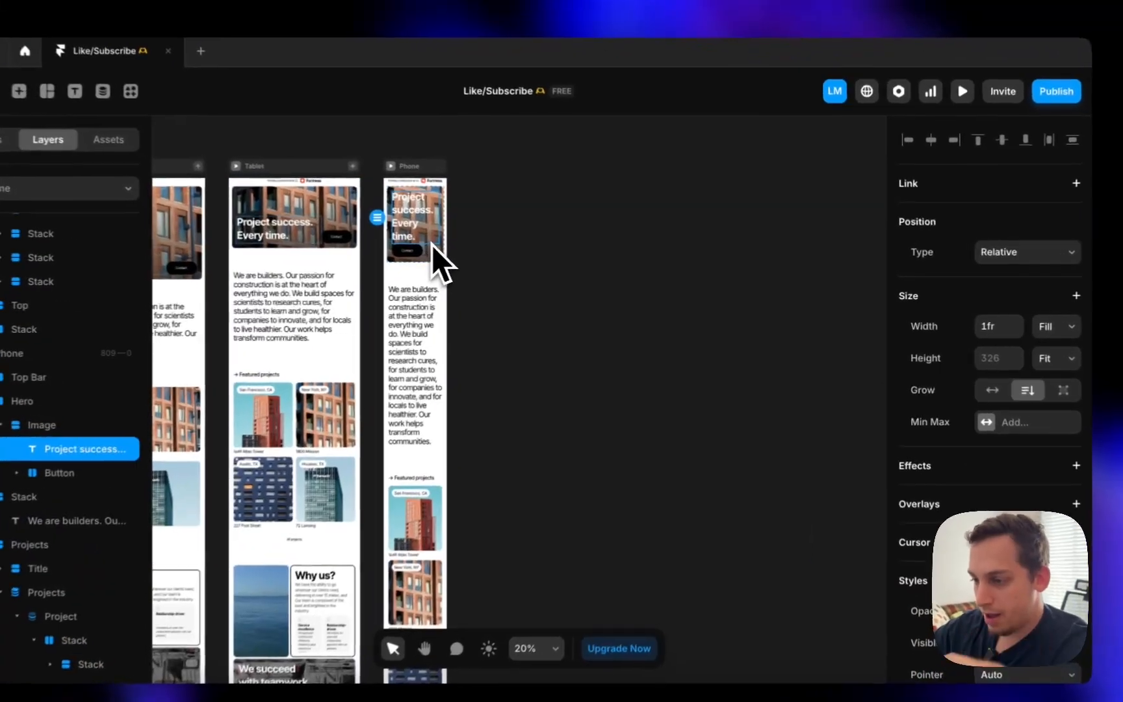
click(431, 246)
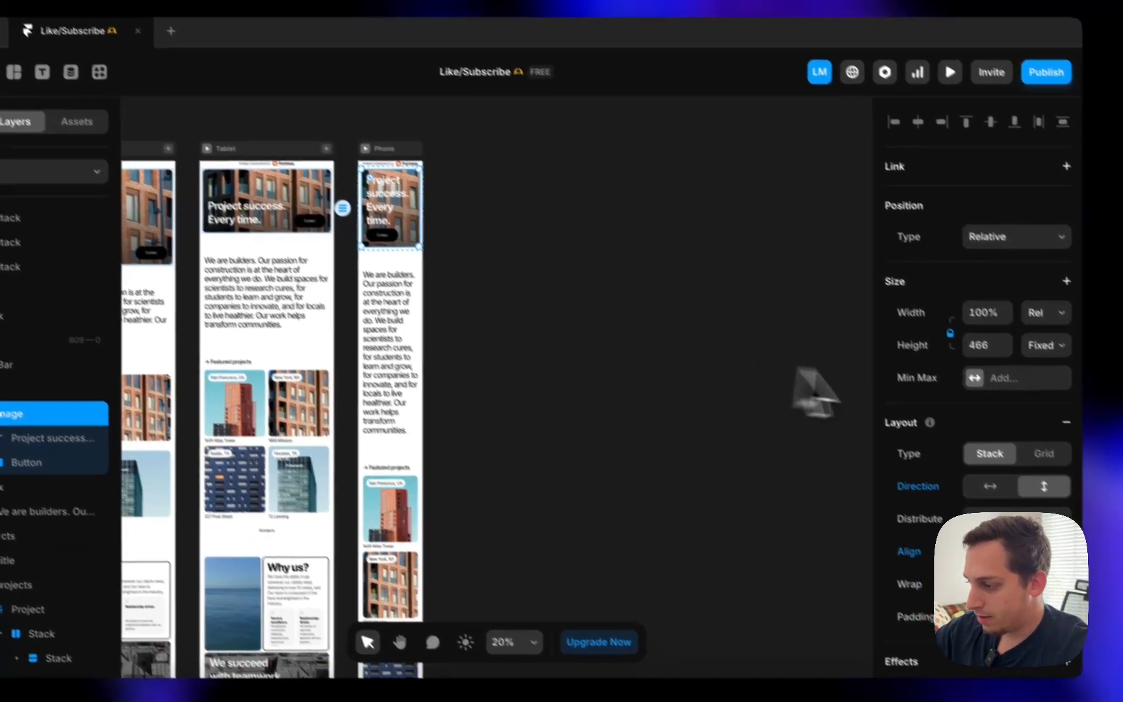
click(998, 358)
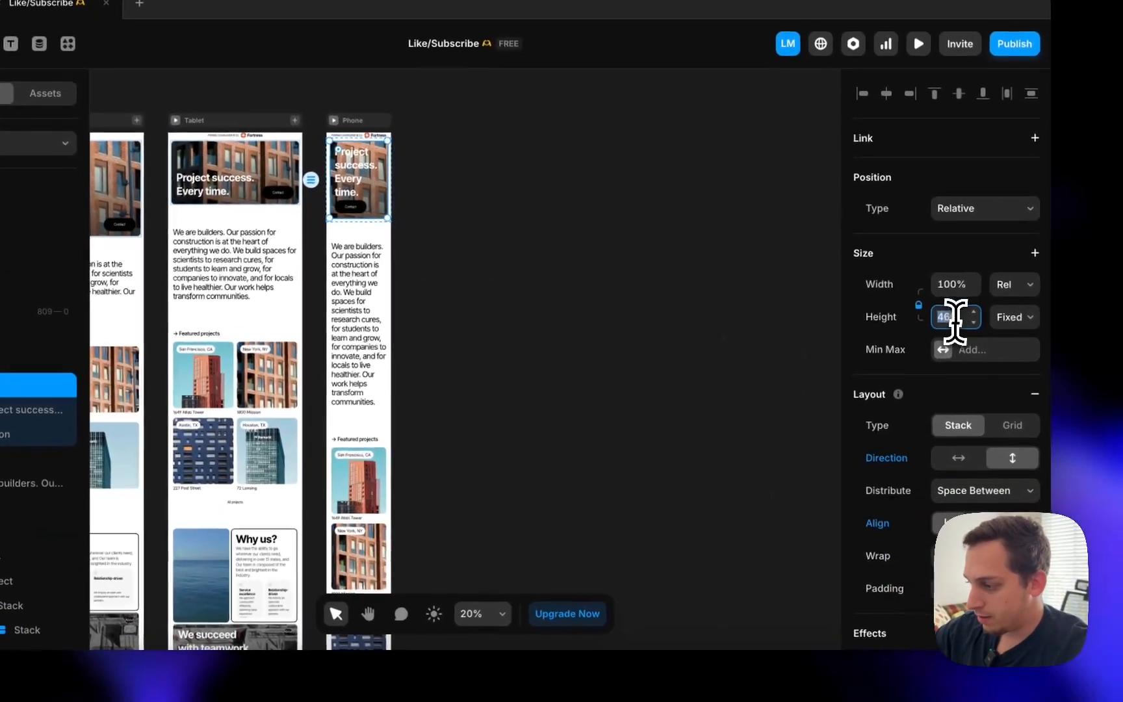
text(42)
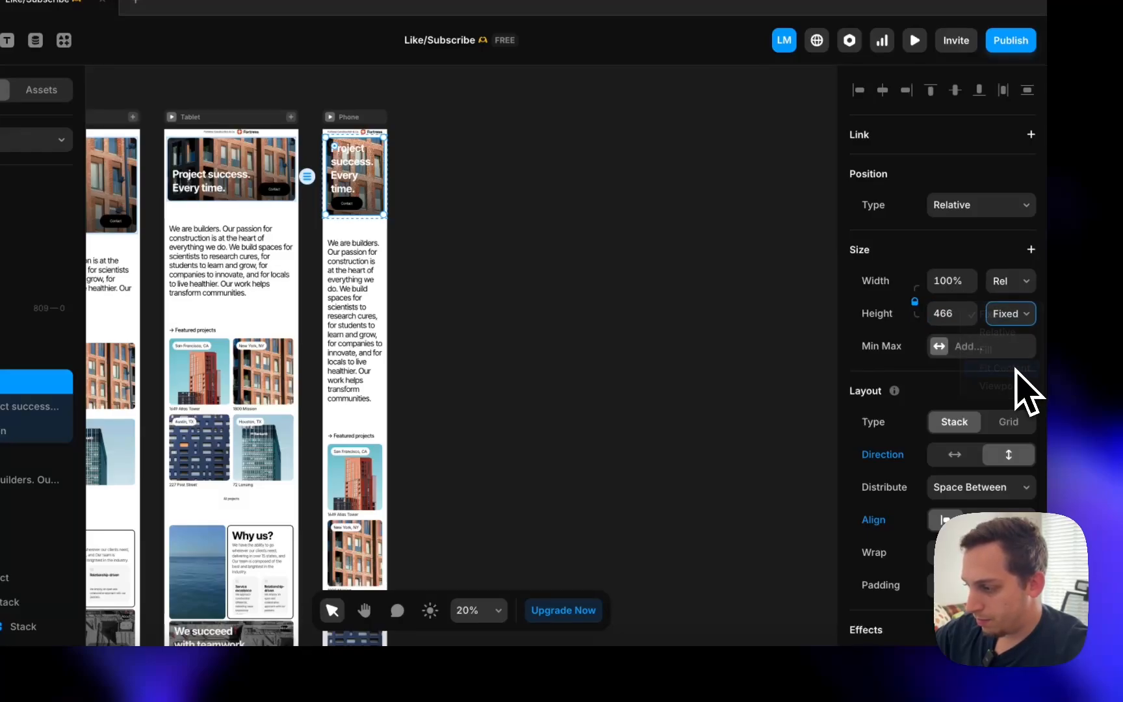
scroll(968, 429, down, 3)
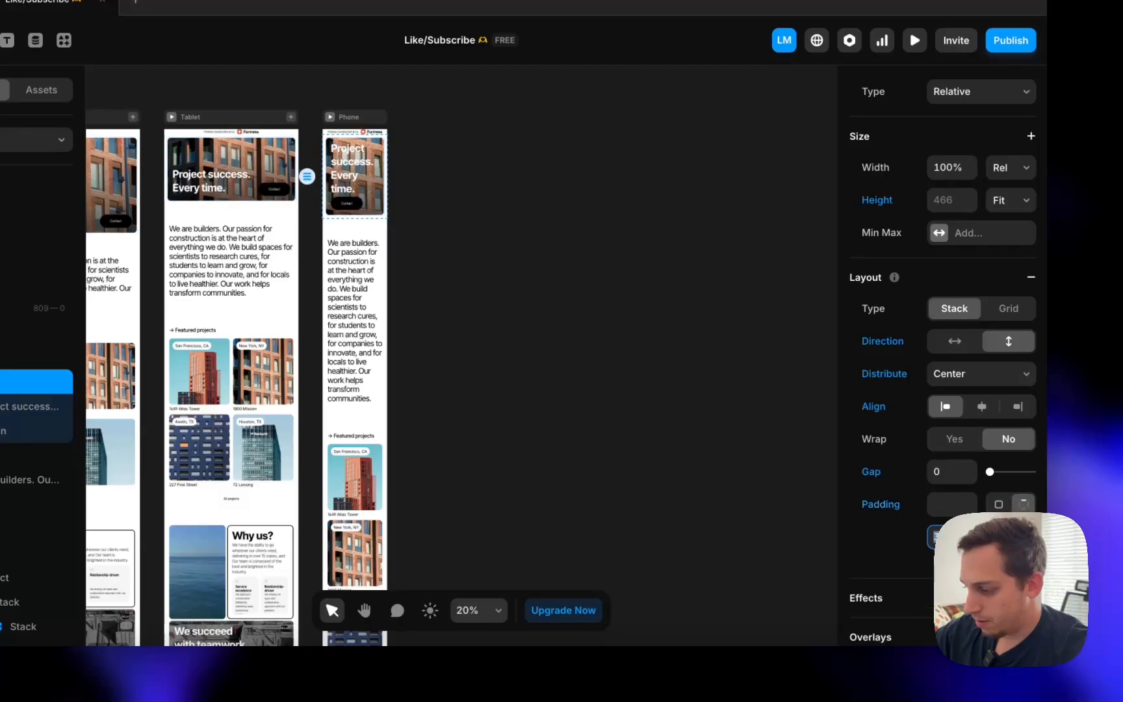
key(shift+Up)
key(shift+Up)
key(shift+Up)
key(shift+Up)
key(shift+Up)
key(shift+Up)
key(shift+Up)
key(shift+Up)
key(shift+Up)
key(shift+Up)
key(shift+Up)
key(shift+Up)
key(shift+Up)
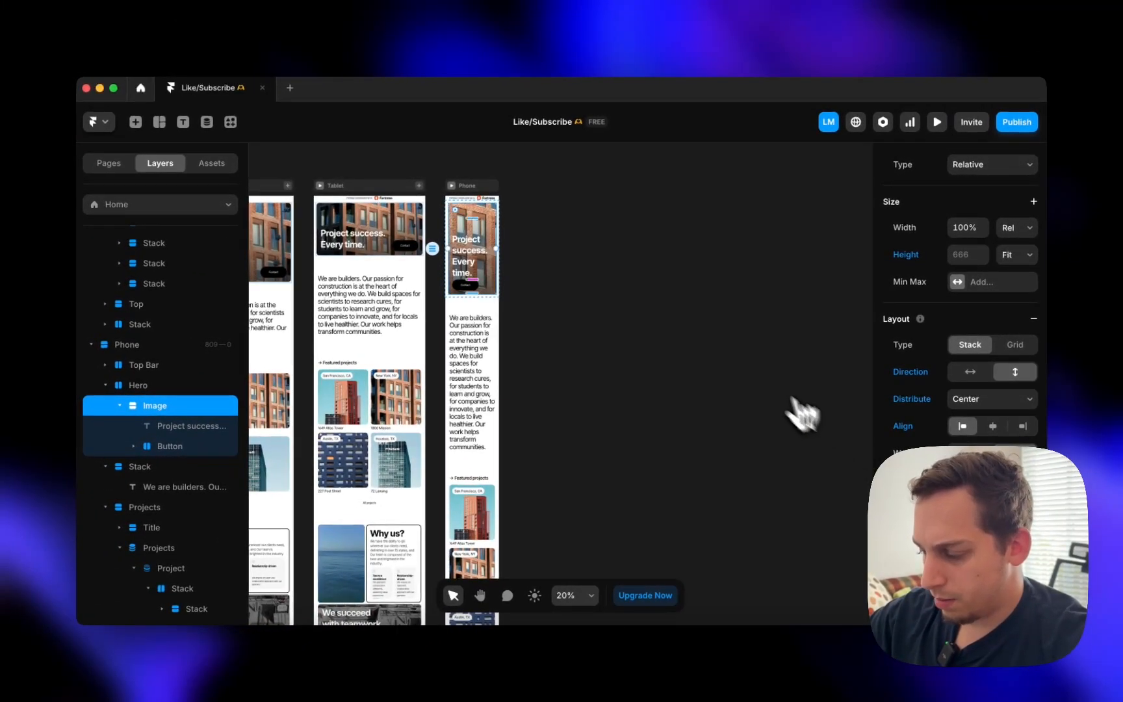
- Make the phone hero image Fill the full width
click(580, 306)
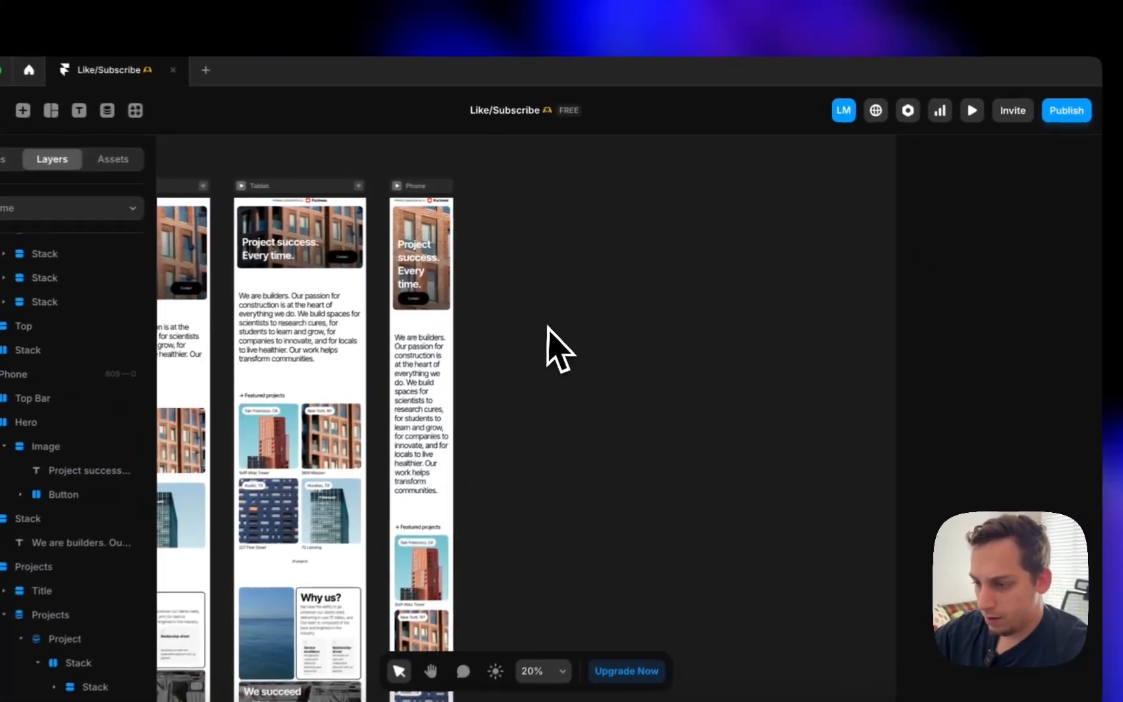
scroll(580, 304, up, 3)
click(397, 250)
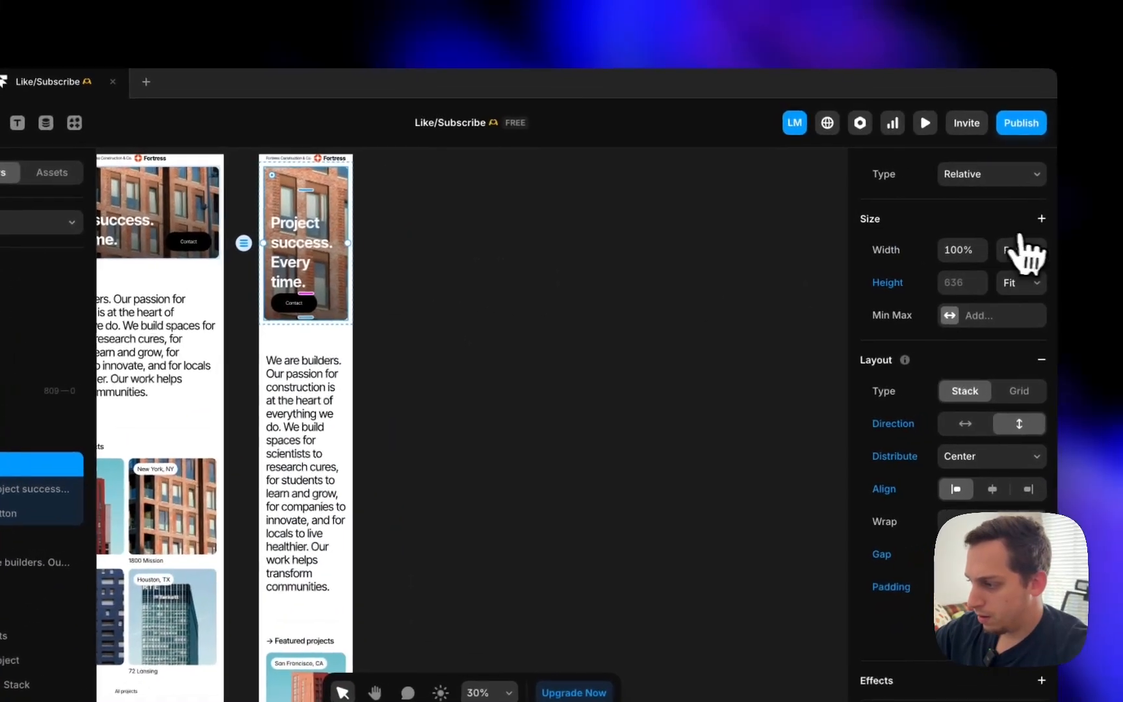
click(1073, 236)
click(1002, 272)
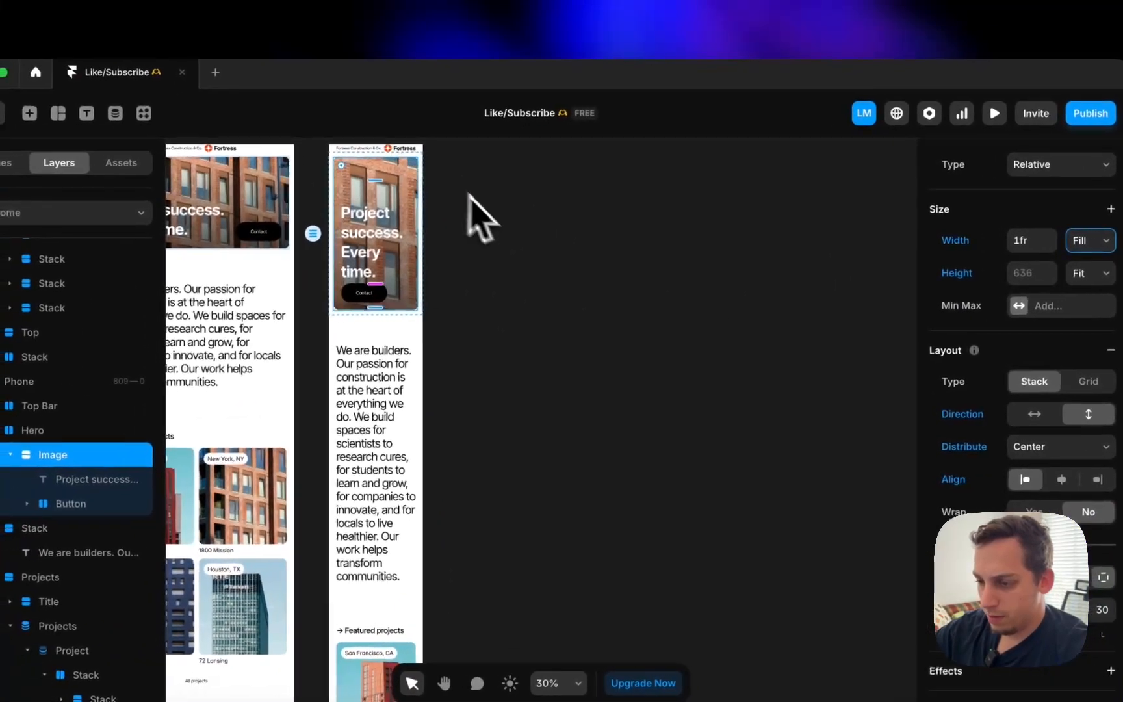
- Set the Why us top stack to vertical so the video sits above the text
scroll(390, 209, left, 3)
scroll(417, 230, down, 4)
scroll(498, 214, down, 10)
scroll(498, 214, right, 2)
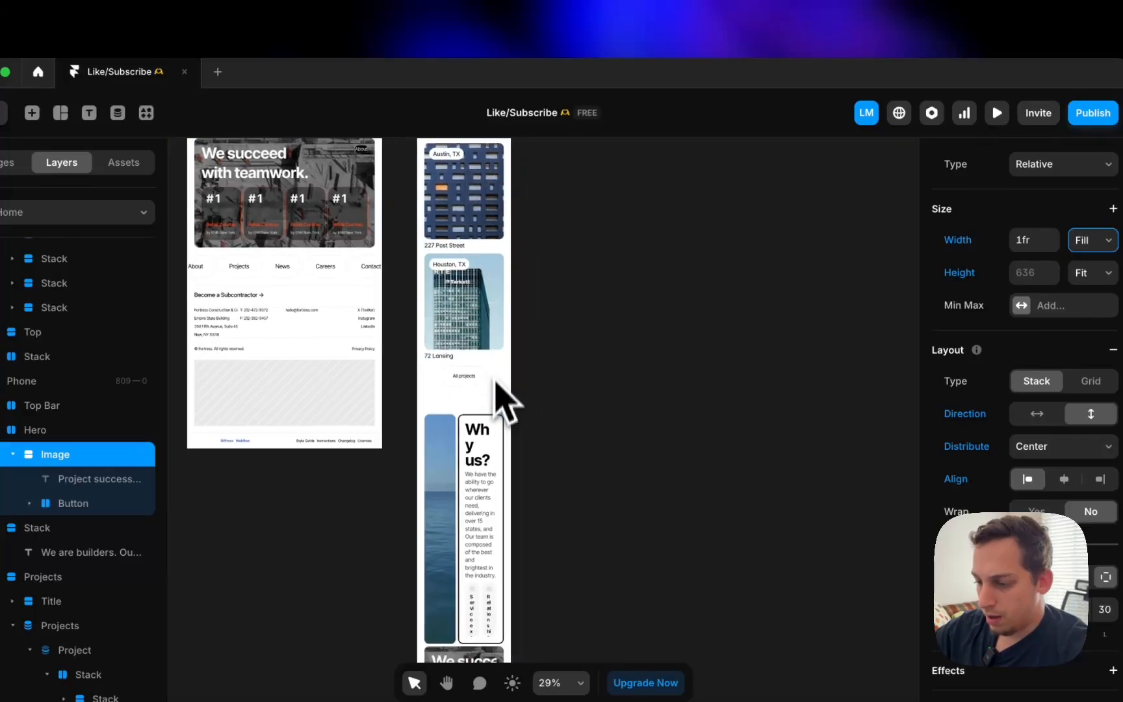
click(425, 436)
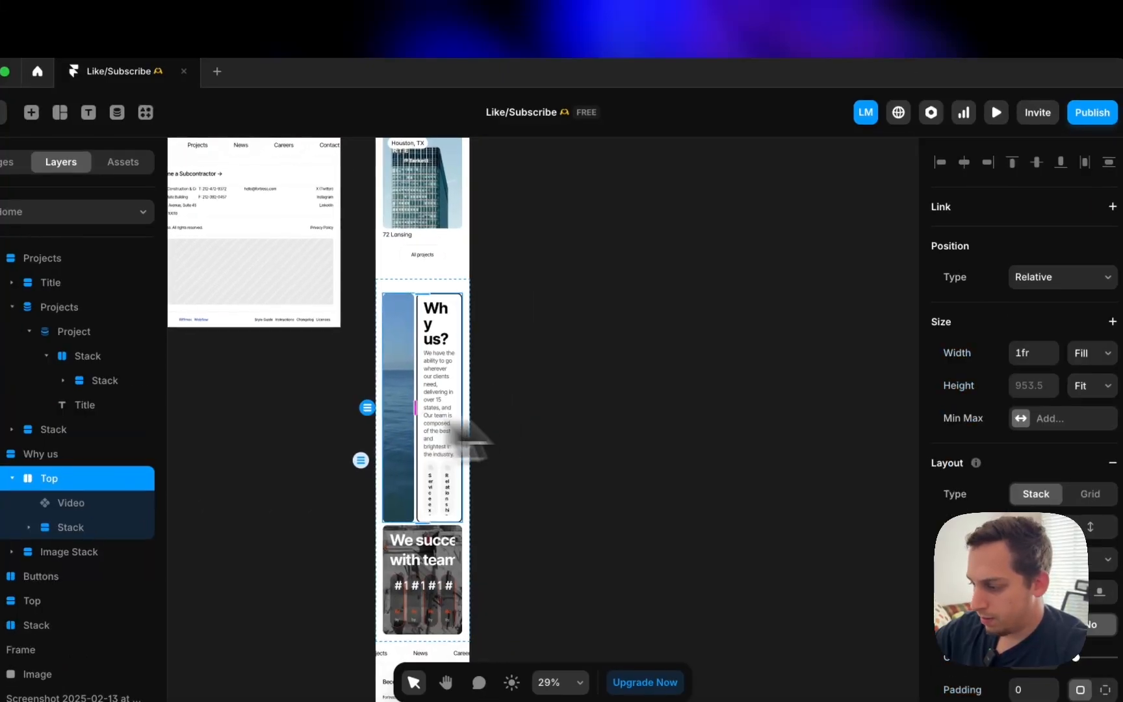
click(1092, 526)
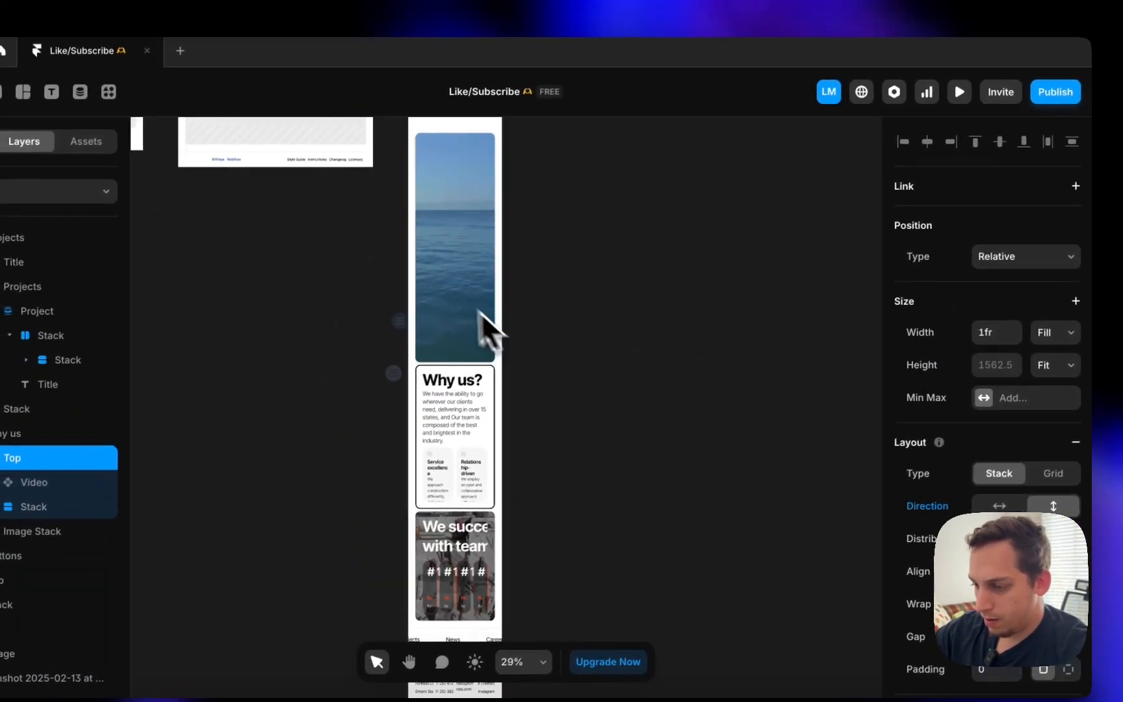
- Shorten the ocean video to height 200, then nudge it slightly taller
click(390, 449)
click(981, 310)
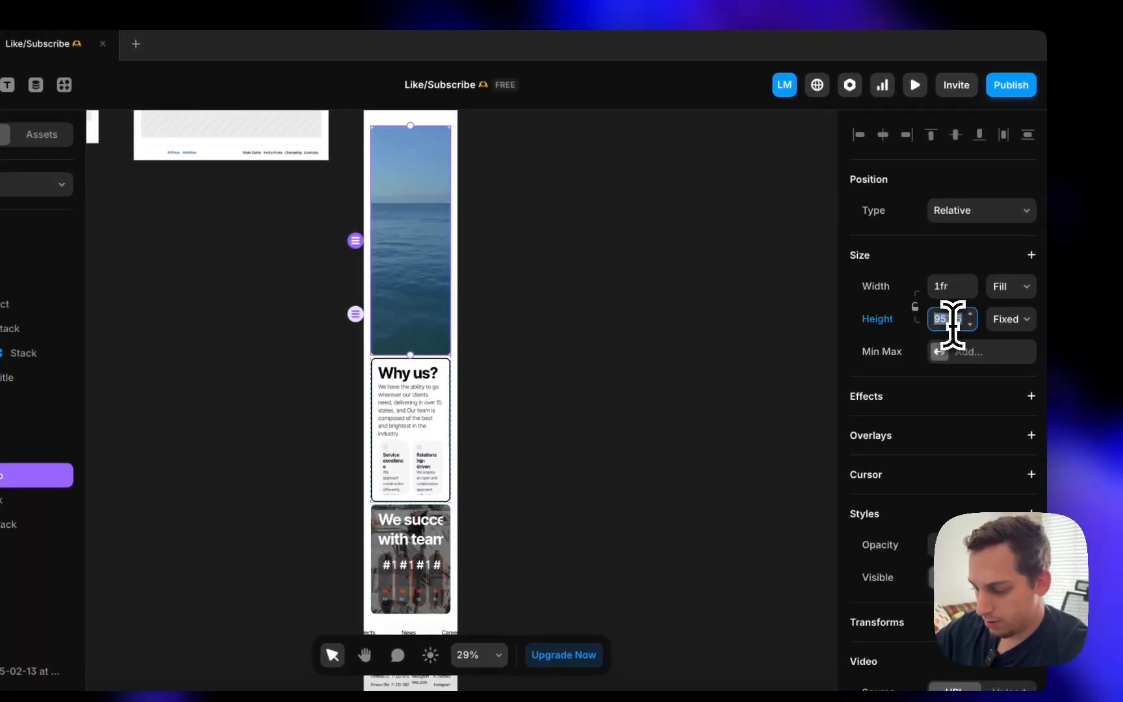
text(200)
key(Return)
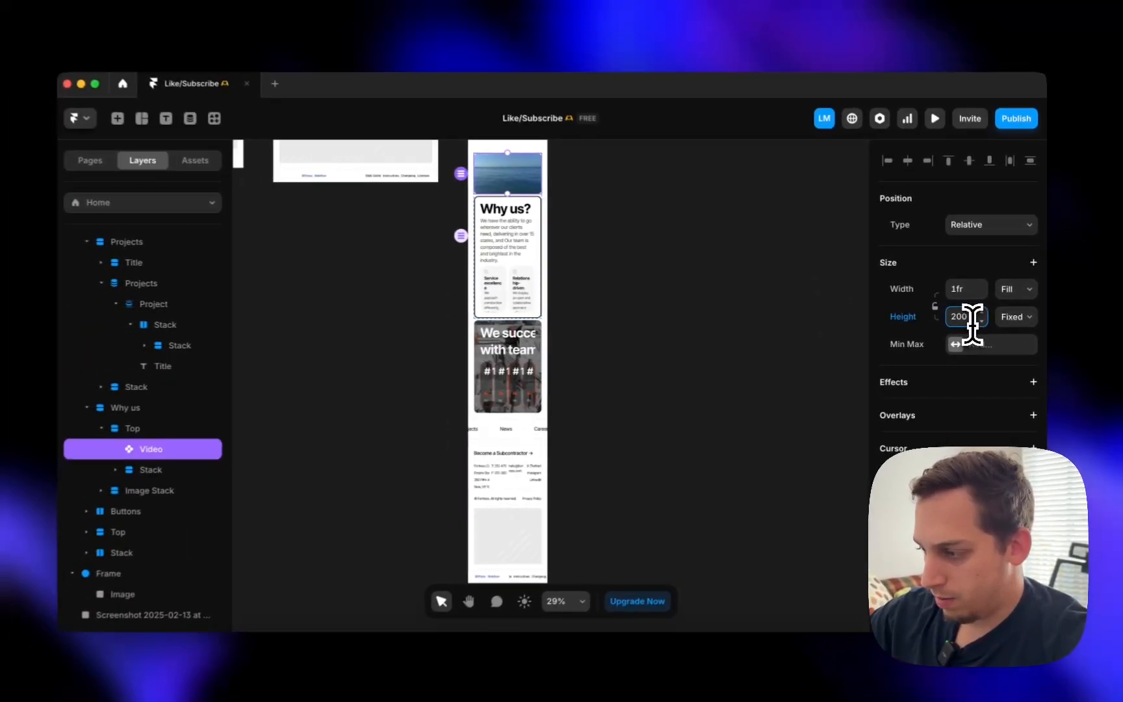
key(shift+Up)
key(shift+Up)
key(shift+Up)
key(shift+Up)
key(shift+Up)
key(shift+Up)
key(shift+Up)
key(shift+Up)
key(shift+Up)
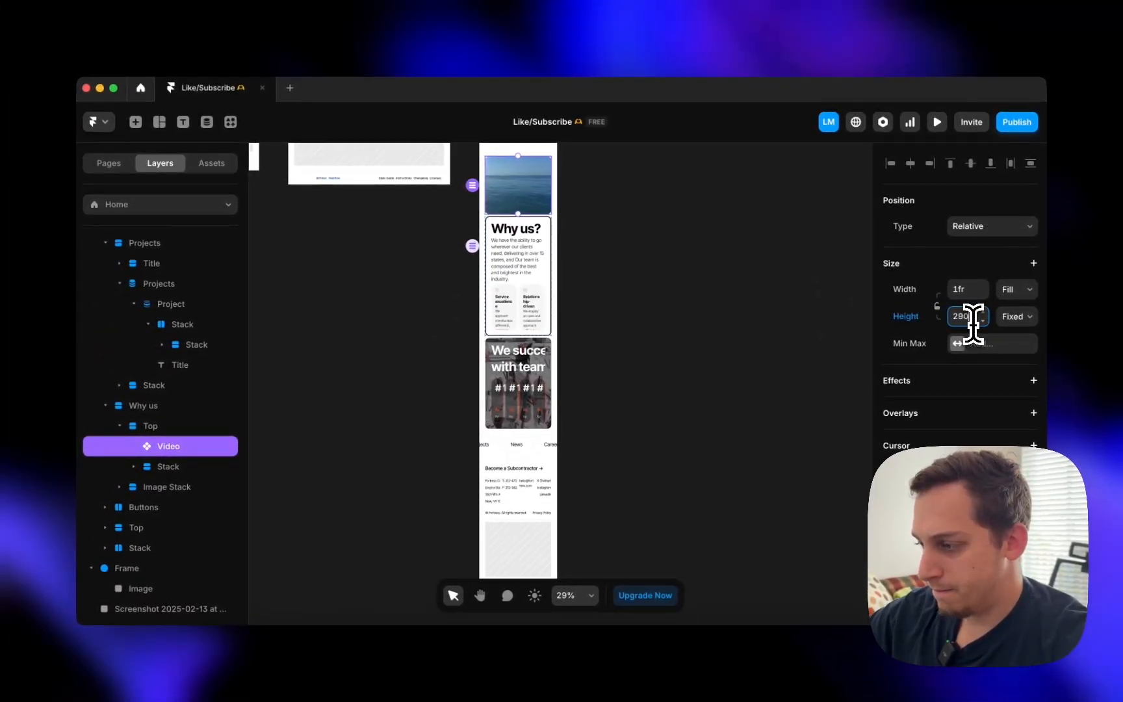
- Stack the two Why us feature cards vertically
click(515, 312)
click(1025, 486)
click(735, 345)
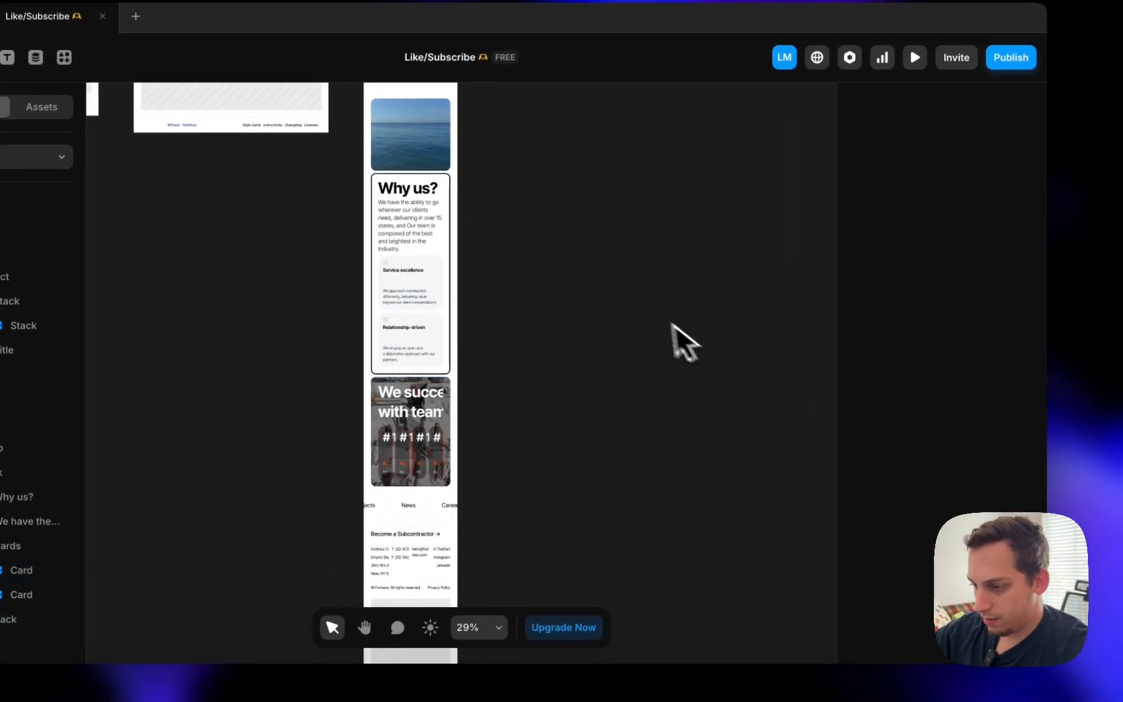
scroll(482, 285, down, 4)
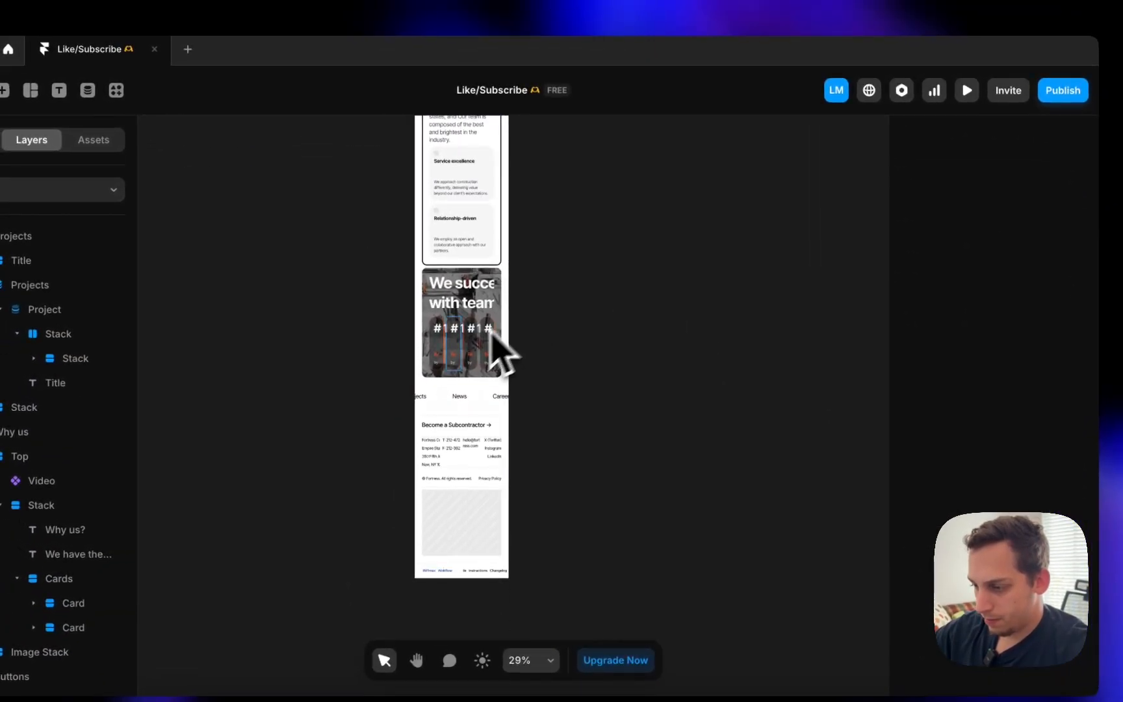
- Stack the We succeed #1 cards vertically and set the heading's width to Fill
click(448, 350)
click(1060, 504)
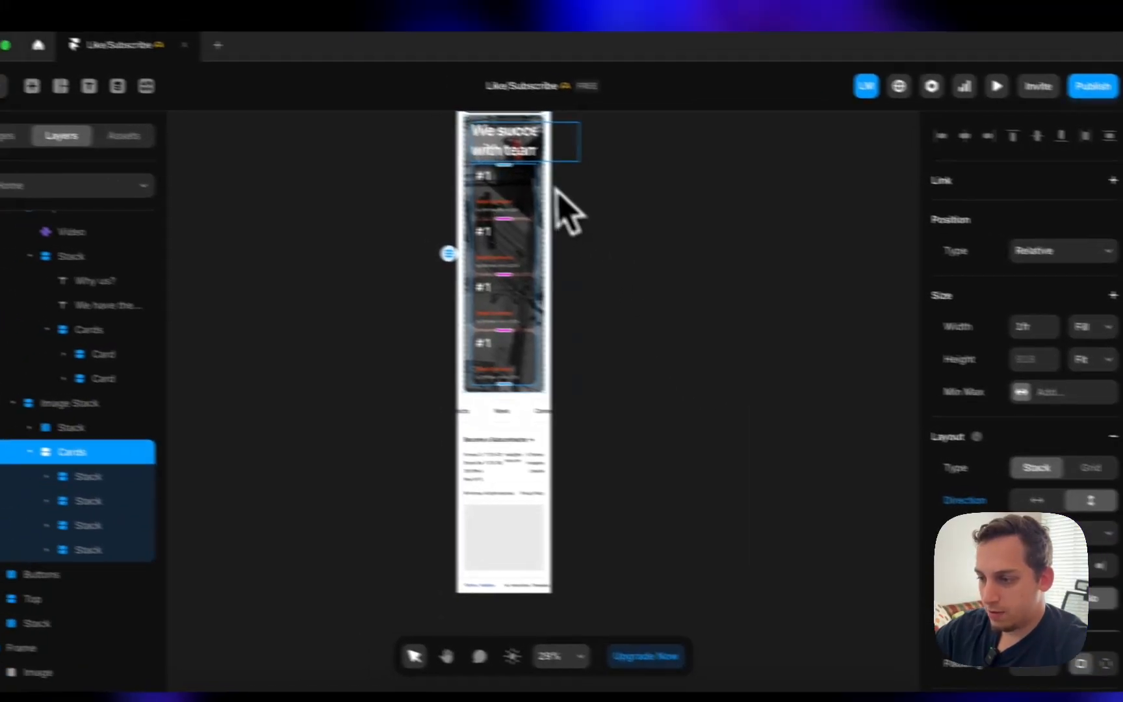
click(446, 137)
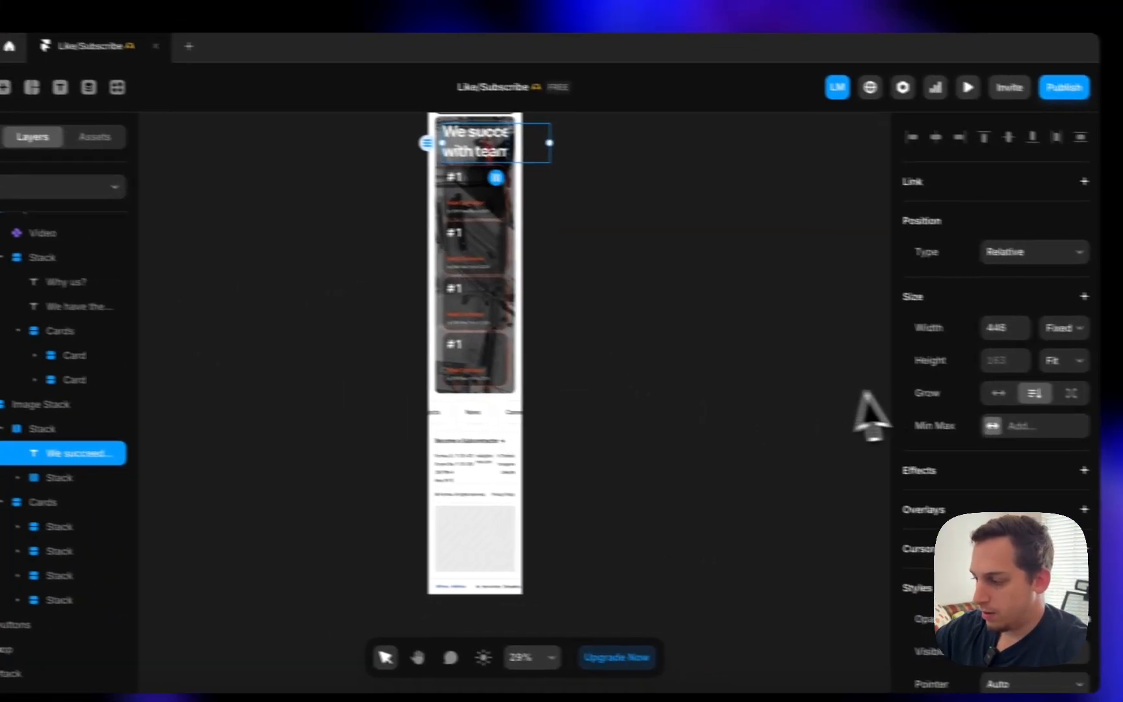
click(1084, 296)
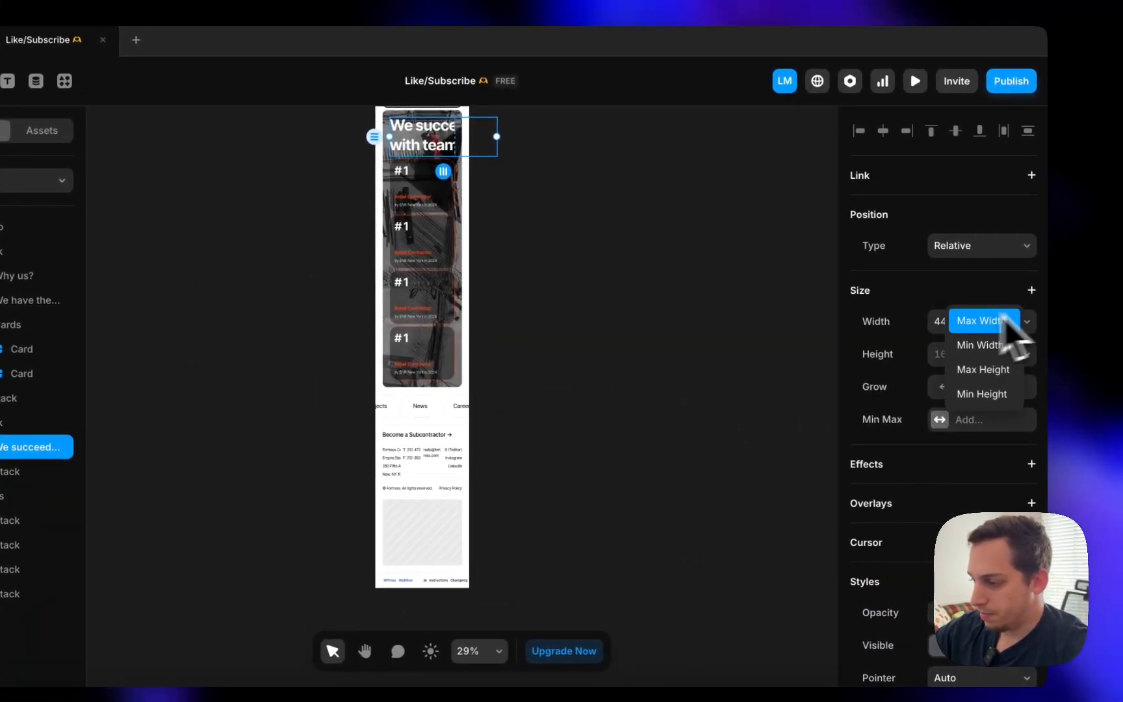
click(353, 253)
scroll(338, 250, left, 8)
scroll(362, 284, up, 4)
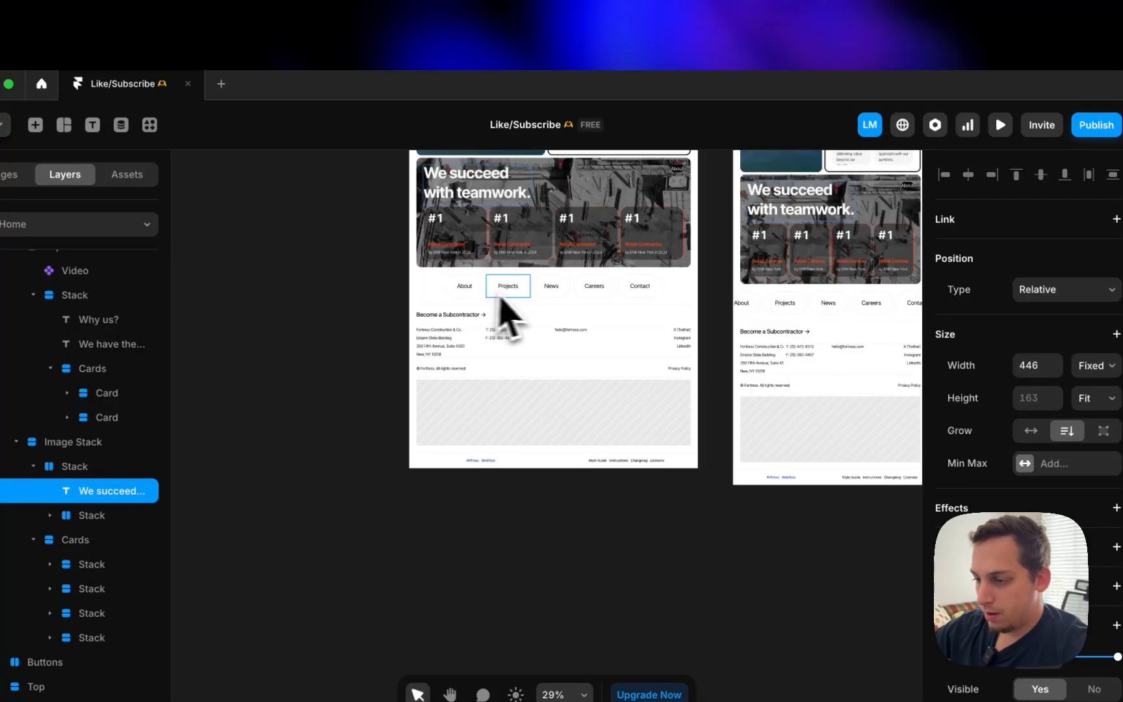
click(1095, 365)
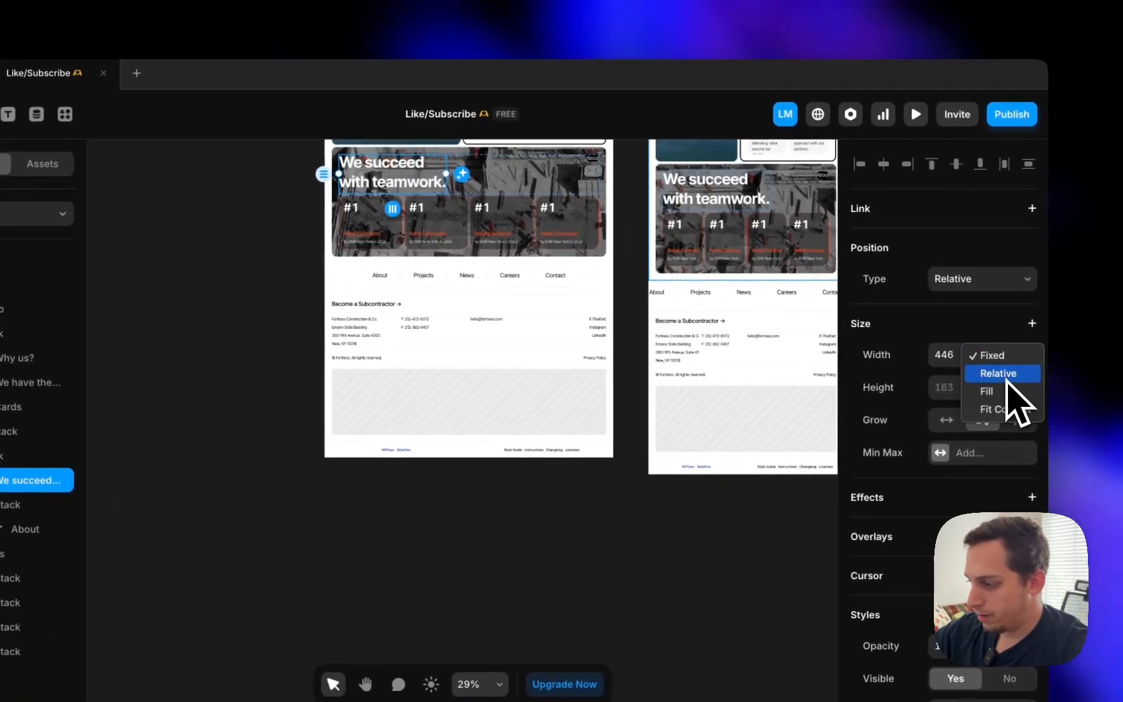
- Set the heading's parent stack to vertical so the About link sits beneath it
scroll(614, 325, right, 6)
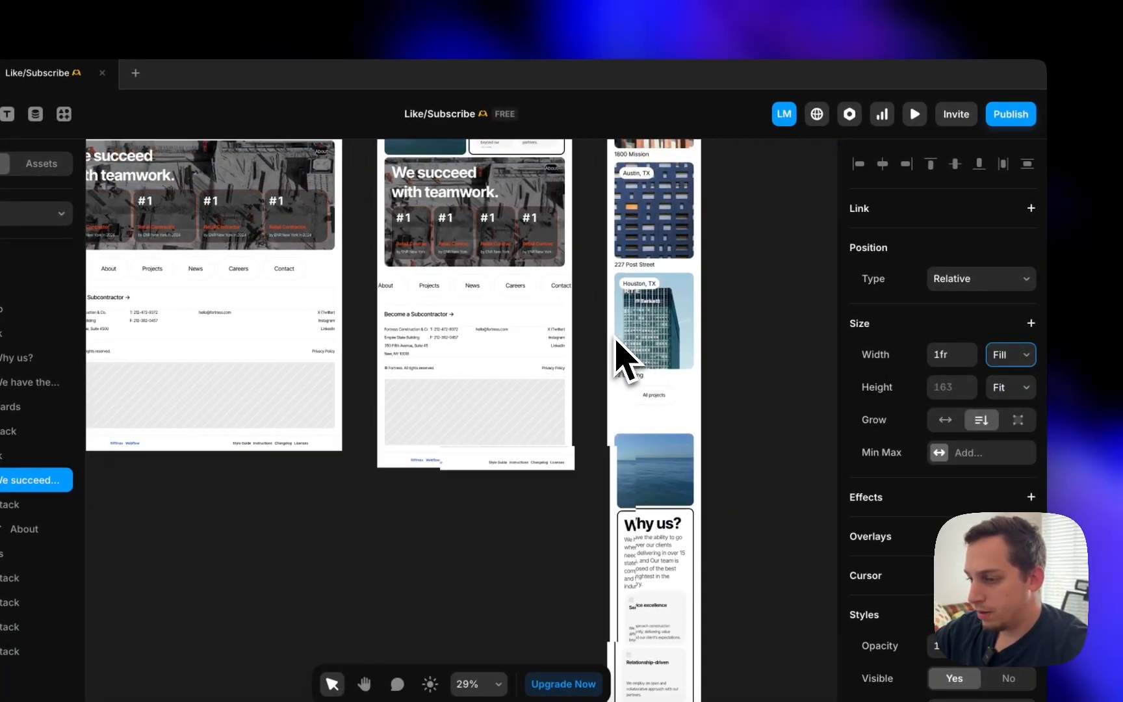
scroll(416, 251, up, 2)
scroll(462, 247, down, 6)
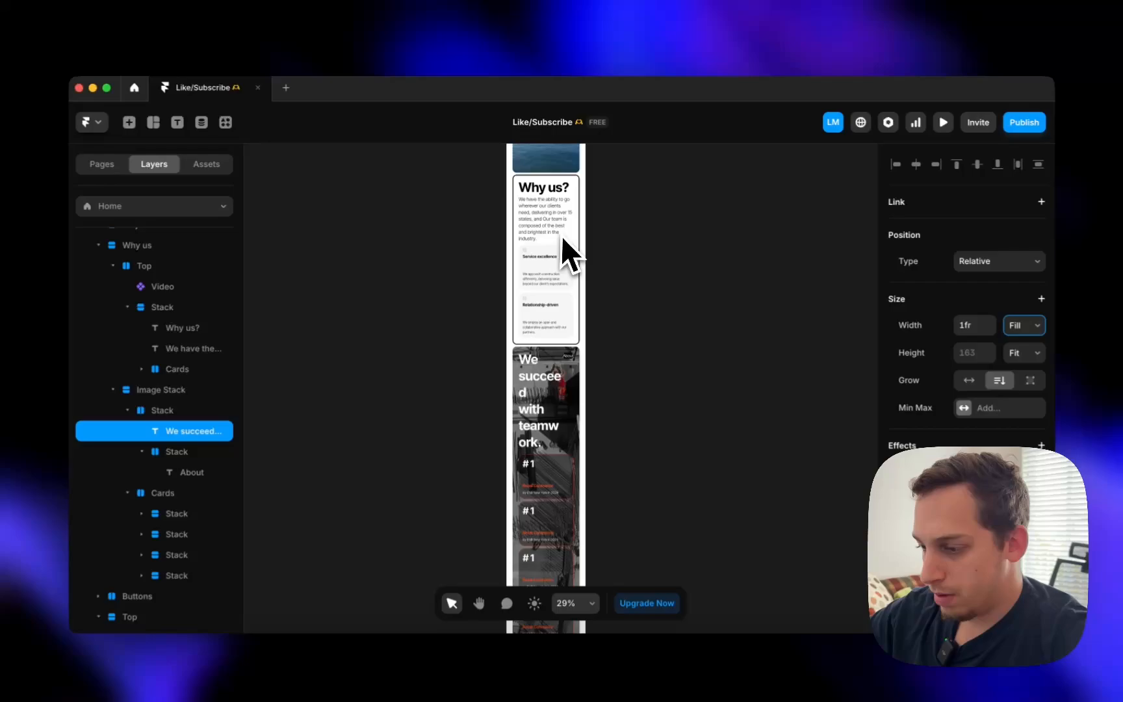
scroll(561, 235, up, 2)
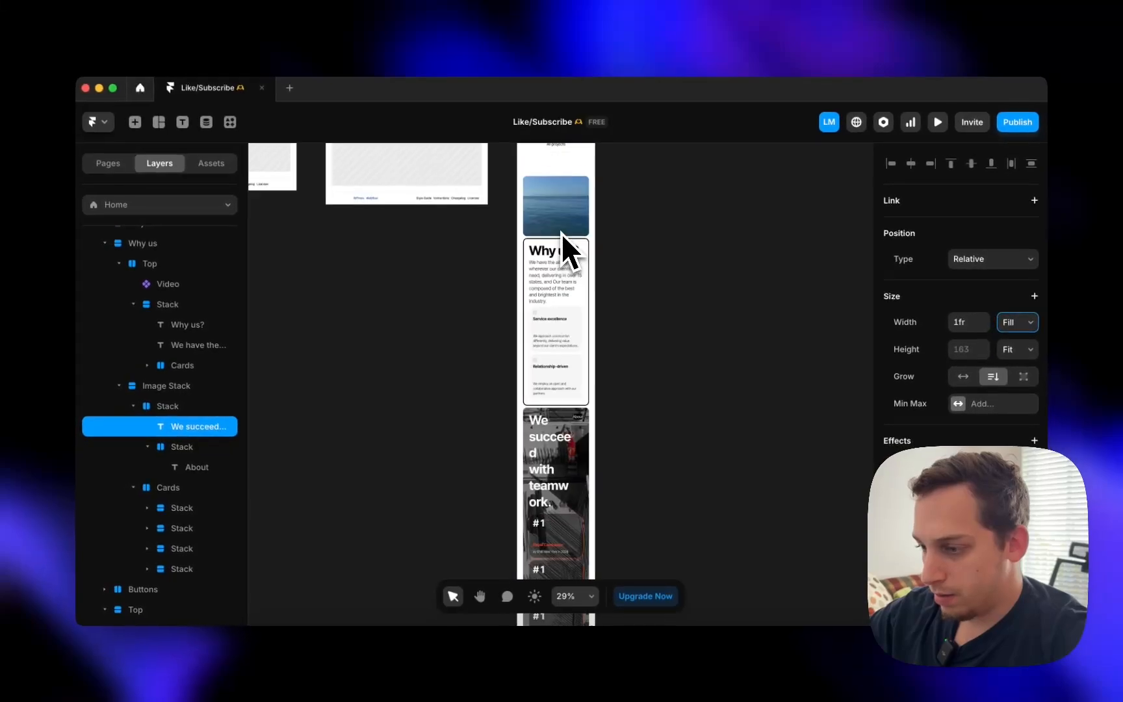
scroll(559, 283, down, 5)
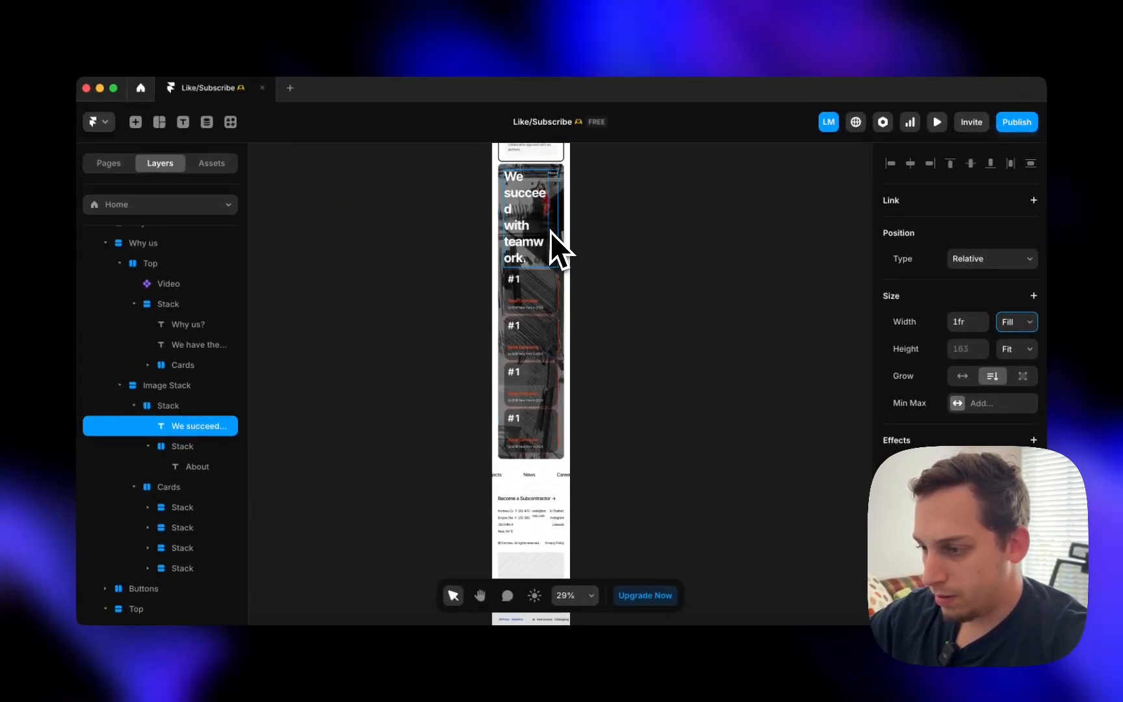
click(557, 246)
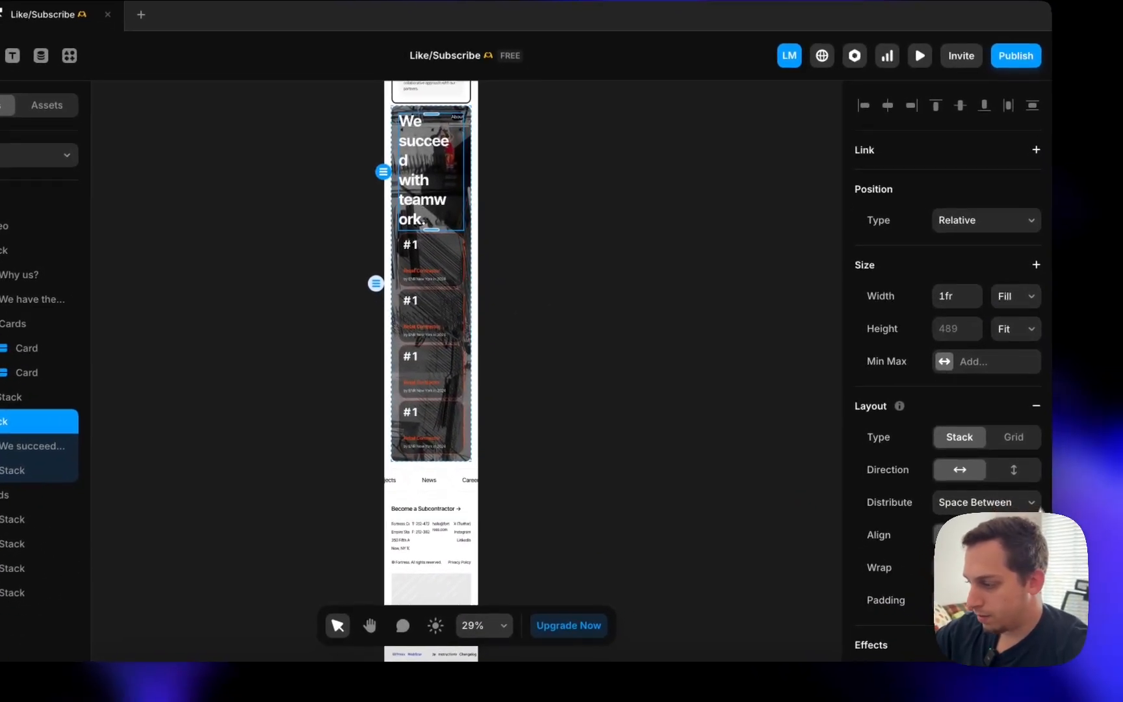
click(1015, 469)
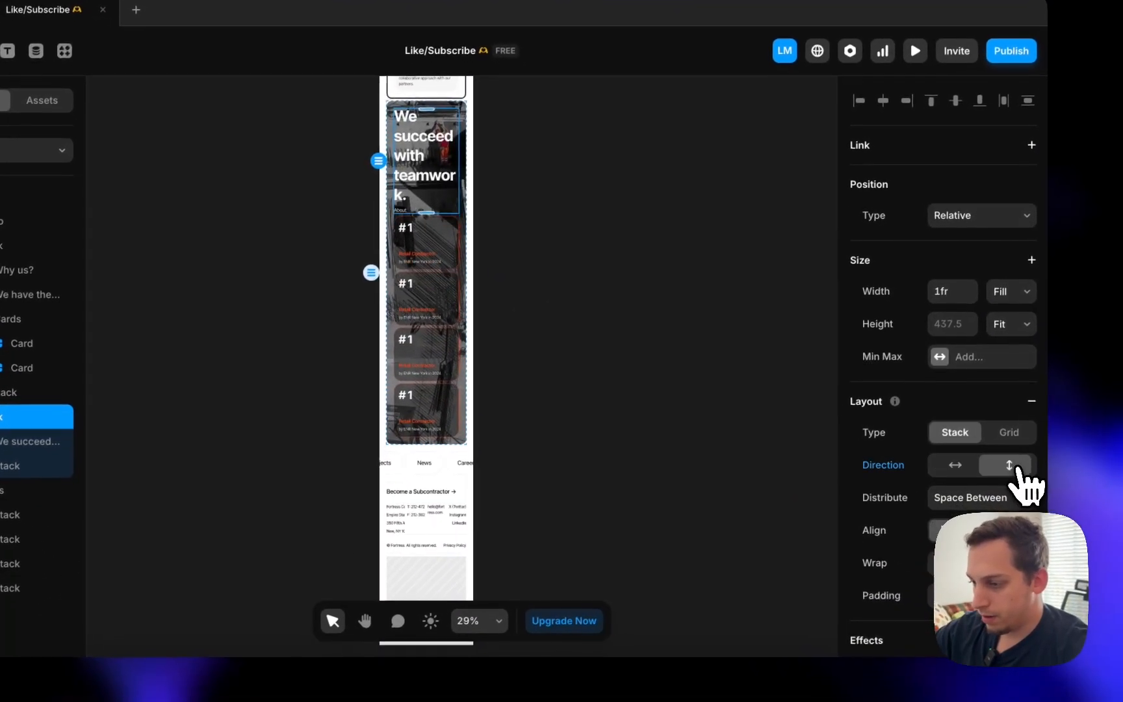
scroll(471, 286, down, 3)
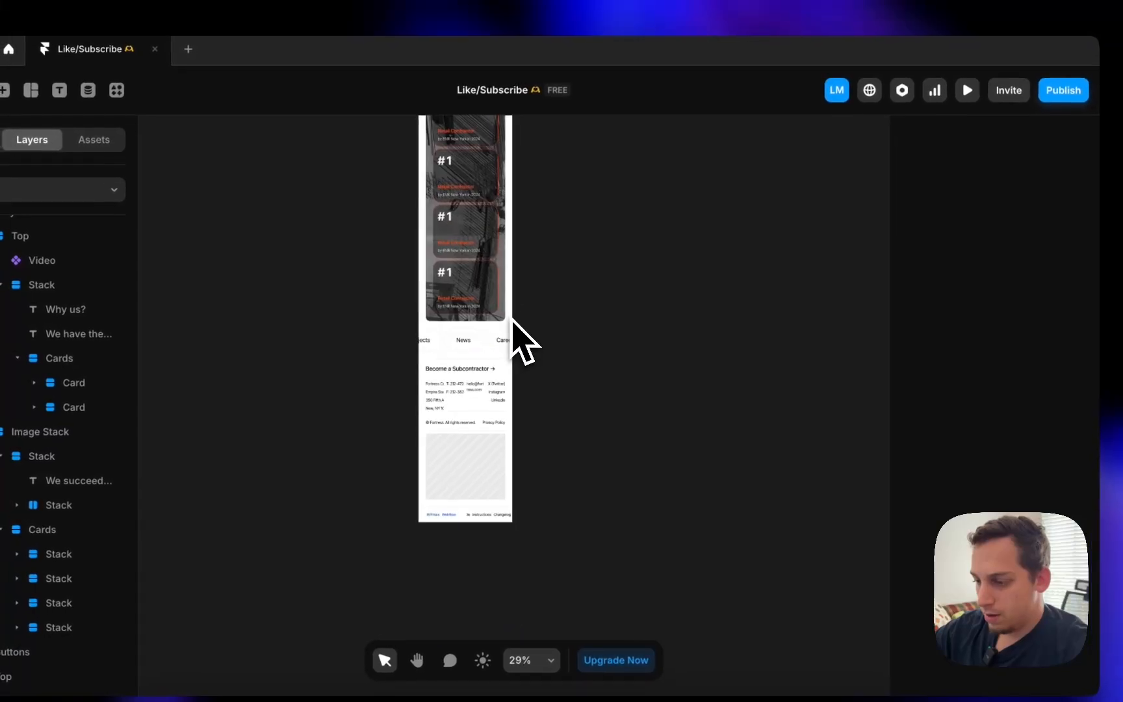
- Stack the footer nav links vertically
click(442, 350)
click(1043, 504)
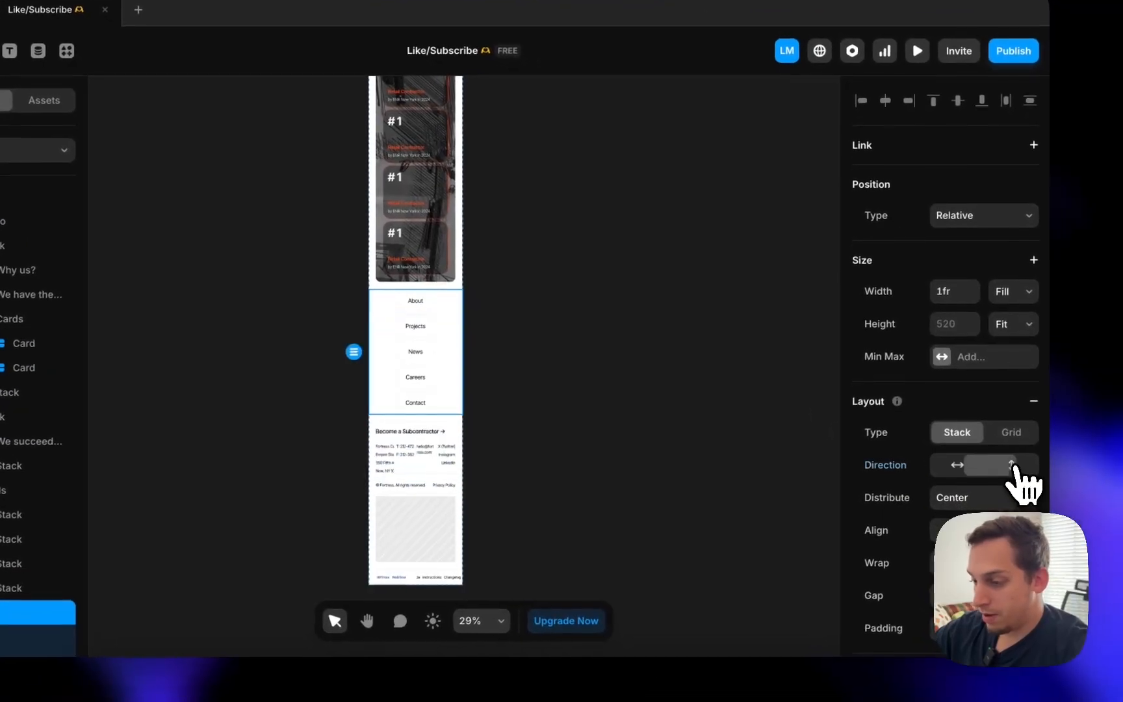
click(793, 394)
scroll(715, 358, down, 5)
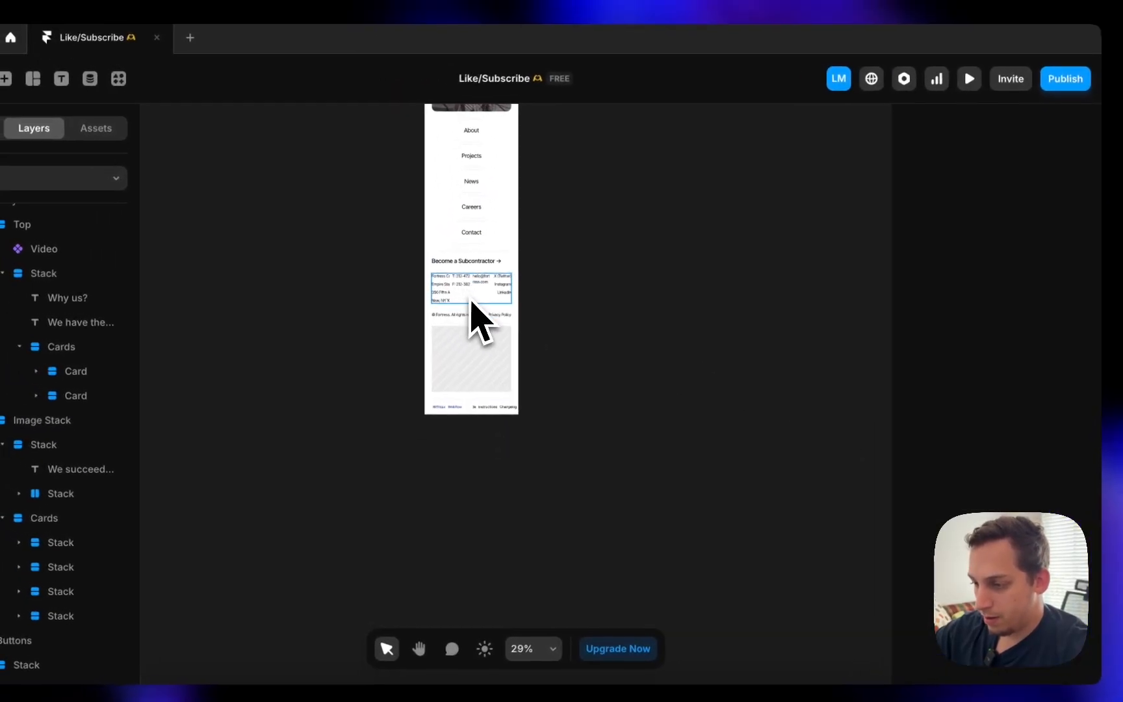
- Left-align the footer's social links stack
click(522, 273)
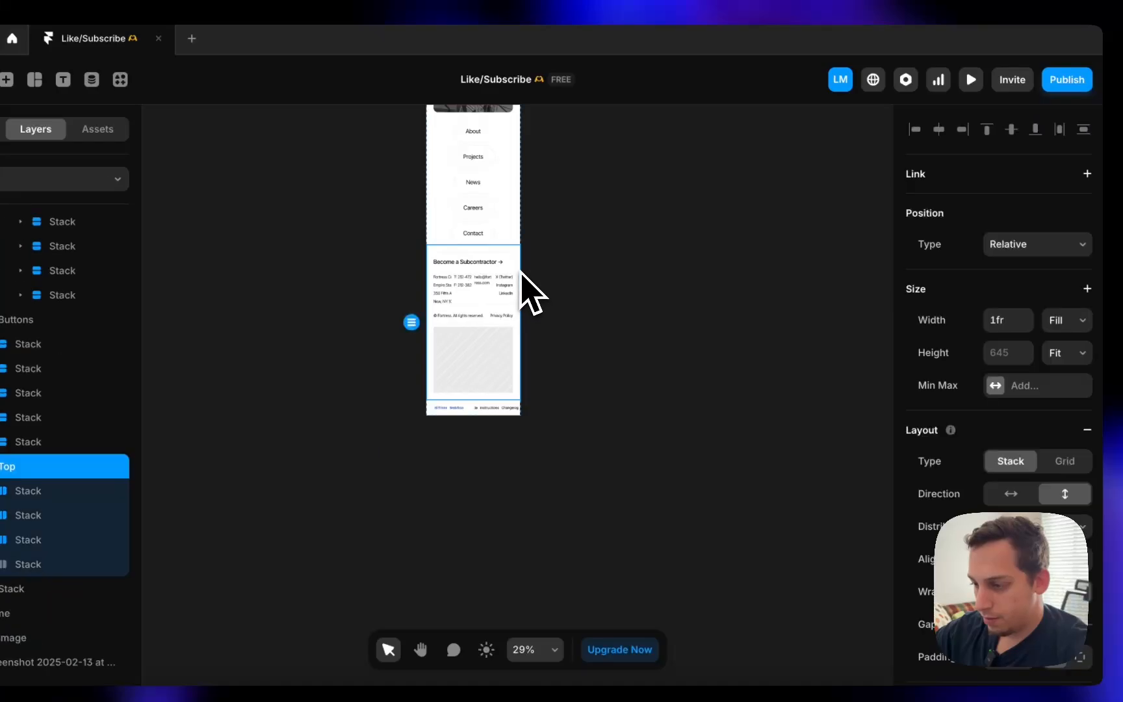
scroll(489, 305, up, 2)
click(480, 316)
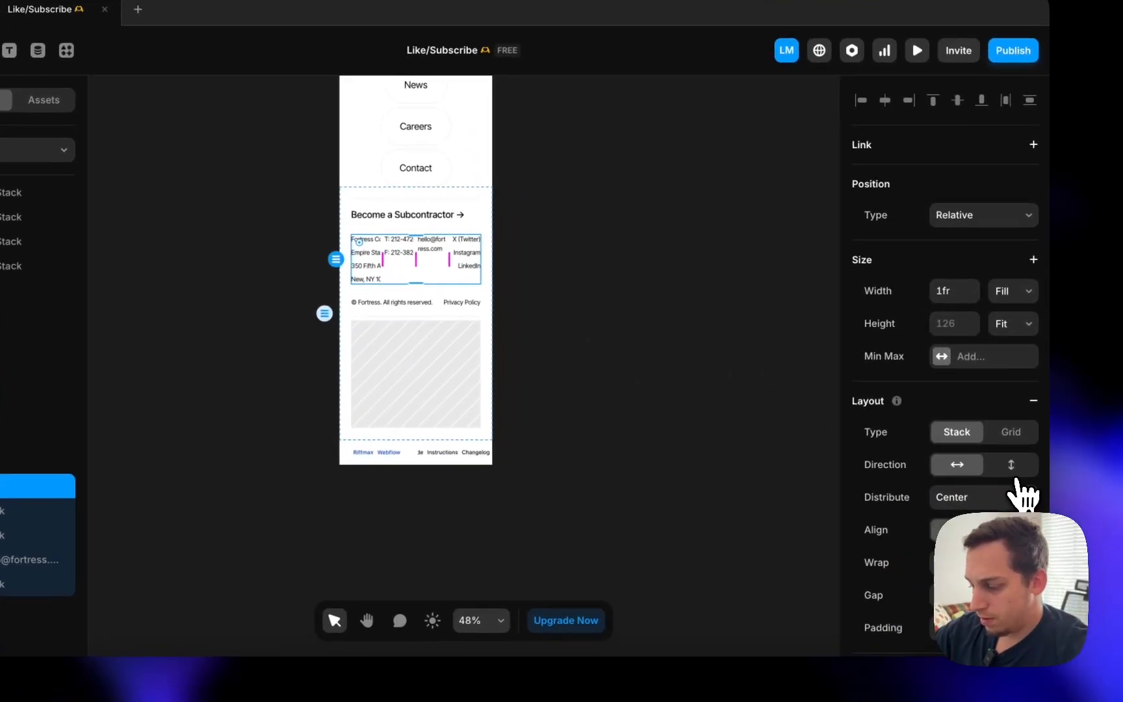
click(629, 340)
click(467, 354)
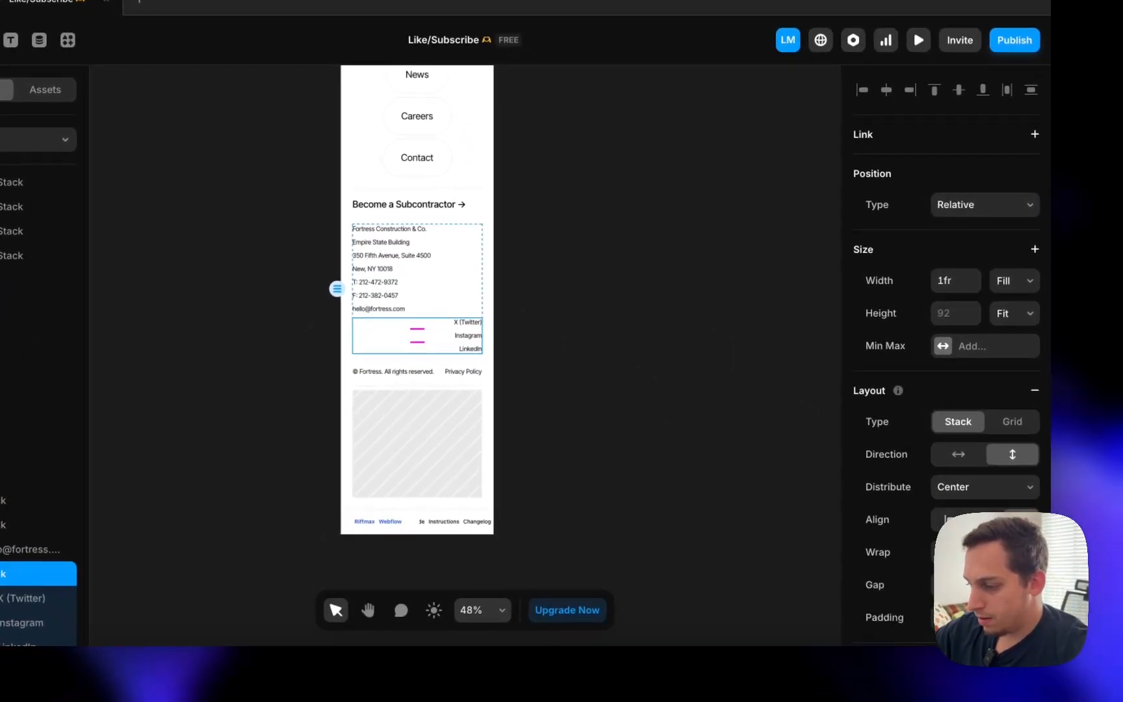
click(949, 519)
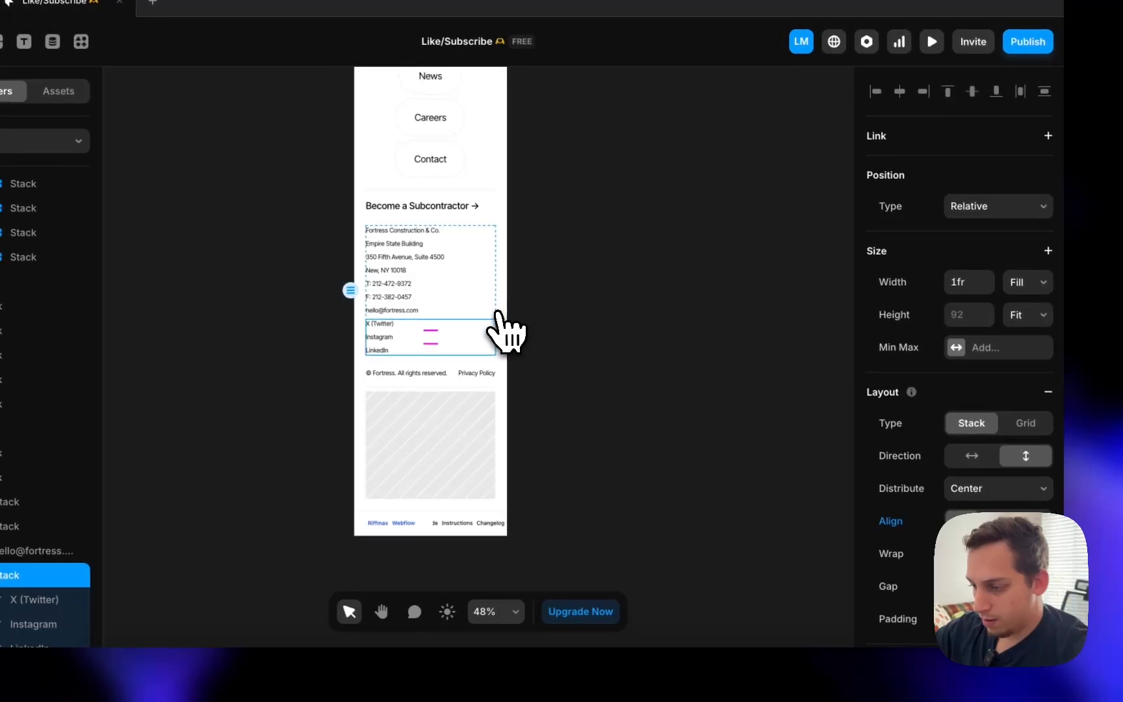
- Increase the gap between the footer's contact detail groups
click(495, 318)
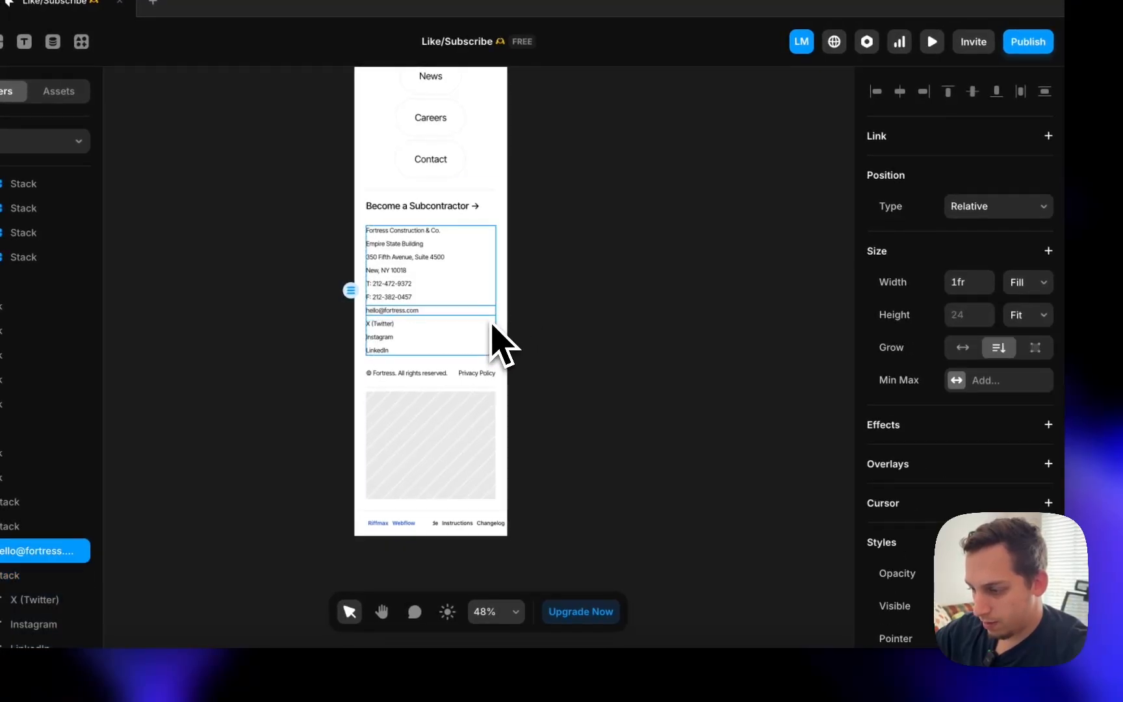
click(493, 325)
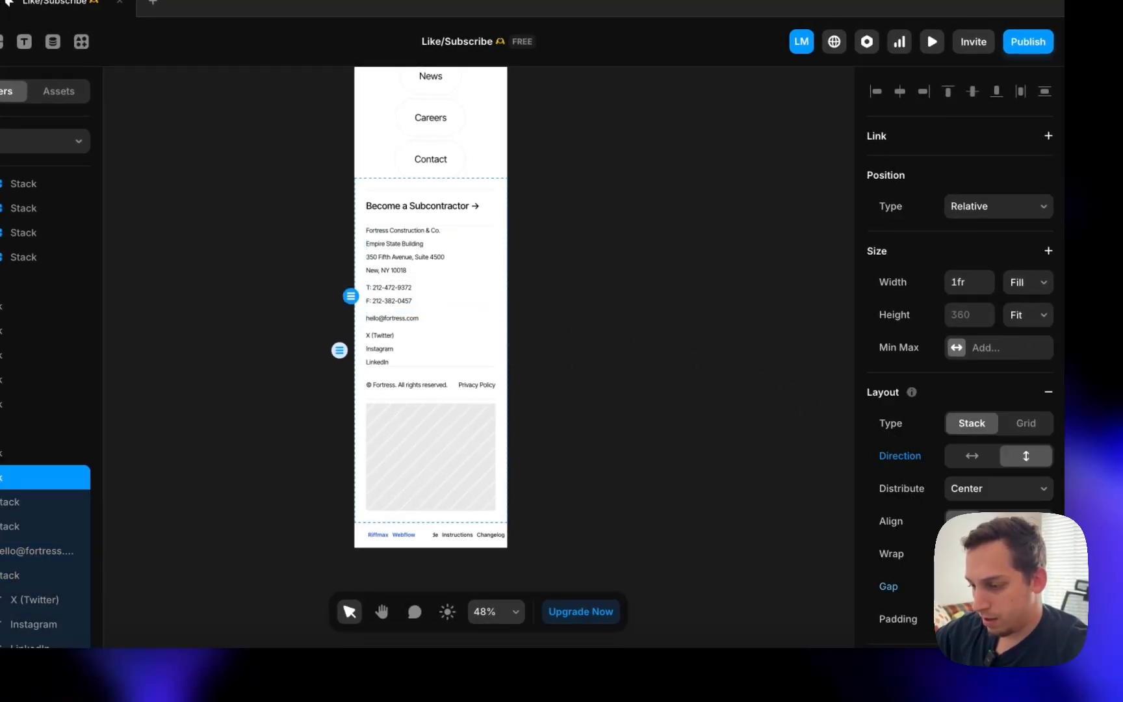
key(shift+Up)
key(shift+Up)
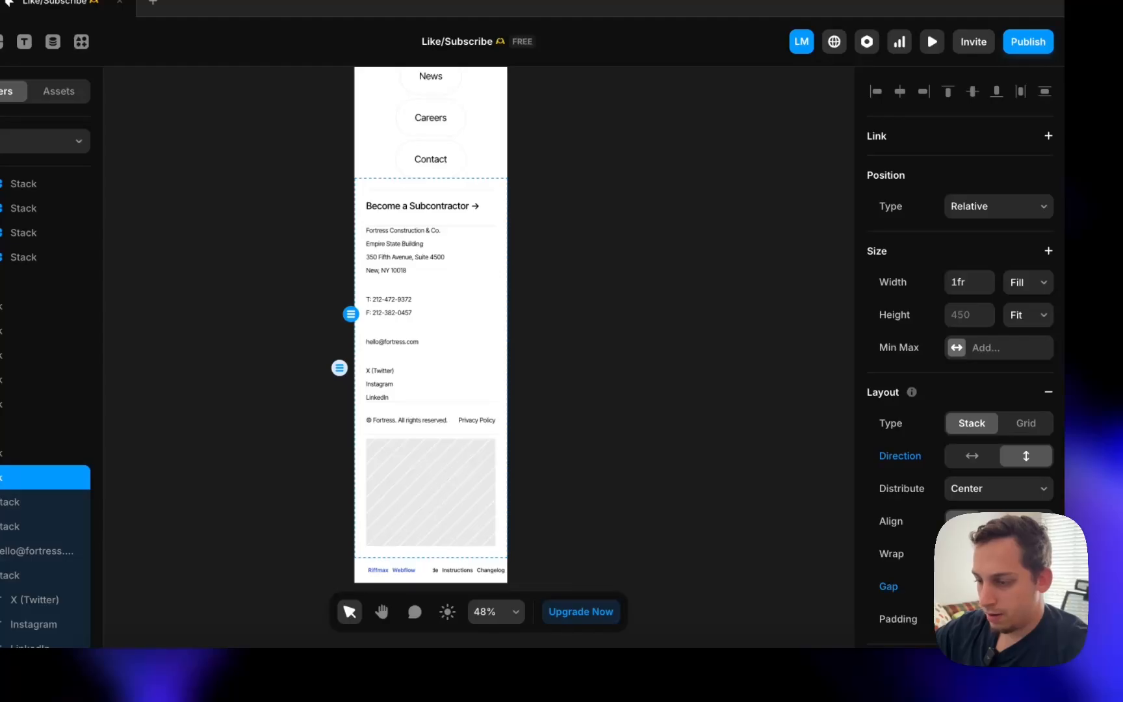
scroll(760, 394, down, 5)
- Set the copyright and Privacy Policy row height to Fit Content
click(462, 227)
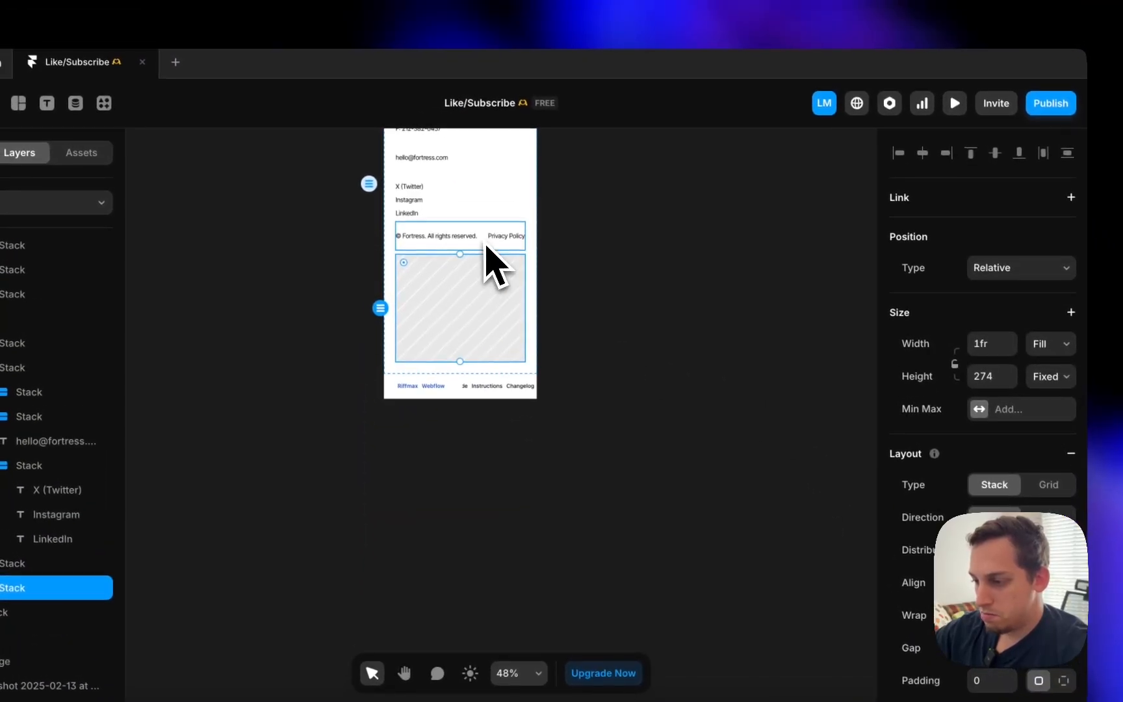
click(490, 247)
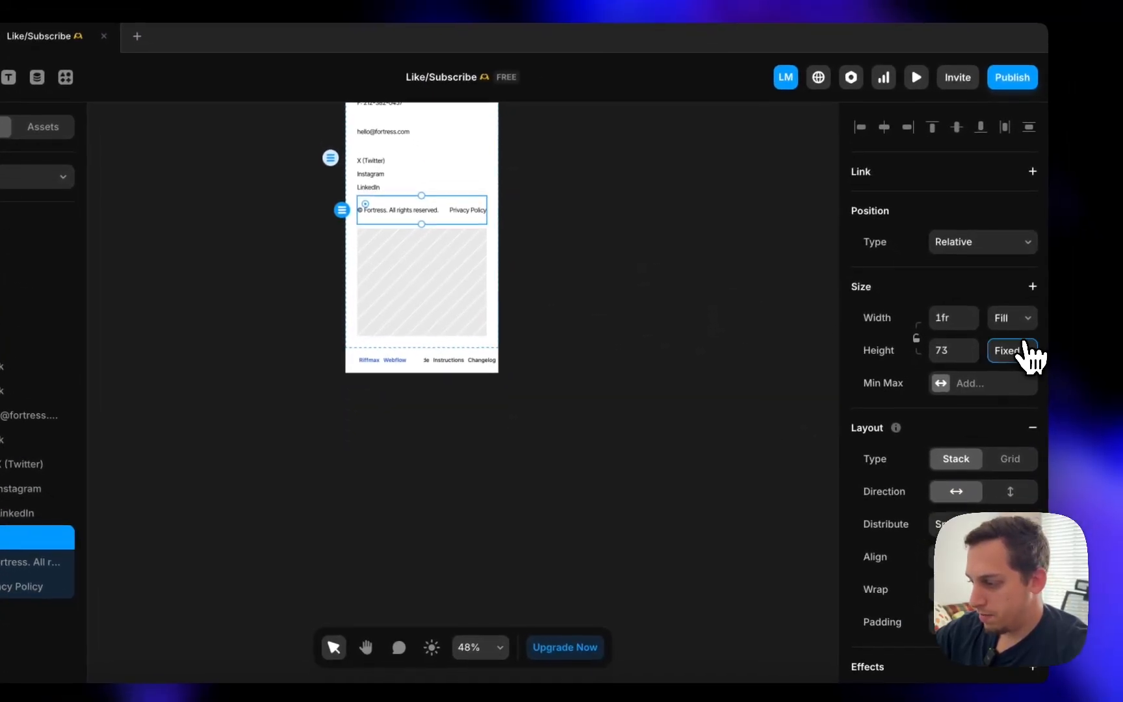
click(1056, 377)
click(429, 362)
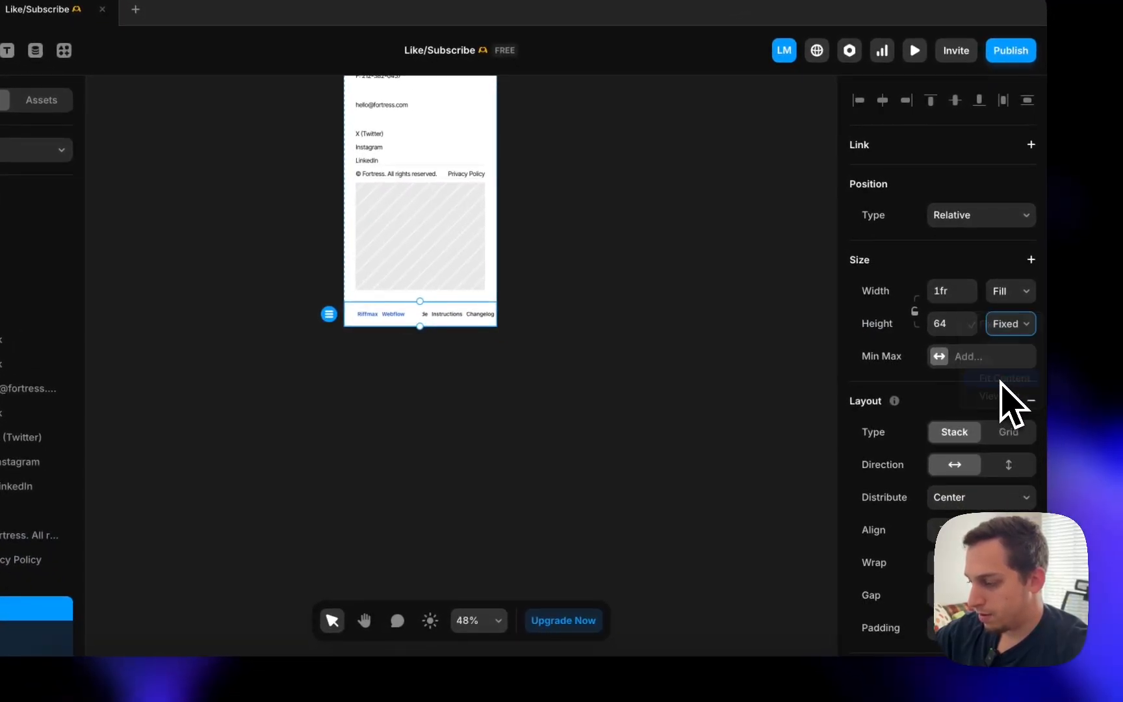
click(720, 376)
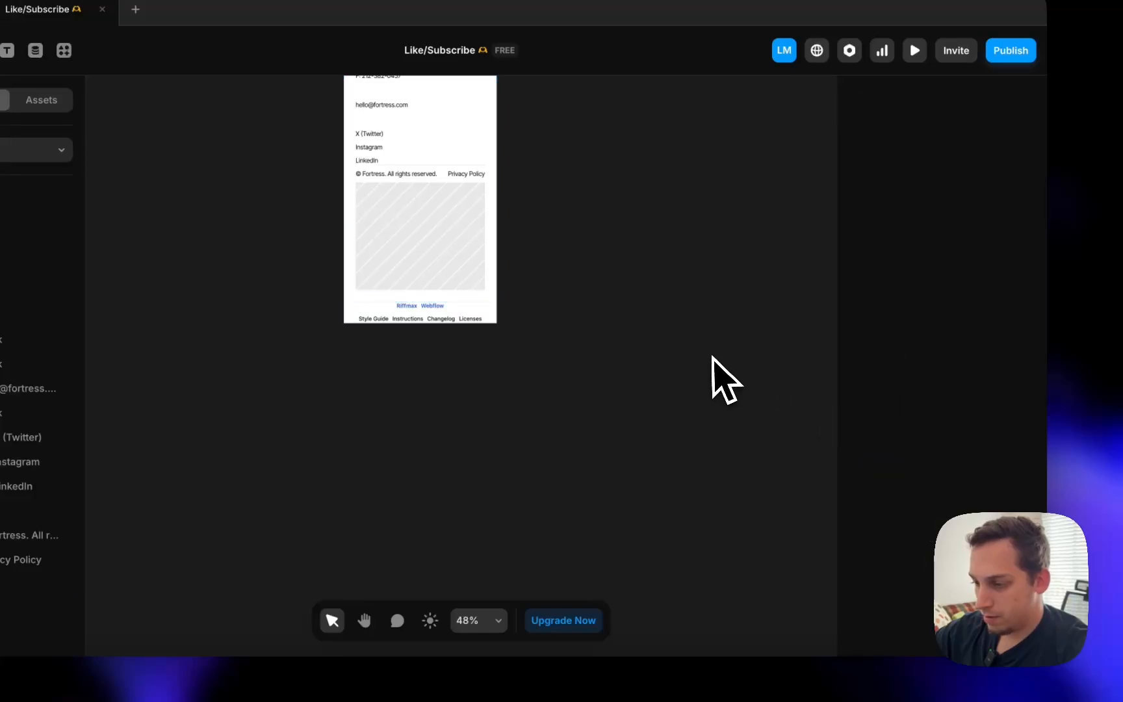
- Compare the Desktop, Tablet and Phone frames, then switch to the live Fortress site in Chrome
scroll(561, 281, down, 3)
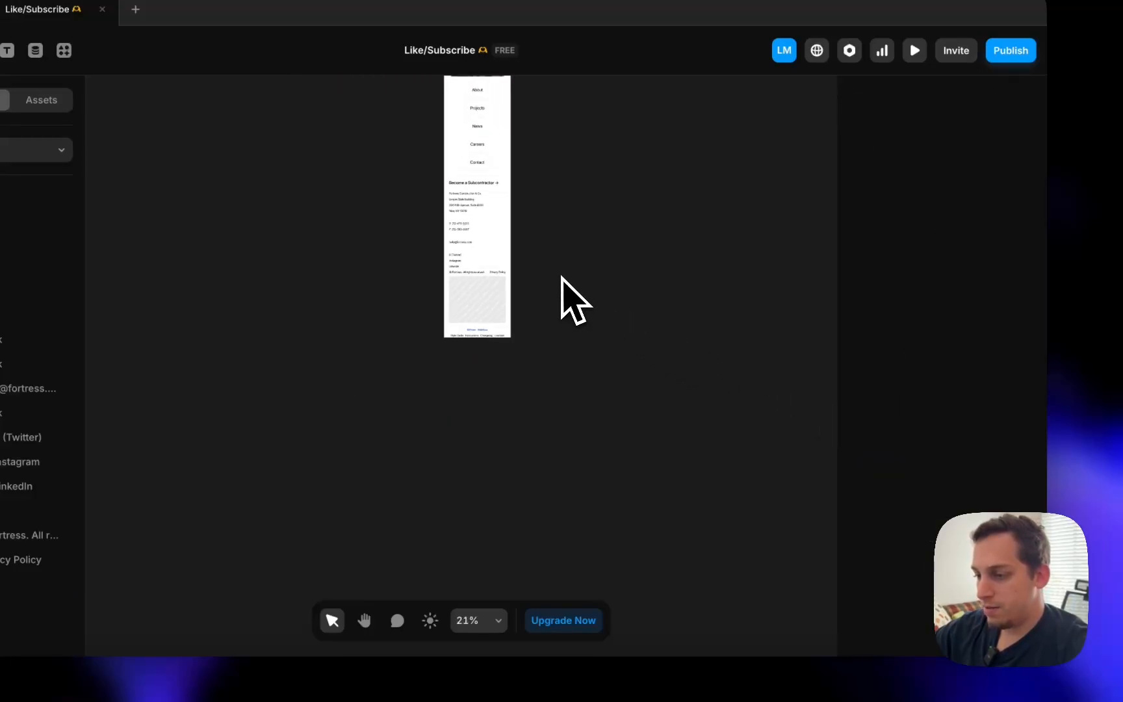
scroll(562, 281, down, 5)
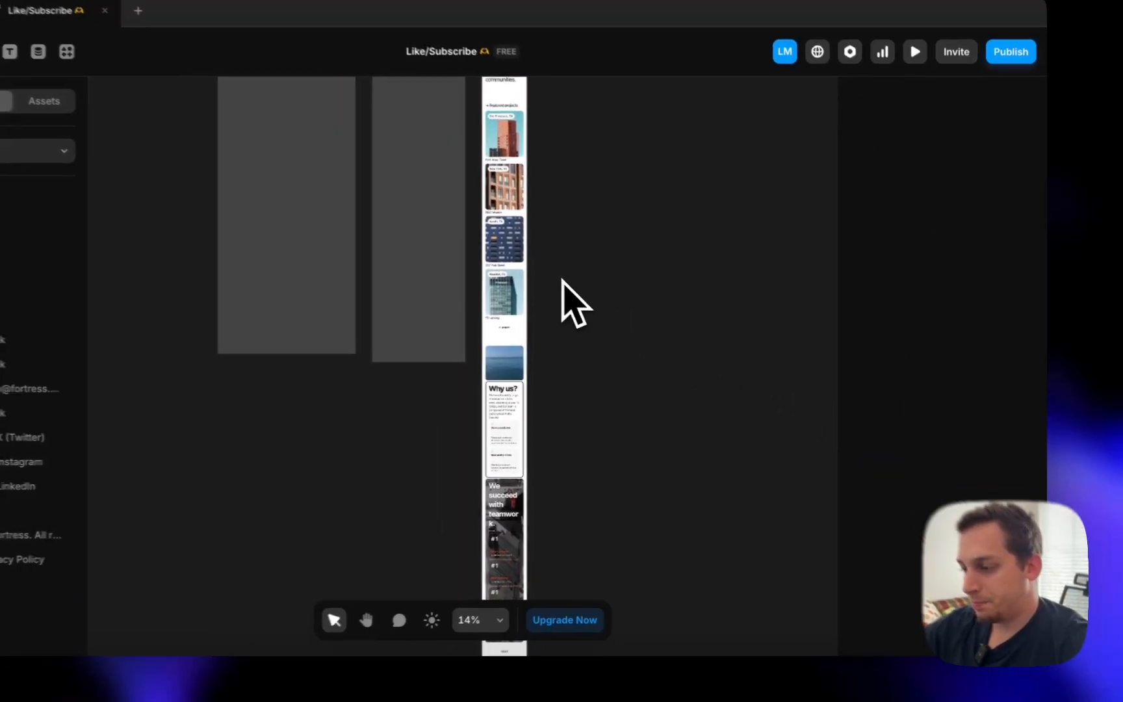
scroll(572, 301, down, 3)
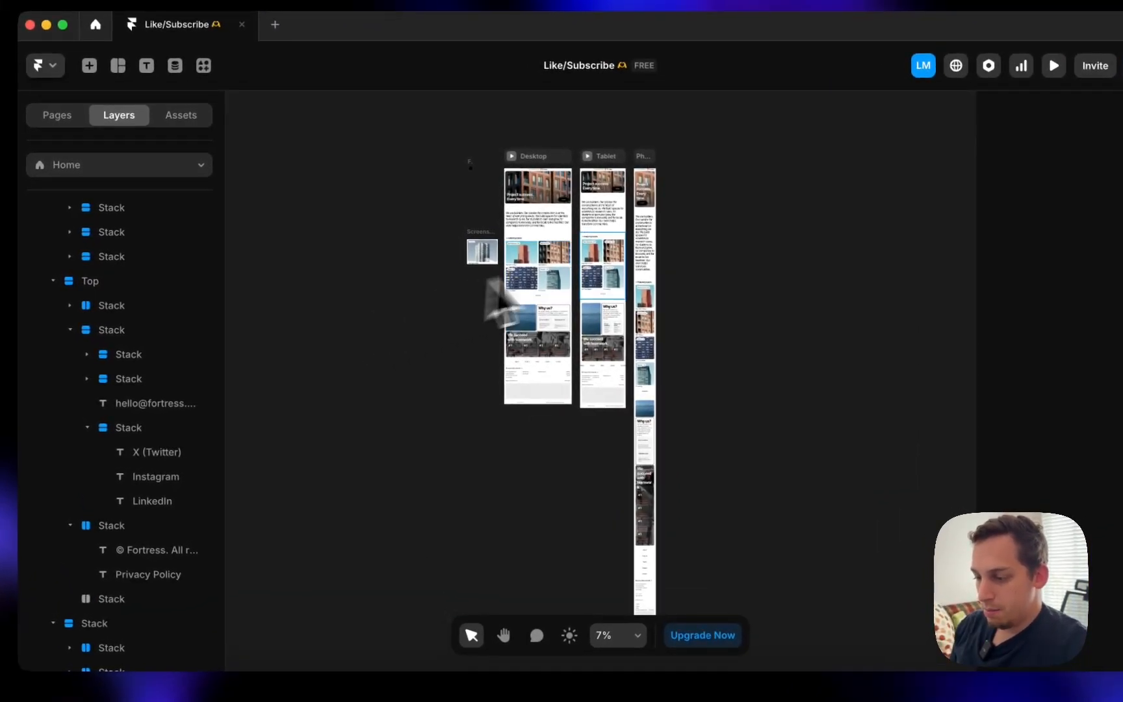
scroll(589, 288, up, 3)
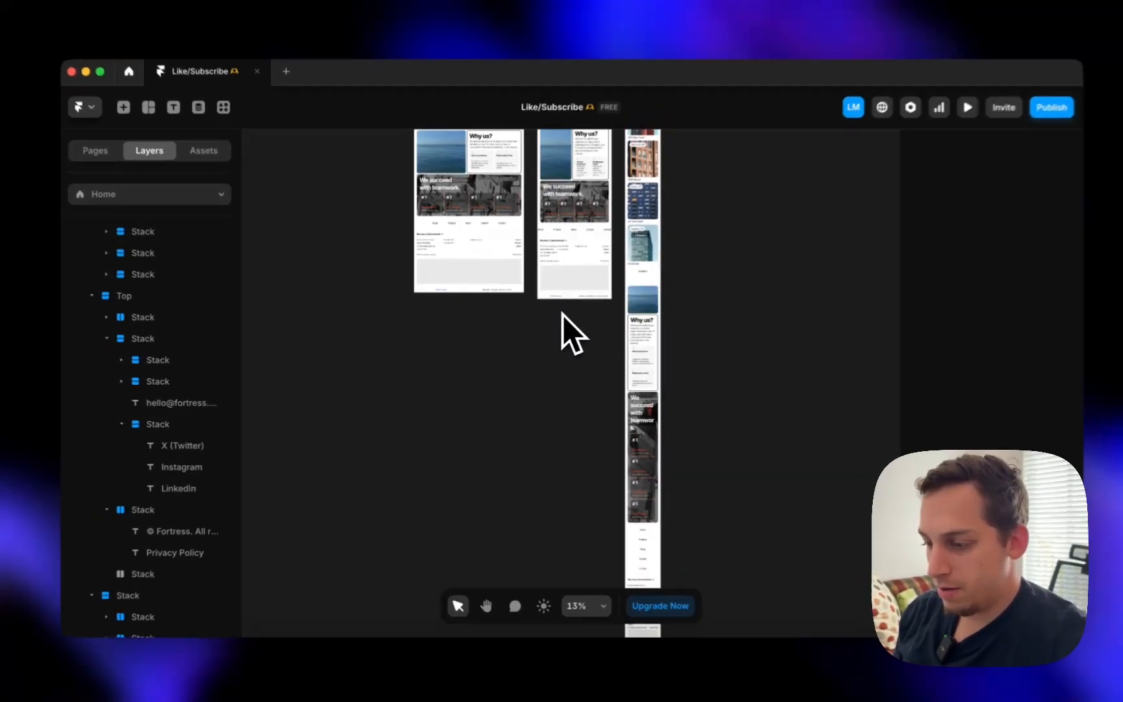
scroll(591, 302, up, 5)
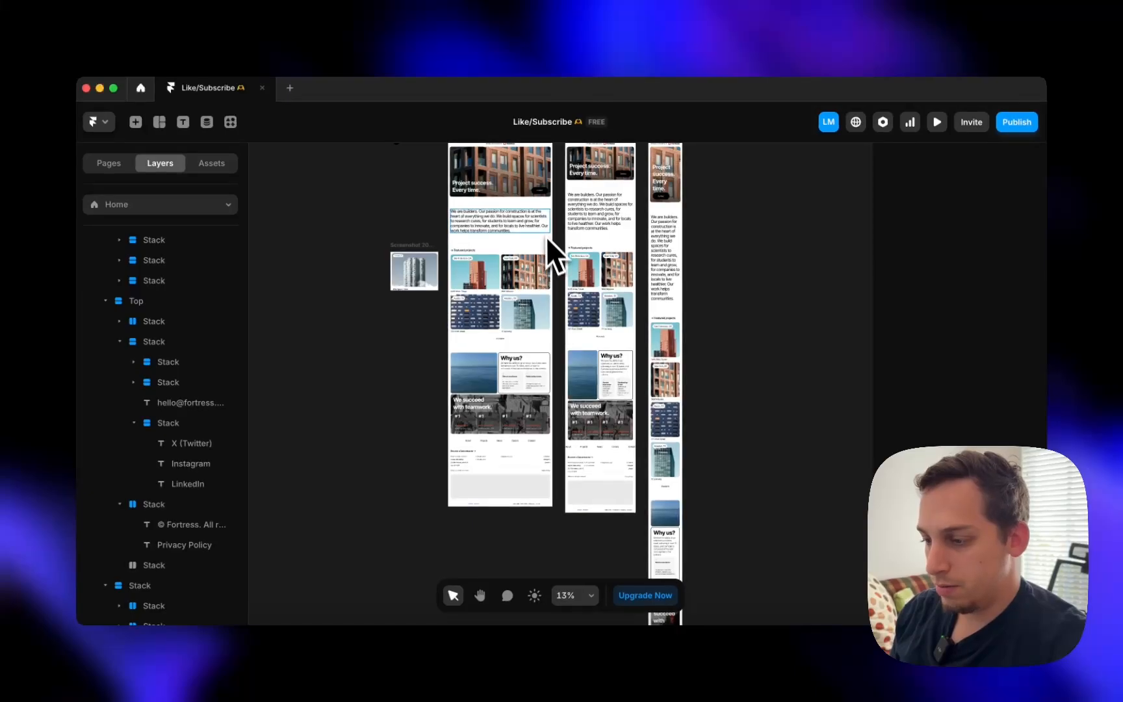
scroll(546, 236, up, 2)
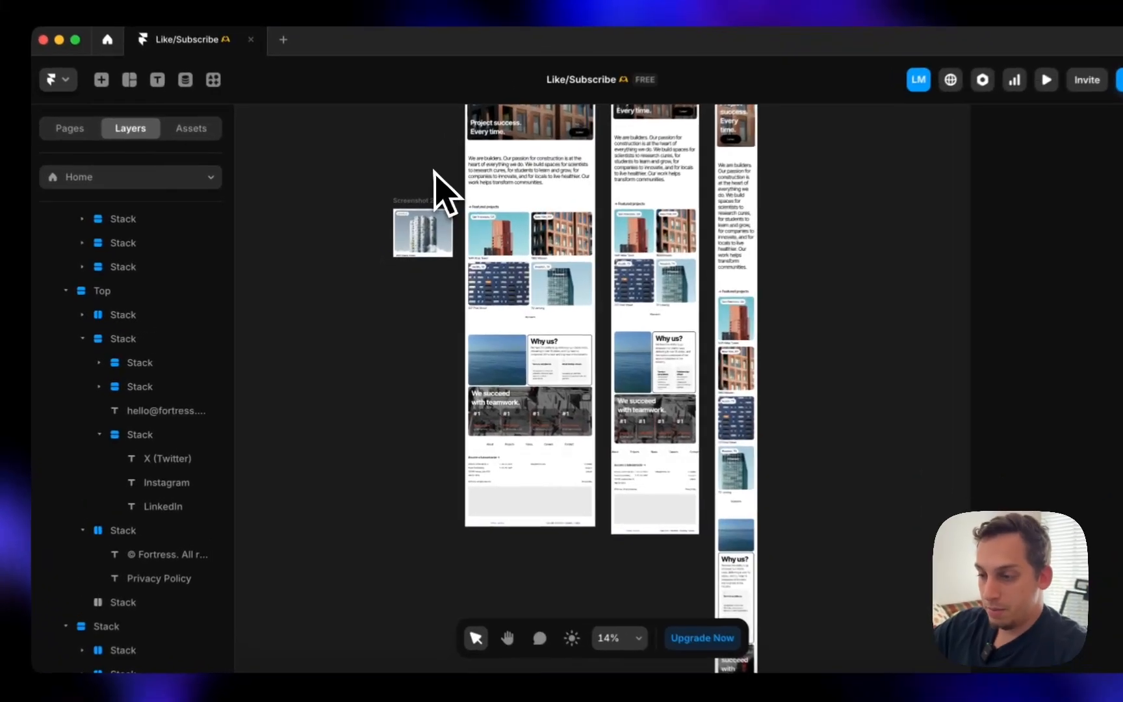
scroll(526, 198, up, 5)
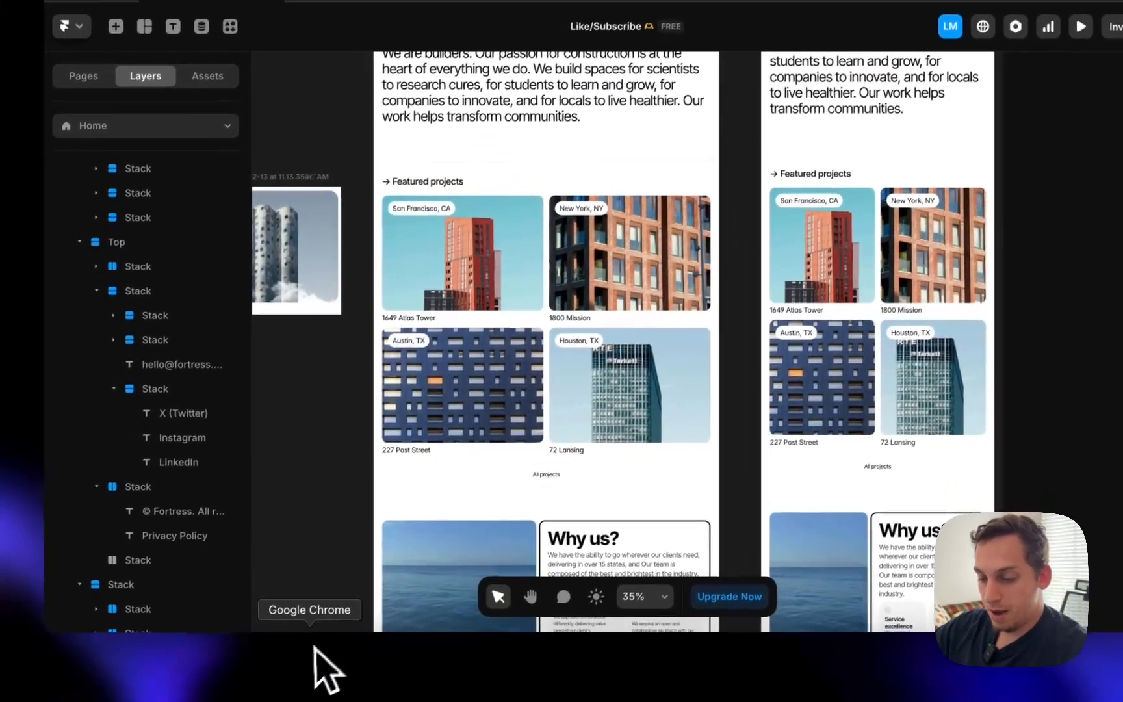
click(312, 648)
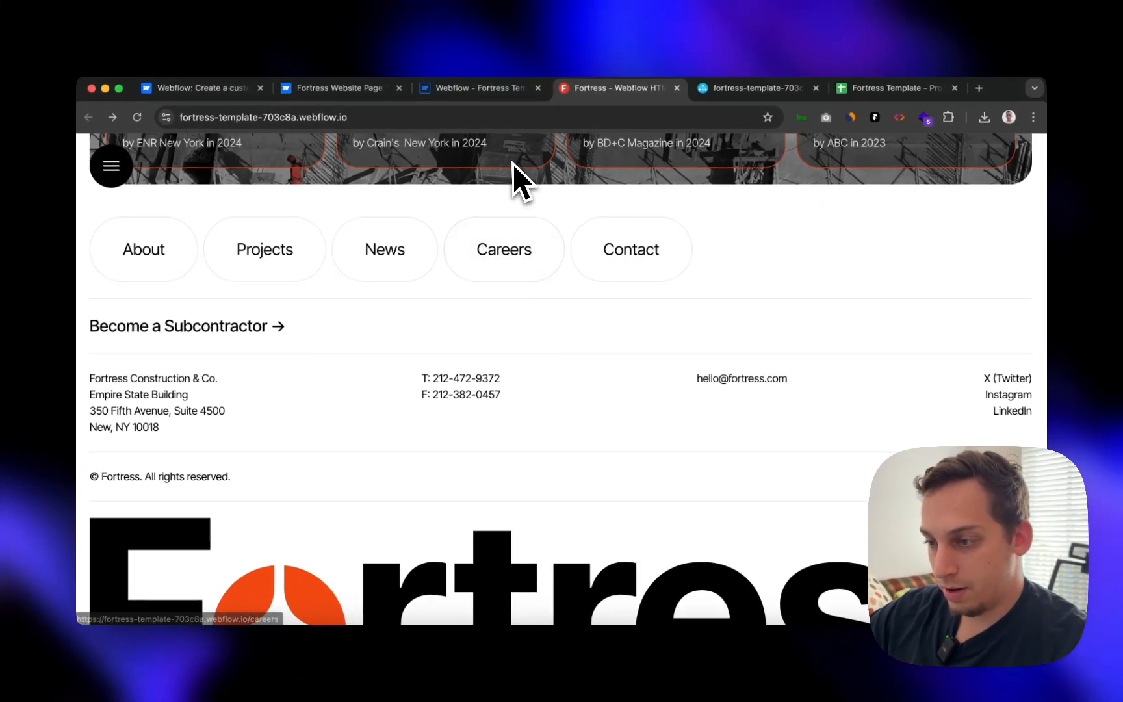
scroll(517, 268, up, 10)
scroll(951, 328, down, 2)
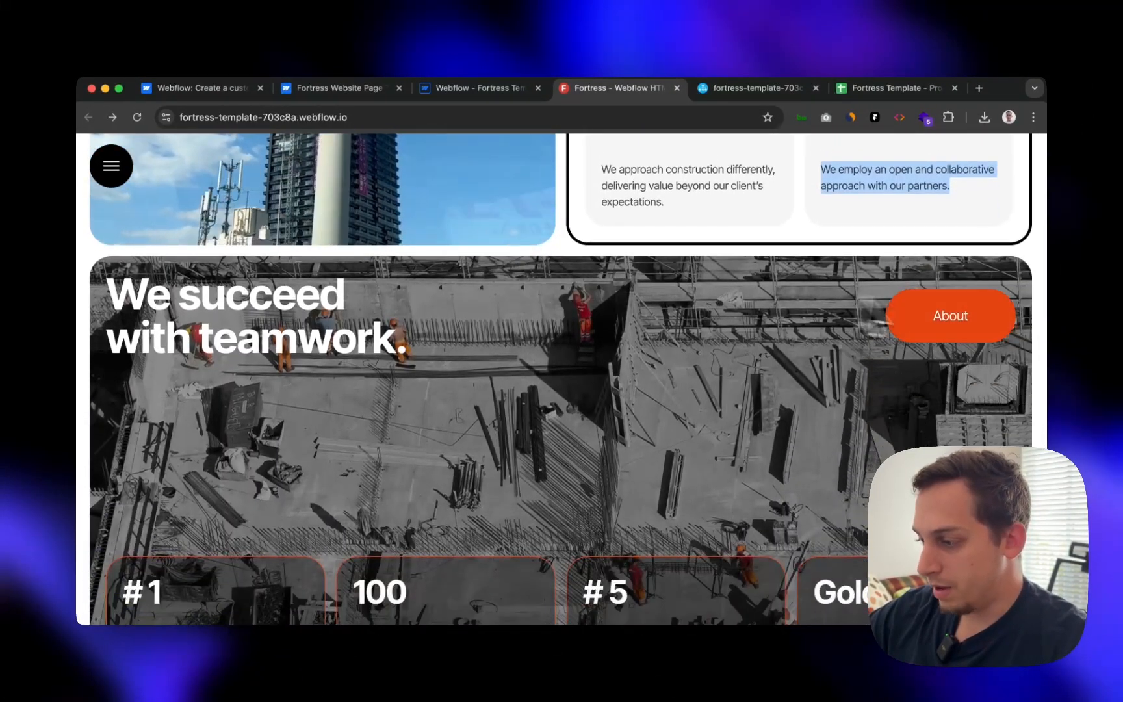
scroll(903, 319, down, 10)
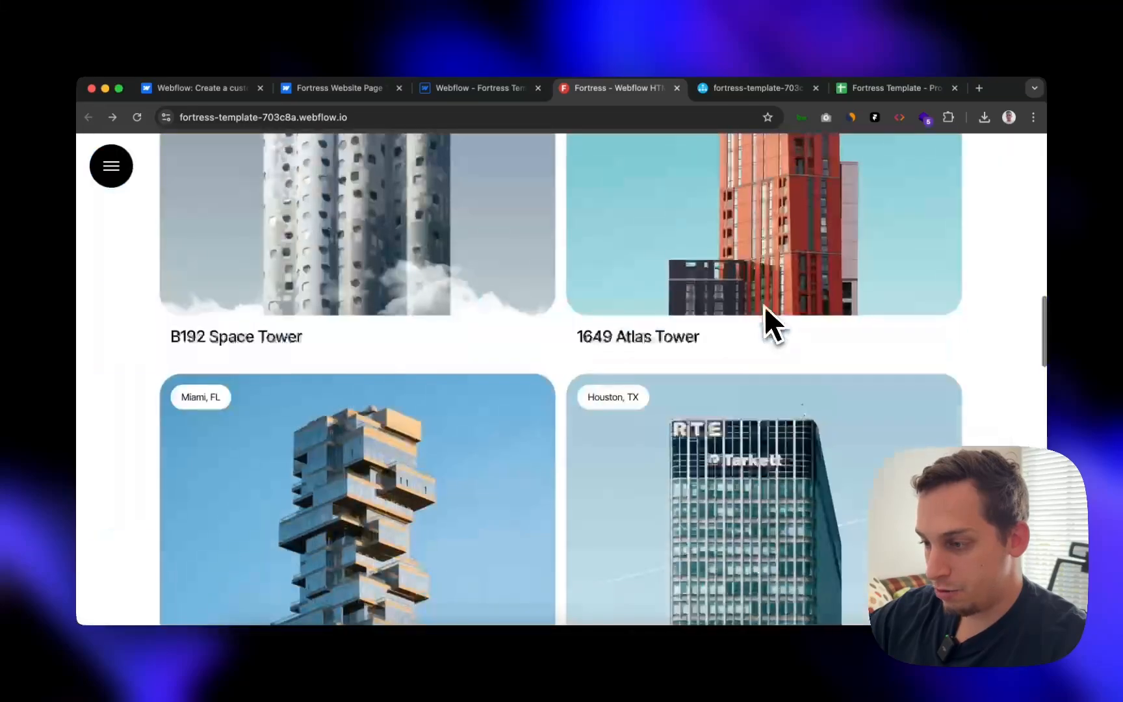
scroll(763, 305, up, 10)
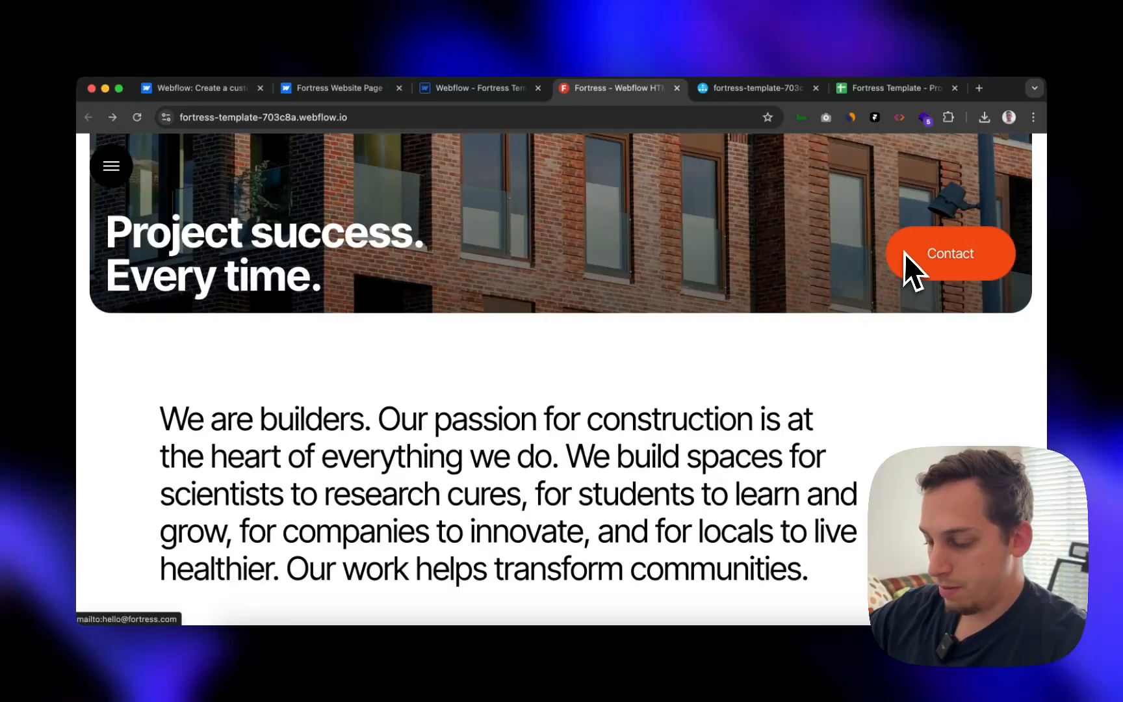
scroll(858, 386, down, 20)
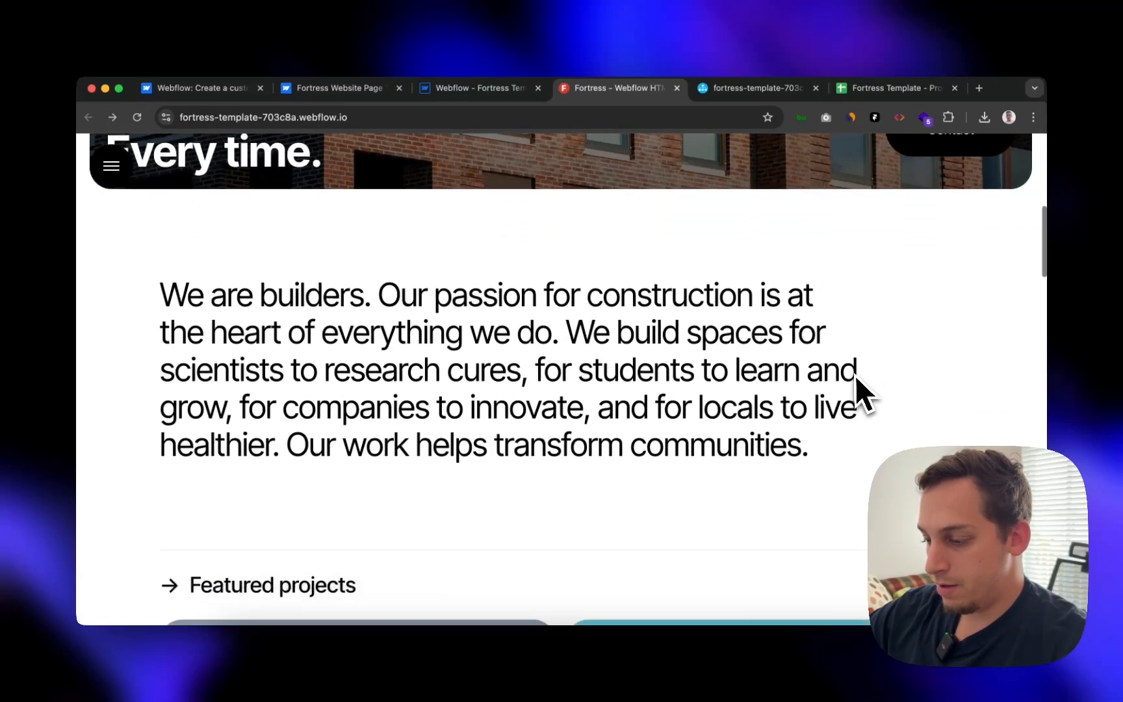
scroll(856, 381, up, 15)
scroll(854, 375, up, 10)
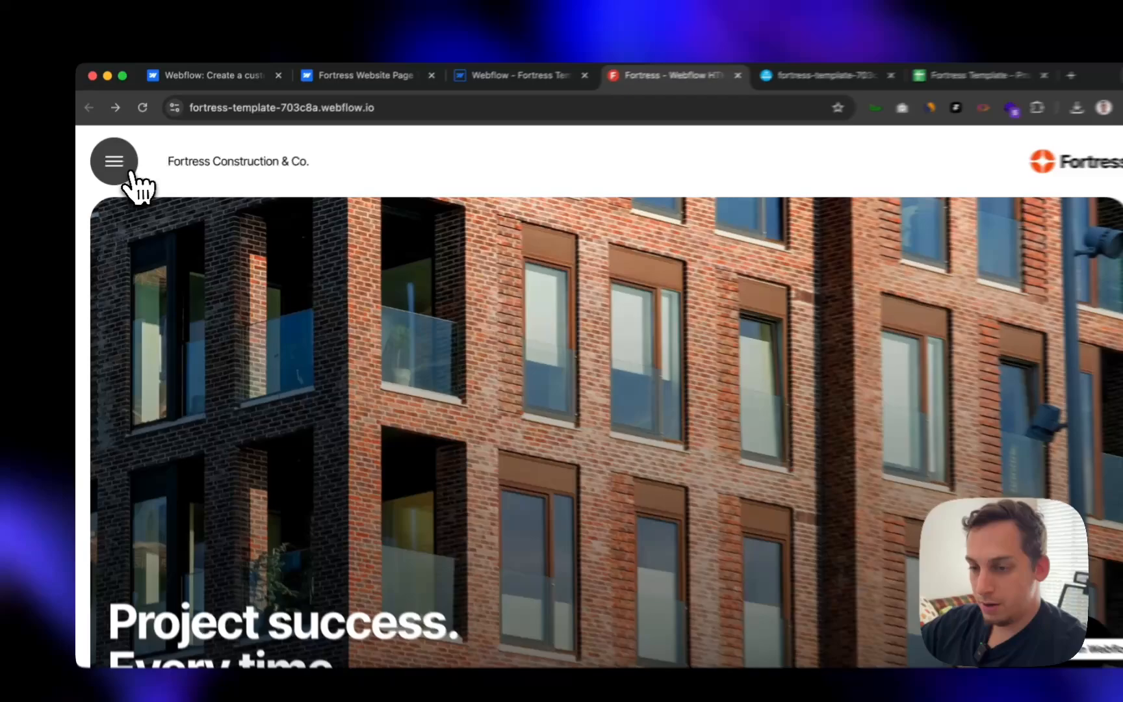
click(137, 184)
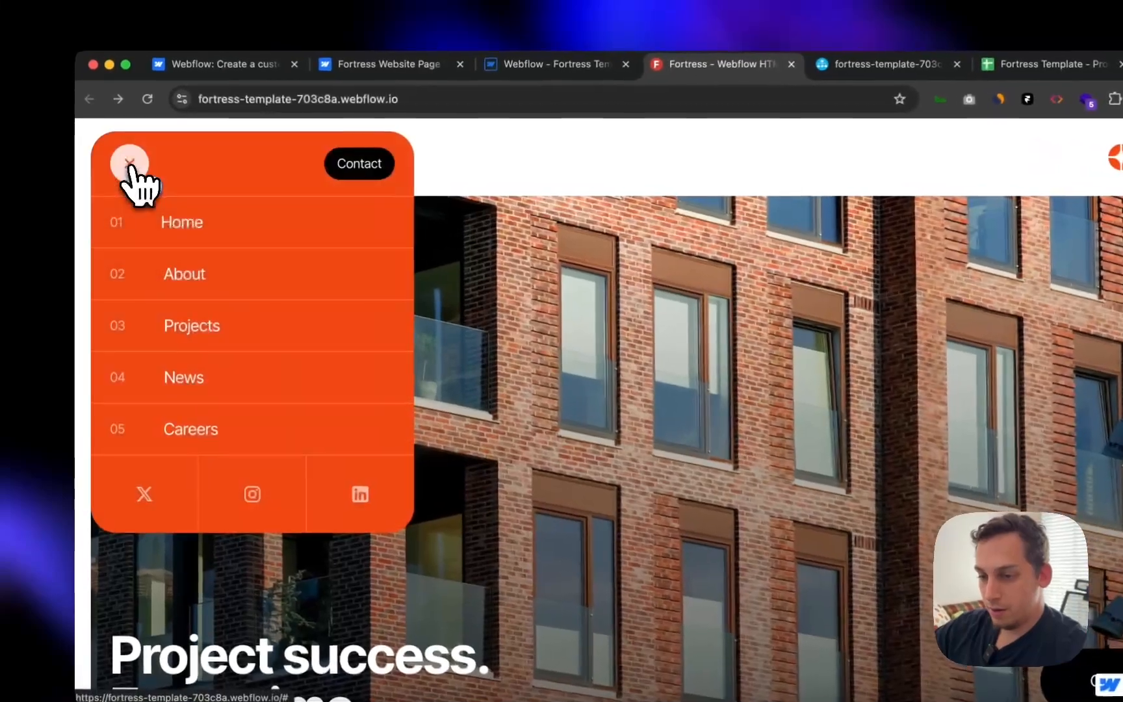
click(137, 184)
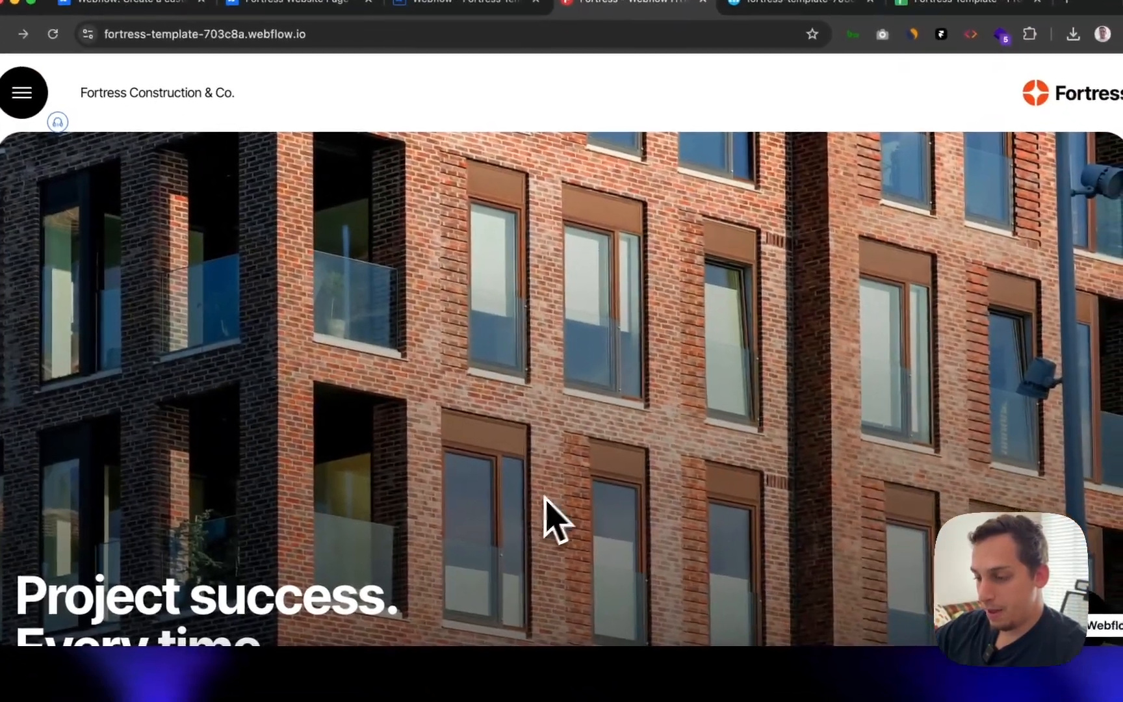
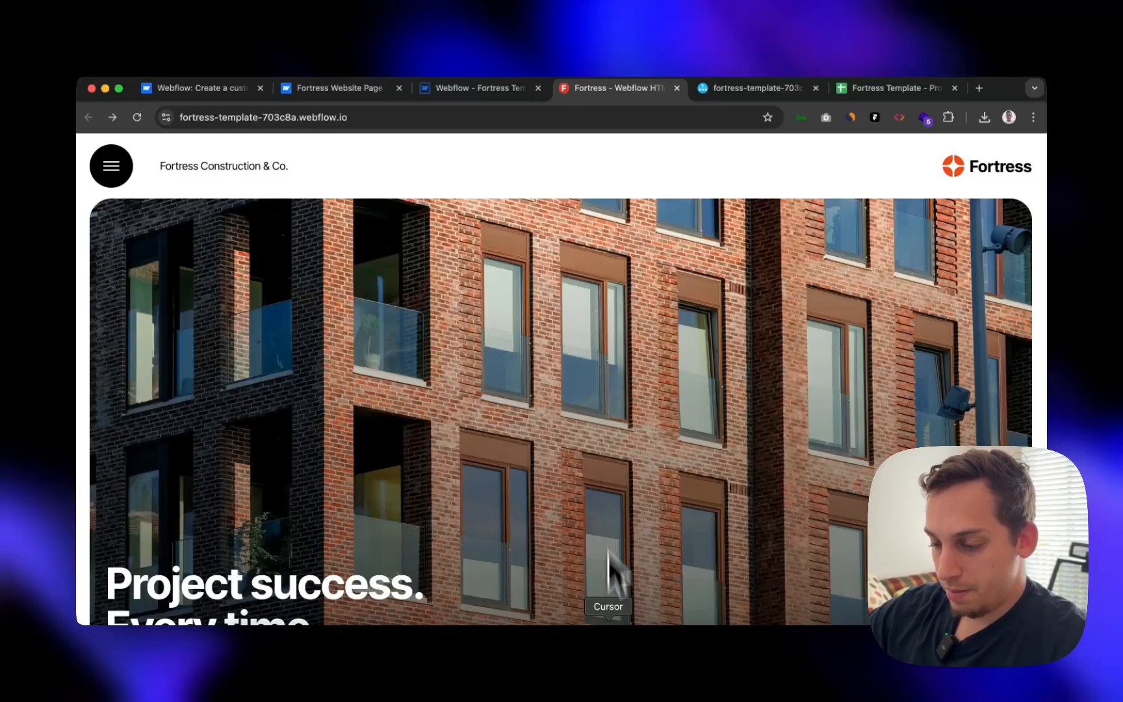
- Undo the accidental Top Bar layer move so the top bar sits back above the hero
click(585, 662)
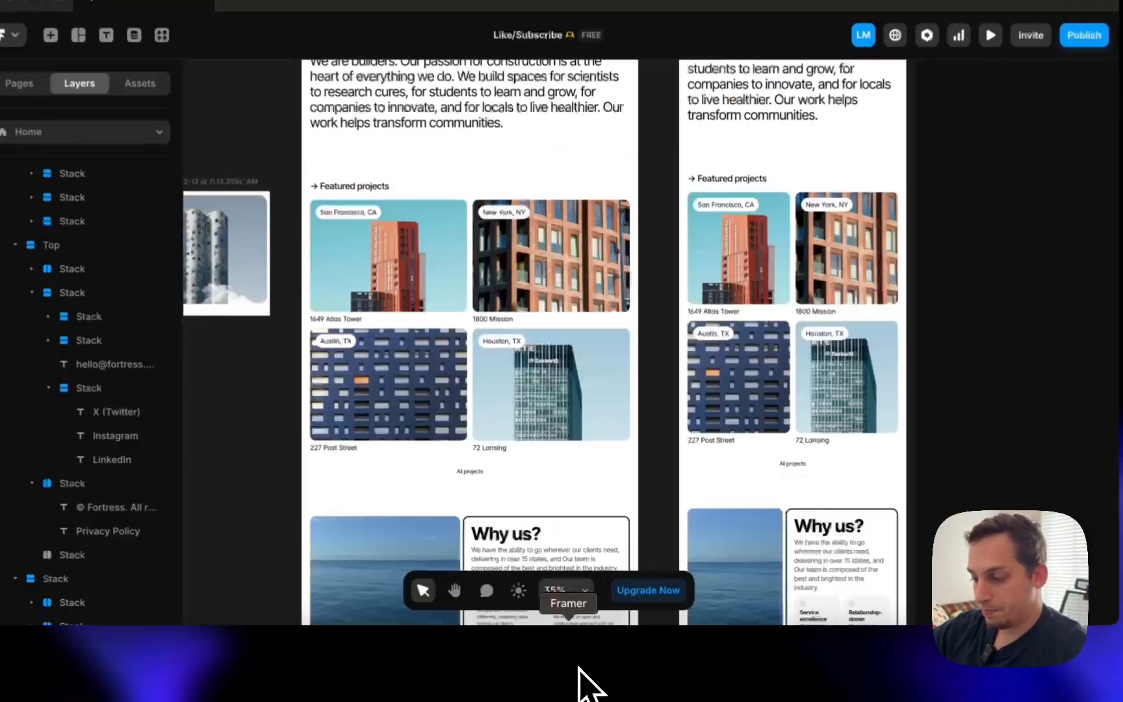
scroll(686, 261, up, 3)
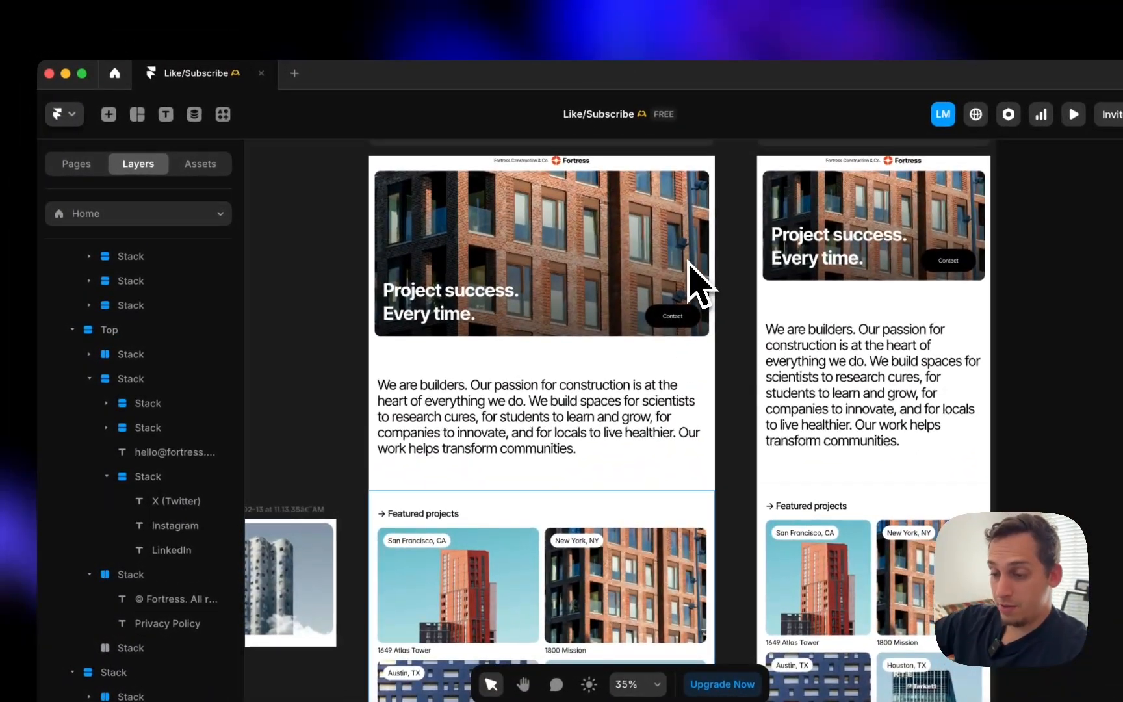
scroll(688, 263, up, 2)
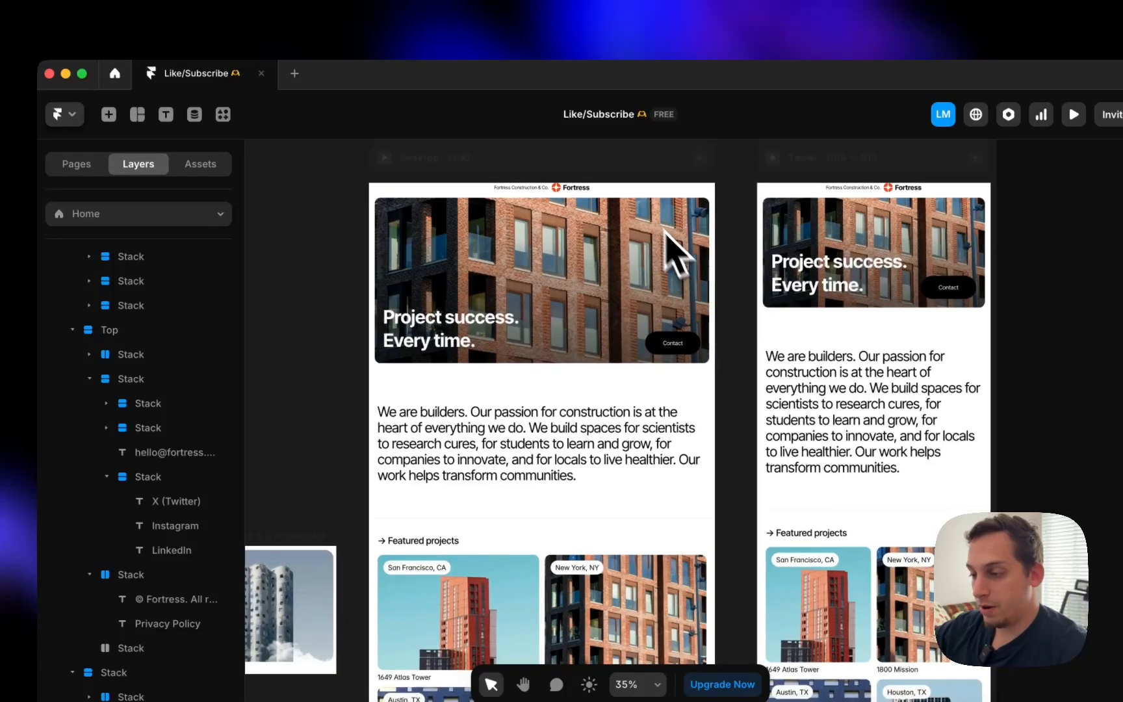
click(627, 191)
mouse_move(166, 288)
mouse_down()
mouse_move(135, 307)
mouse_move(160, 296)
mouse_up()
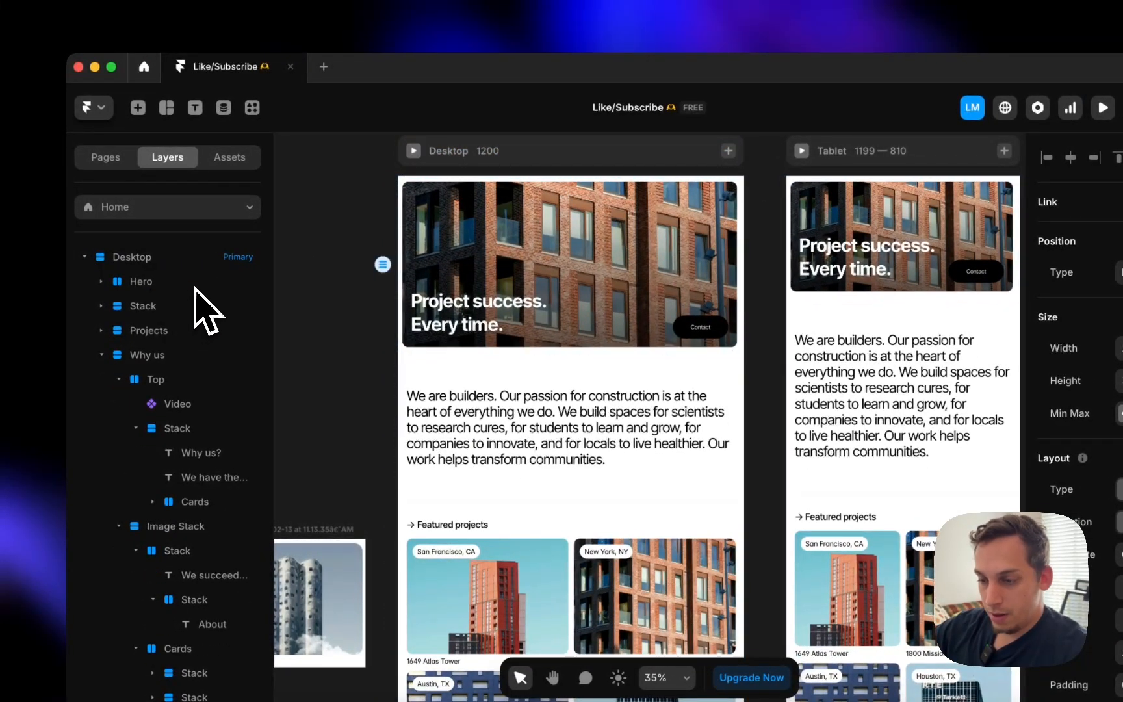
key(super+z)
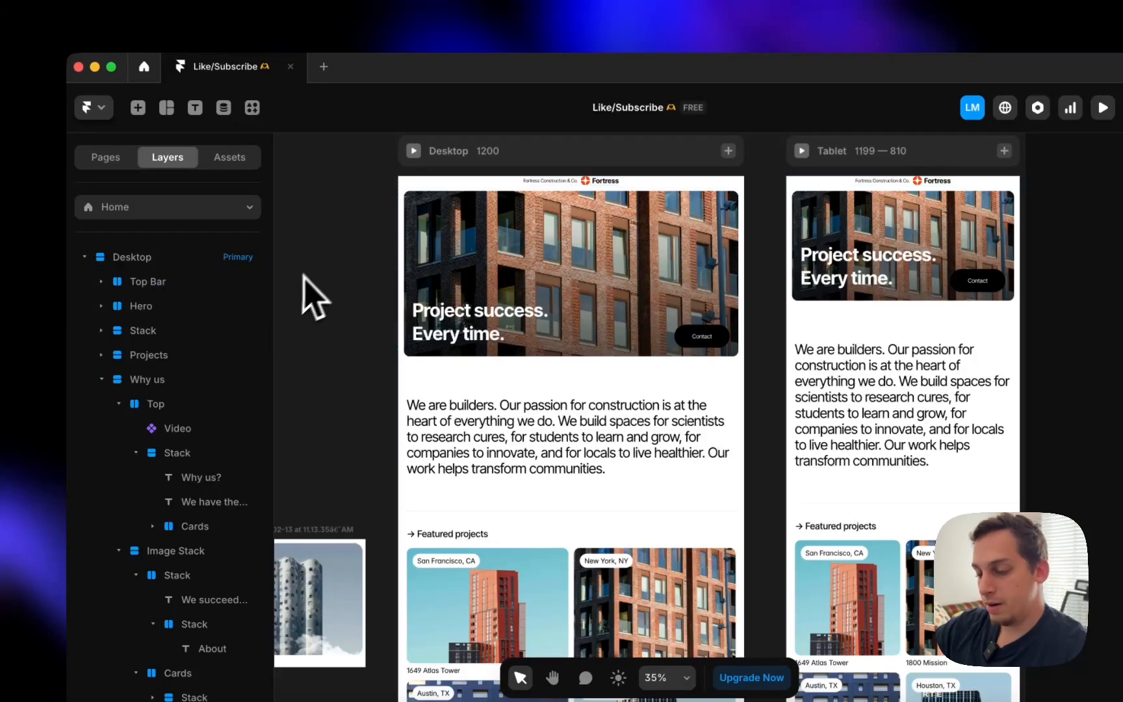
- Select the Desktop hero's Contact button and collapse its layer contents
scroll(316, 266, down, 2)
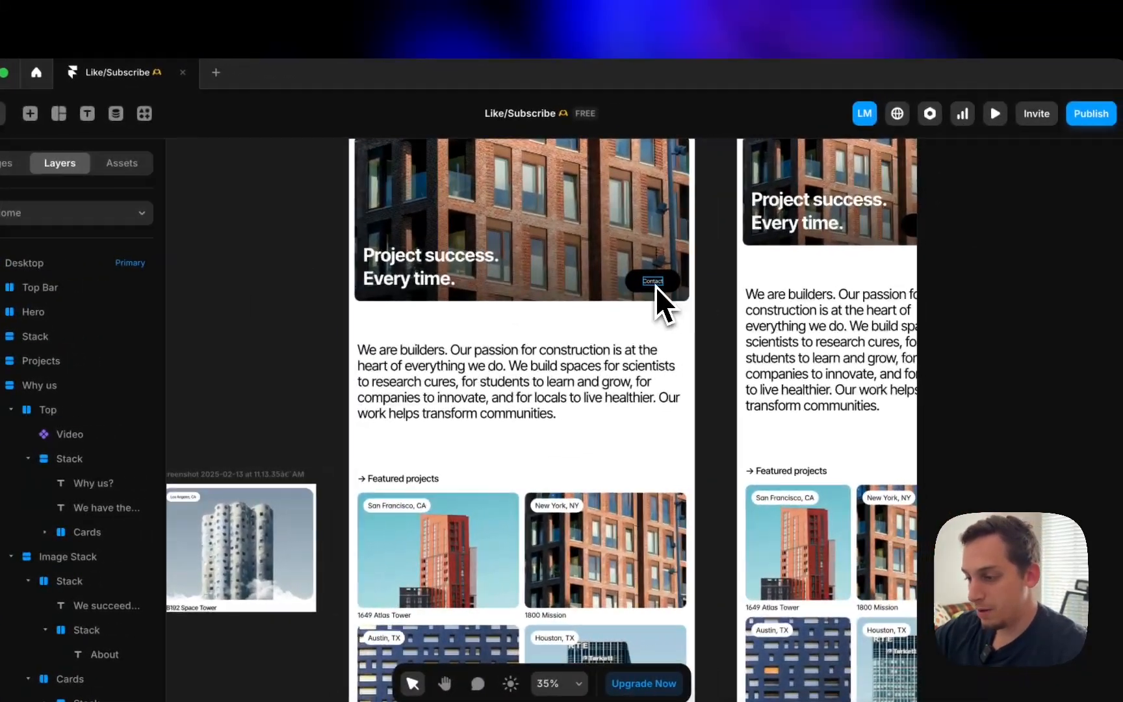
click(655, 287)
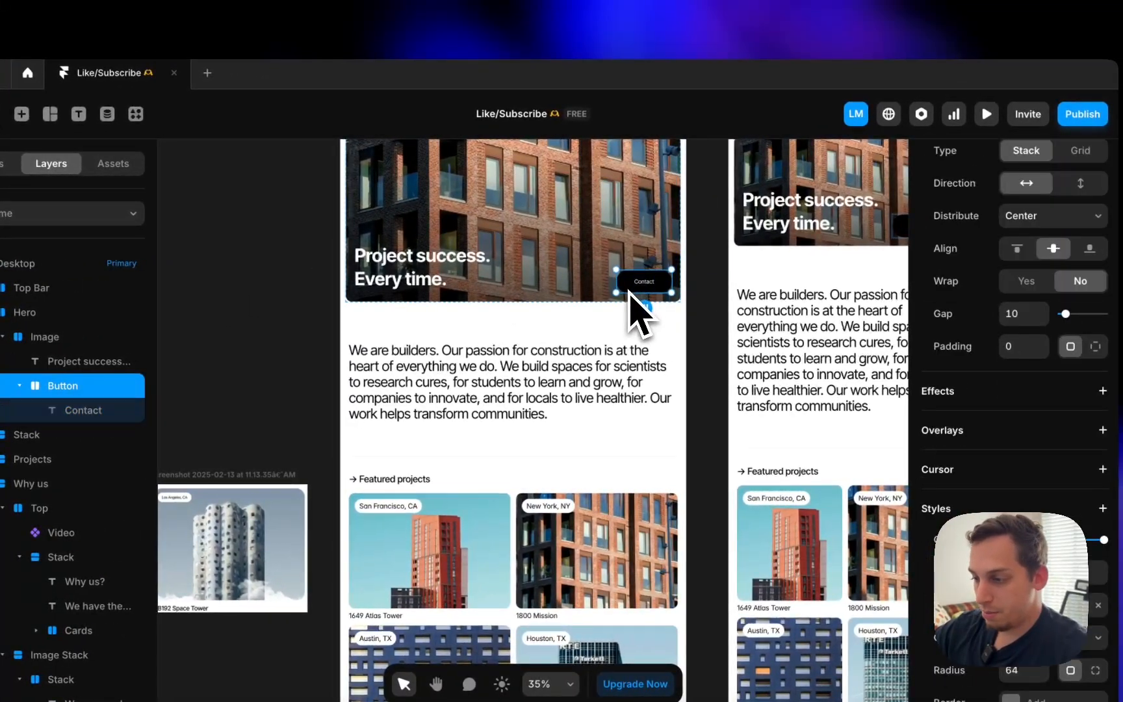
click(329, 325)
scroll(329, 325, up, 2)
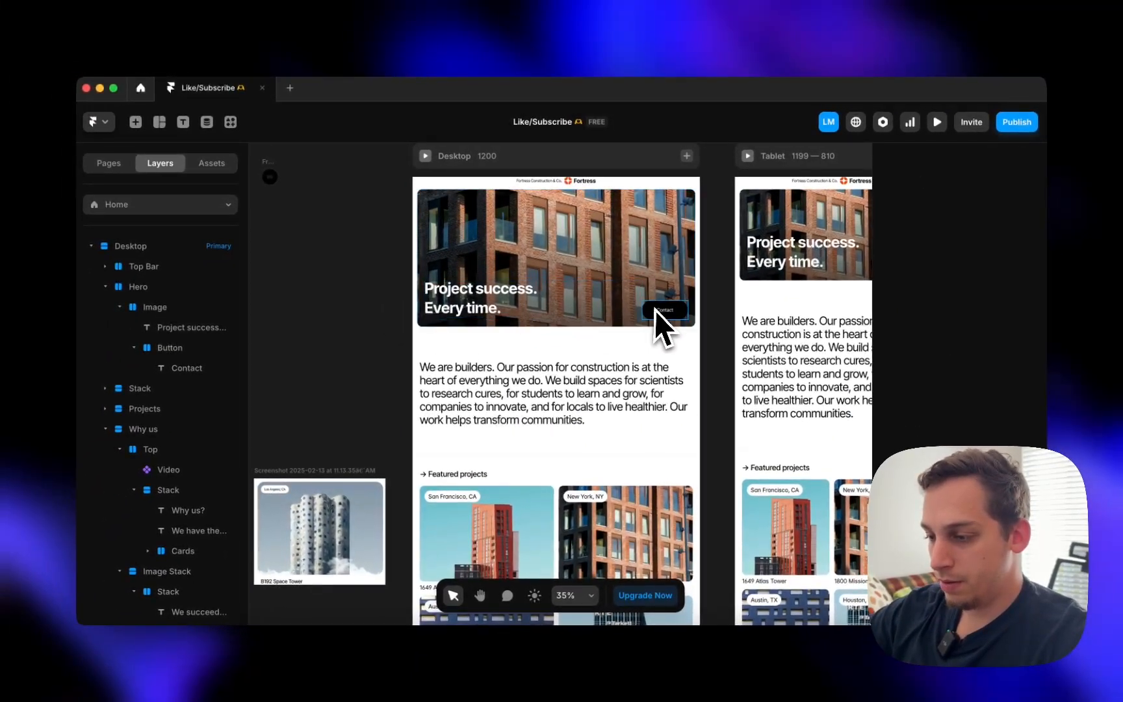
click(655, 310)
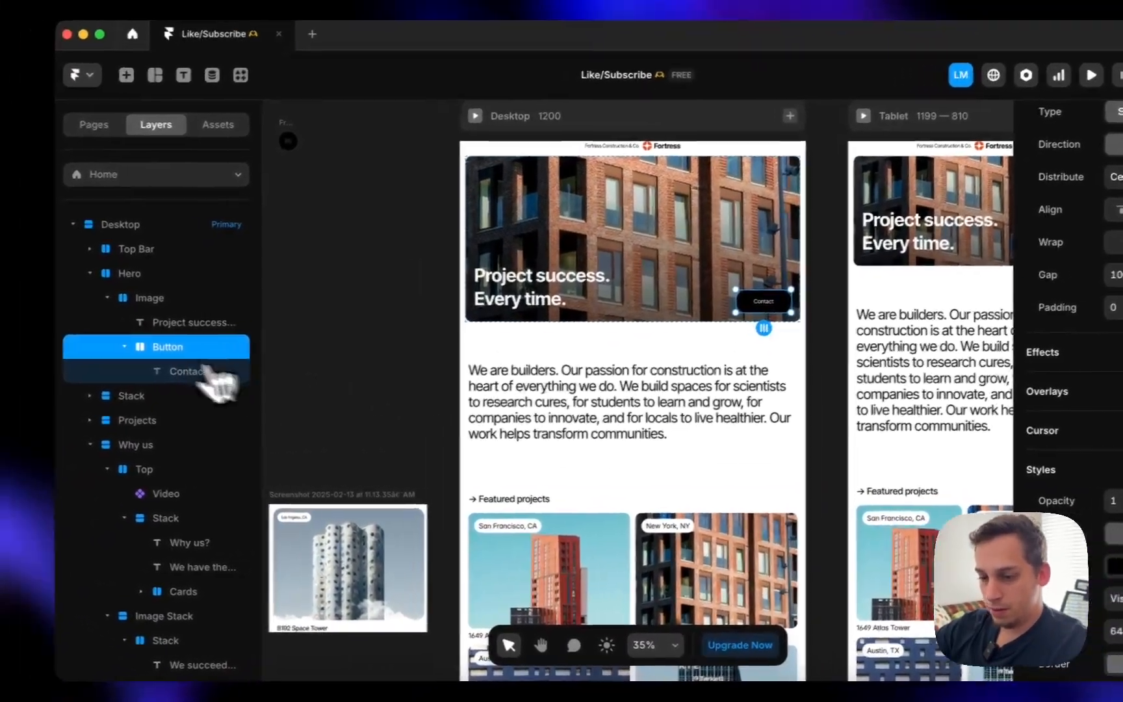
click(133, 348)
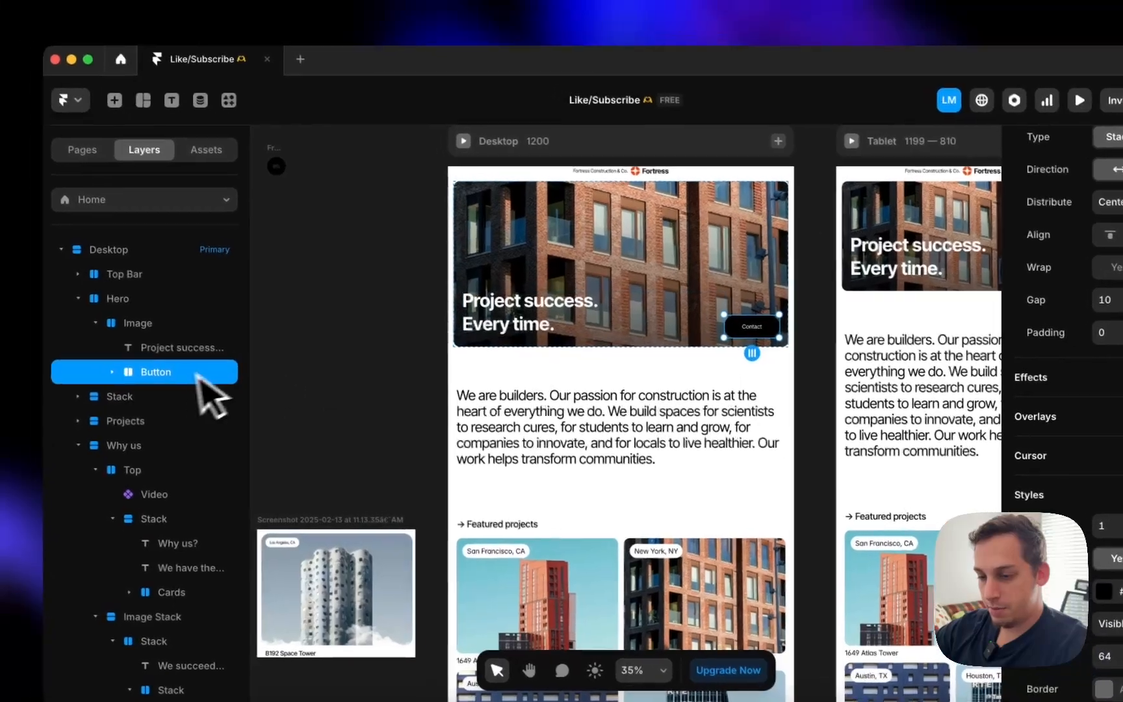
- Convert the Contact button into a component named Button and rename Variant 1 to Main
right_click(164, 373)
click(226, 189)
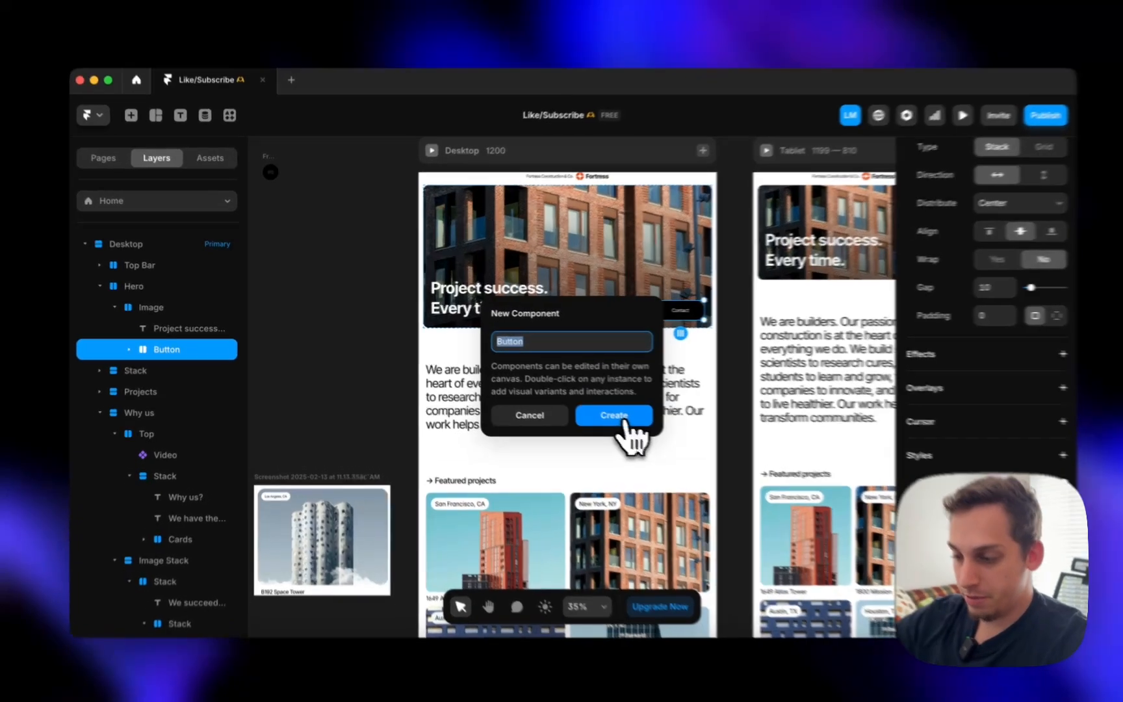
click(614, 413)
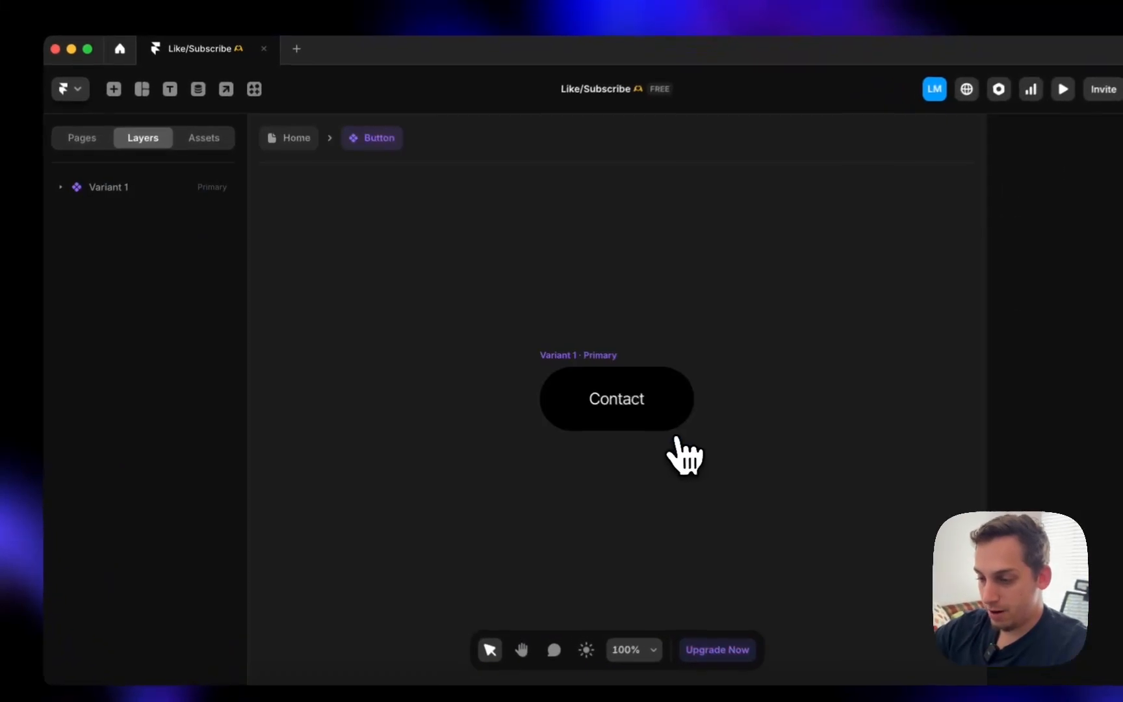
click(595, 356)
double_click(117, 185)
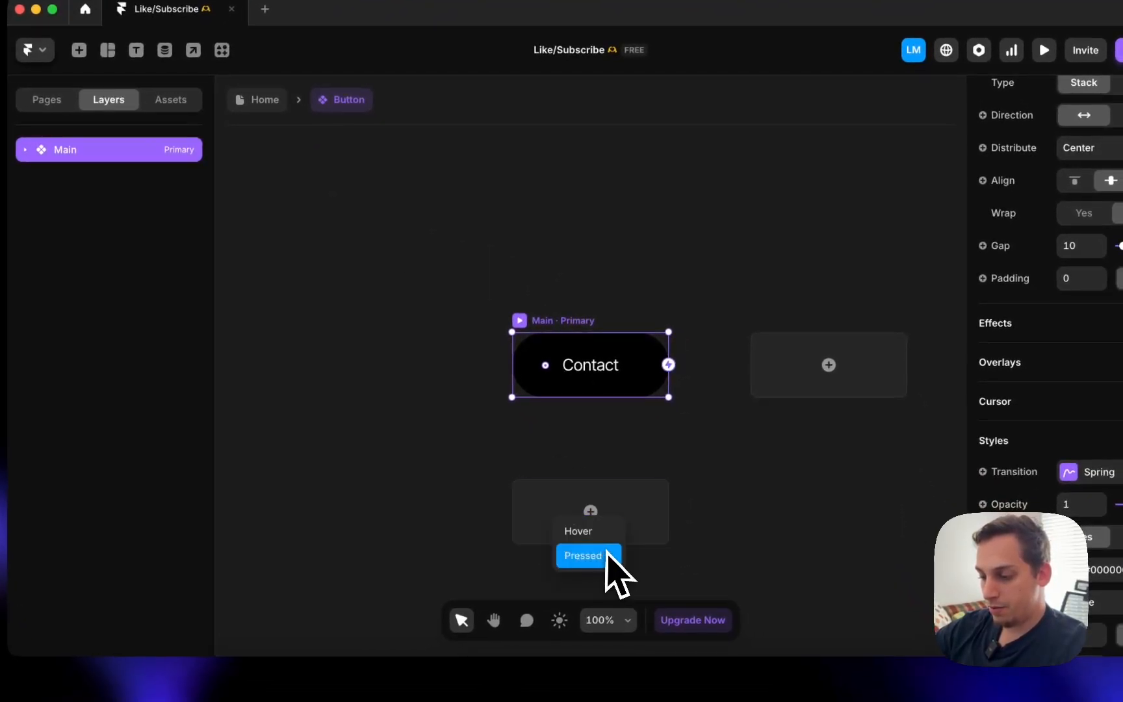
- Add a Hover variant and place a screenshot of the live site's orange button beside it
click(611, 535)
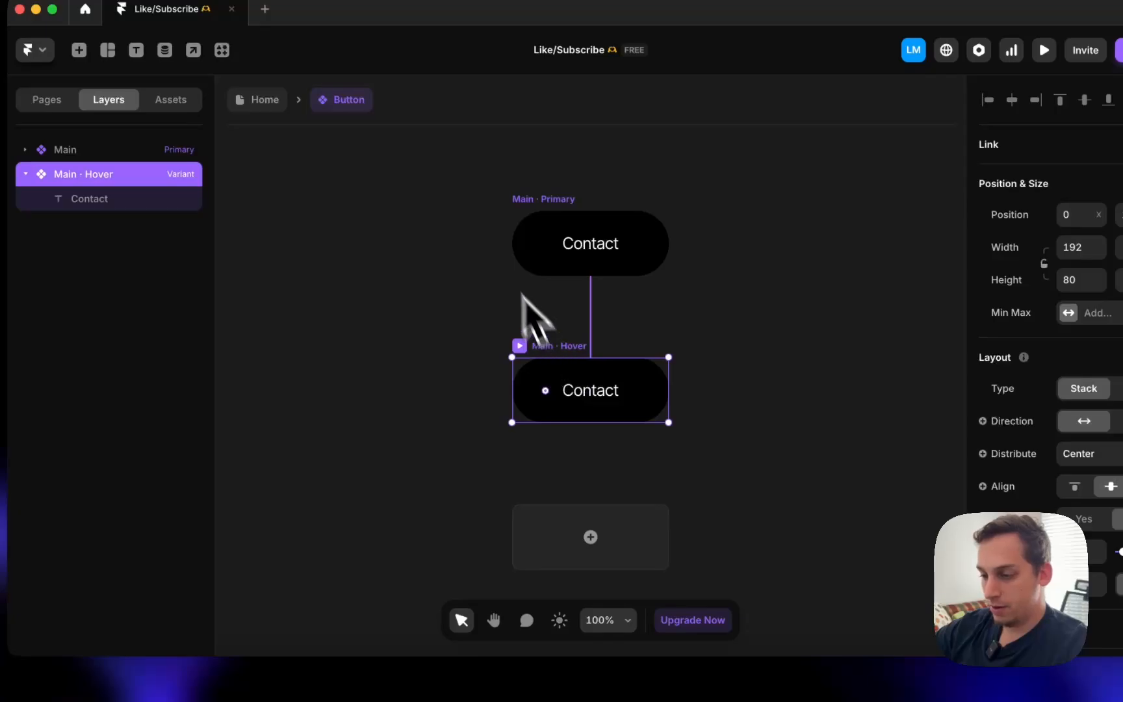
click(295, 699)
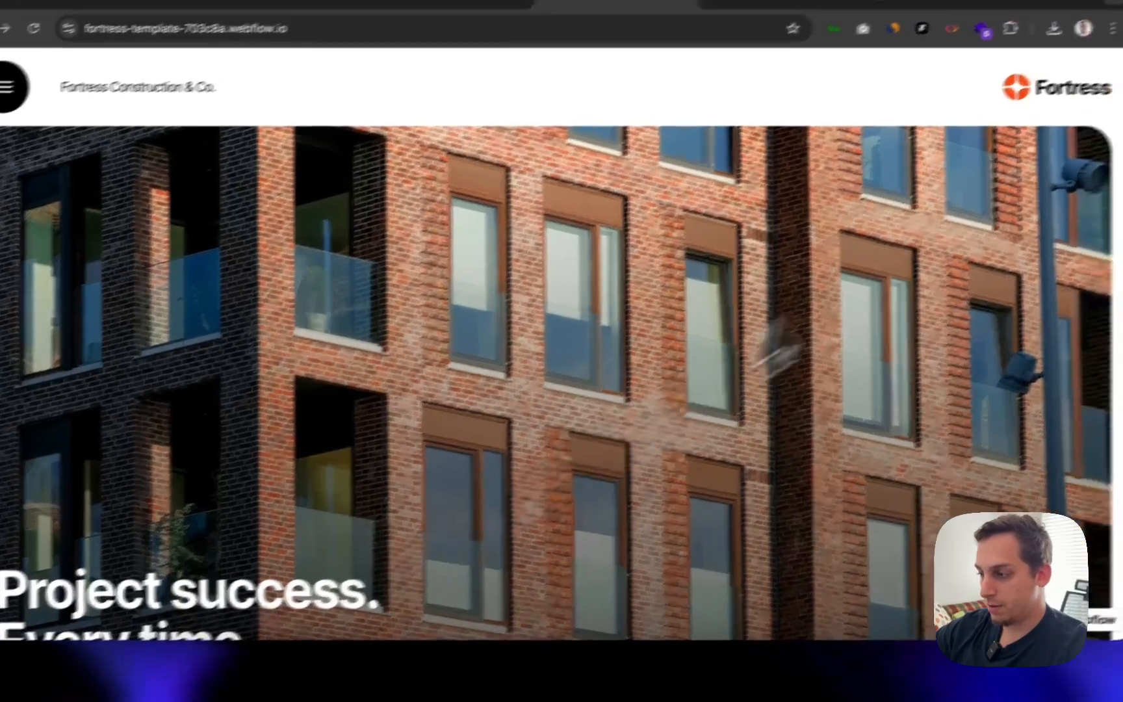
scroll(967, 310, down, 3)
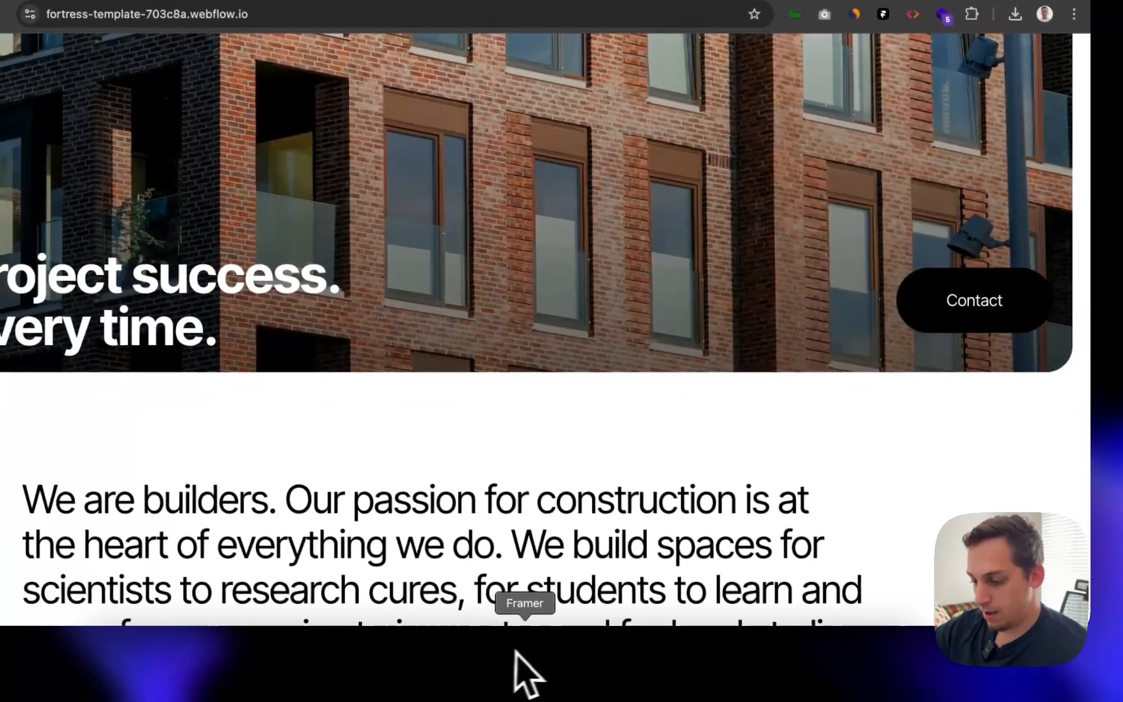
click(518, 656)
drag(714, 698, 406, 482)
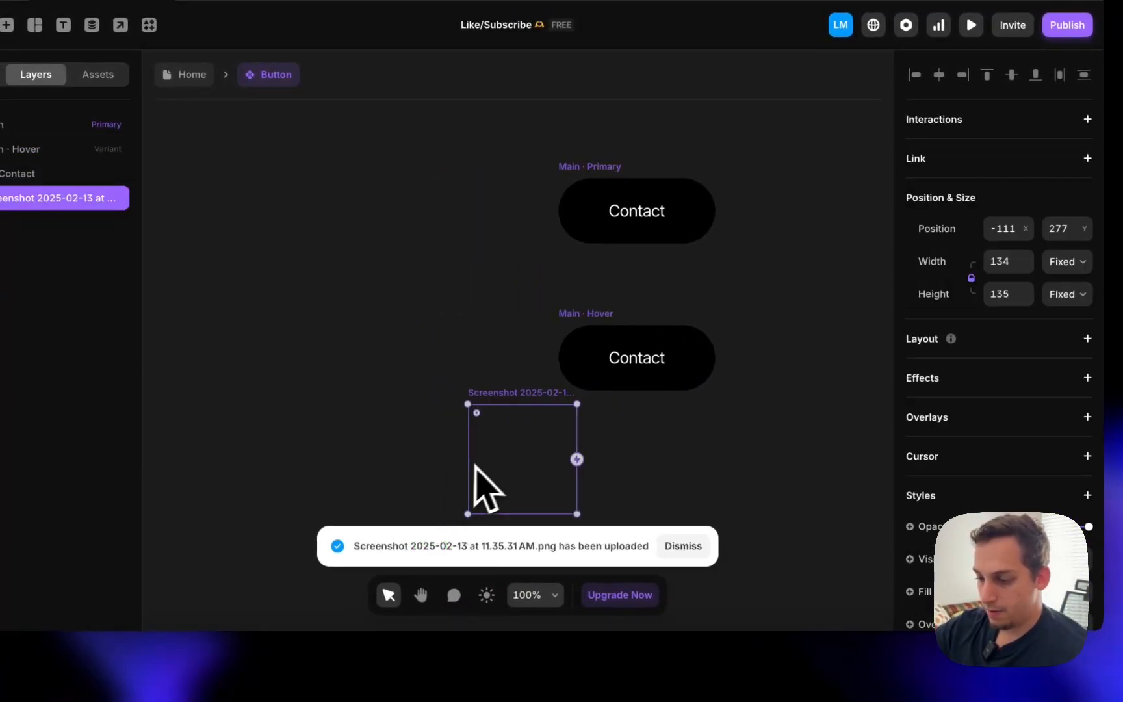
drag(477, 447, 454, 390)
- Fill the hover variant with the screenshot's orange #F34716, delete the screenshot, and preview the hover
click(572, 329)
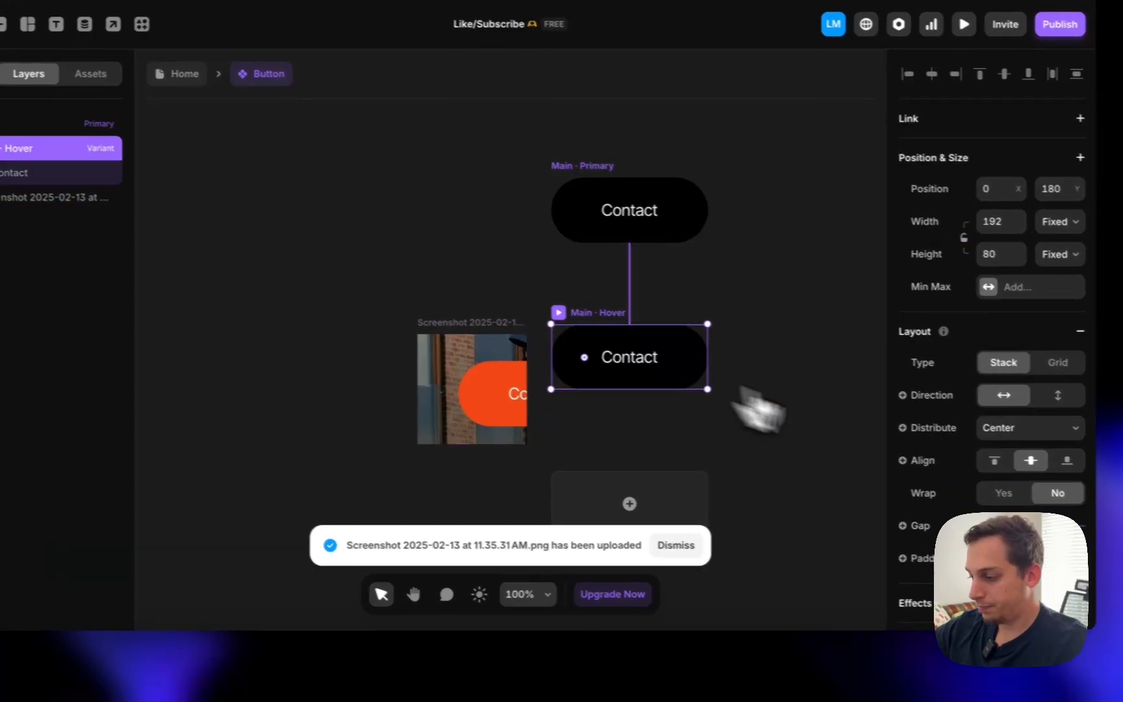
scroll(995, 466, down, 5)
click(998, 401)
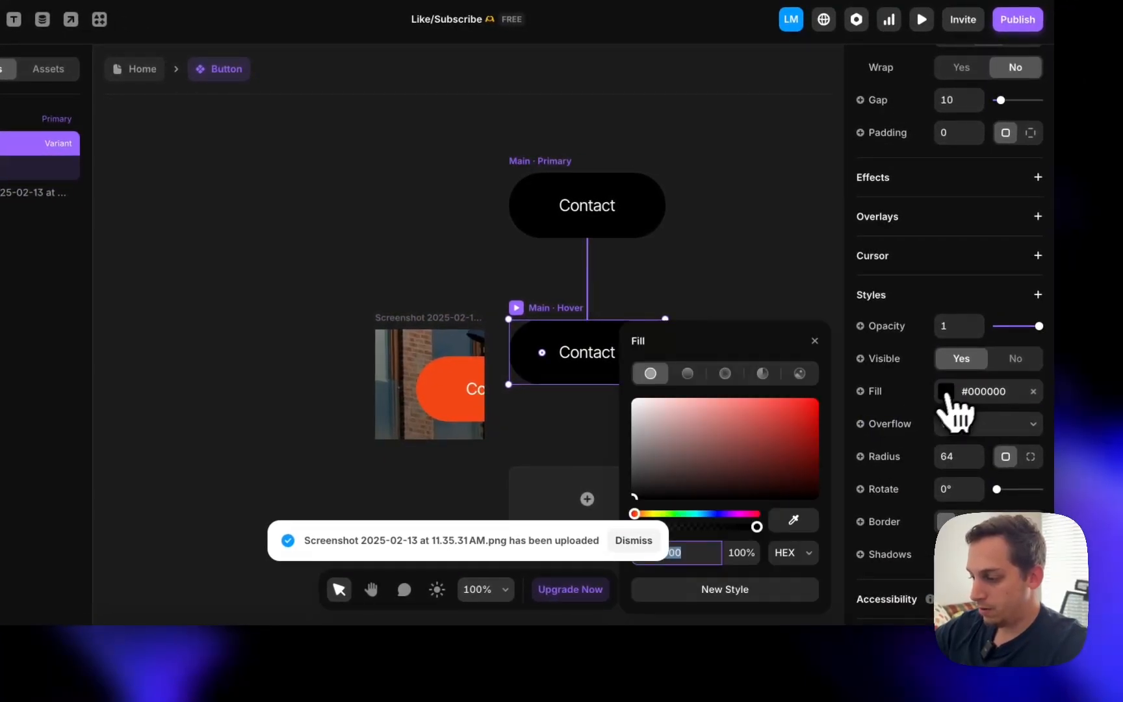
click(783, 525)
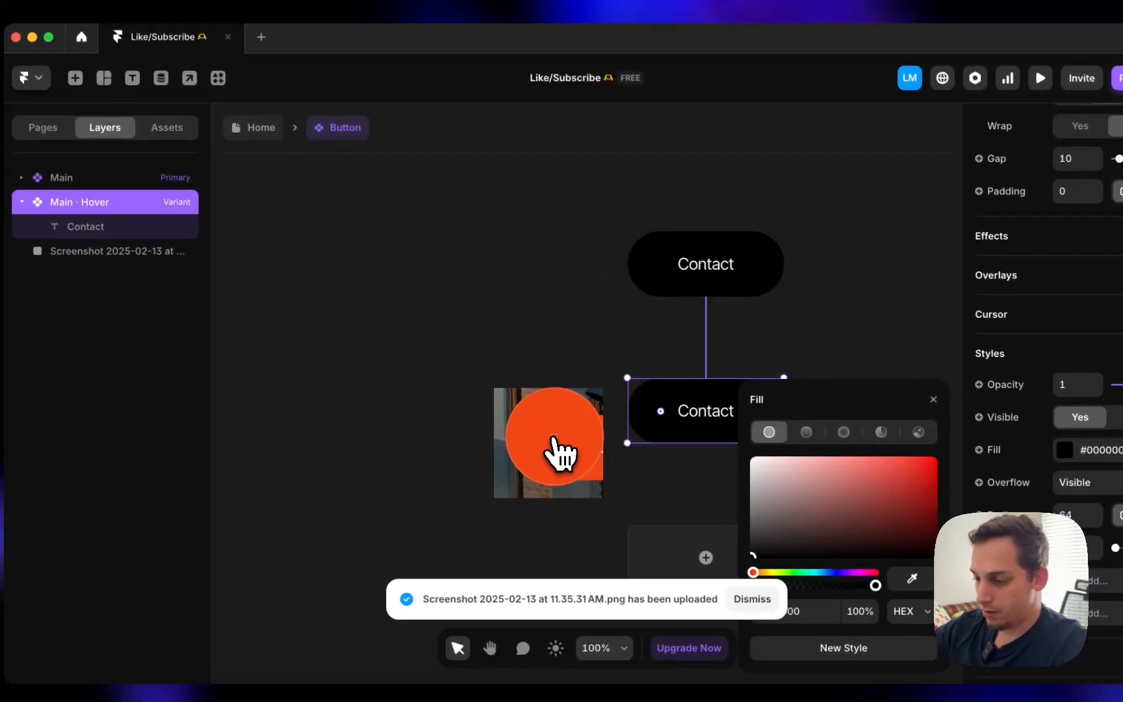
click(434, 390)
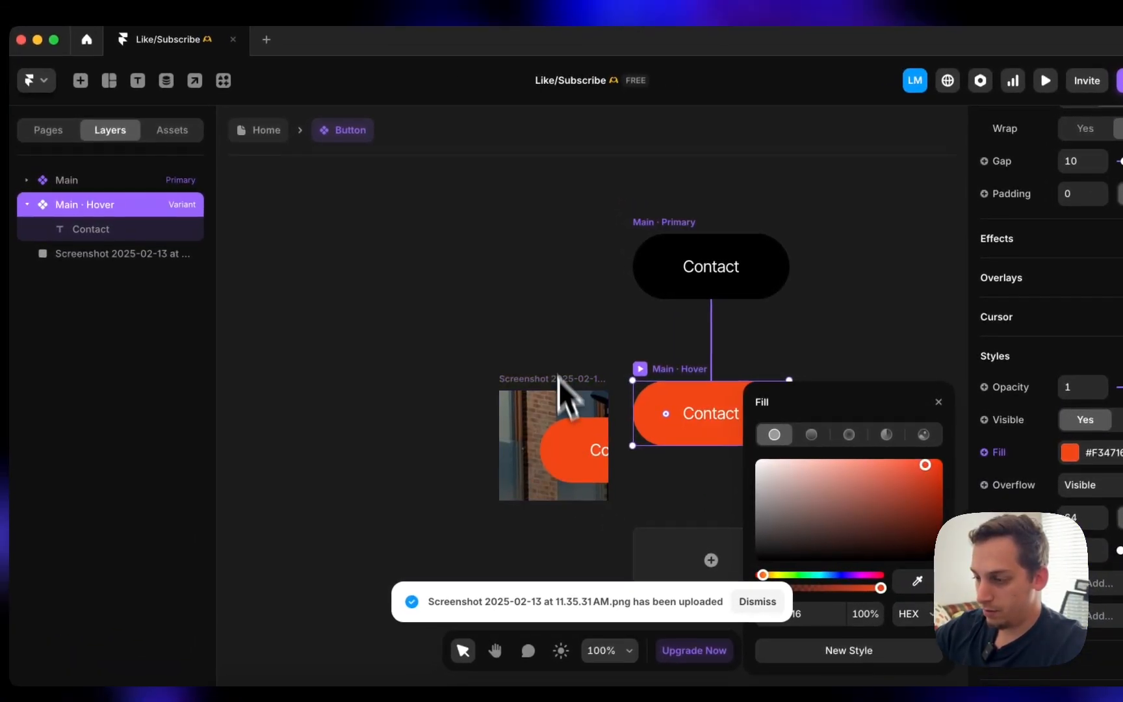
click(553, 332)
drag(599, 407, 521, 450)
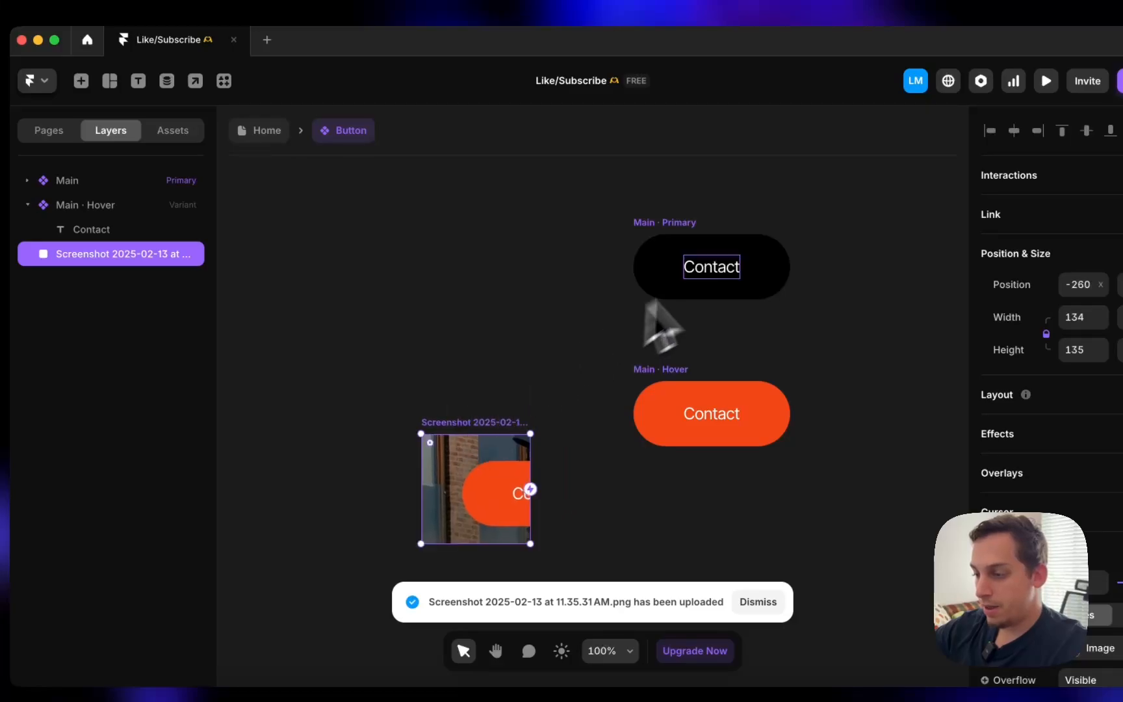
key(BackSpace)
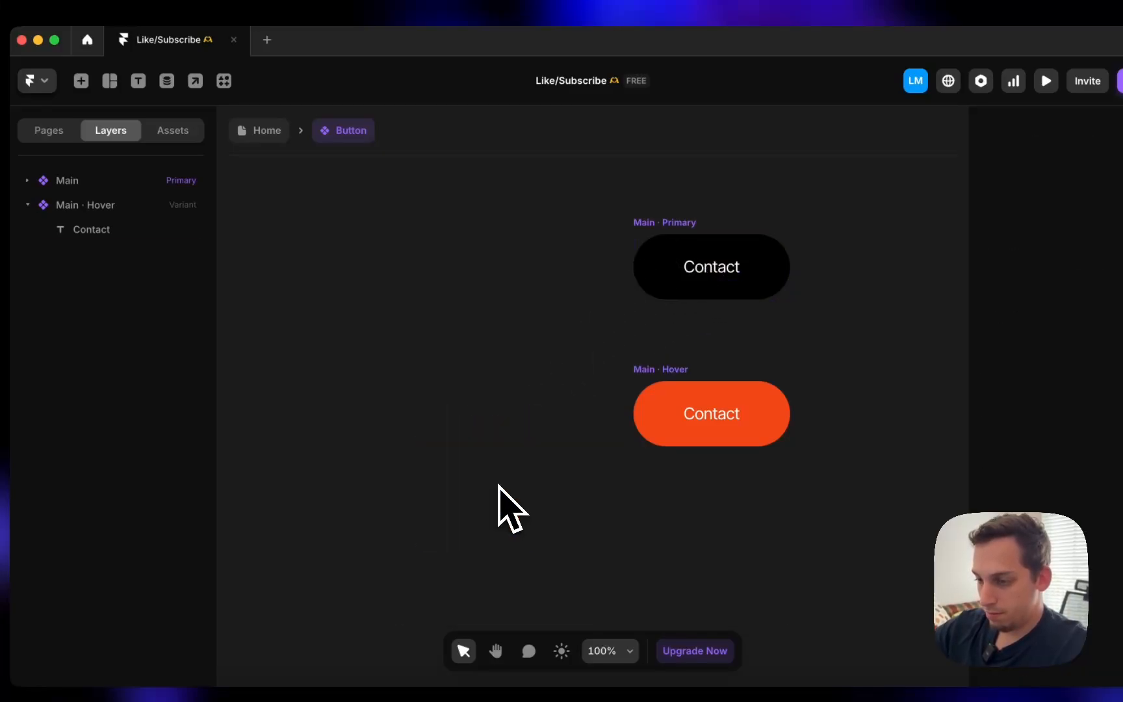
click(676, 250)
key(super+p)
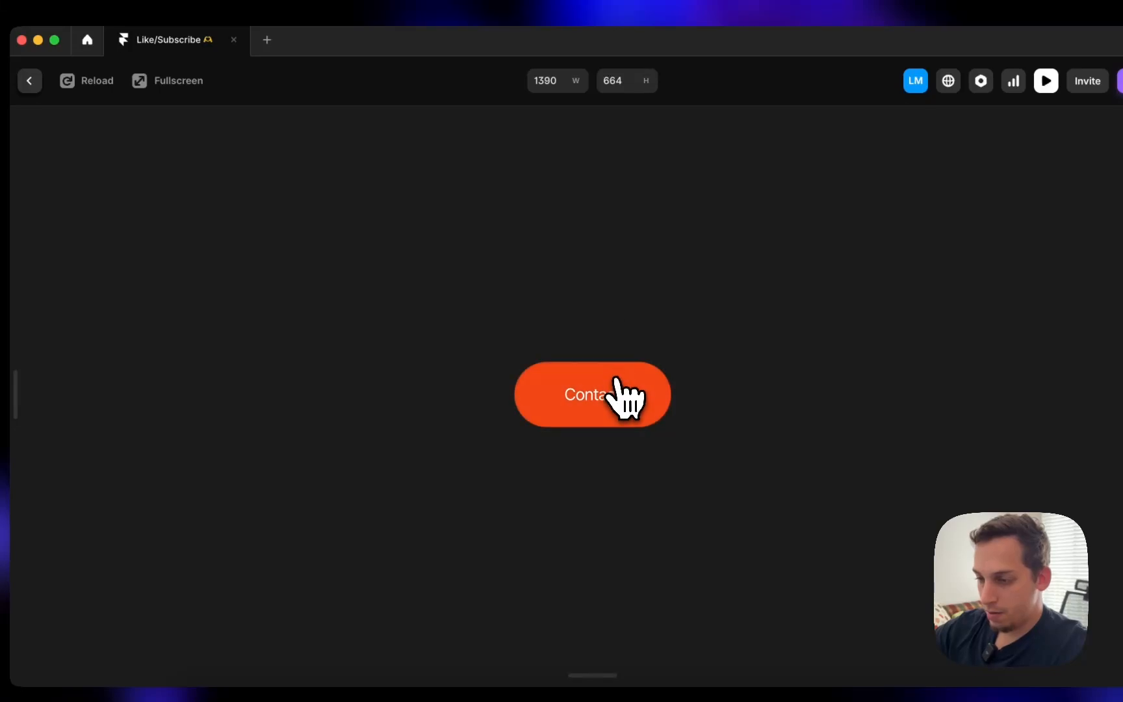
- Leave the preview, select the primary variant's Contact text, then go back to the Home page
click(29, 81)
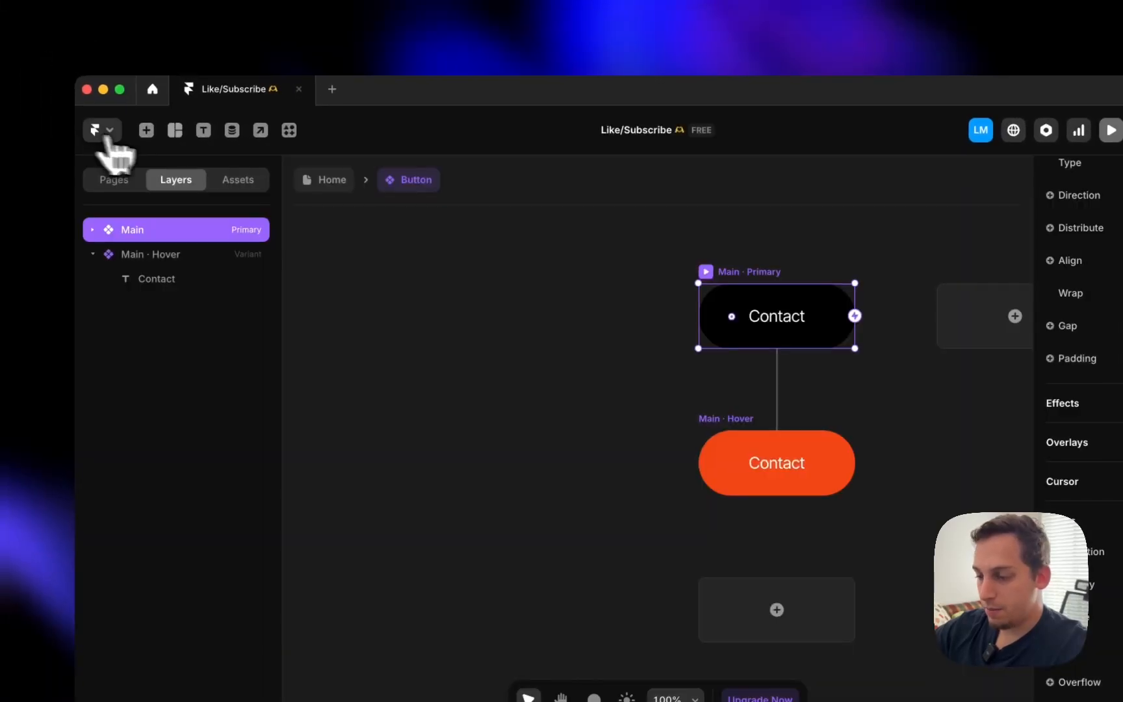
click(775, 316)
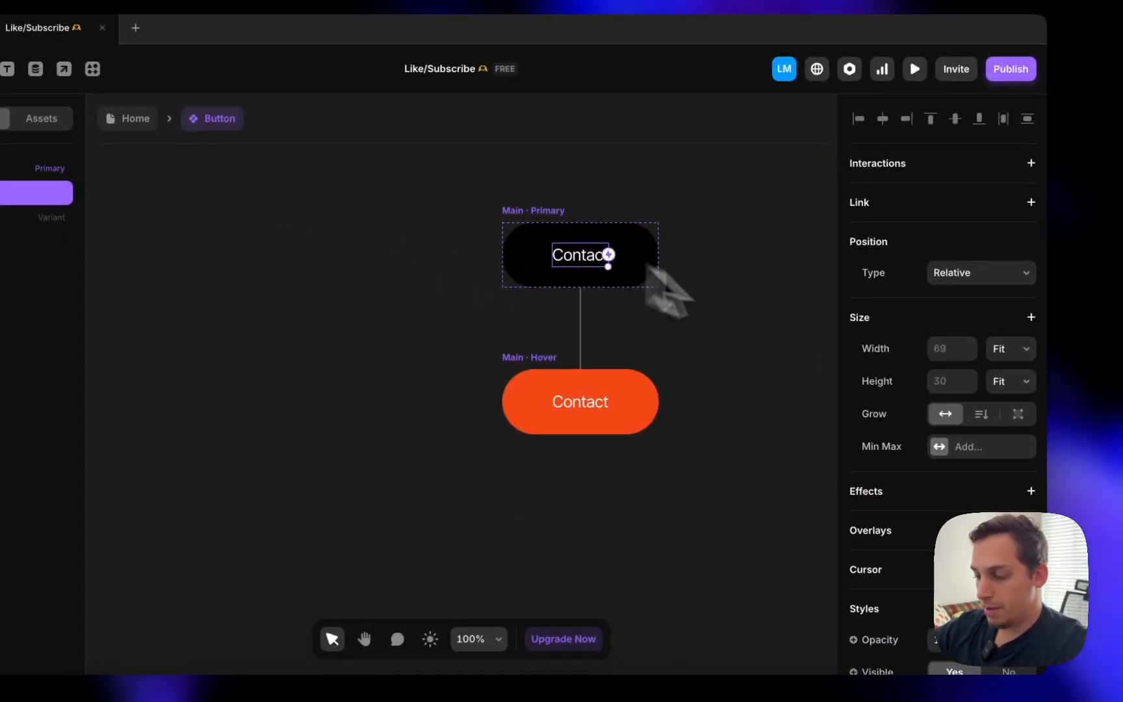
scroll(936, 442, down, 2)
scroll(936, 442, down, 2)
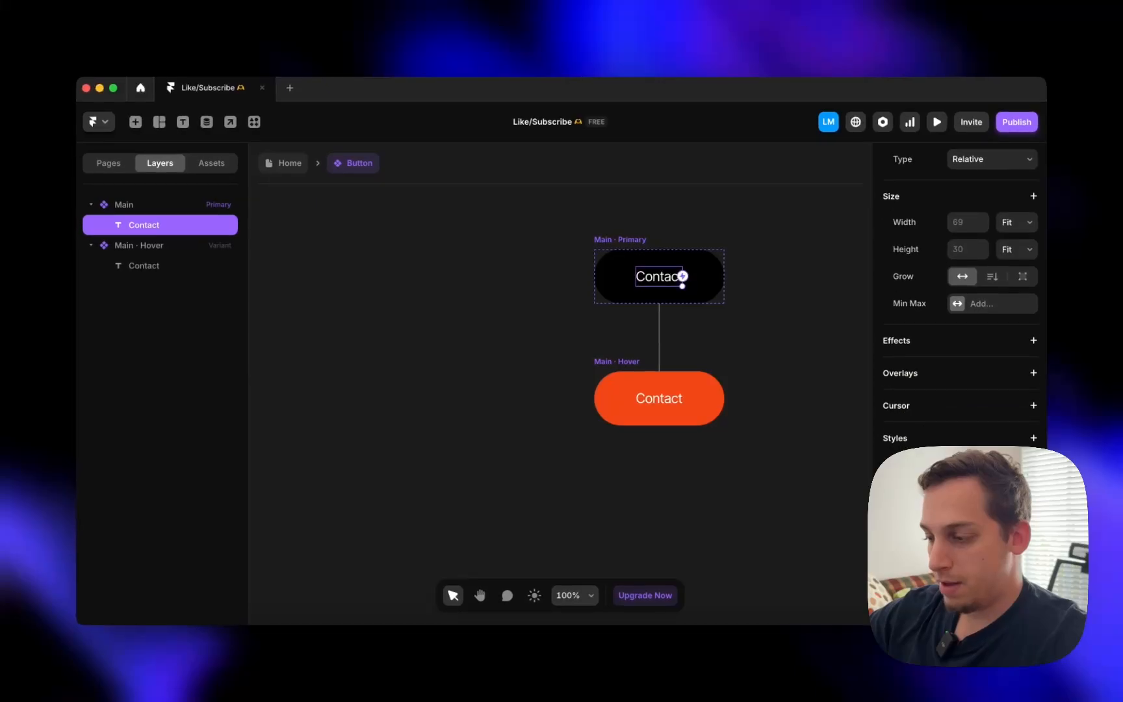
scroll(954, 436, down, 1)
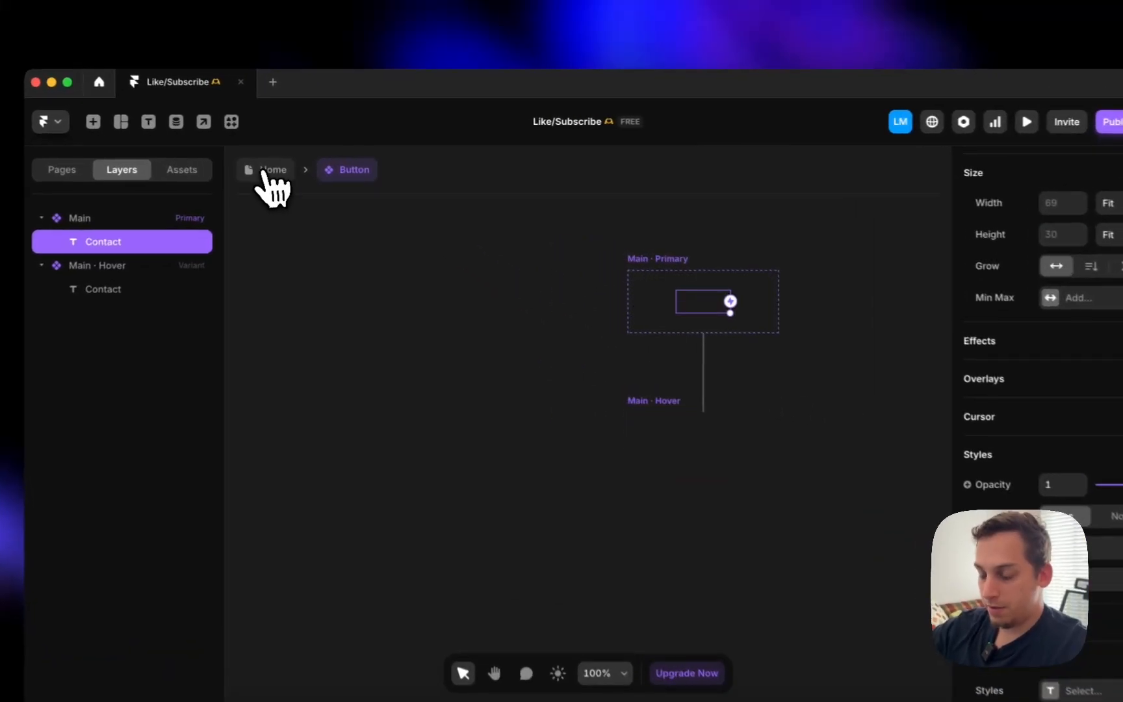
click(265, 170)
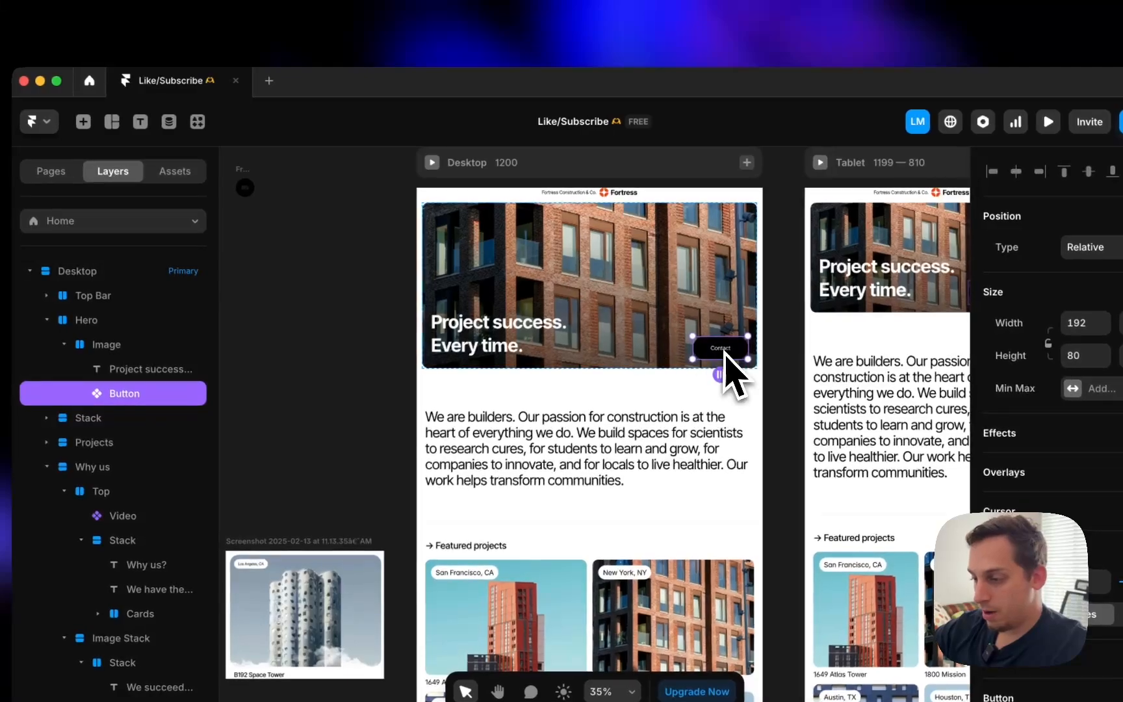
scroll(861, 504, down, 5)
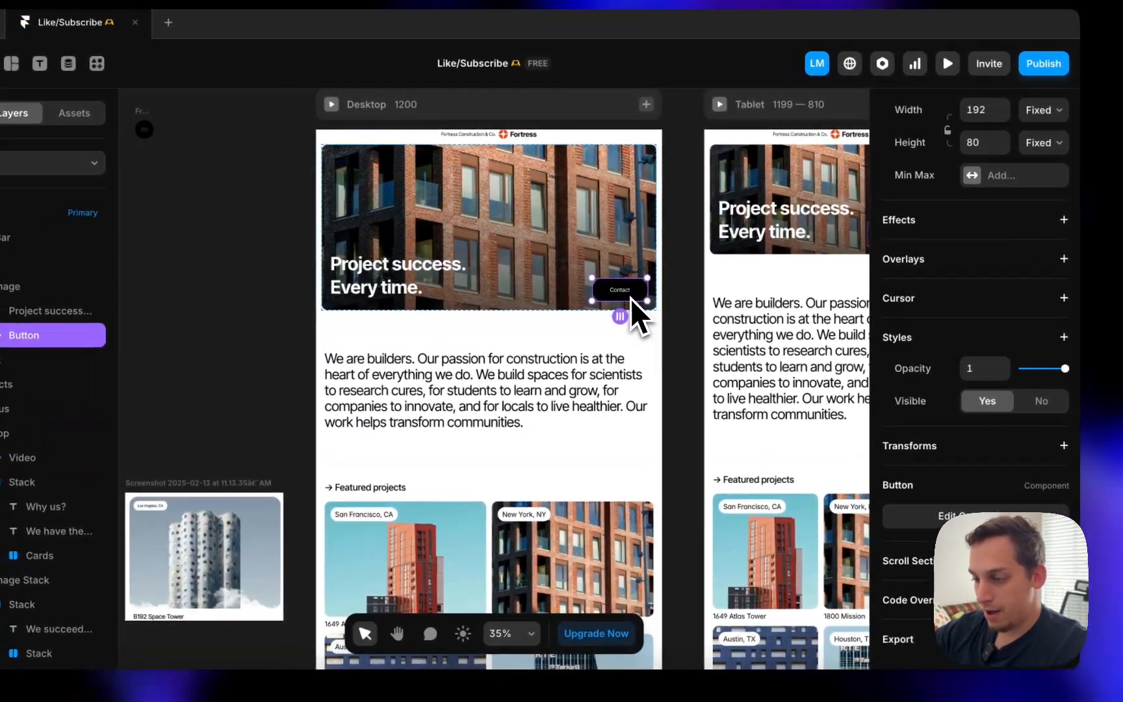
- Bind the Button's Contact label to a plain-text Title variable and return to Home
double_click(625, 296)
click(477, 387)
scroll(914, 468, down, 10)
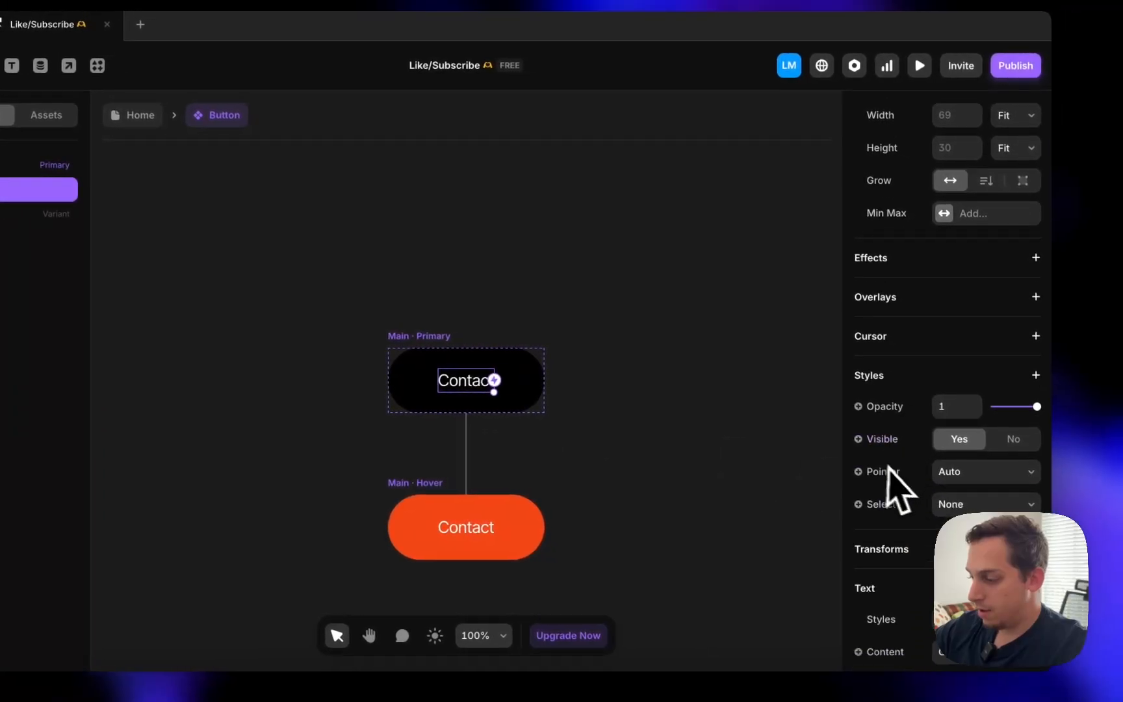
click(911, 406)
mouse_move(882, 430)
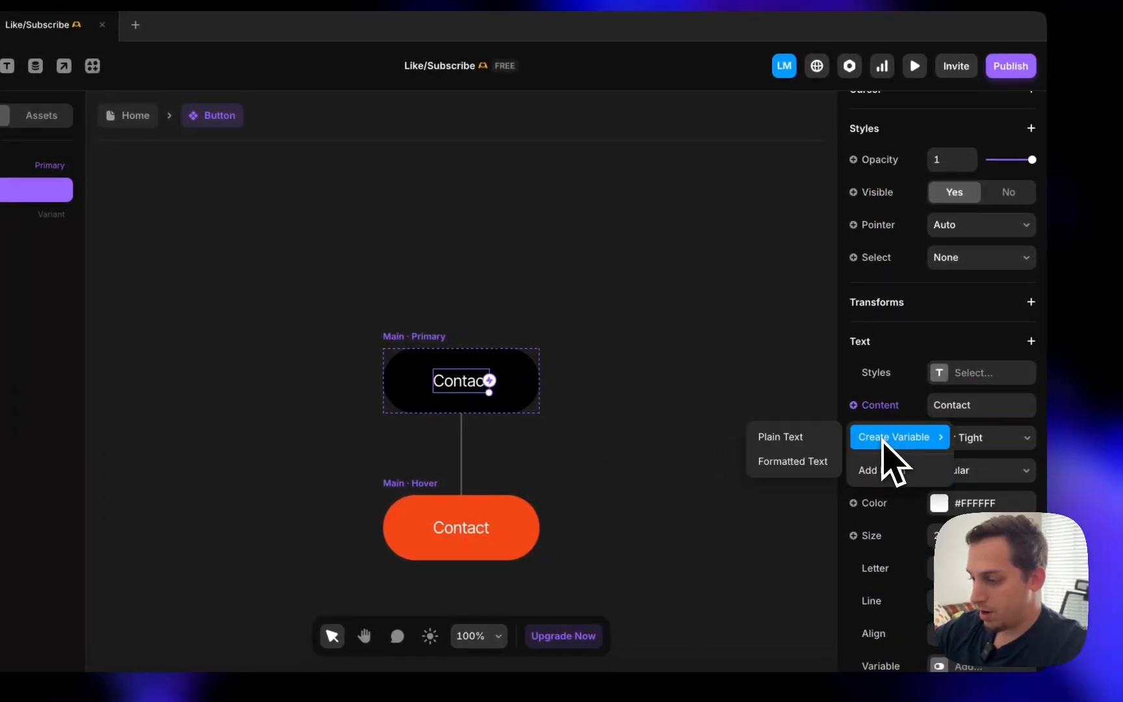
click(790, 436)
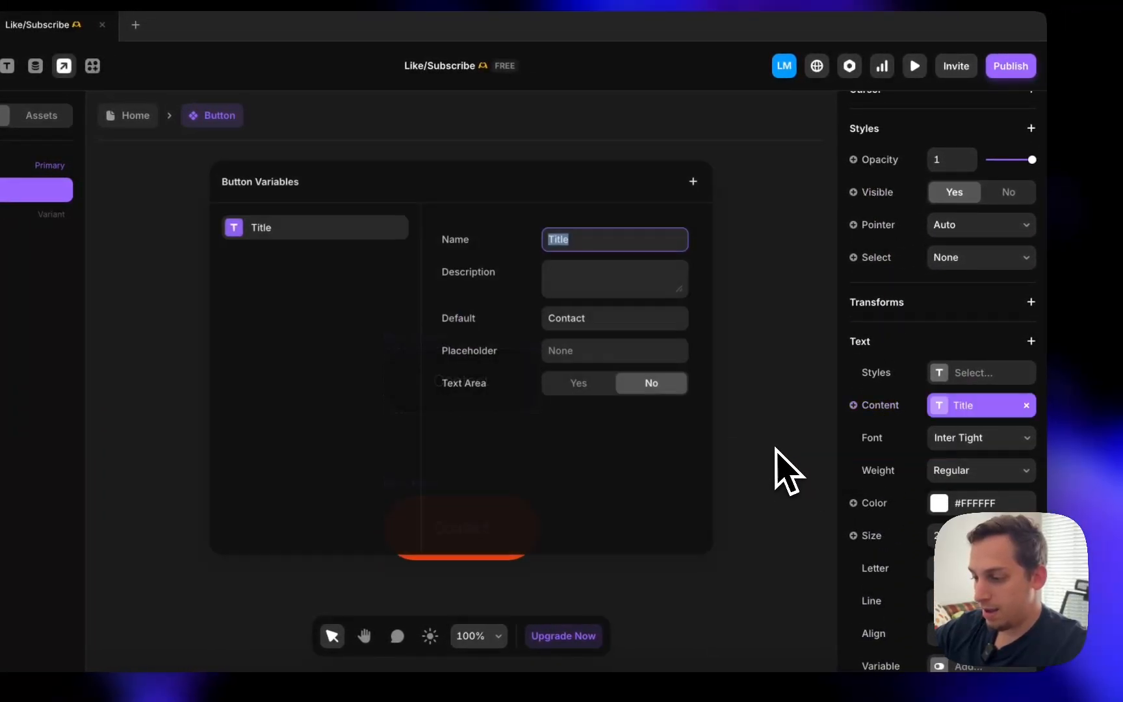
click(754, 286)
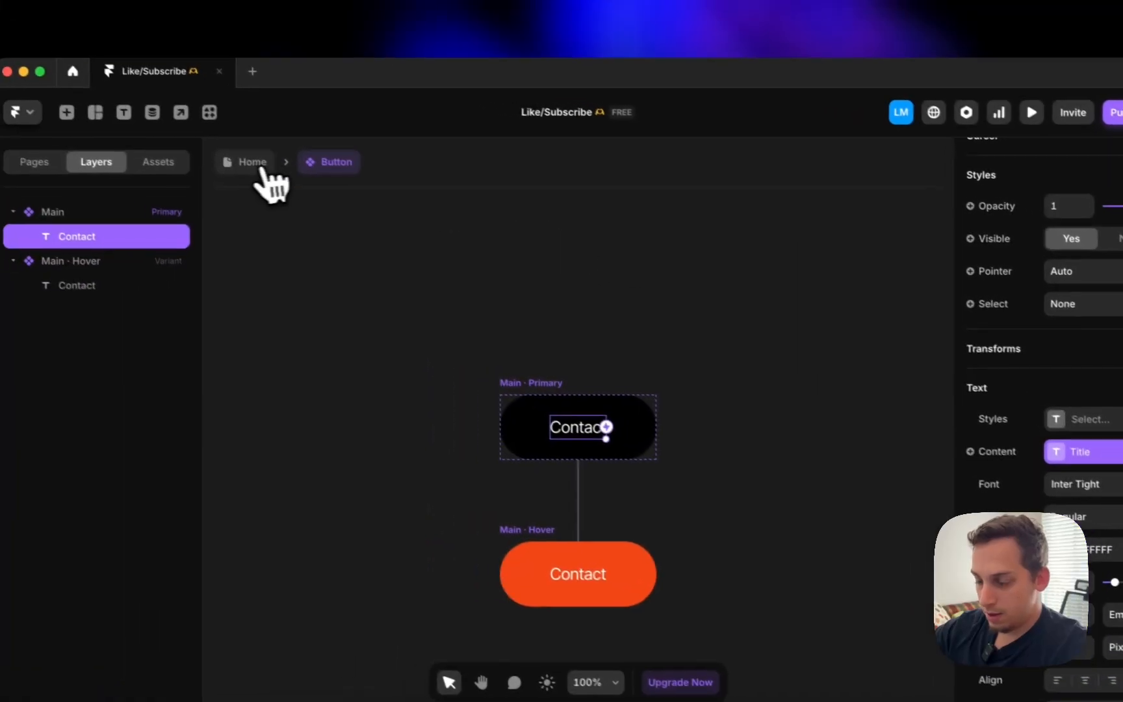
click(135, 115)
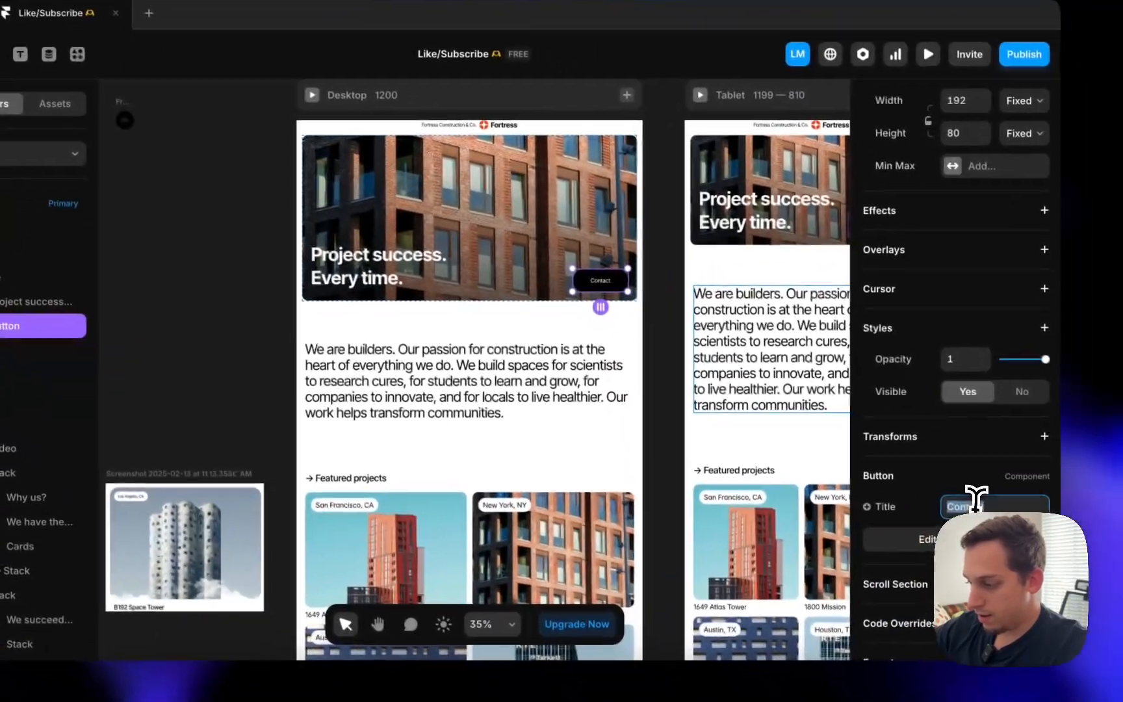
- Override the hero button's Title with the test text 'Hello' and enter the Button component
click(1102, 570)
text(Hello)
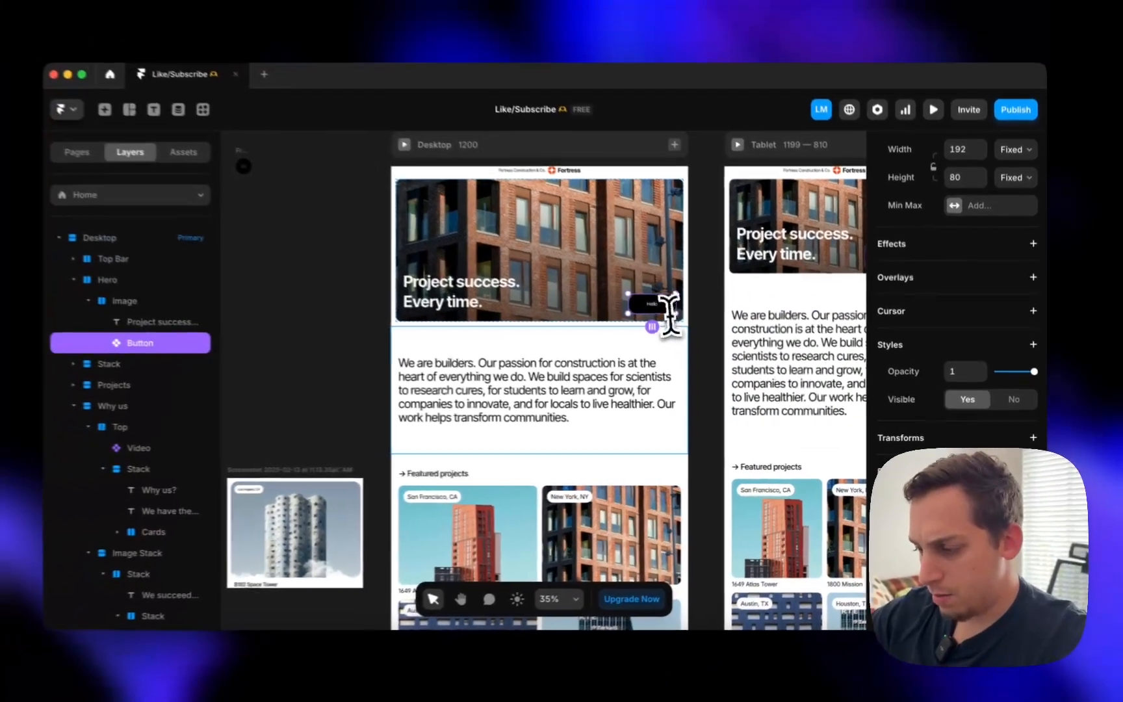
scroll(588, 280, up, 5)
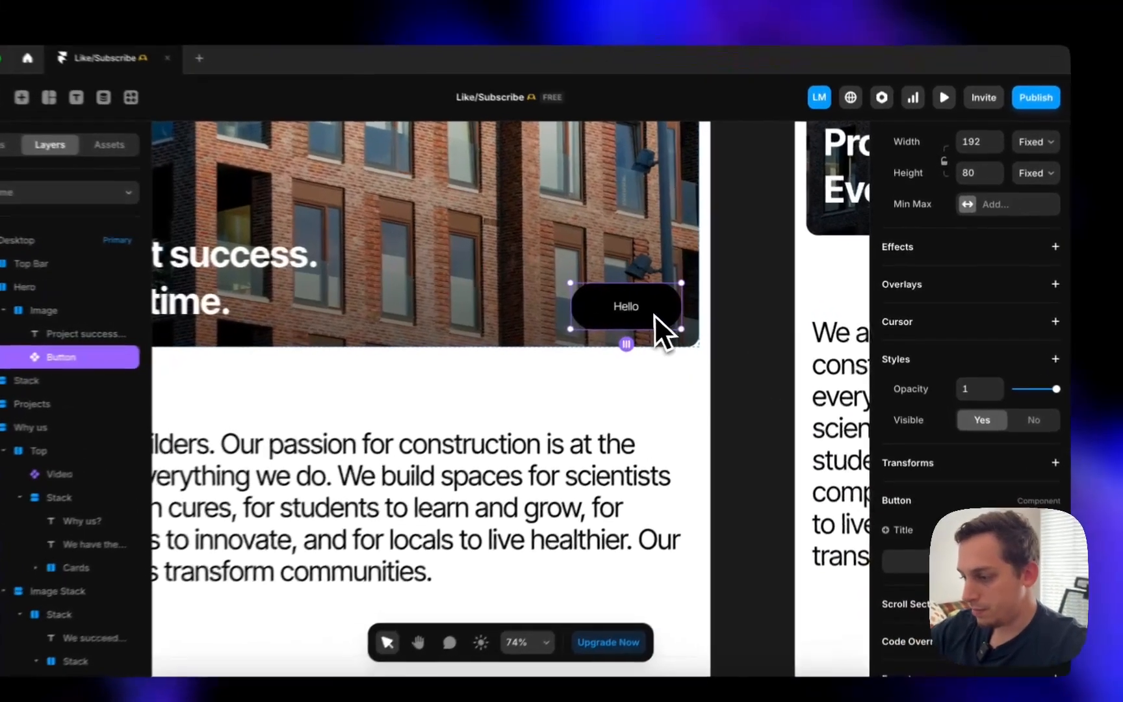
double_click(691, 320)
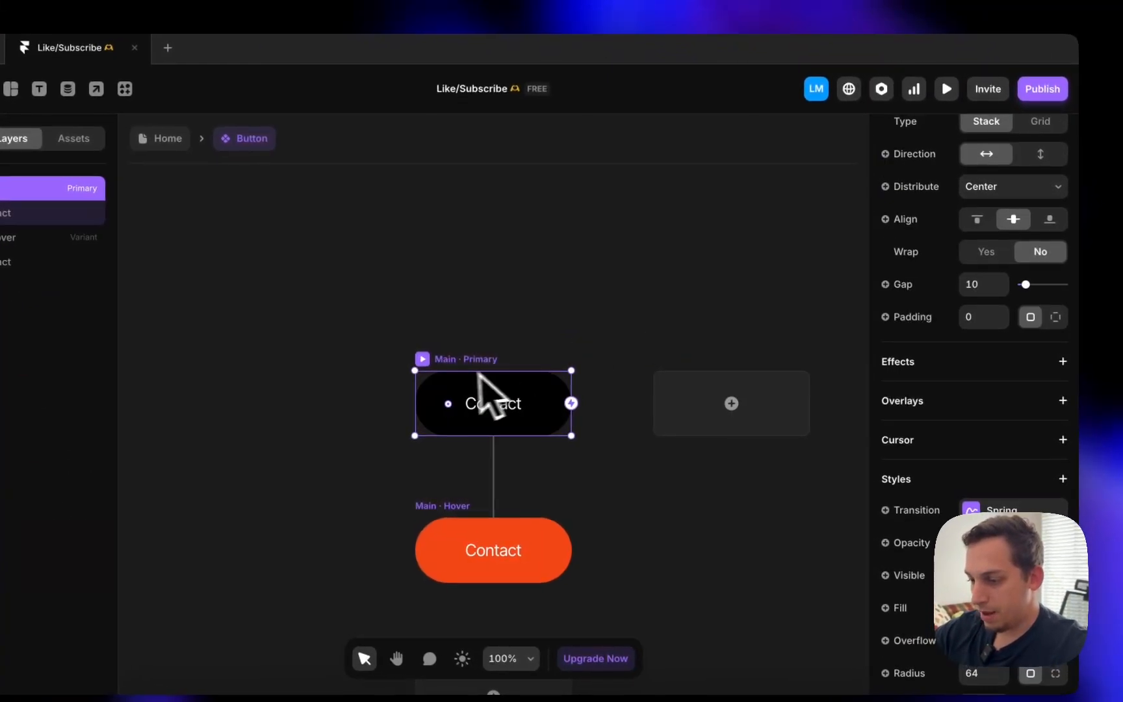
- Set the Button's width and height to Fit with 20 padding, giving a 128.5 × 70 pill
scroll(944, 279, up, 5)
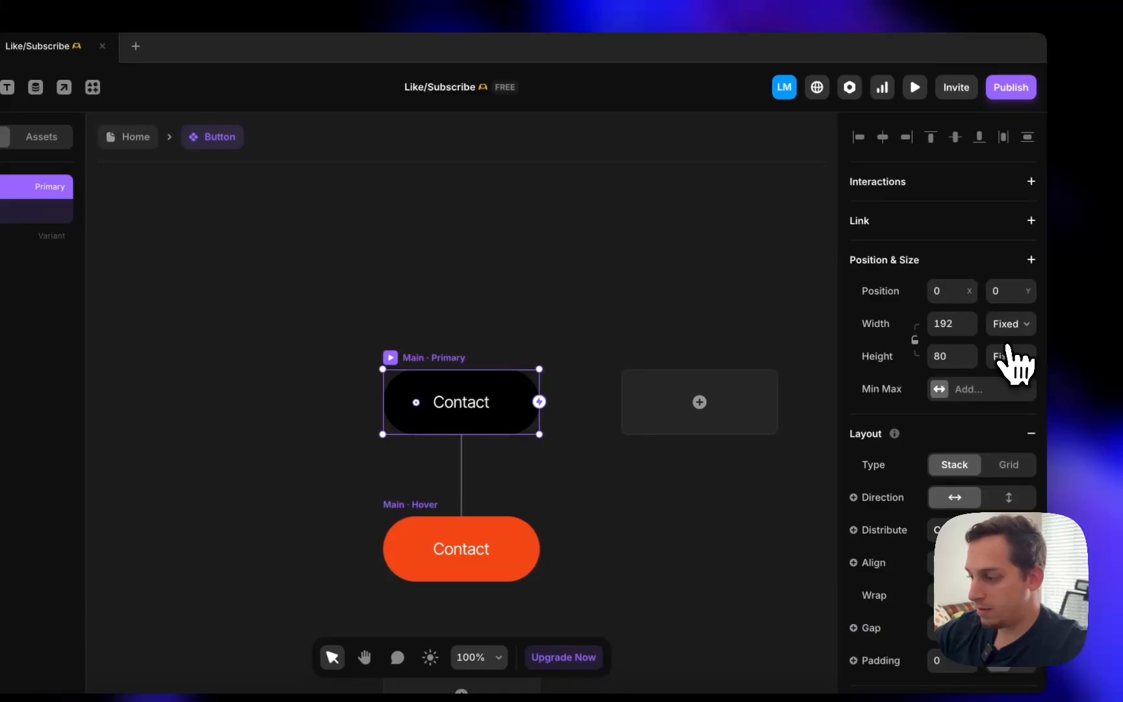
click(1005, 380)
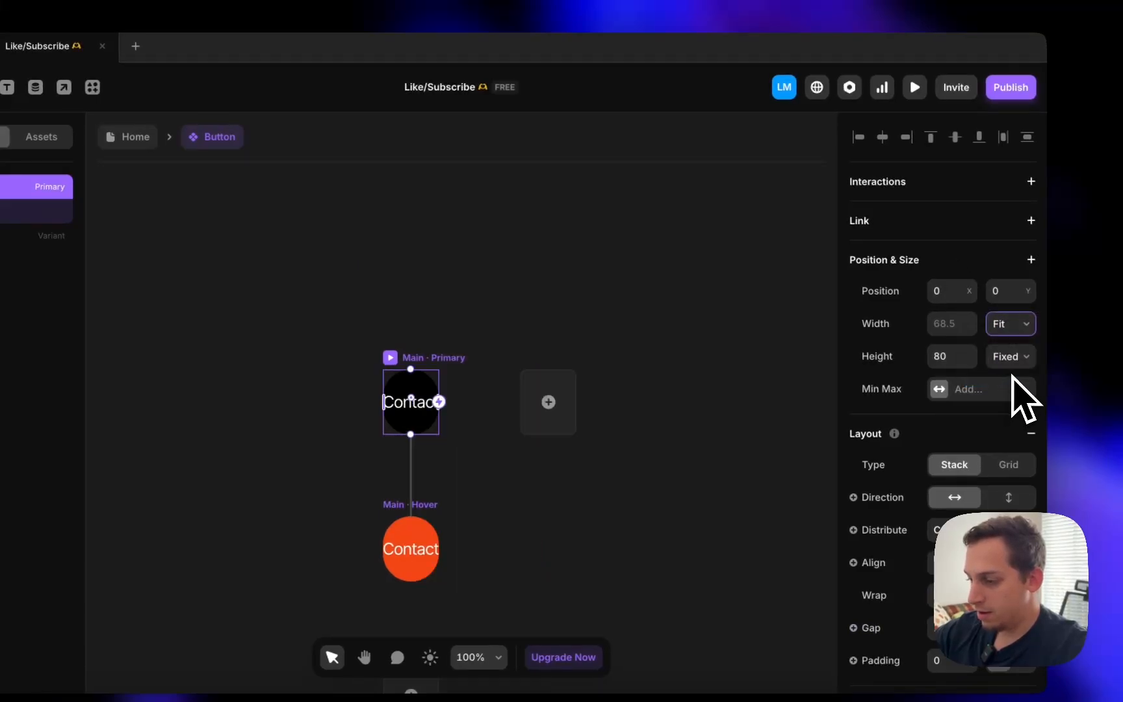
click(1011, 411)
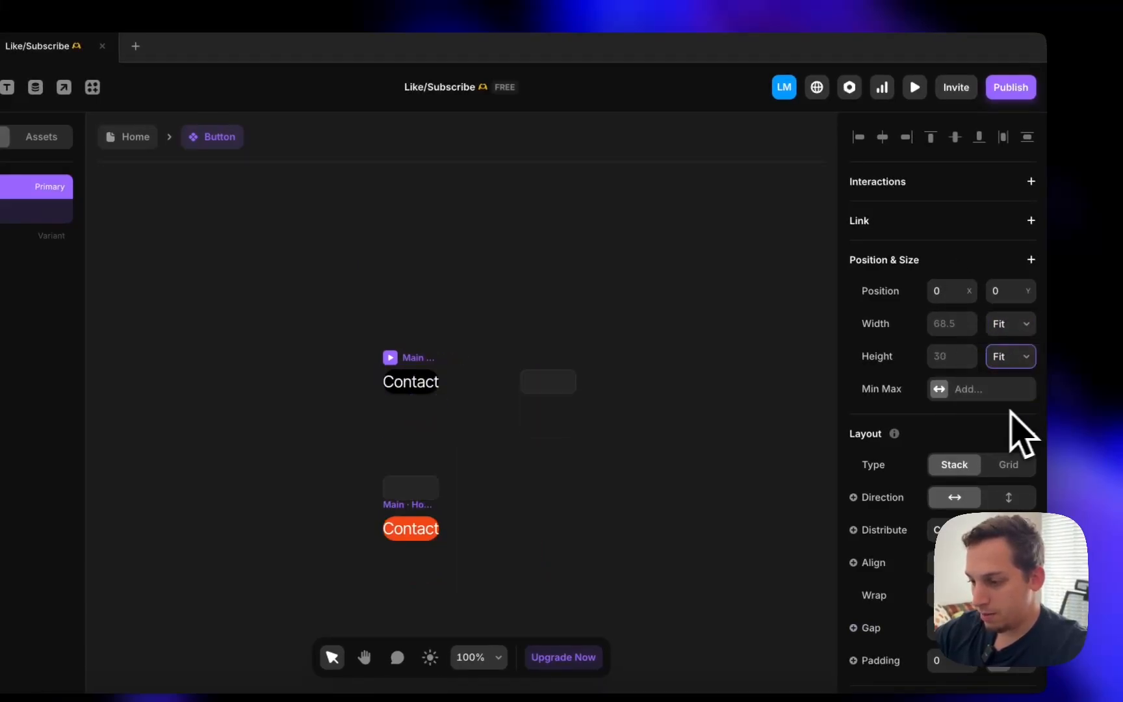
scroll(401, 368, up, 5)
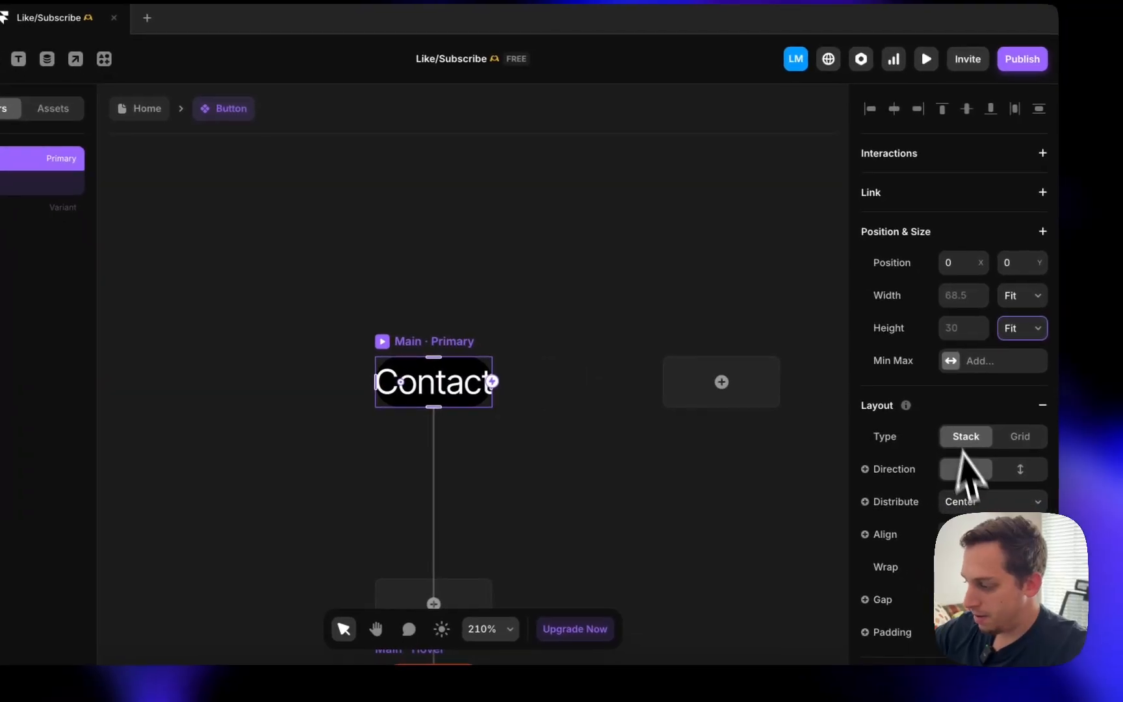
scroll(993, 477, down, 3)
click(987, 525)
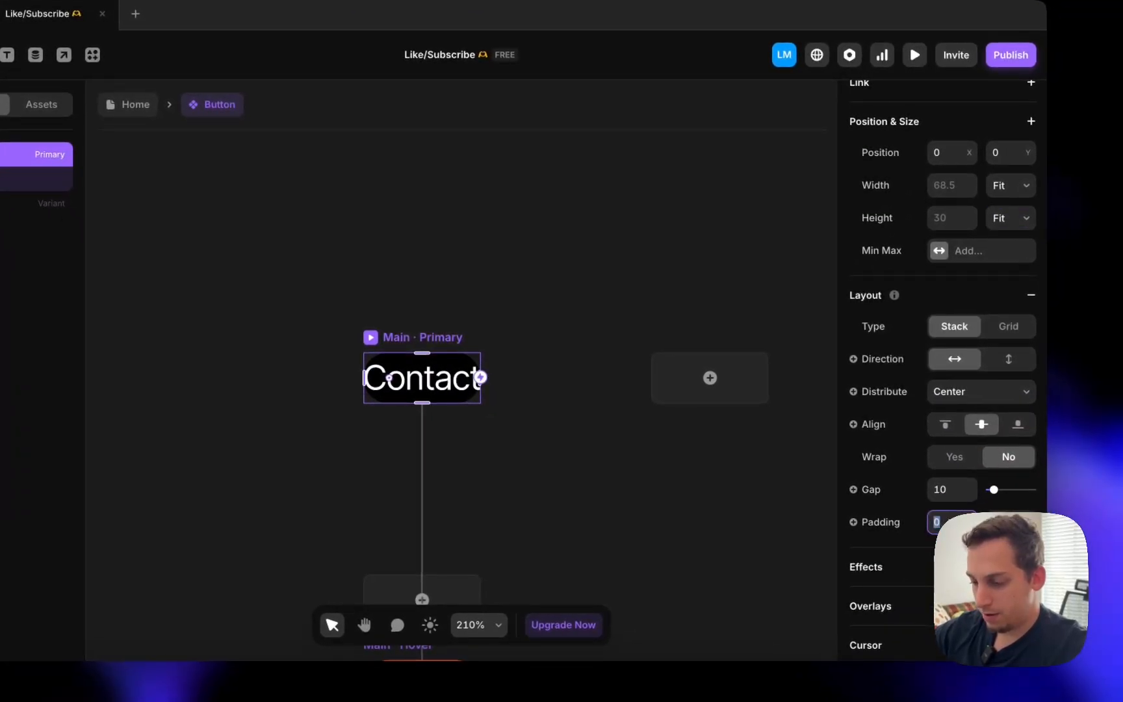
text(20)
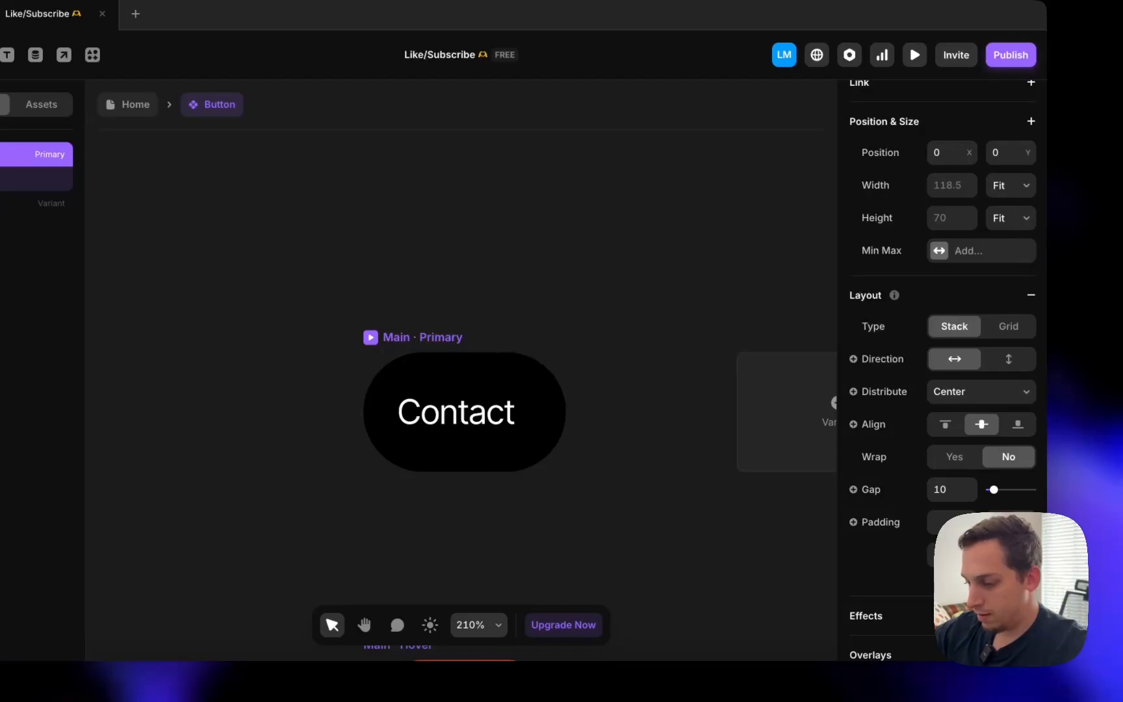
text(30)
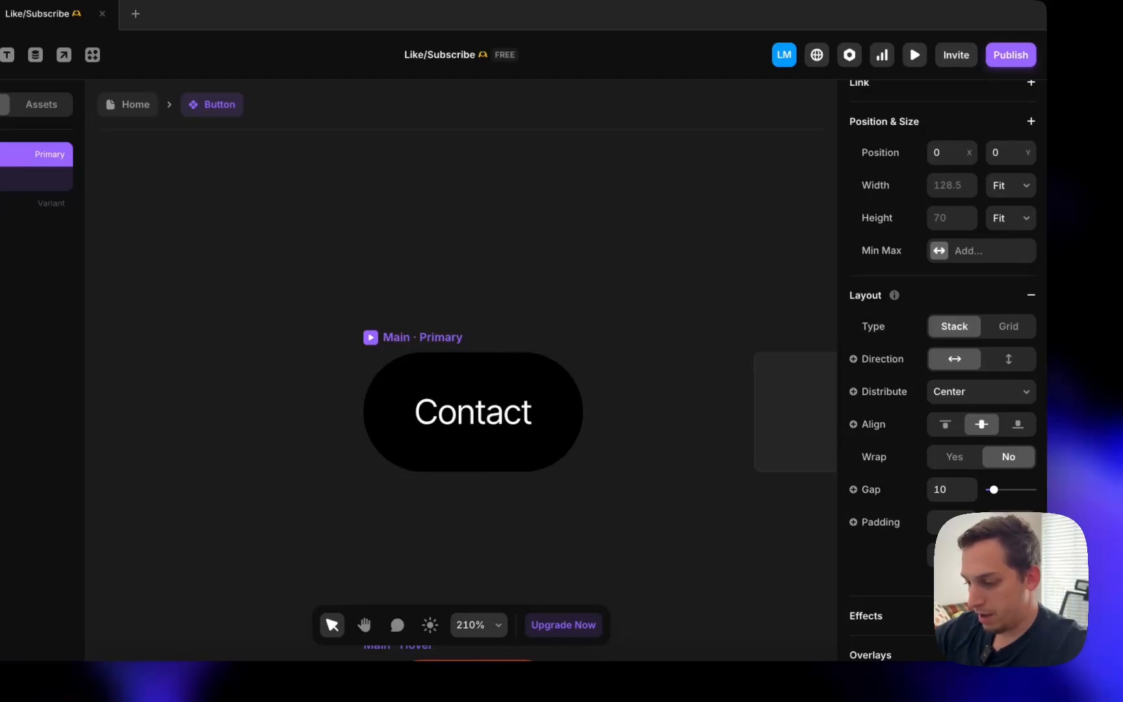
click(554, 221)
key(super+0)
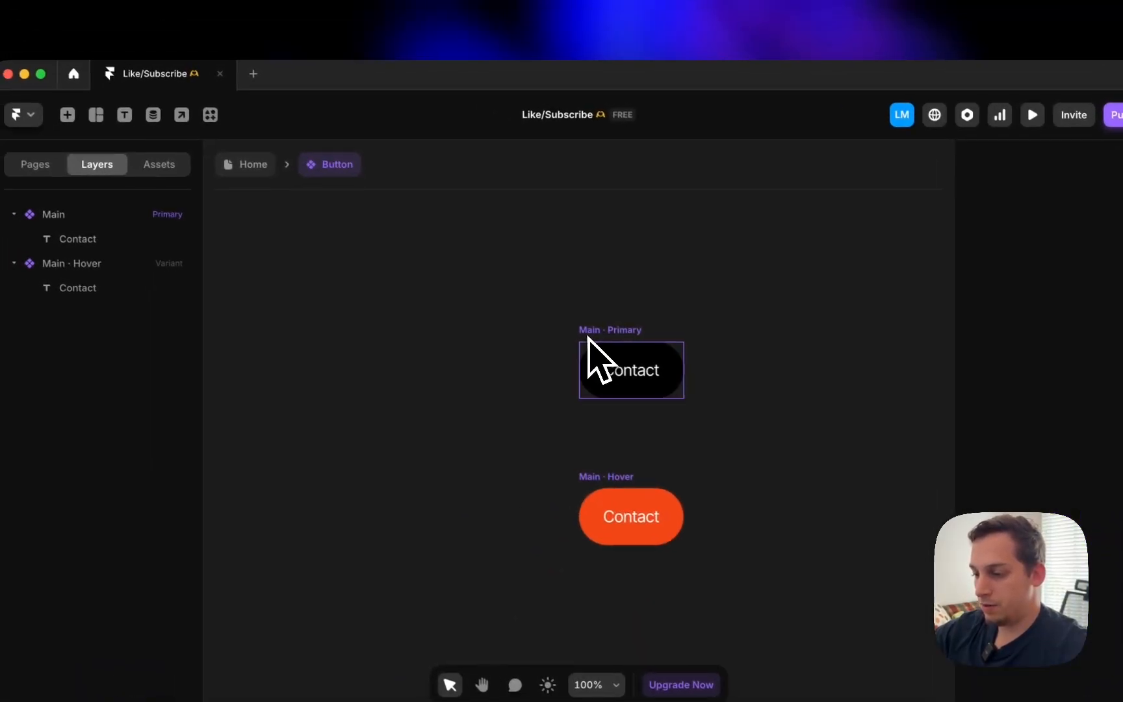
- Return to the Home page, then reopen the Button component from the hero button
click(476, 280)
click(276, 173)
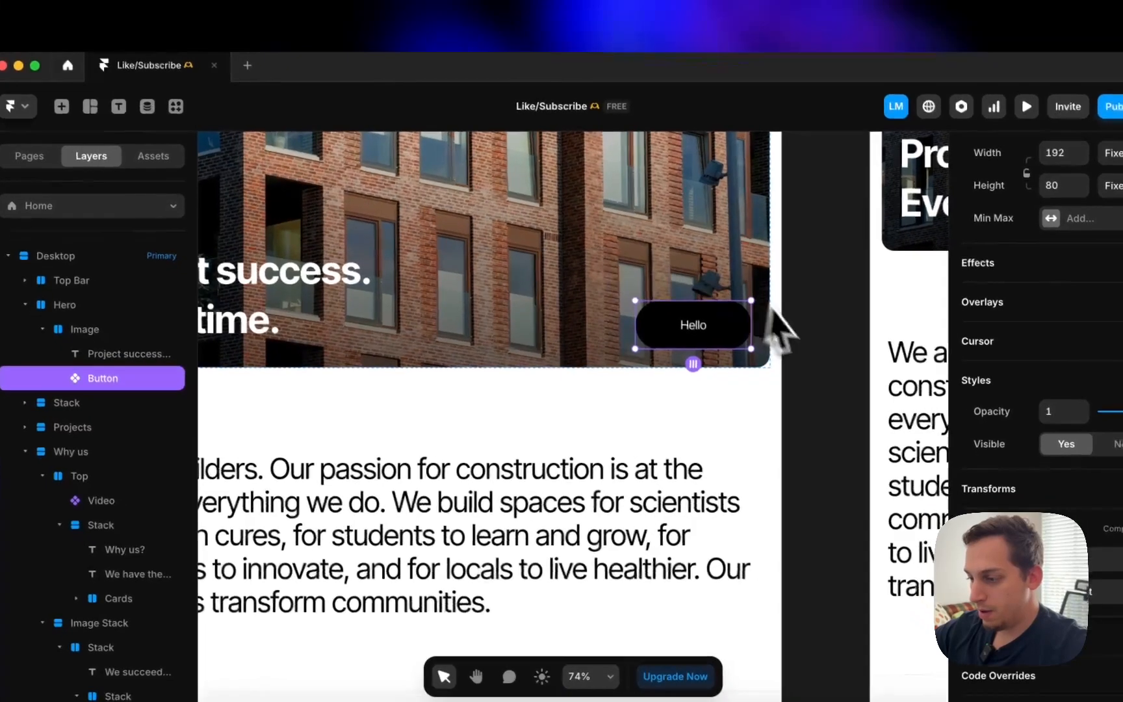
click(806, 363)
click(699, 334)
double_click(699, 334)
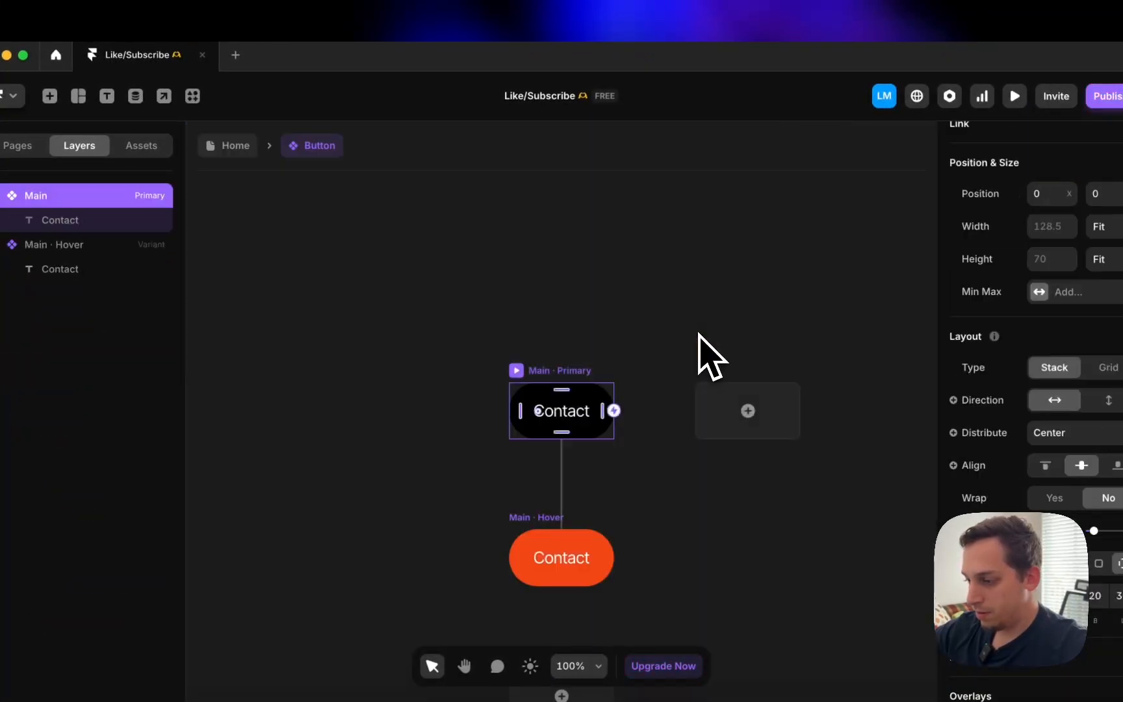
click(459, 293)
- Set the hero button instance's width and height to Fit
click(218, 148)
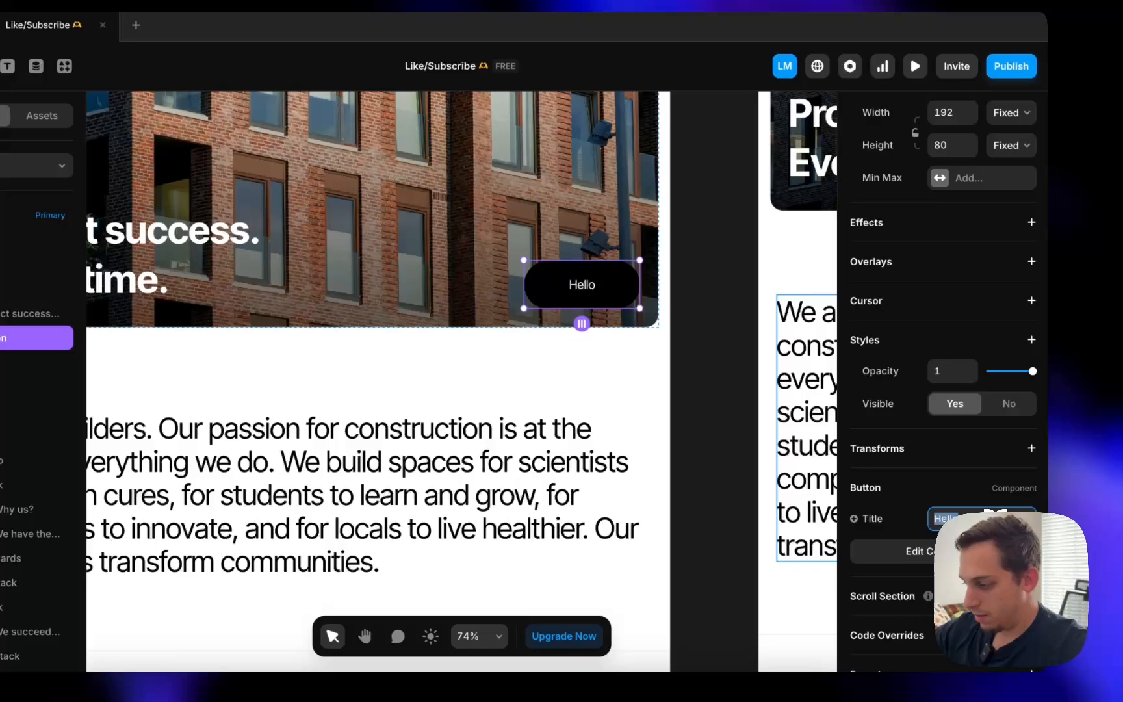
click(1040, 523)
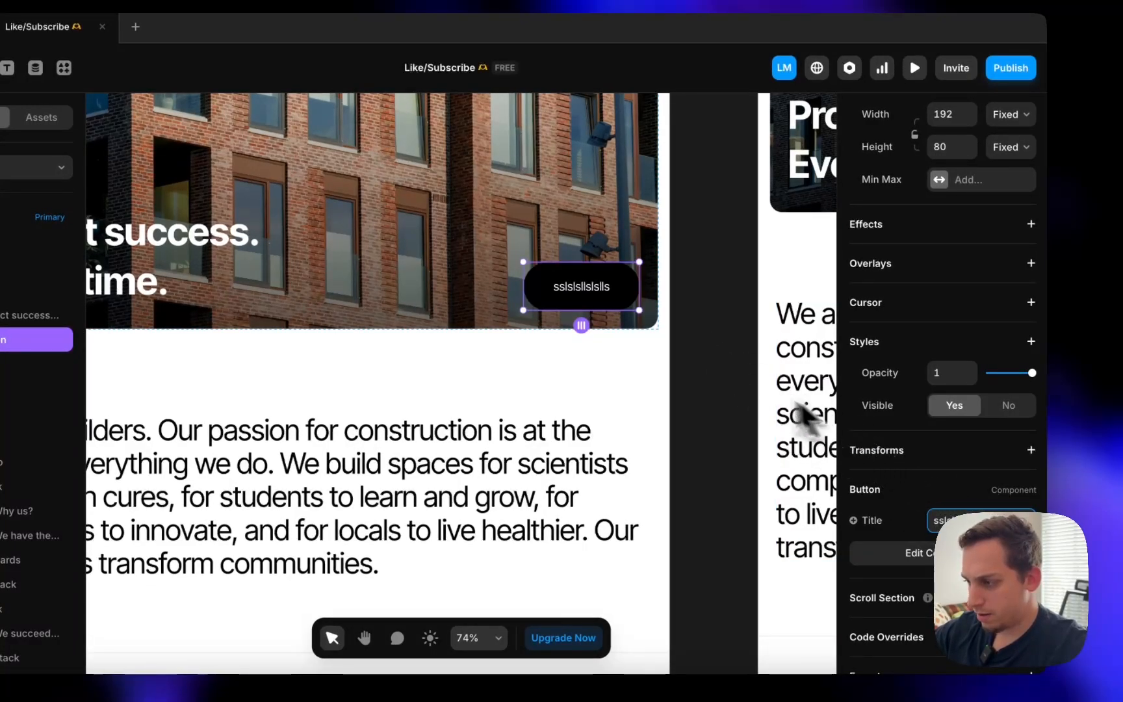
scroll(701, 376, up, 2)
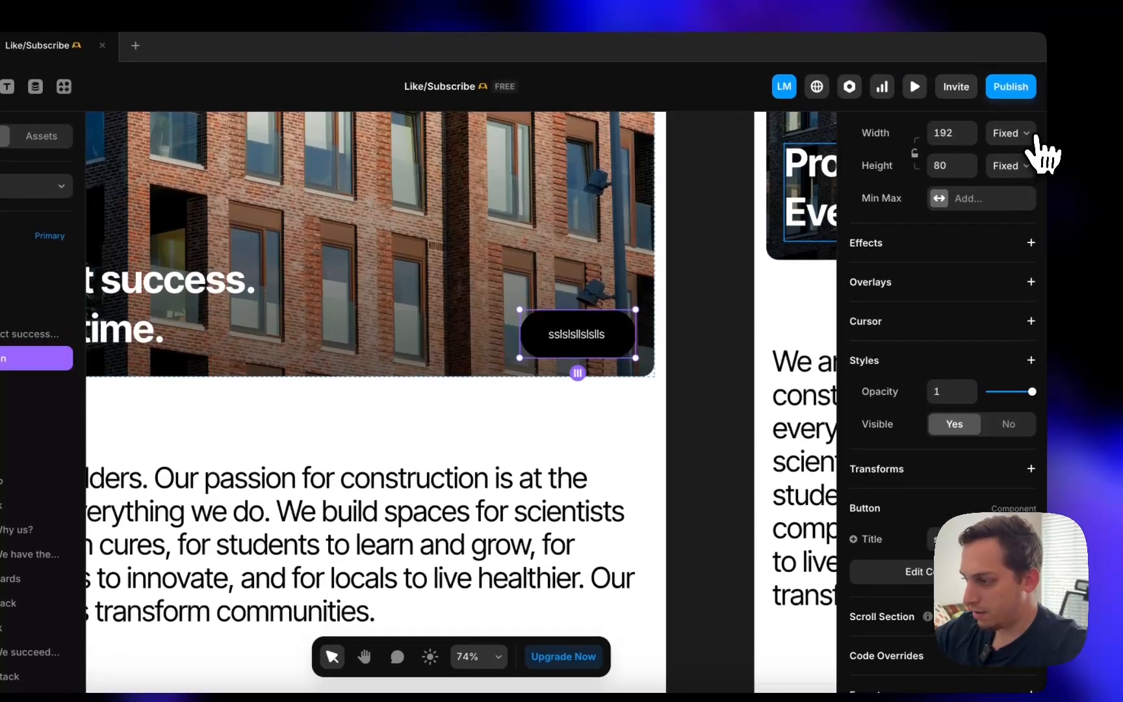
click(1011, 114)
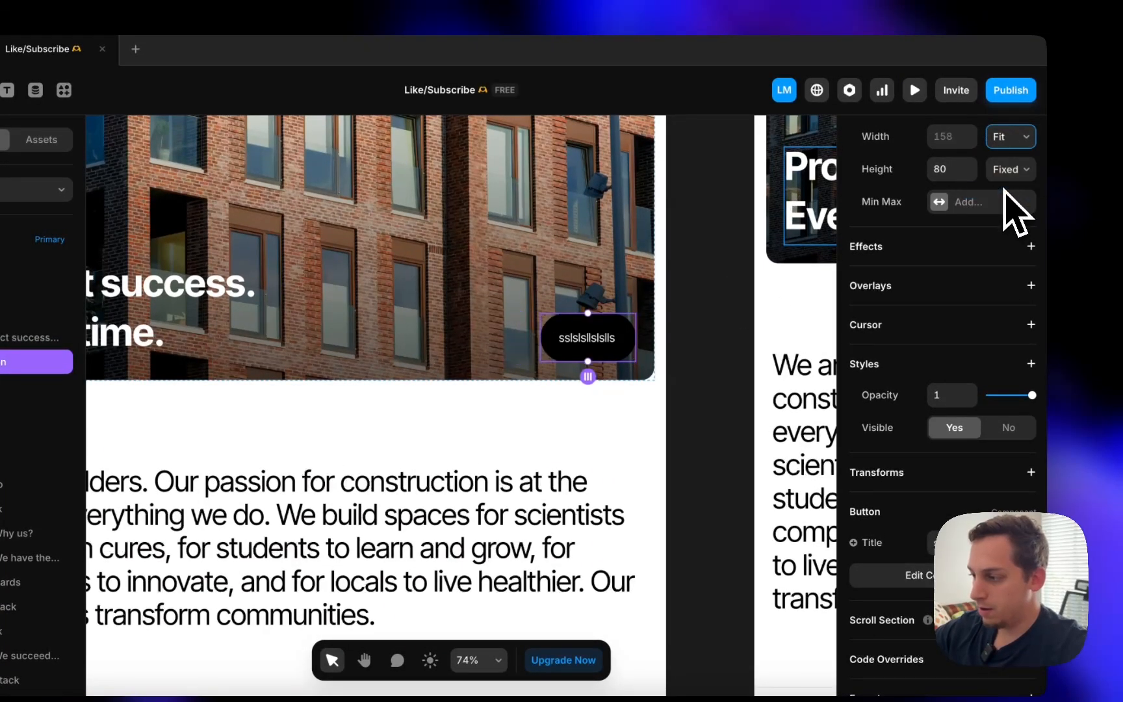
click(1001, 224)
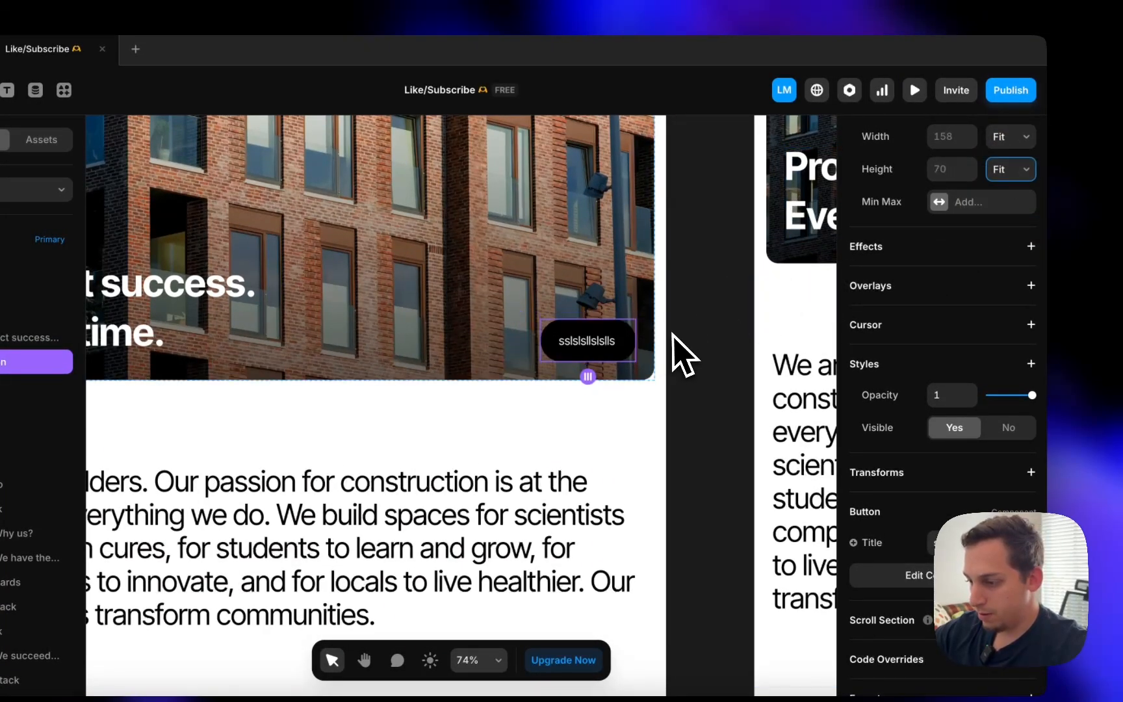
scroll(595, 351, down, 3)
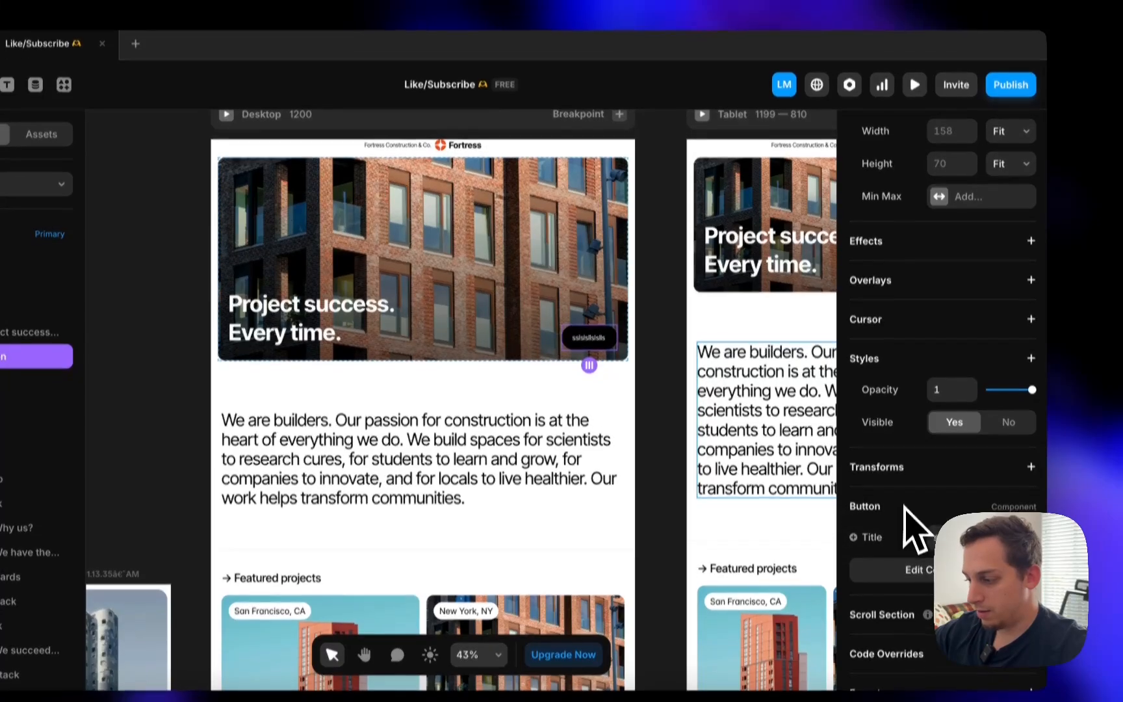
- Change the hero button's title to 'Get Started' and preview the desktop page
click(943, 542)
text(Hello there jkfkjskscksfdsccscd)
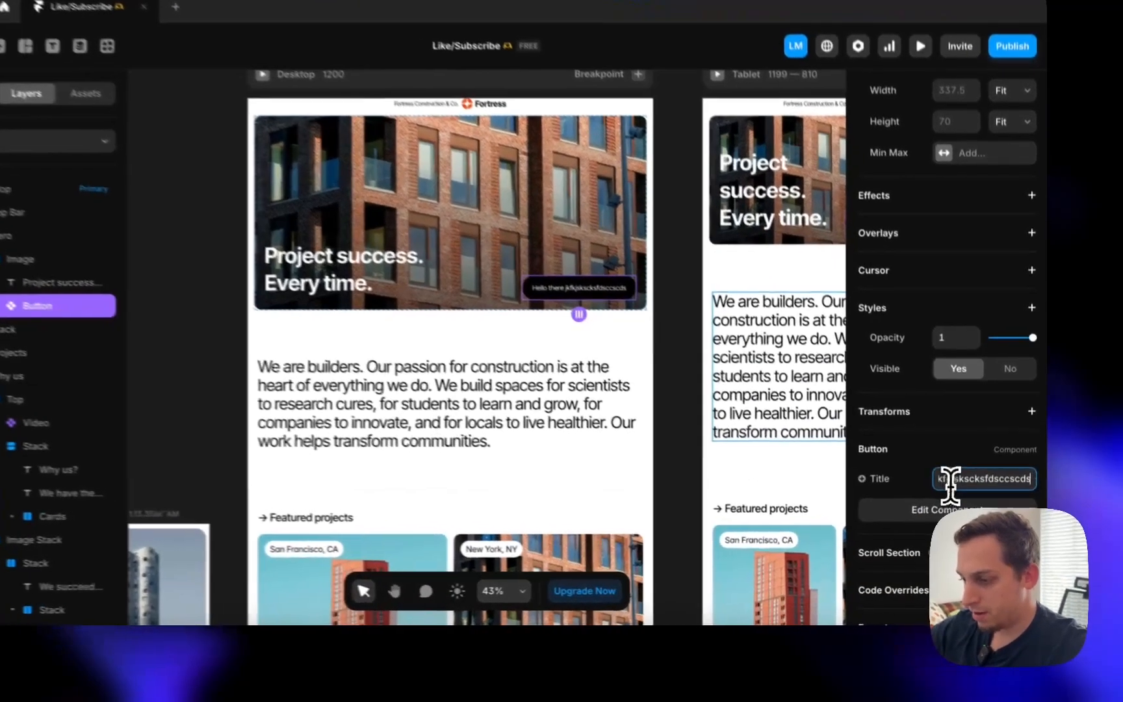
key(super+a)
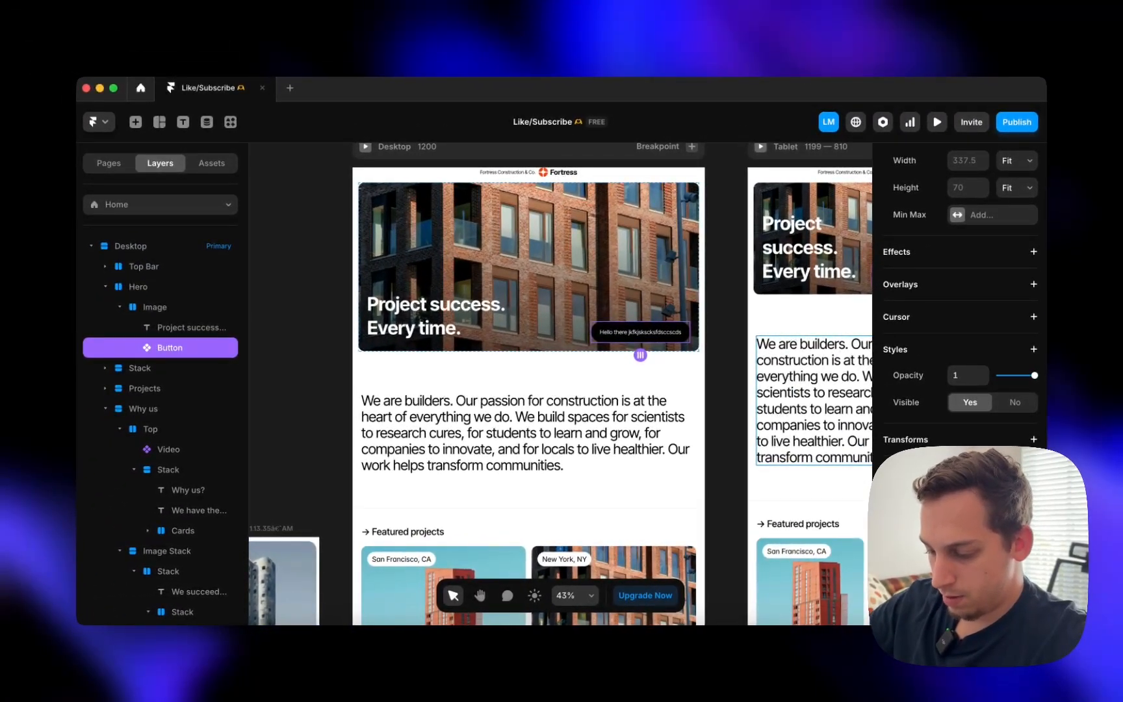
click(740, 464)
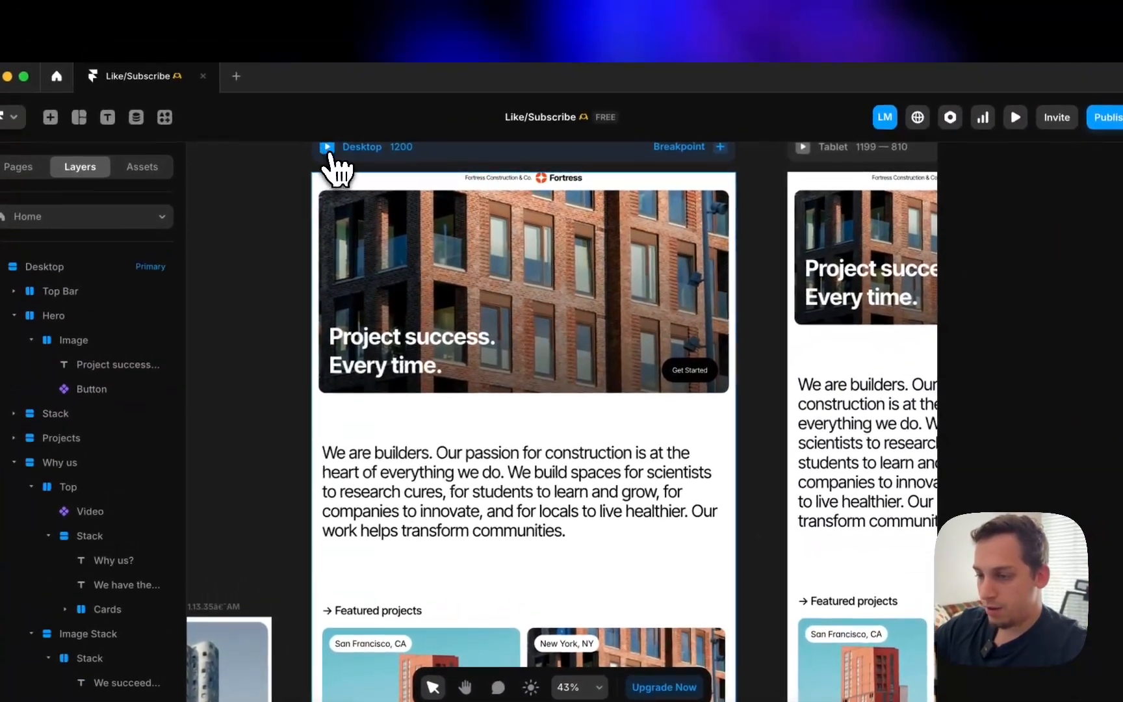
click(328, 150)
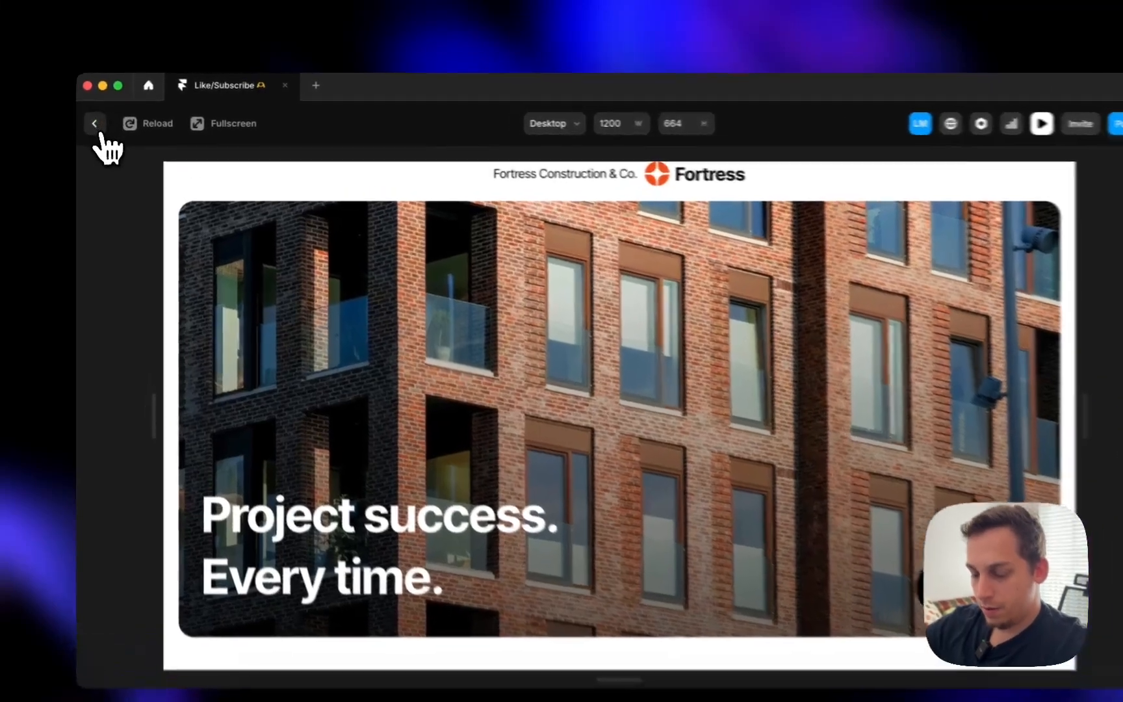
- Inspect the All projects stack's 1-width solid #000000 border colour, then scroll back to the hero
click(92, 121)
scroll(472, 383, down, 5)
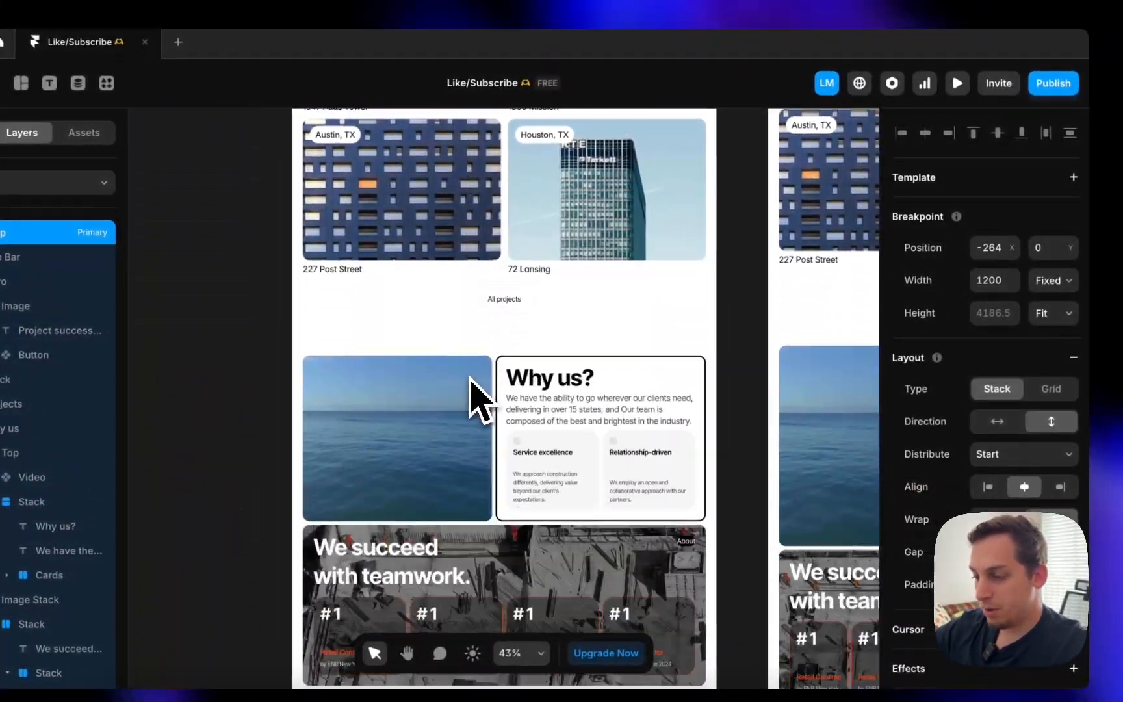
click(488, 305)
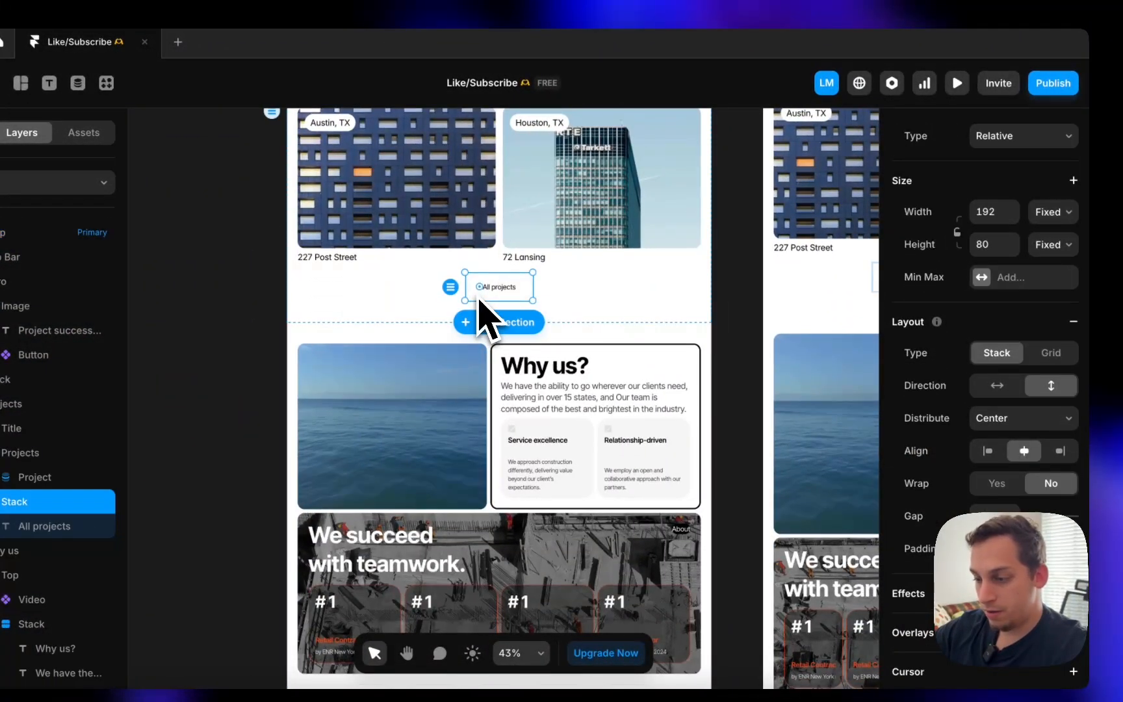
scroll(489, 318, up, 2)
scroll(1000, 416, down, 8)
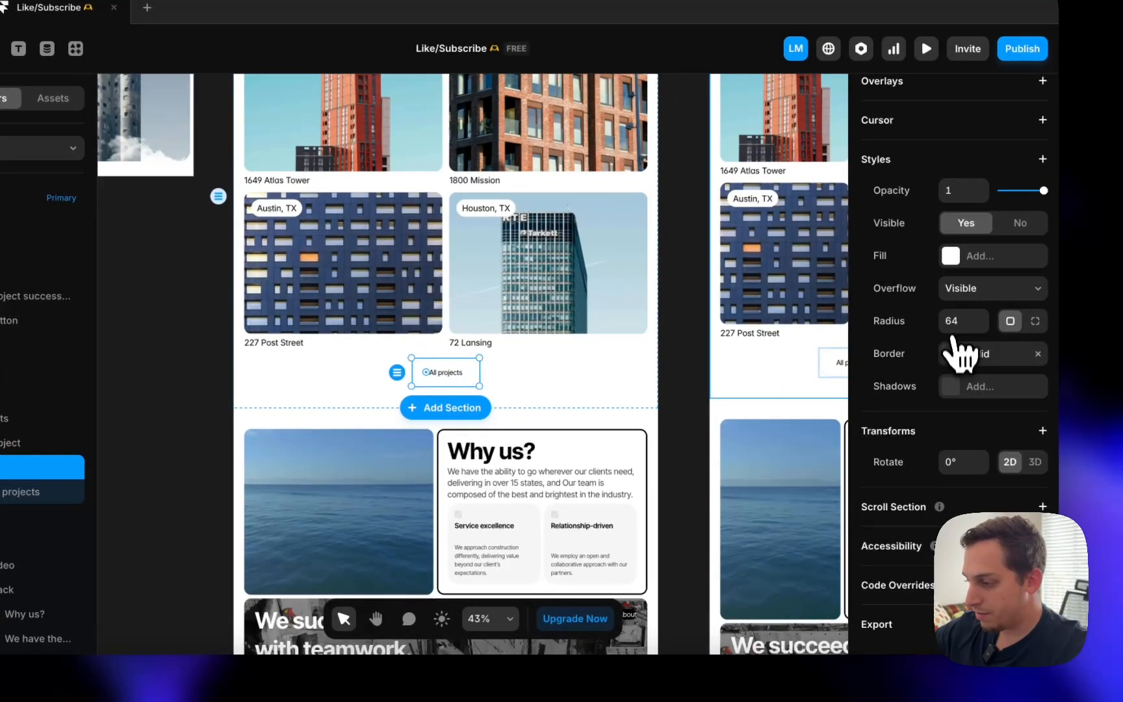
click(954, 345)
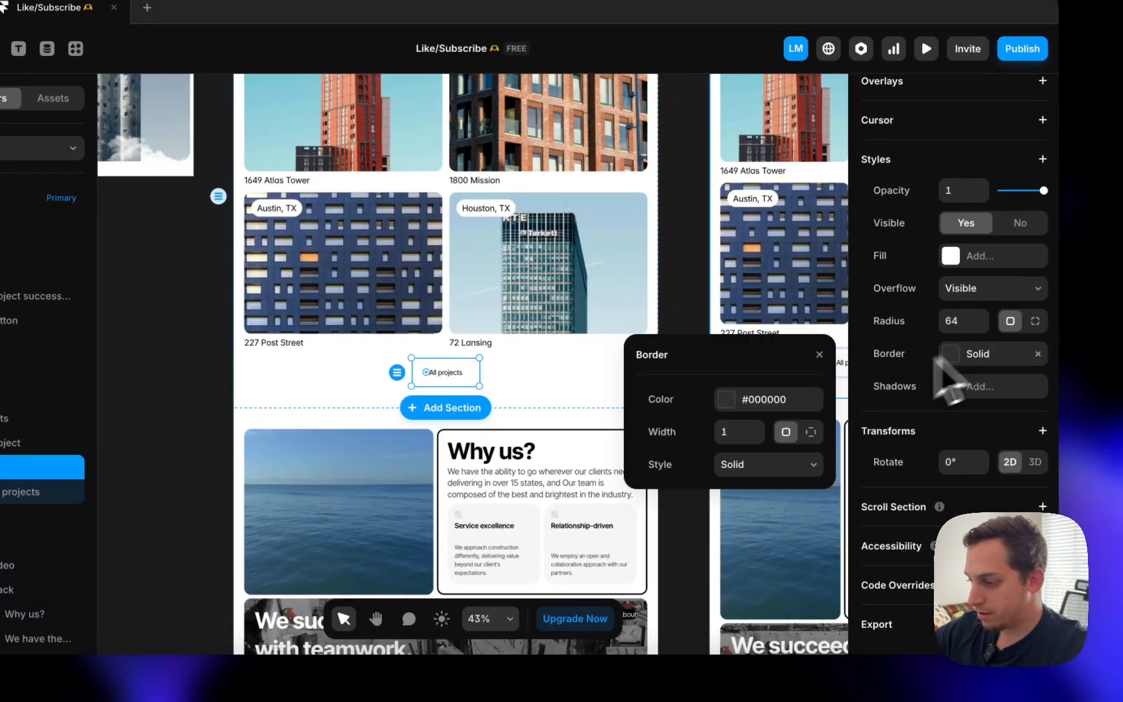
click(733, 402)
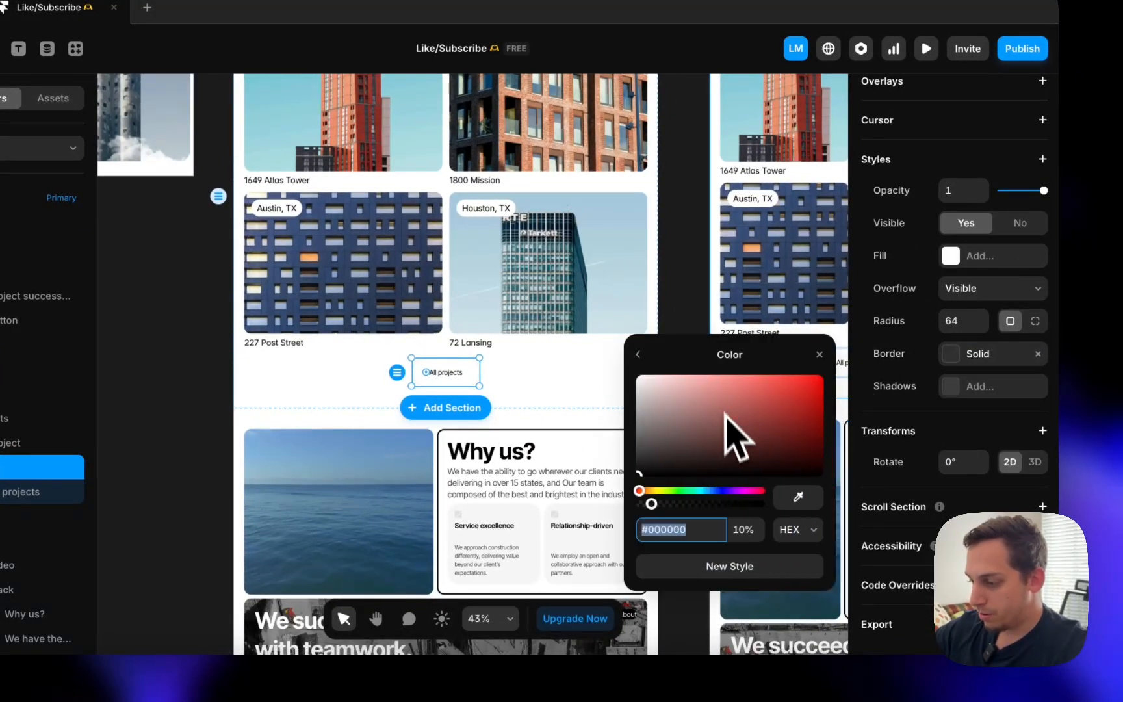
click(636, 354)
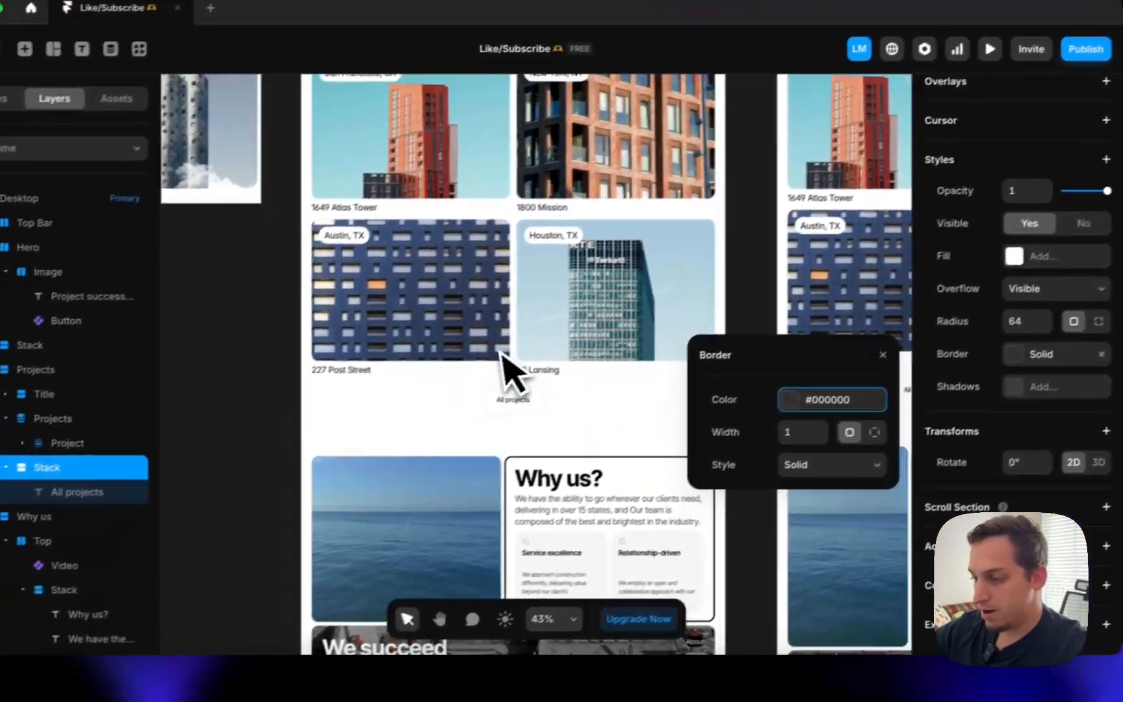
scroll(519, 363, up, 10)
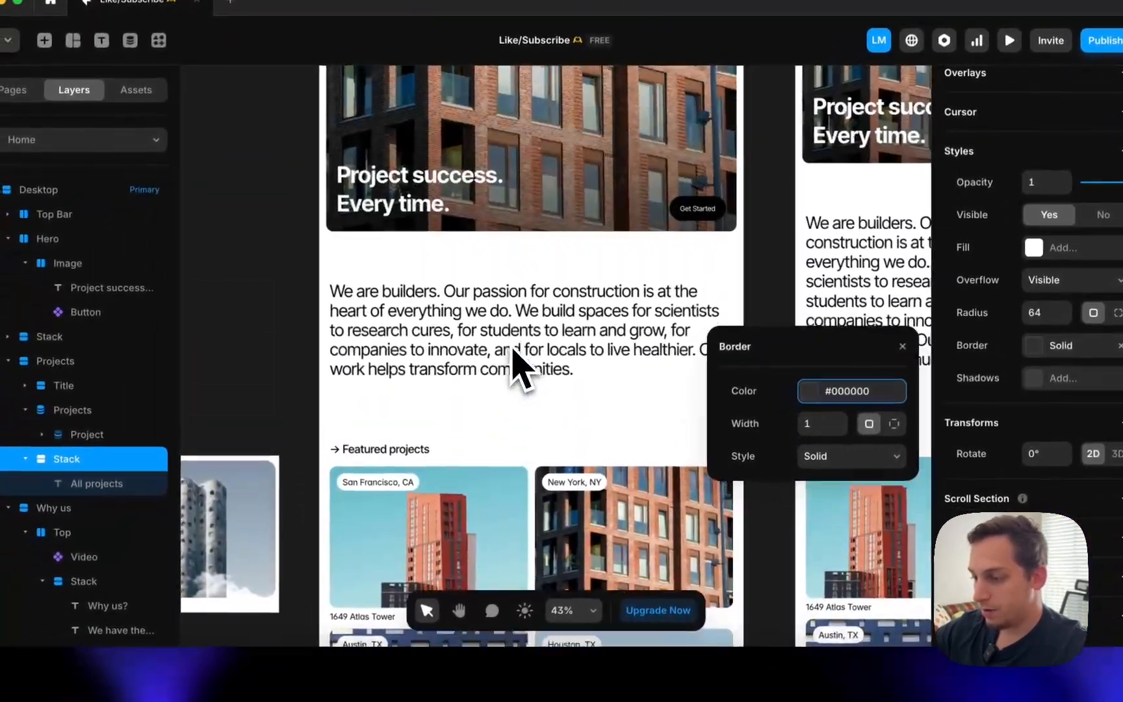
- Add a new Button variant named Light and set its label text colour to #000000
double_click(690, 531)
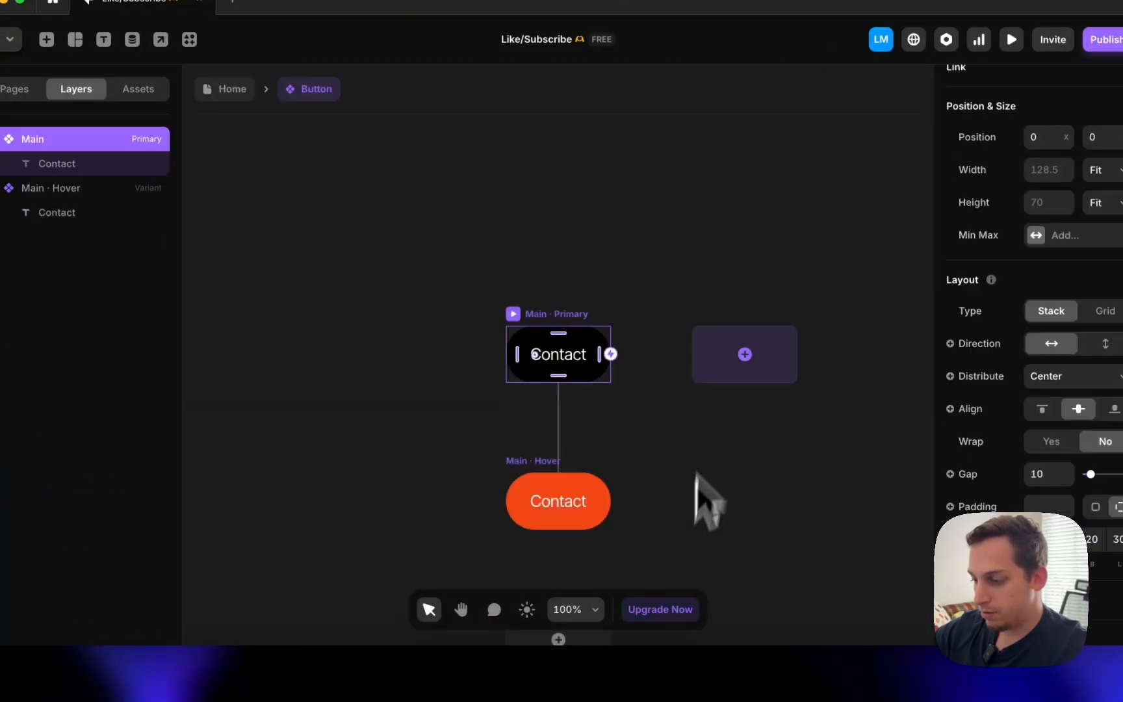
click(734, 351)
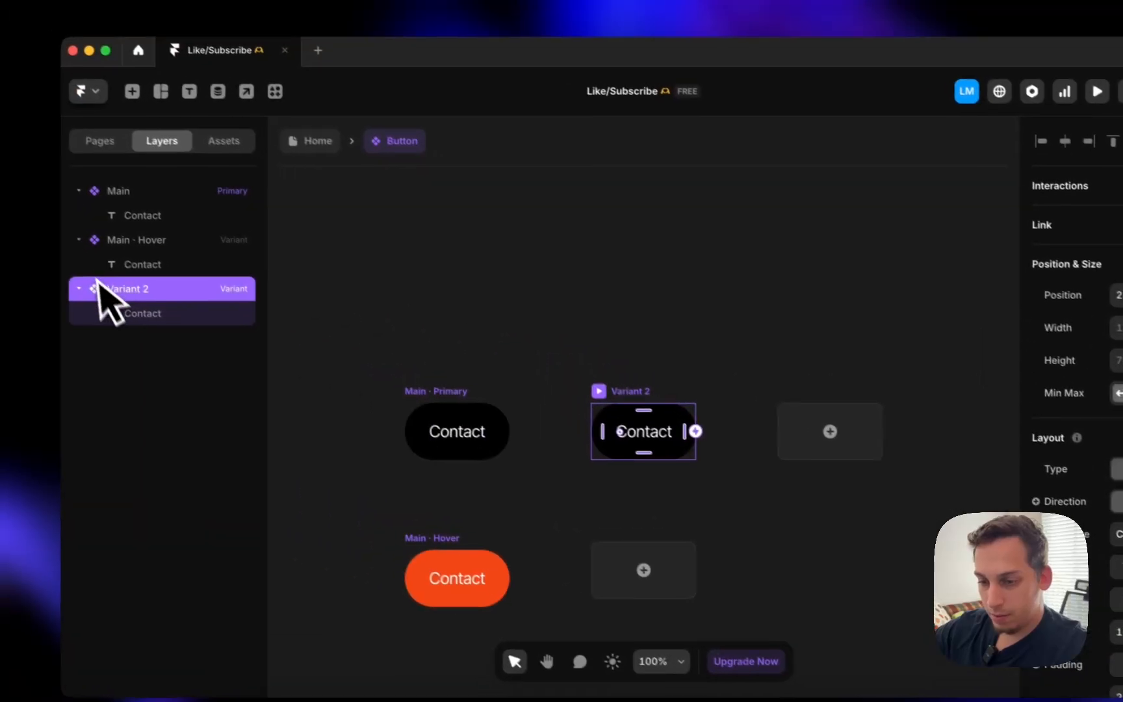
double_click(42, 242)
text(KL)
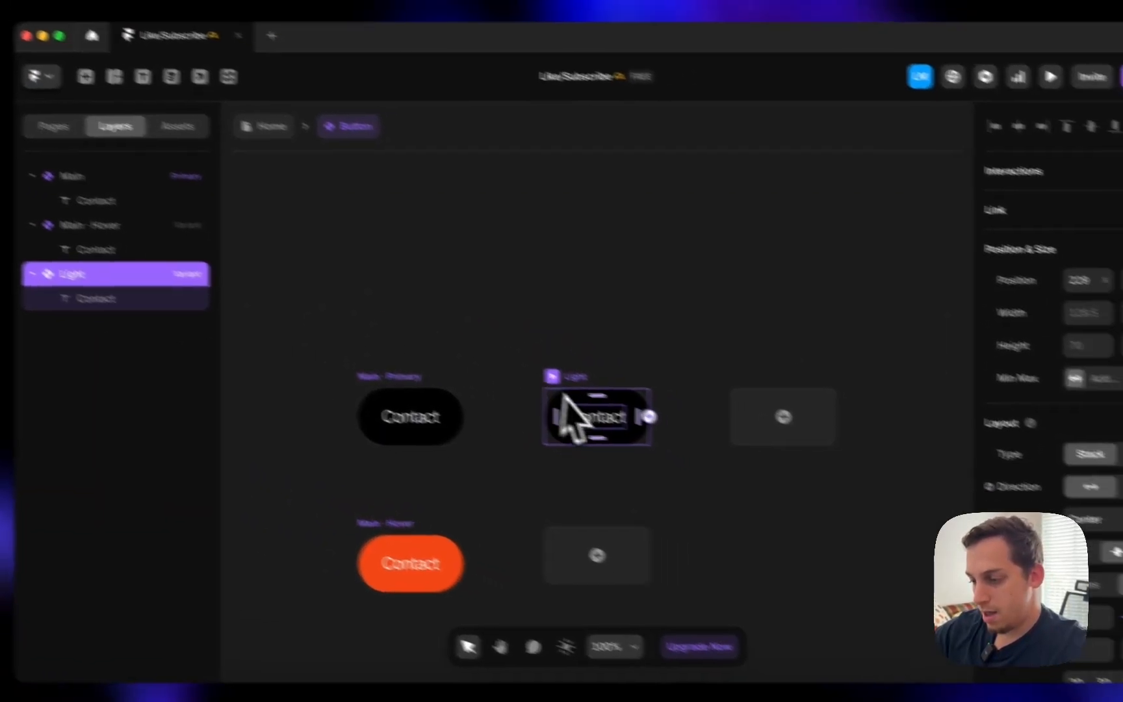
click(670, 449)
scroll(1084, 416, down, 8)
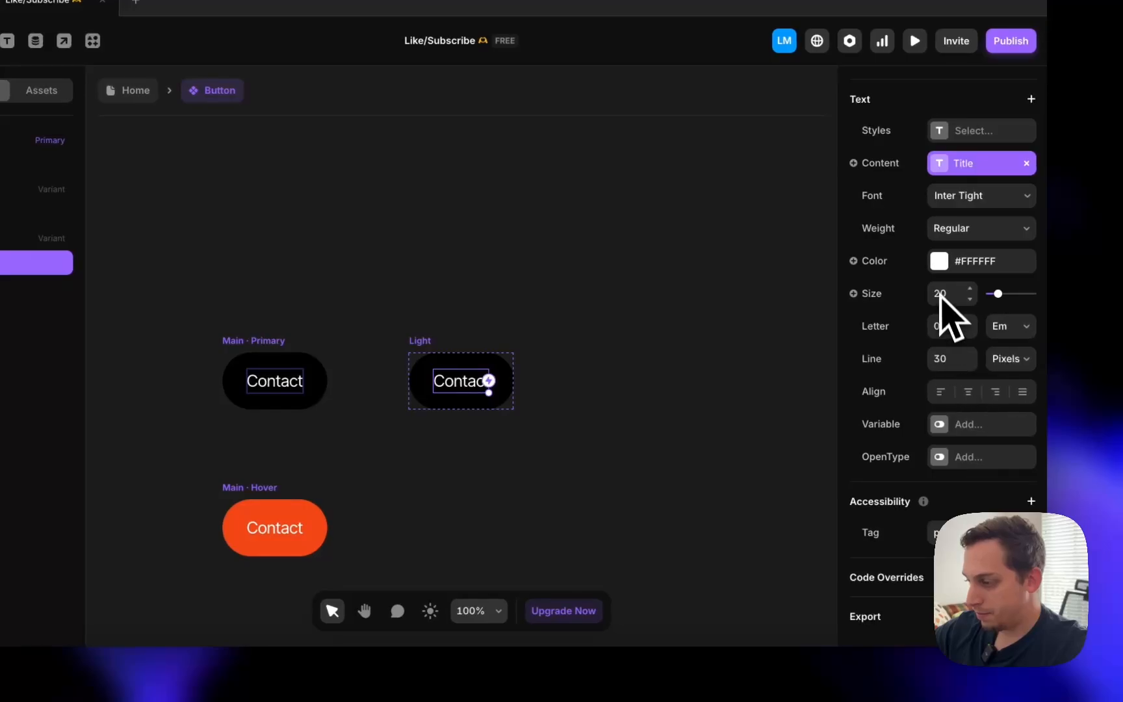
click(940, 263)
drag(729, 333, 421, 477)
- Give the Light variant a 0%-opacity fill and a #222222 border
click(423, 339)
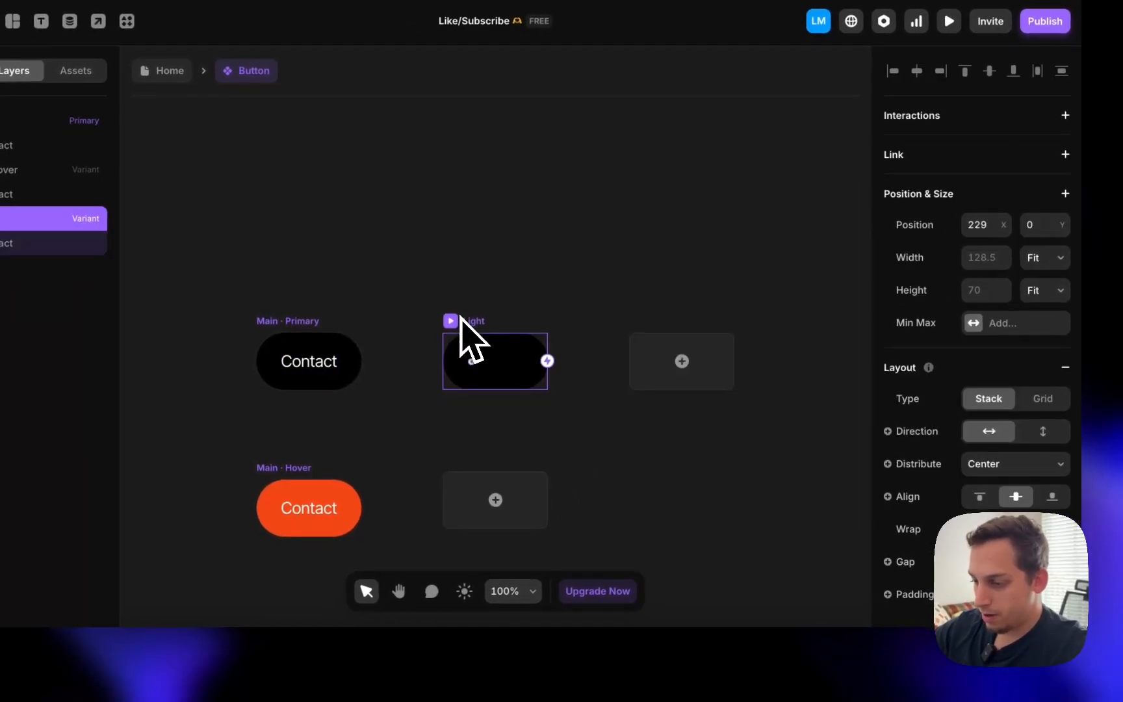
scroll(939, 403, down, 10)
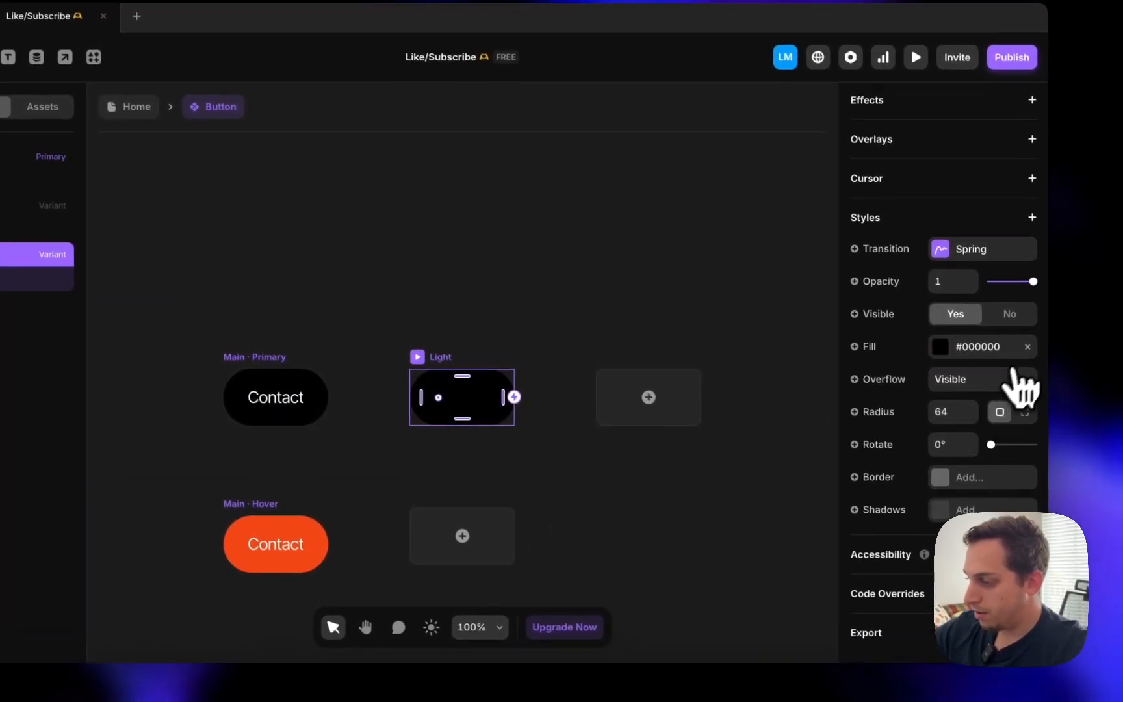
click(1028, 346)
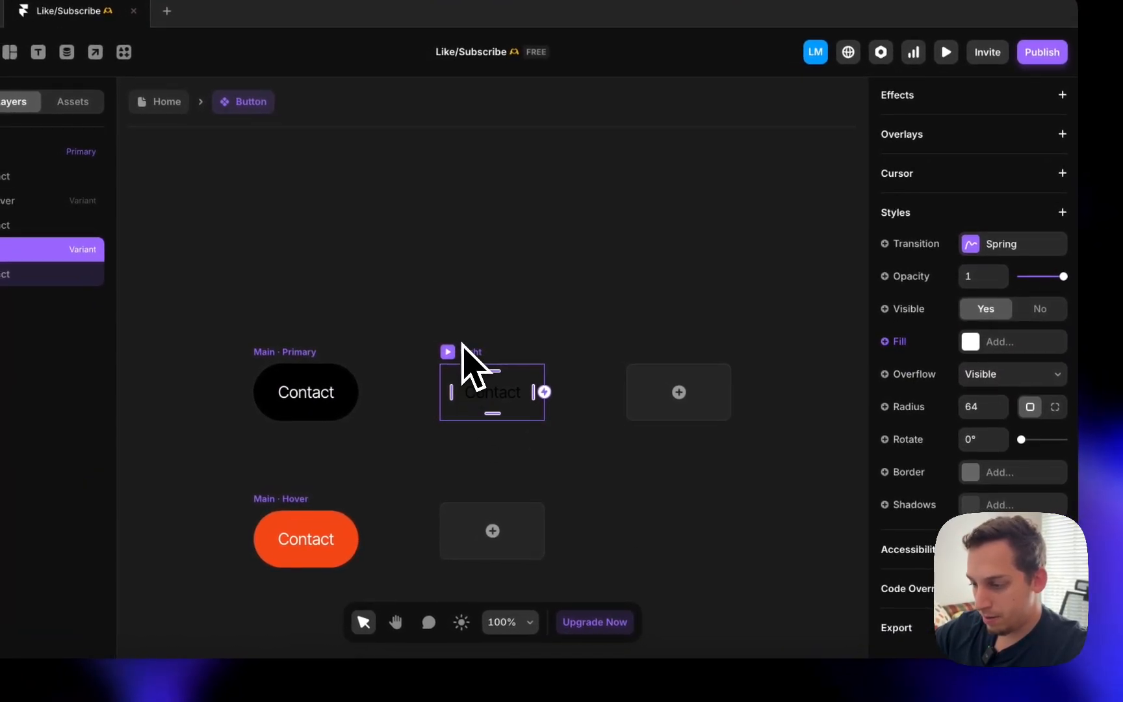
click(980, 349)
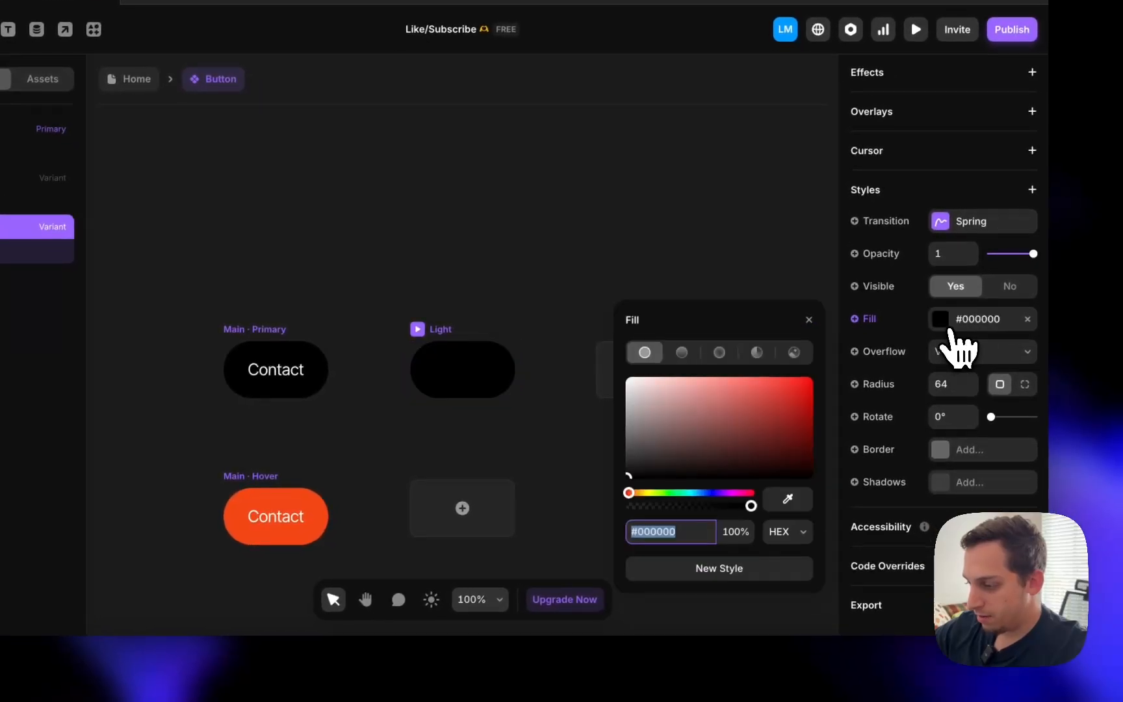
click(737, 532)
text(0)
key(Return)
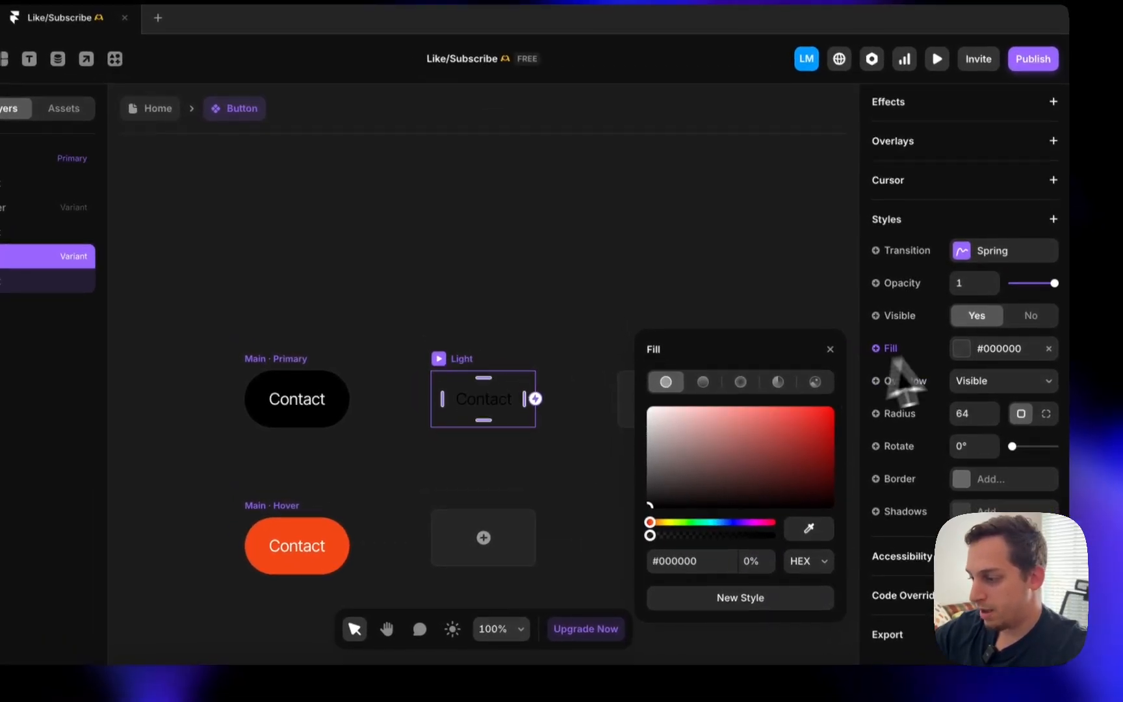
click(969, 449)
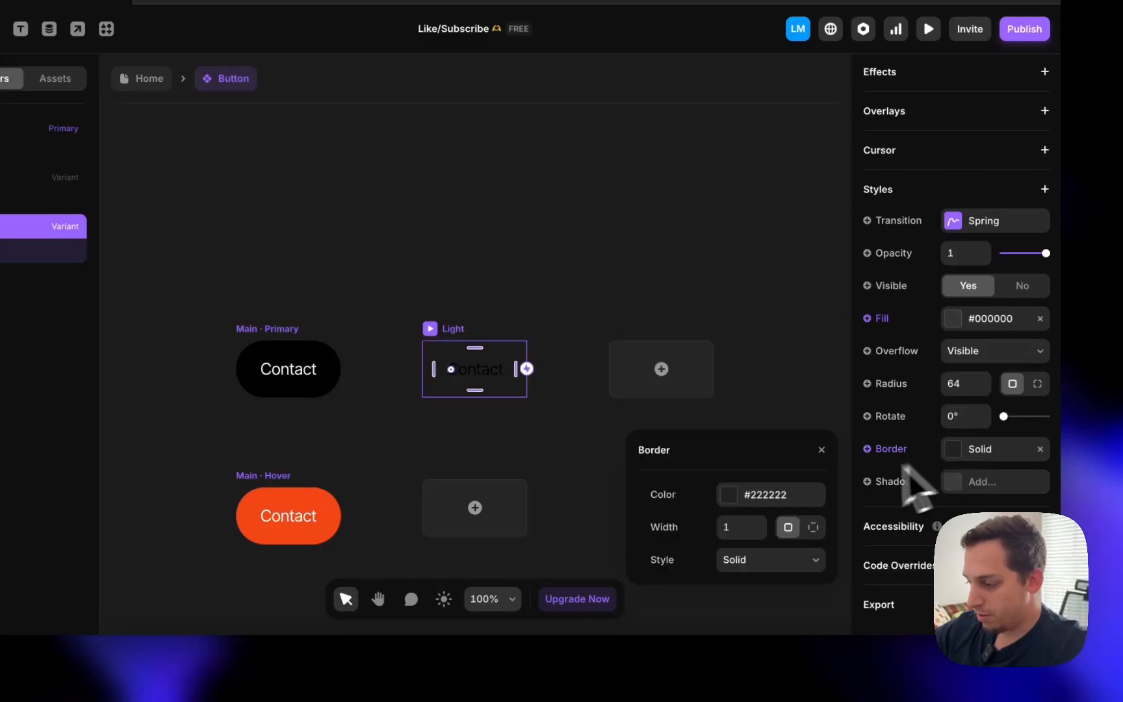
click(748, 496)
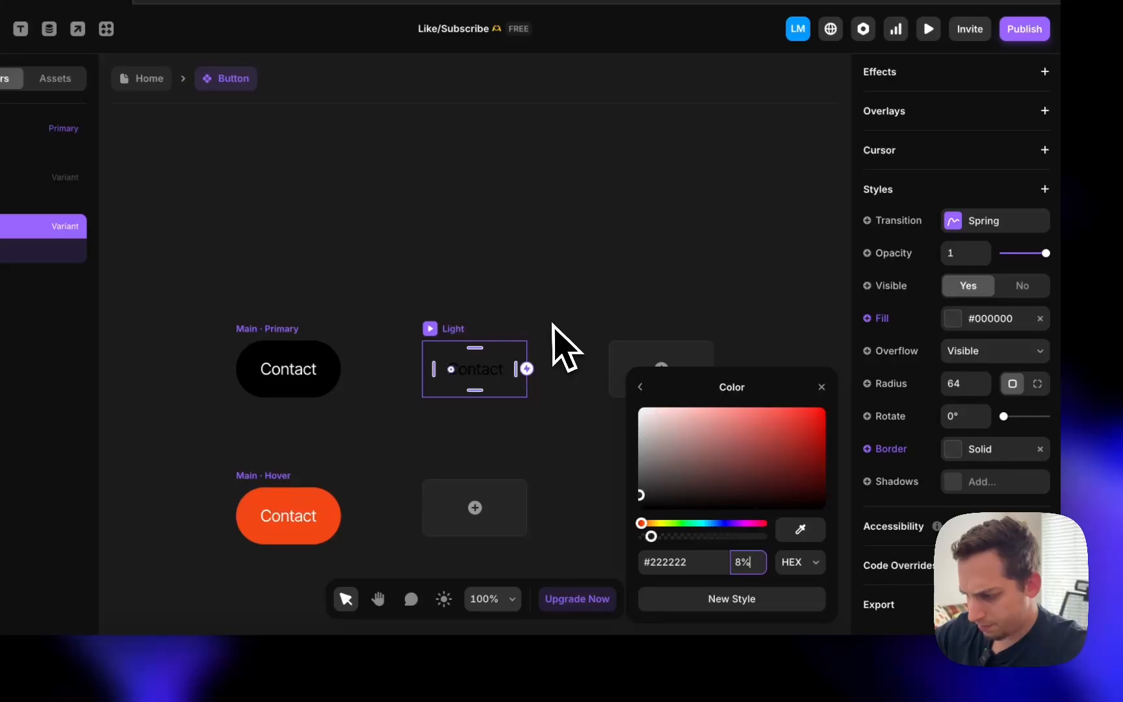
click(554, 325)
click(437, 352)
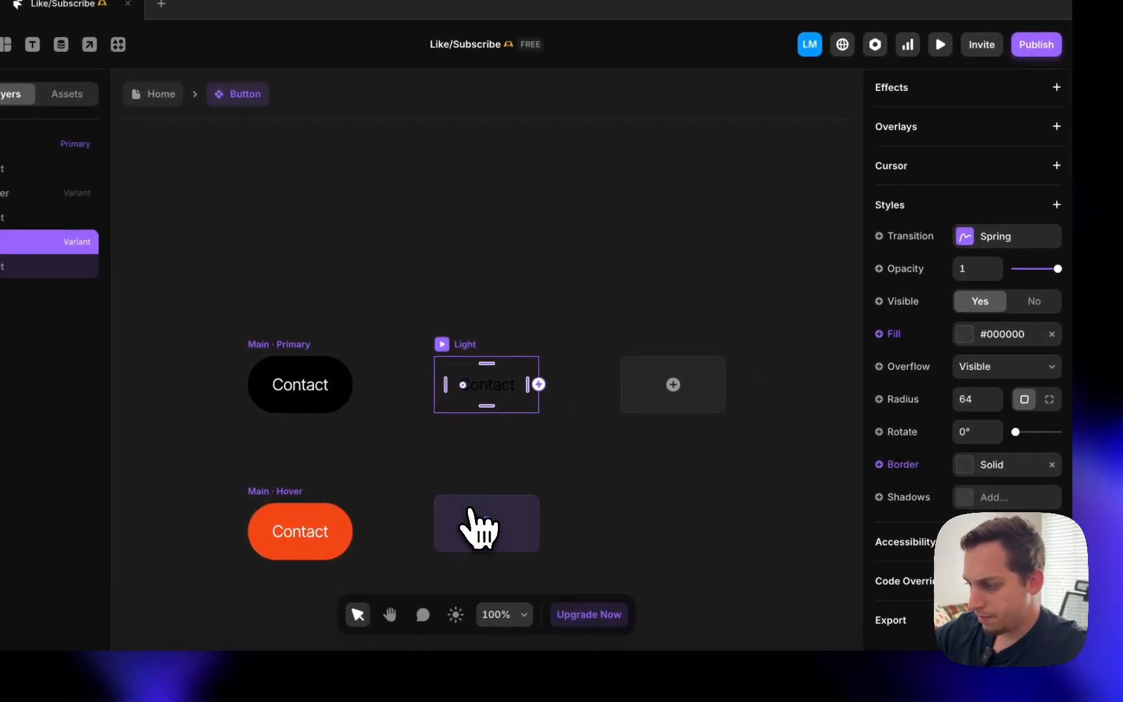
- Add a Light hover state with a faint 8% #222222 fill and border, then return Home
click(483, 528)
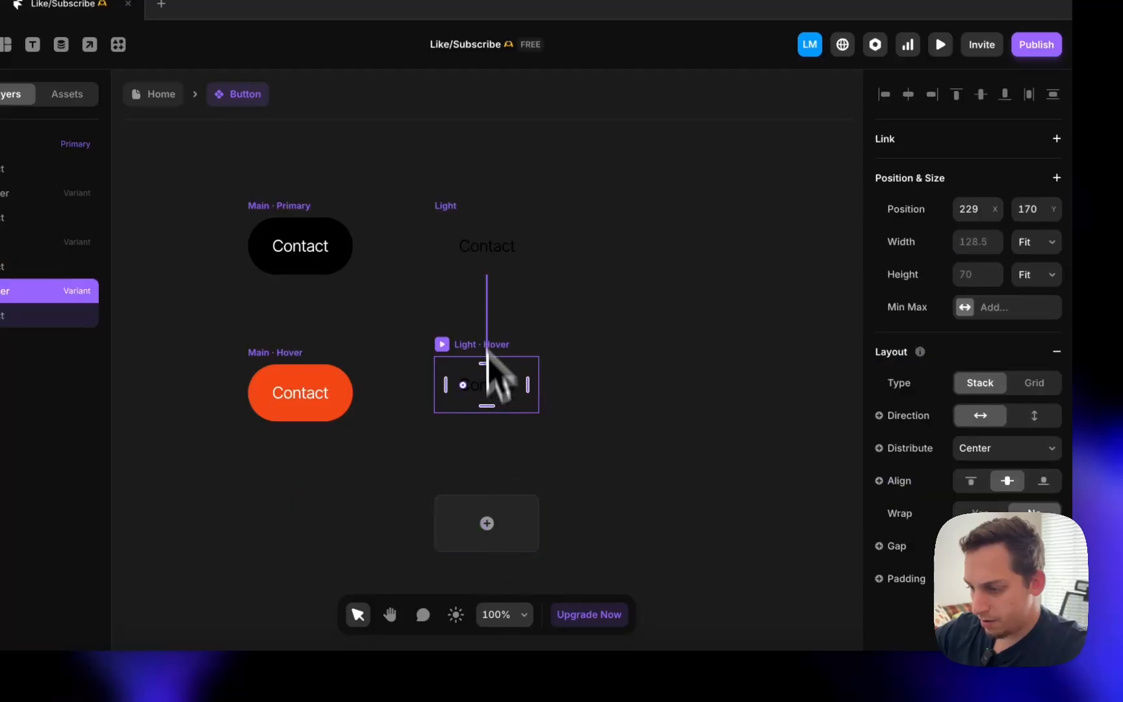
scroll(1014, 497, down, 10)
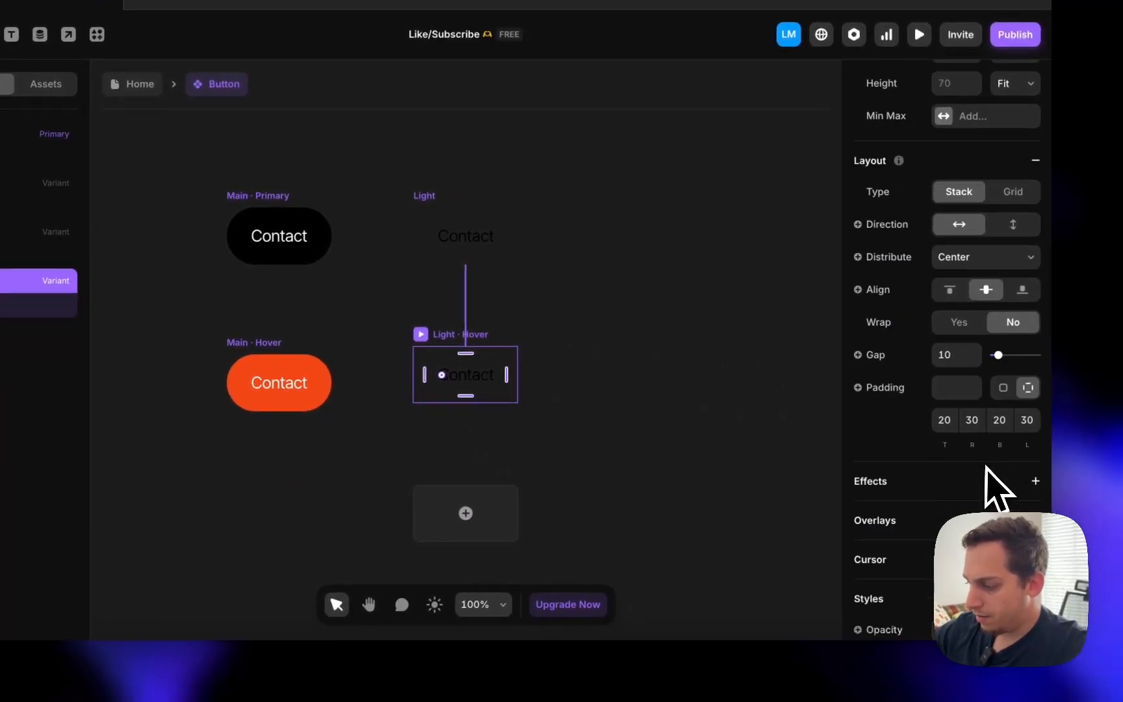
click(953, 487)
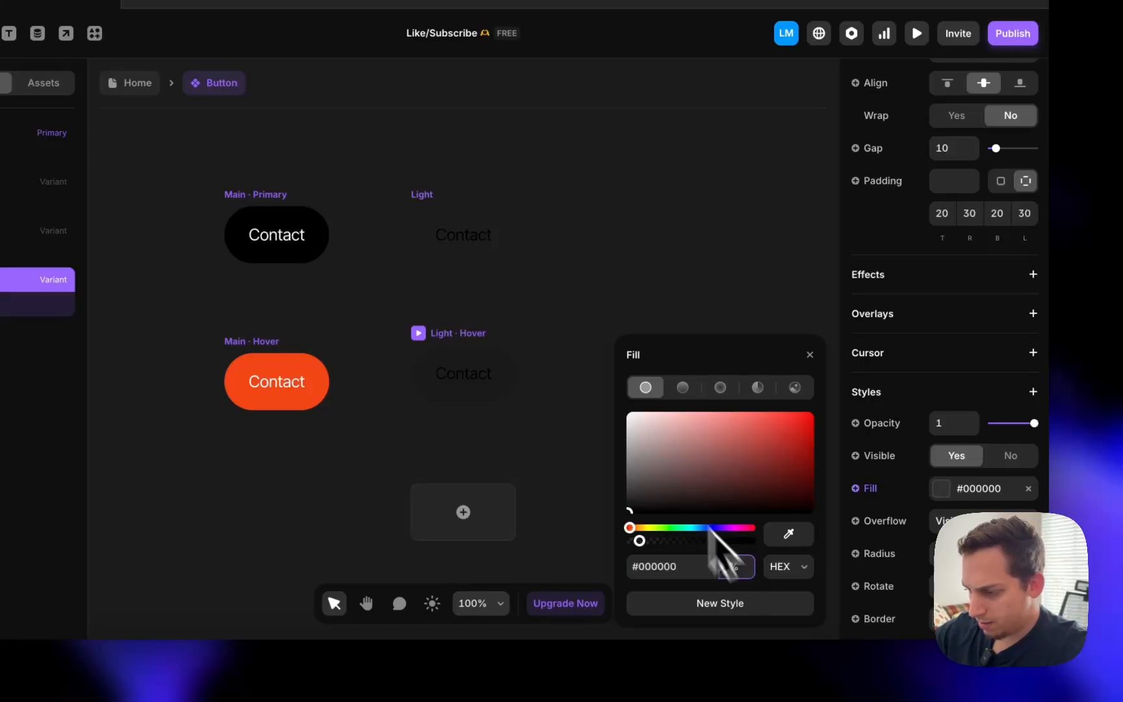
scroll(945, 351, down, 3)
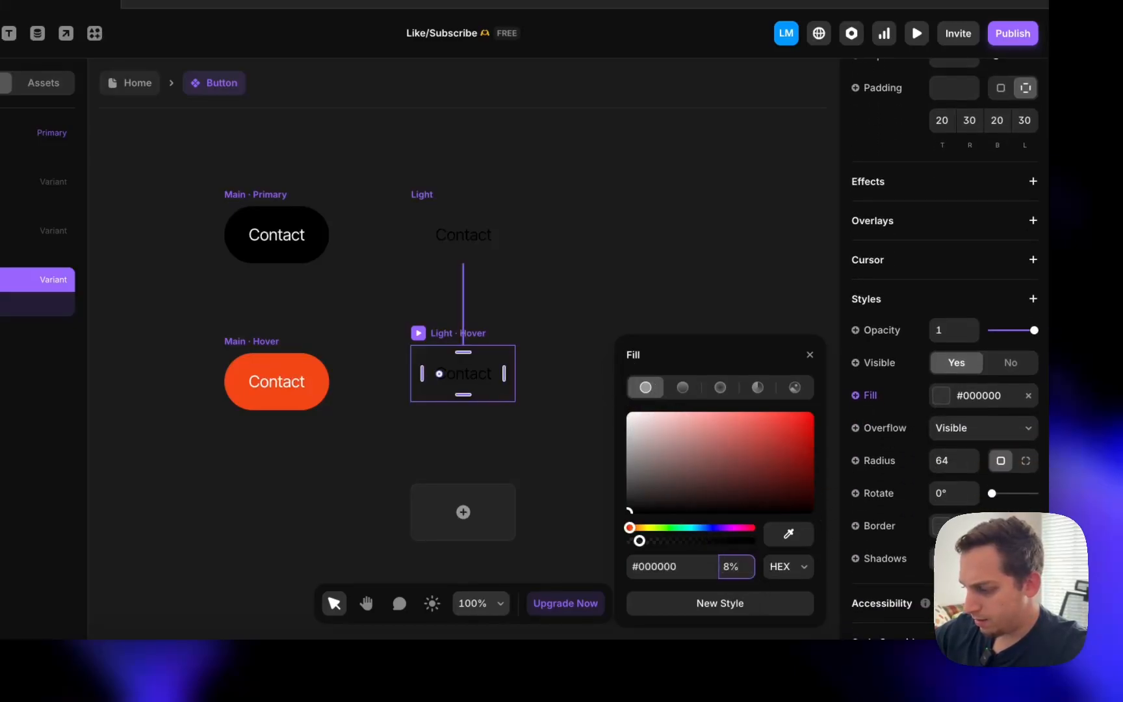
click(943, 525)
click(717, 545)
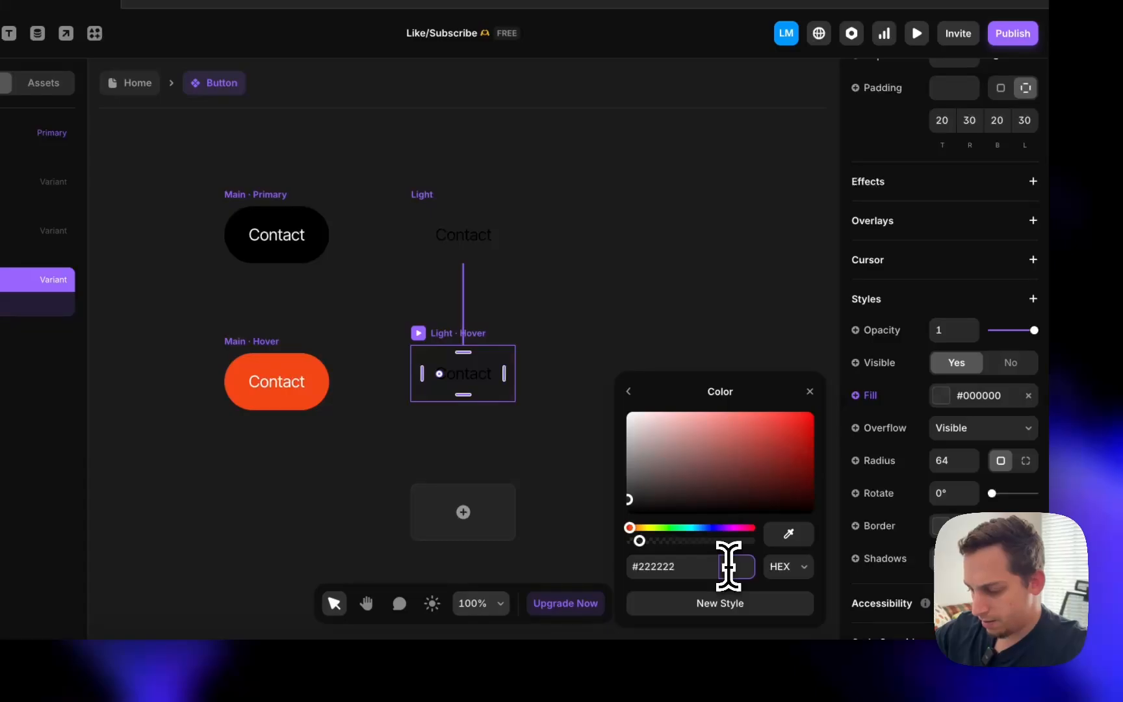
click(585, 385)
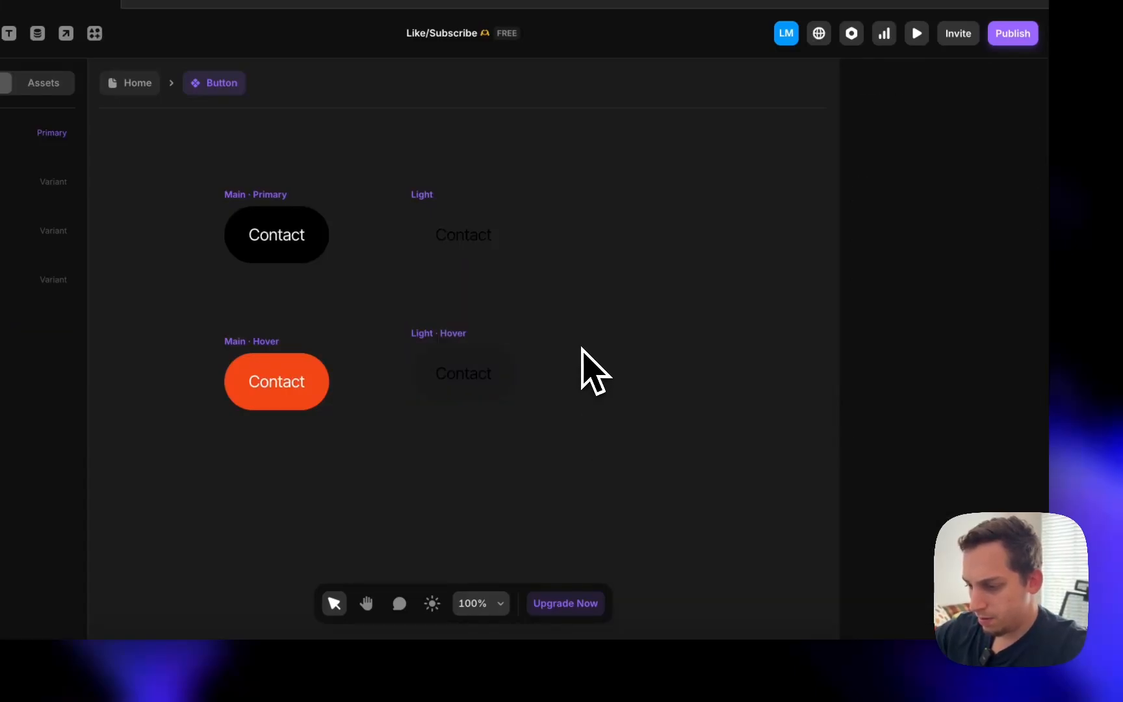
click(133, 83)
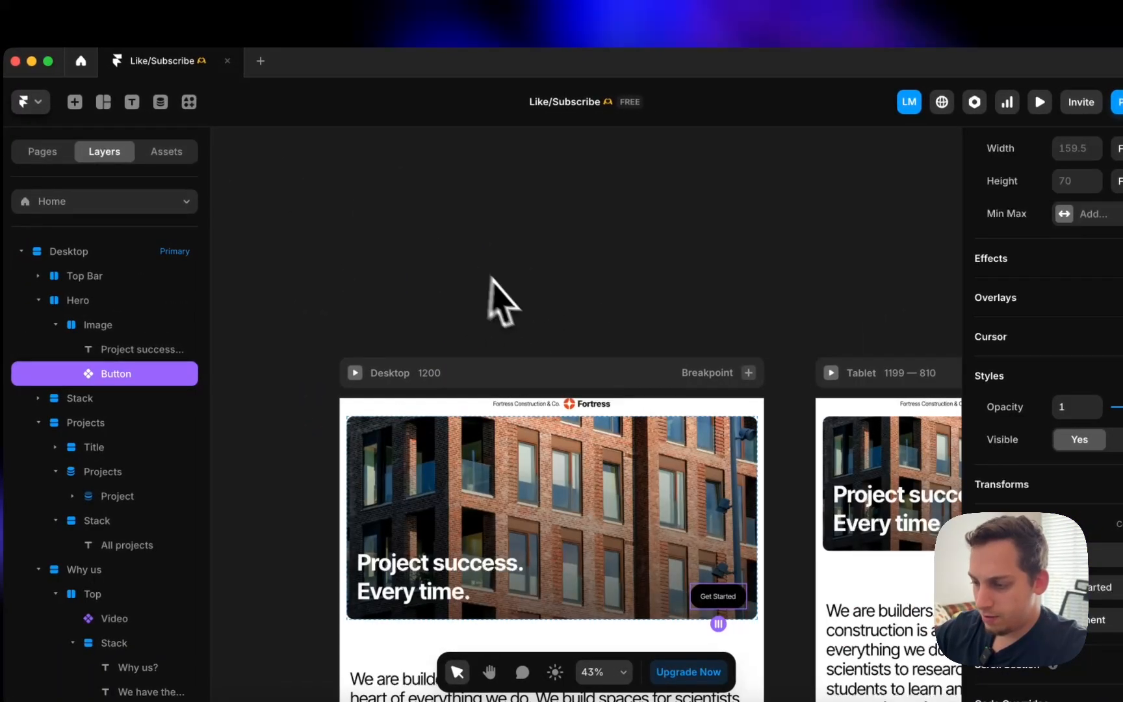
- Replace the All projects stack below Featured projects with the Button component
scroll(527, 338, down, 15)
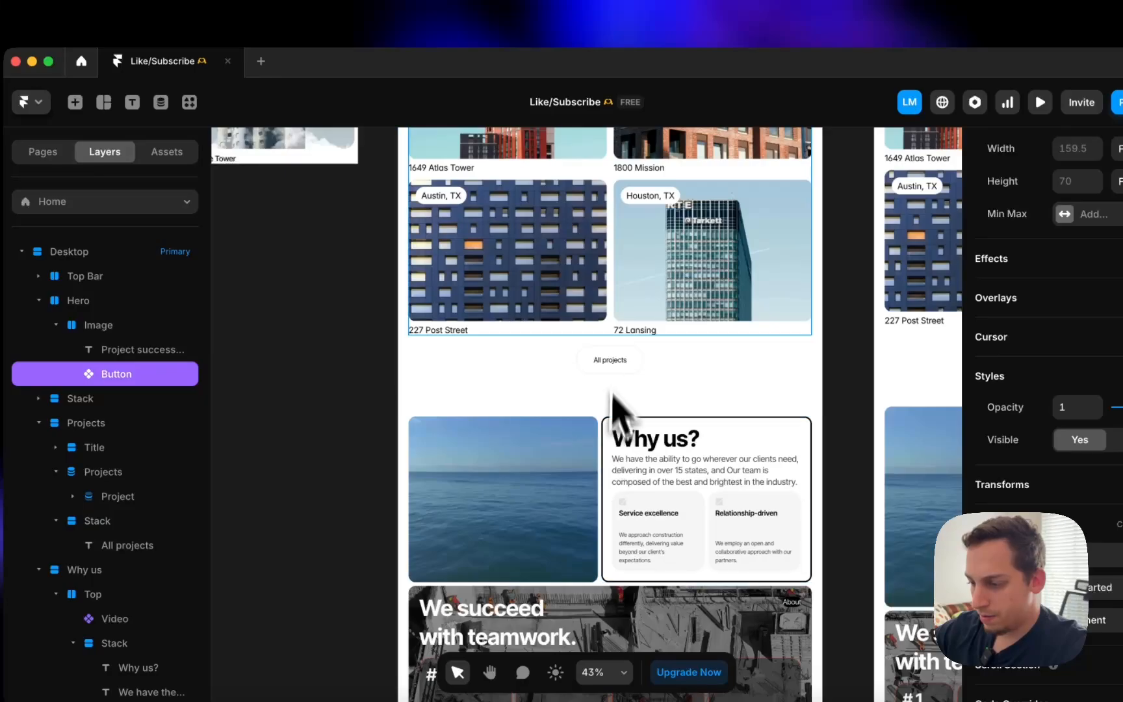
click(592, 372)
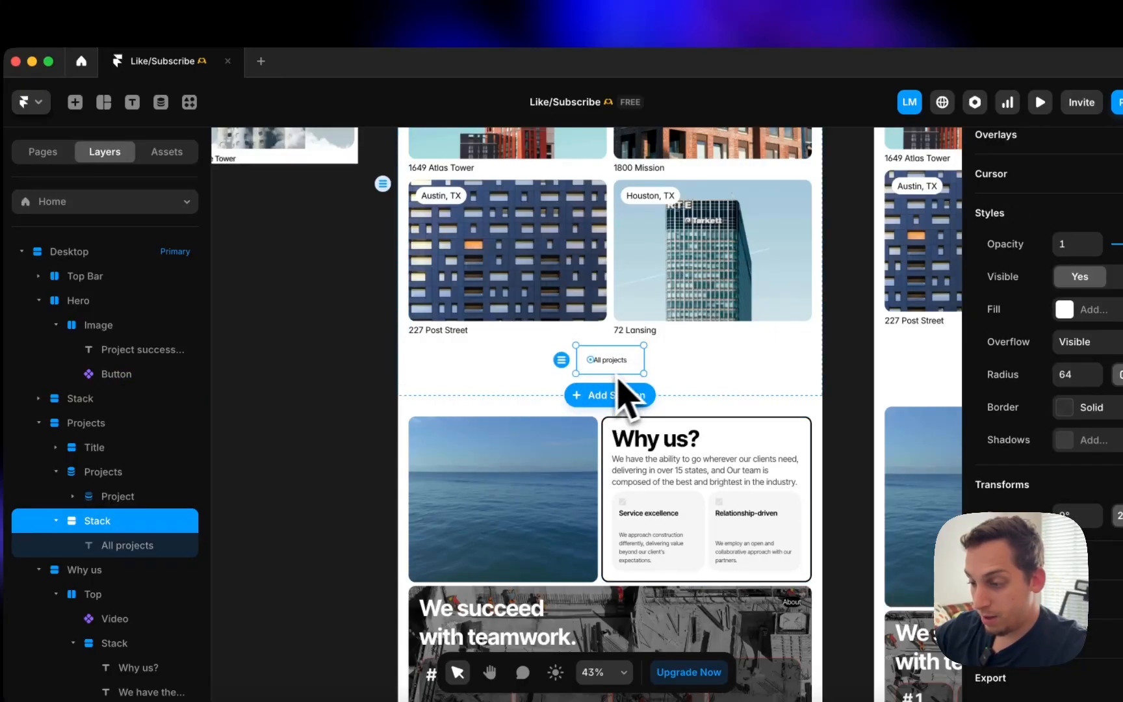
right_click(637, 365)
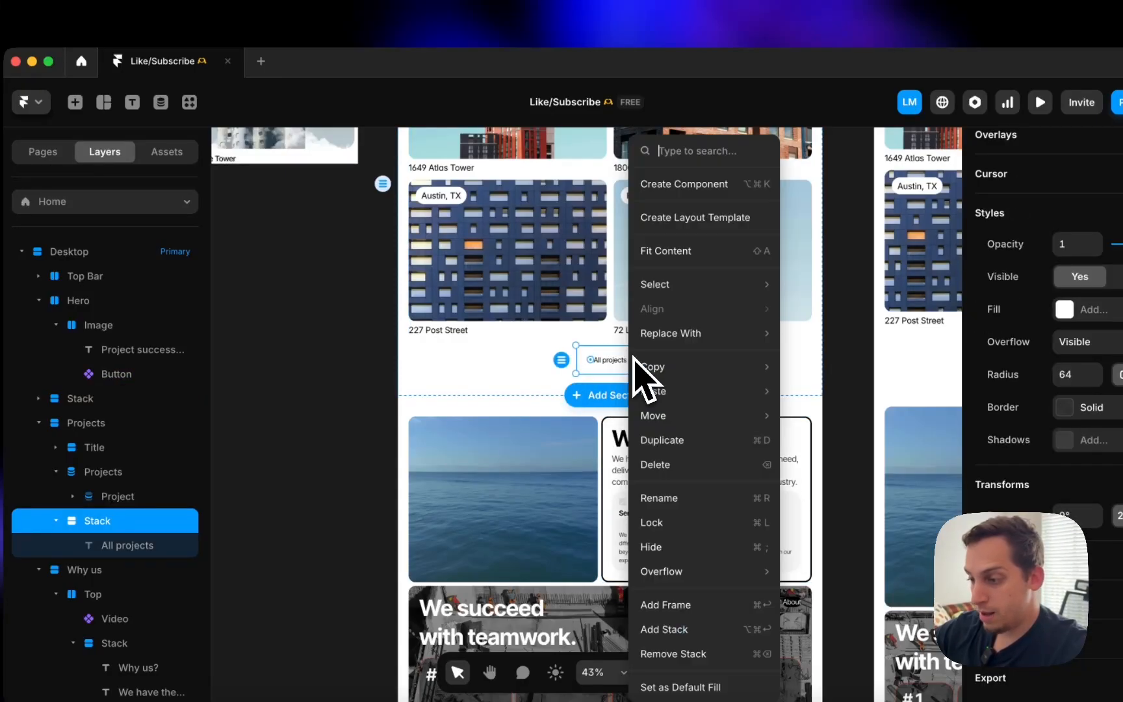
mouse_move(718, 335)
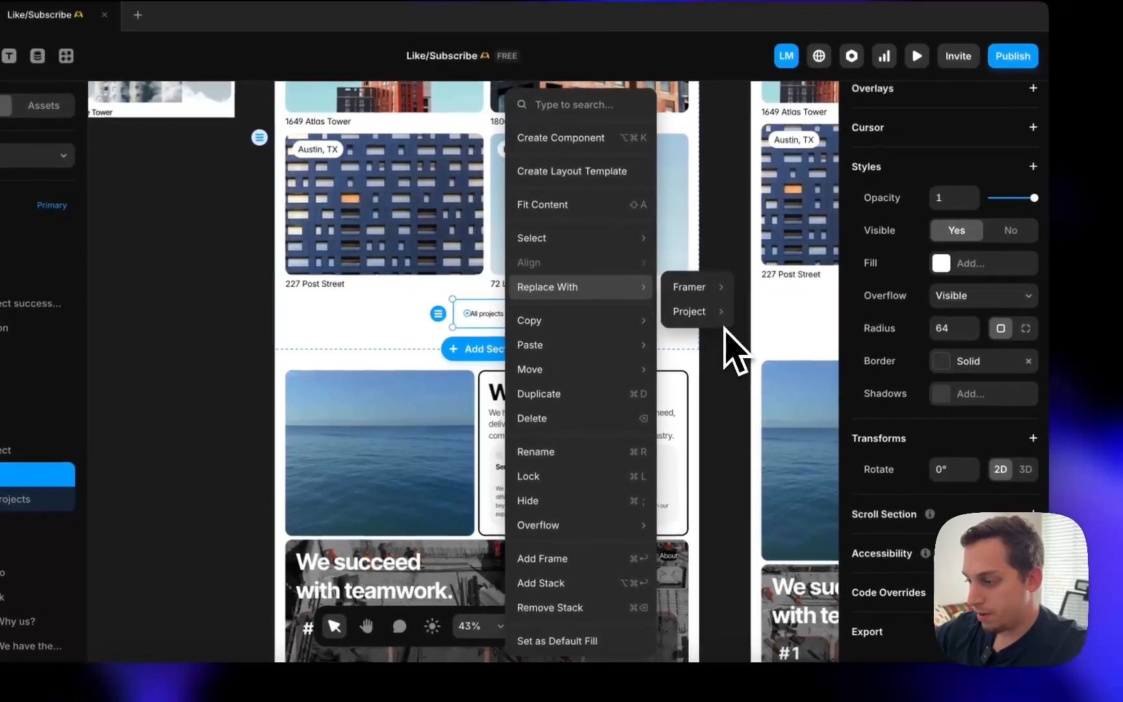
click(772, 322)
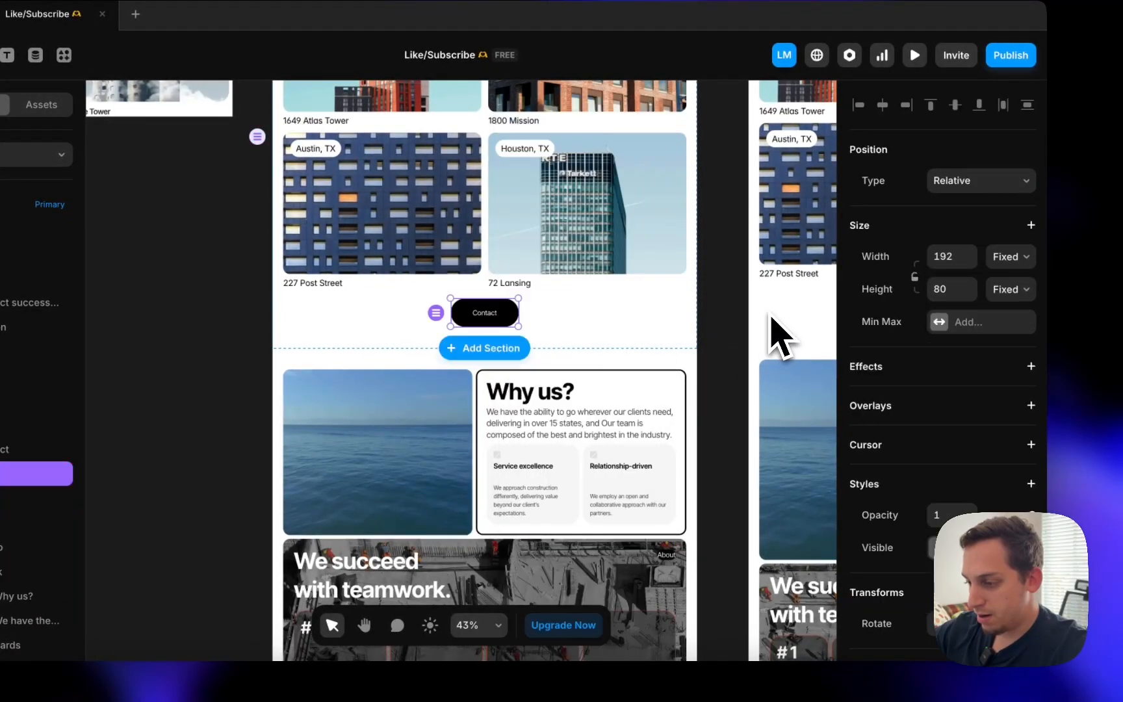
- Switch that button to the Light variant with the title 'All Projects'
scroll(933, 514, down, 4)
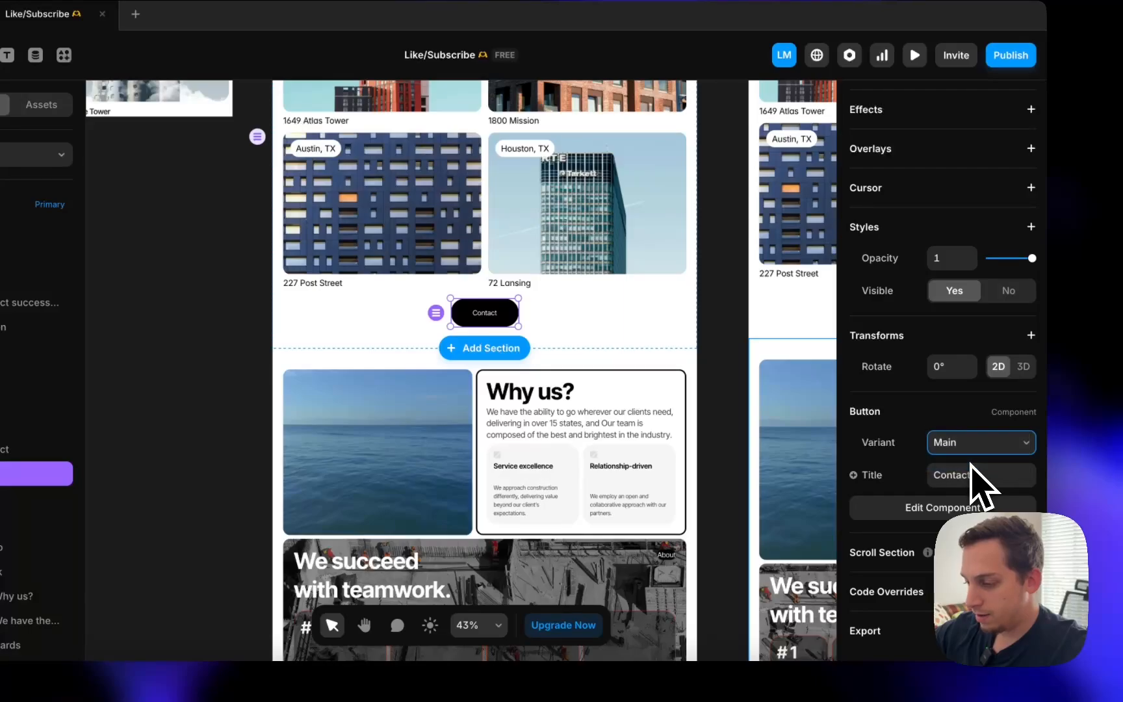
key(Down)
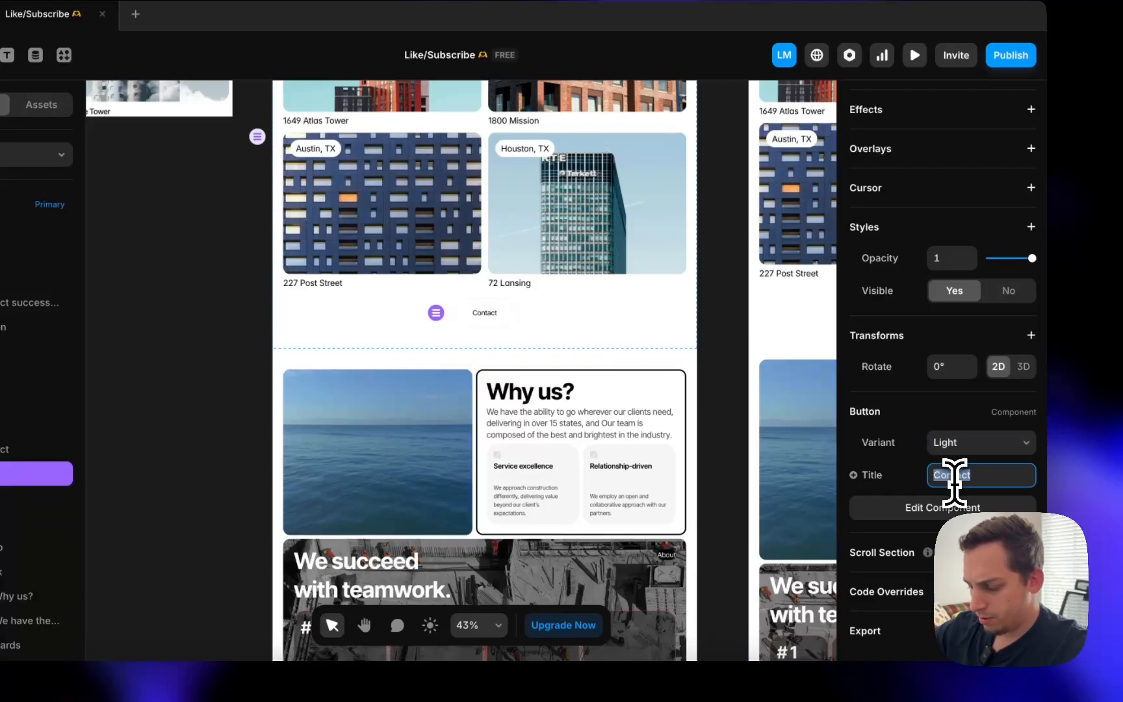
click(955, 482)
text(All Proje)
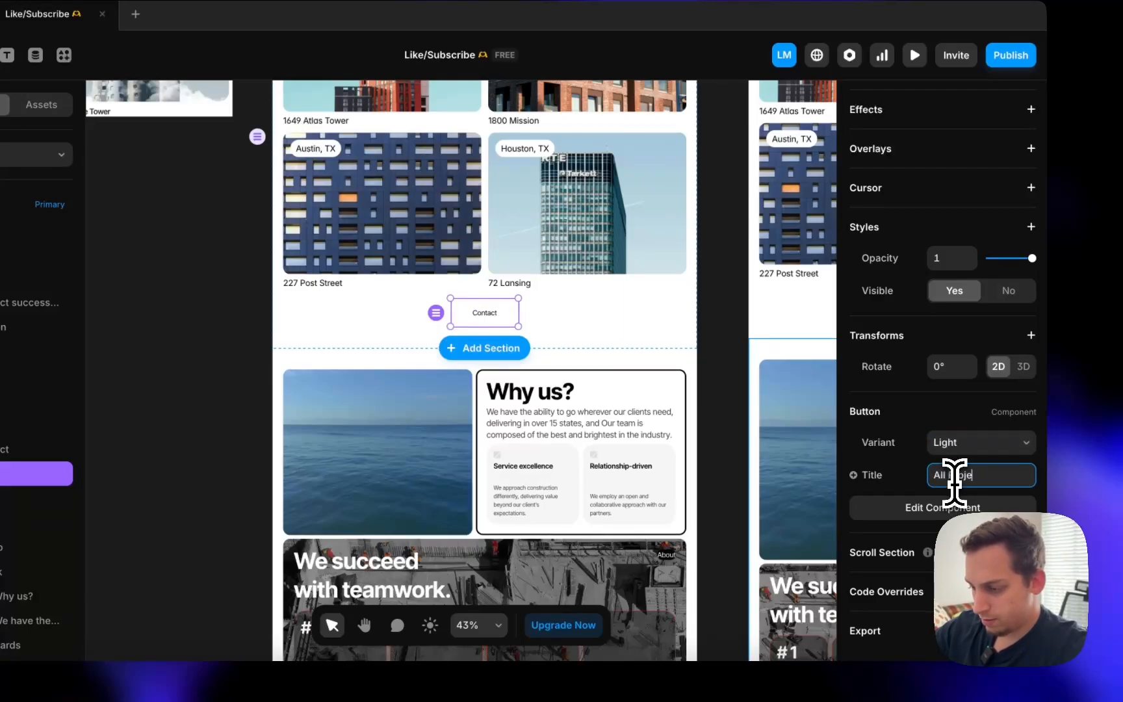
text(cts)
key(Return)
scroll(512, 317, up, 3)
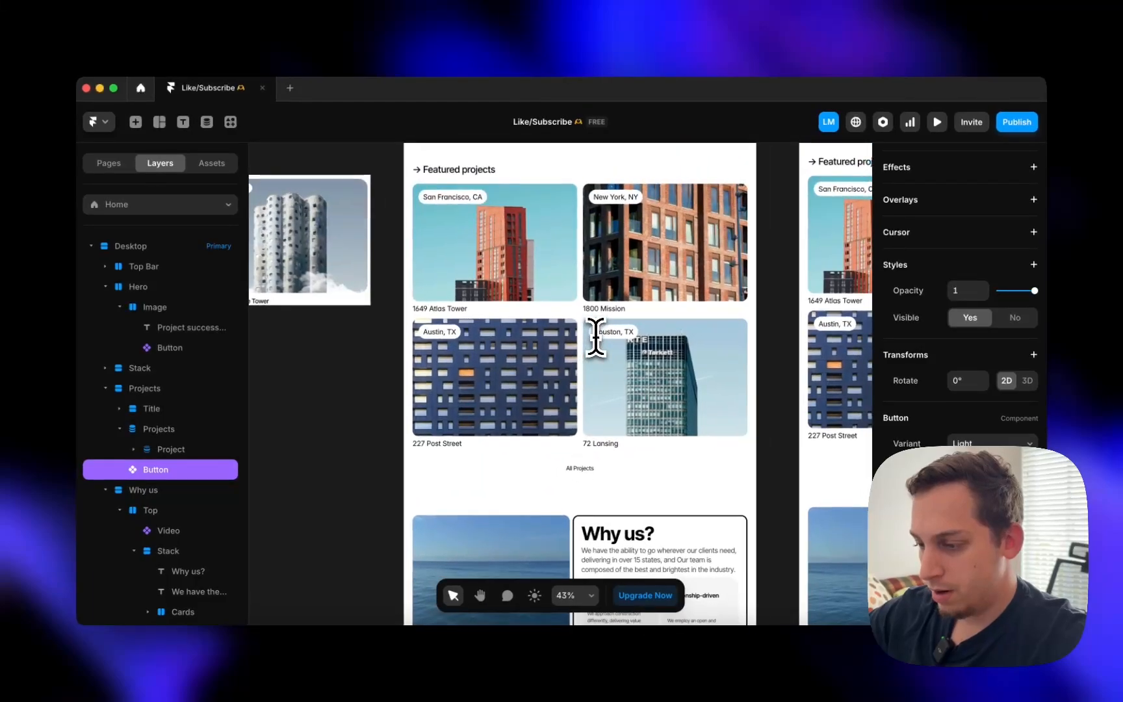
scroll(595, 336, up, 2)
scroll(553, 312, down, 5)
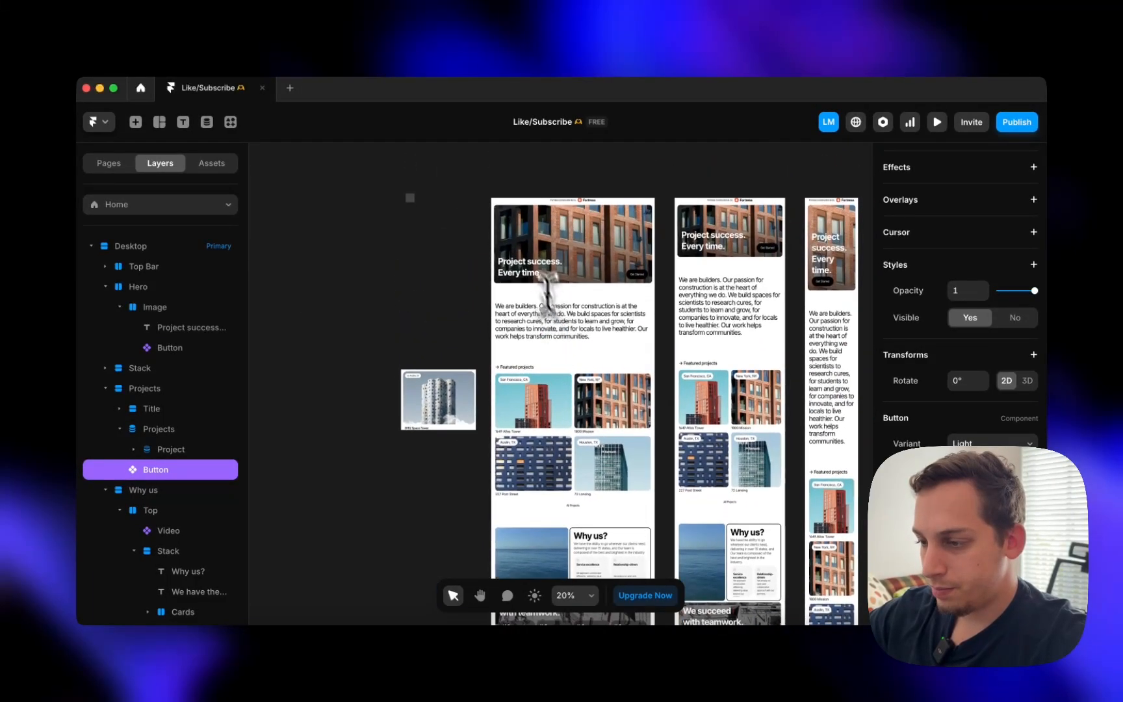
- Preview the site, scroll down to the All Projects button, then close the preview
key(super+p)
scroll(506, 236, down, 10)
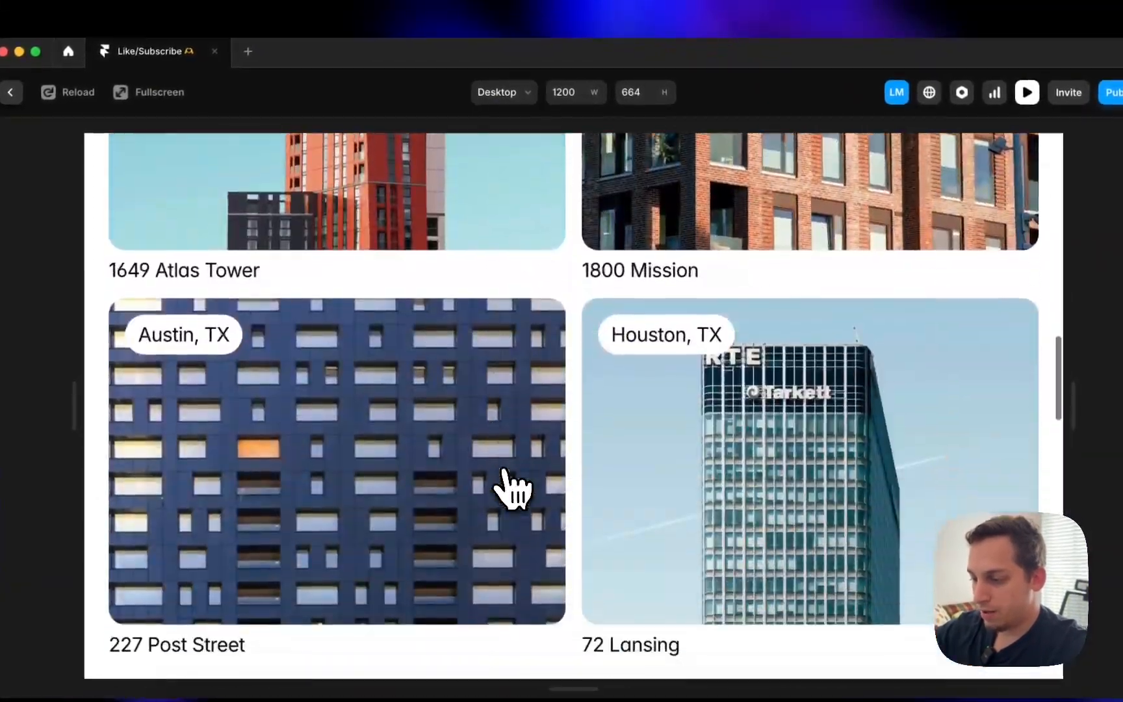
scroll(512, 488, down, 5)
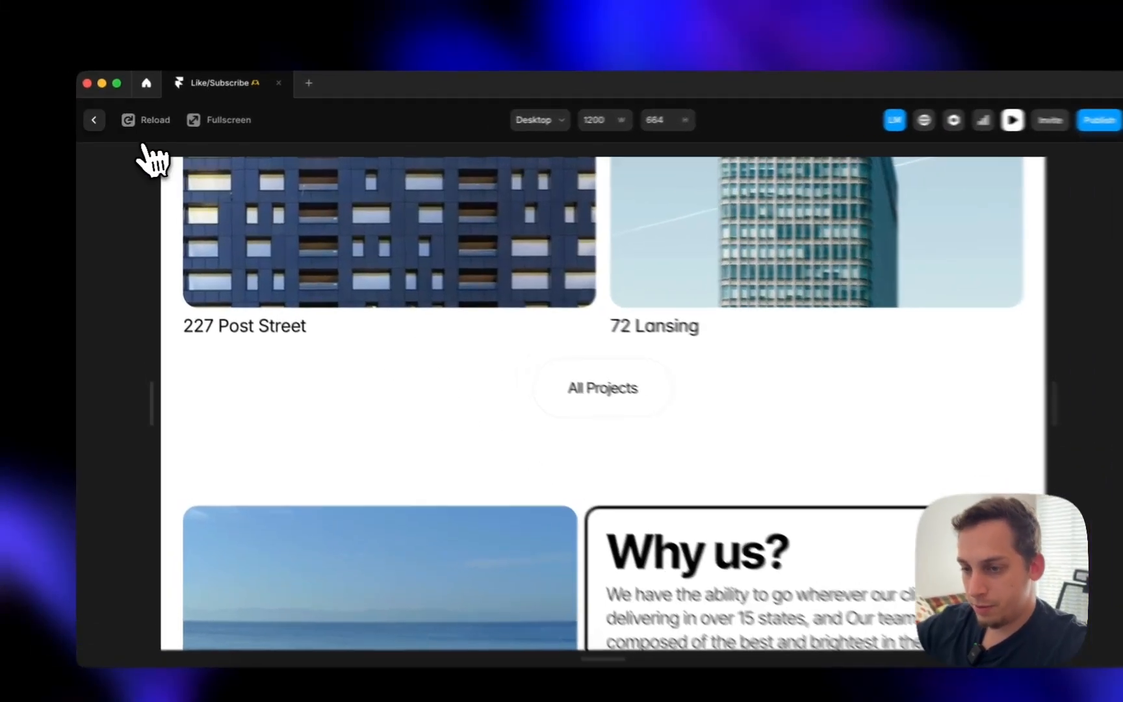
key(Escape)
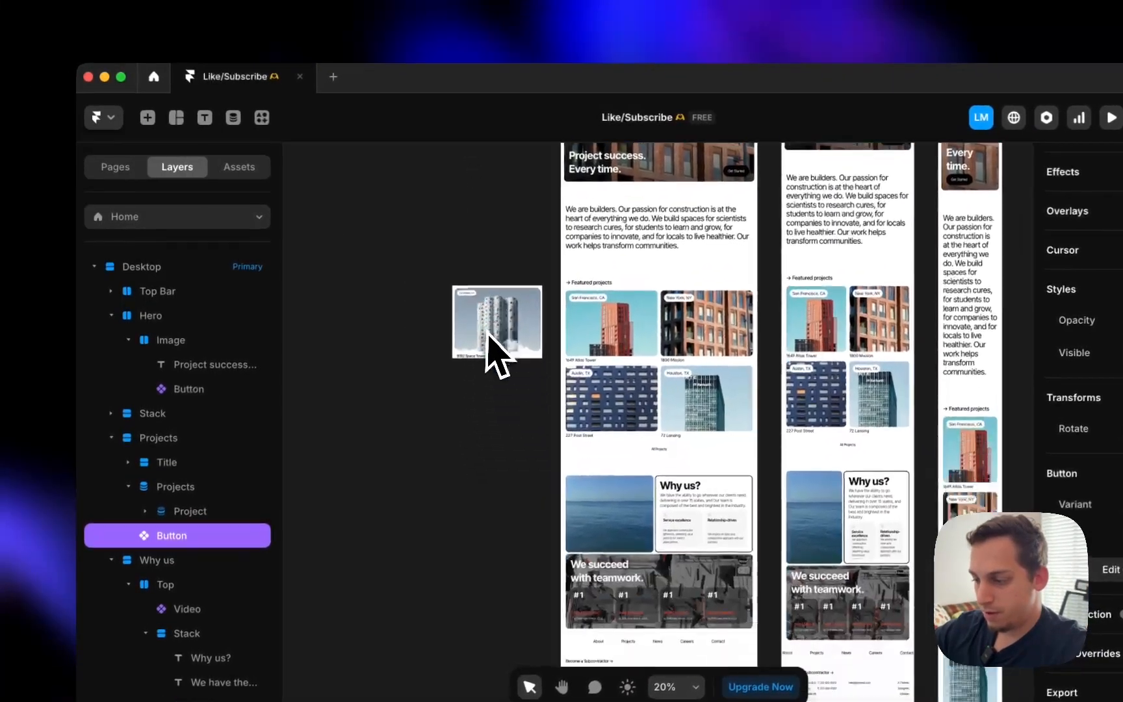
- Select the five footer link stacks, About through Contact, in Layers
scroll(497, 344, down, 3)
super+click(607, 452)
scroll(608, 453, up, 4)
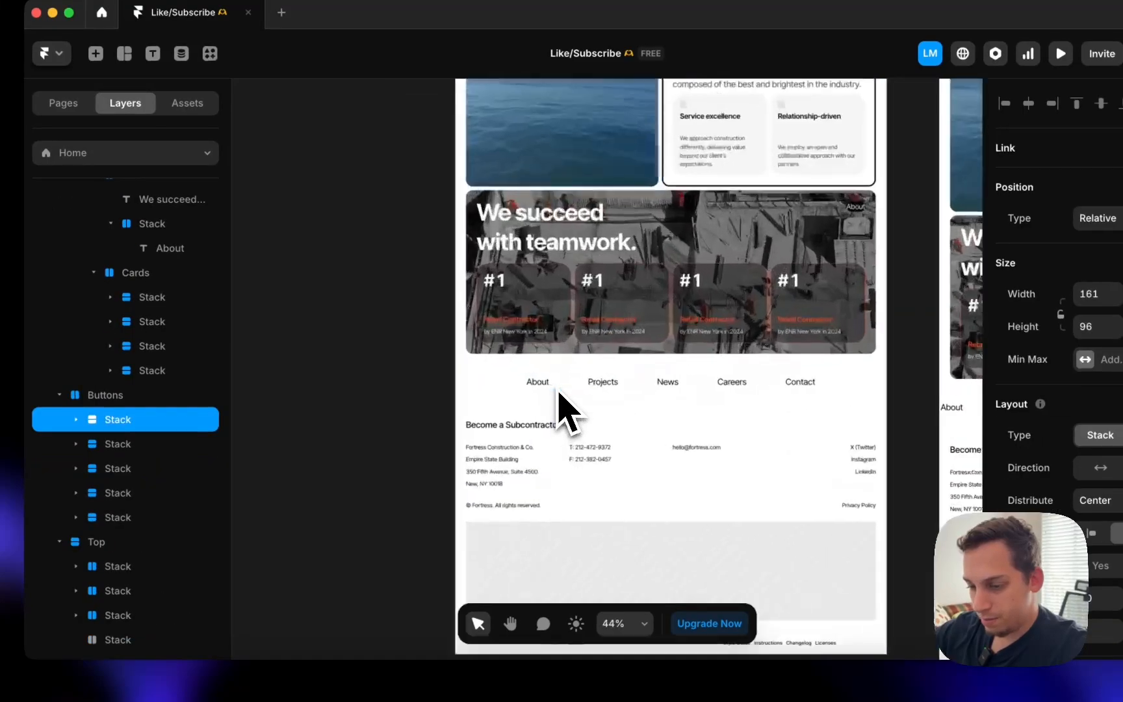
scroll(571, 392, up, 1)
shift+click(592, 395)
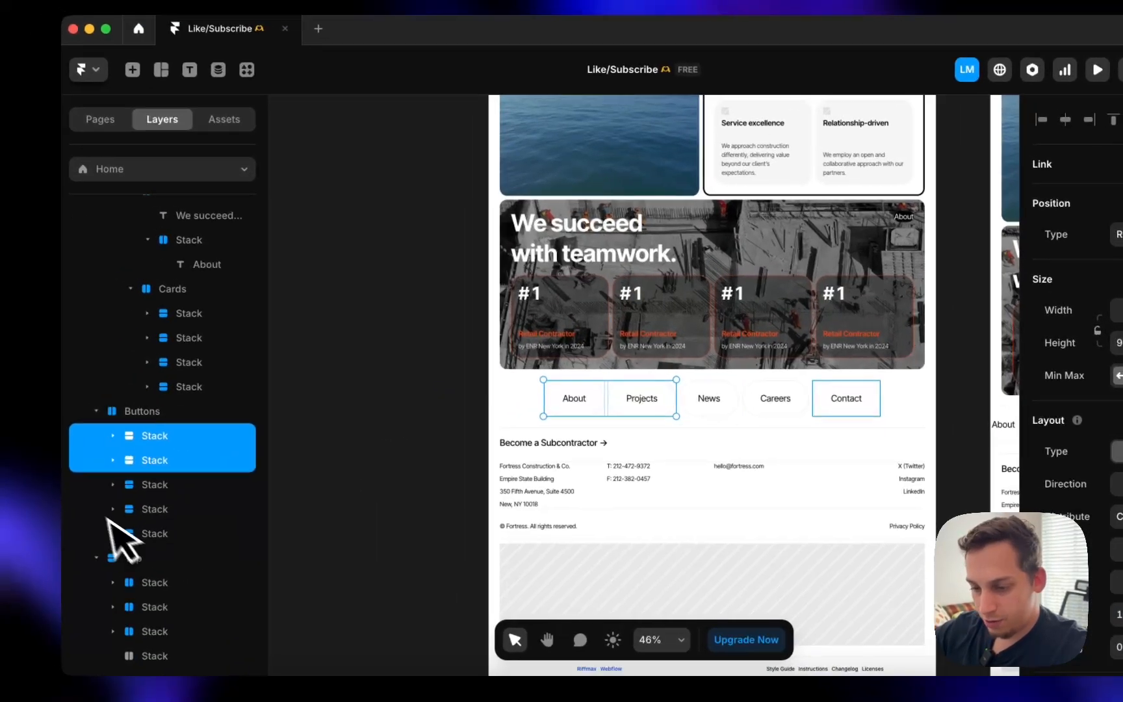
click(123, 518)
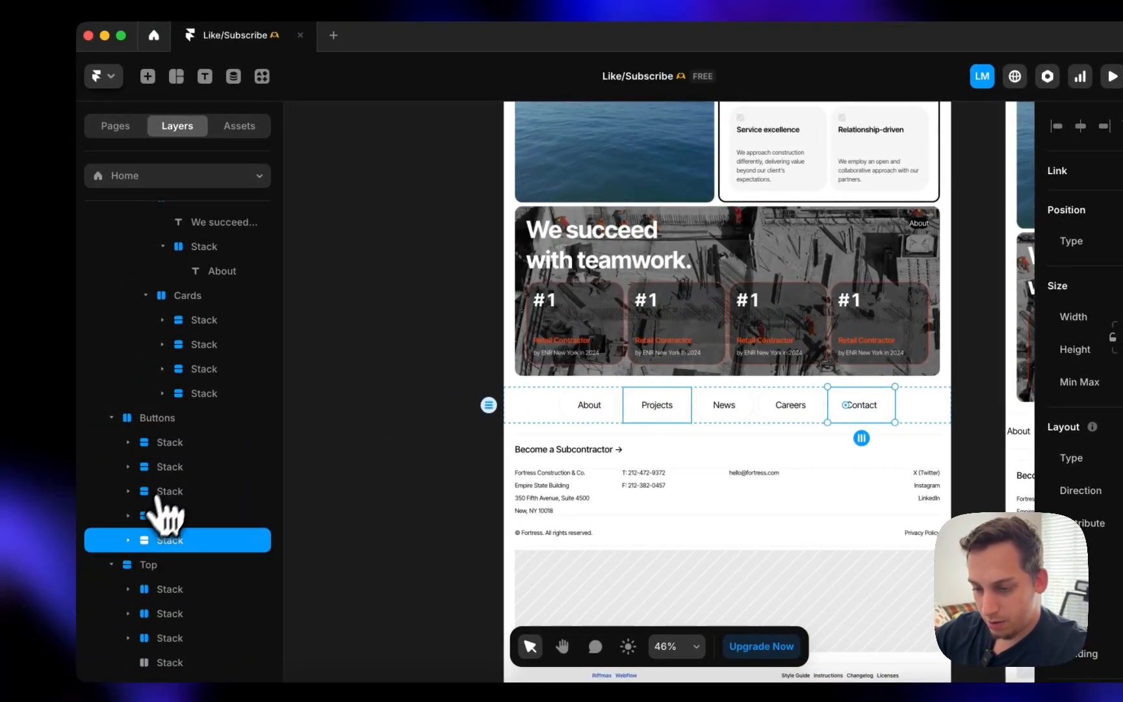
shift+click(188, 453)
right_click(189, 455)
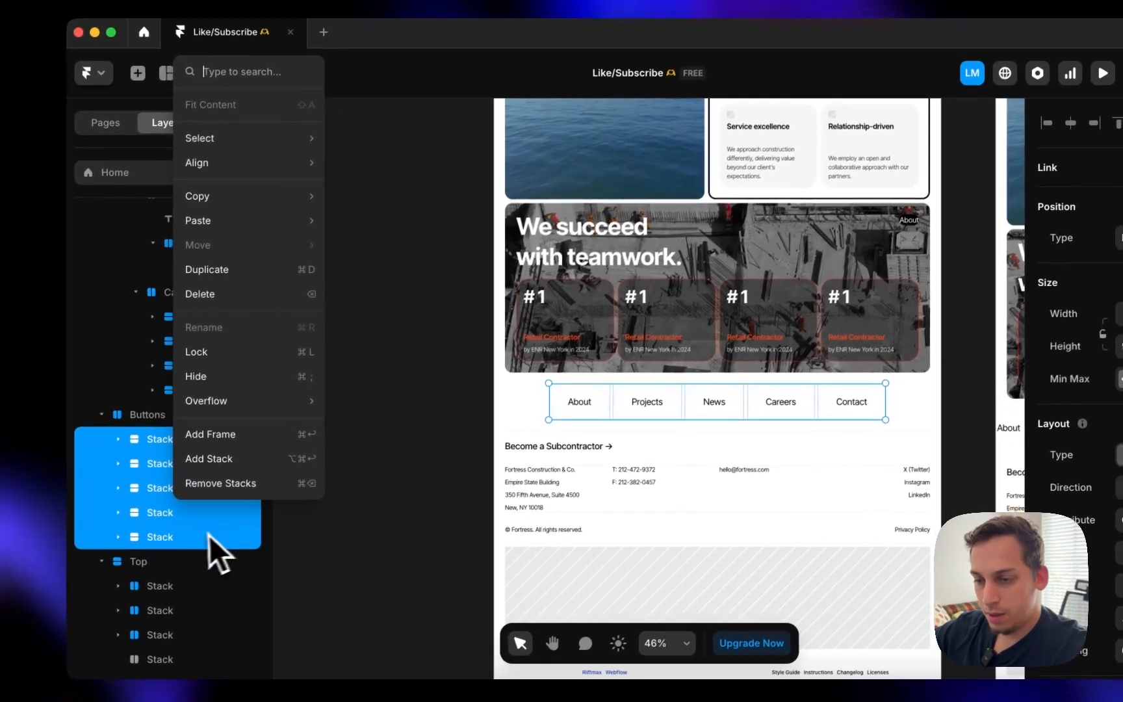
click(202, 545)
- Replace the Contact and Careers link stacks with instances of the Button component
click(193, 537)
right_click(204, 532)
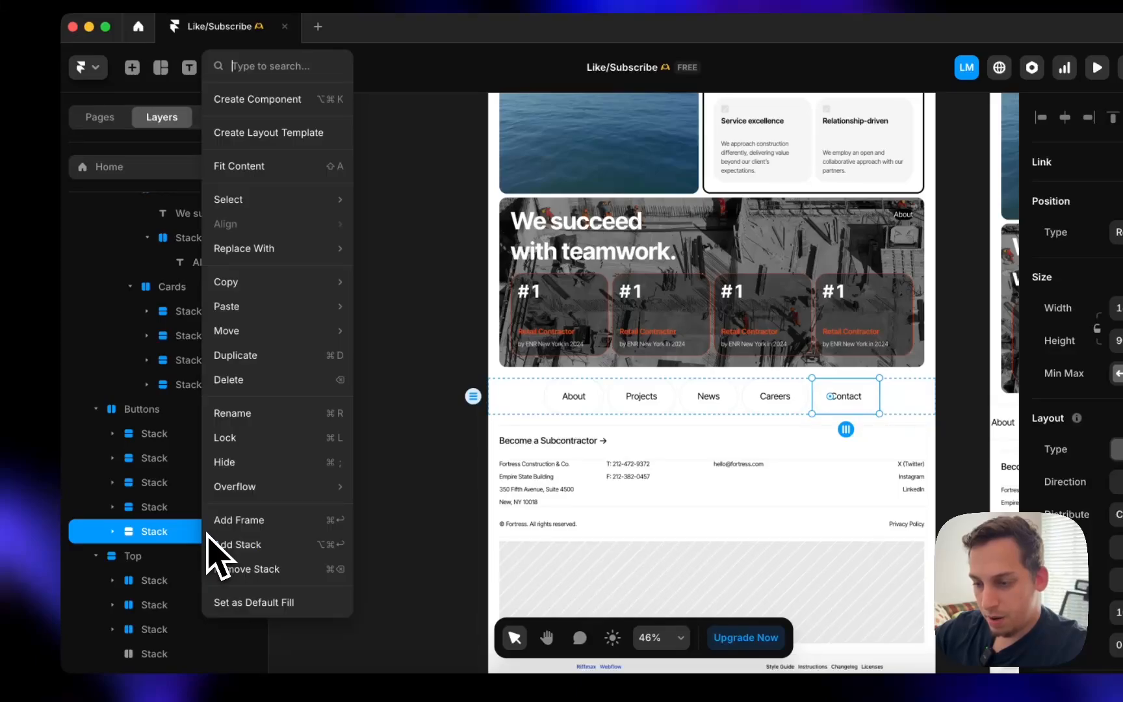
mouse_move(280, 248)
mouse_move(390, 273)
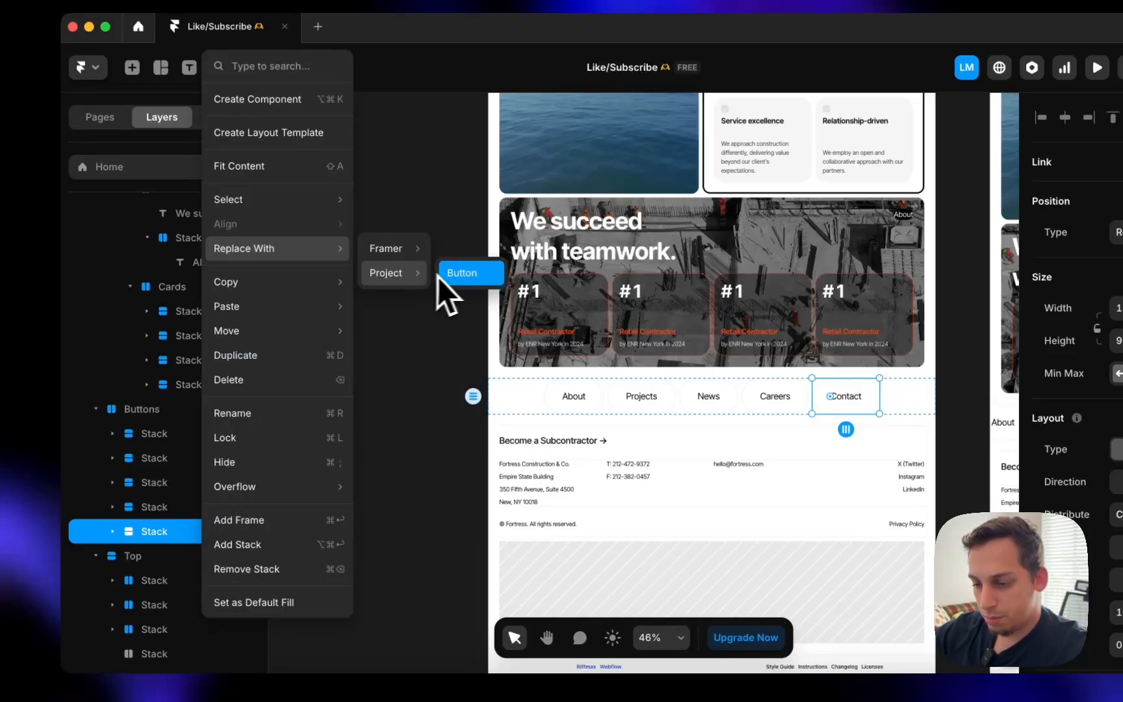
click(455, 273)
click(166, 513)
right_click(167, 523)
mouse_move(247, 248)
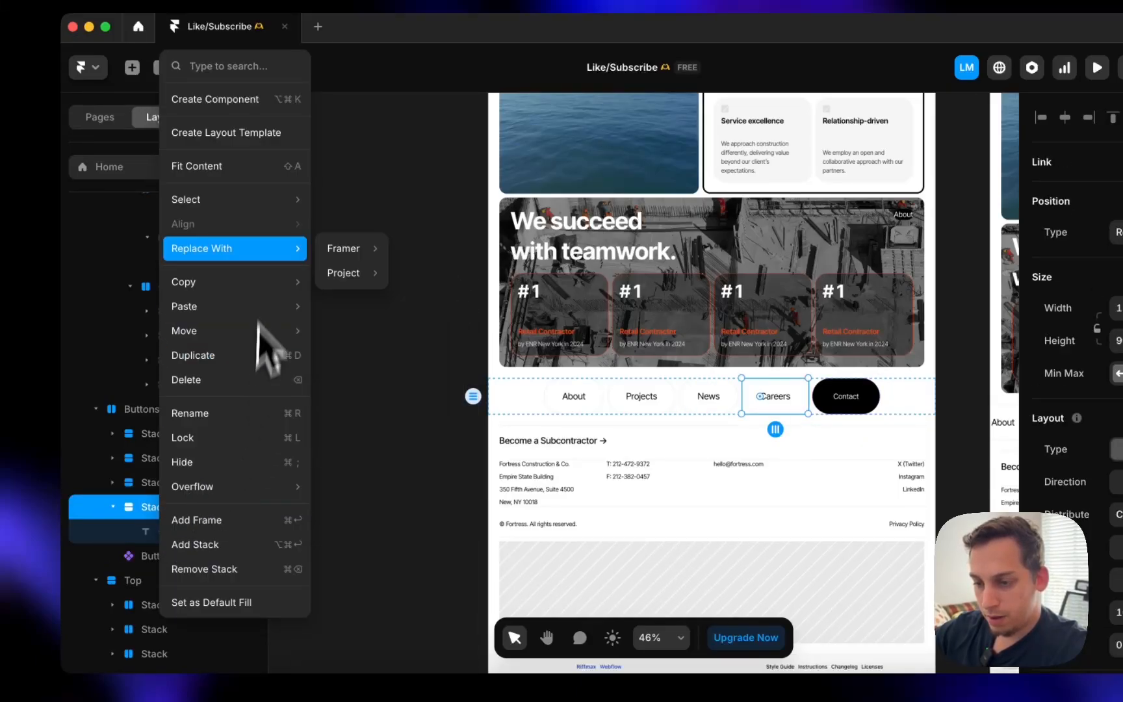
mouse_move(375, 273)
click(419, 273)
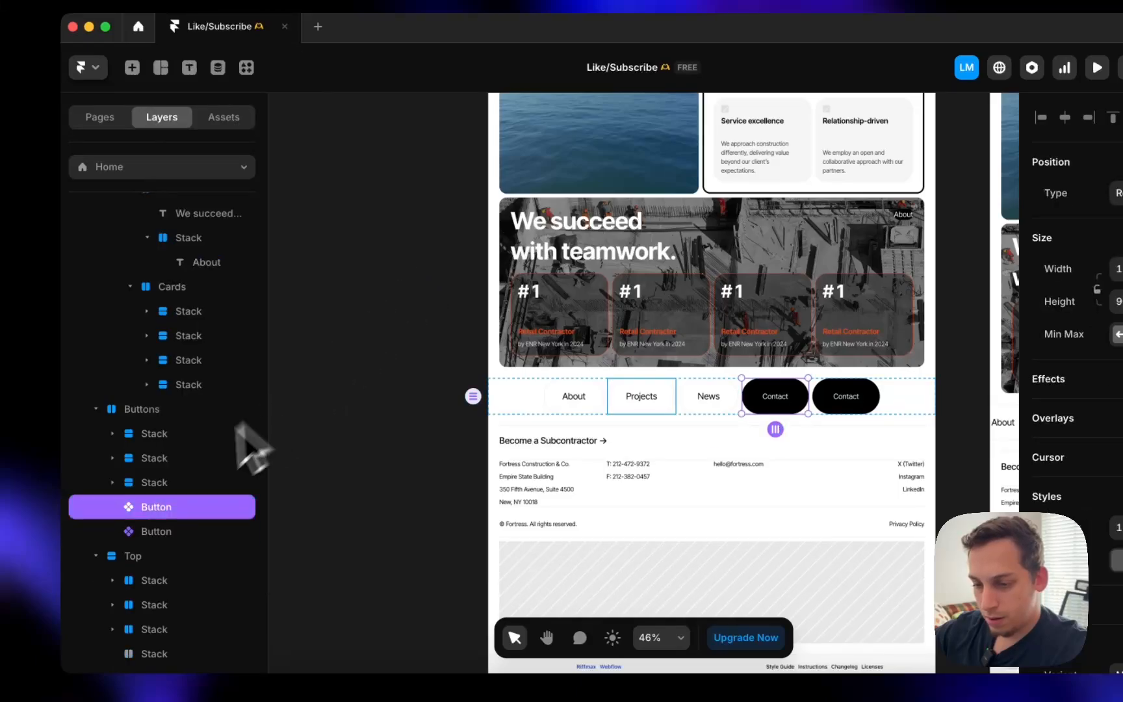
- Replace the News and Projects link stacks with Button component instances
click(166, 484)
right_click(165, 488)
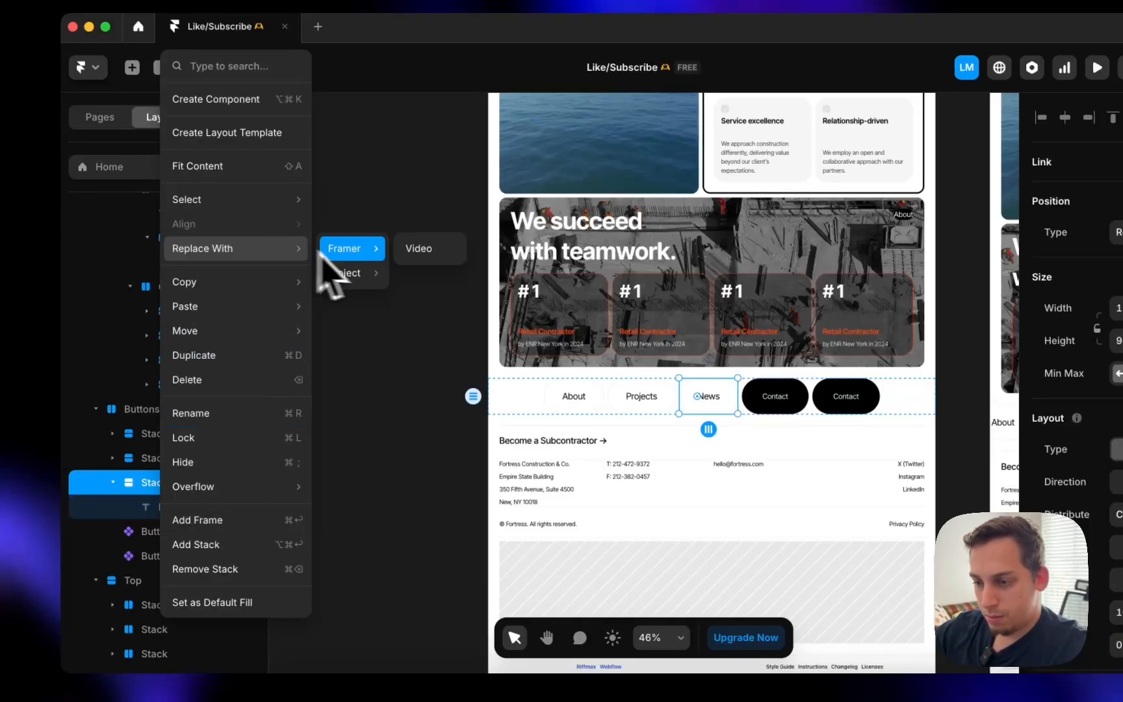
mouse_move(383, 273)
click(425, 273)
click(175, 460)
right_click(175, 462)
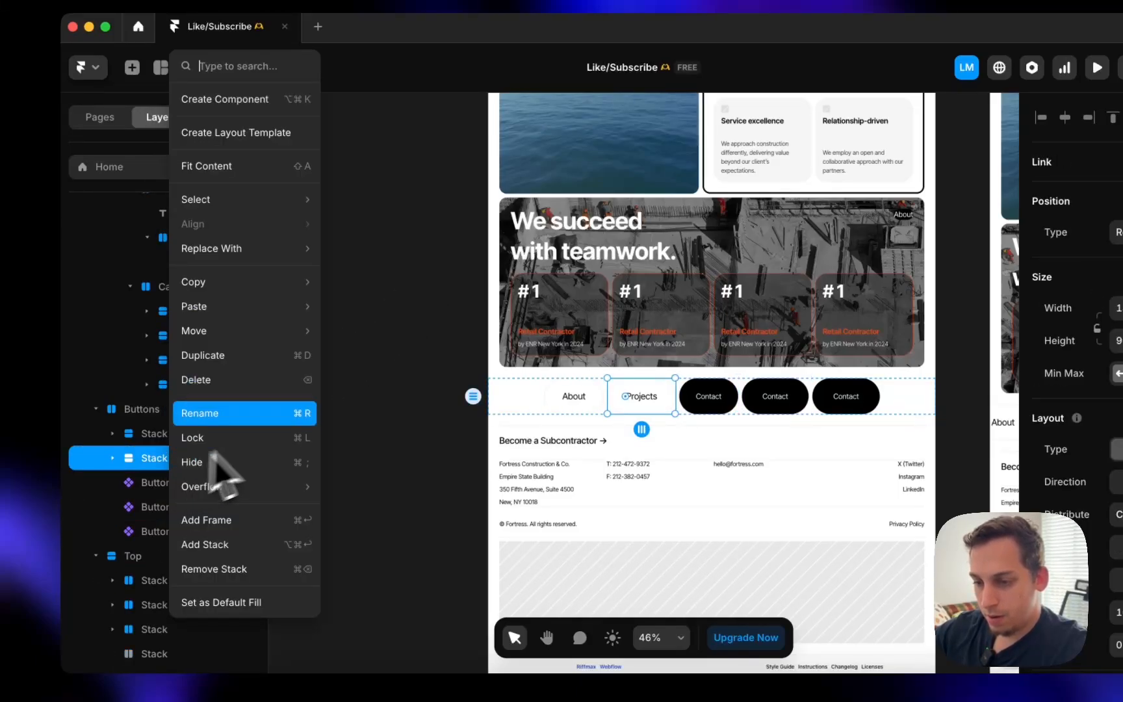
mouse_move(286, 252)
mouse_move(344, 273)
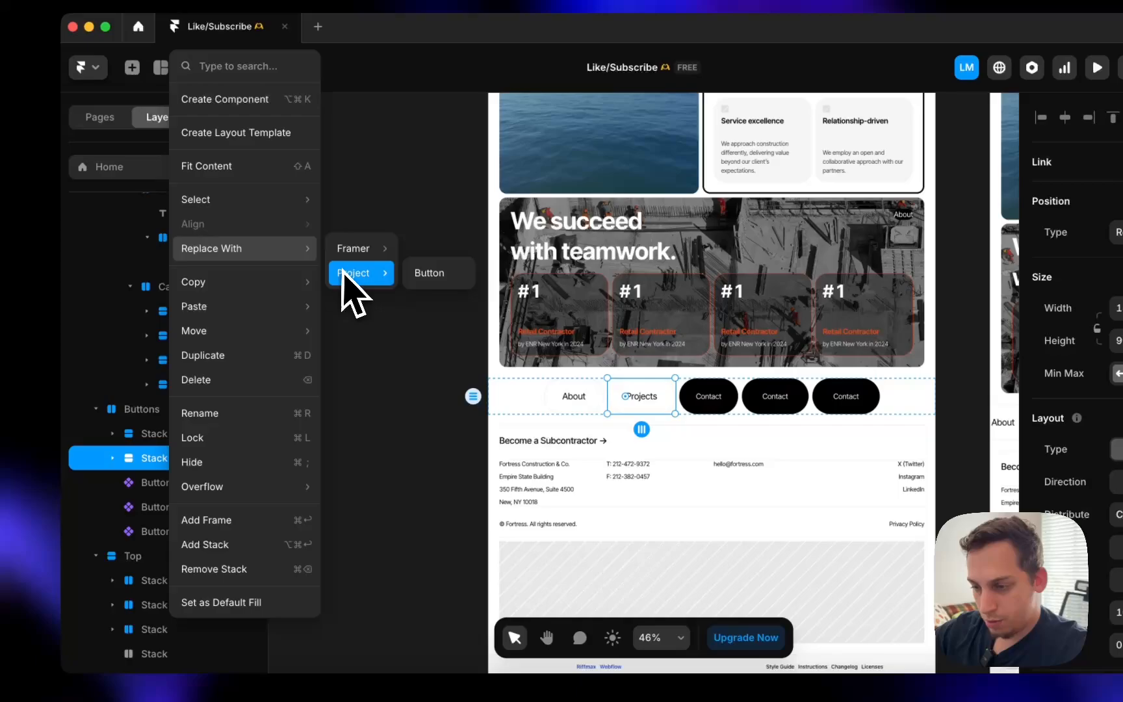
click(433, 274)
- Replace the About link stack with a Button instance and select all five buttons
click(188, 434)
right_click(195, 435)
mouse_move(301, 247)
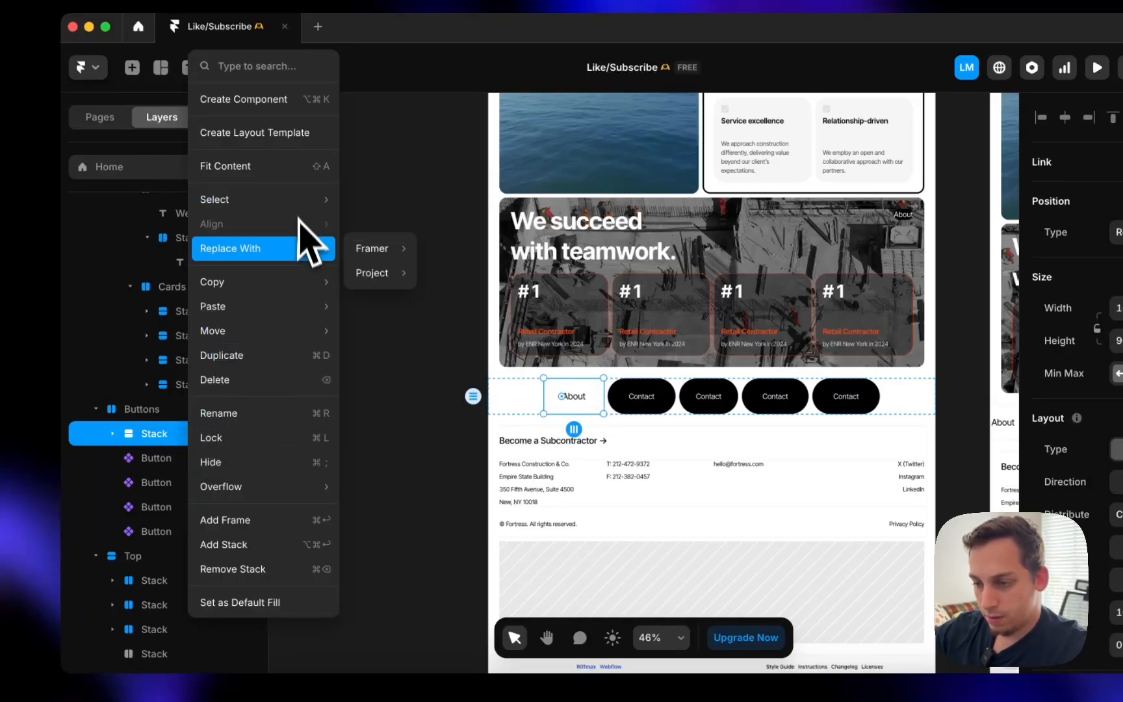
mouse_move(359, 270)
click(435, 275)
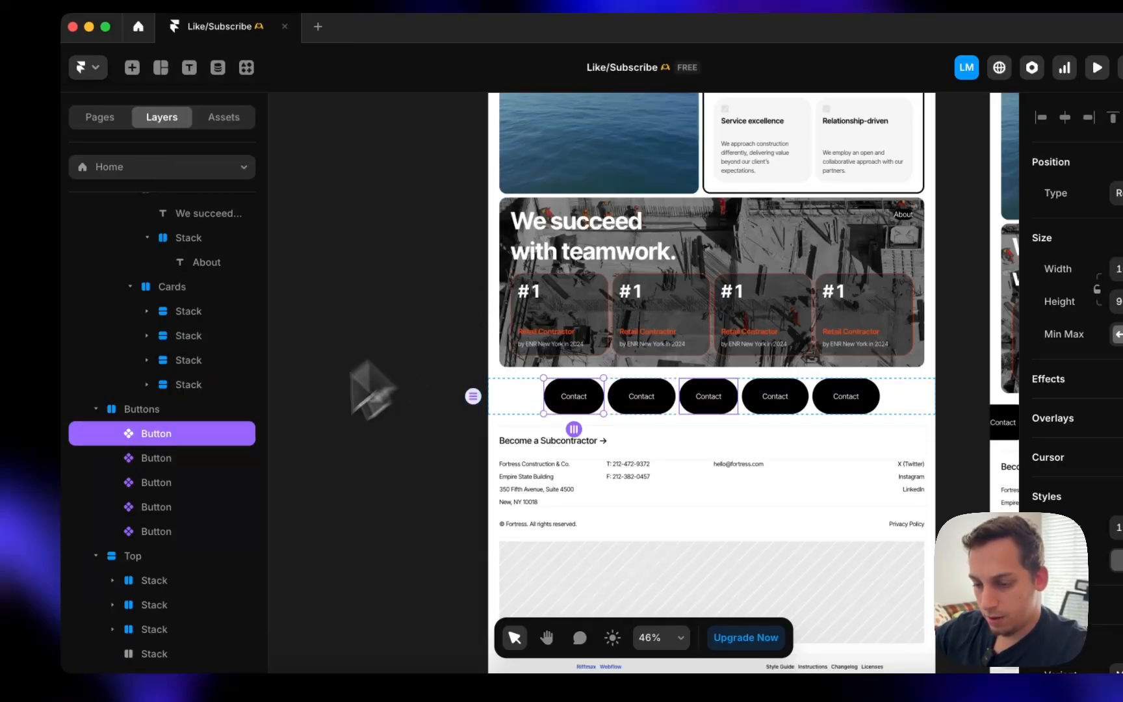
shift+click(191, 530)
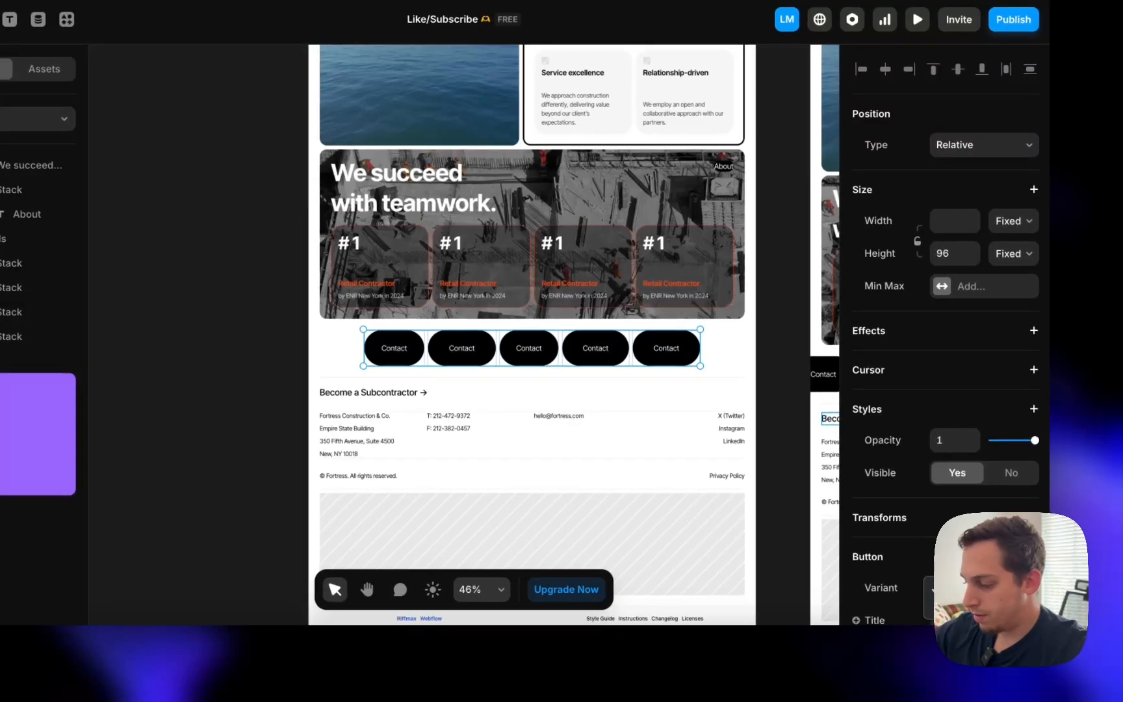
- Switch the five footer buttons to the Light variant and confirm the Careers and News titles
click(960, 605)
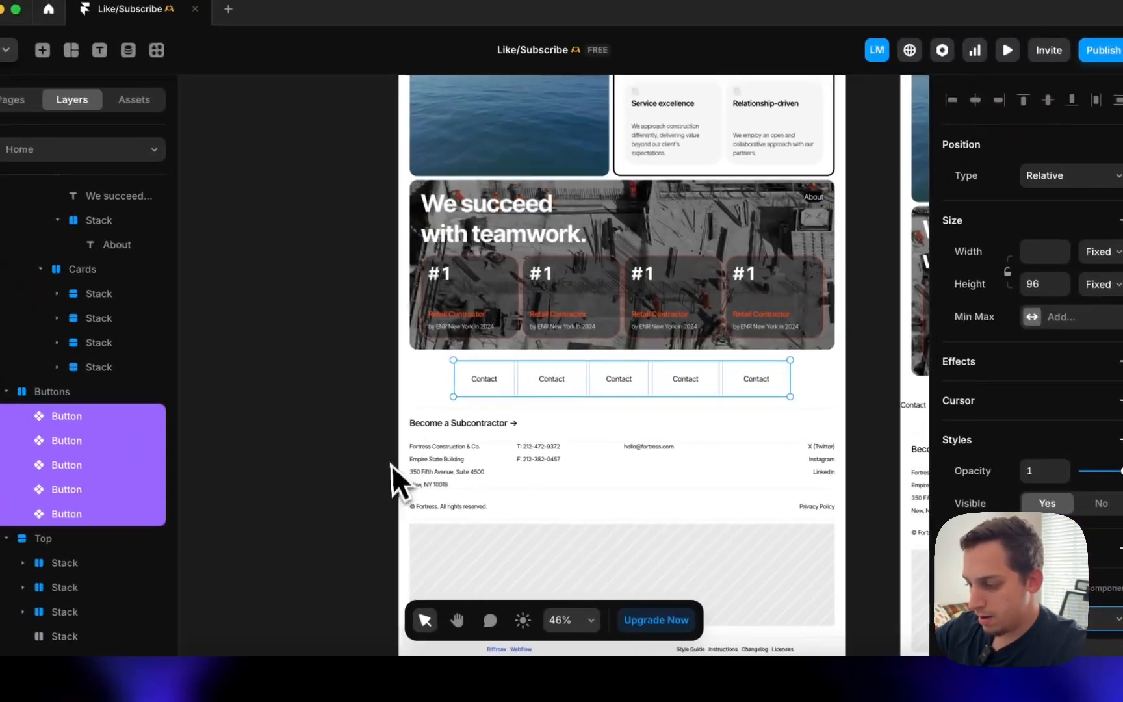
click(382, 325)
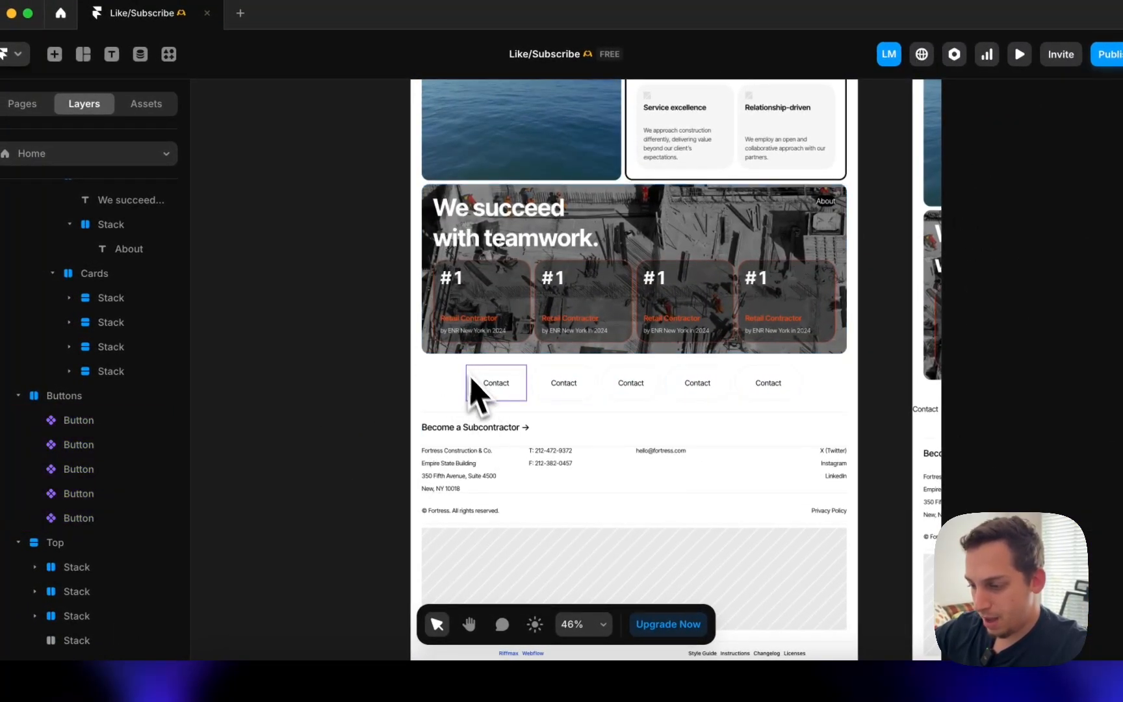
click(474, 390)
click(696, 386)
scroll(978, 421, down, 3)
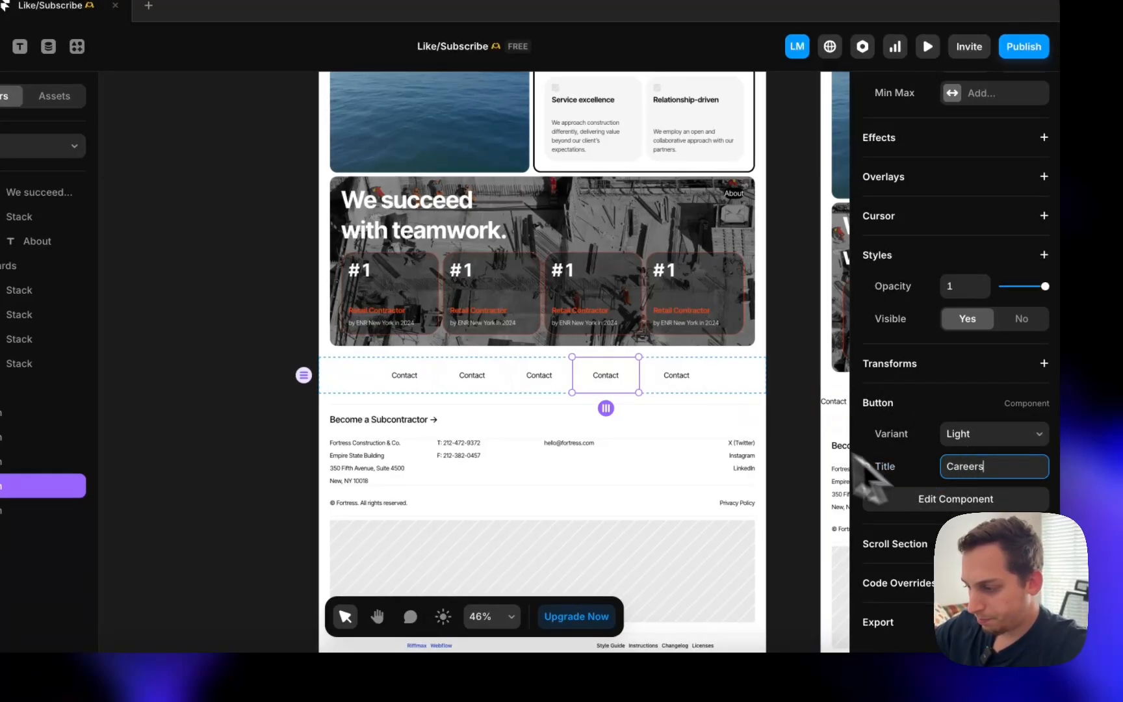
click(673, 372)
click(547, 374)
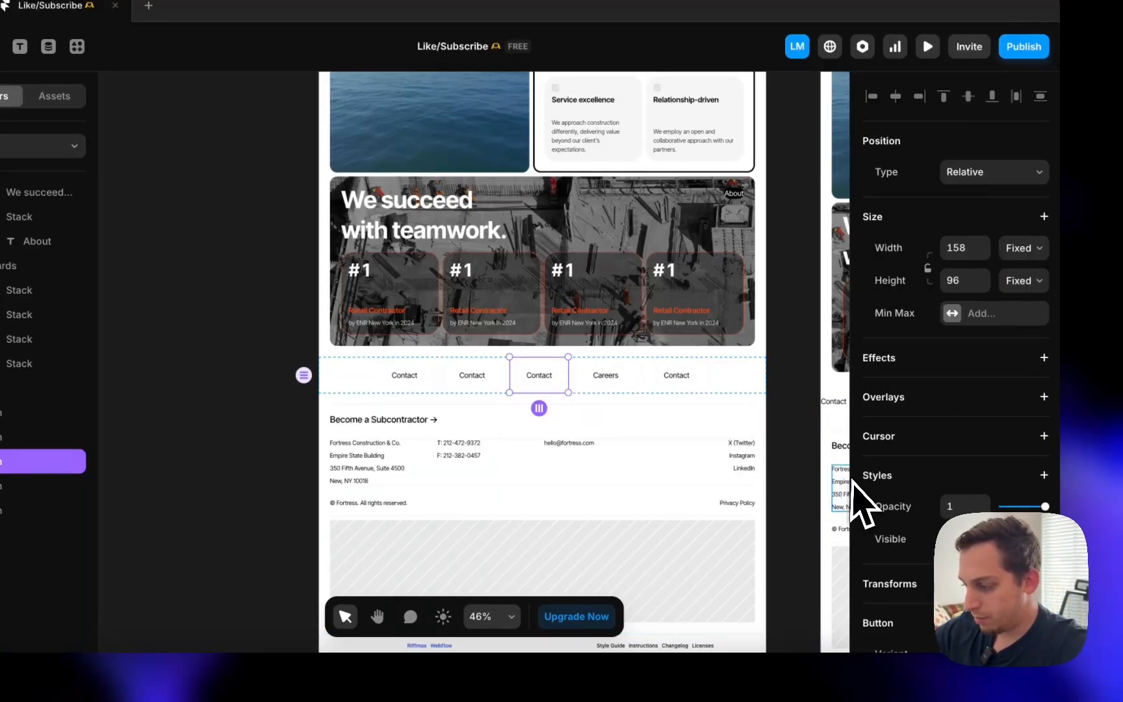
scroll(936, 491, down, 3)
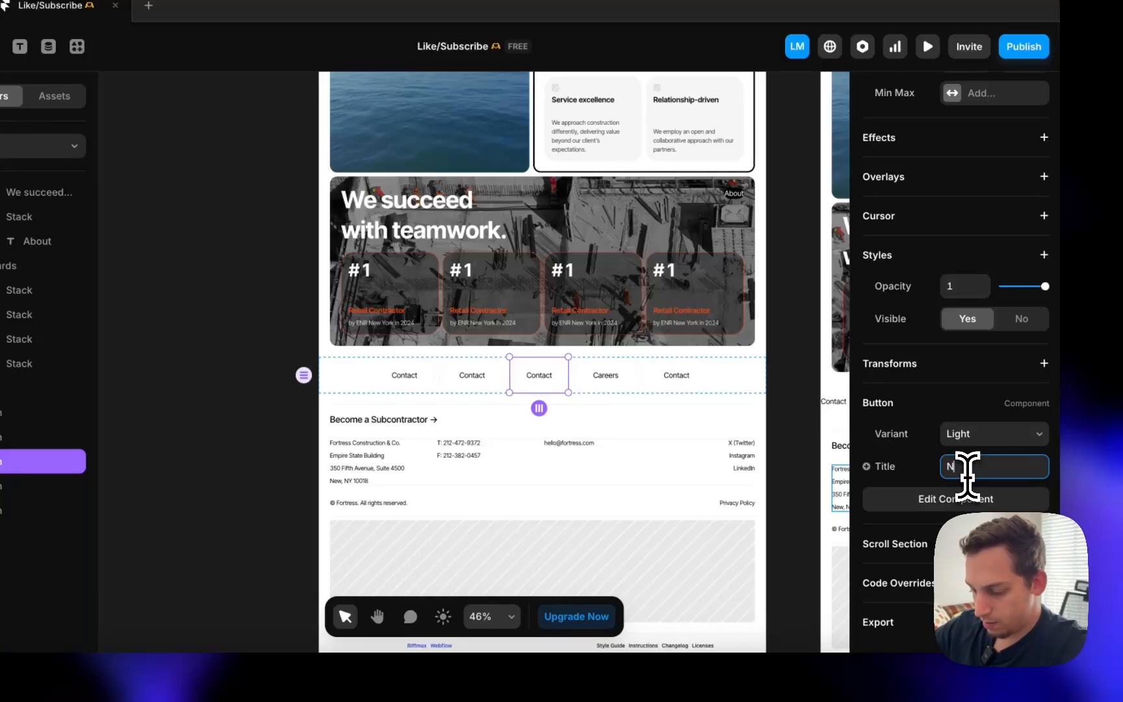
click(474, 374)
scroll(1014, 494, down, 3)
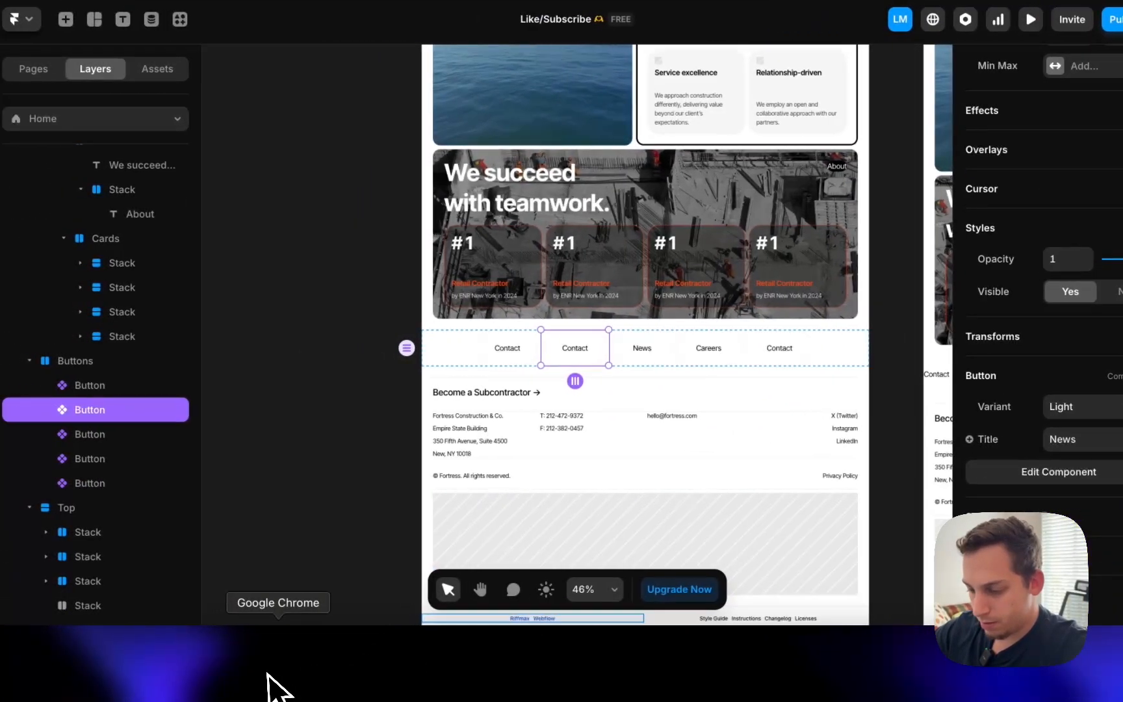
- Check the original Fortress Webflow site's footer links for reference
click(156, 676)
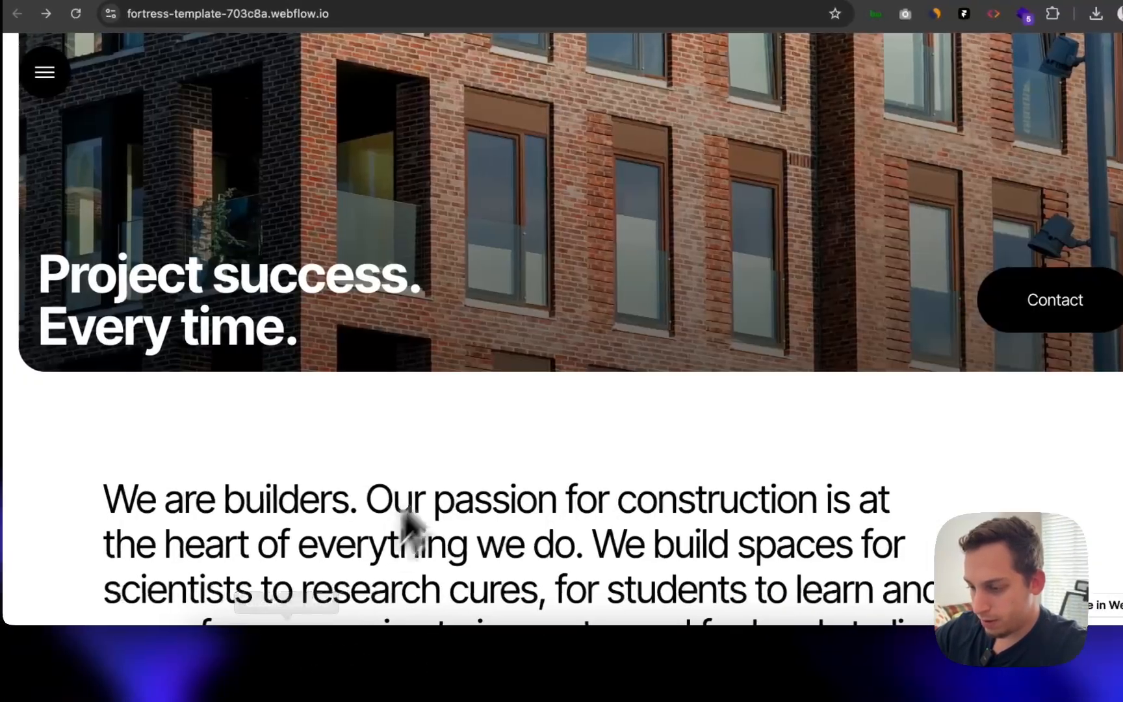
scroll(340, 442, down, 10)
scroll(456, 442, down, 10)
scroll(459, 455, up, 6)
scroll(459, 459, down, 3)
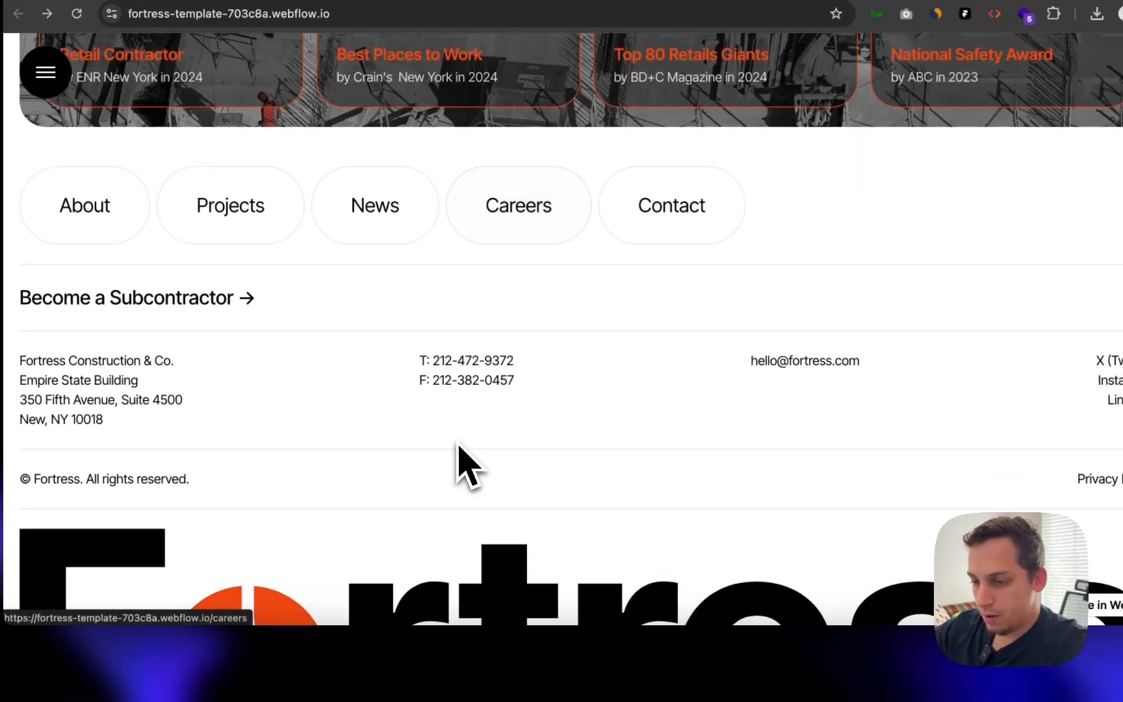
click(635, 688)
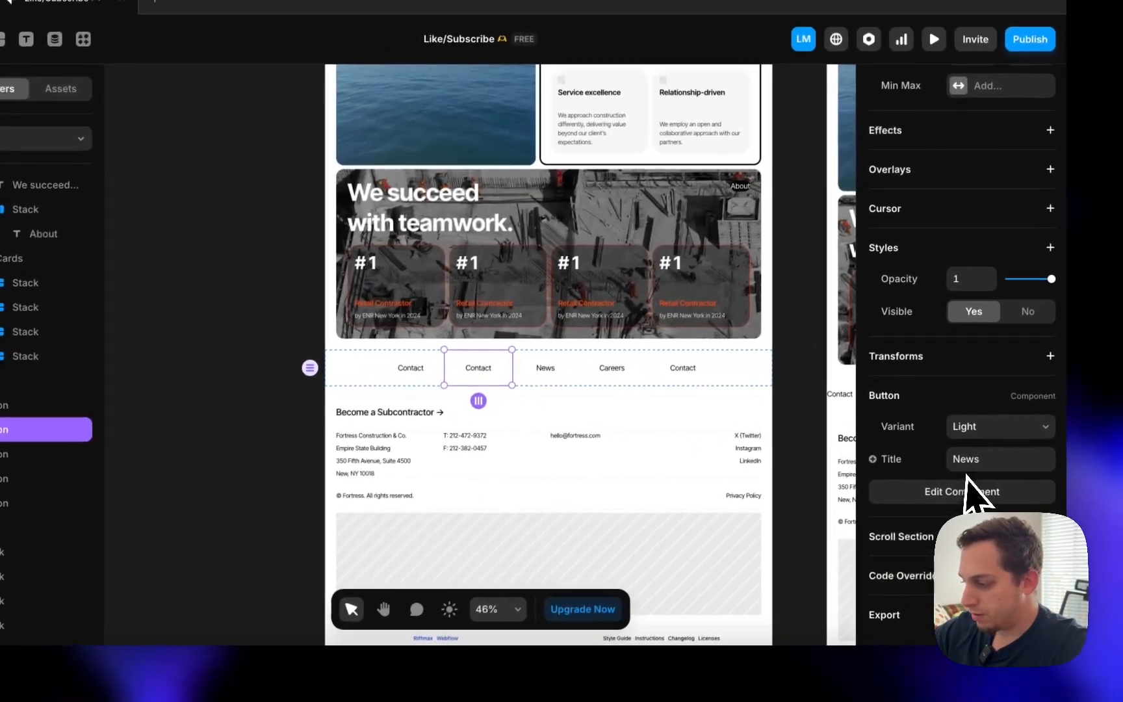
- Edit the second button's title and set the first footer button's title to About
double_click(962, 459)
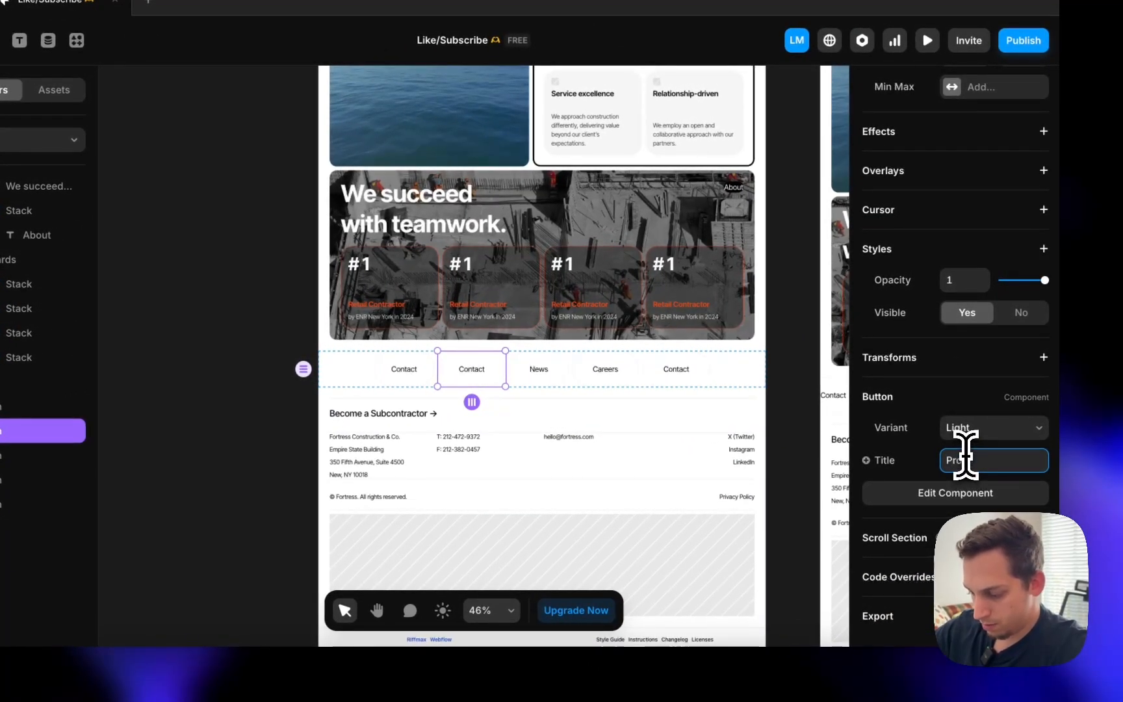
click(427, 373)
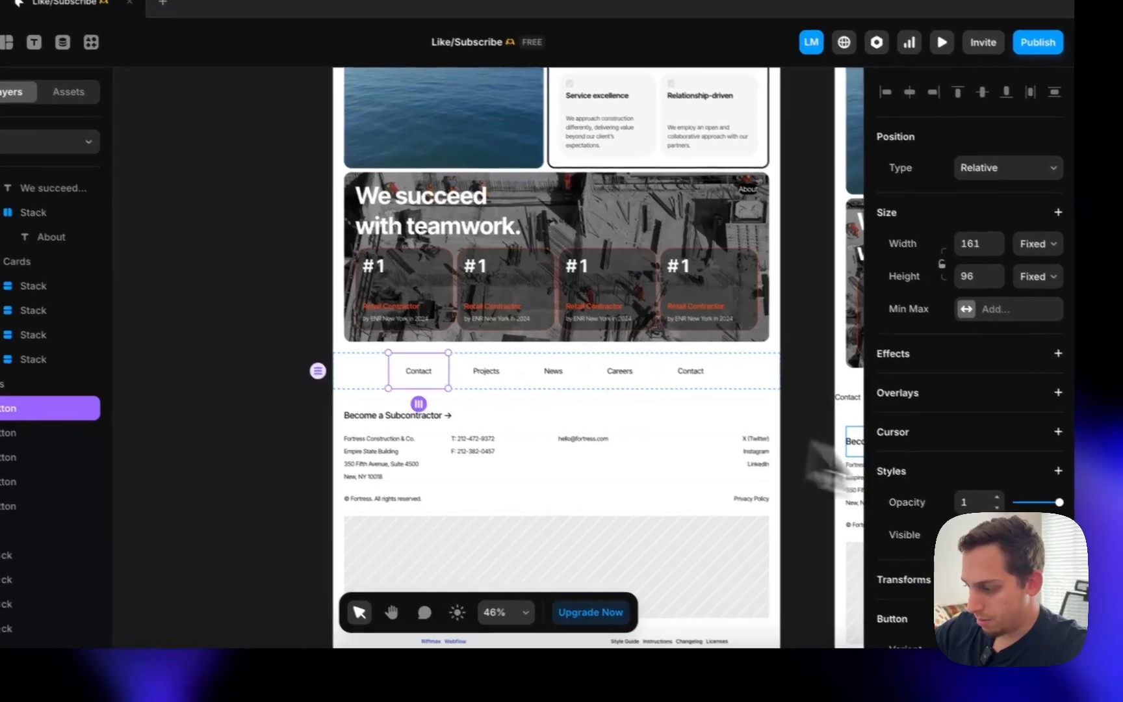
scroll(978, 484, down, 5)
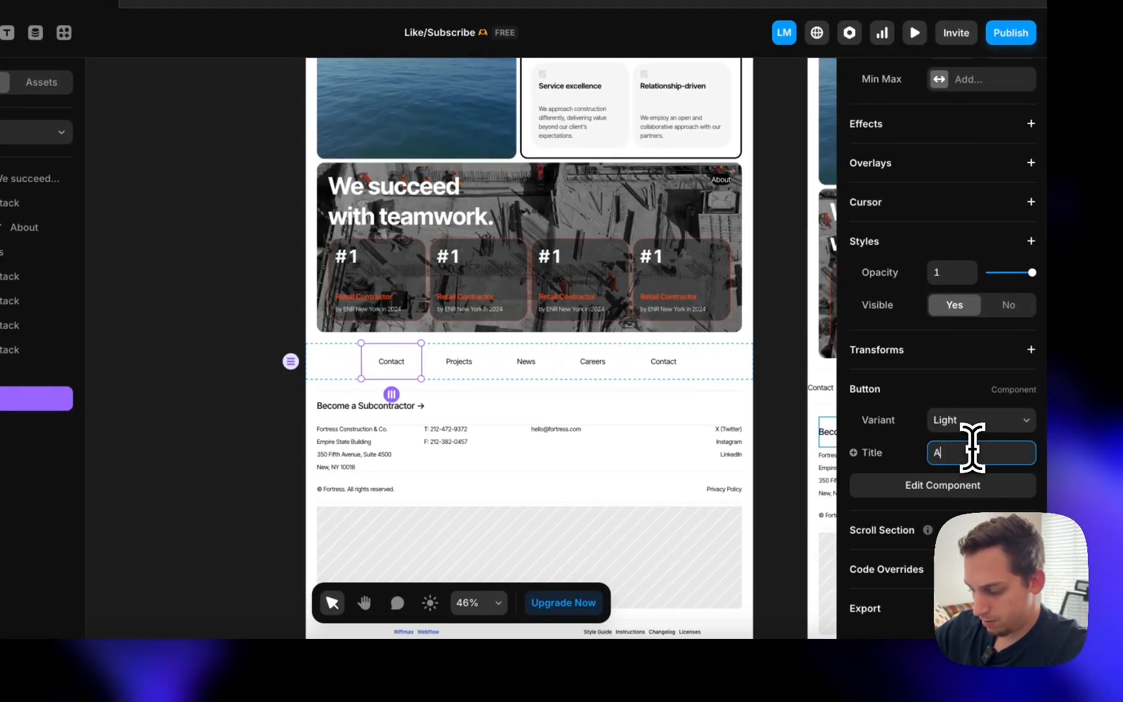
click(973, 449)
text(About)
click(279, 479)
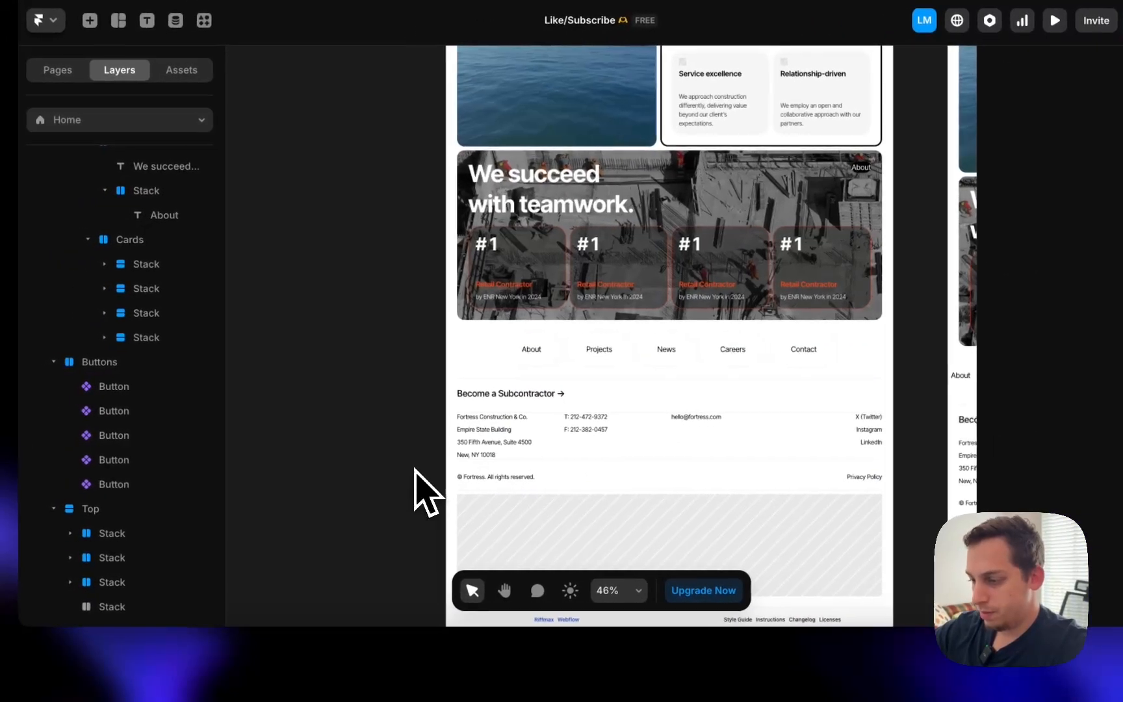
- Review the original footer on the Webflow site in Chrome
scroll(534, 467, down, 3)
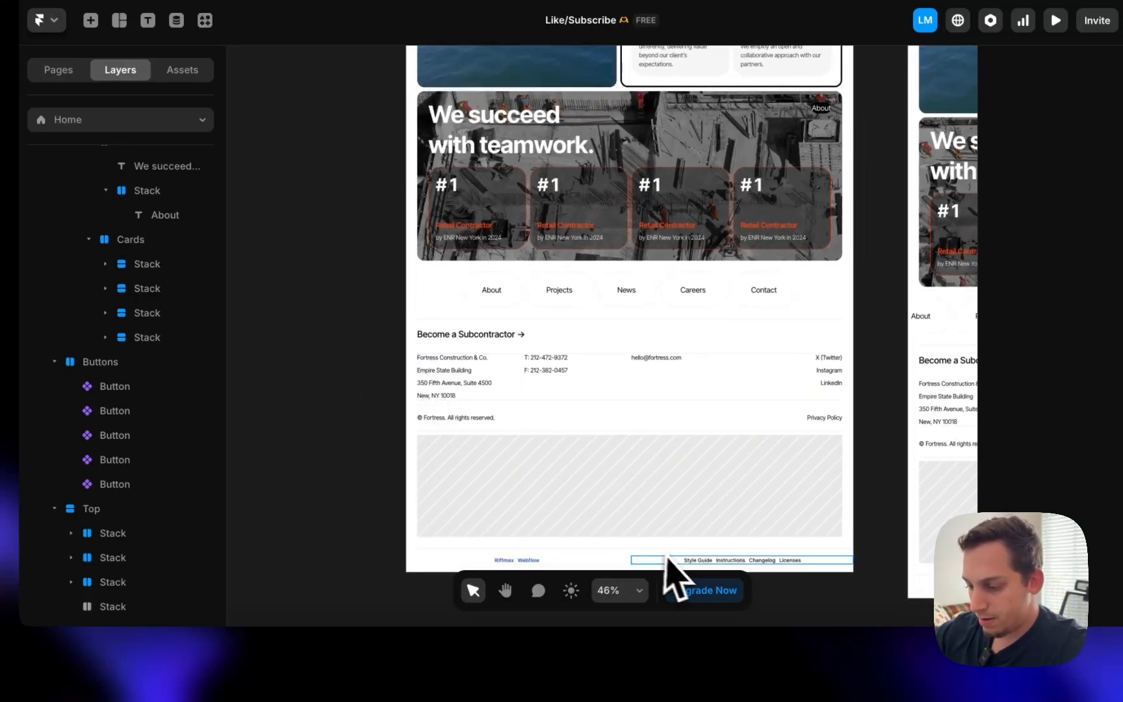
click(313, 647)
scroll(489, 394, down, 3)
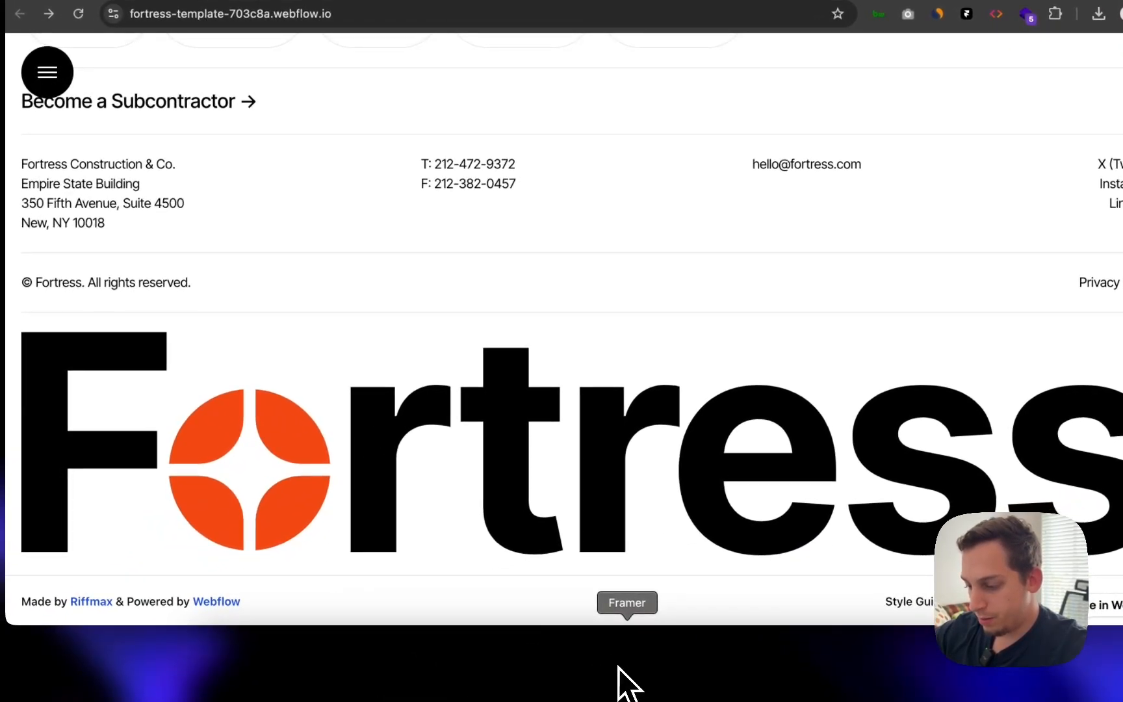
click(618, 668)
- Add a link to the footer e-mail text, starting its destination with 'mailto:'
click(652, 363)
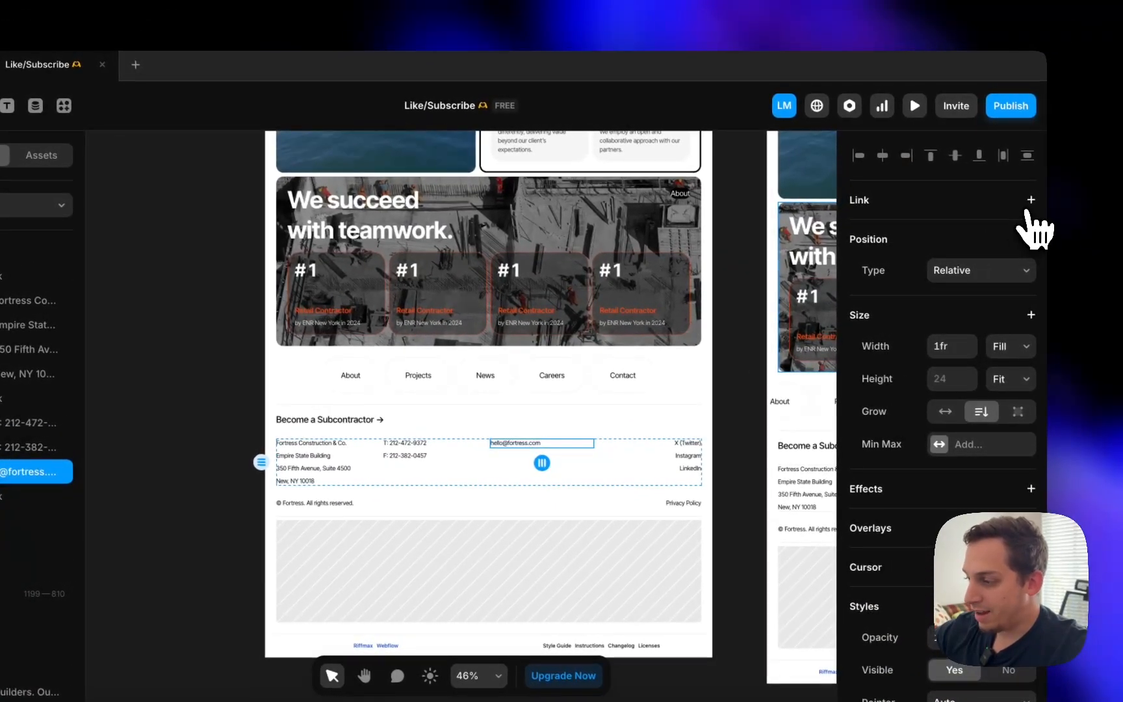
click(1030, 200)
text(m)
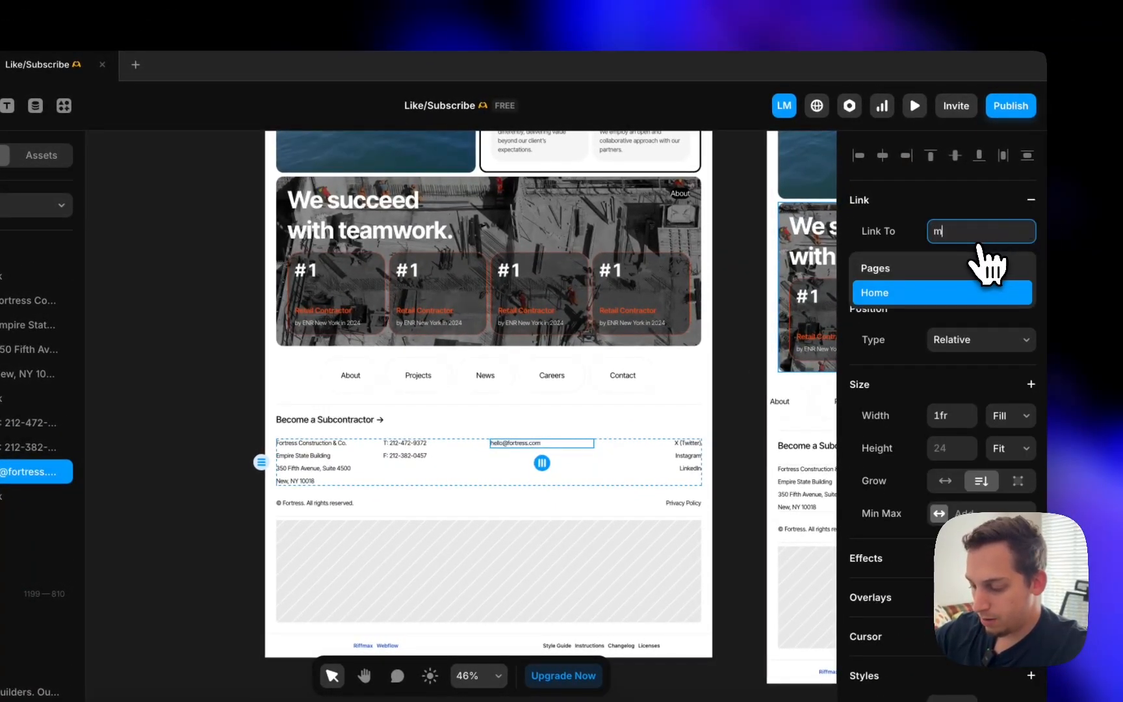
text(ailto)
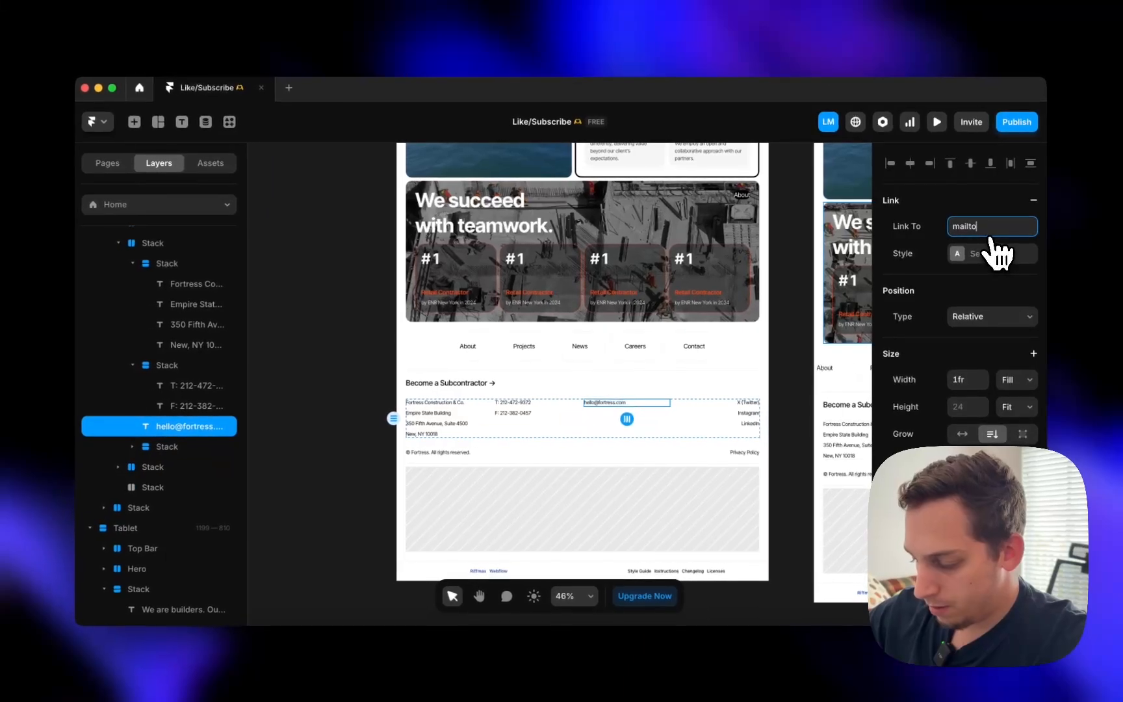
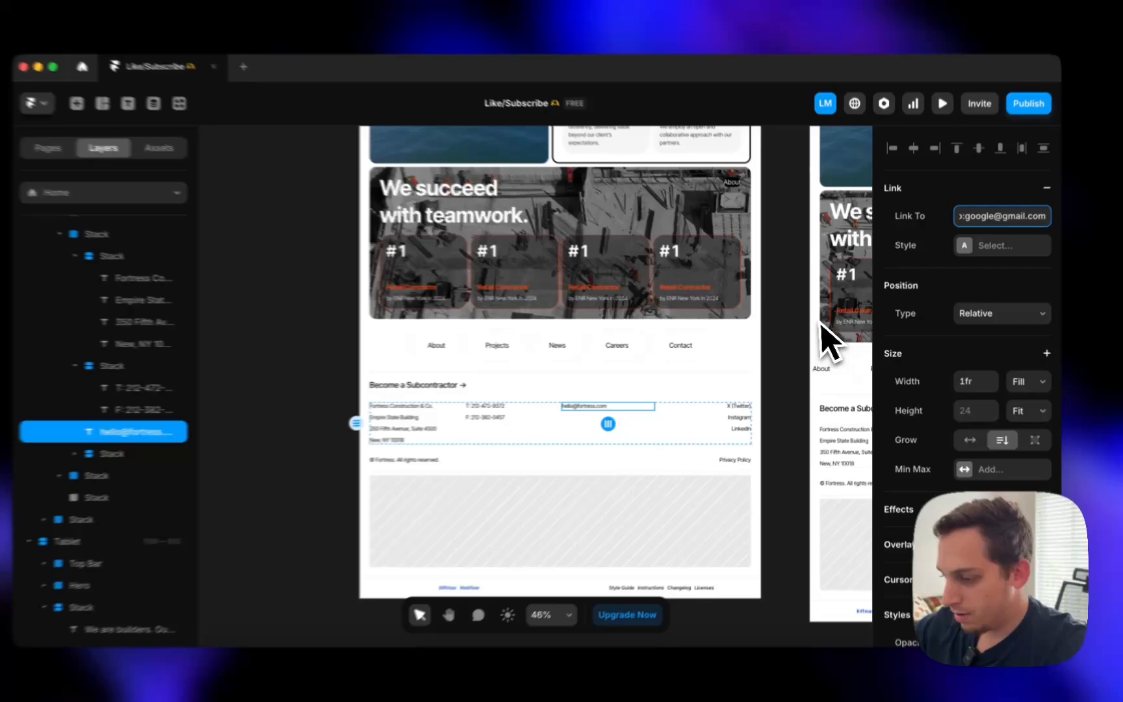
- Commit the mailto link and set the link style's default colour to #000000
click(797, 340)
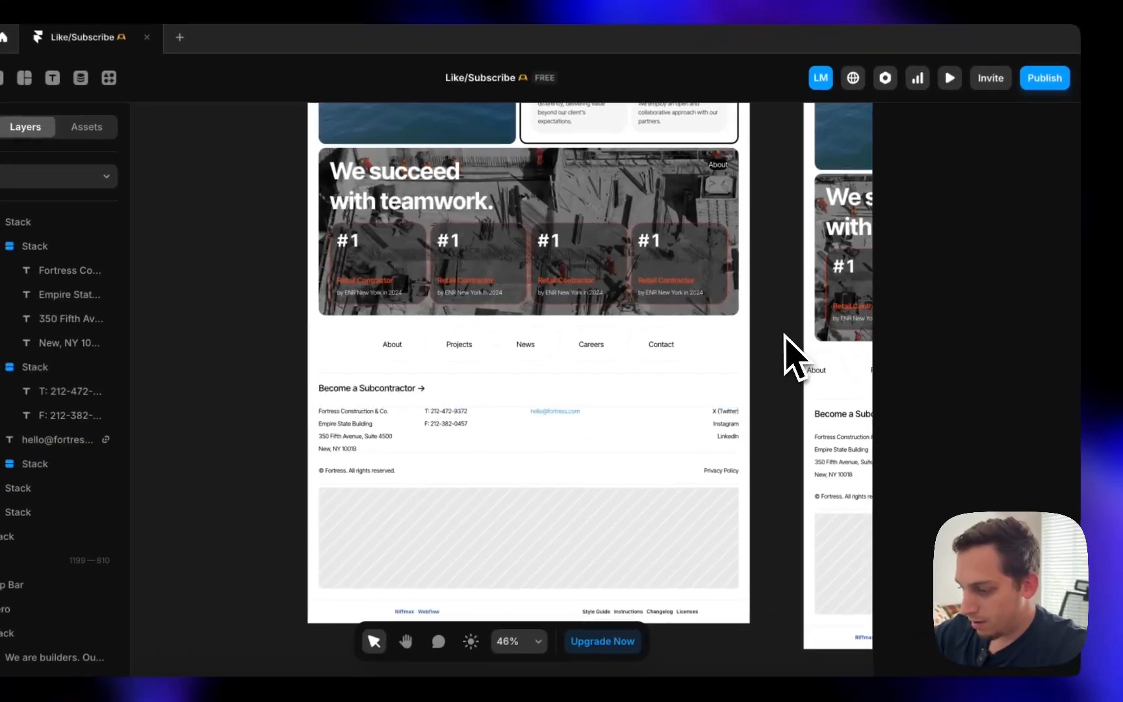
click(603, 404)
scroll(552, 442, up, 10)
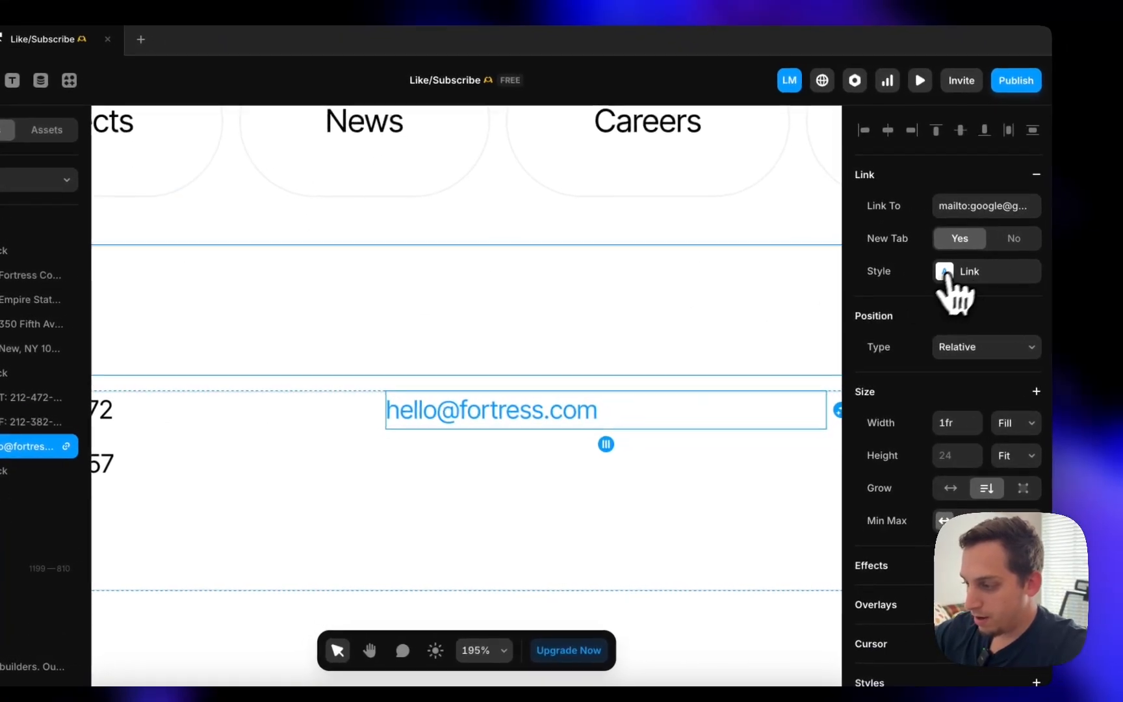
click(945, 273)
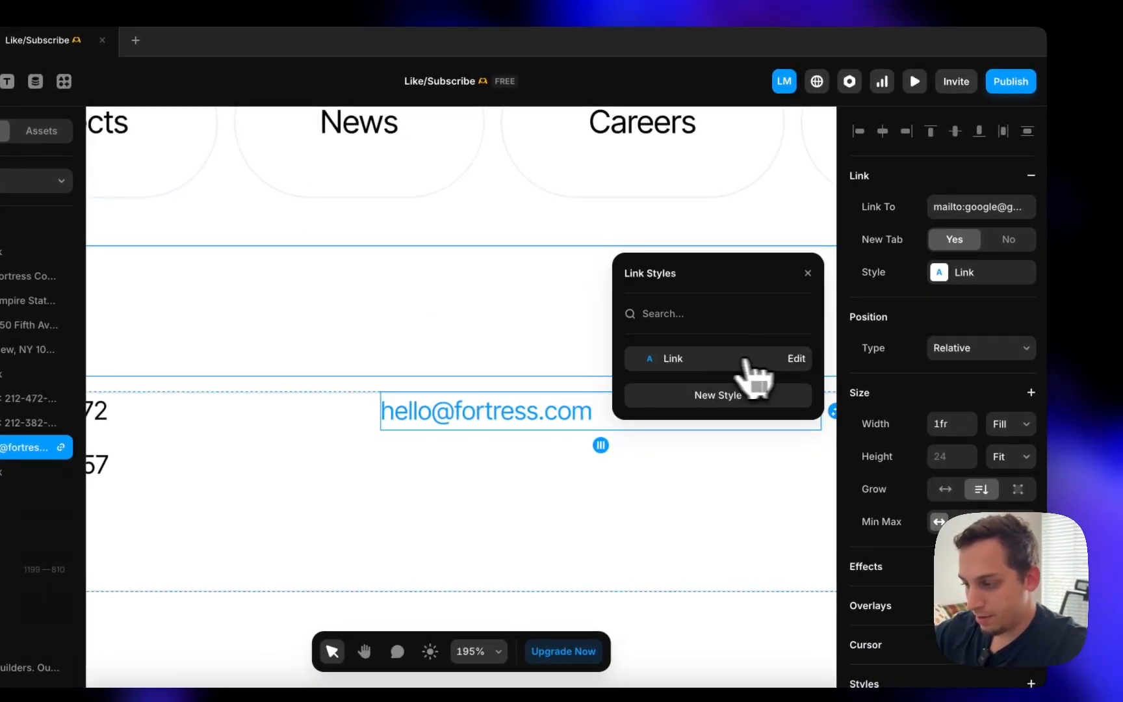
click(796, 358)
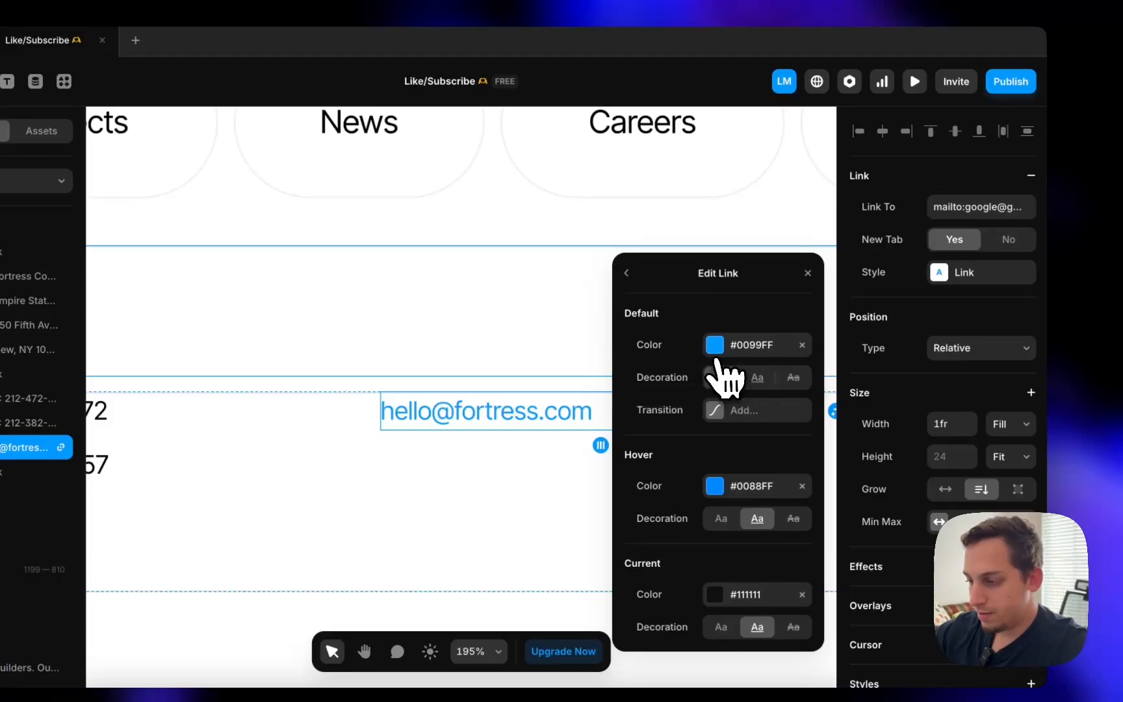
click(713, 346)
click(642, 382)
drag(634, 407, 587, 381)
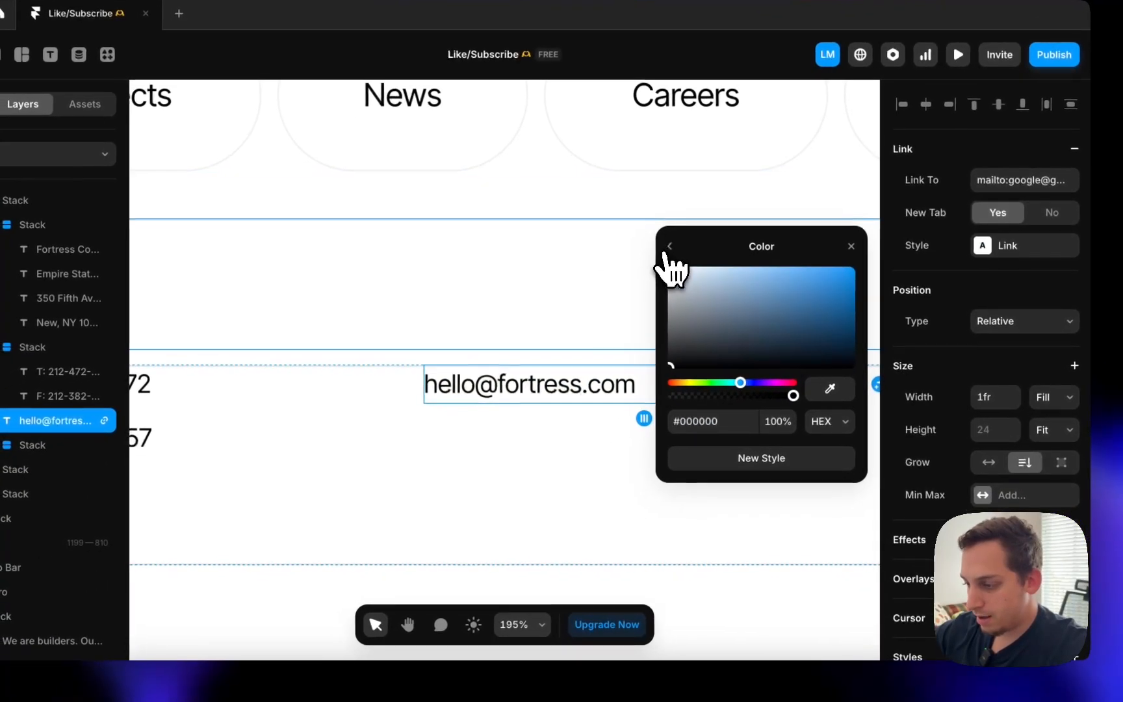
click(626, 273)
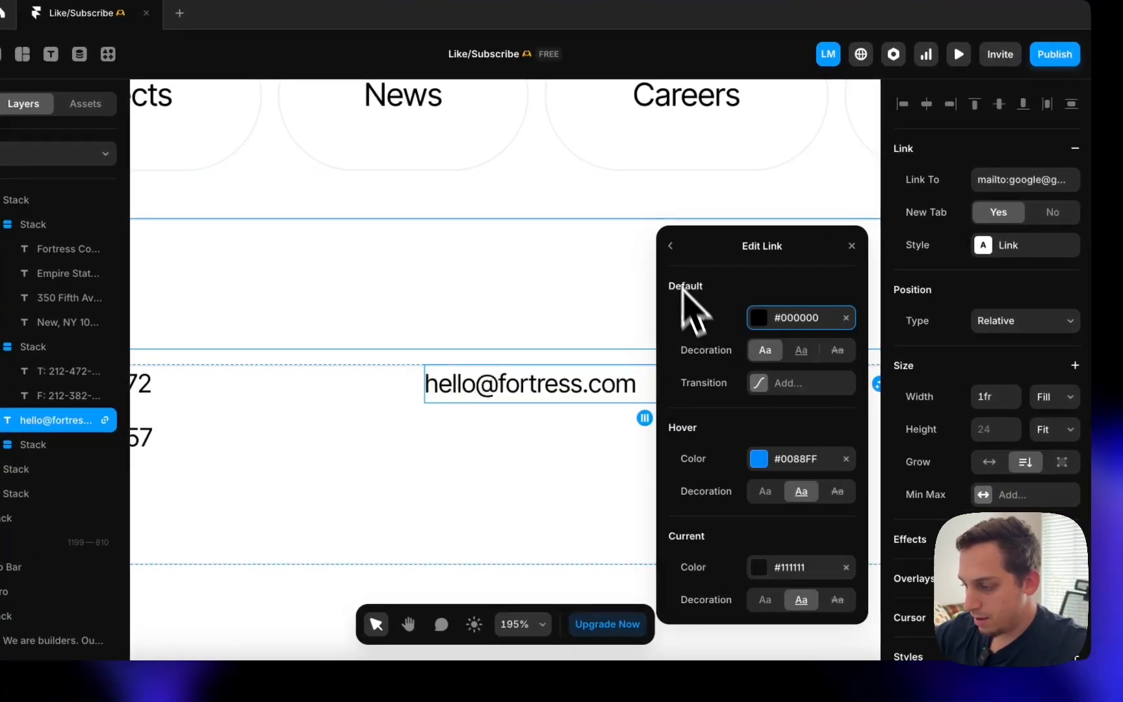
- Set the link's hover colour to #000000 as well, keeping the hover underline
click(759, 460)
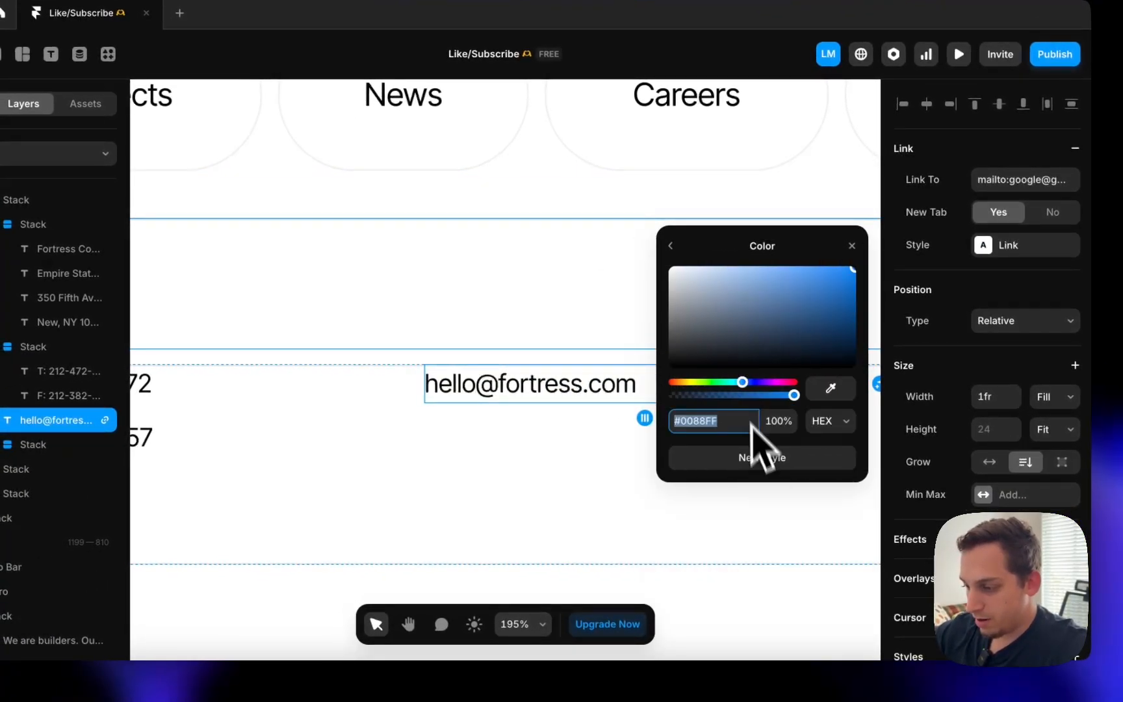
click(671, 244)
click(801, 442)
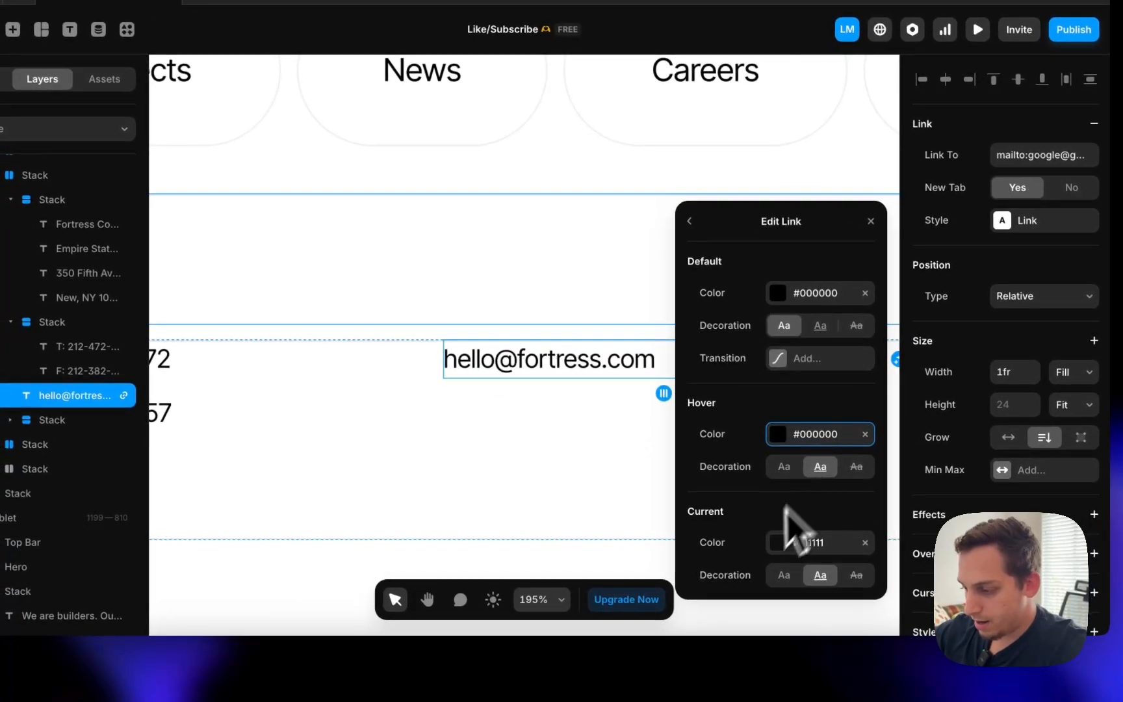
scroll(421, 335, down, 8)
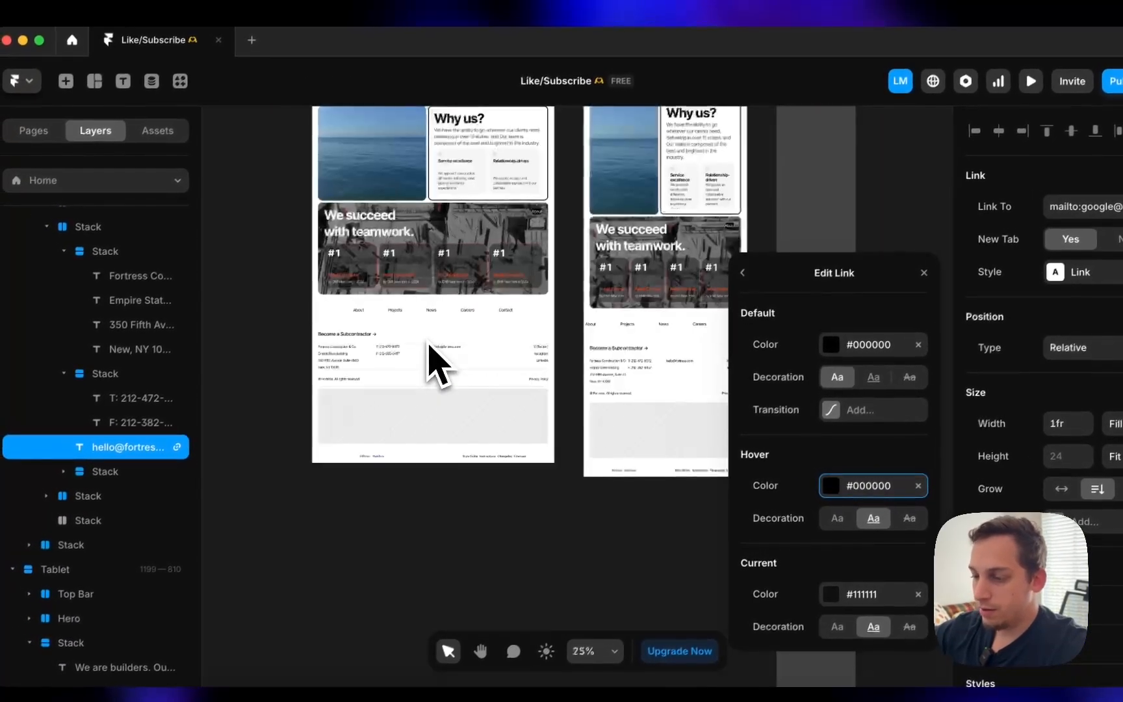
scroll(416, 332, up, 8)
scroll(386, 211, up, 3)
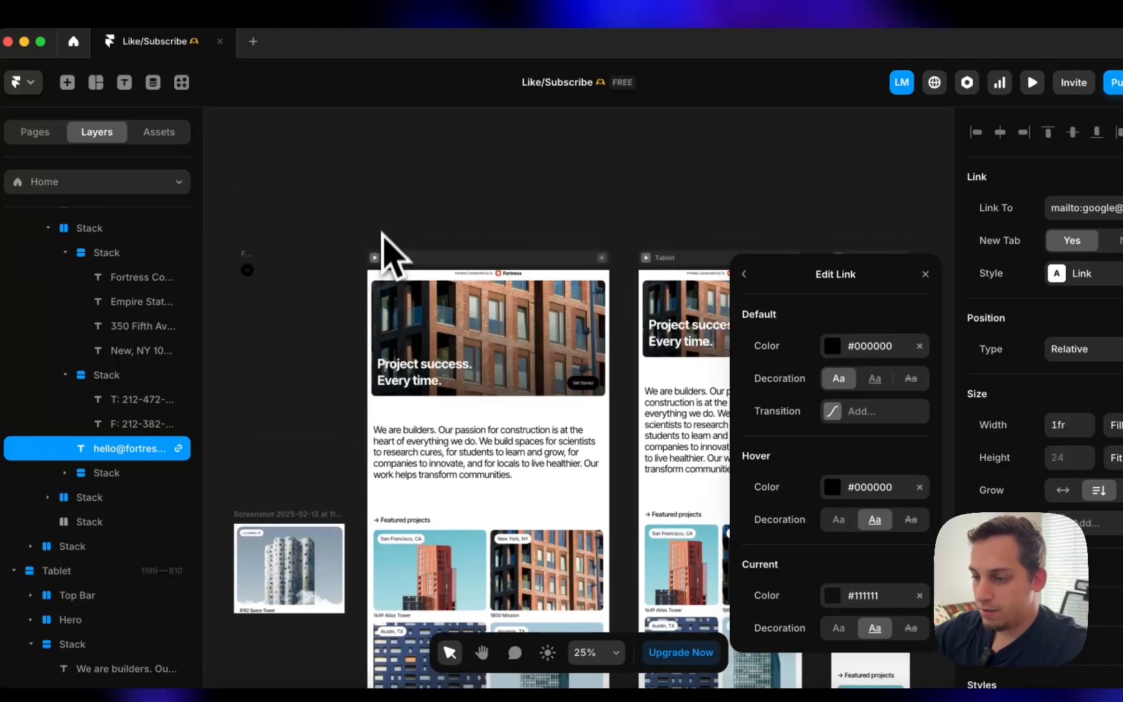
click(375, 258)
scroll(390, 377, down, 15)
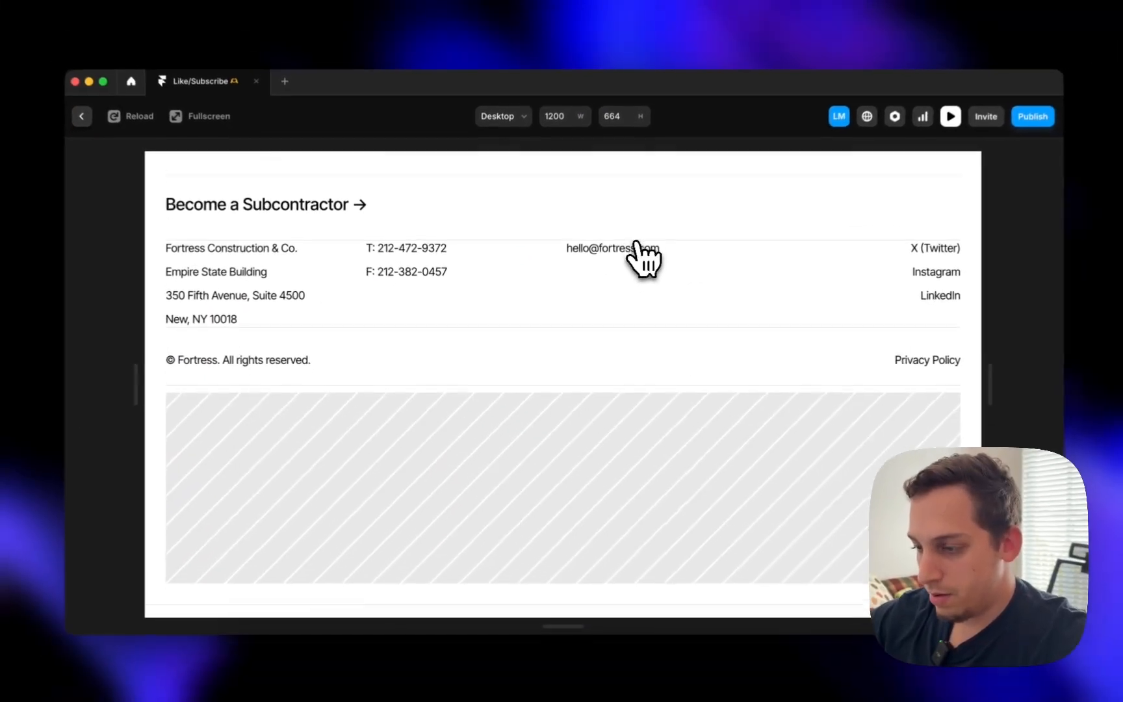
scroll(653, 205, up, 2)
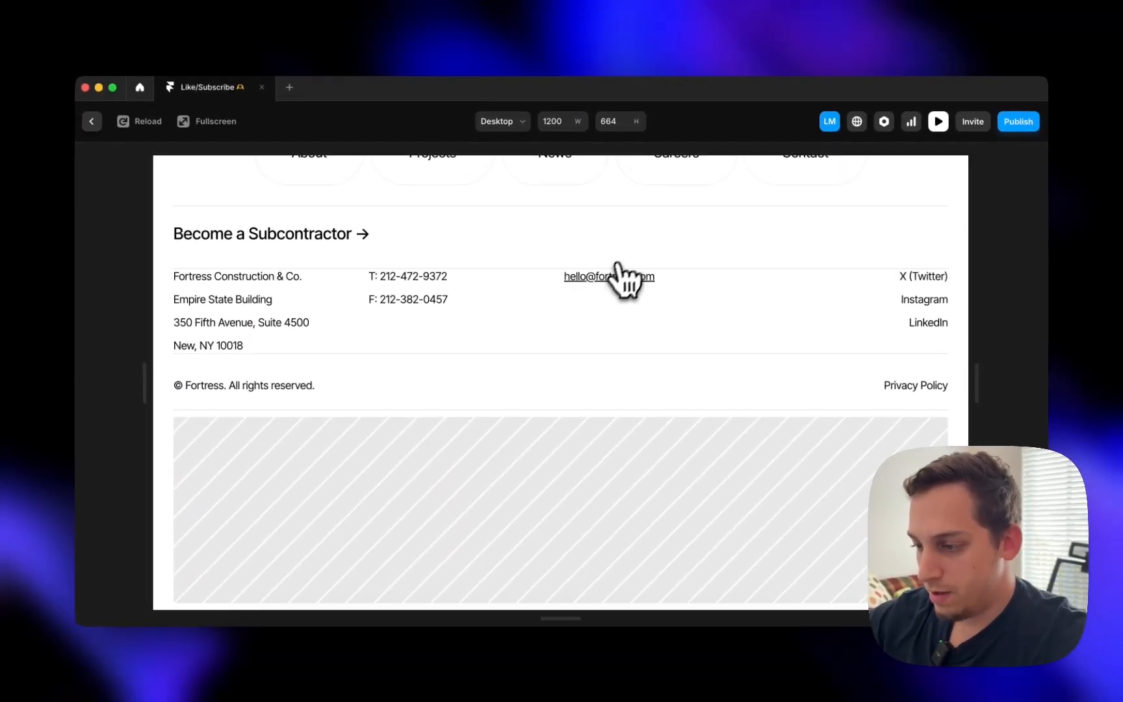
scroll(617, 286, up, 5)
scroll(586, 316, down, 2)
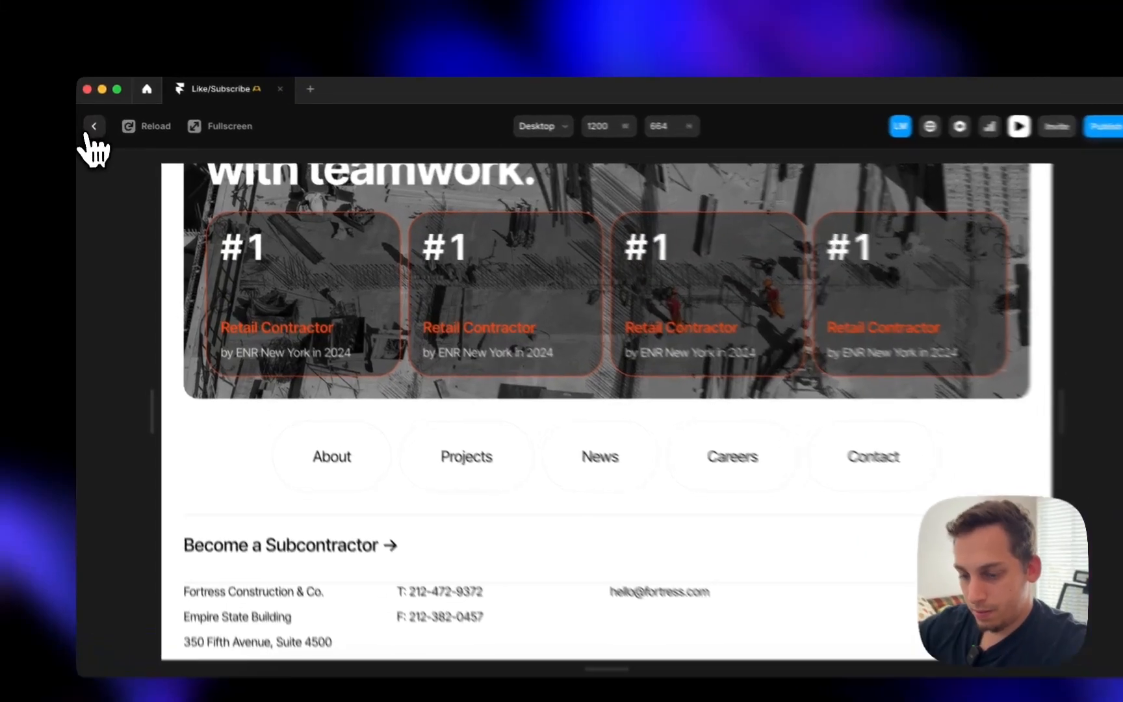
click(92, 122)
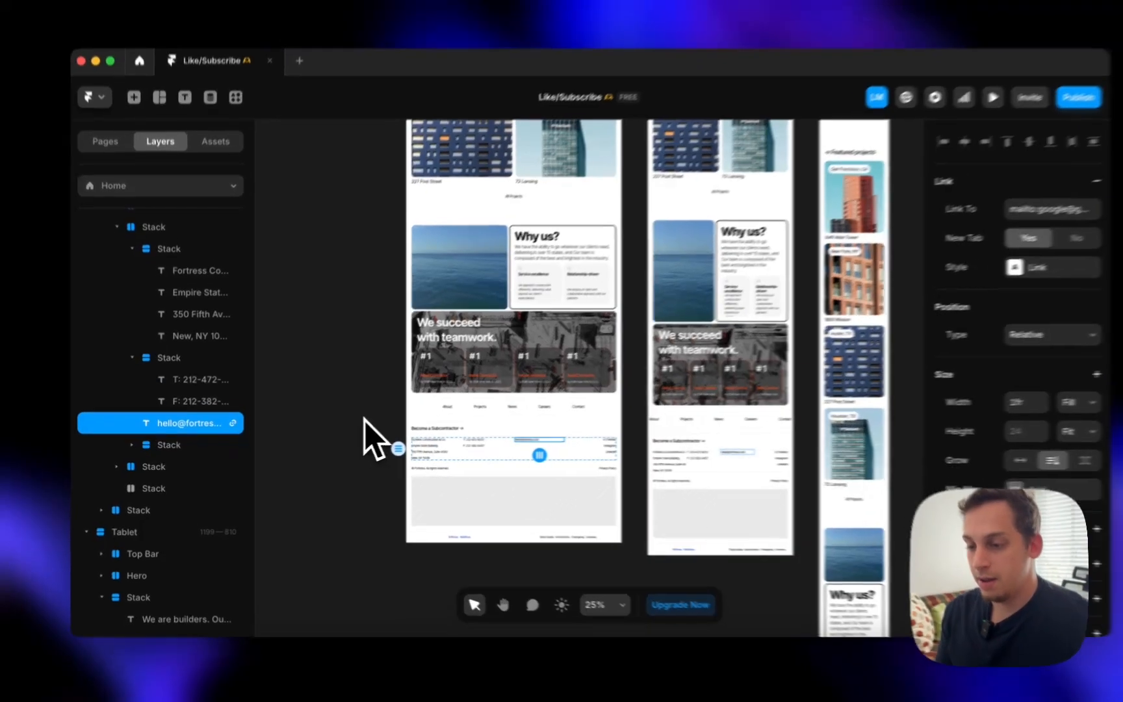
click(350, 422)
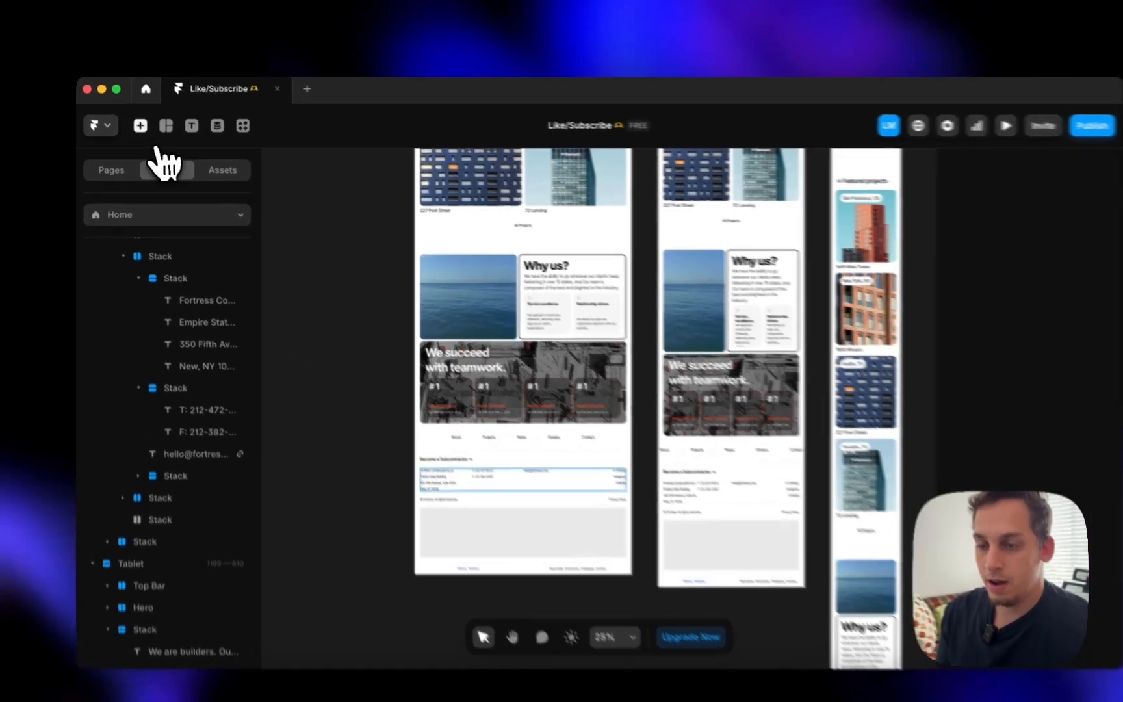
- Insert a ready-made form from the 'form' search into the footer and set its width to Fill
click(135, 122)
text(form)
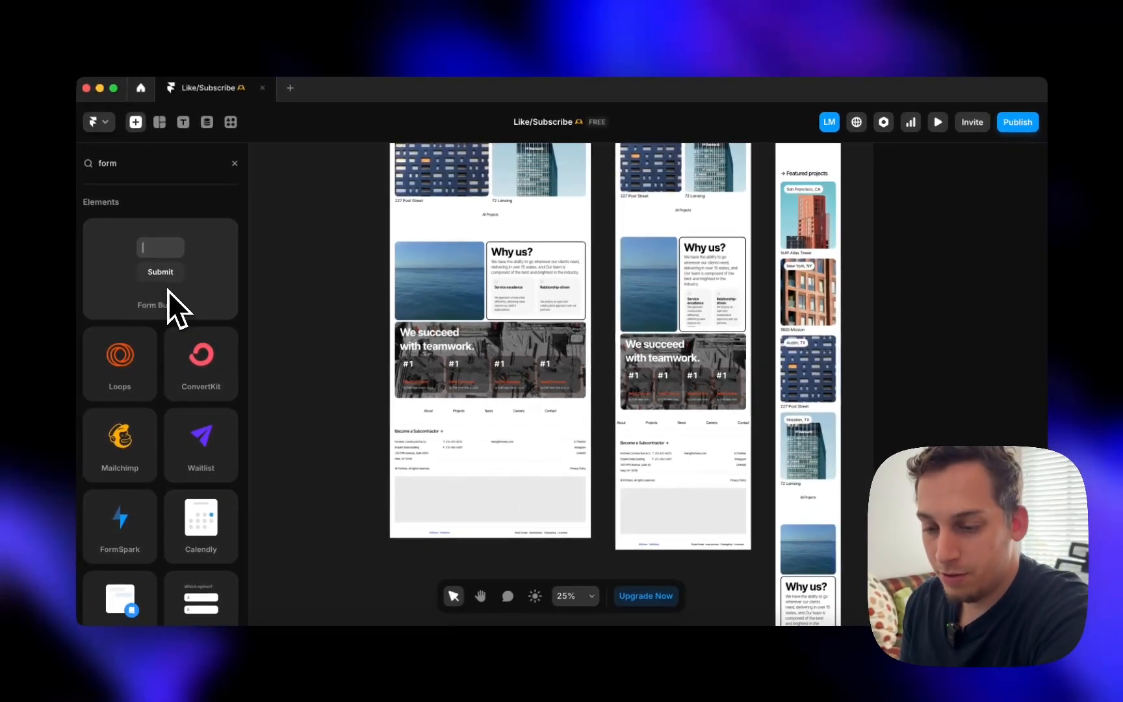
scroll(202, 314, down, 1)
drag(178, 232, 493, 487)
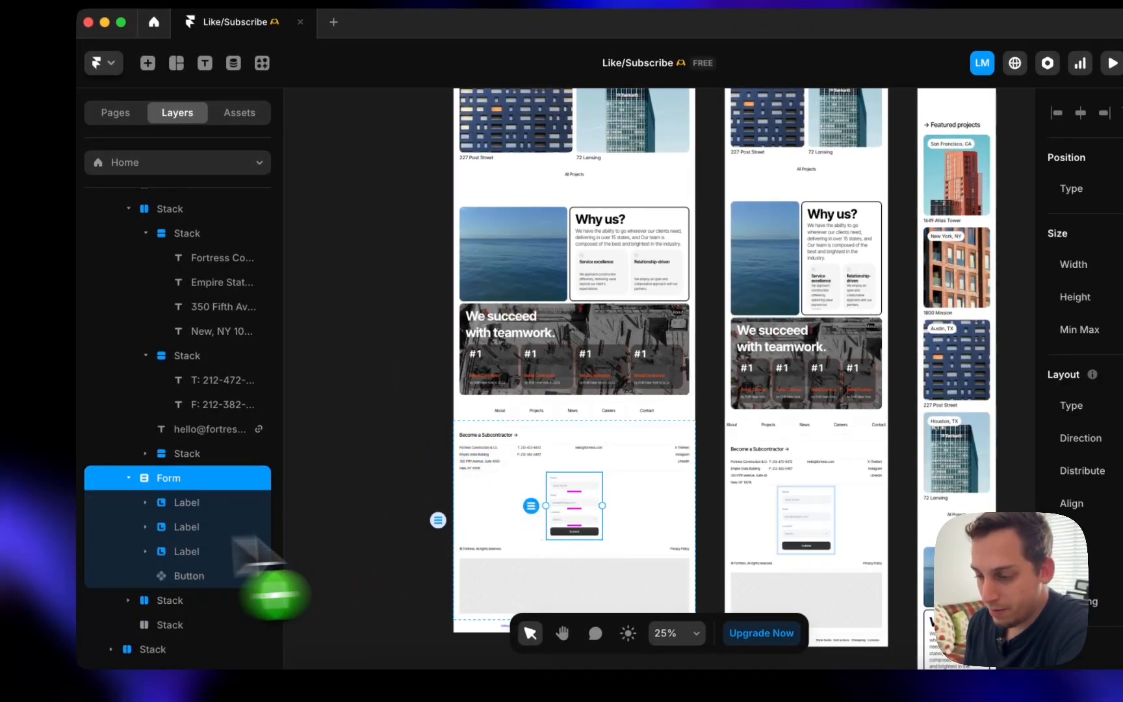
key(shift+2)
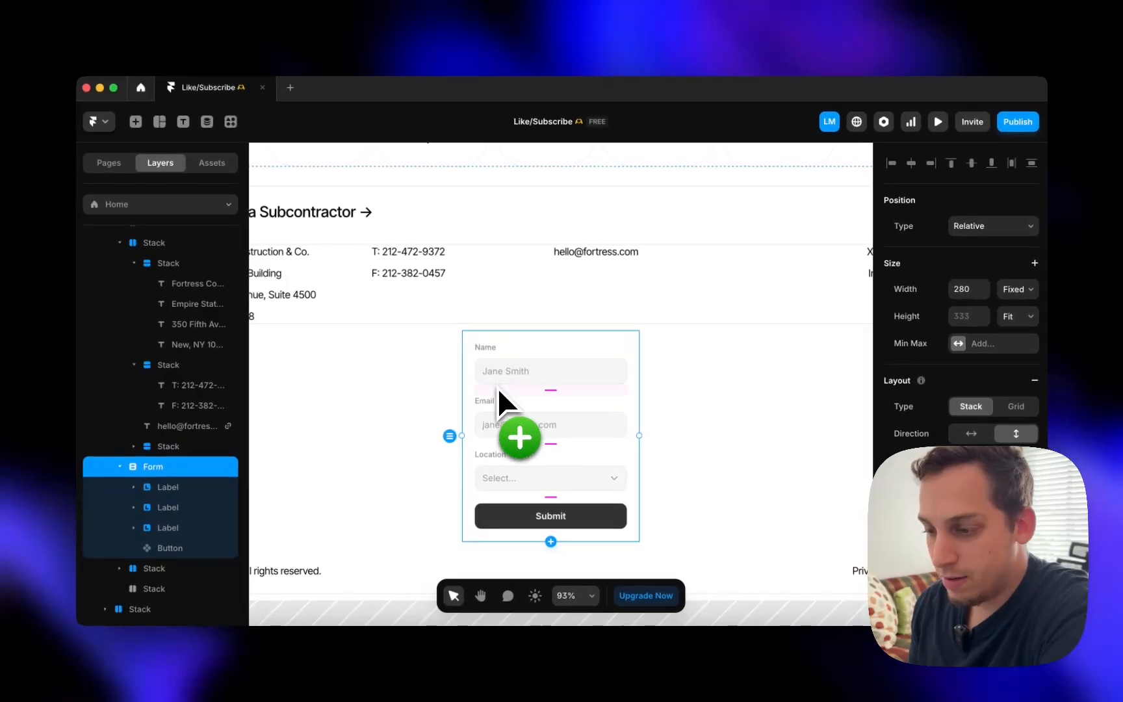
scroll(491, 357, down, 5)
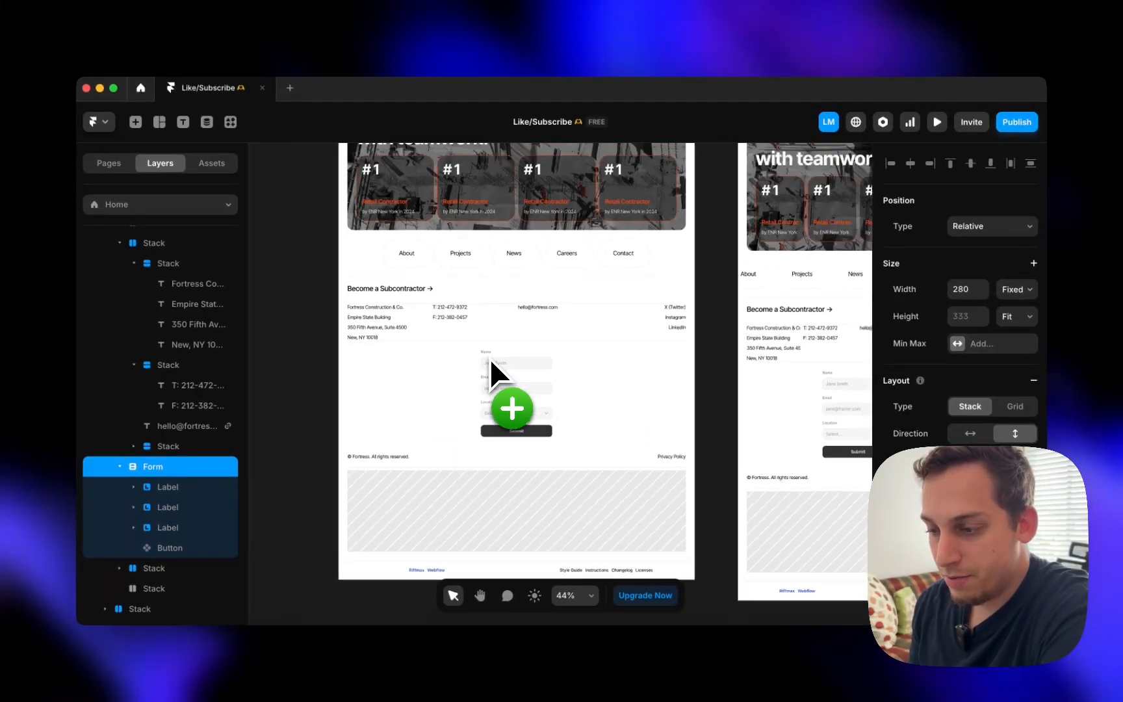
click(1016, 289)
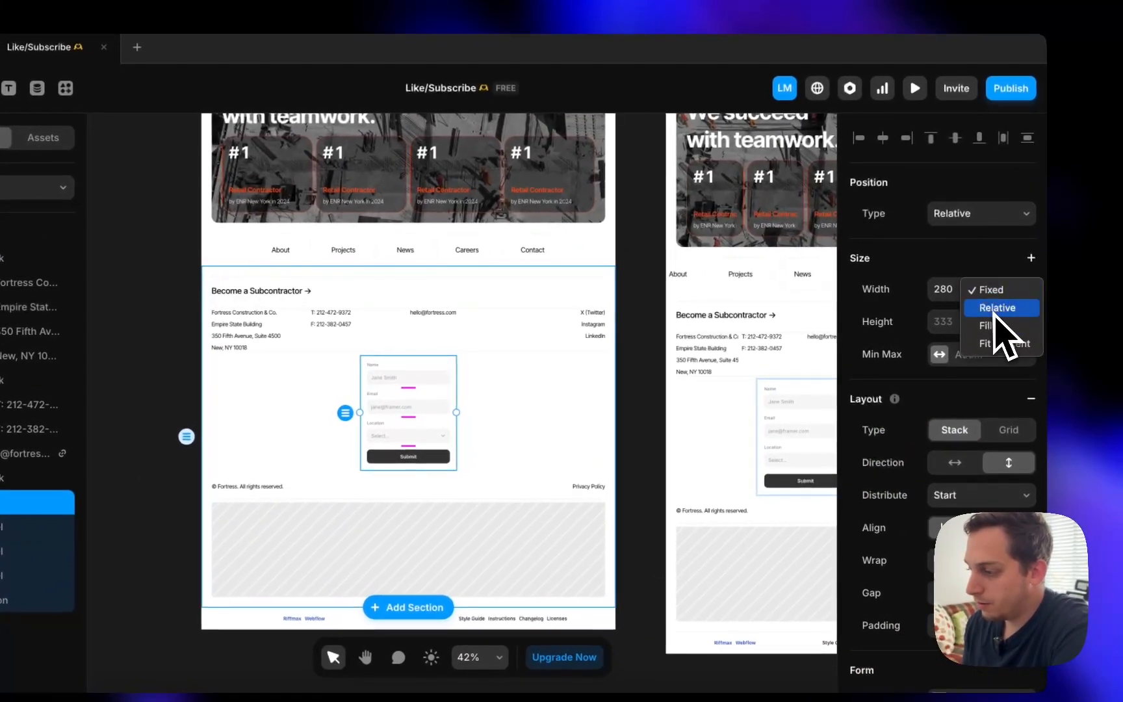
click(1005, 343)
click(1001, 292)
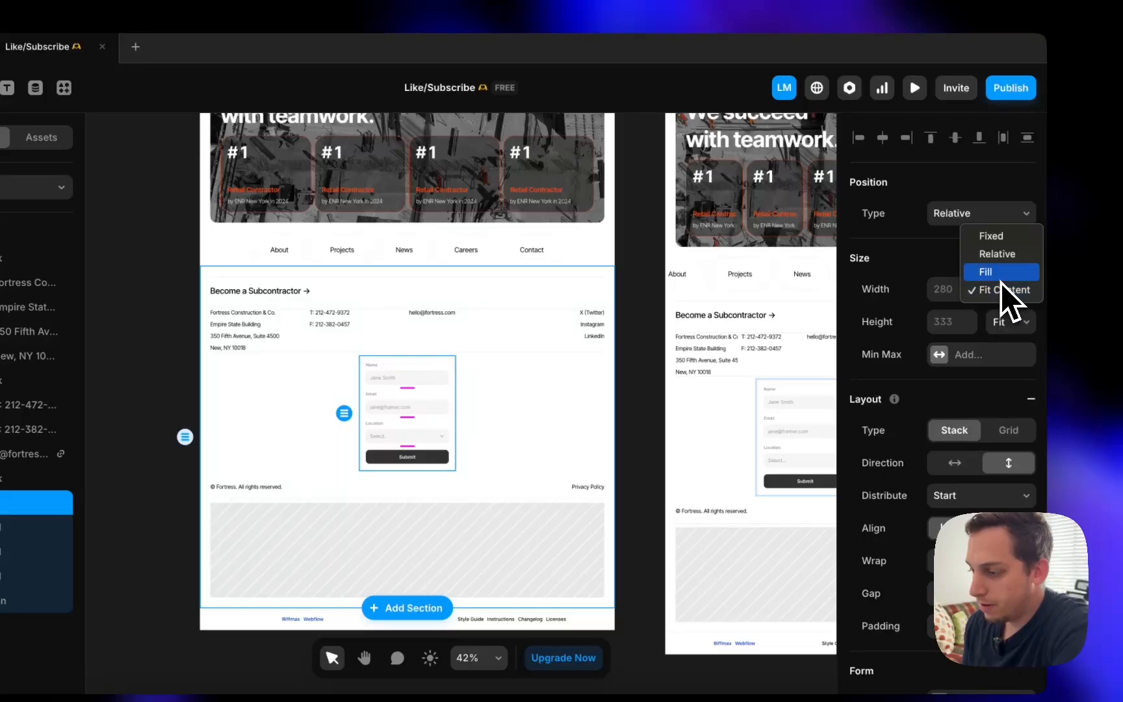
click(1001, 274)
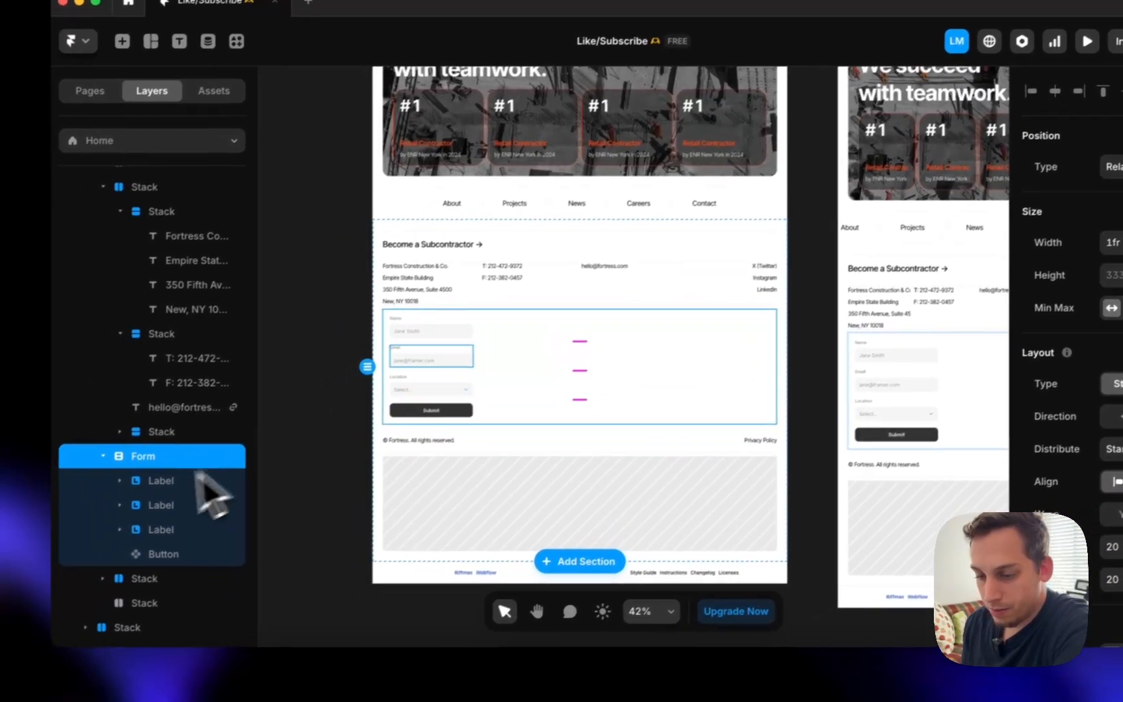
- Set the Name, Email and Location labels and the Submit button to Fill width
click(198, 480)
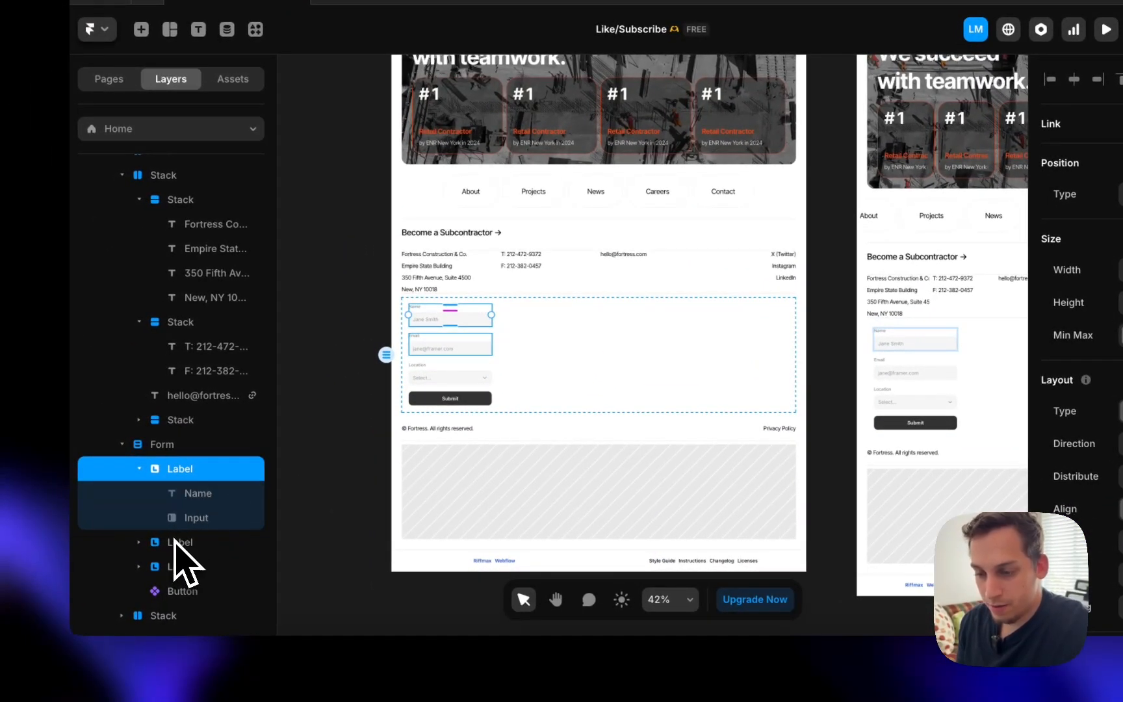
shift+click(173, 564)
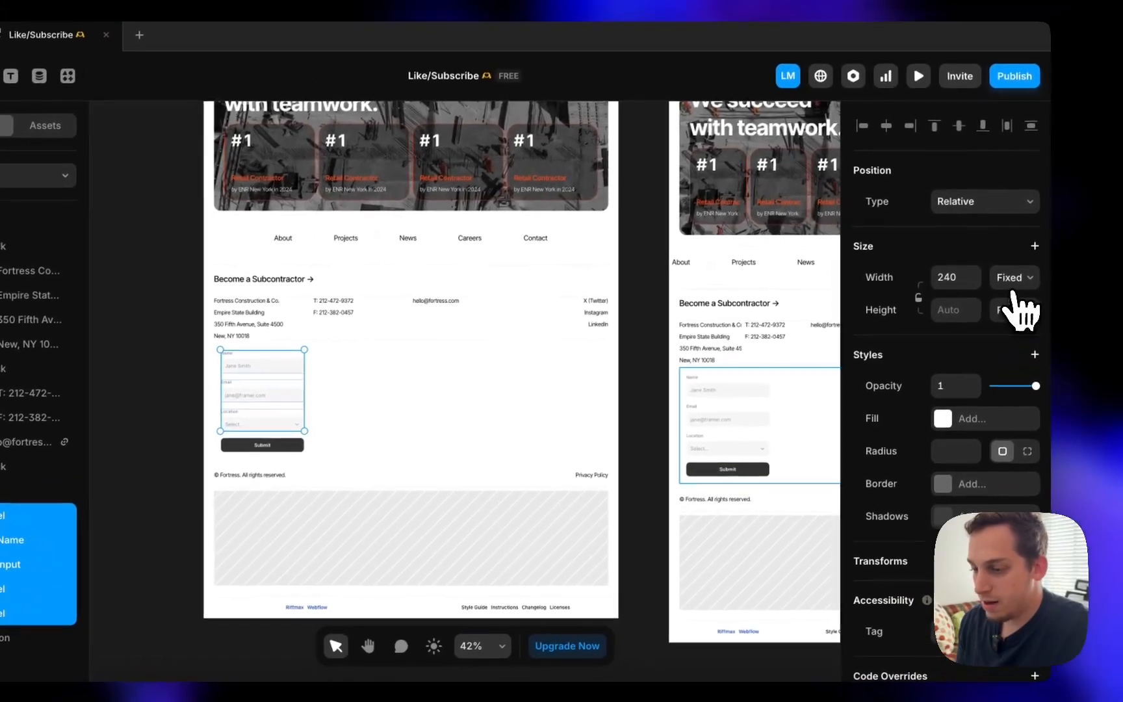
click(1014, 277)
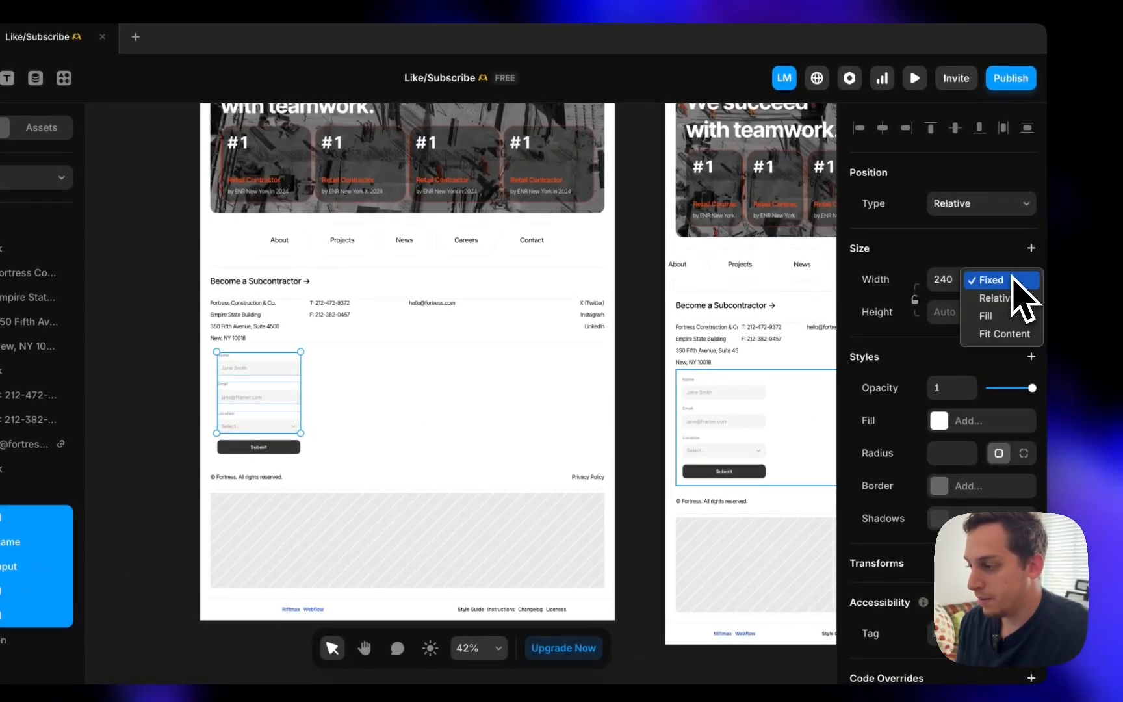
click(1014, 315)
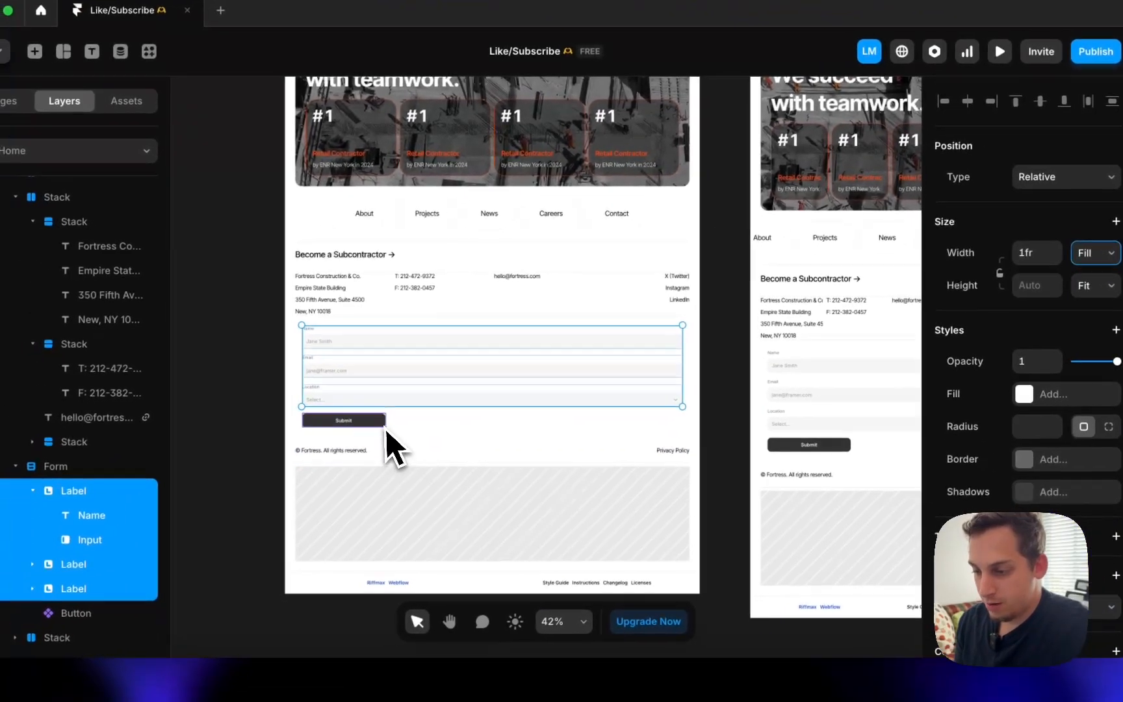
click(259, 447)
click(1071, 260)
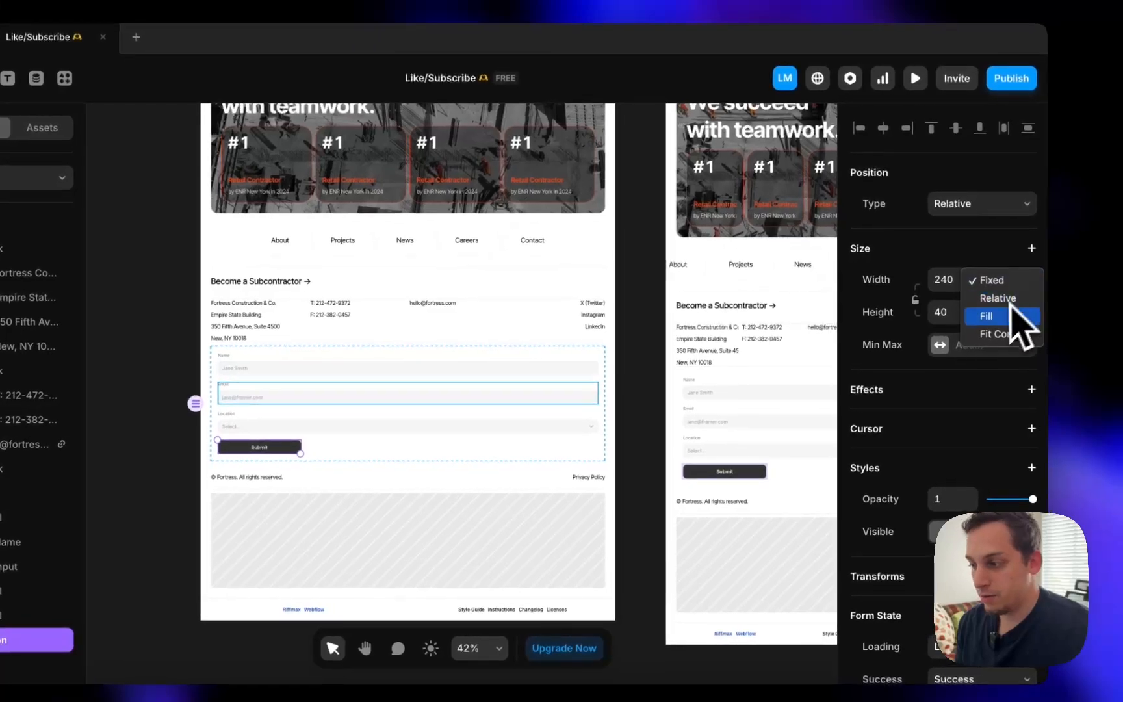
click(1069, 297)
click(177, 458)
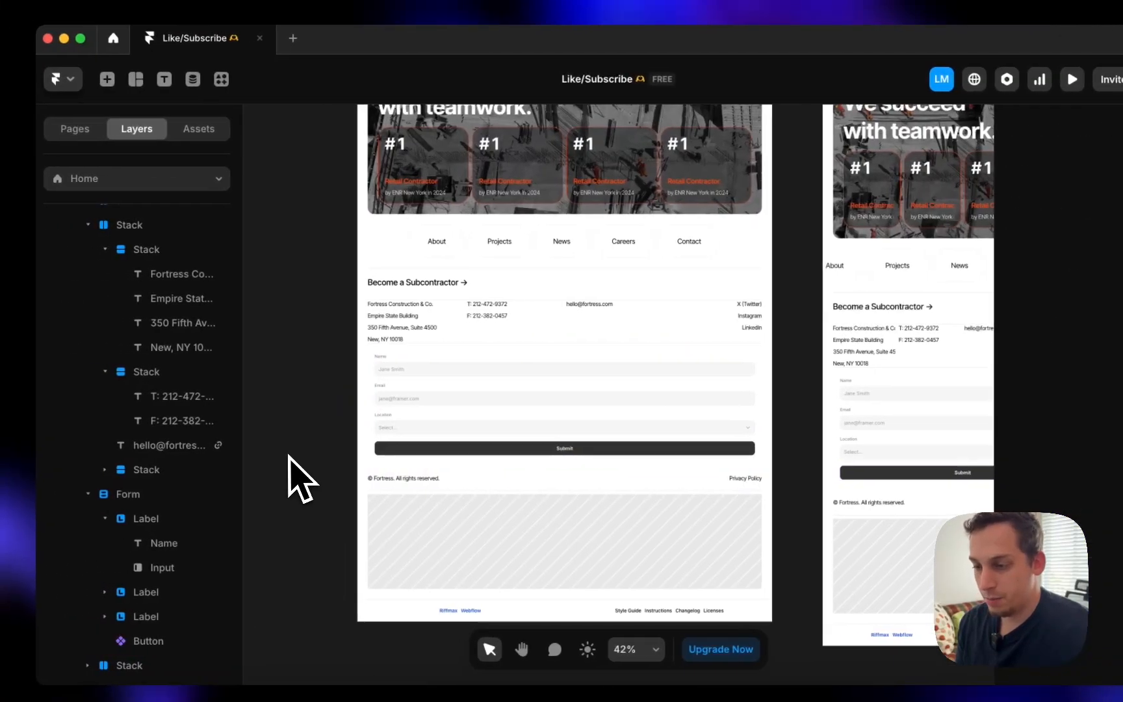
click(389, 427)
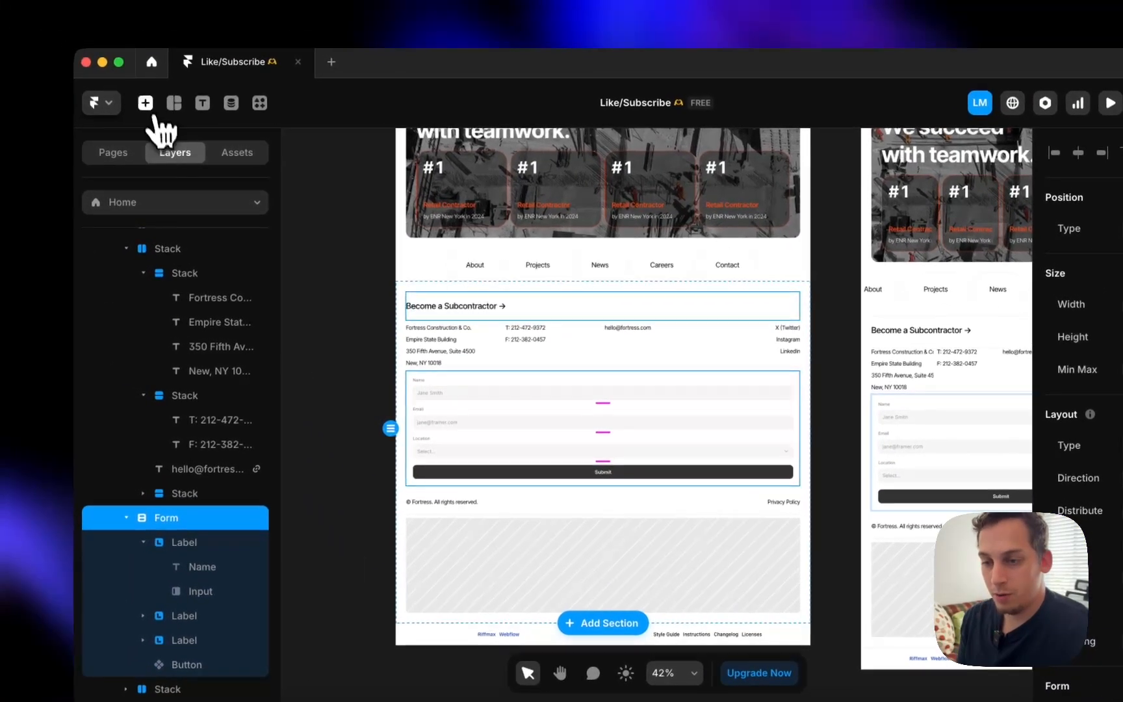
click(107, 78)
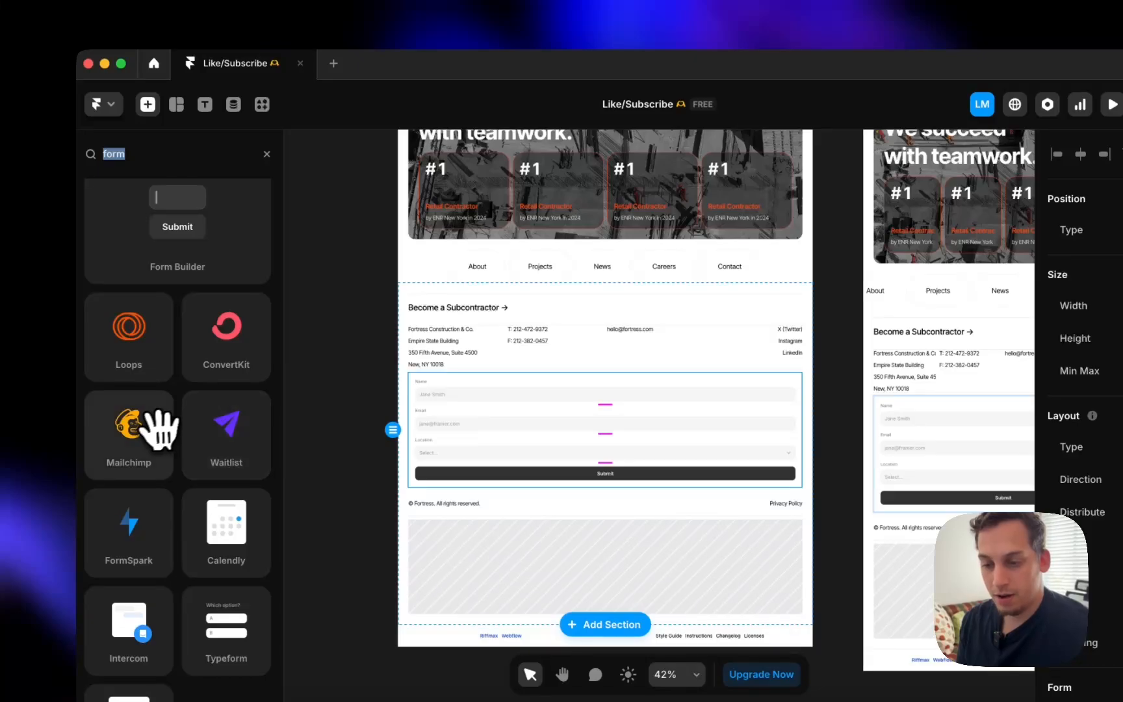
- Drag a Mailchimp signup component onto the page and nest it in Top above Form
drag(151, 431, 413, 426)
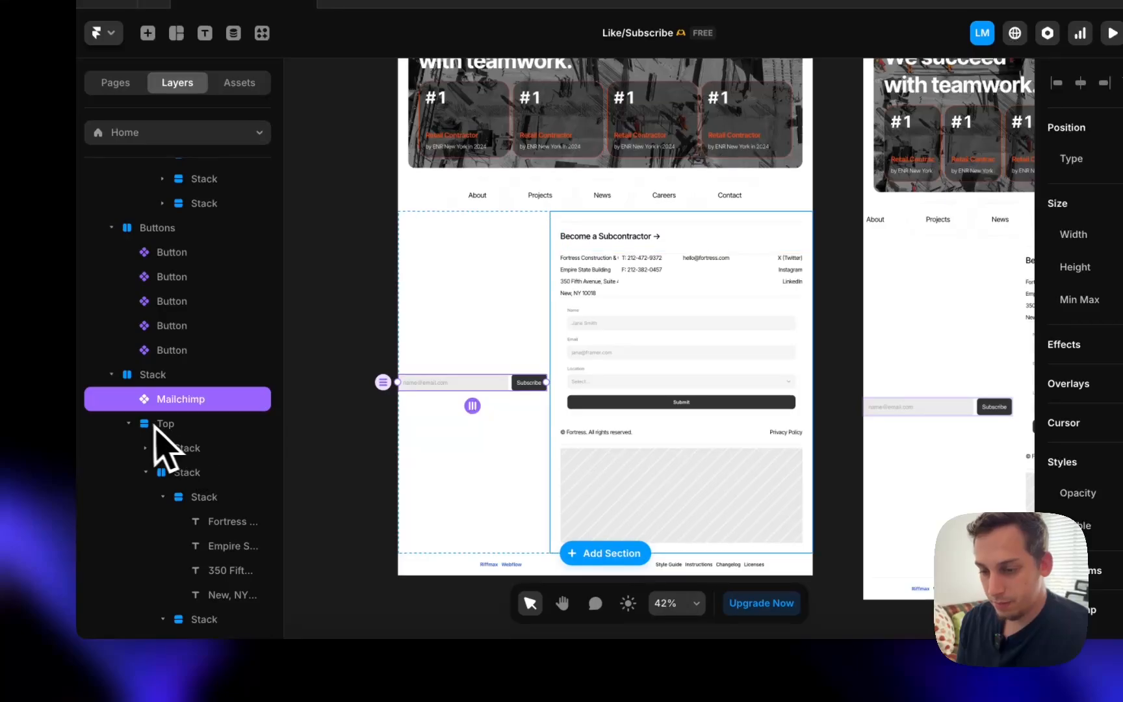
click(130, 425)
click(128, 424)
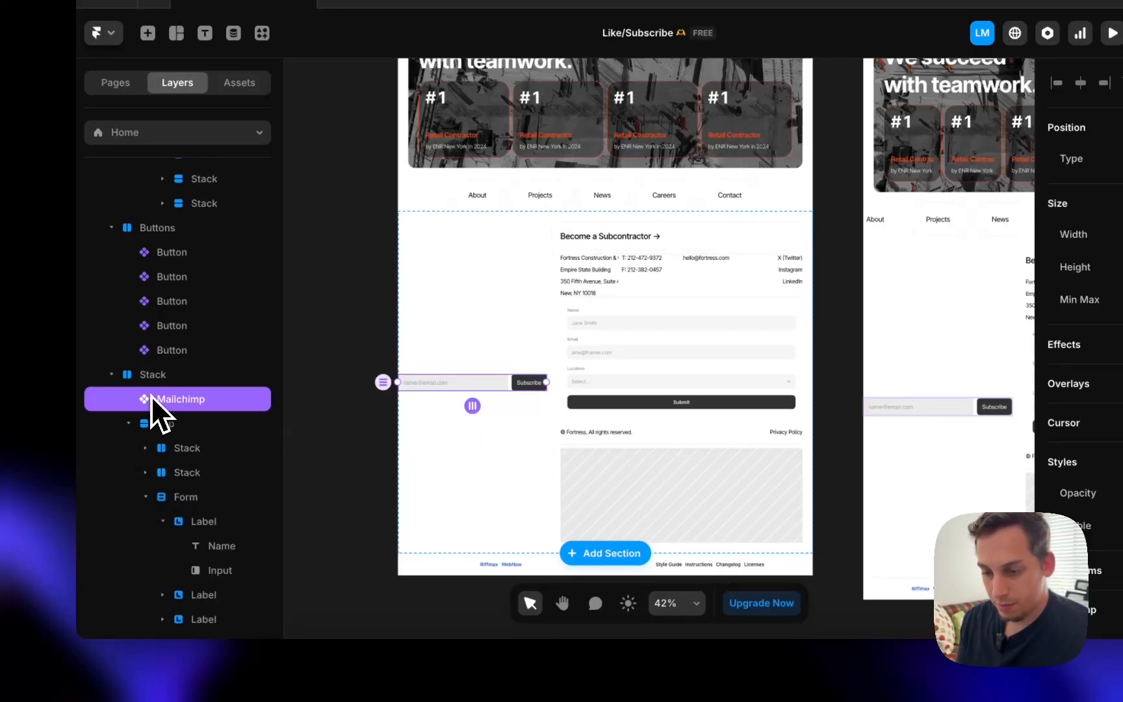
drag(167, 484, 167, 485)
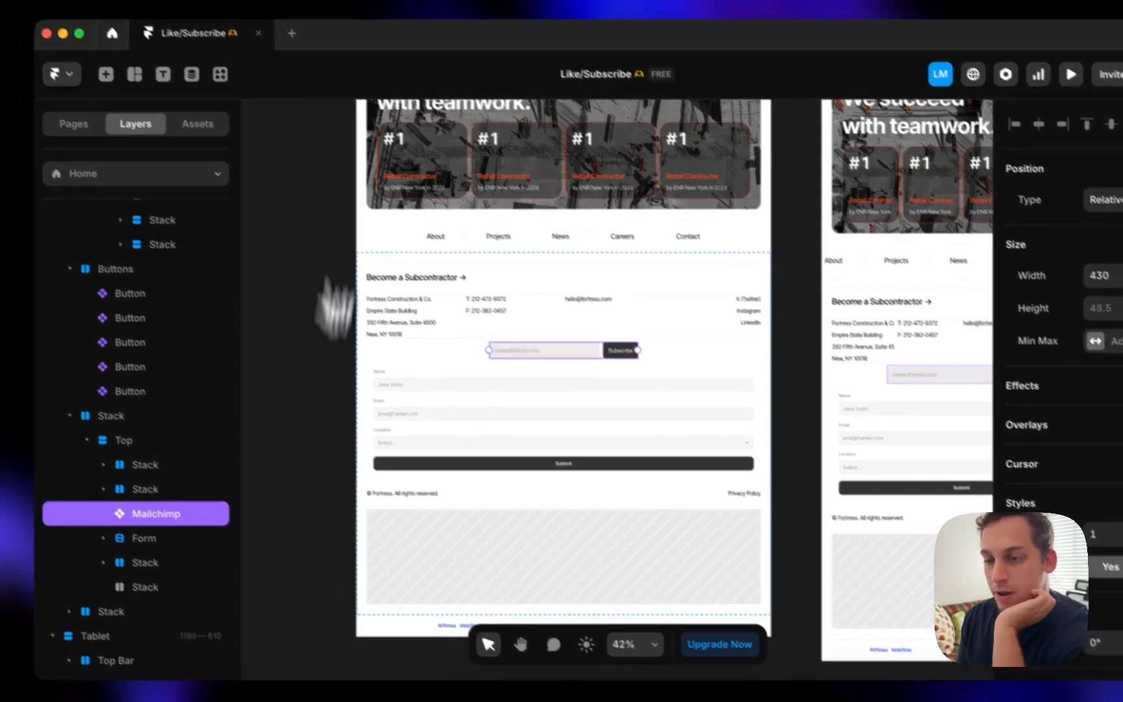
scroll(991, 423, down, 5)
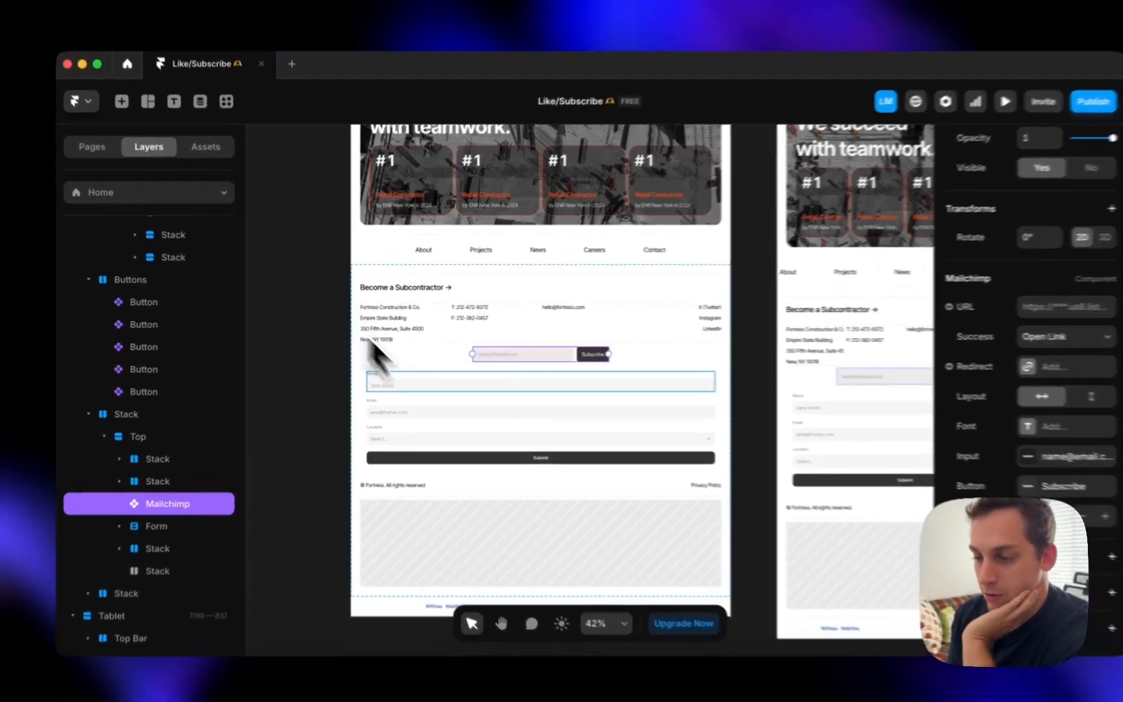
click(505, 376)
click(494, 354)
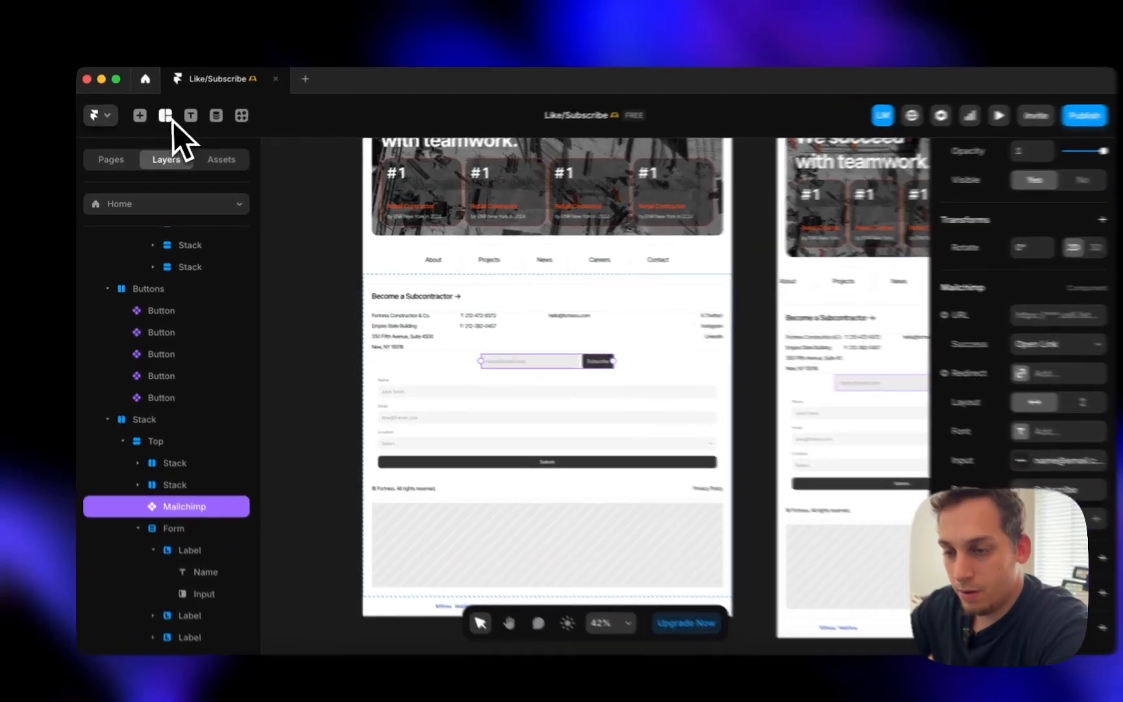
- Clear the Insert search, then delete the contact form and the Mailchimp signup field
click(136, 122)
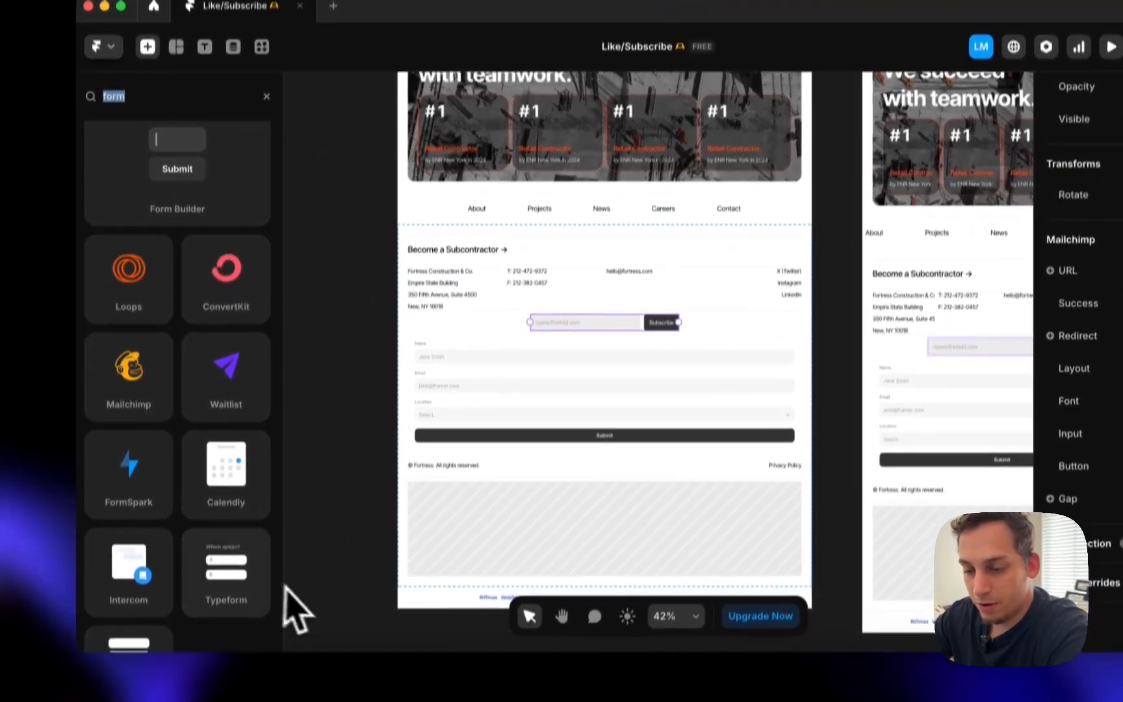
scroll(195, 520, down, 3)
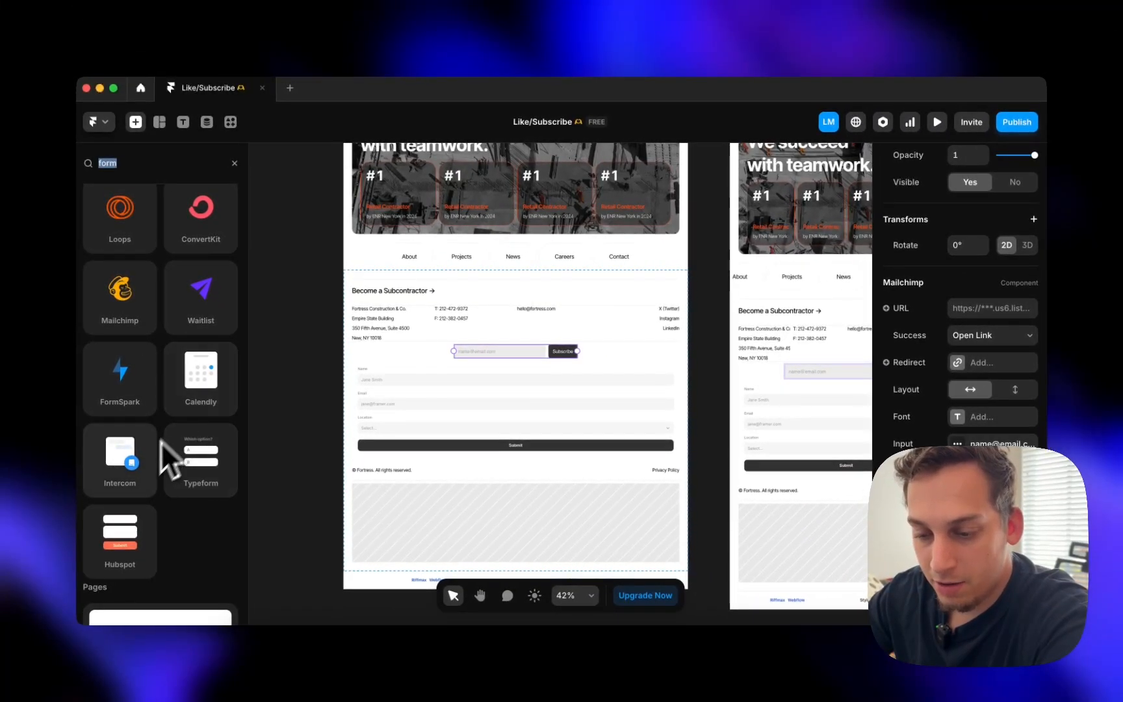
scroll(127, 416, up, 2)
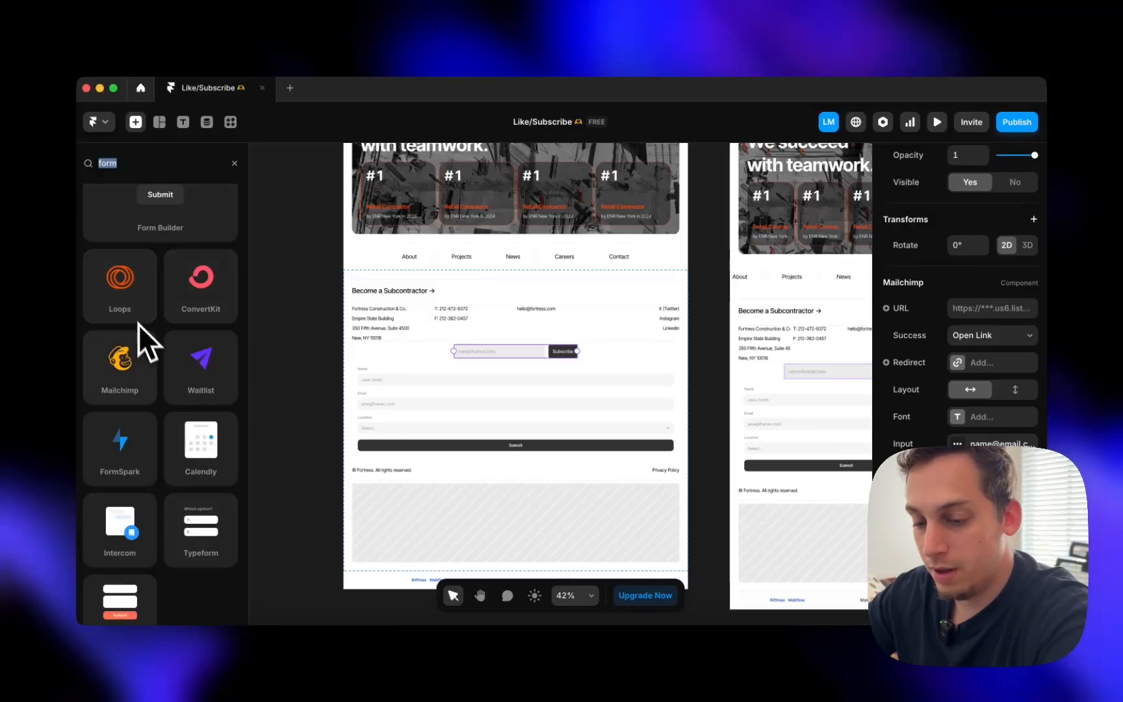
scroll(149, 366, down, 5)
scroll(150, 366, up, 6)
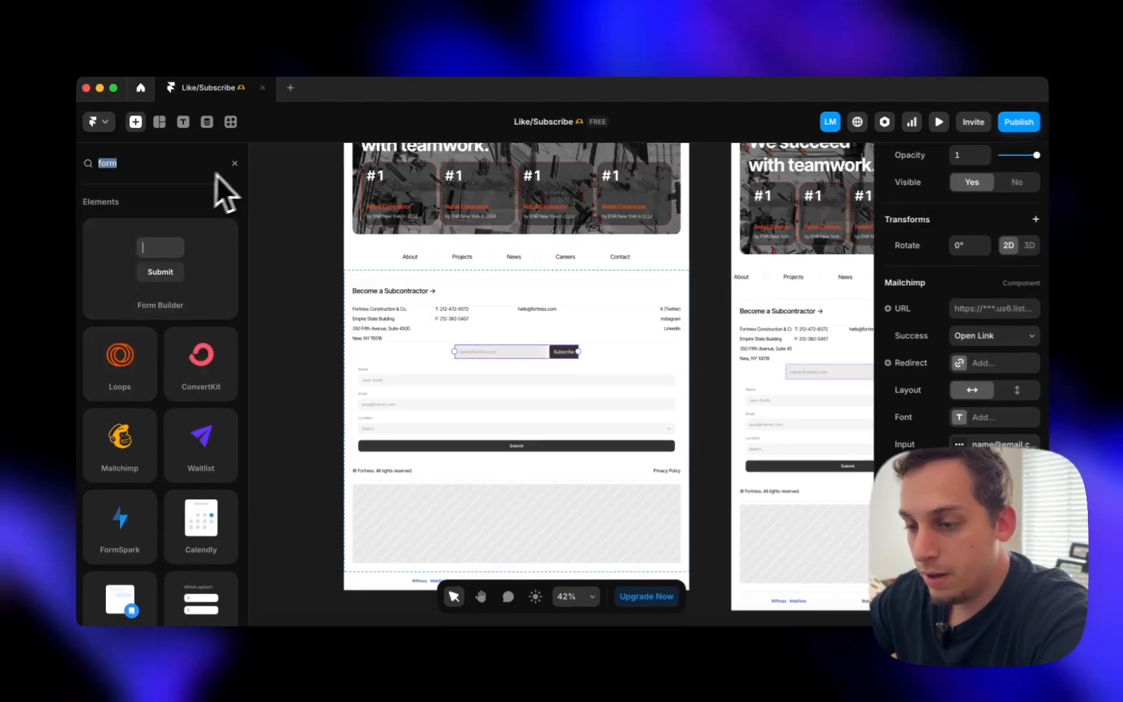
click(235, 163)
click(360, 369)
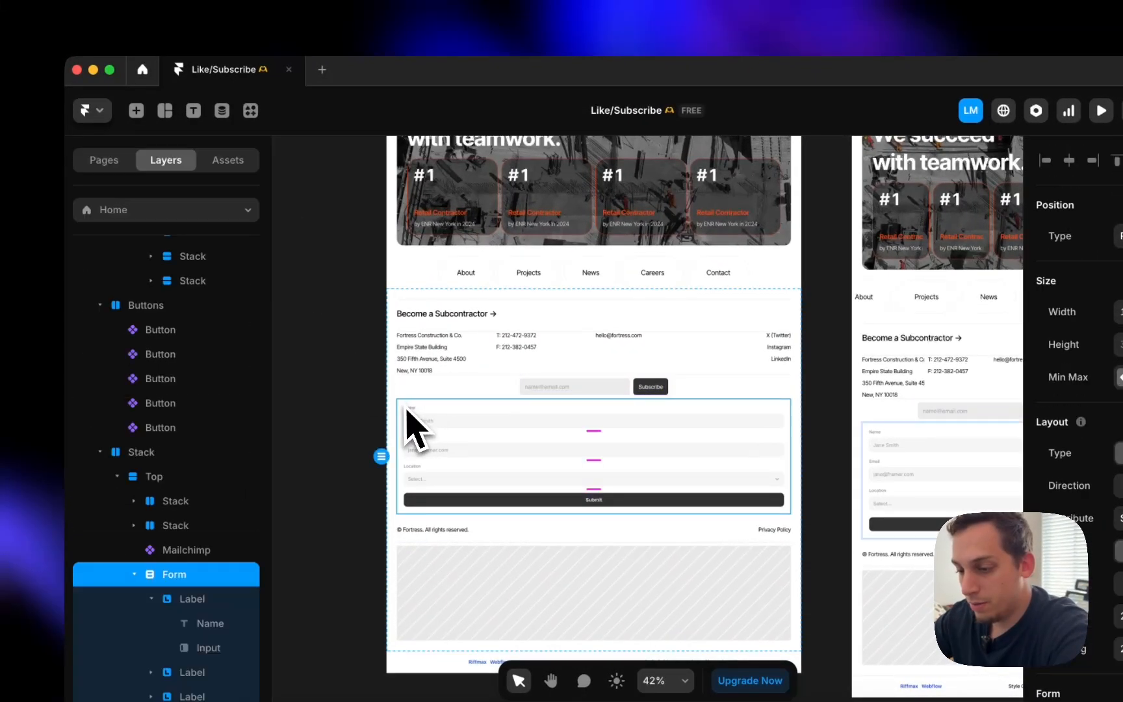
key(Delete)
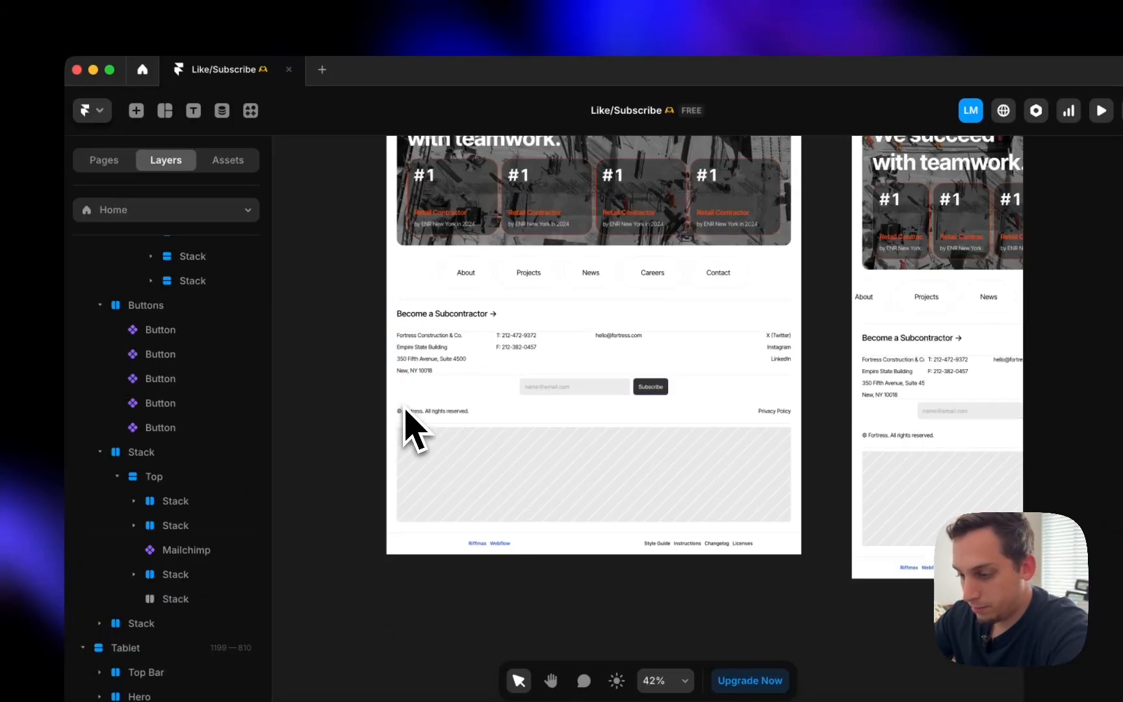
click(524, 397)
key(Delete)
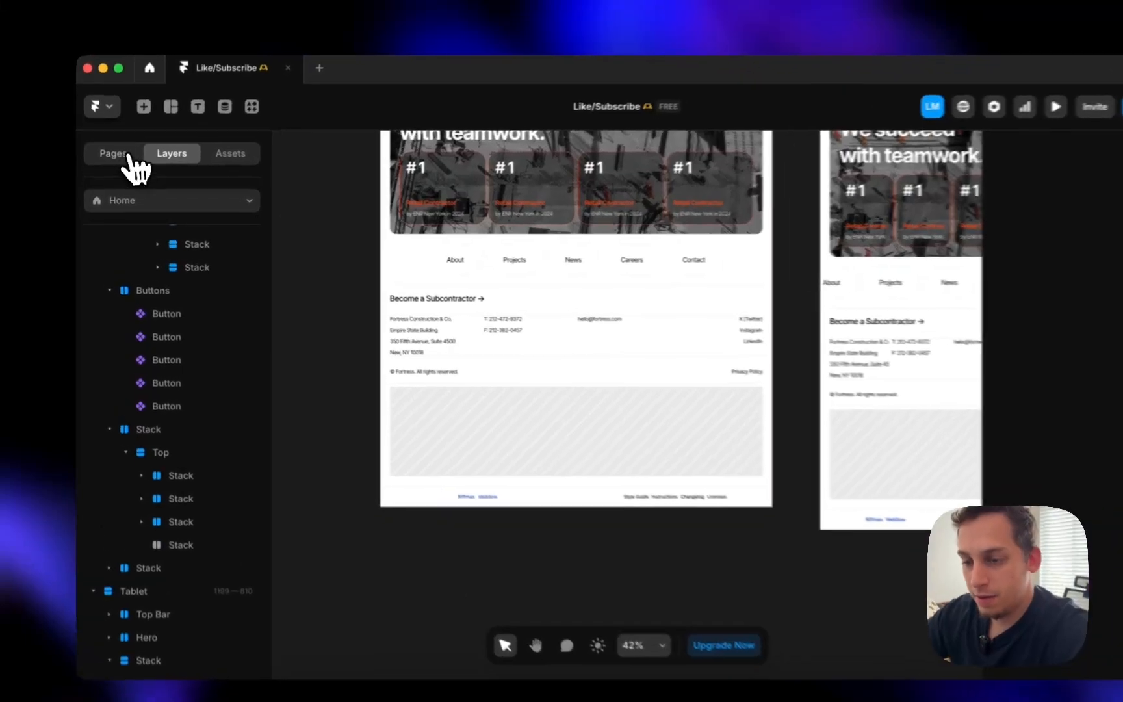
- Create a Projects CMS detail page and delete its default content
click(117, 164)
click(265, 193)
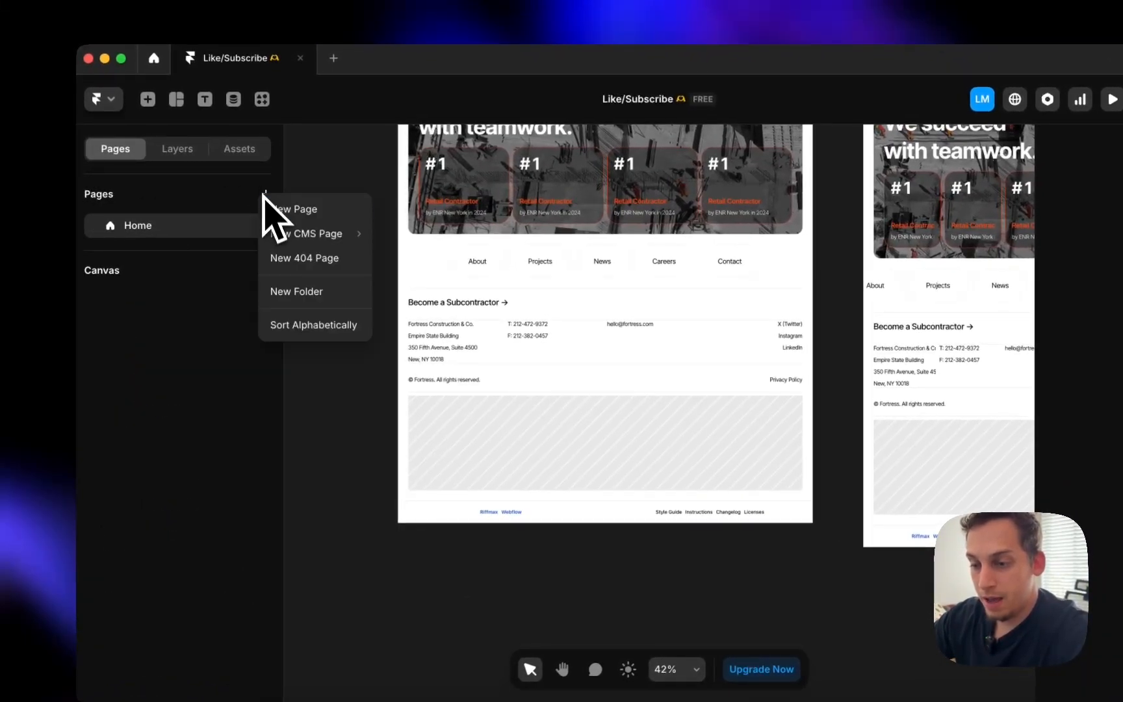
mouse_move(307, 235)
mouse_move(395, 239)
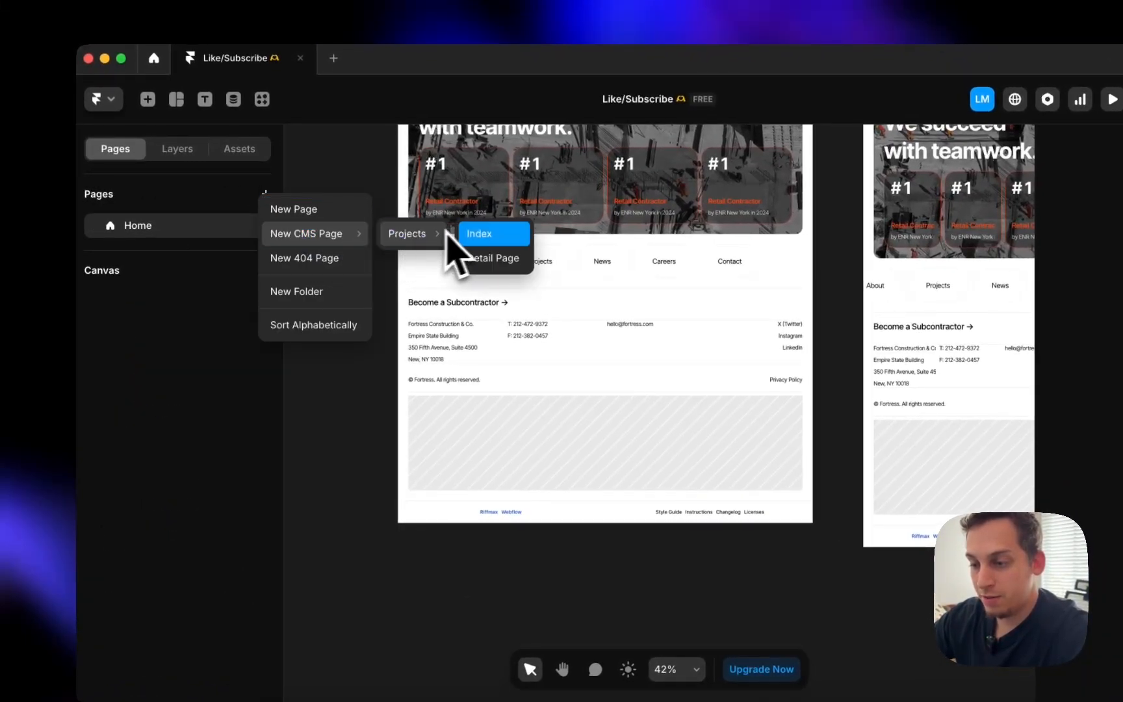
click(481, 258)
scroll(484, 312, down, 5)
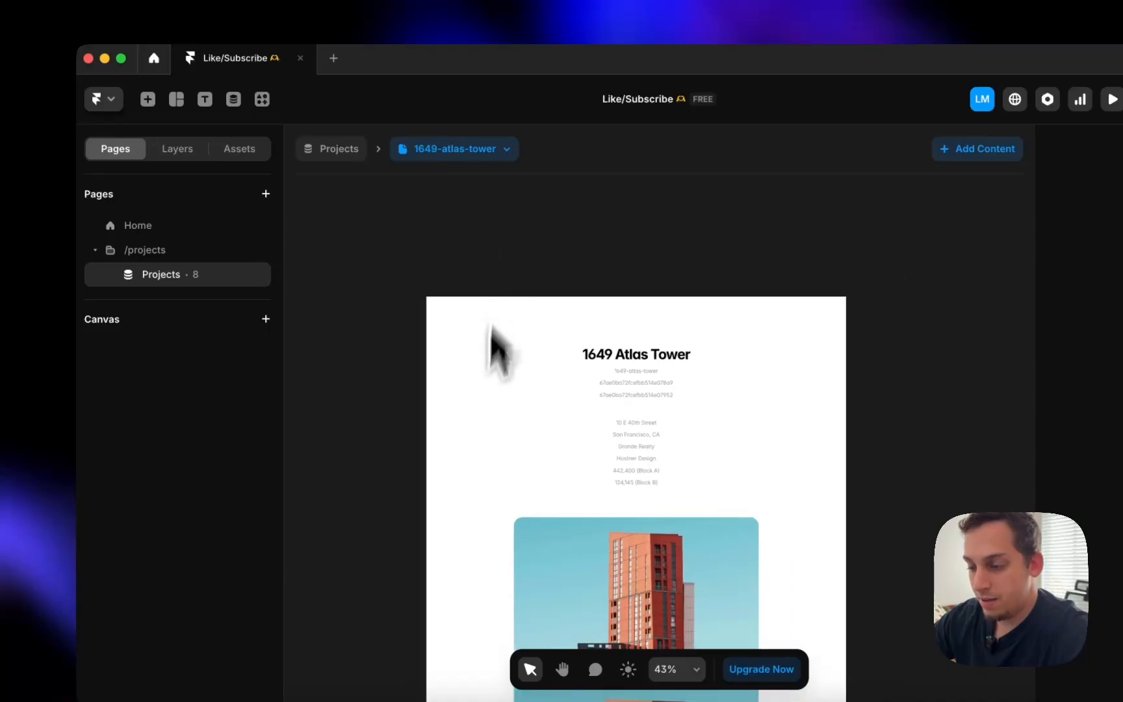
scroll(465, 473, down, 4)
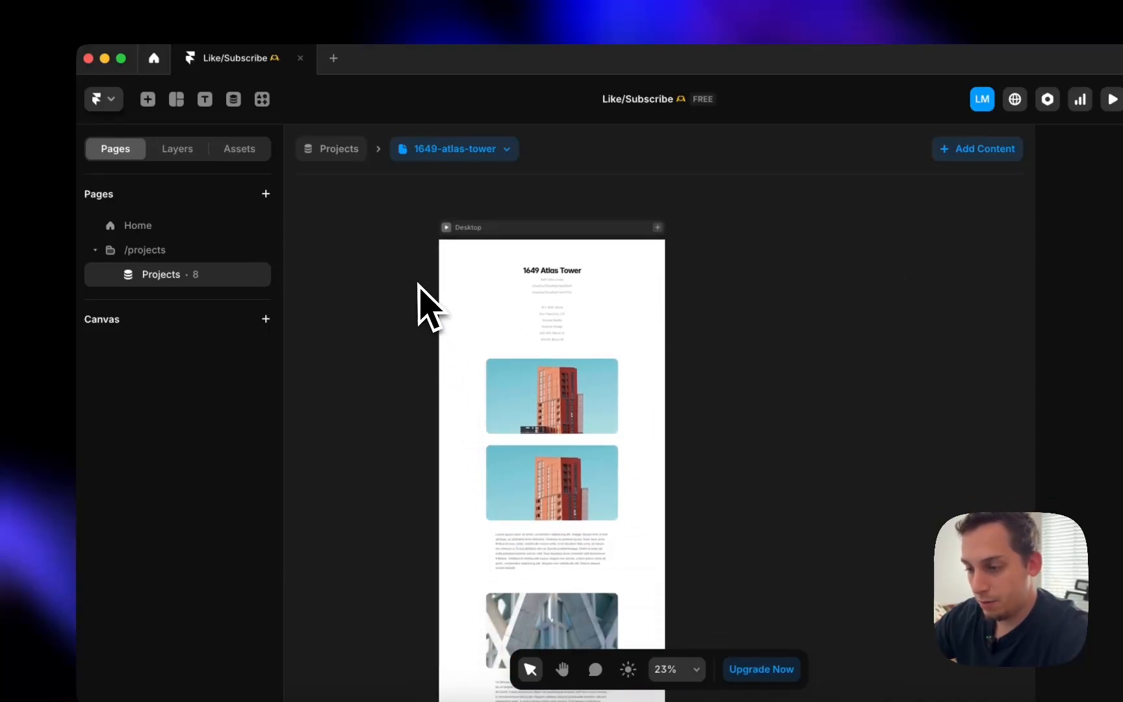
drag(414, 259, 685, 701)
drag(588, 682, 591, 536)
key(Delete)
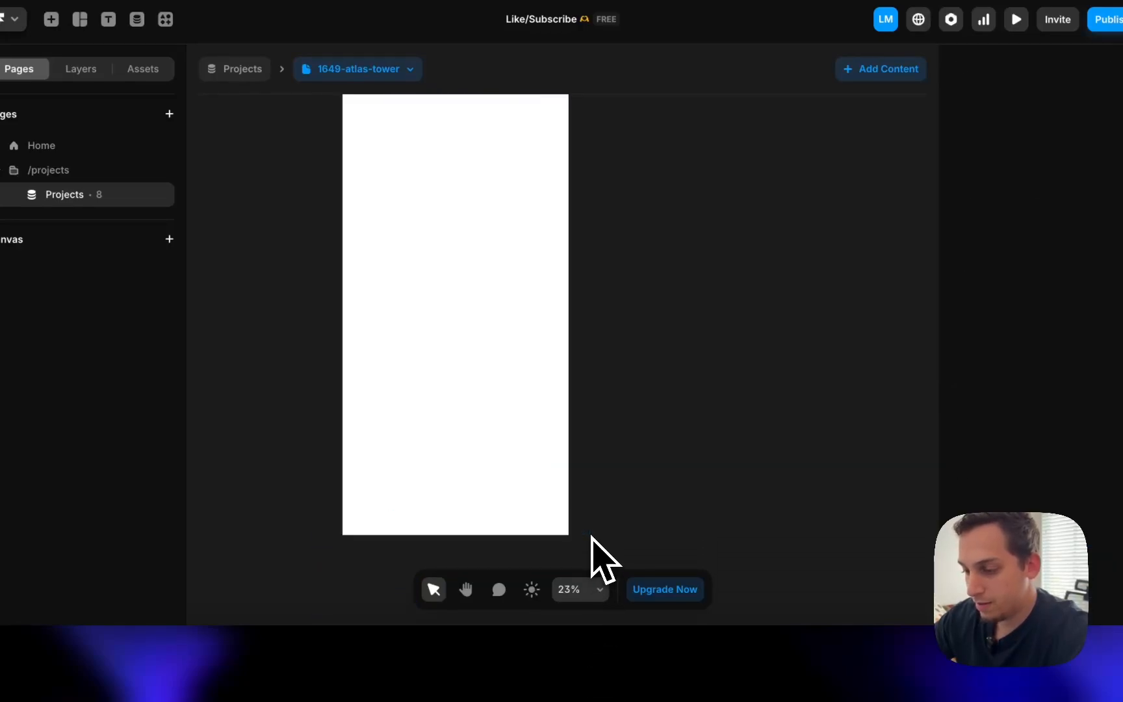
- Add Tablet 810 and Phone 390 breakpoints, then bring up the live Fortress site in Chrome
scroll(538, 430, up, 6)
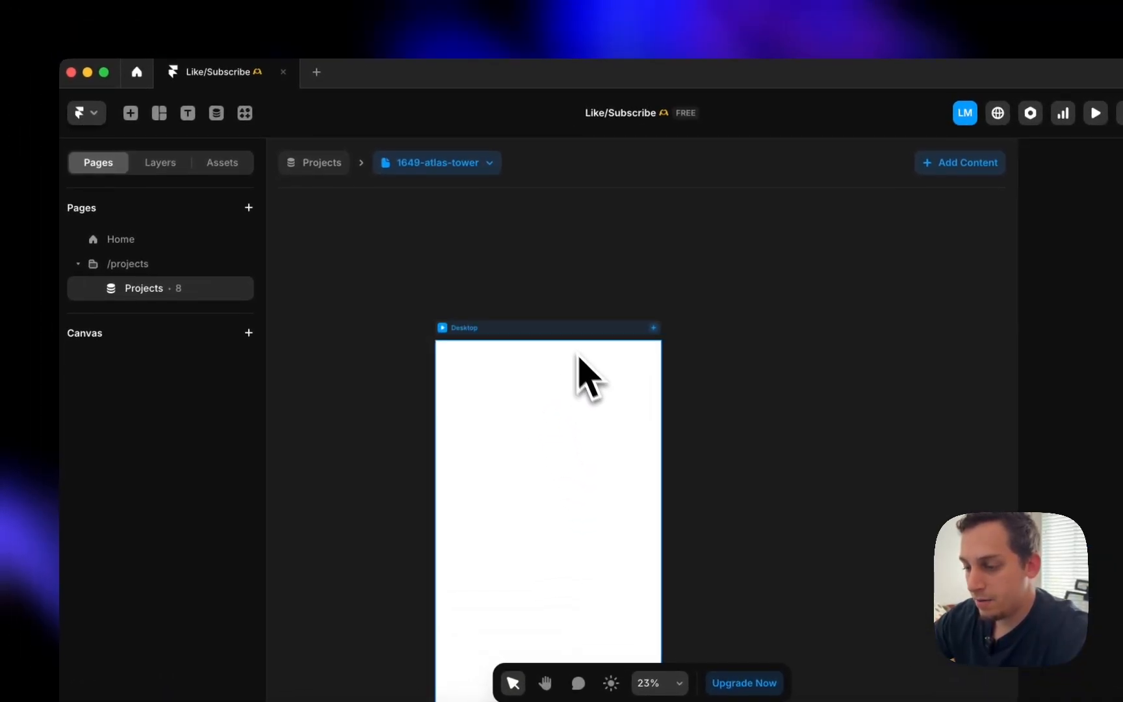
click(482, 234)
click(162, 168)
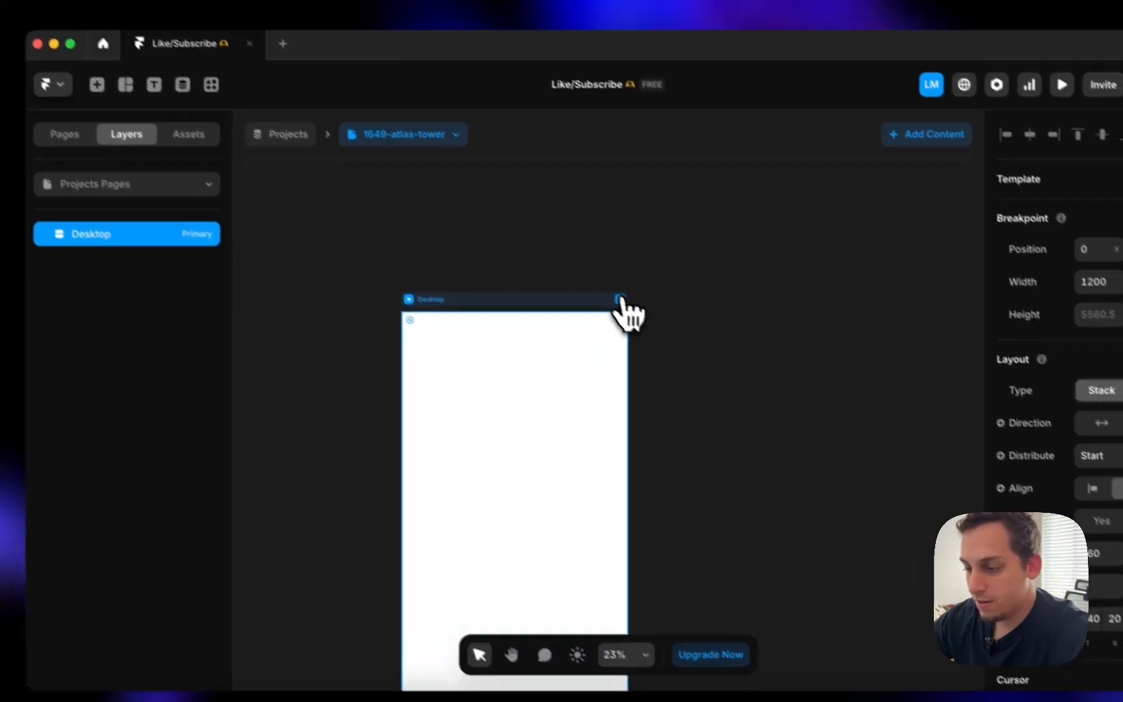
click(655, 329)
click(672, 357)
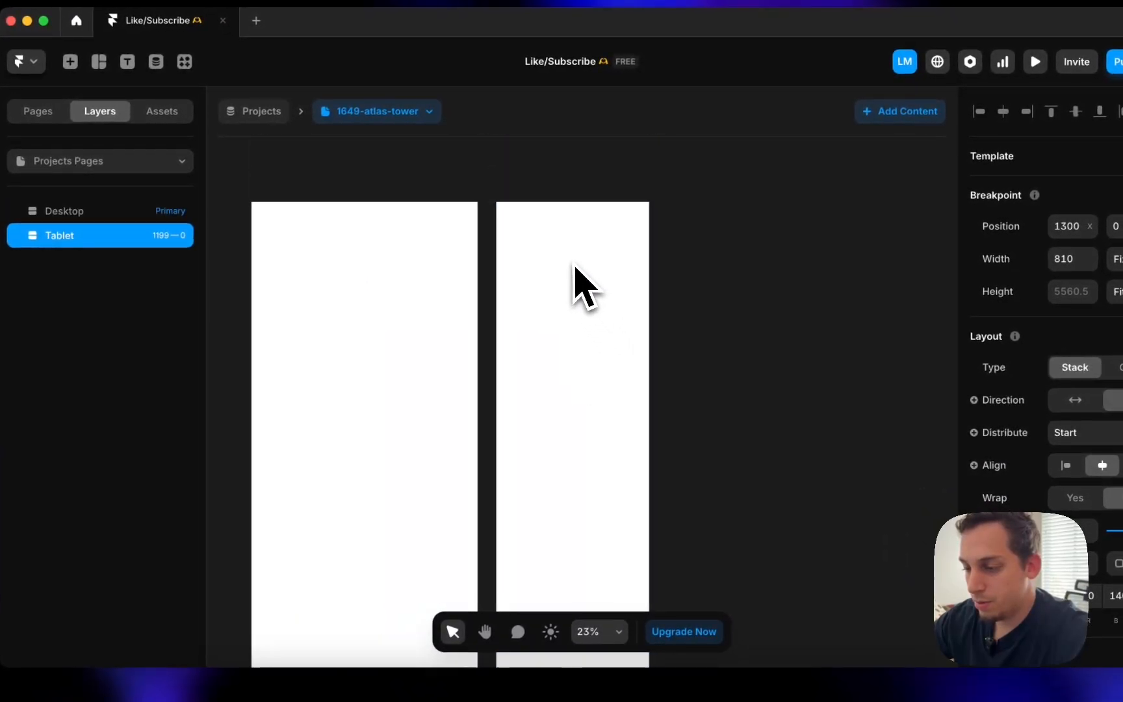
click(656, 221)
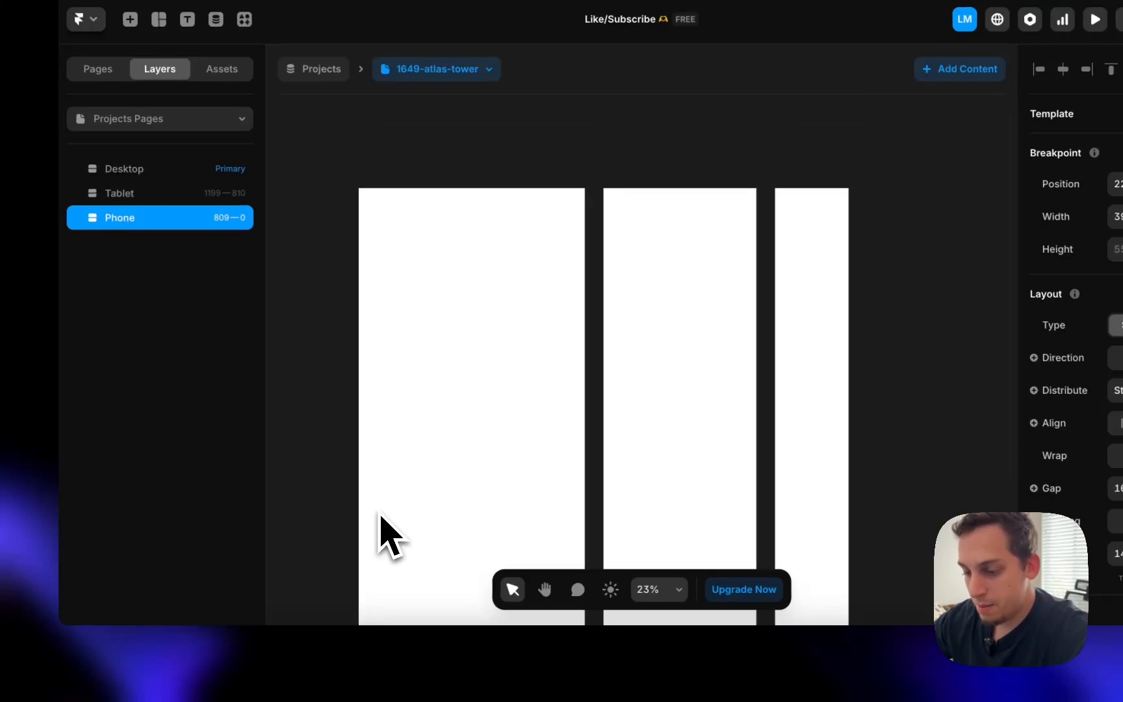
click(303, 455)
click(325, 654)
- Open the B192 Space Tower project page on the Fortress site
scroll(549, 279, up, 15)
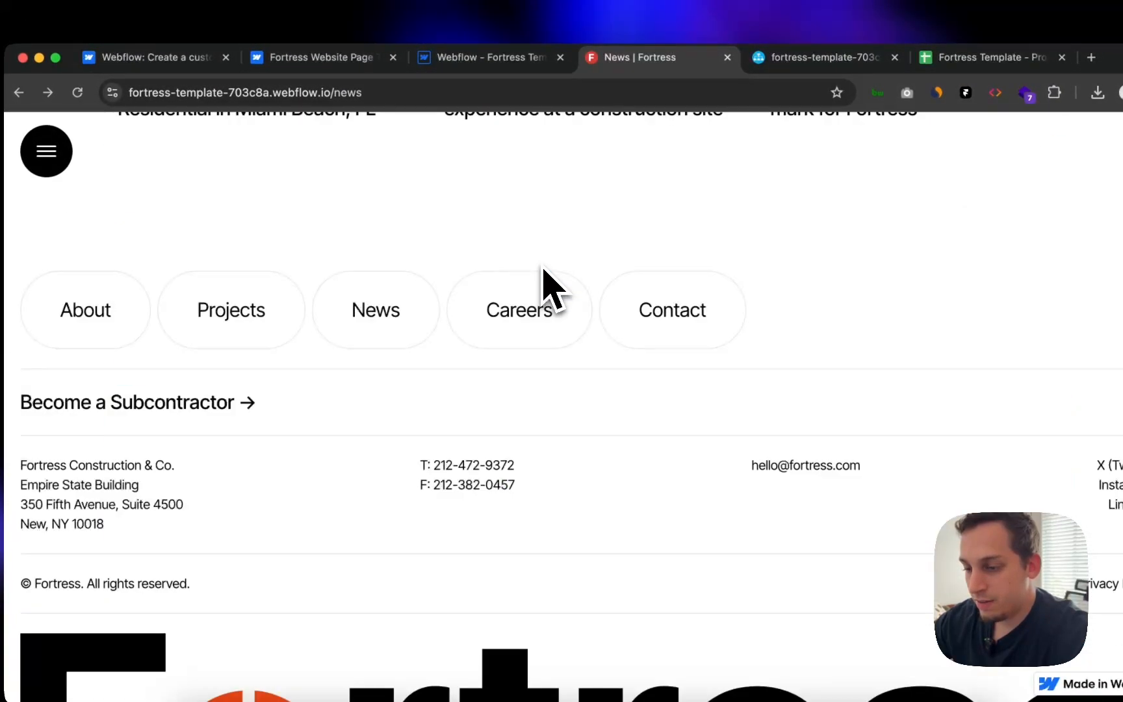
scroll(484, 292, up, 15)
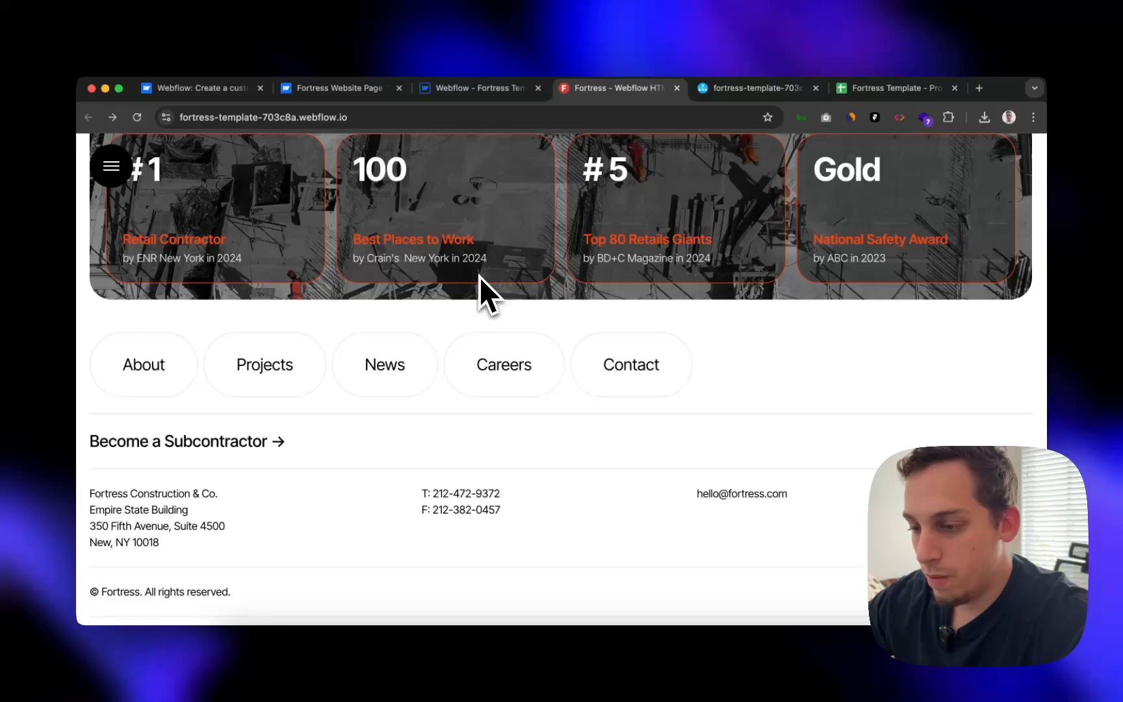
scroll(478, 278, up, 15)
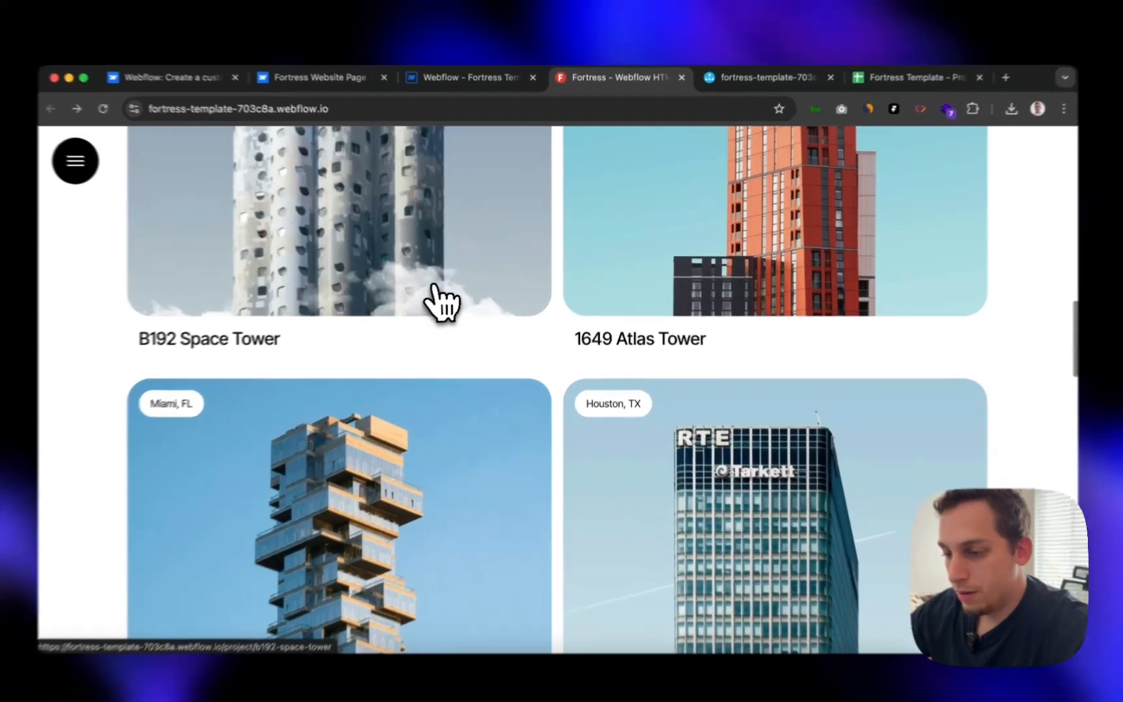
click(454, 296)
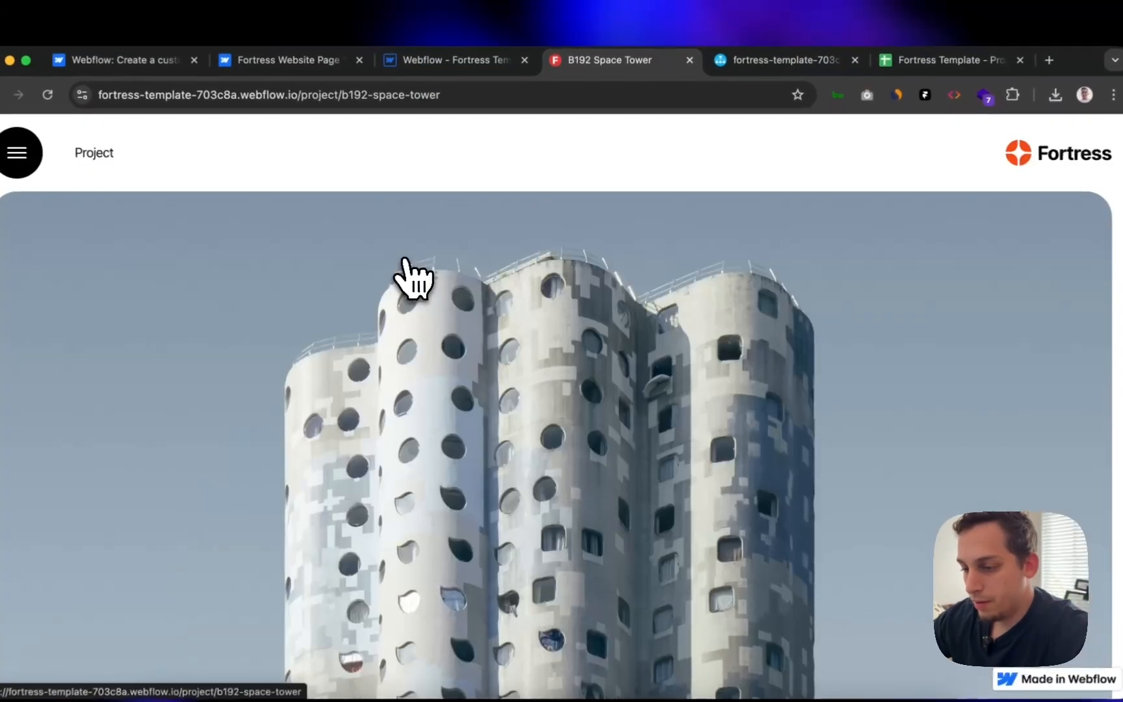
scroll(454, 467, down, 8)
scroll(424, 517, down, 10)
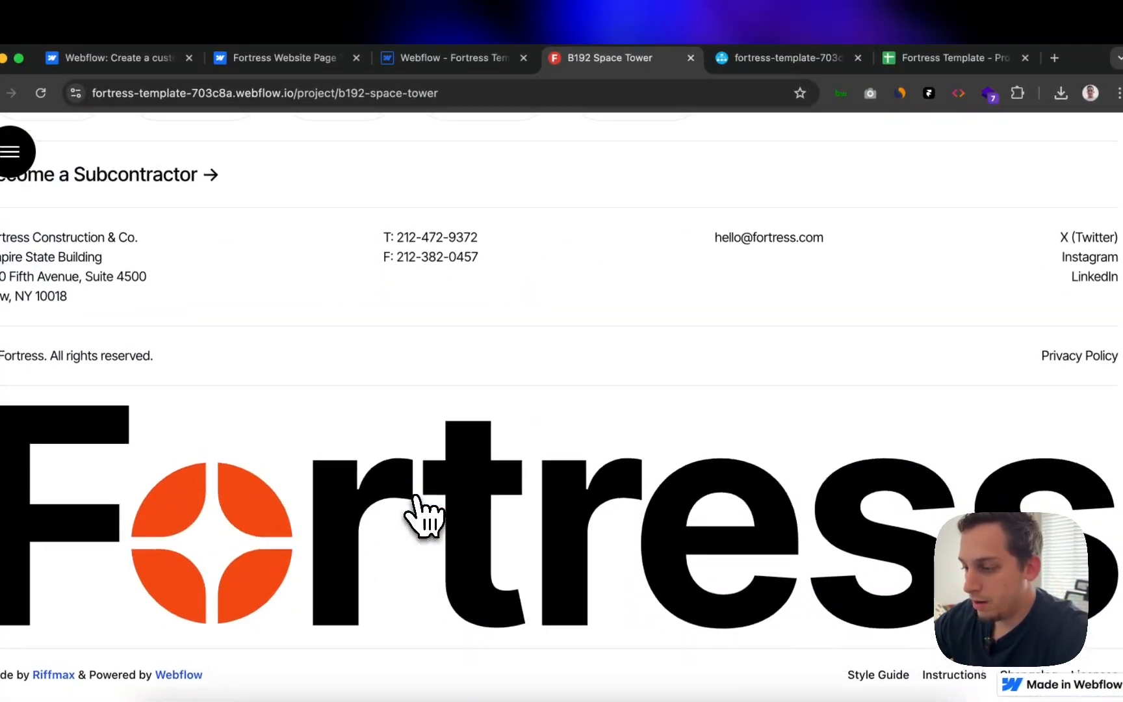
scroll(424, 517, up, 15)
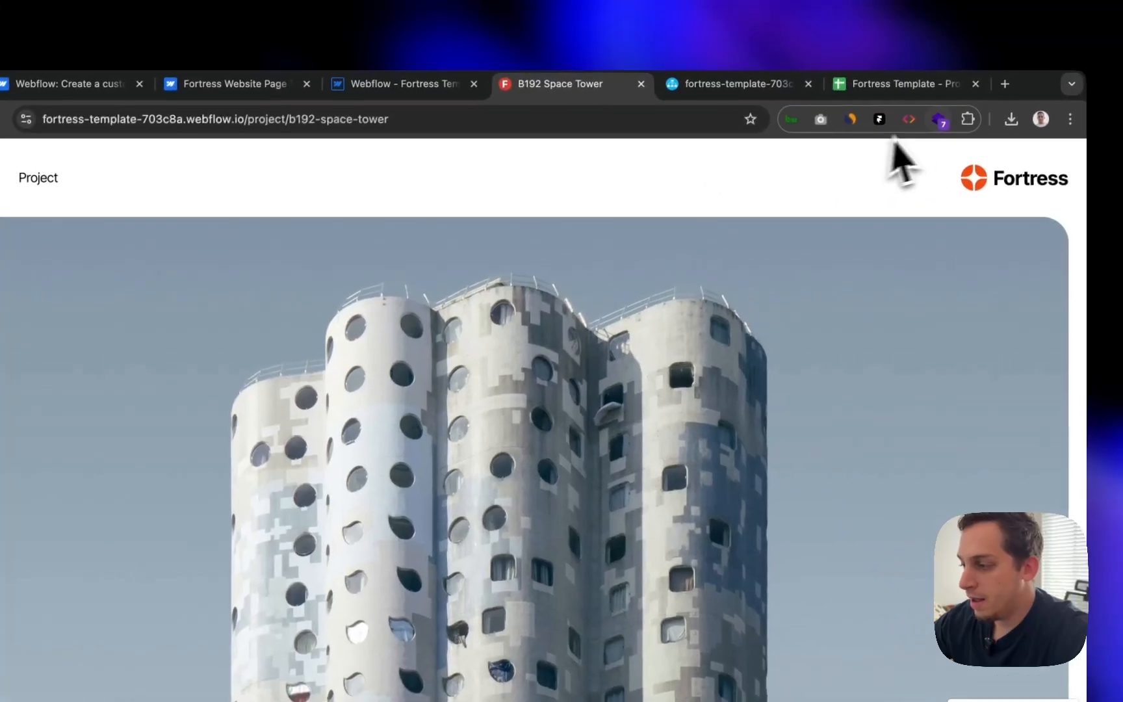
- With the Framer copy extension on, copy the hero, details and navigation sections
click(929, 94)
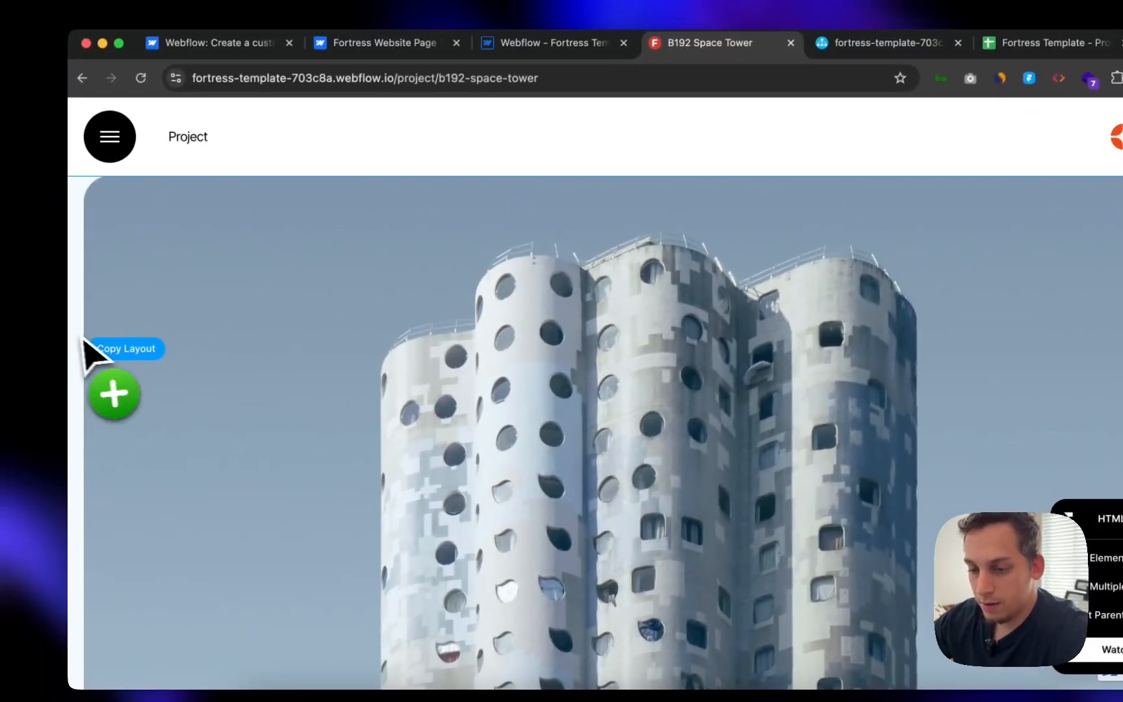
click(85, 329)
scroll(88, 330, down, 7)
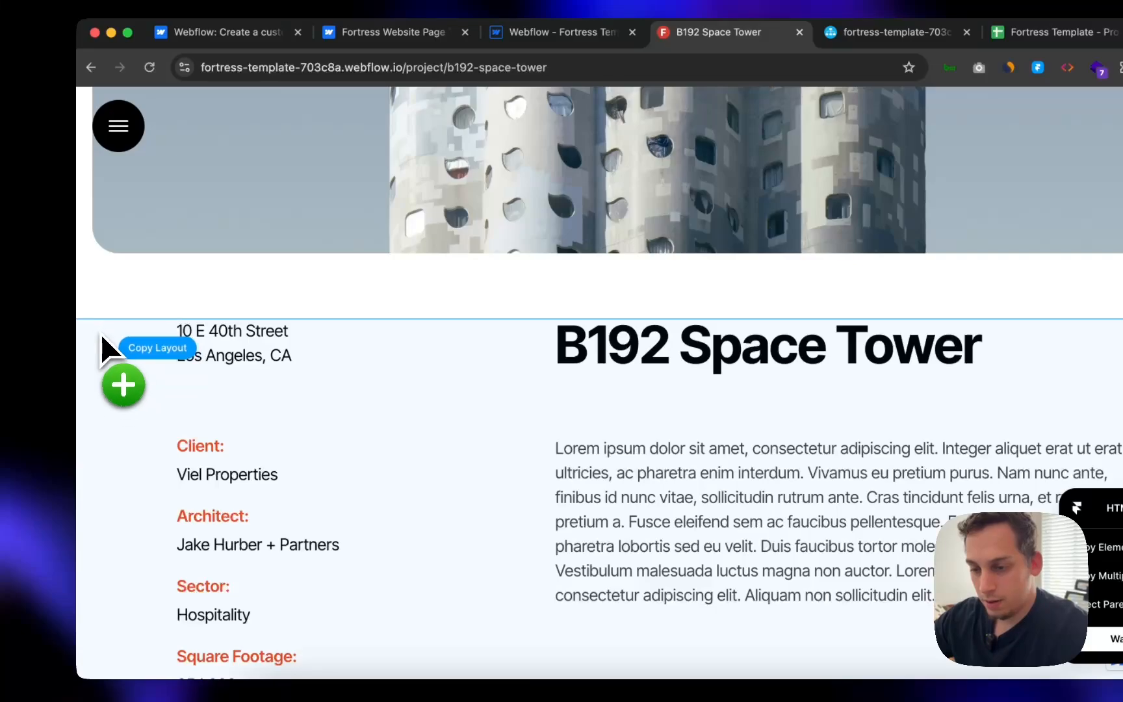
click(101, 334)
scroll(101, 335, down, 8)
scroll(104, 332, down, 10)
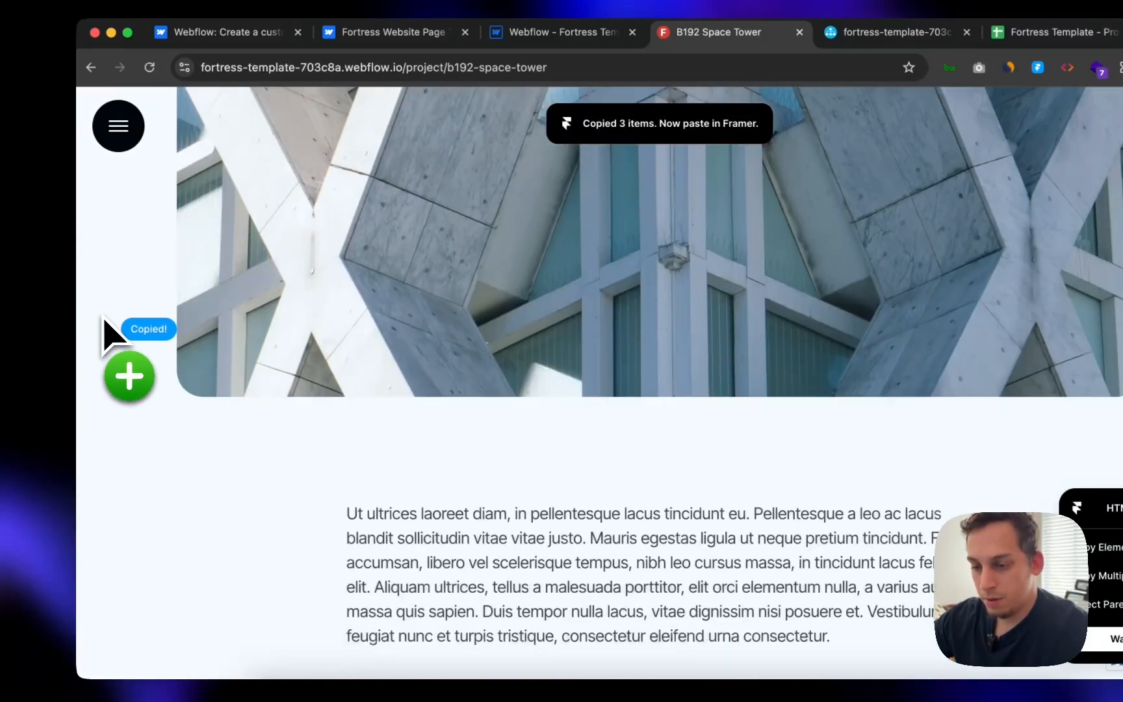
scroll(115, 417, down, 15)
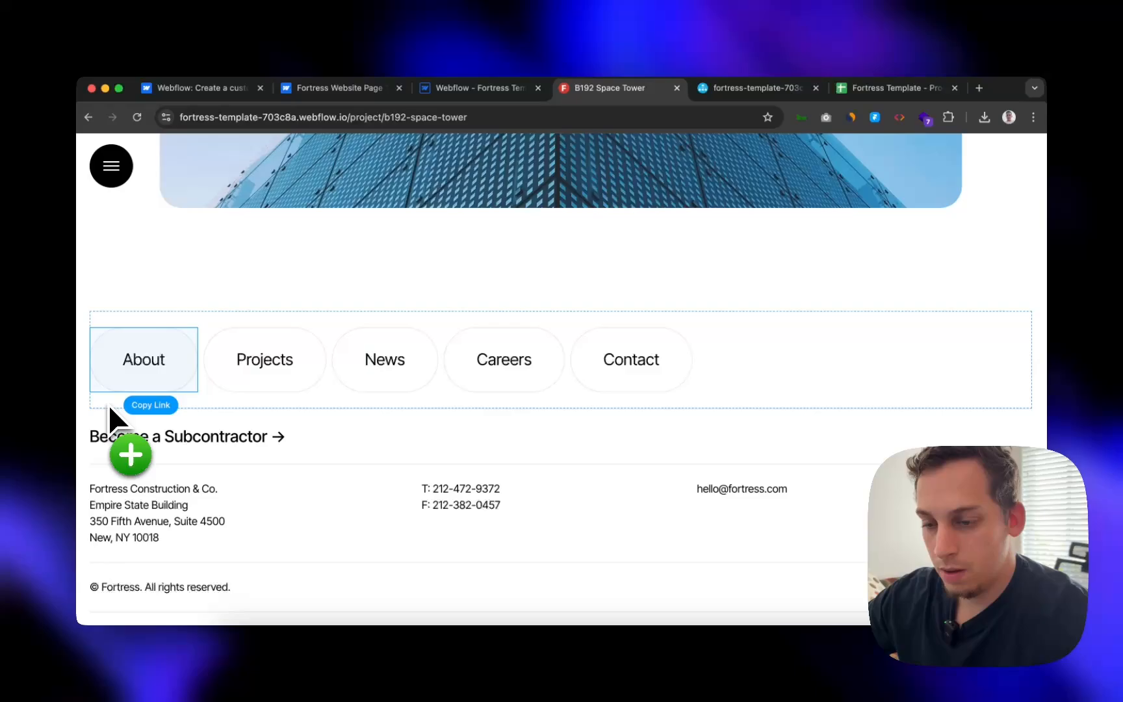
scroll(107, 403, down, 1)
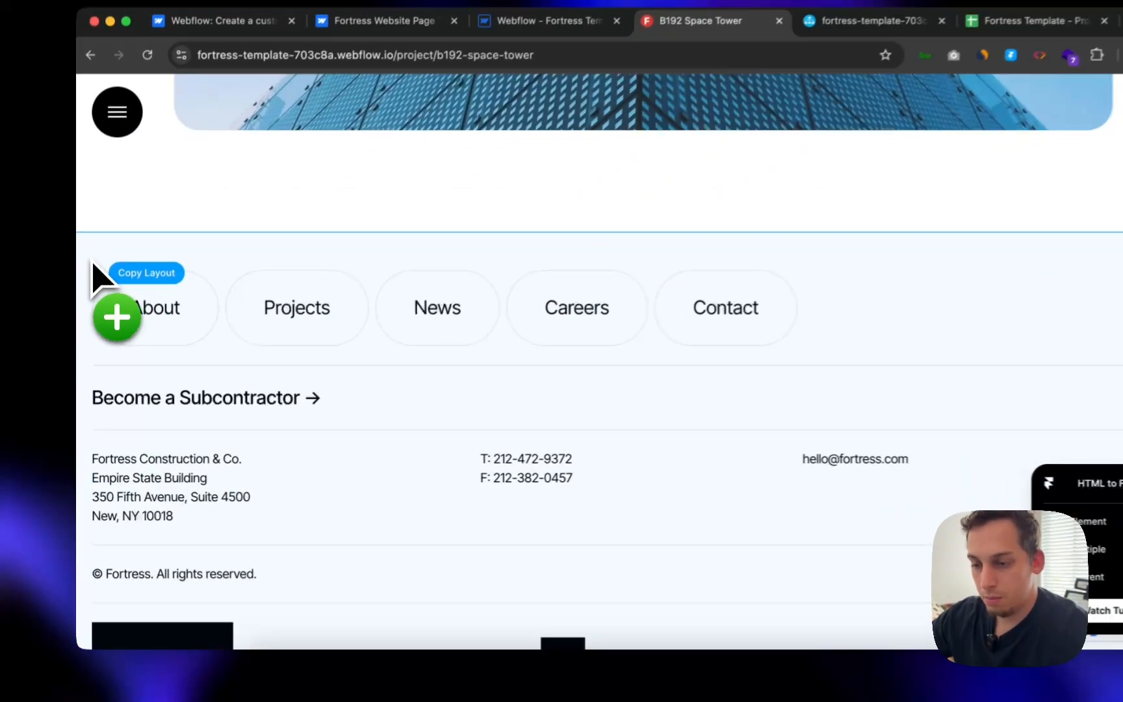
click(97, 273)
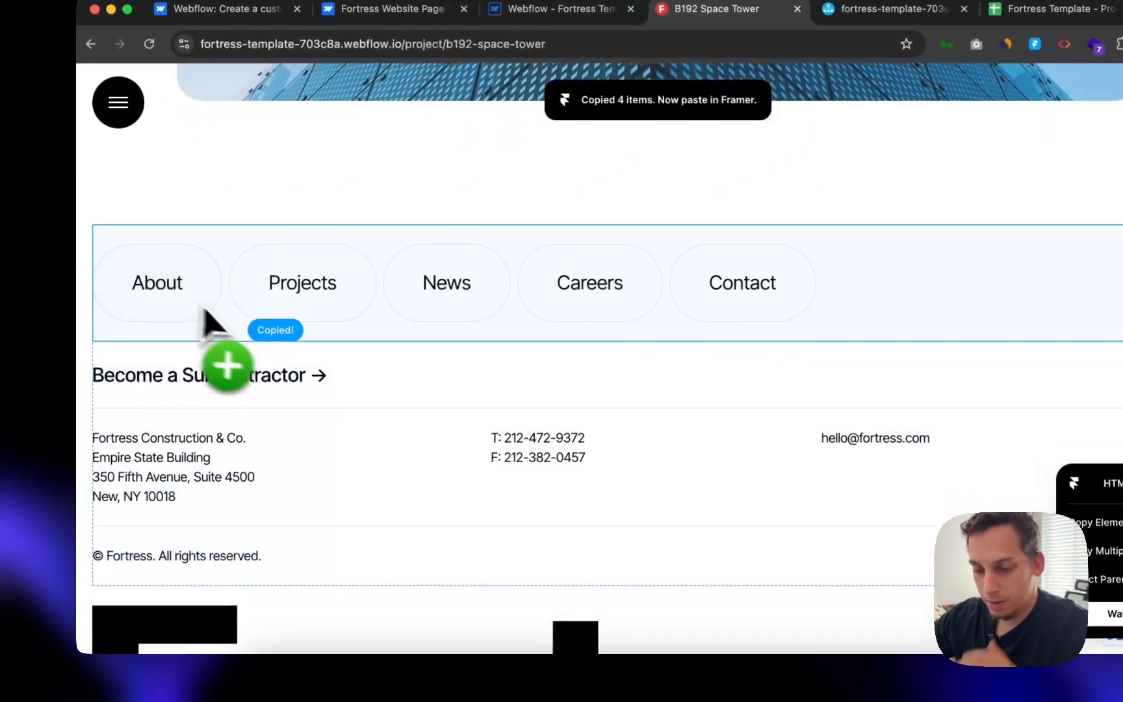
scroll(205, 325, down, 4)
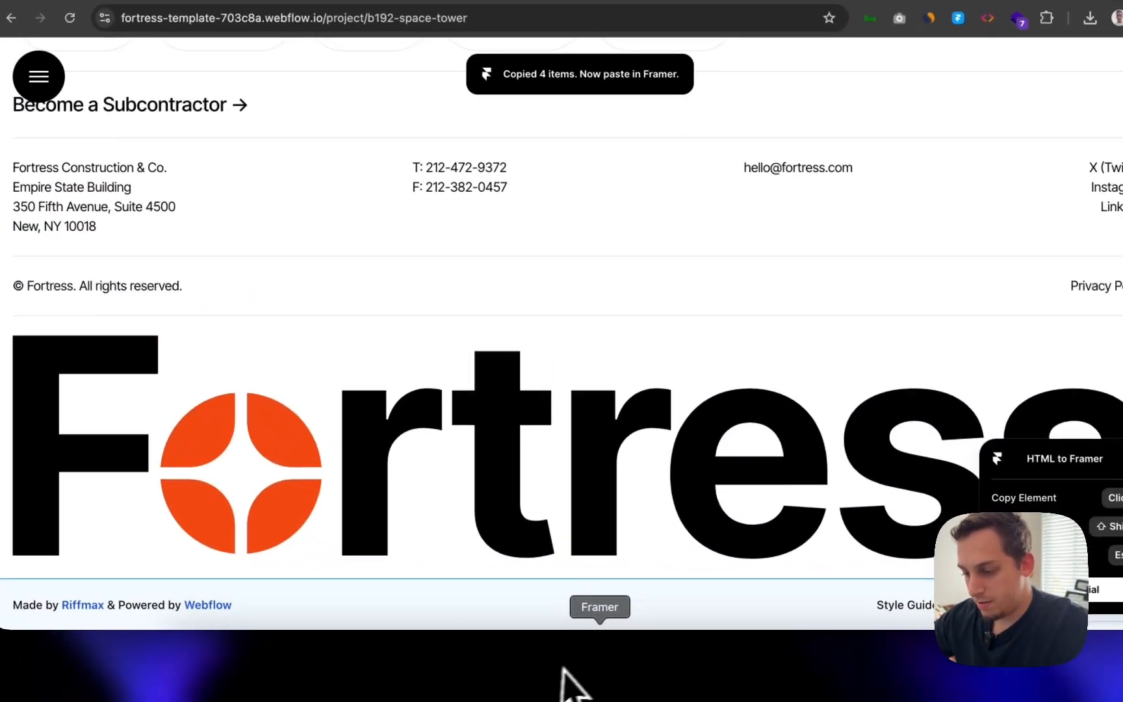
- Paste the copied sections into the Desktop frame and set its width to 1200
click(564, 673)
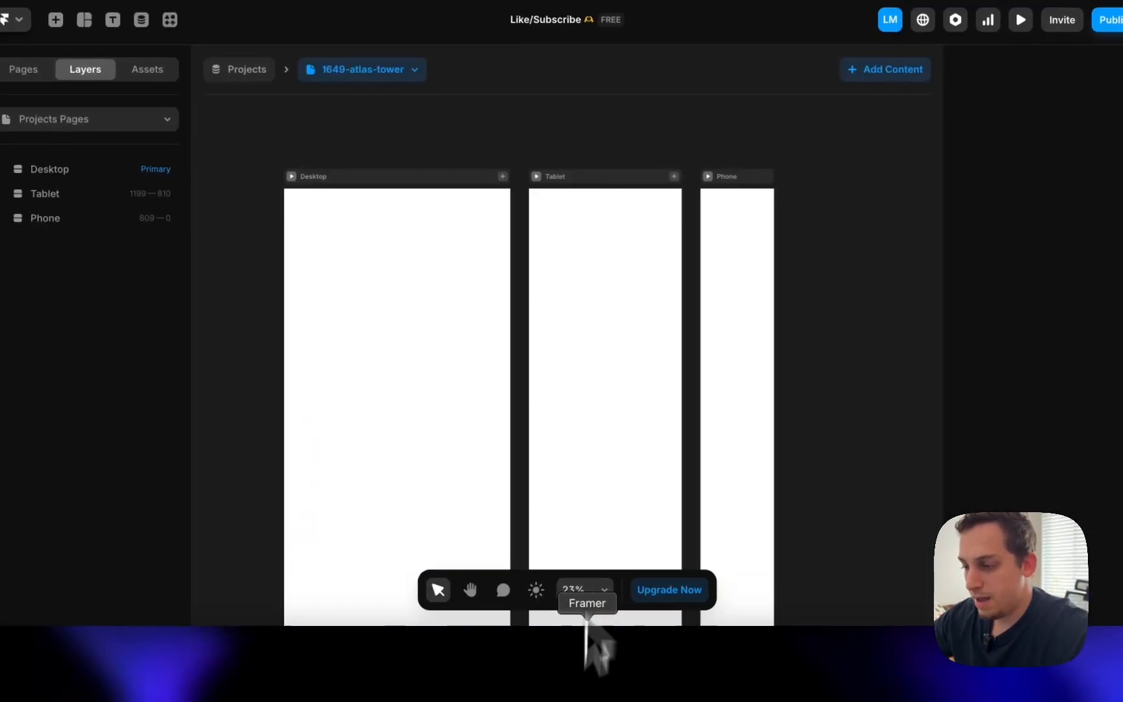
click(448, 177)
key(ctrl+v)
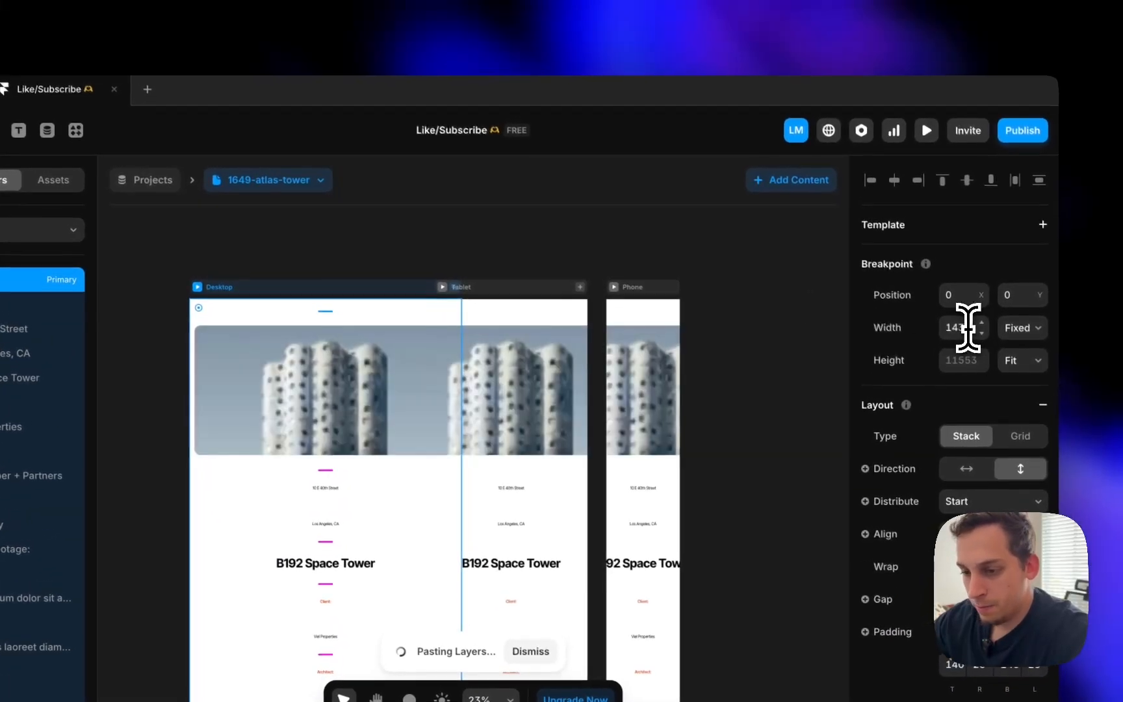
click(1007, 300)
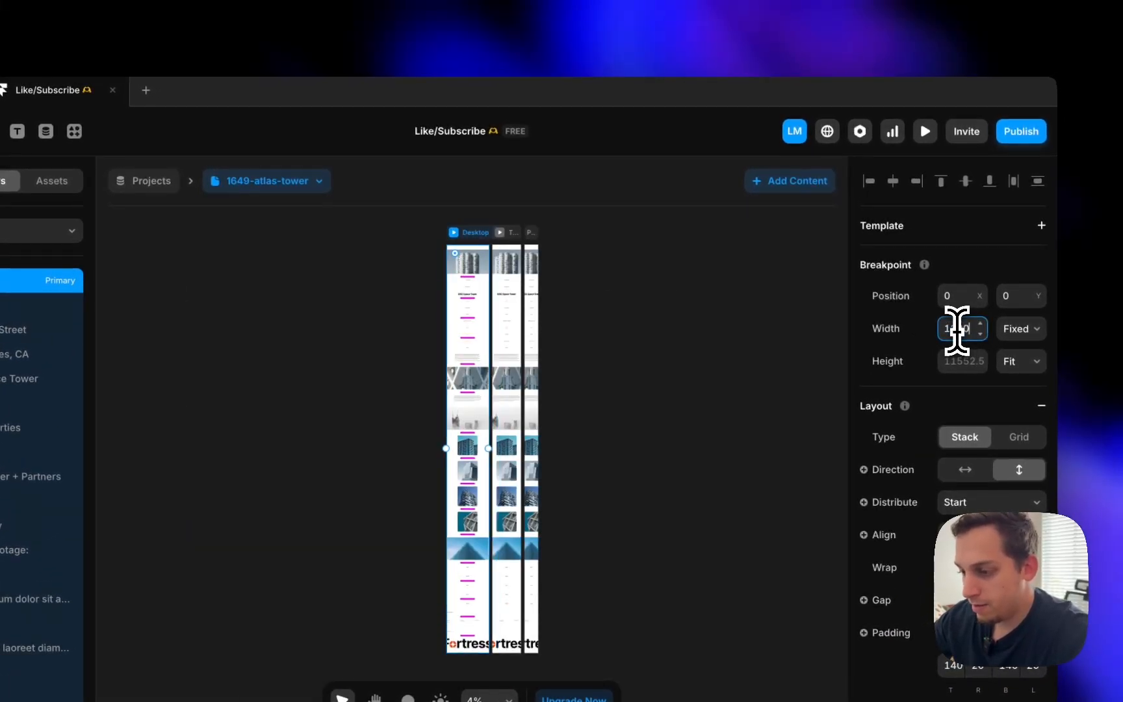
- Select the pasted hero image and the B192 Space Tower title text
scroll(464, 263, up, 6)
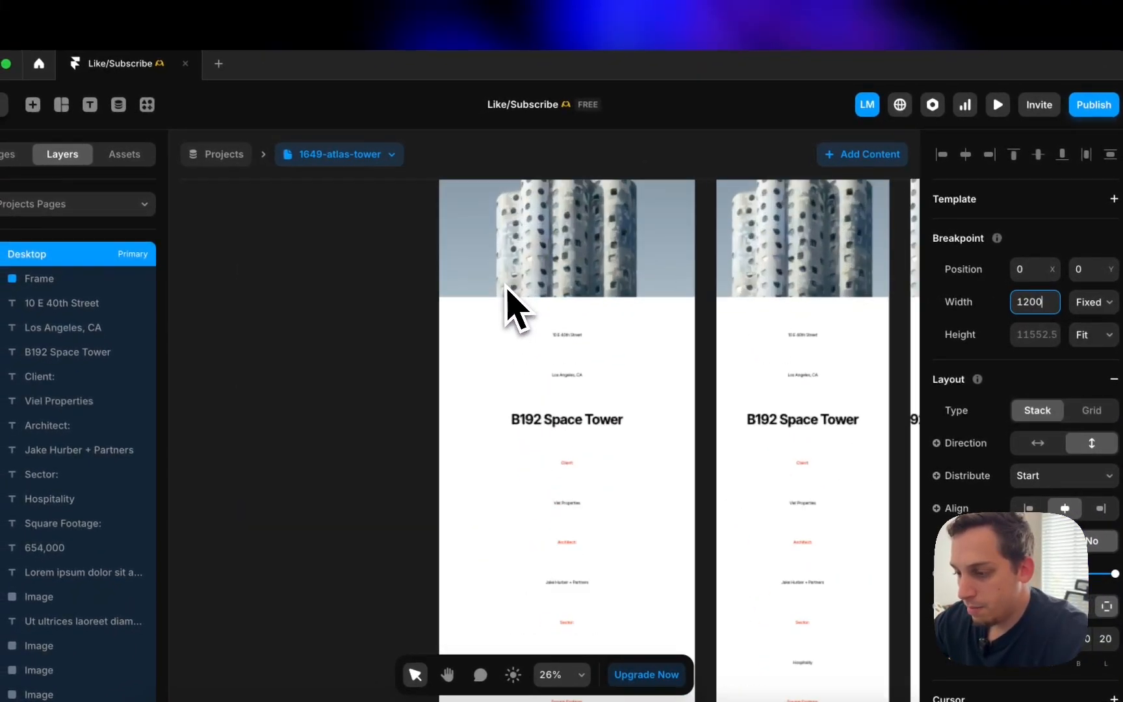
click(506, 288)
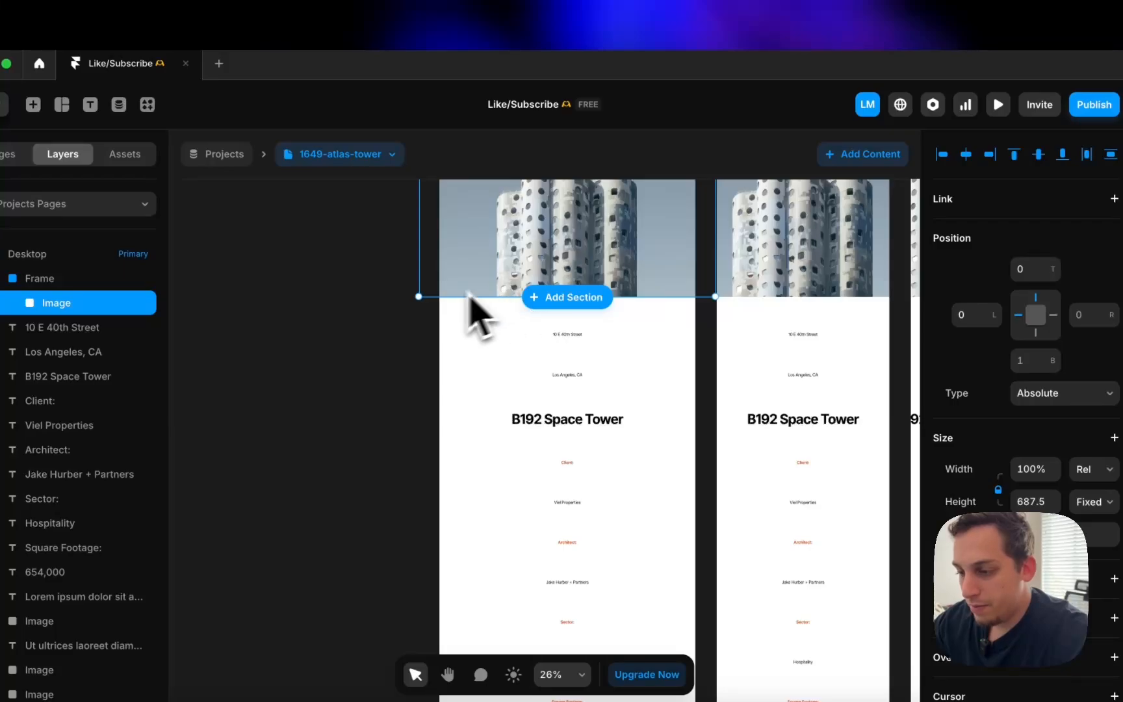
scroll(455, 305, down, 3)
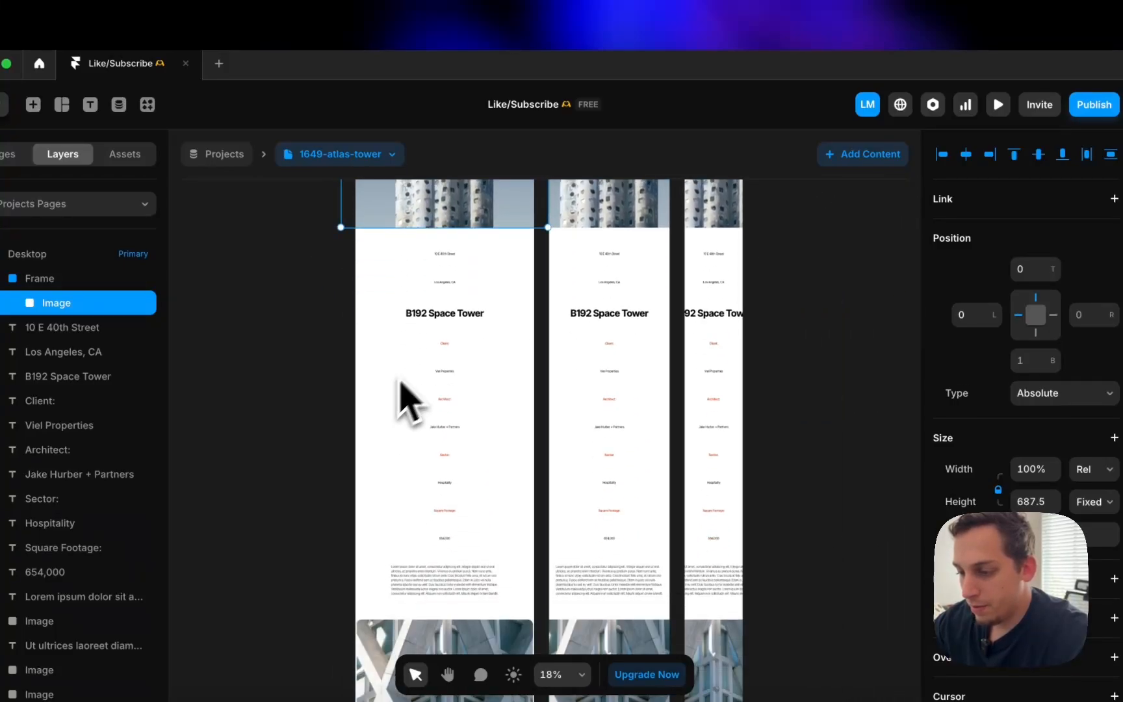
click(462, 315)
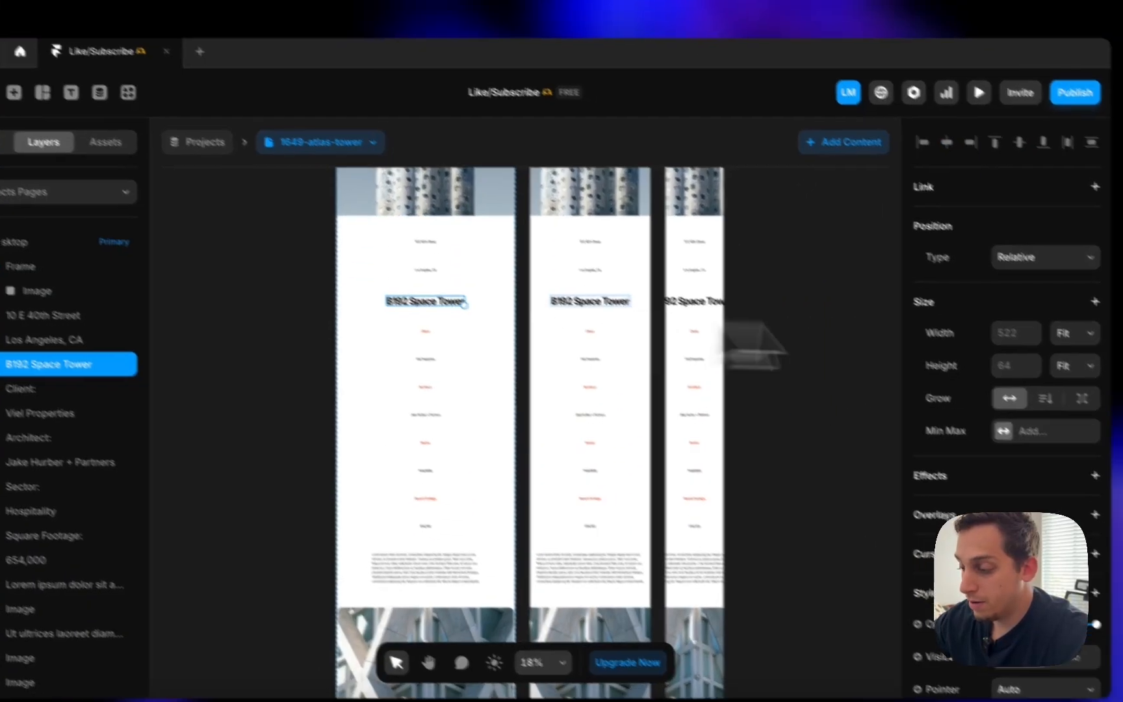
- Bind the title text to the Slug field and the hero image fill to Image 01 — Main image
scroll(1051, 470, down, 5)
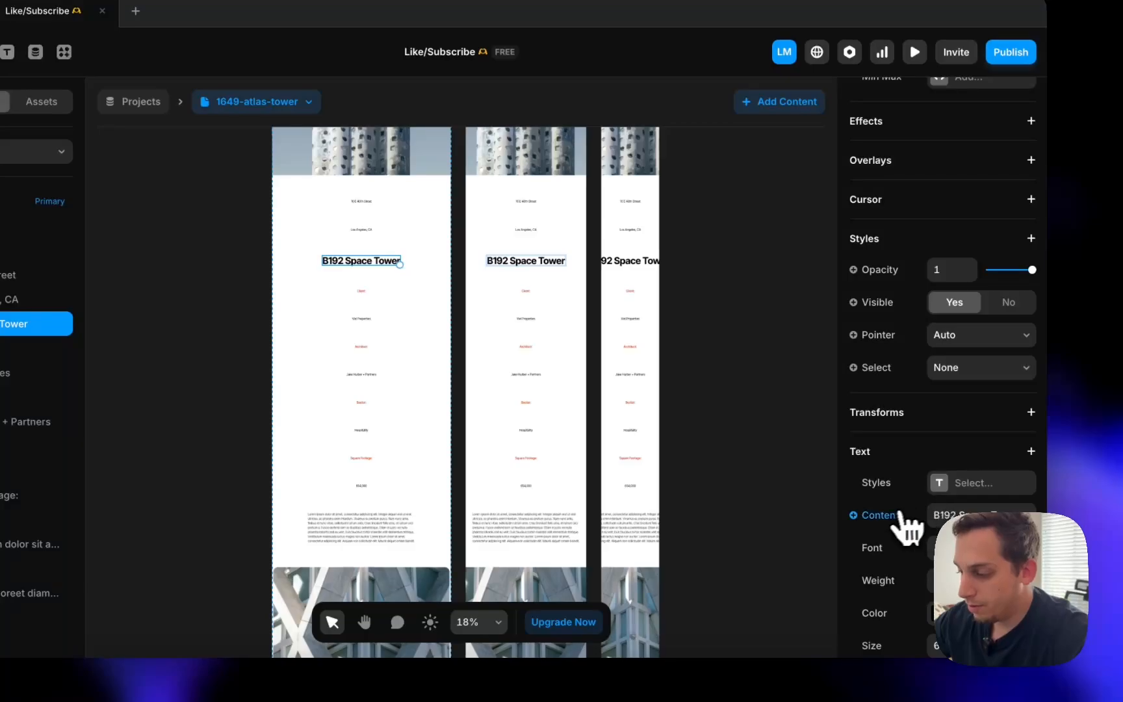
mouse_move(892, 580)
click(709, 74)
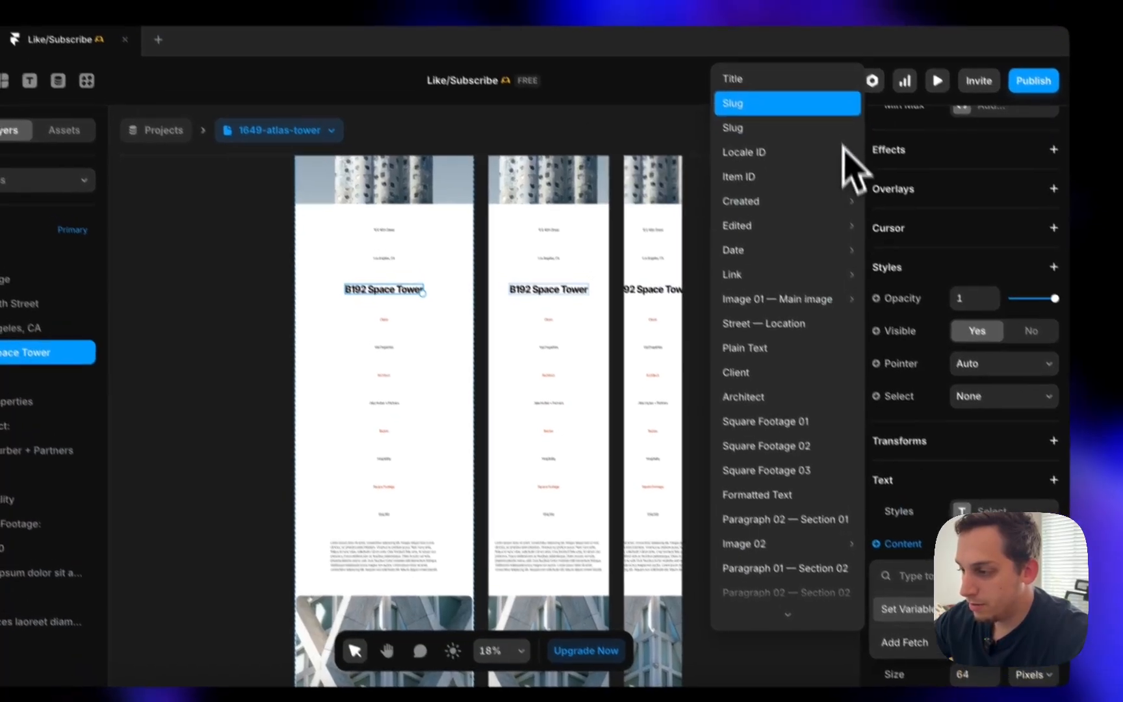
click(405, 169)
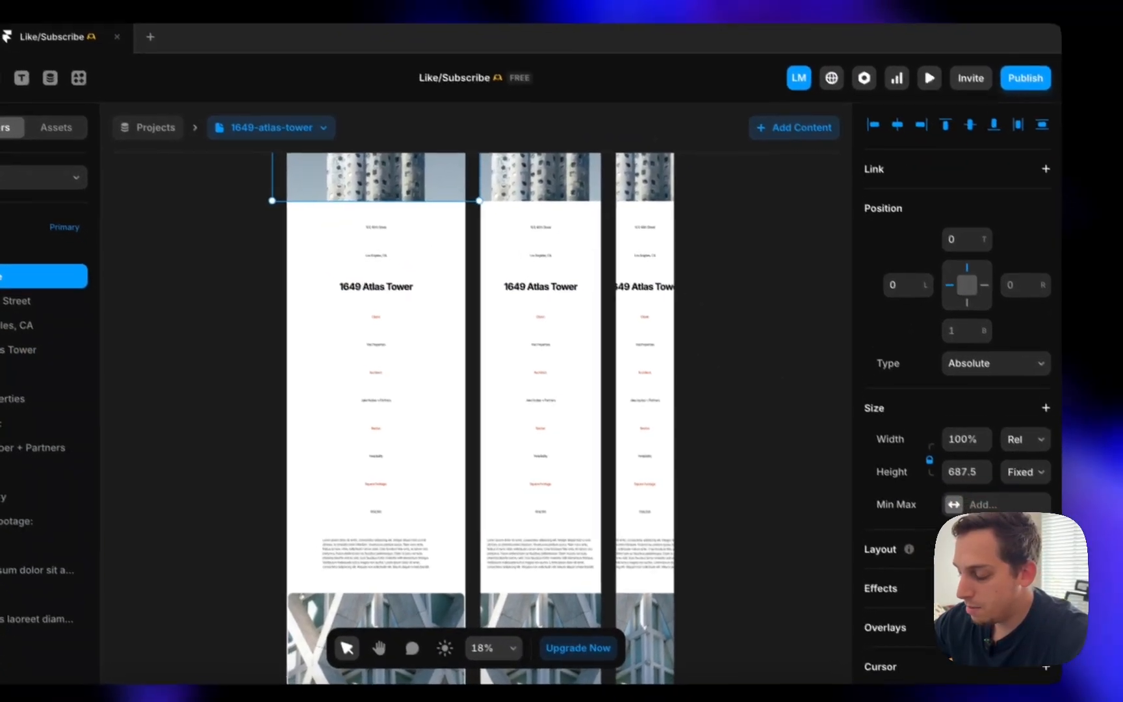
scroll(975, 390, down, 7)
click(911, 393)
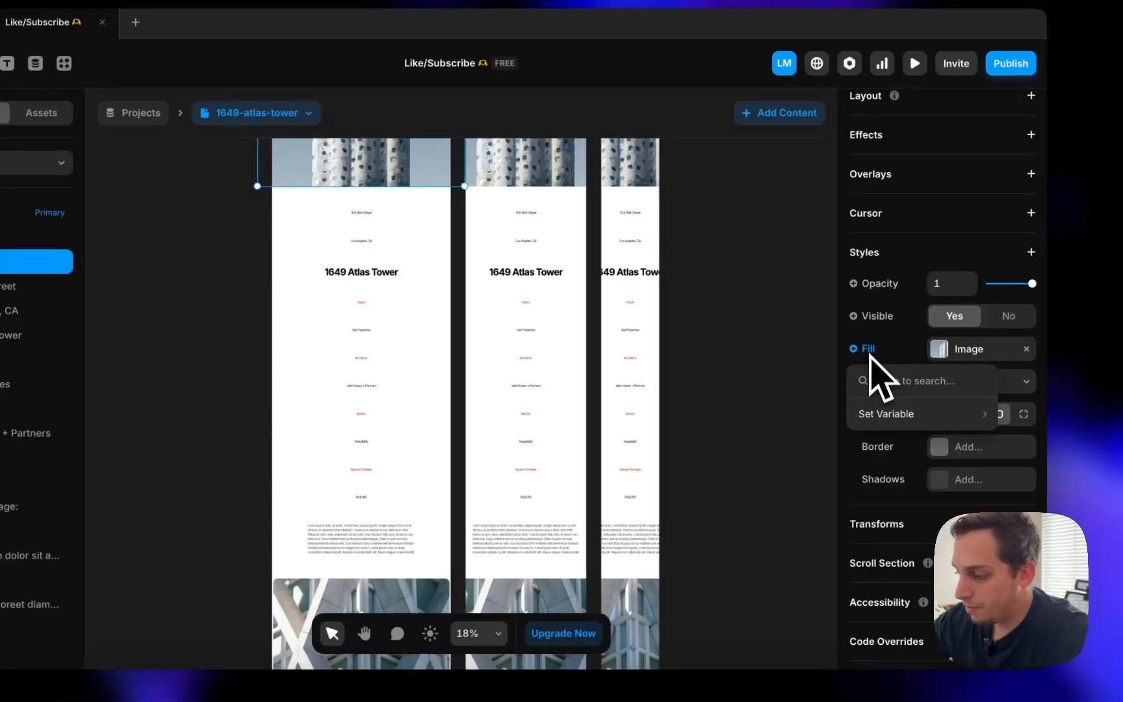
mouse_move(884, 414)
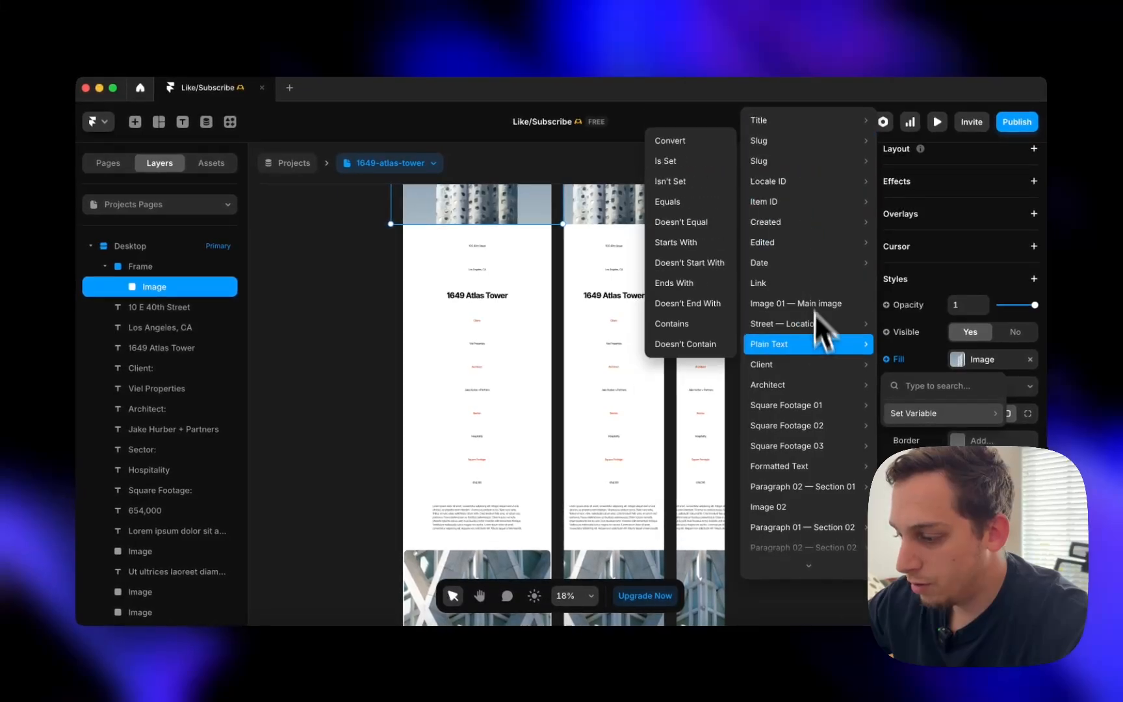
scroll(816, 318, down, 5)
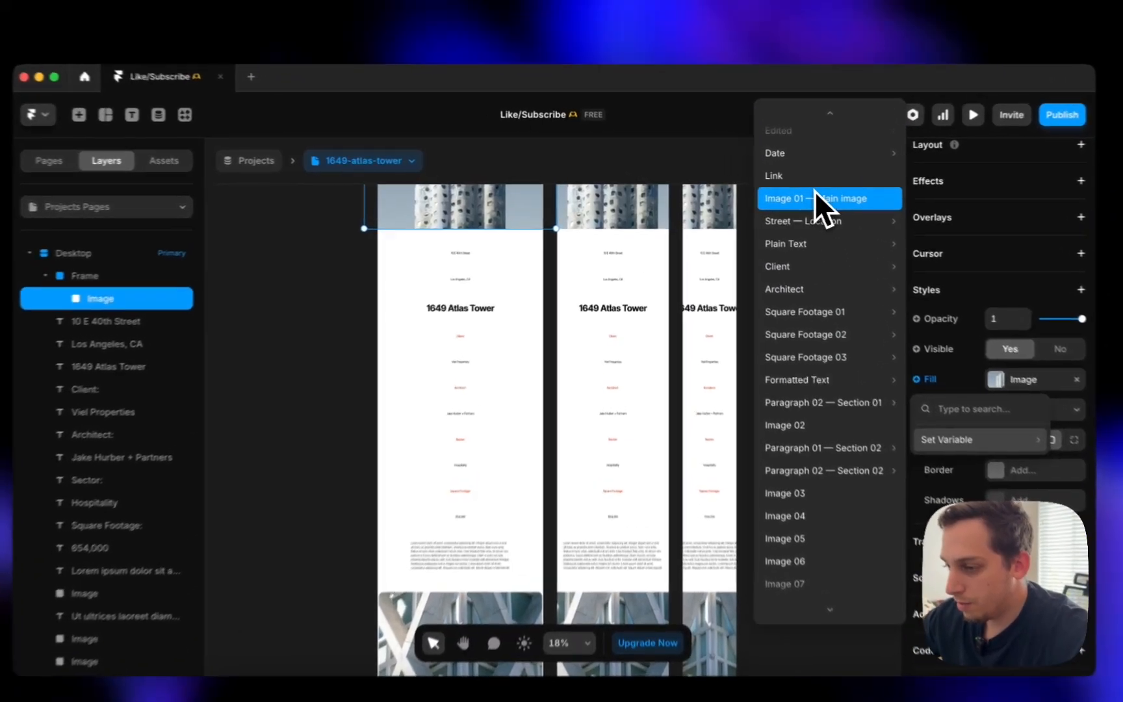
click(780, 197)
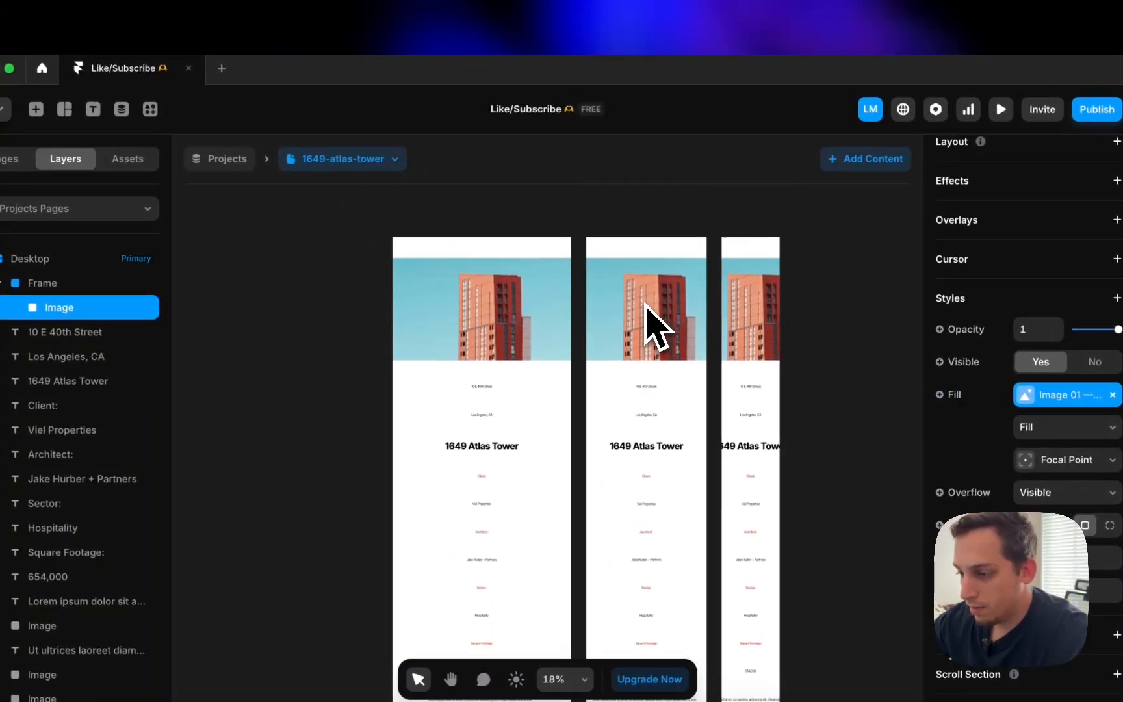
scroll(557, 376, down, 10)
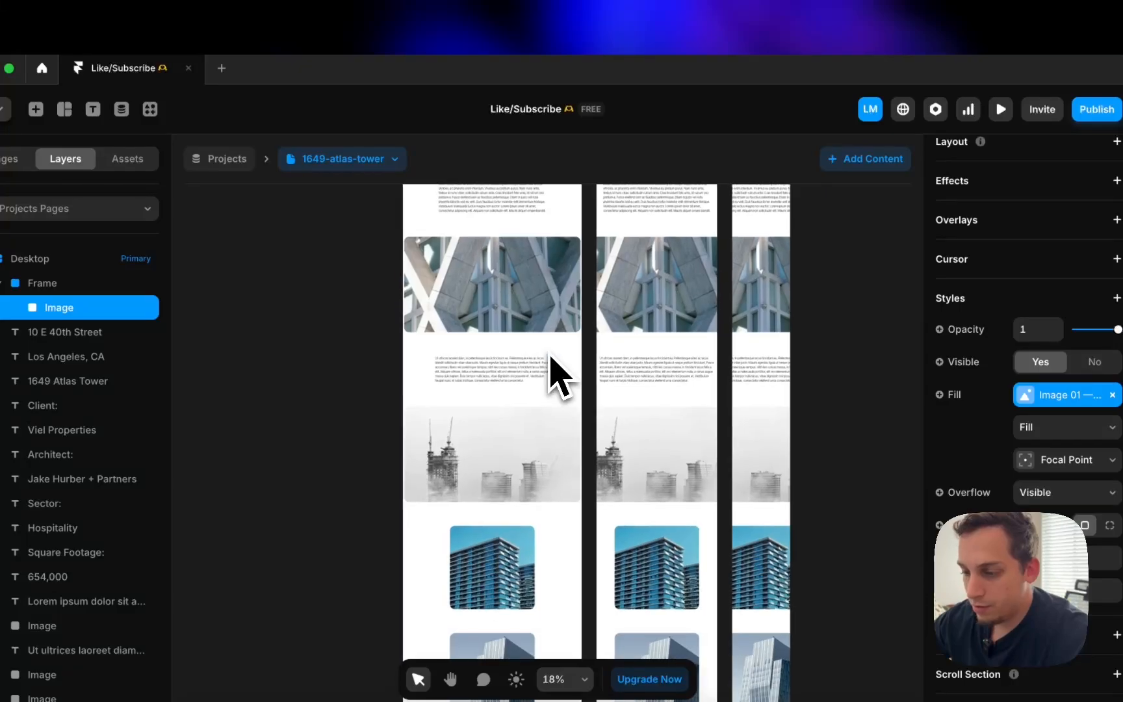
scroll(551, 357, up, 10)
- Preview the template with the 1800-mission, 72-lansing, then 1649-atlas-tower CMS items
click(390, 160)
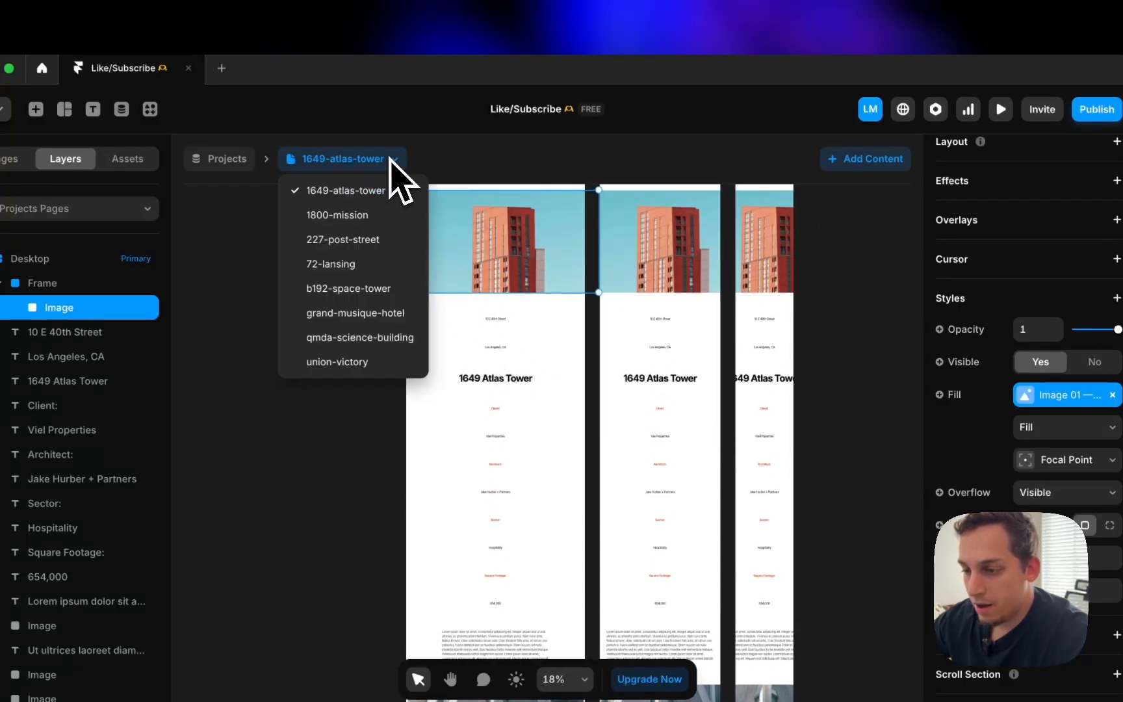
click(390, 217)
click(382, 163)
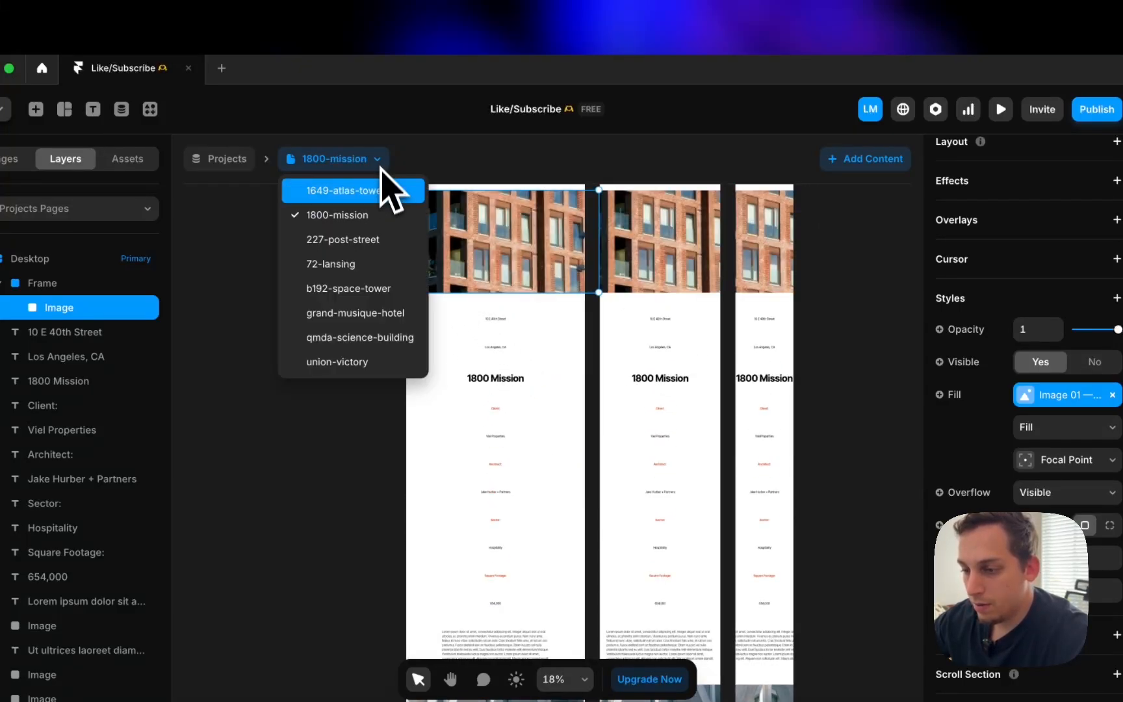
click(377, 267)
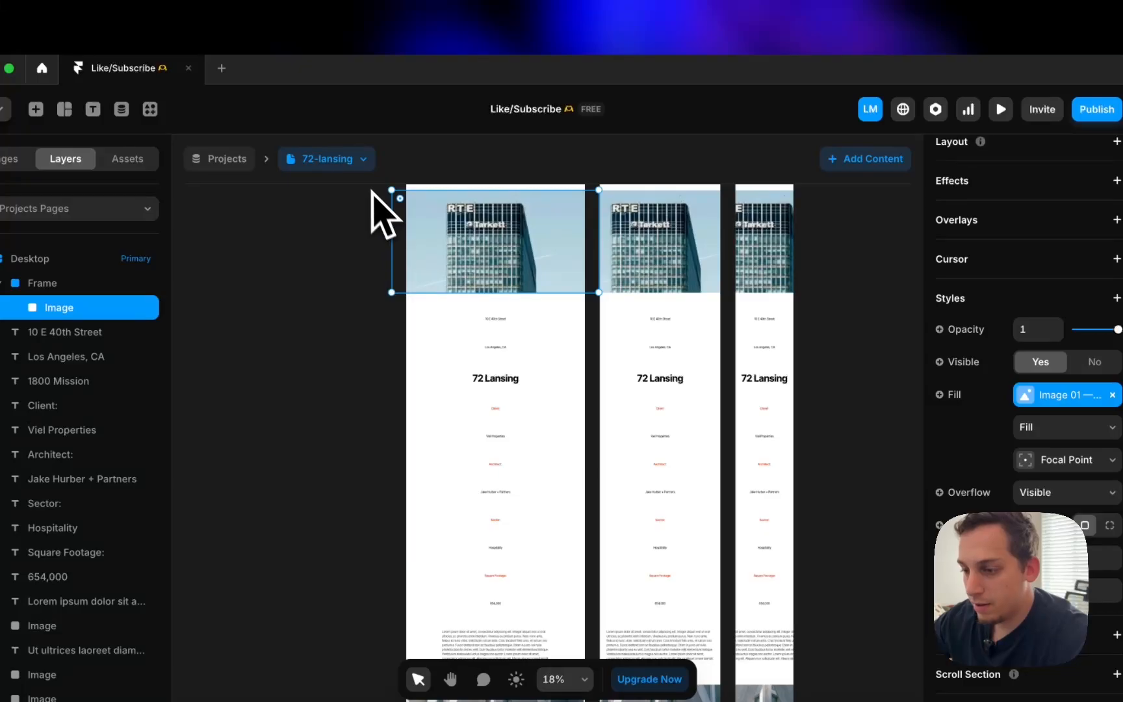
click(360, 160)
click(369, 188)
scroll(507, 335, up, 5)
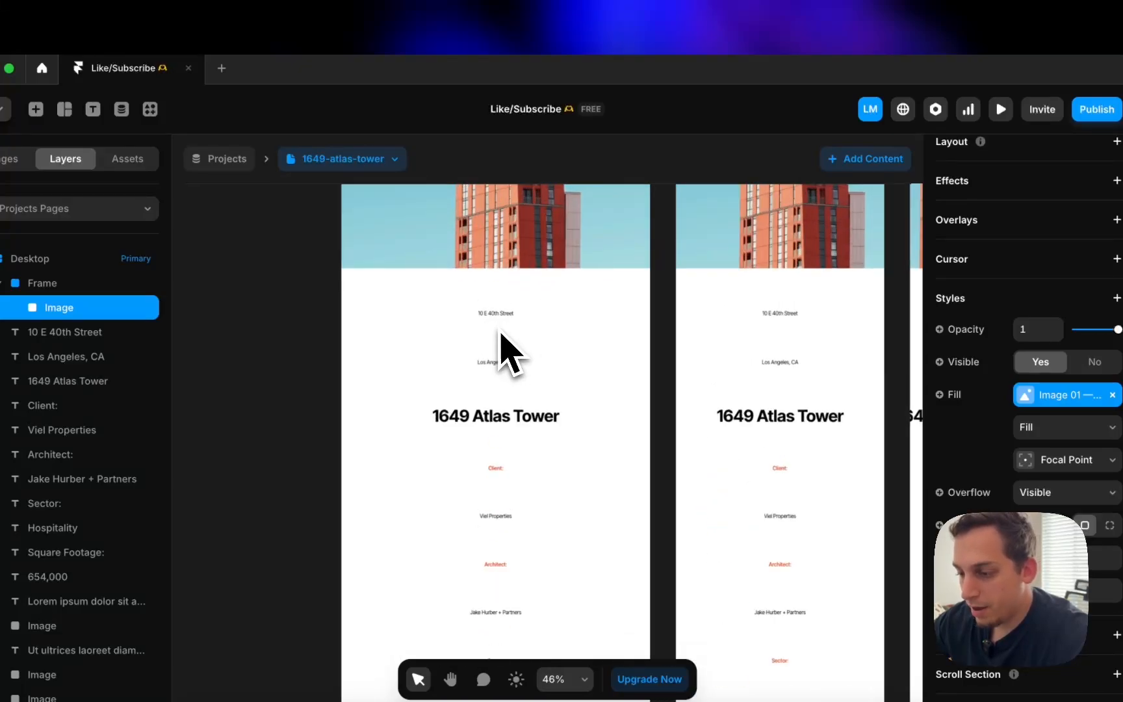
scroll(488, 330, up, 4)
click(468, 328)
scroll(448, 326, down, 5)
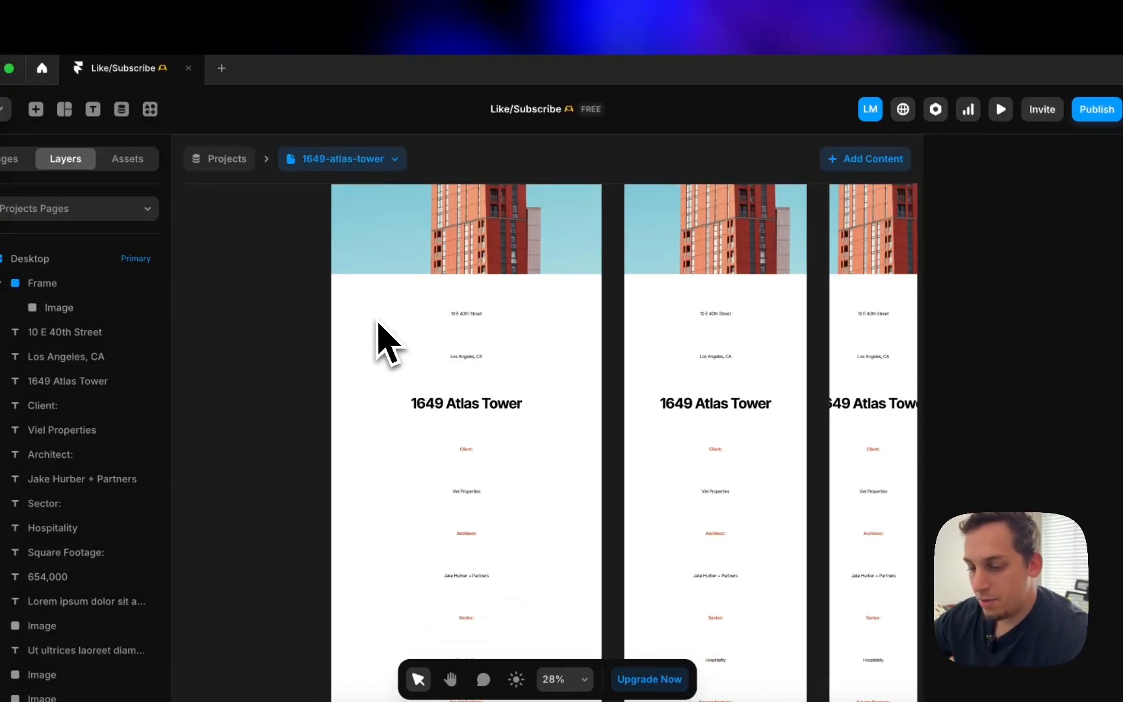
scroll(389, 343, down, 3)
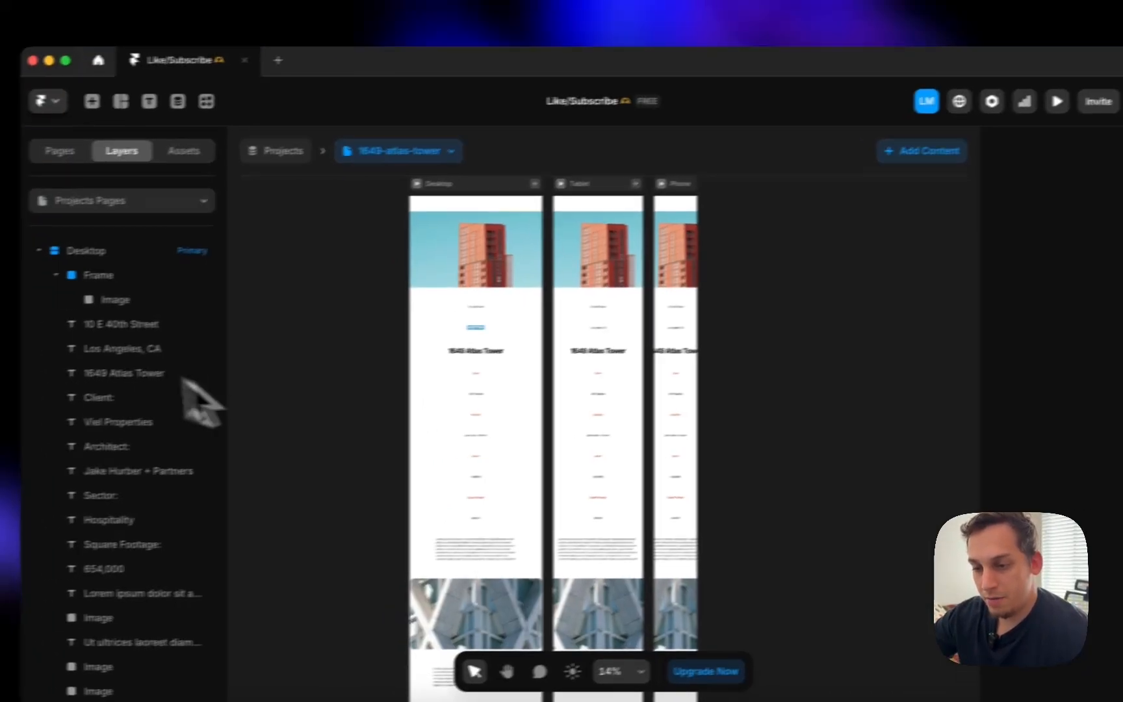
- Make the project image frame Fill width with a Stack layout and adjusted height sizing
click(39, 284)
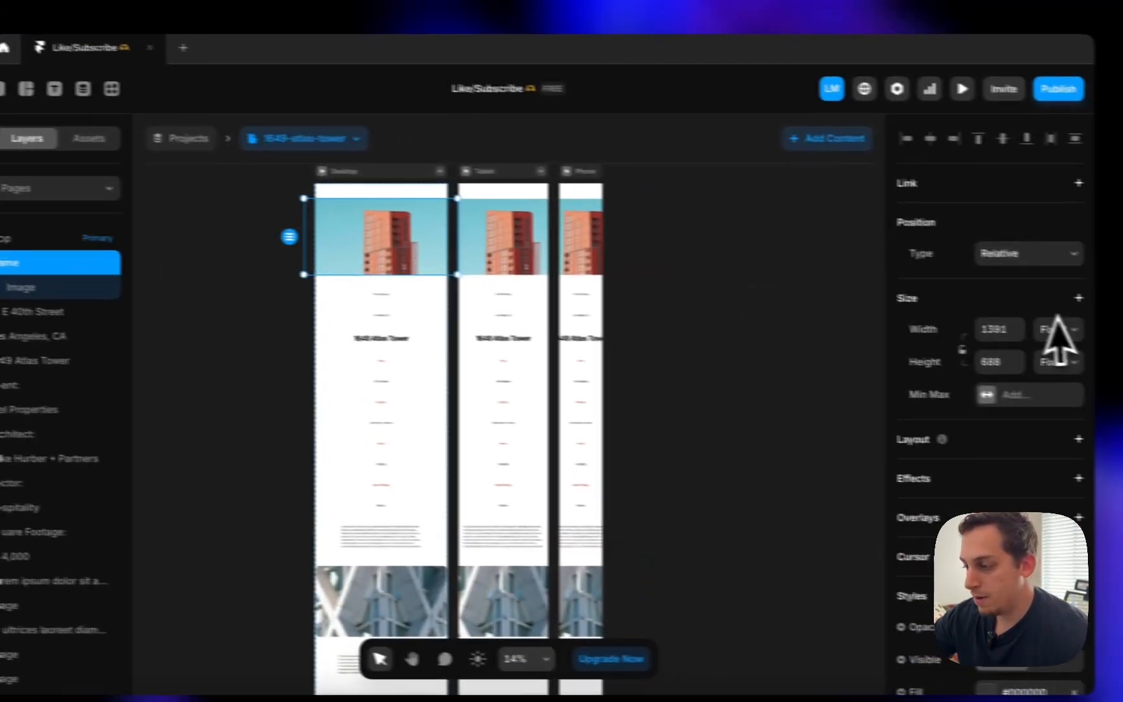
click(1056, 330)
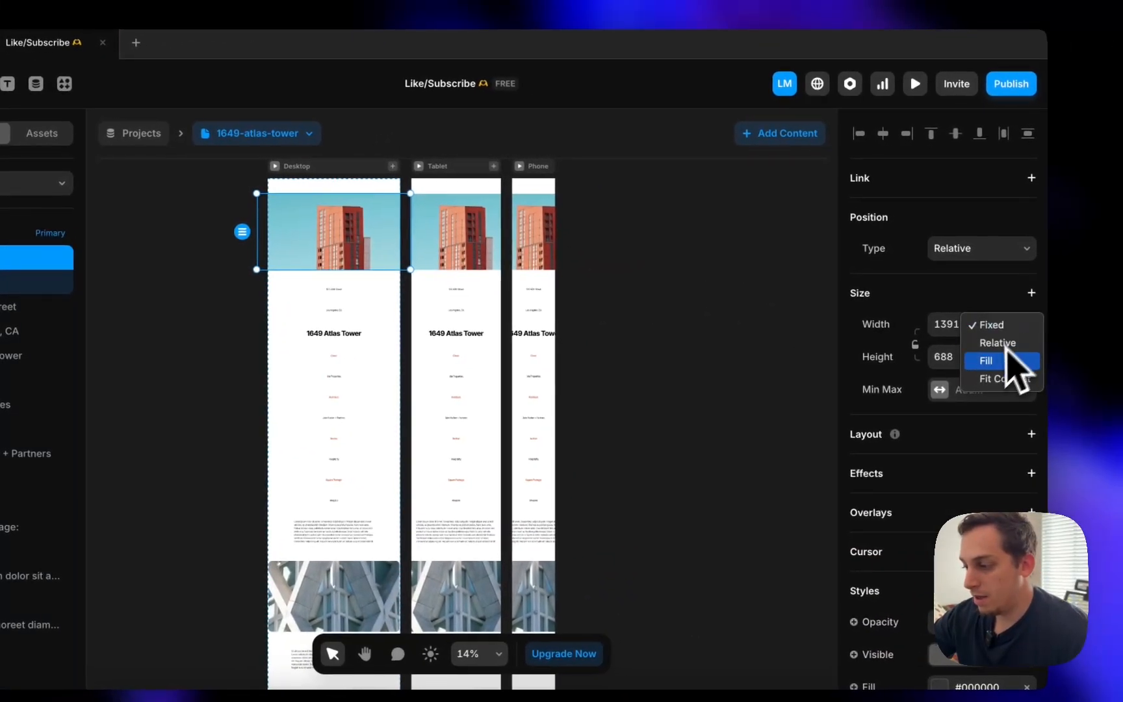
click(1052, 364)
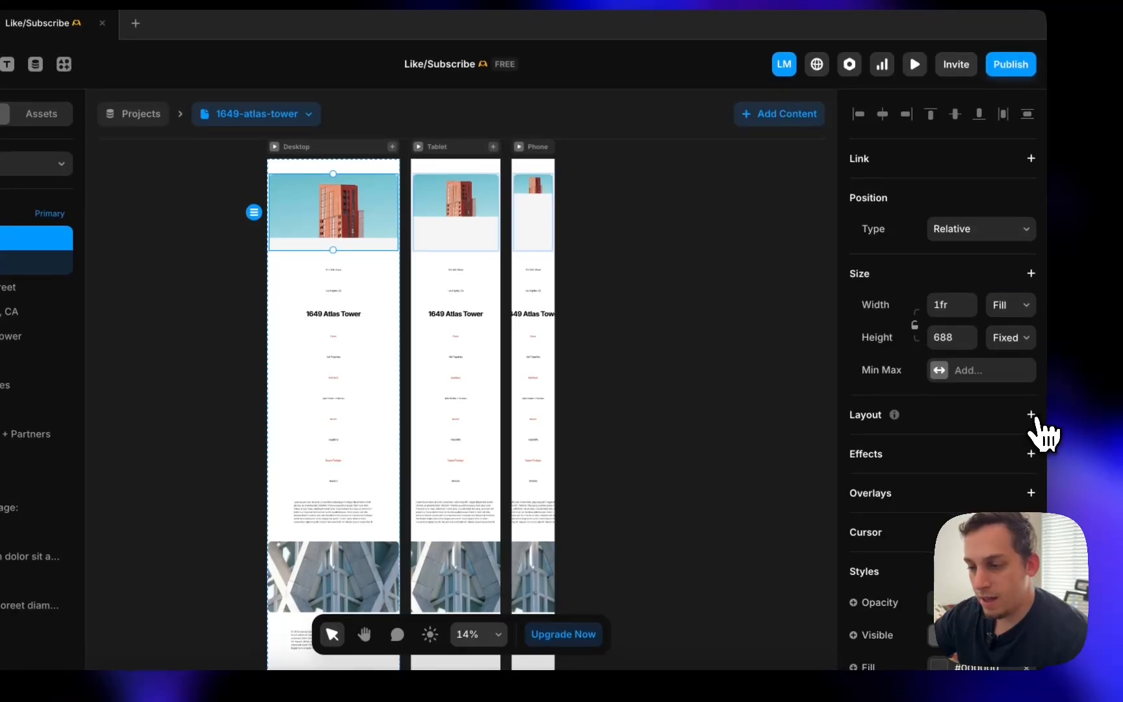
click(1031, 434)
click(1043, 360)
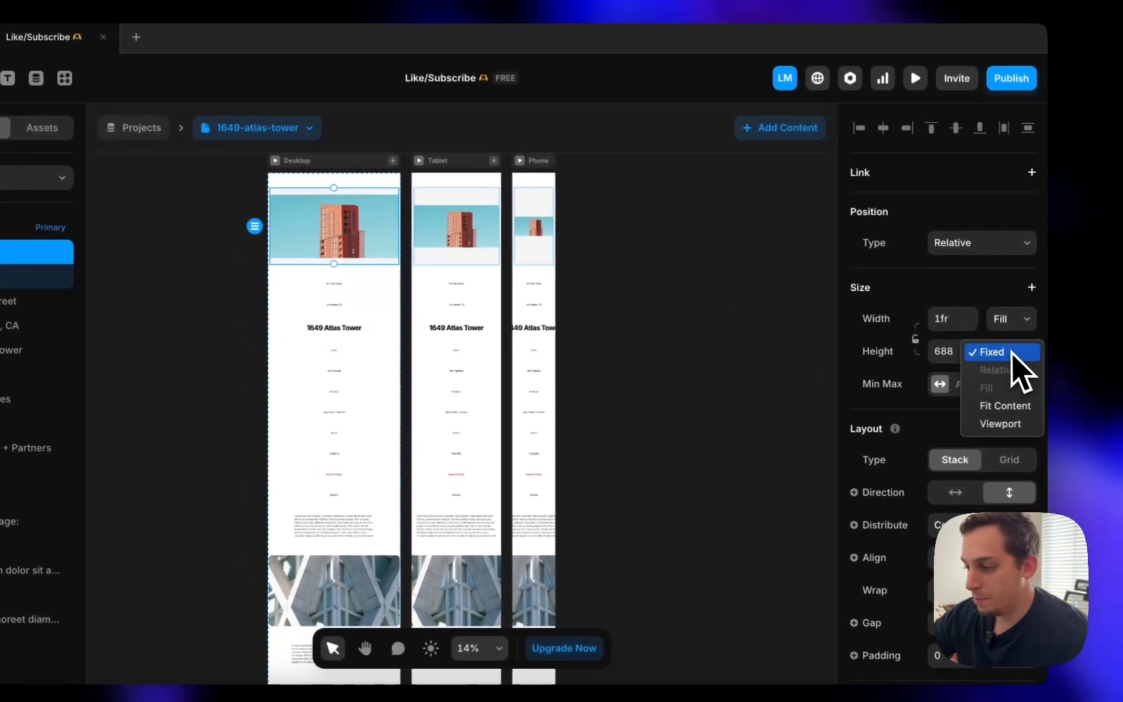
click(1038, 411)
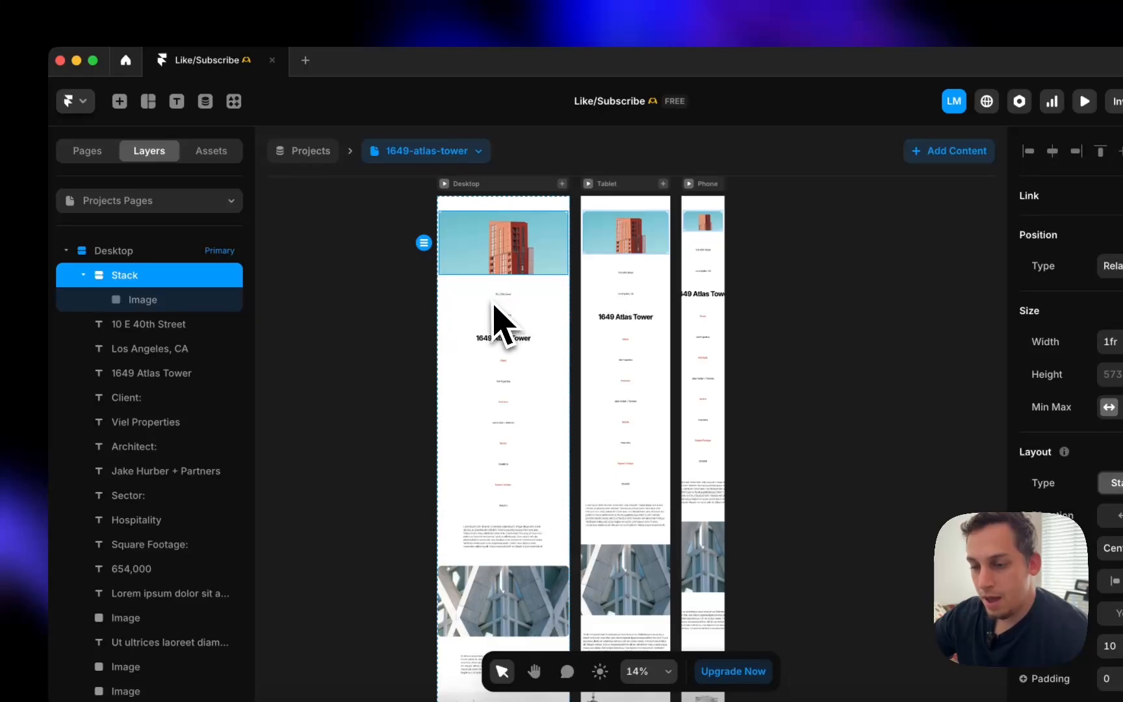
- Glance at the Projects CMS collection, then return to the canvas and open the Home page
click(144, 323)
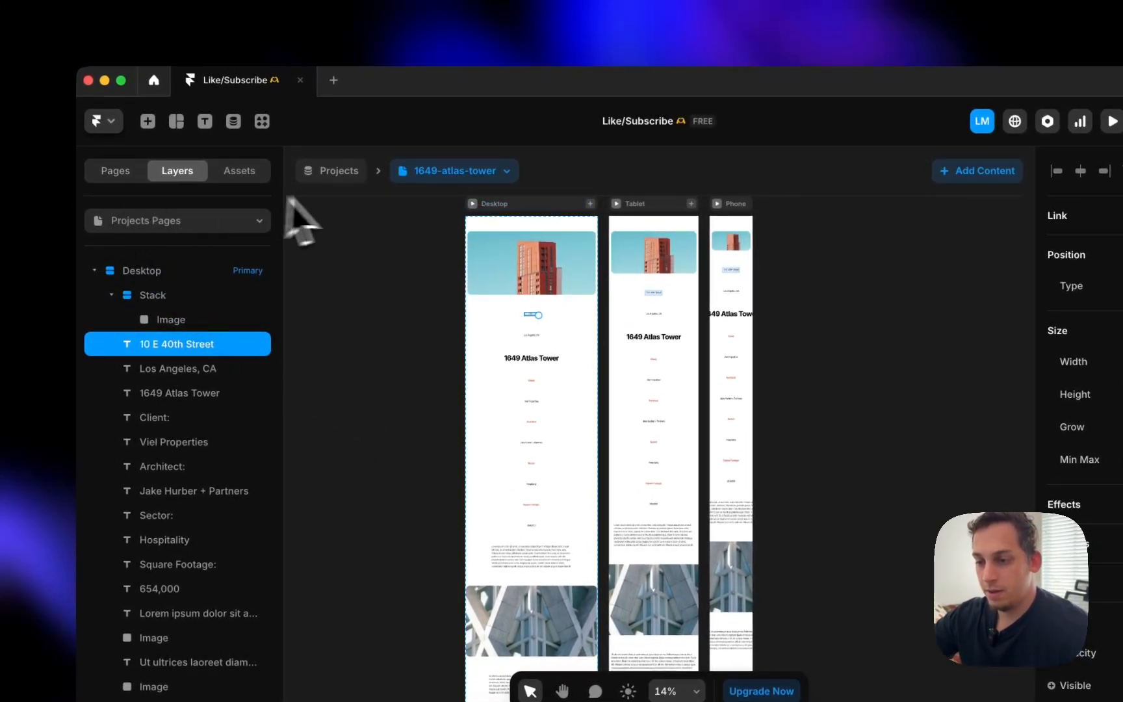
click(356, 185)
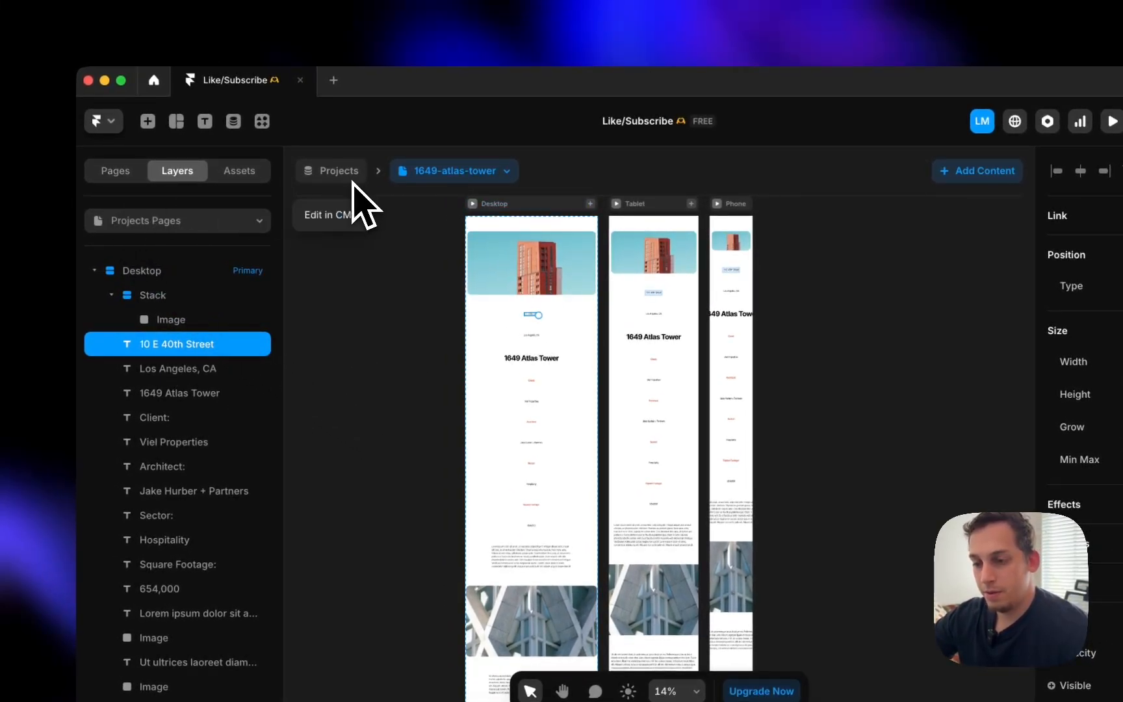
click(337, 218)
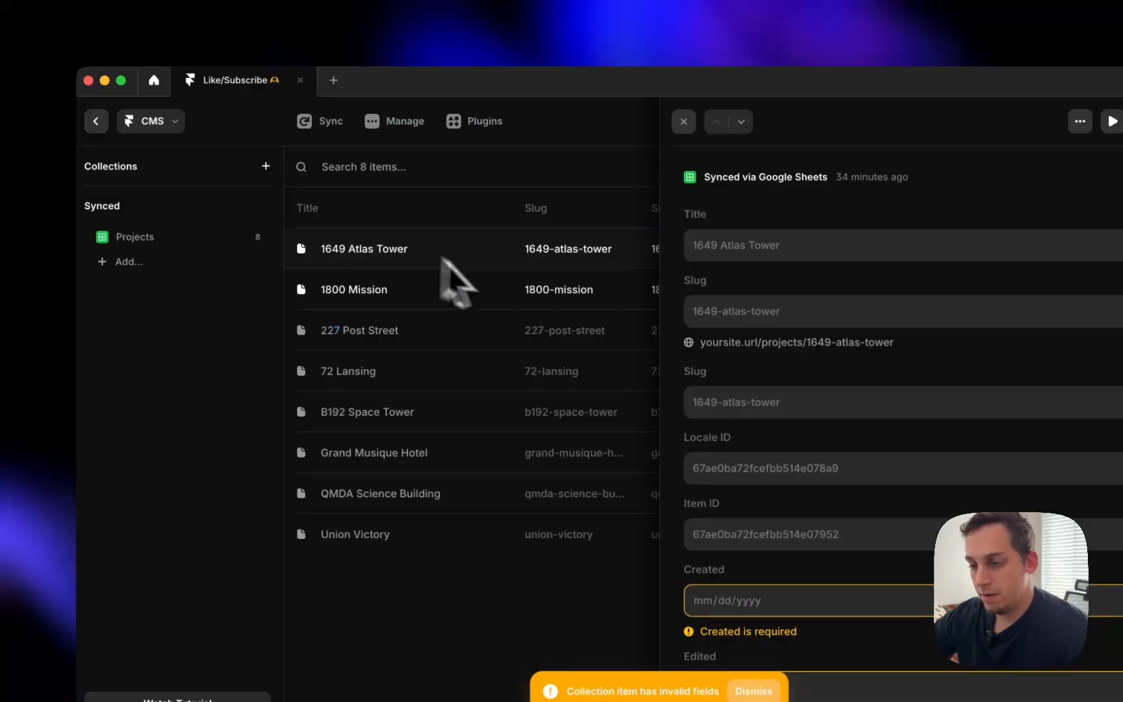
click(96, 121)
click(120, 177)
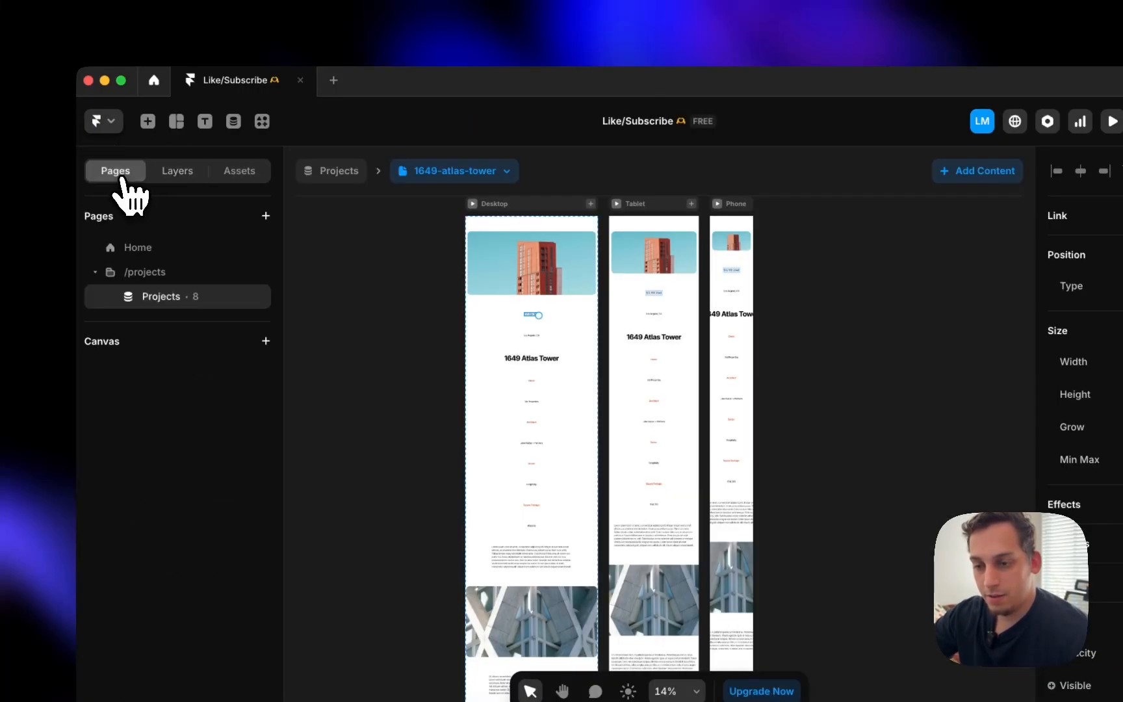
click(190, 256)
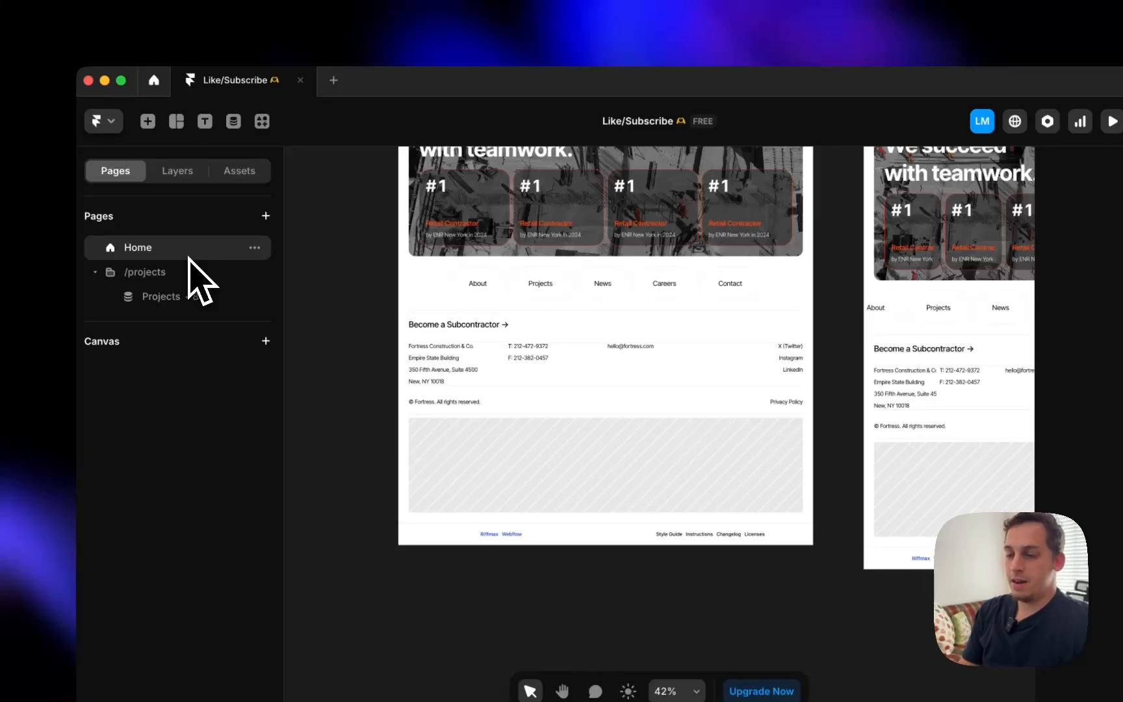
- Link the San Francisco card in Featured projects to /projects/:slug
scroll(355, 362, up, 4)
scroll(355, 362, down, 5)
scroll(354, 362, up, 4)
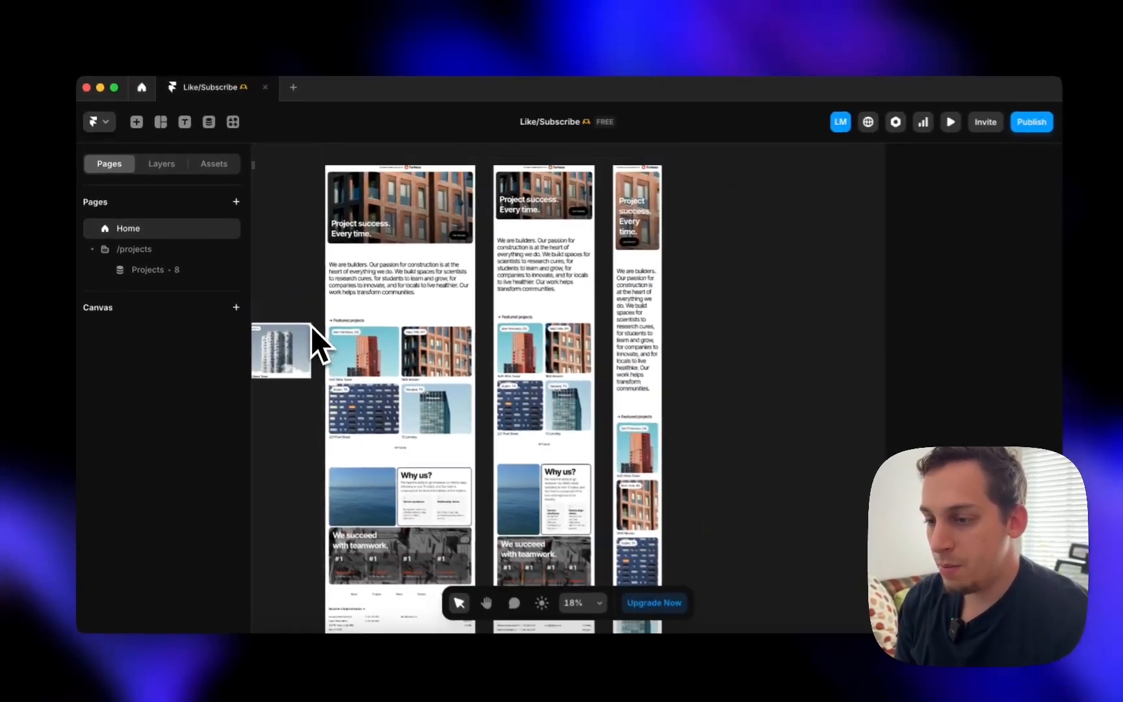
scroll(307, 323, down, 2)
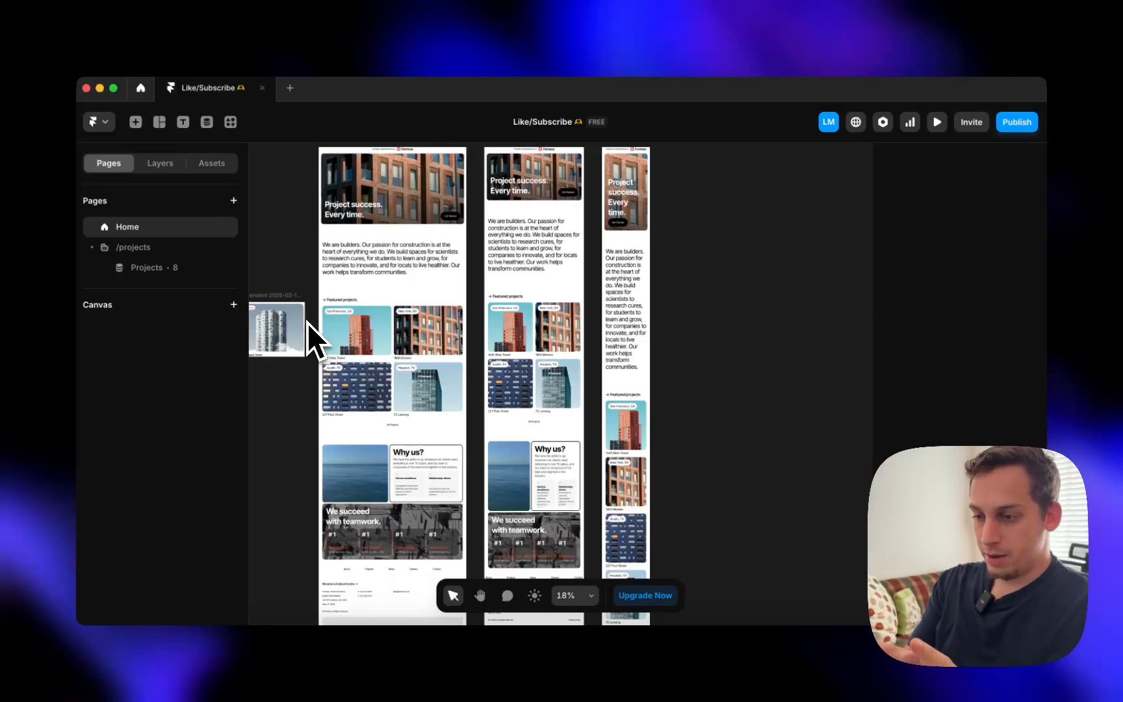
click(306, 322)
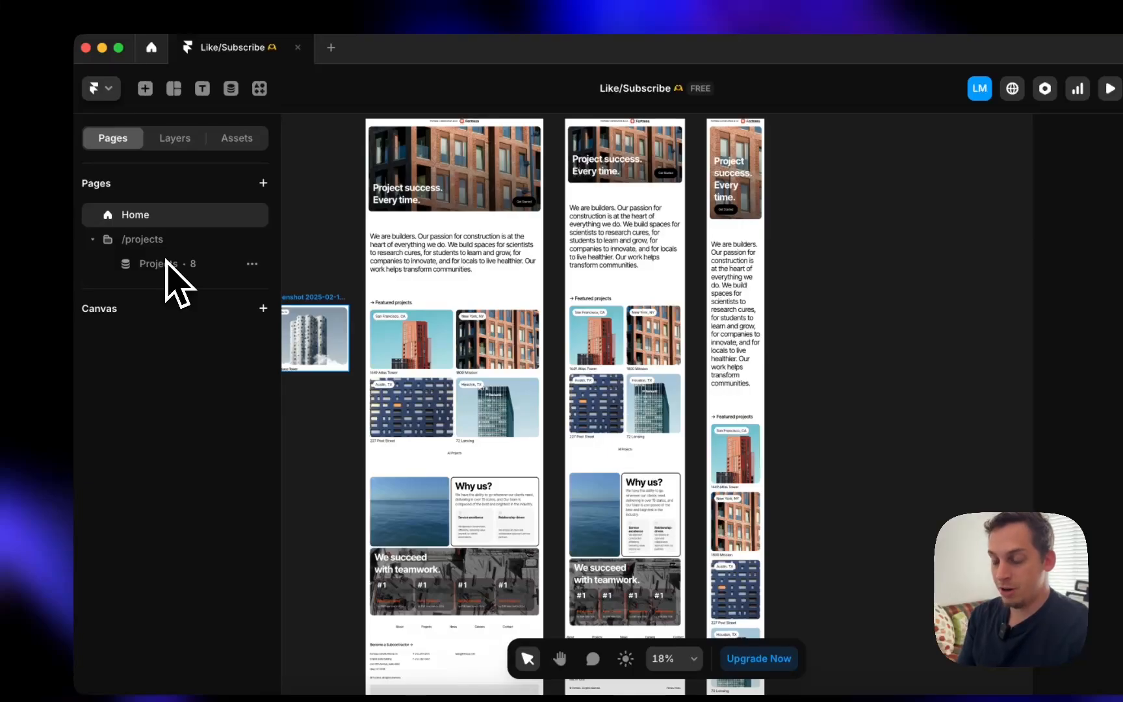
click(471, 395)
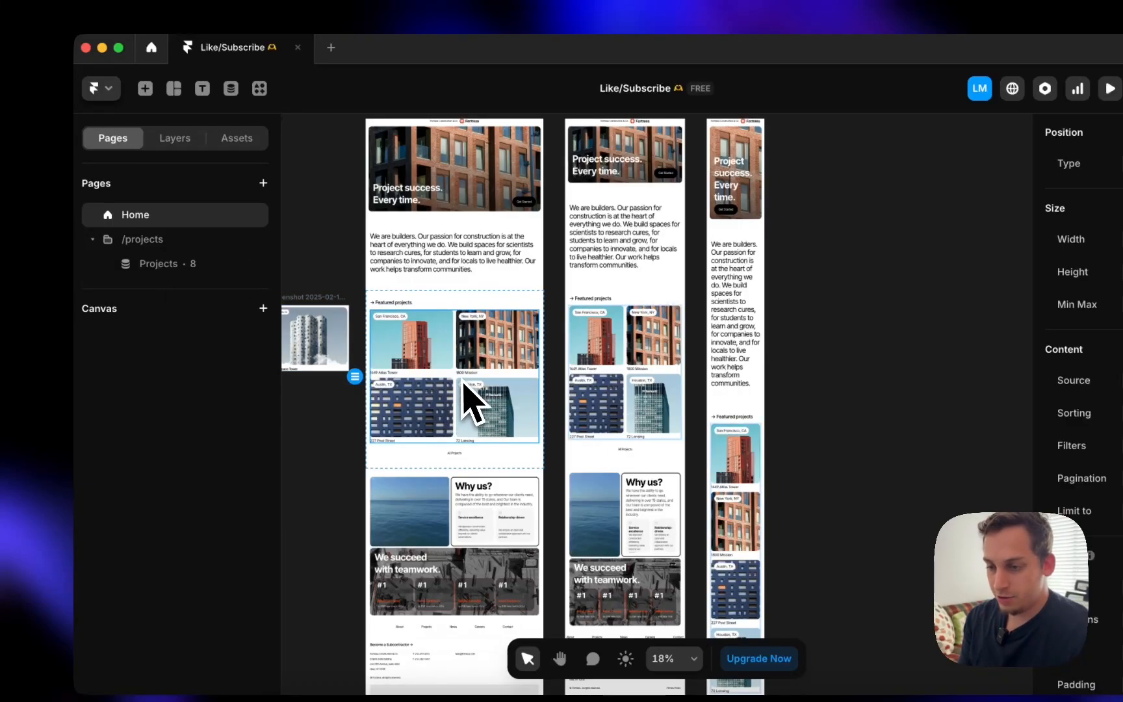
scroll(471, 396, up, 5)
click(414, 347)
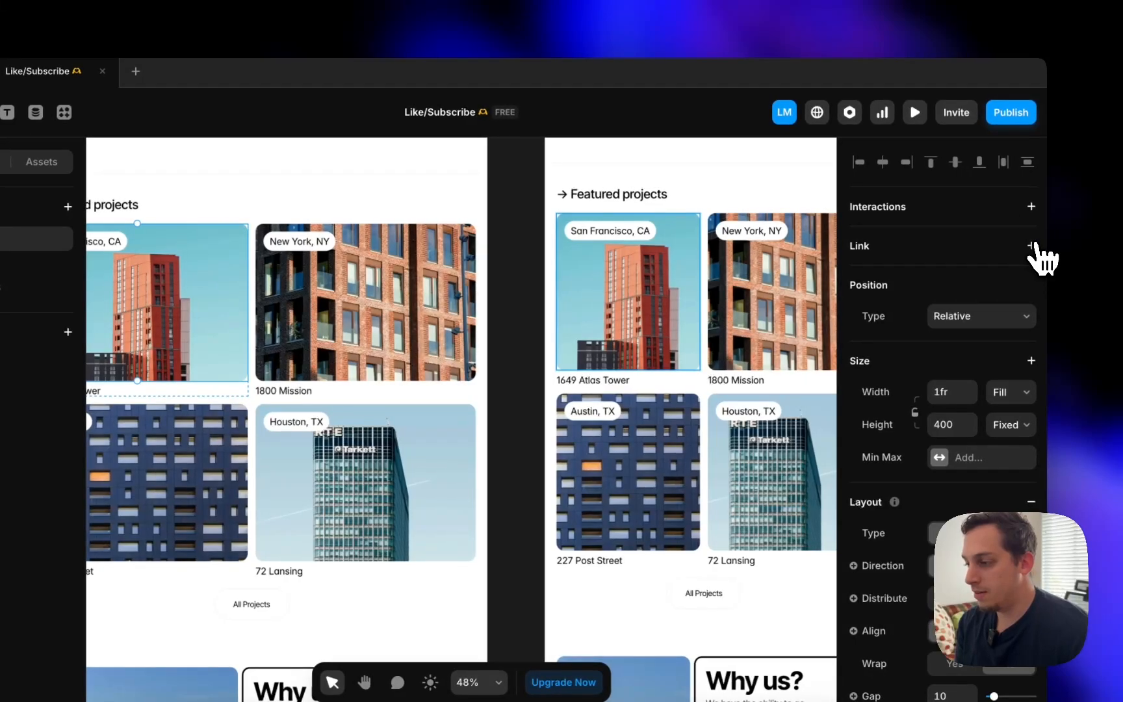
click(1032, 245)
click(985, 276)
click(923, 331)
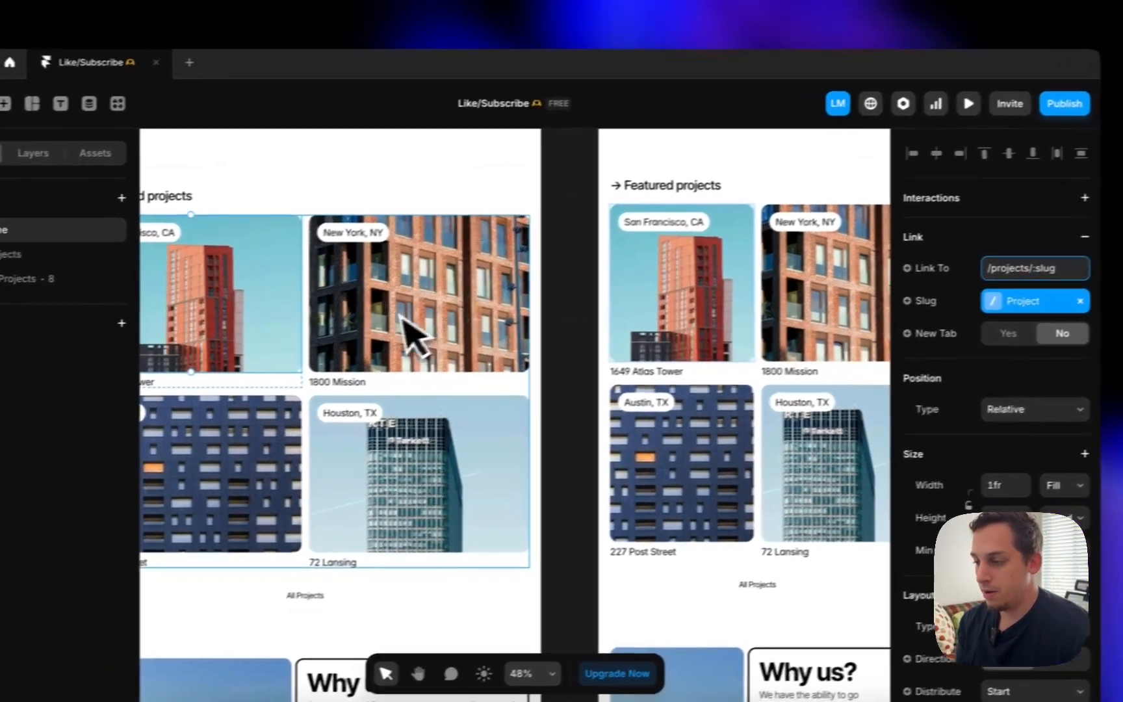
scroll(392, 332, right, 3)
scroll(390, 316, up, 5)
scroll(441, 314, up, 3)
scroll(441, 313, right, 4)
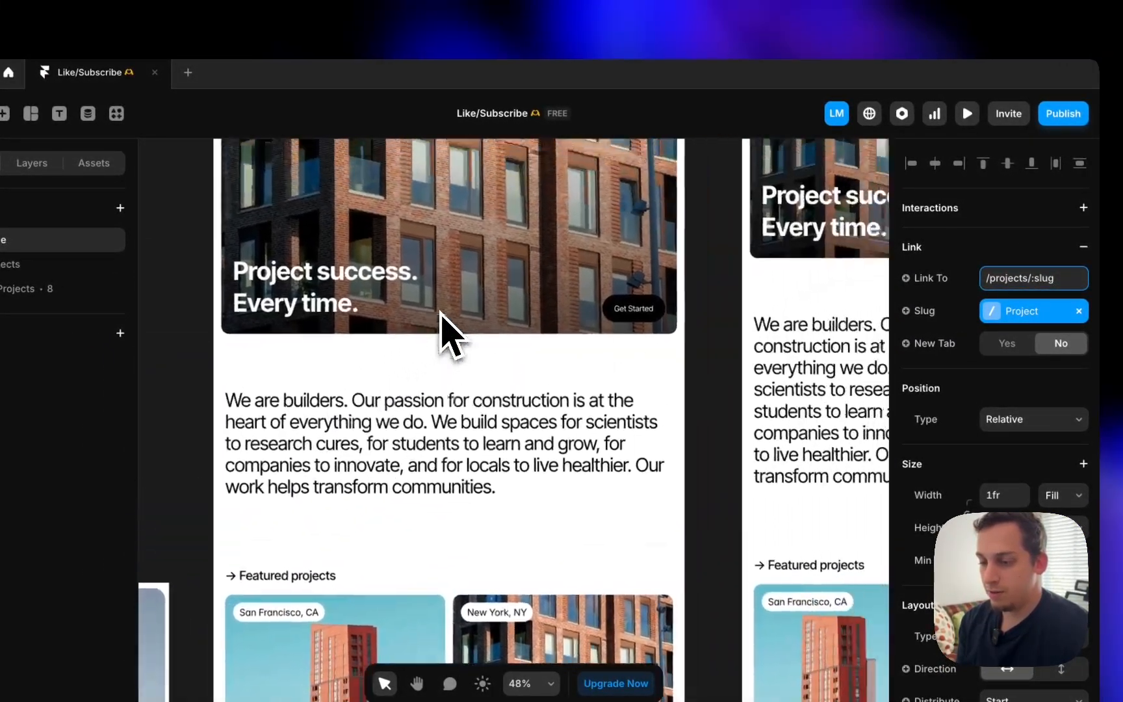
scroll(439, 313, down, 5)
- In preview, open the 1649 Atlas Tower card to confirm the link, then close preview
click(330, 196)
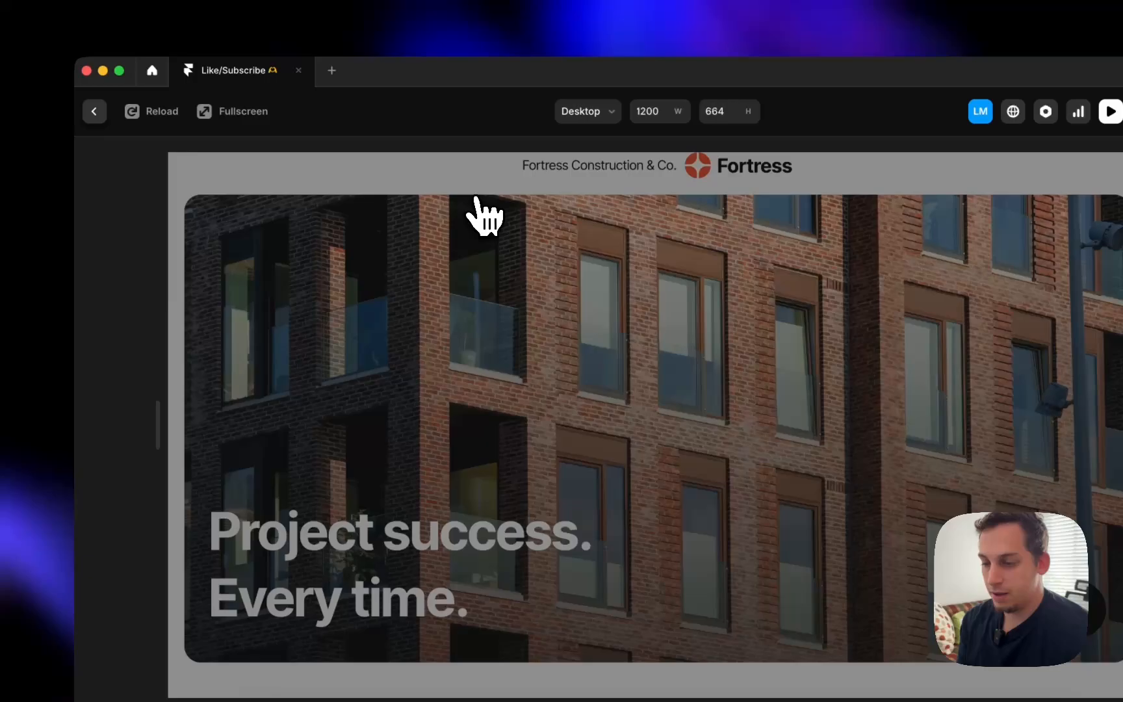
scroll(484, 215, down, 10)
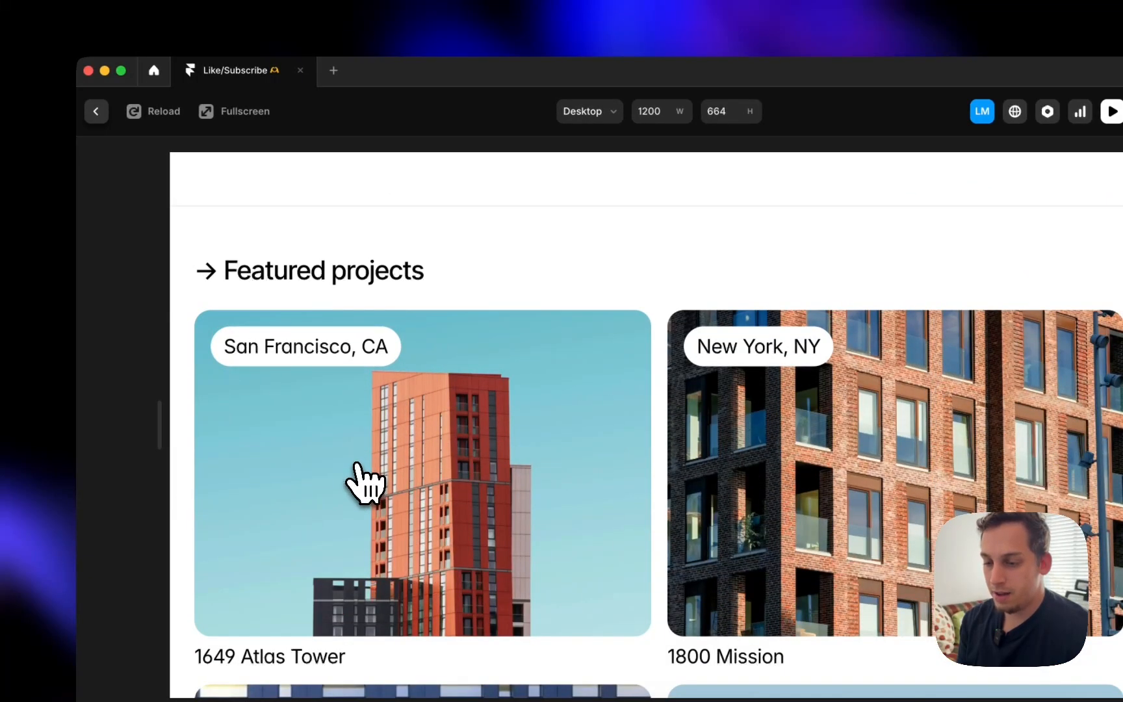
click(356, 467)
scroll(356, 432, down, 6)
scroll(356, 427, up, 6)
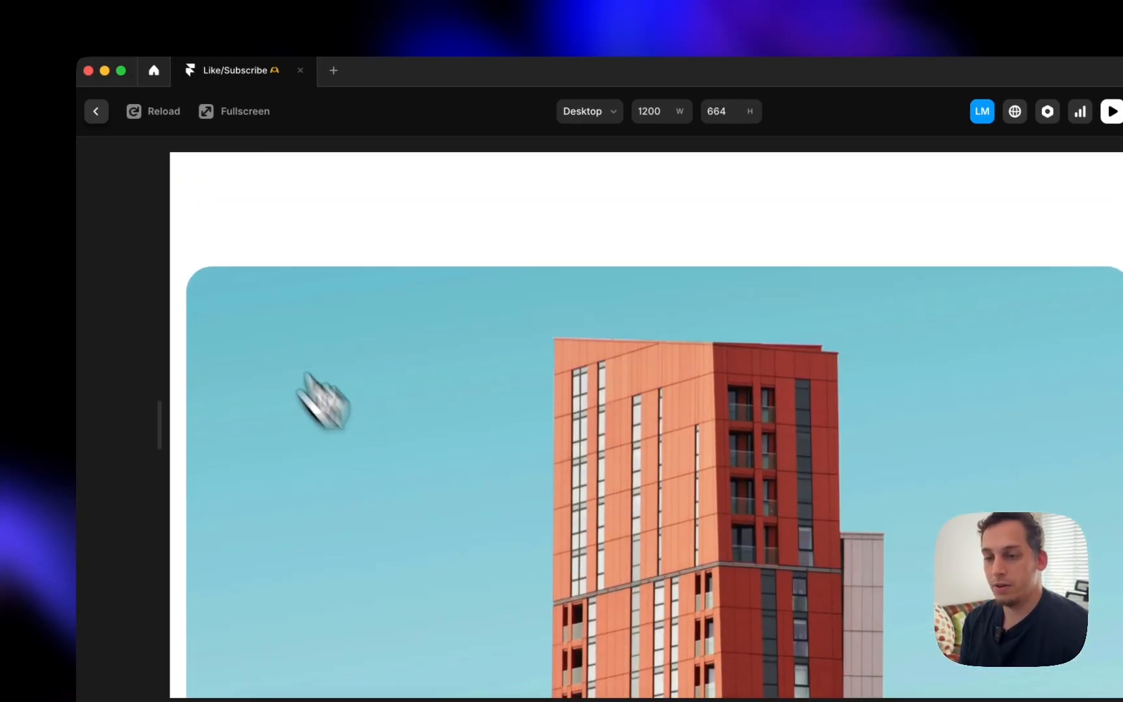
click(96, 112)
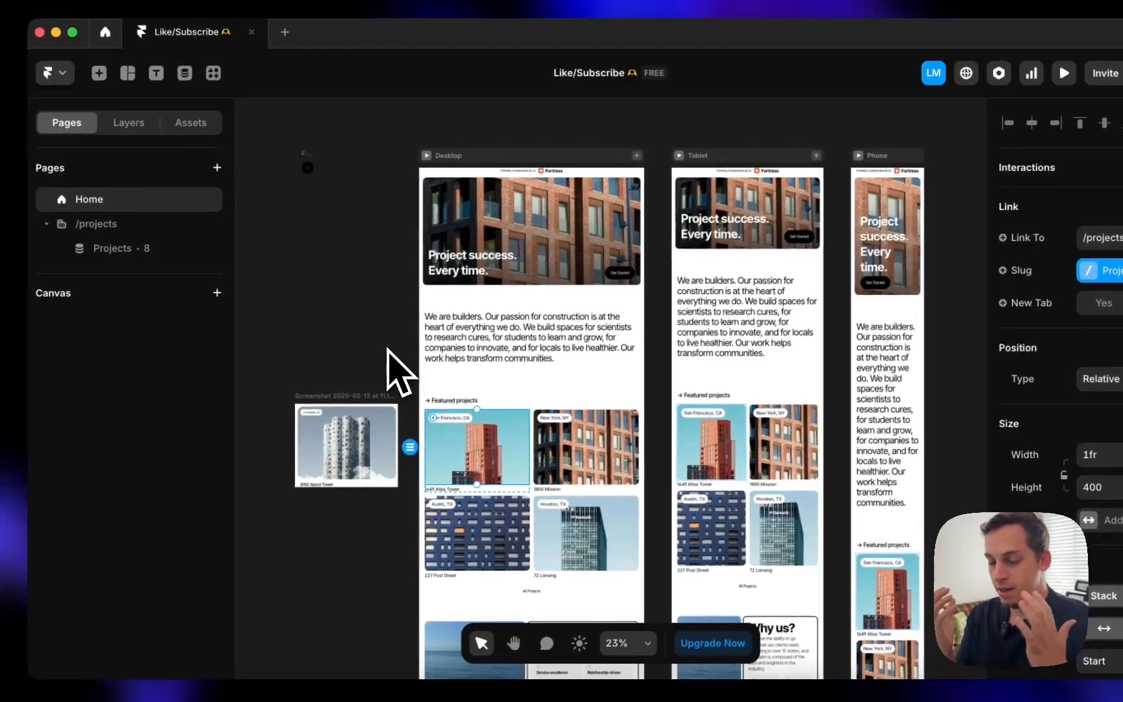